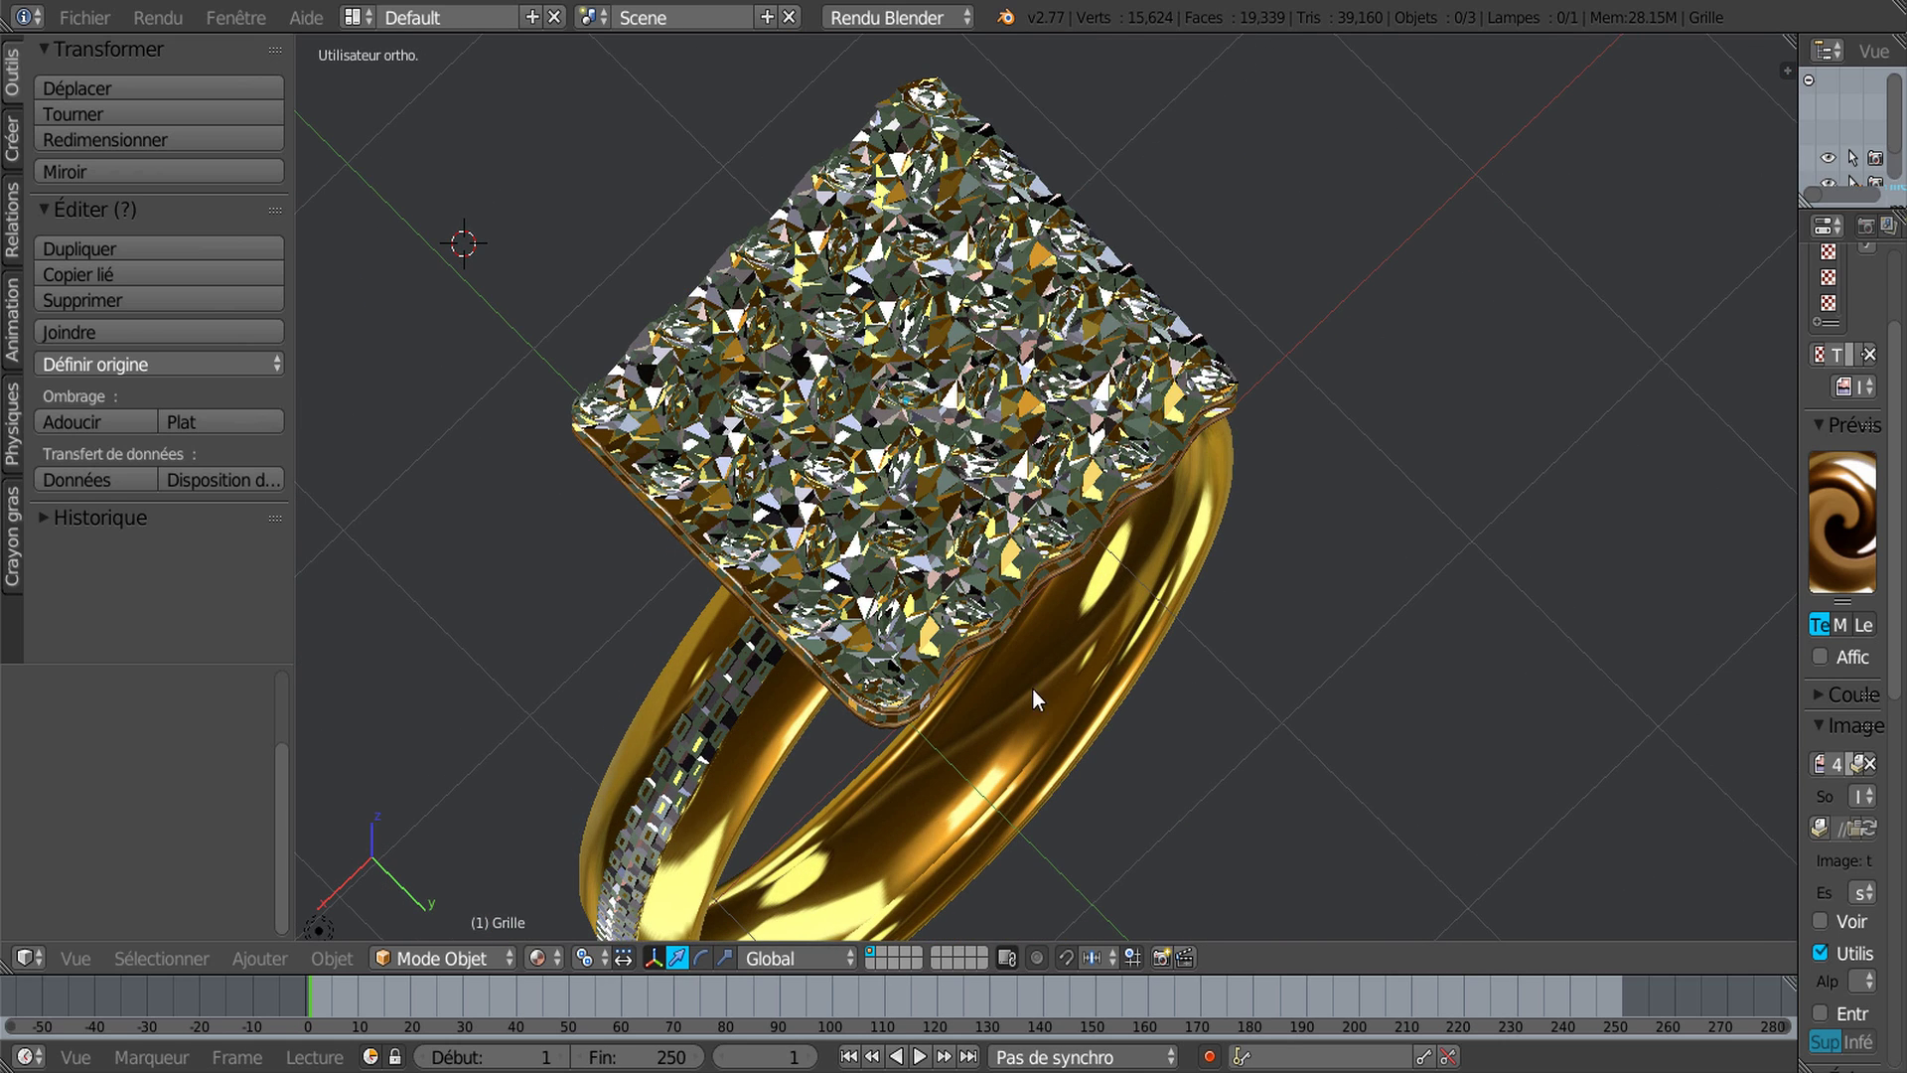
Step: Switch to the Blender window with the chrome cylinder and examine the faceted band around its middle
click(1076, 974)
middle_drag(1029, 622, 866, 673)
scroll(892, 588, up, 5)
scroll(856, 646, down, 1)
scroll(857, 645, down, 6)
scroll(904, 620, up, 5)
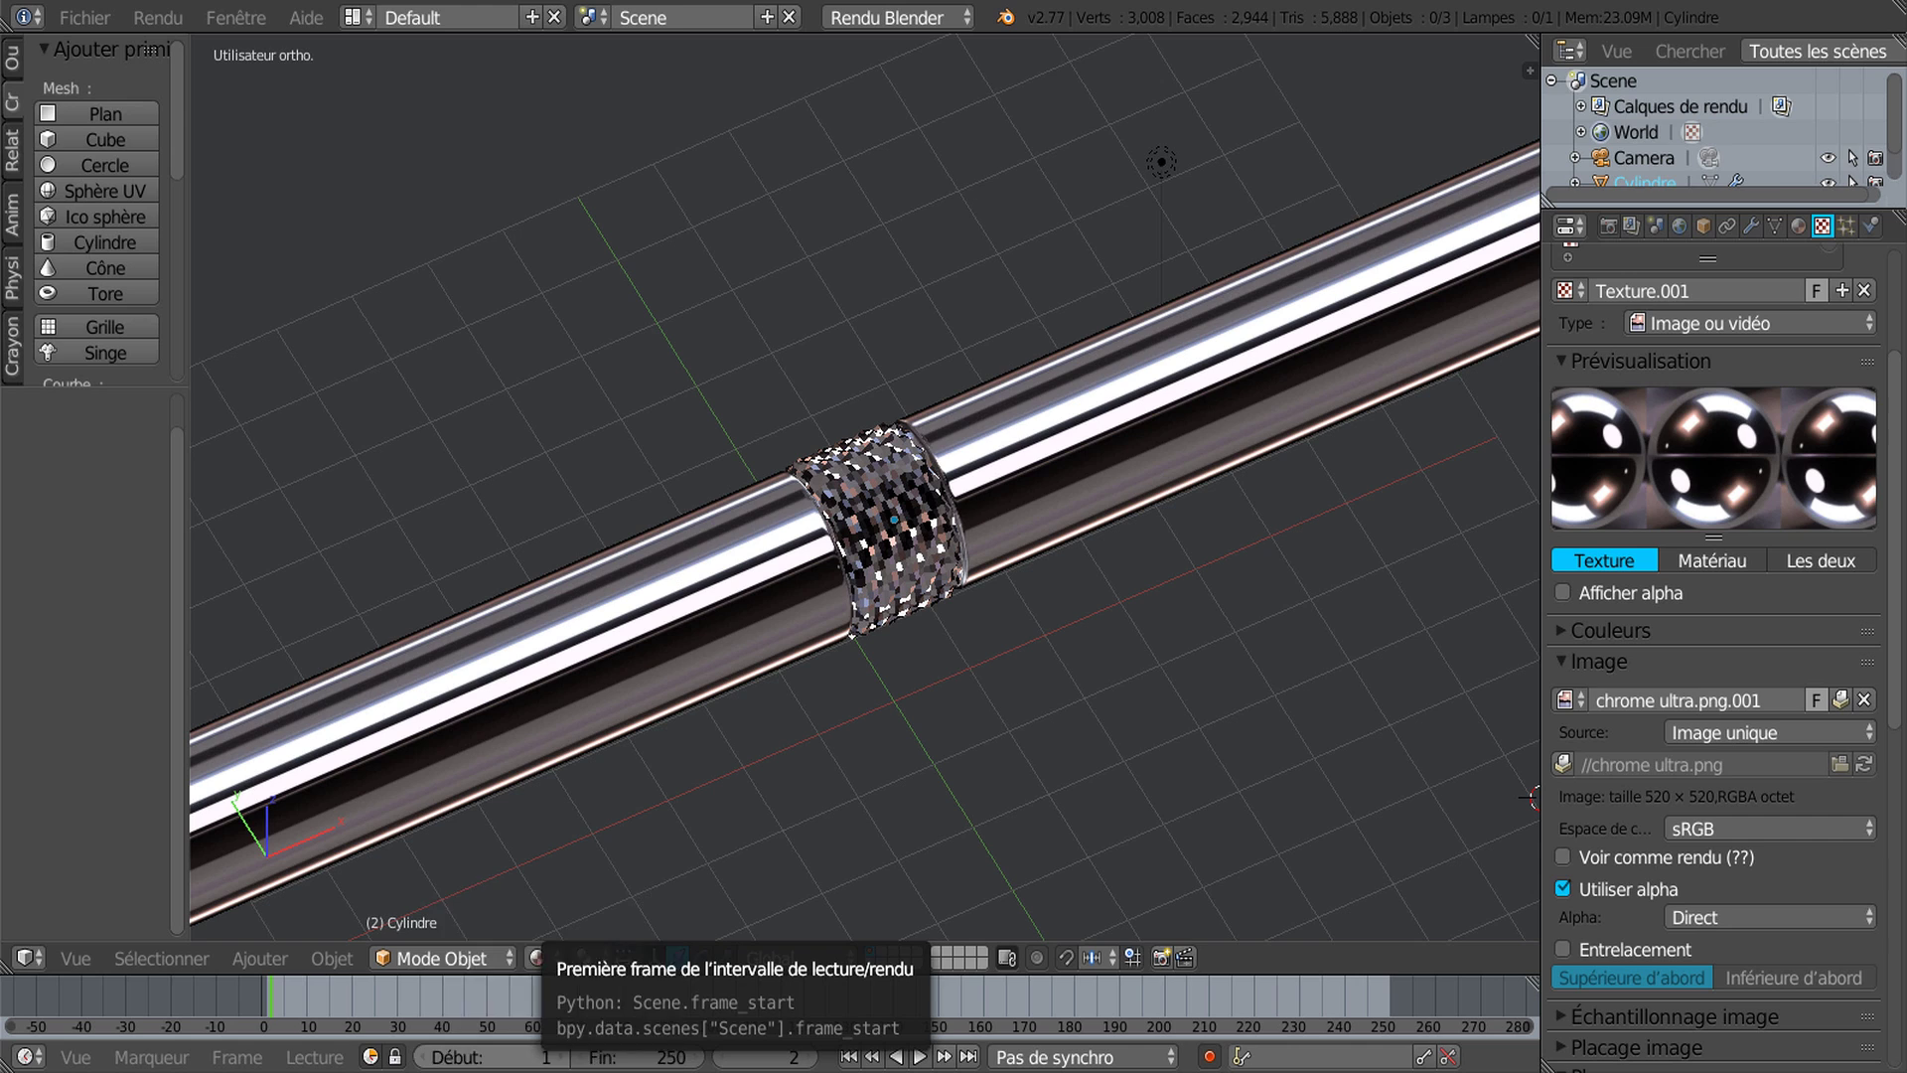
Step: Switch to the Texture Diamantée SVM6 folder and preview the rendered video Surface diamantée test0001-0250
click(554, 1071)
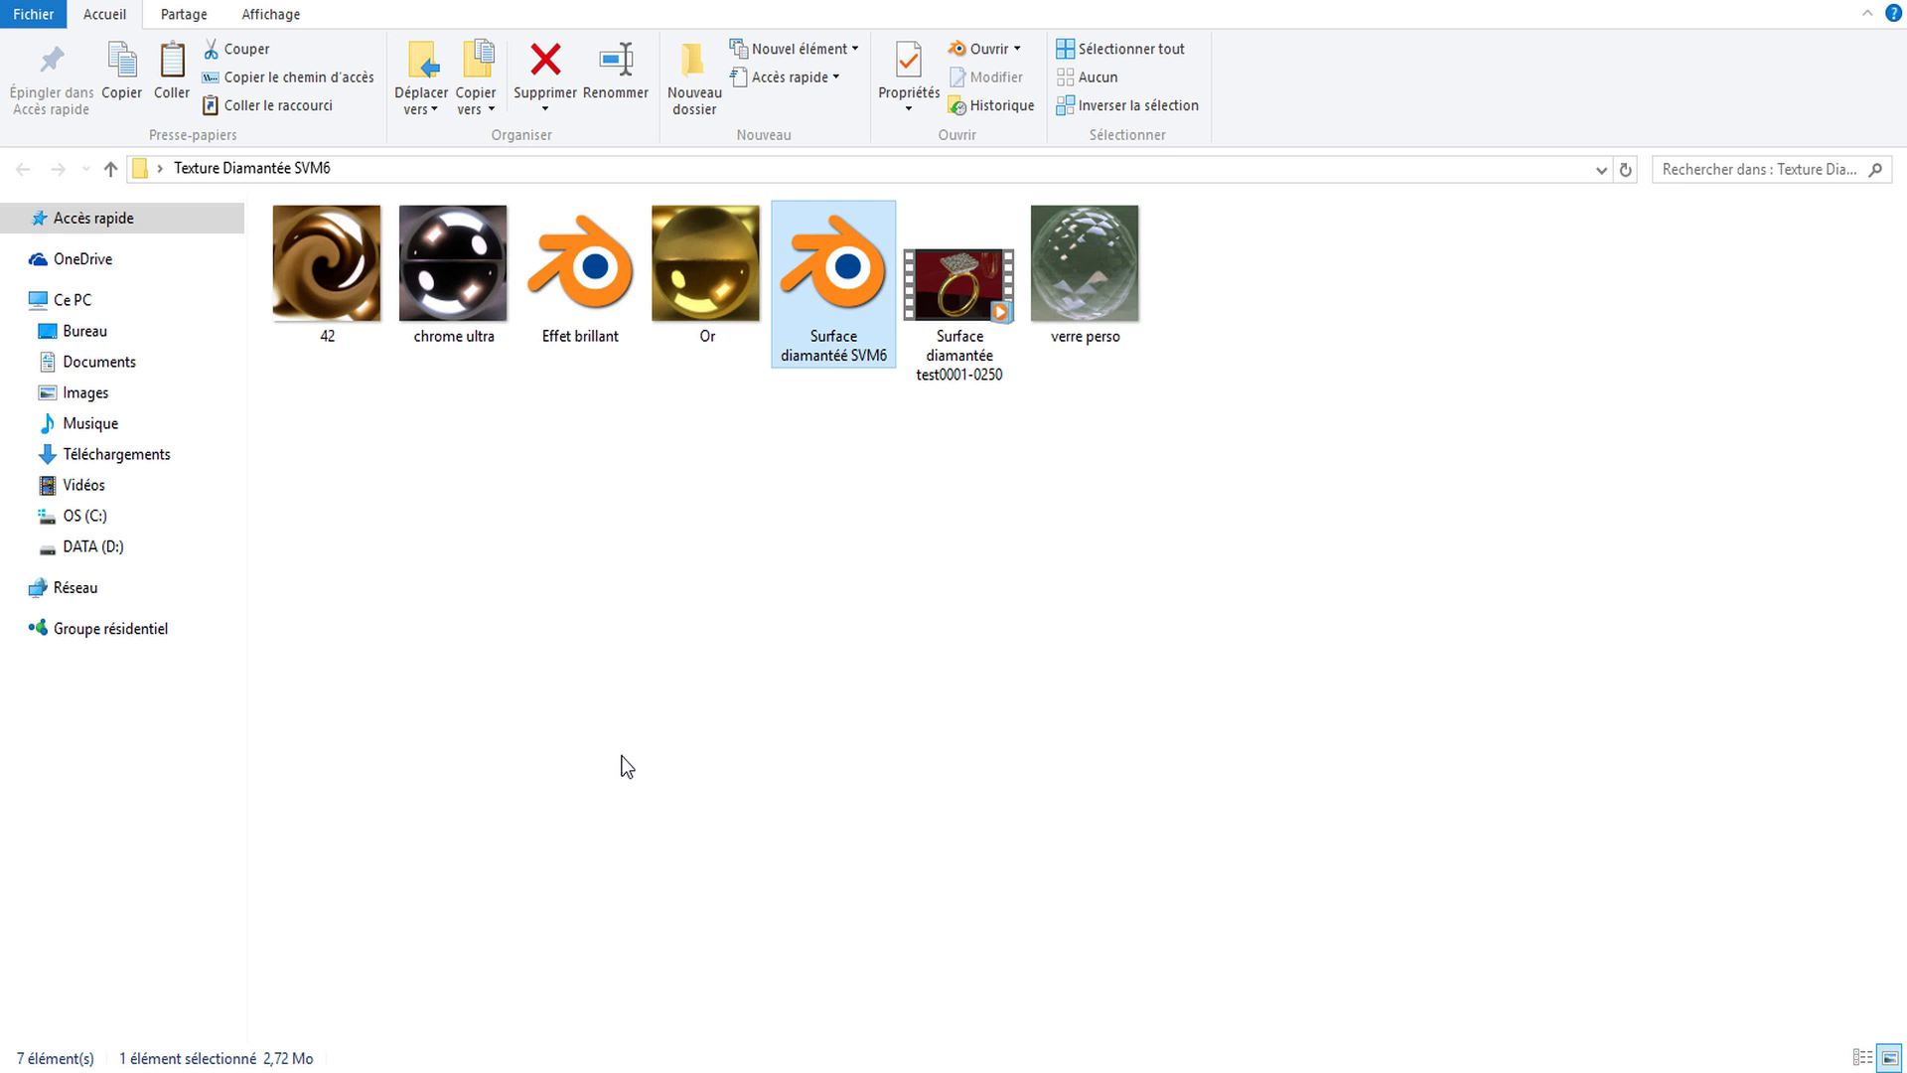
click(328, 288)
click(447, 298)
key(ctrl+c)
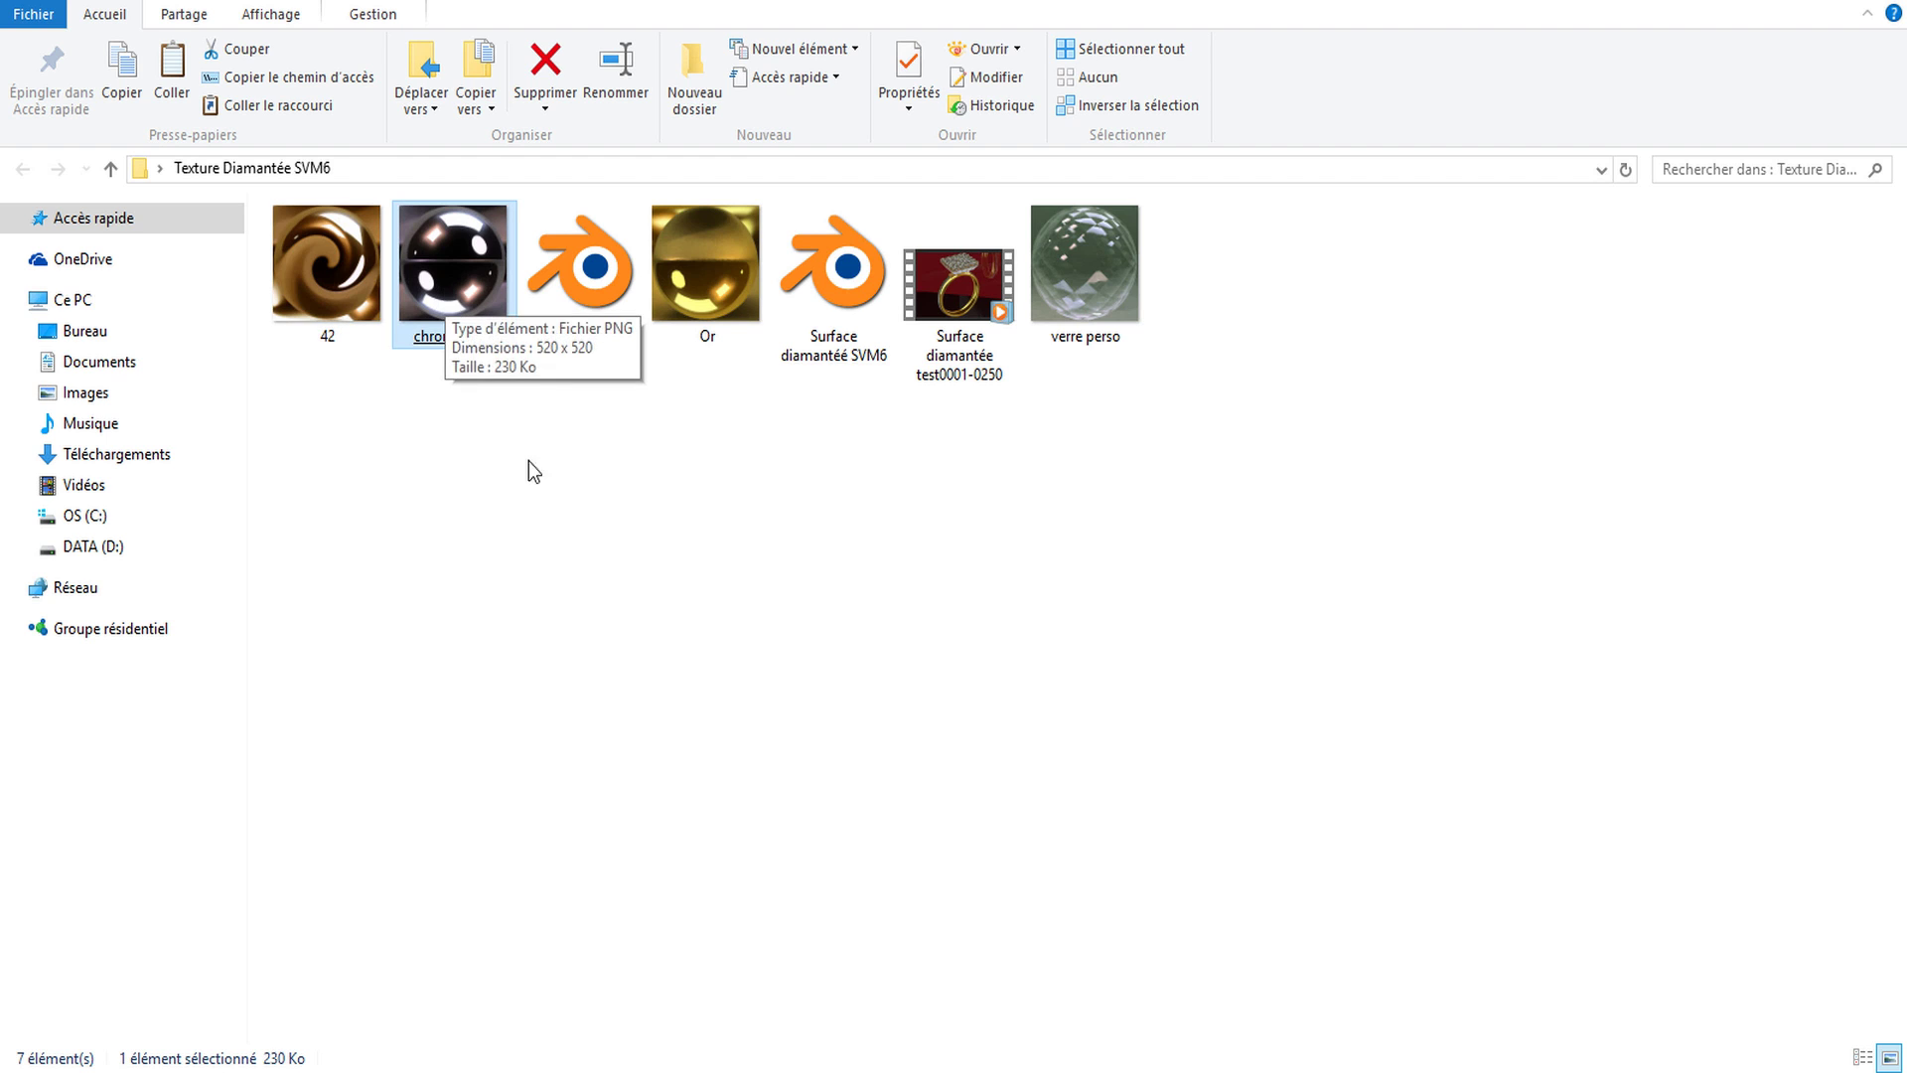
click(846, 278)
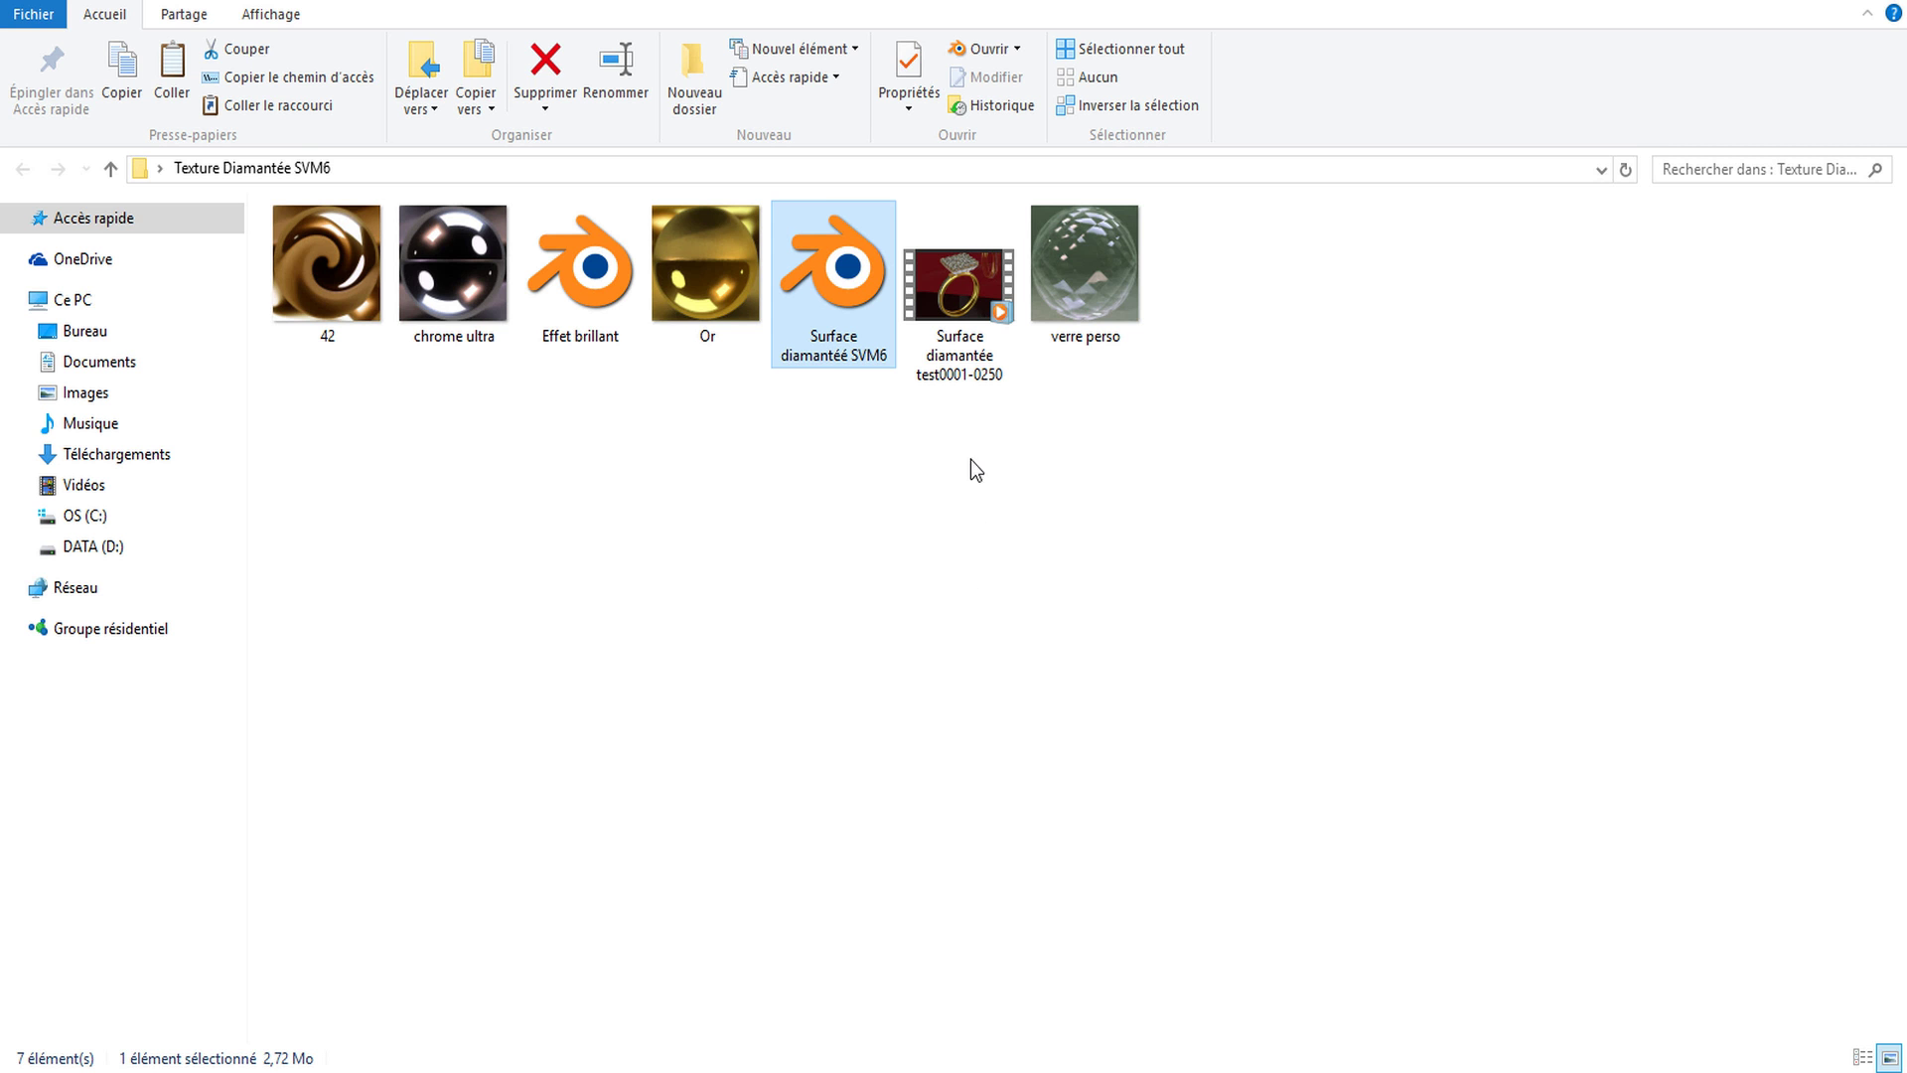
double_click(961, 288)
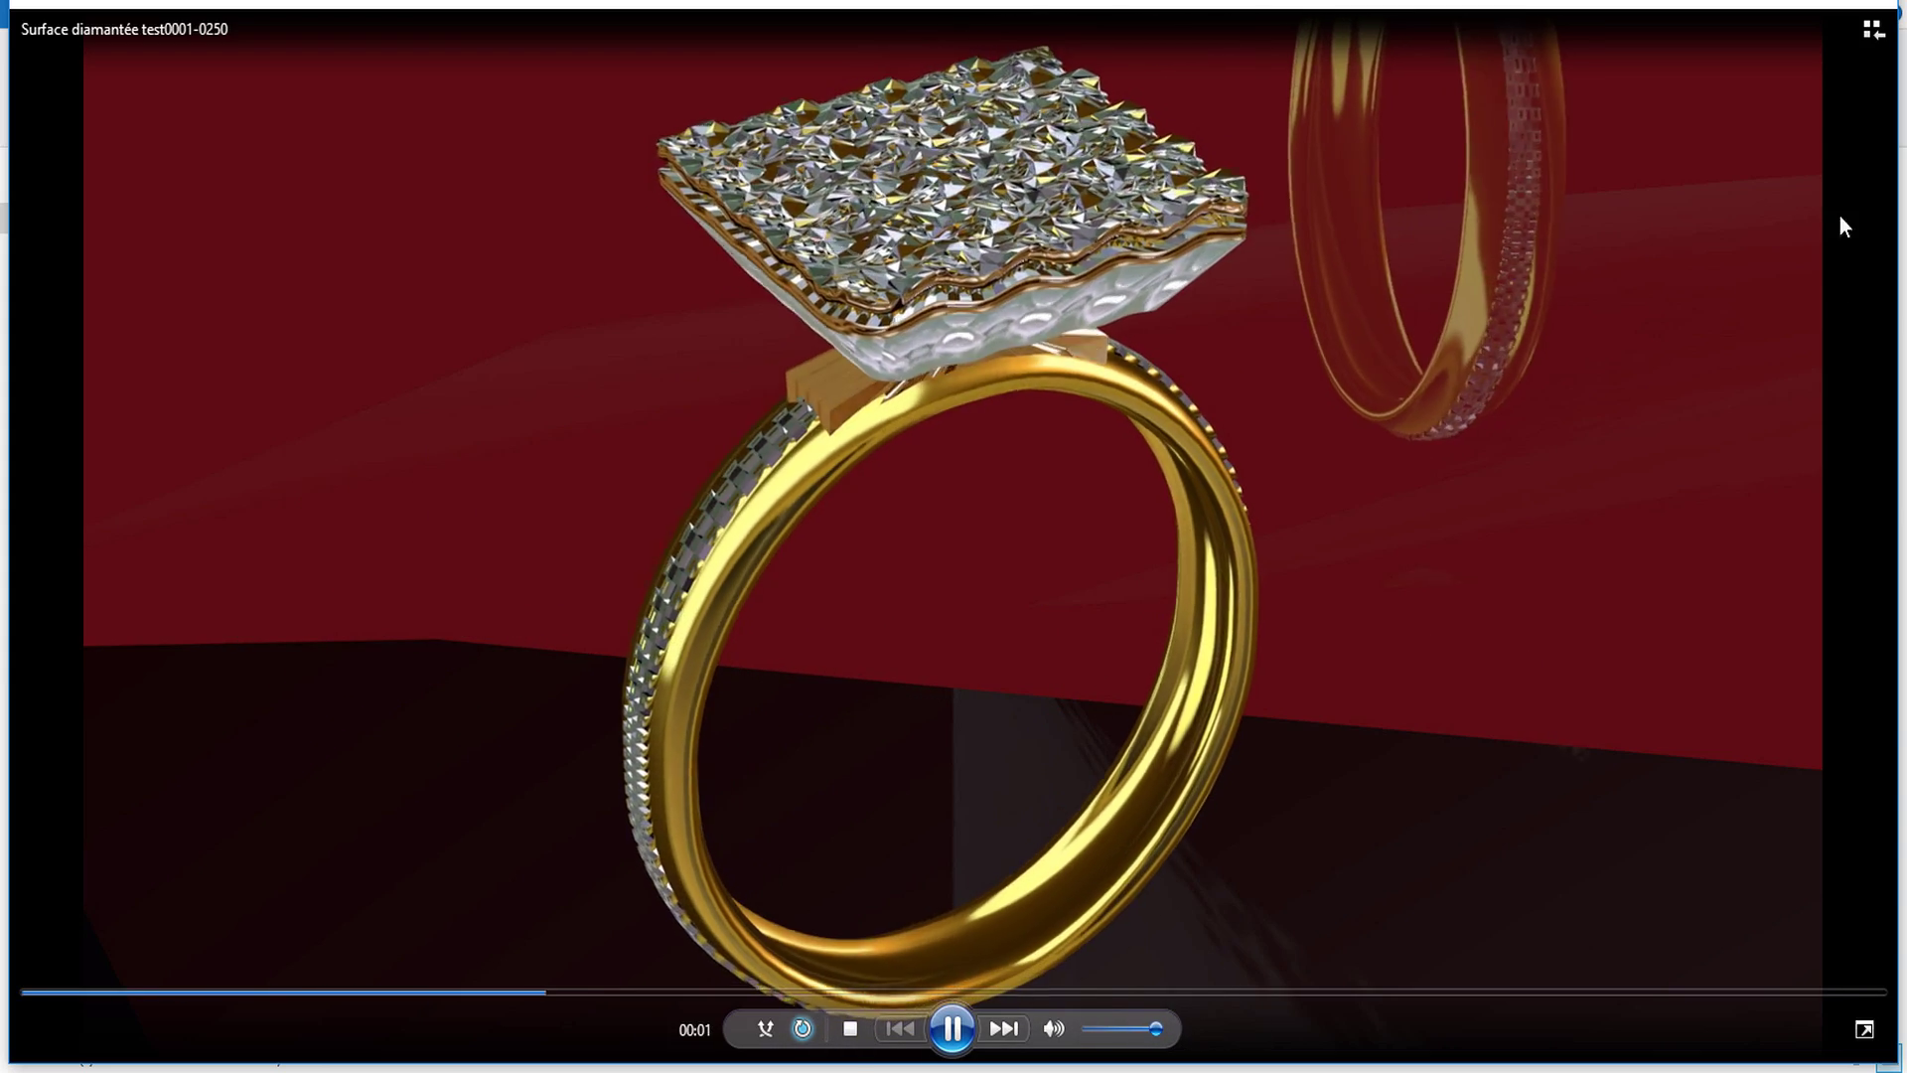
click(1871, 3)
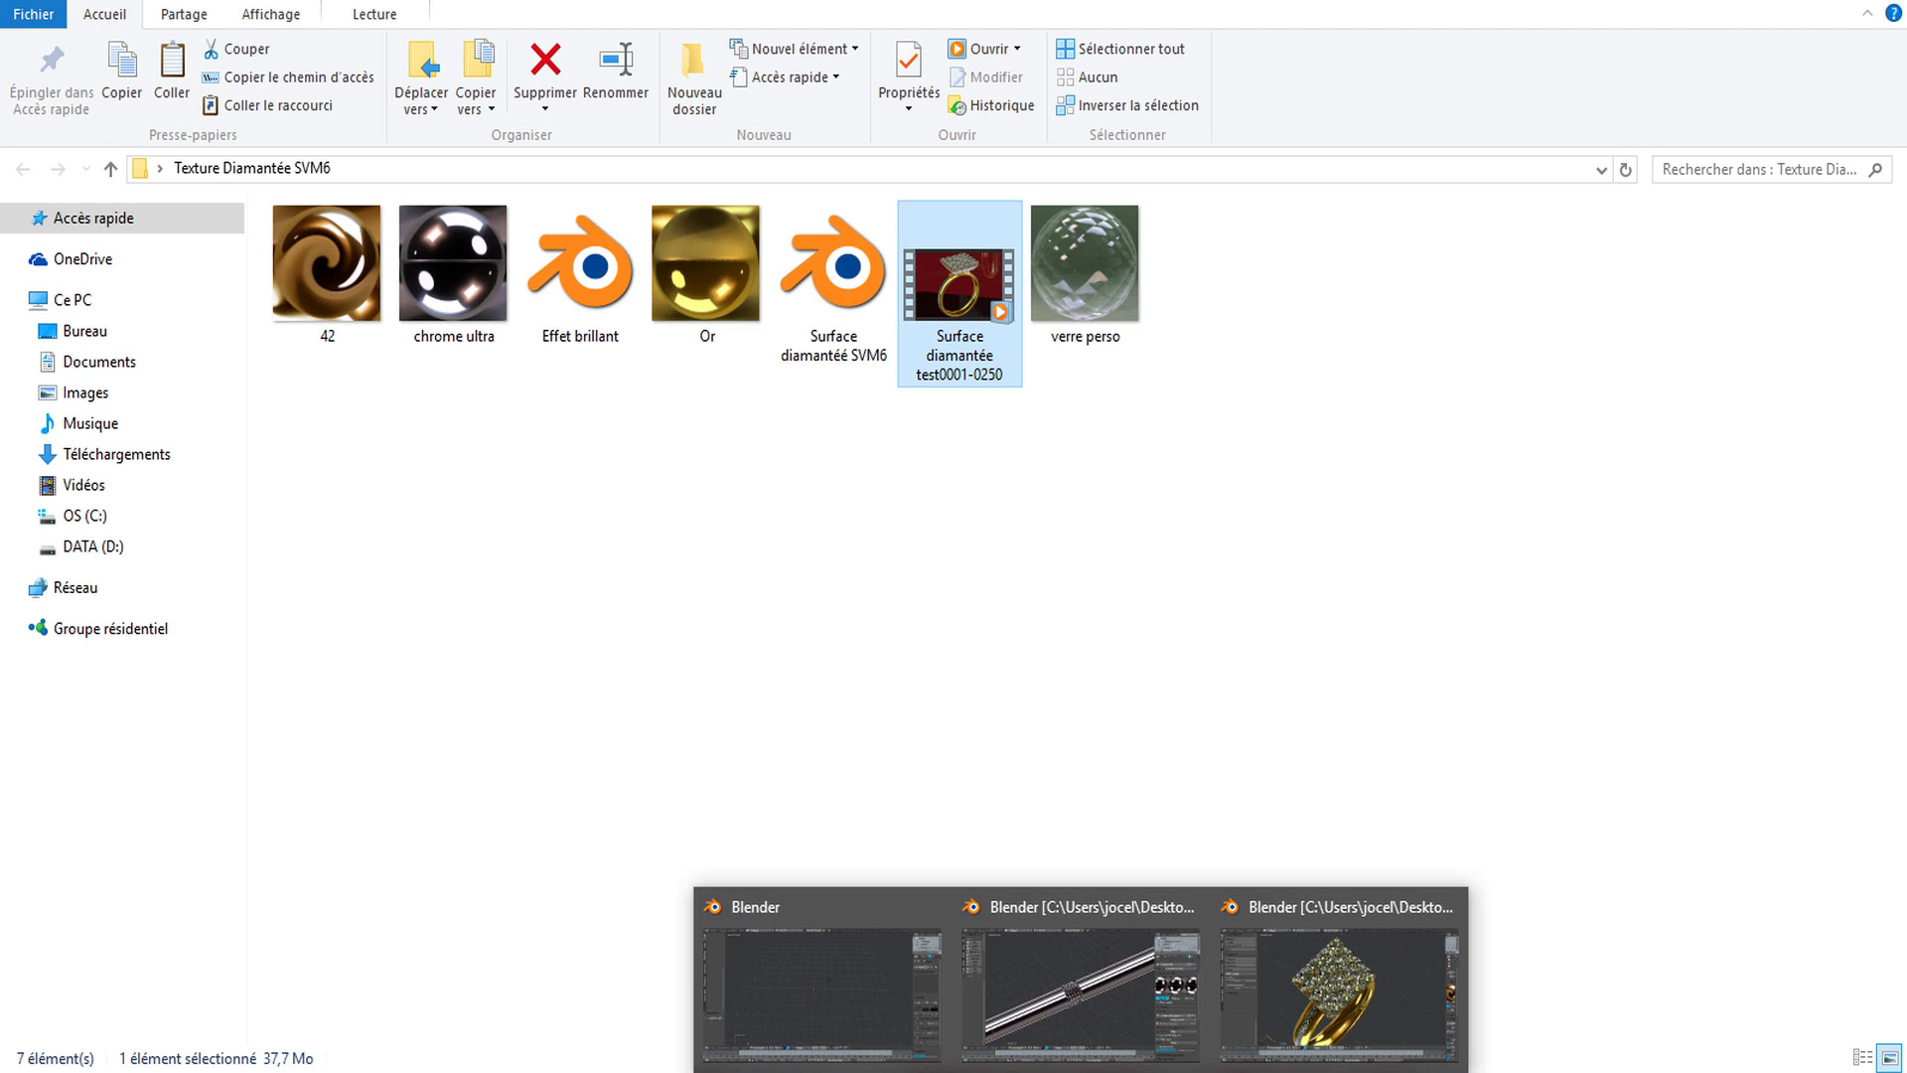
Step: Switch to the empty Blender scene and add a grid mesh at the 3D cursor
click(855, 986)
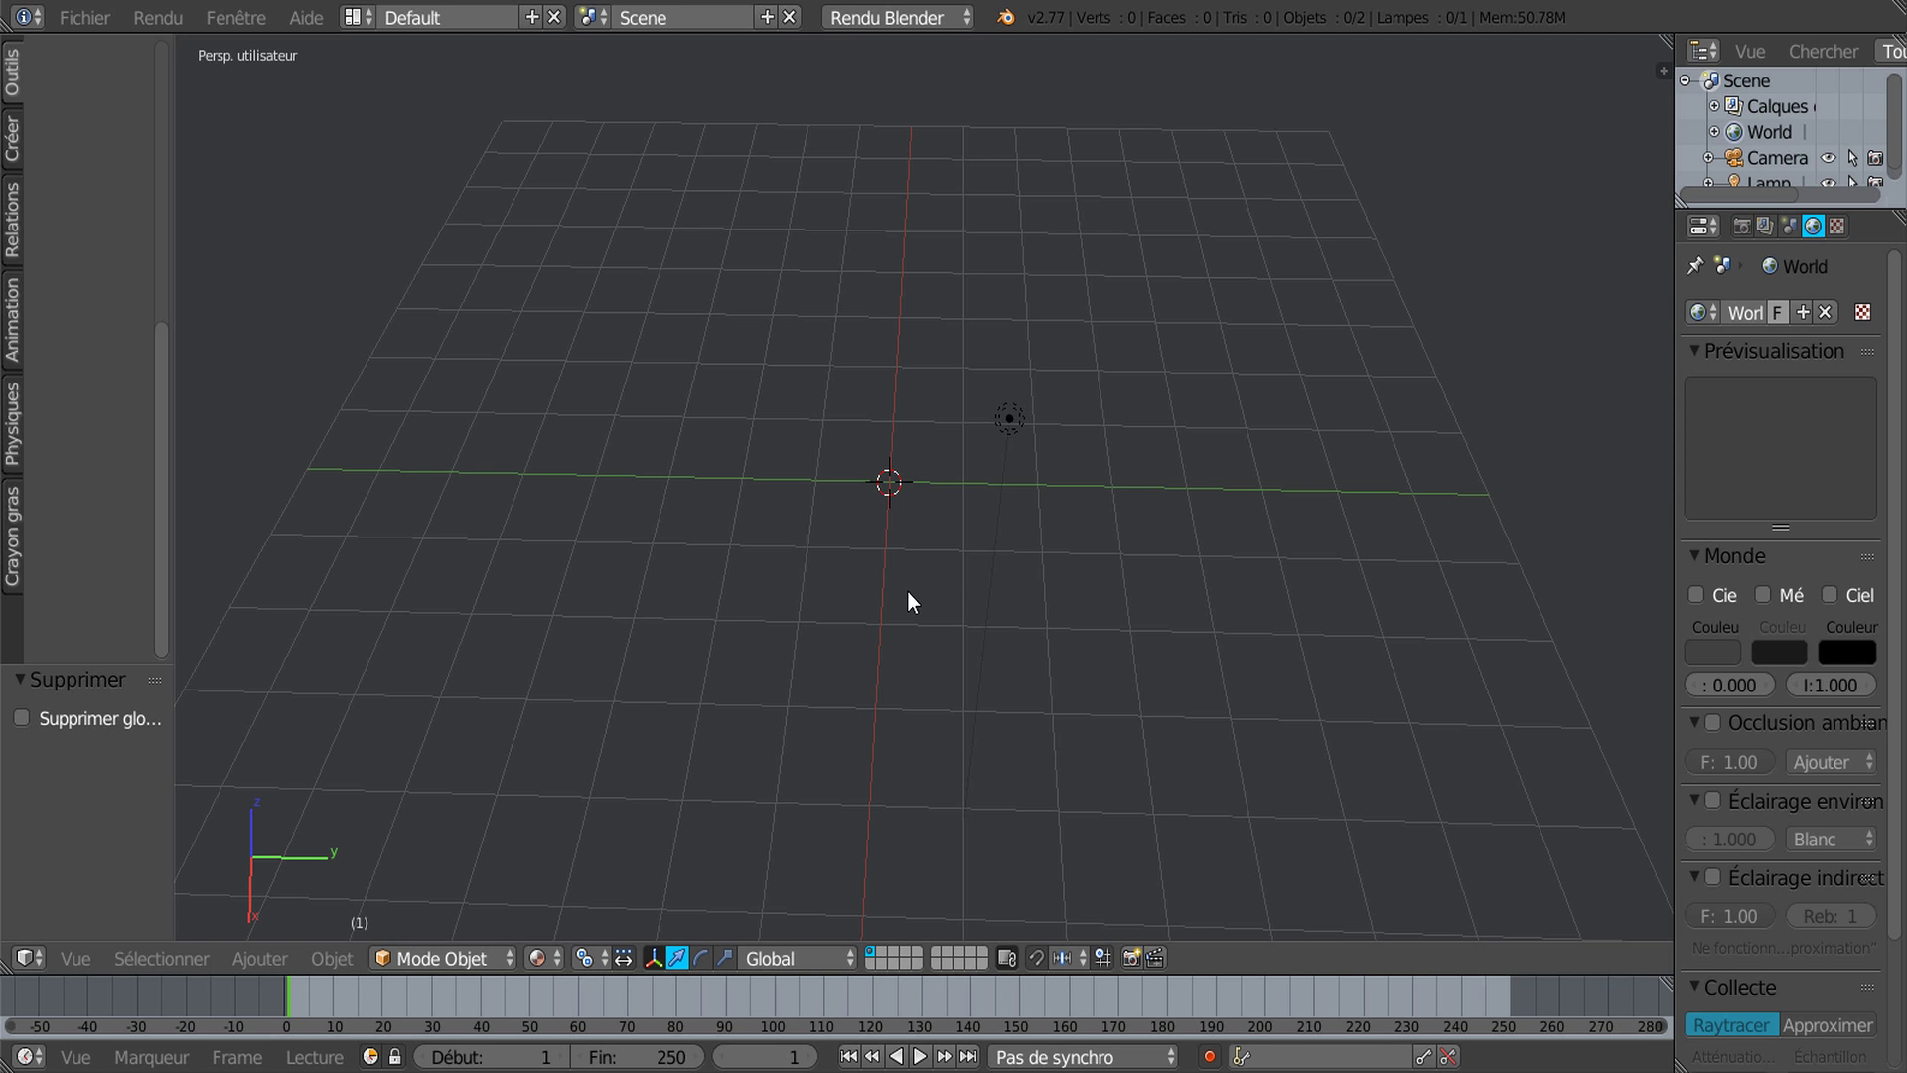
middle_drag(948, 593, 725, 692)
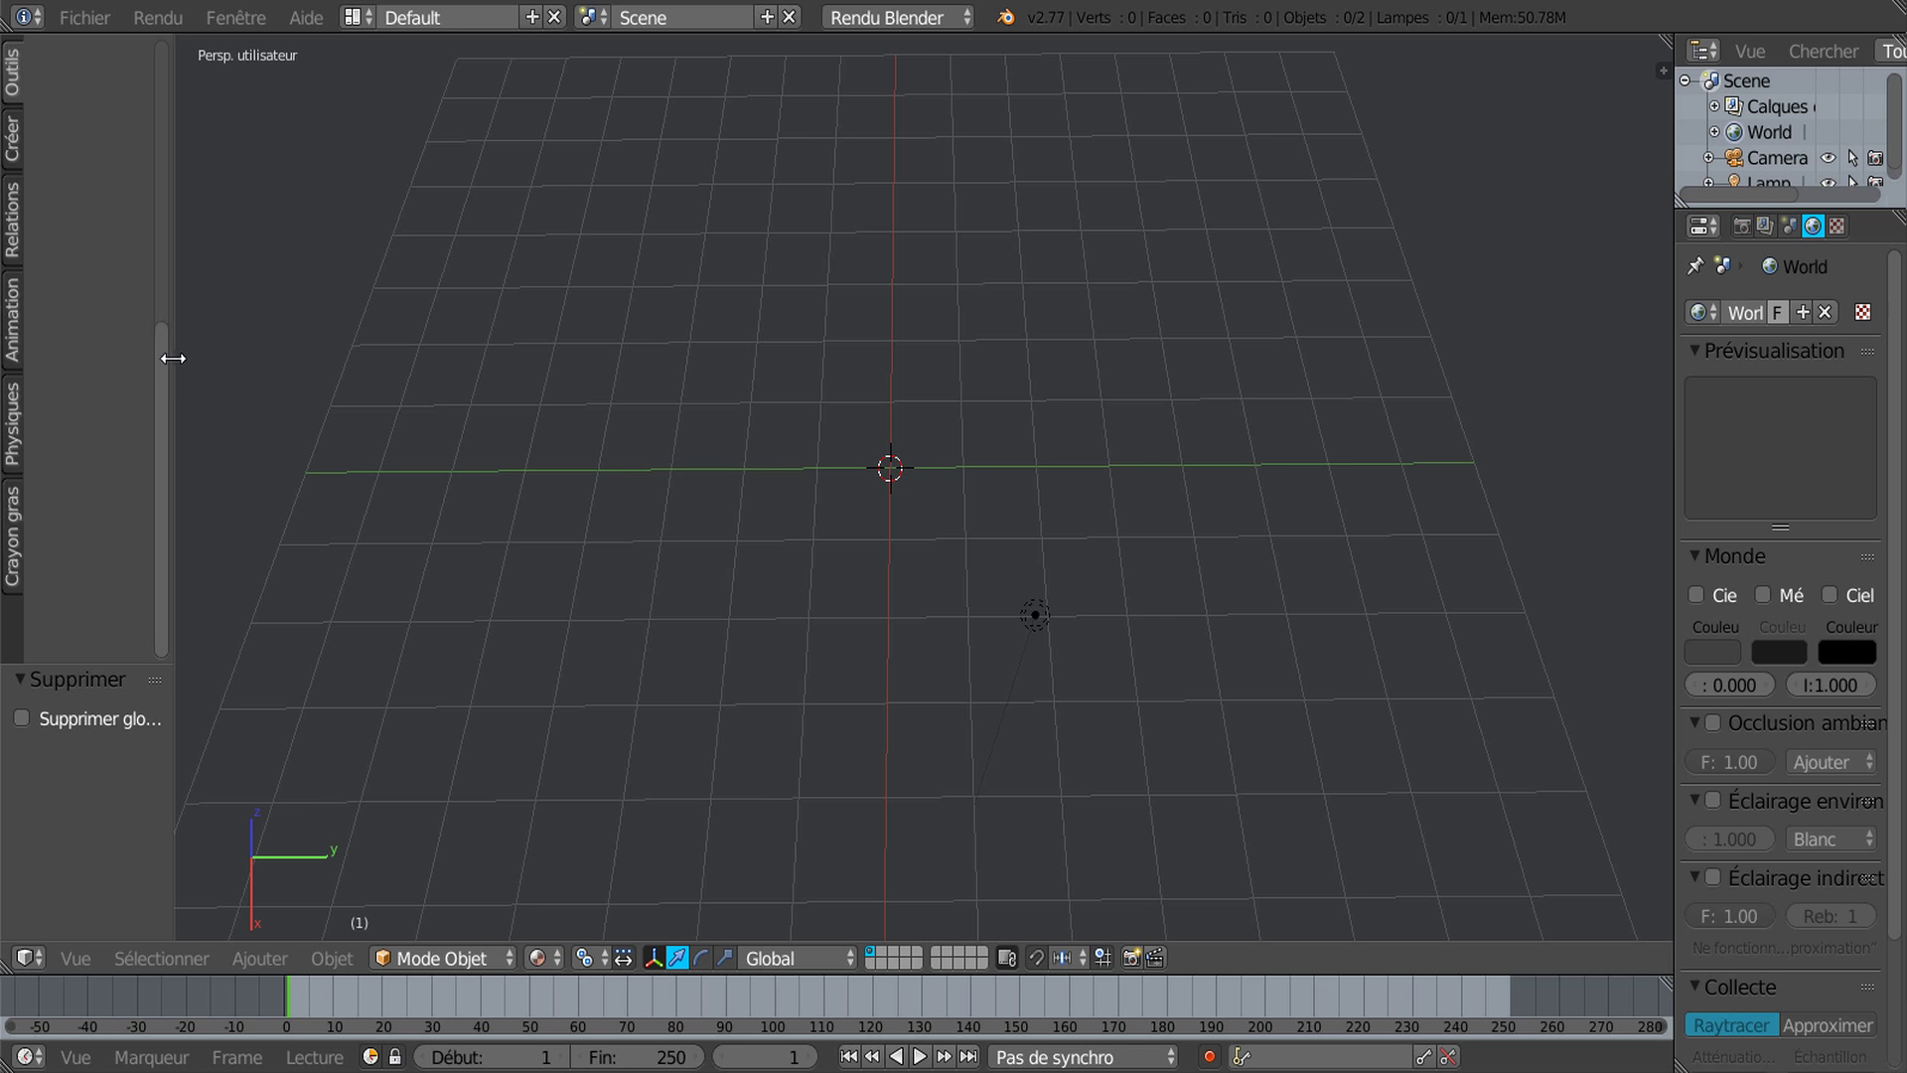
drag(171, 358, 261, 347)
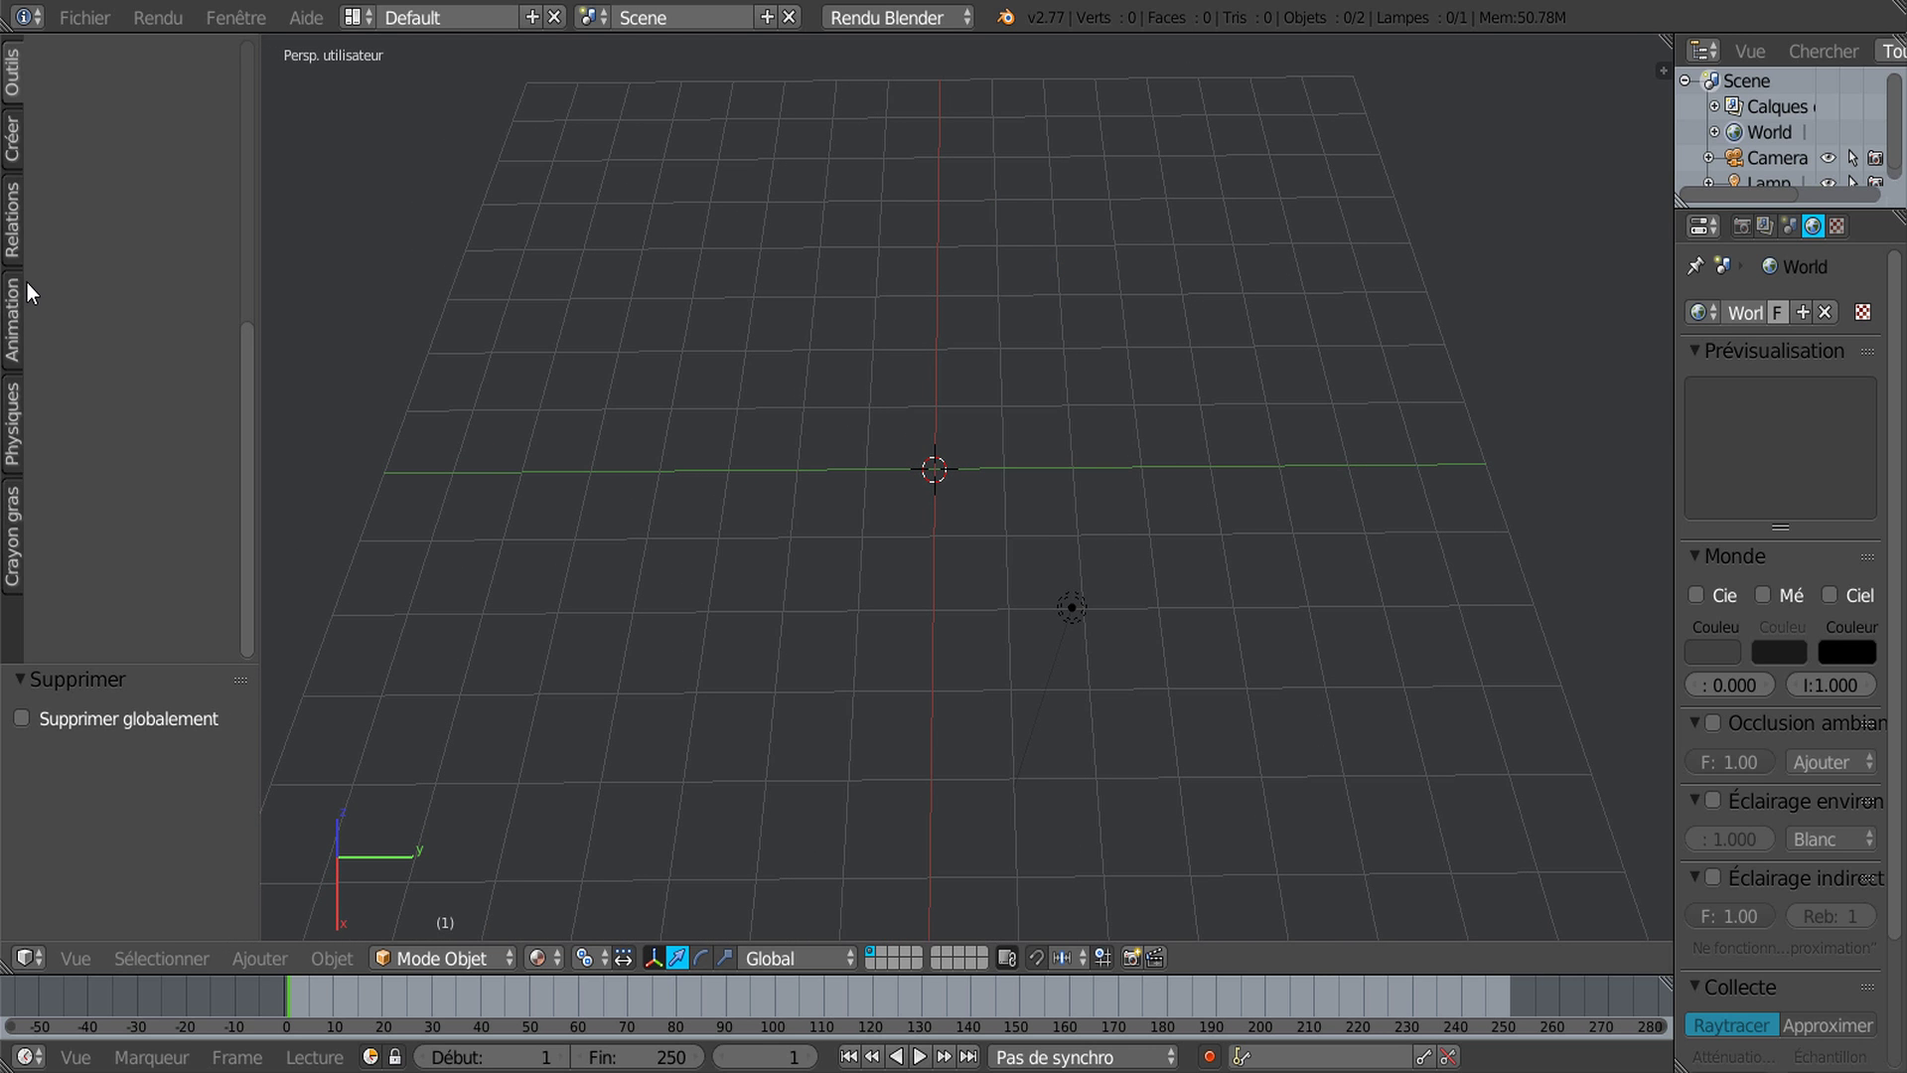
click(12, 149)
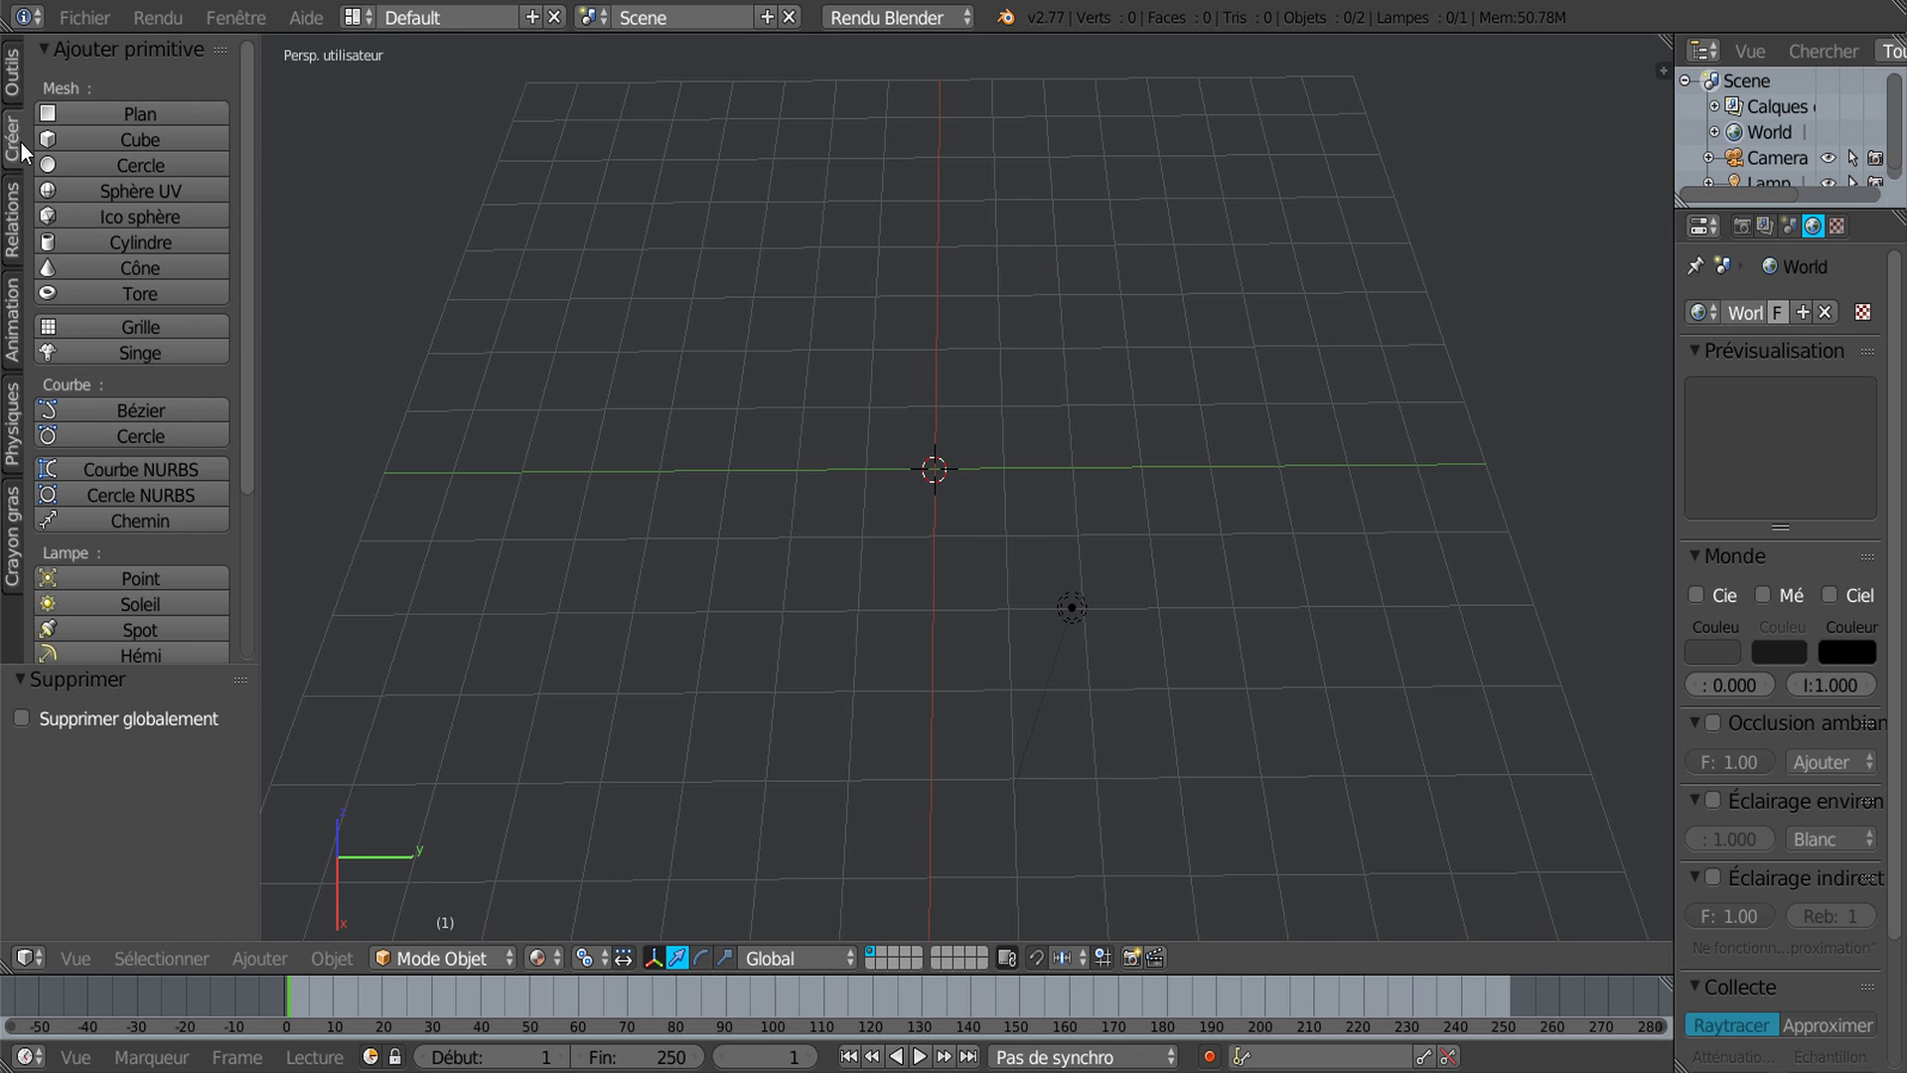
click(62, 326)
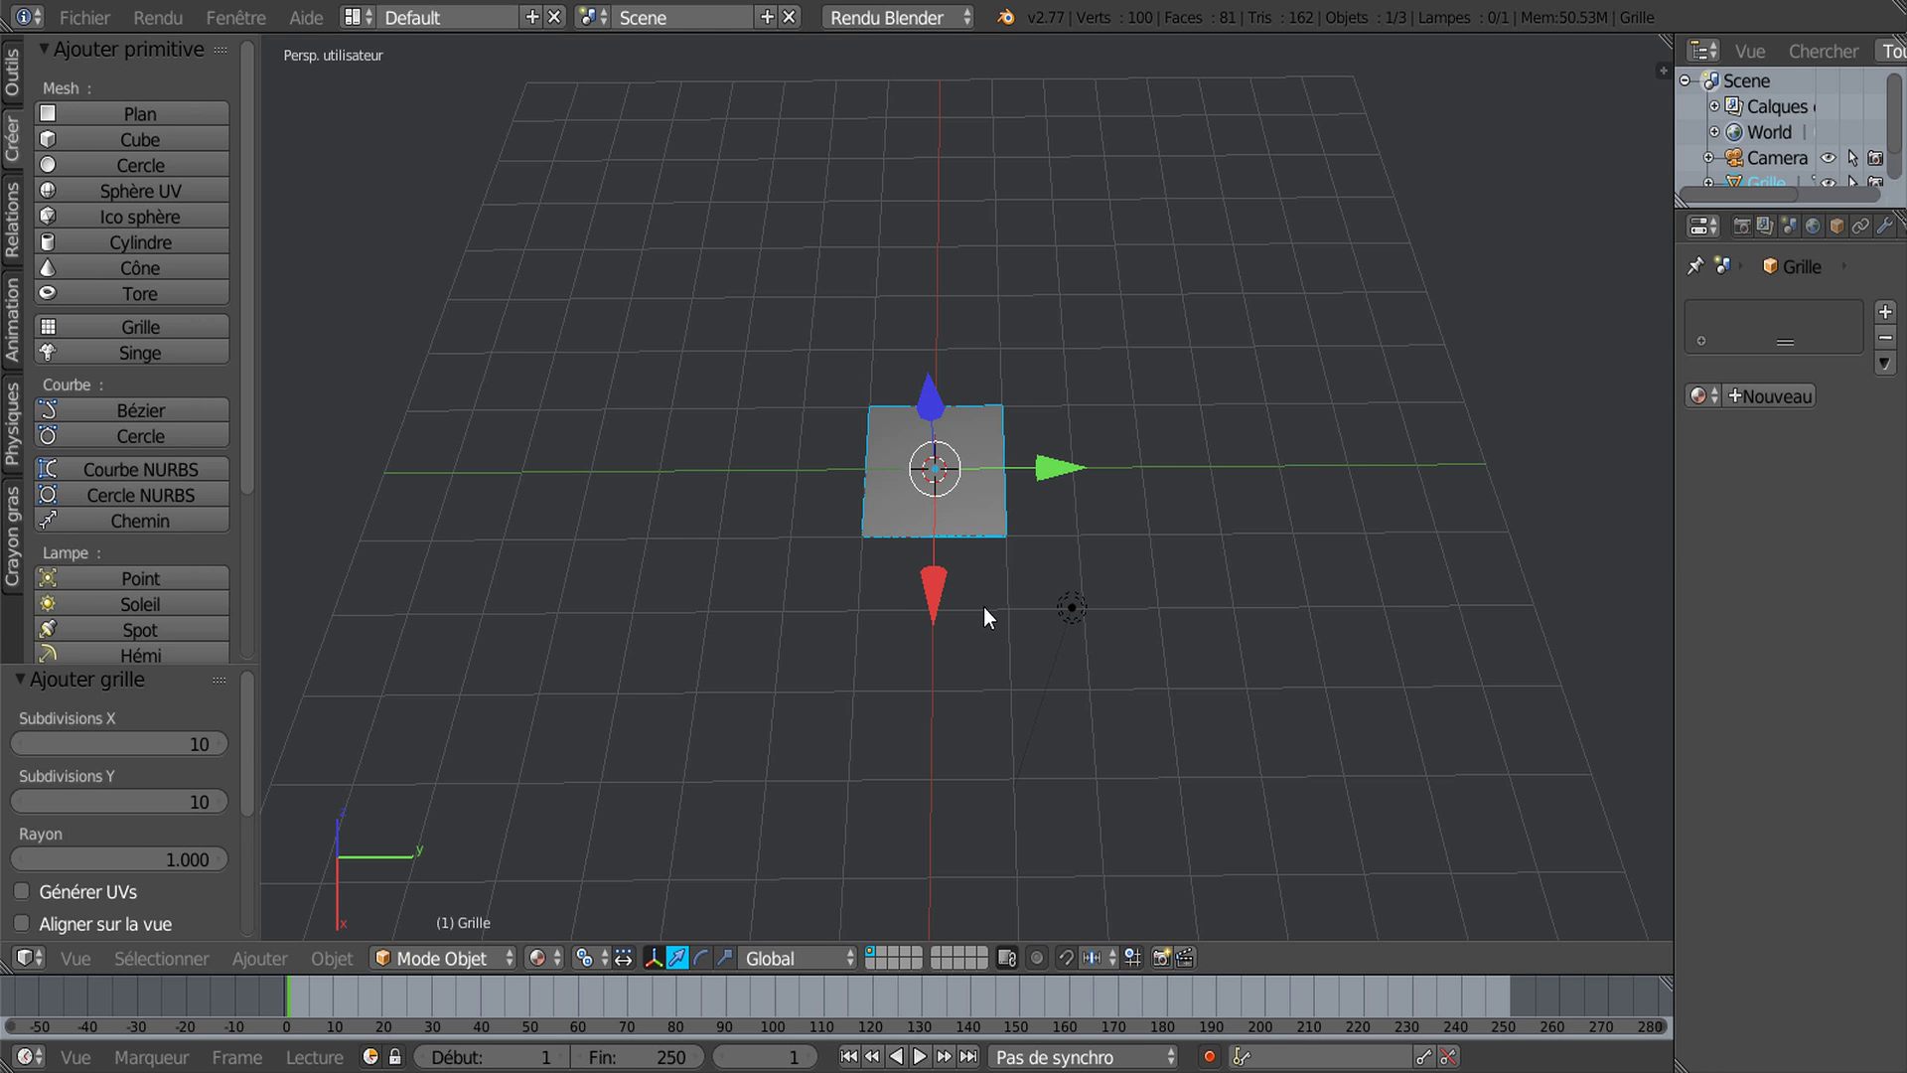
Step: Scale the grid uniformly by about 3.9
key(s)
click(1276, 894)
middle_drag(1158, 771, 1200, 753)
Step: Add a Subdivision Surface modifier to the grid with 2 view subdivisions and apply it
drag(1673, 475, 1493, 476)
click(1704, 225)
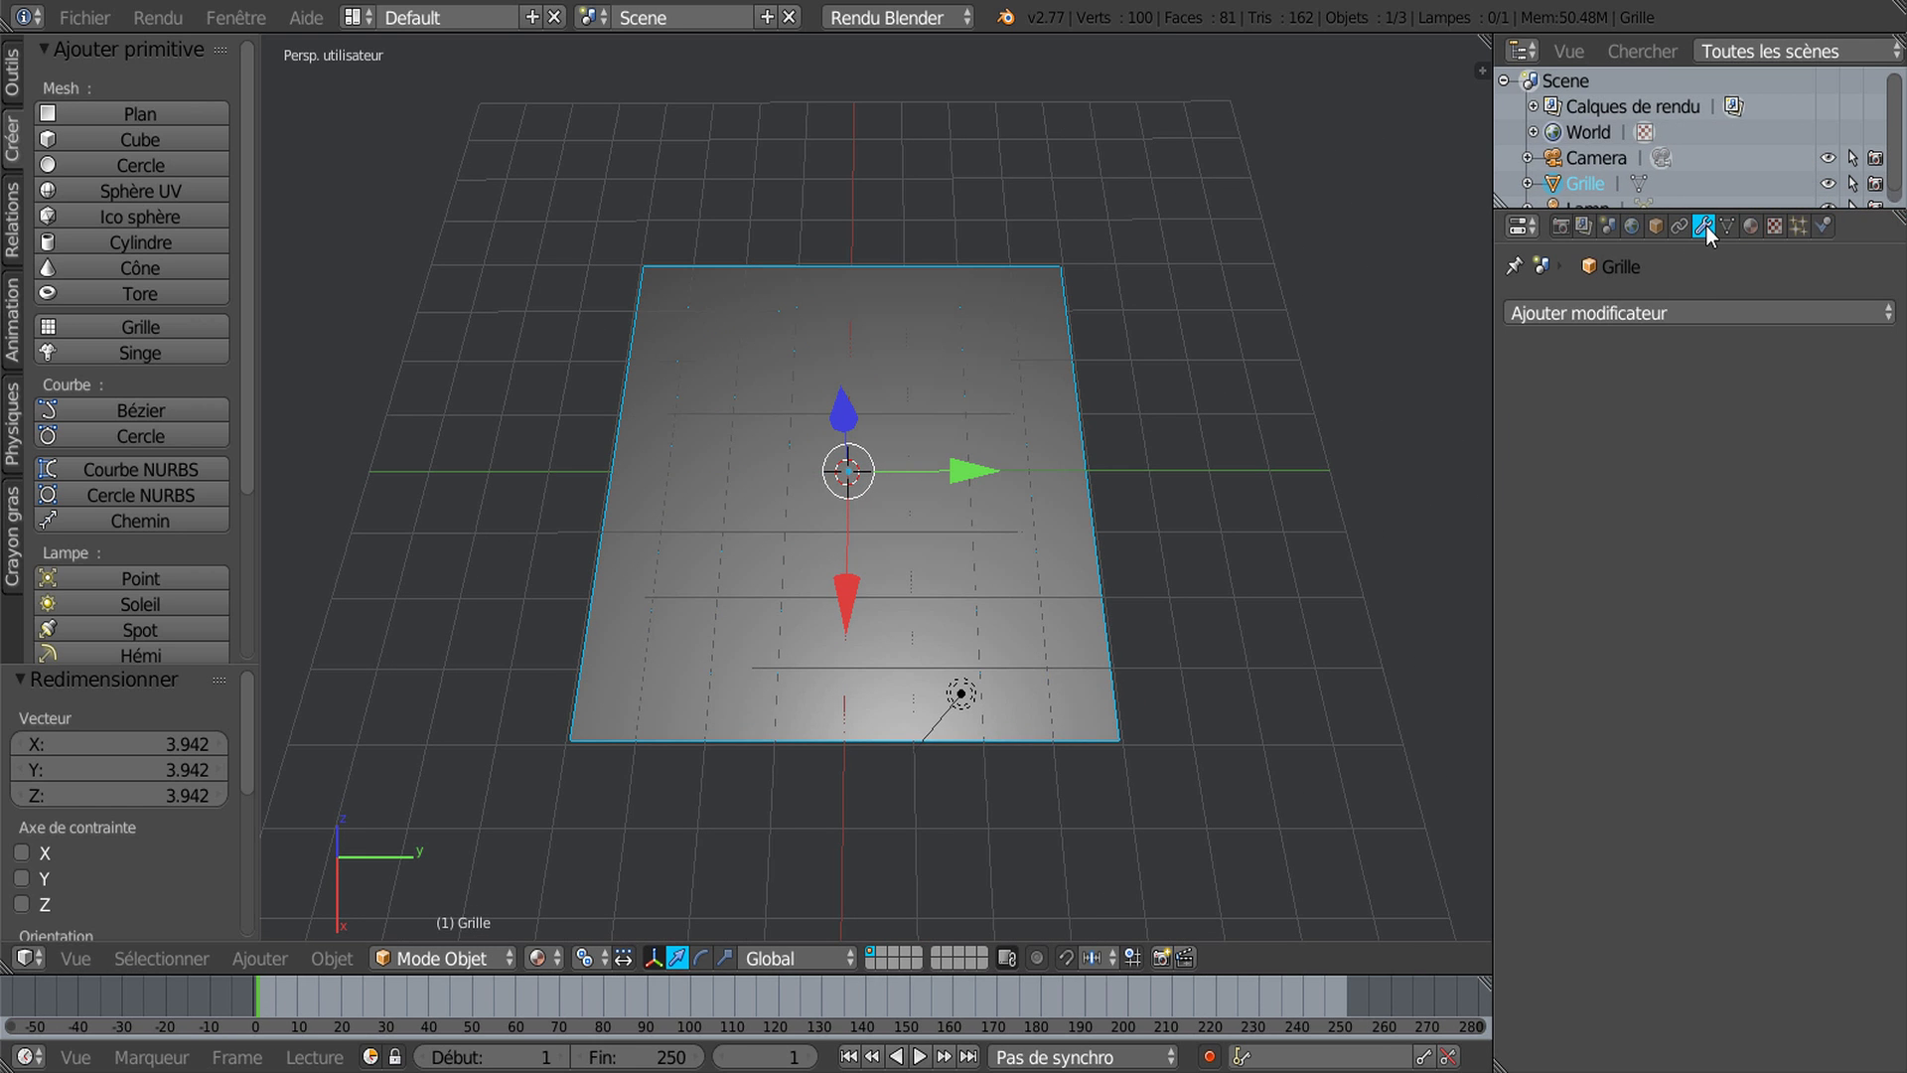
click(1657, 310)
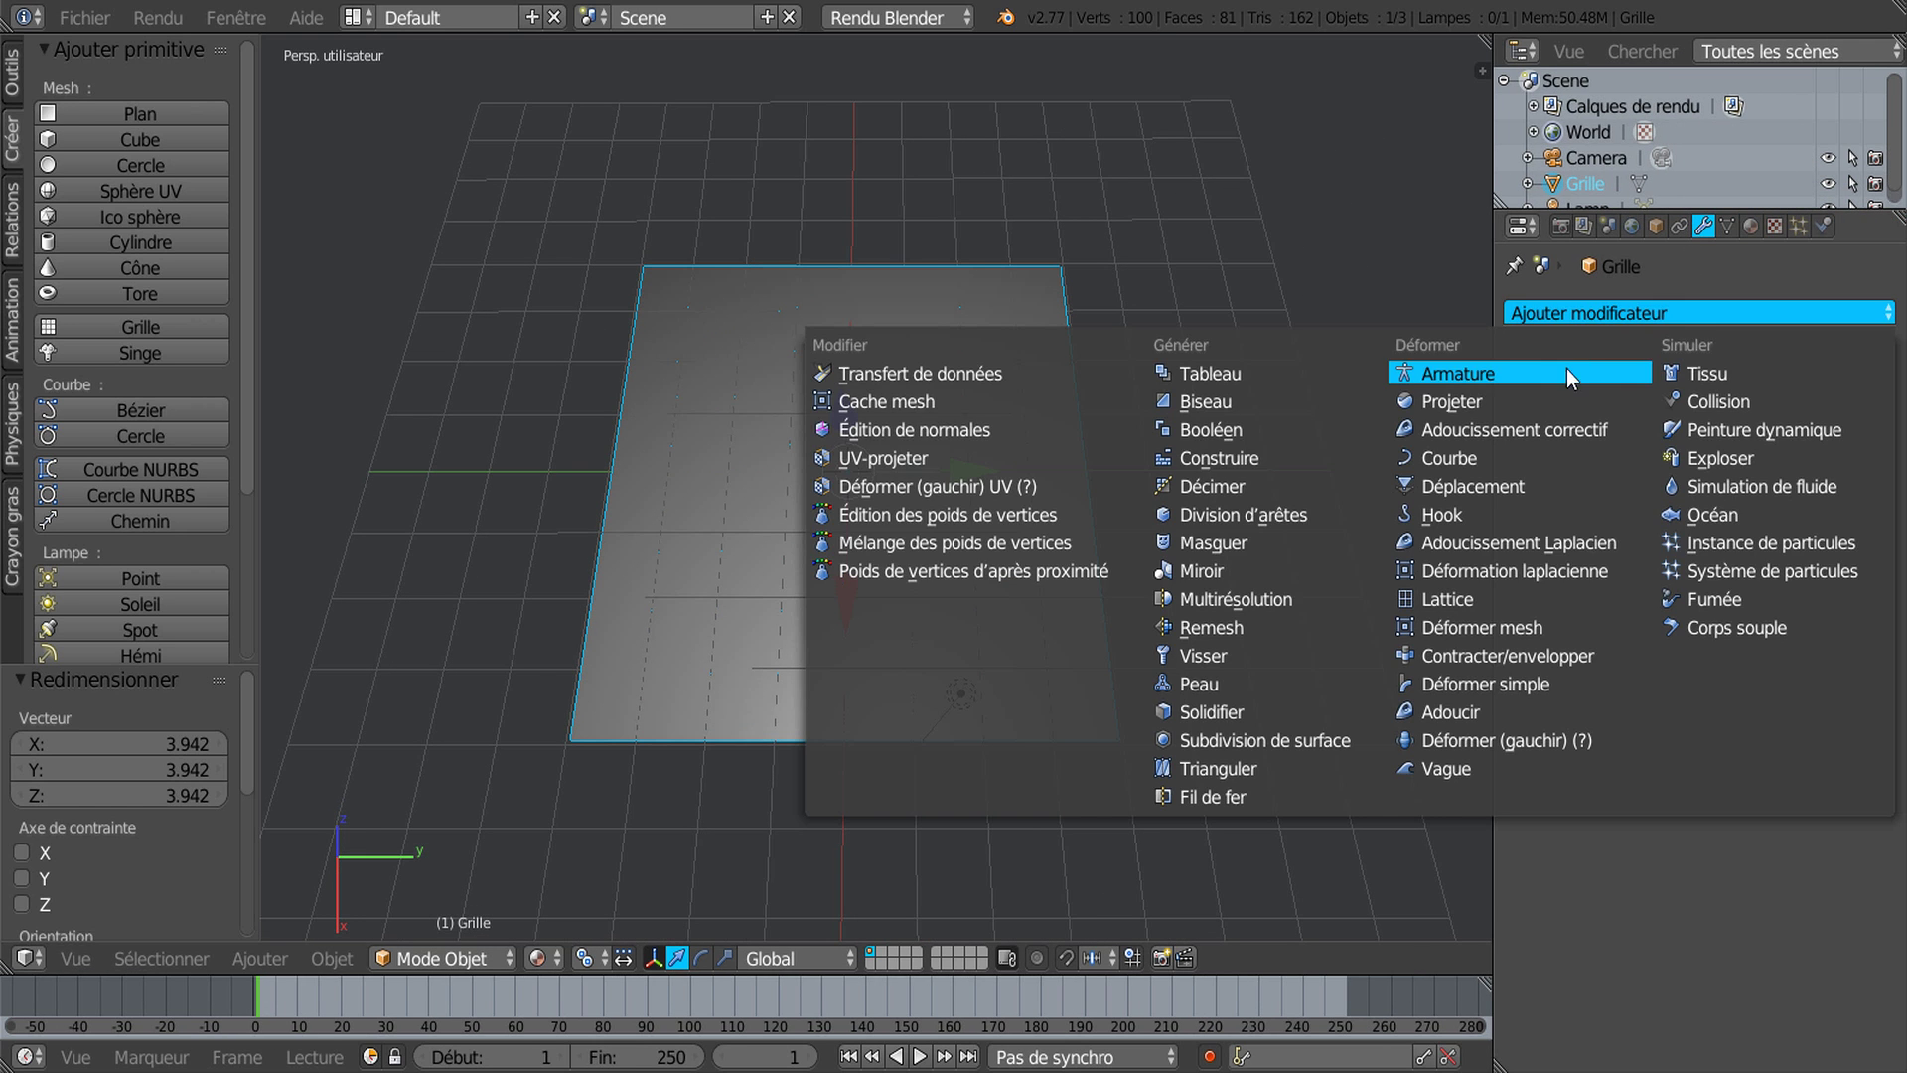
click(1630, 314)
click(1627, 304)
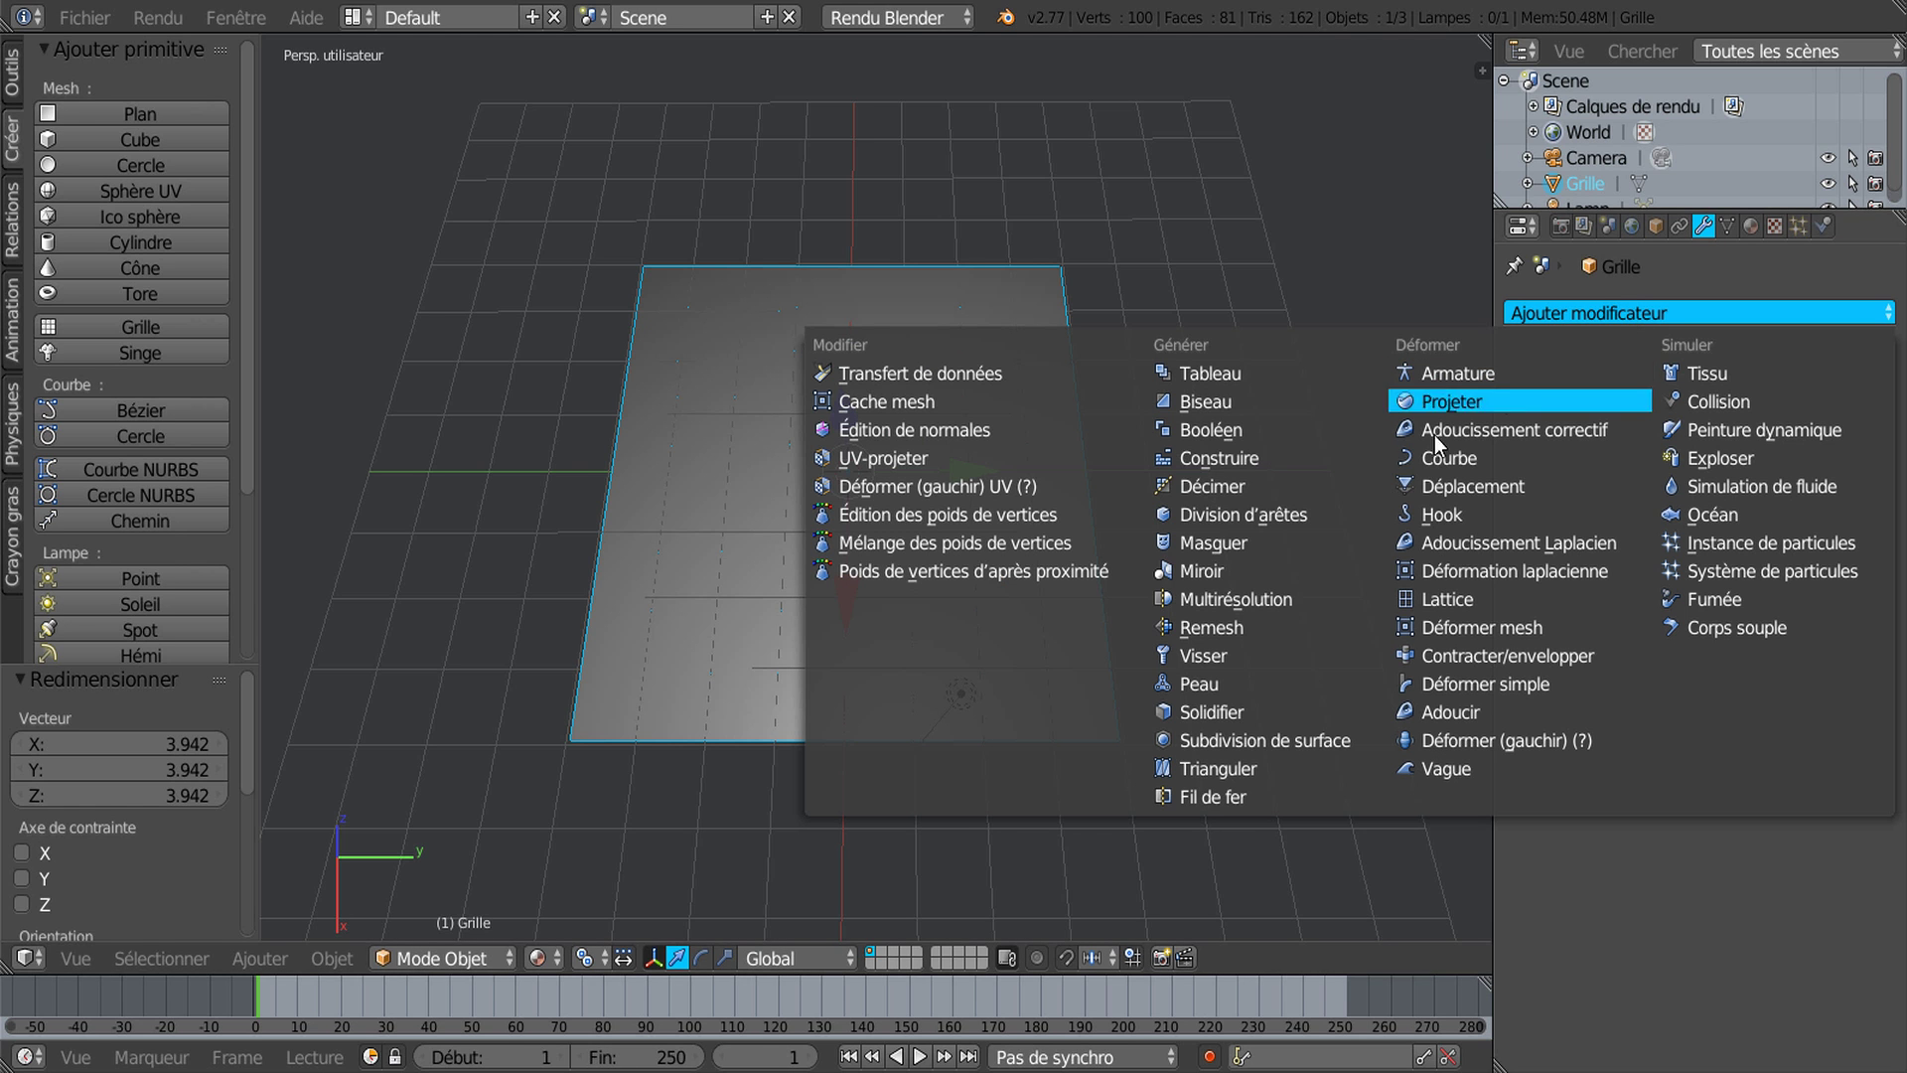
click(1273, 740)
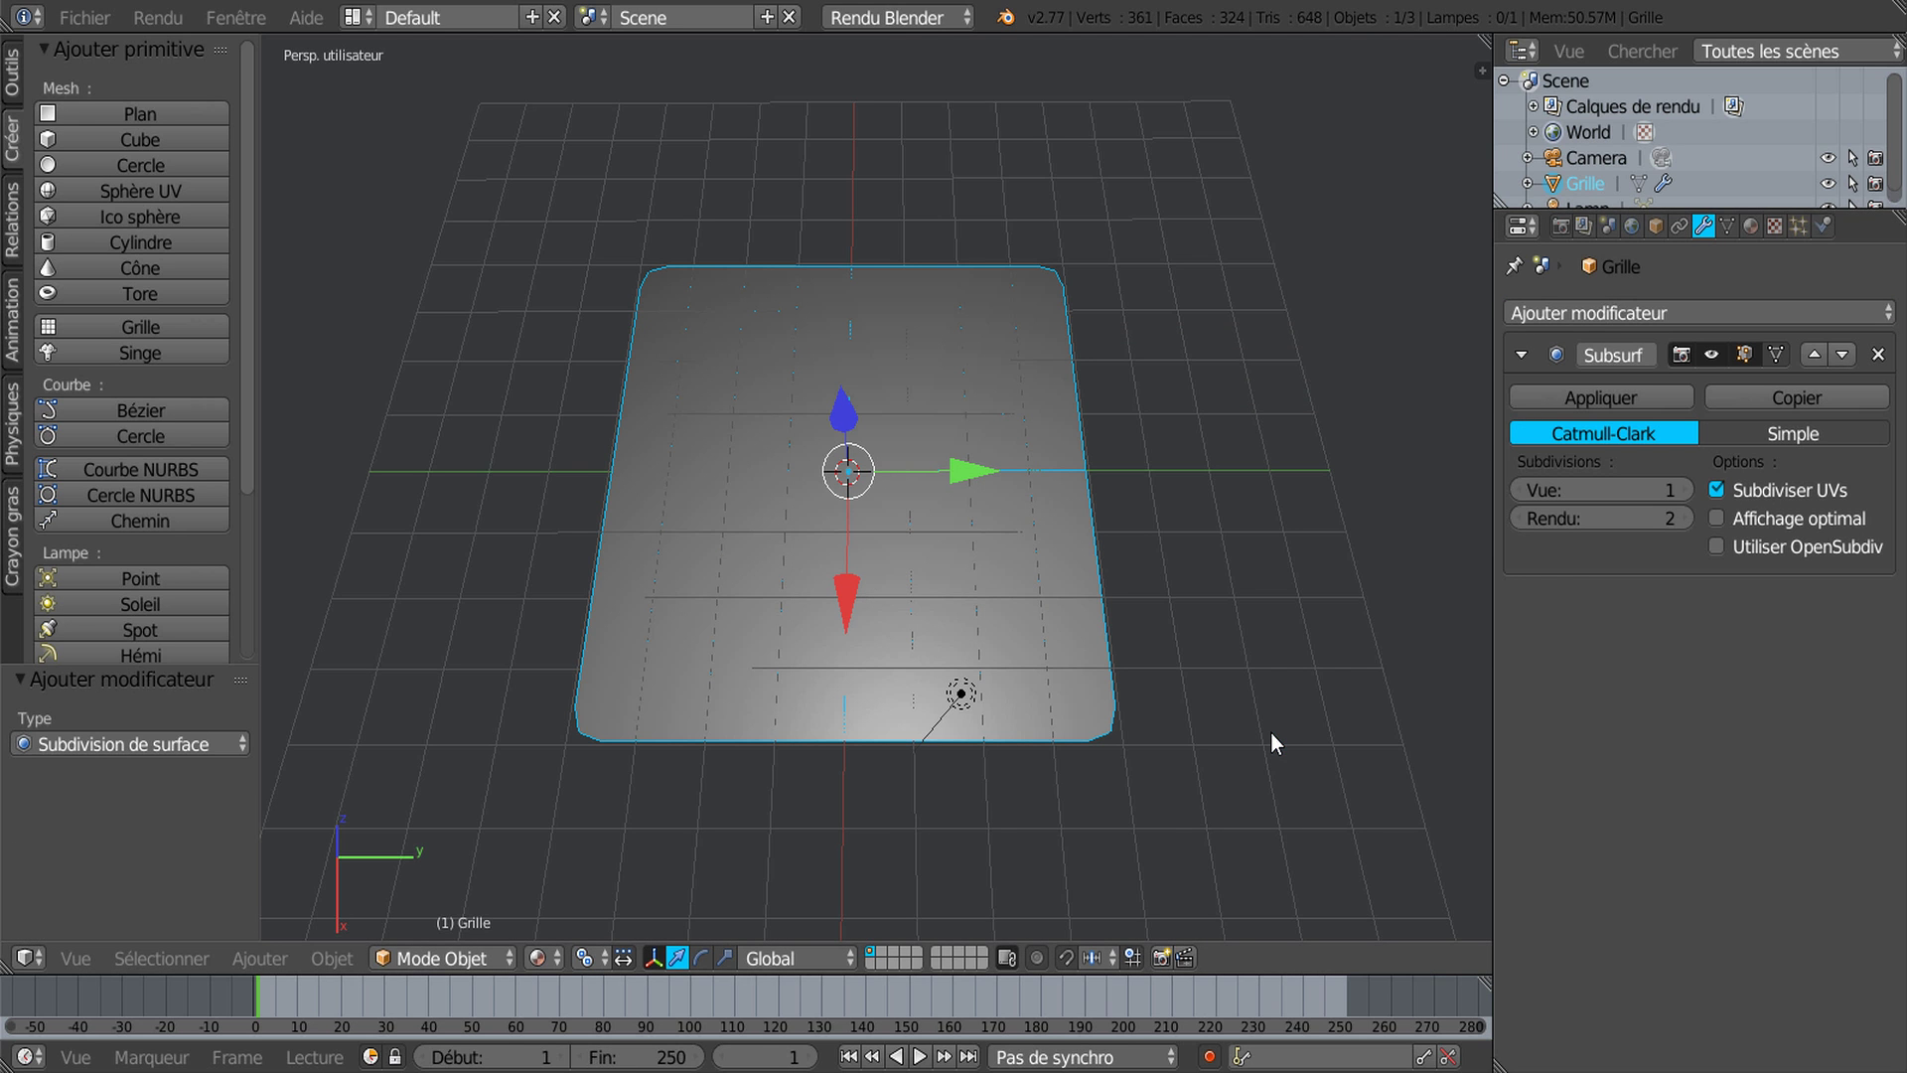
click(1682, 489)
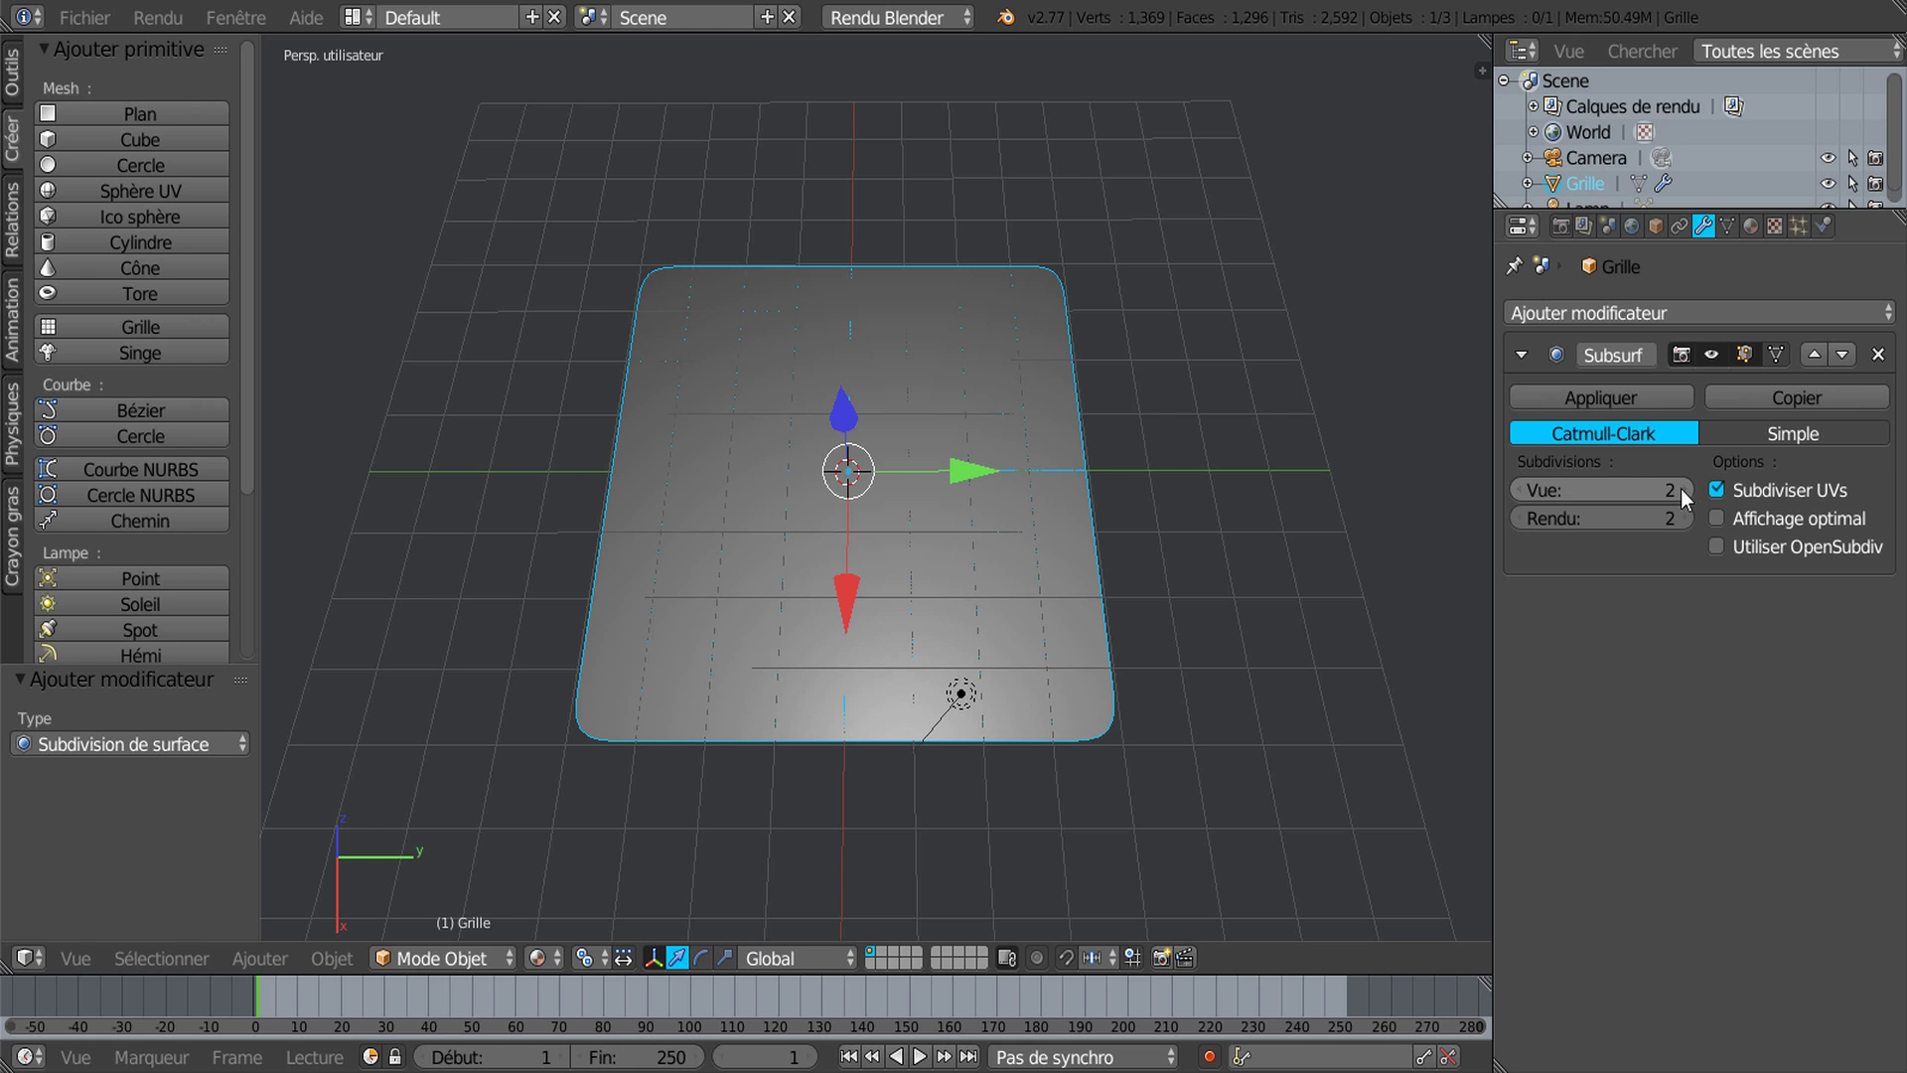
click(1602, 397)
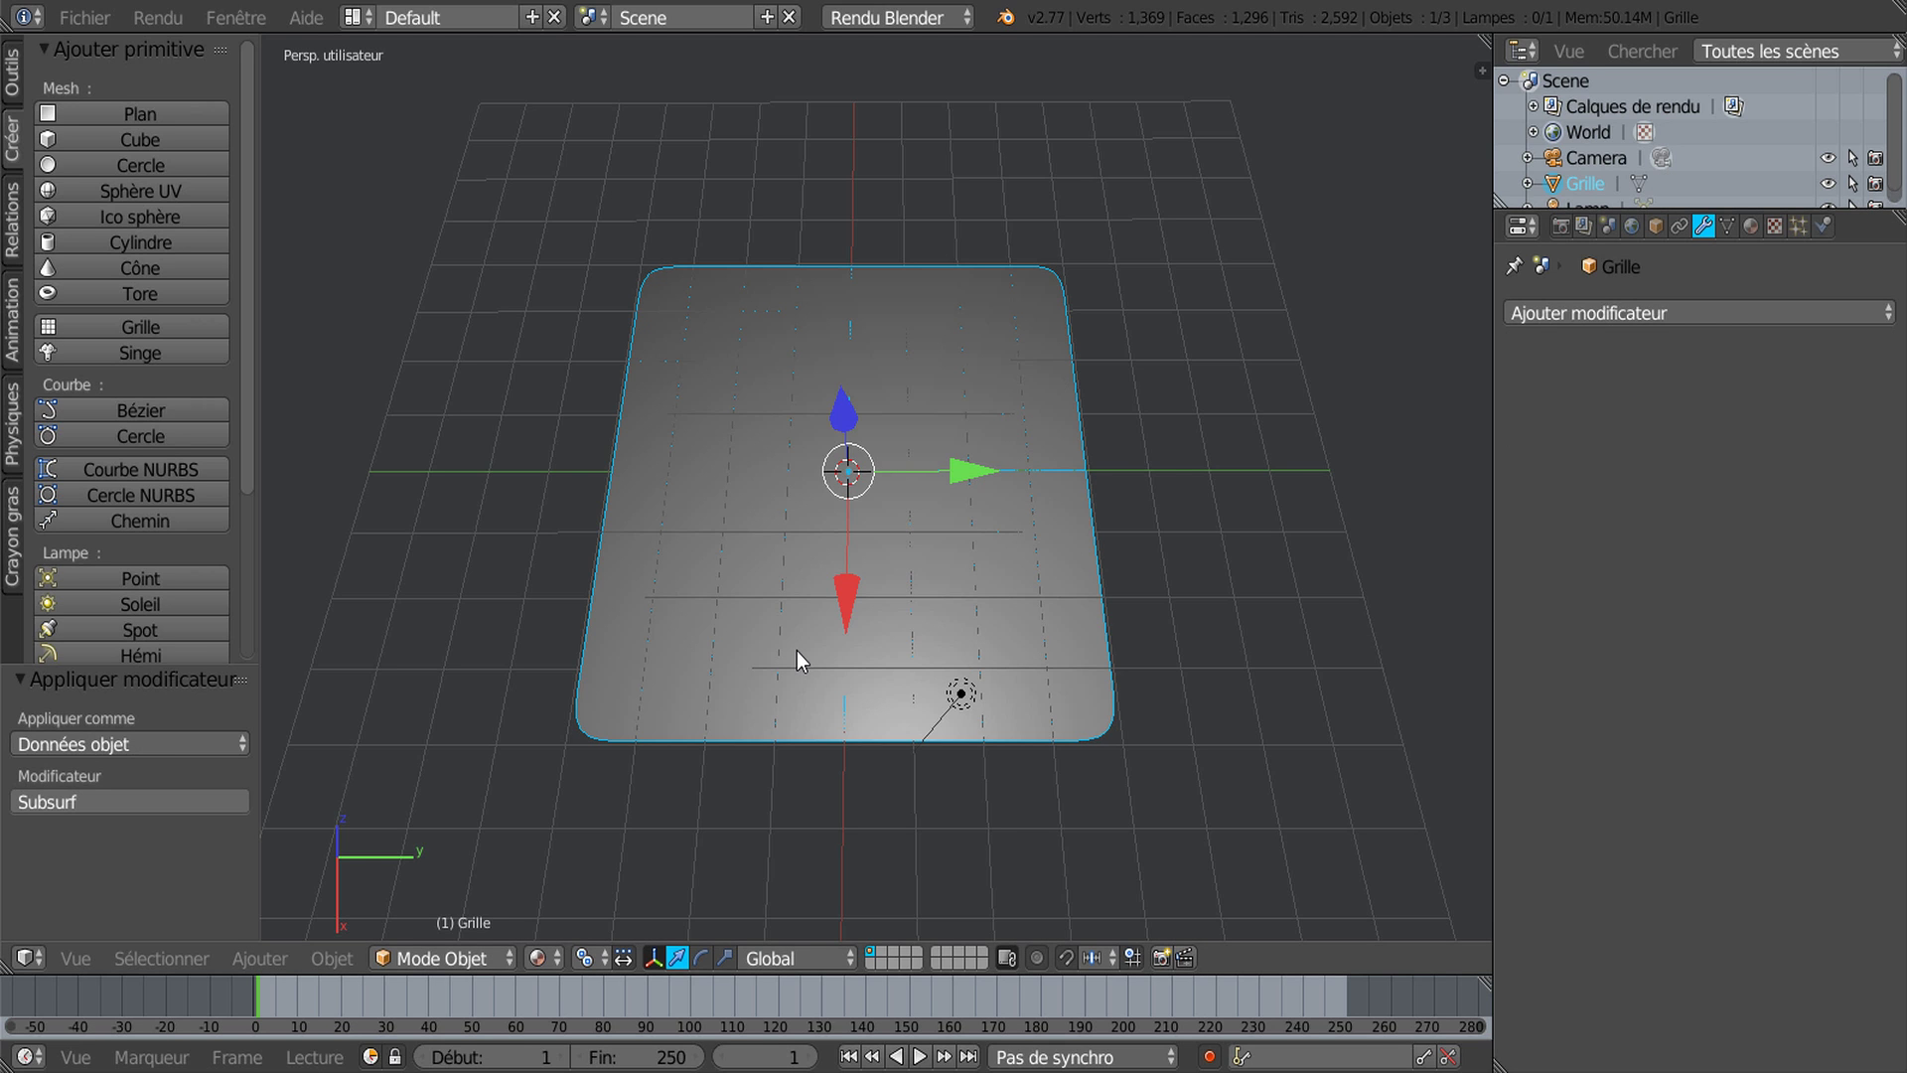
Step: Put the subdivided grid in Edit Mode with vertex selection active
key(Tab)
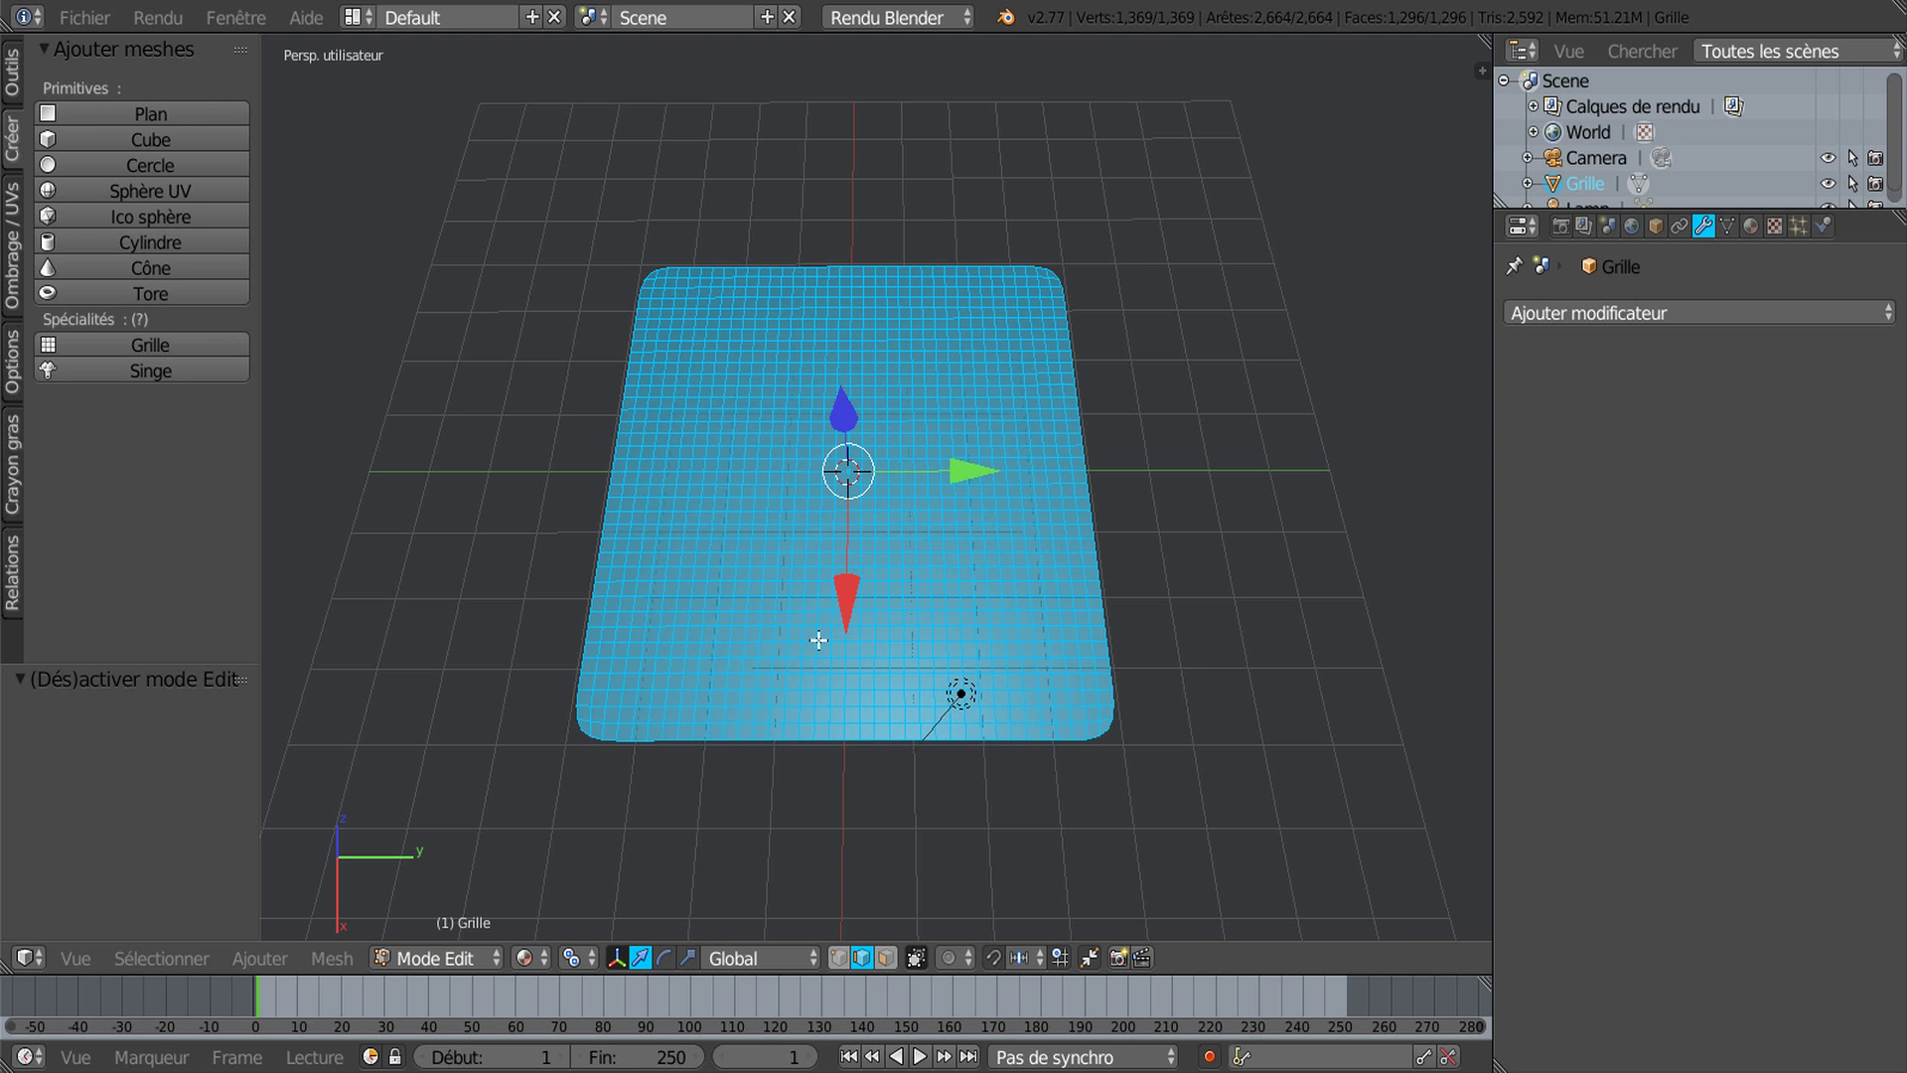
scroll(799, 449, up, 2)
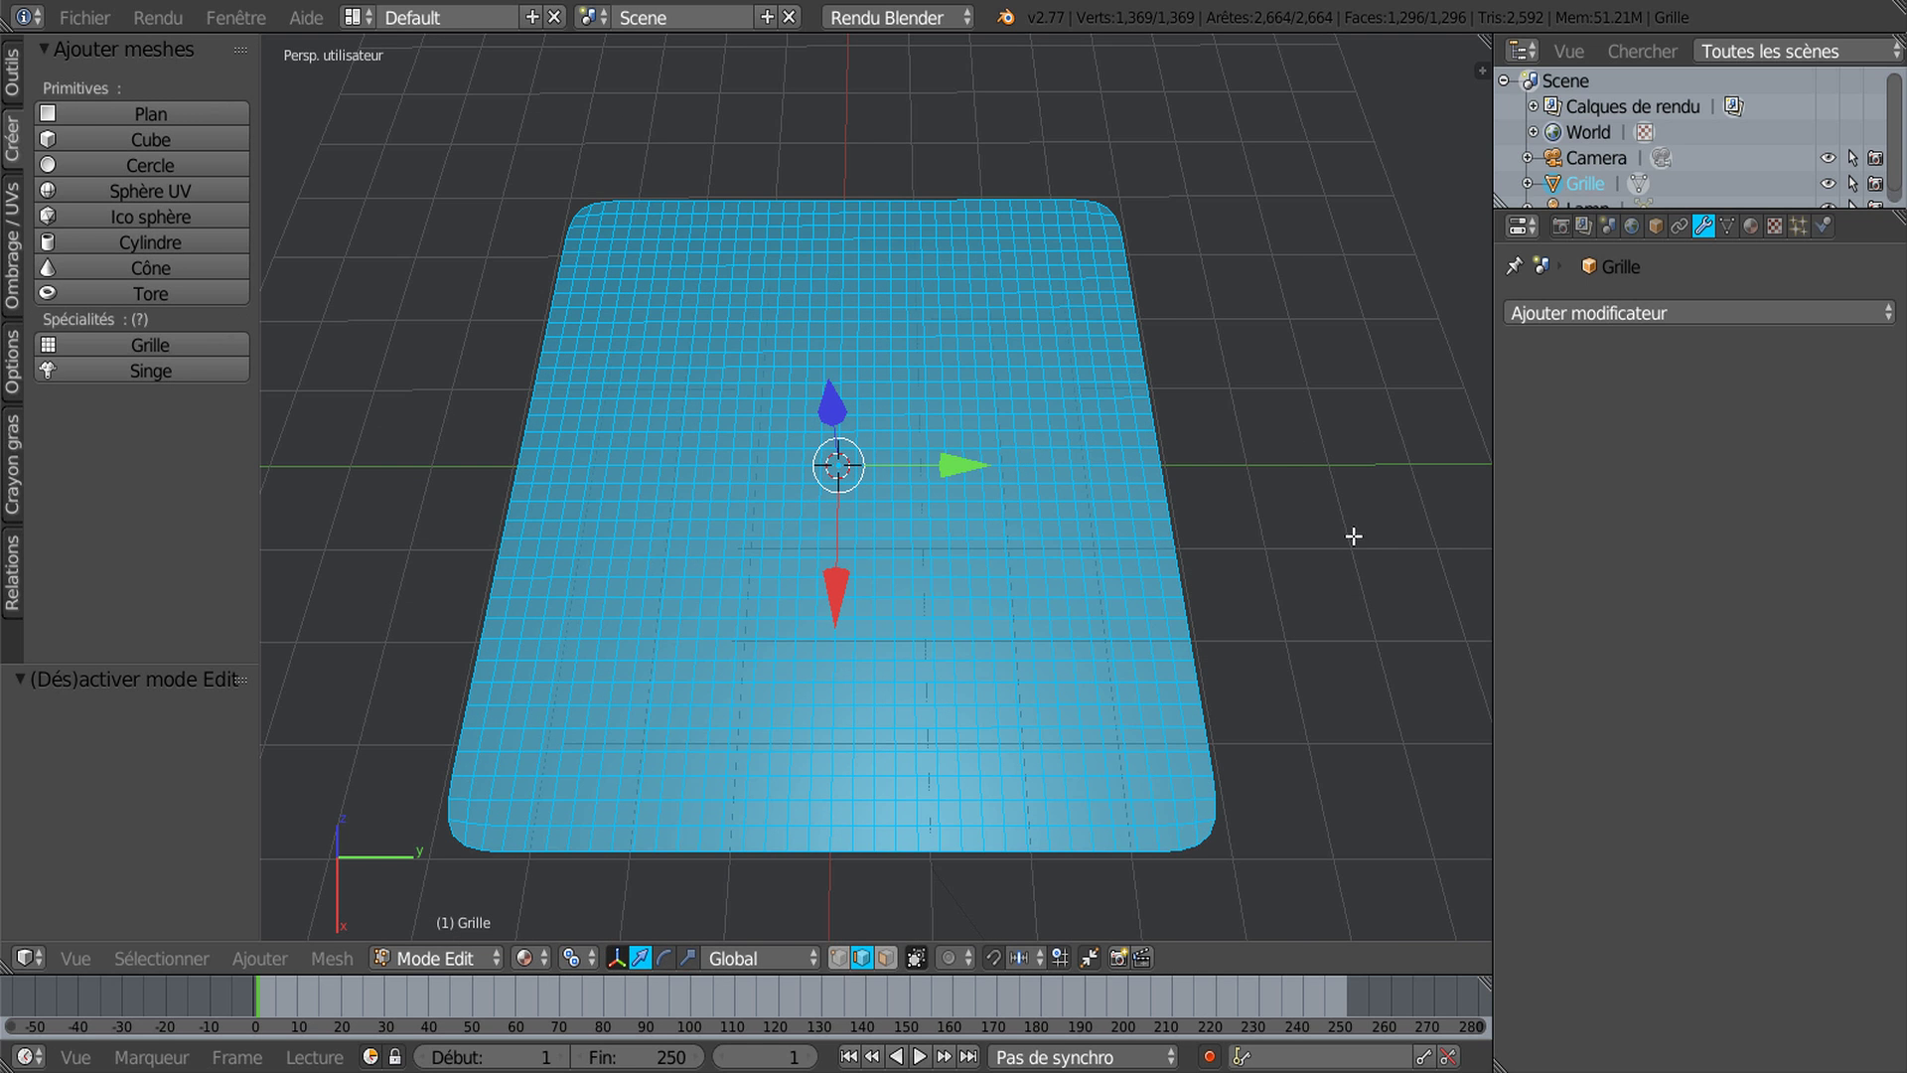
drag(1490, 507, 1587, 491)
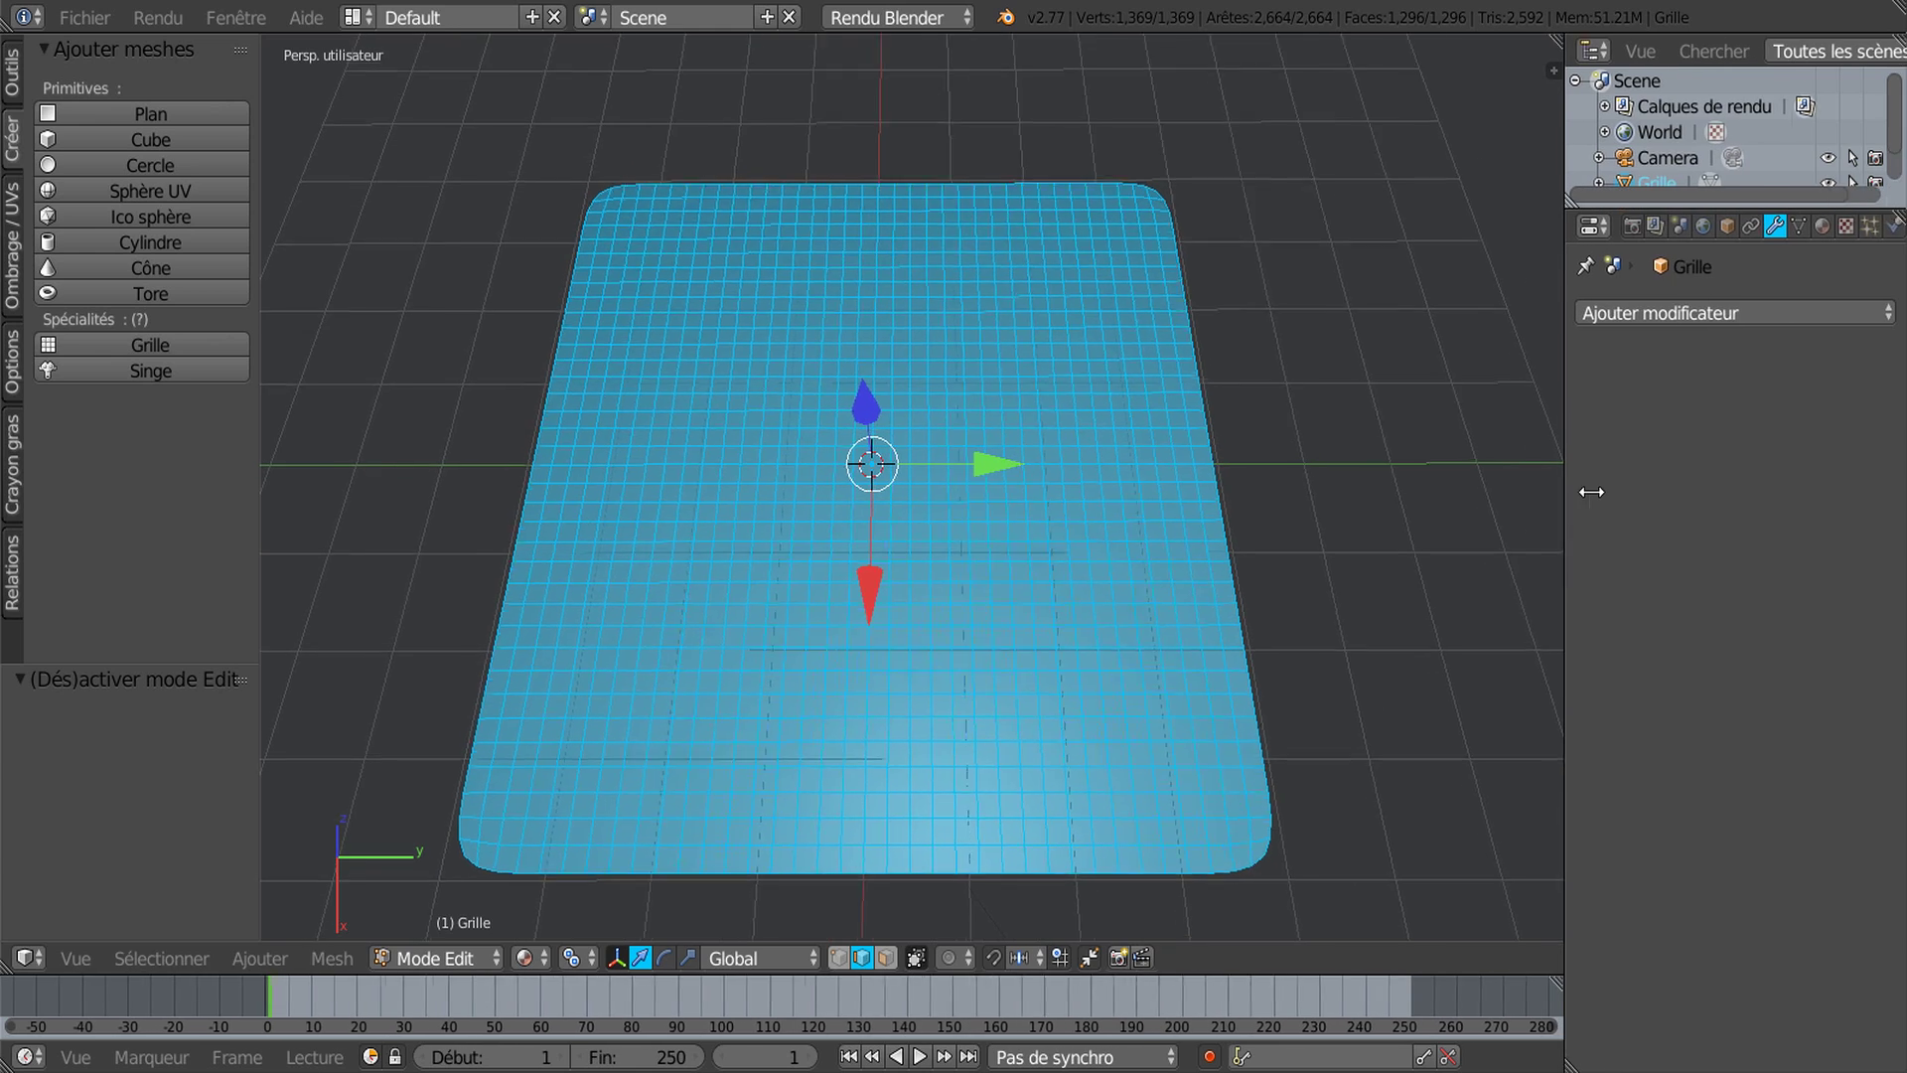
scroll(1465, 519, down, 2)
mouse_move(1397, 516)
middle_down()
mouse_move(1392, 554)
mouse_move(1400, 522)
middle_up()
mouse_move(1237, 541)
middle_down()
mouse_move(1238, 596)
mouse_move(1247, 480)
mouse_move(1239, 524)
middle_up()
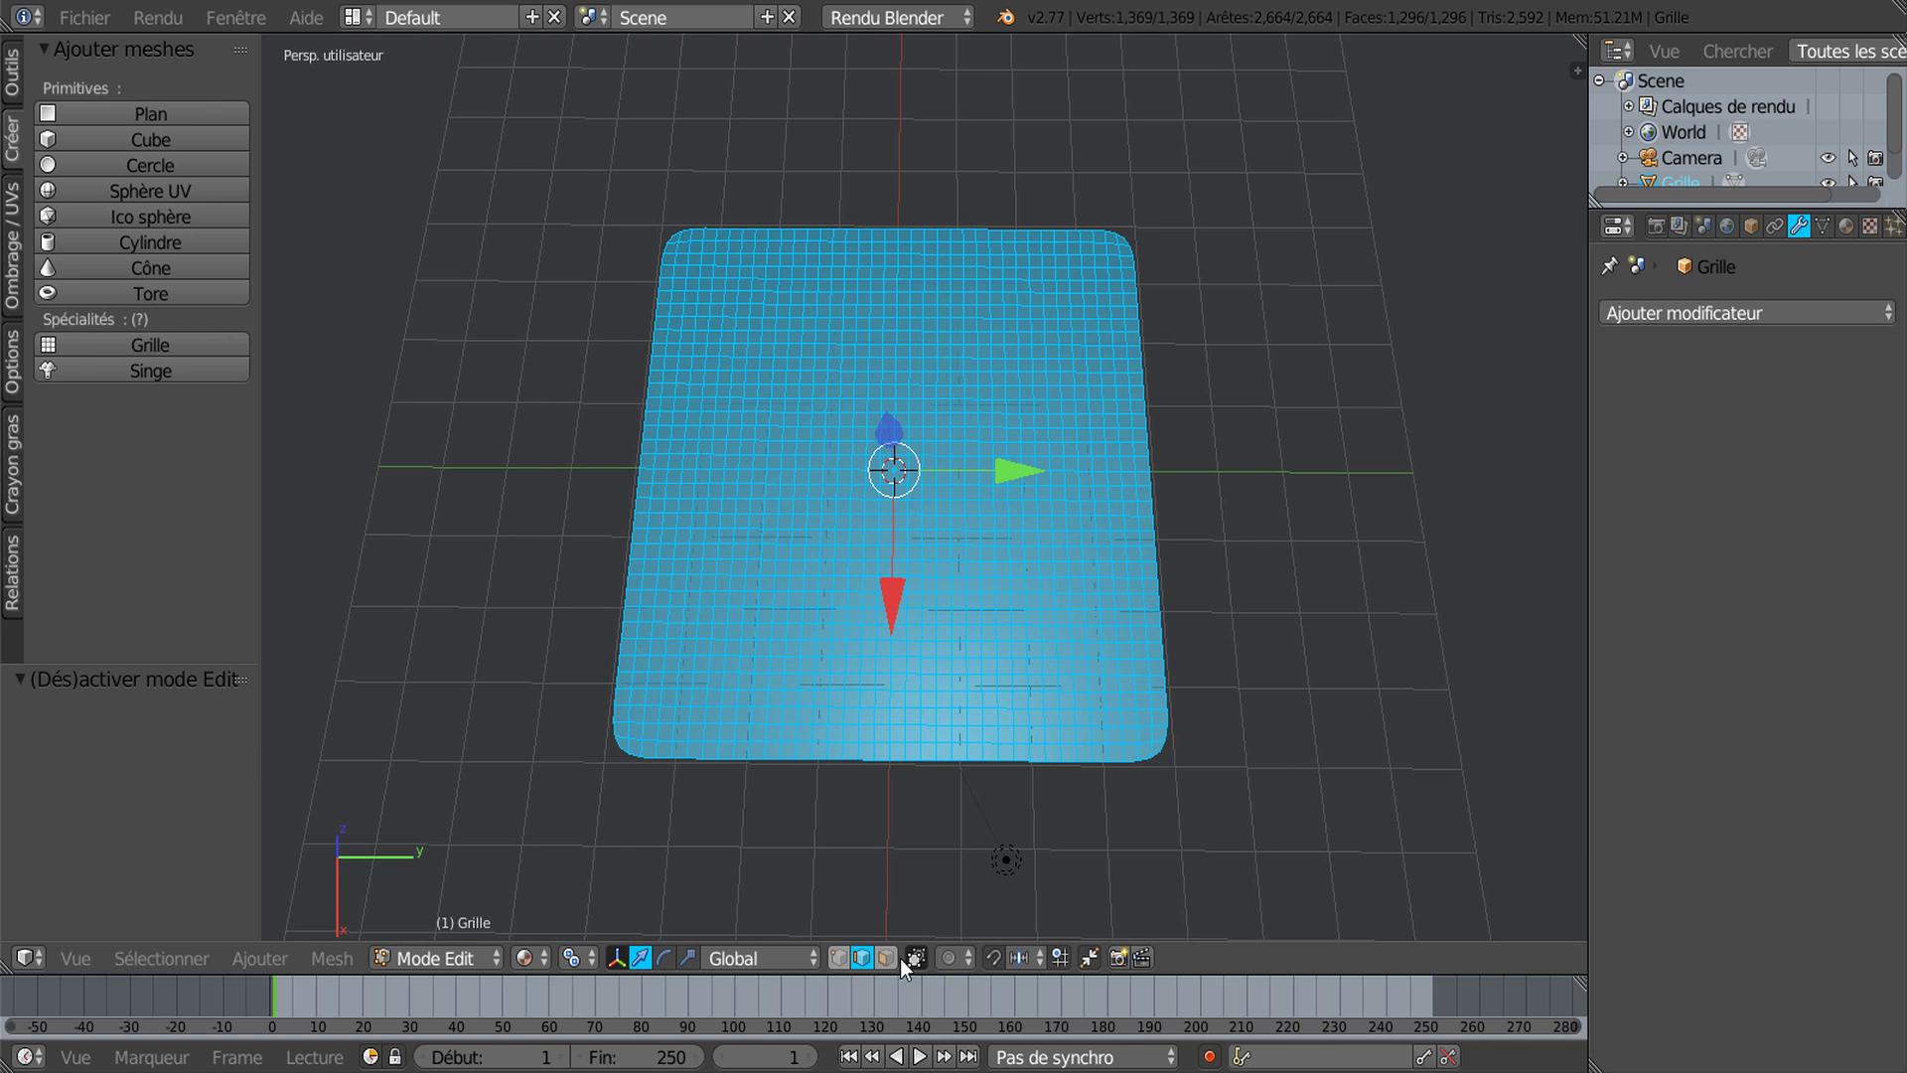
click(839, 957)
Step: Deselect everything and randomly select 50% of the grid's vertices
click(167, 957)
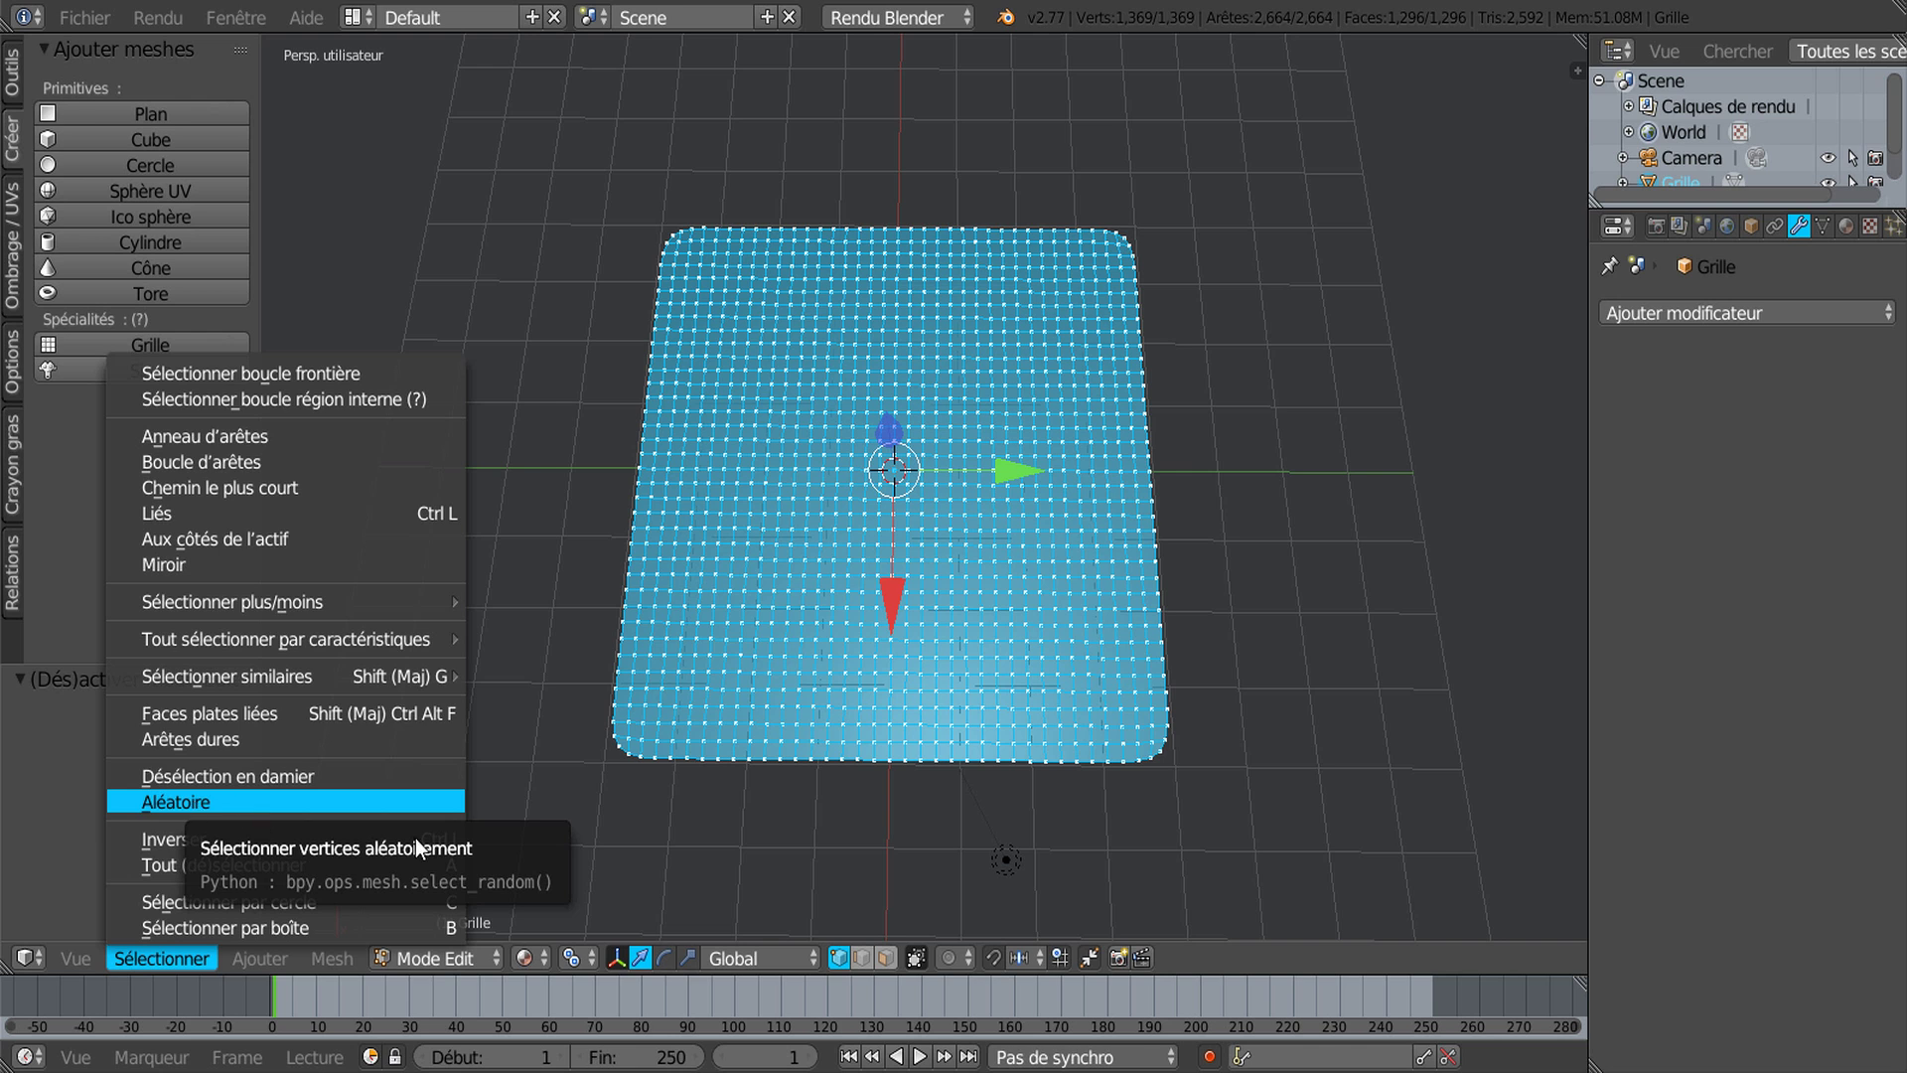
key(a)
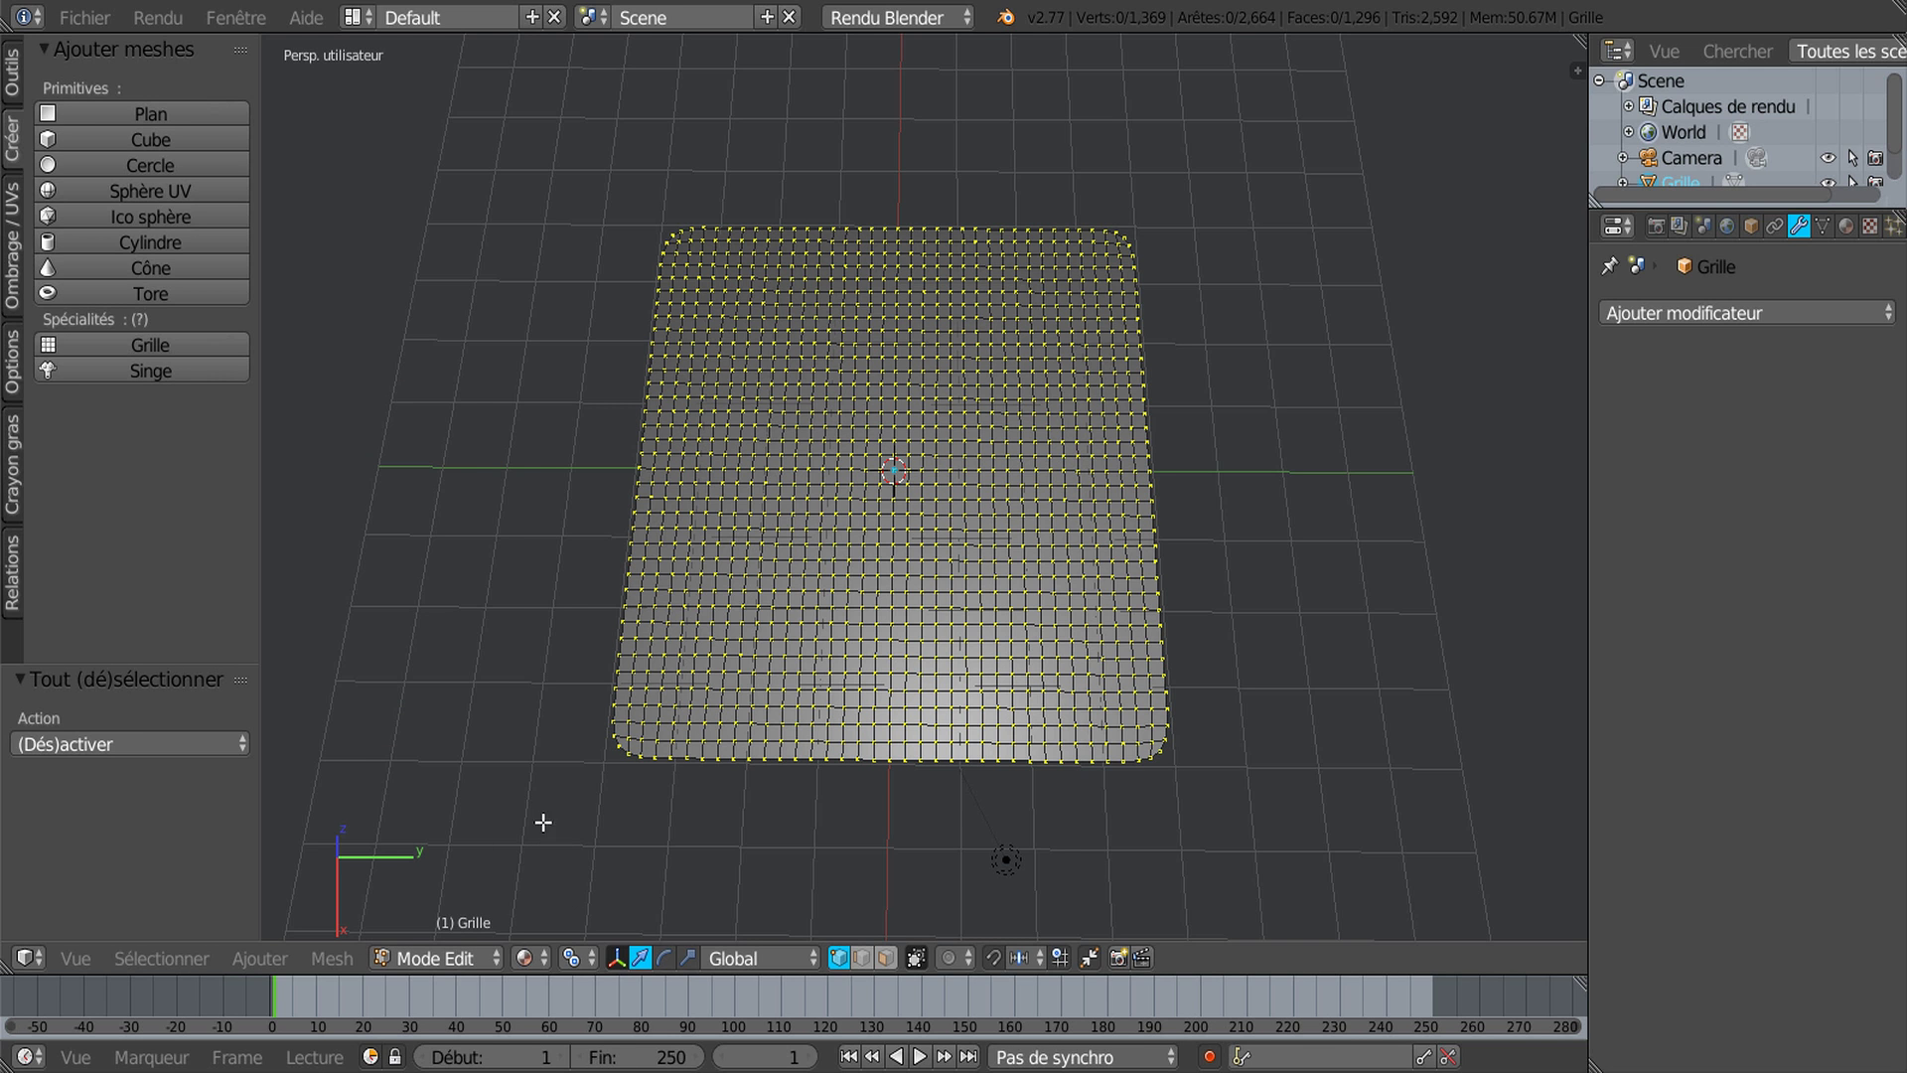
click(141, 957)
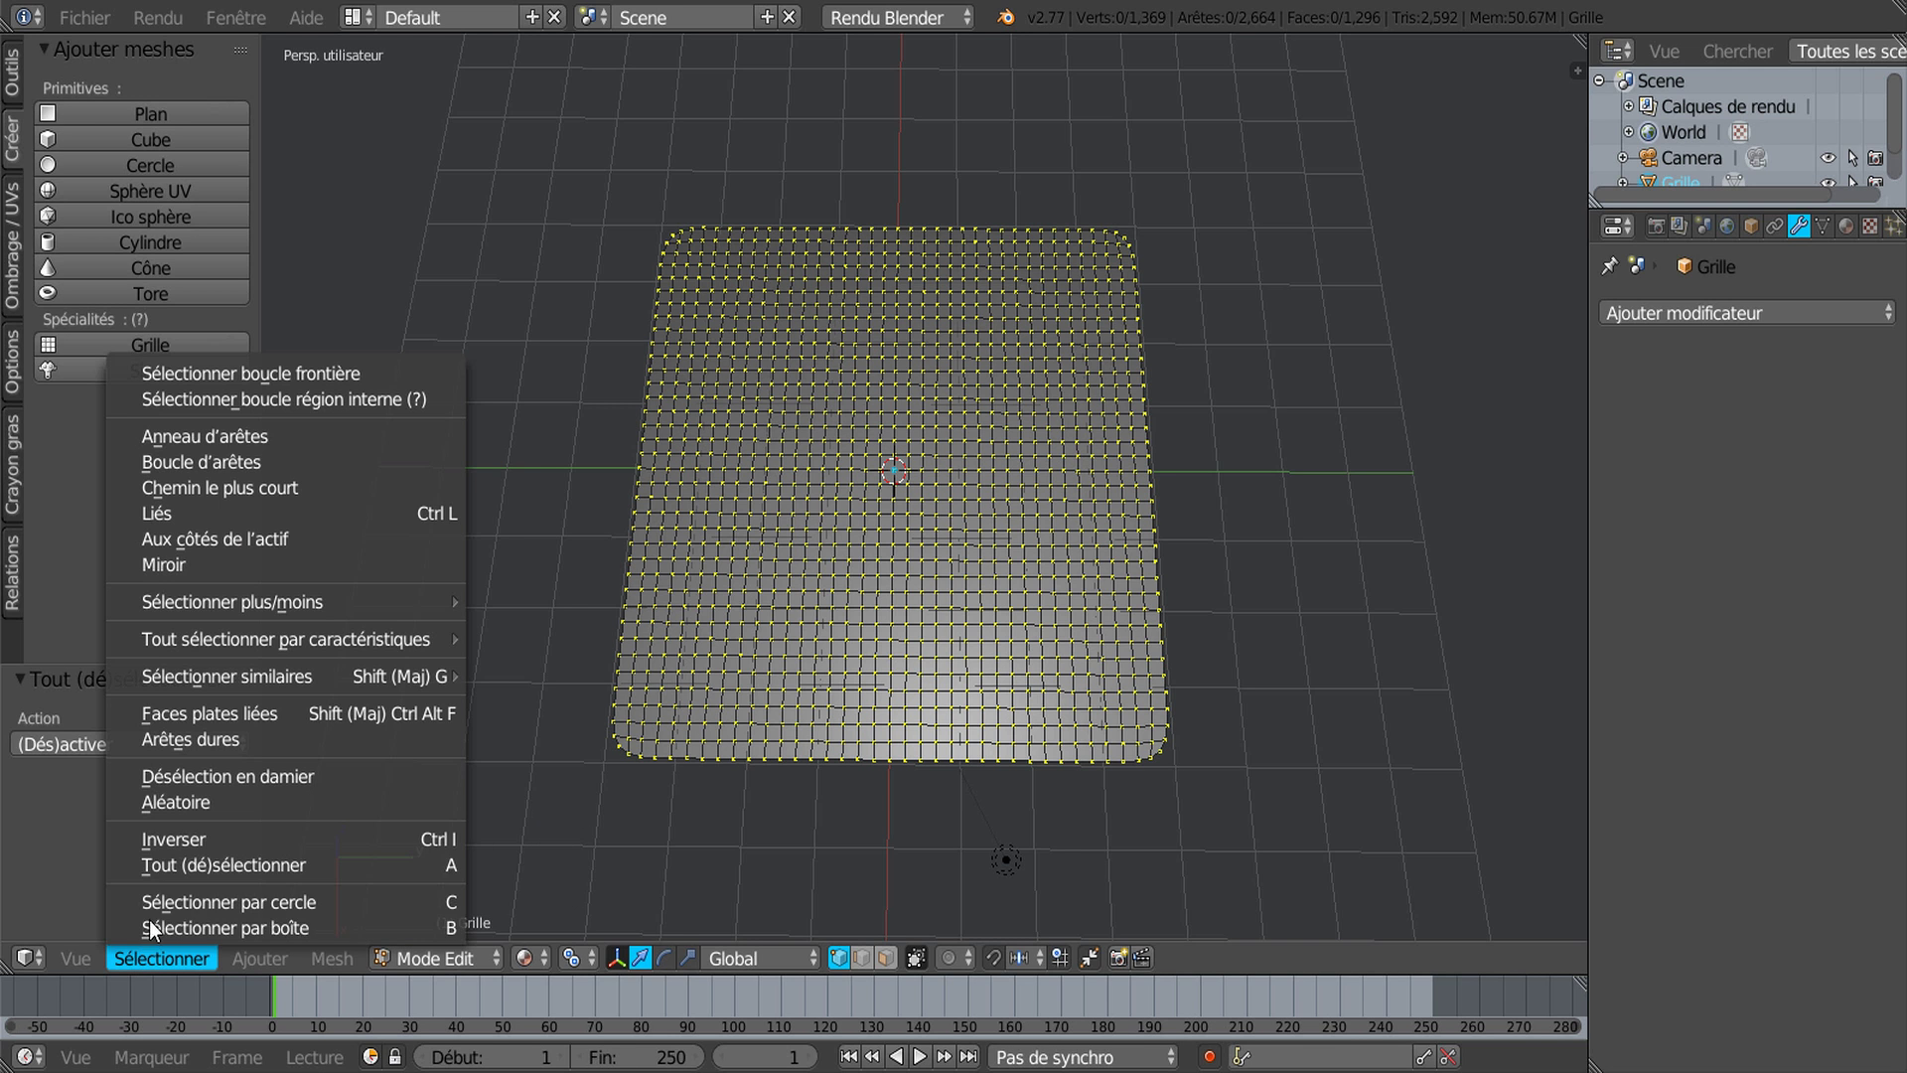
click(195, 800)
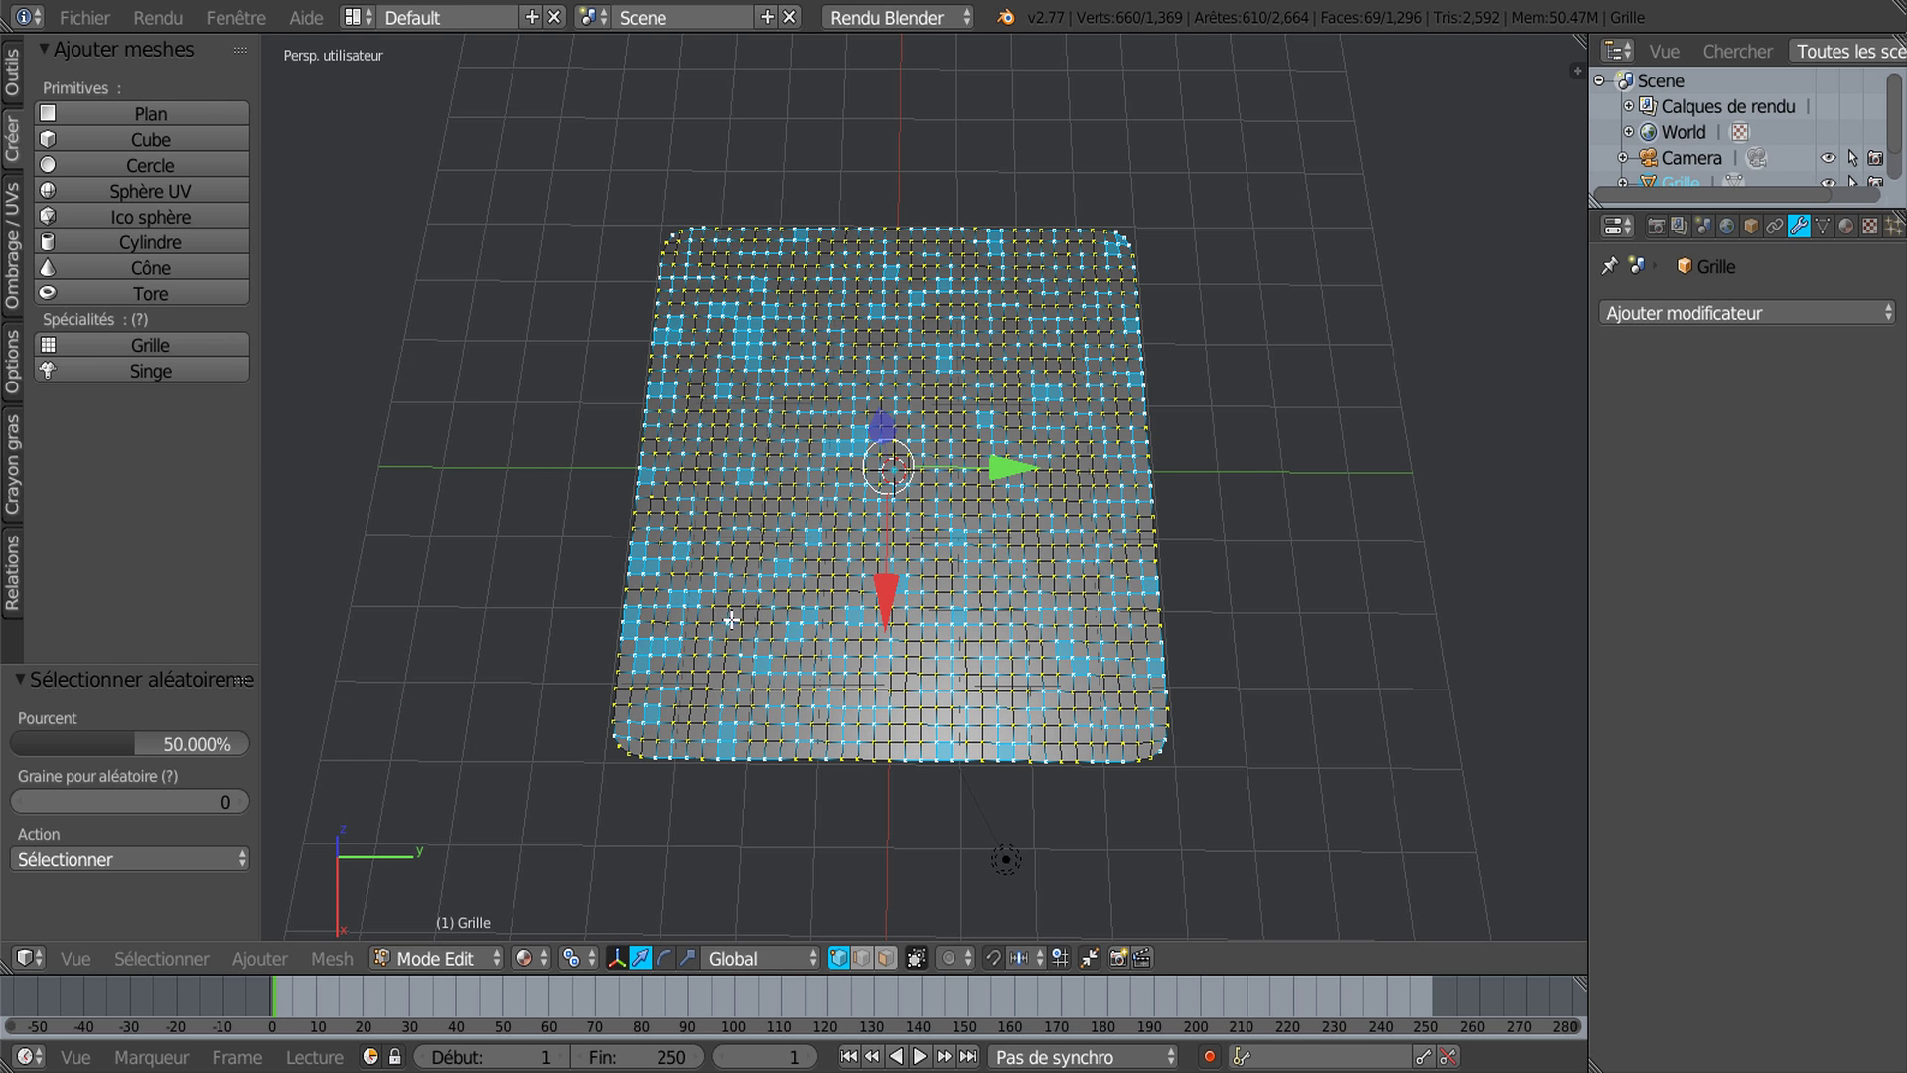
Step: Raise the randomly selected vertices slightly along the Z axis and return to Object Mode
scroll(737, 624, up, 2)
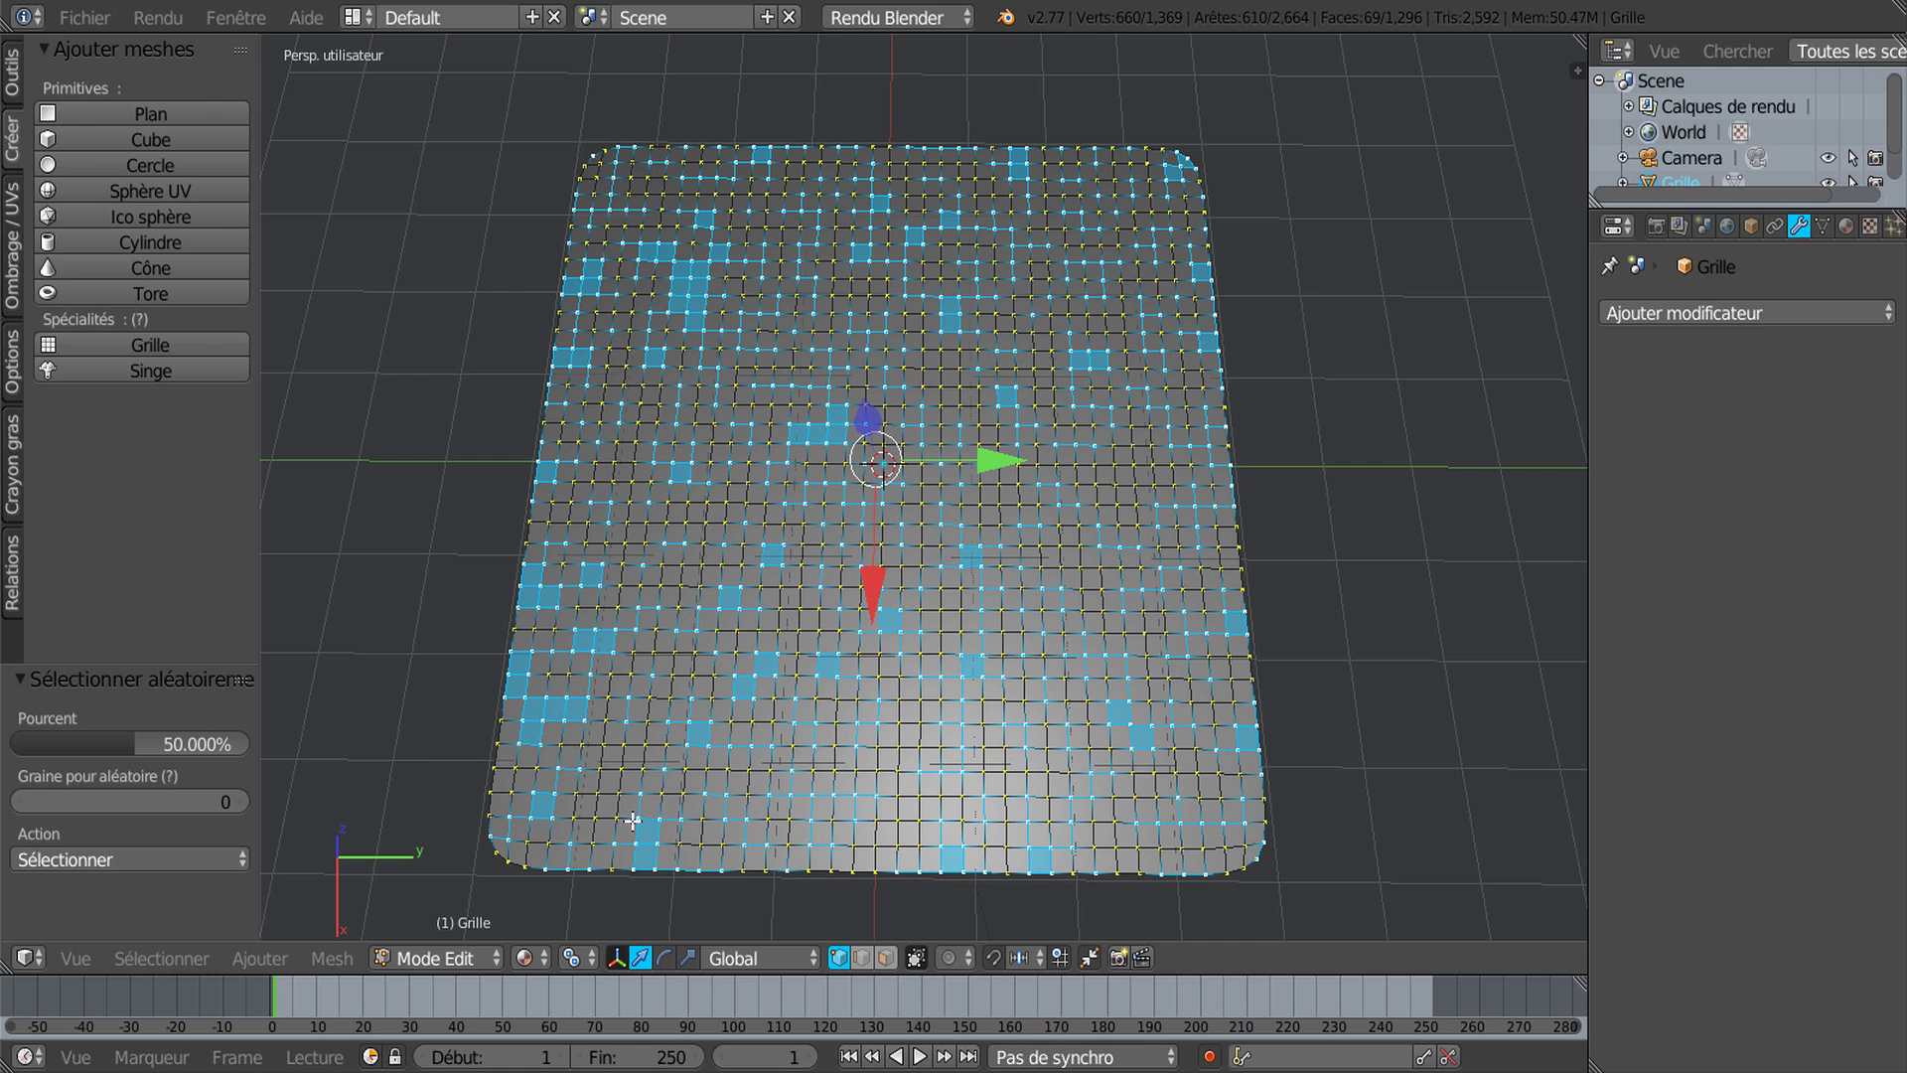
middle_drag(1426, 711, 1421, 611)
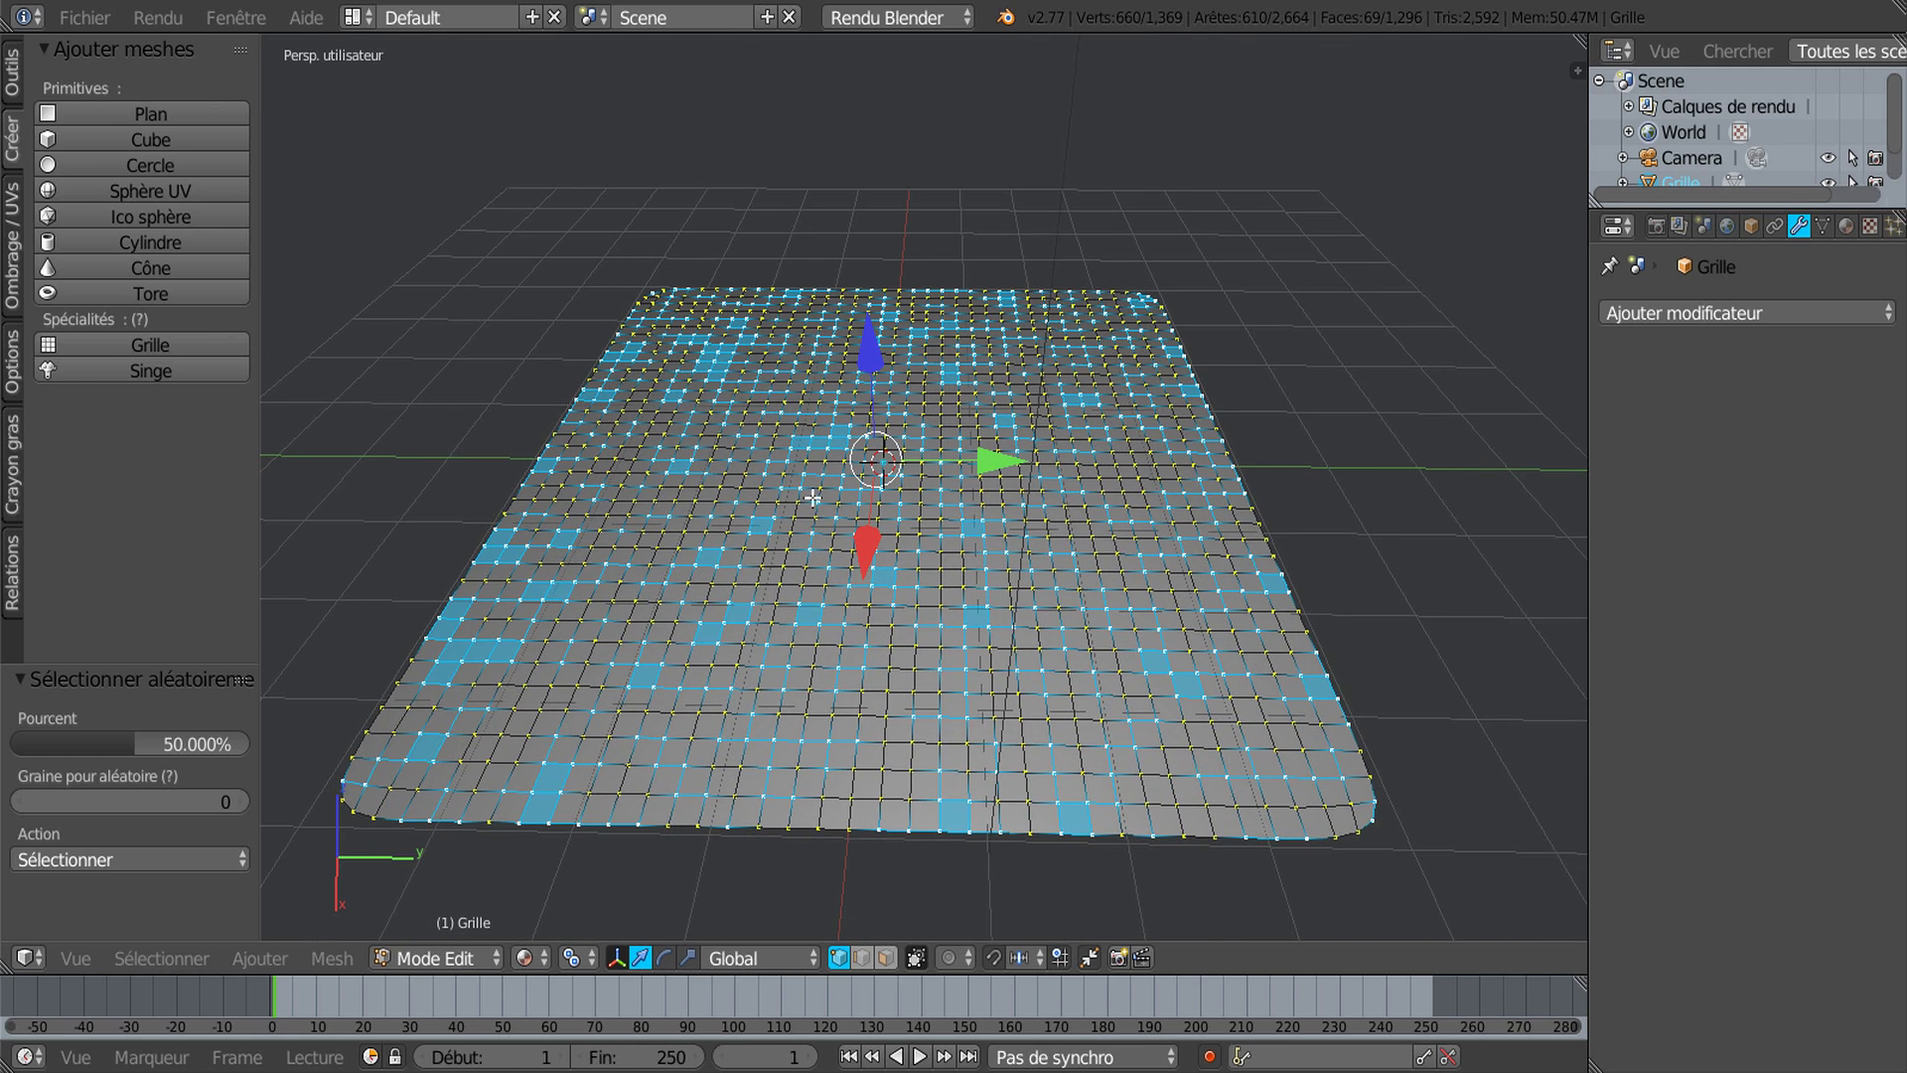
drag(869, 348, 871, 335)
key(Tab)
middle_drag(1278, 497, 1271, 568)
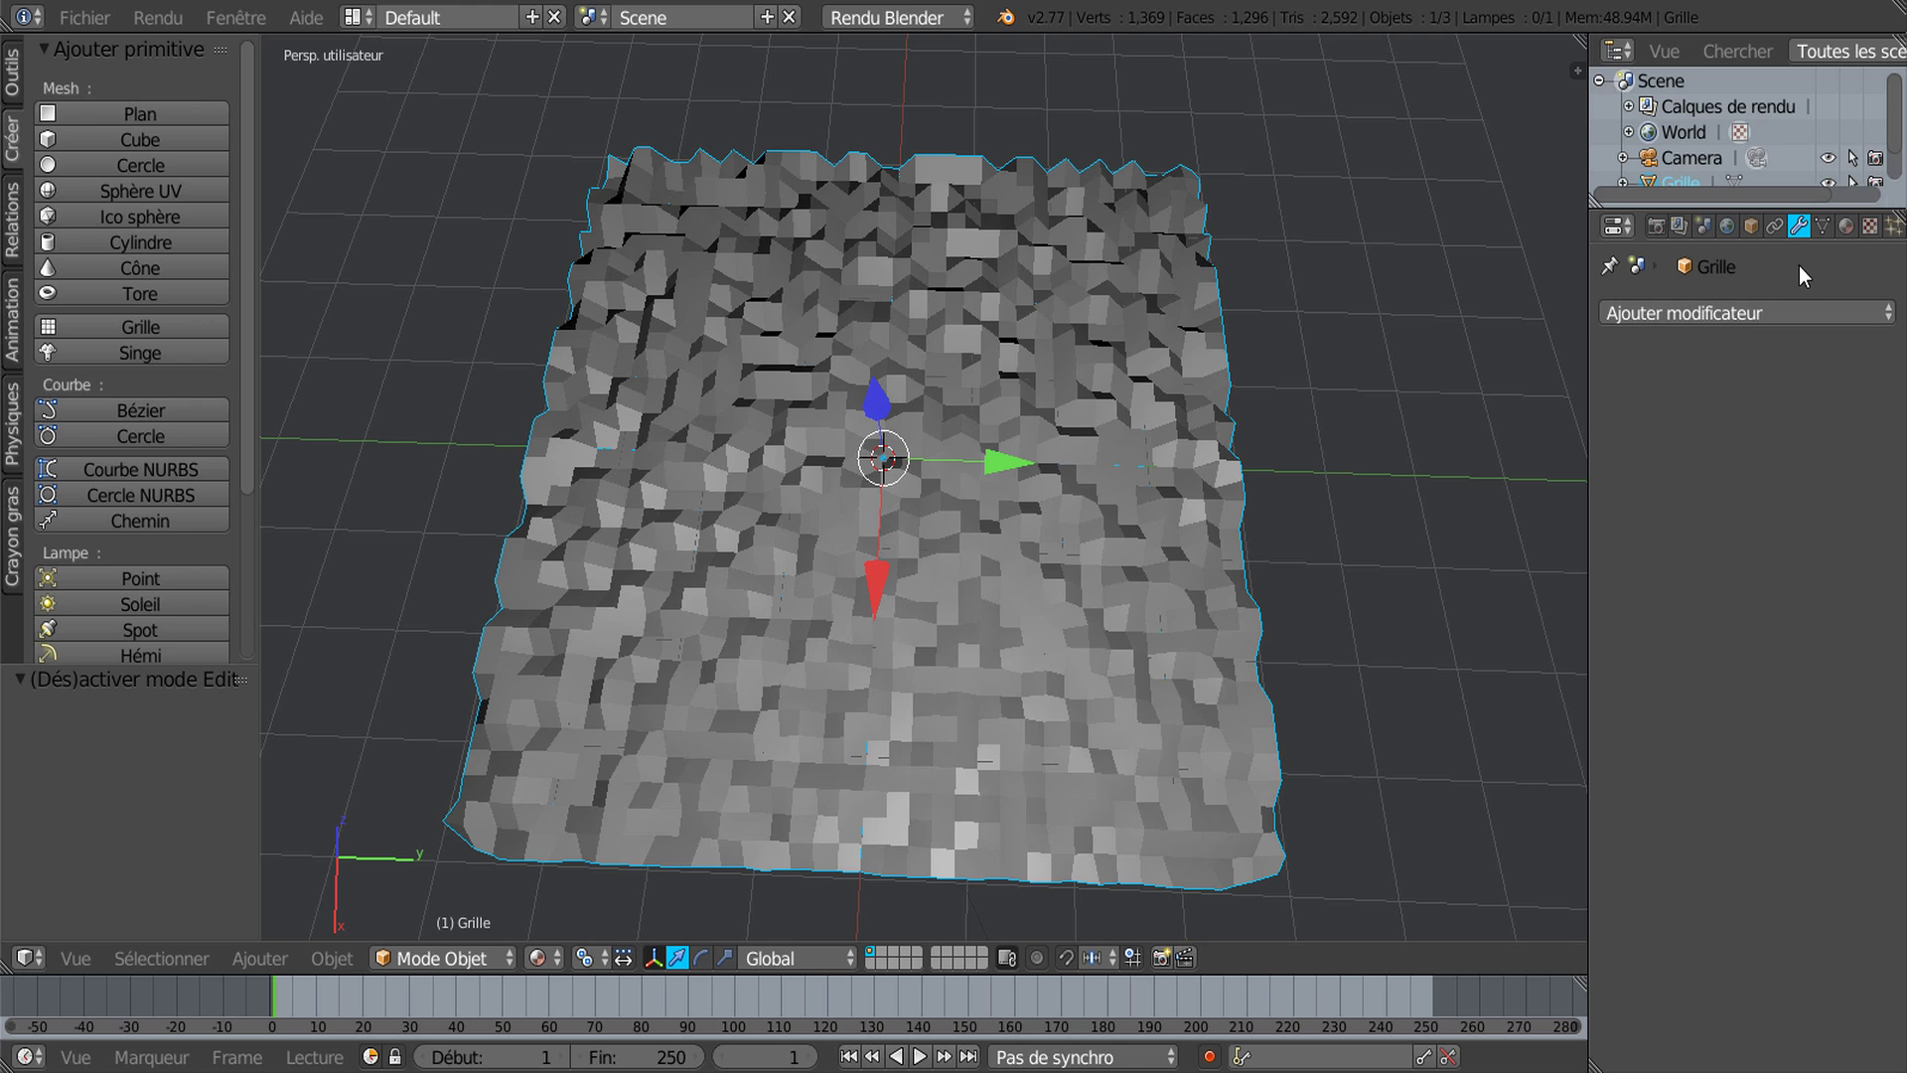
Step: Create a new material for the grid and make it shadeless
click(1844, 227)
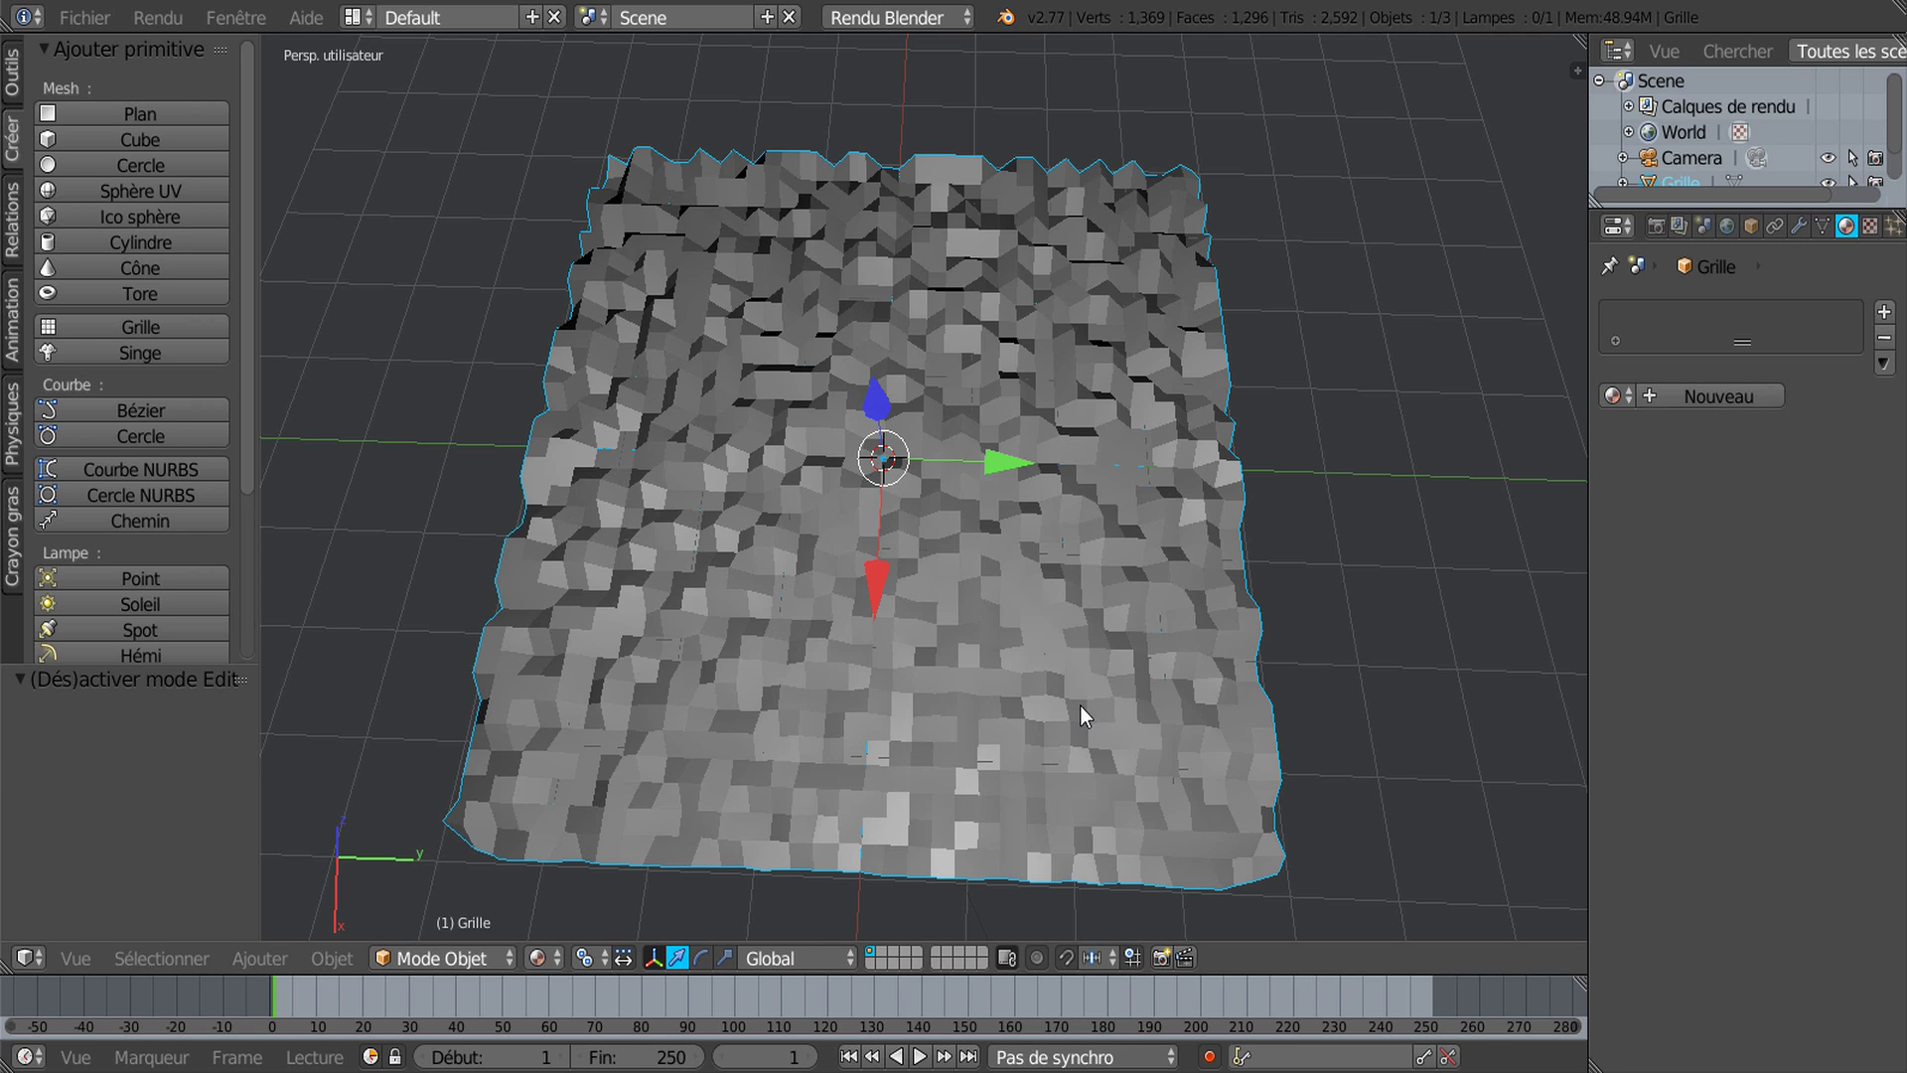
click(1720, 396)
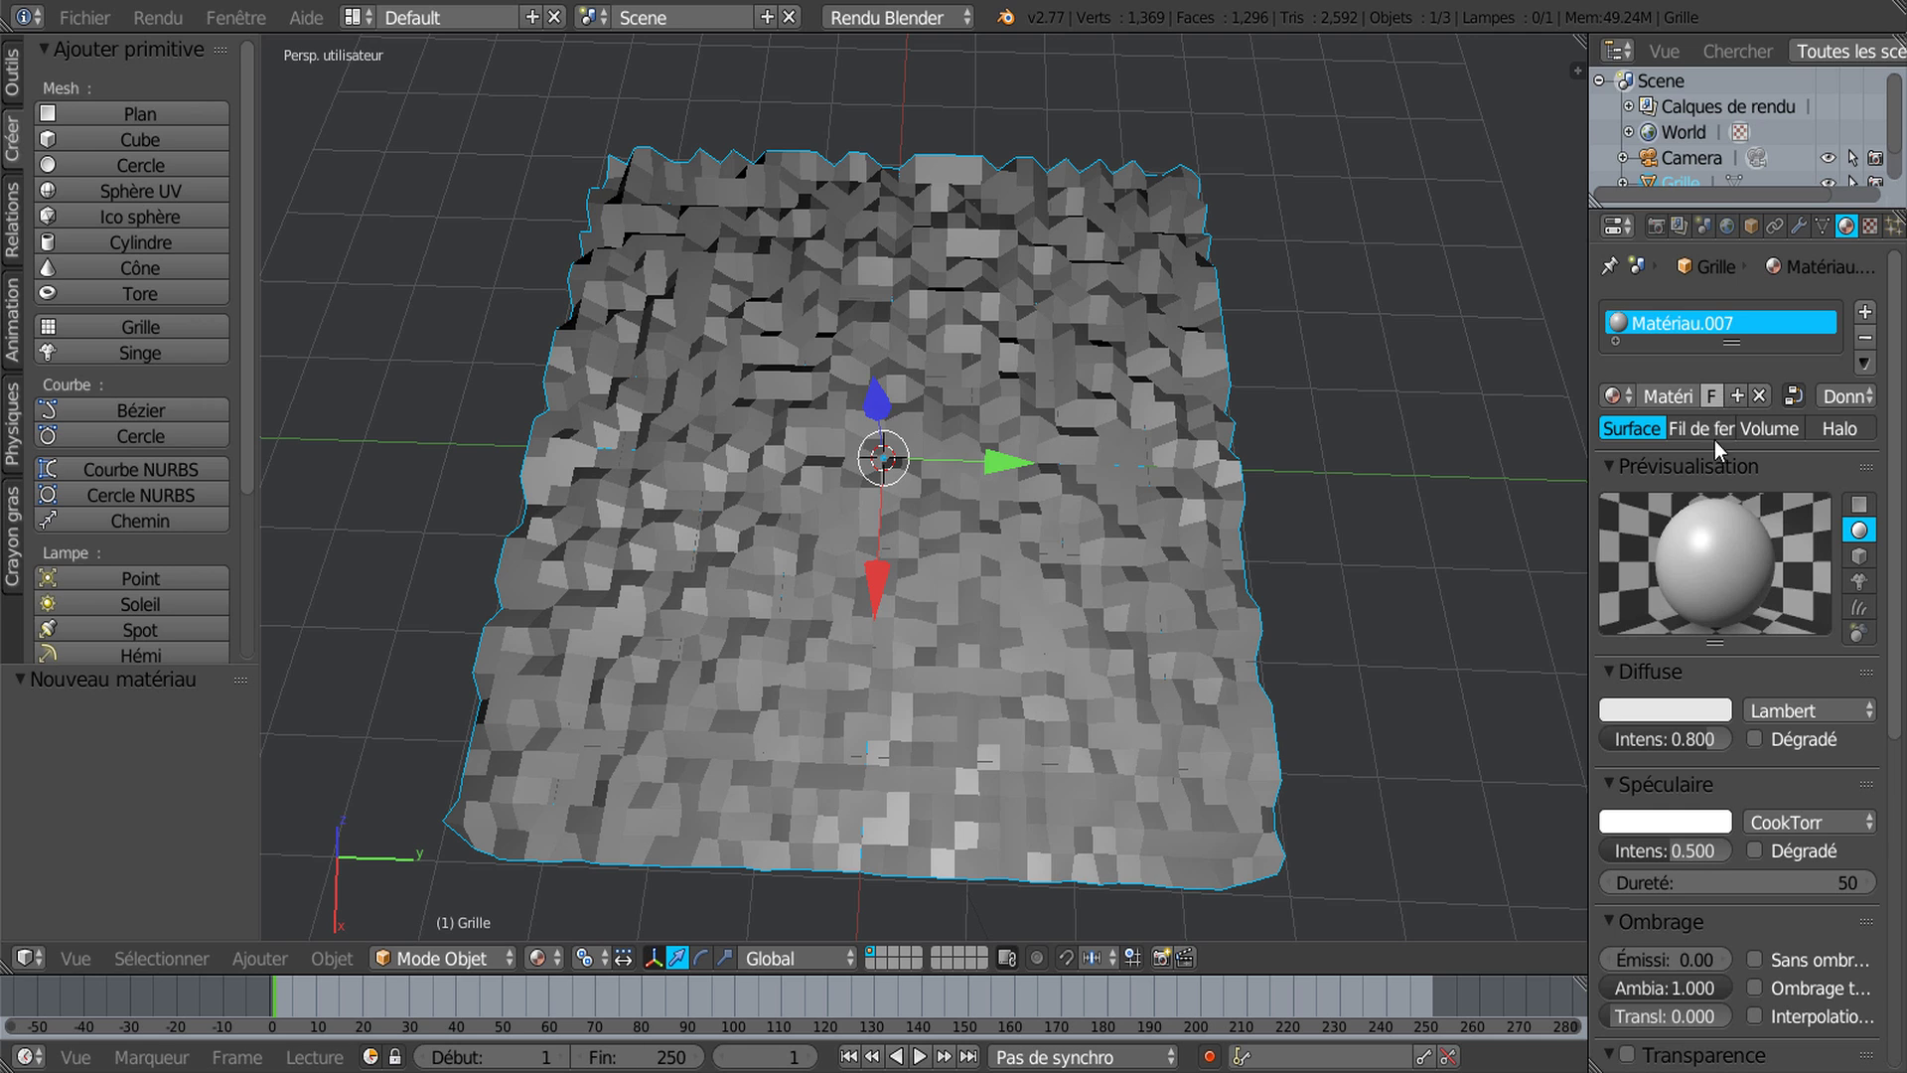
scroll(1715, 468, down, 4)
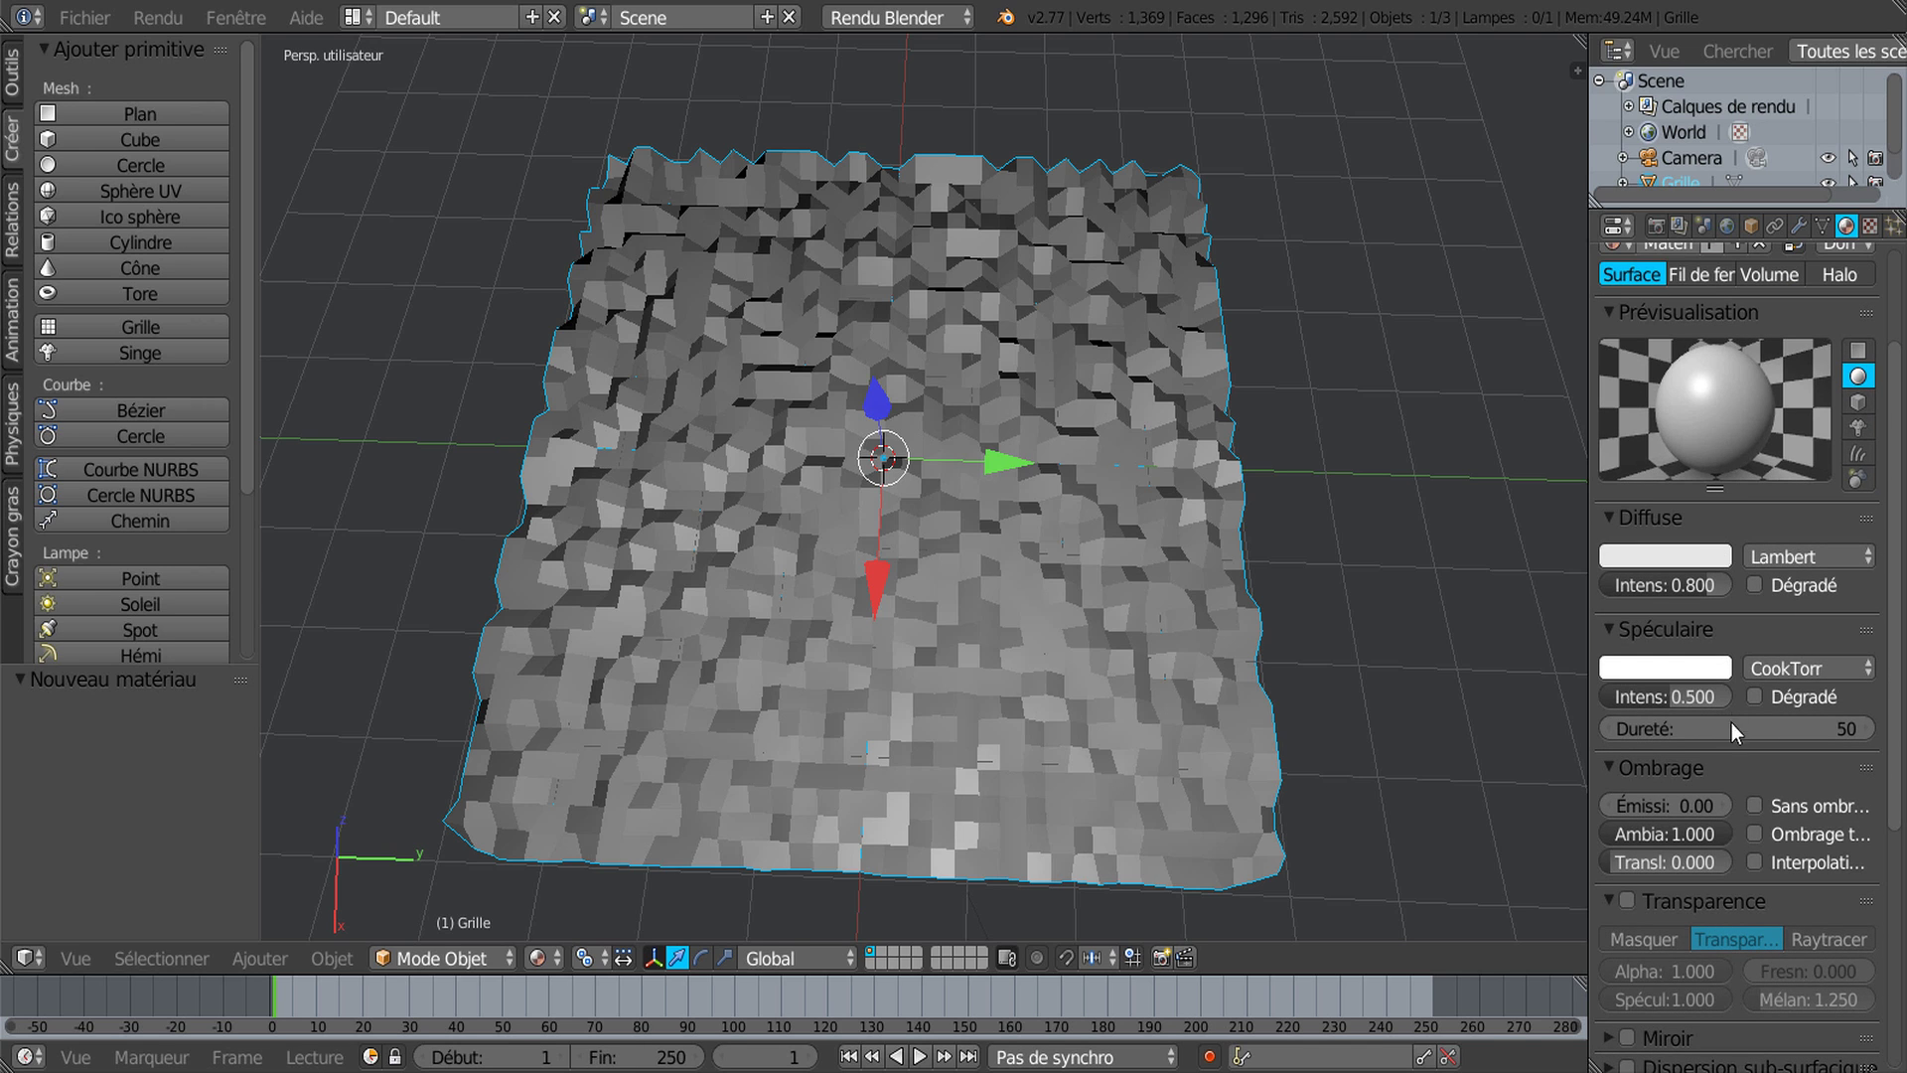
click(1756, 809)
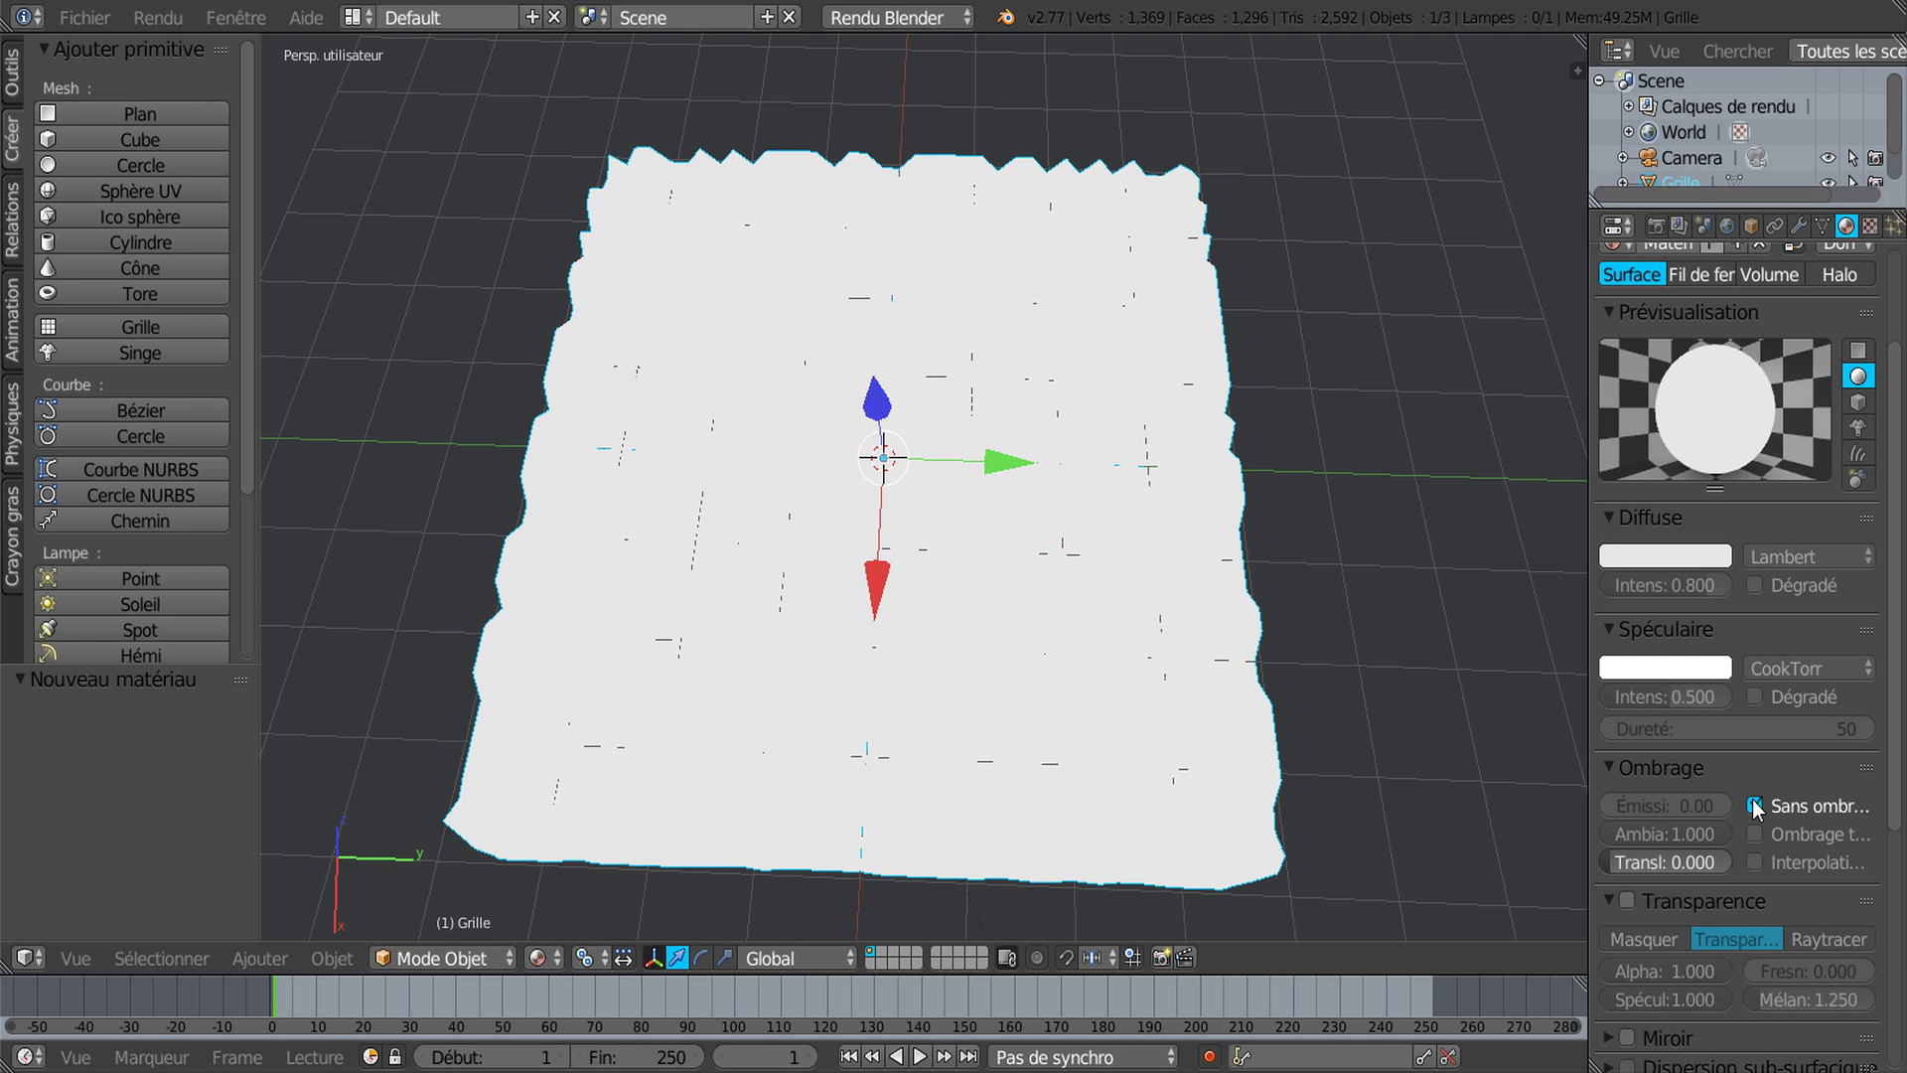
Step: Add a new texture to the first texture slot of the grid's material
click(1869, 227)
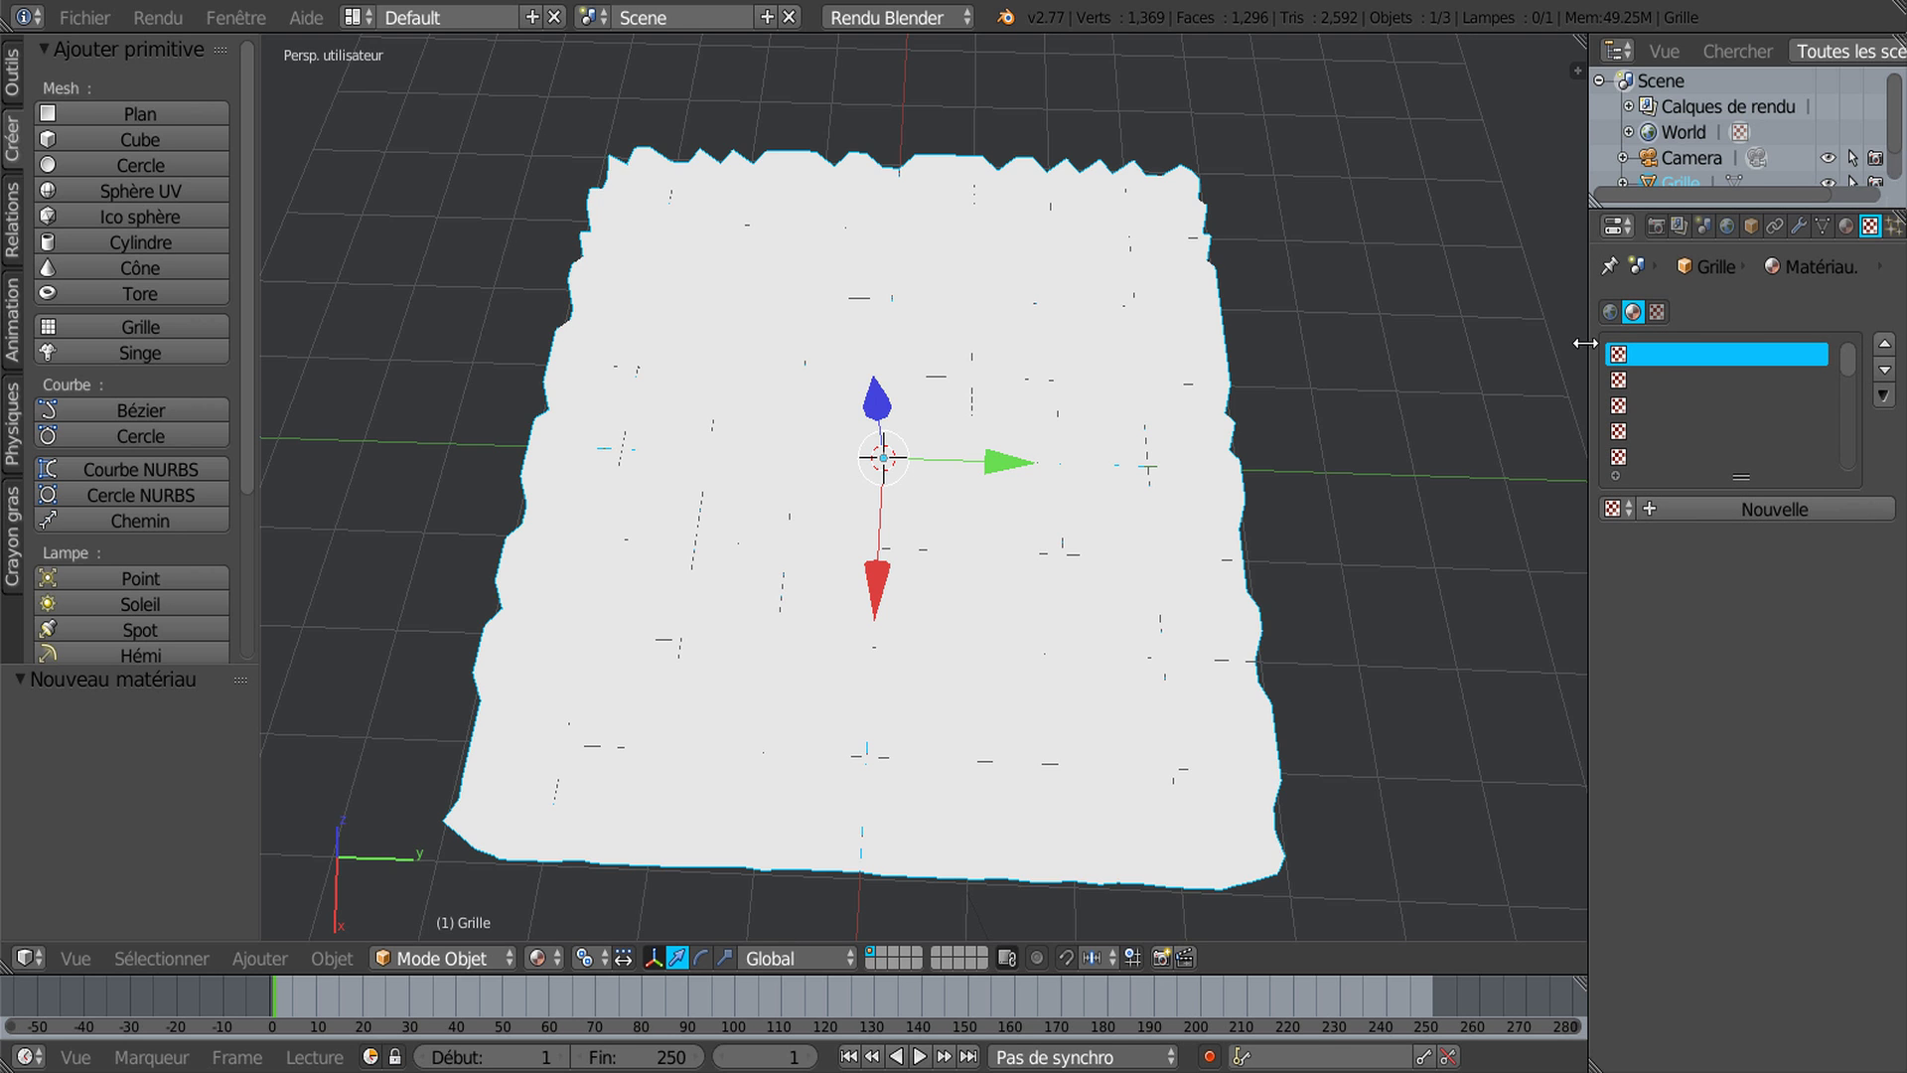
drag(1581, 328, 1507, 329)
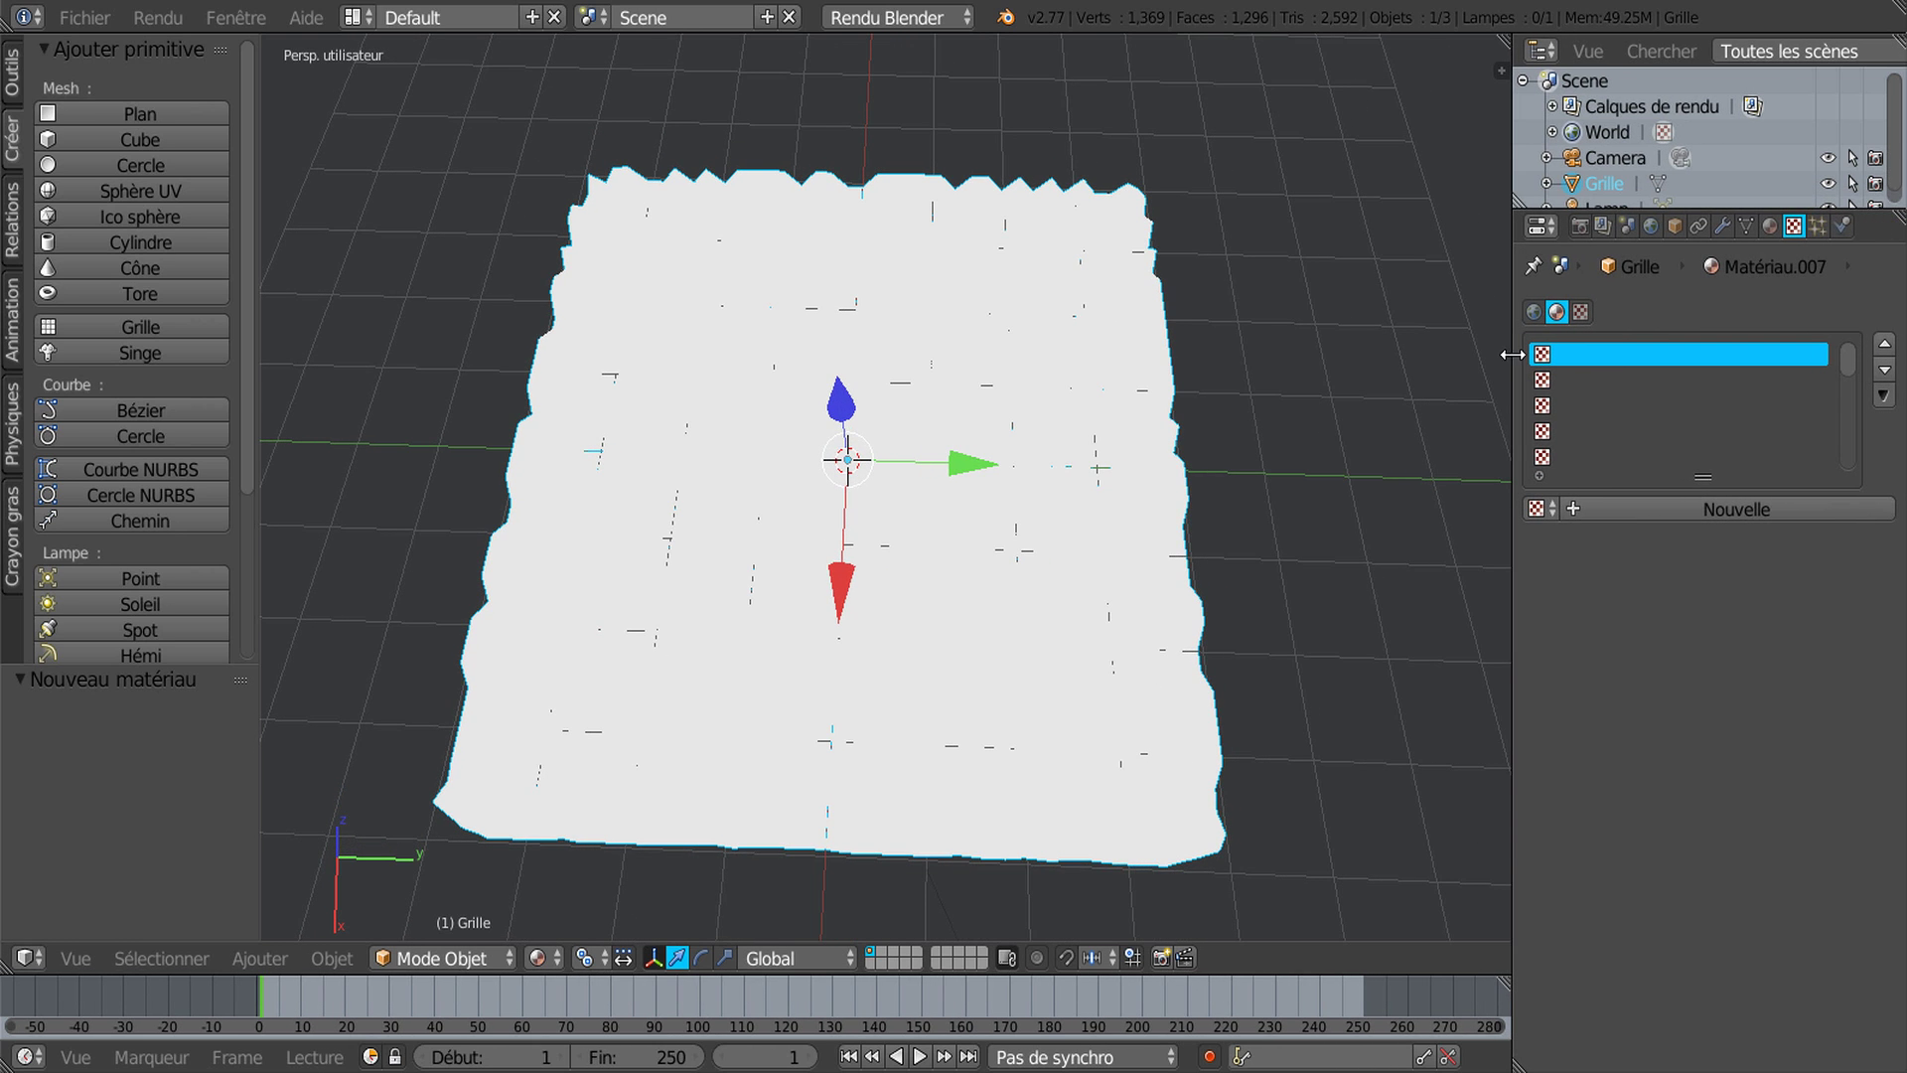
click(1704, 509)
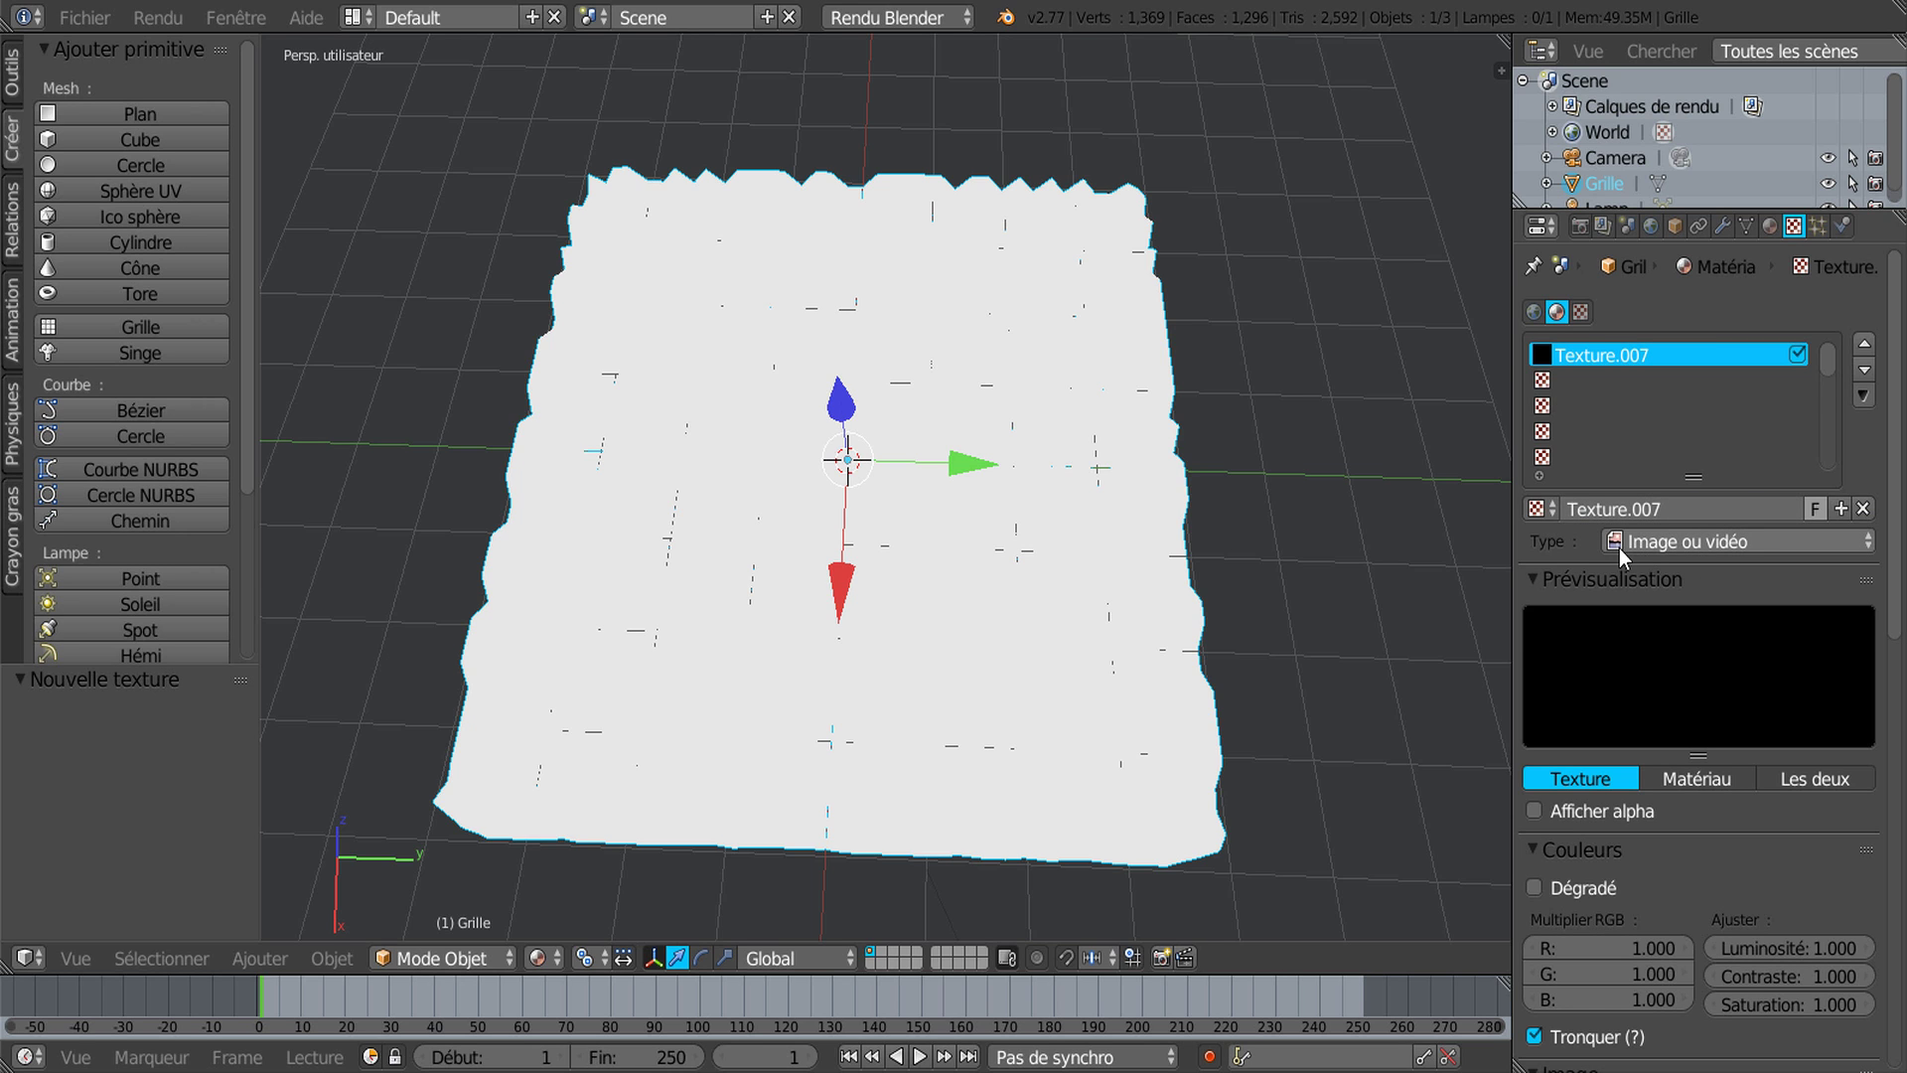
Step: Keep the texture type as Image or Video (Image ou vidéo) and set its mapping coordinates to Reflection (Réflexion)
click(1723, 542)
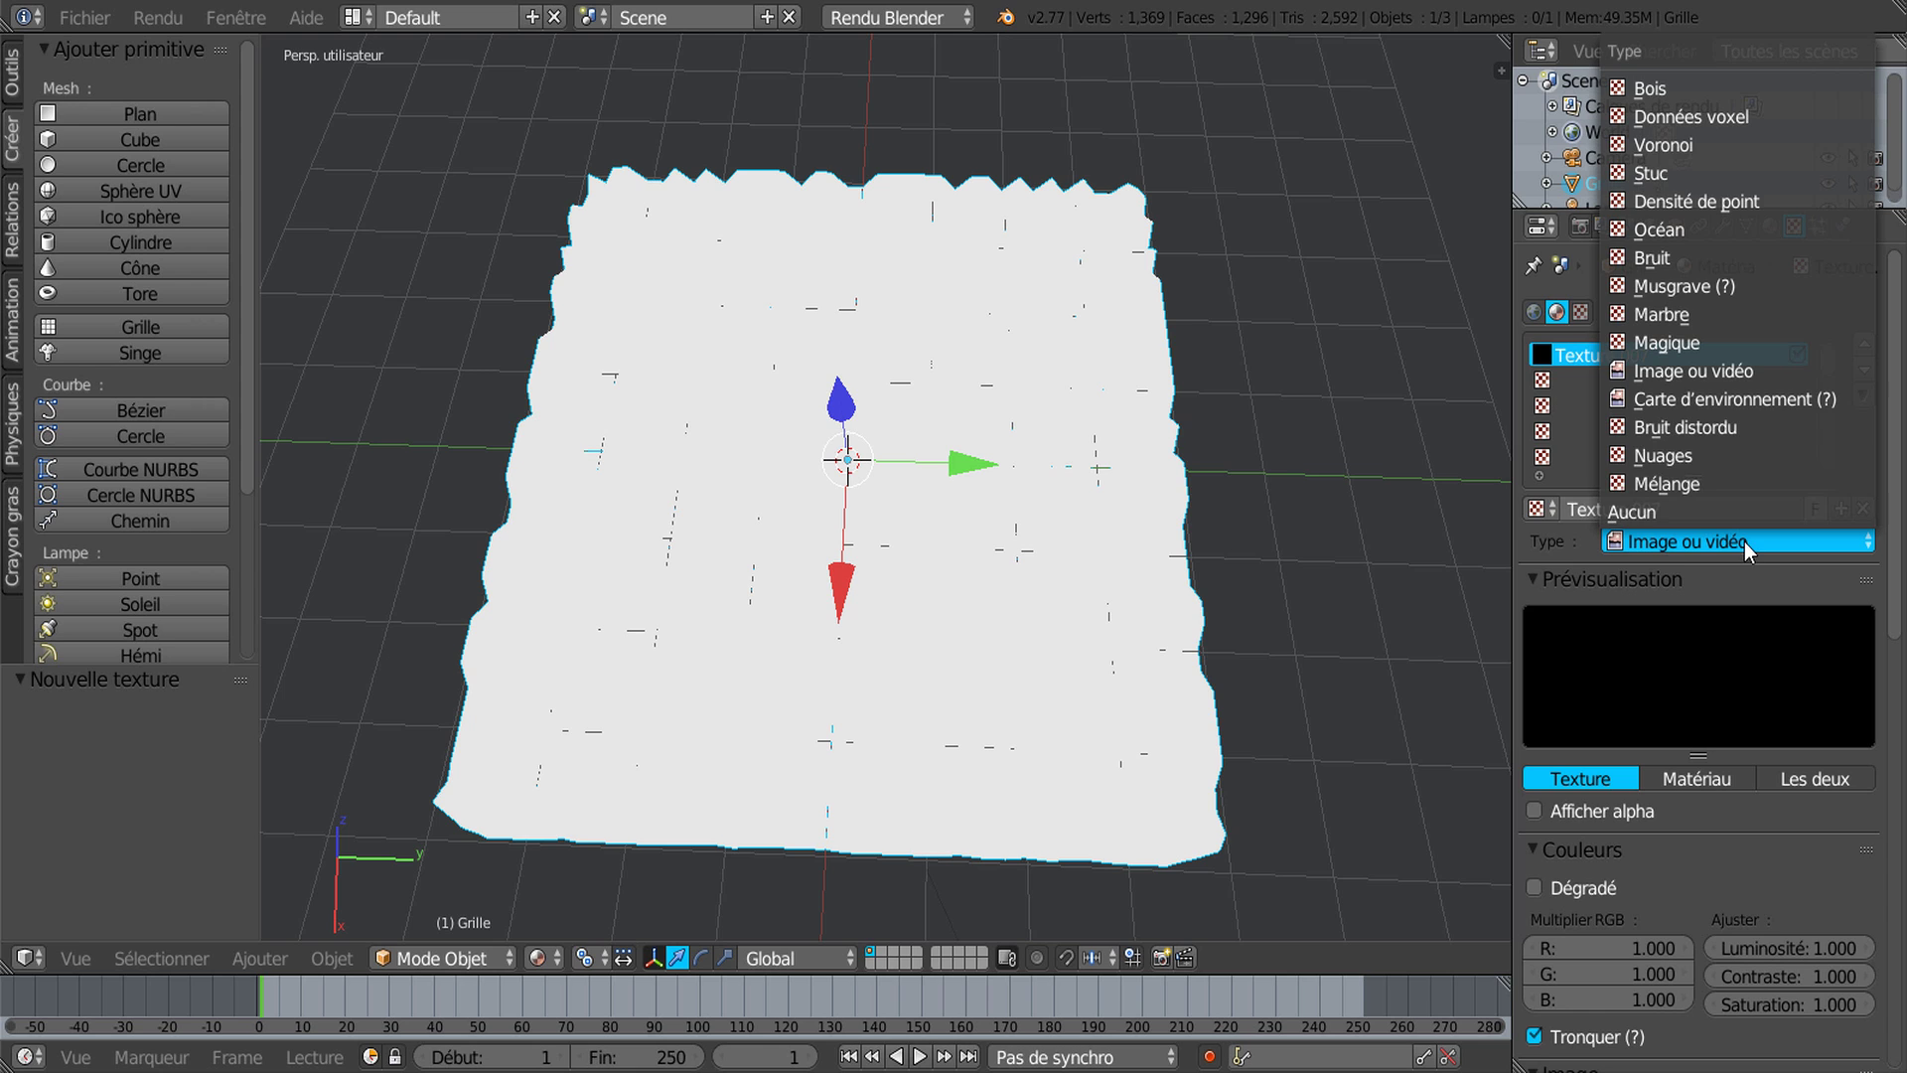
click(1698, 373)
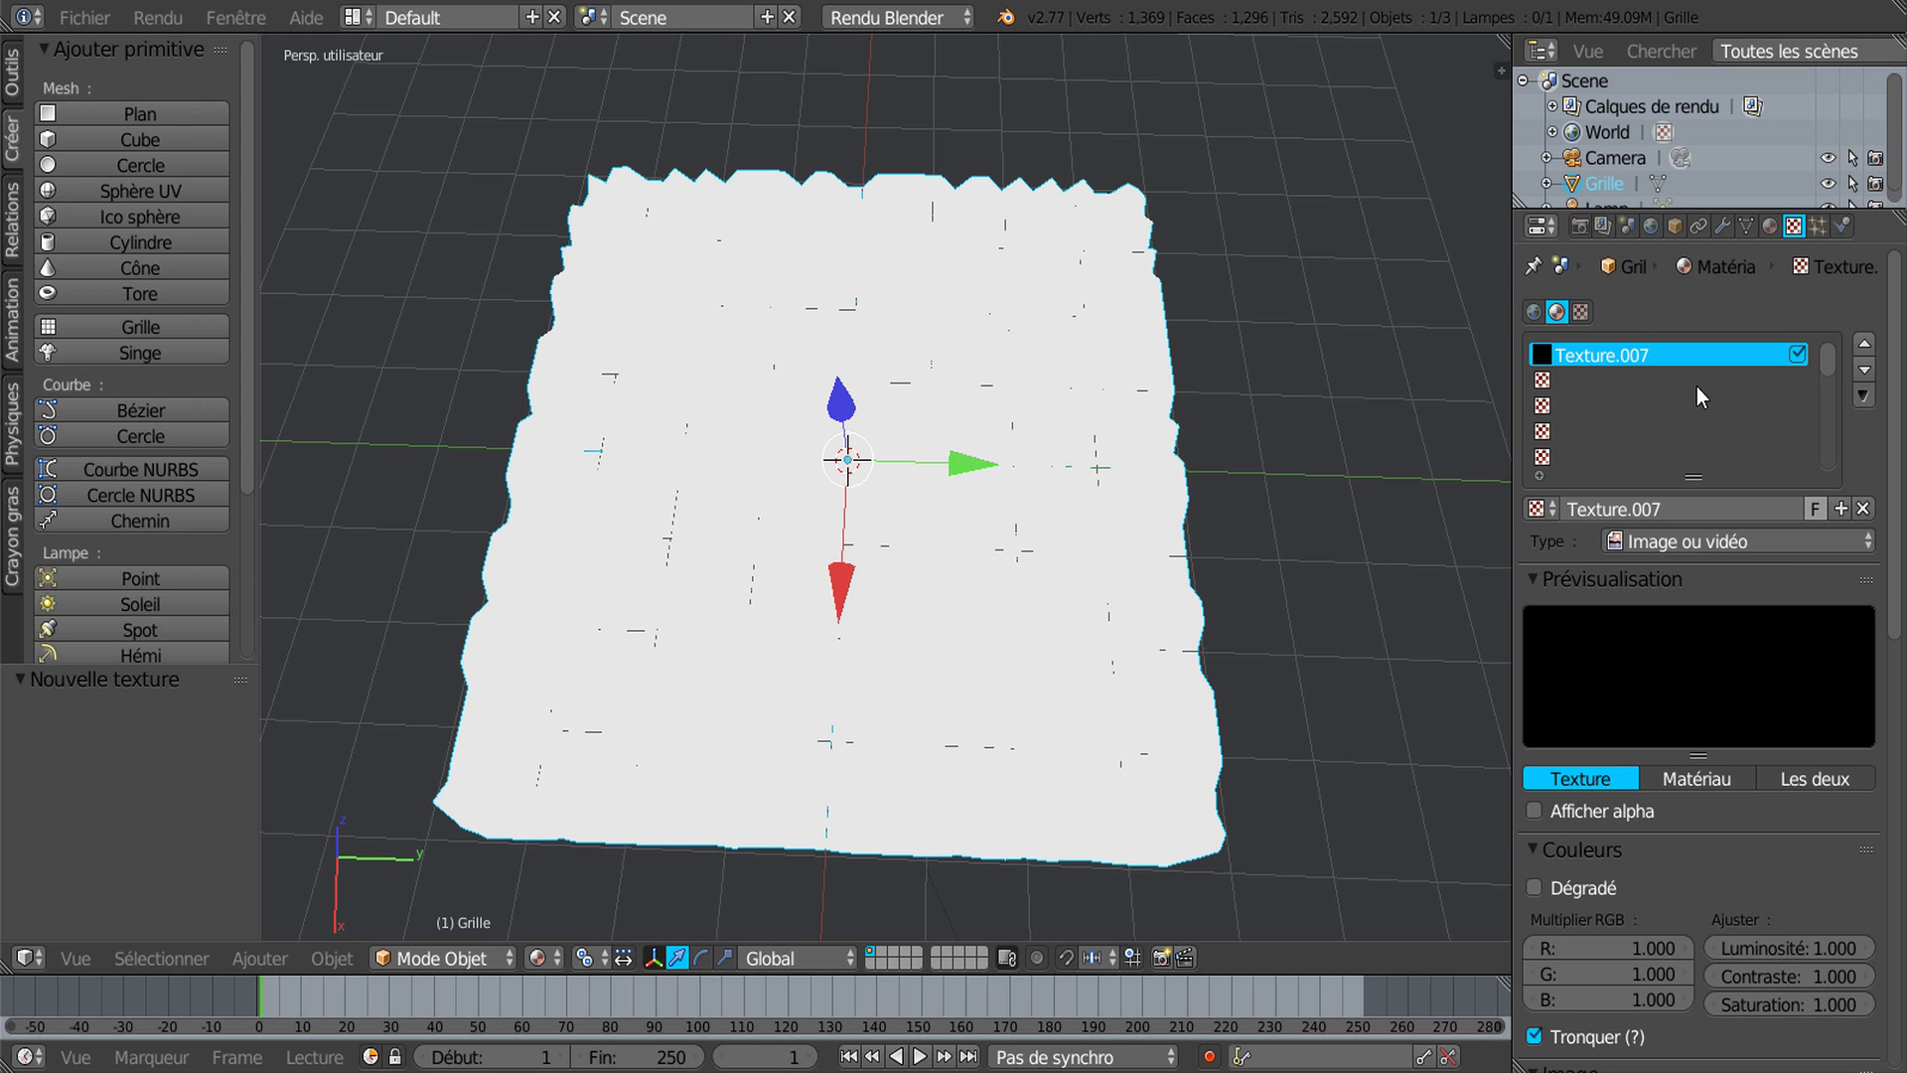
scroll(1766, 546, down, 8)
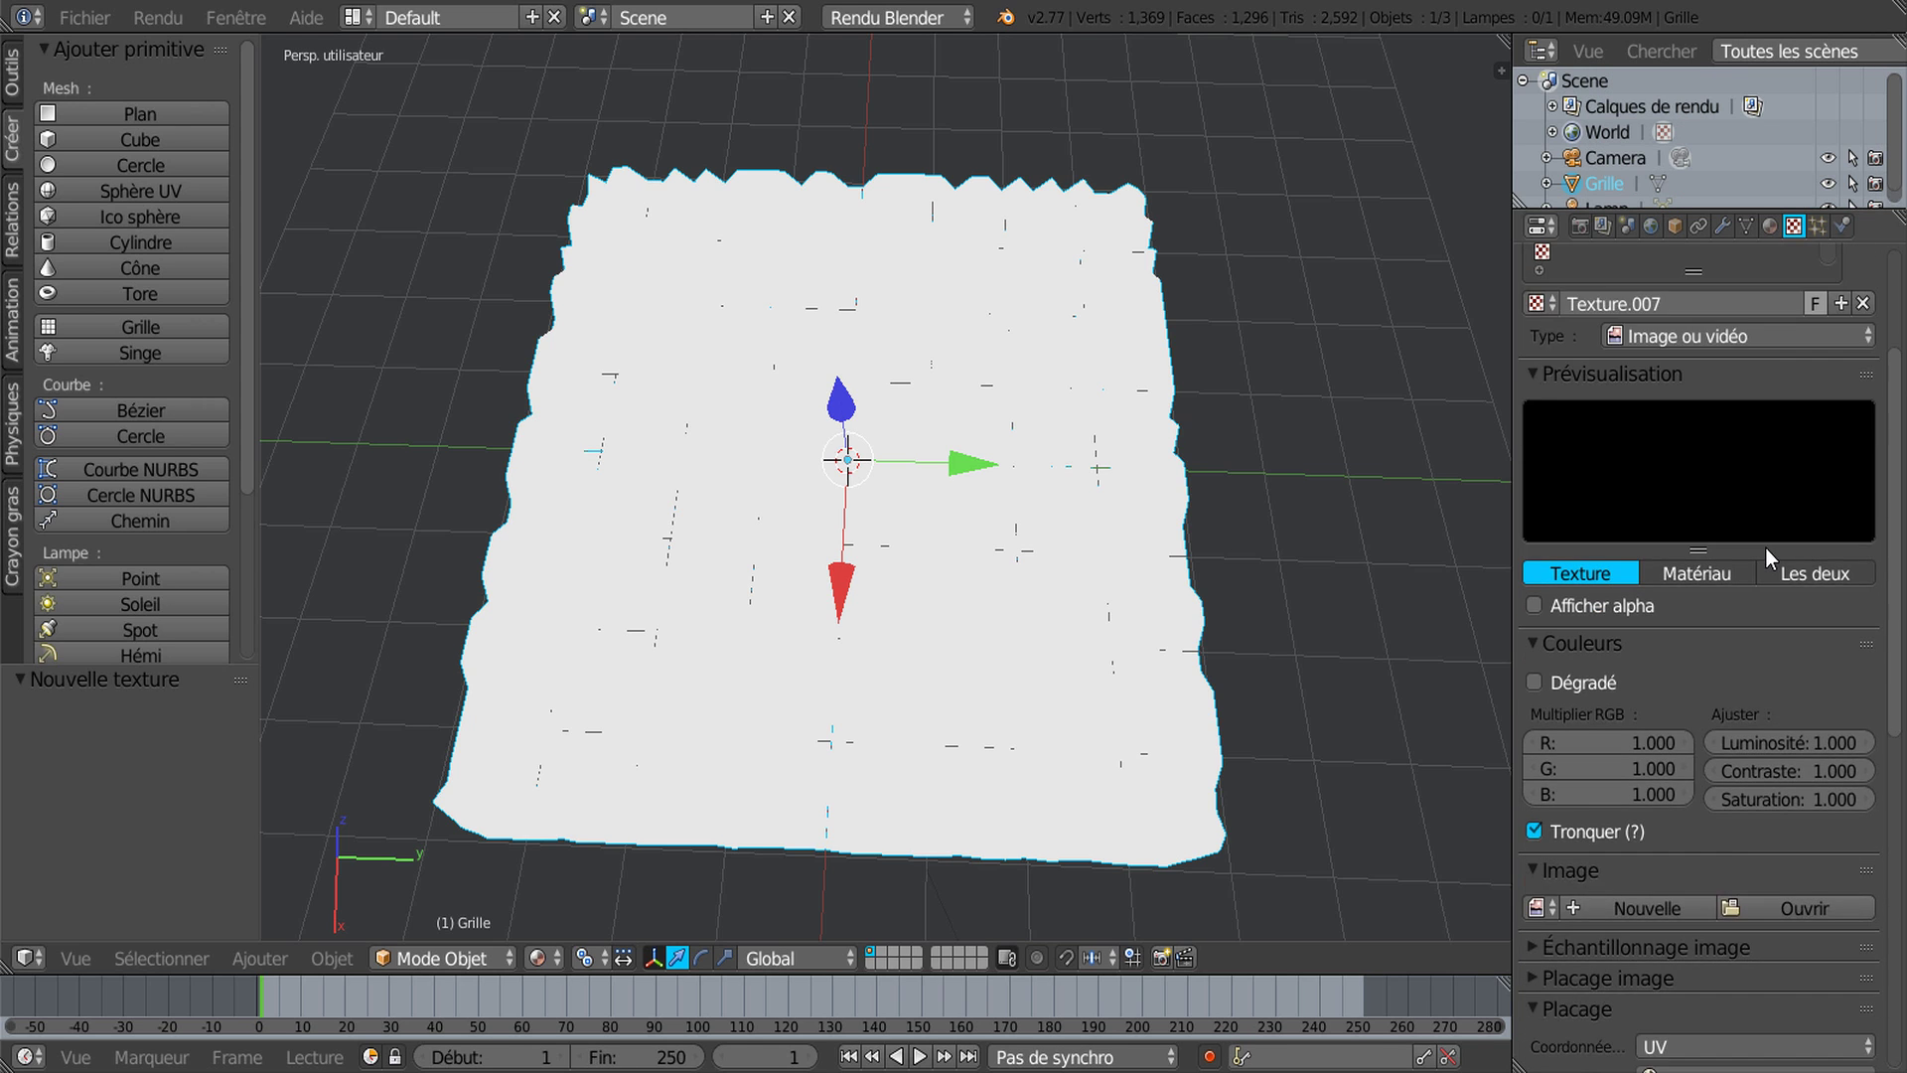
scroll(1766, 546, down, 1)
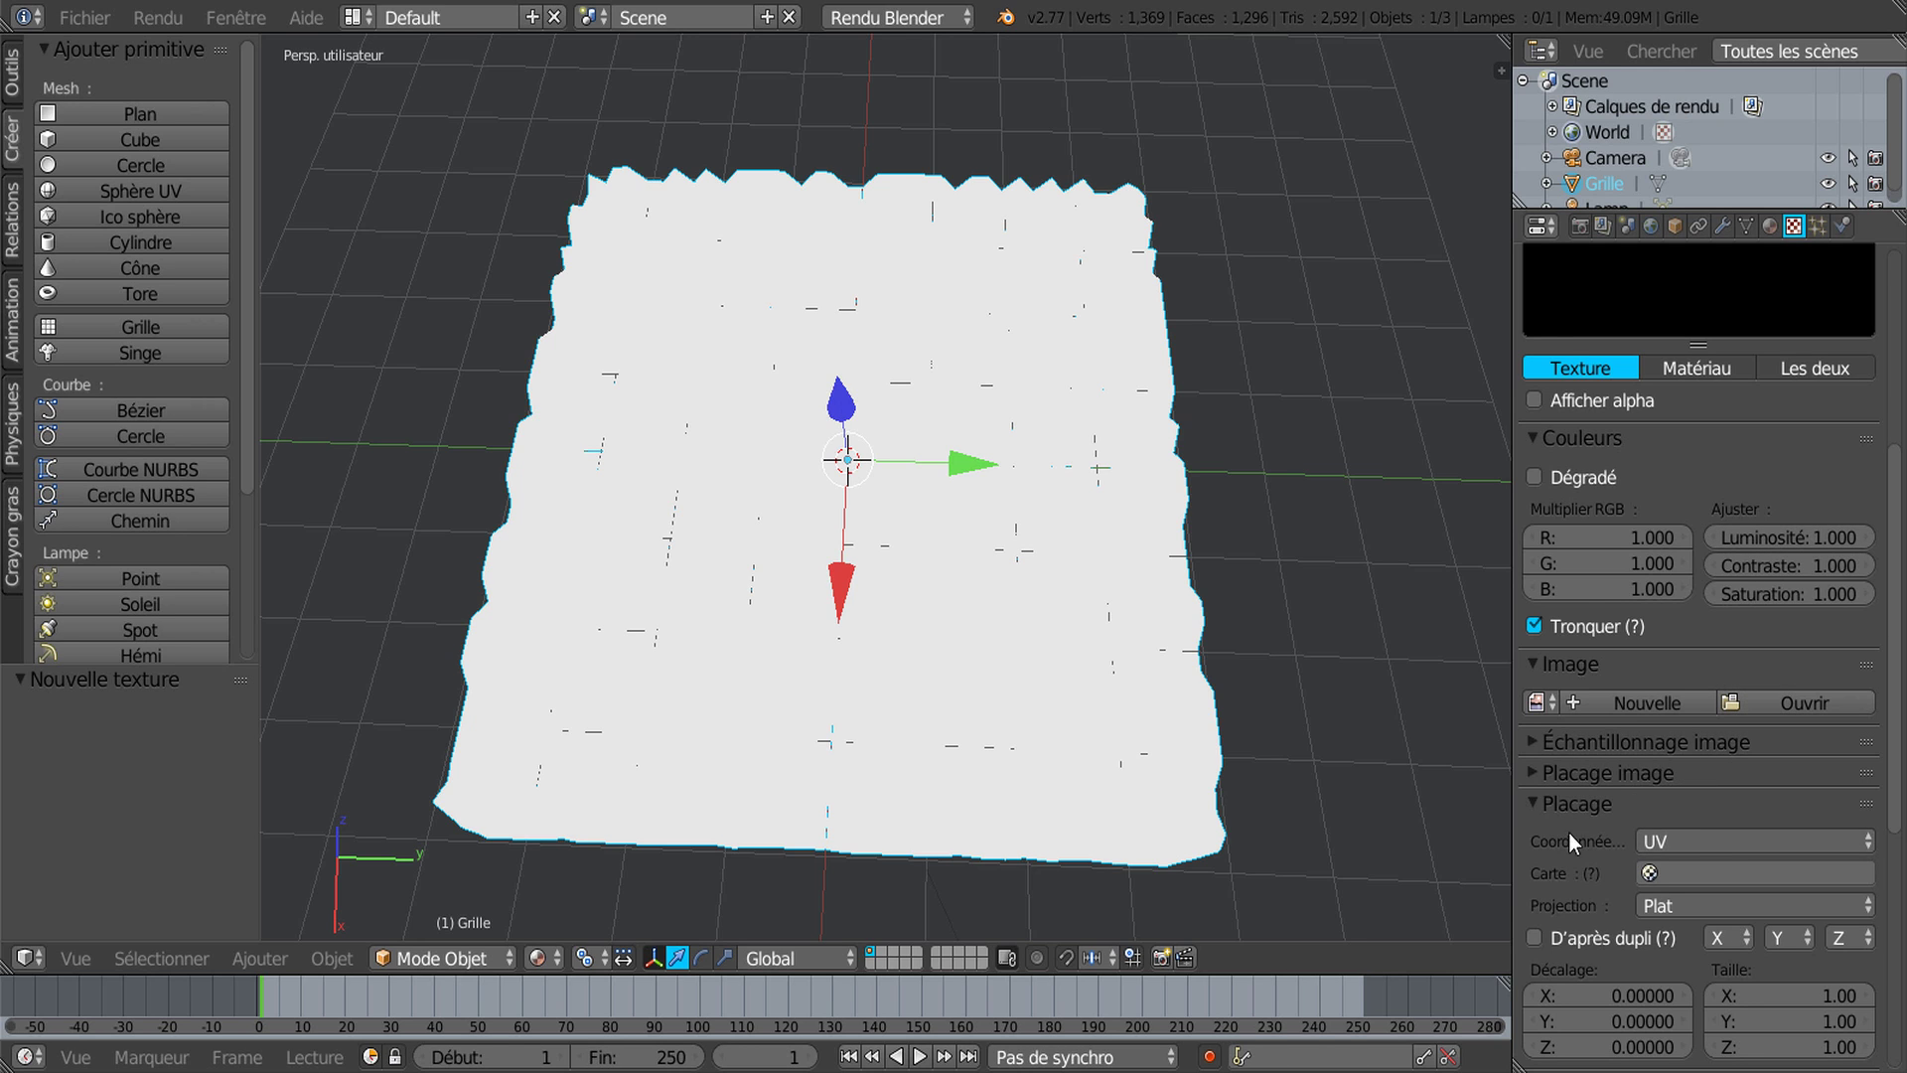
click(1727, 838)
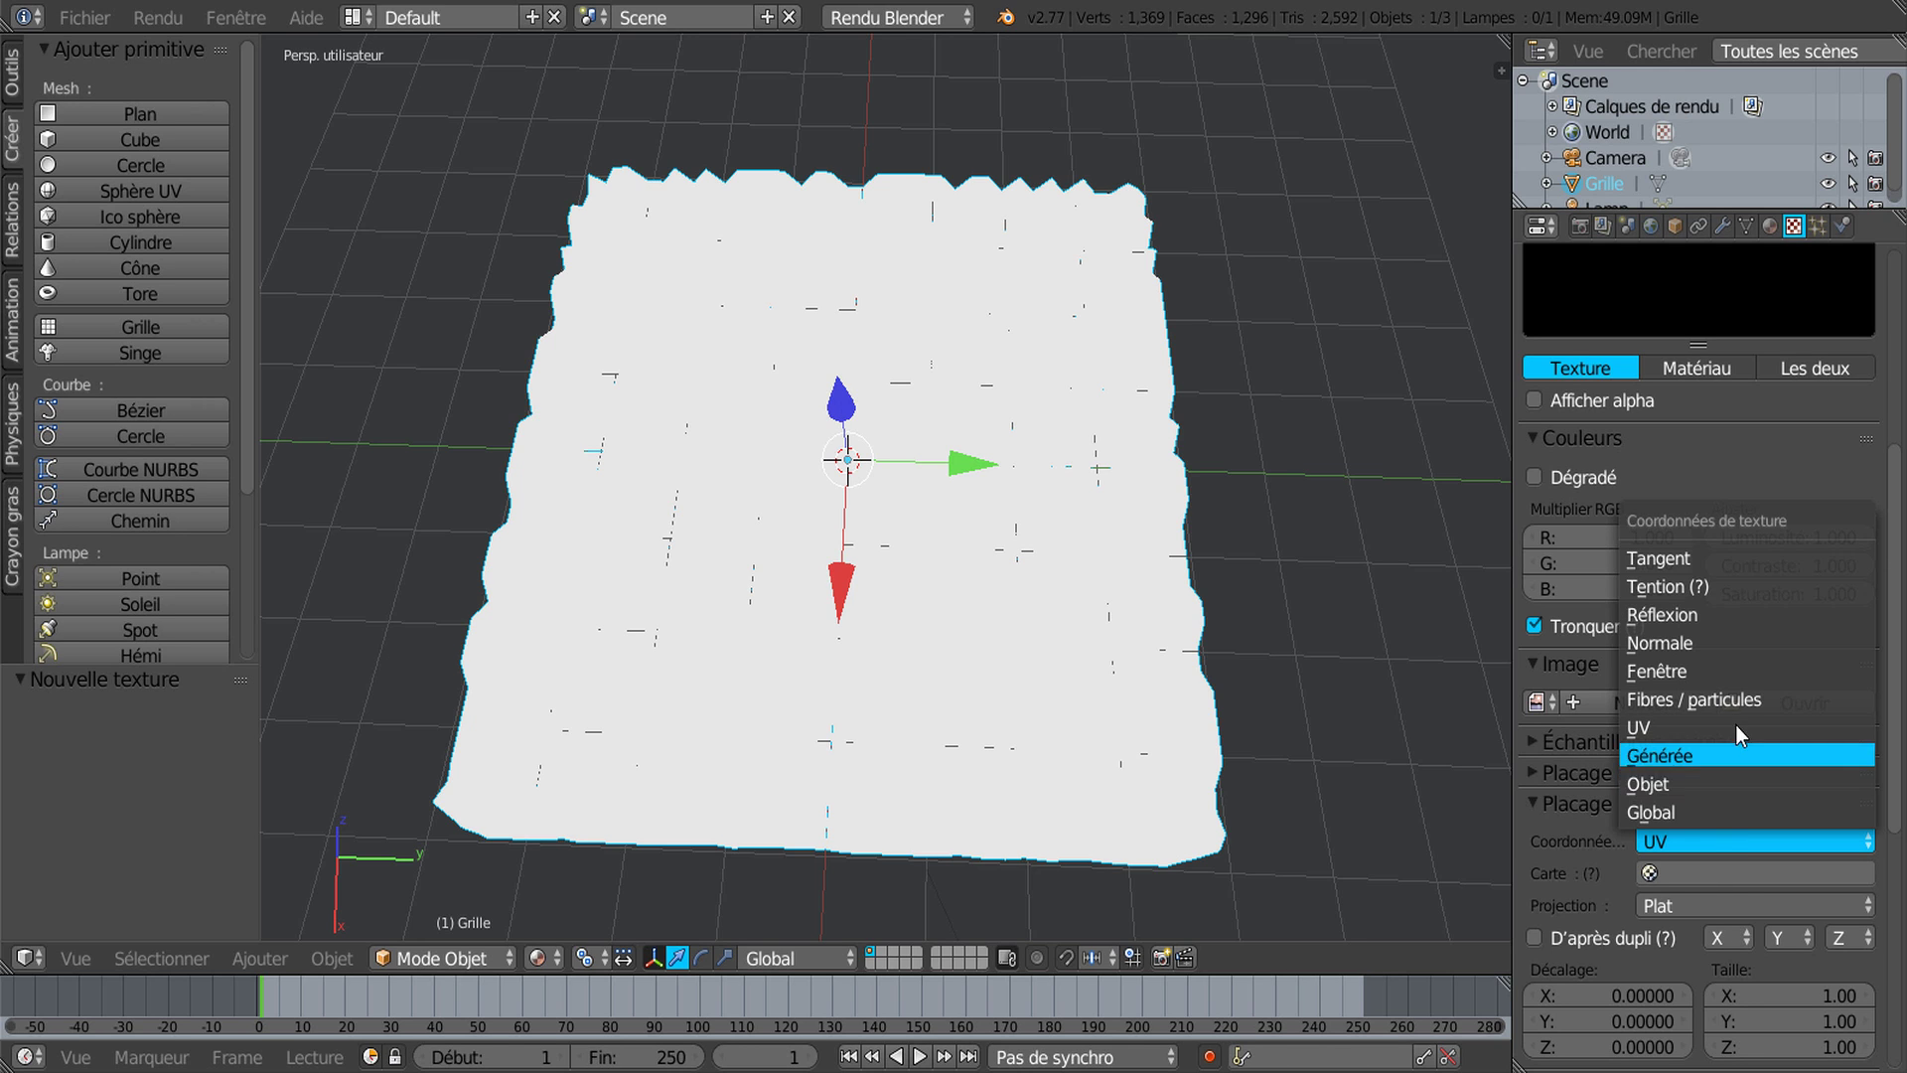
click(1738, 615)
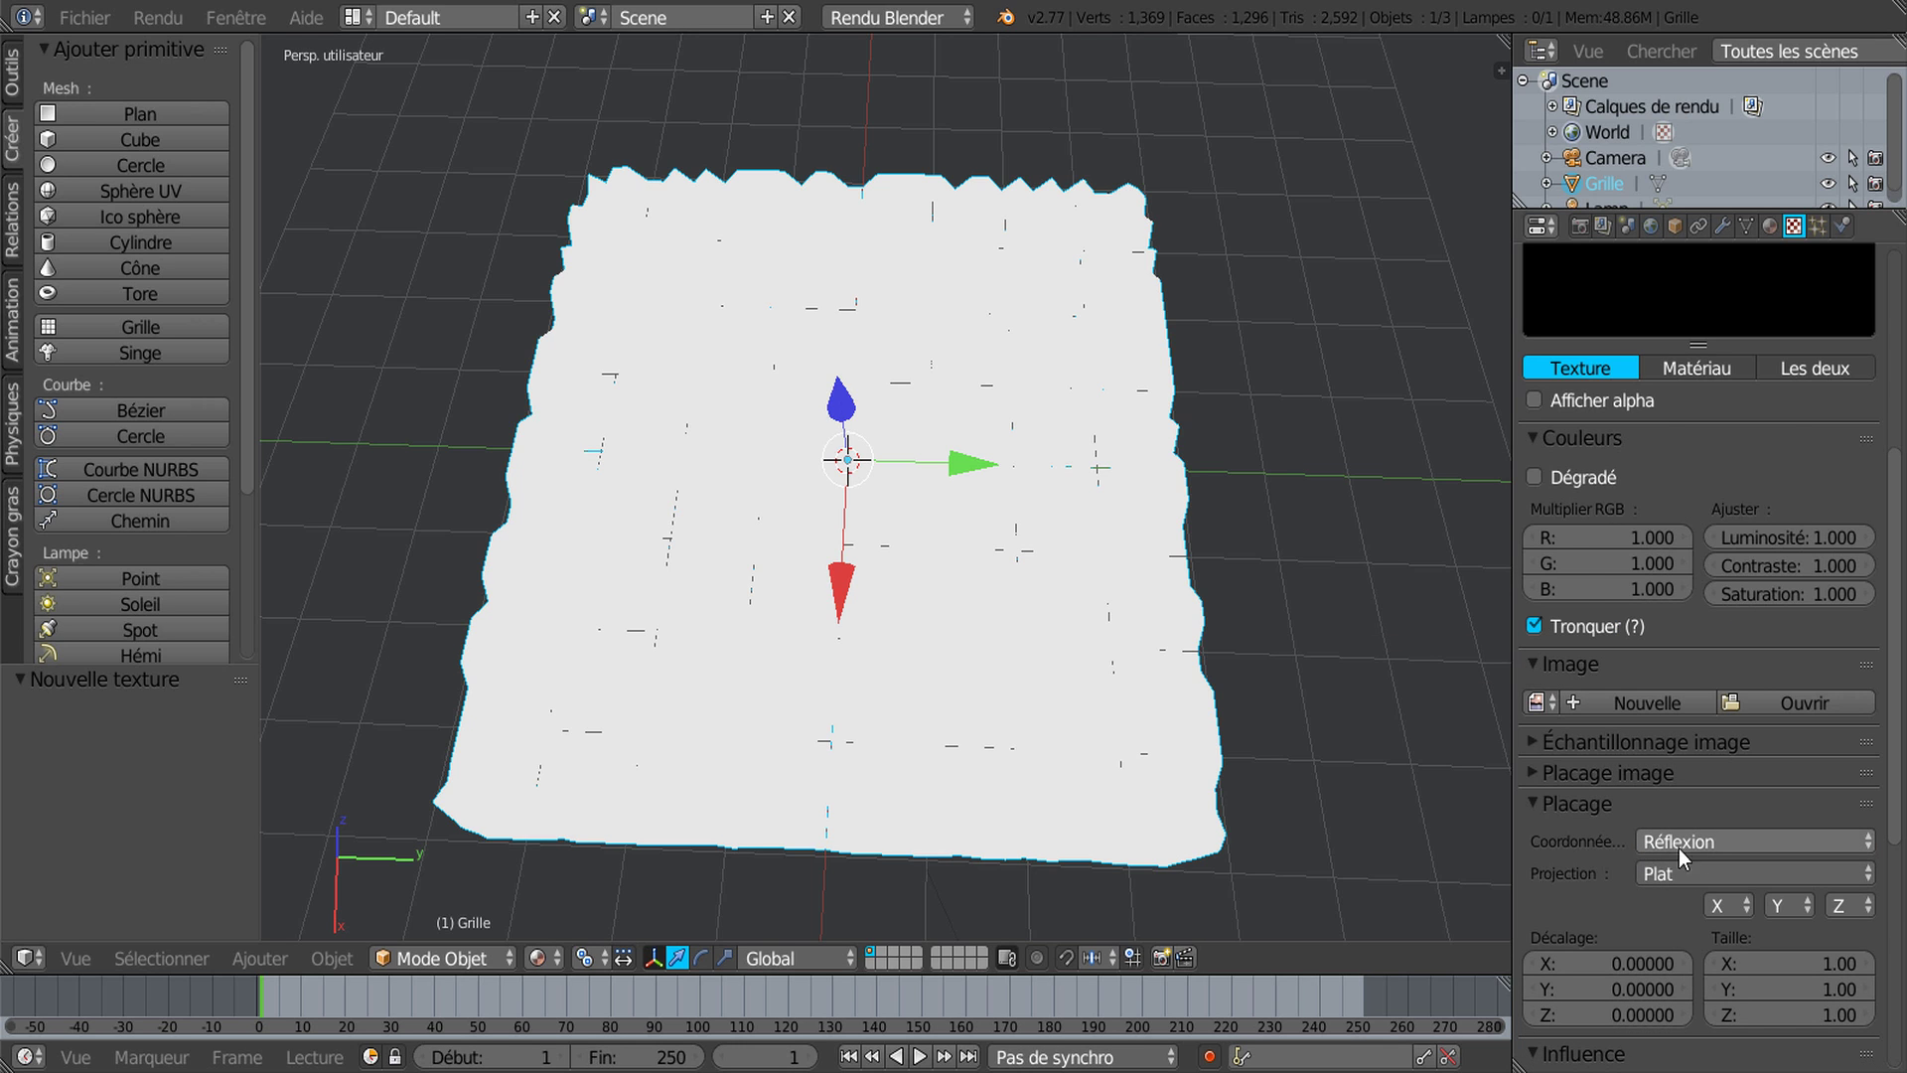
Step: Load the image Or.png from the desktop folder Texture Diamantée SVM6 into the texture, browsing with thumbnails
click(1792, 701)
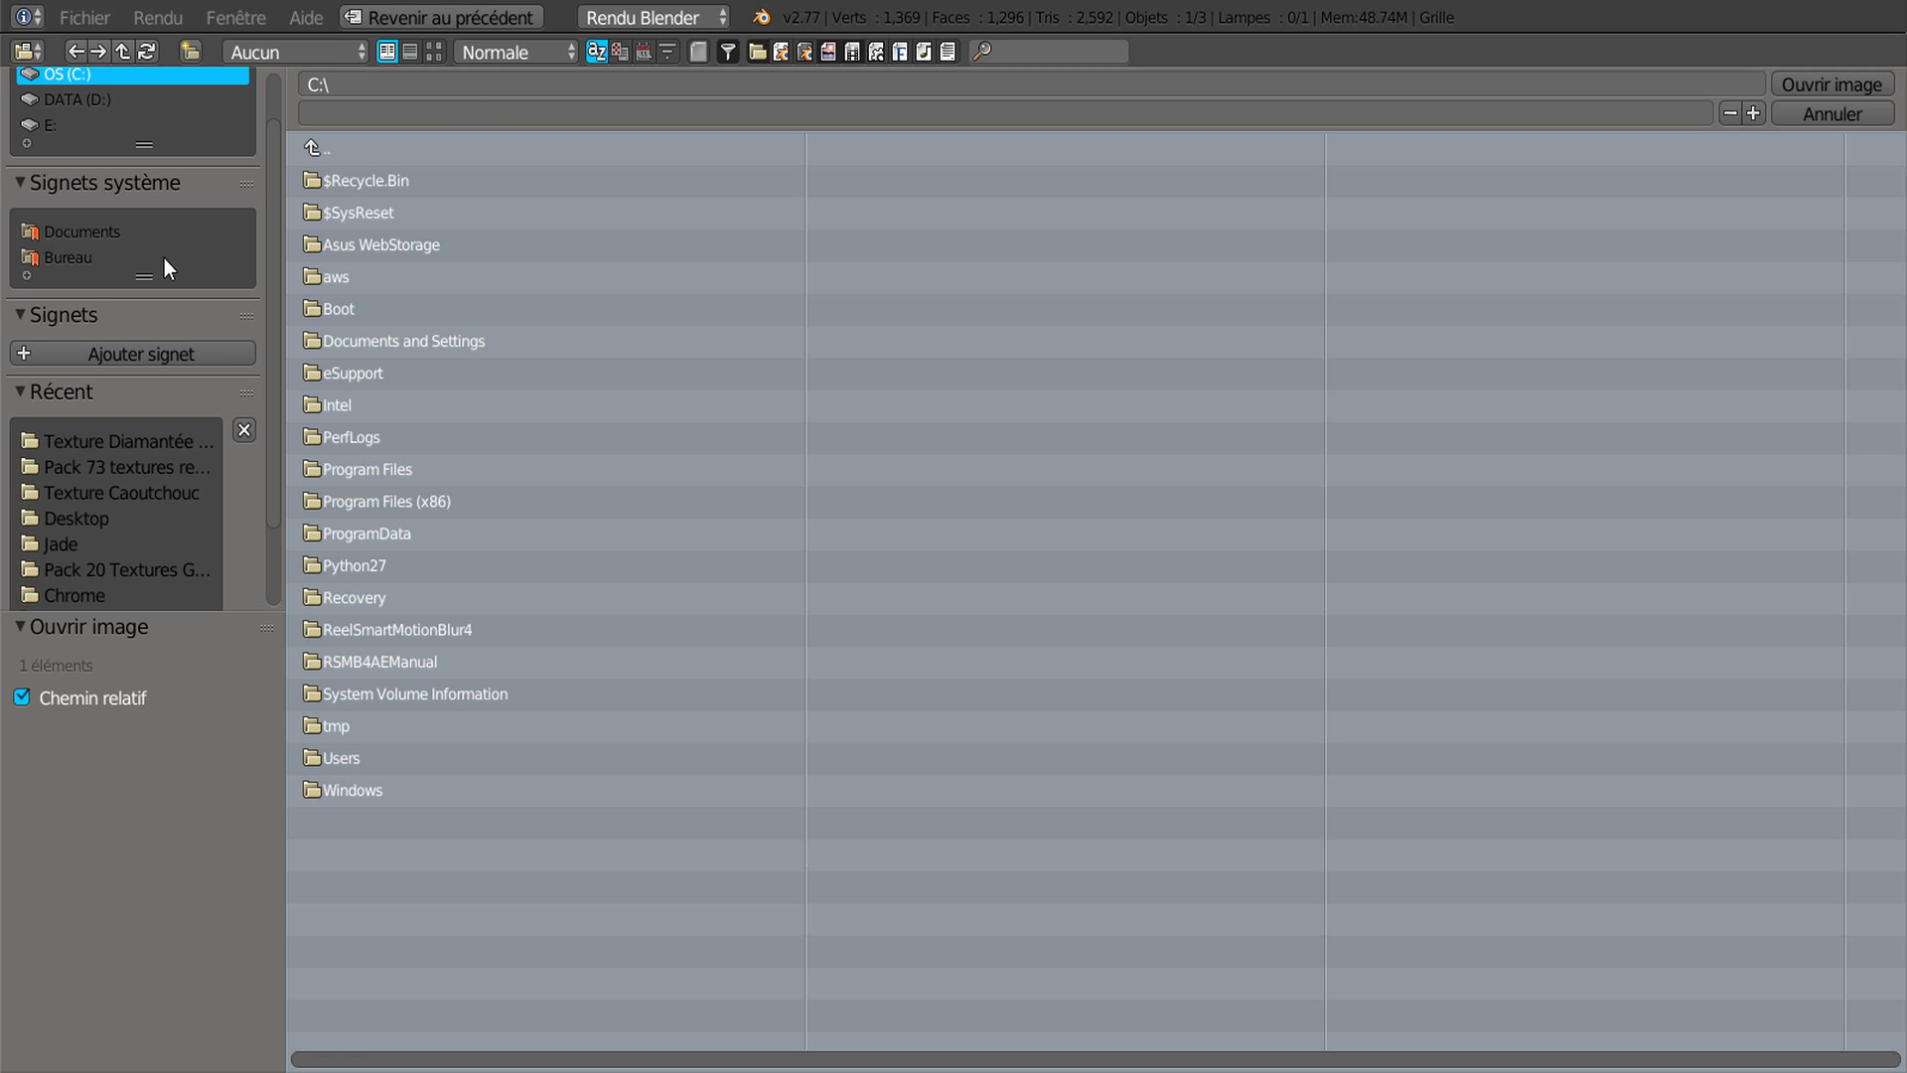
click(72, 254)
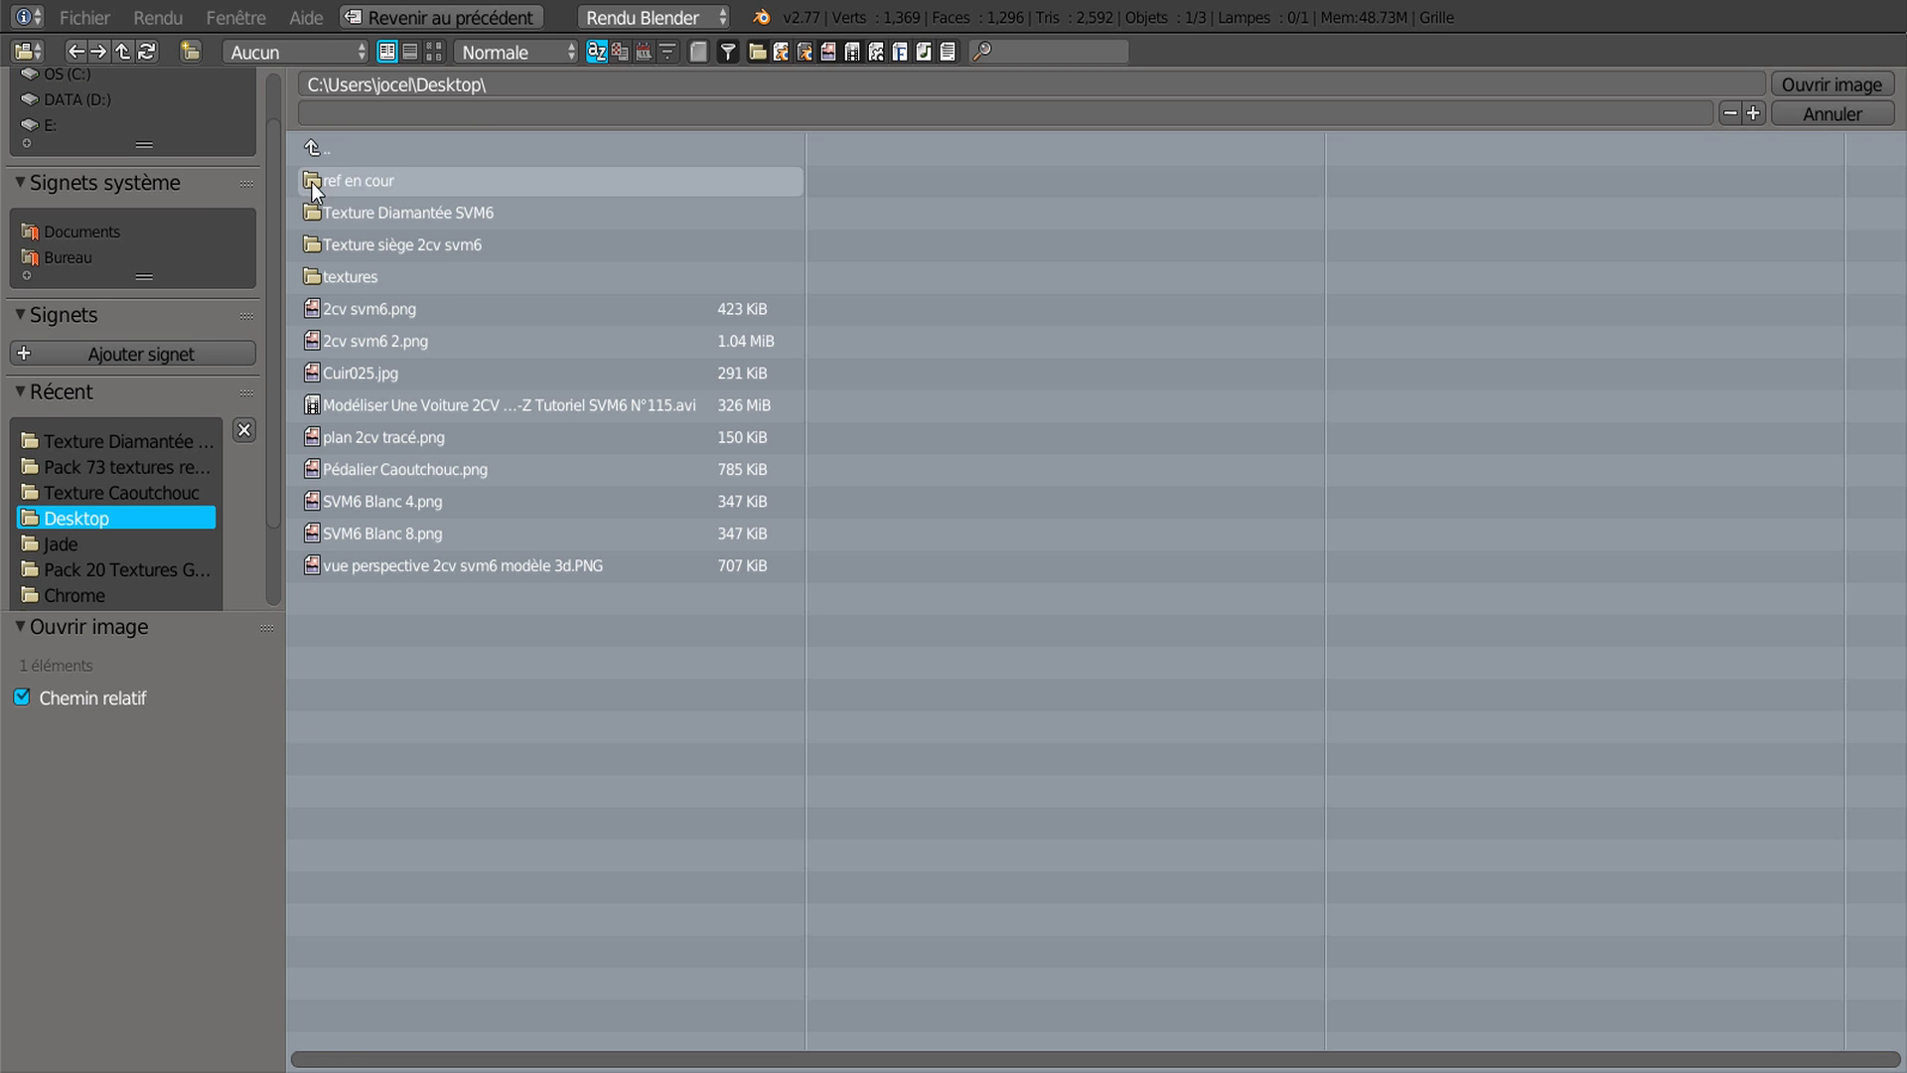
click(404, 212)
click(435, 52)
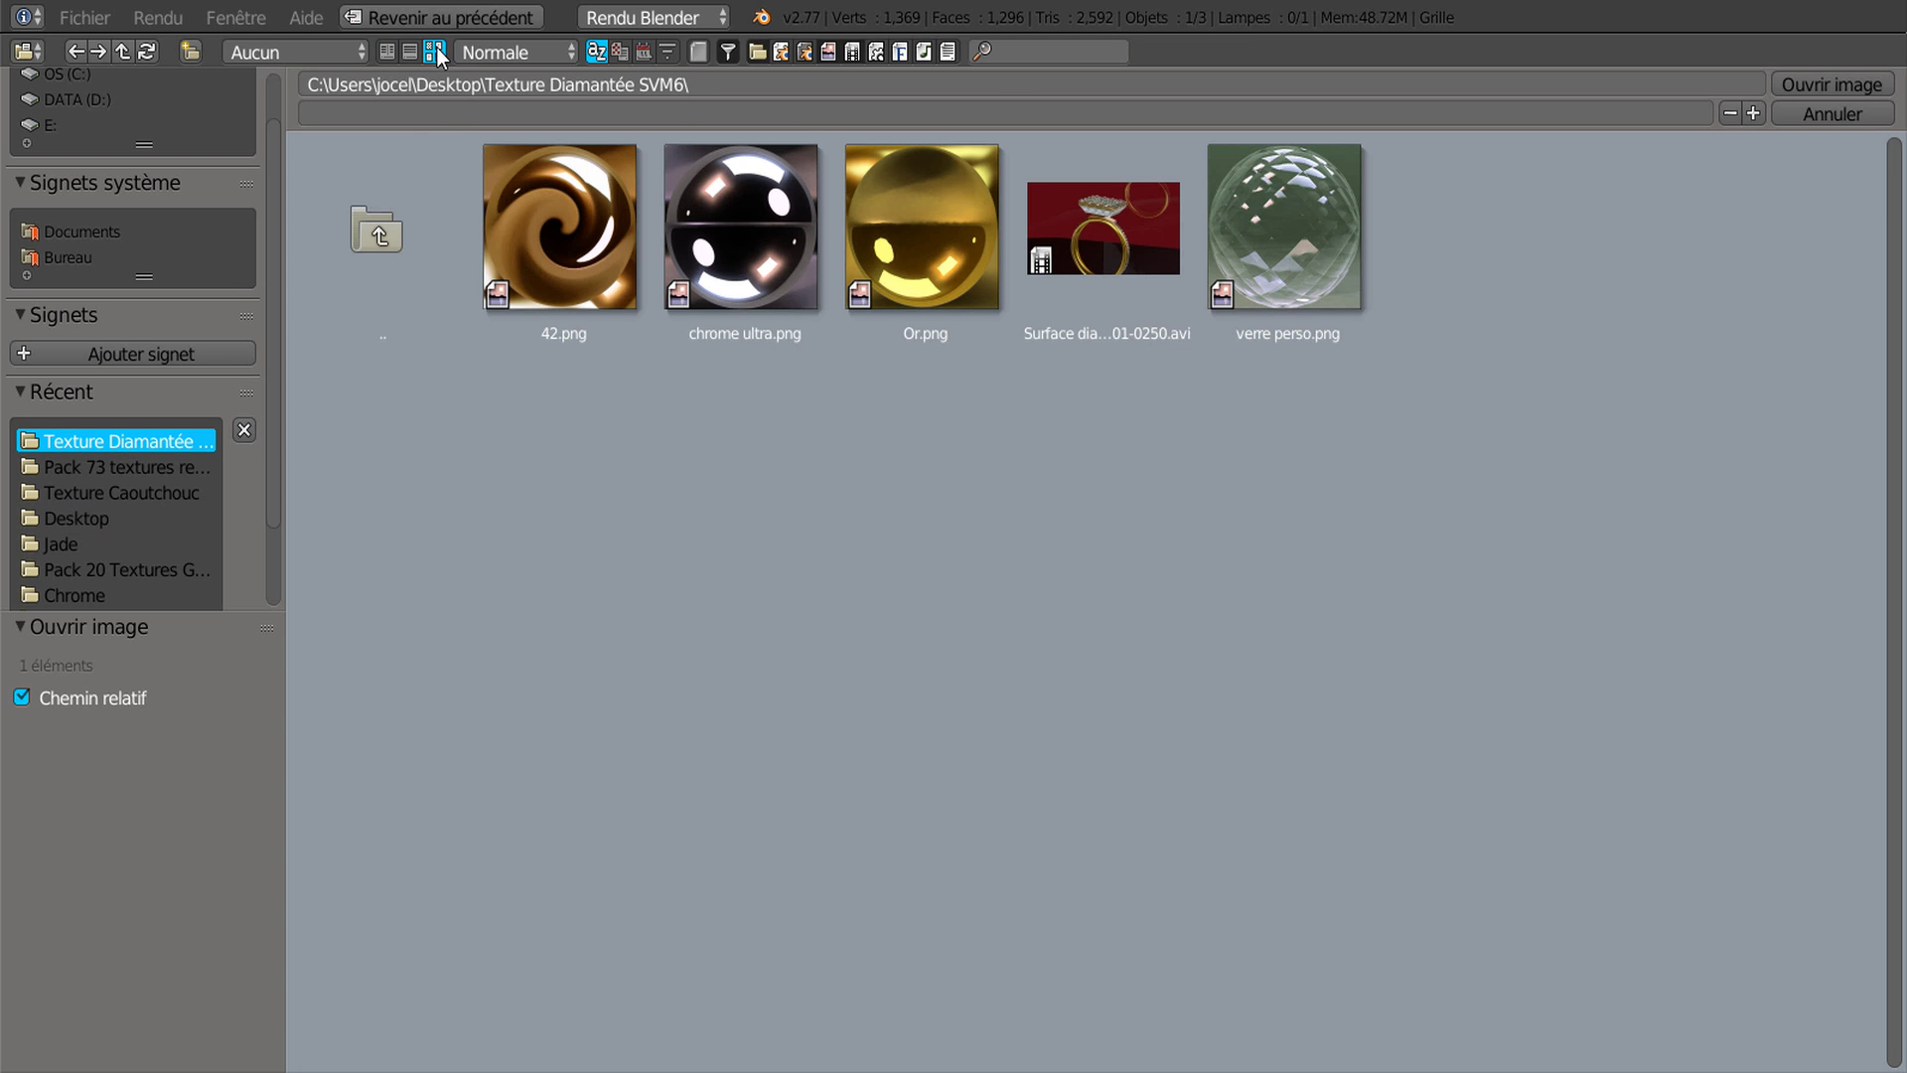
click(918, 248)
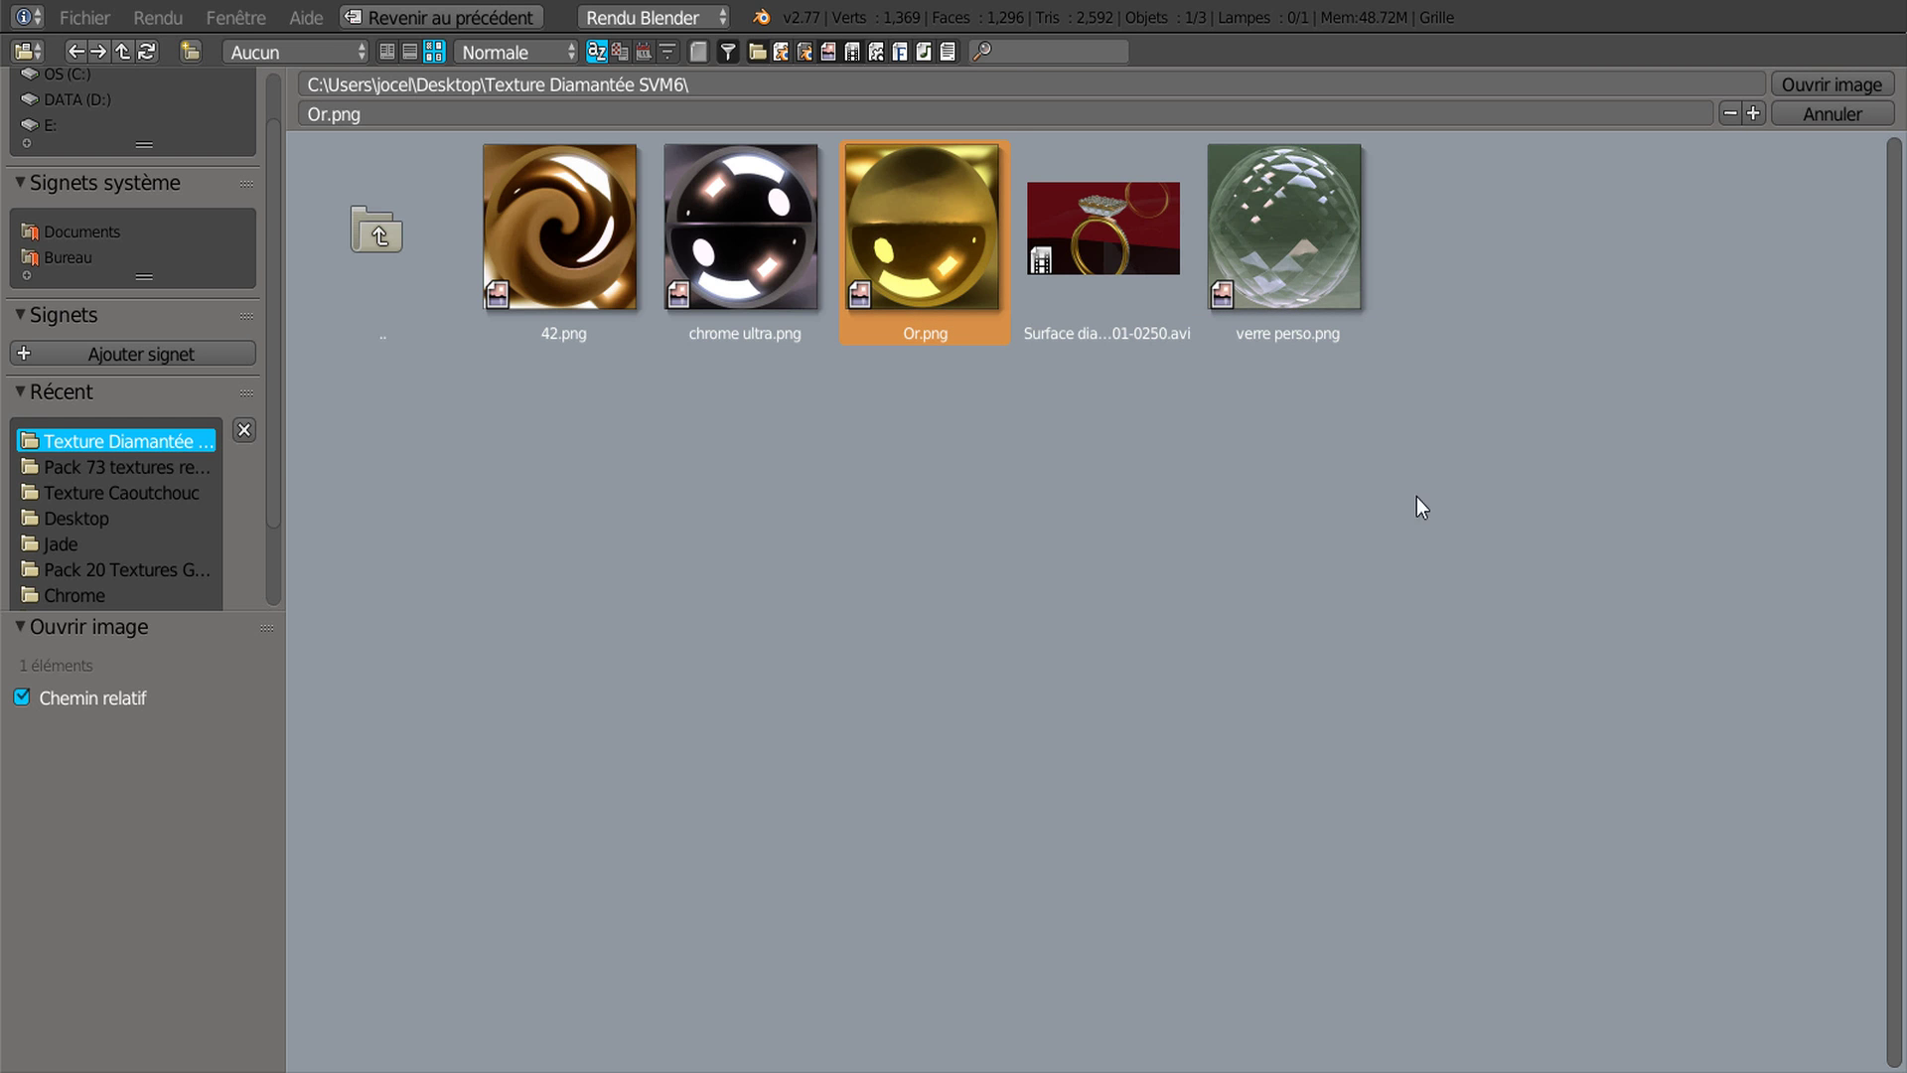
click(1821, 87)
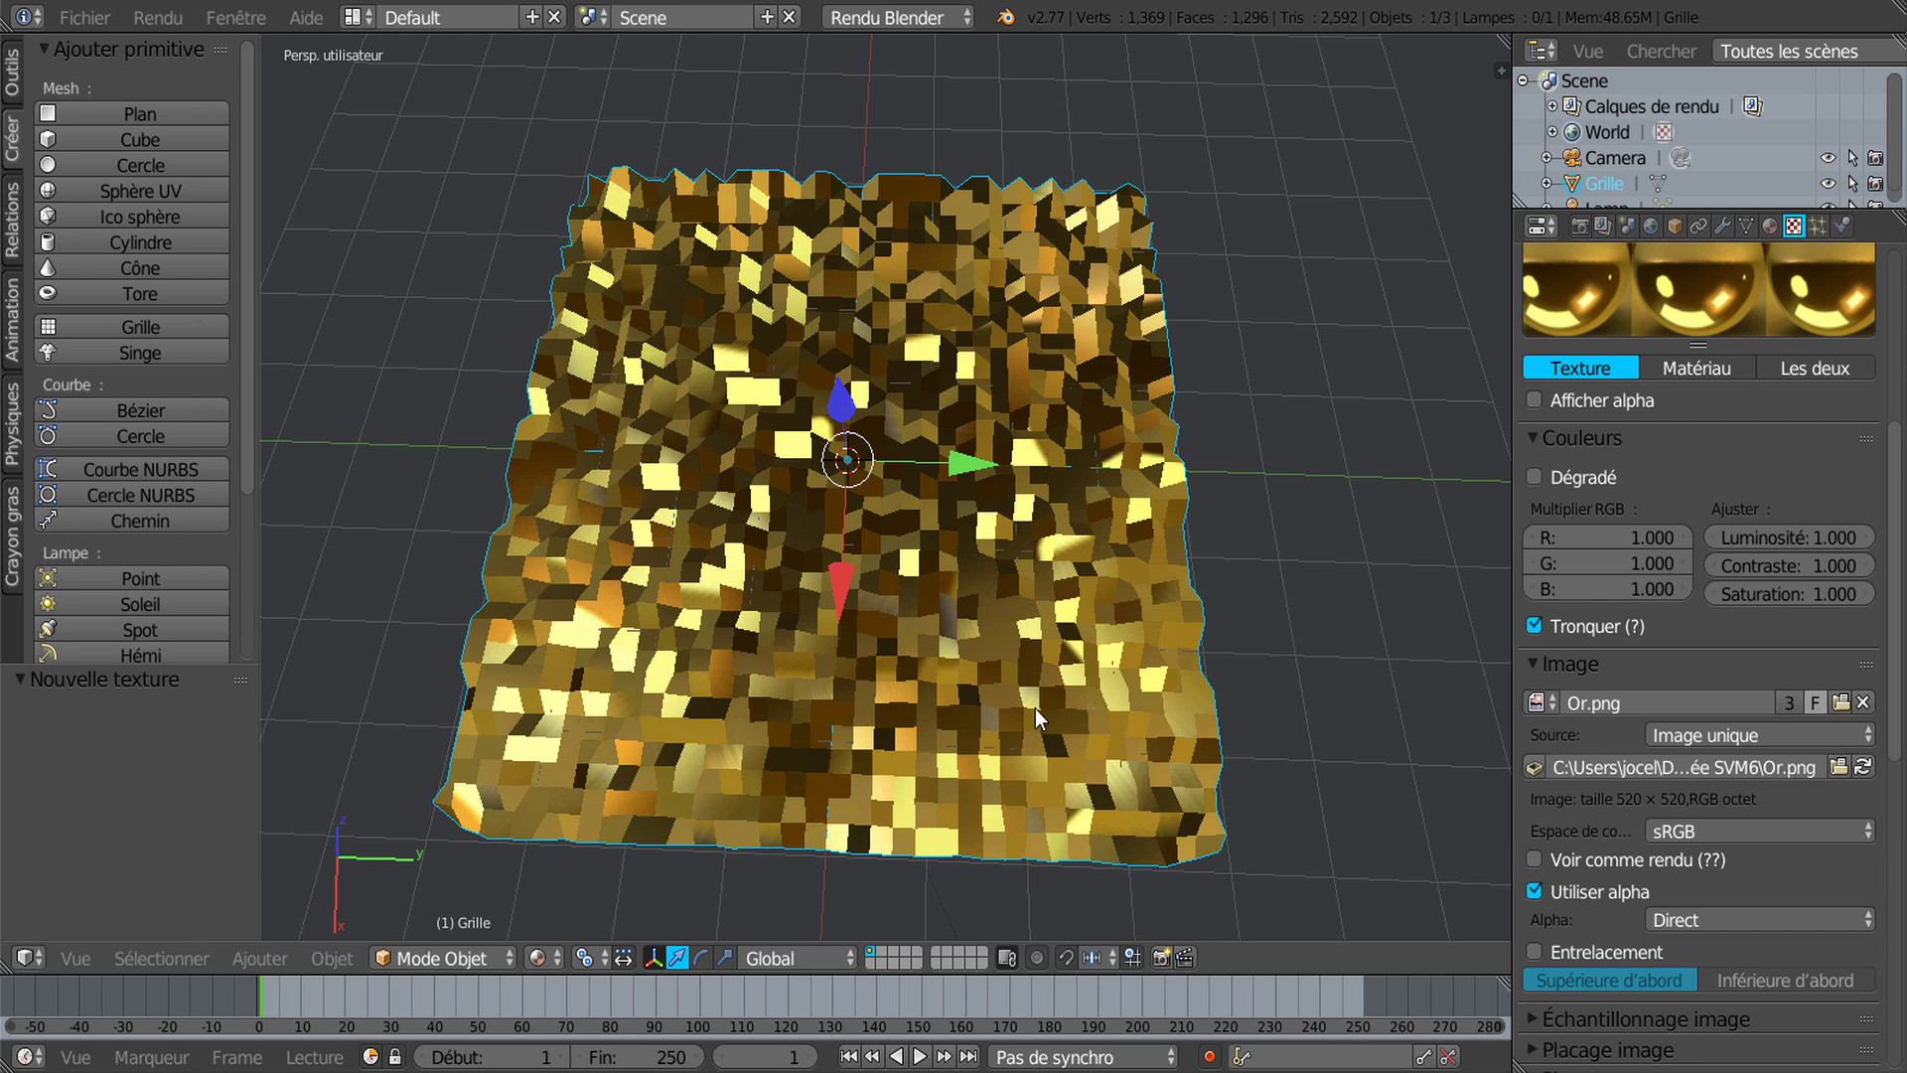
click(345, 963)
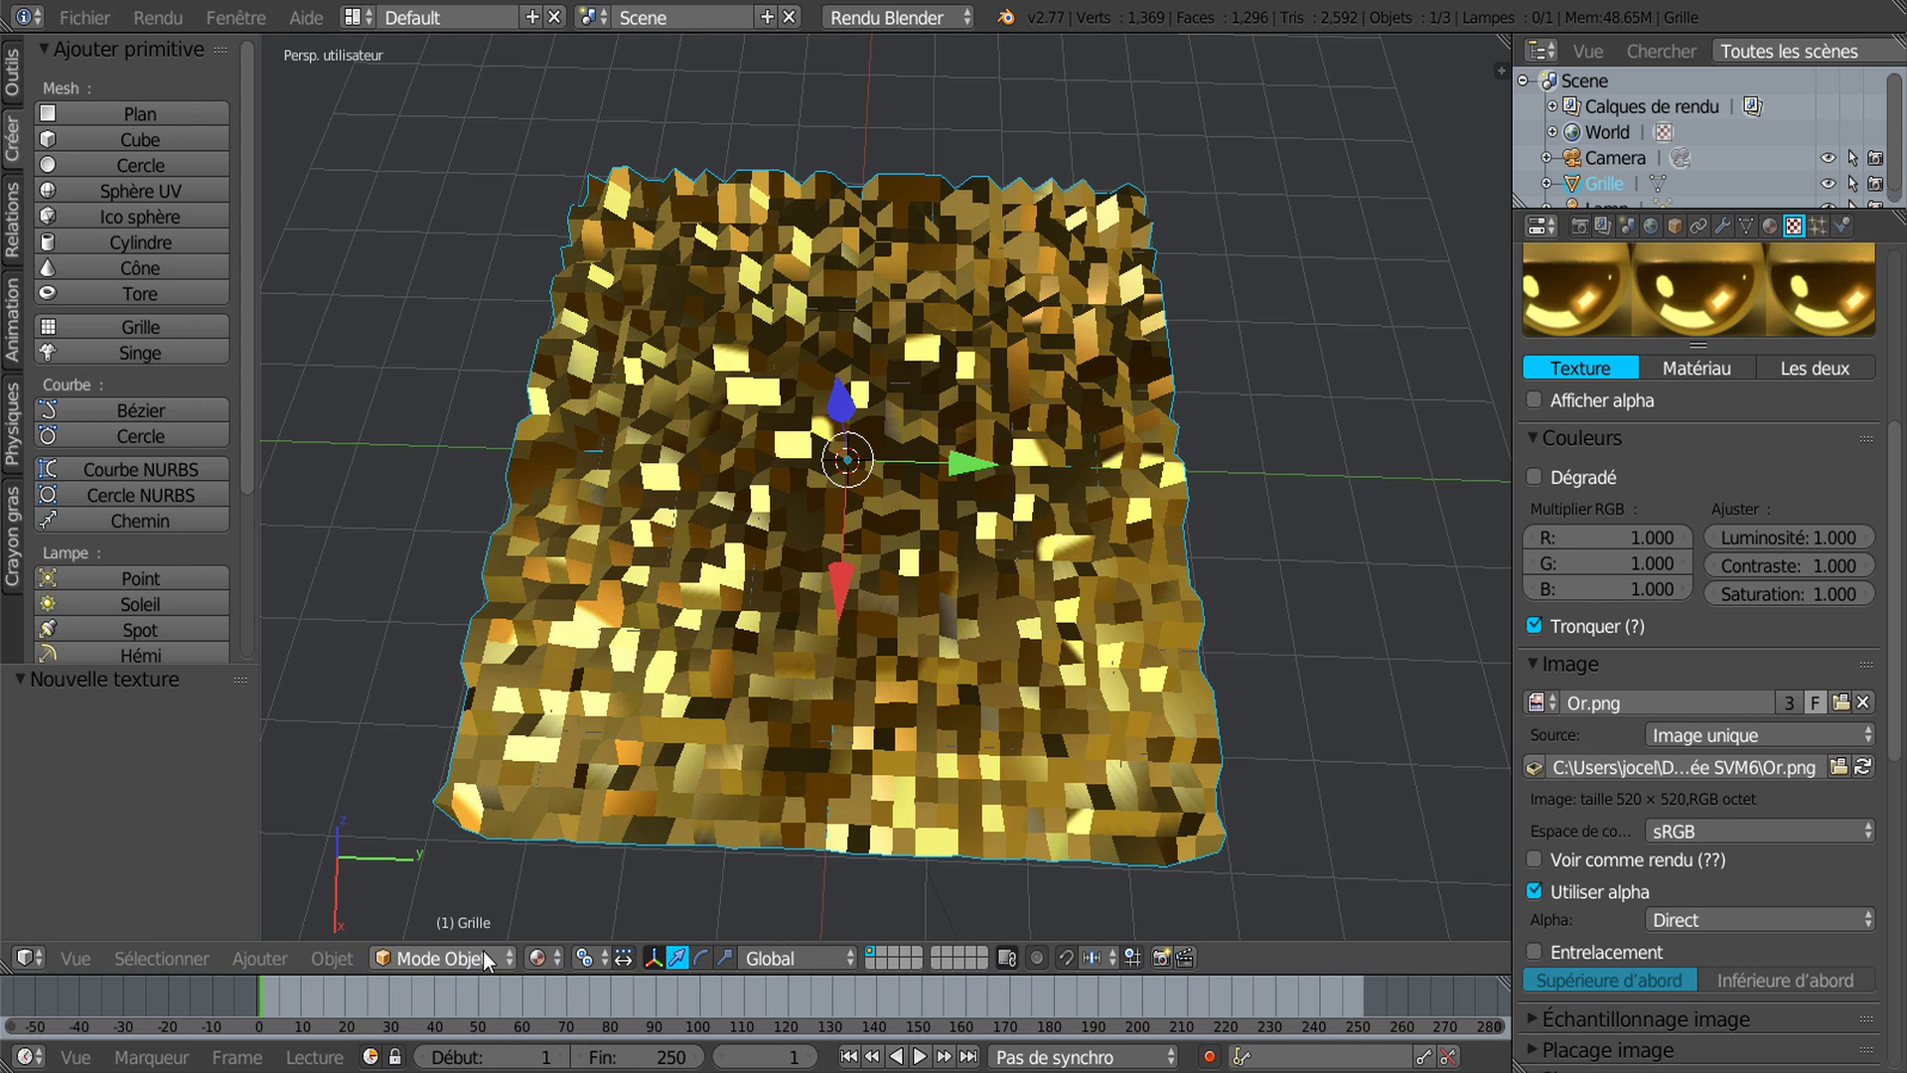
click(538, 958)
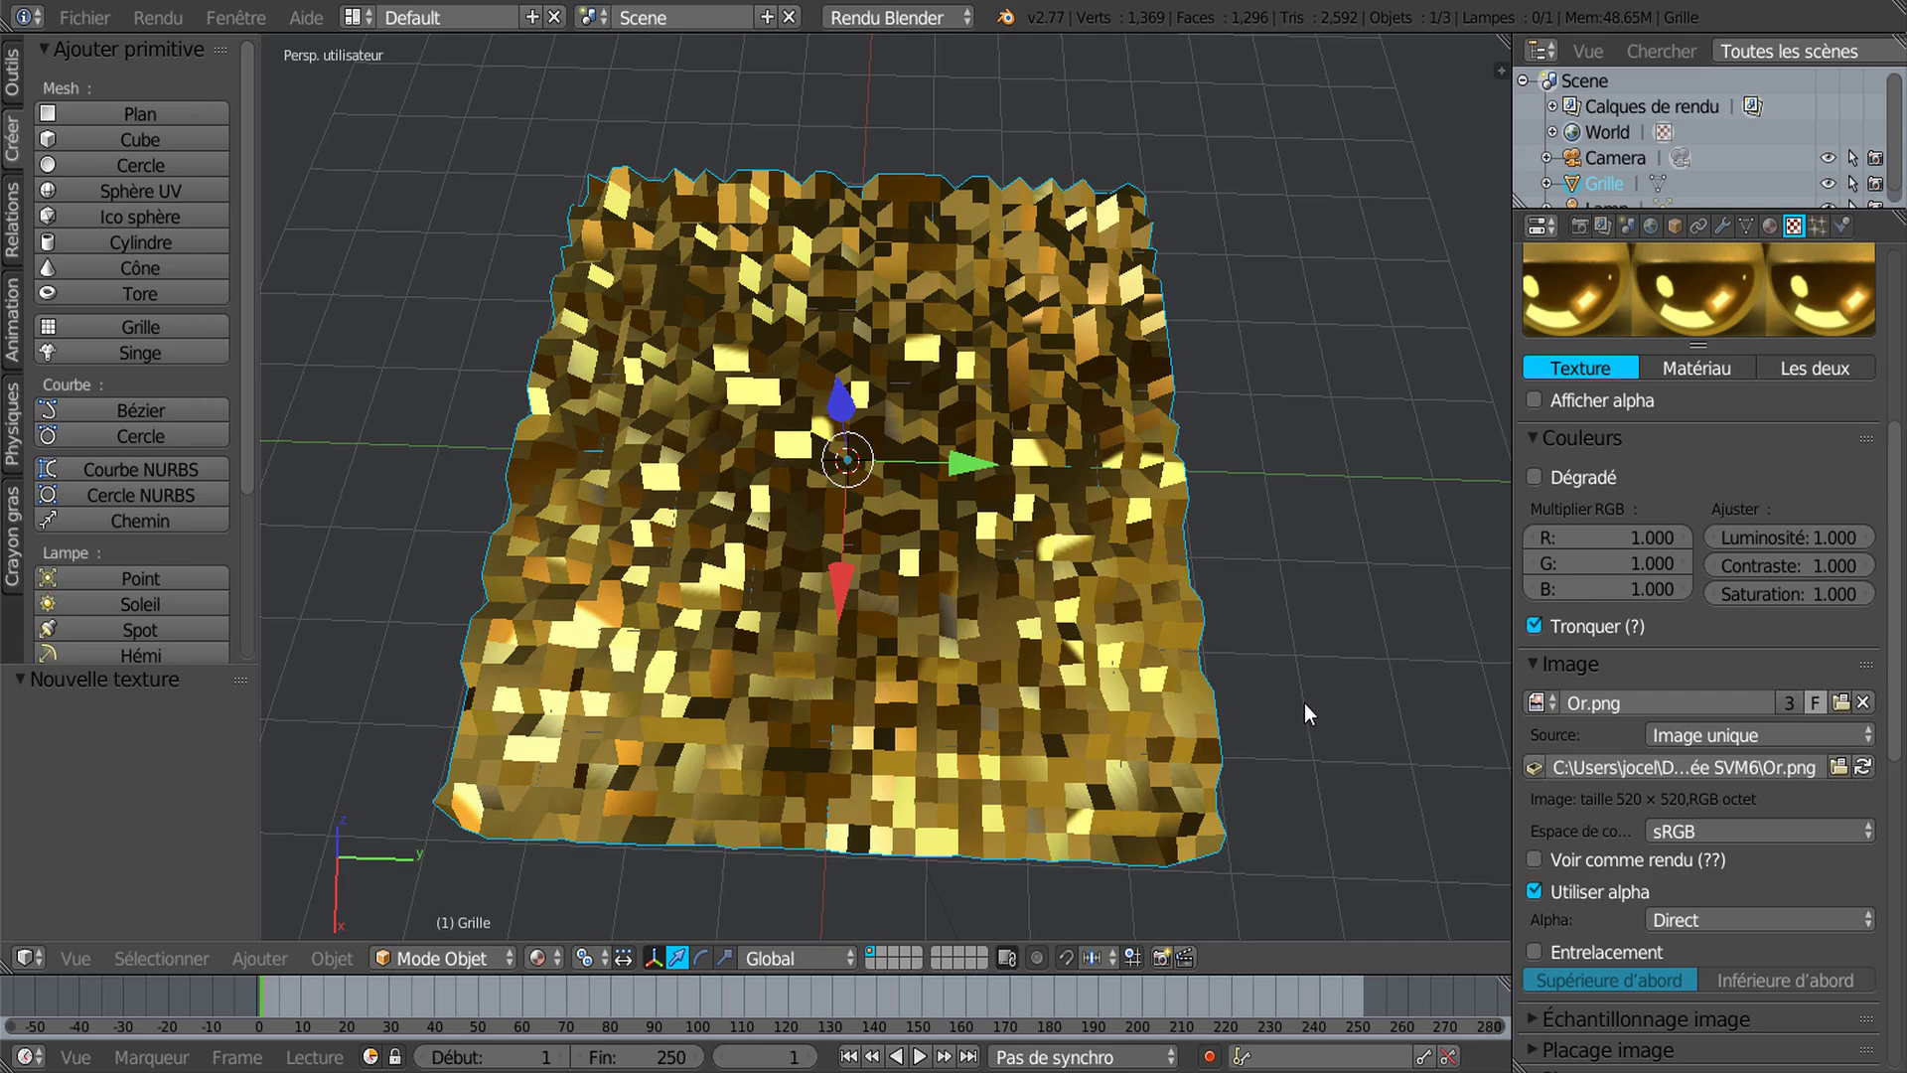
mouse_move(1310, 724)
middle_down()
mouse_move(1264, 700)
mouse_move(1208, 590)
mouse_move(1251, 754)
mouse_move(1307, 724)
mouse_move(1315, 628)
mouse_move(1314, 749)
middle_up()
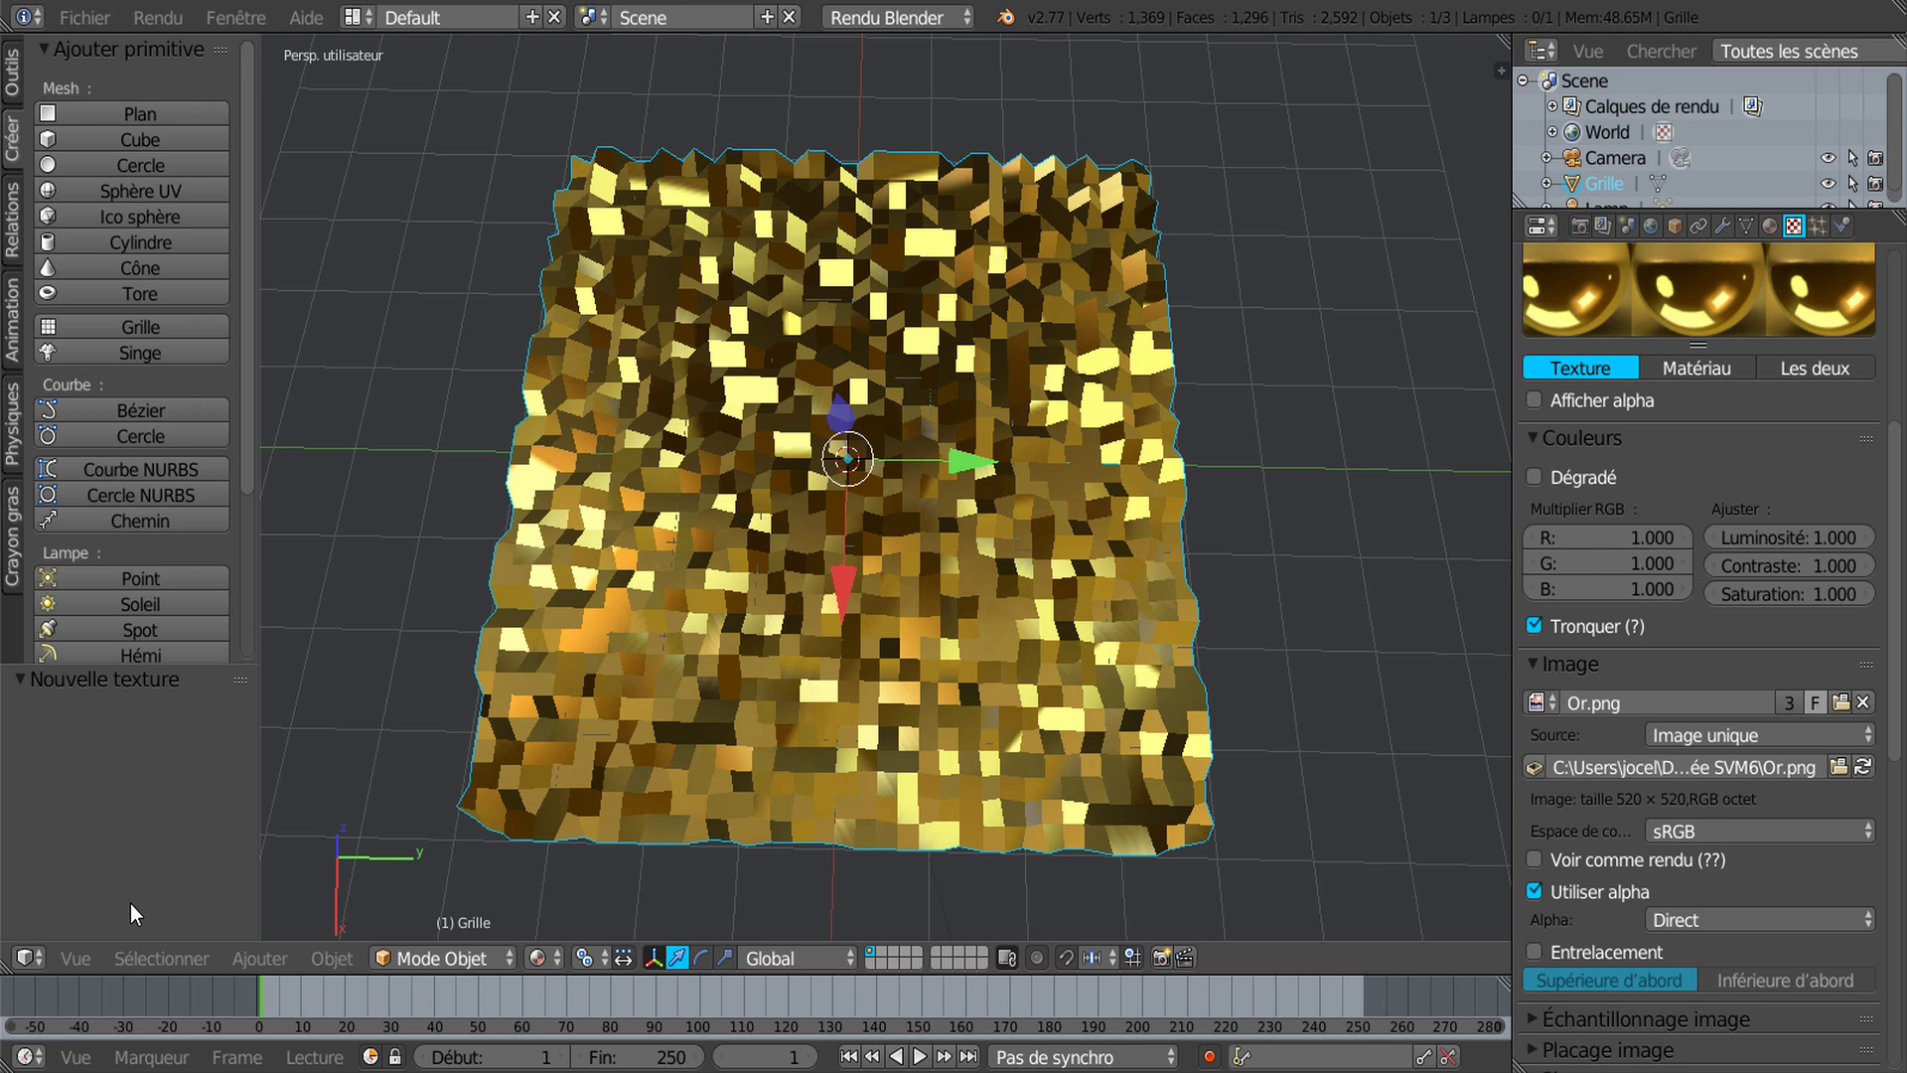
Step: Enter Edit Mode, select the whole grid and apply Checker Deselect (Désélection en damier) to its vertices
key(Tab)
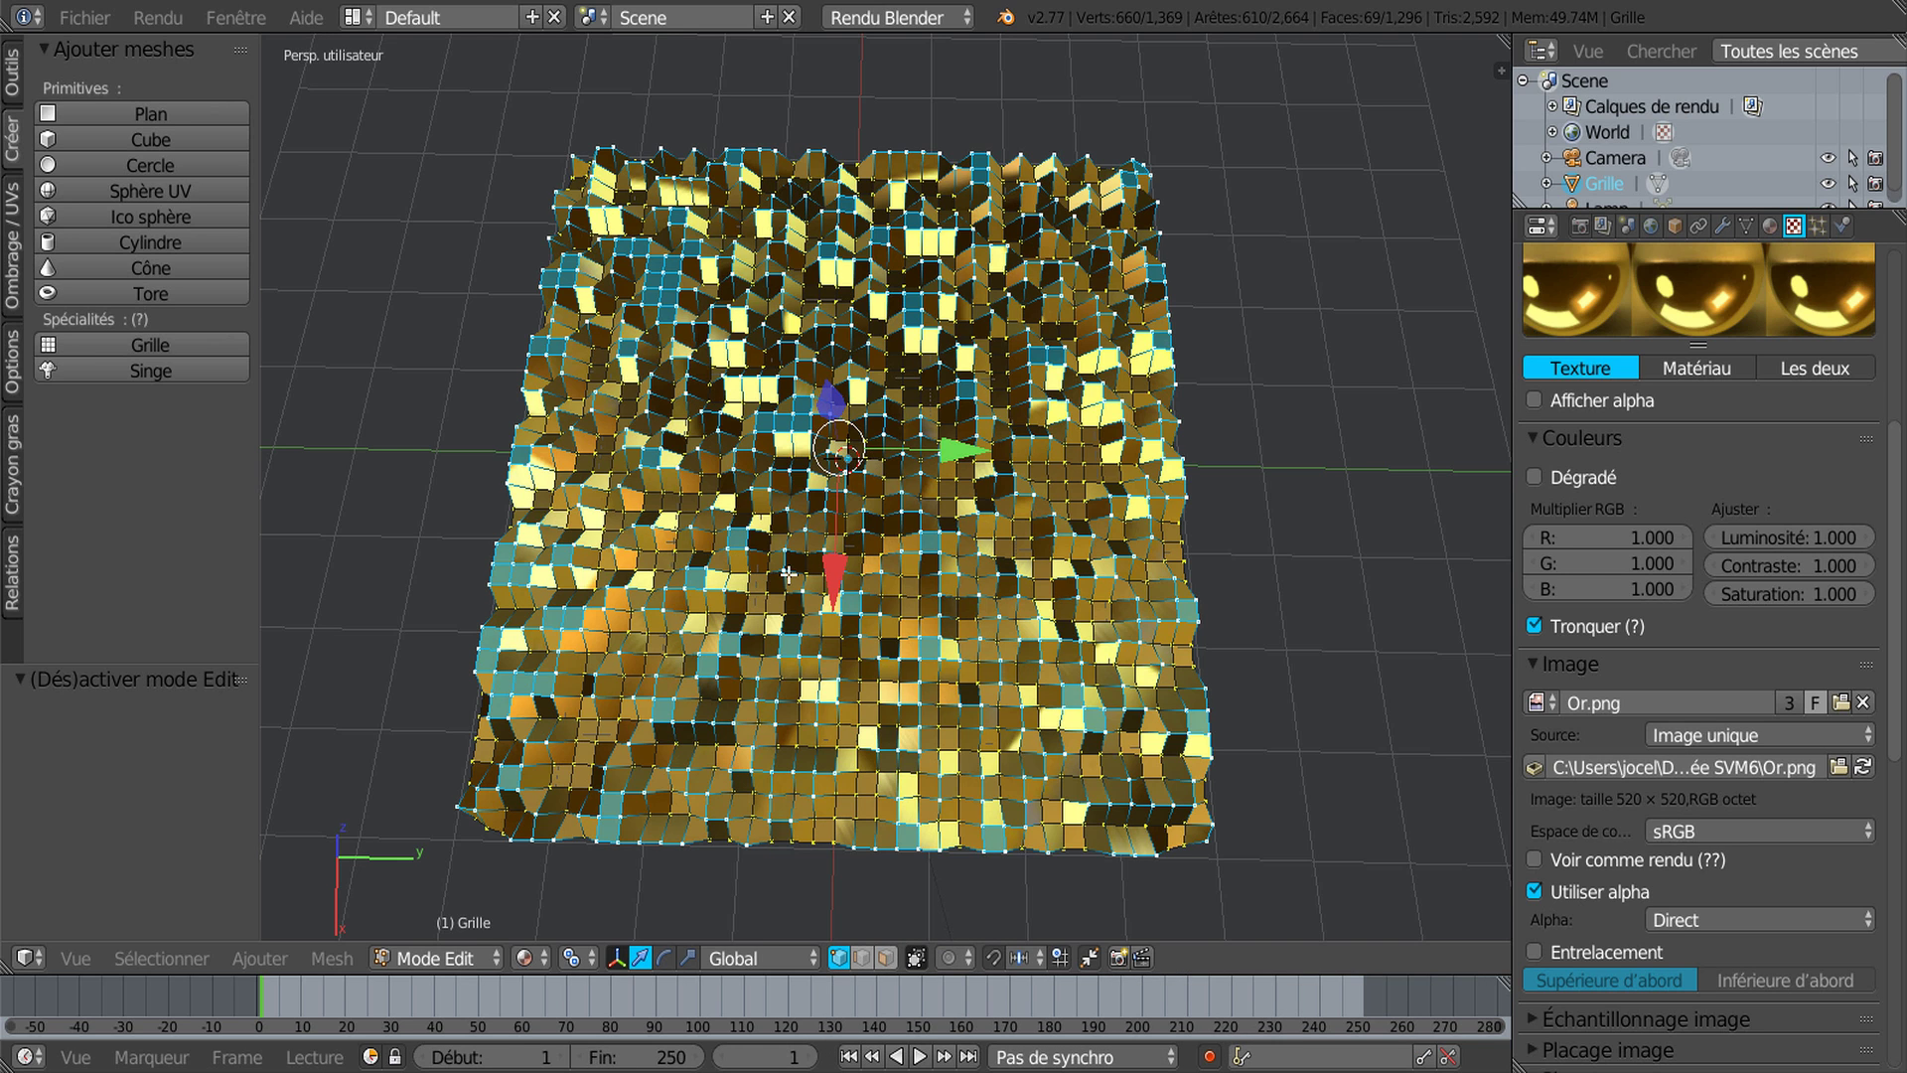
key(a)
key(a)
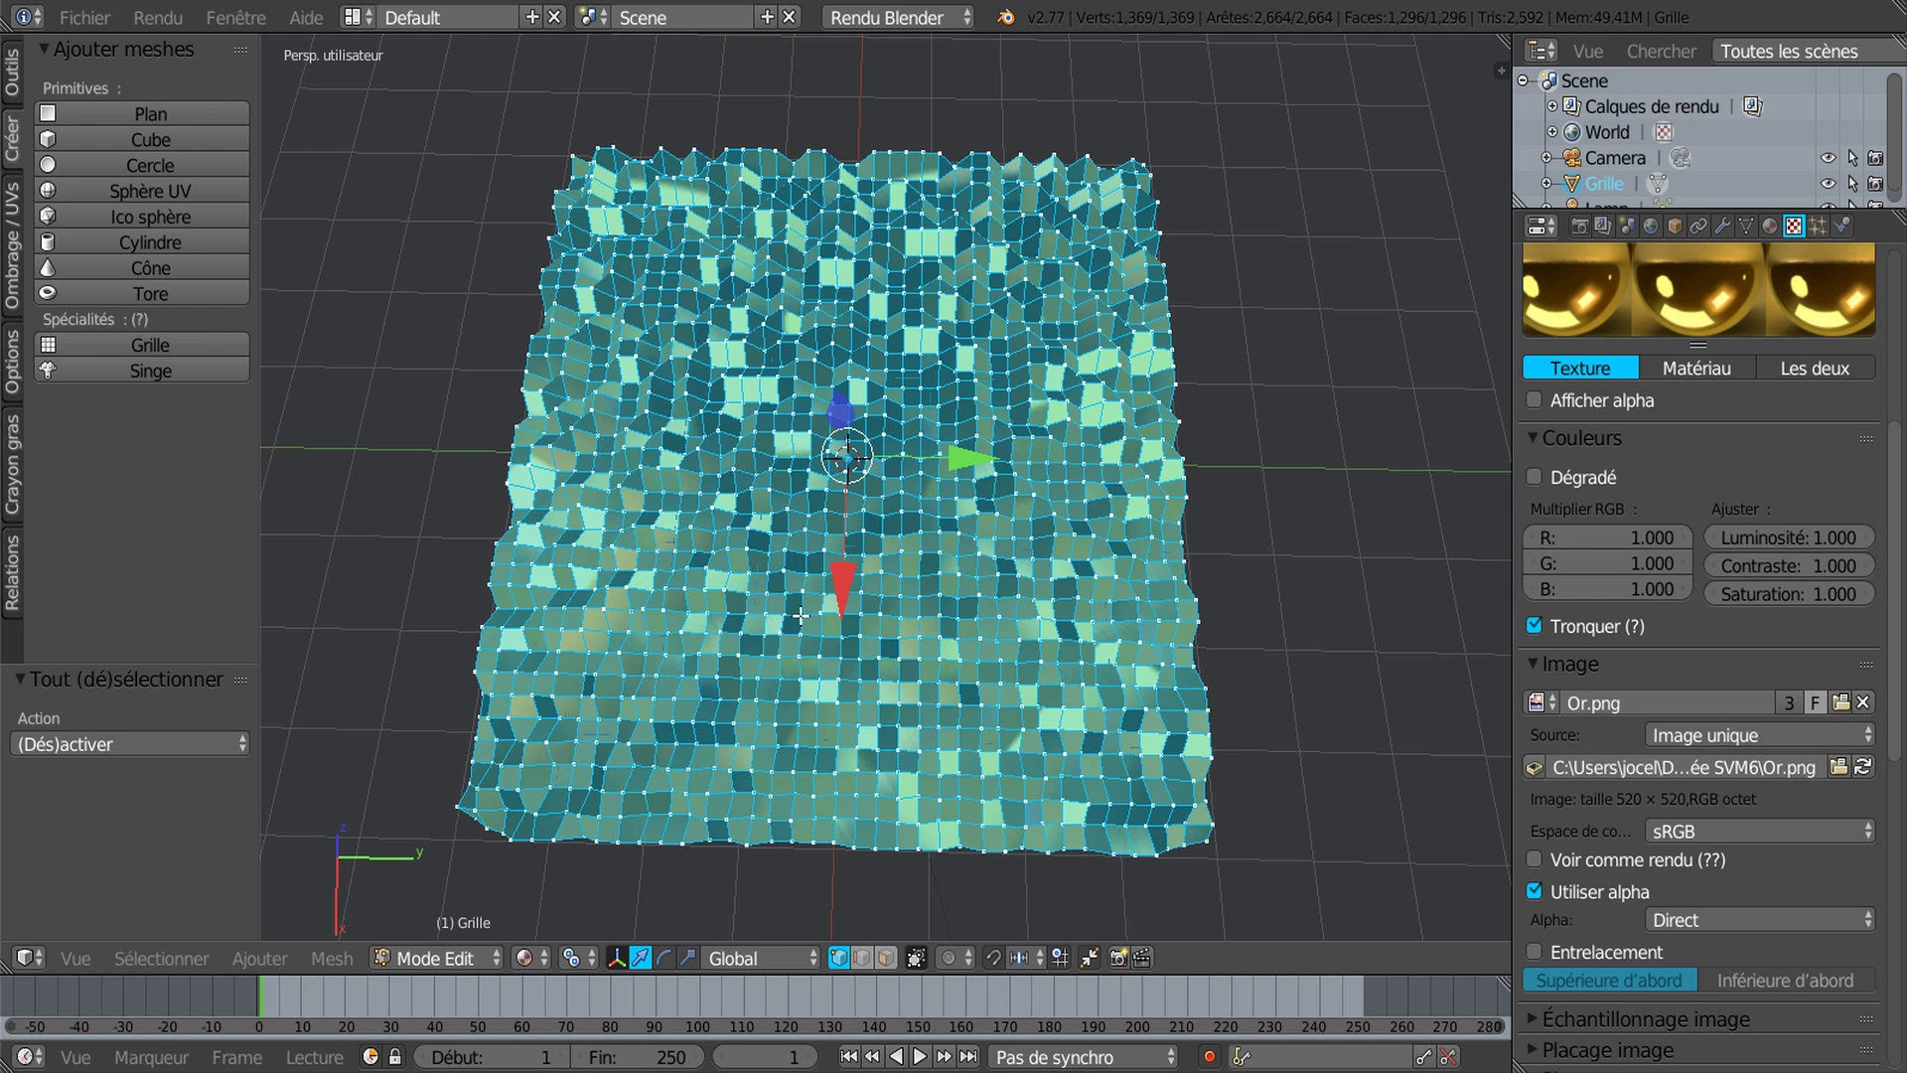
click(126, 957)
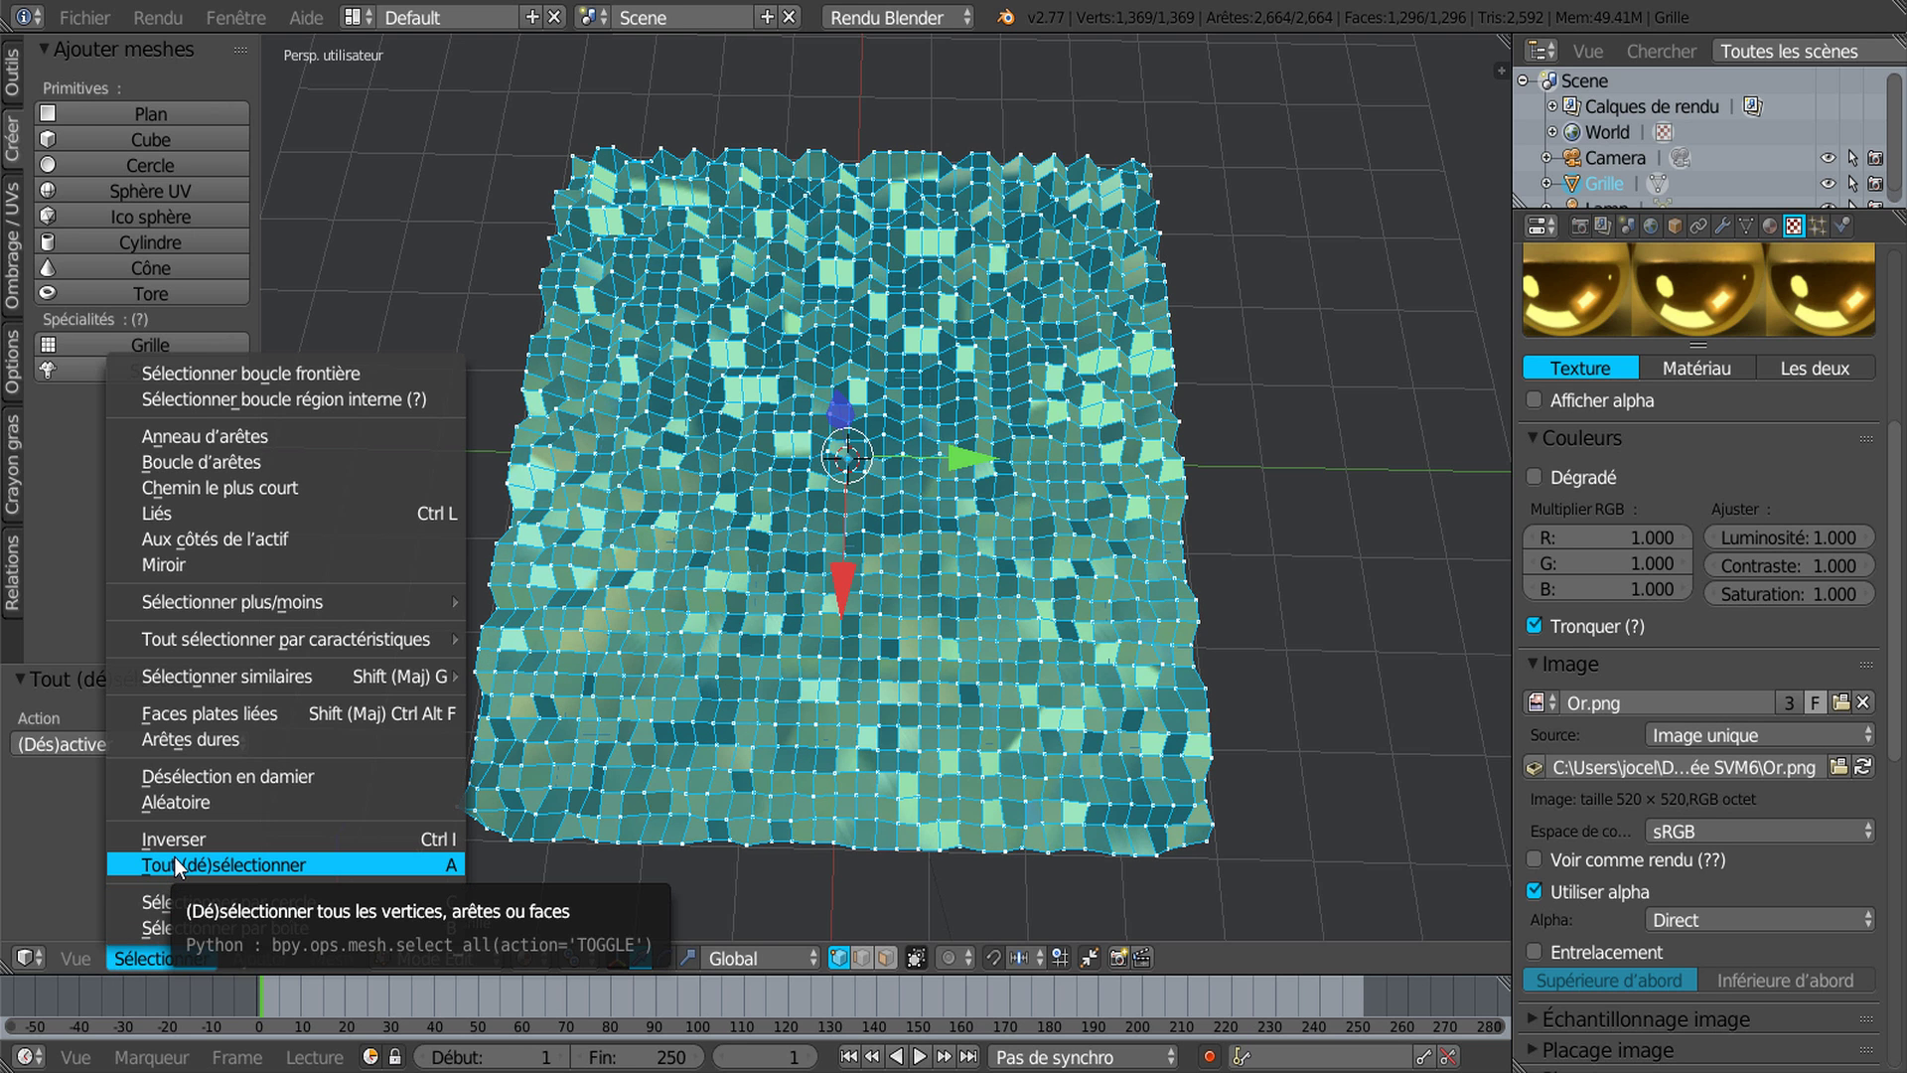
click(211, 777)
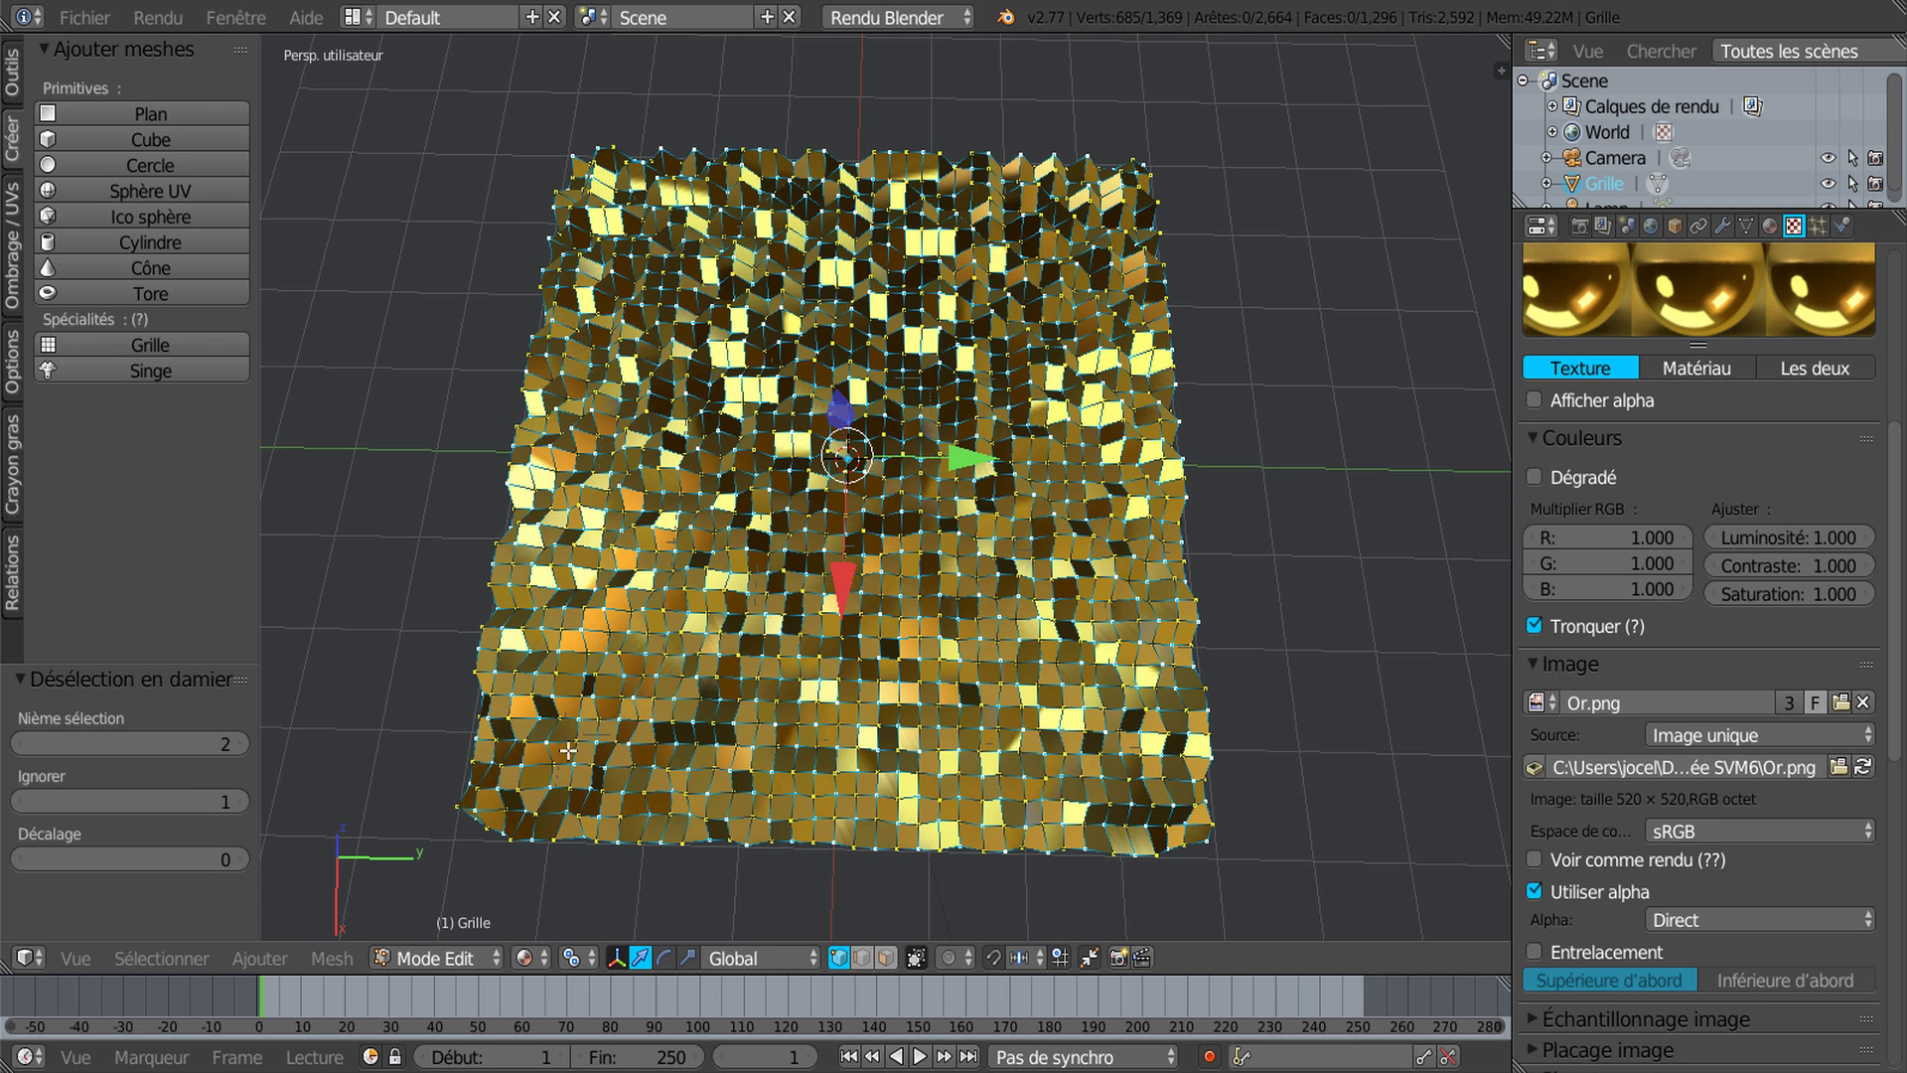
Step: Move the checker-selected vertices along the Z axis by about -0.133
middle_drag(807, 698, 806, 631)
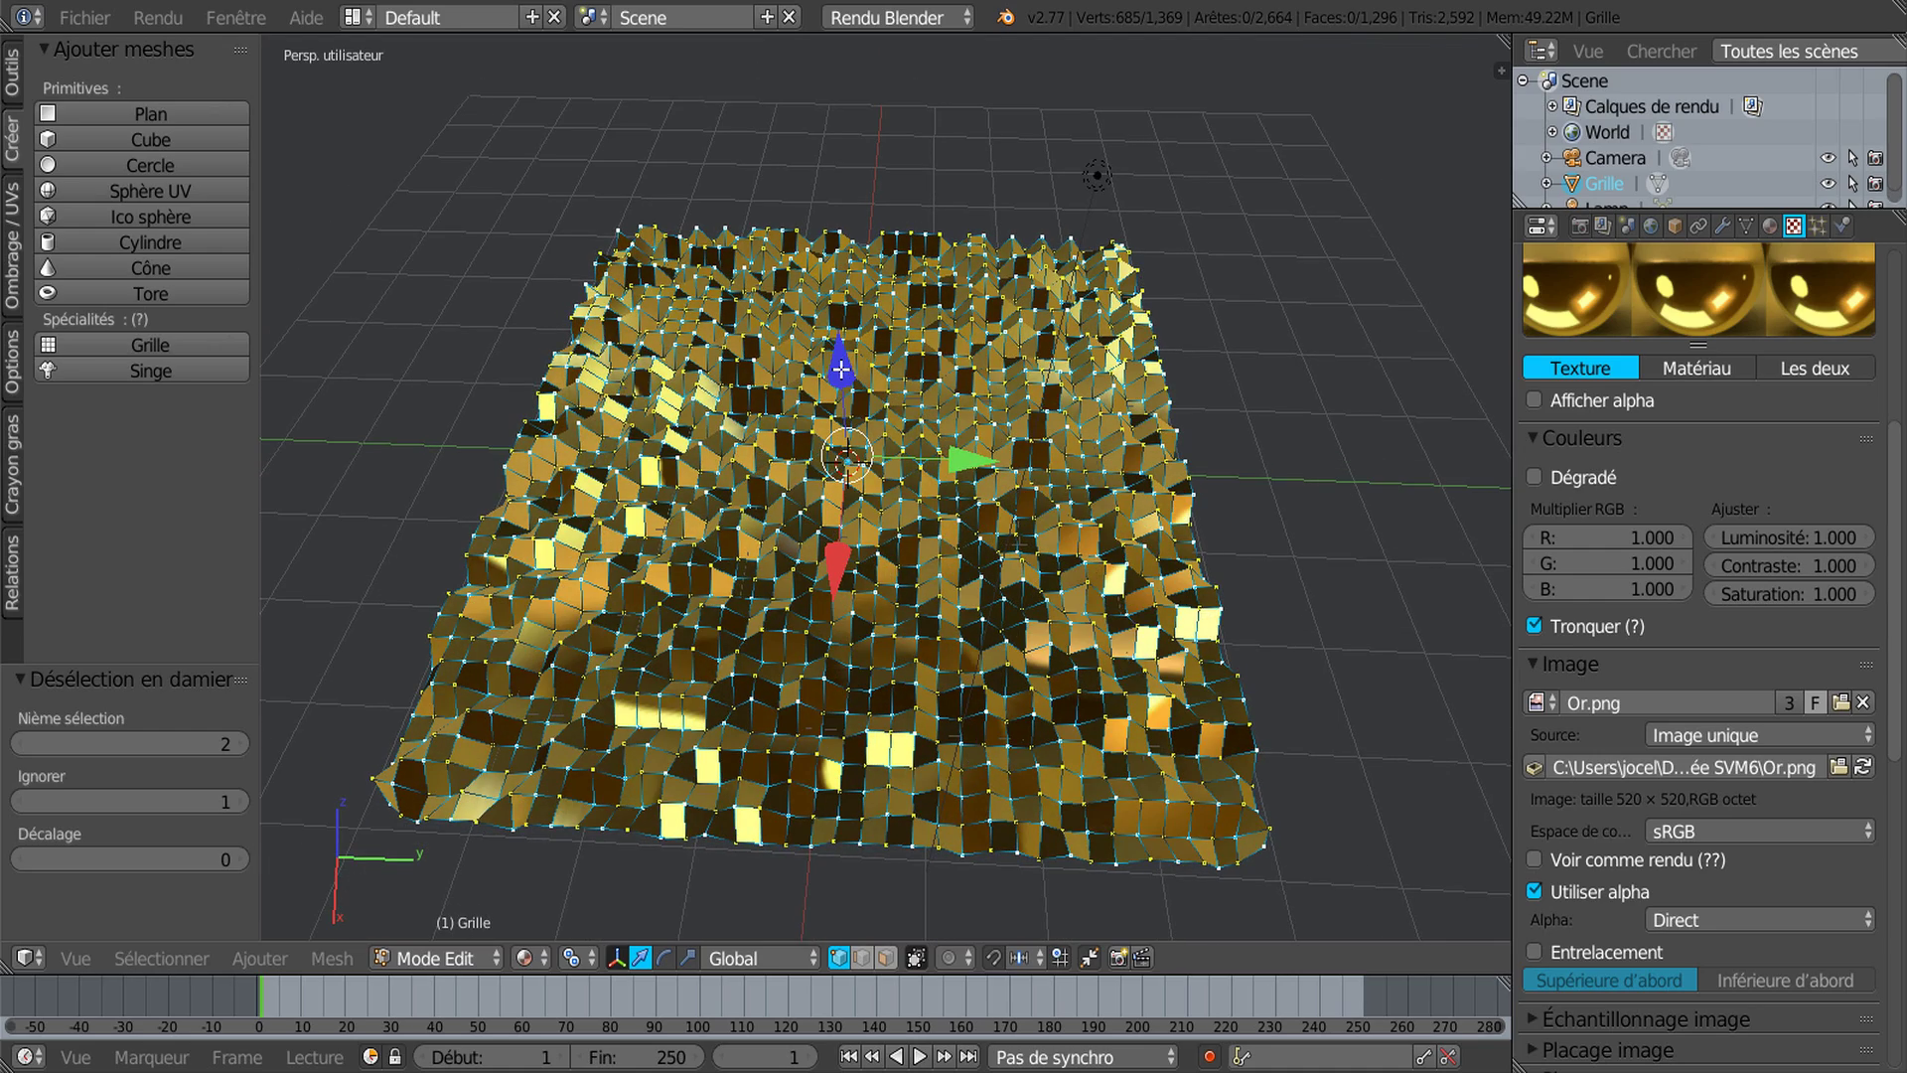
drag(841, 368, 854, 376)
middle_drag(912, 511, 961, 586)
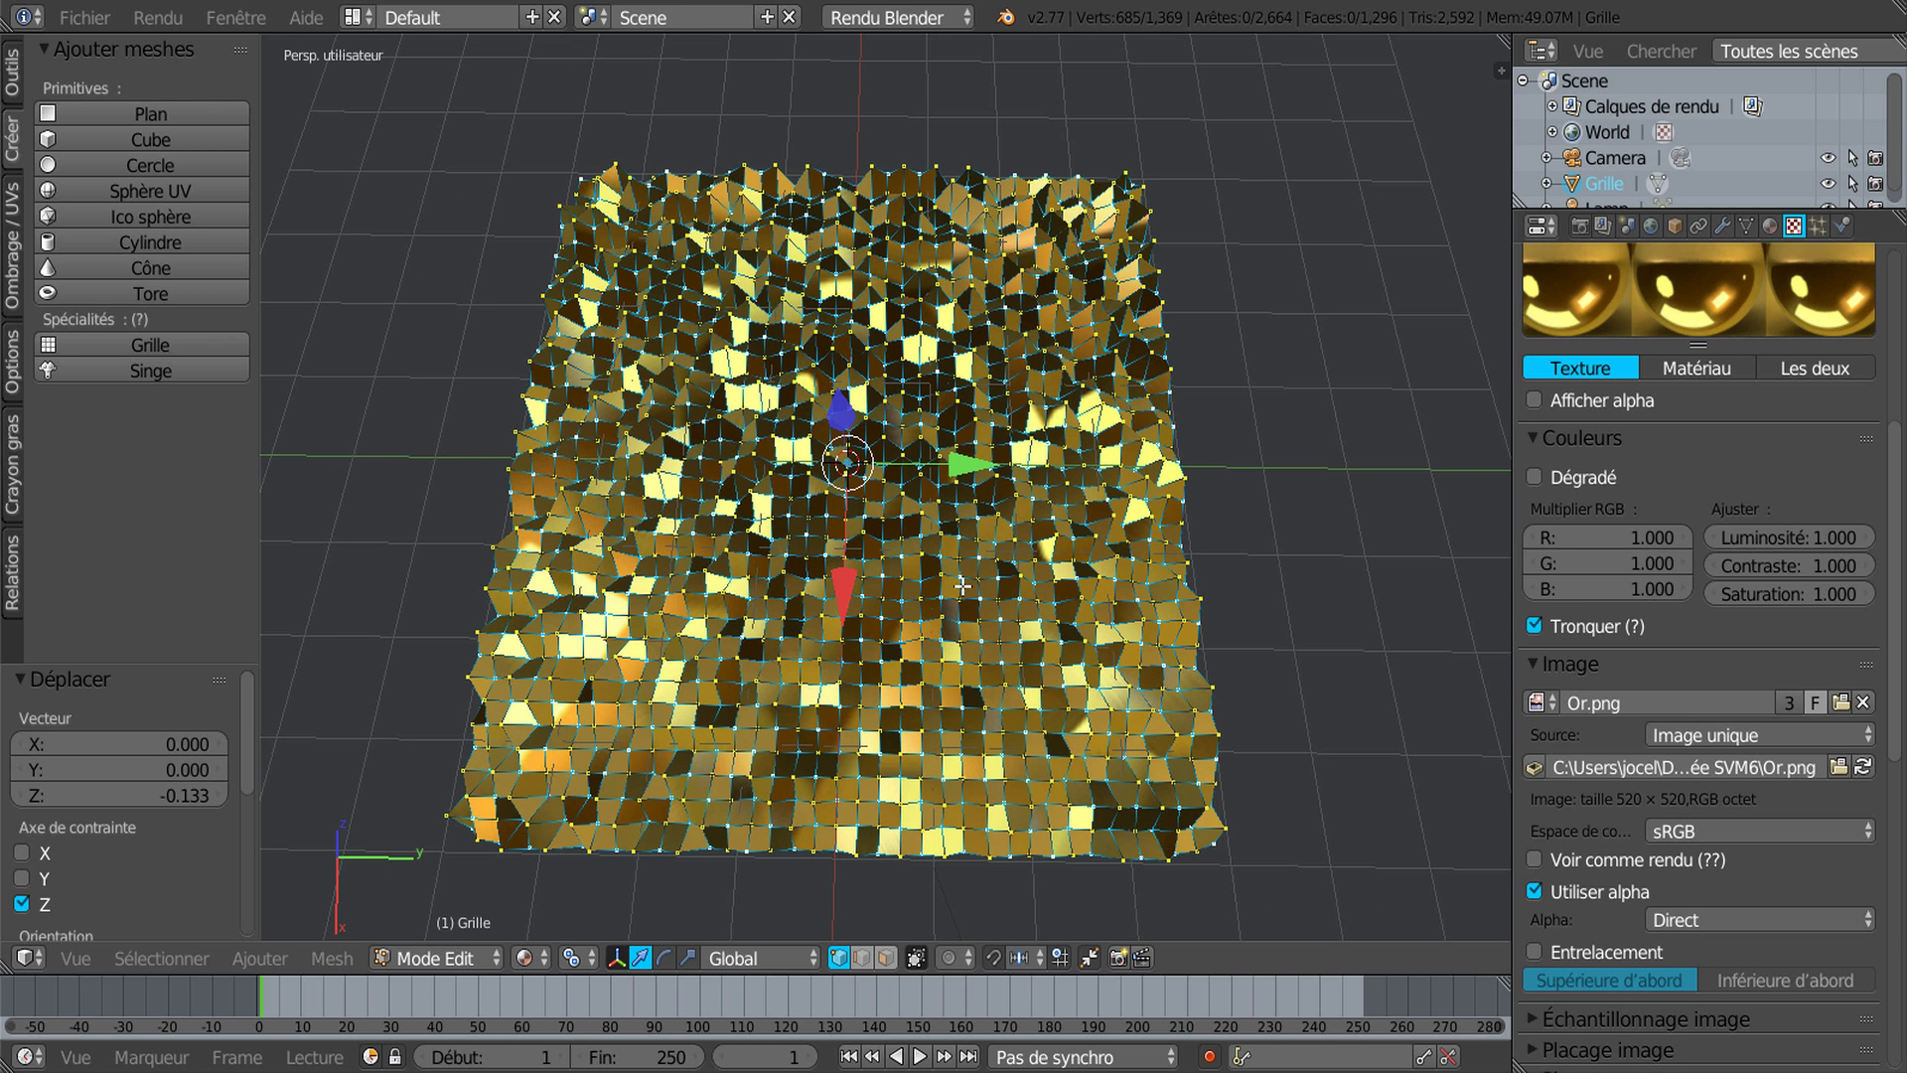
Step: Switch to face selection, select all faces and apply Checker Deselect (Désélection en damier) to keep alternating faces
click(882, 956)
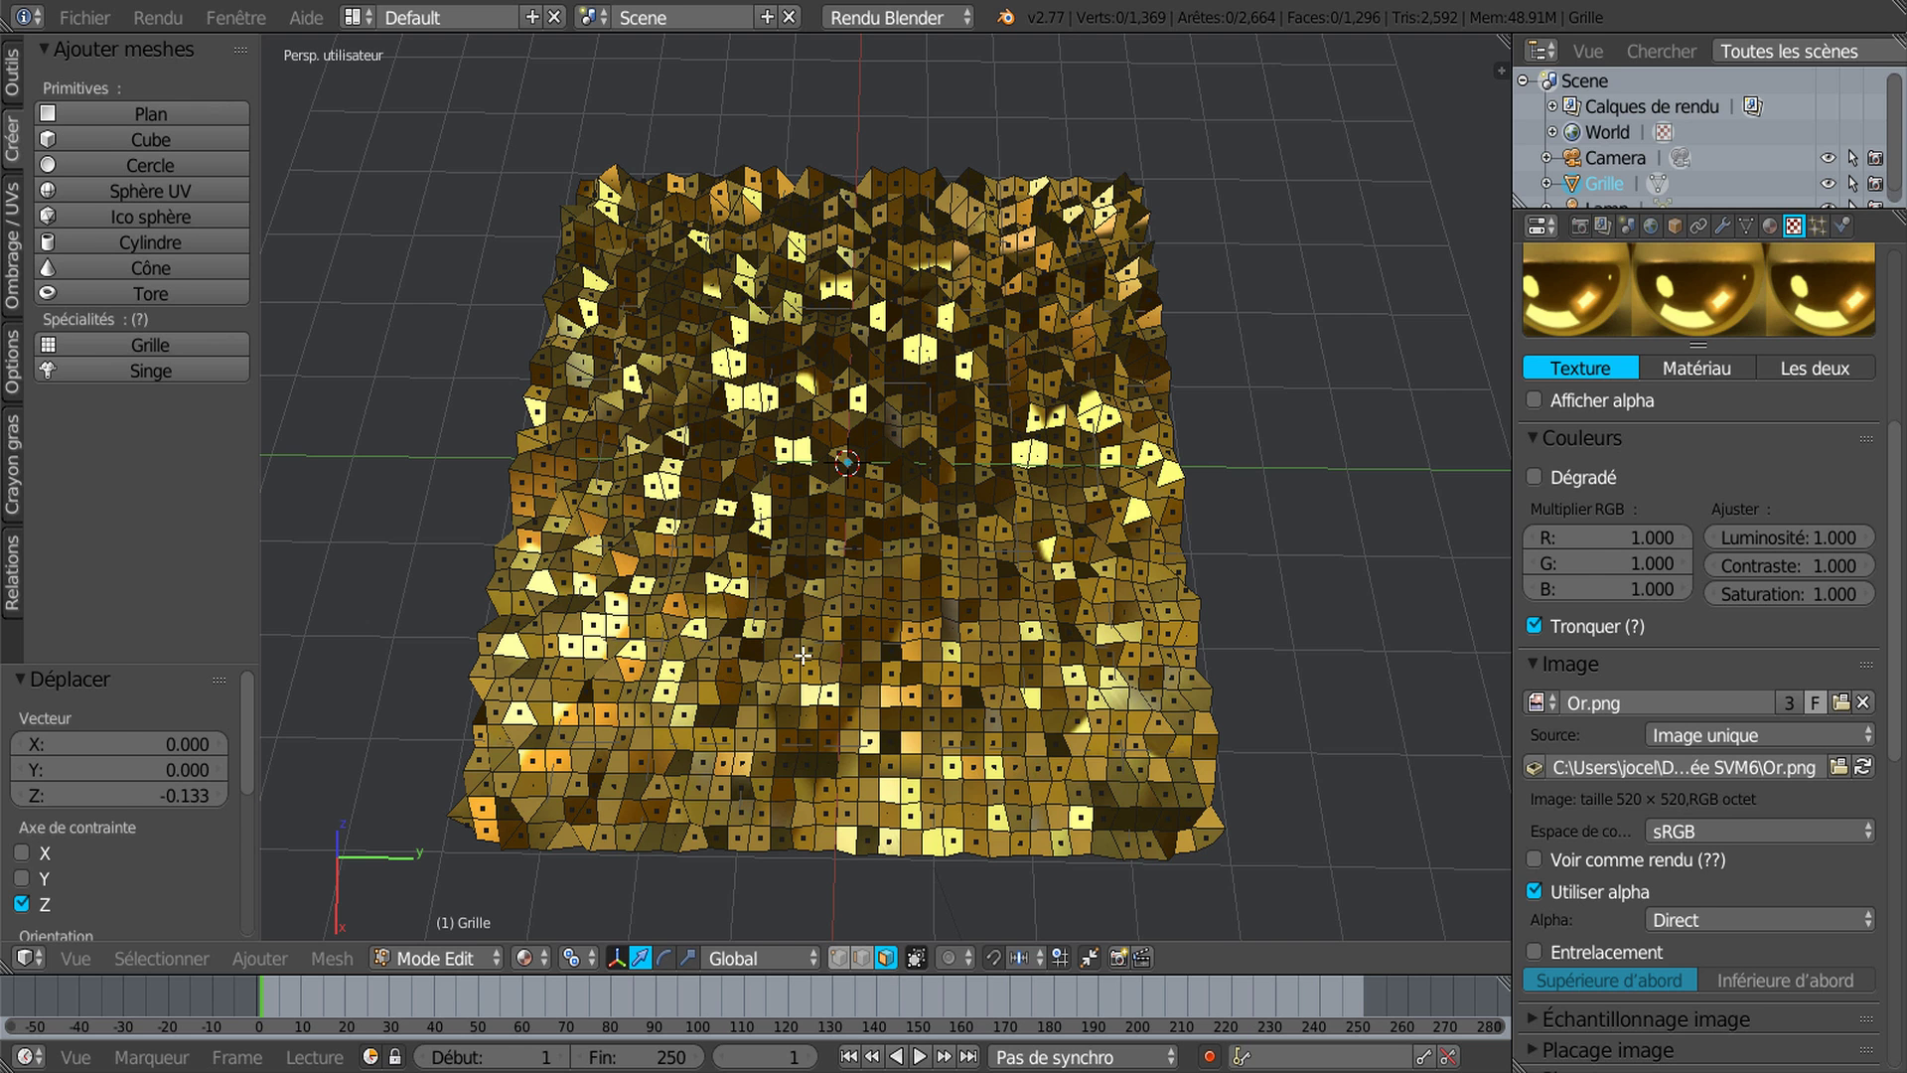
key(Tab)
key(Tab)
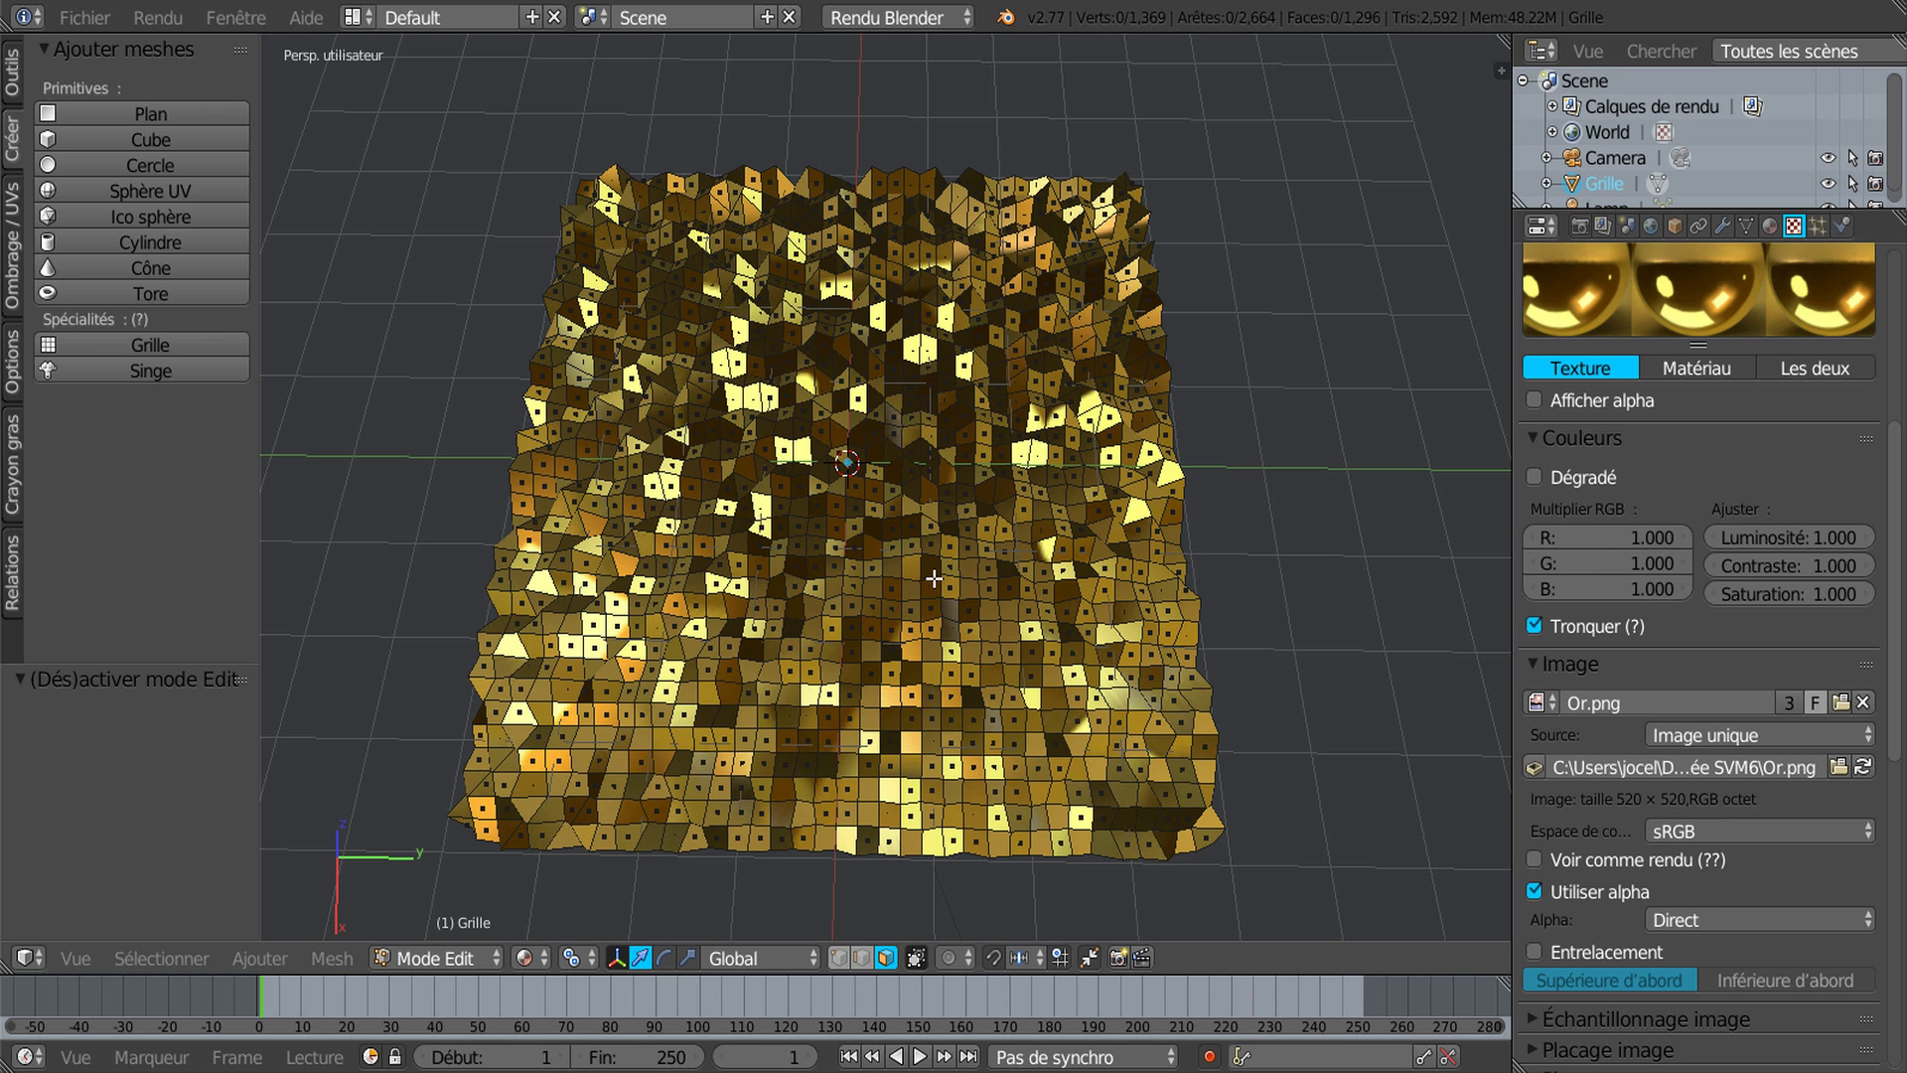
key(a)
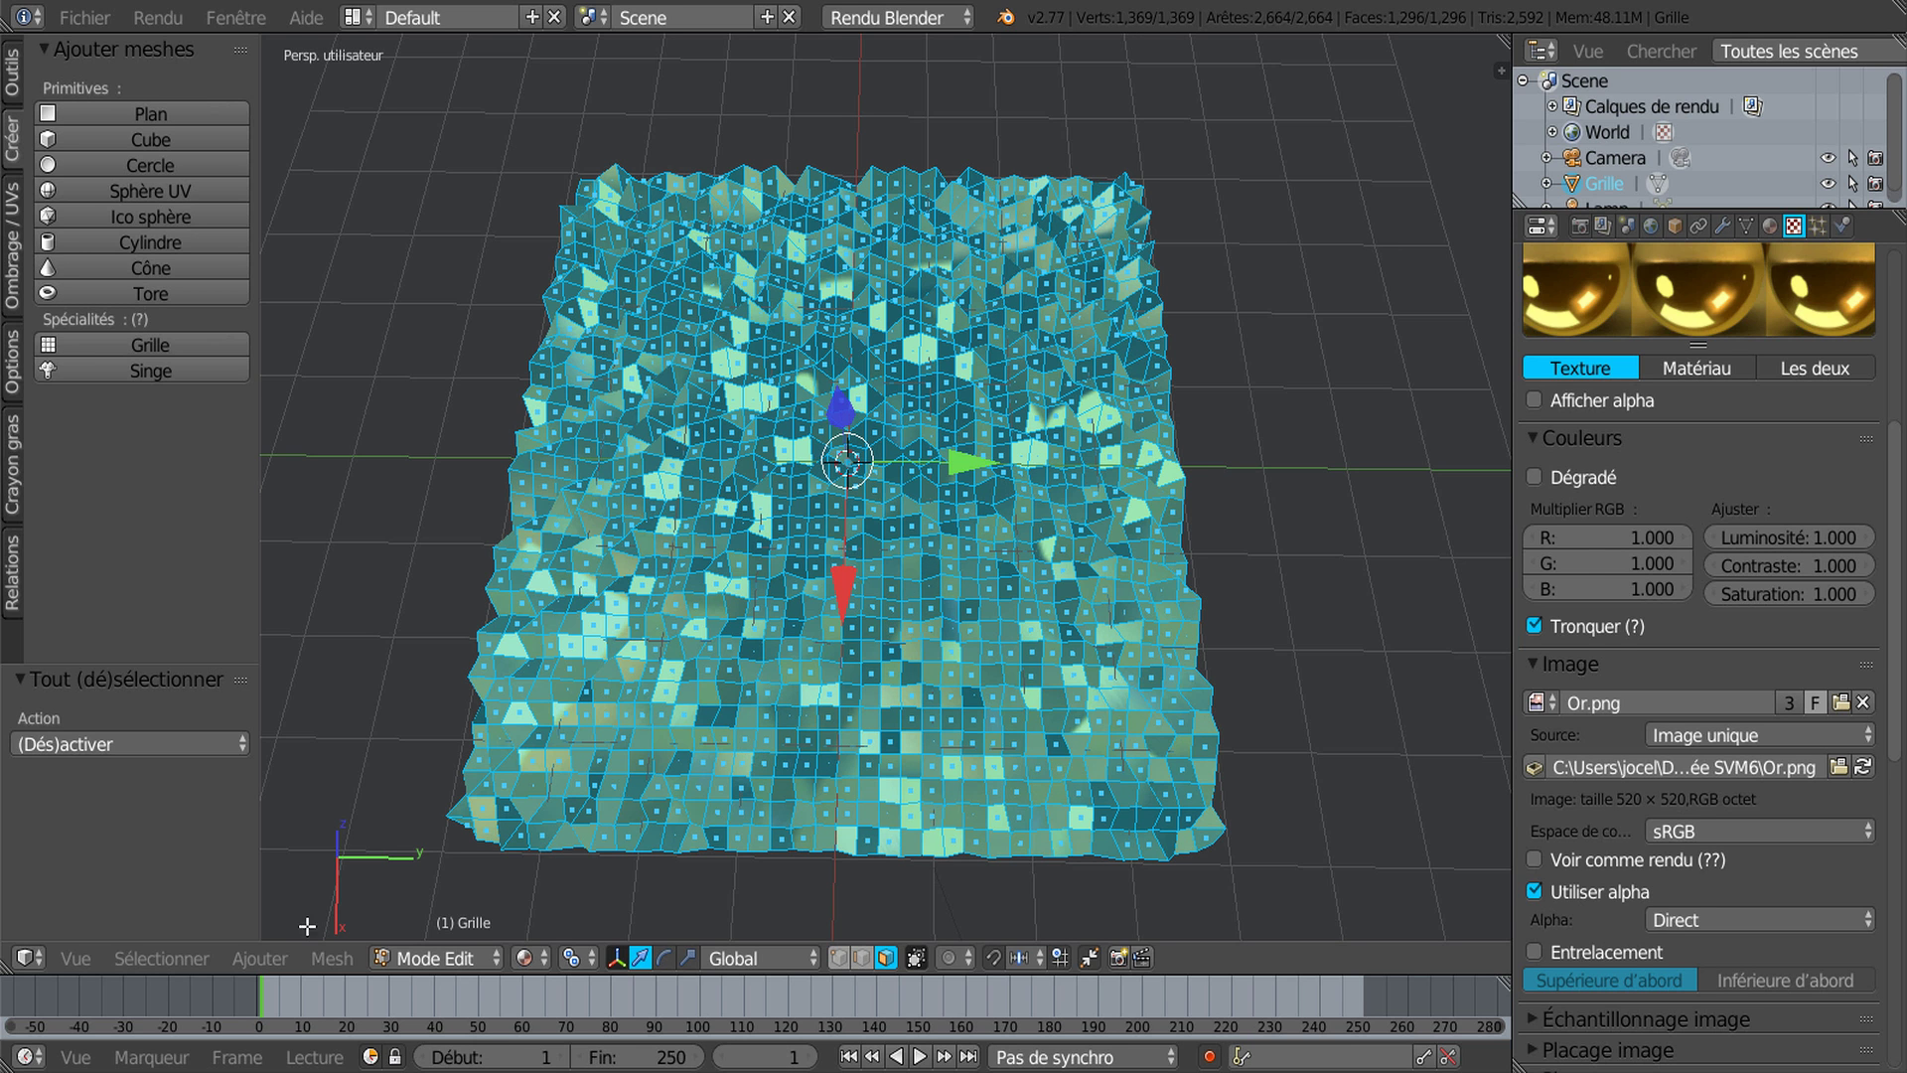
click(171, 949)
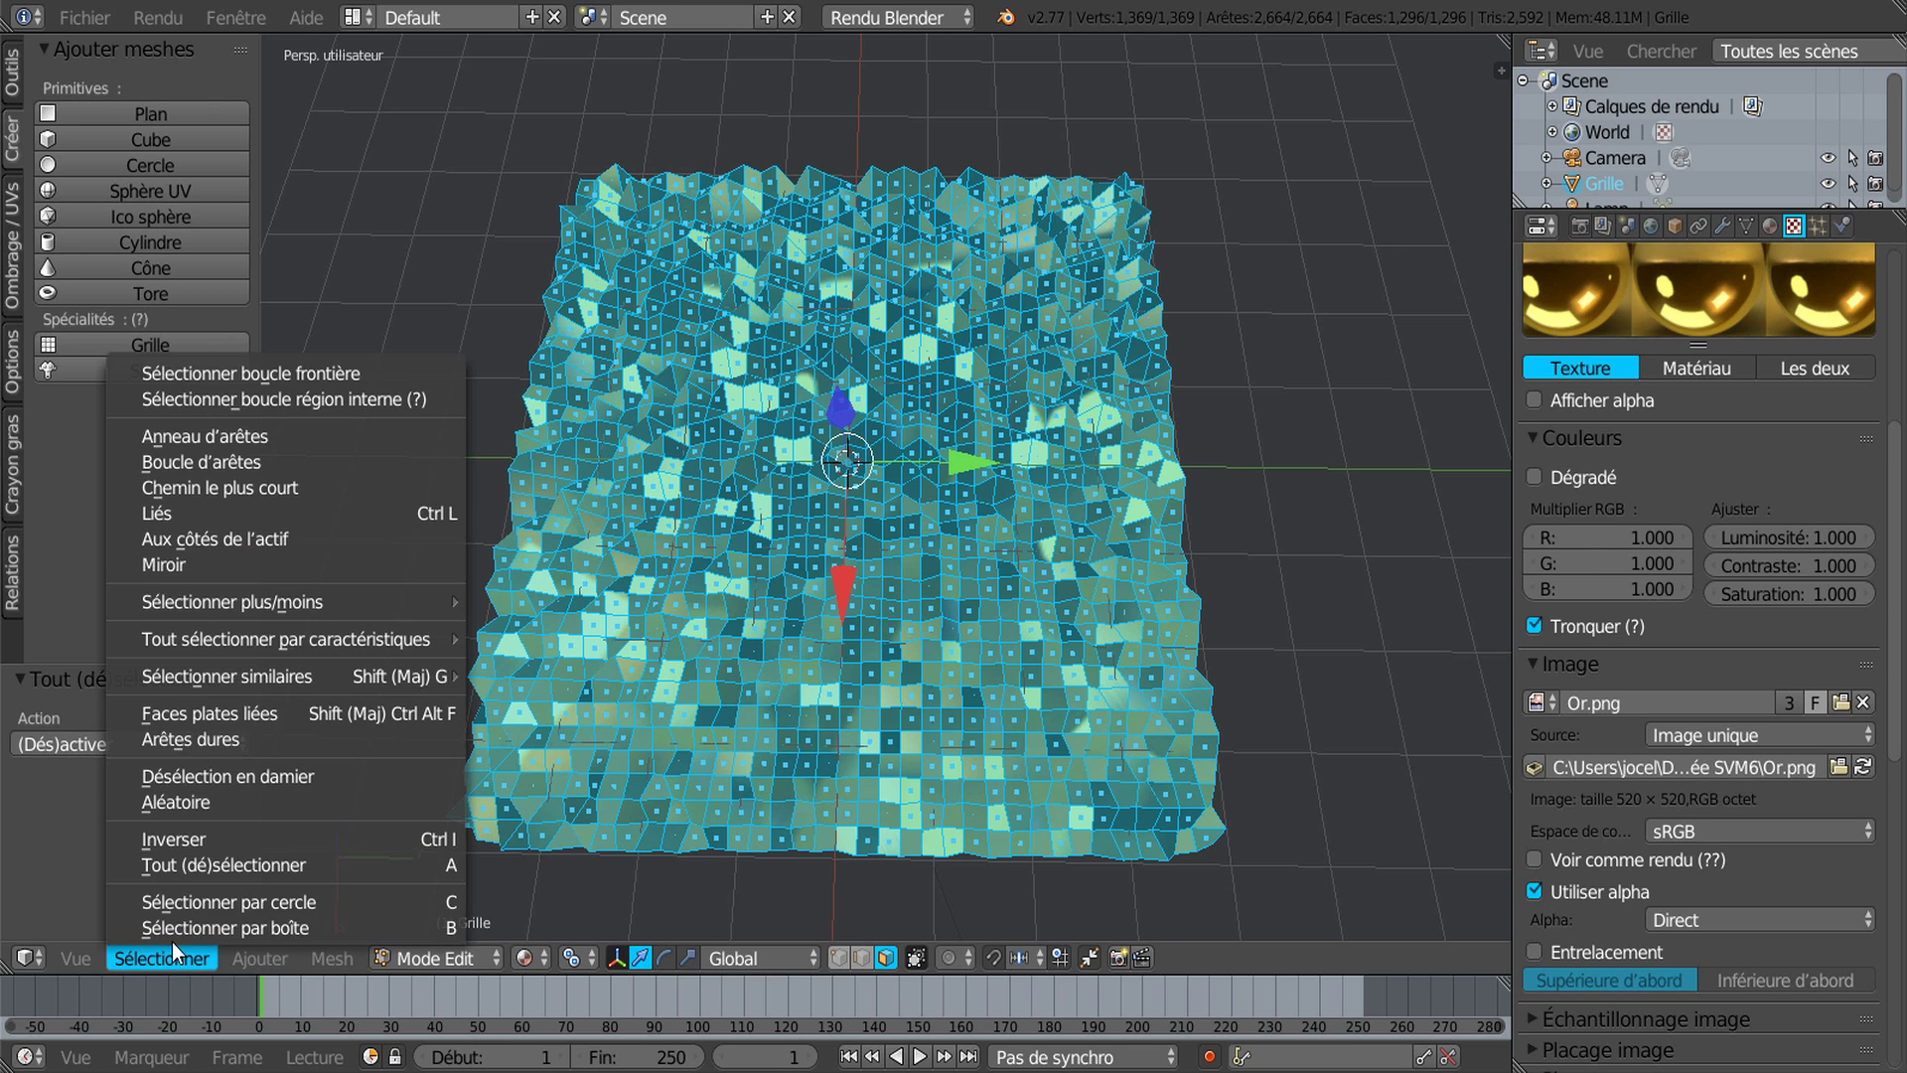
click(219, 778)
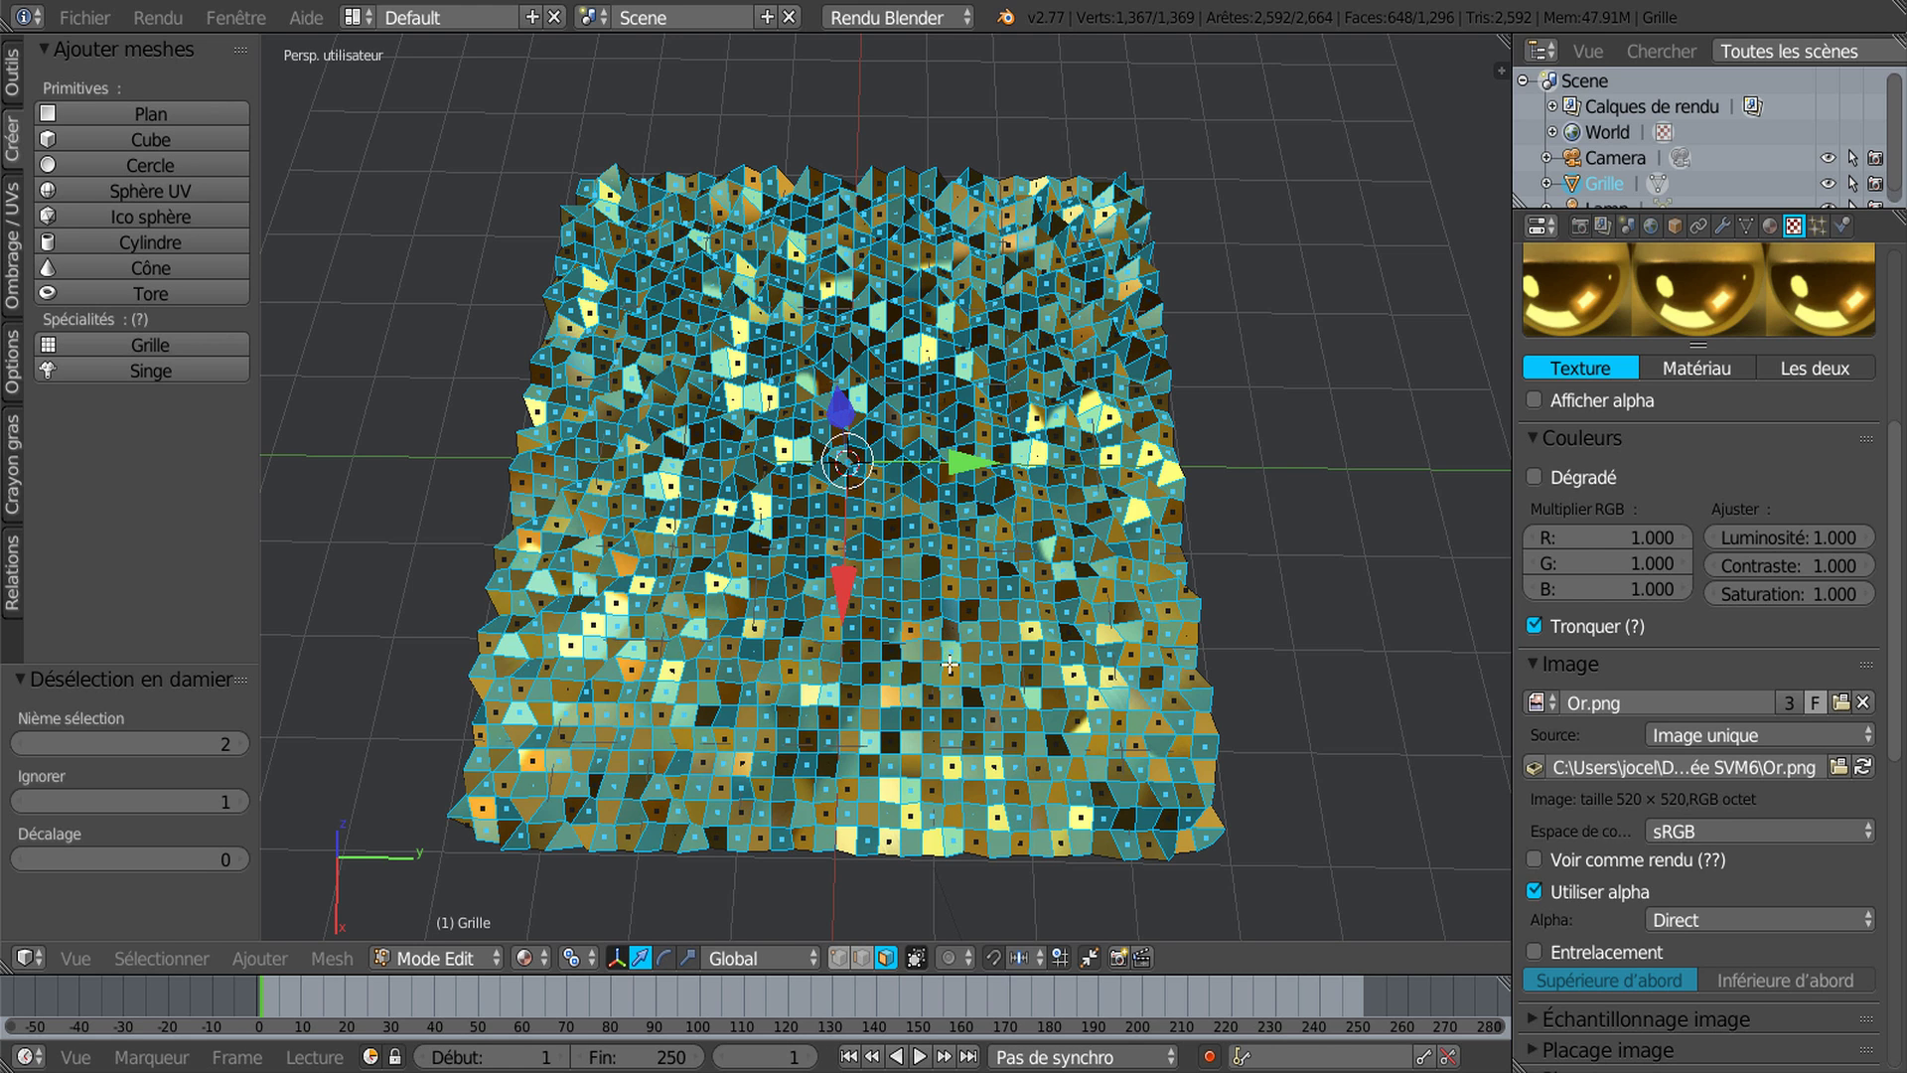
Step: Set the pivot point to Individual Origins (Origines individuelles) and inset the selected faces individually with a thickness of about 0.0134
click(574, 958)
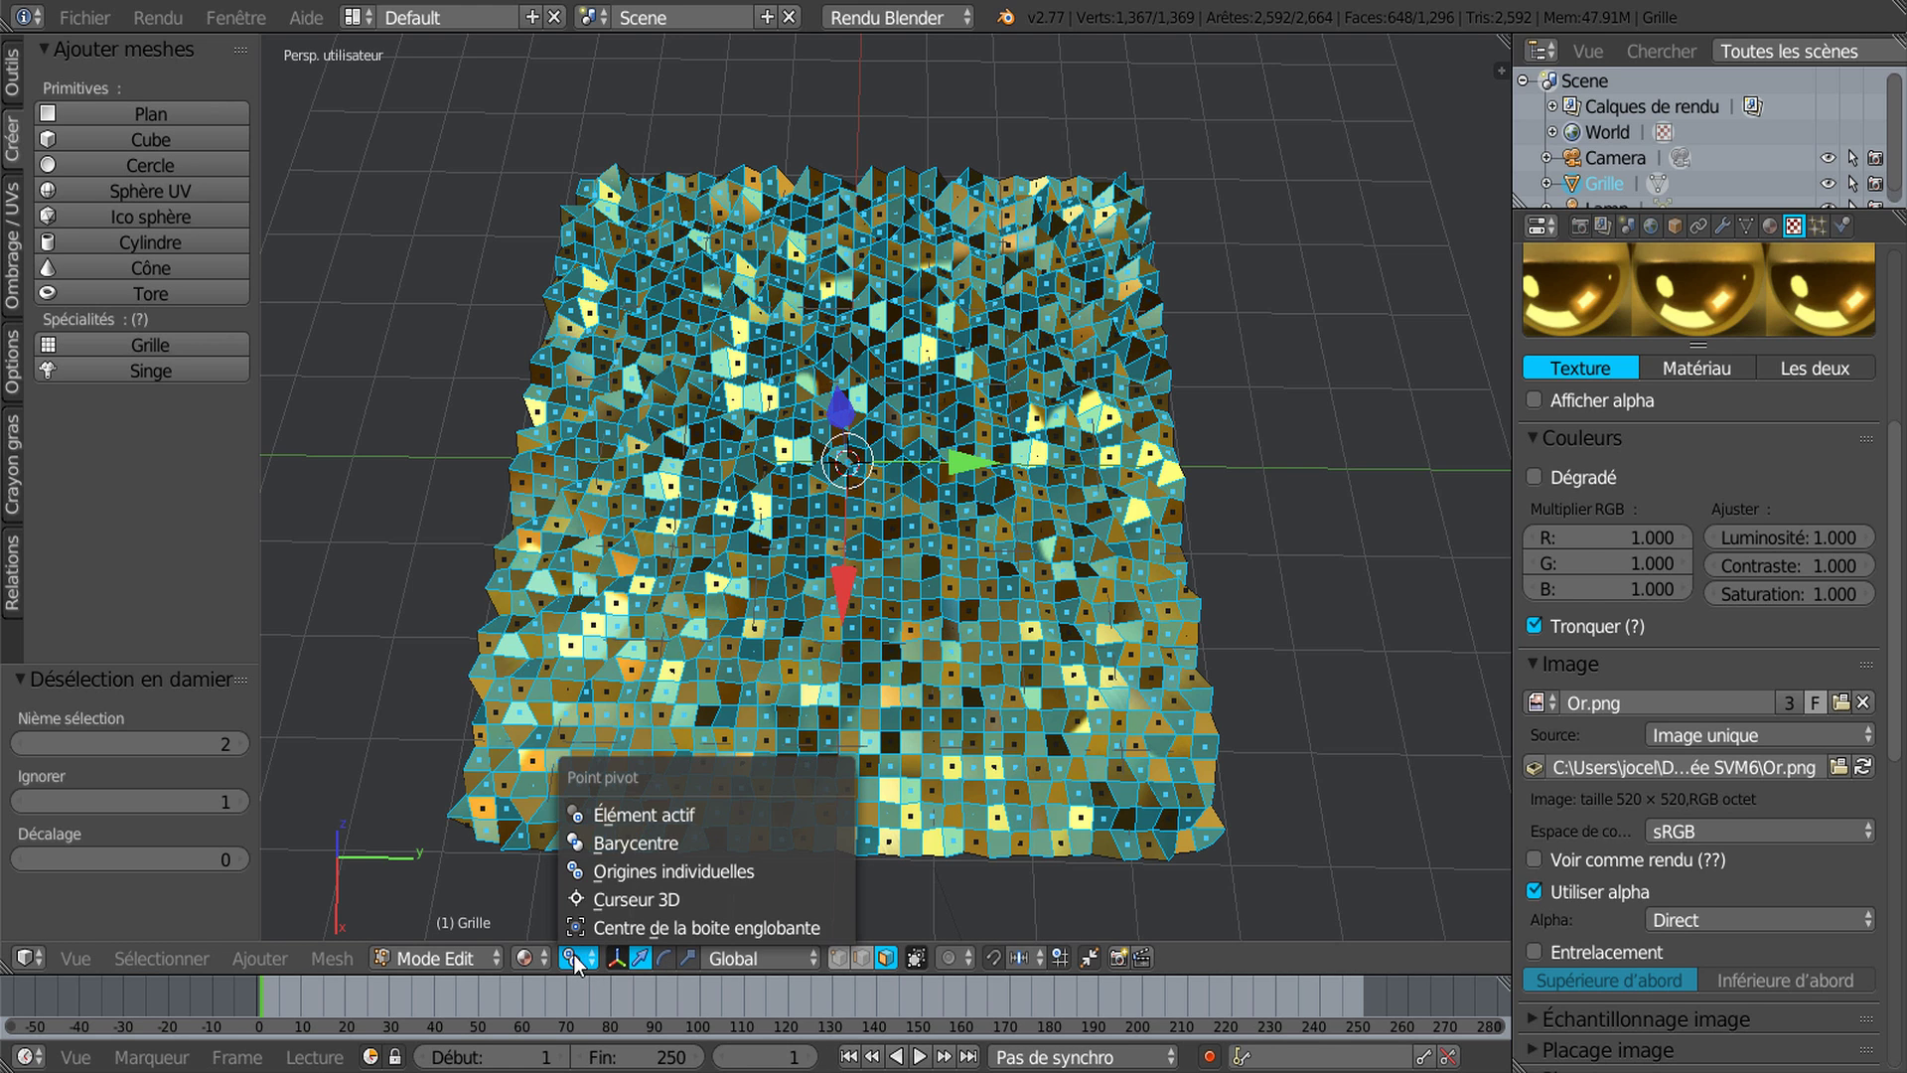
click(623, 872)
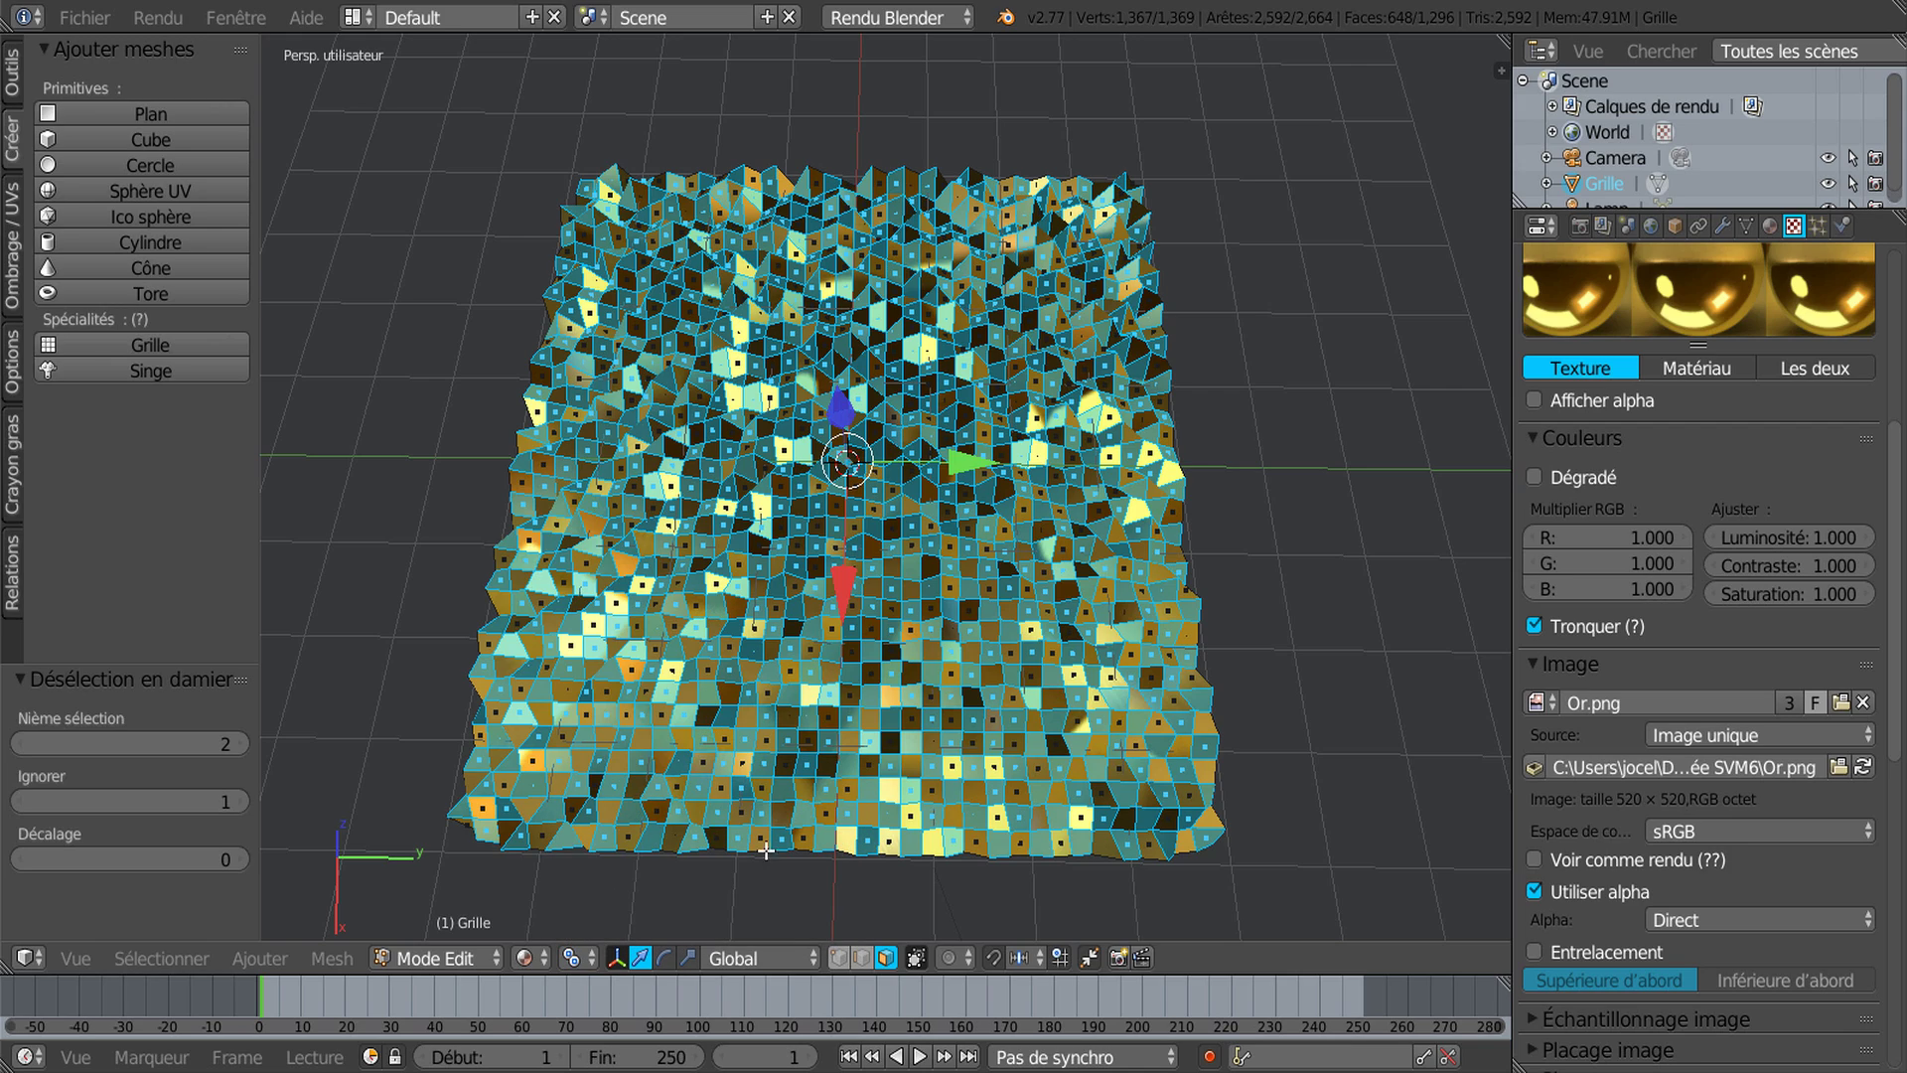
middle_drag(1124, 736, 1063, 656)
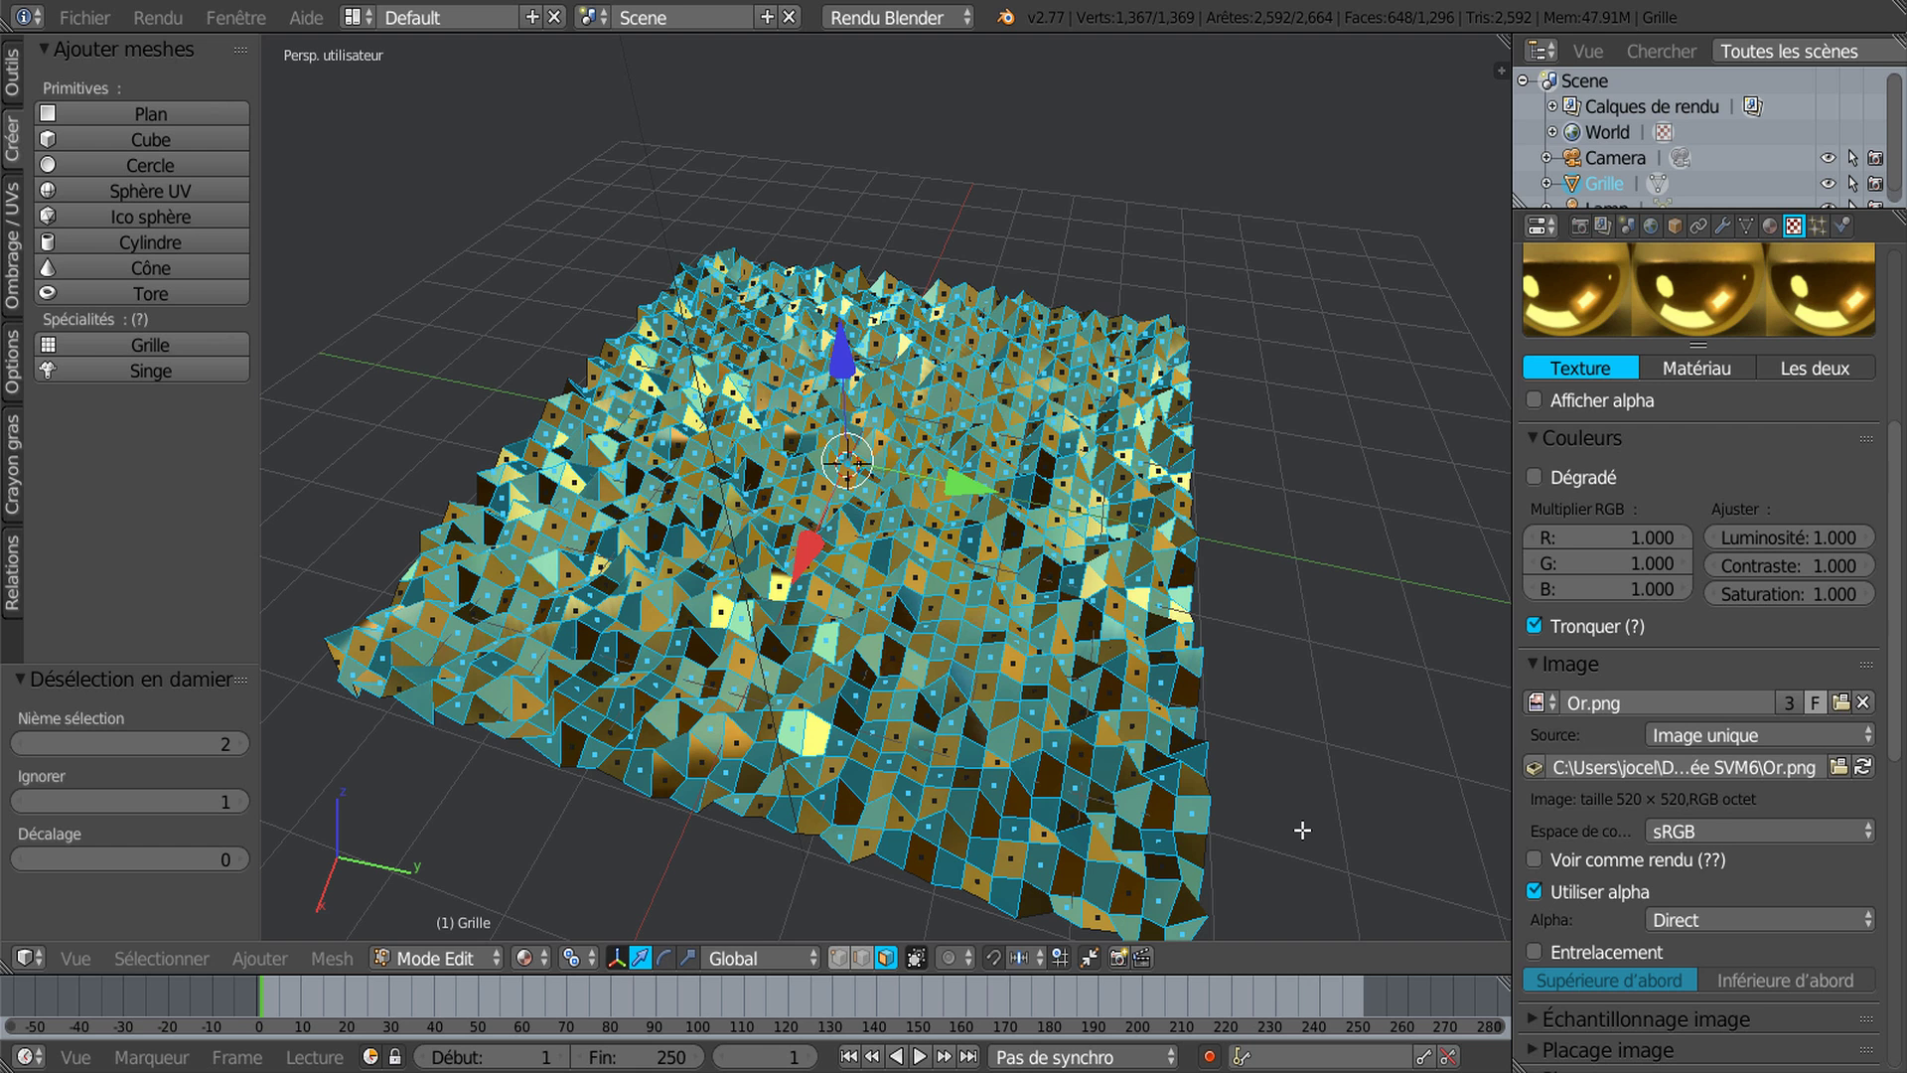
key(i)
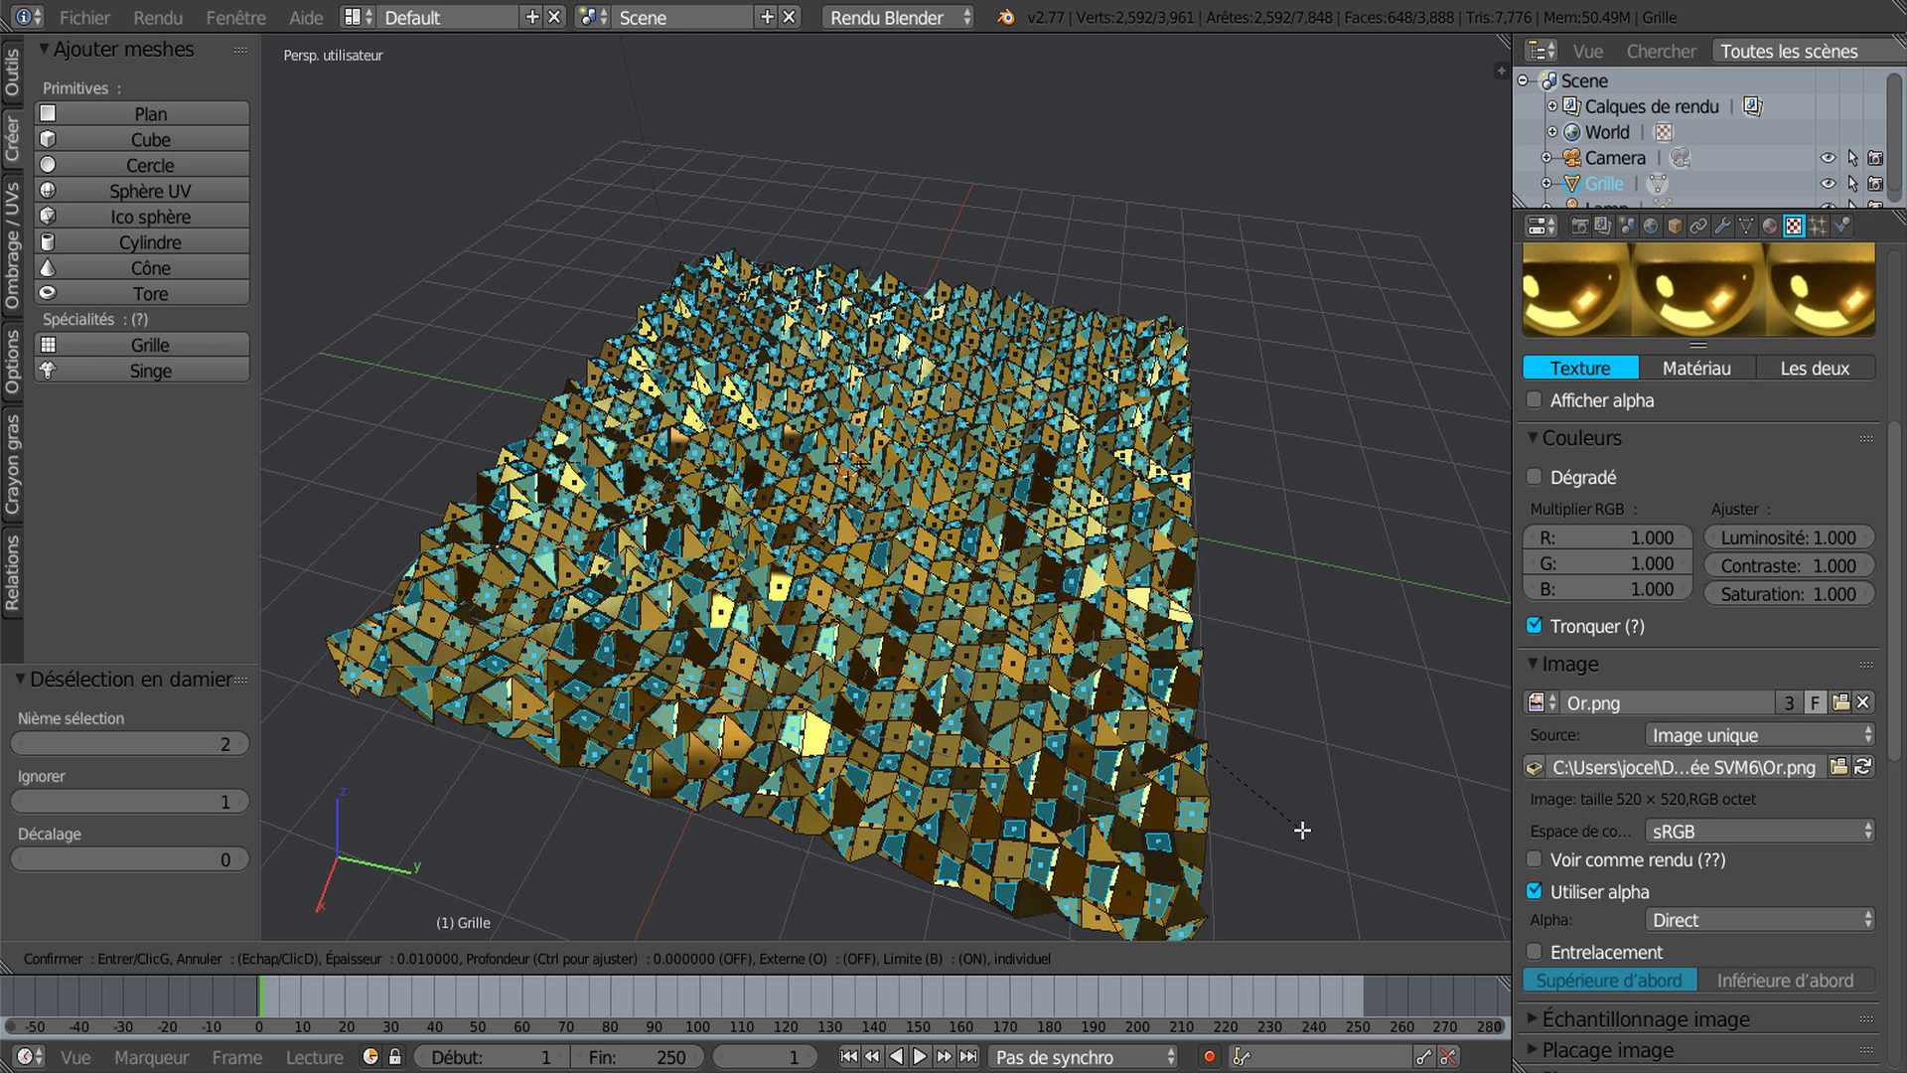
click(1302, 825)
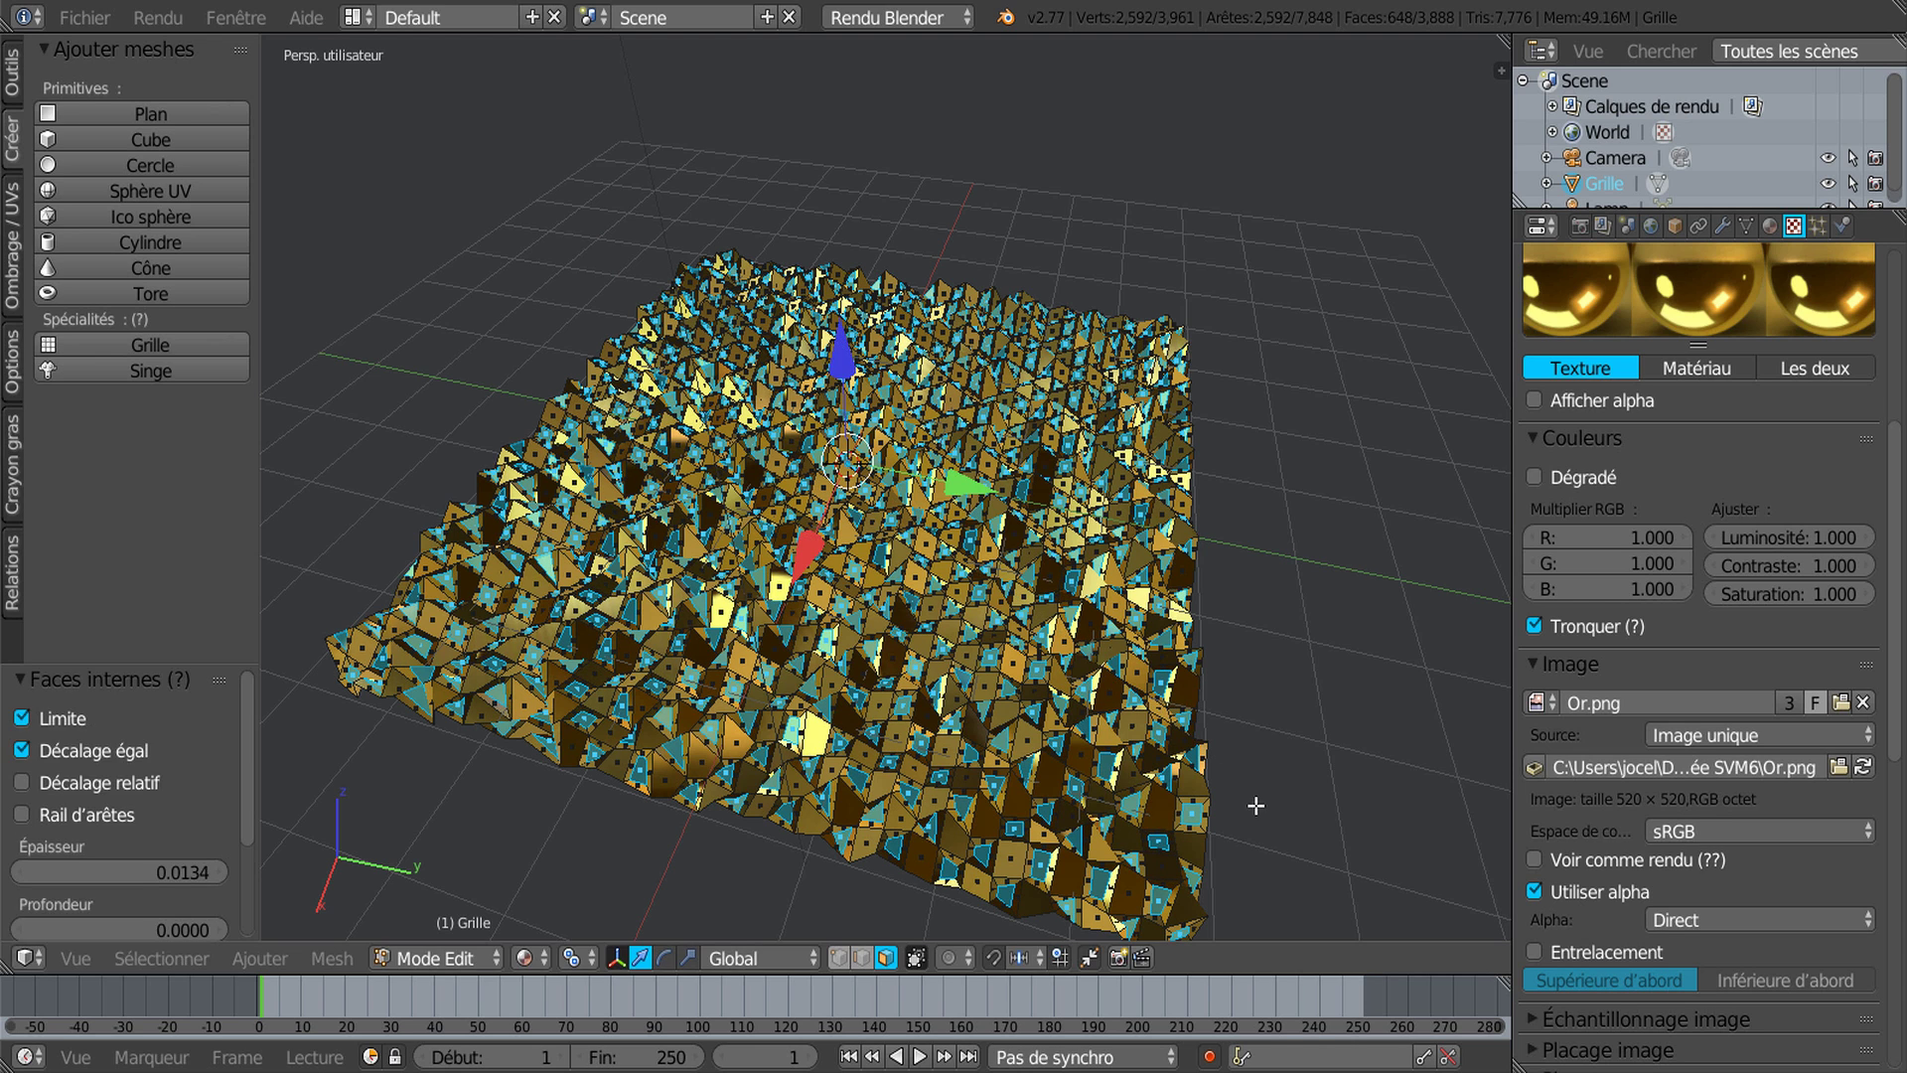
middle_drag(1112, 725, 1157, 787)
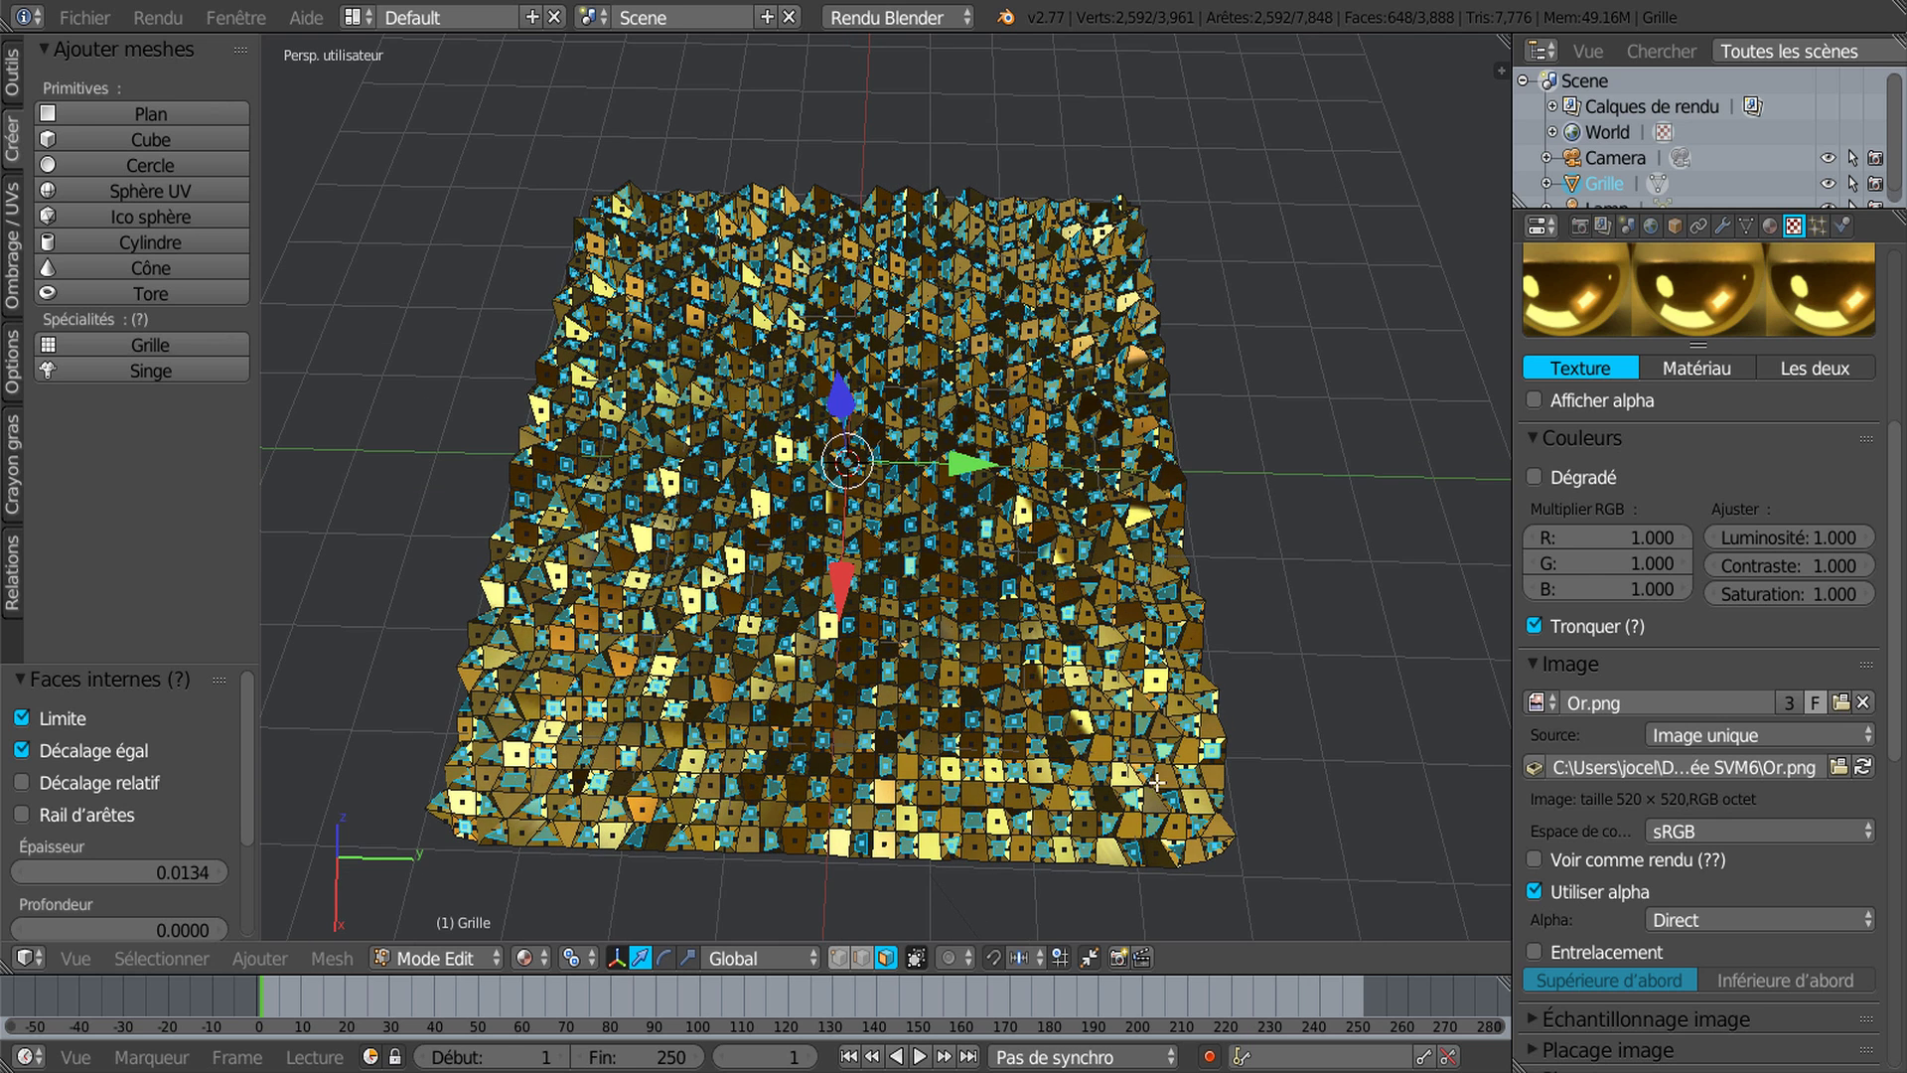
Step: Add a second material slot to the grid and create a new material in it
scroll(1895, 522, up, 8)
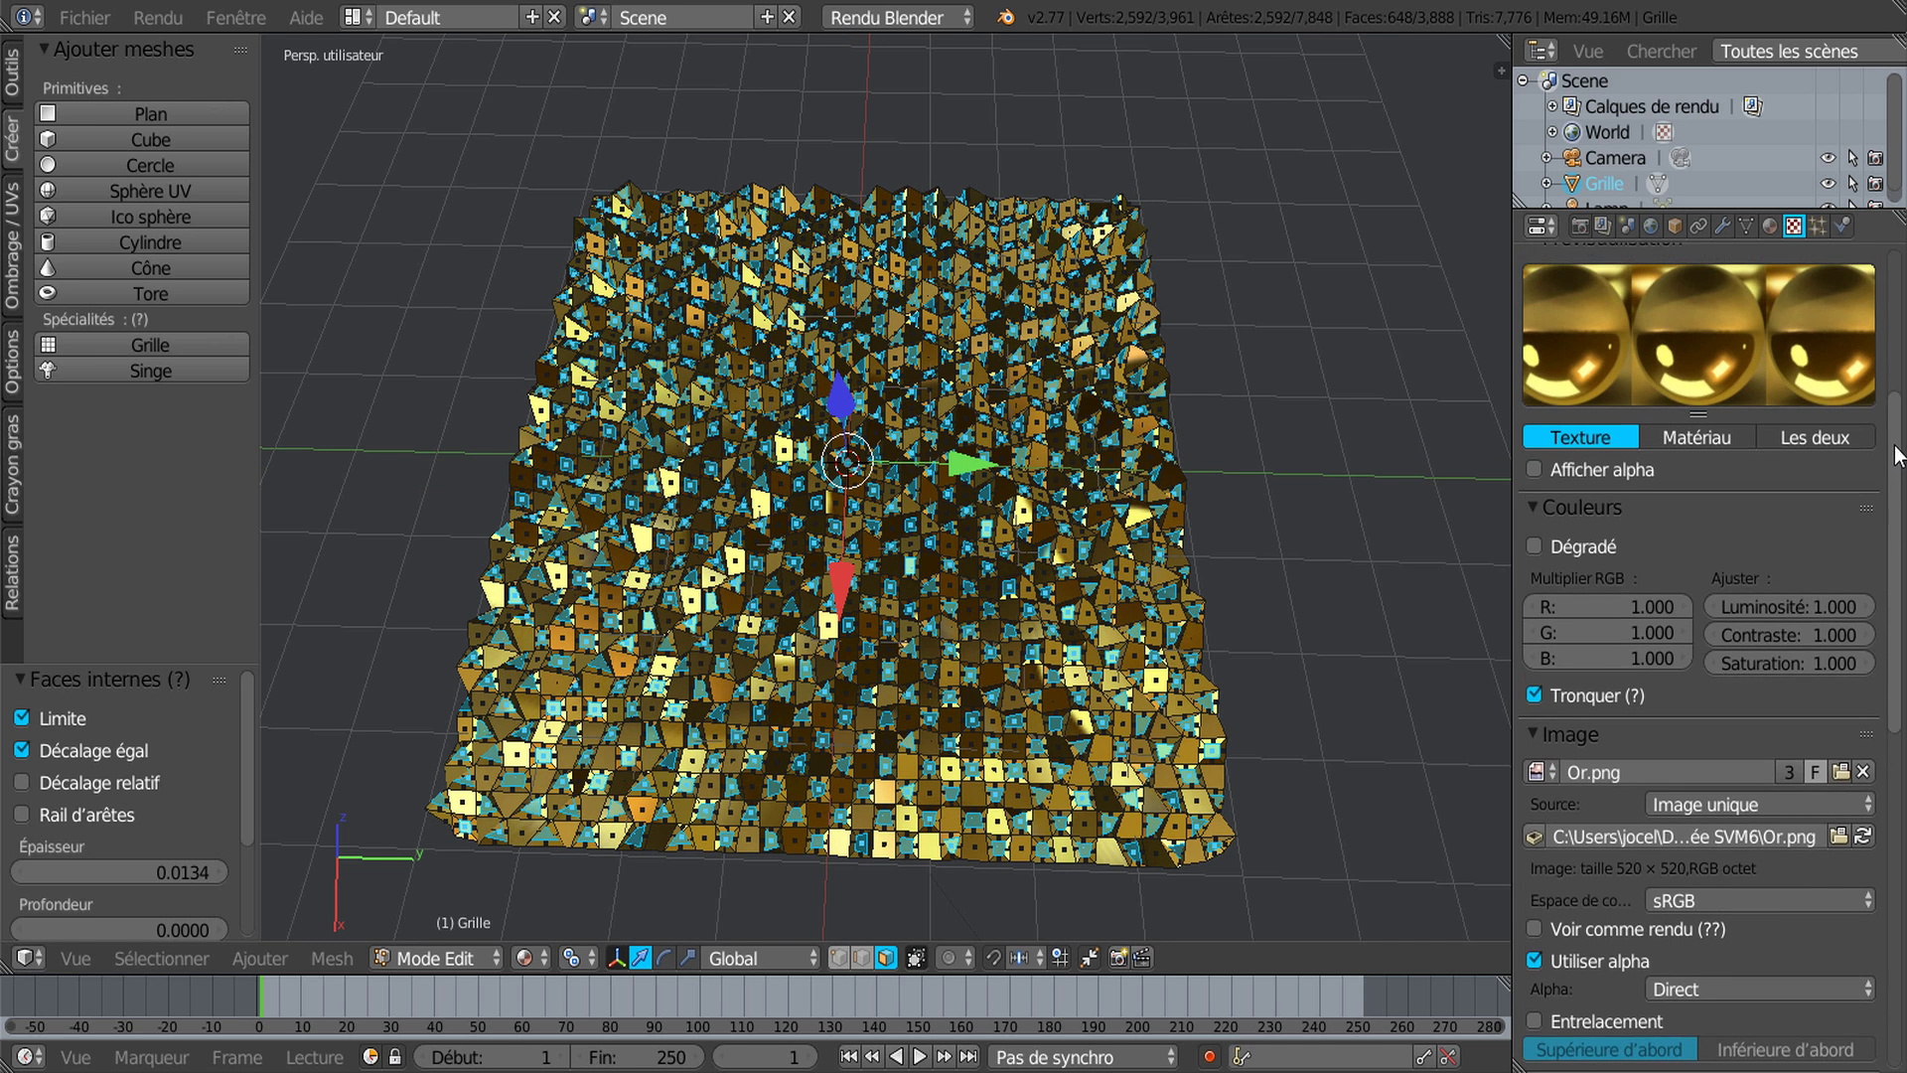
click(1770, 226)
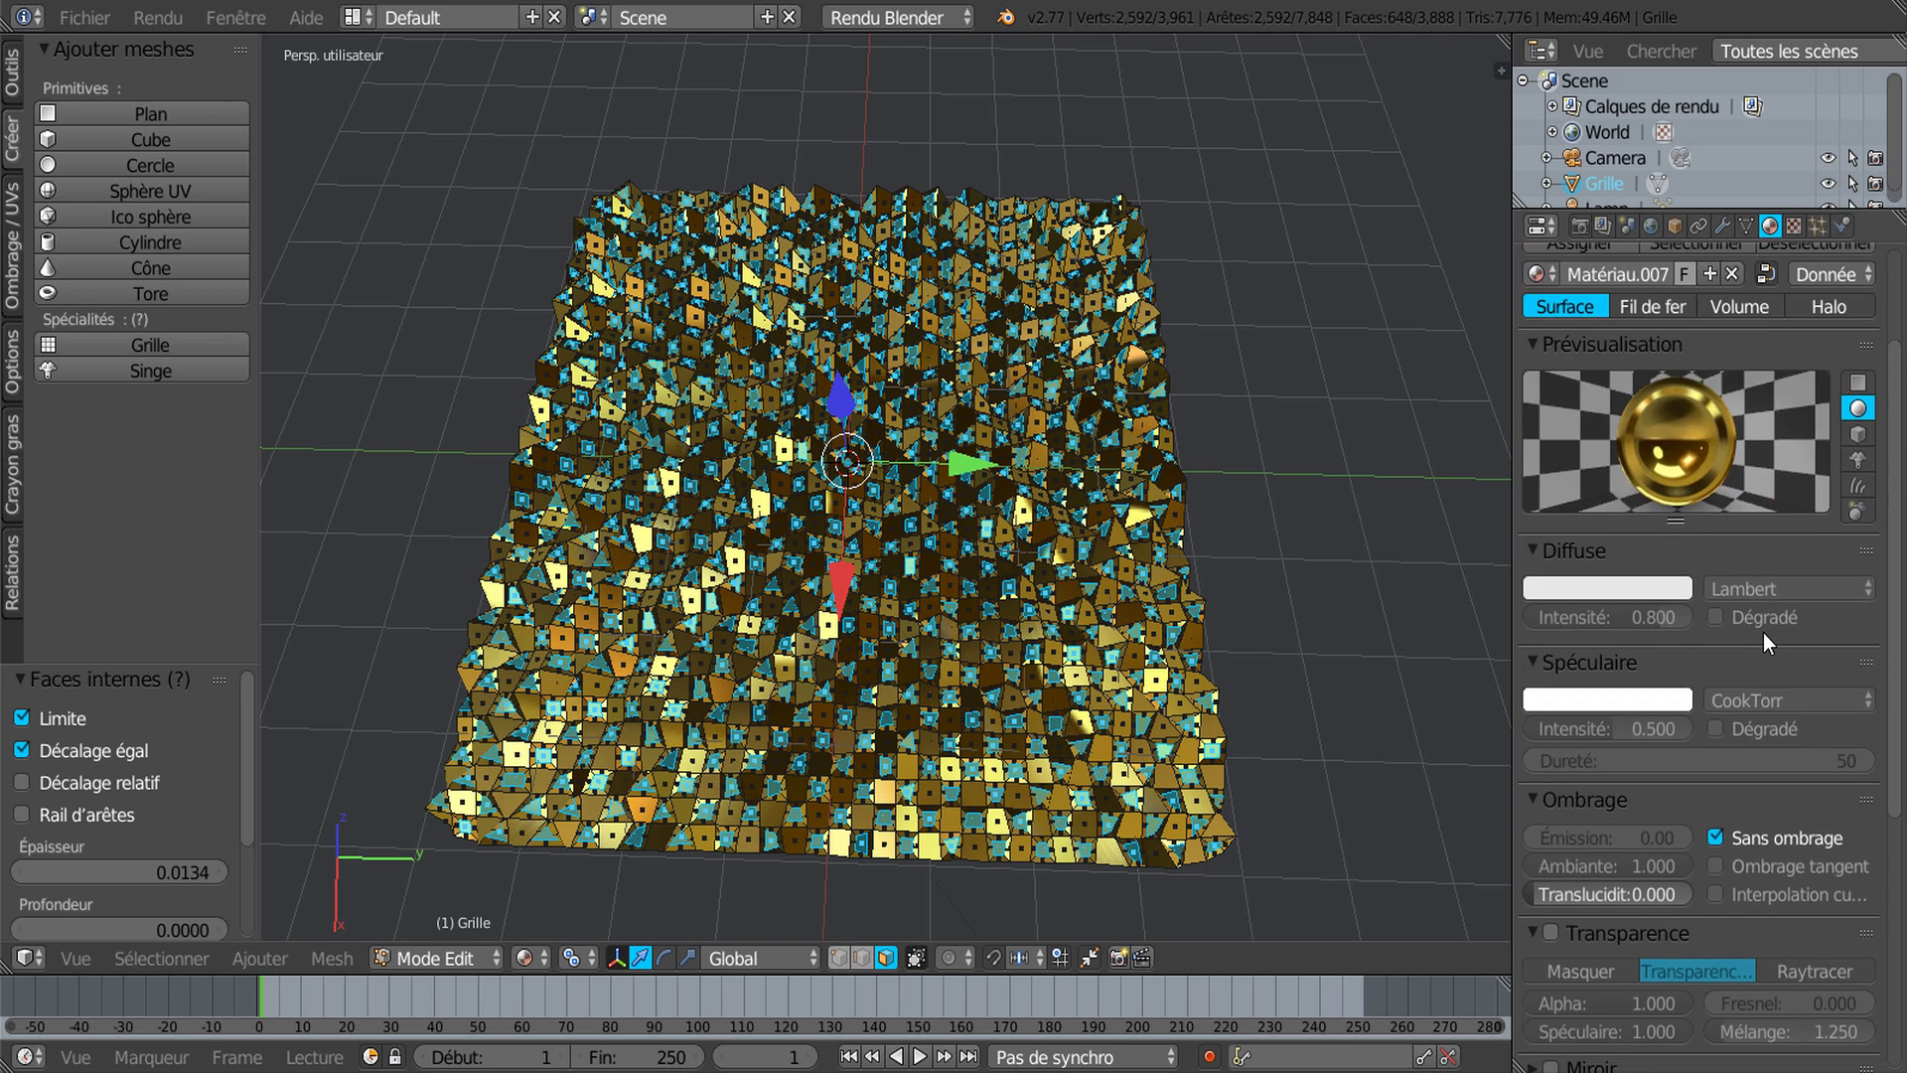
scroll(1806, 576, up, 5)
click(1884, 312)
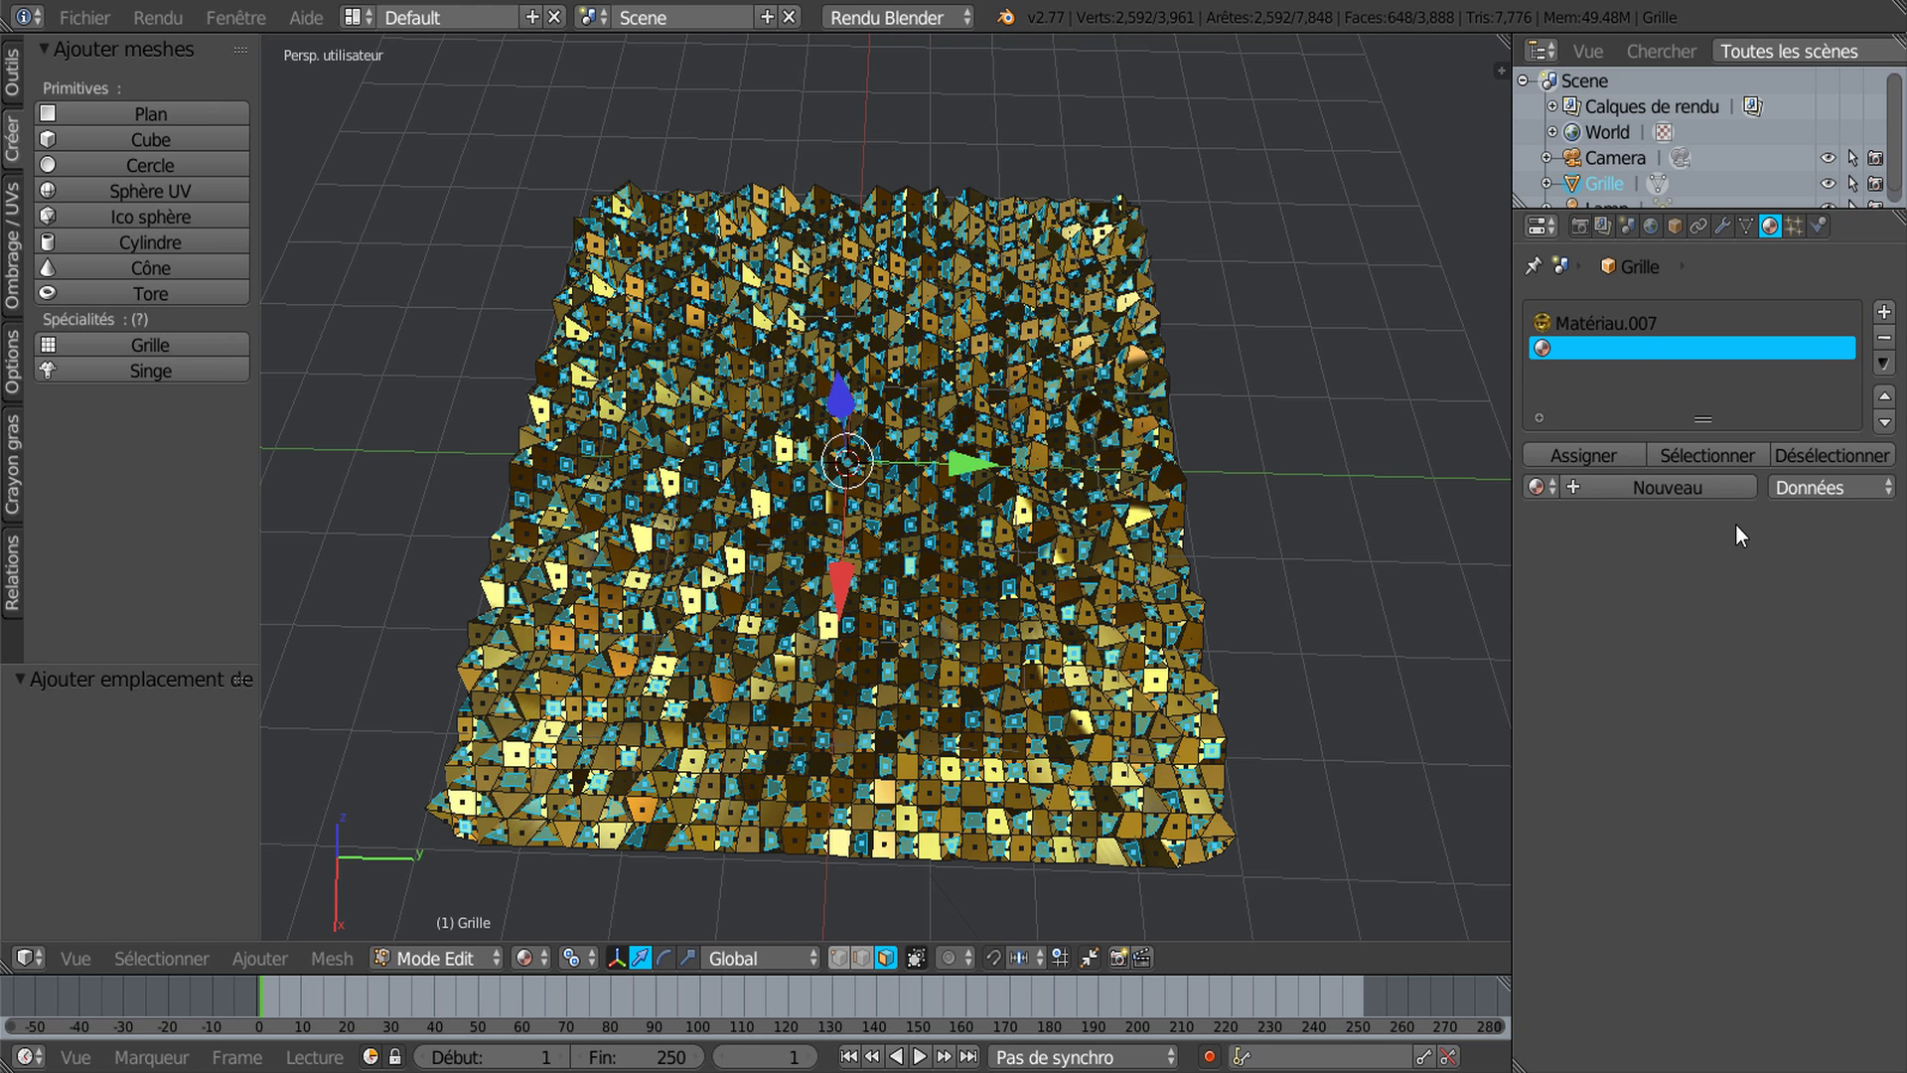
click(1680, 491)
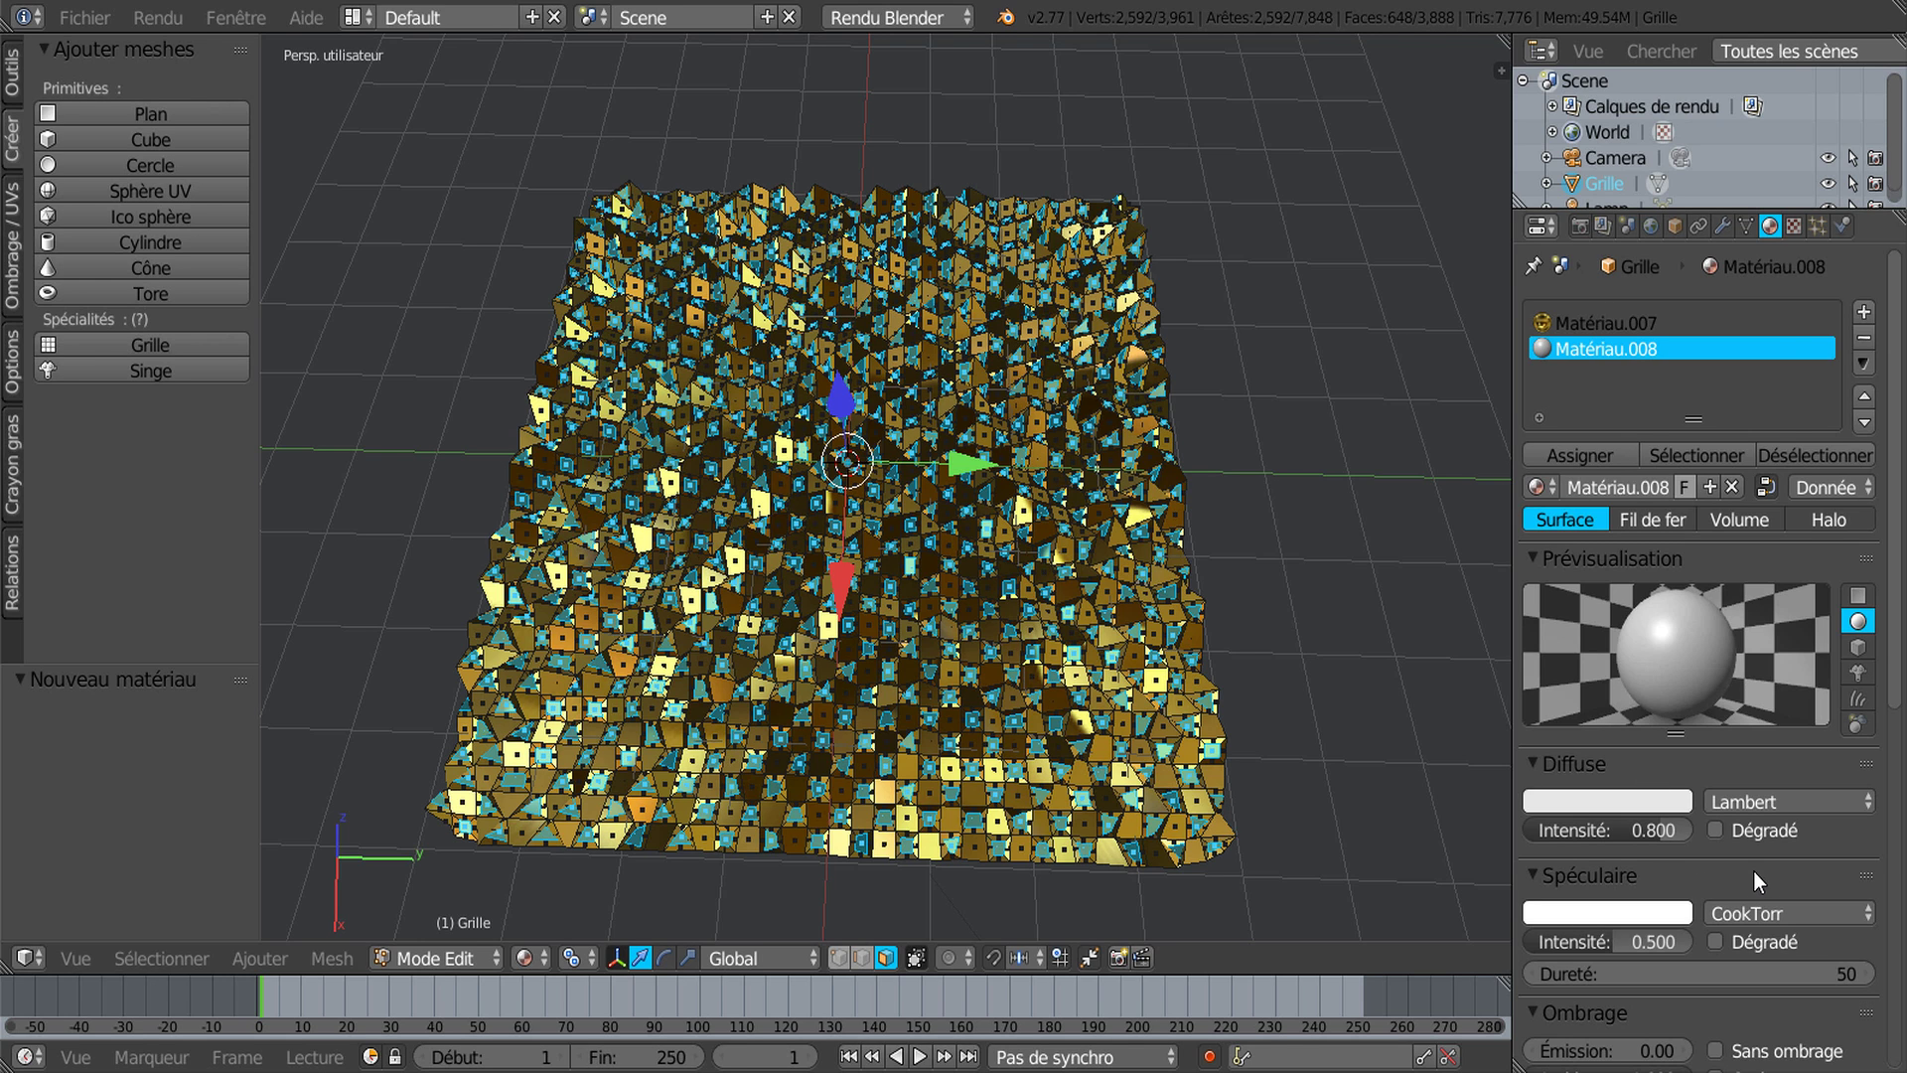
Step: Make the second material shadeless (Sans ombrage) and add a new image texture to it
scroll(1768, 829, down, 1)
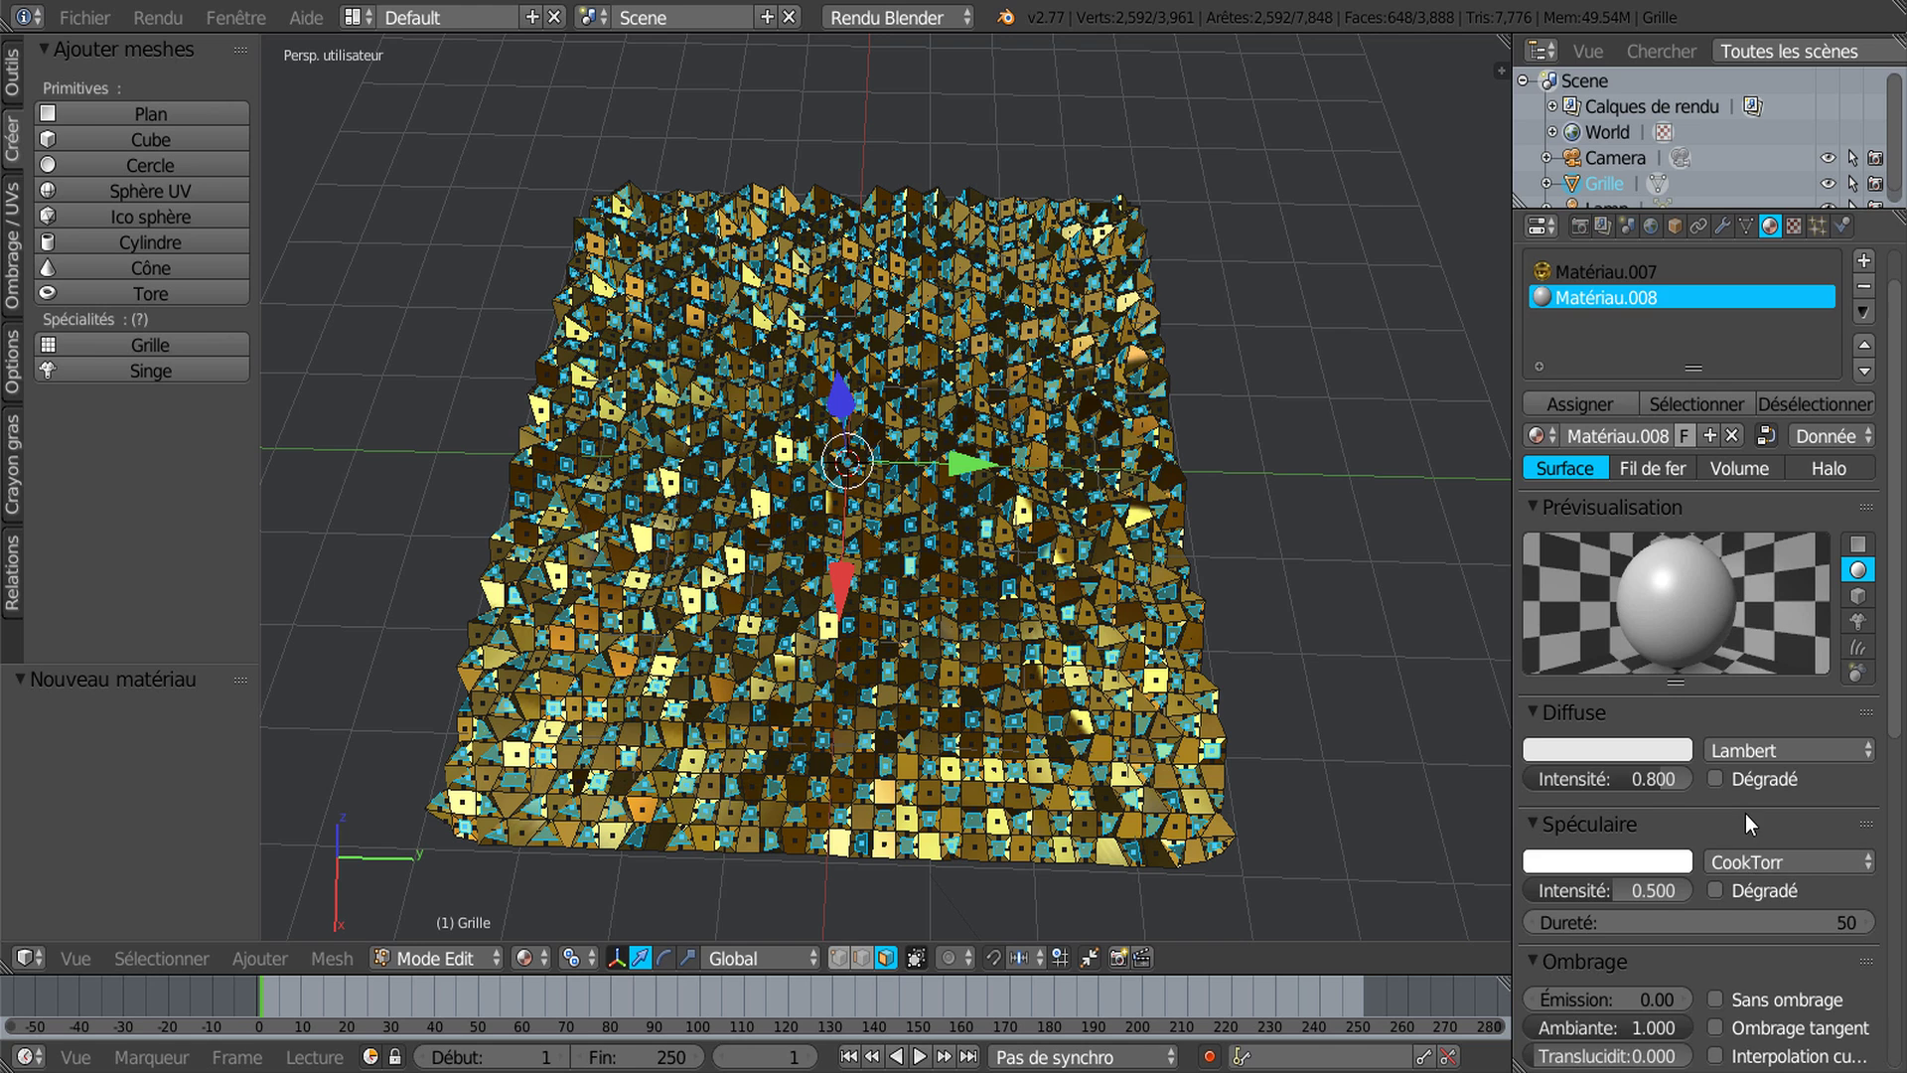
scroll(1744, 813, down, 2)
click(1715, 896)
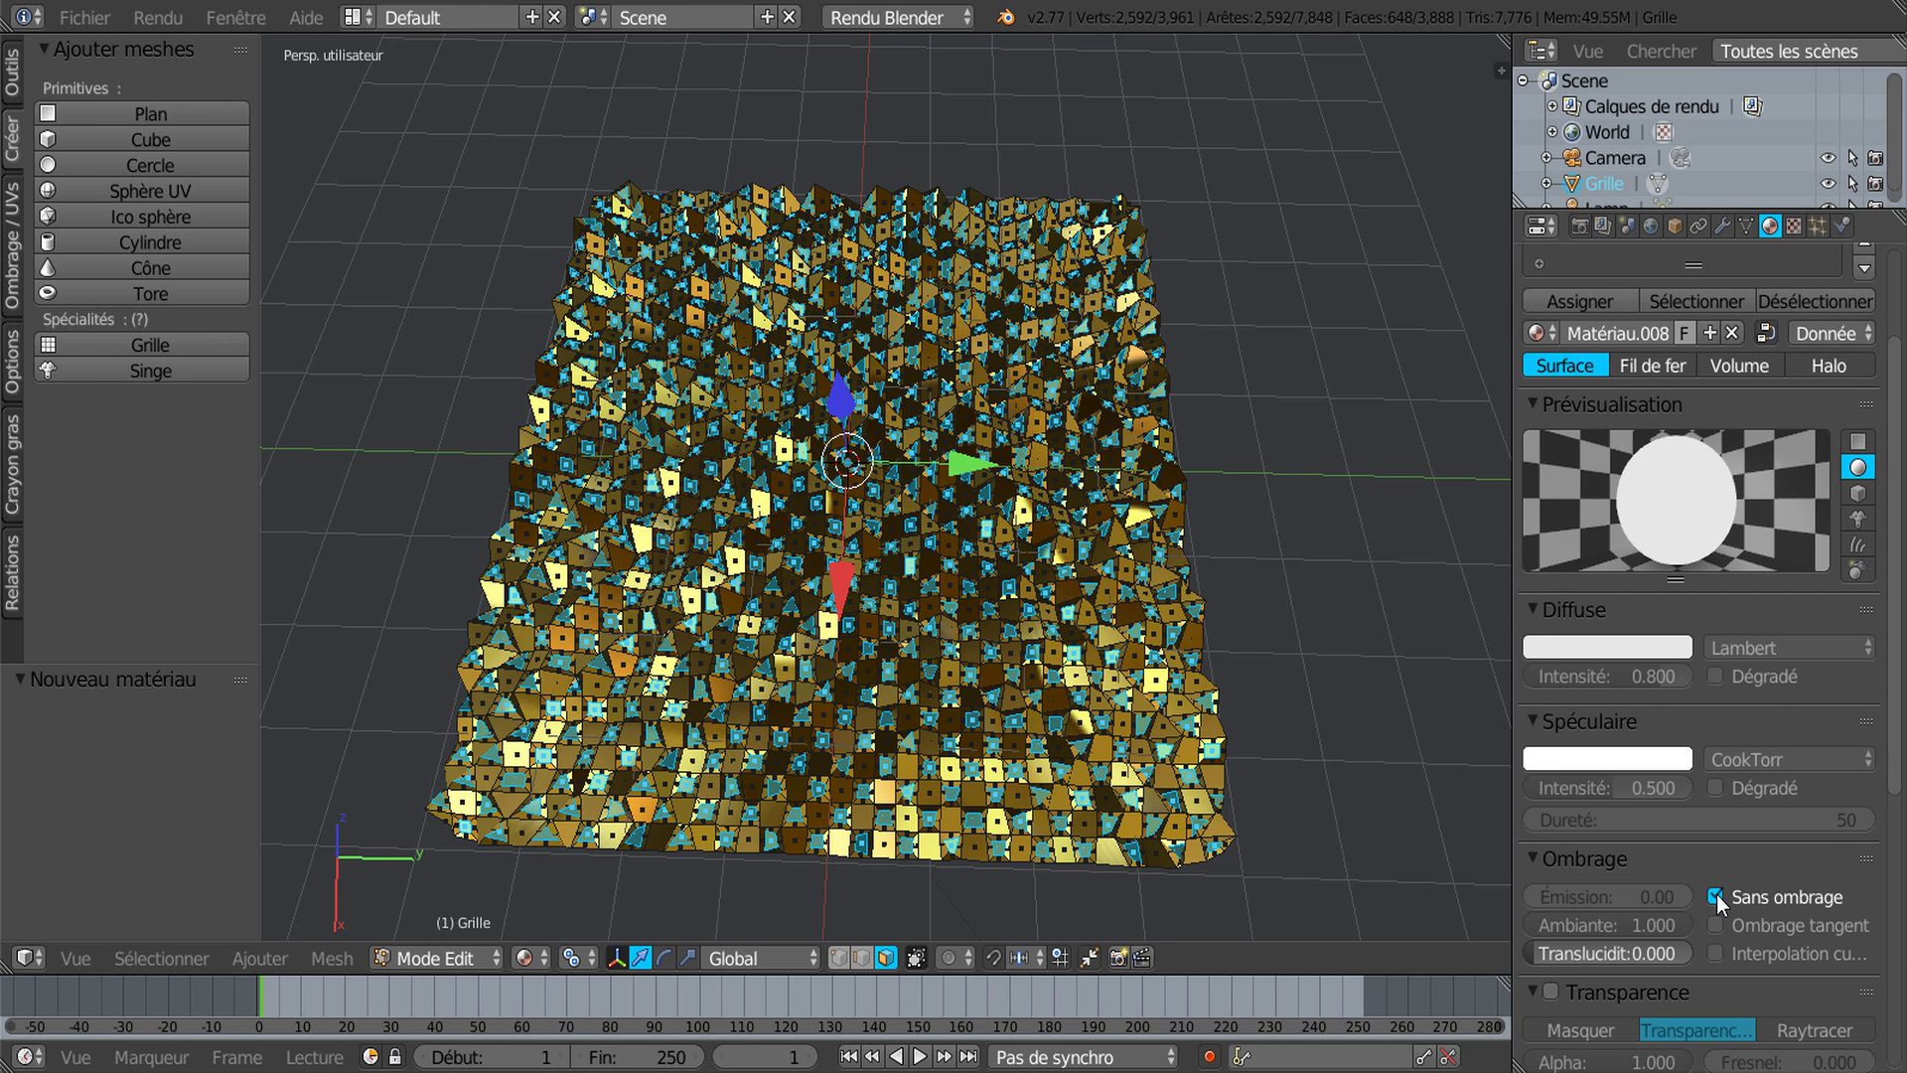
click(1793, 227)
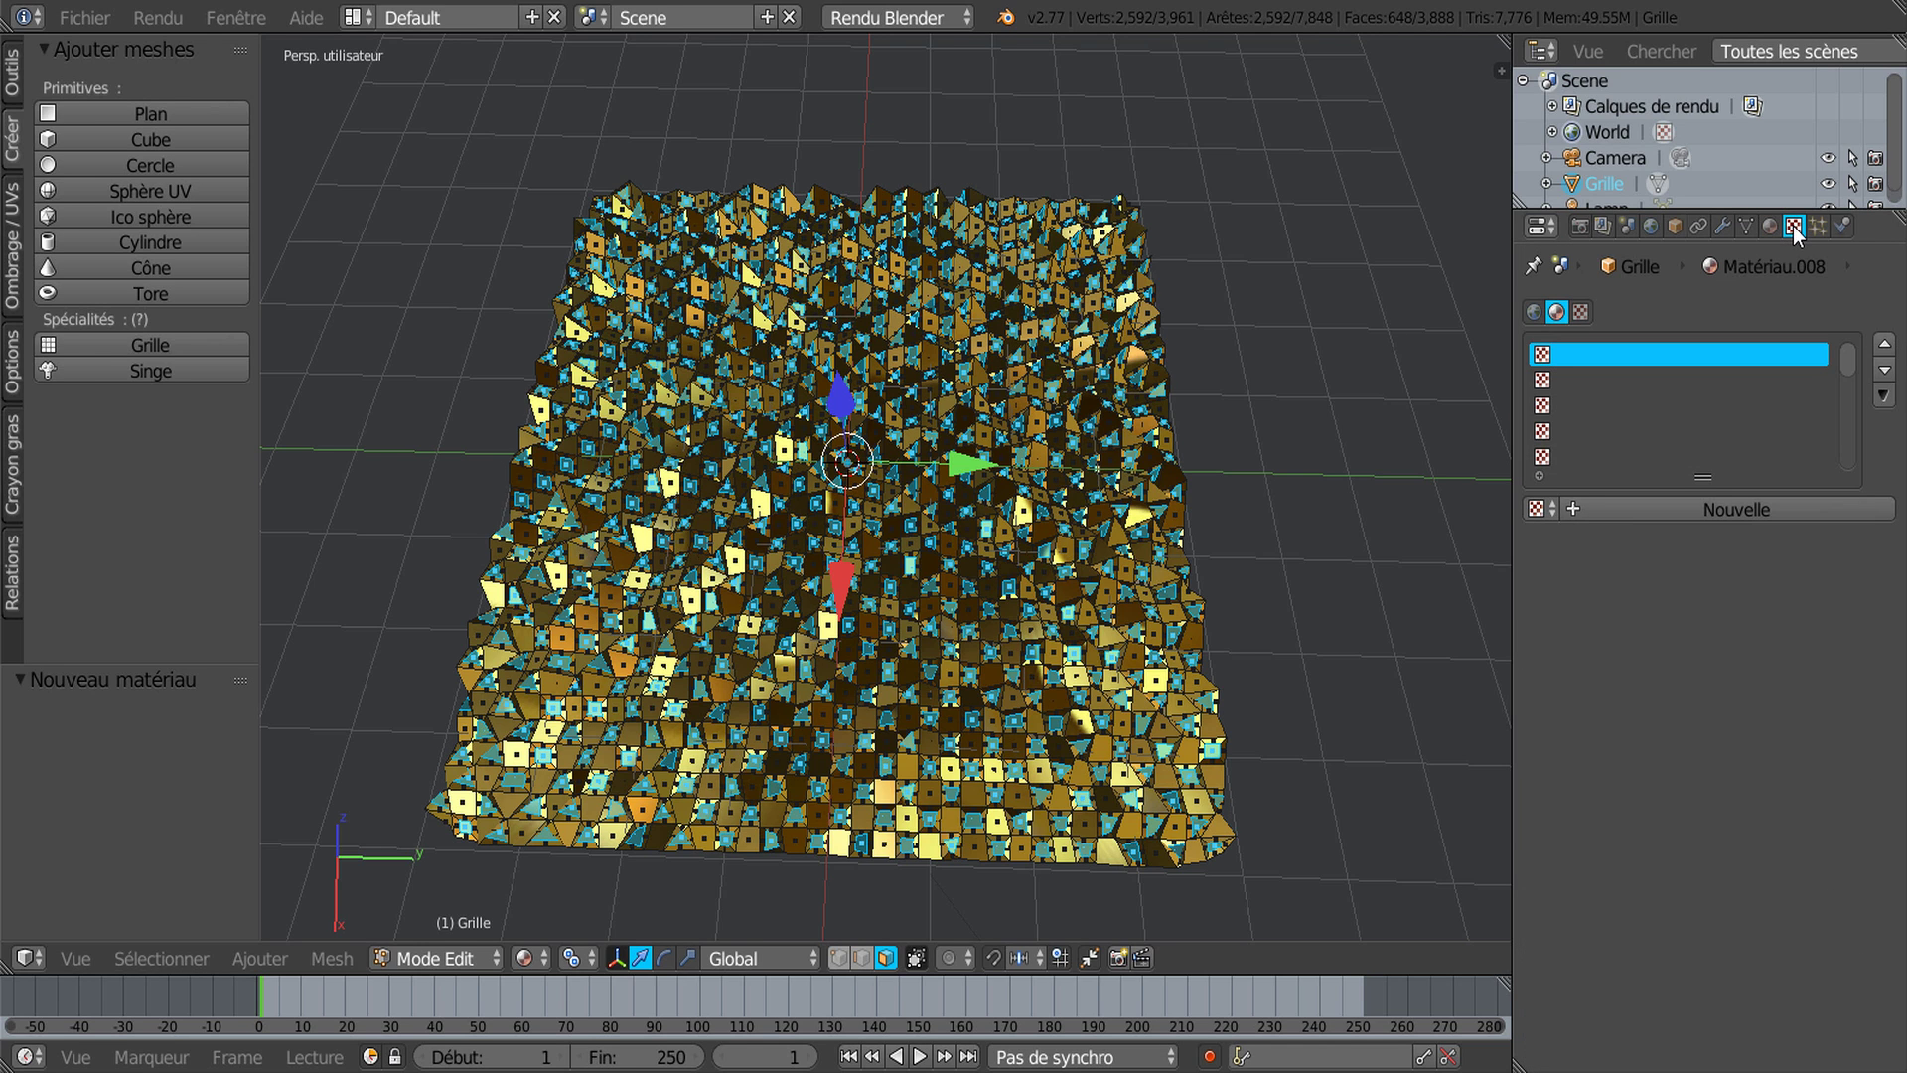
click(1721, 508)
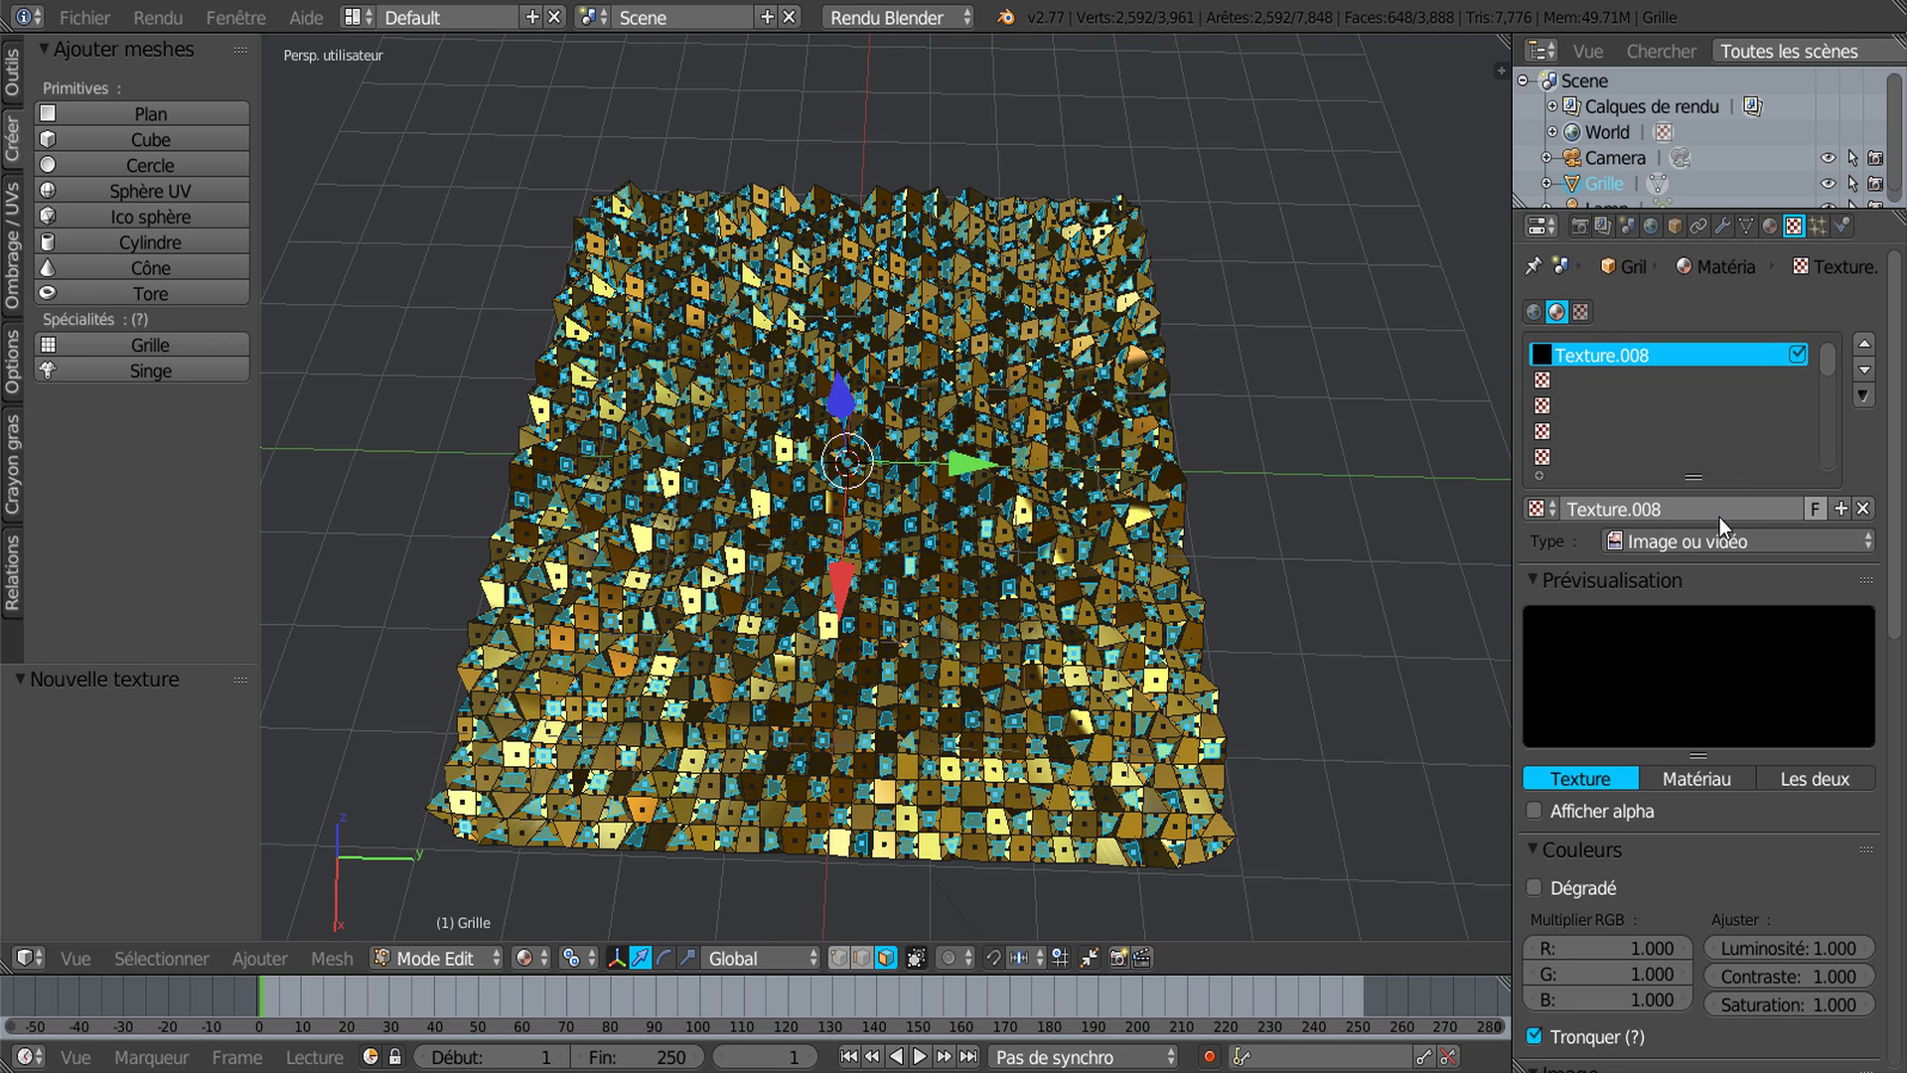
Step: Set the texture coordinates to Reflection (Réflexion) and load the image verre perso.png from the Texture Diamantée SVM6 folder
scroll(1748, 636, down, 7)
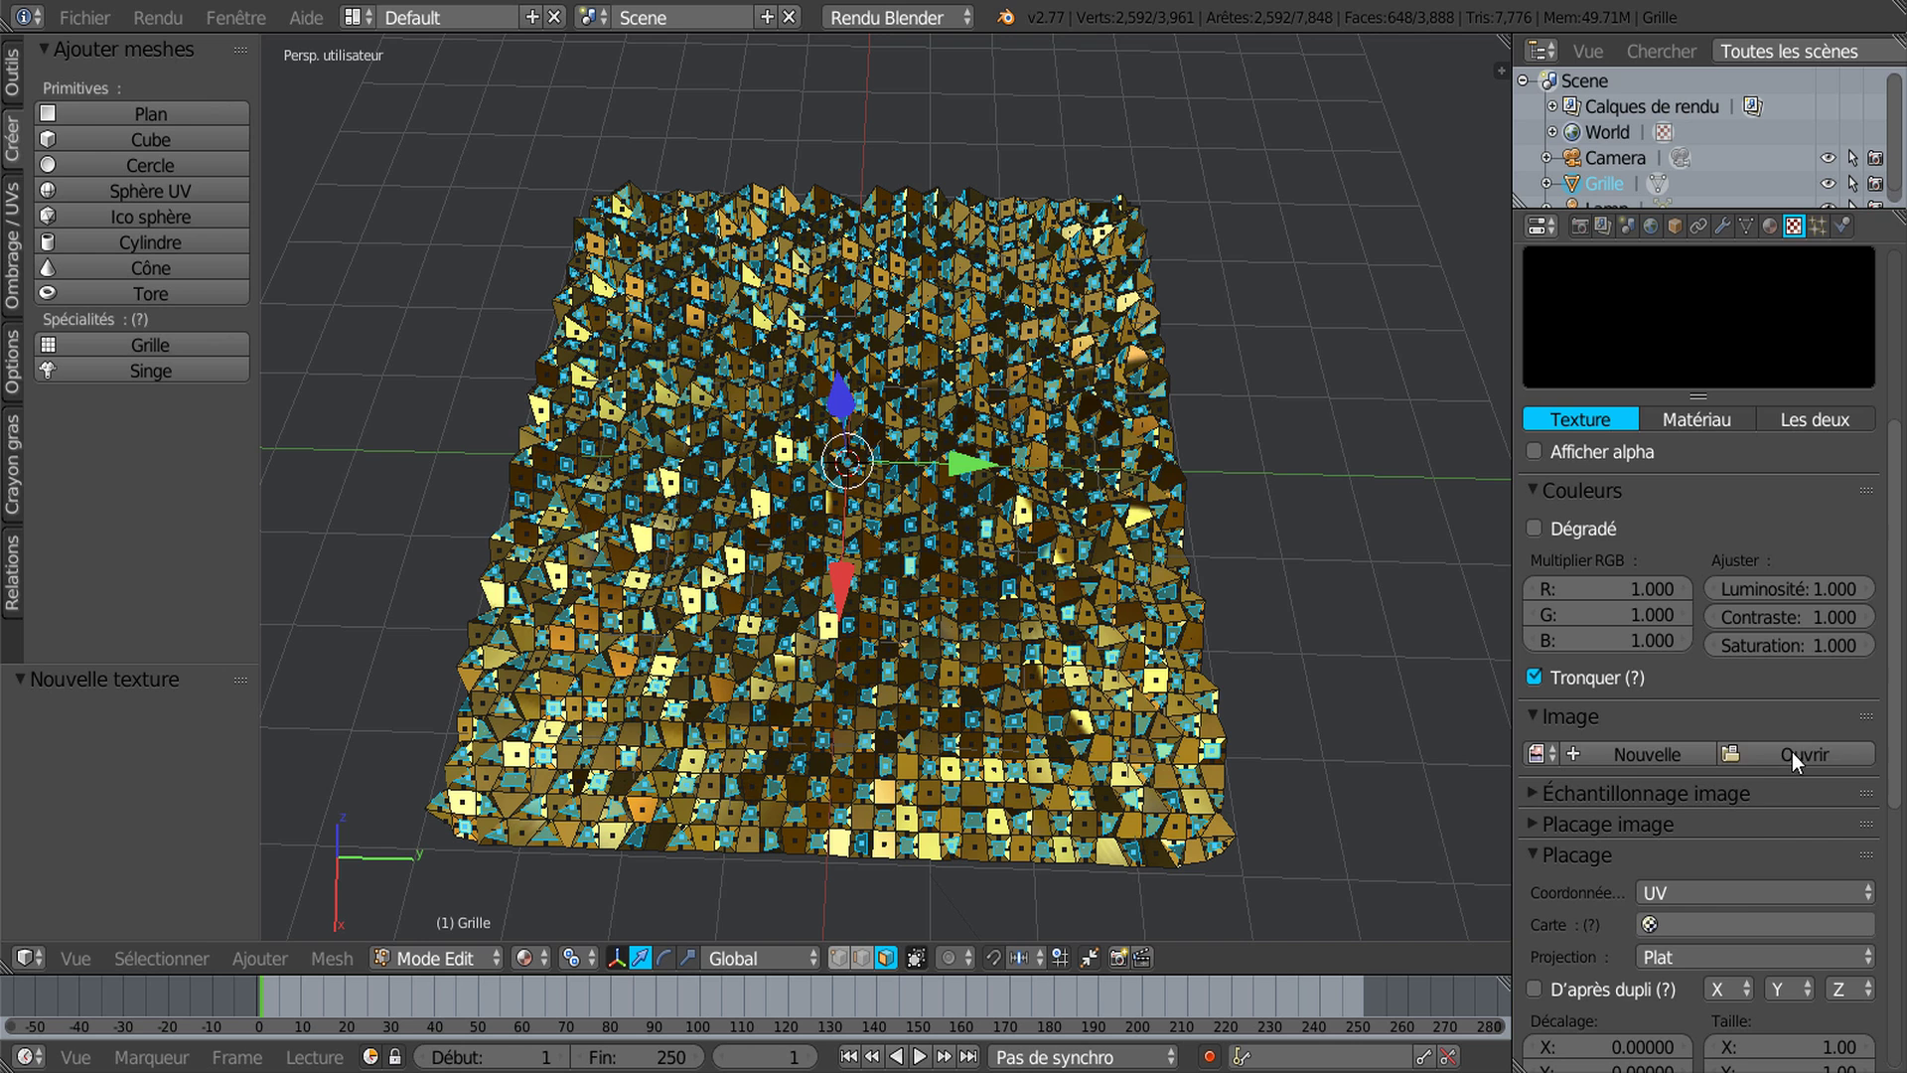
click(1747, 892)
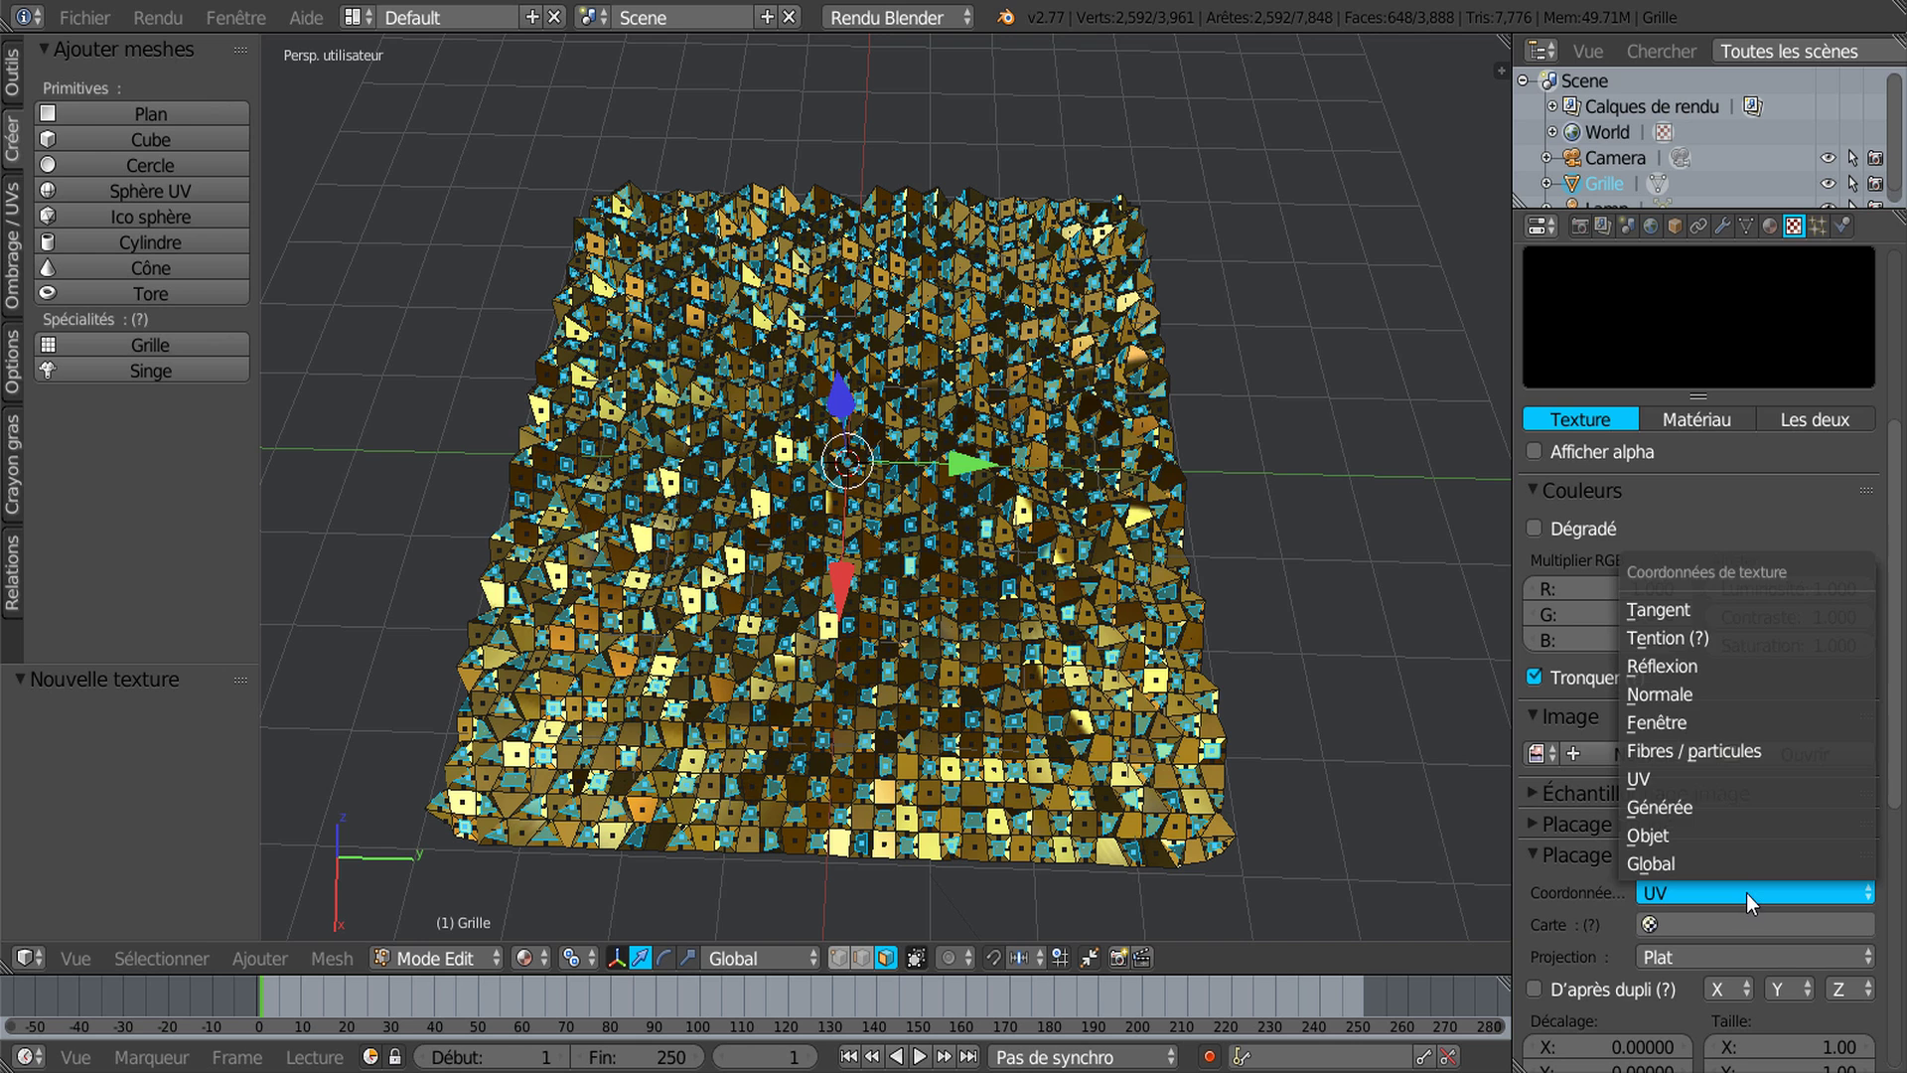
click(1751, 666)
click(1788, 753)
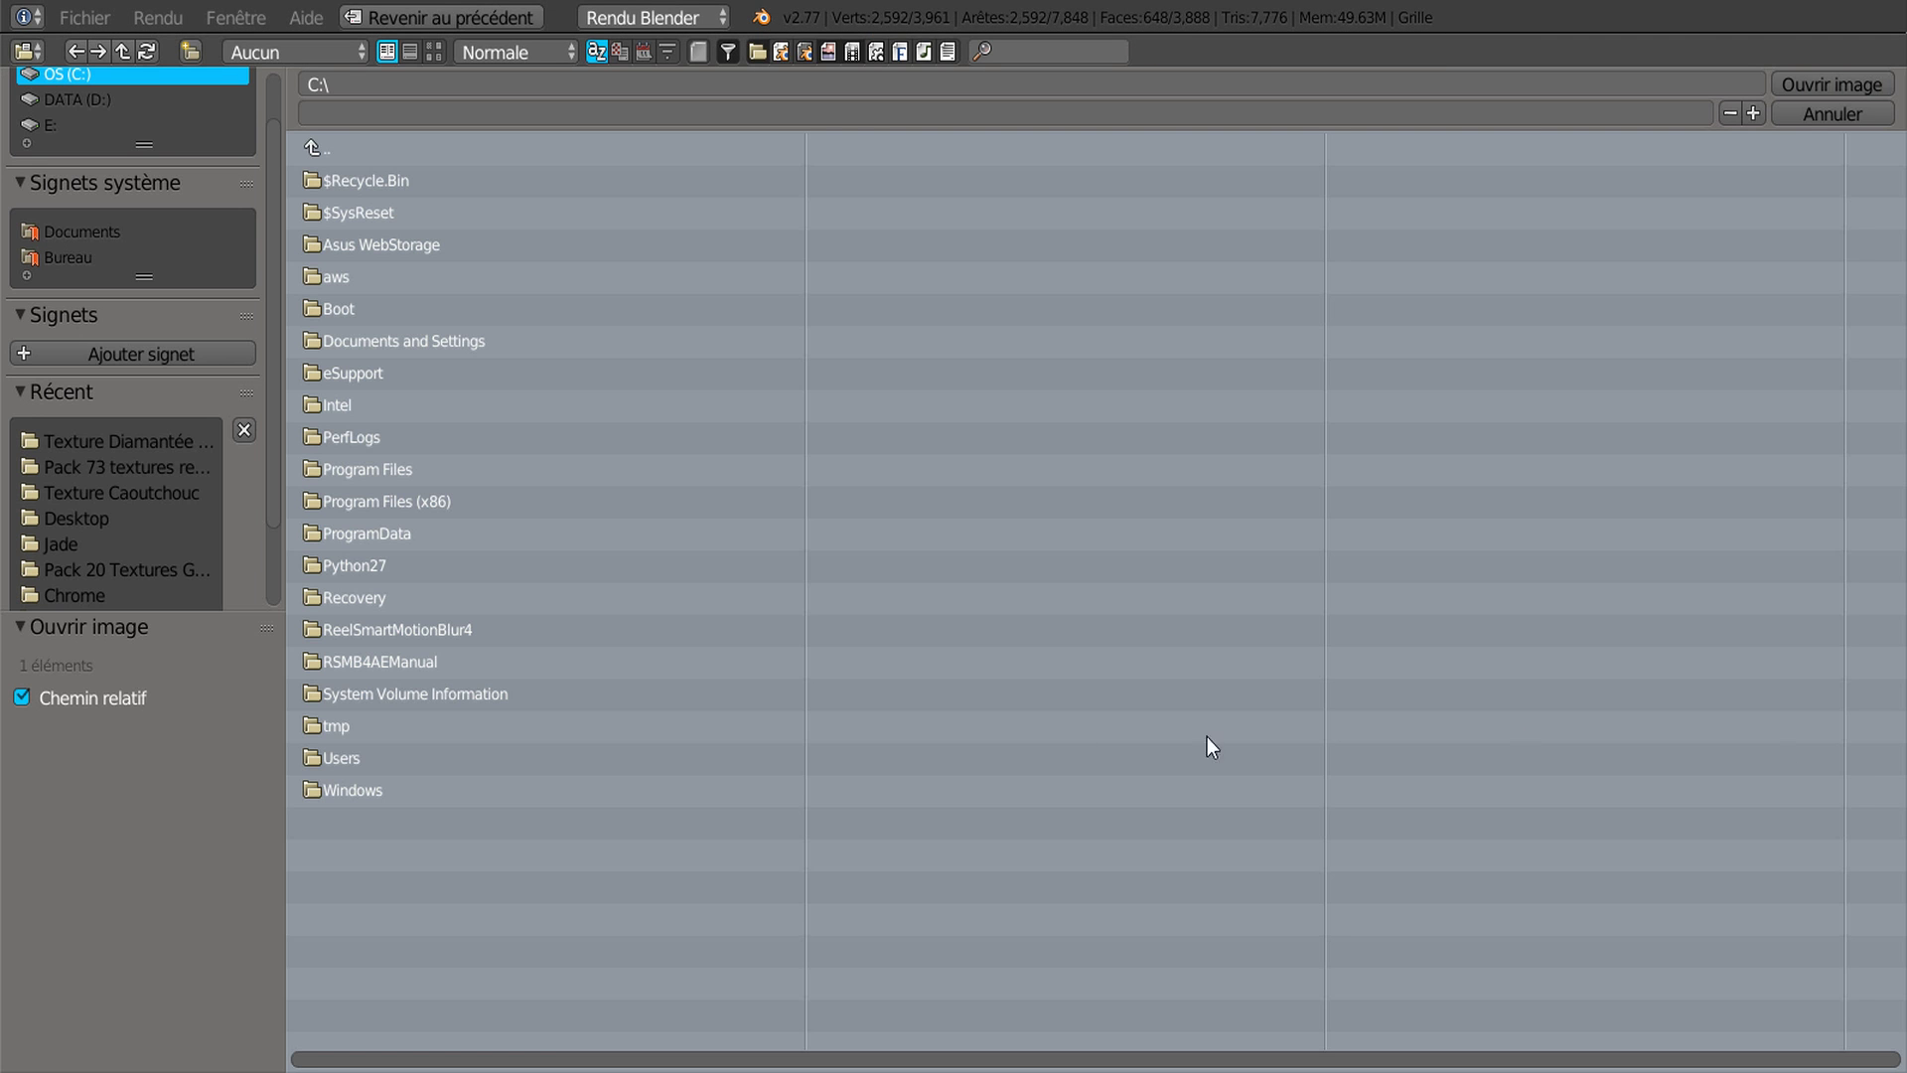
click(91, 437)
click(434, 52)
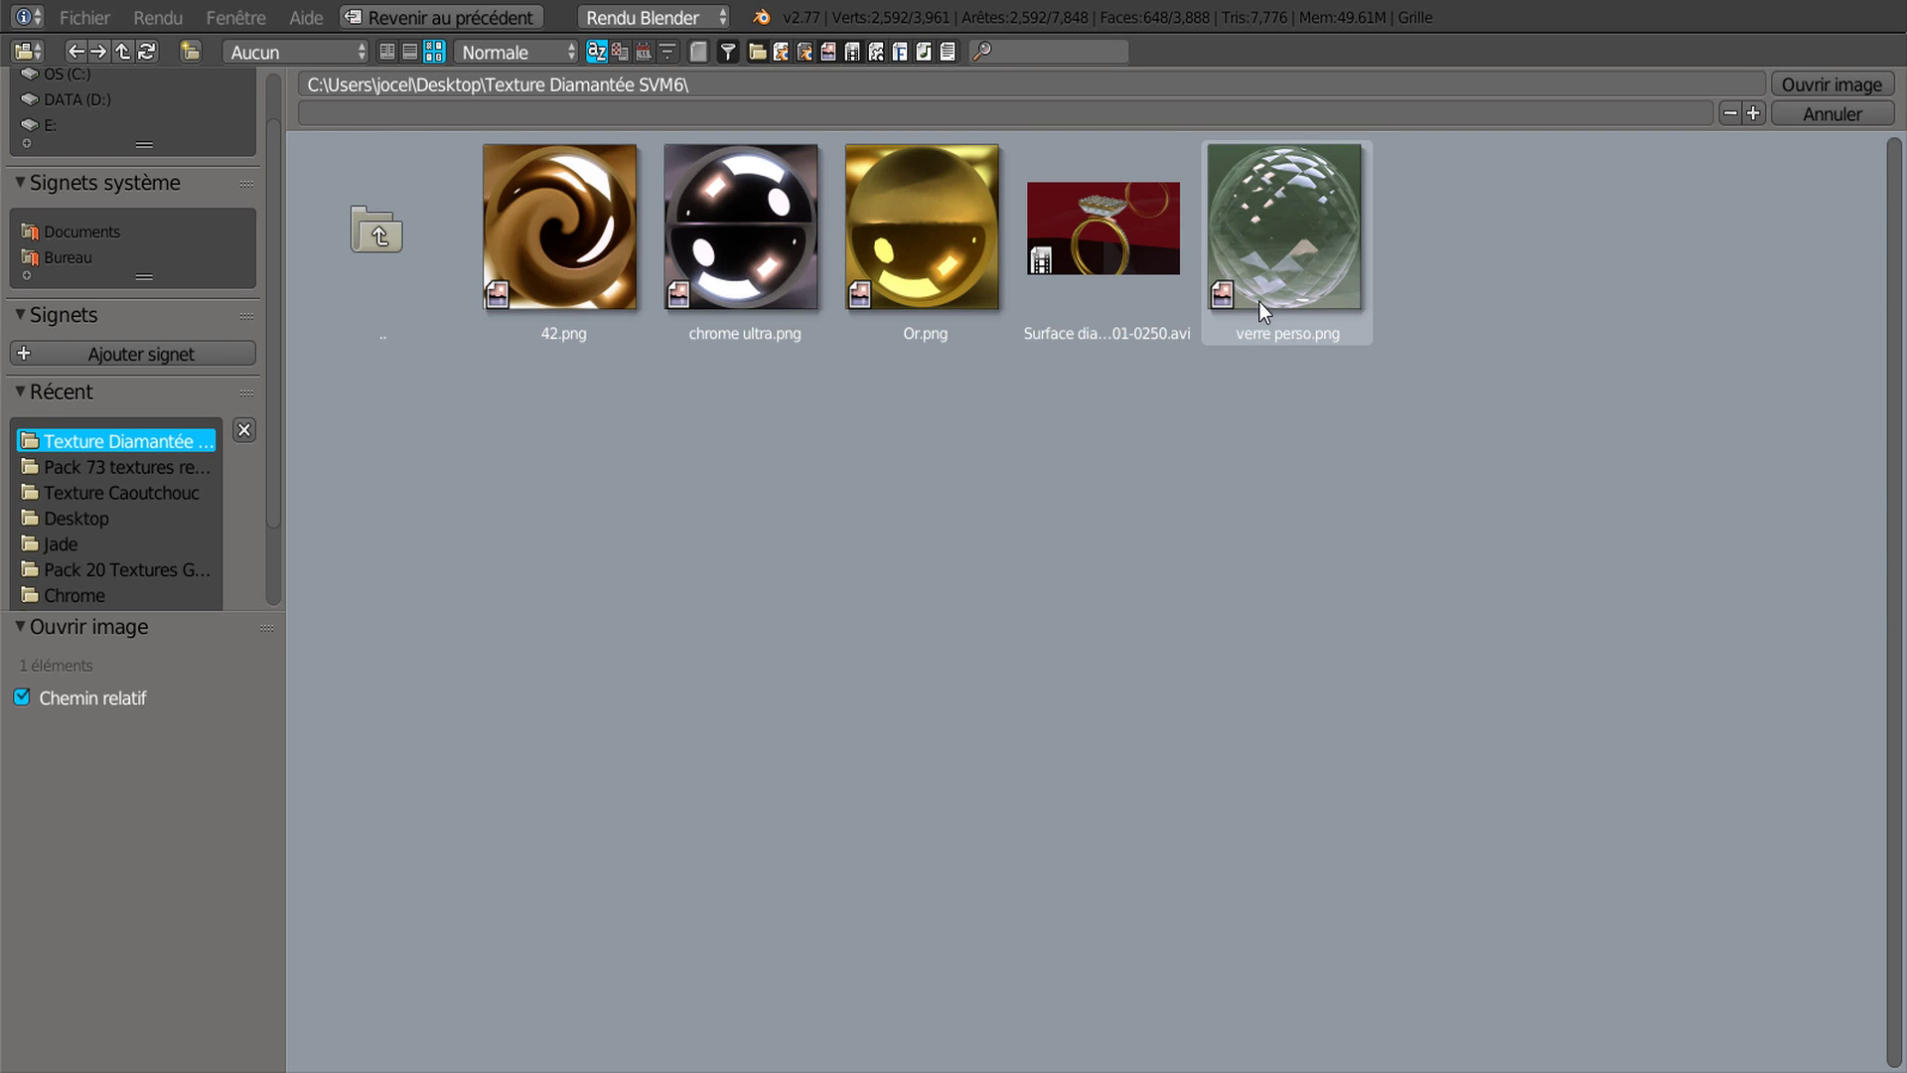
double_click(1240, 238)
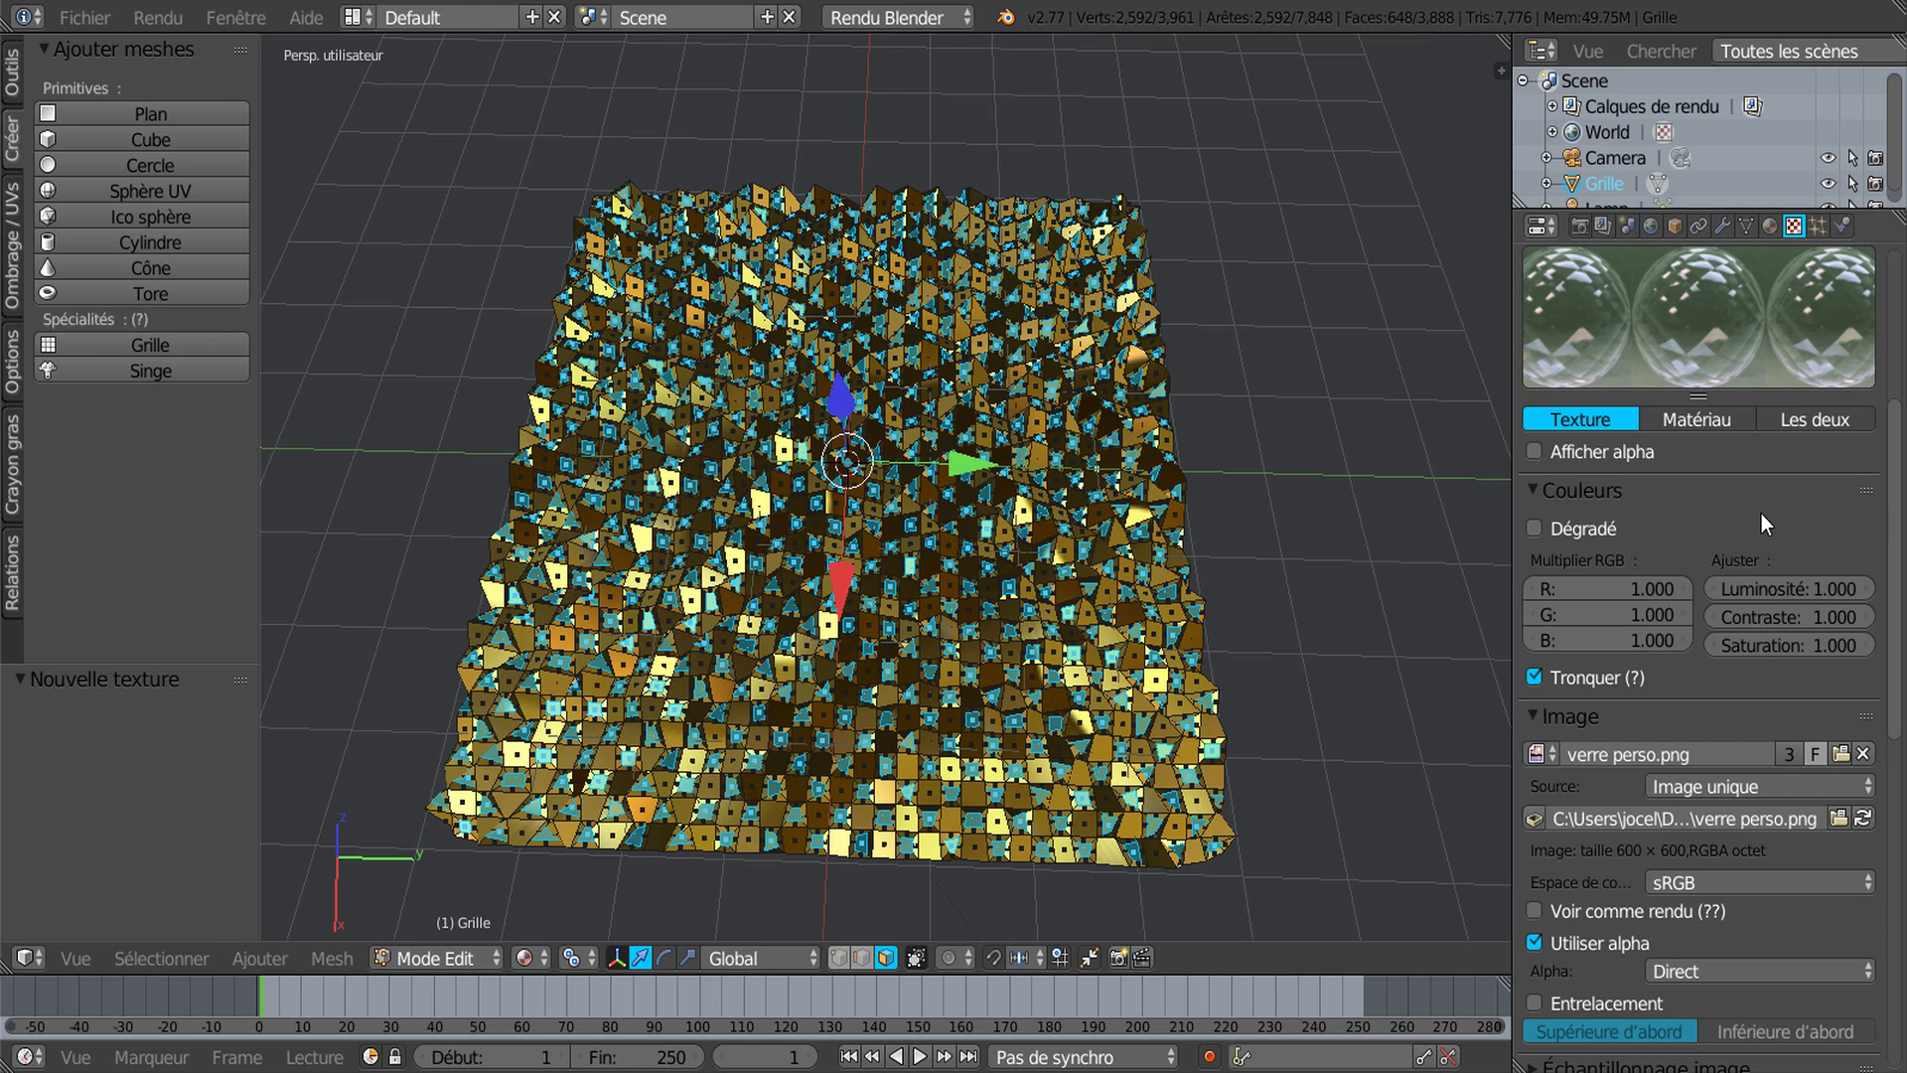
Step: Assign the glass material Matériau.008 to the selected inset faces and inspect the surface outside edit mode and from above
click(1771, 226)
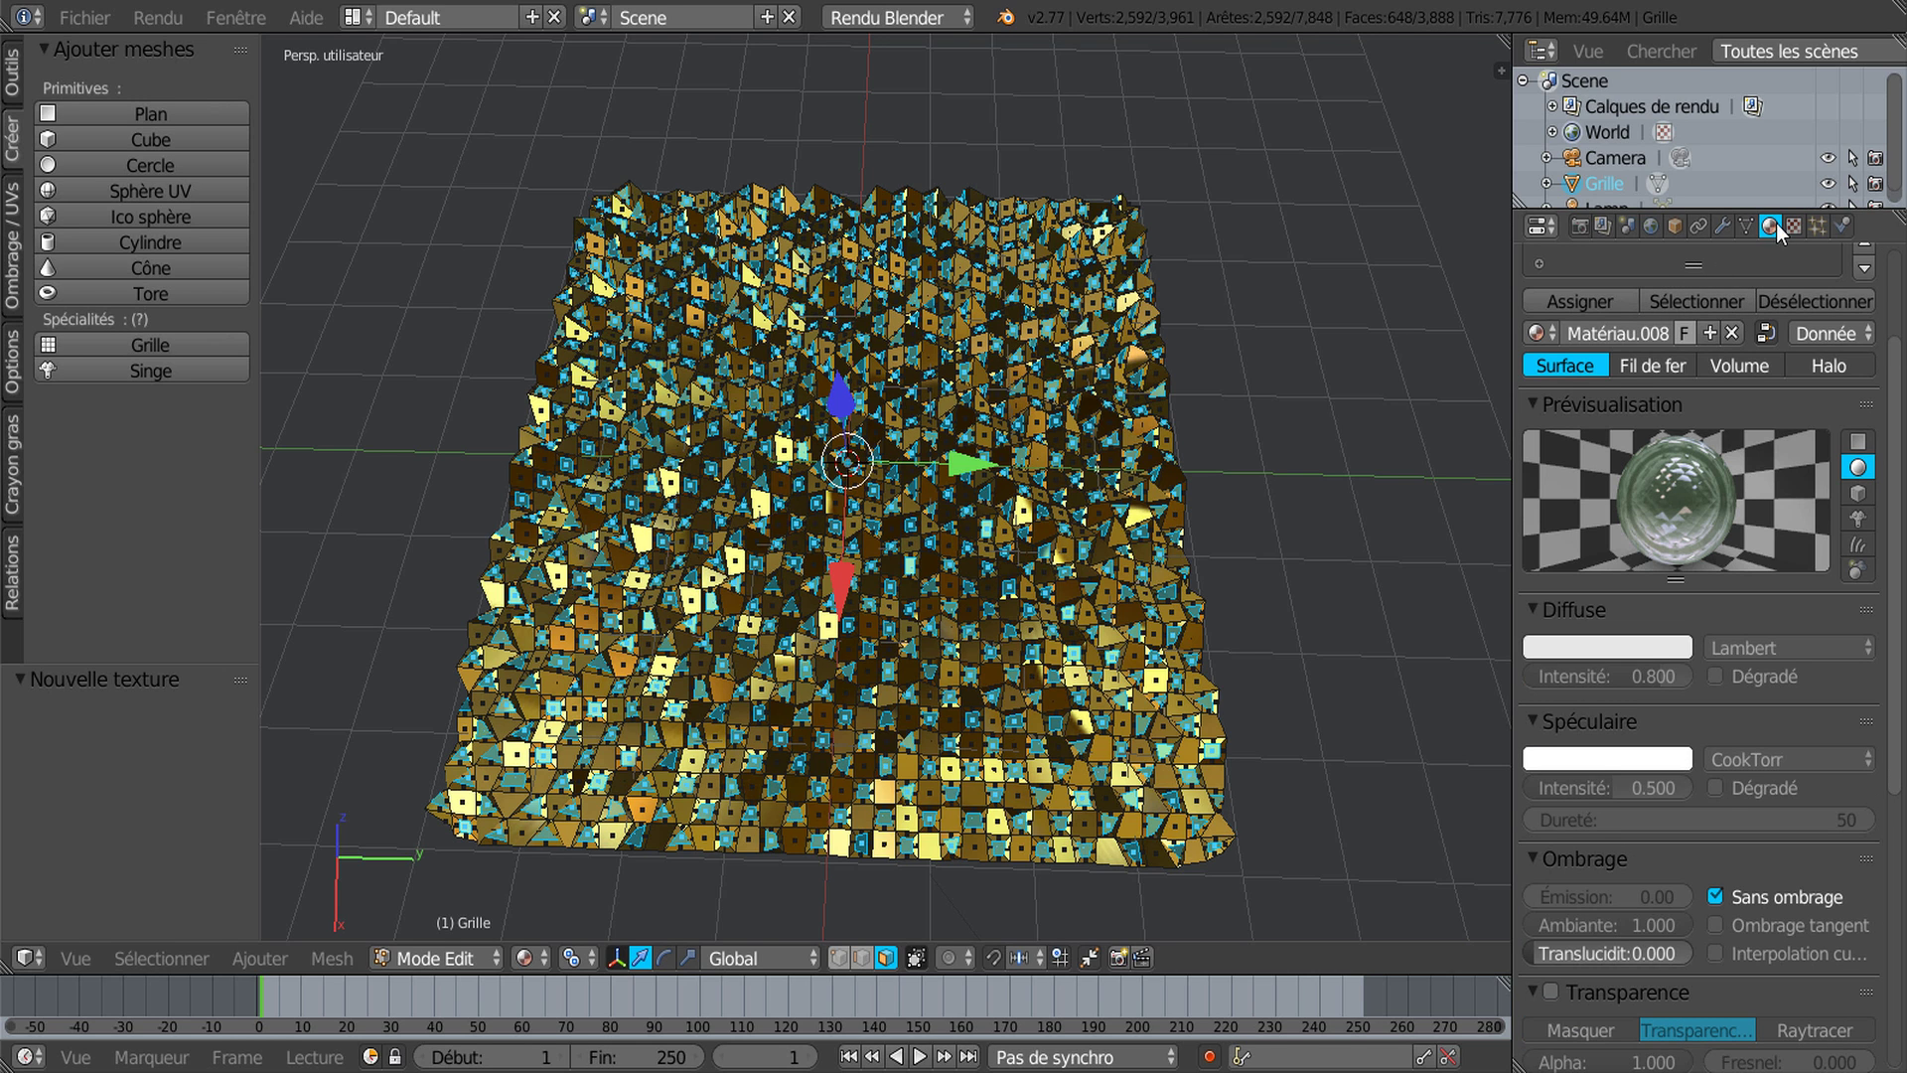
click(1581, 301)
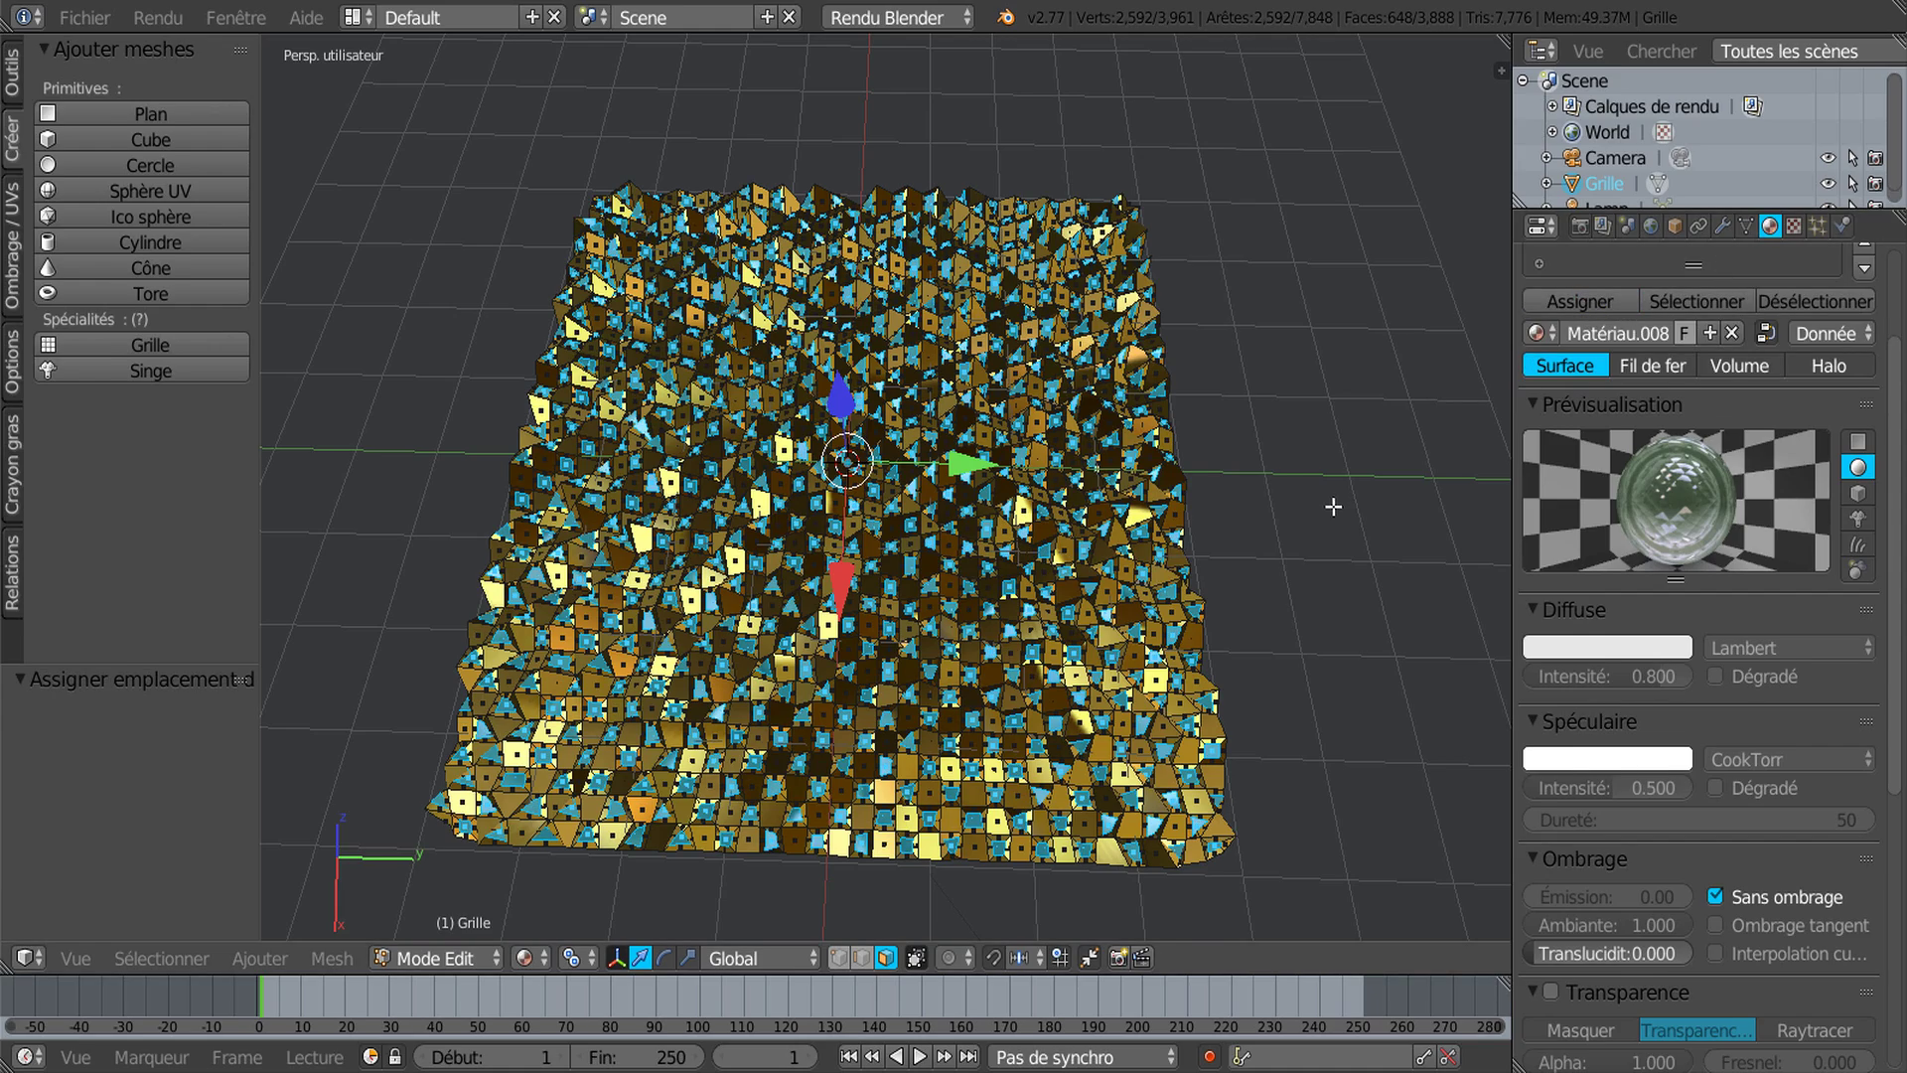
key(Tab)
middle_drag(1314, 529, 1314, 572)
key(Tab)
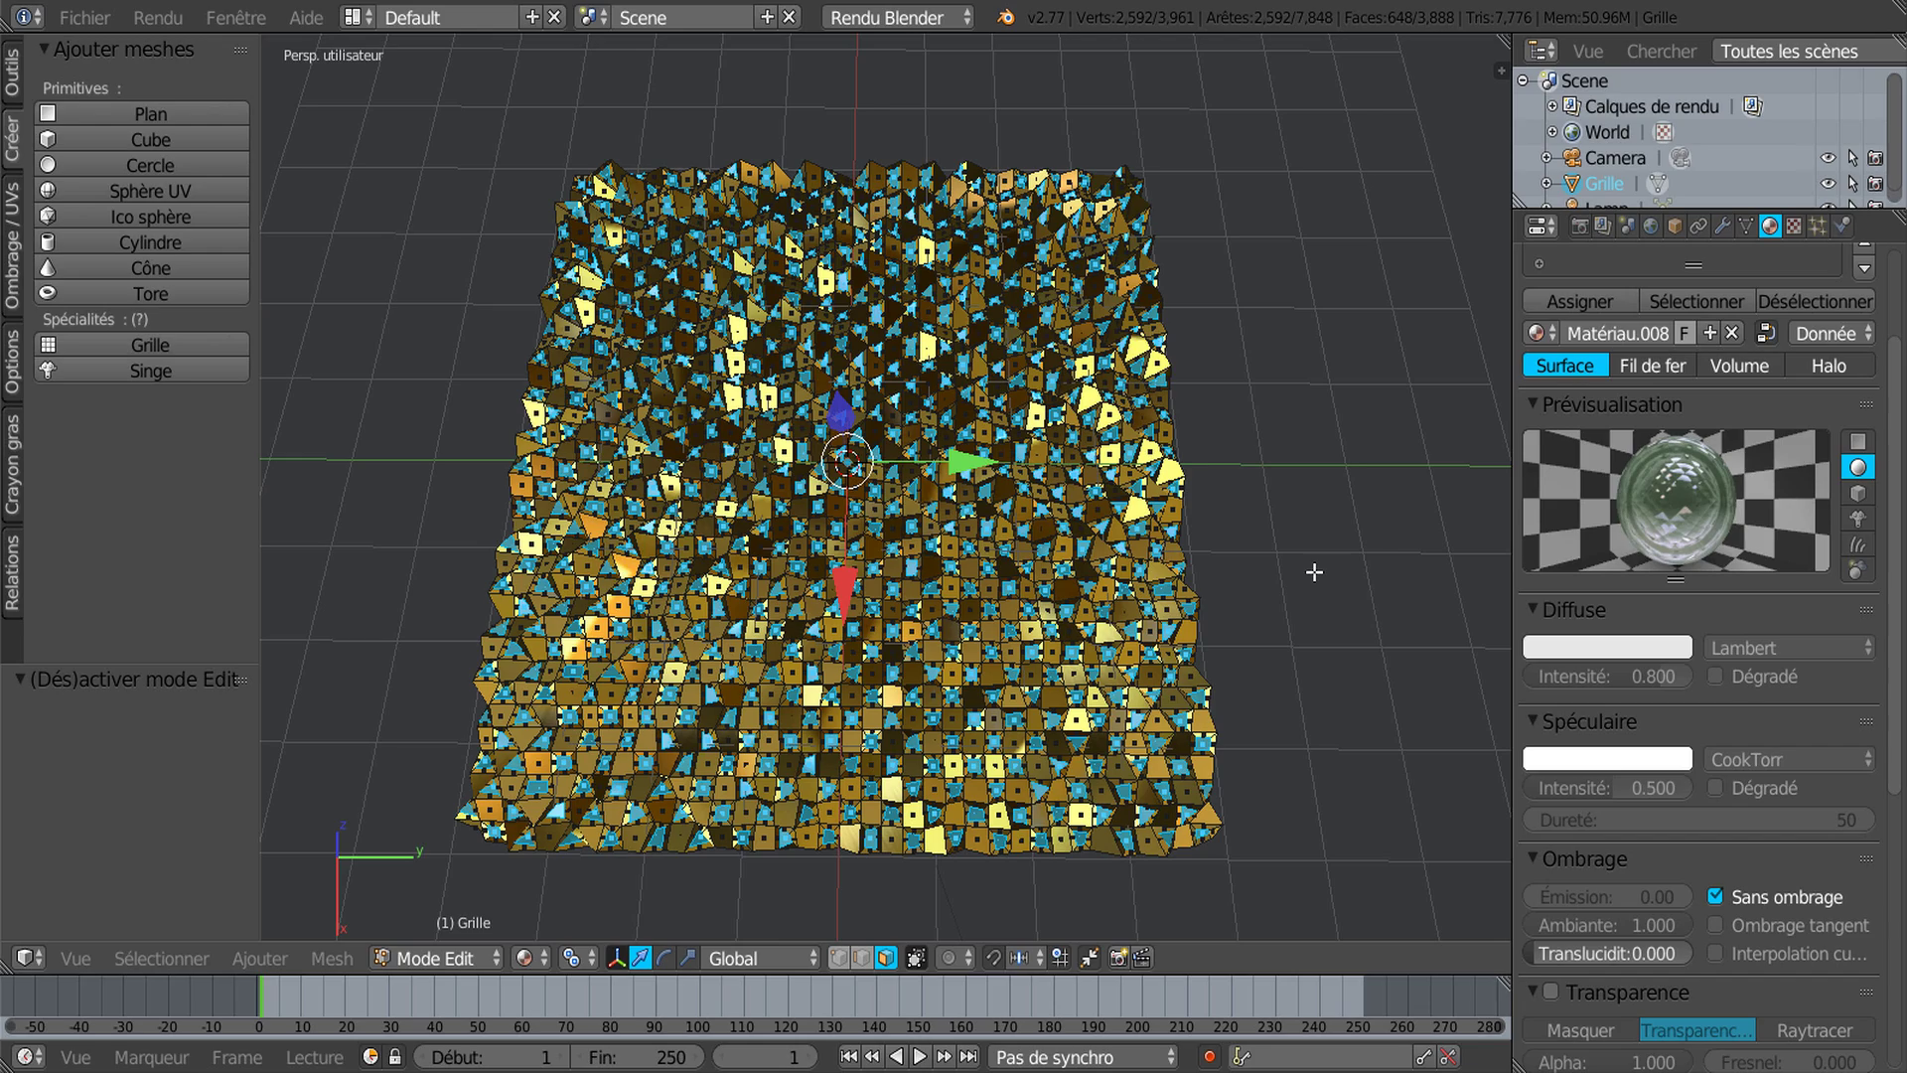
key(KP_7)
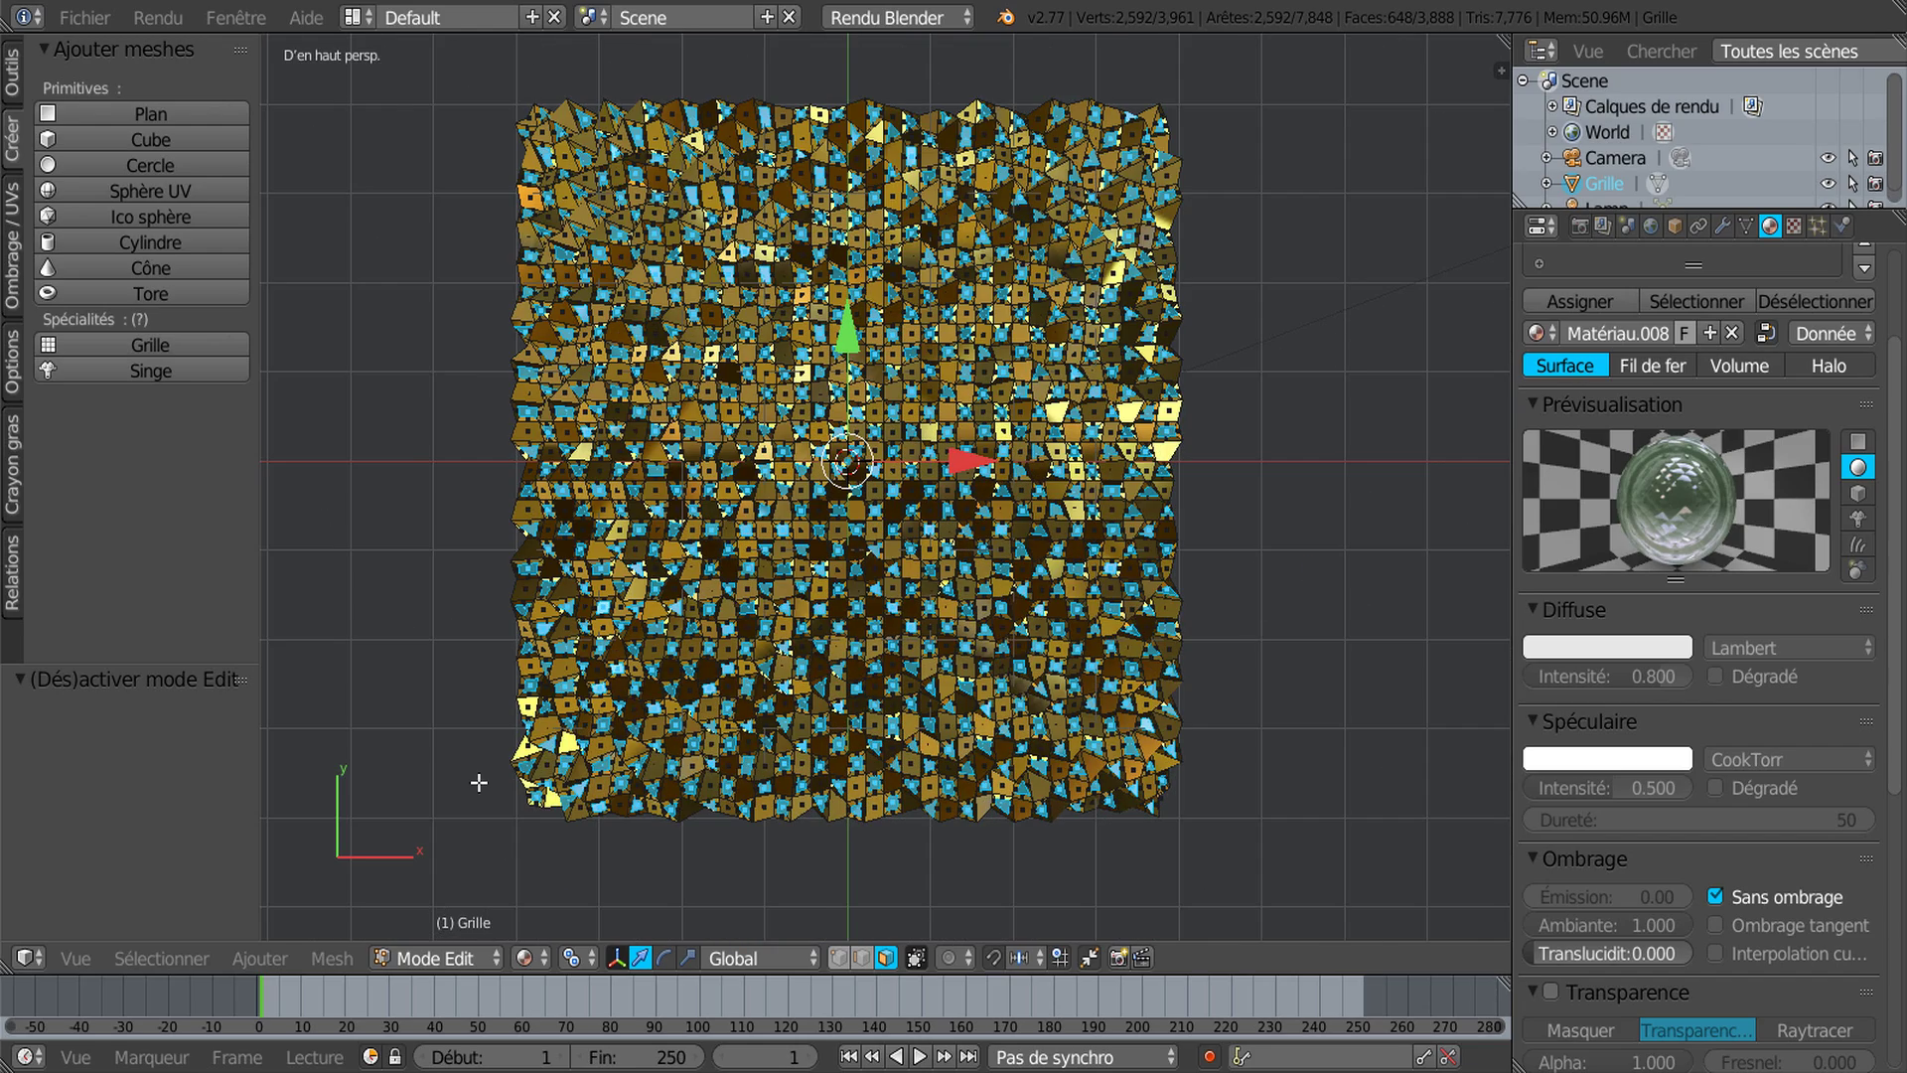
key(a)
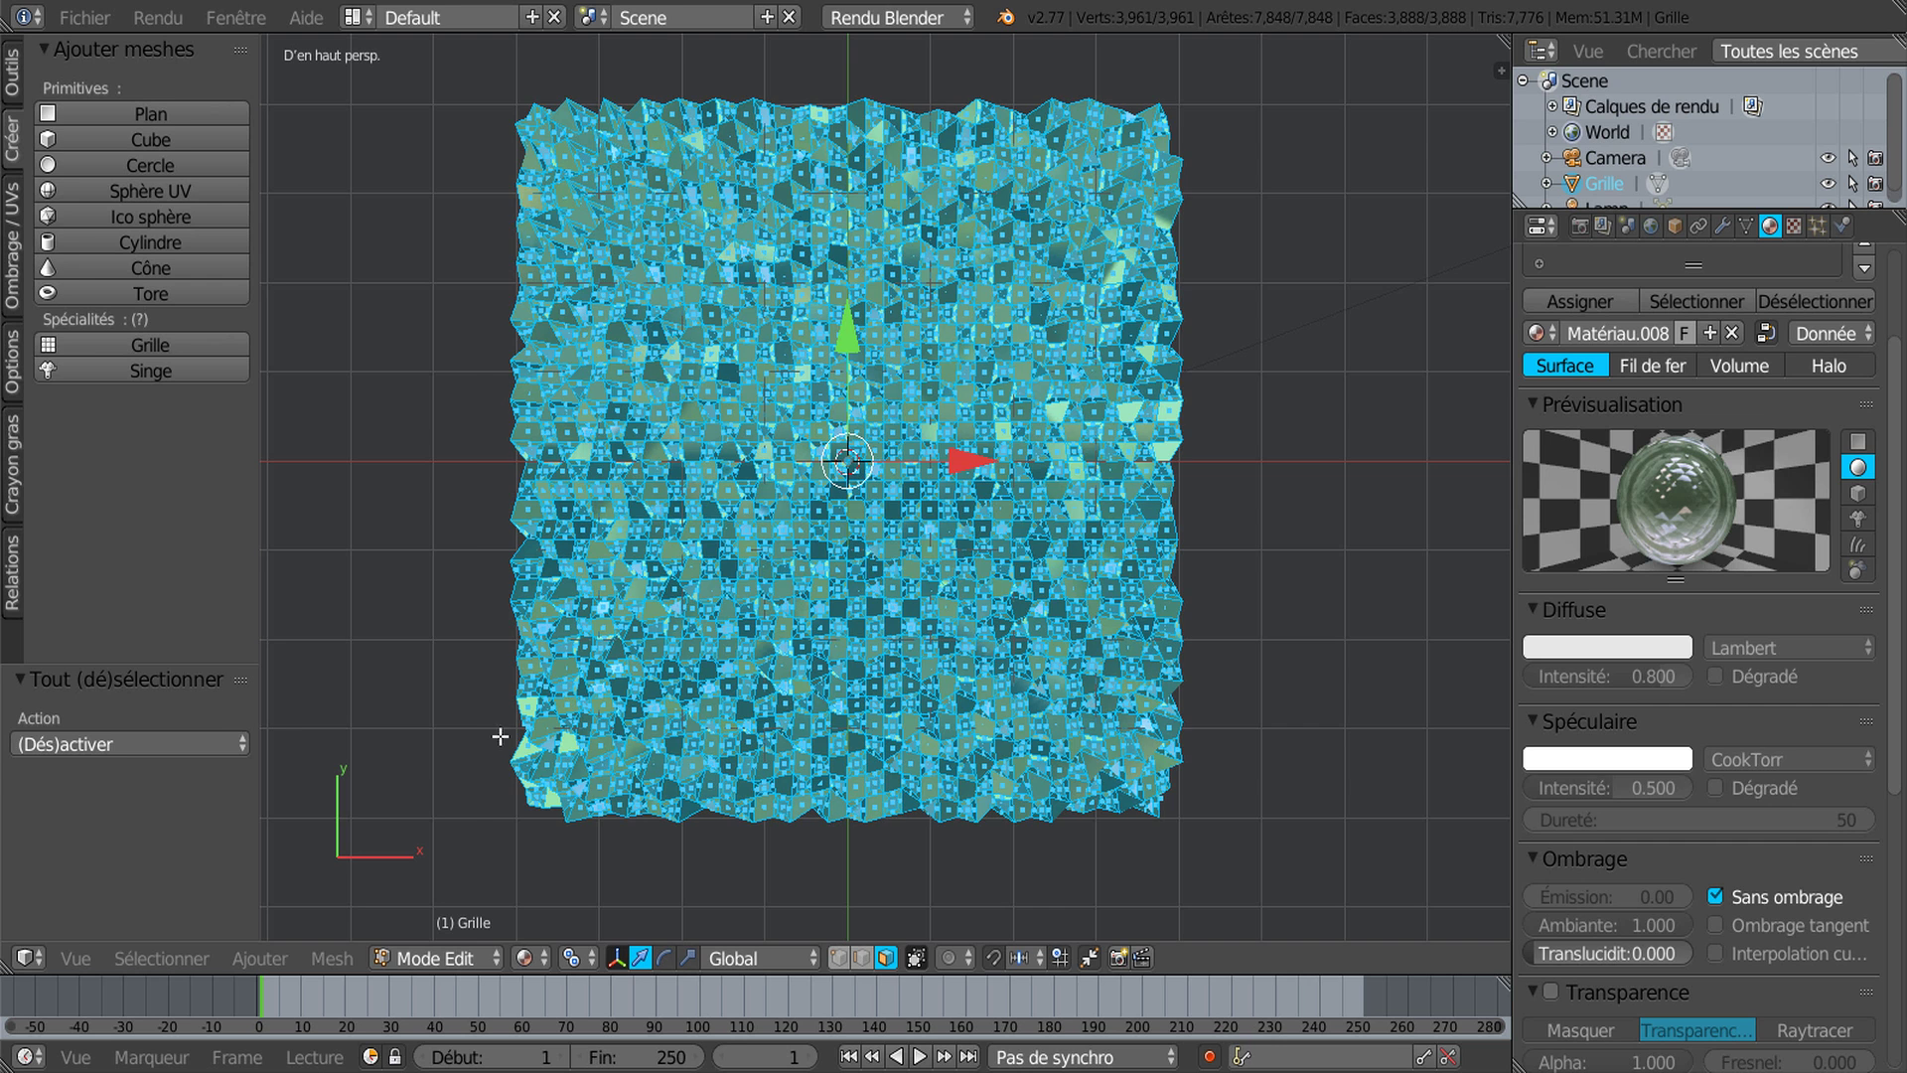
click(161, 957)
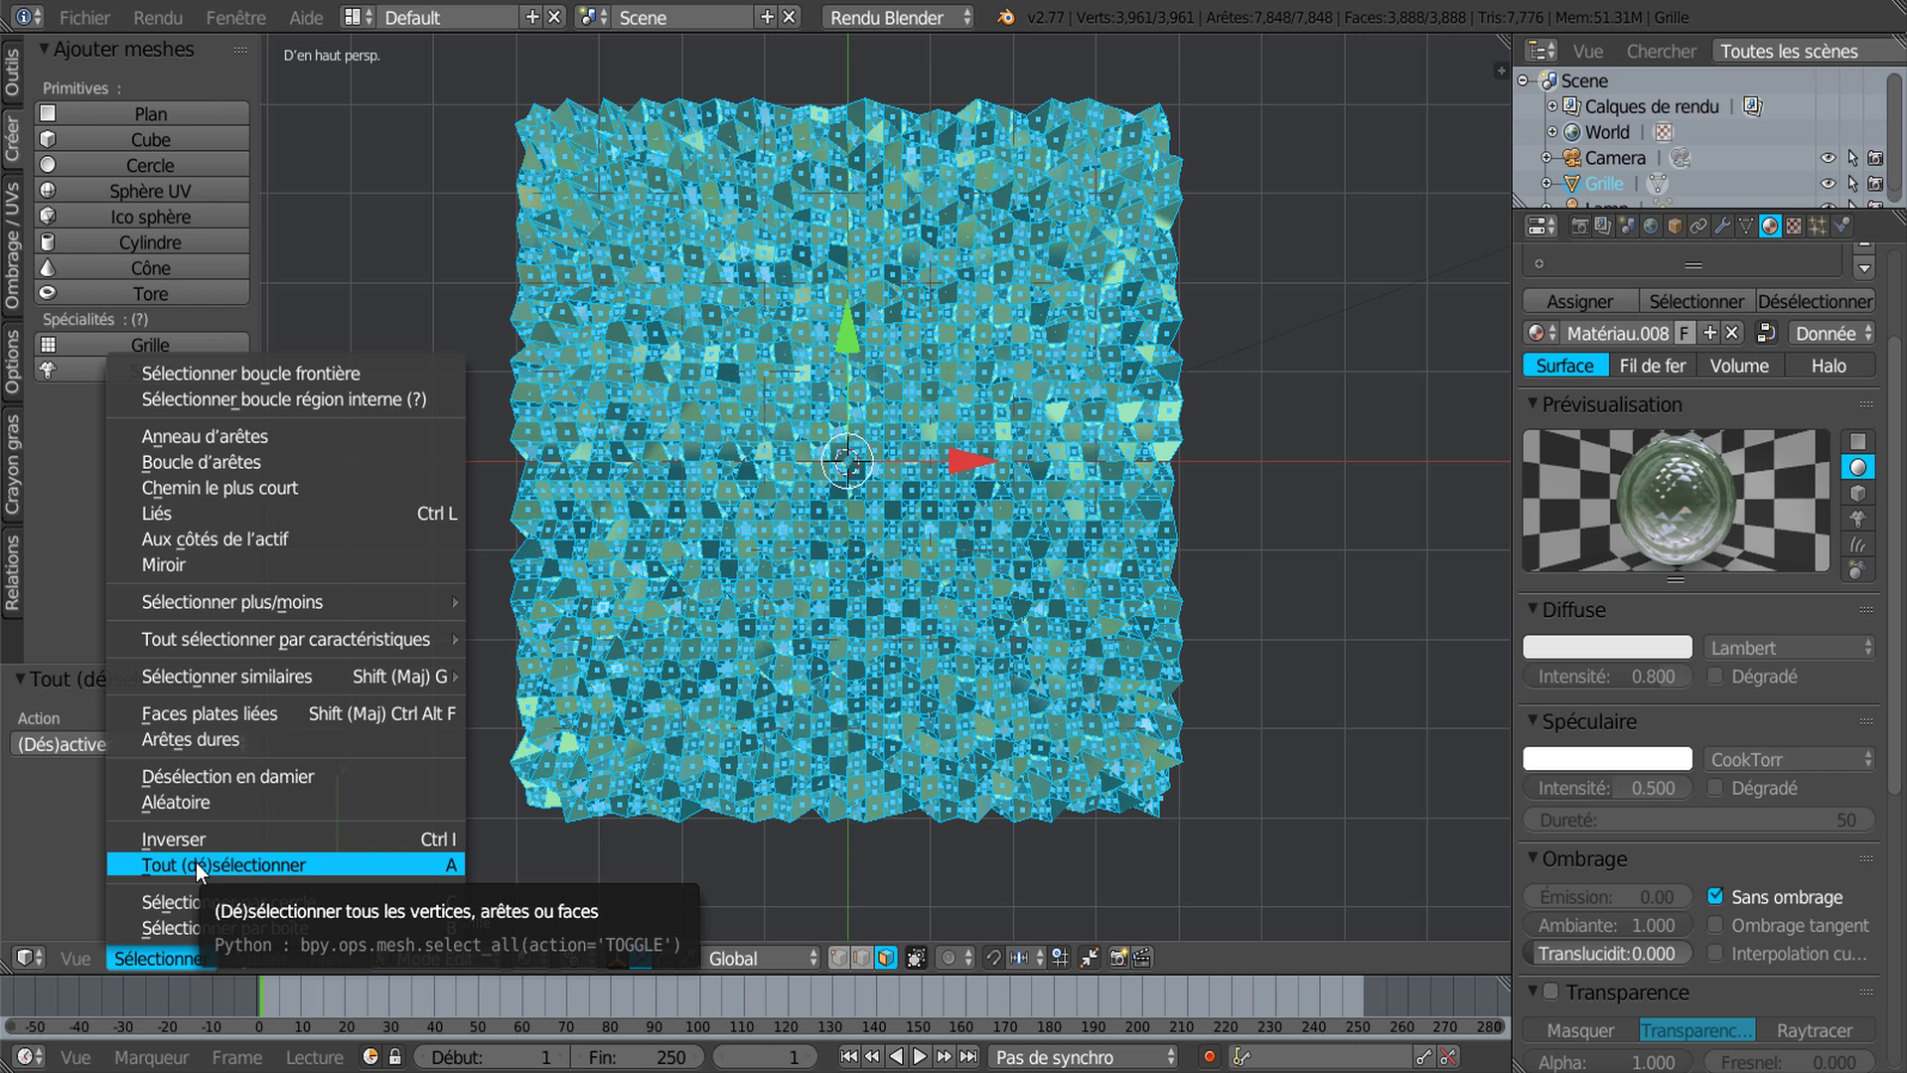
click(216, 771)
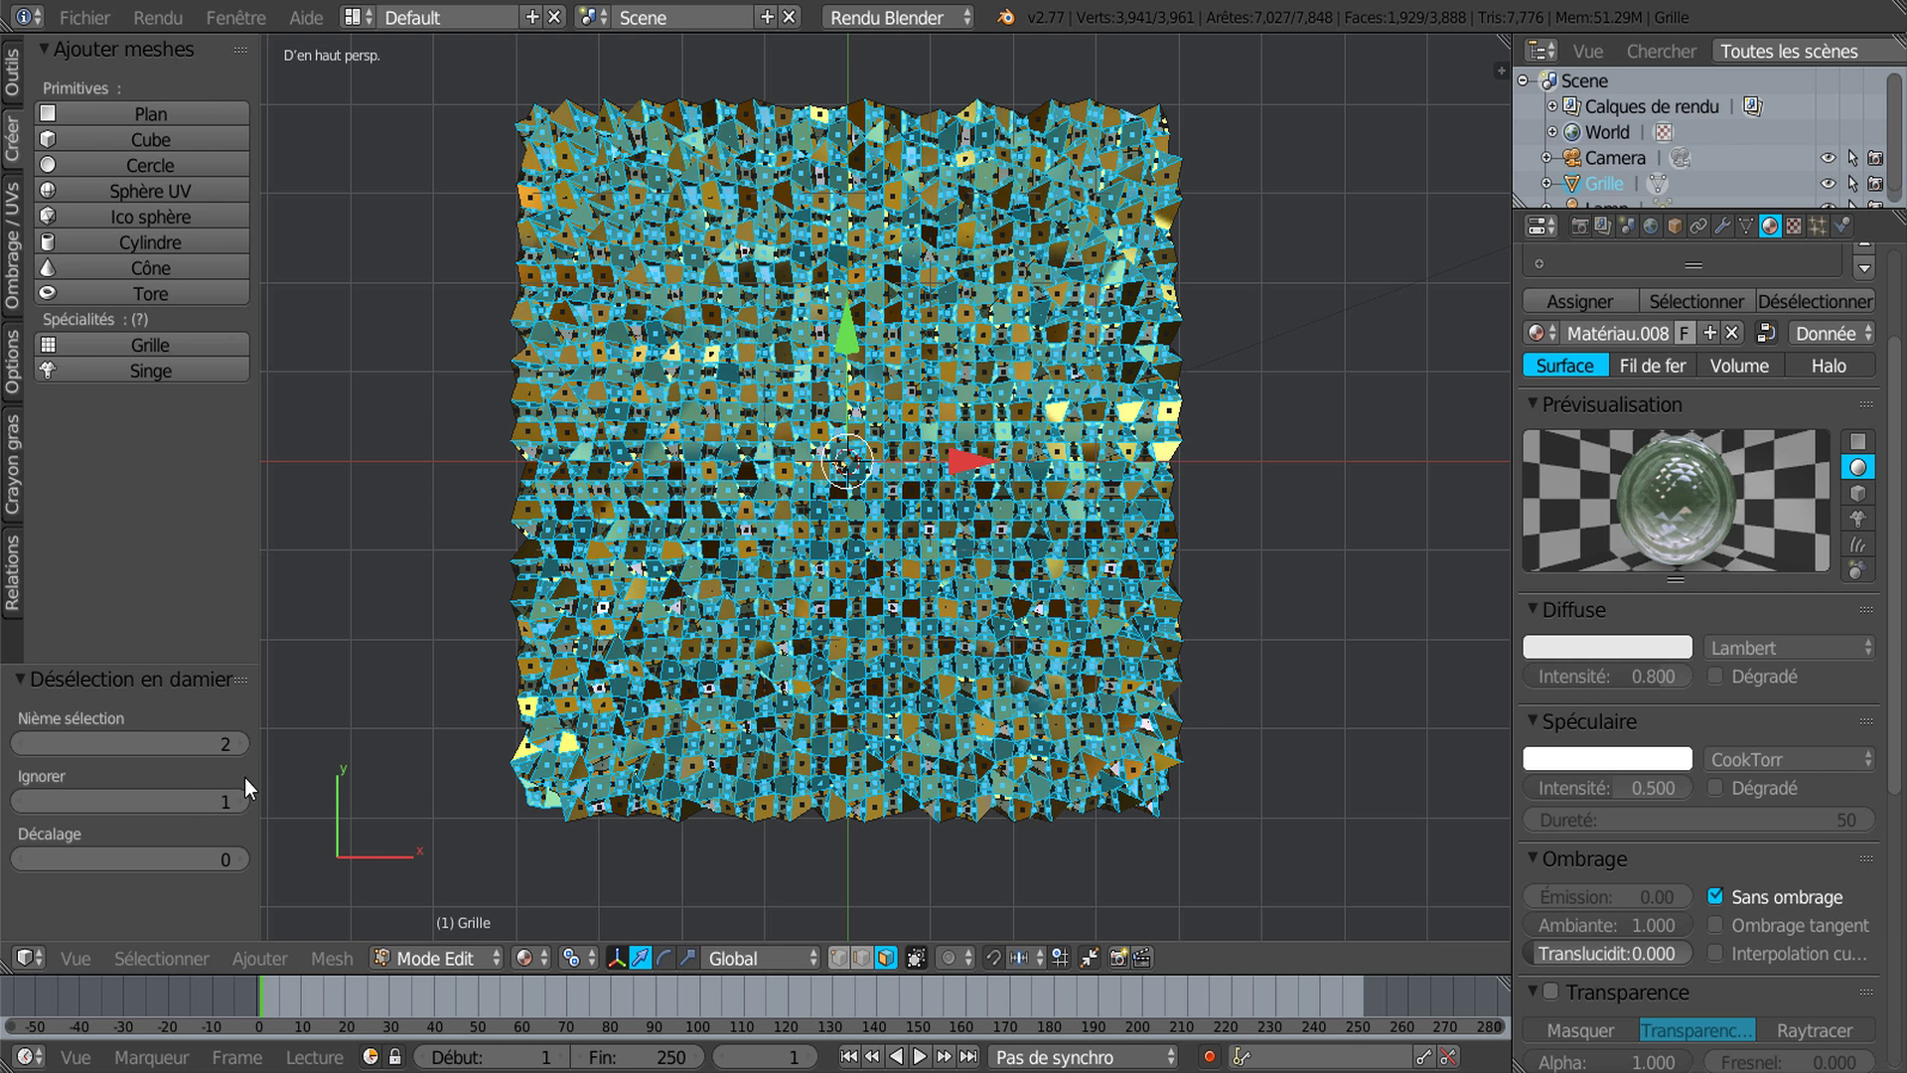
Step: Clear the face selection and randomly select (Aléatoire) 50% of the grid's faces
key(a)
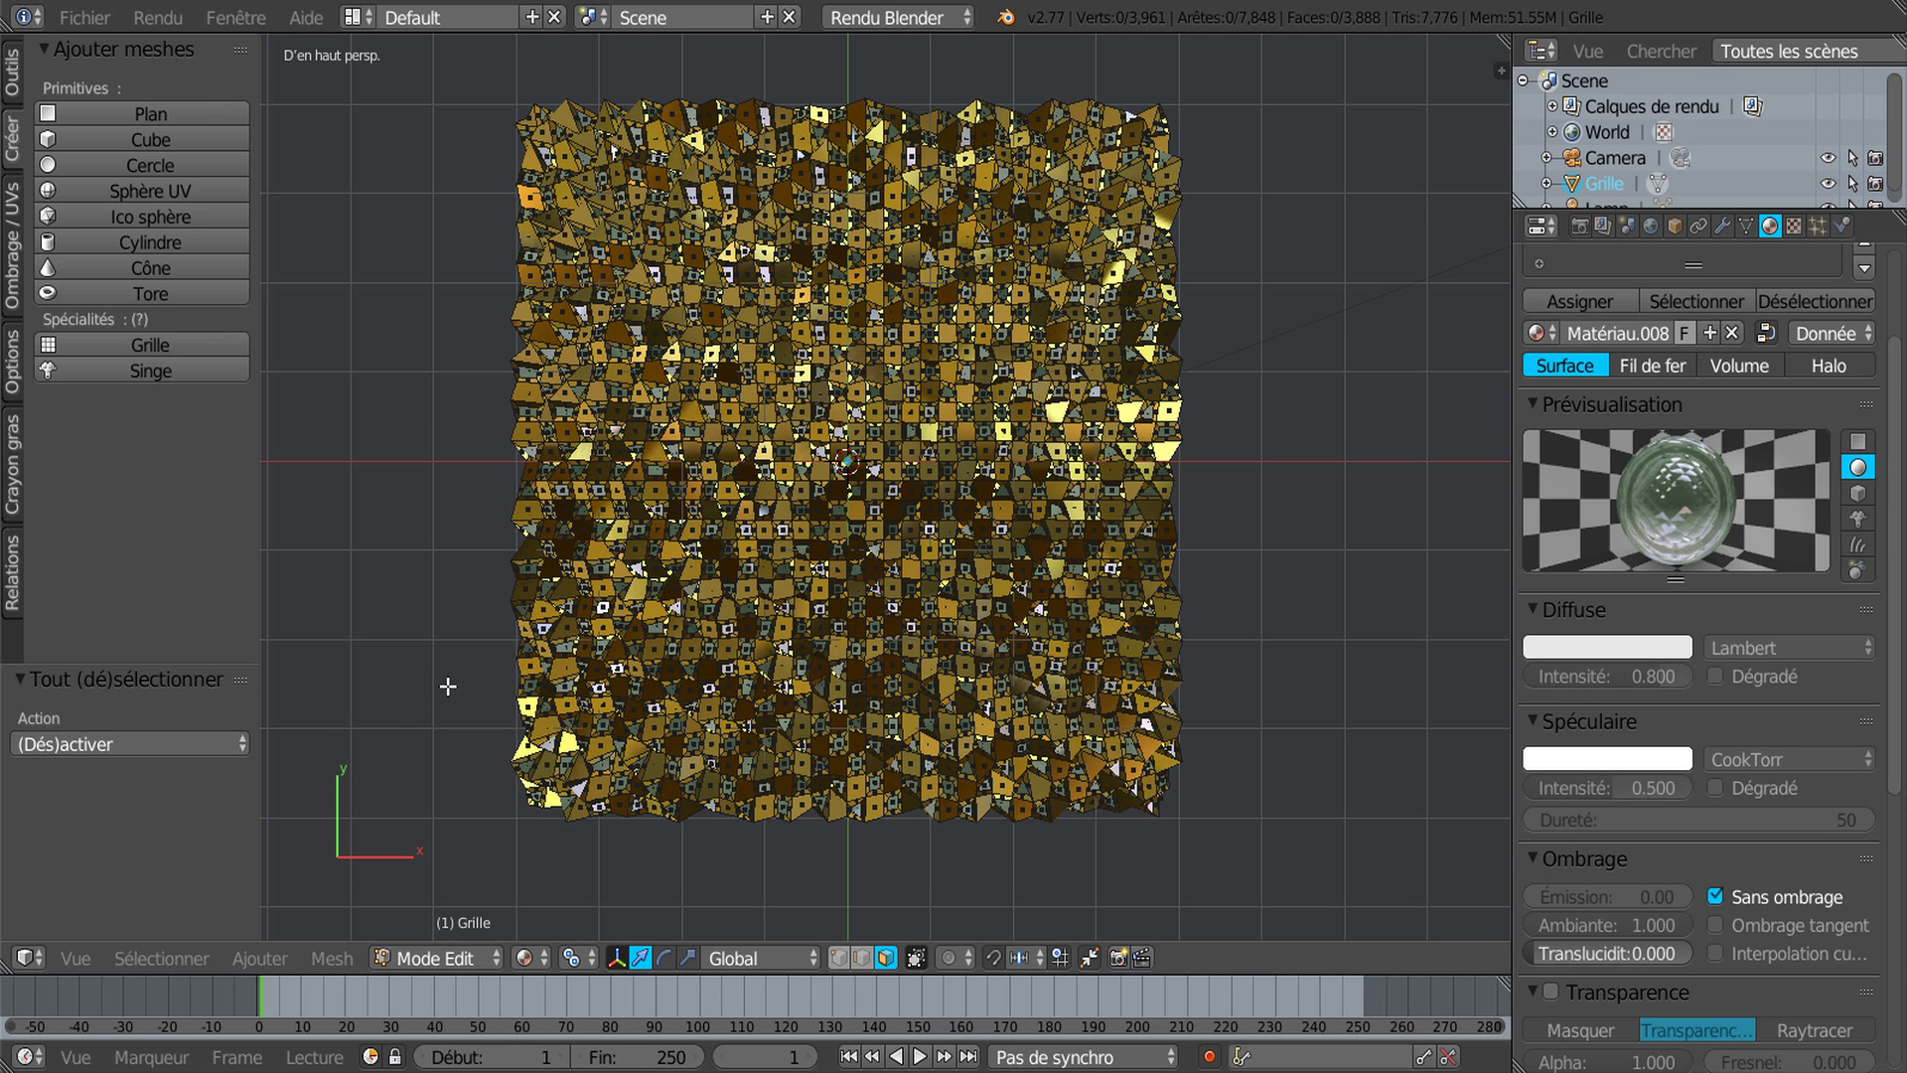
click(153, 945)
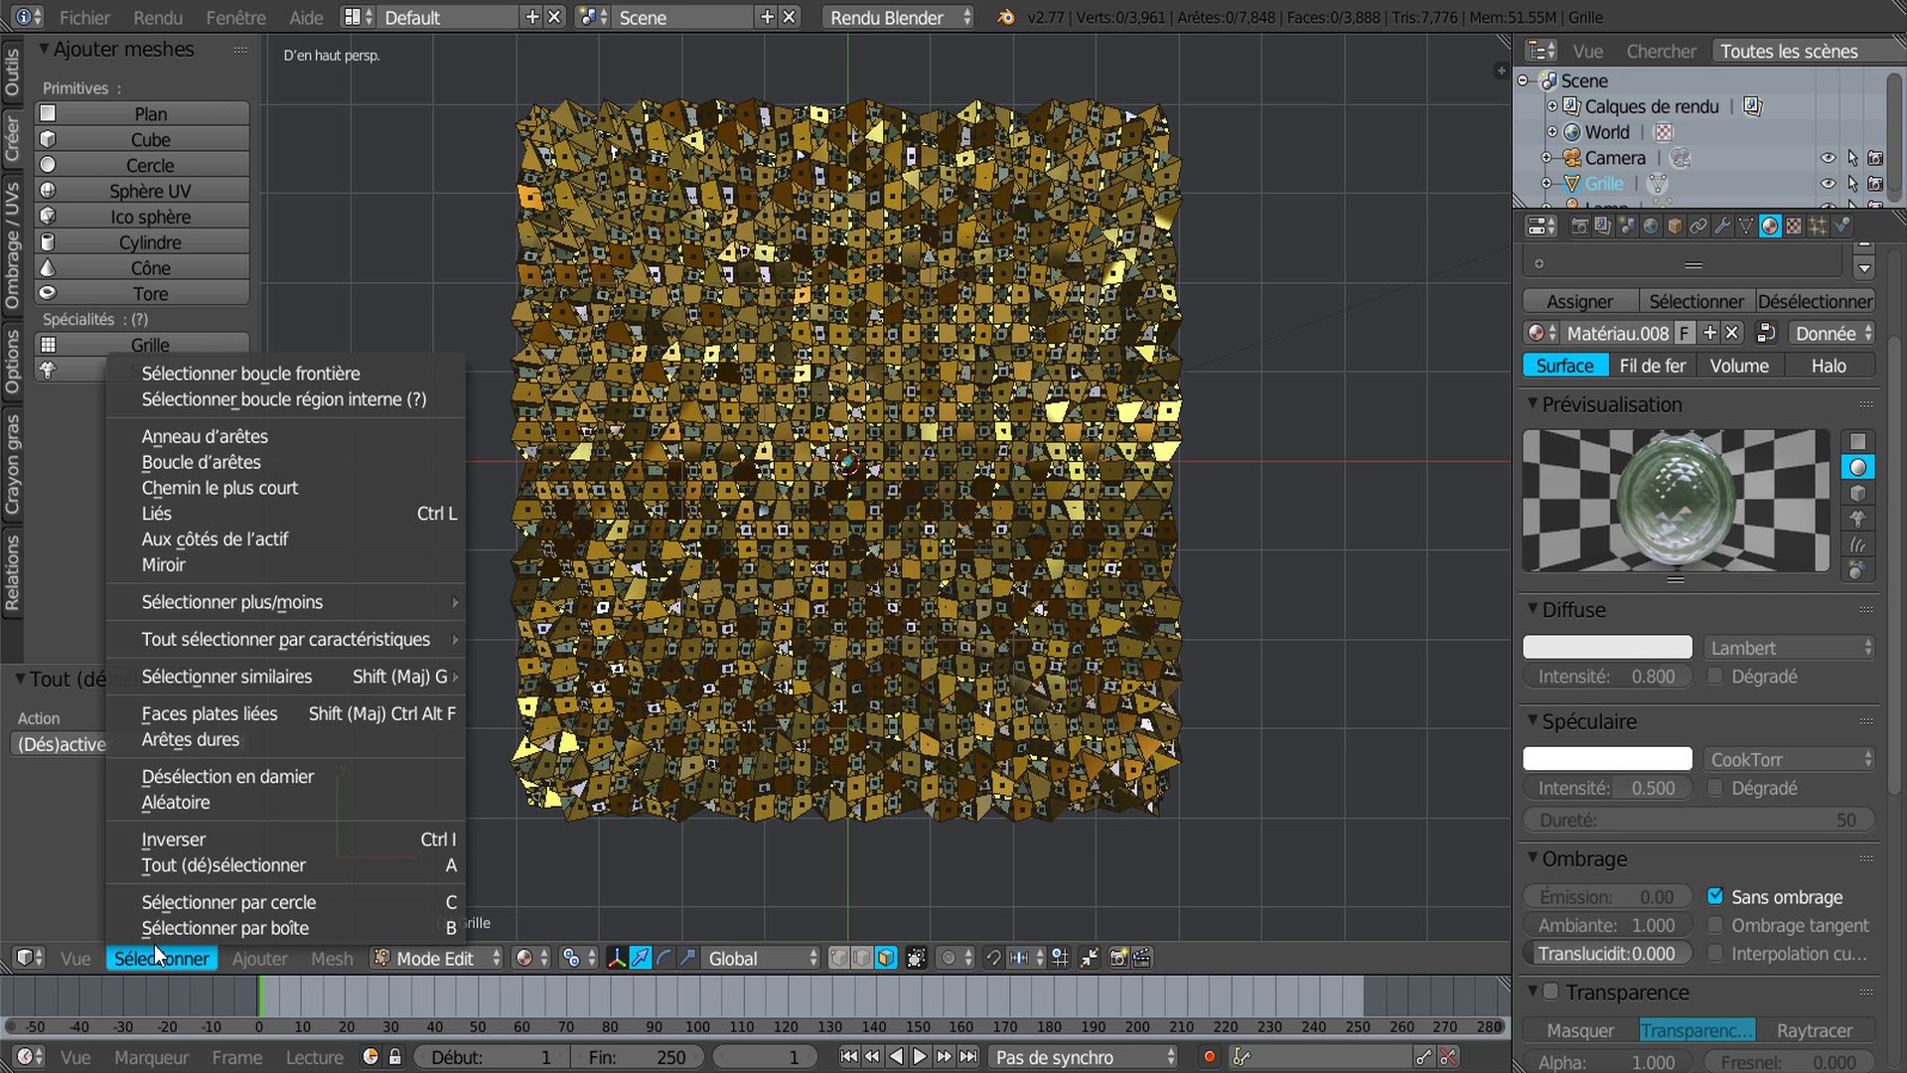
click(183, 803)
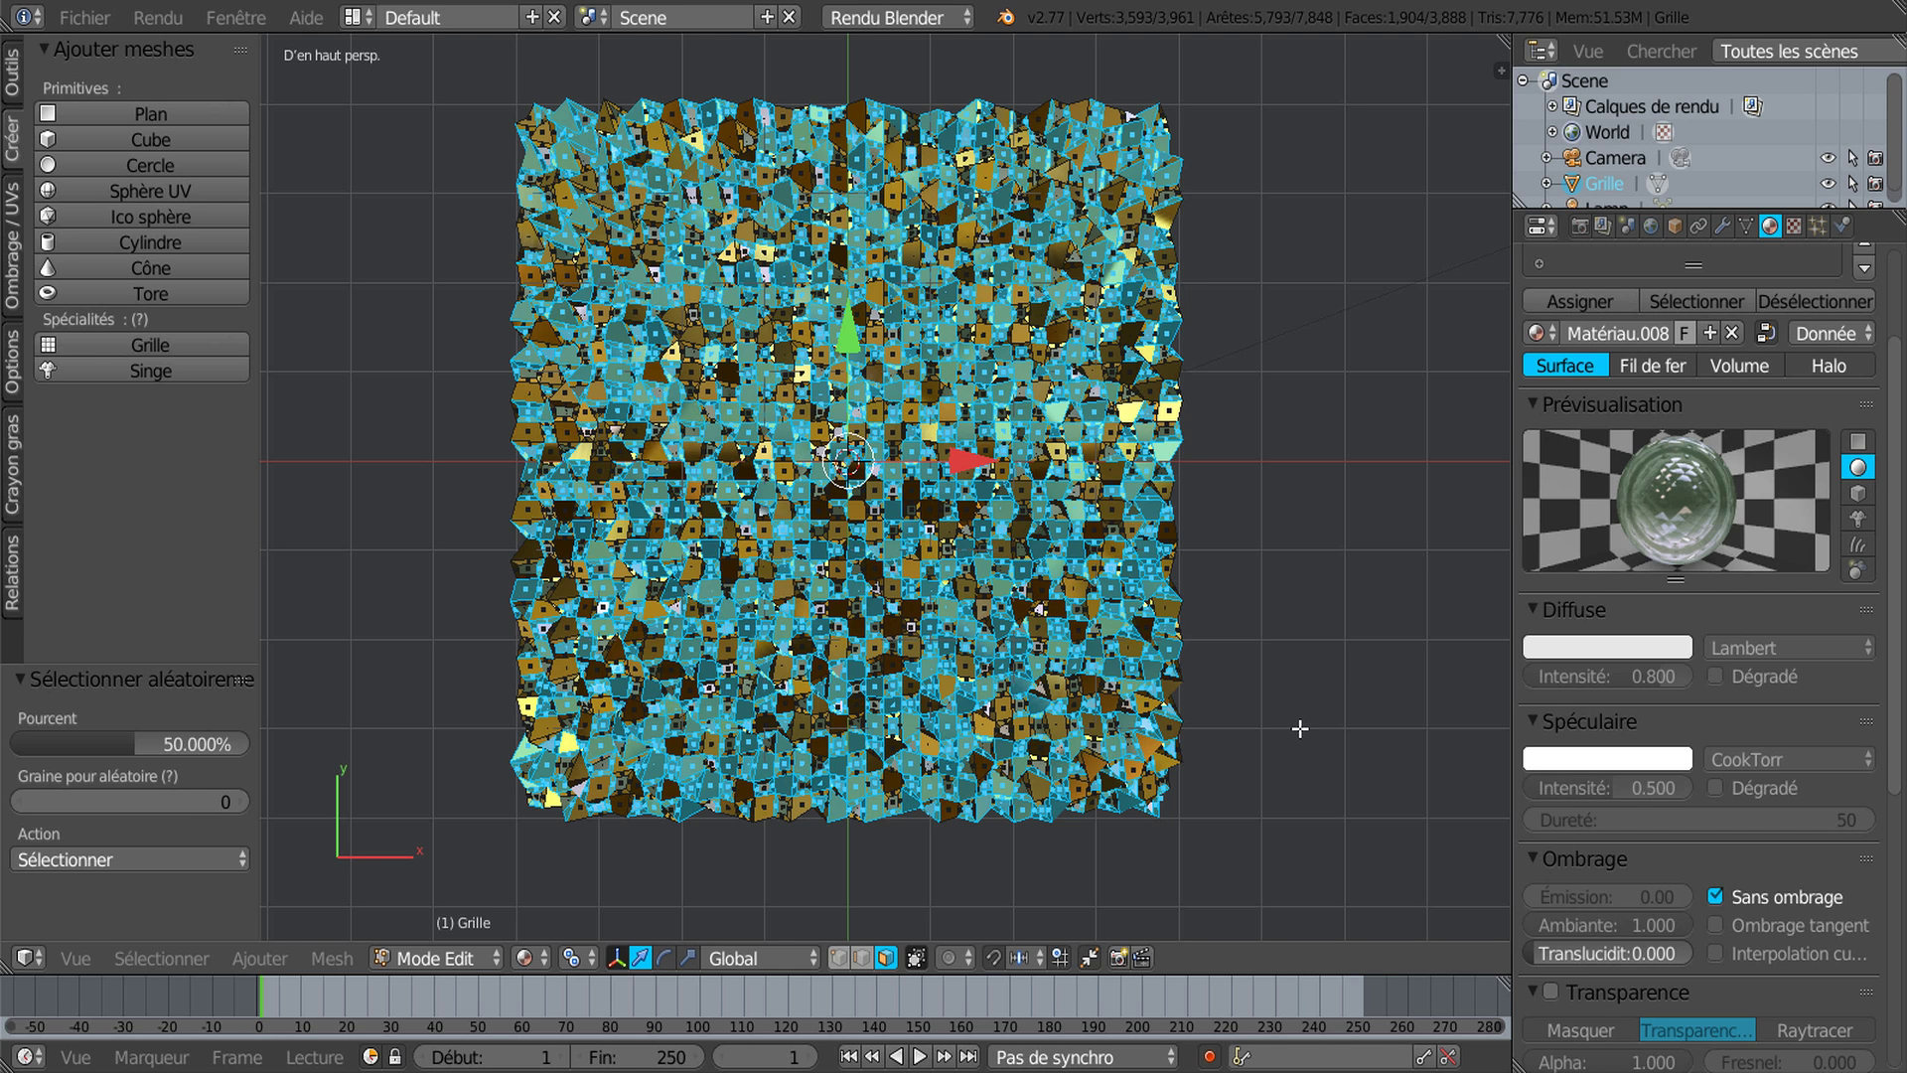
Step: Rotate the randomly selected faces by about 1.9° in the top view and check the surface in object mode
key(r)
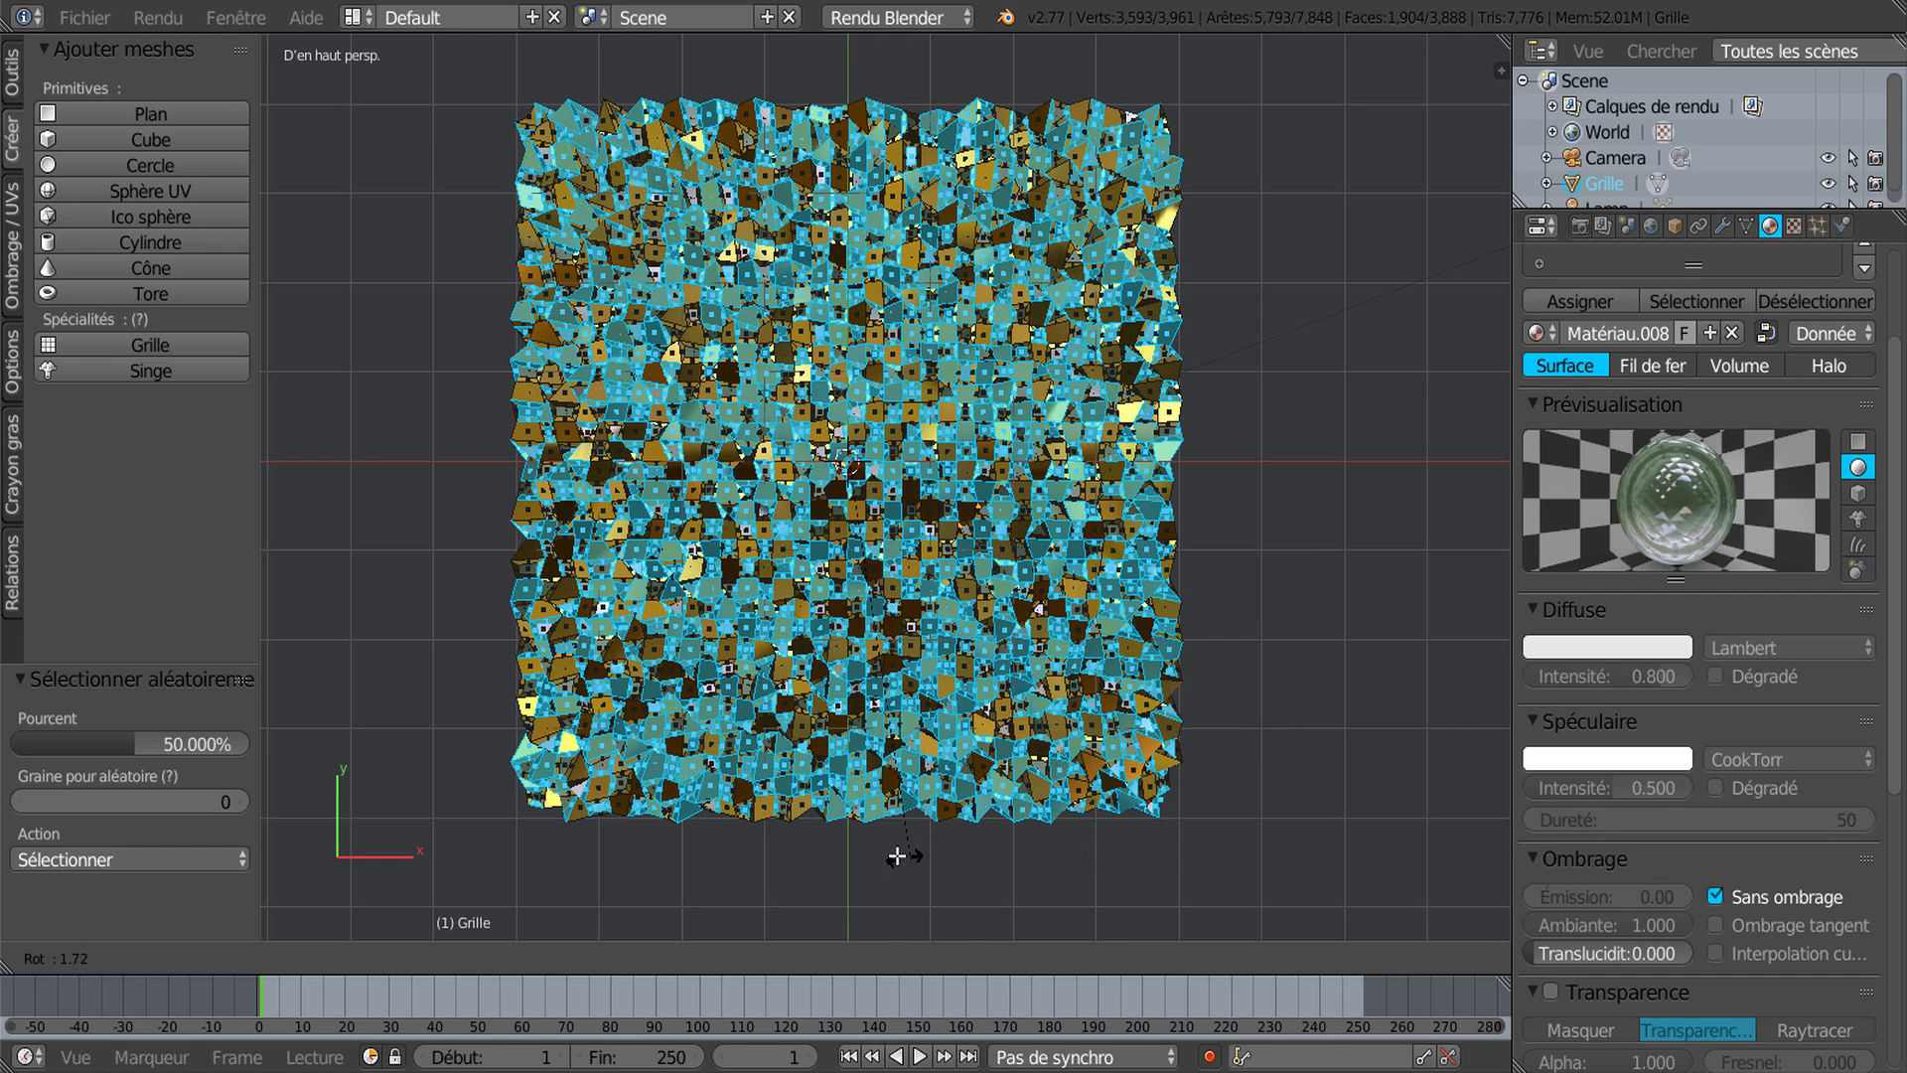
click(932, 841)
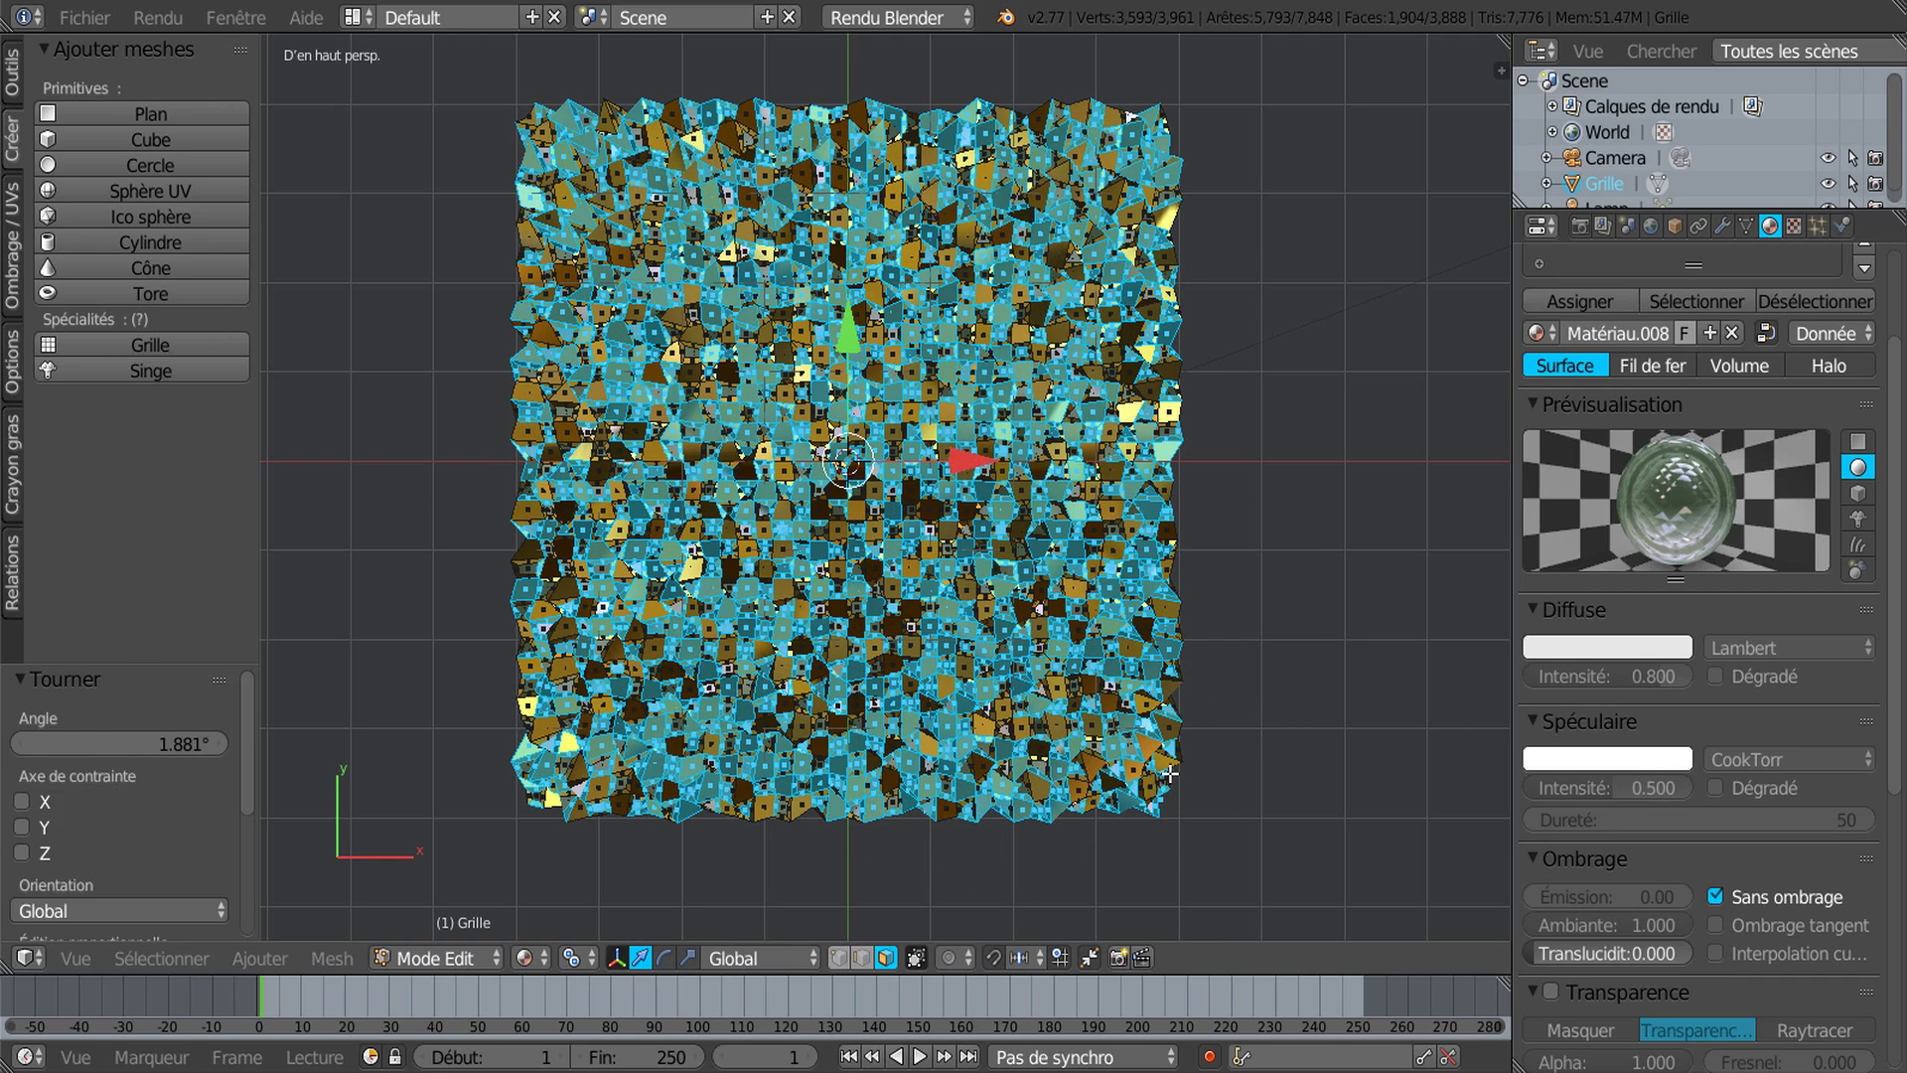
key(Tab)
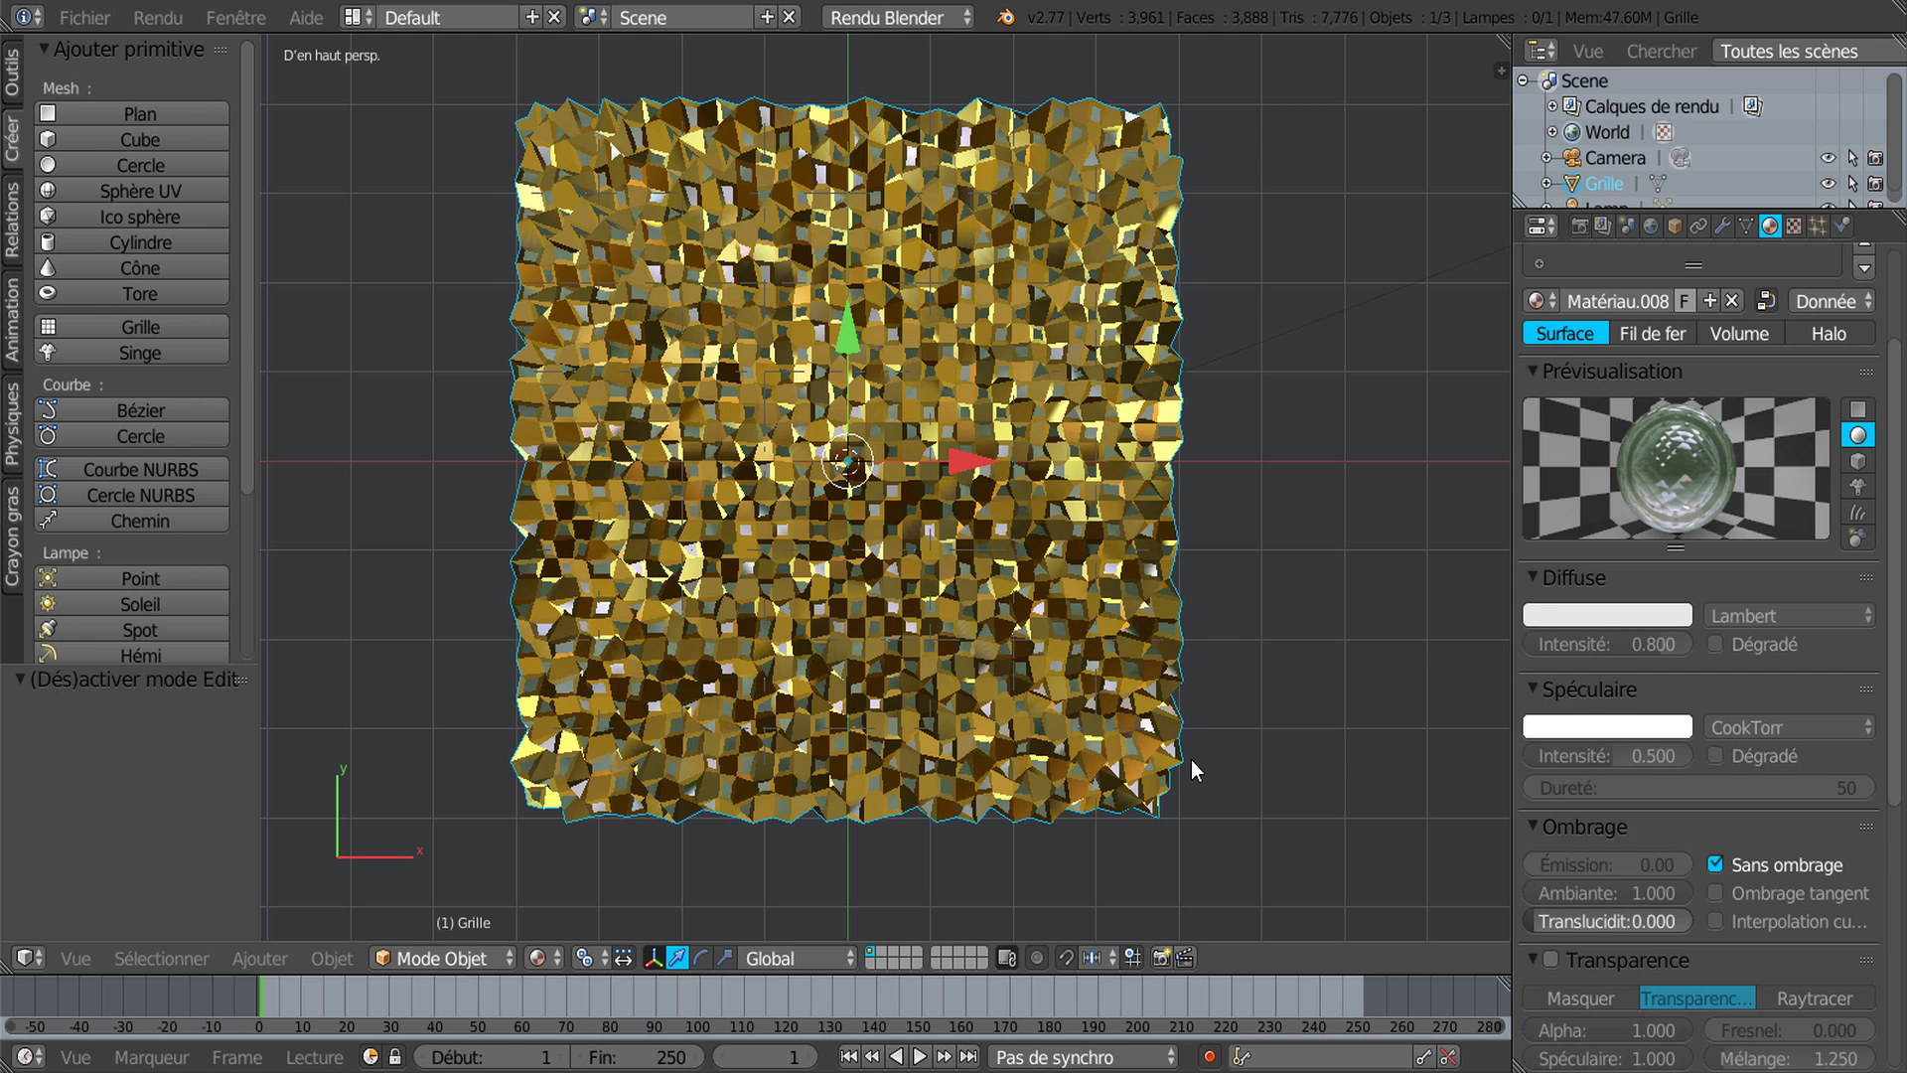
key(Tab)
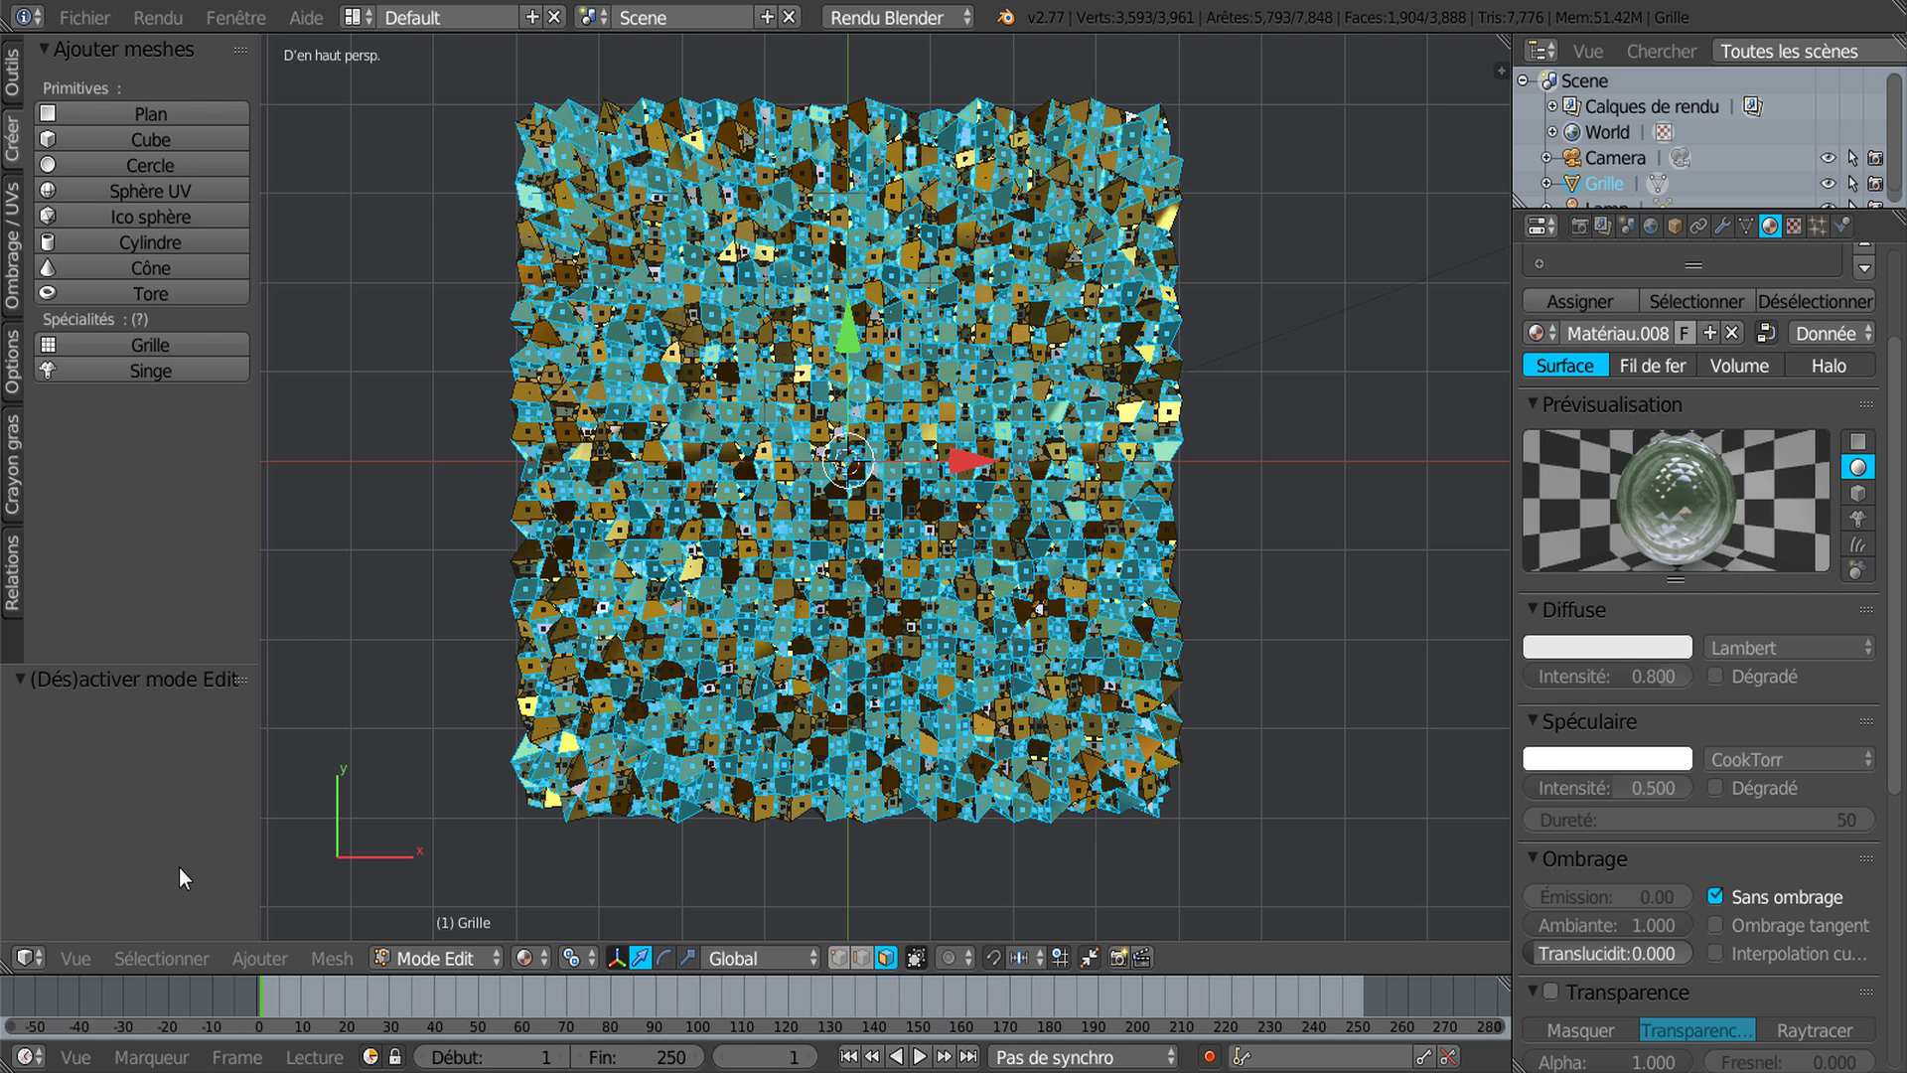
Step: Apply Checker Deselect (Désélection en damier) to the rotated random face selection
click(159, 958)
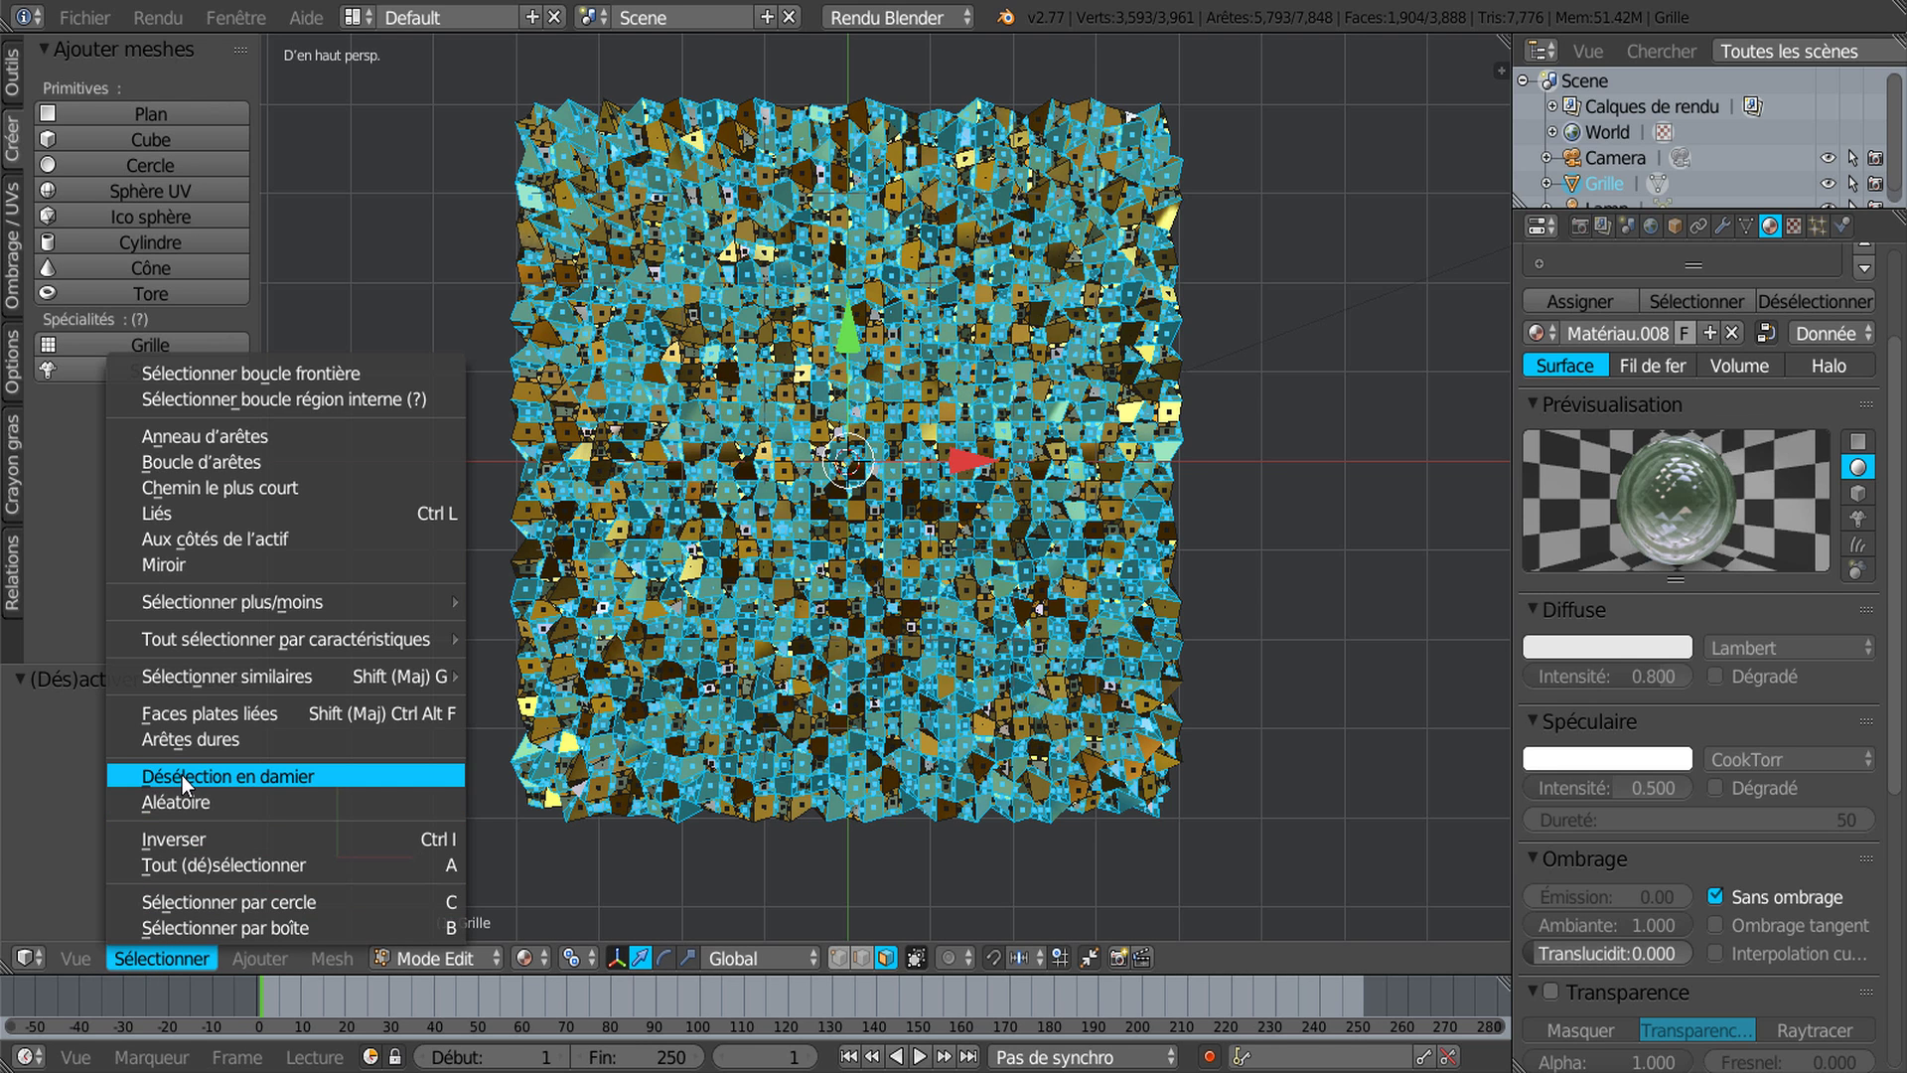
click(182, 775)
click(159, 957)
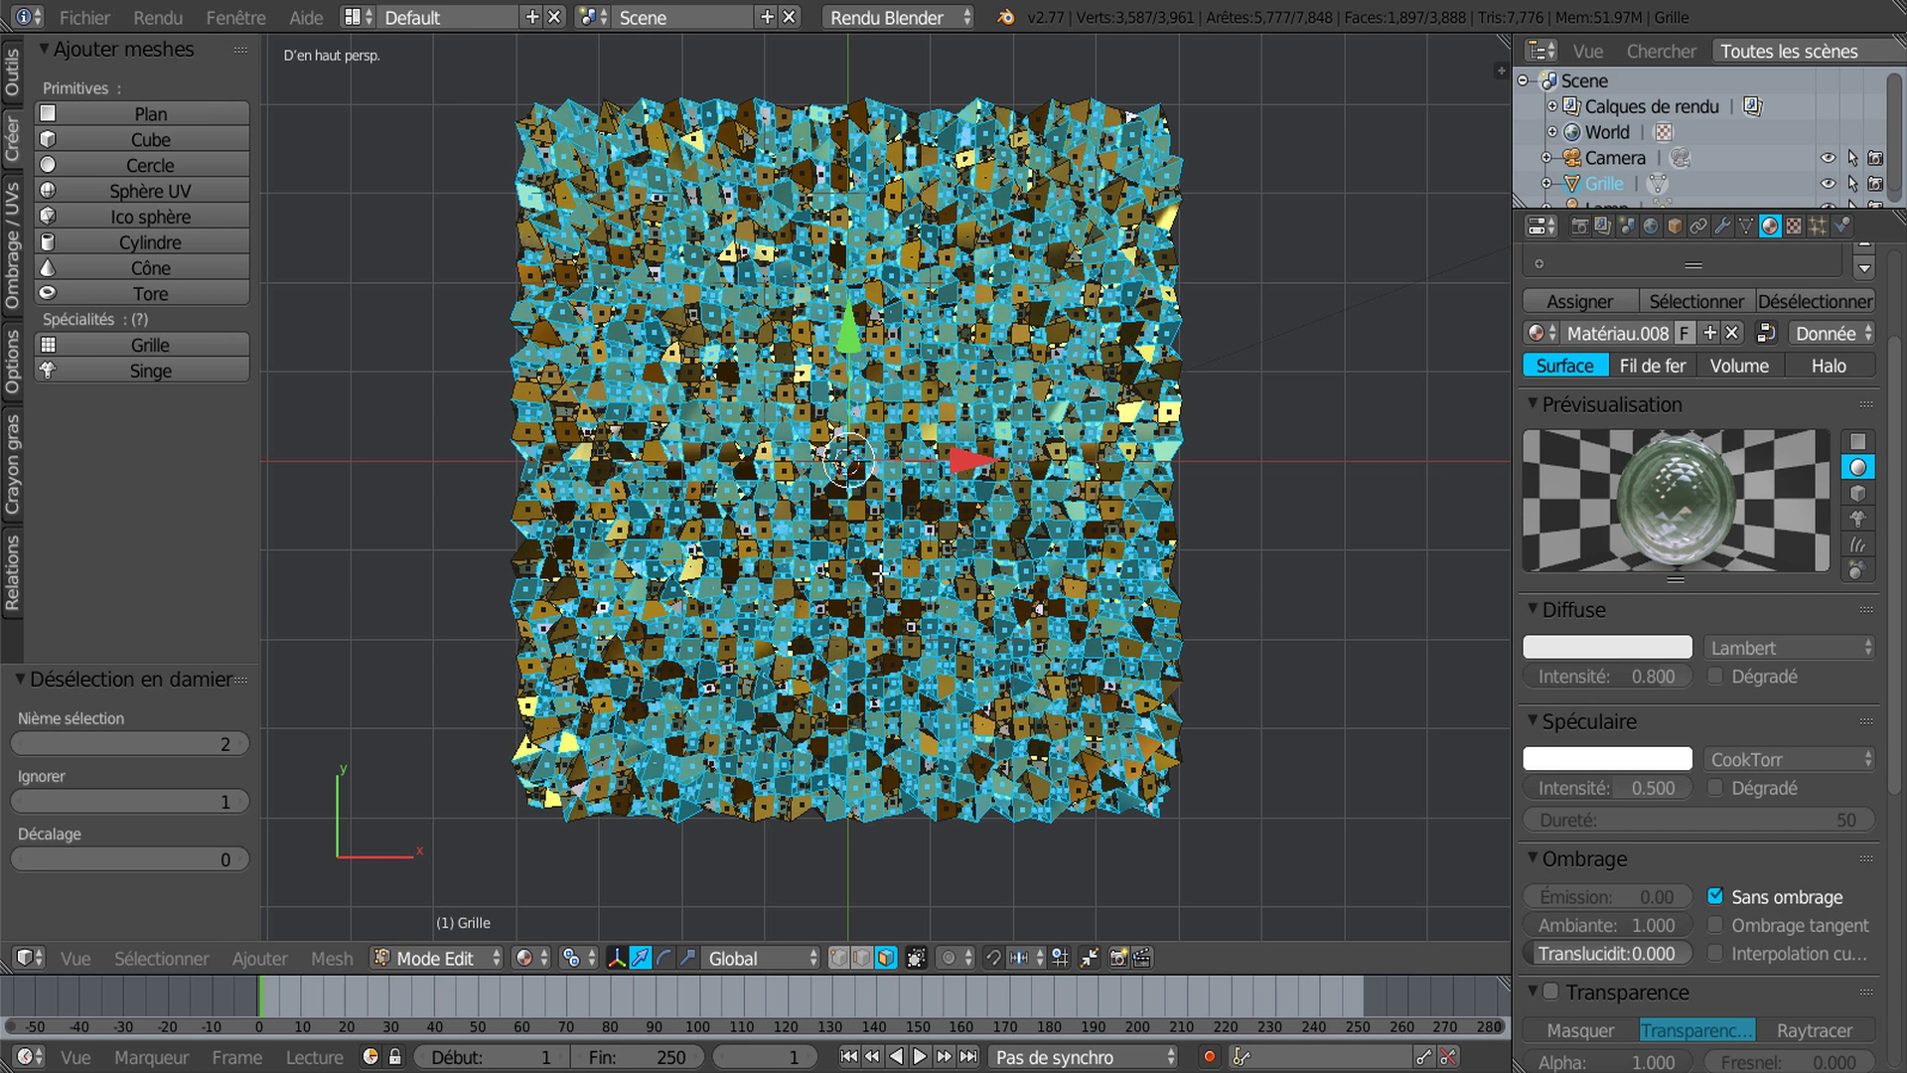
Step: Use circle select to remove irregular patches of faces across the grid from the selection
key(c)
click(758, 254)
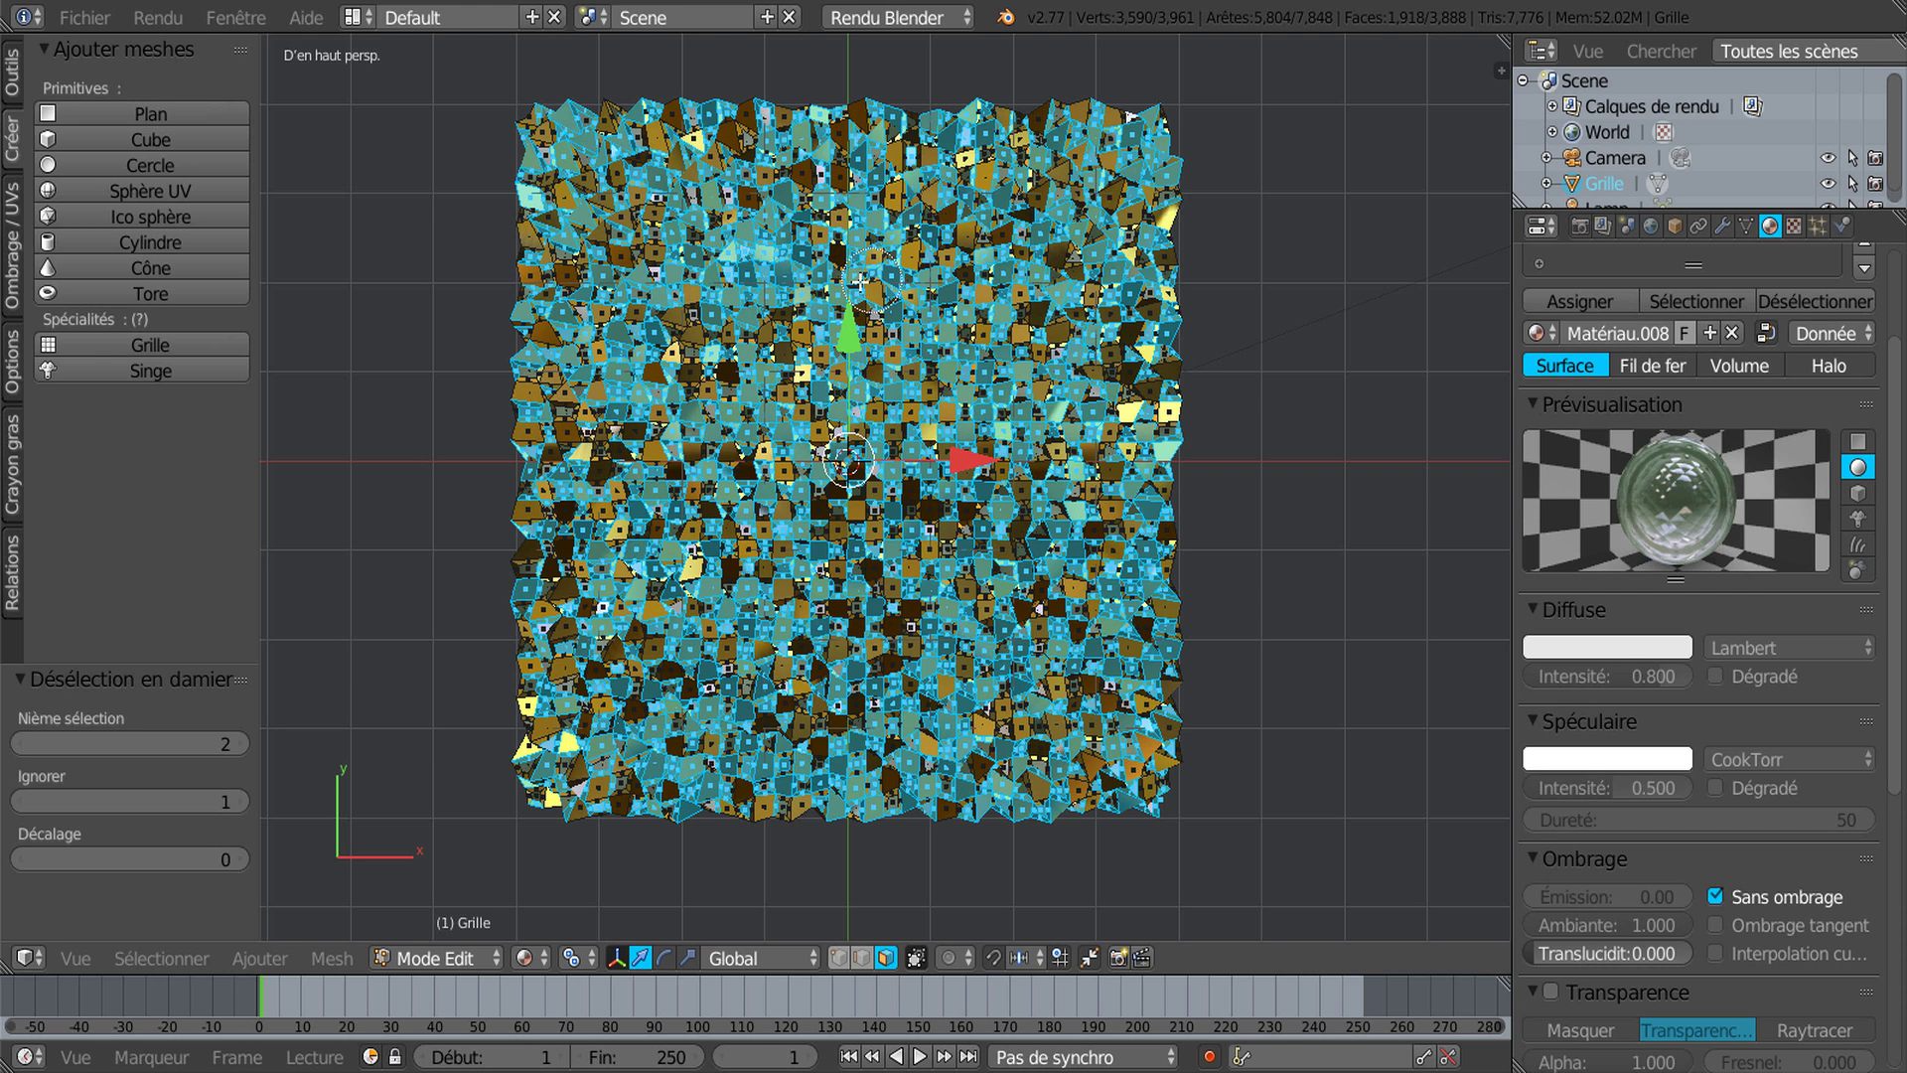
middle_click(772, 266)
middle_click(989, 356)
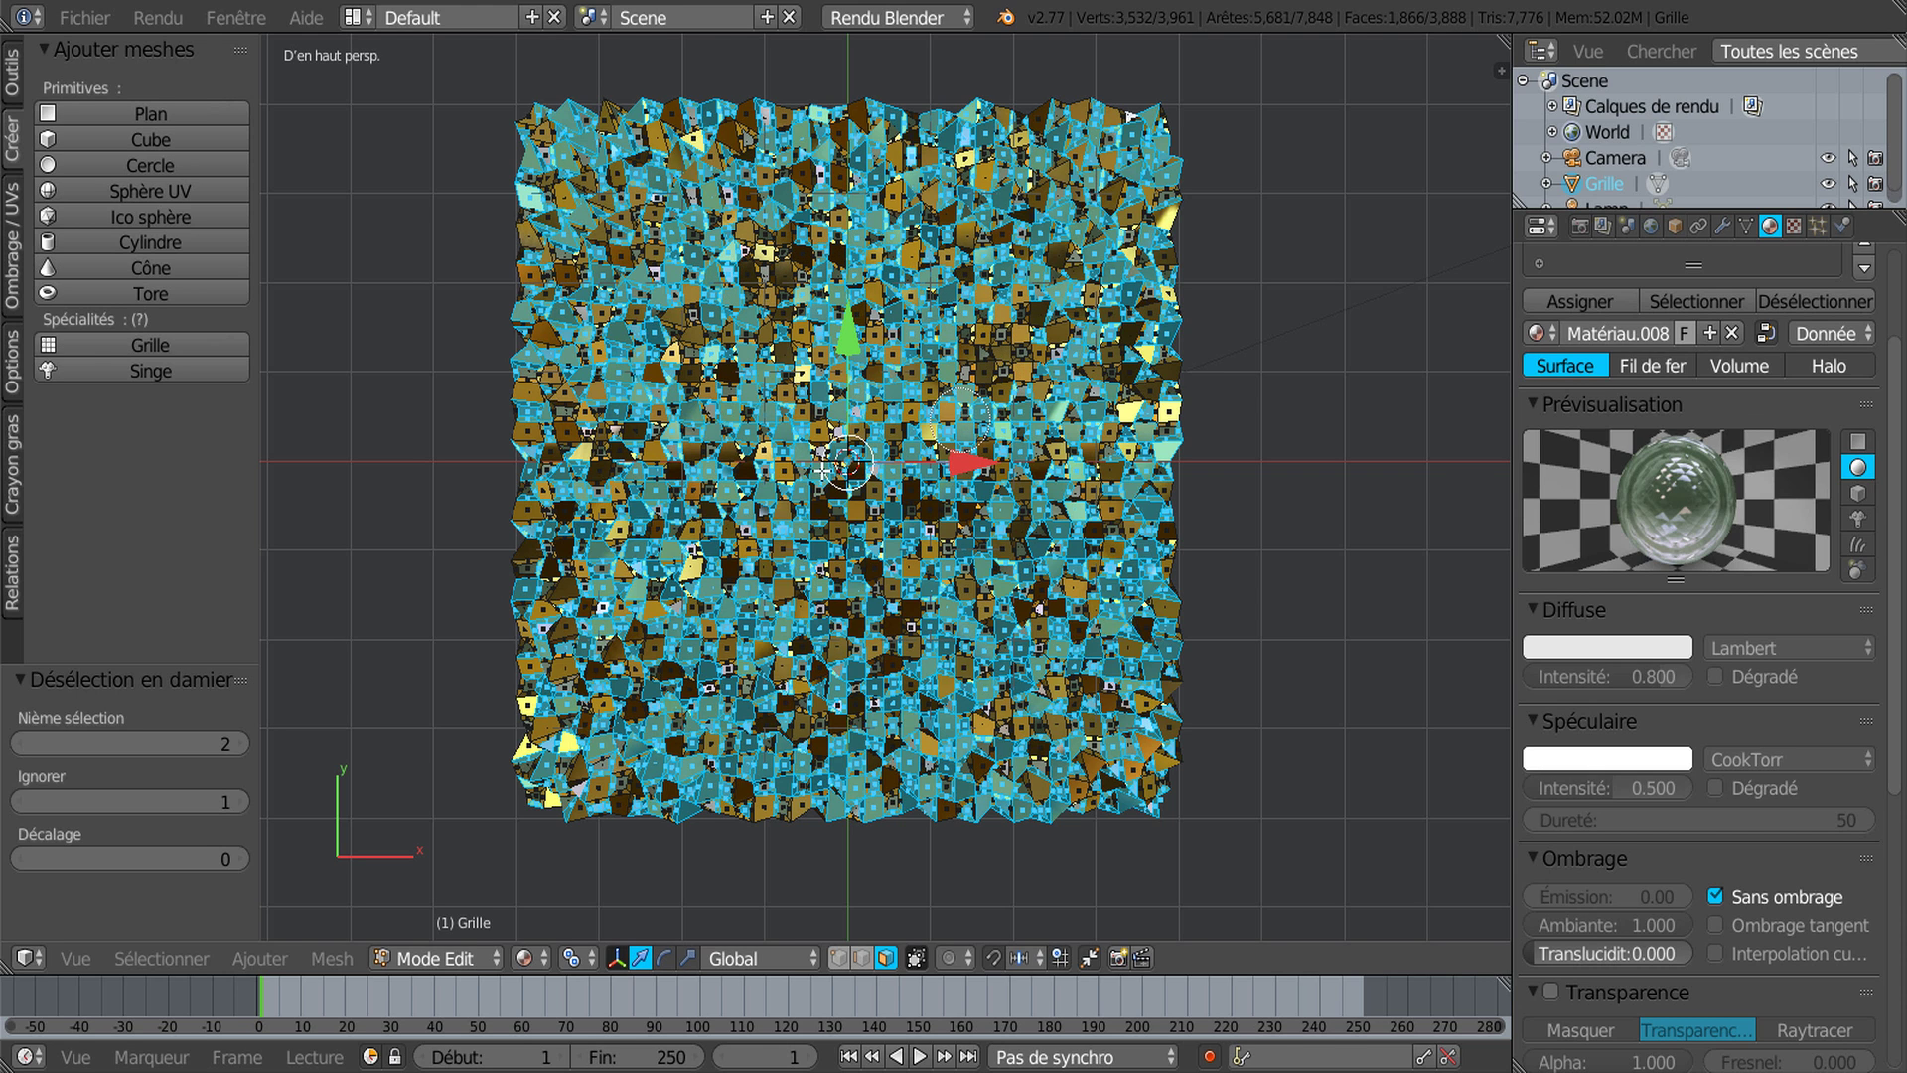
middle_click(675, 655)
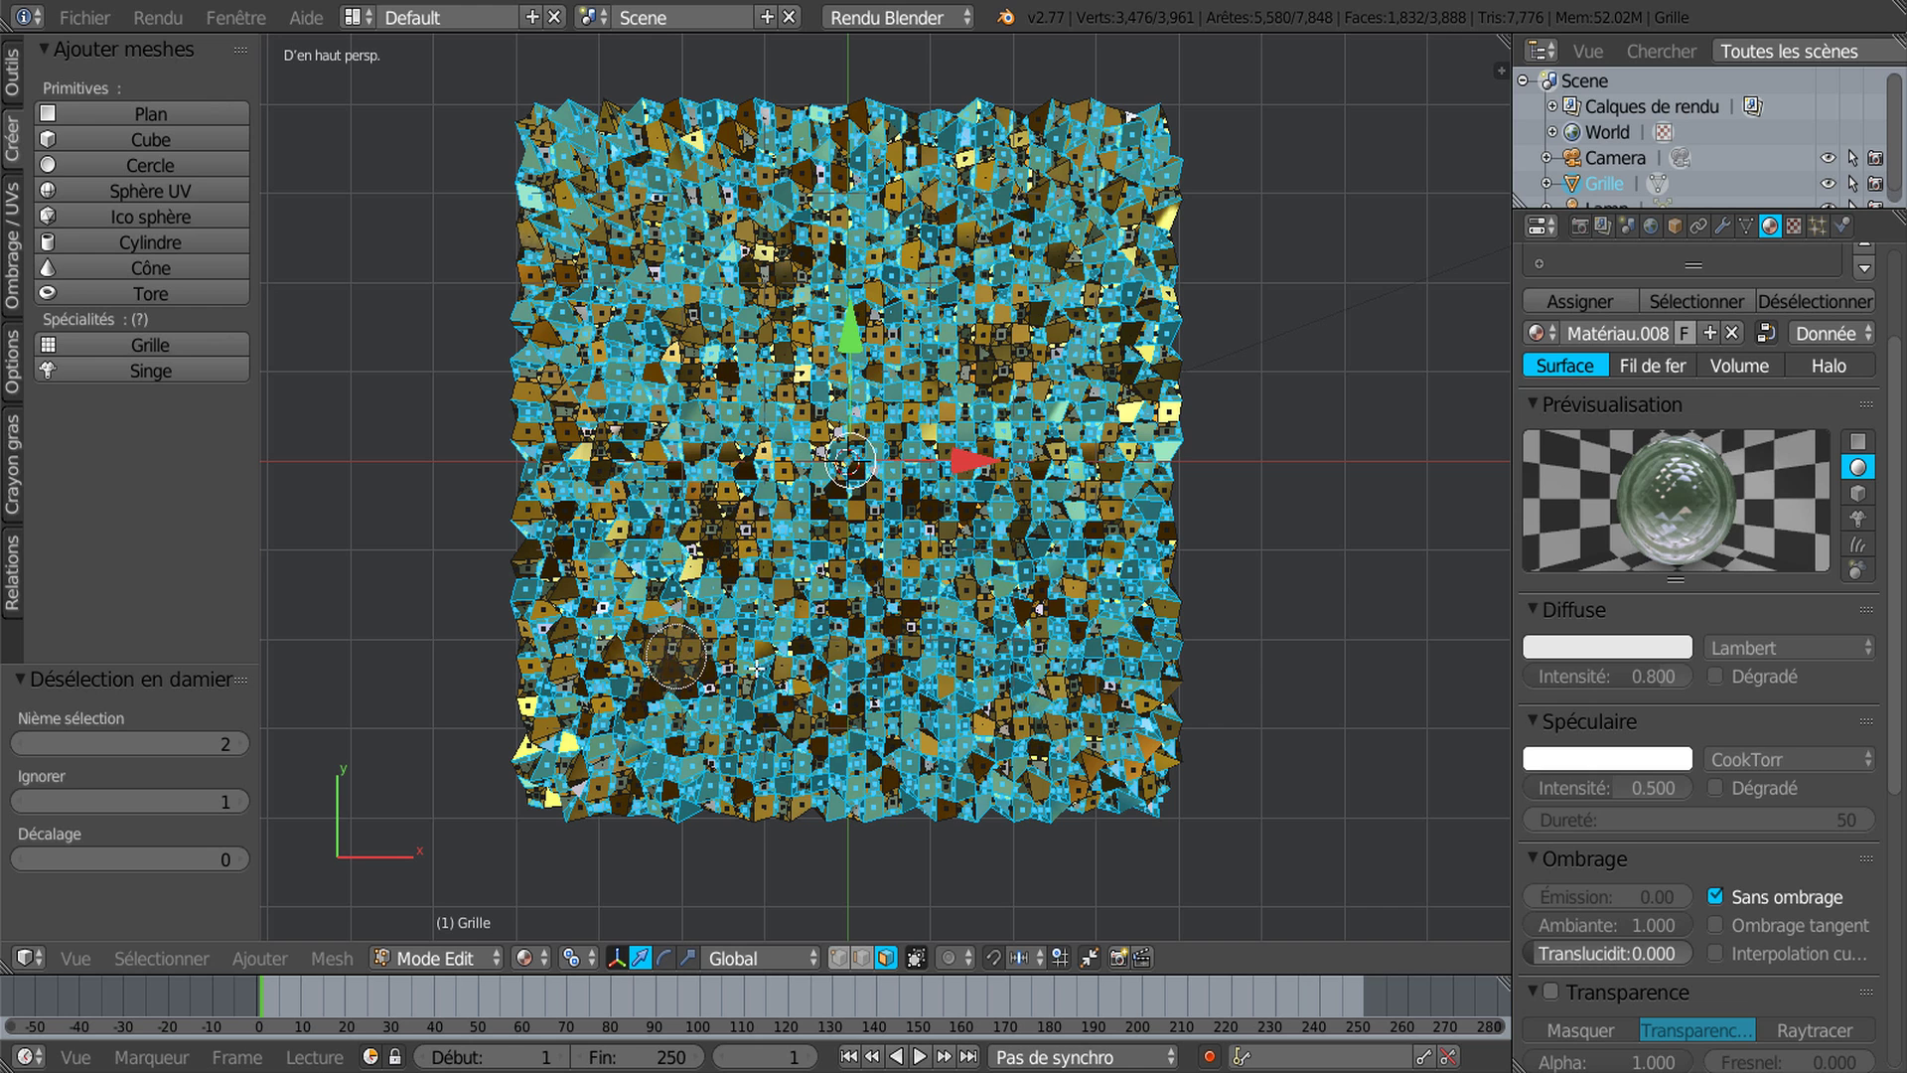
middle_click(963, 643)
middle_drag(1094, 523, 1093, 495)
mouse_move(1115, 335)
middle_down()
mouse_move(1091, 256)
mouse_move(981, 171)
middle_up()
right_click(1290, 538)
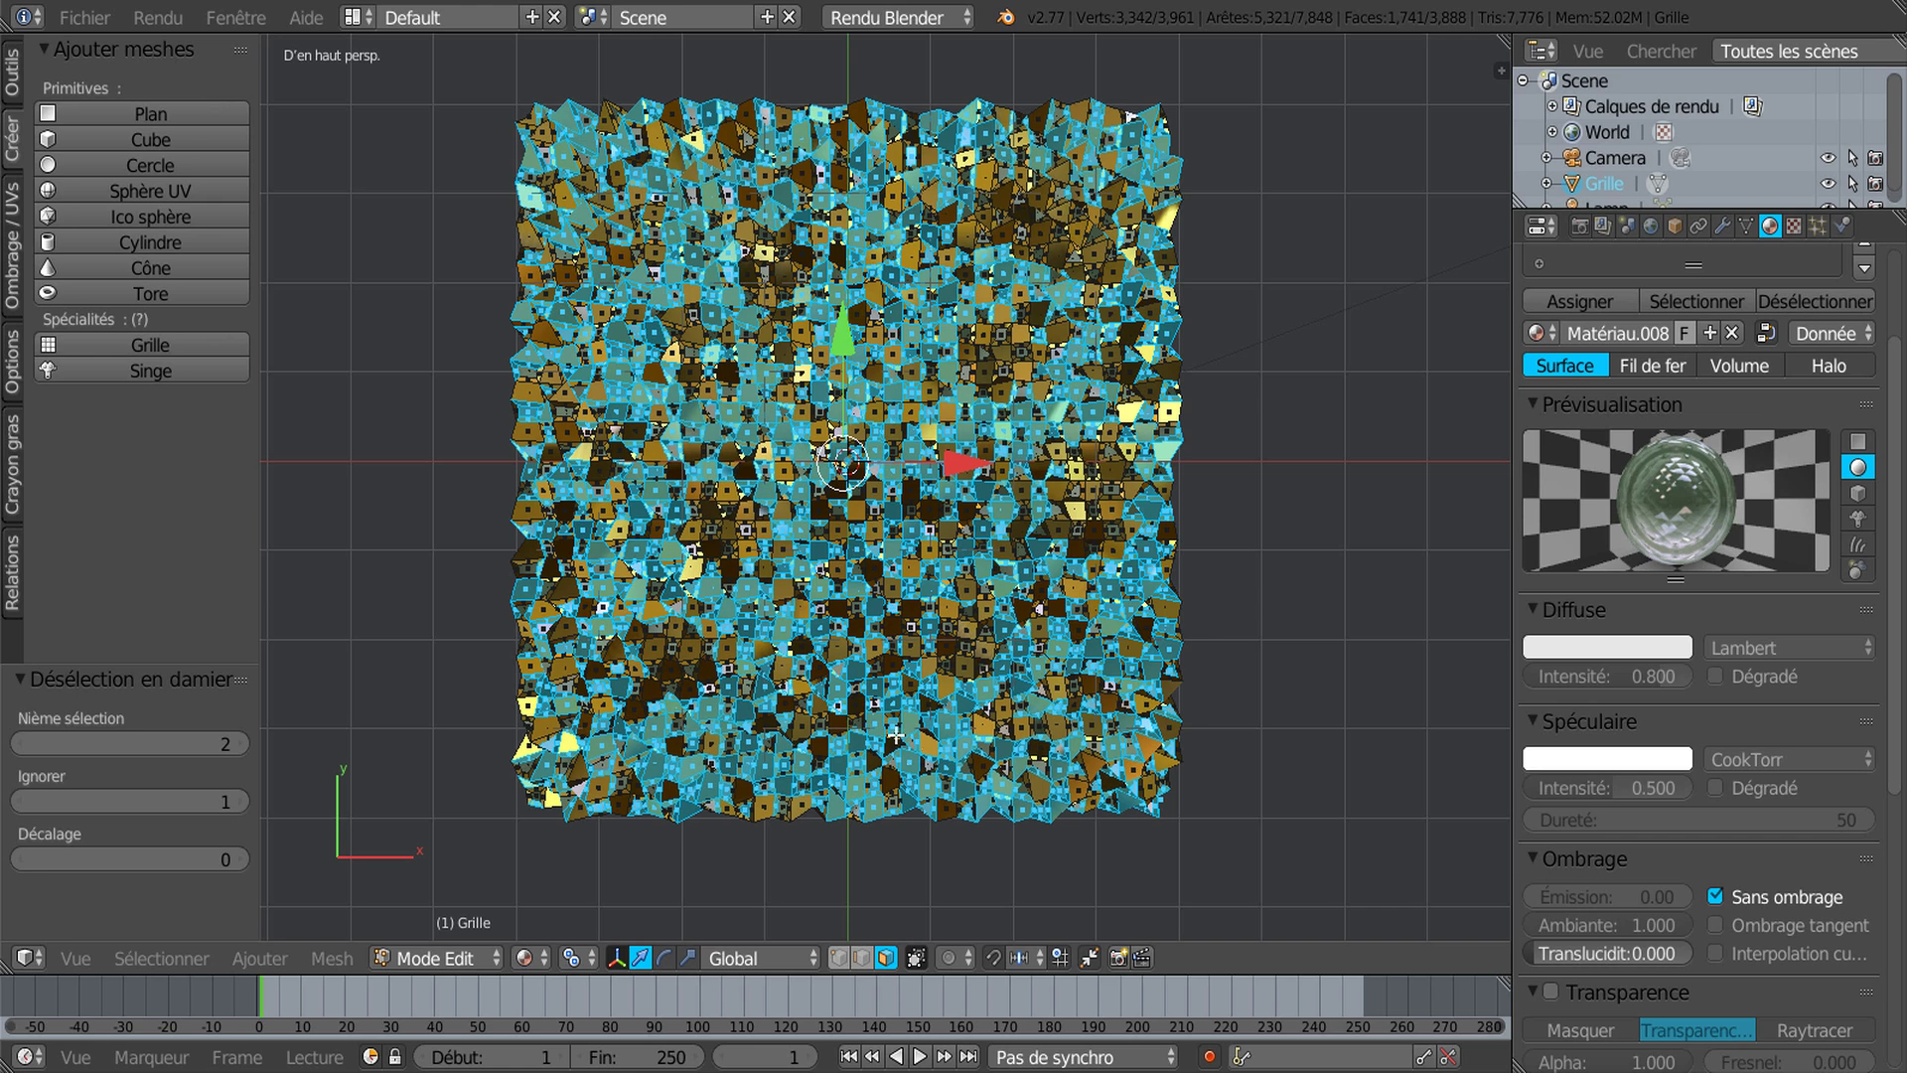
key(c)
middle_click(602, 352)
middle_drag(602, 352, 577, 326)
middle_drag(699, 186, 741, 168)
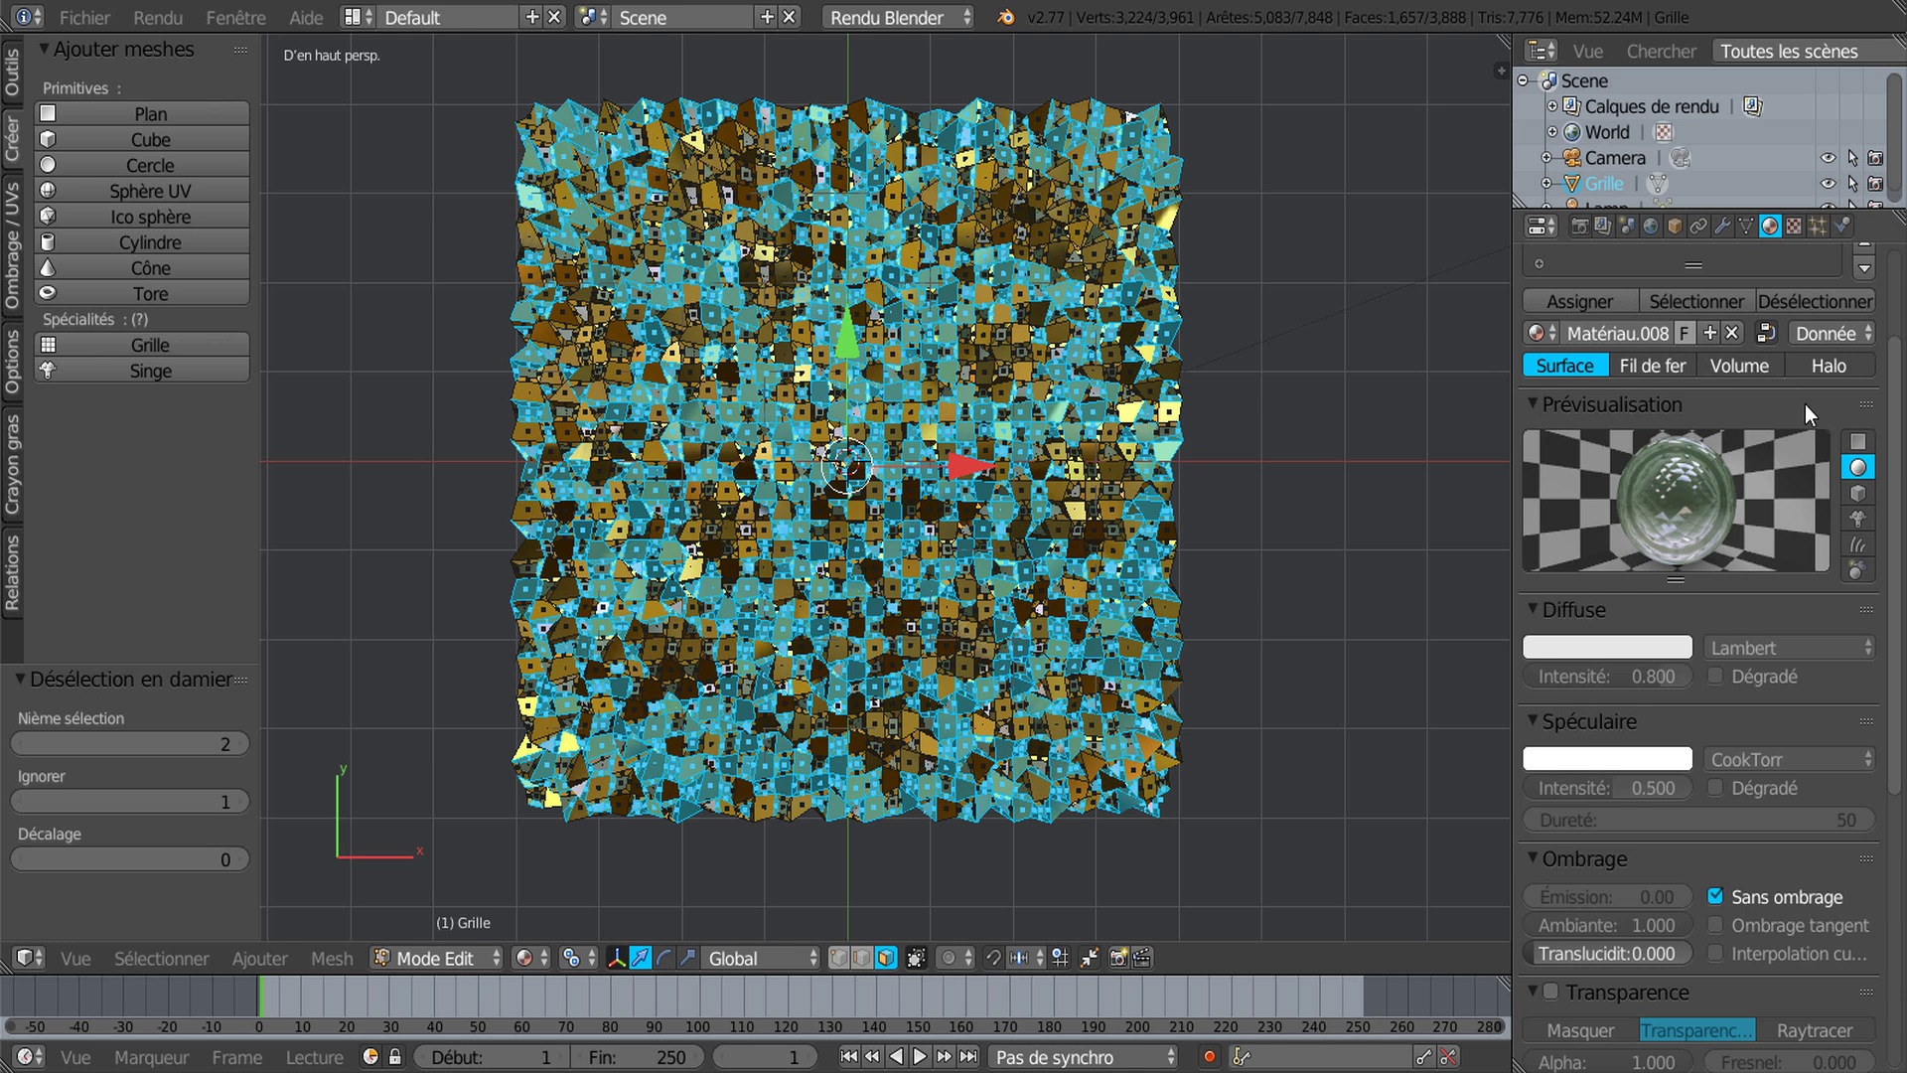
Step: Add a third material slot with a new shadeless (Sans ombrage) material to the grid and open its texture settings
drag(1897, 475, 1901, 392)
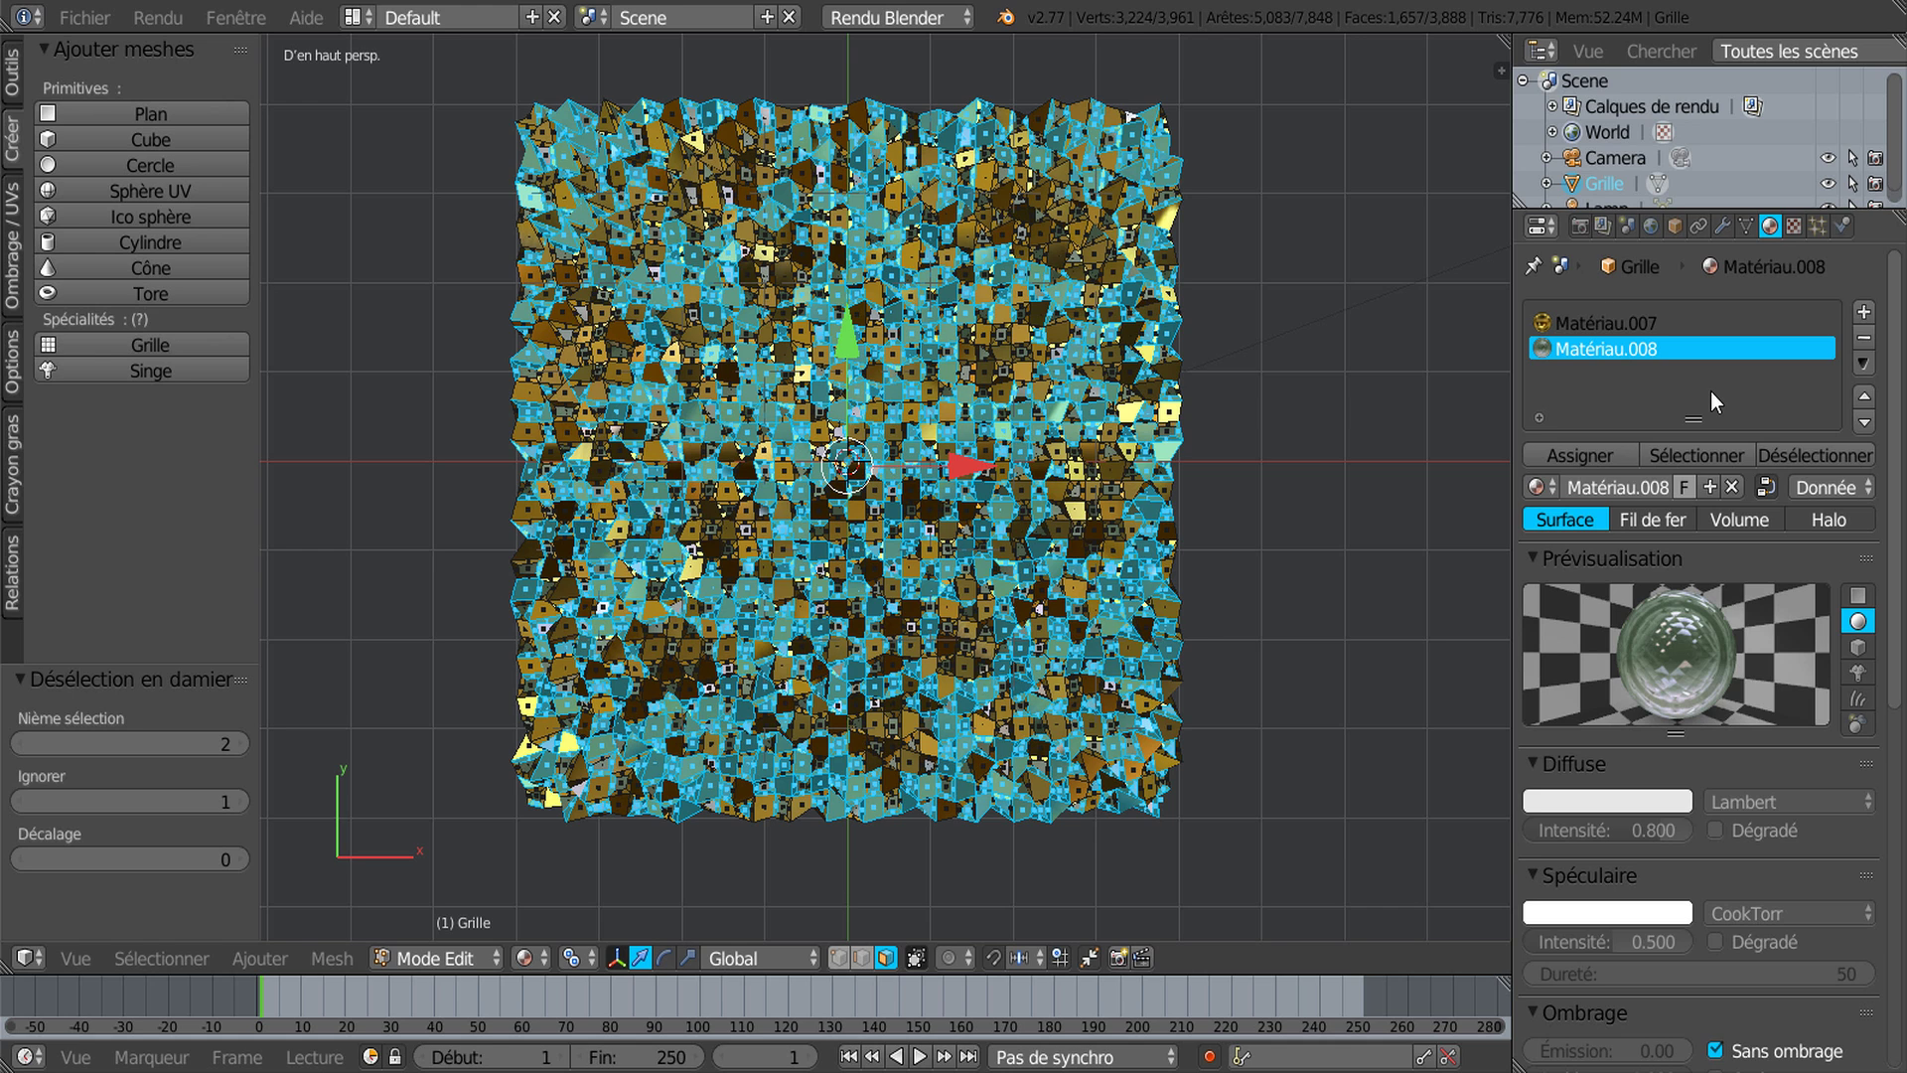
click(1864, 311)
click(1687, 490)
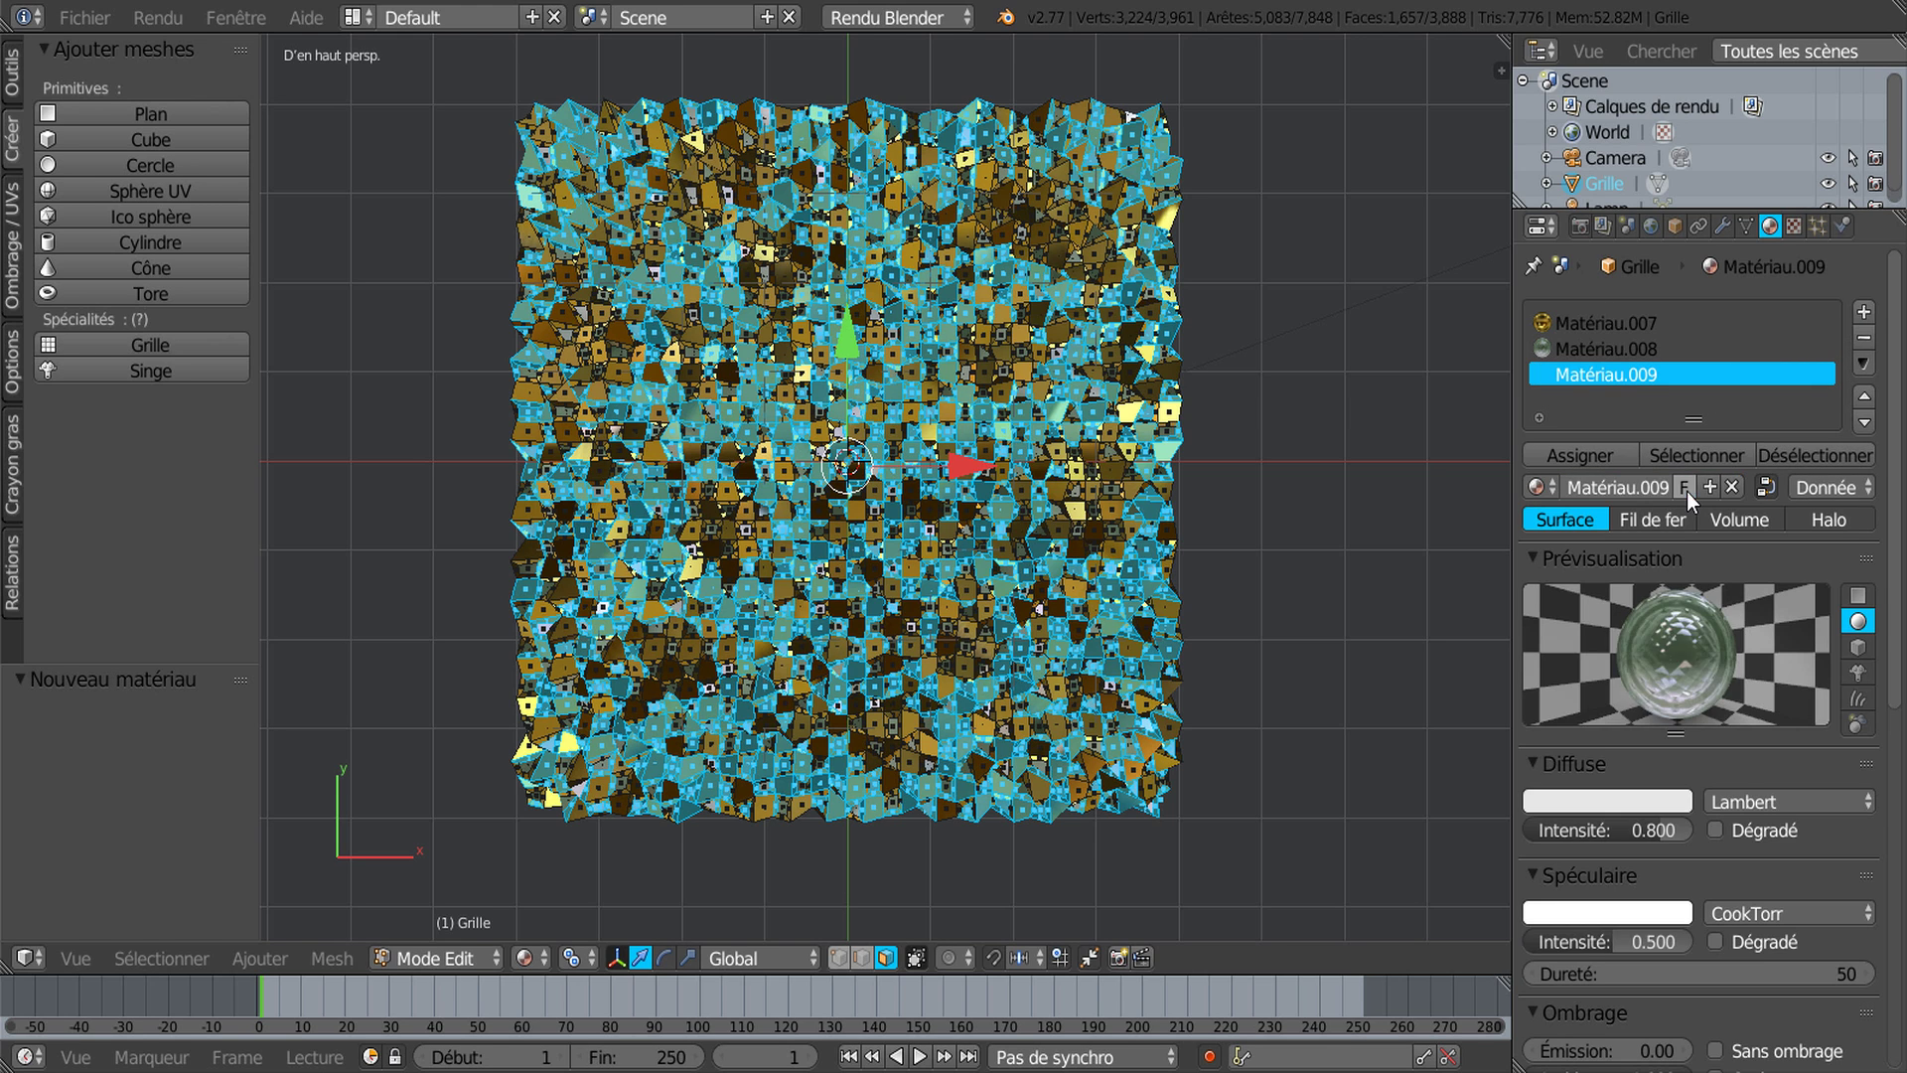
scroll(1726, 723, down, 5)
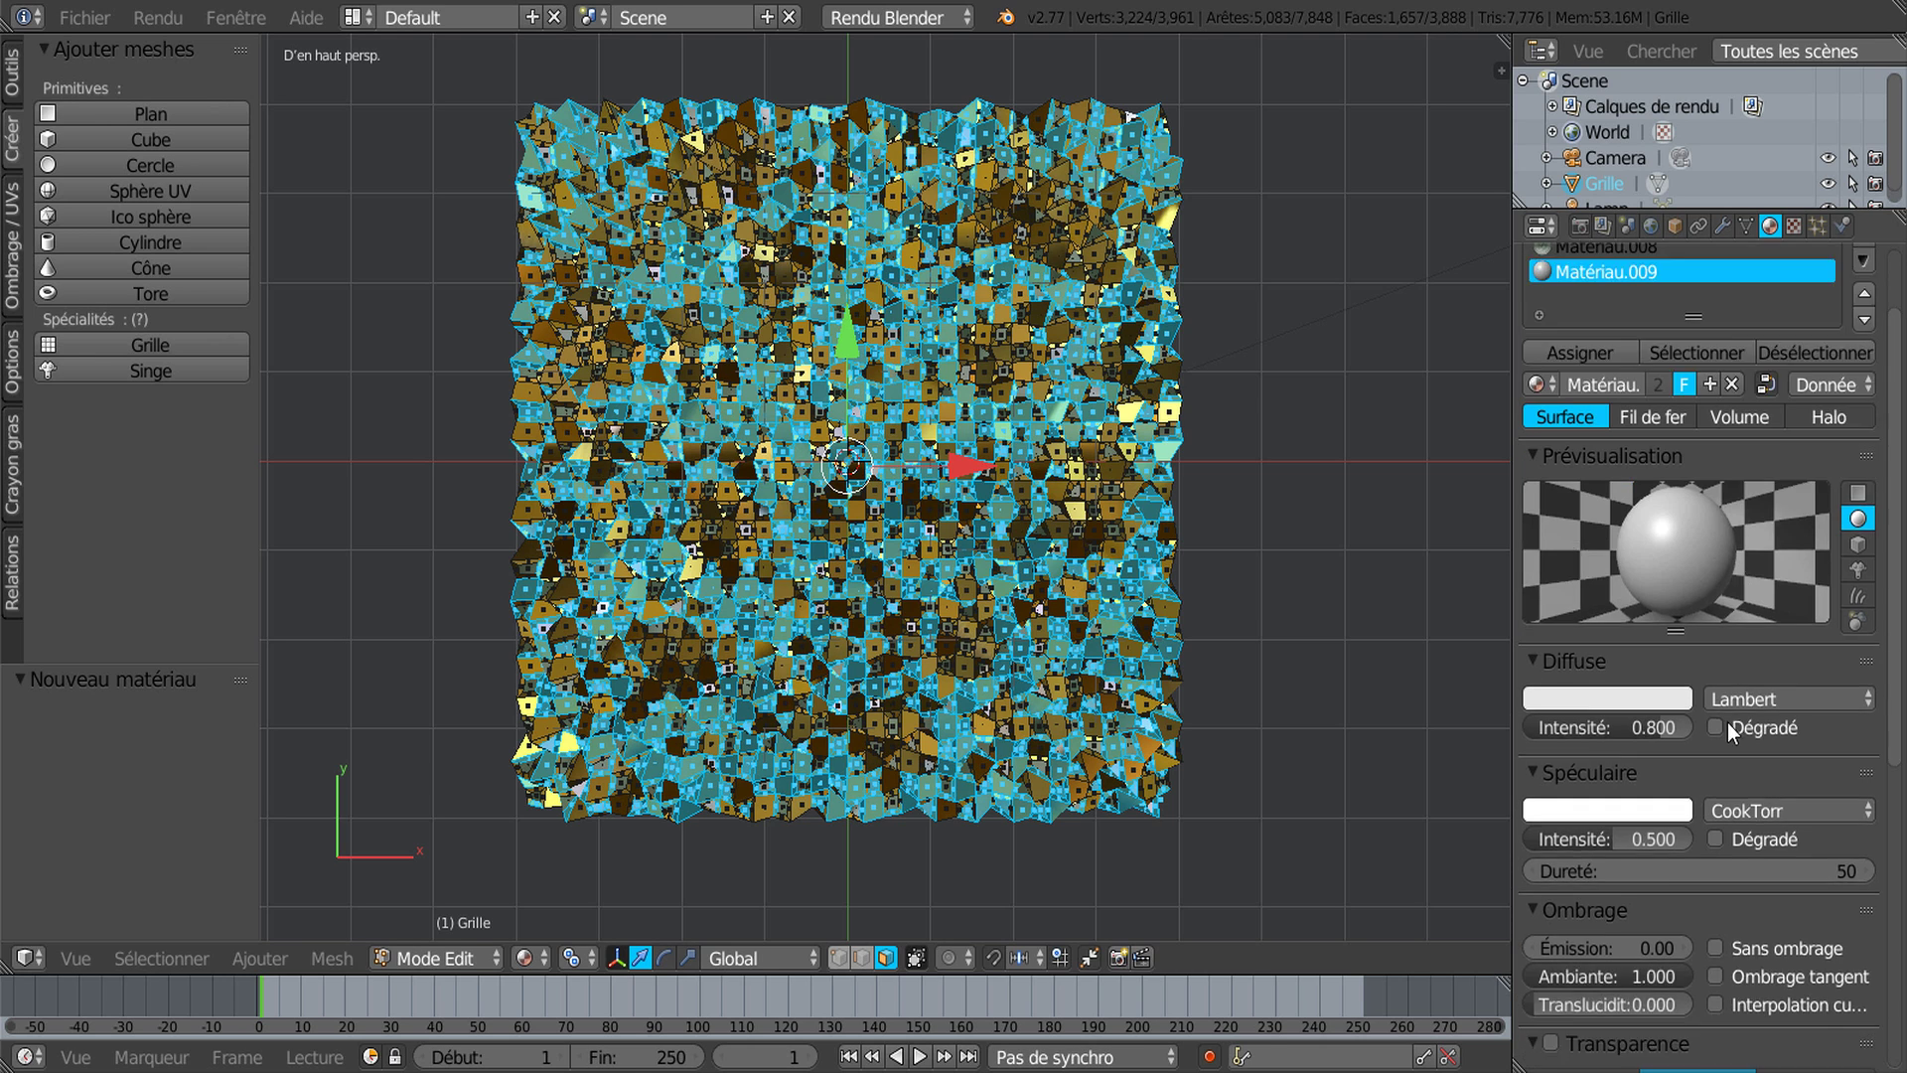
click(1714, 793)
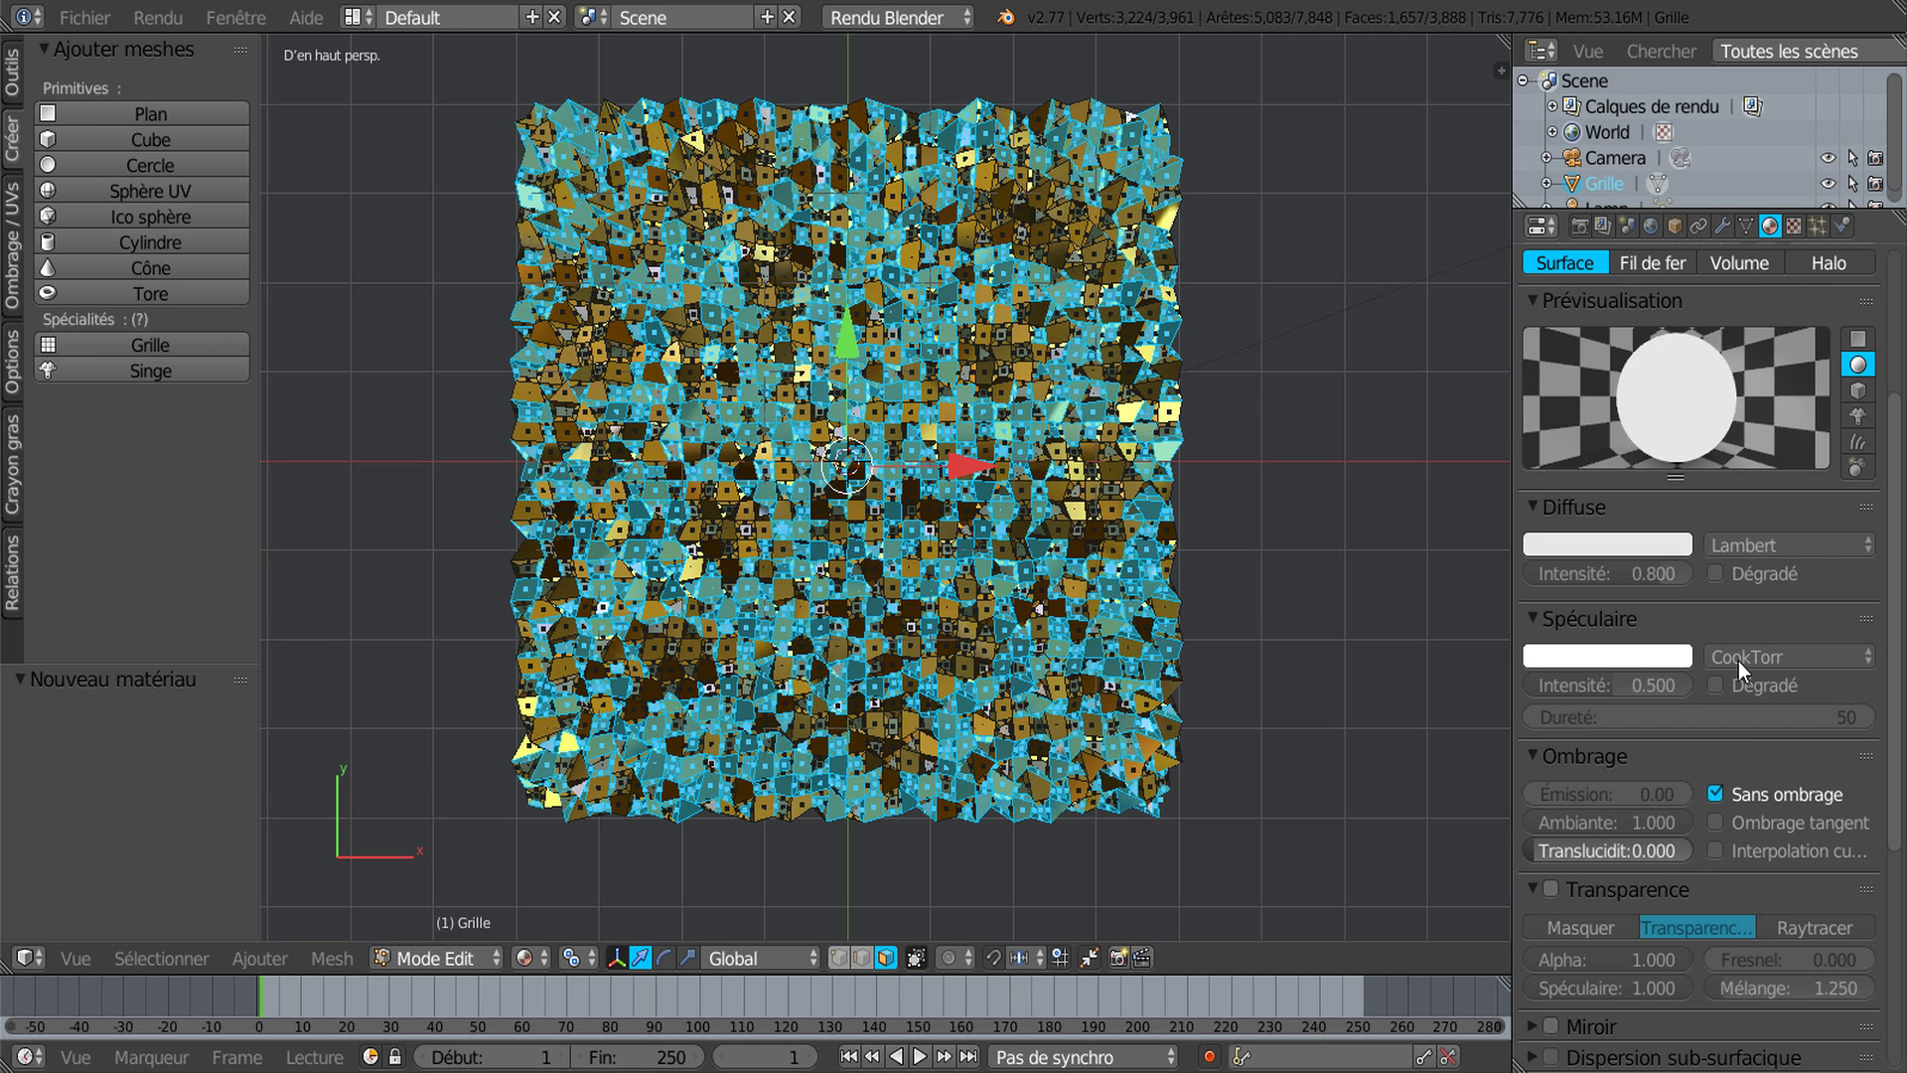
click(1793, 226)
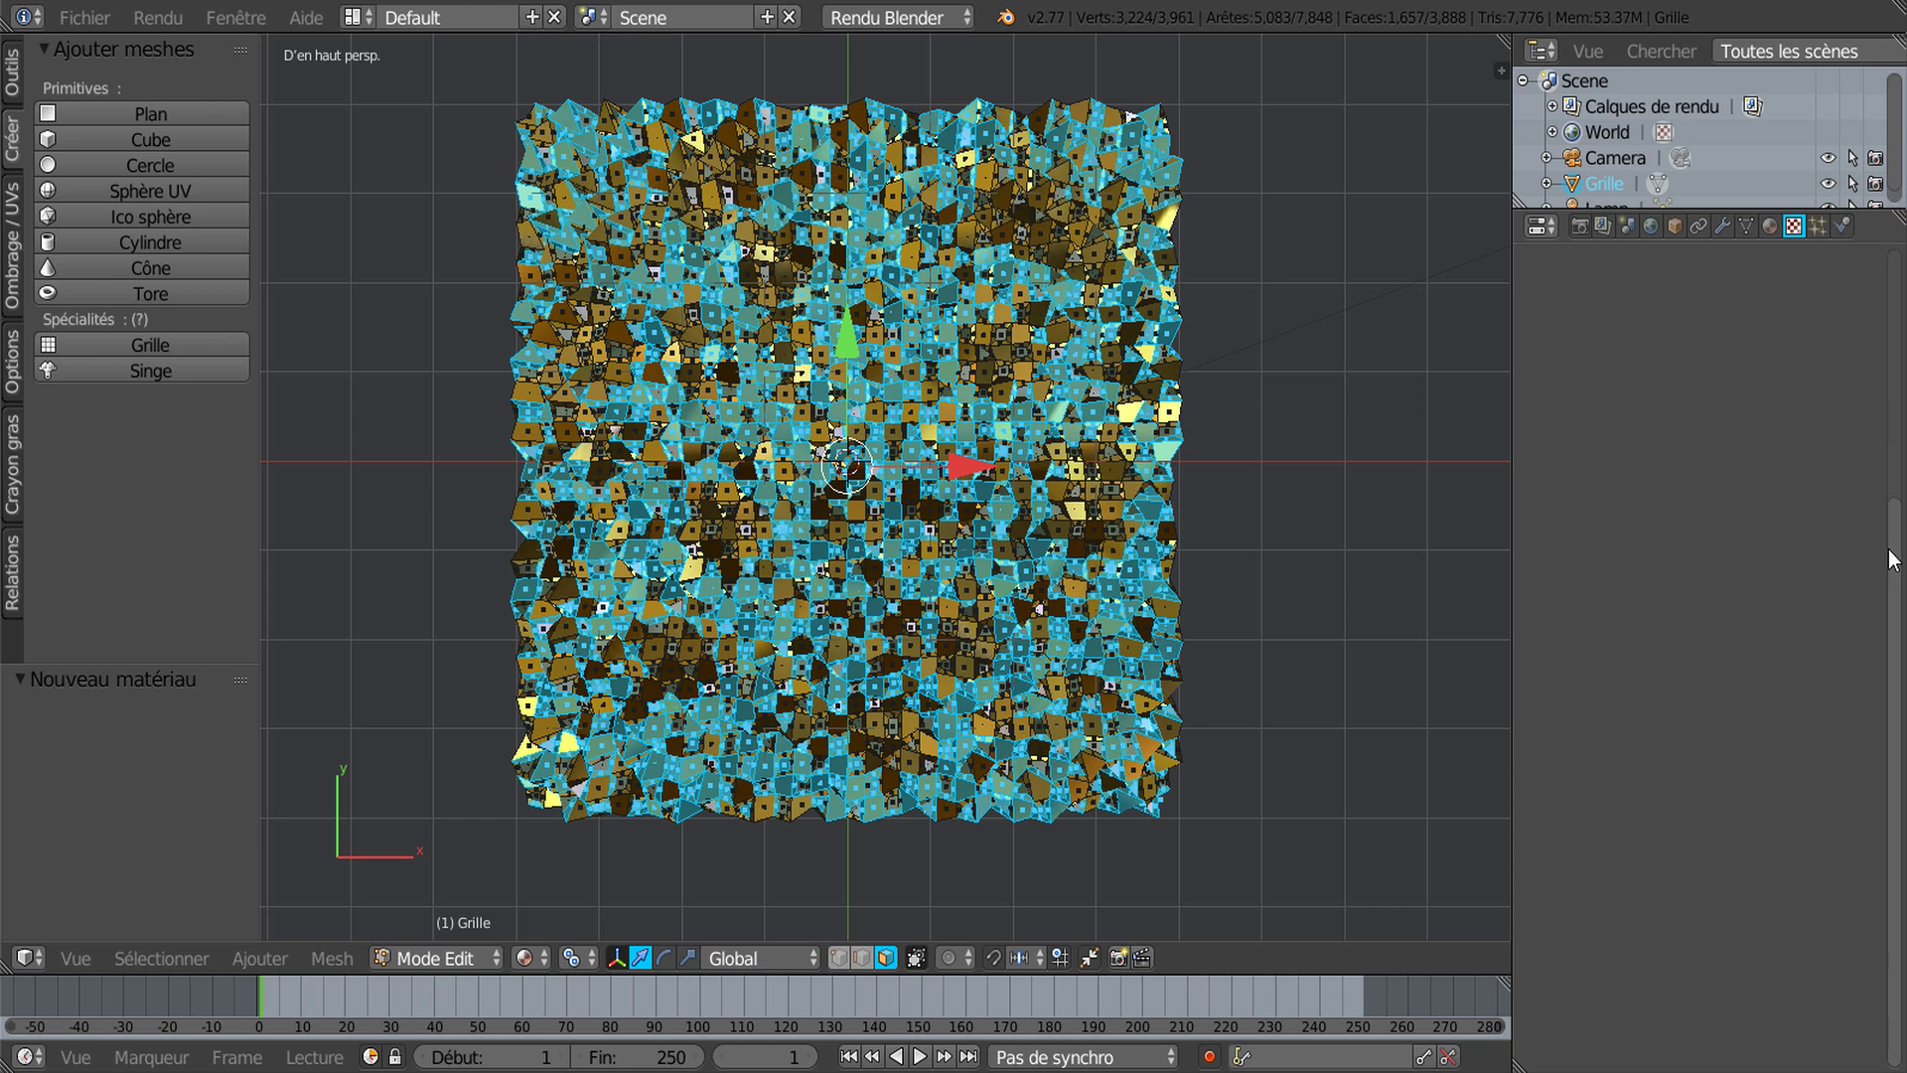
Step: Add a new texture to the third material and set its mapping coordinates to Réflexion
scroll(1892, 559, up, 5)
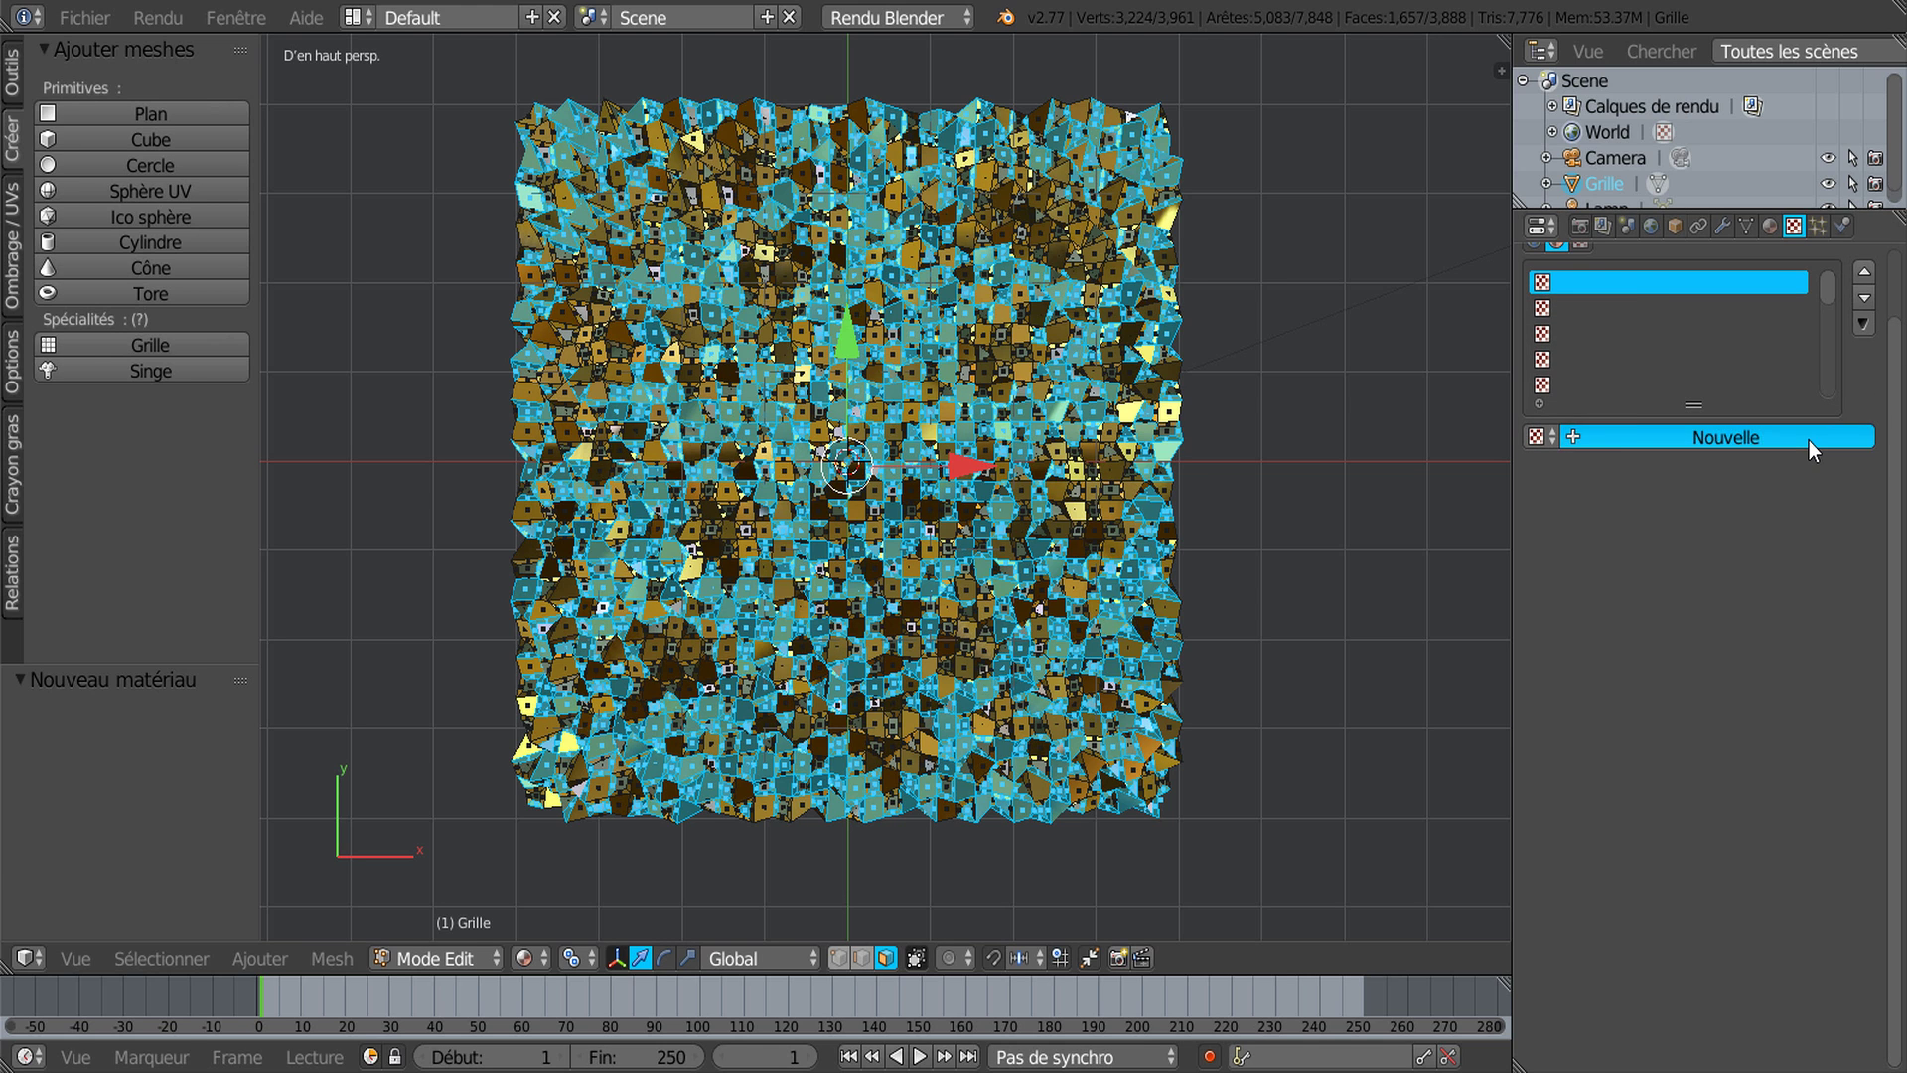
click(1809, 439)
scroll(1707, 826, down, 5)
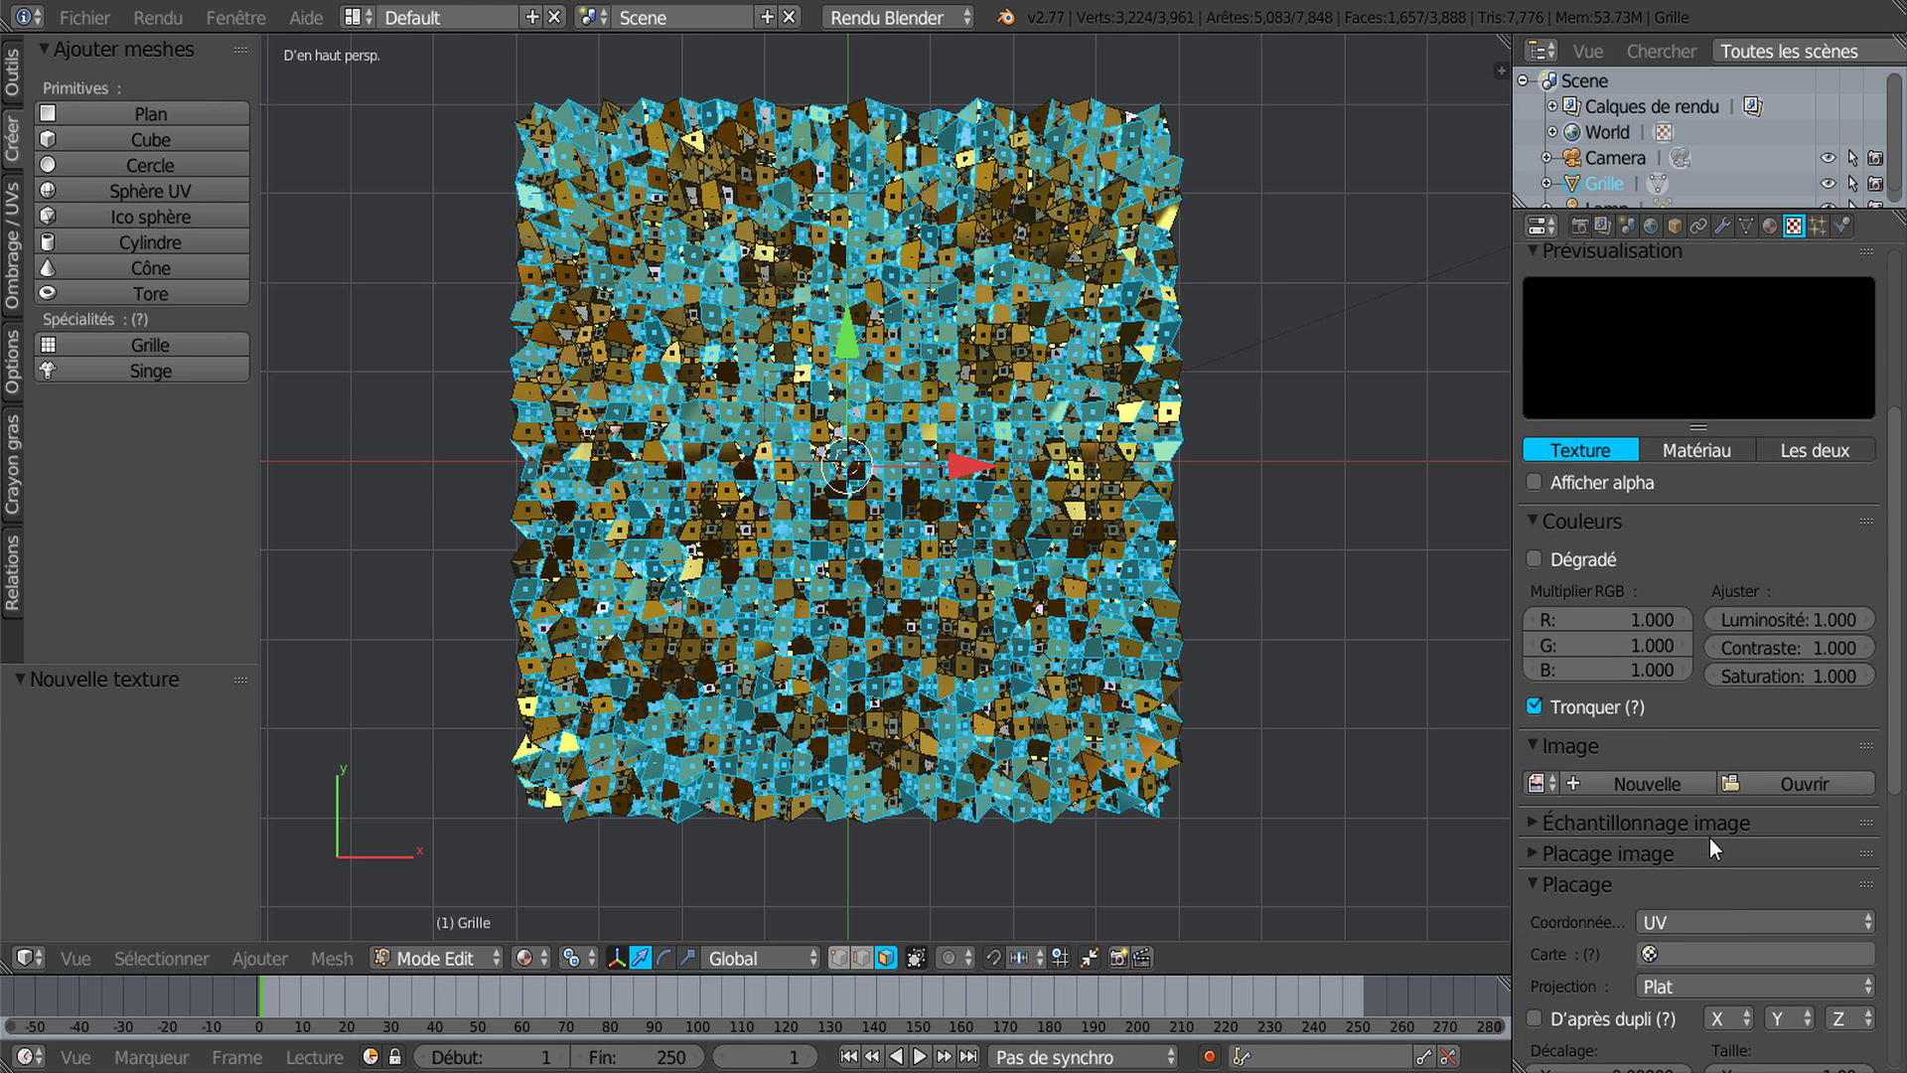
click(1725, 918)
click(1737, 697)
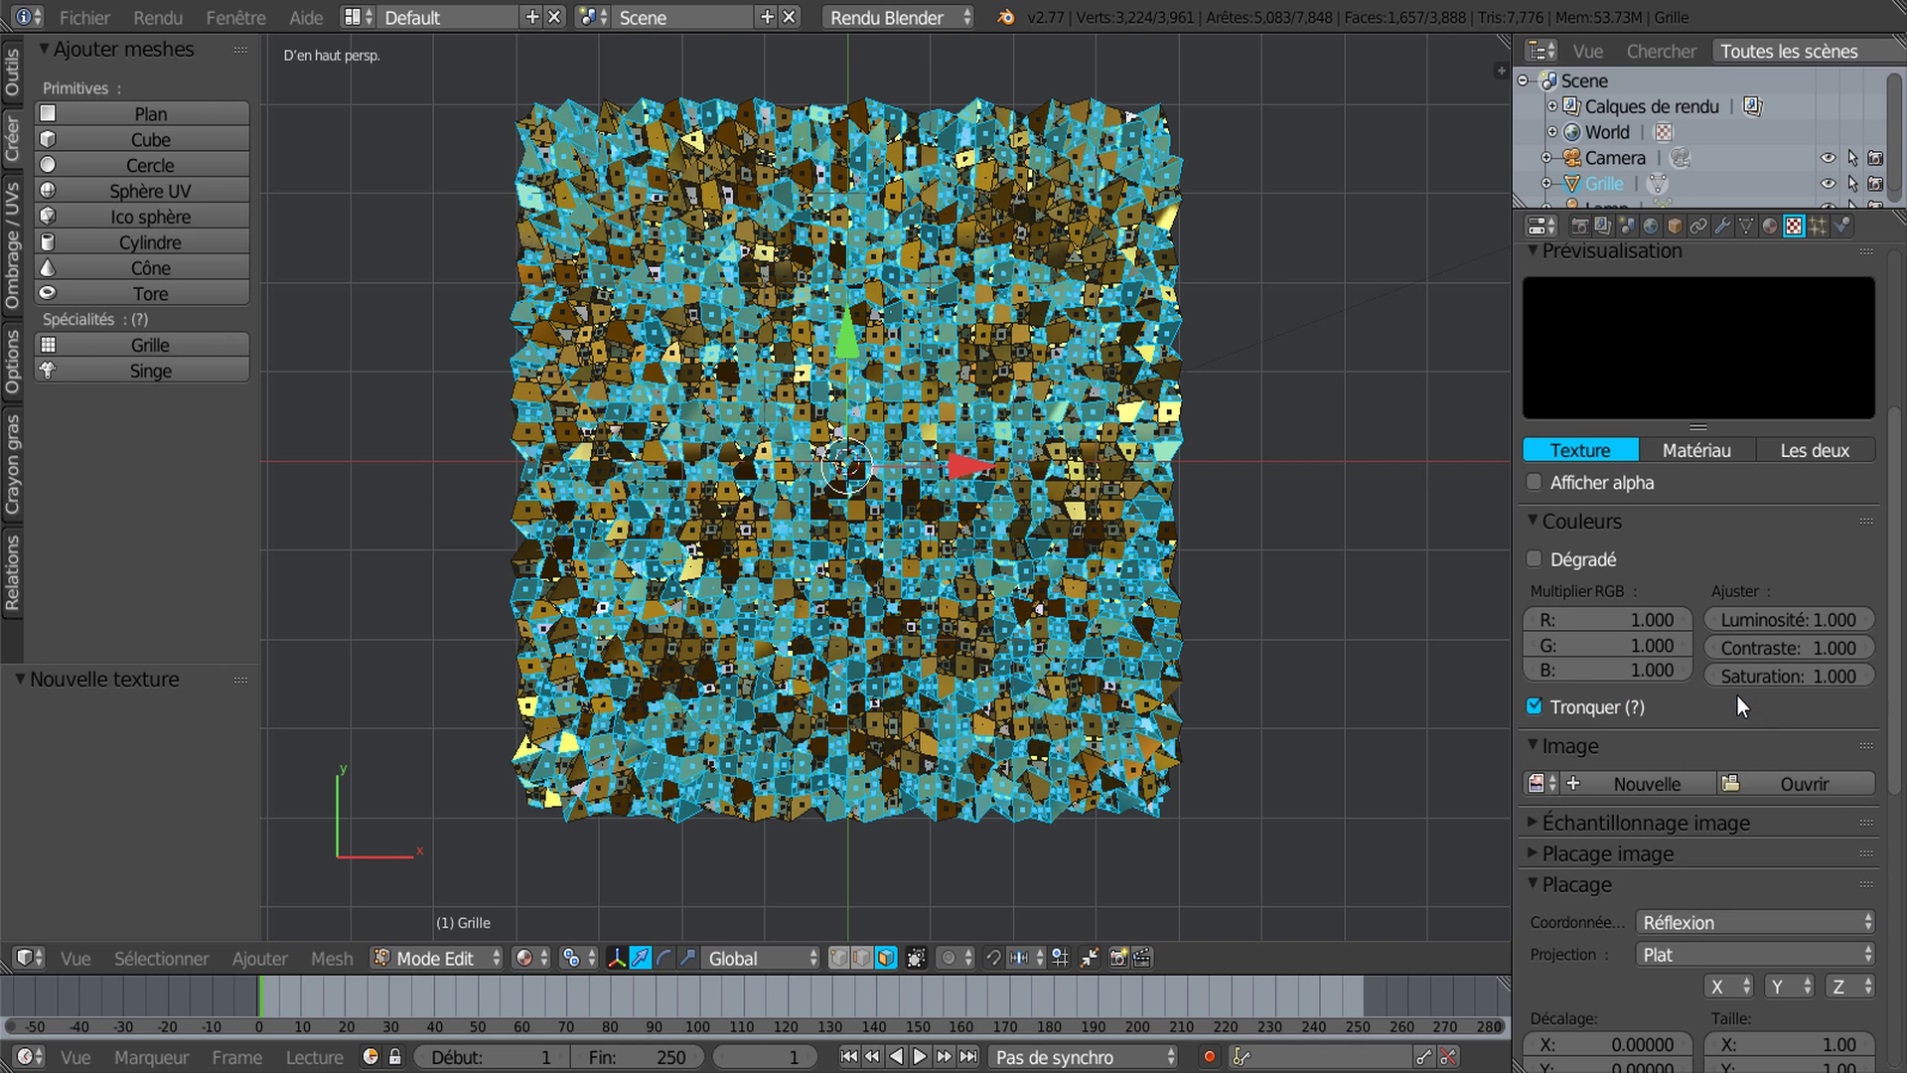
Step: Load chrome ultra.png from the Texture Diamantée SVM6 folder as the texture's image
click(1776, 786)
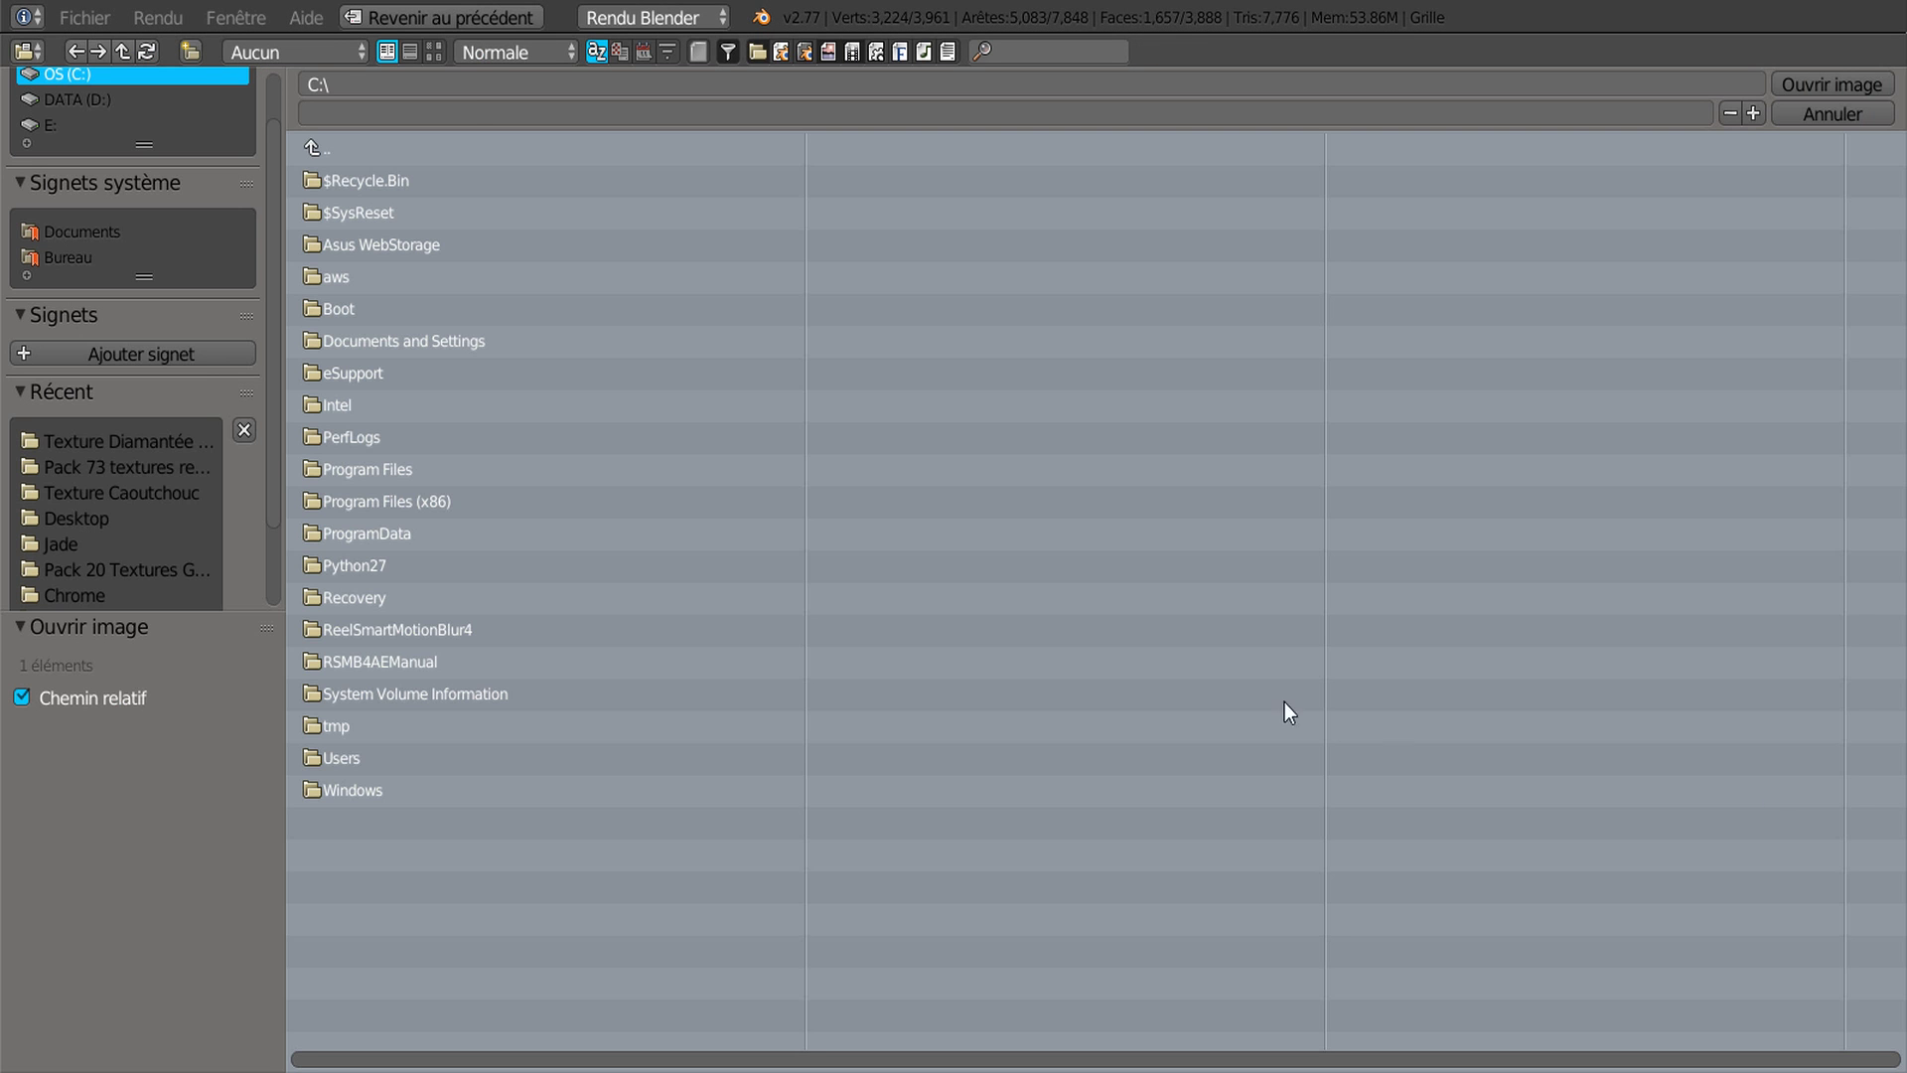
click(133, 443)
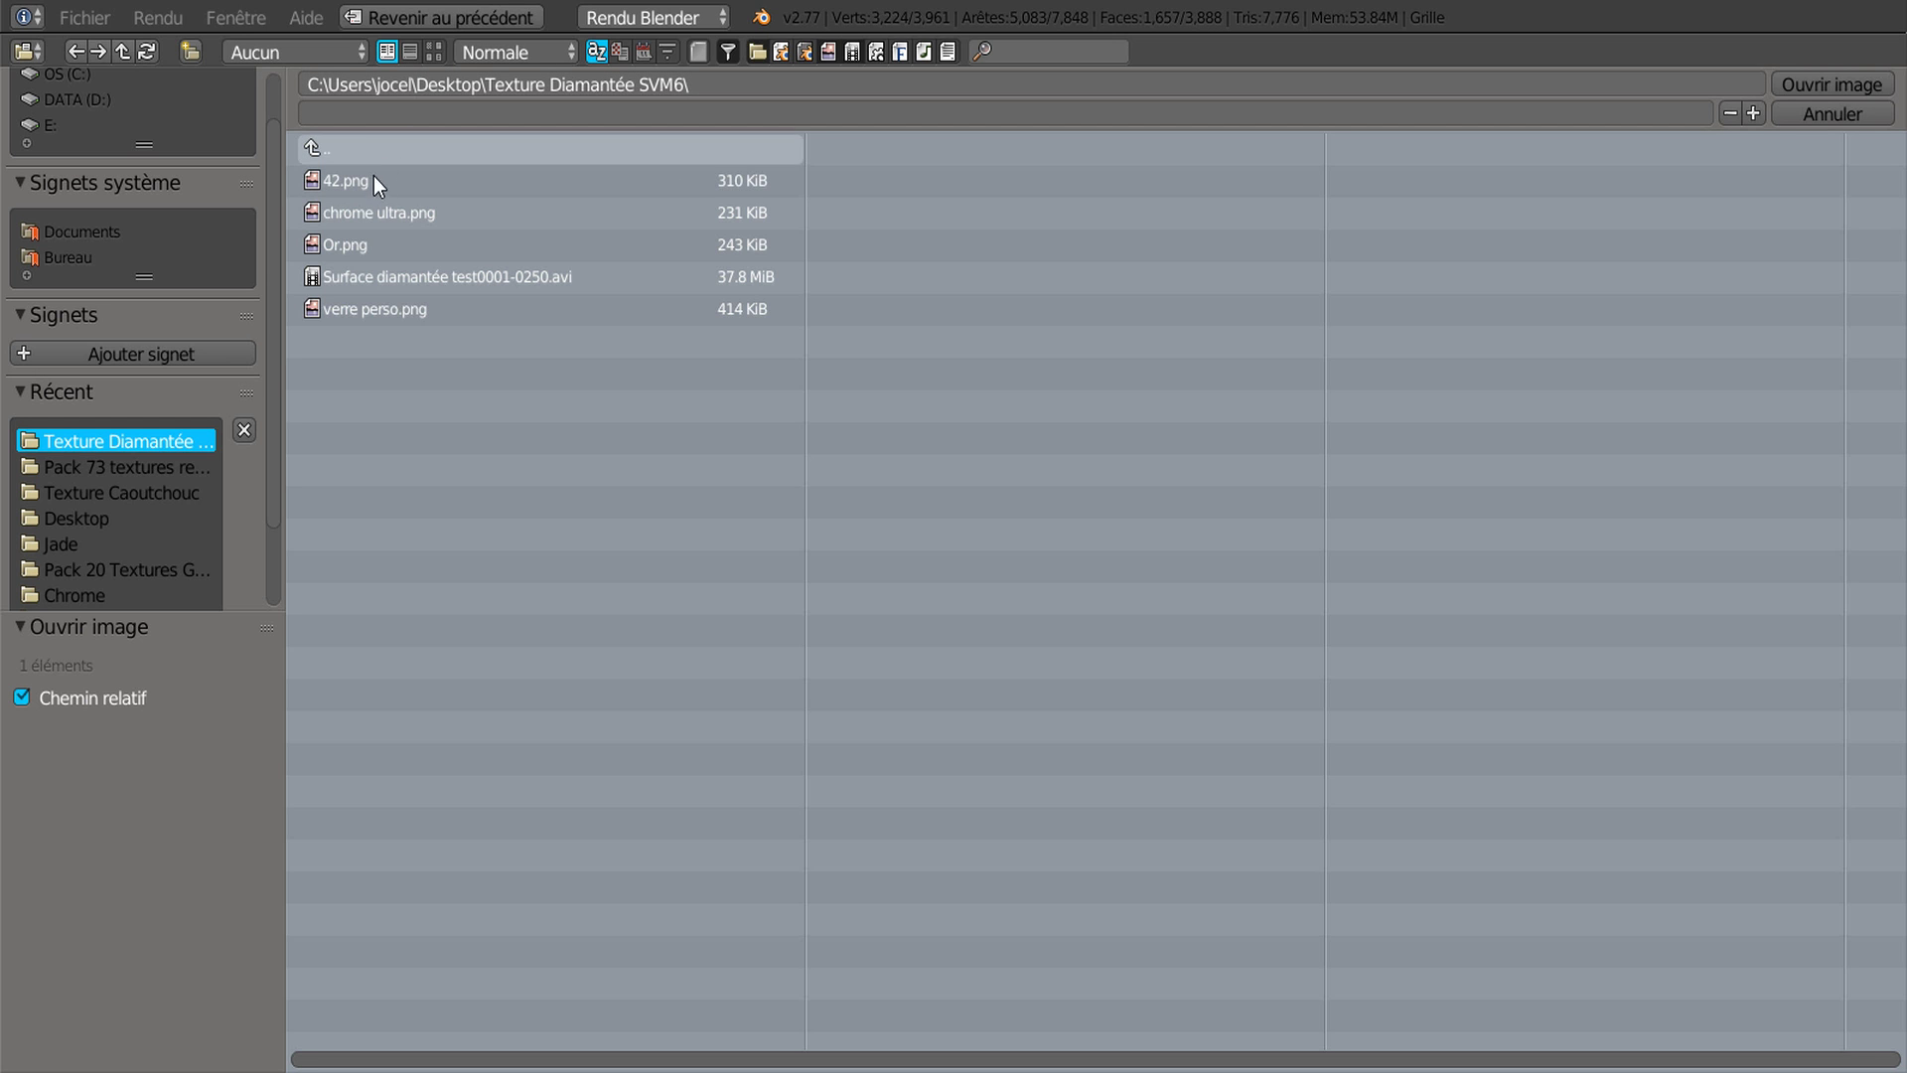
click(360, 210)
click(1798, 88)
scroll(1625, 536, up, 6)
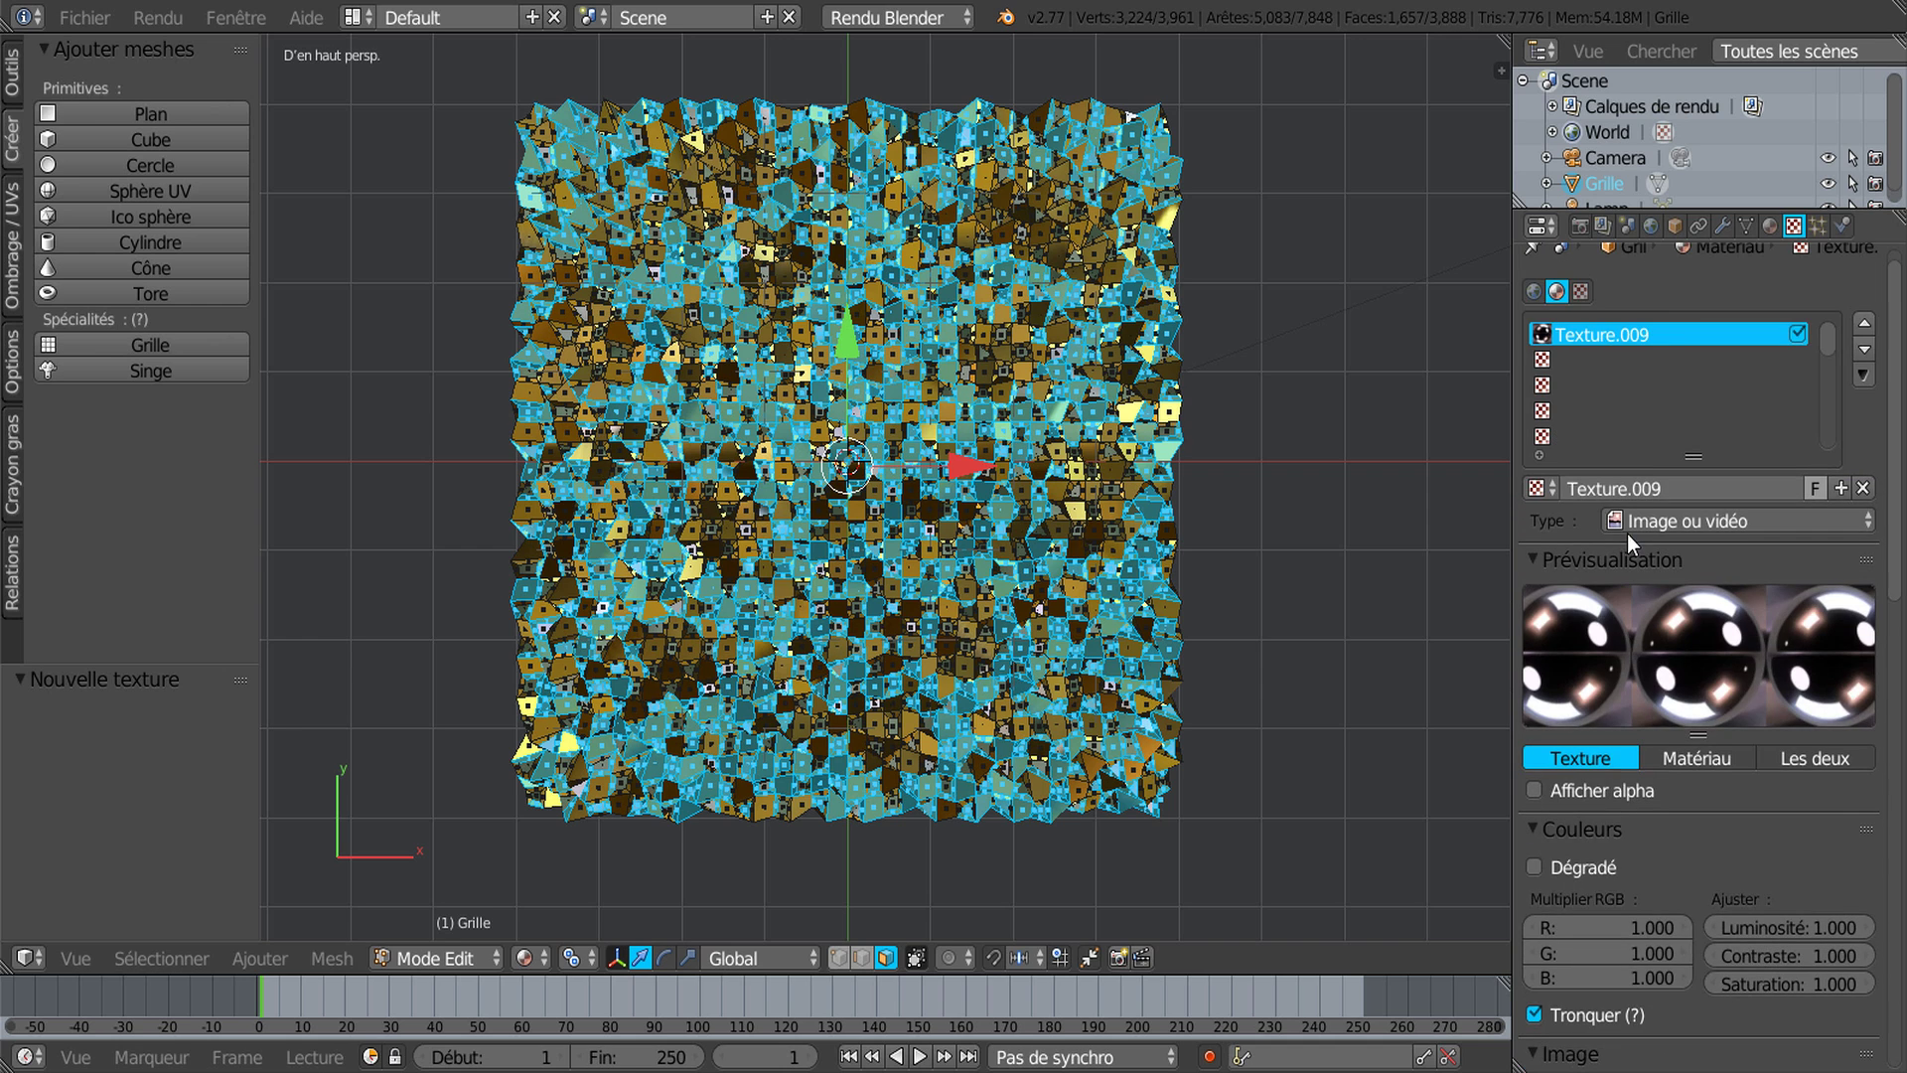
Step: Assign Matériau.009 to the selected faces and inspect the surface in object mode
click(1770, 226)
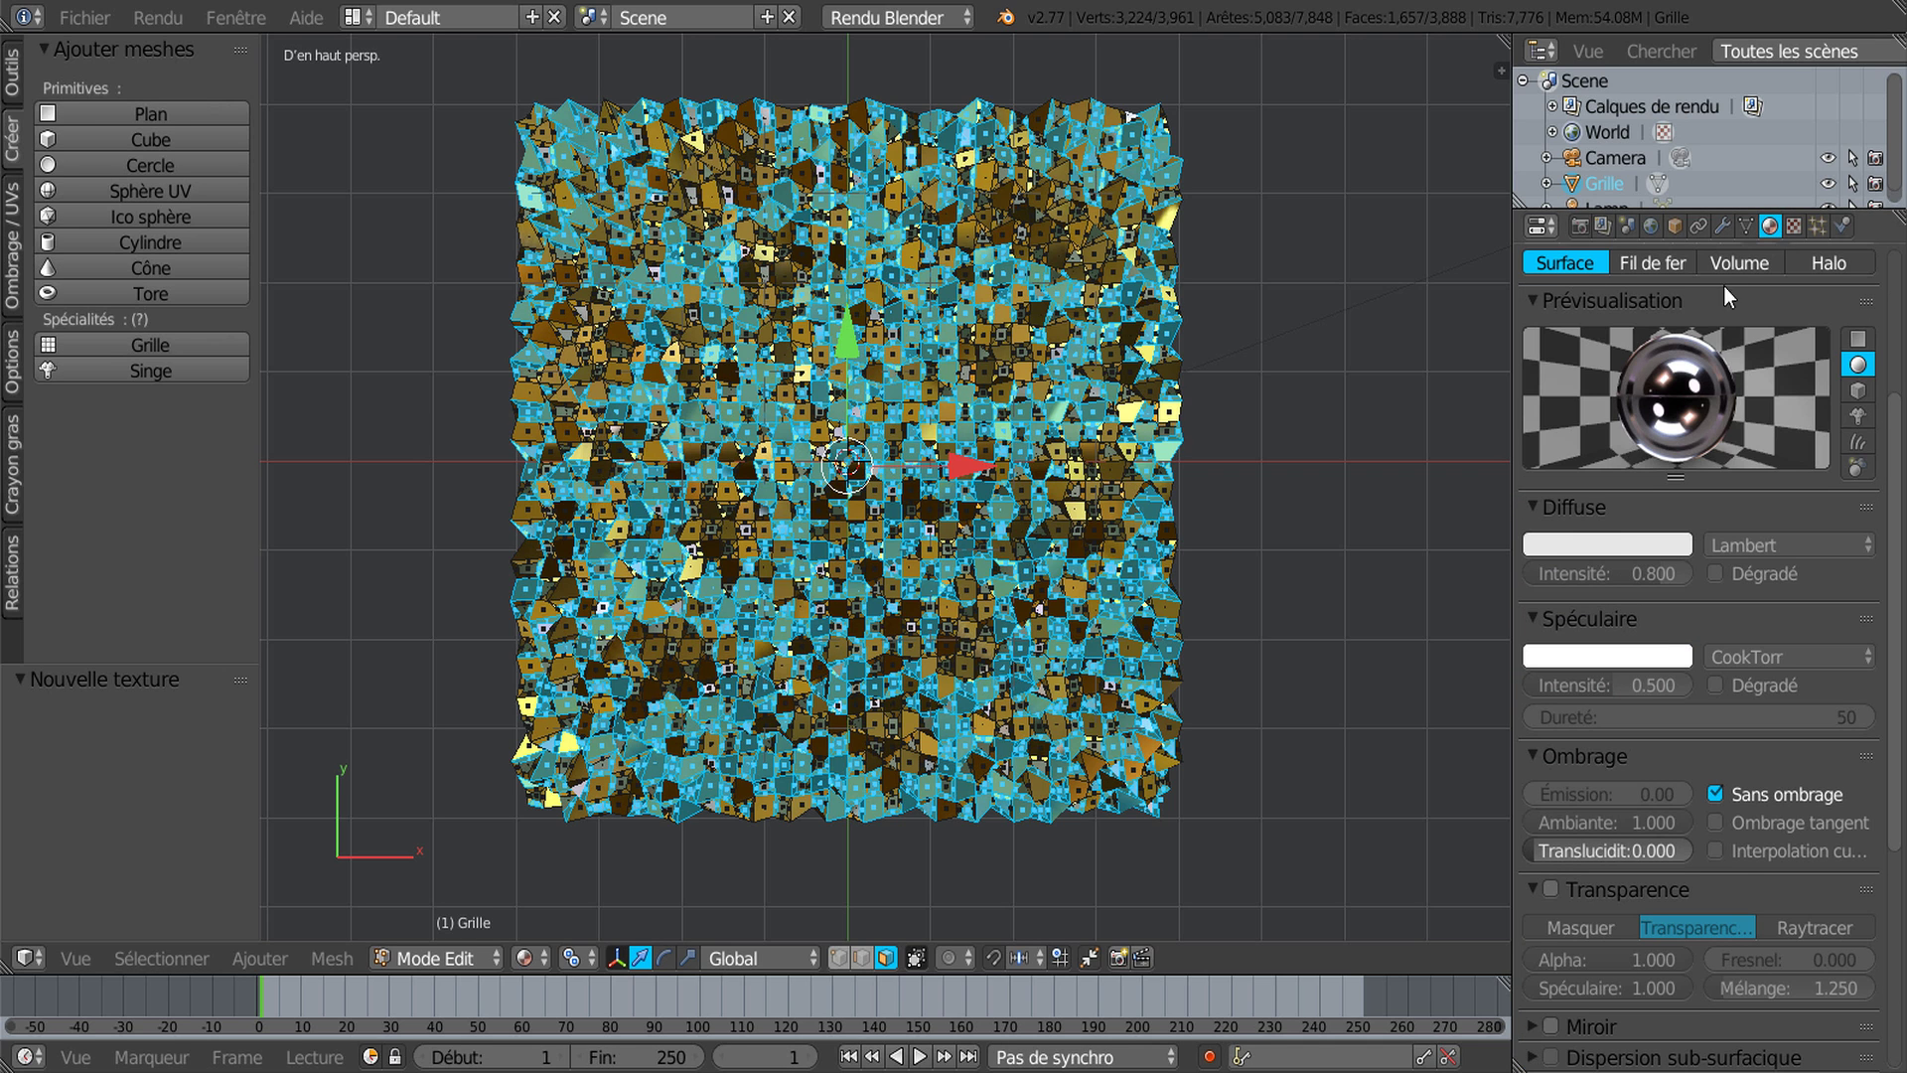
scroll(1572, 507, up, 5)
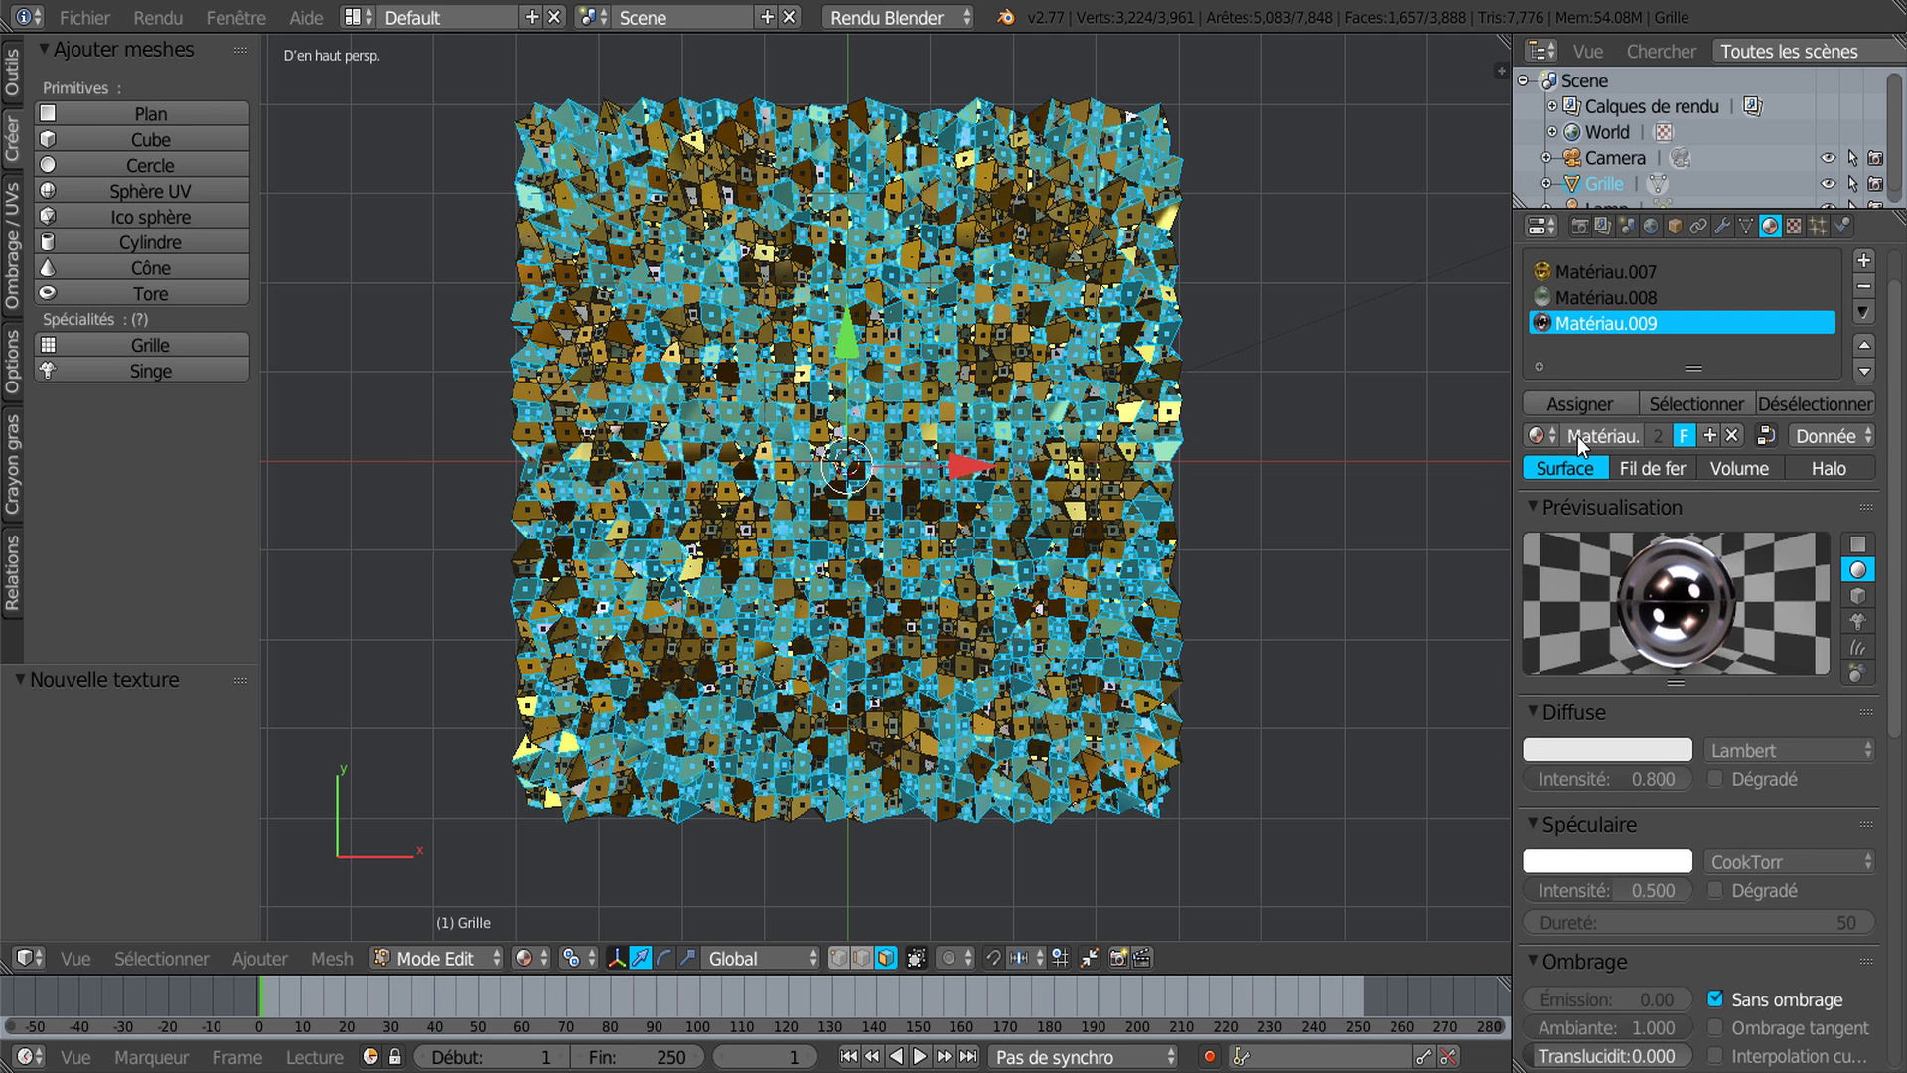
click(1577, 409)
key(Tab)
middle_drag(1311, 516, 1296, 600)
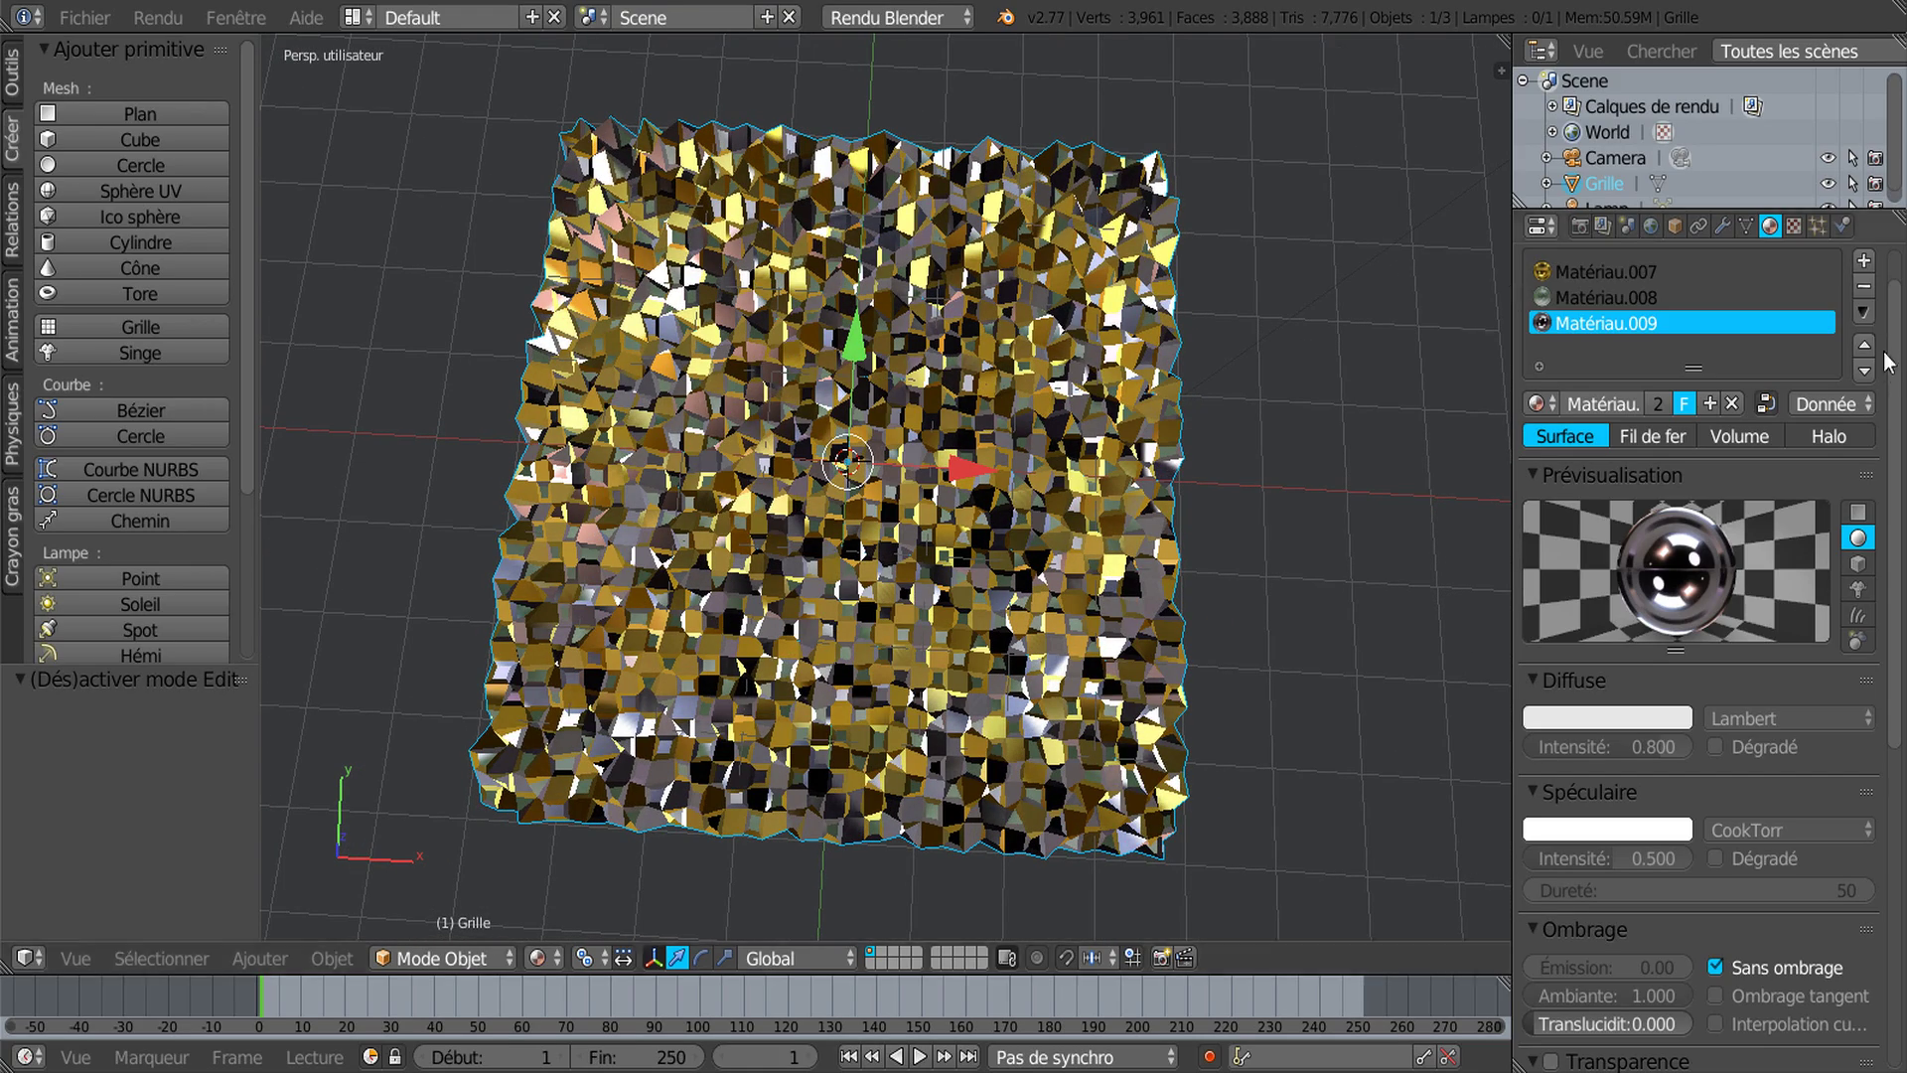
Step: Add a Subdivision de surface modifier to the grid and inspect the subdivided surface
drag(1898, 407, 1901, 328)
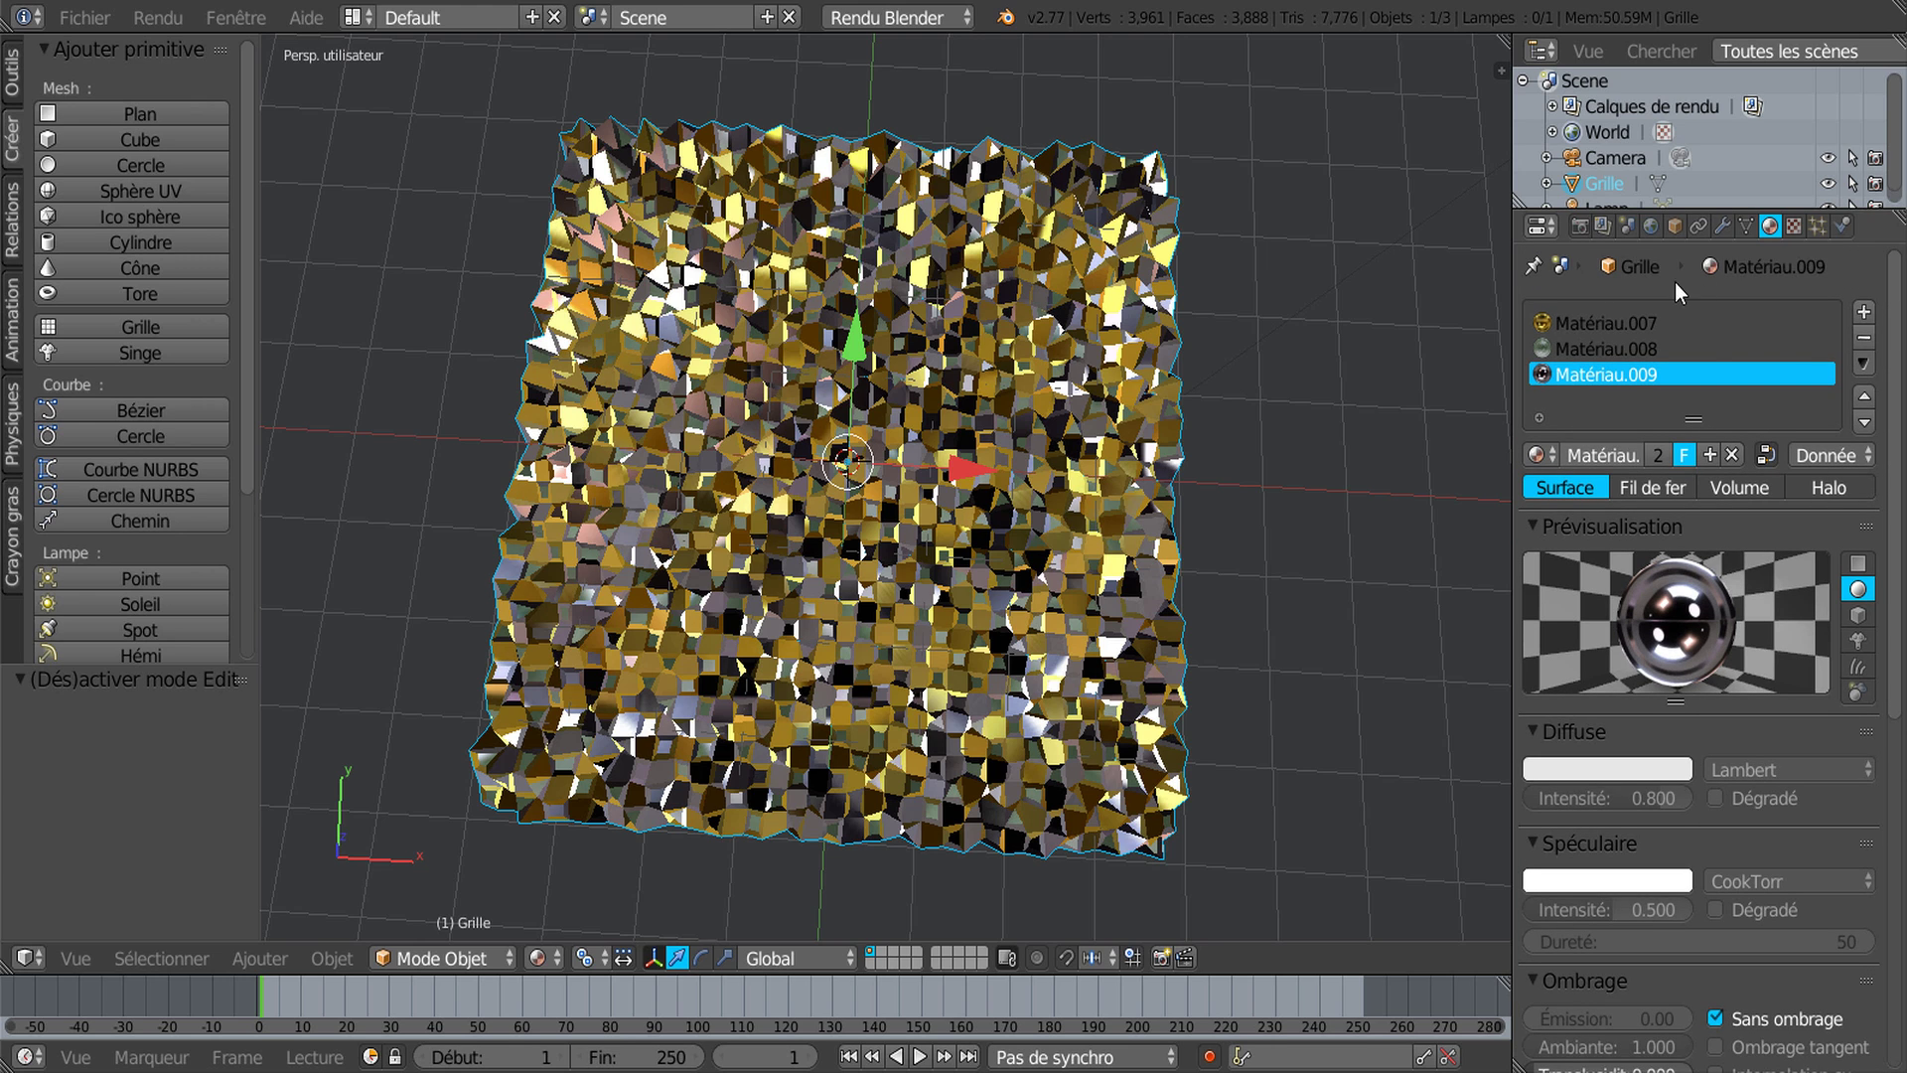
click(1721, 226)
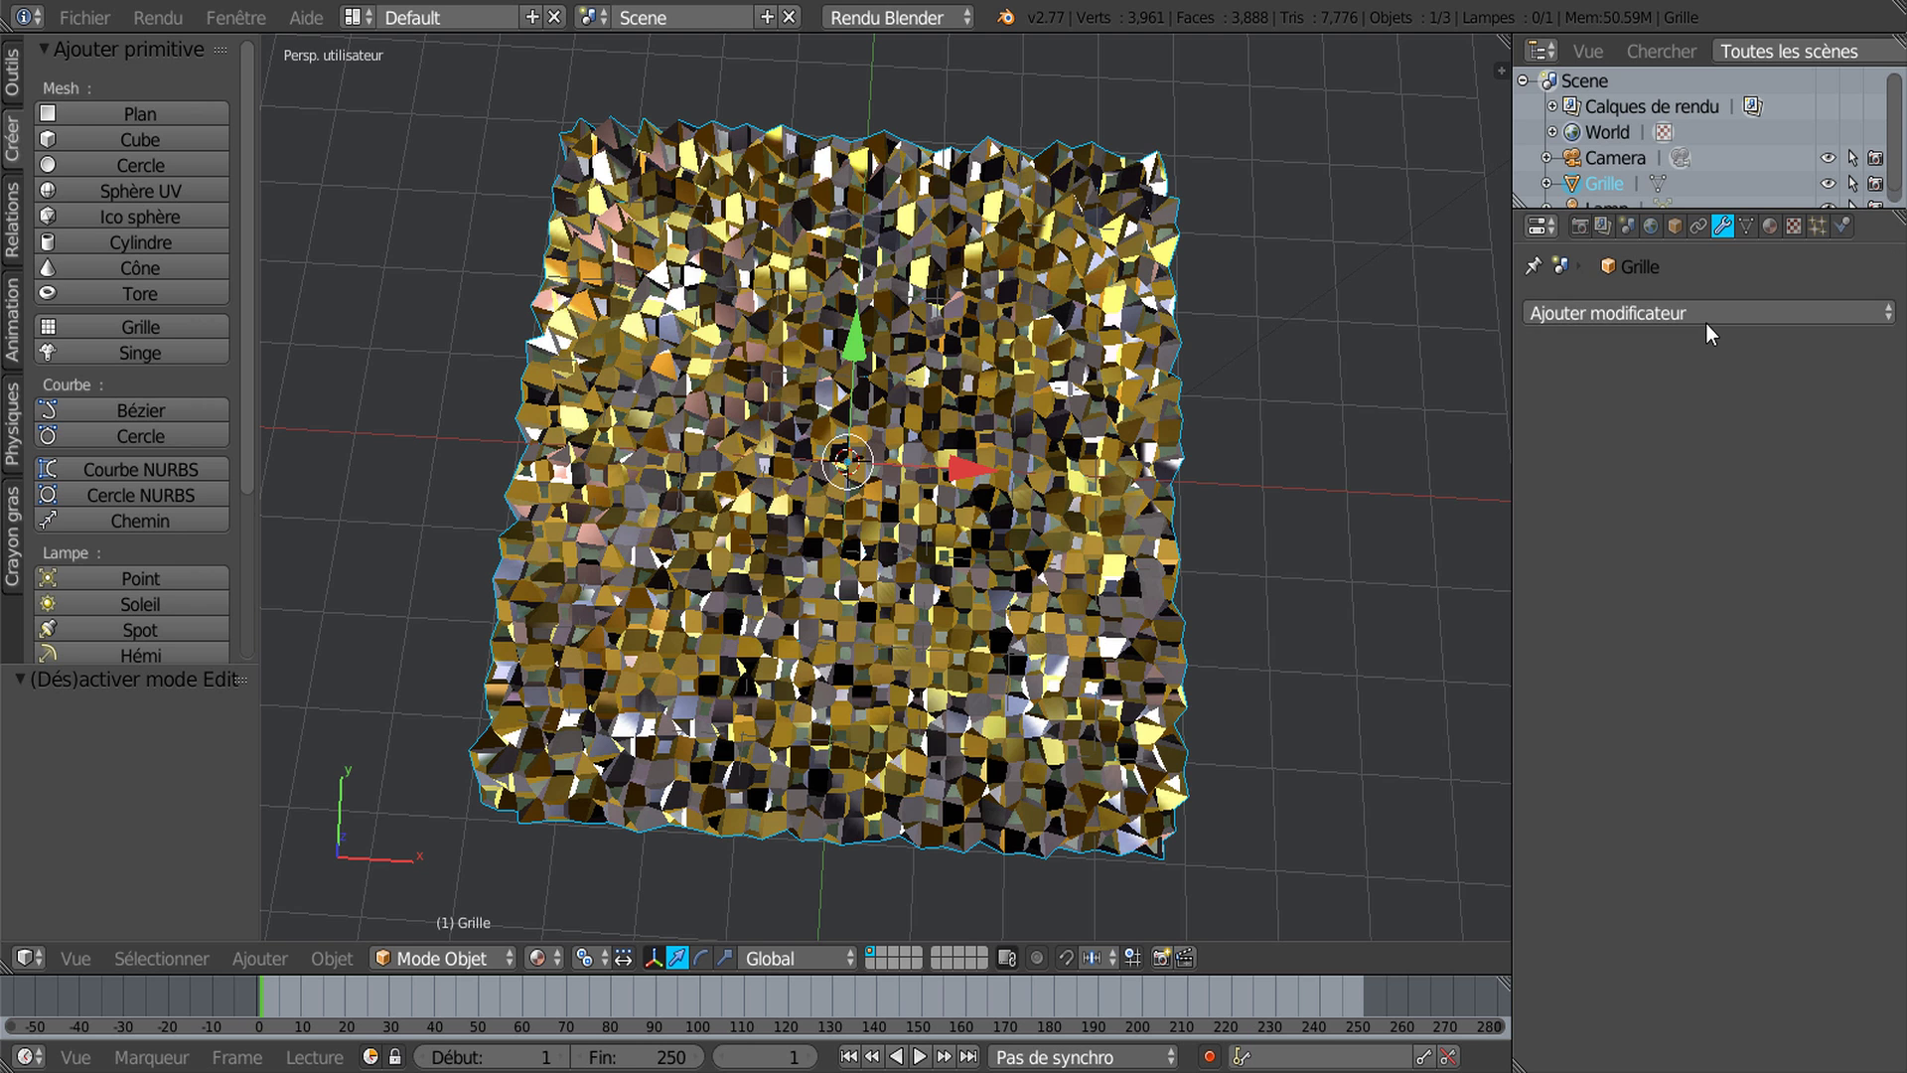
click(1708, 316)
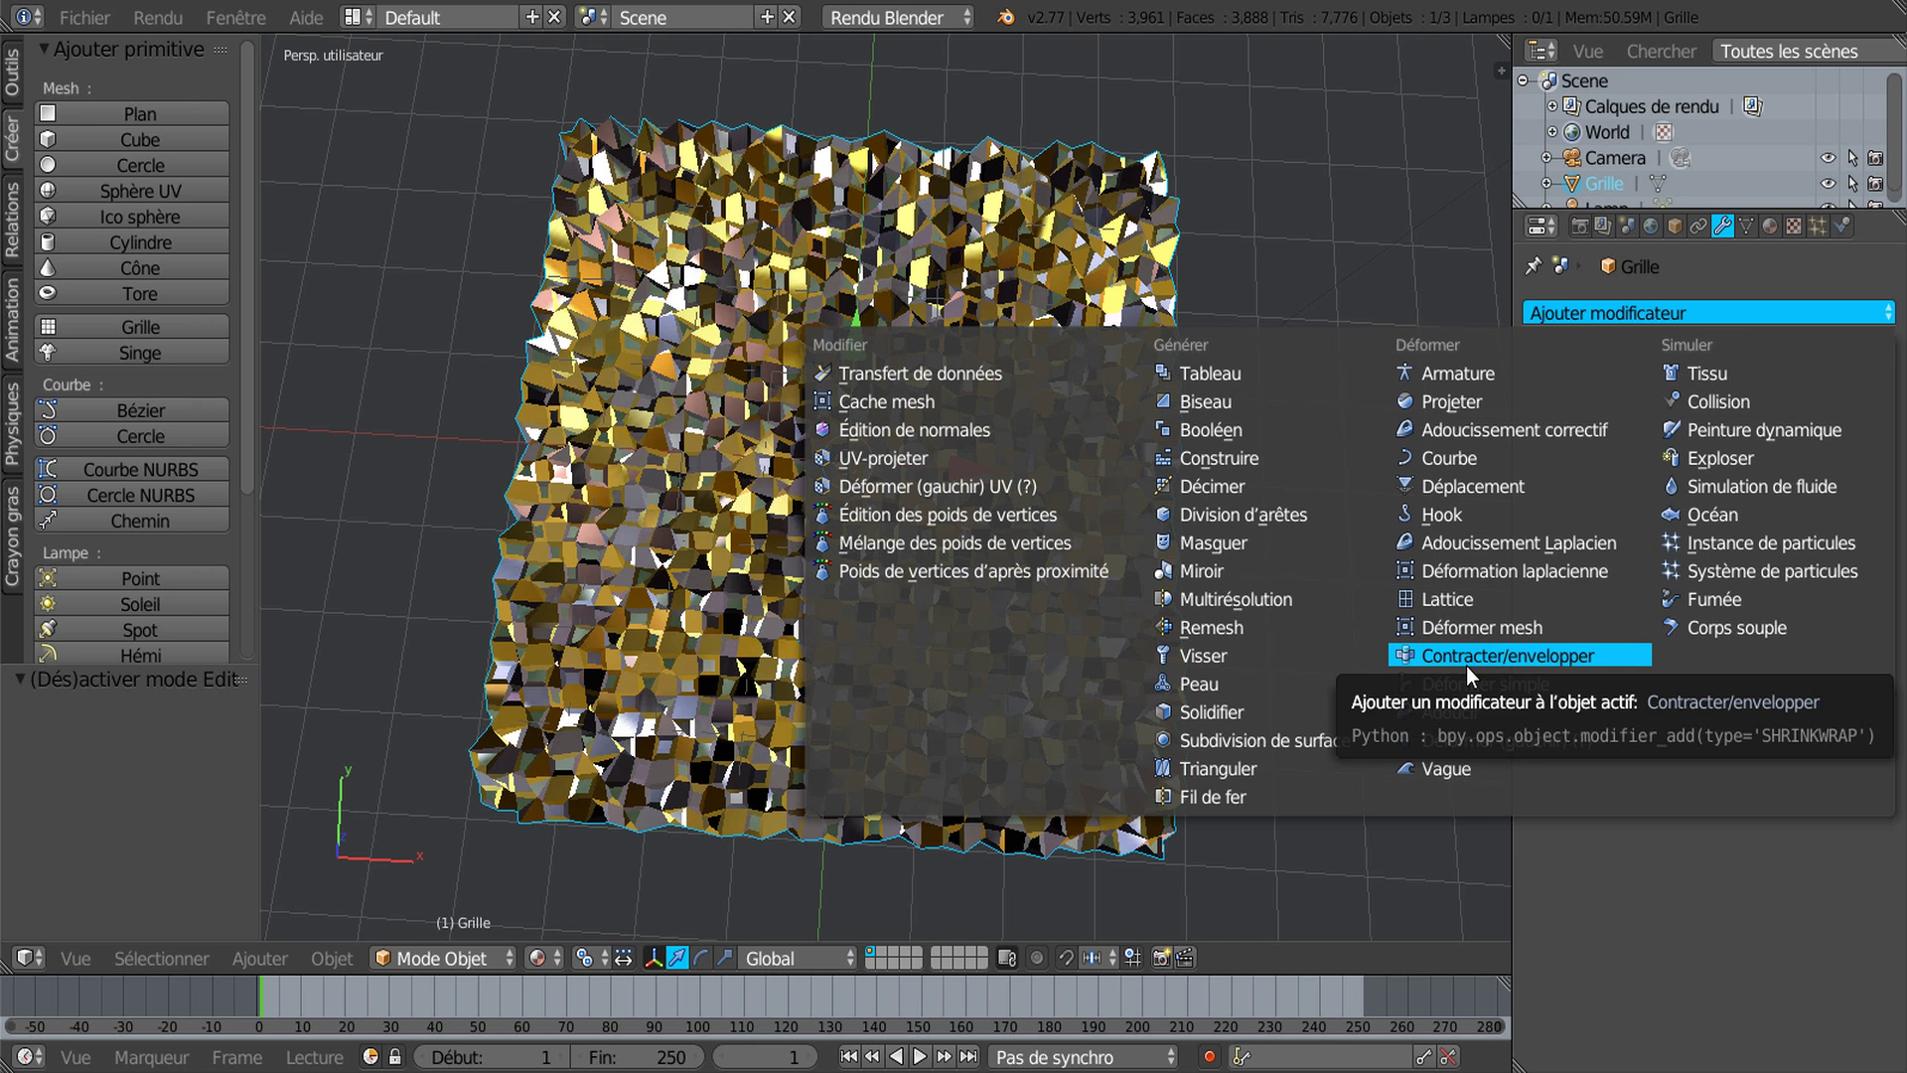
click(1303, 739)
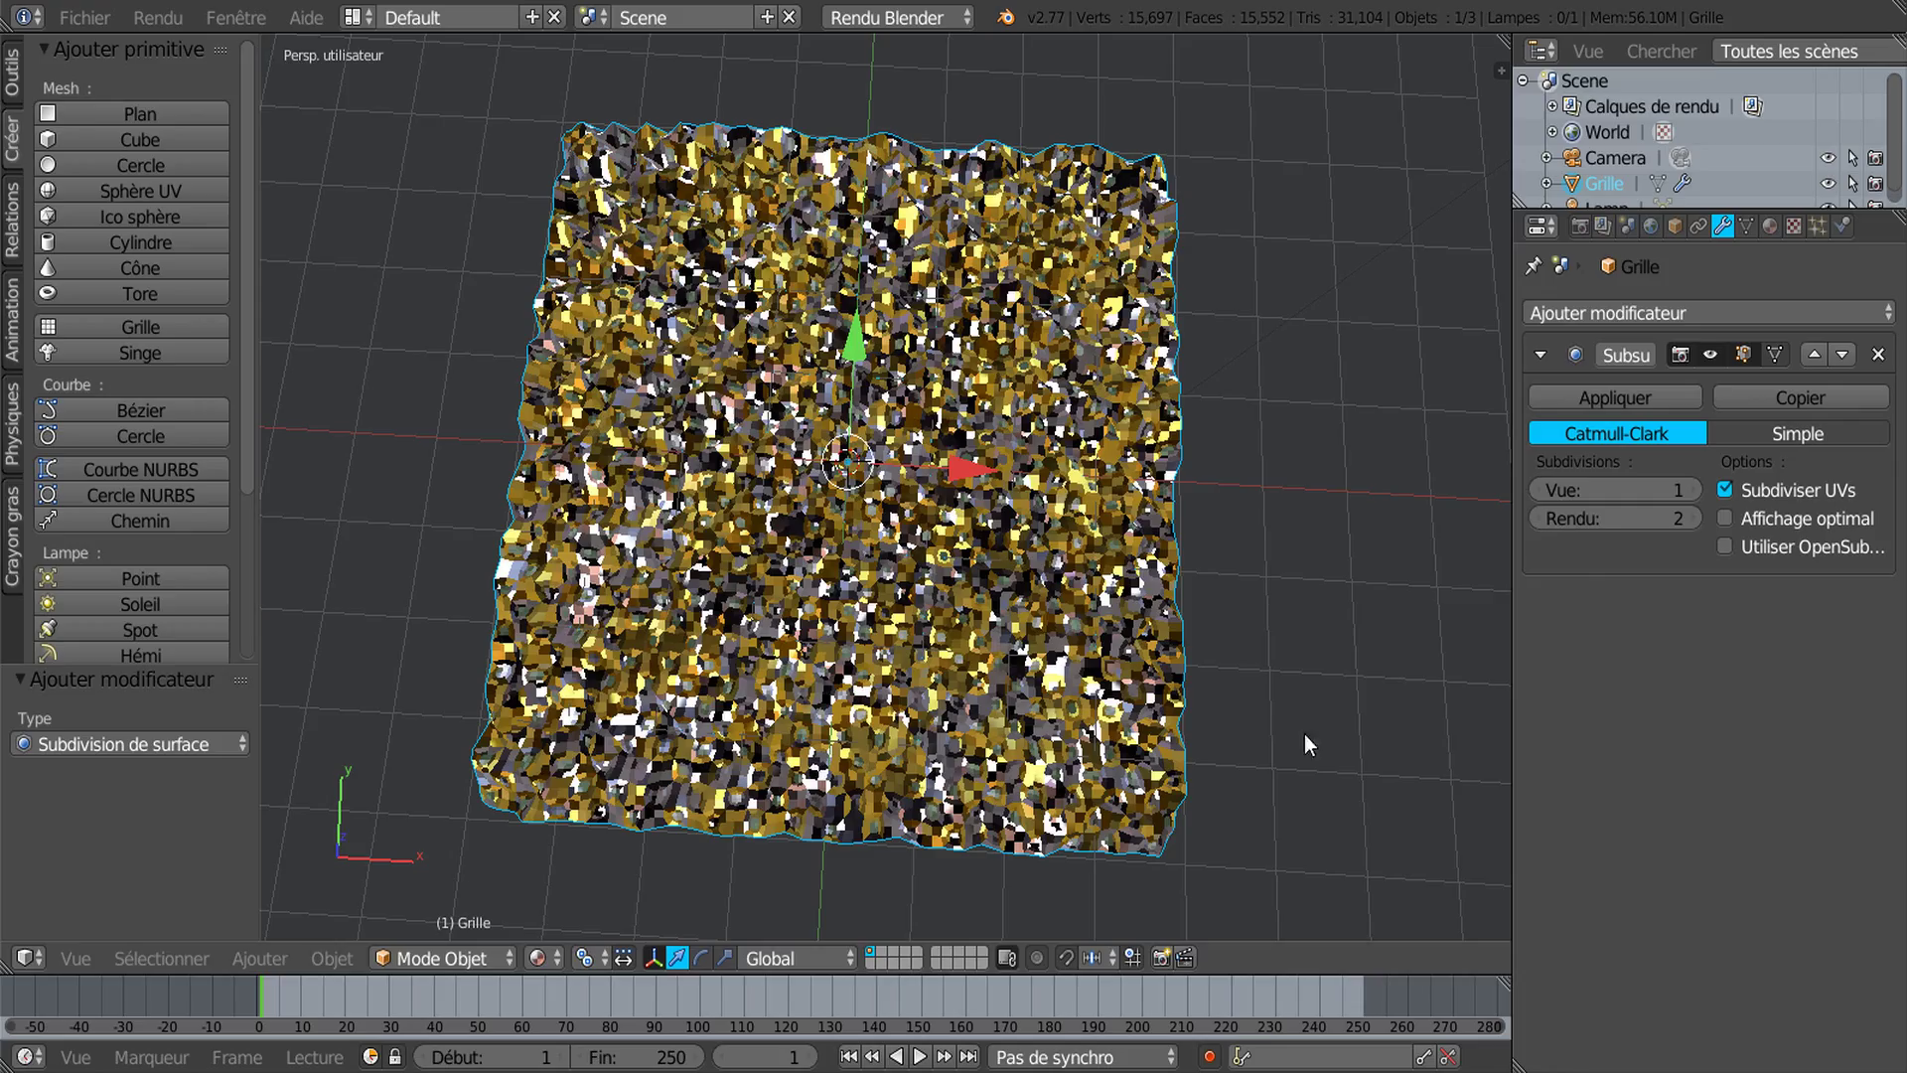
mouse_move(1265, 642)
middle_down()
mouse_move(1259, 478)
mouse_move(1267, 618)
middle_up()
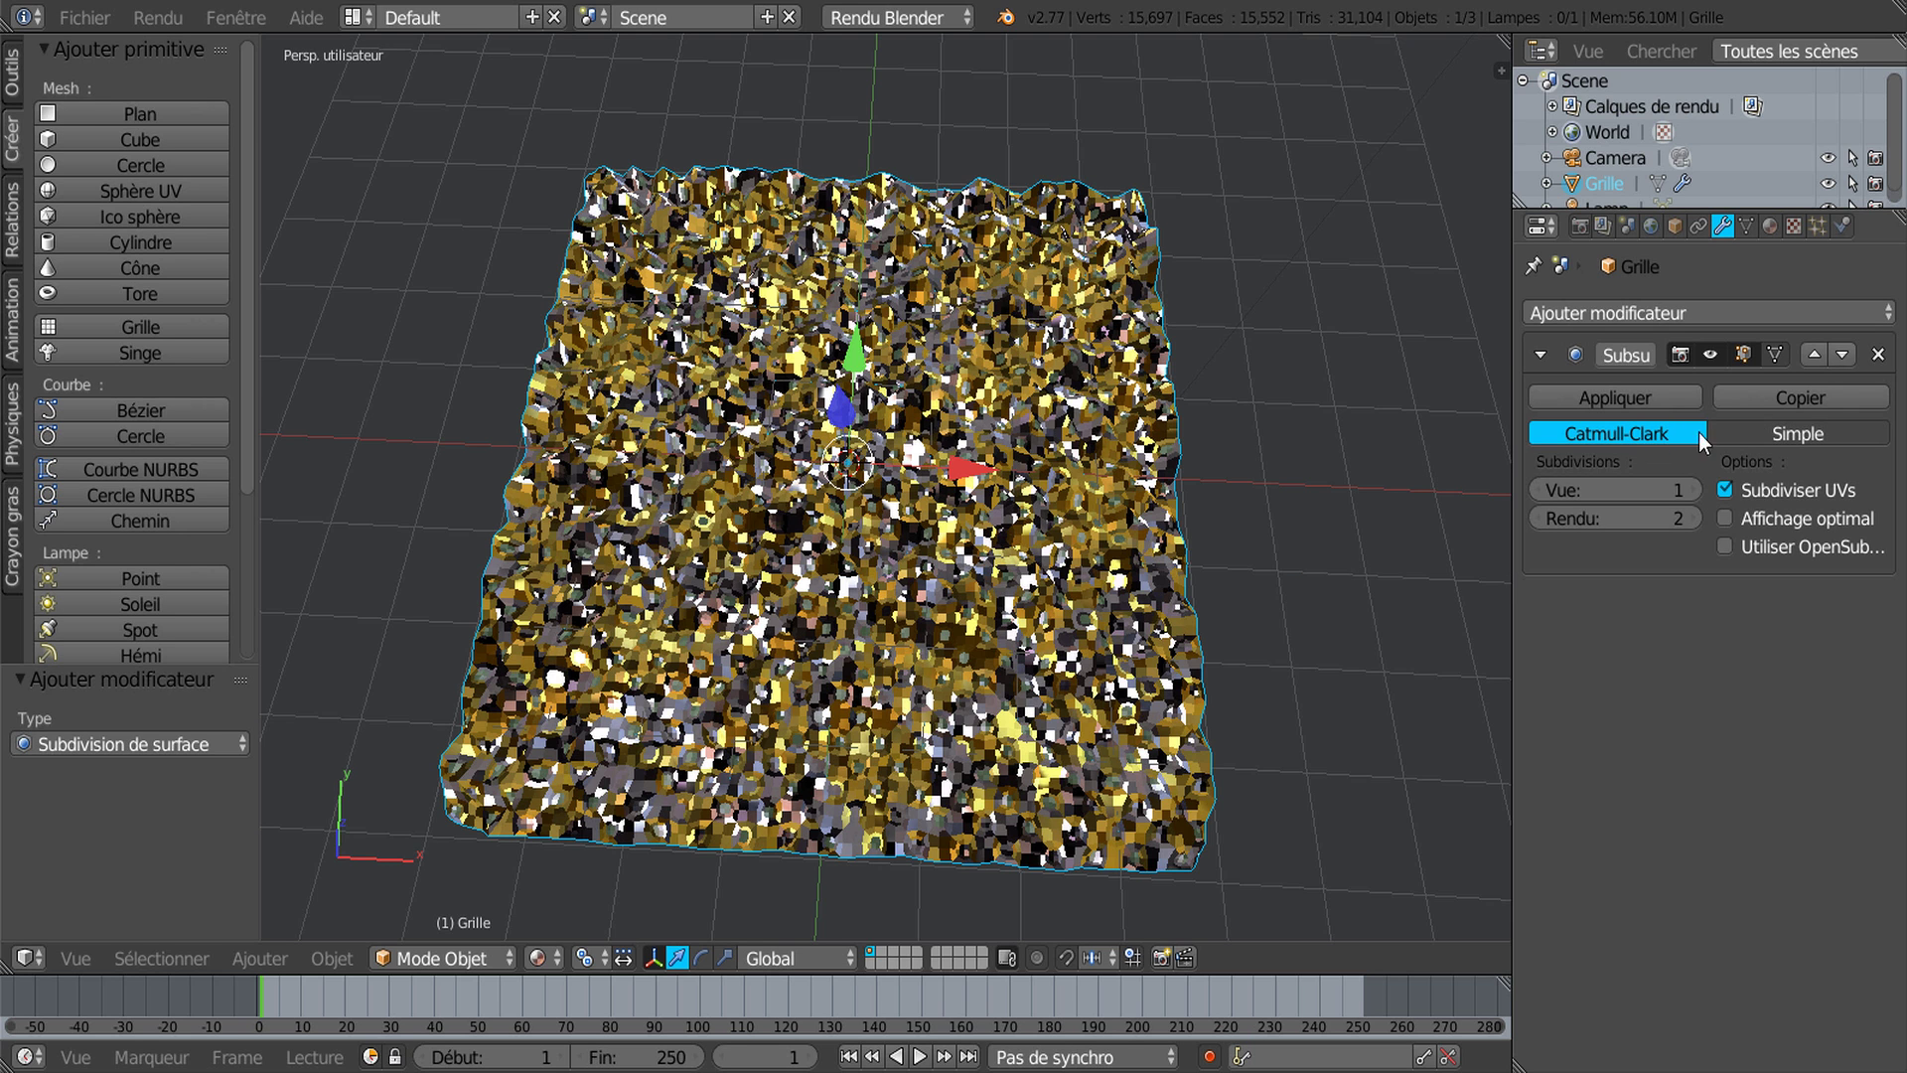
Step: Compare the Catmull-Clark and Simple subdivision types, keep Simple, and apply the modifier to the grid
click(1764, 432)
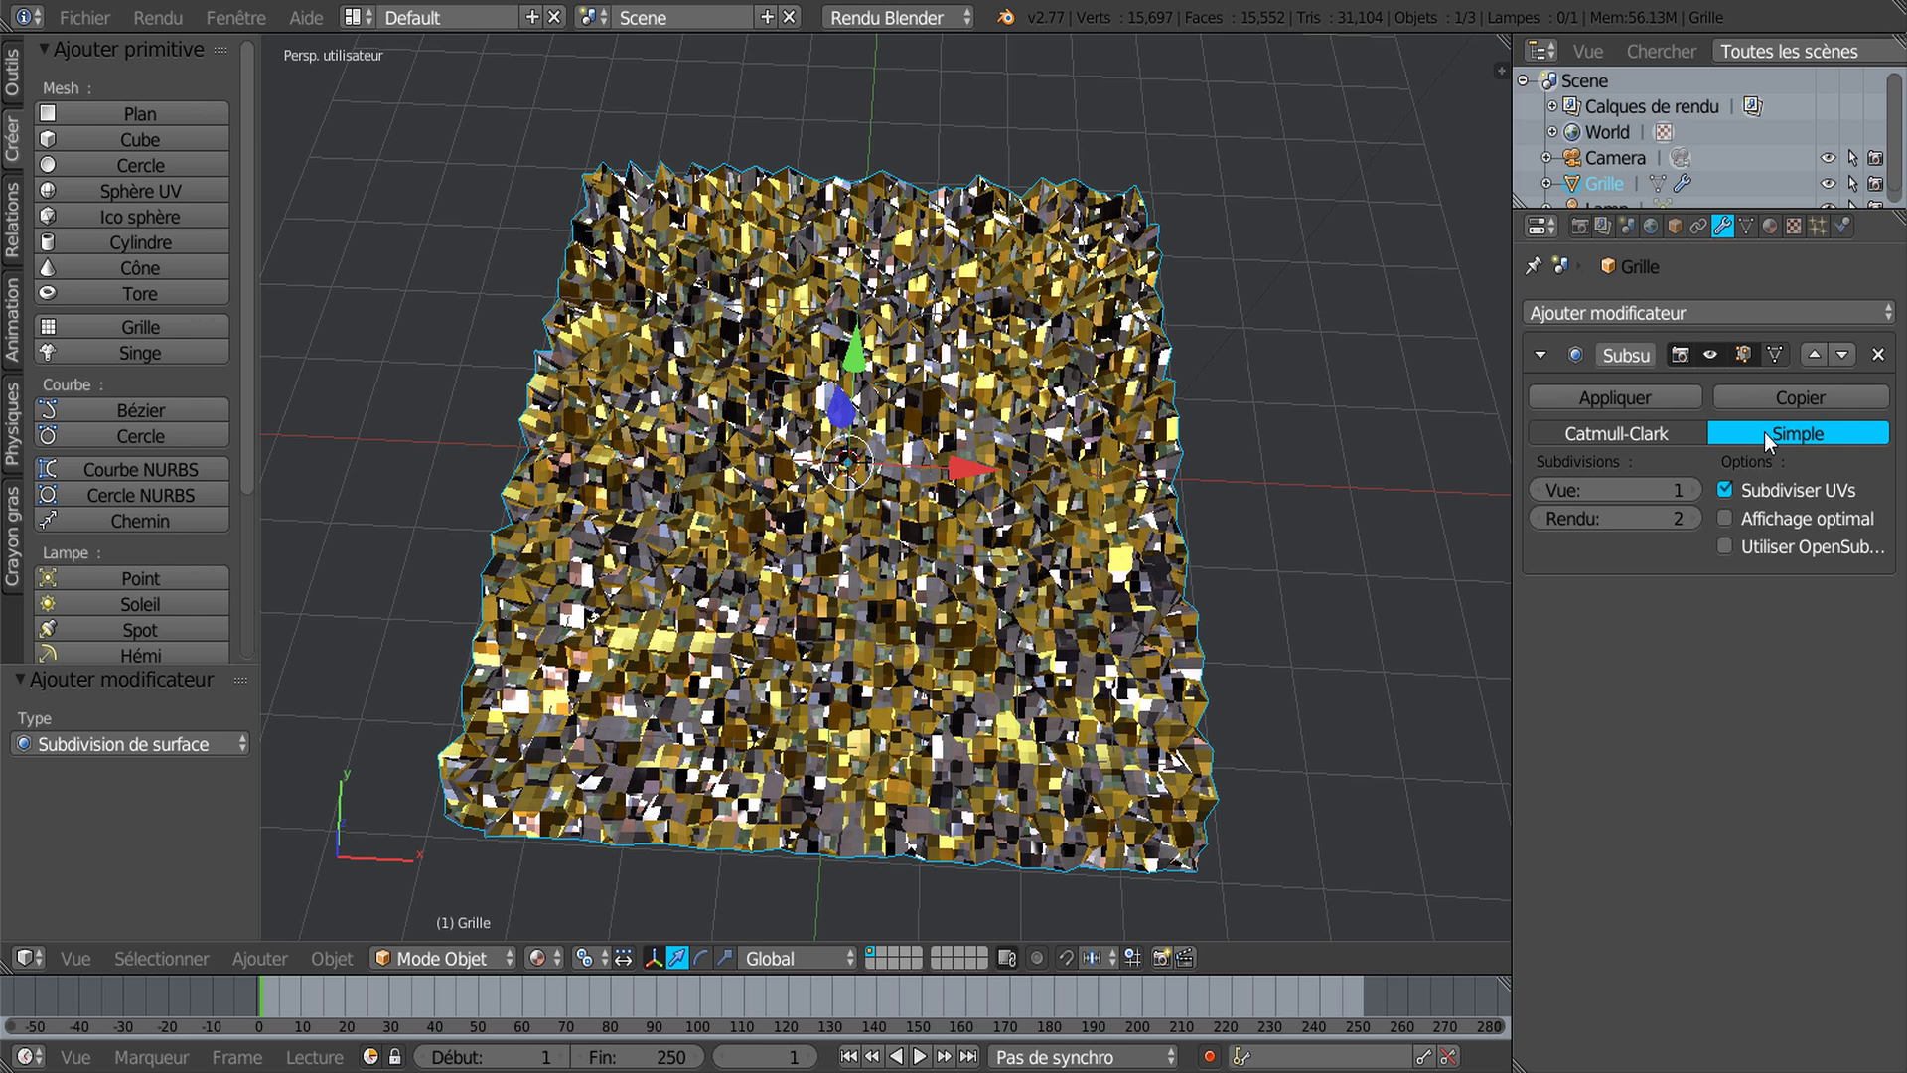
click(1643, 435)
click(1780, 432)
mouse_move(1309, 559)
middle_down()
mouse_move(1303, 636)
mouse_move(1303, 411)
mouse_move(1316, 533)
middle_up()
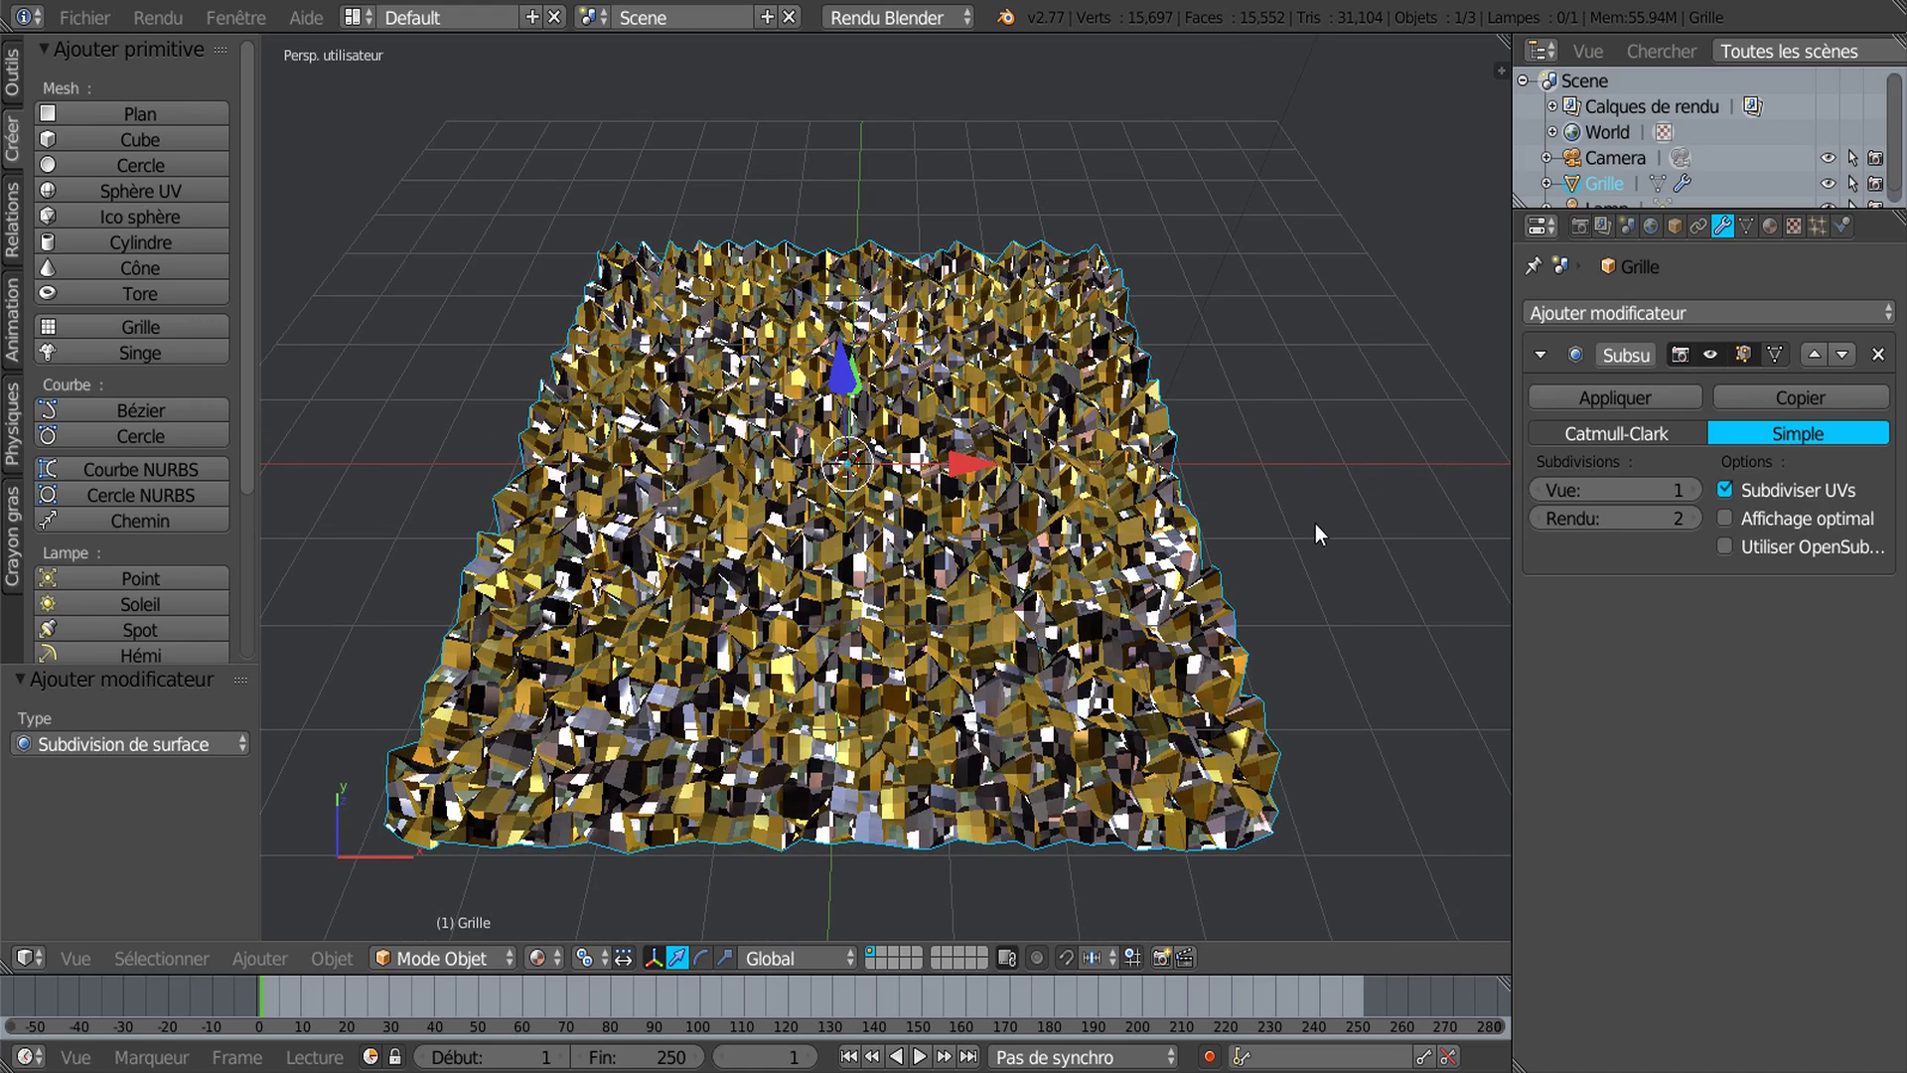
click(1614, 400)
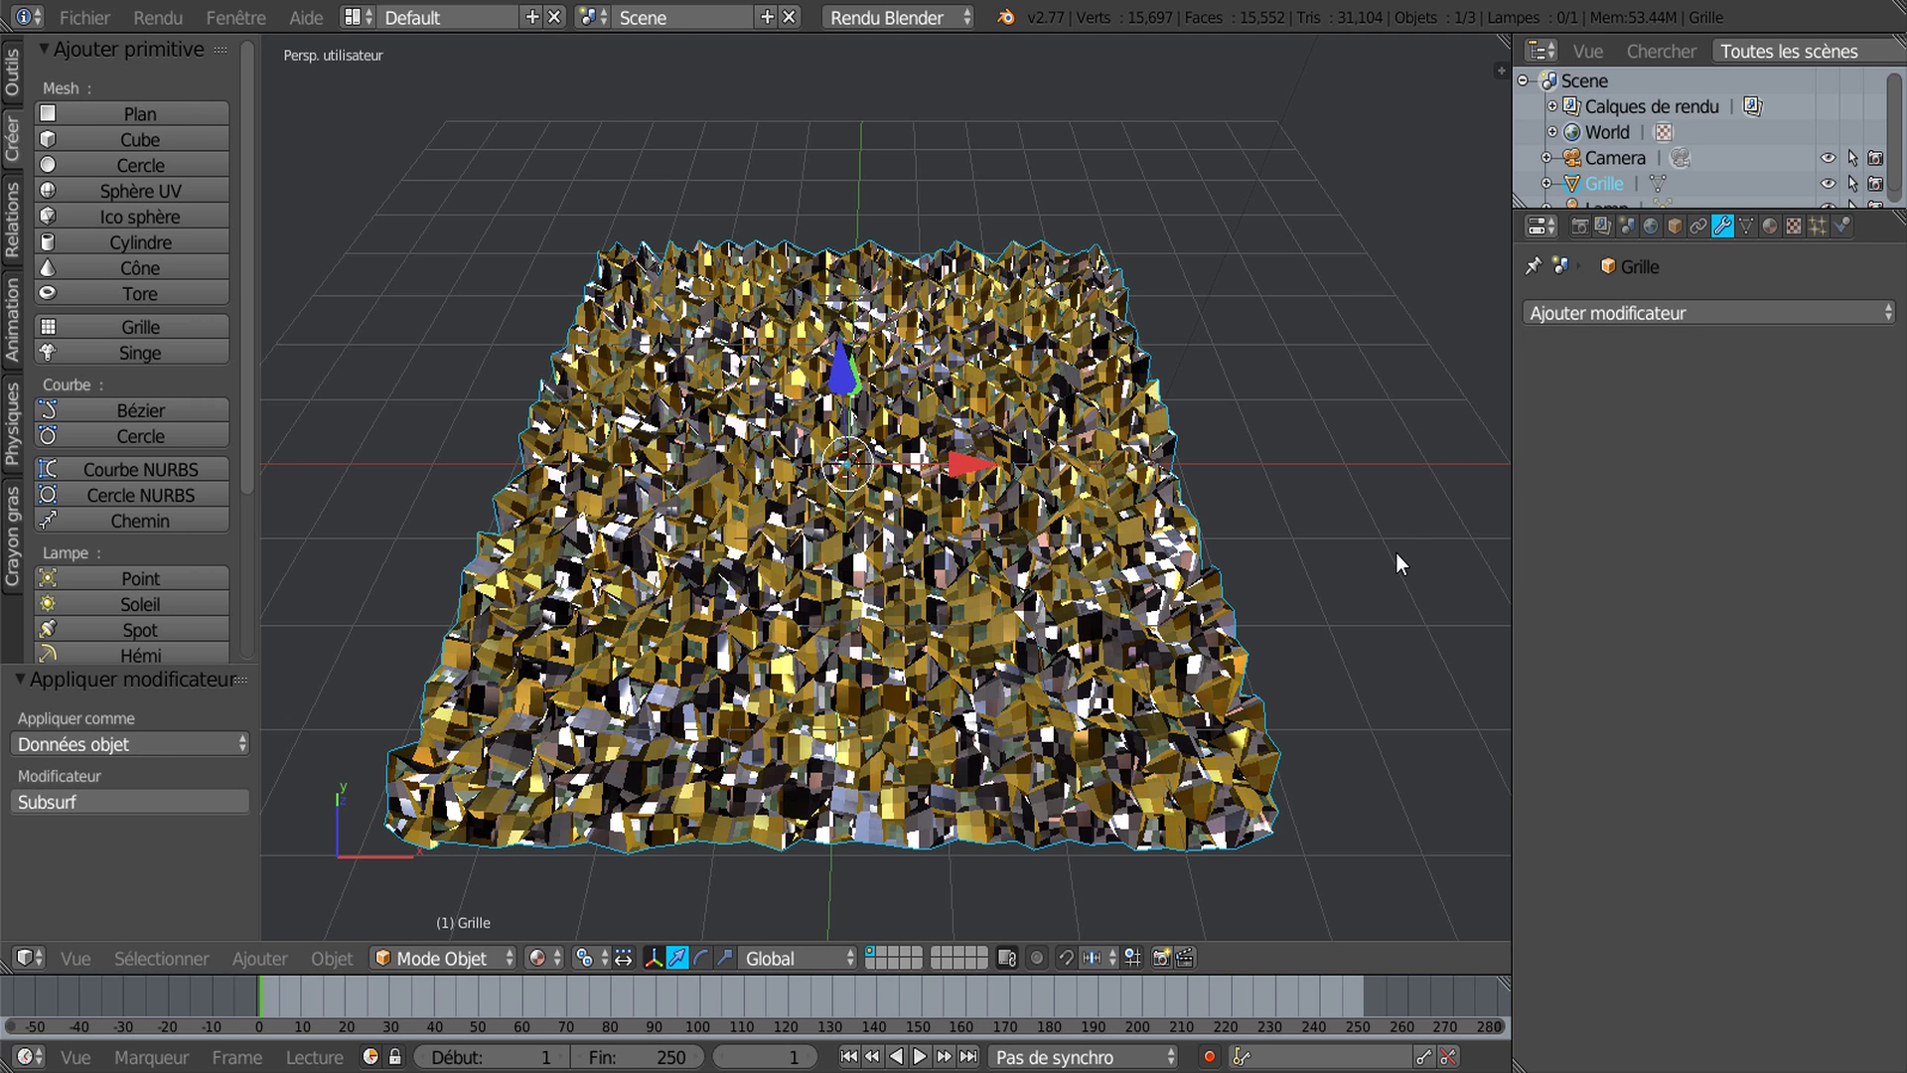
Step: Select the whole grid in edit mode and reduce the selection to its outer boundary loop (Sélectionner boucle frontière)
key(Tab)
middle_drag(1391, 561, 1334, 547)
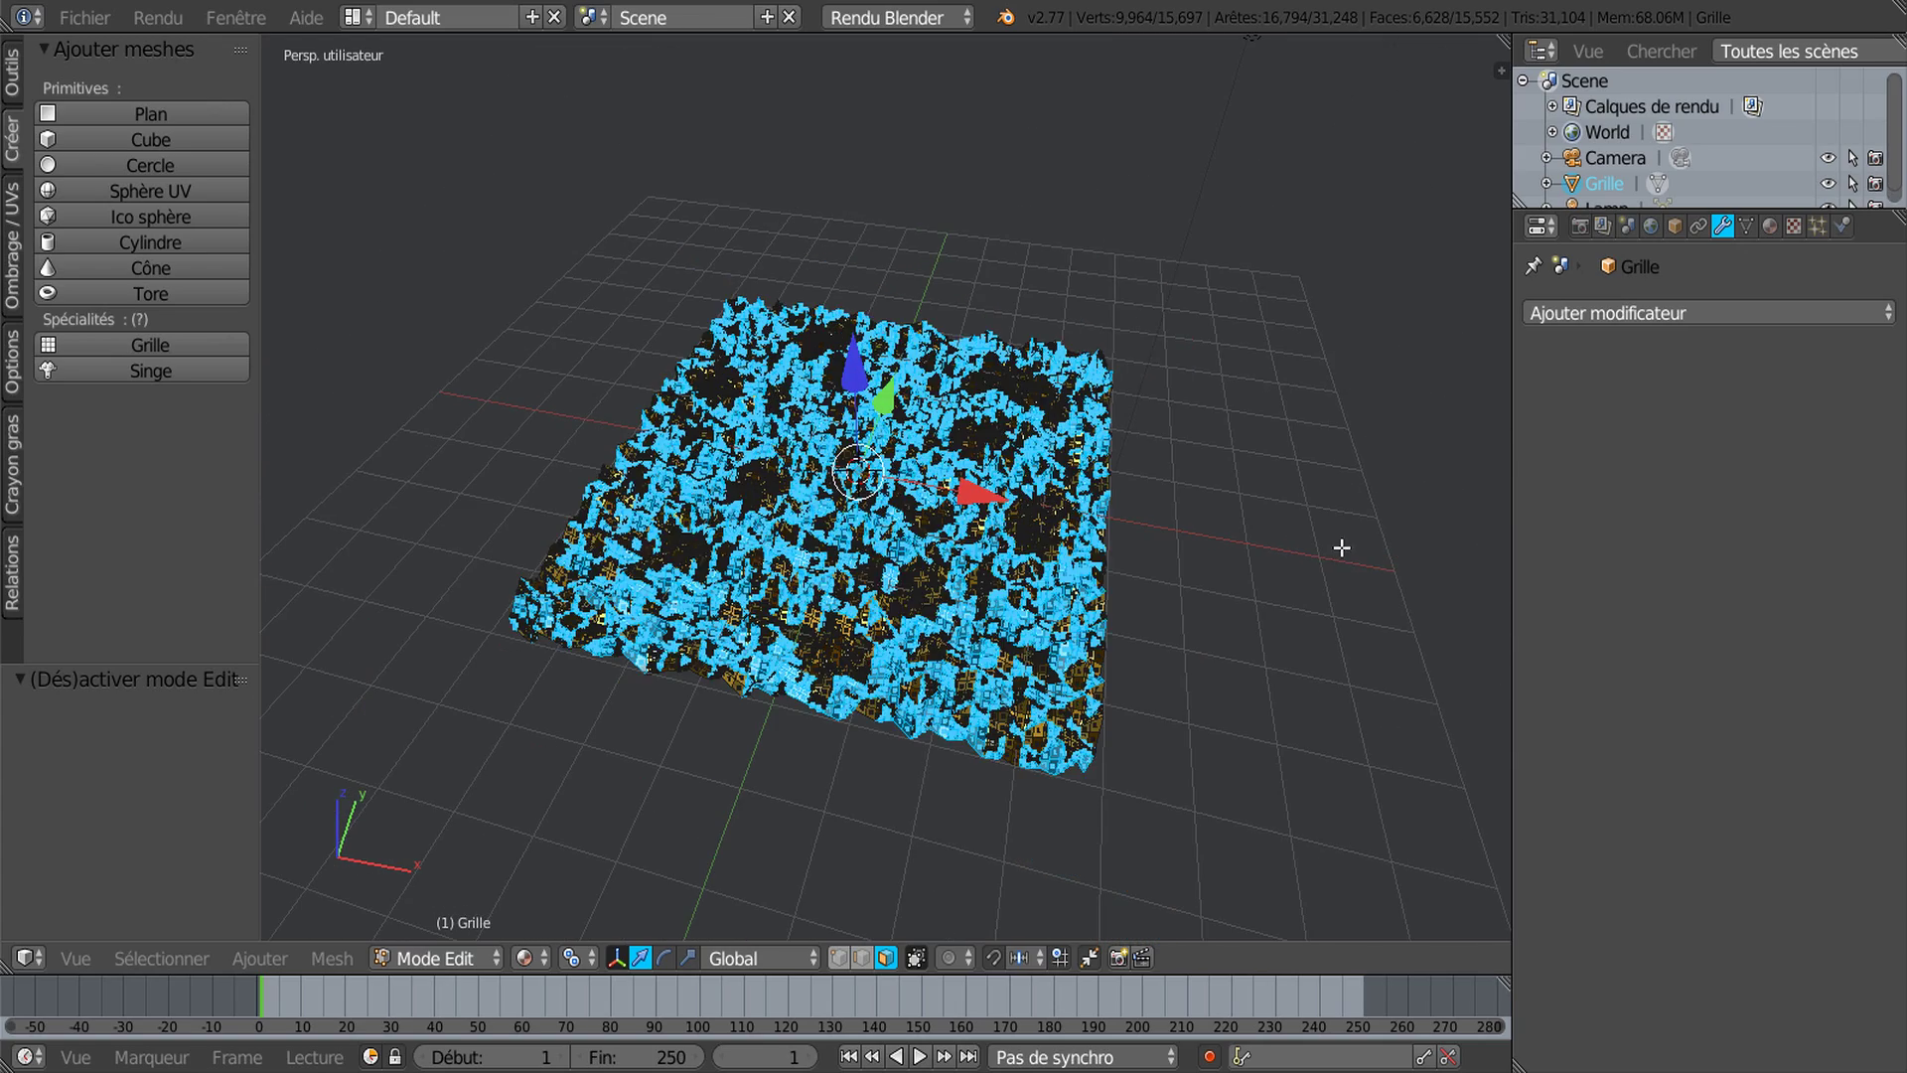
key(a)
key(a)
middle_drag(1339, 609, 1387, 558)
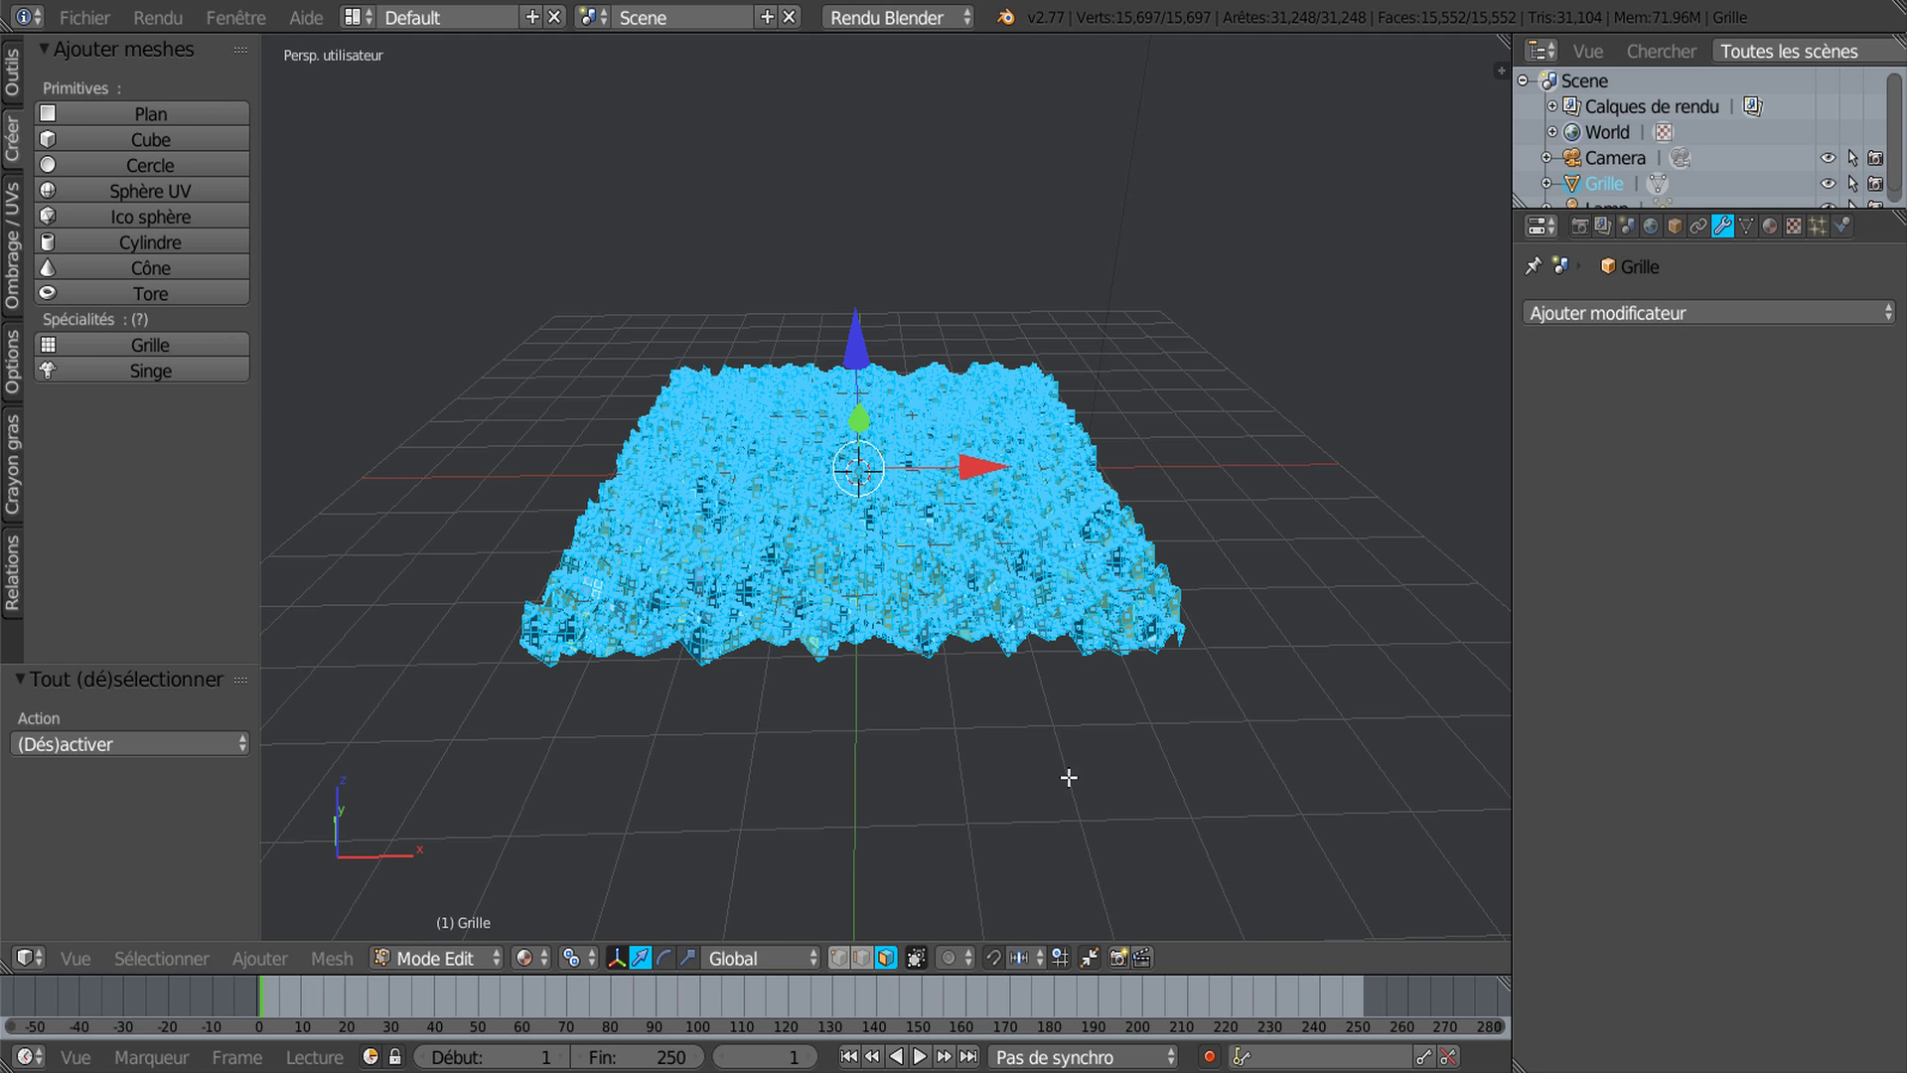
middle_drag(871, 830, 847, 835)
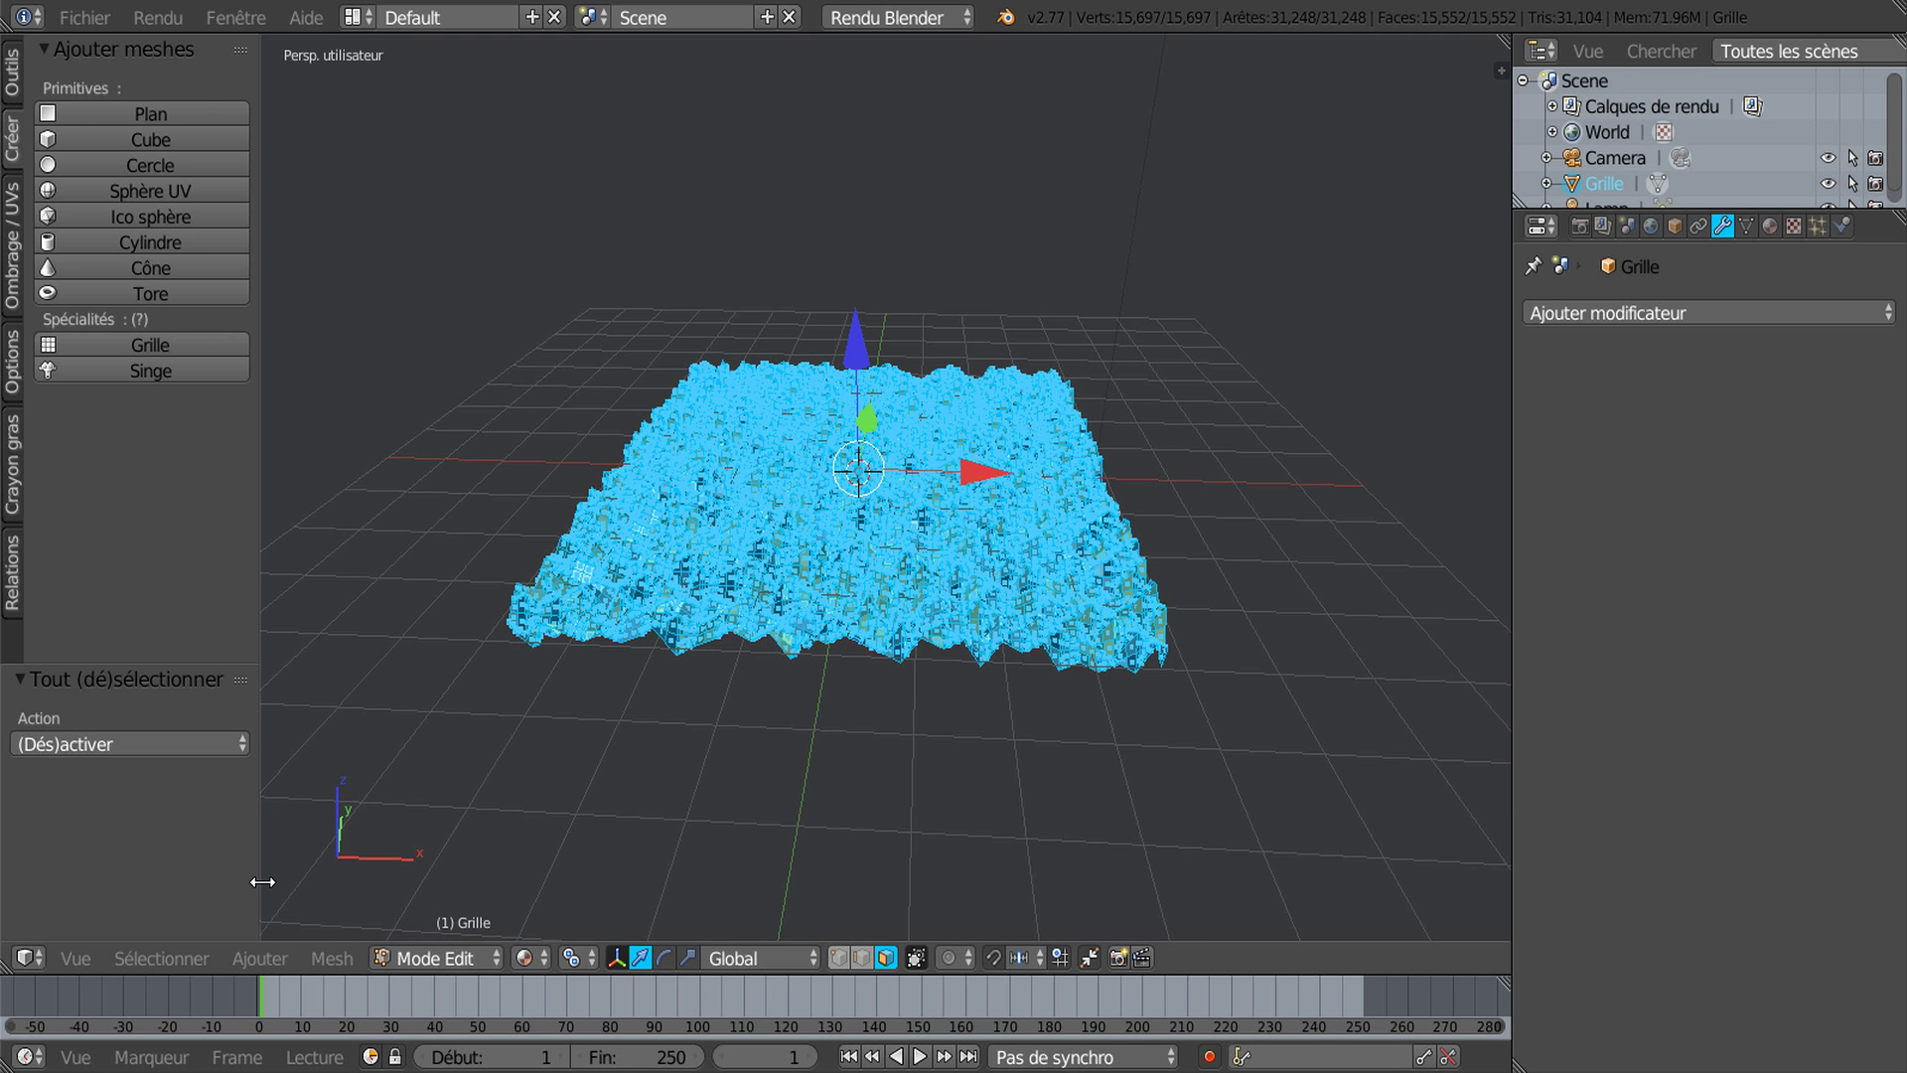
click(174, 958)
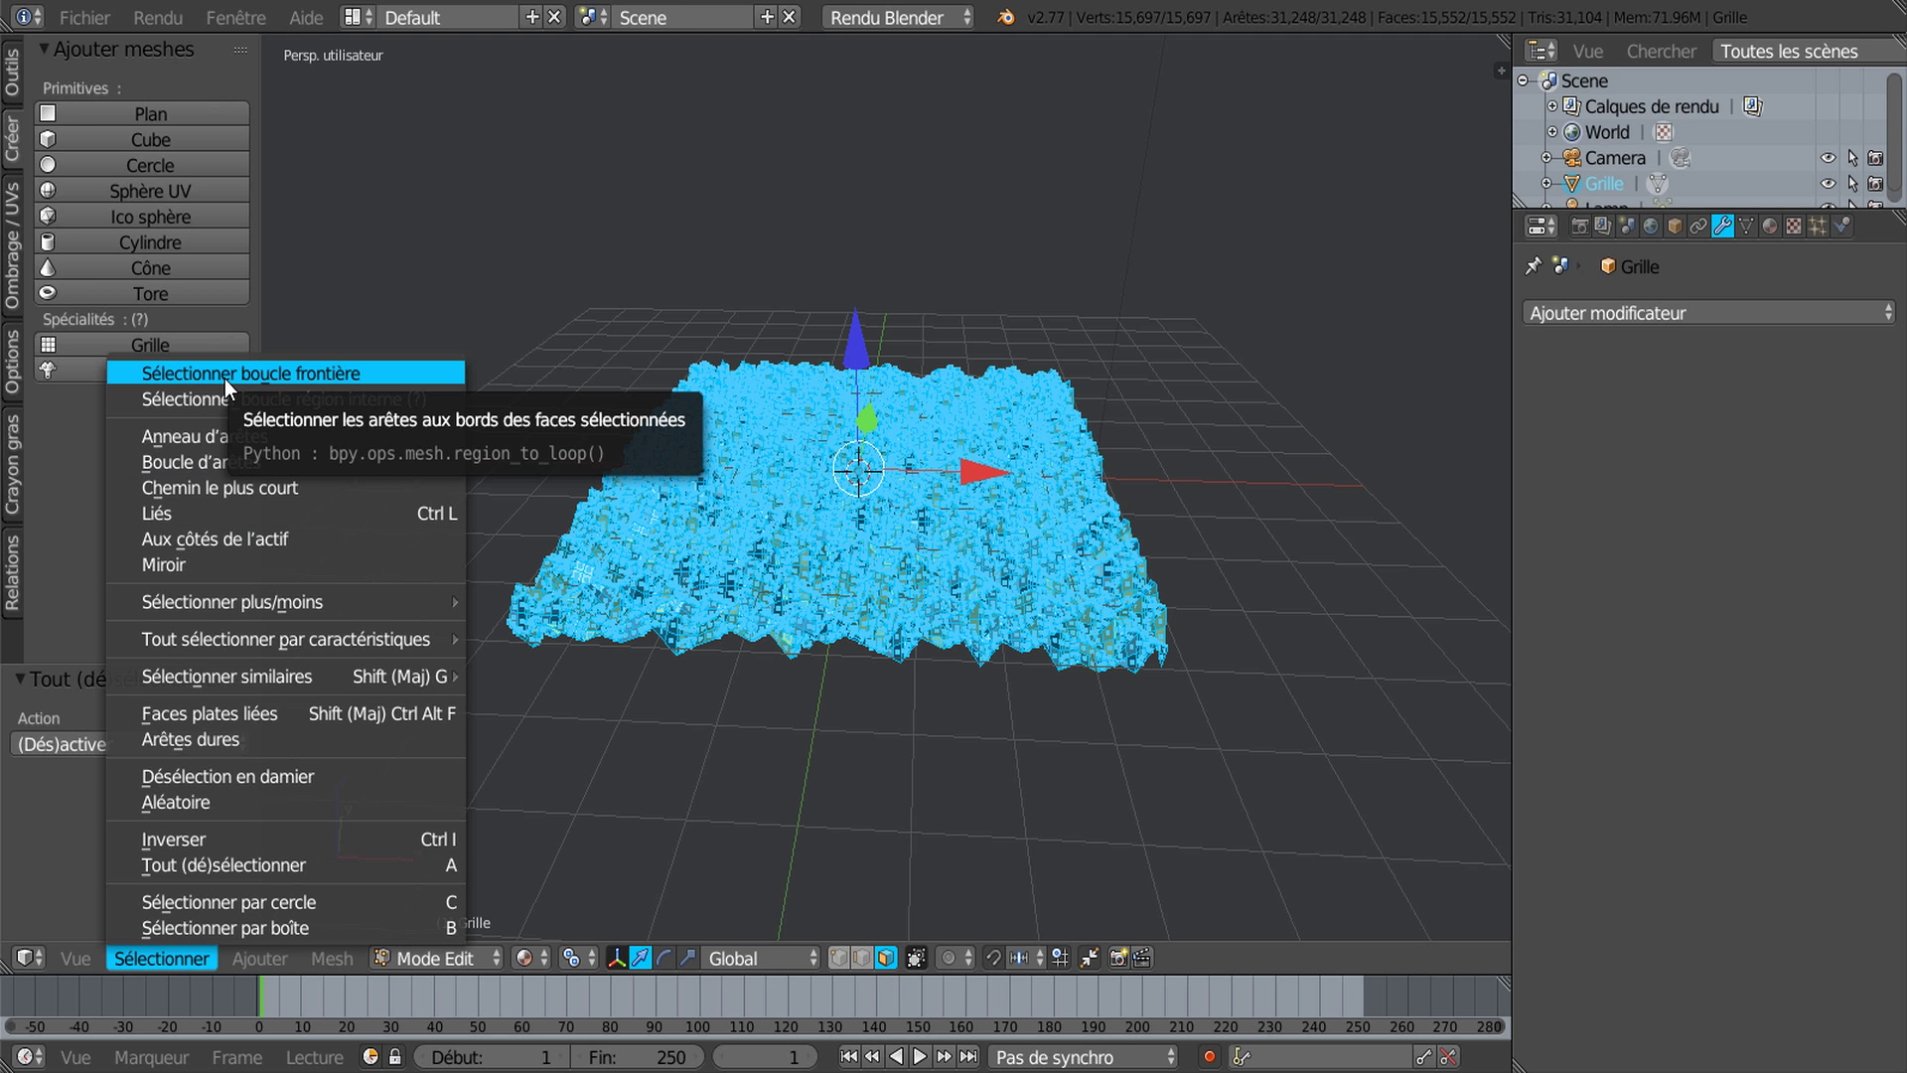
click(278, 373)
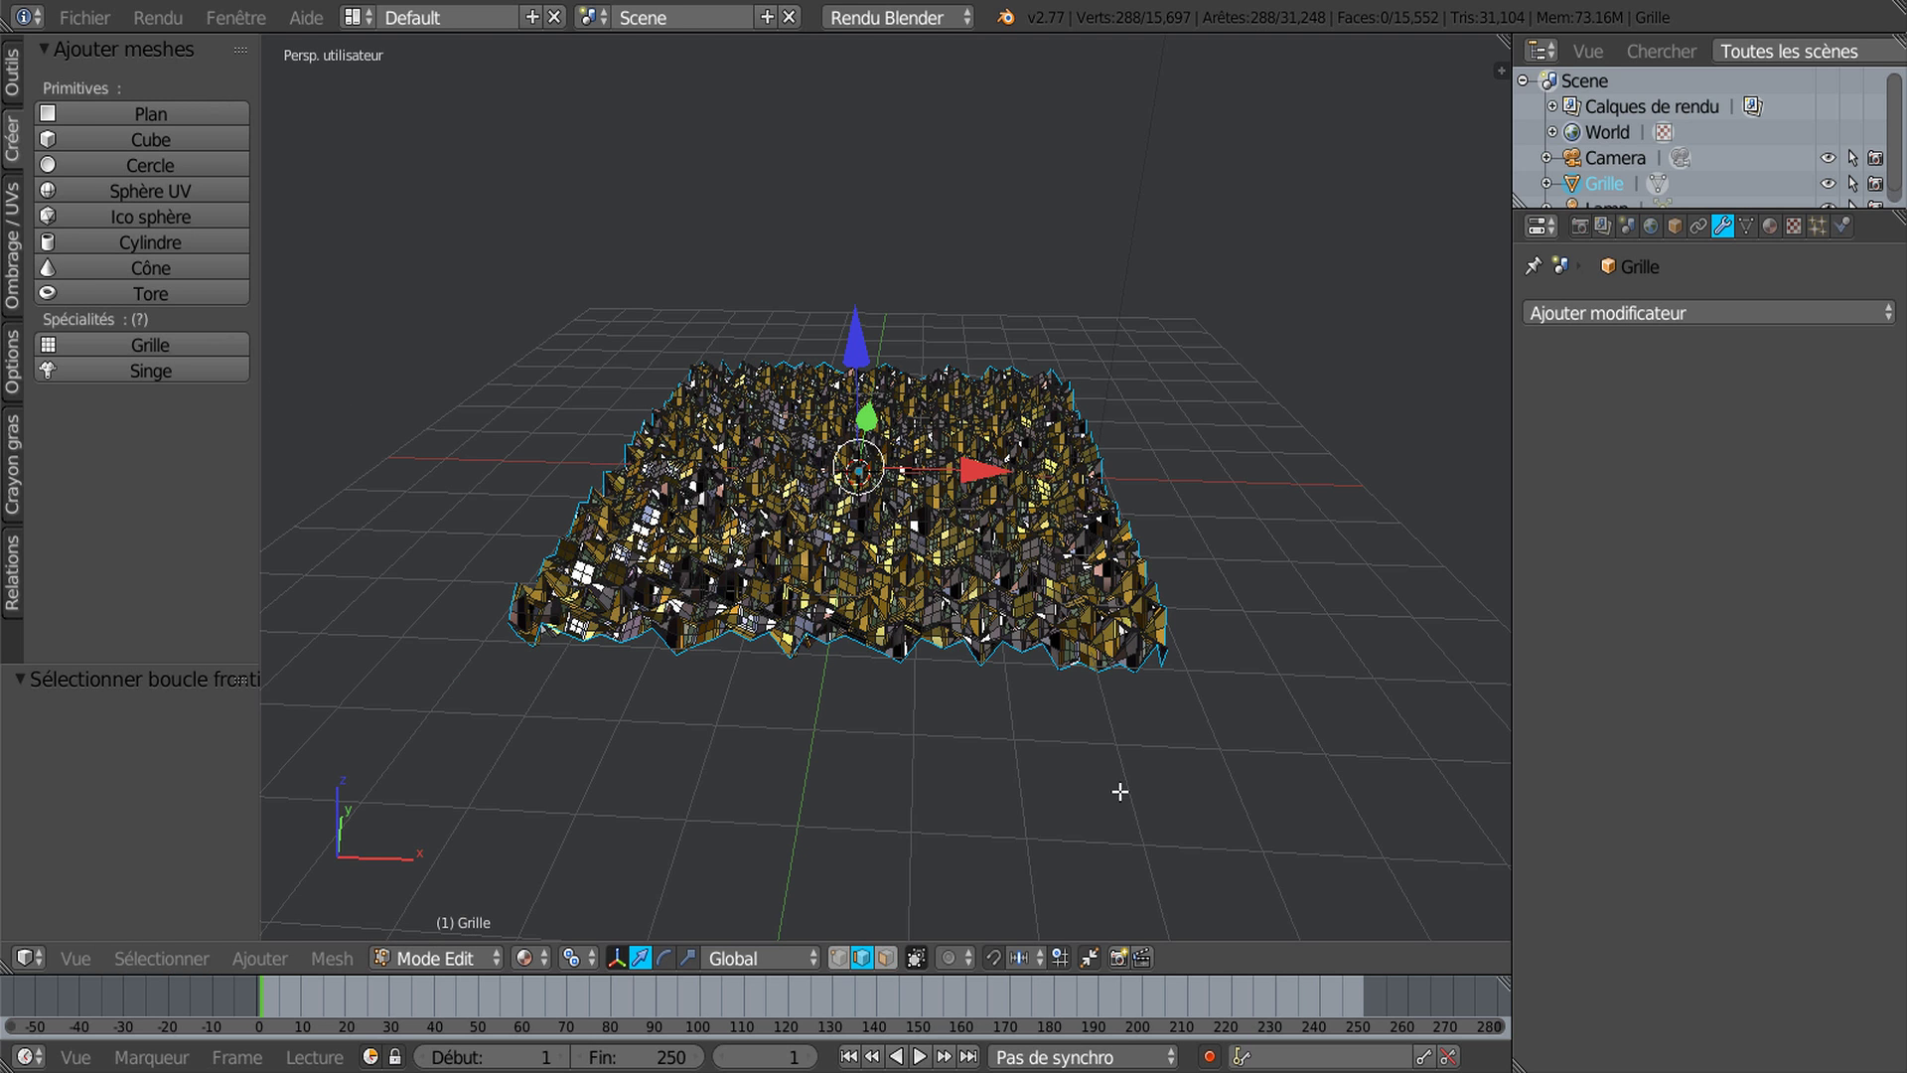
Step: Extrude the boundary edges of the grid and move them by -1.163 along Z to form side walls
key(z)
mouse_move(1278, 674)
middle_down()
mouse_move(1268, 766)
mouse_move(1111, 673)
mouse_move(1137, 579)
middle_up()
middle_drag(1022, 507, 1196, 667)
key(e)
right_click(1196, 667)
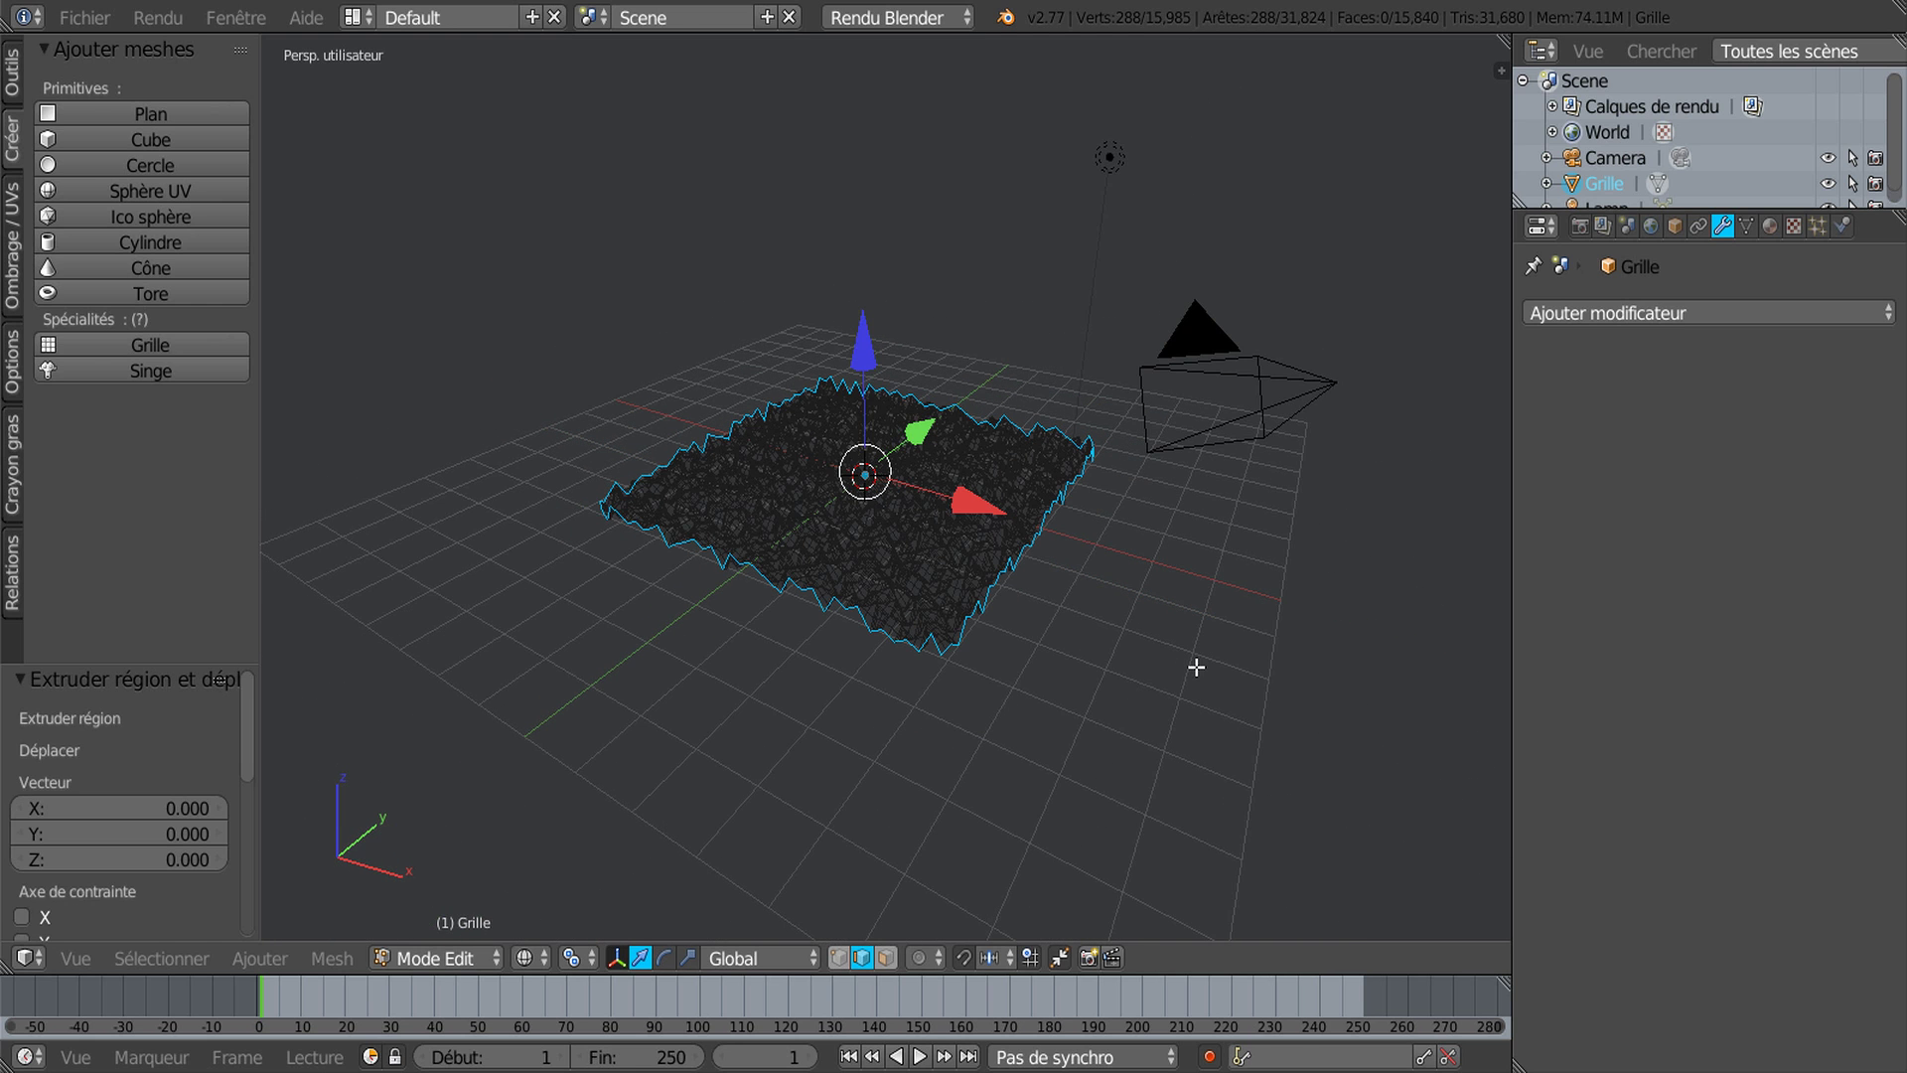
drag(864, 341, 873, 402)
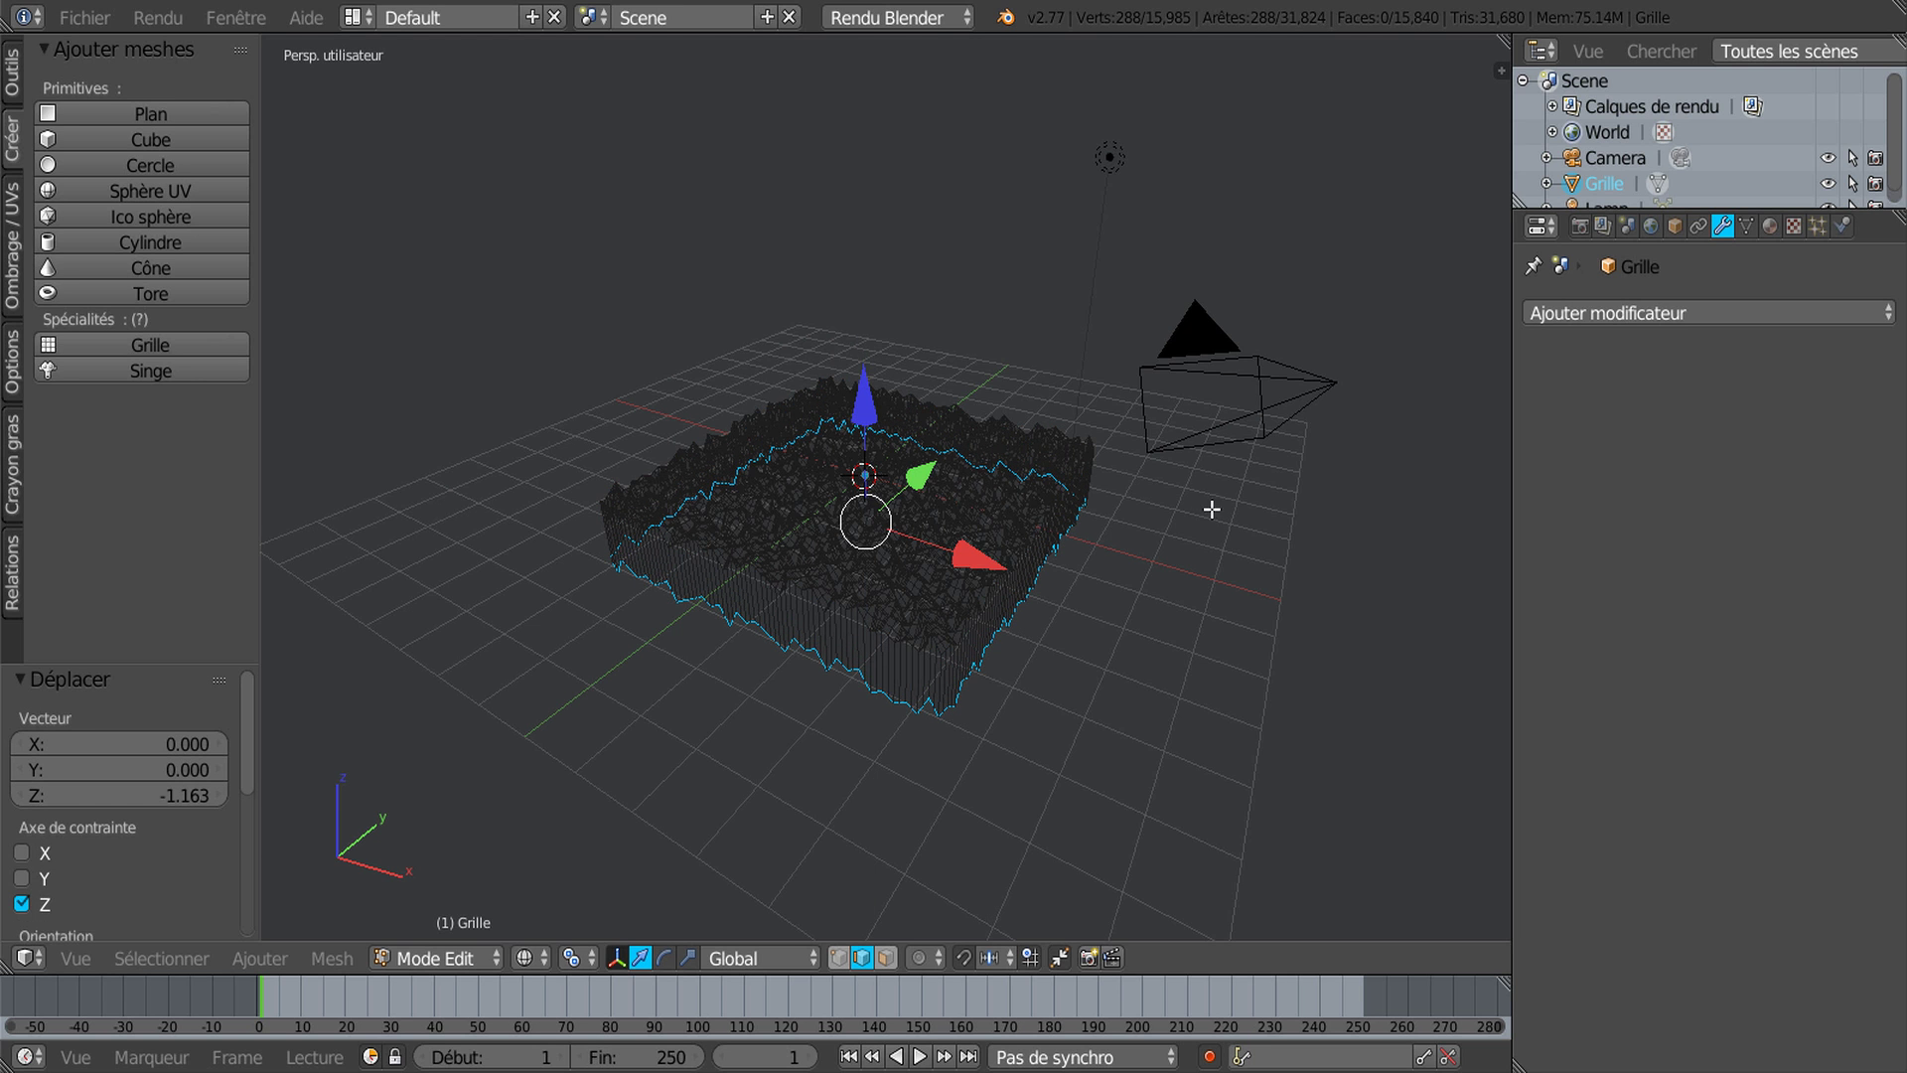
key(z)
mouse_move(1158, 647)
middle_down()
mouse_move(1030, 608)
mouse_move(1135, 604)
middle_up()
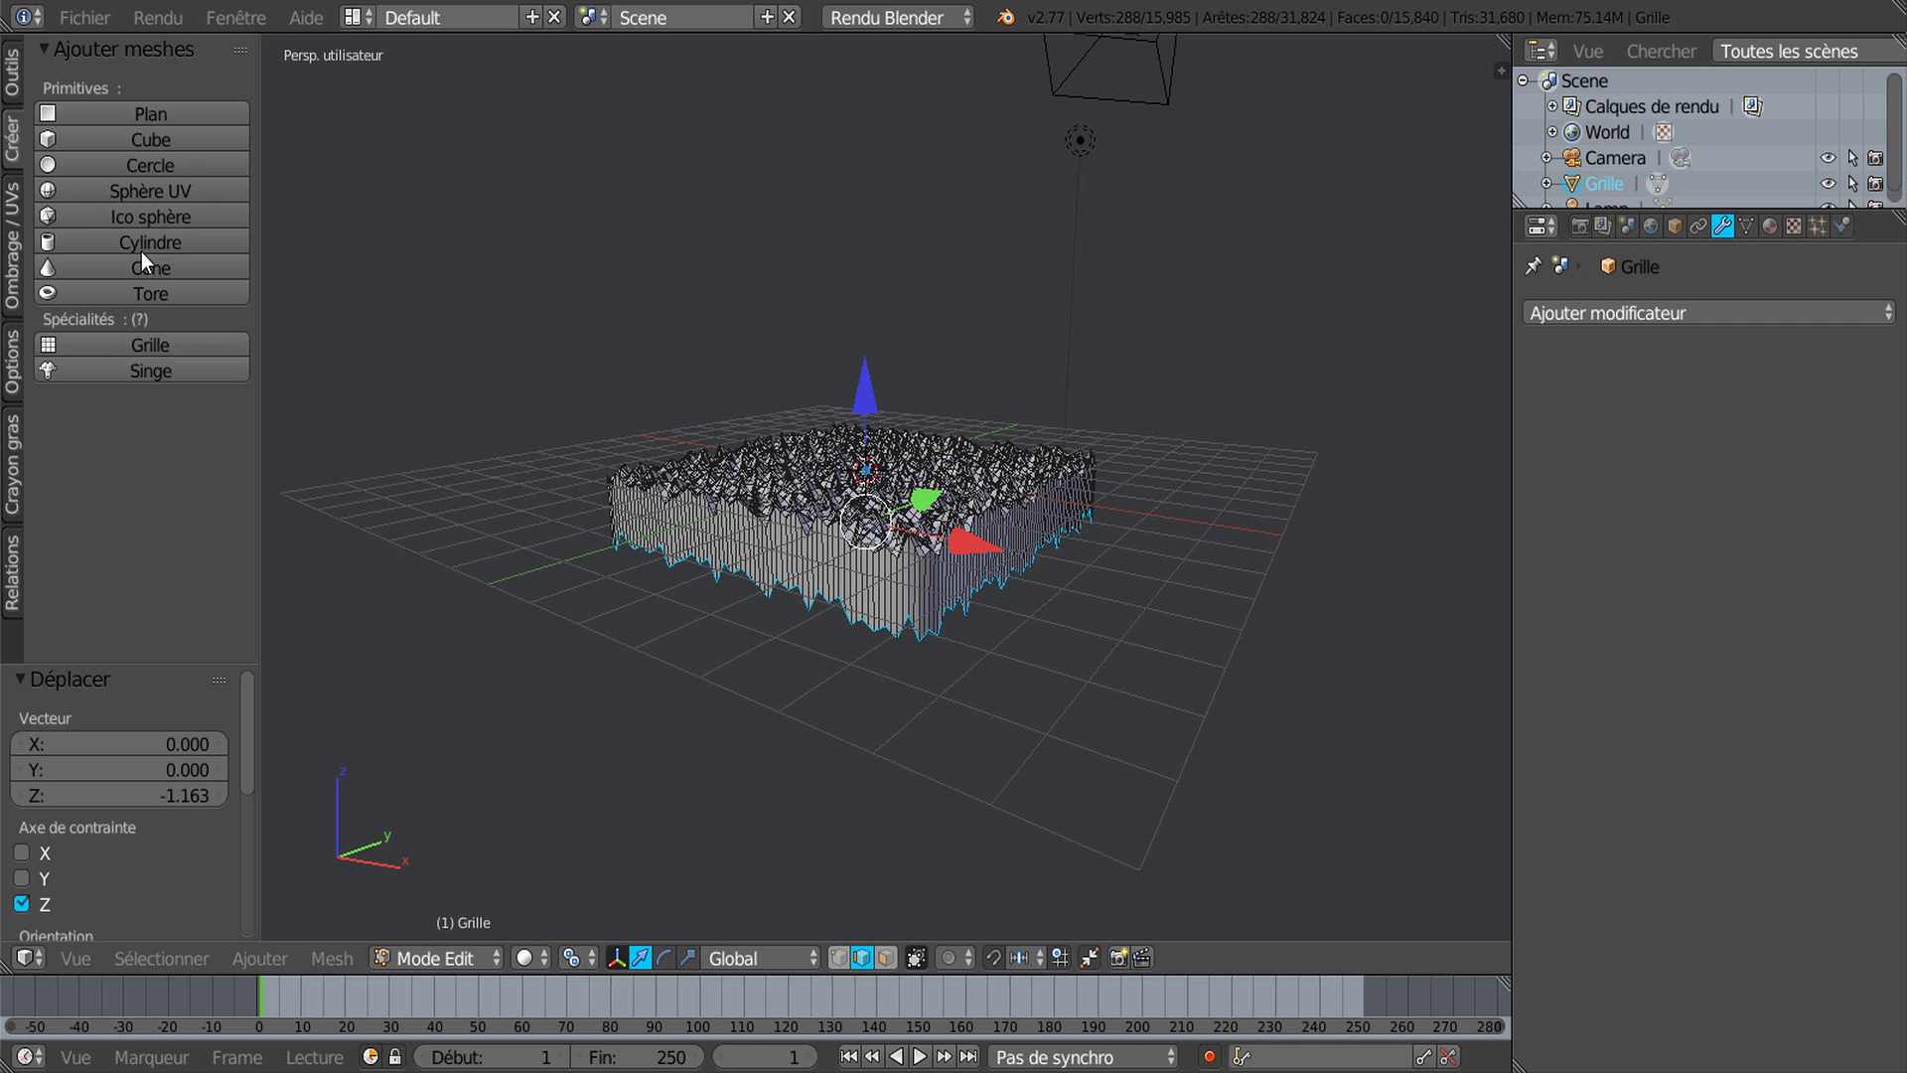
Step: Locate the LoopTools mesh tools and show the add-ons section of the user preferences
click(13, 89)
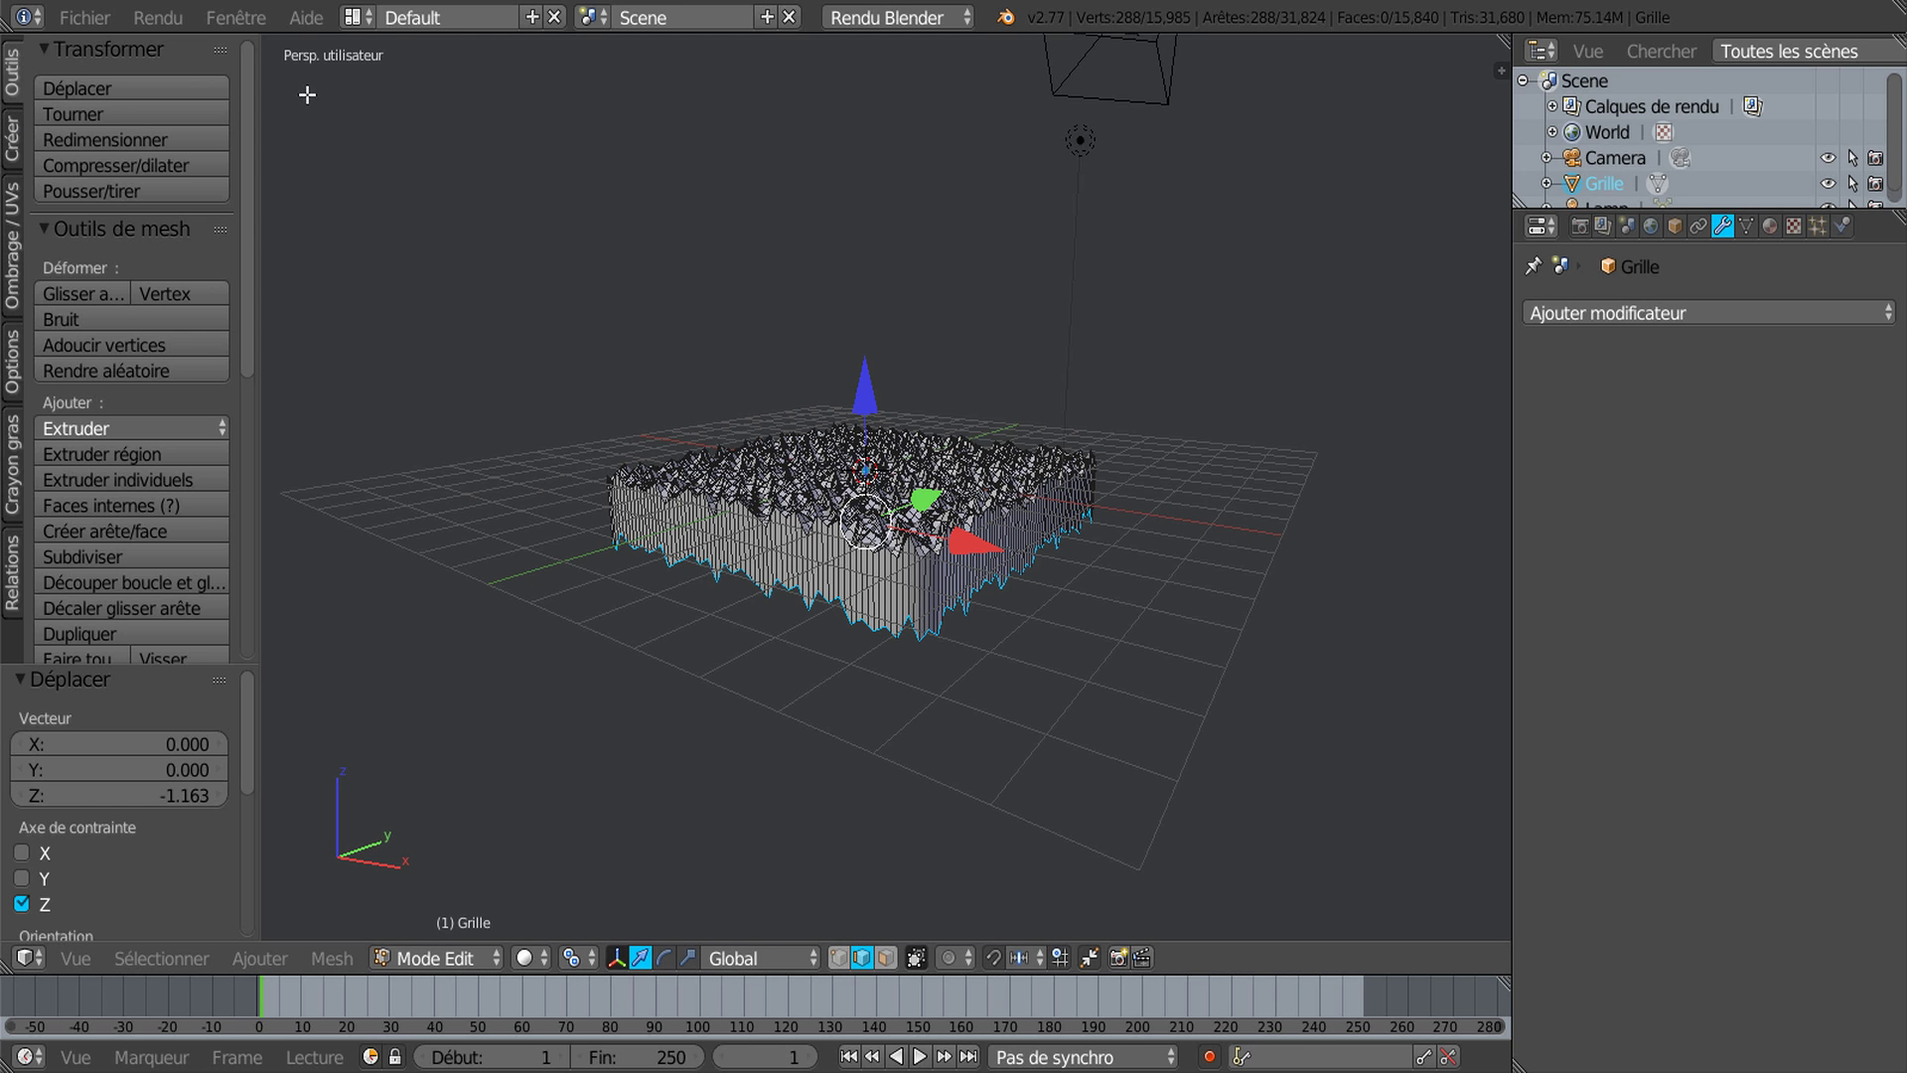
drag(246, 205, 260, 545)
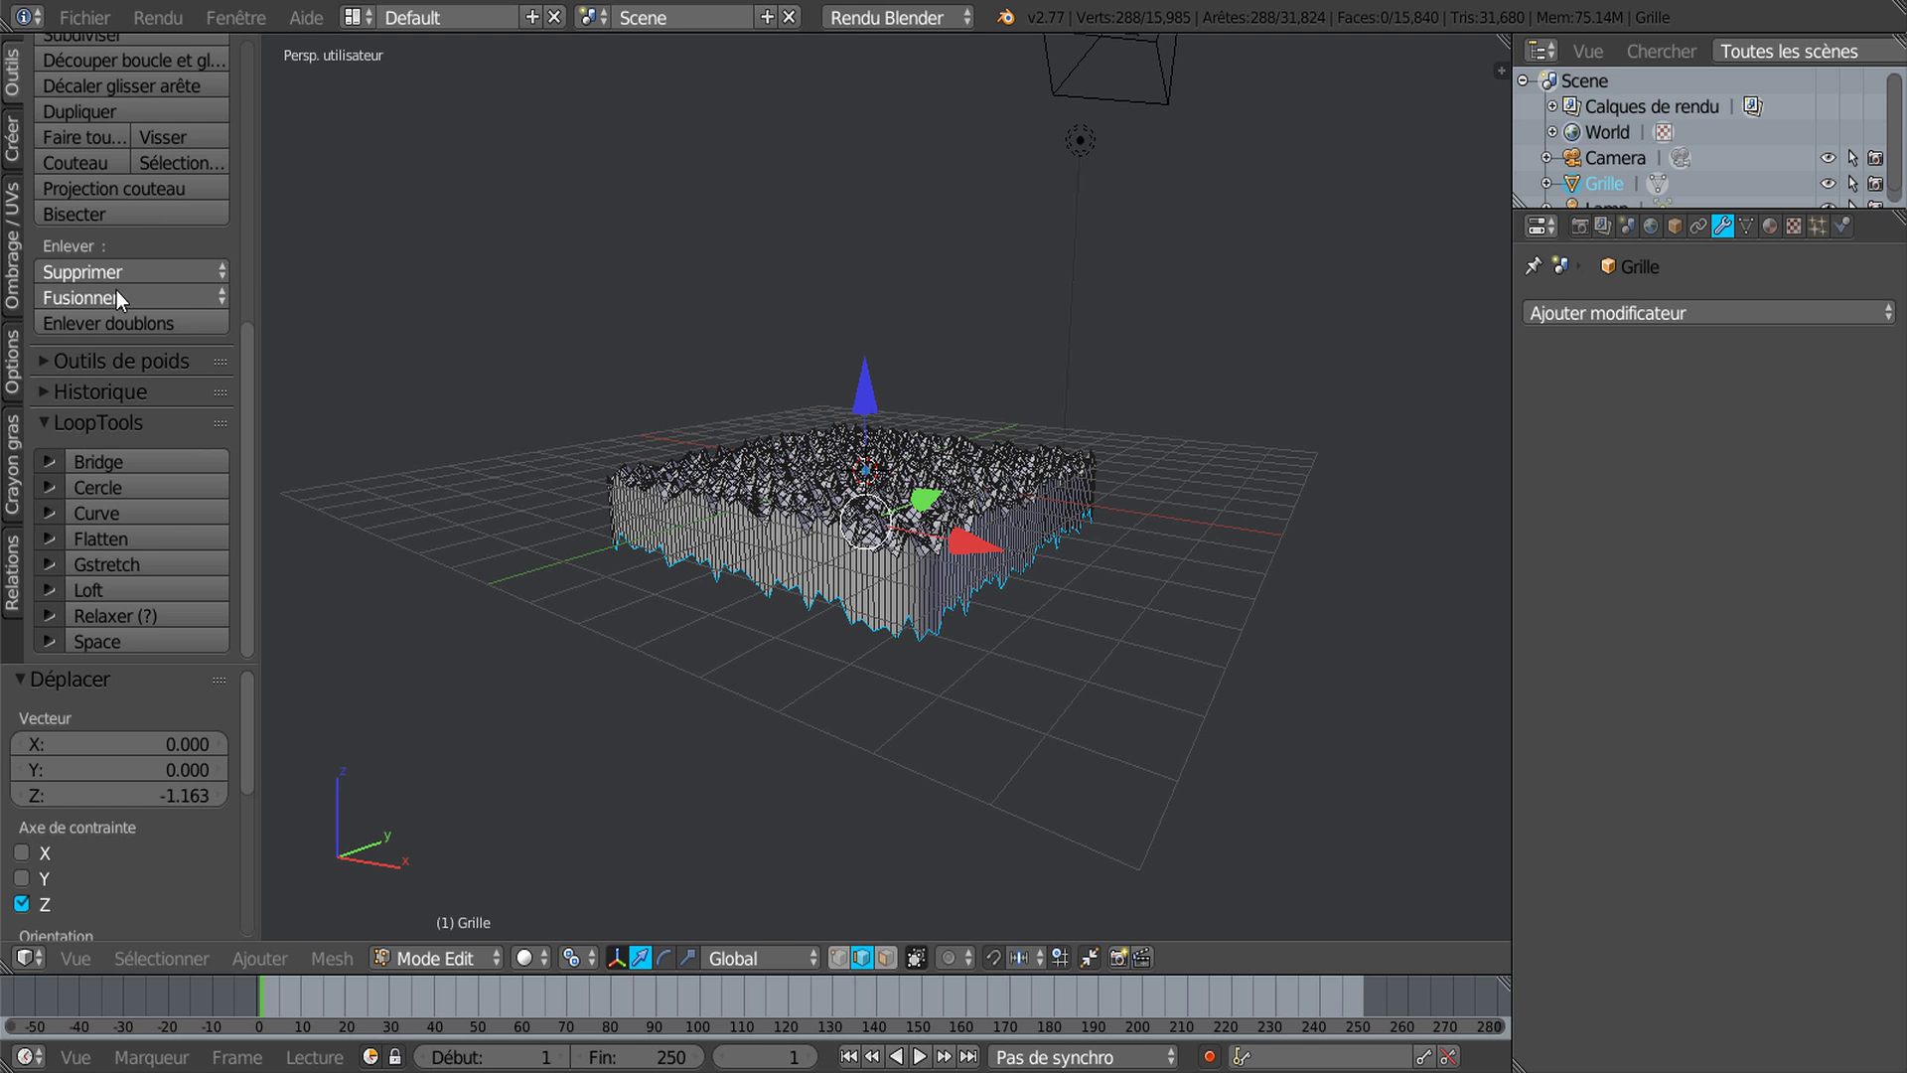
click(84, 16)
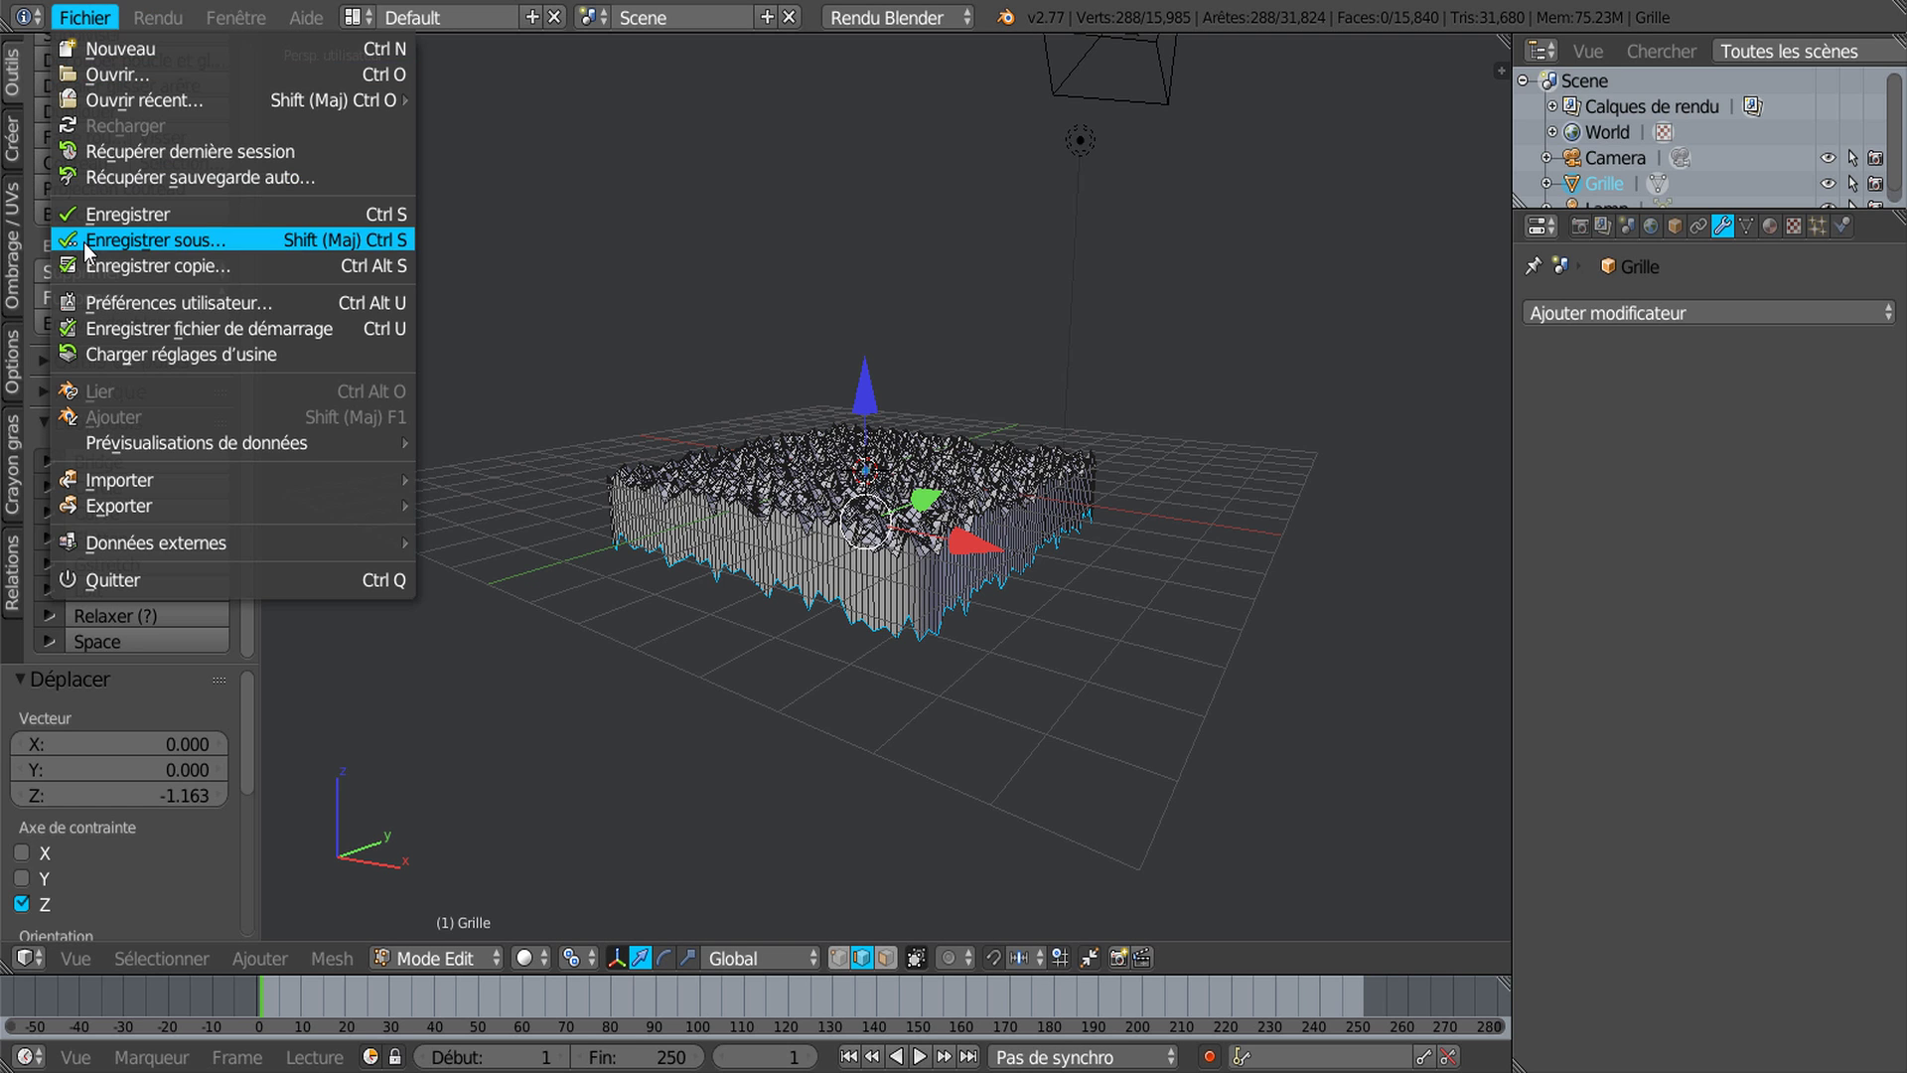
click(133, 300)
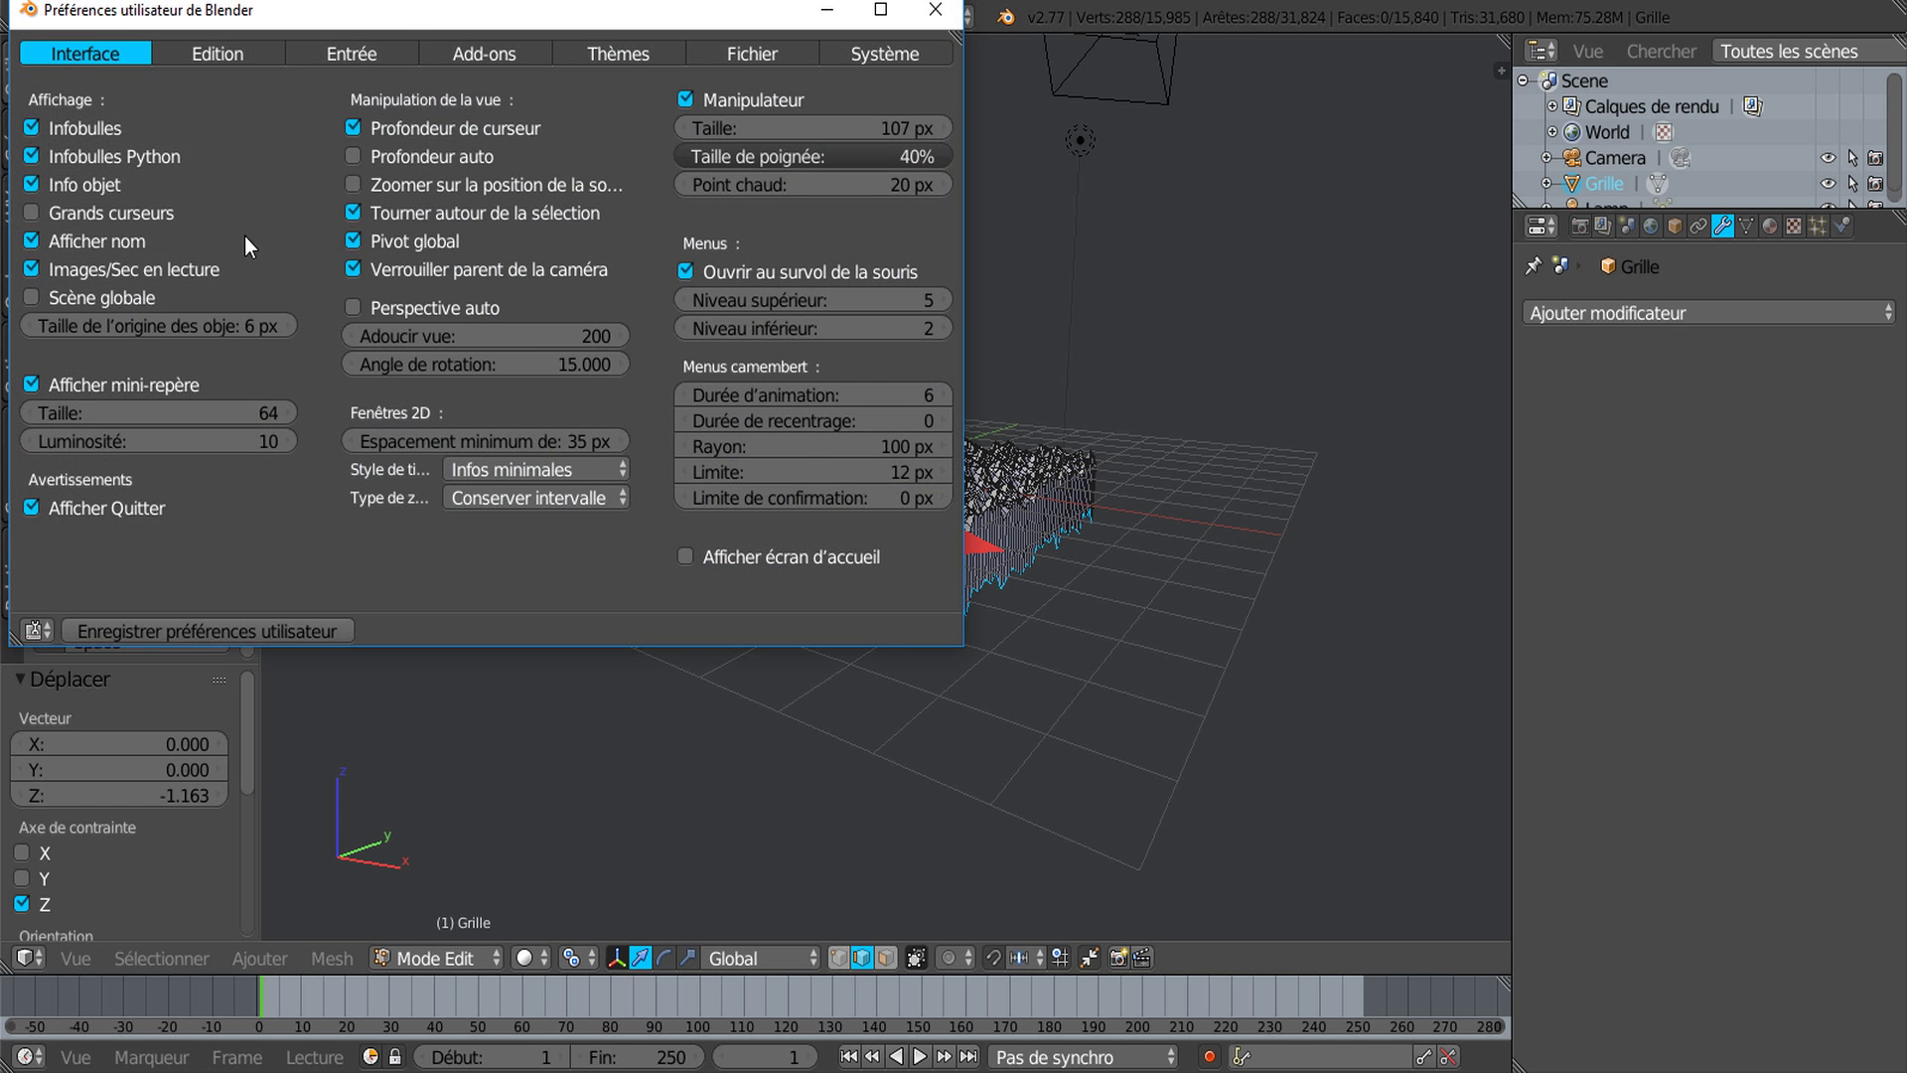
drag(413, 11, 671, 57)
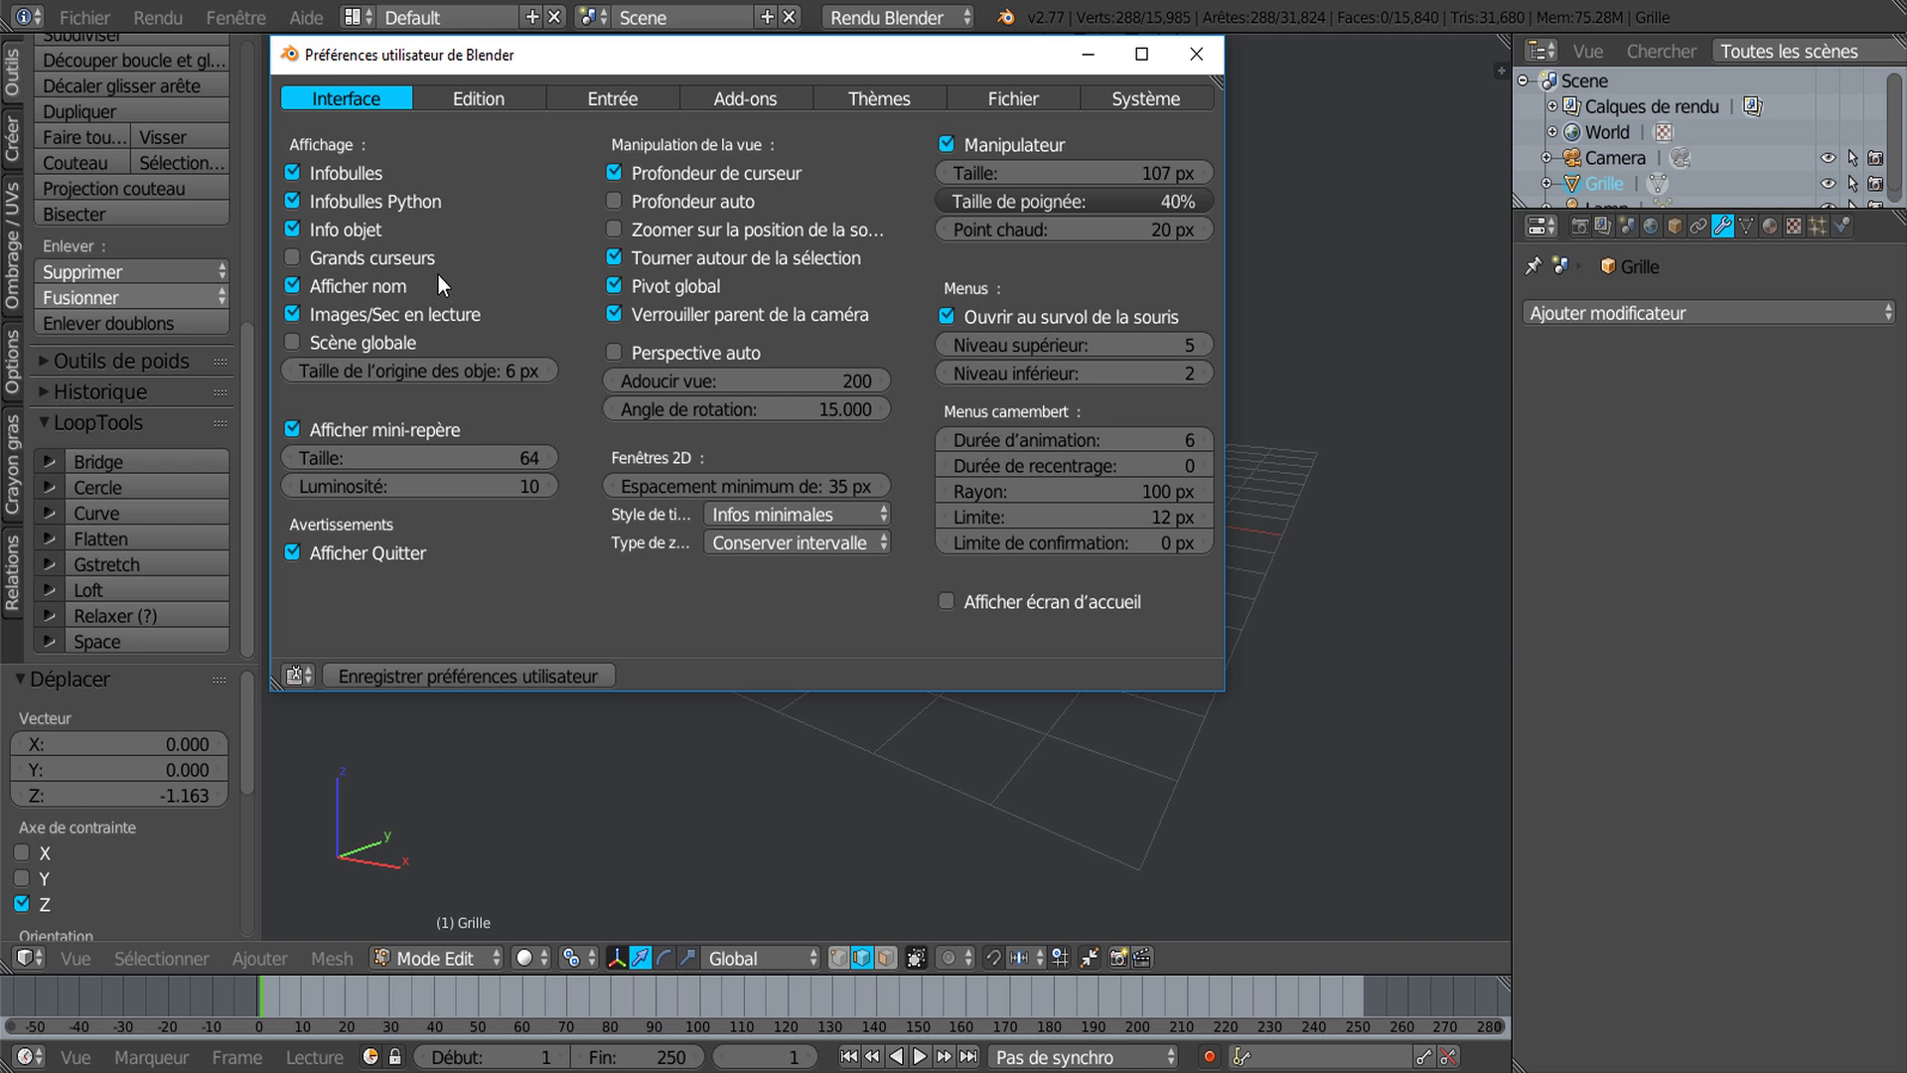
click(745, 99)
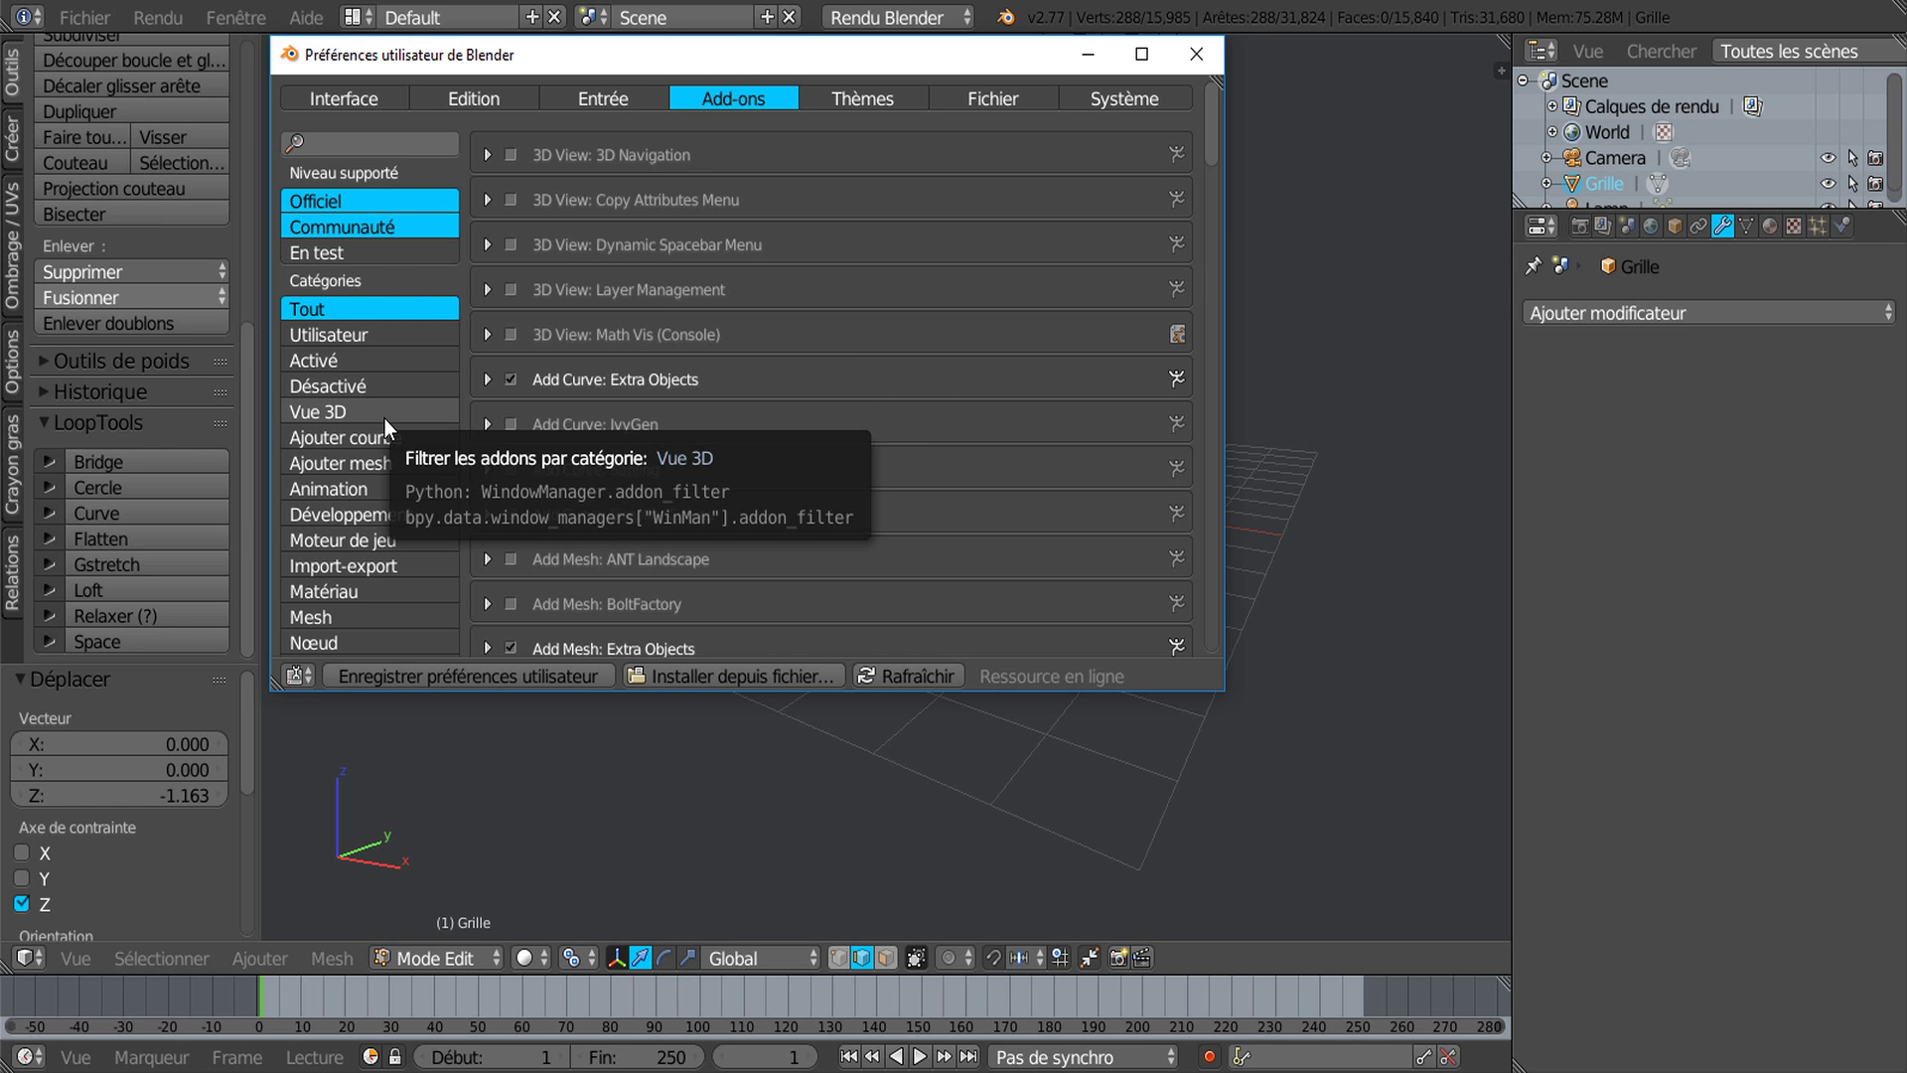
Step: Look for LoopTools by filtering the add-ons list between disabled (Désactivé) and enabled (Activé) add-ons
click(331, 386)
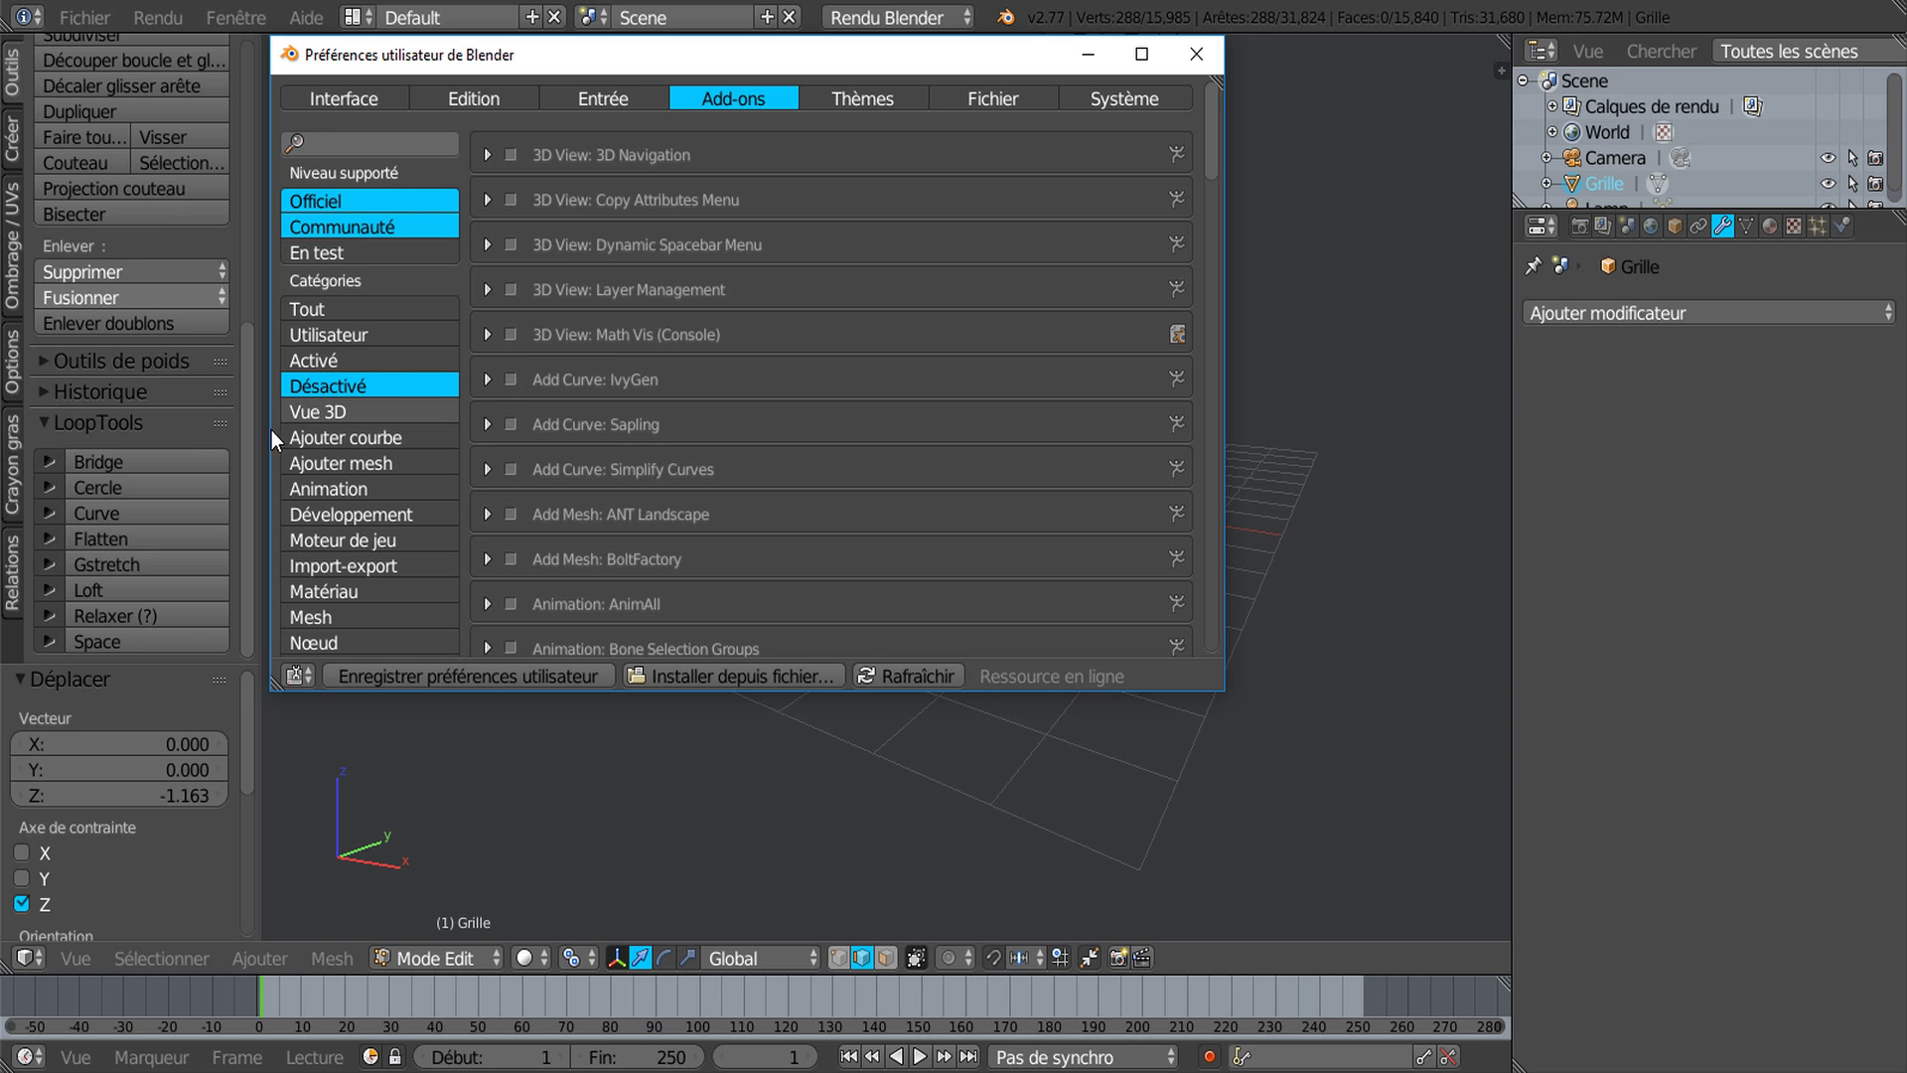
click(322, 360)
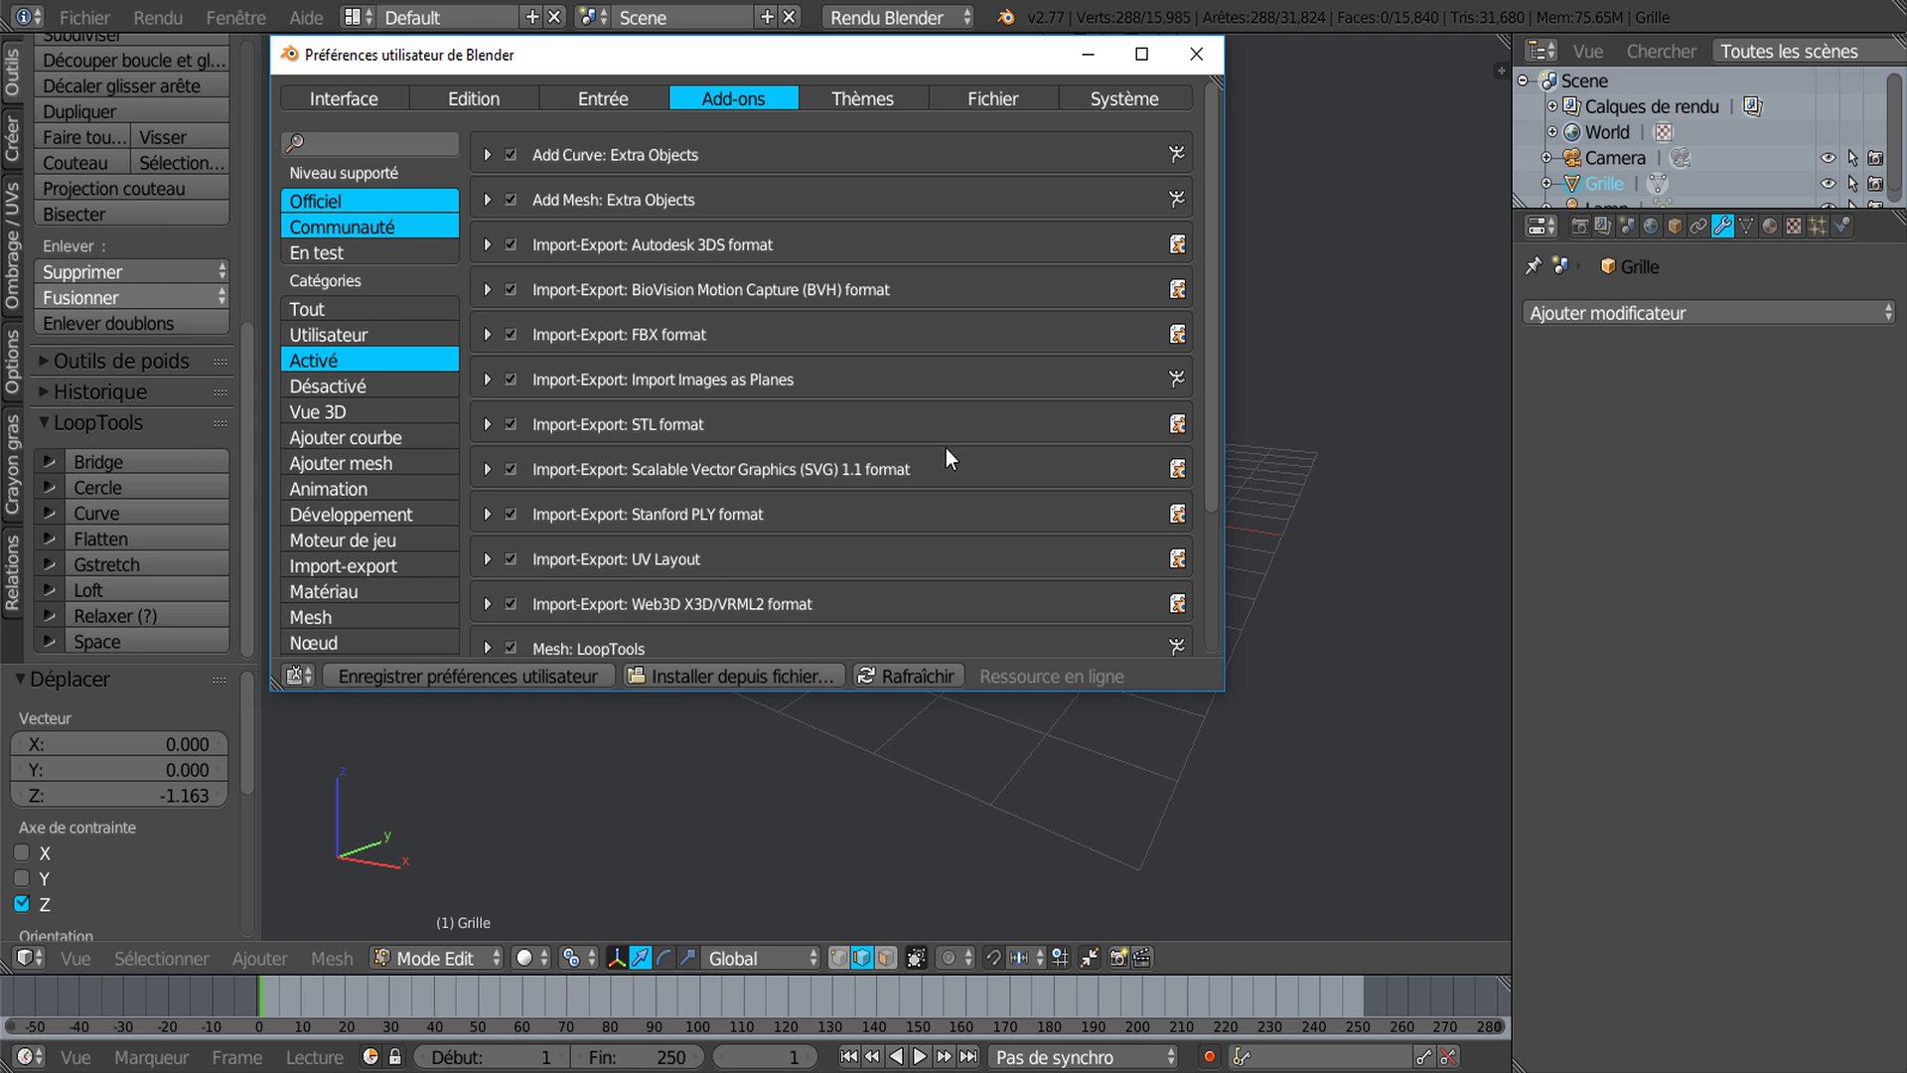
scroll(963, 466, down, 2)
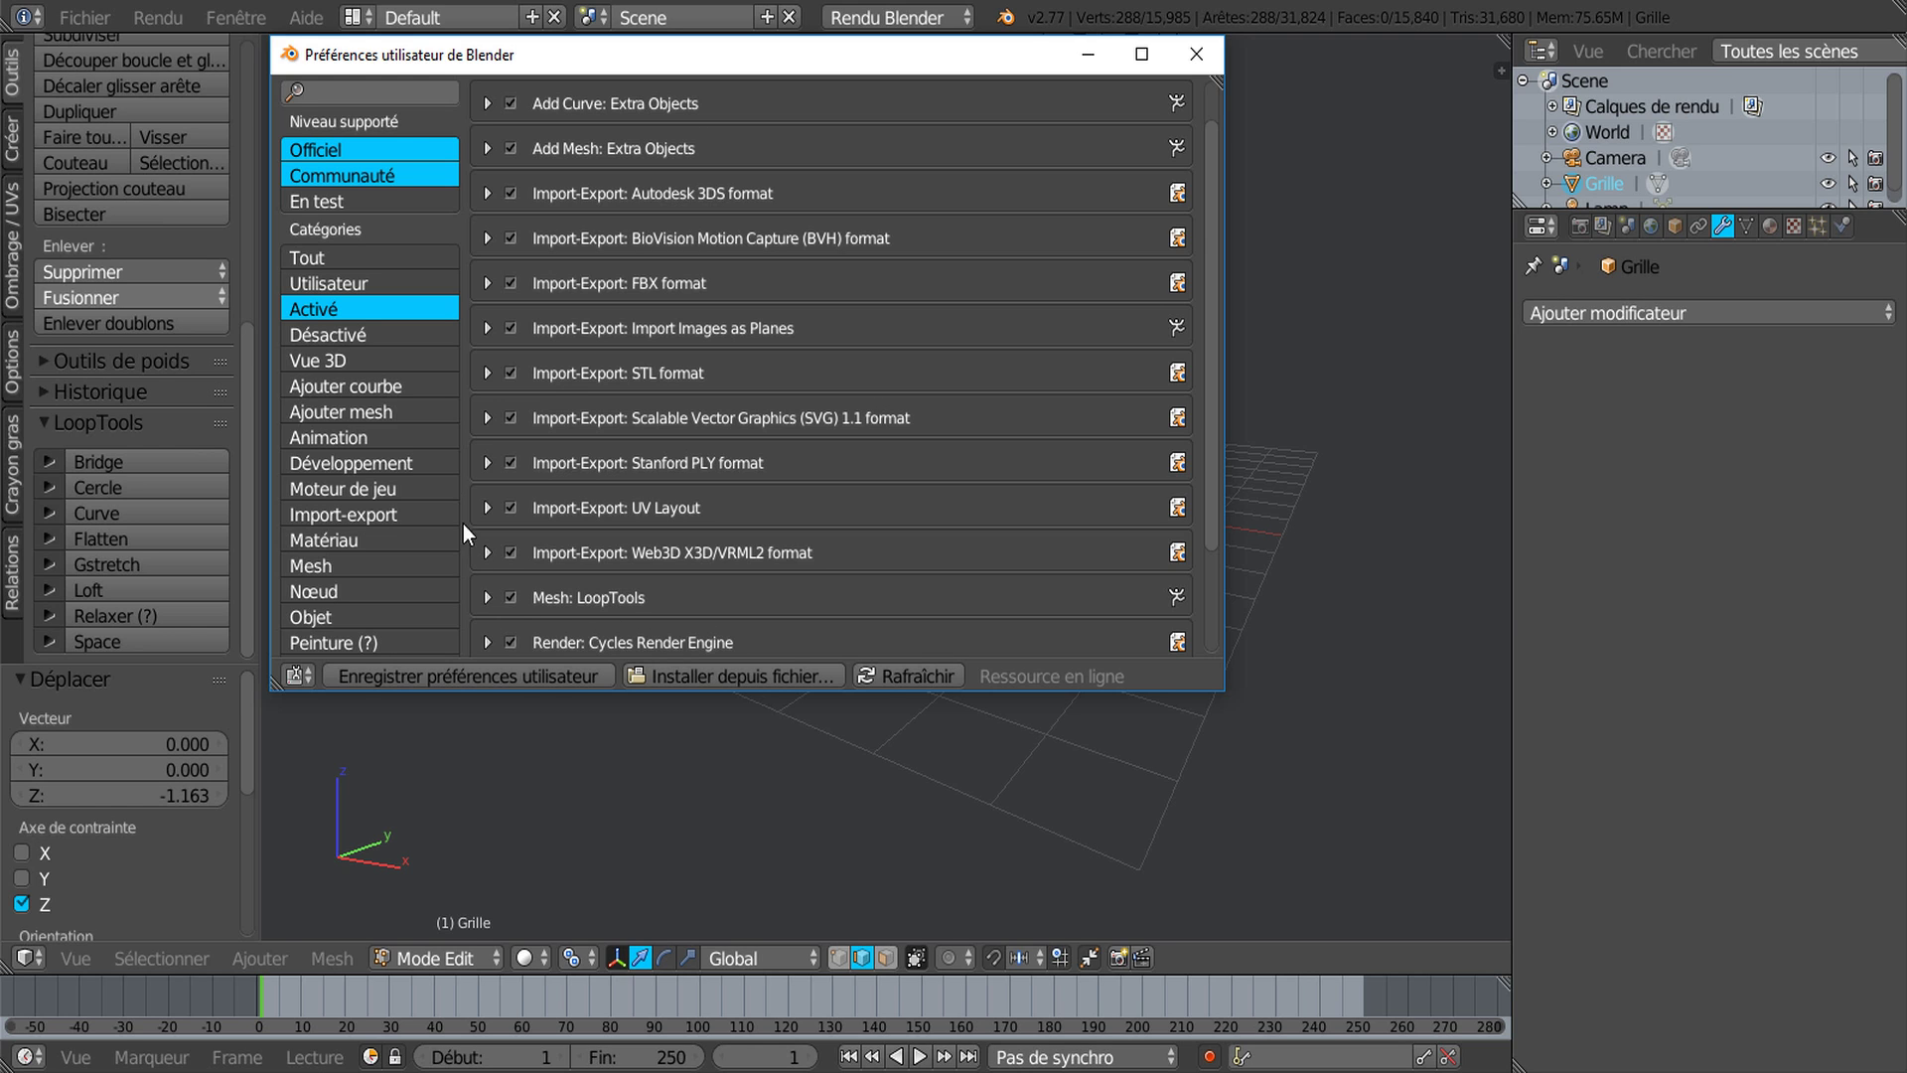
click(323, 336)
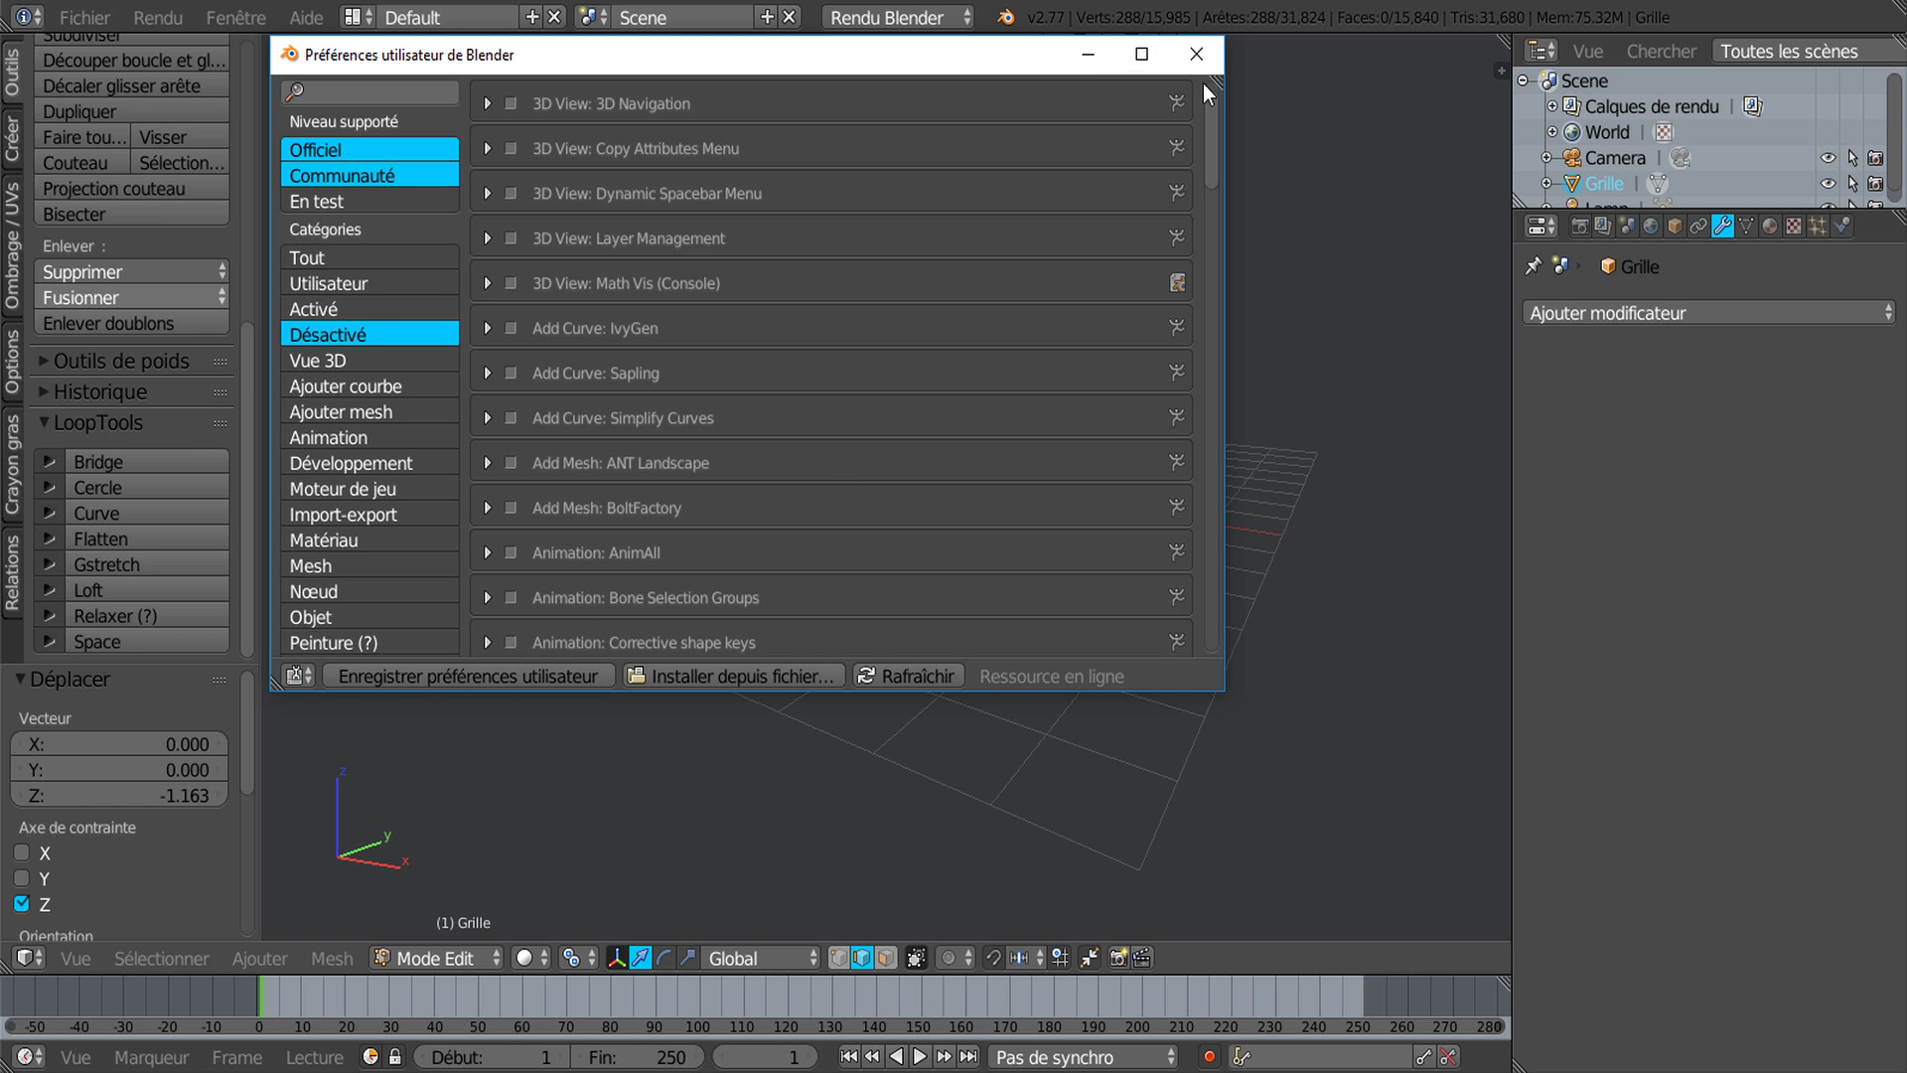
Step: Close the user preferences and flatten the grid's lower boundary loop with LoopTools Flatten
click(1204, 55)
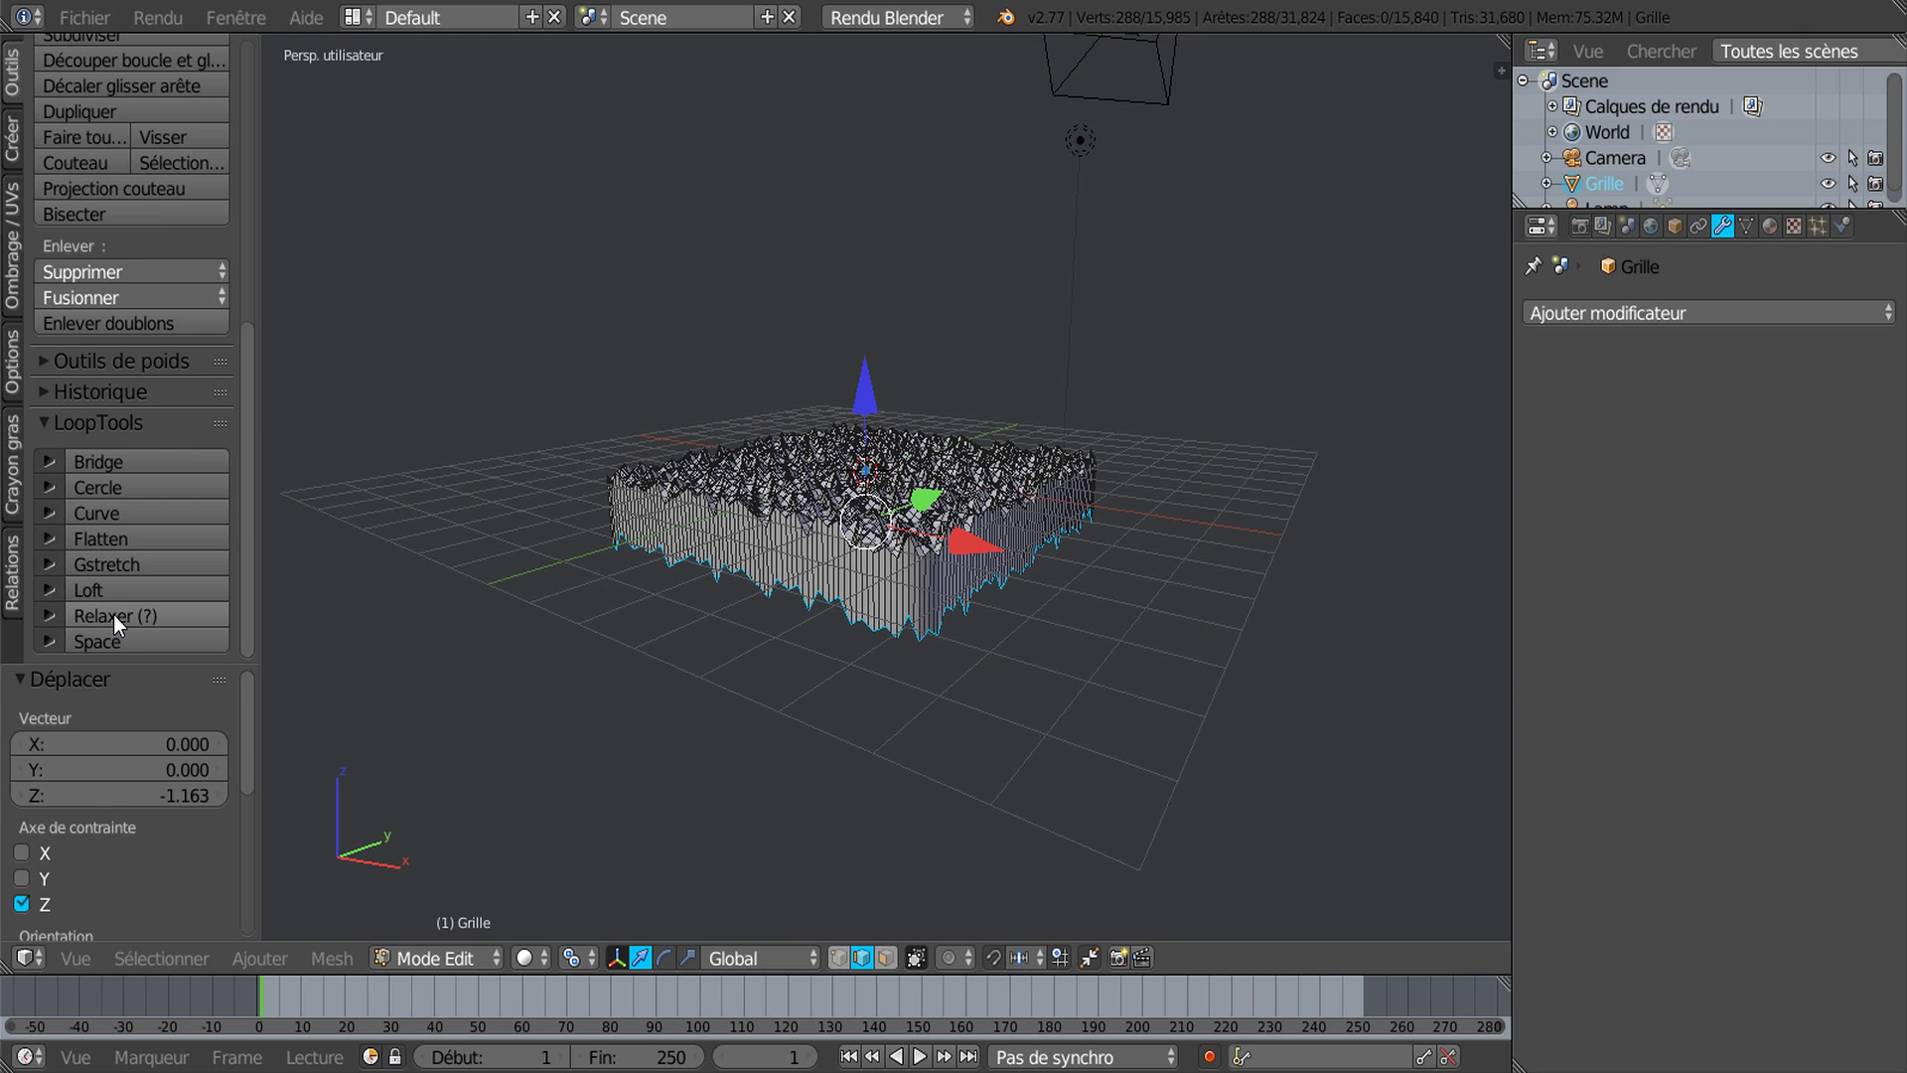
click(113, 539)
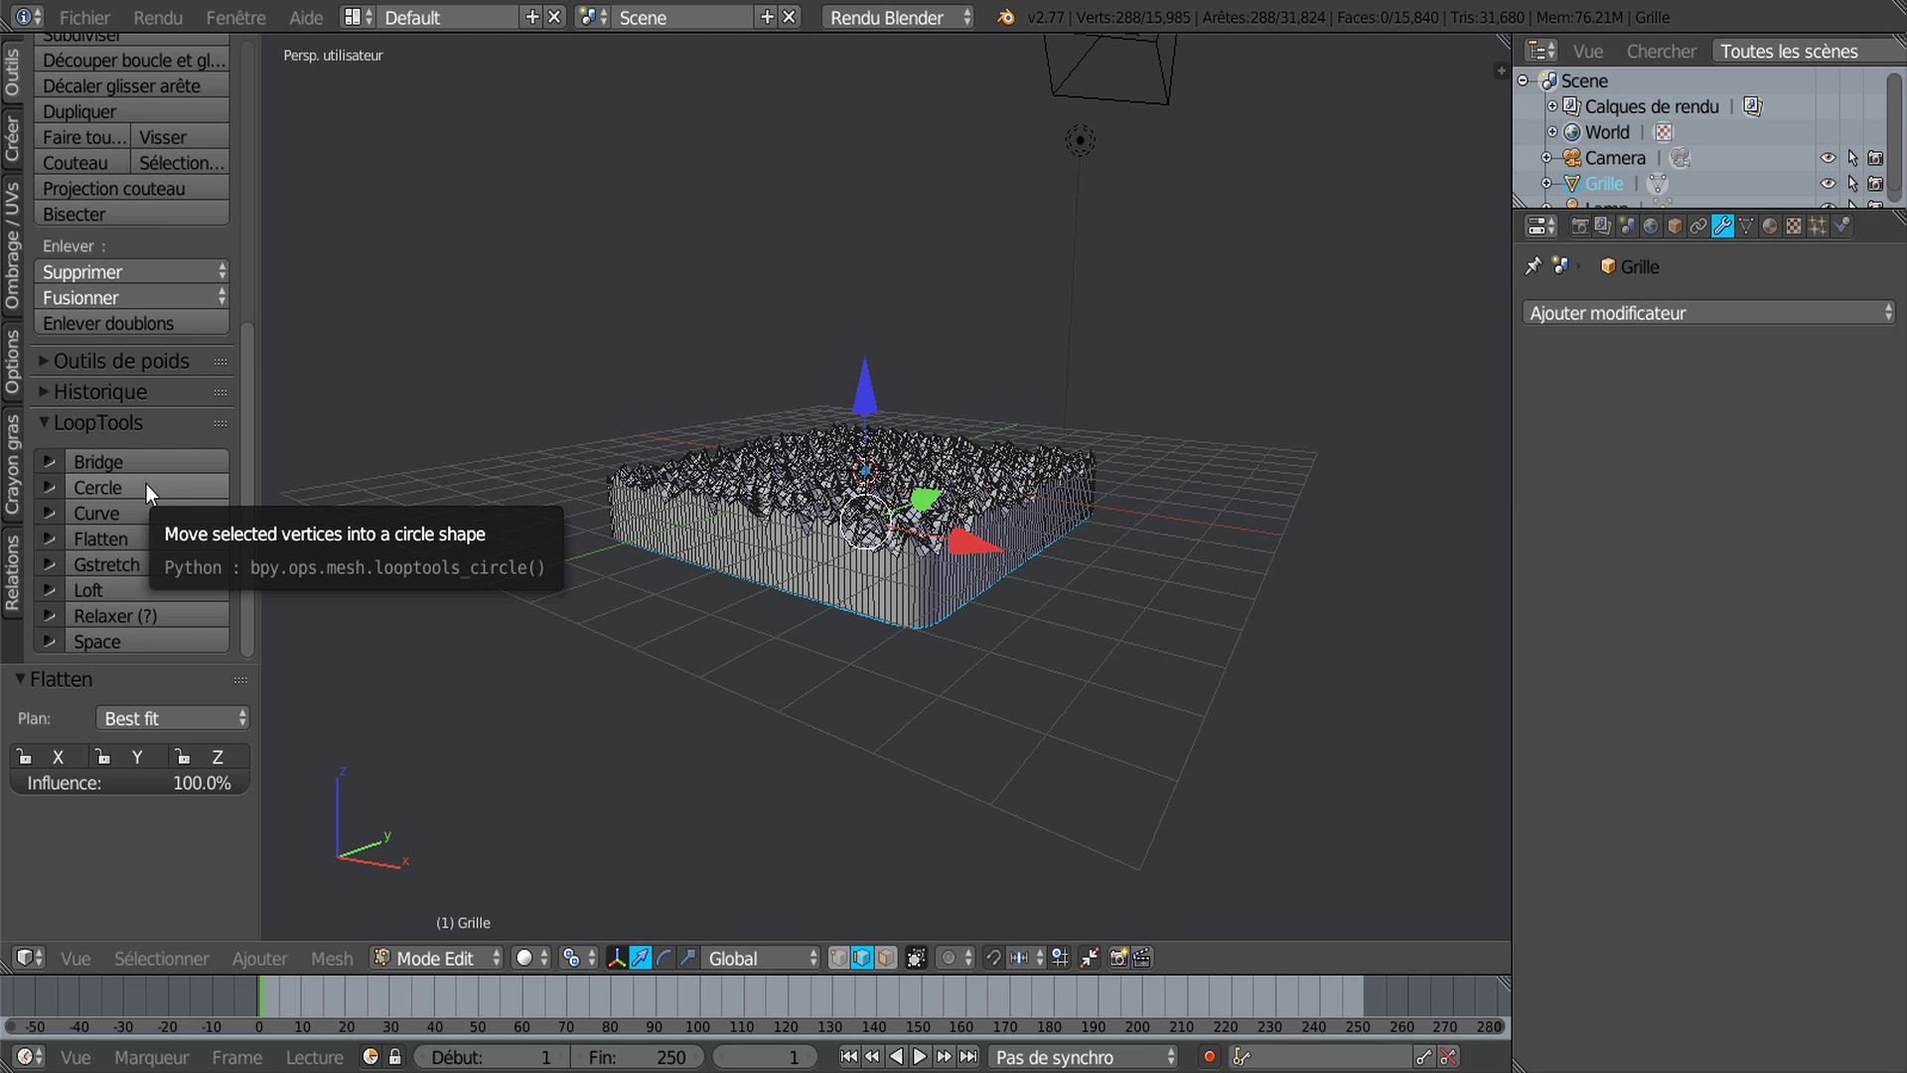
Step: Try to reshape the lower boundary loop into a circle with LoopTools Cercle and undo it
click(106, 486)
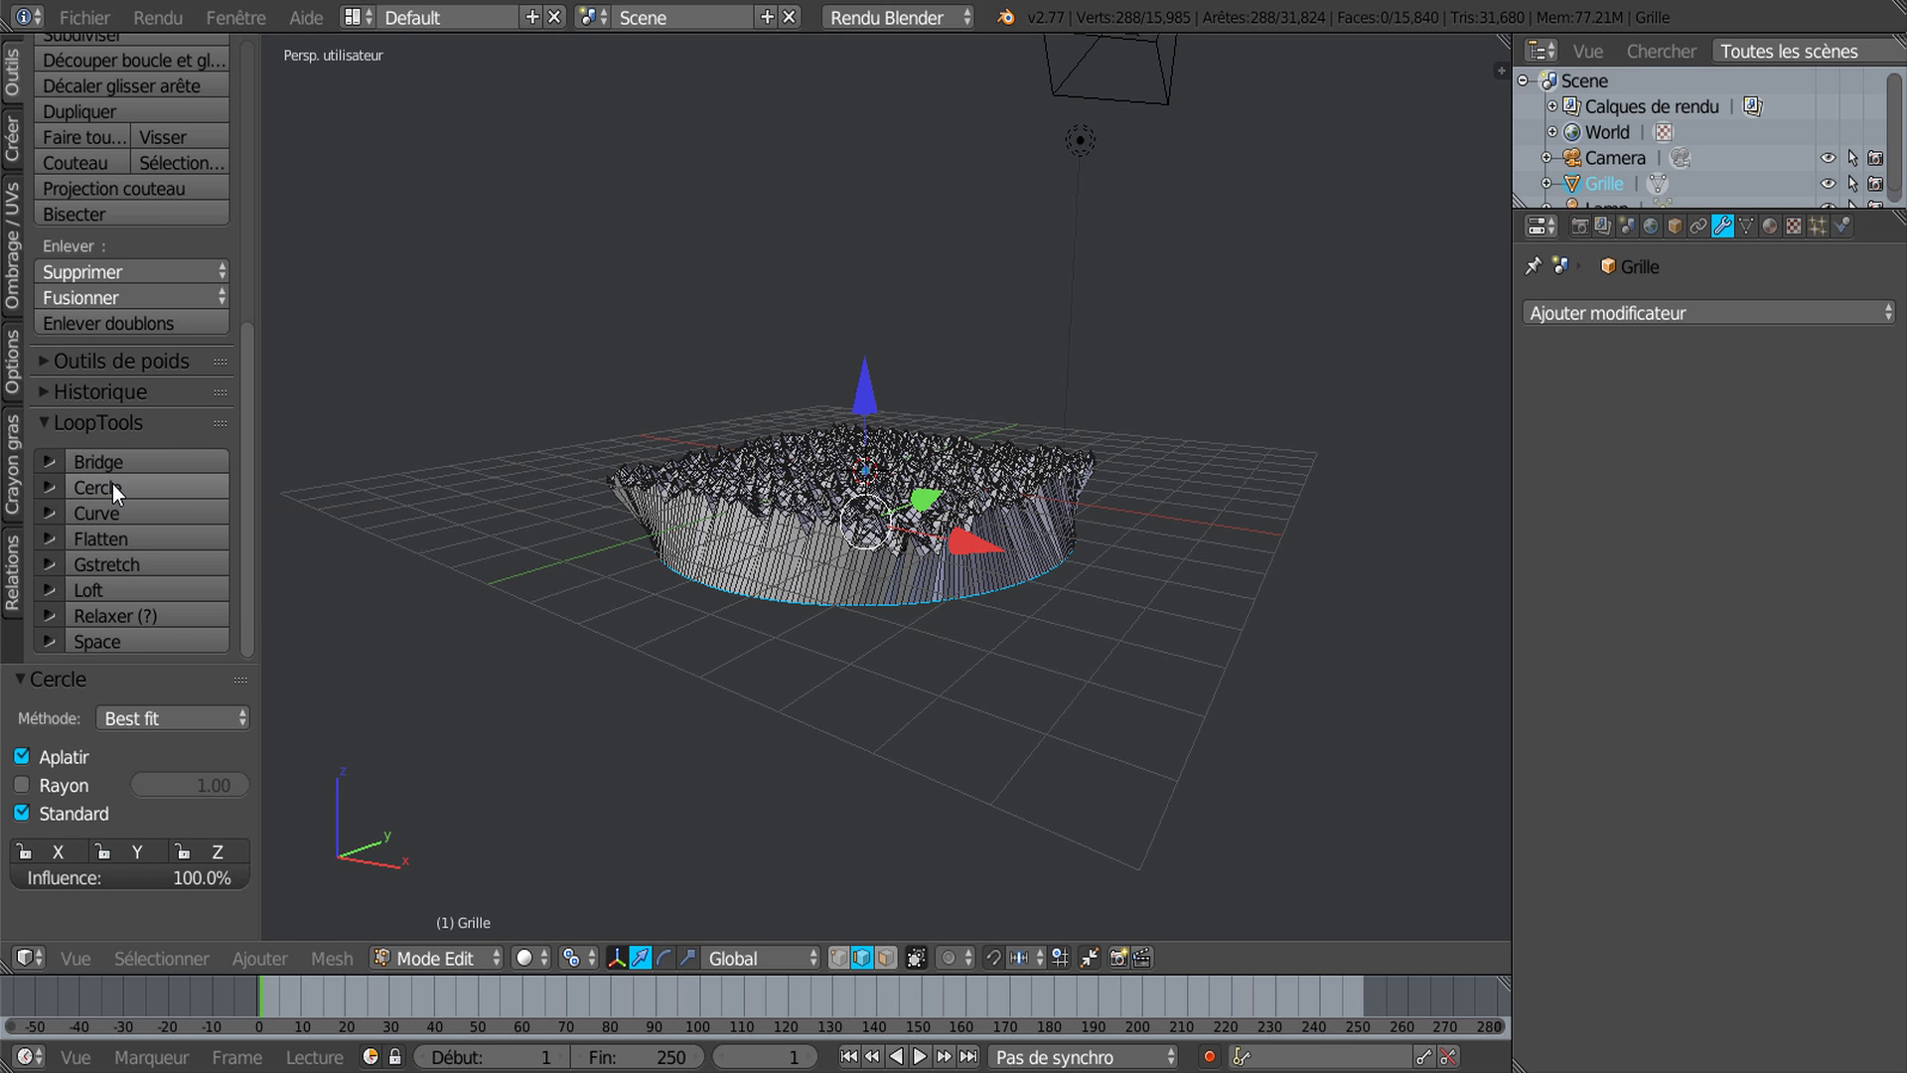
middle_drag(583, 663, 416, 605)
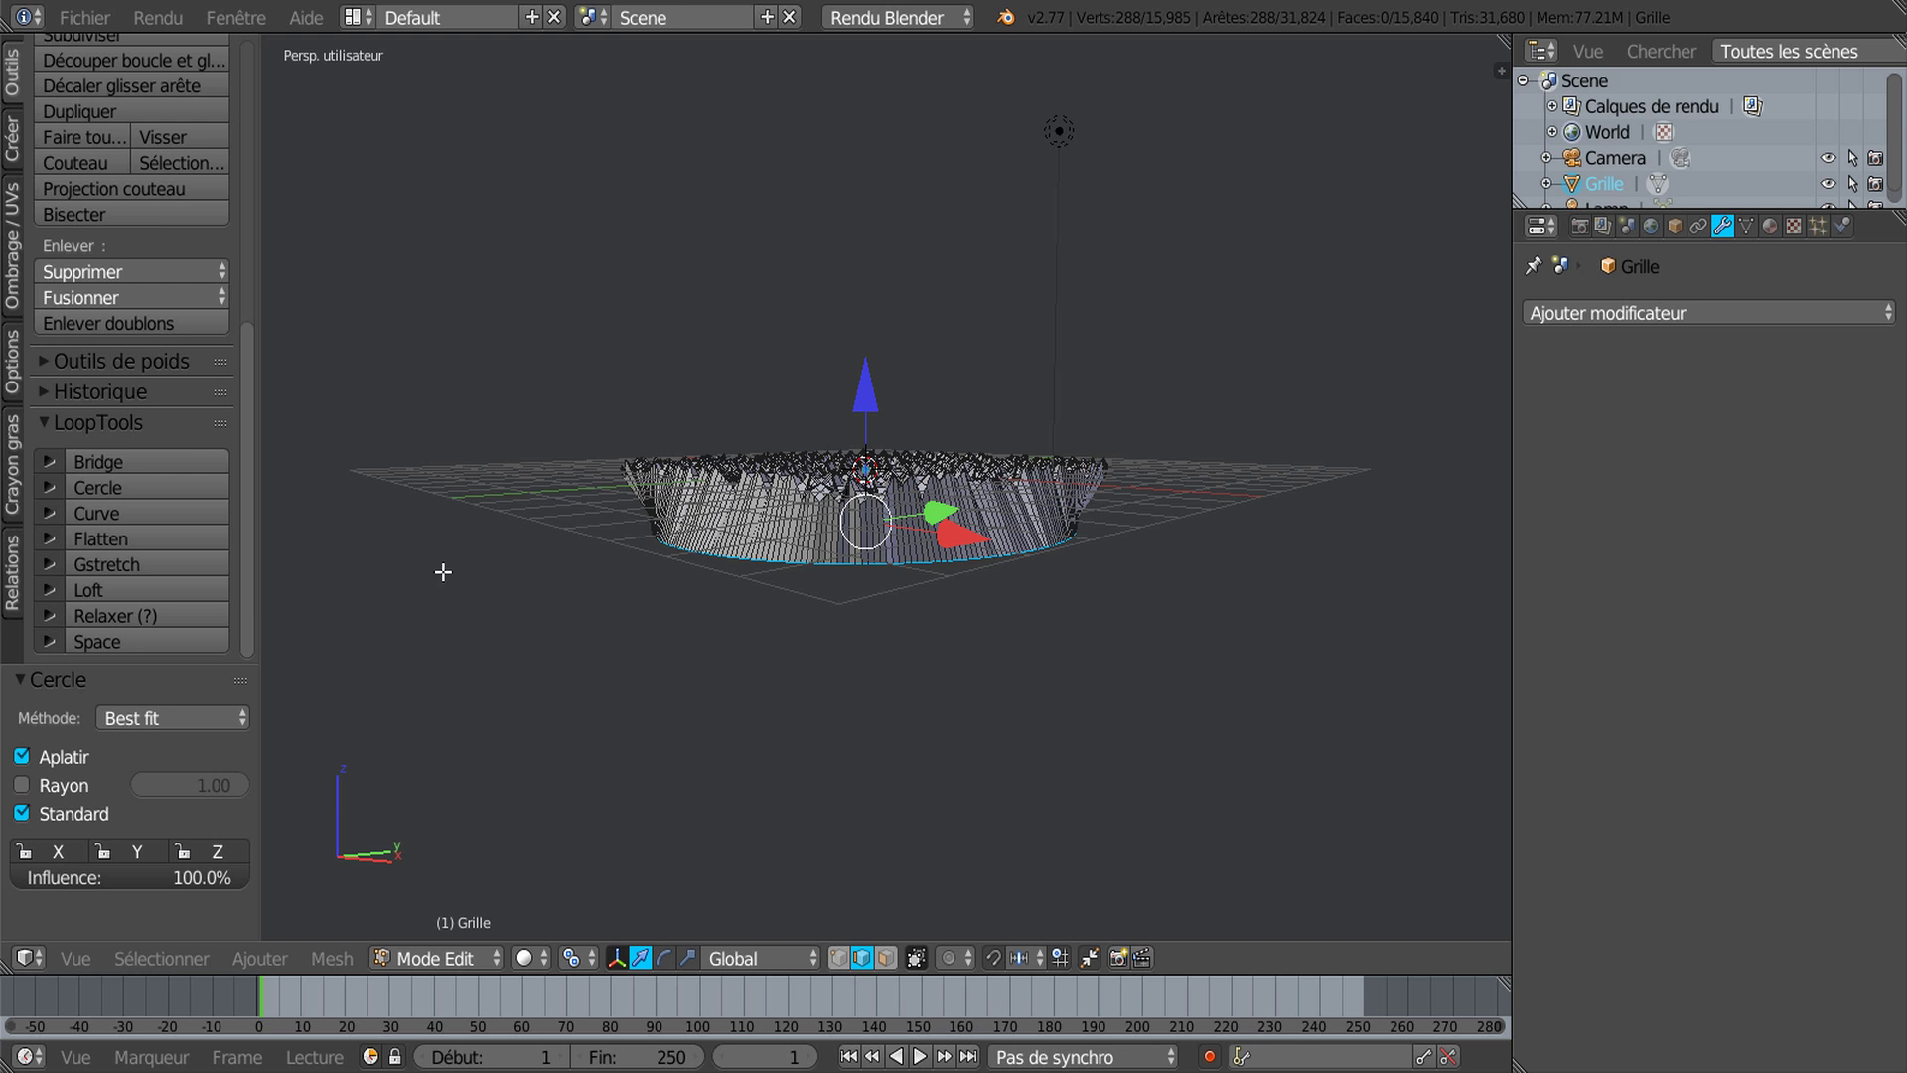
key(ctrl+z)
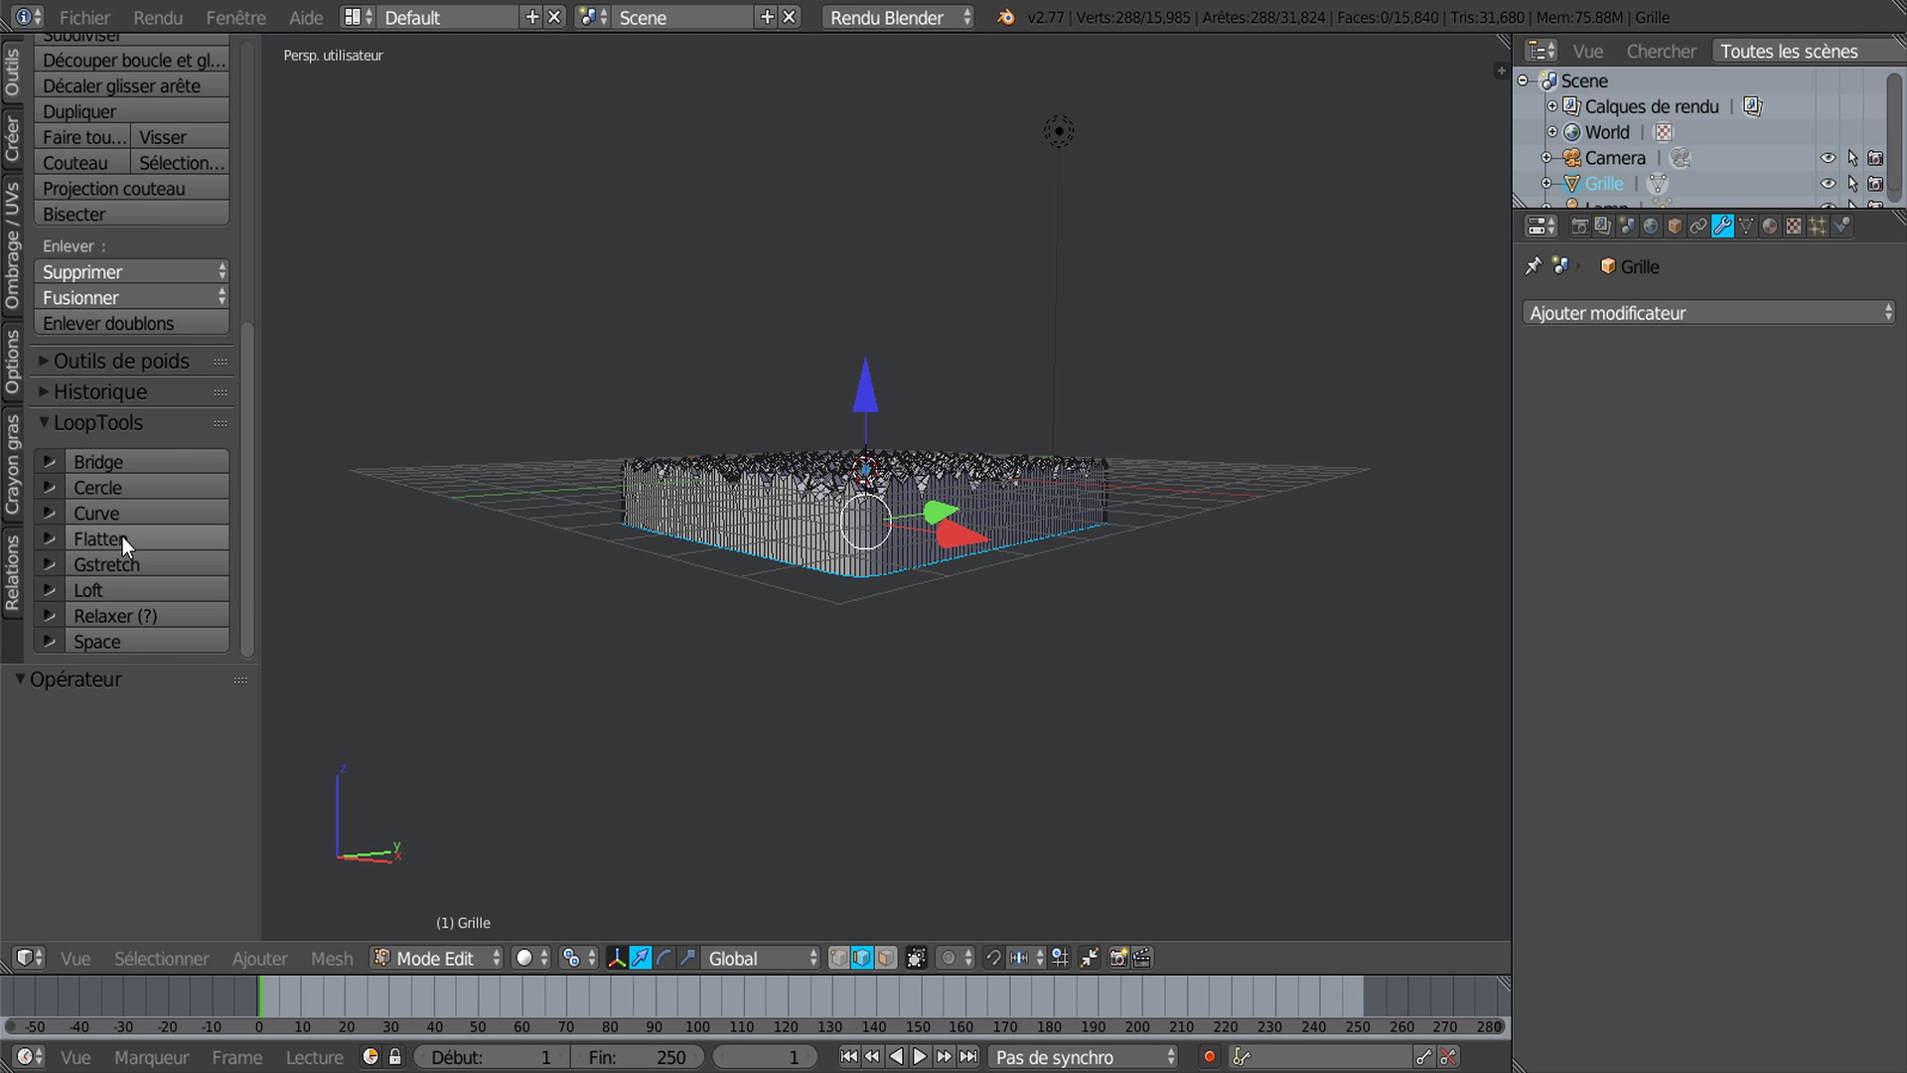
Step: Duplicate a single vertex of the grid surface in vertex selection mode and move the copy 0.180 along Z
drag(256, 504, 355, 501)
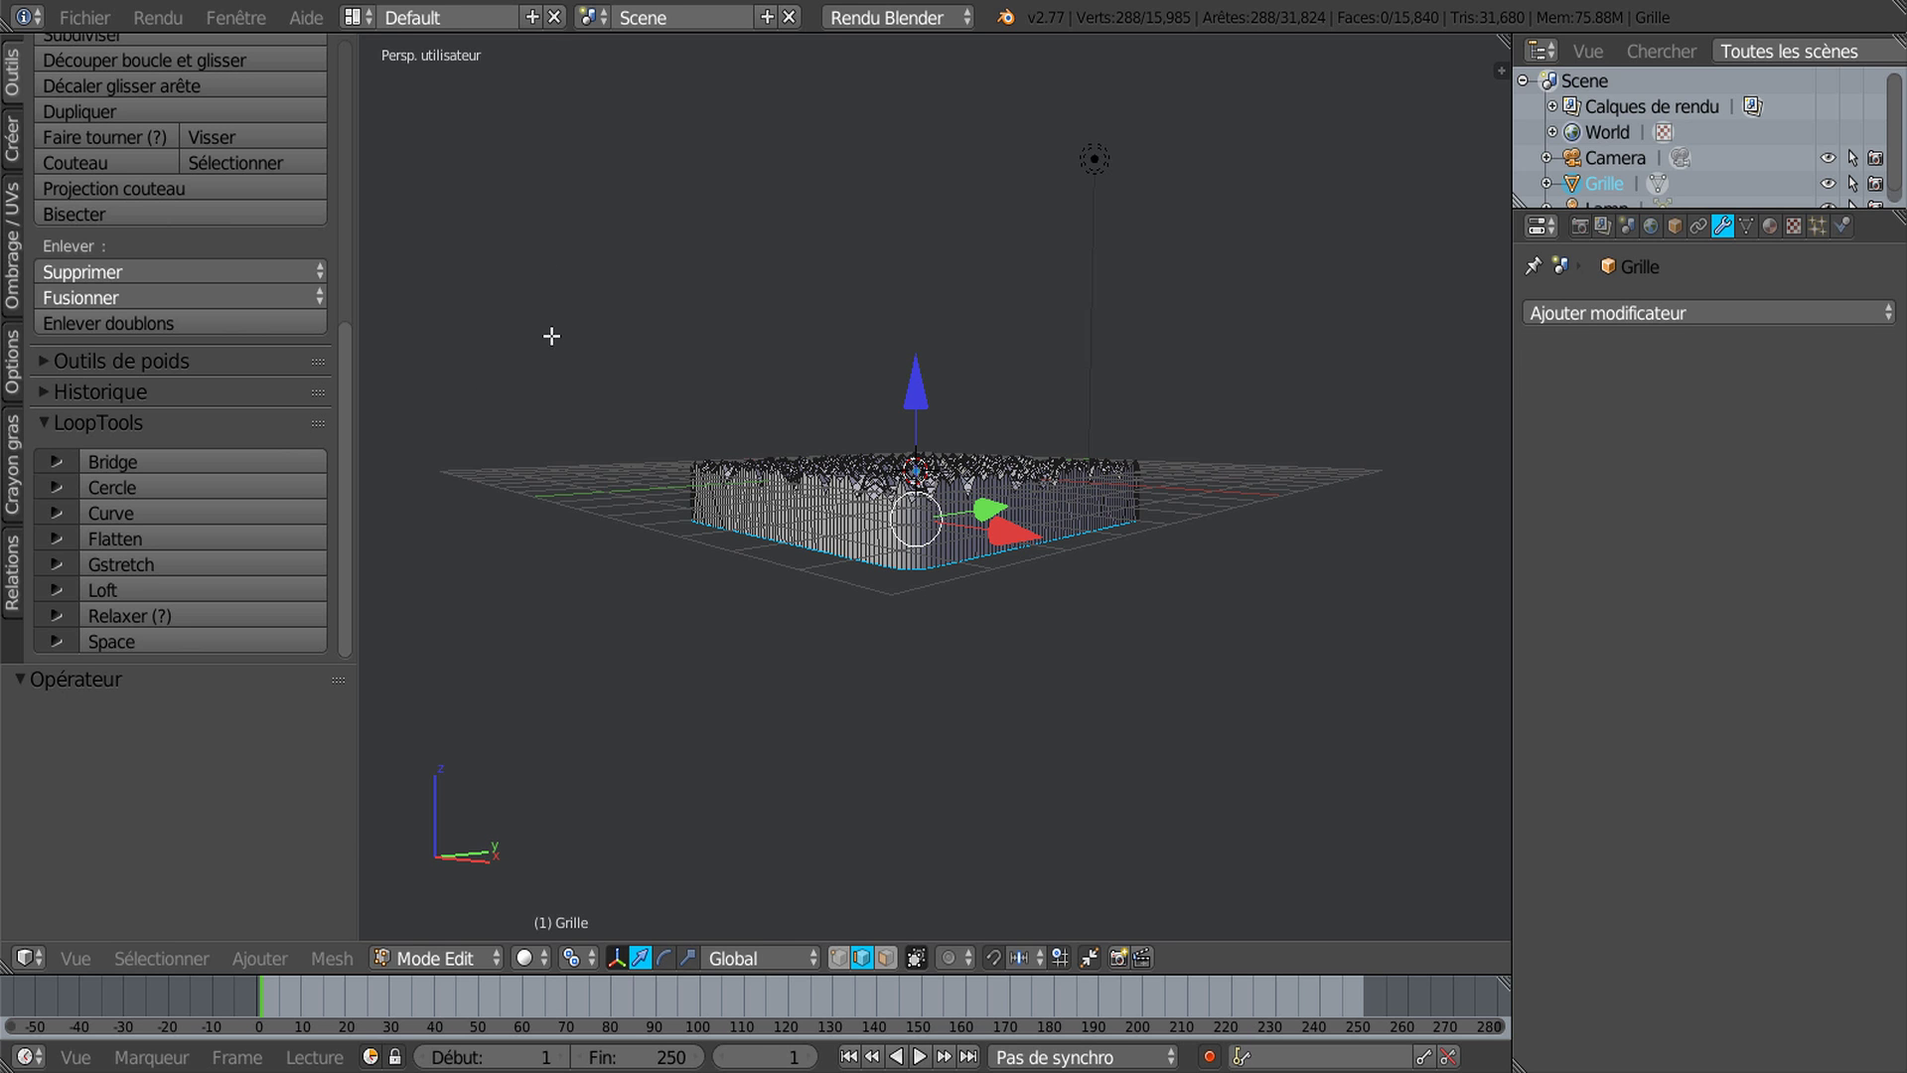
scroll(834, 668, up, 2)
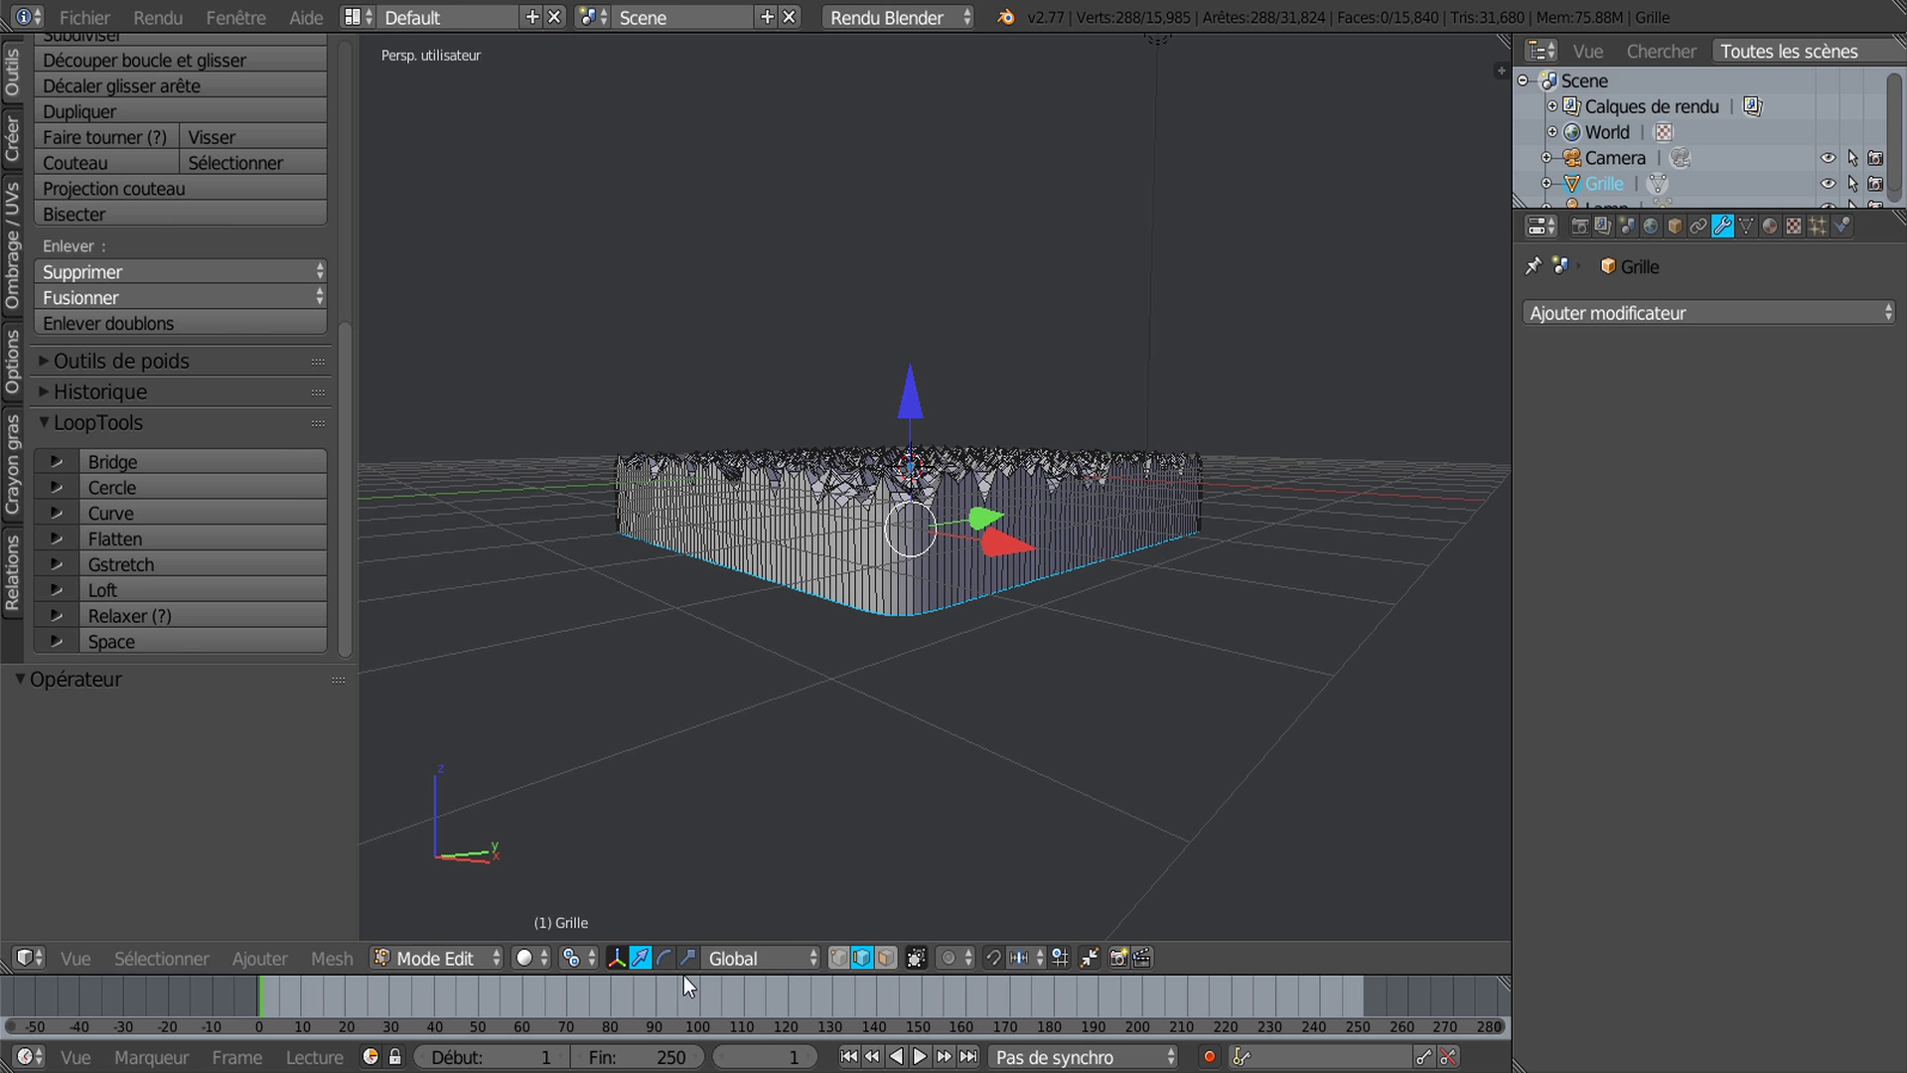
click(842, 957)
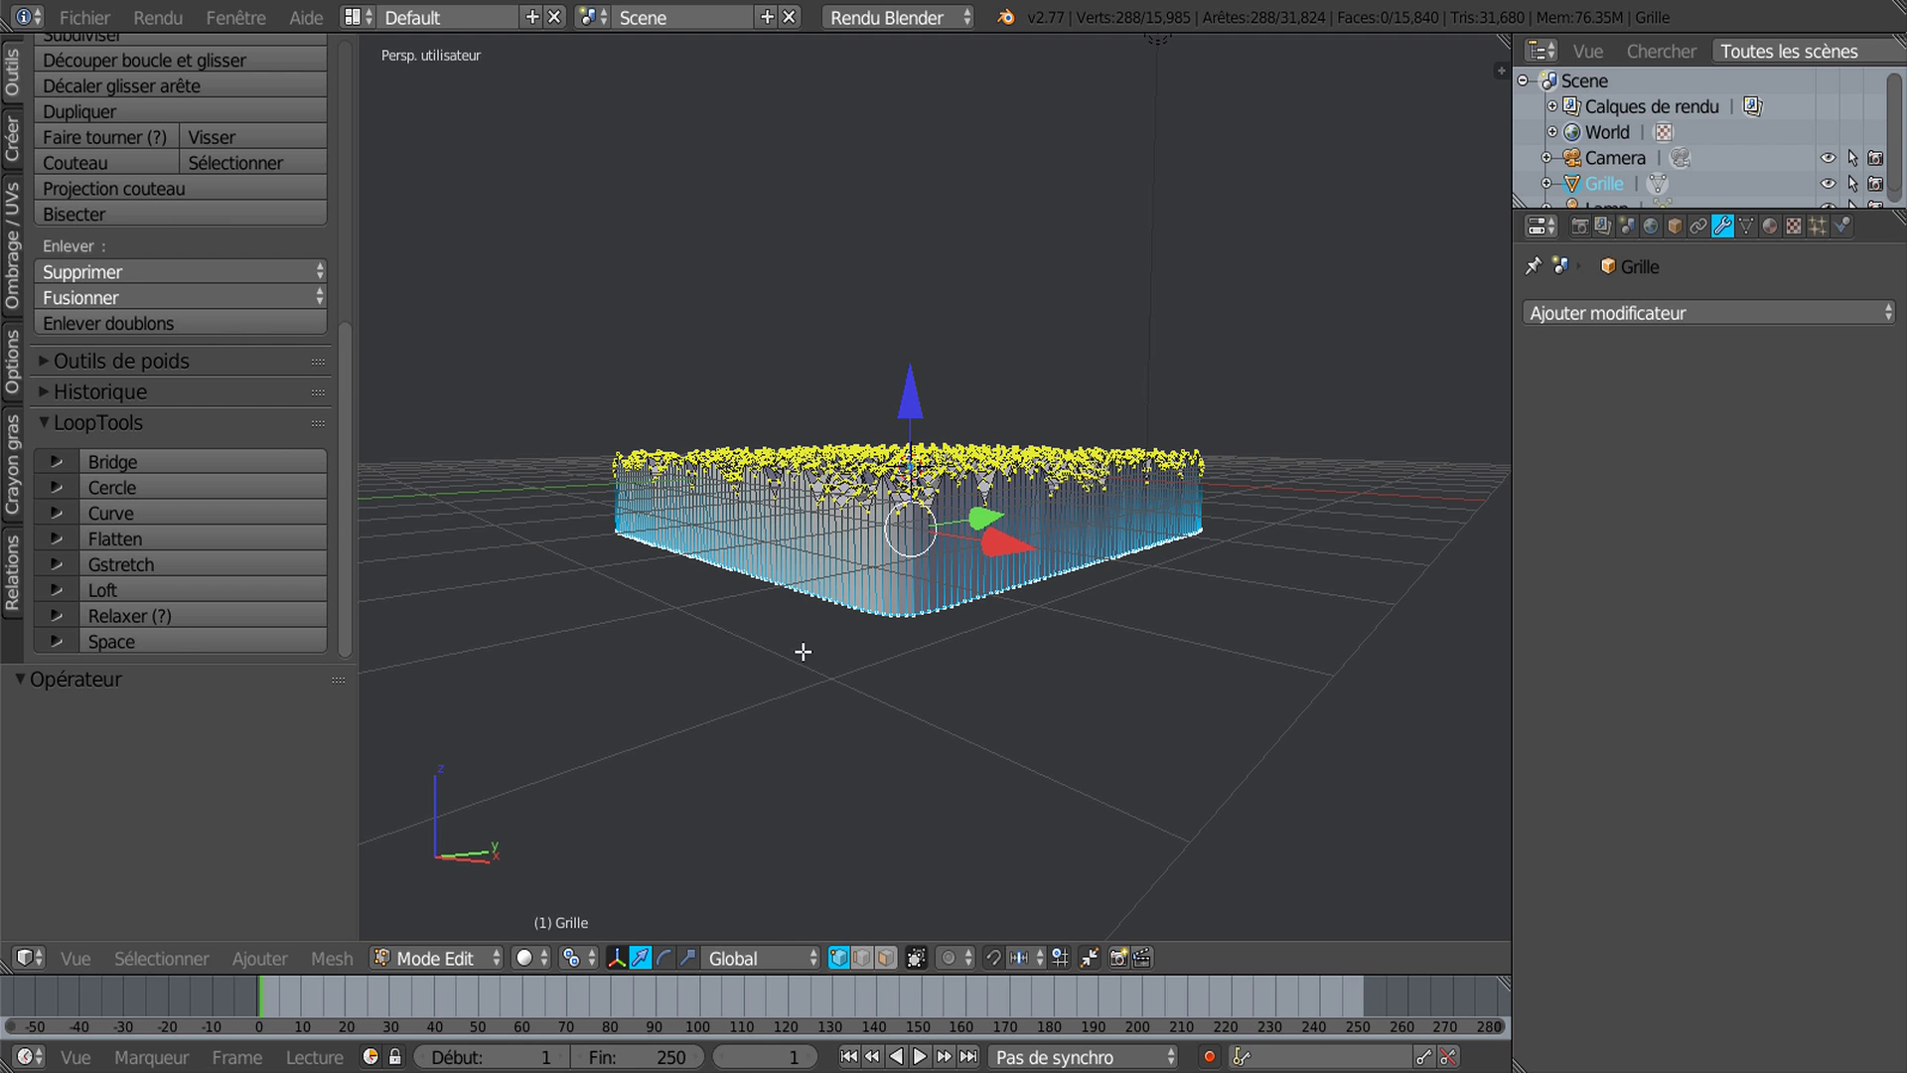
right_click(787, 590)
key(KP_Decimal)
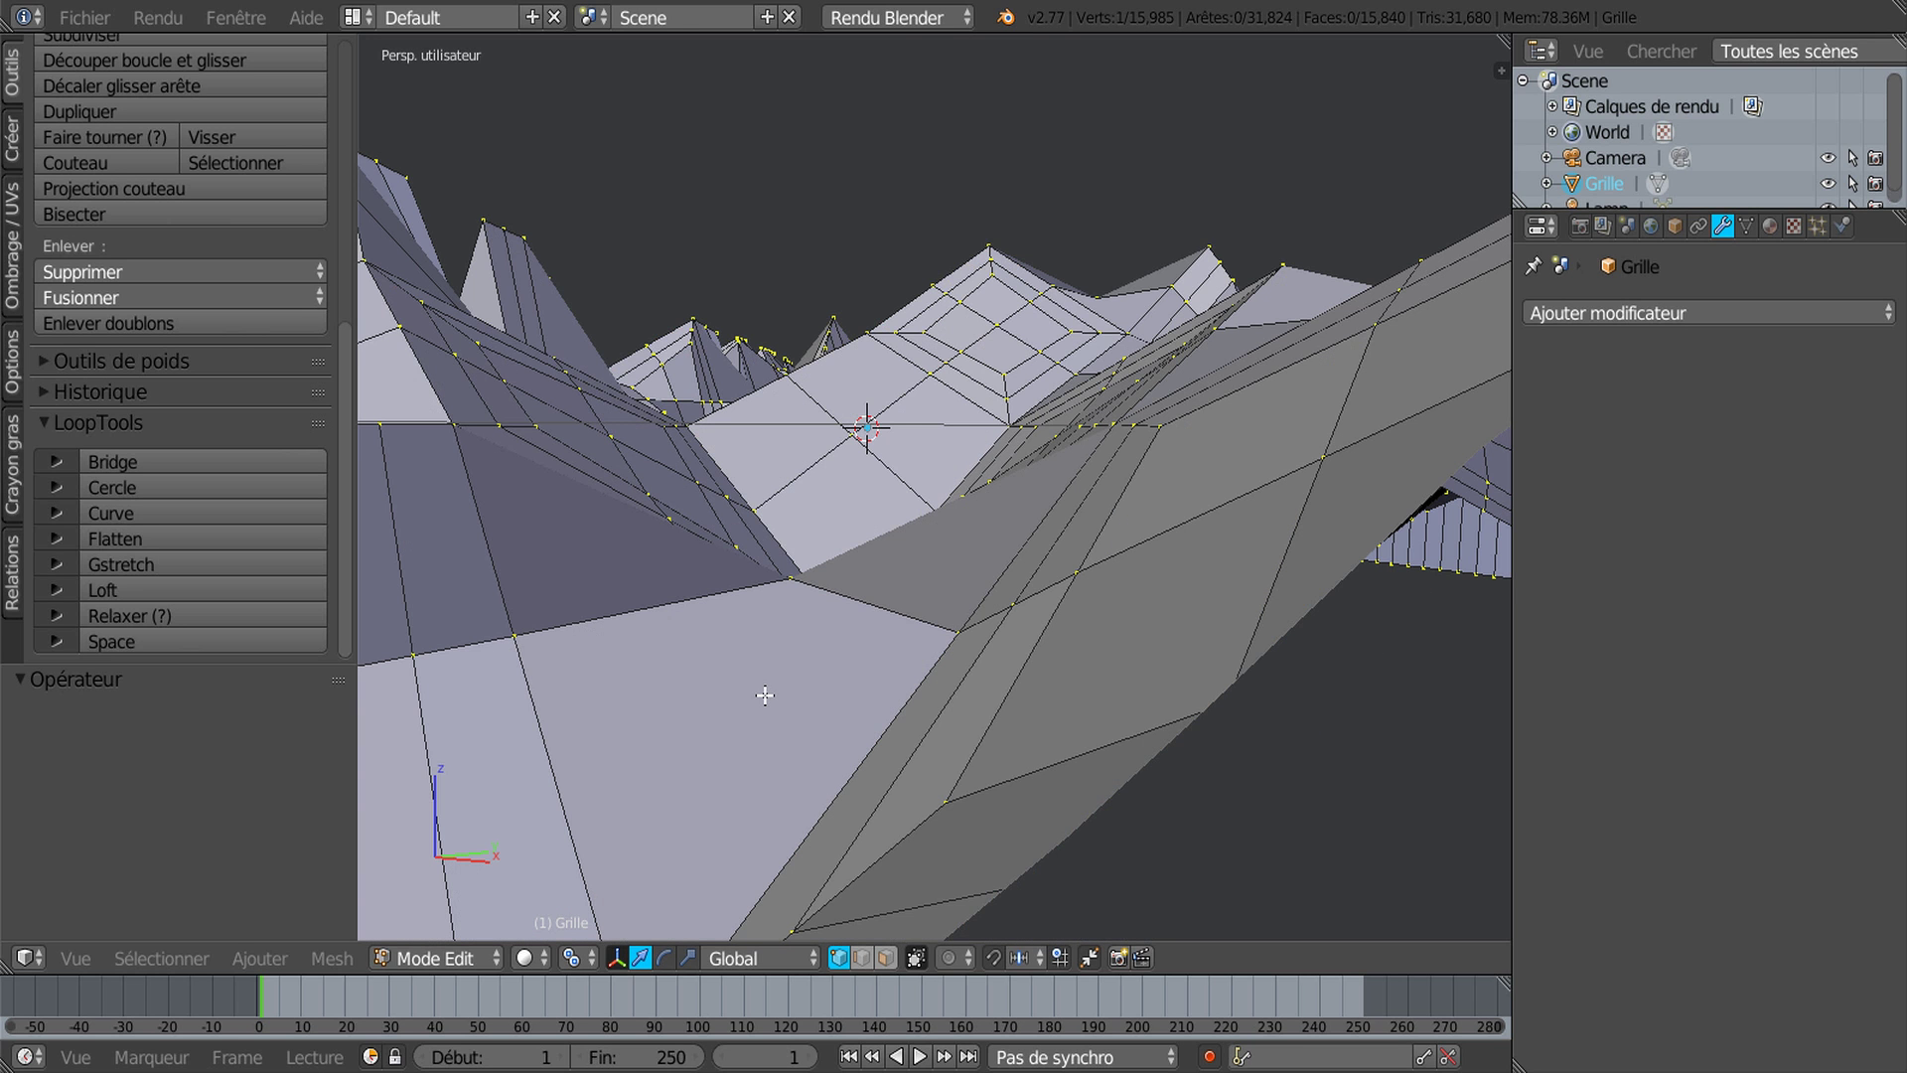
right_click(735, 546)
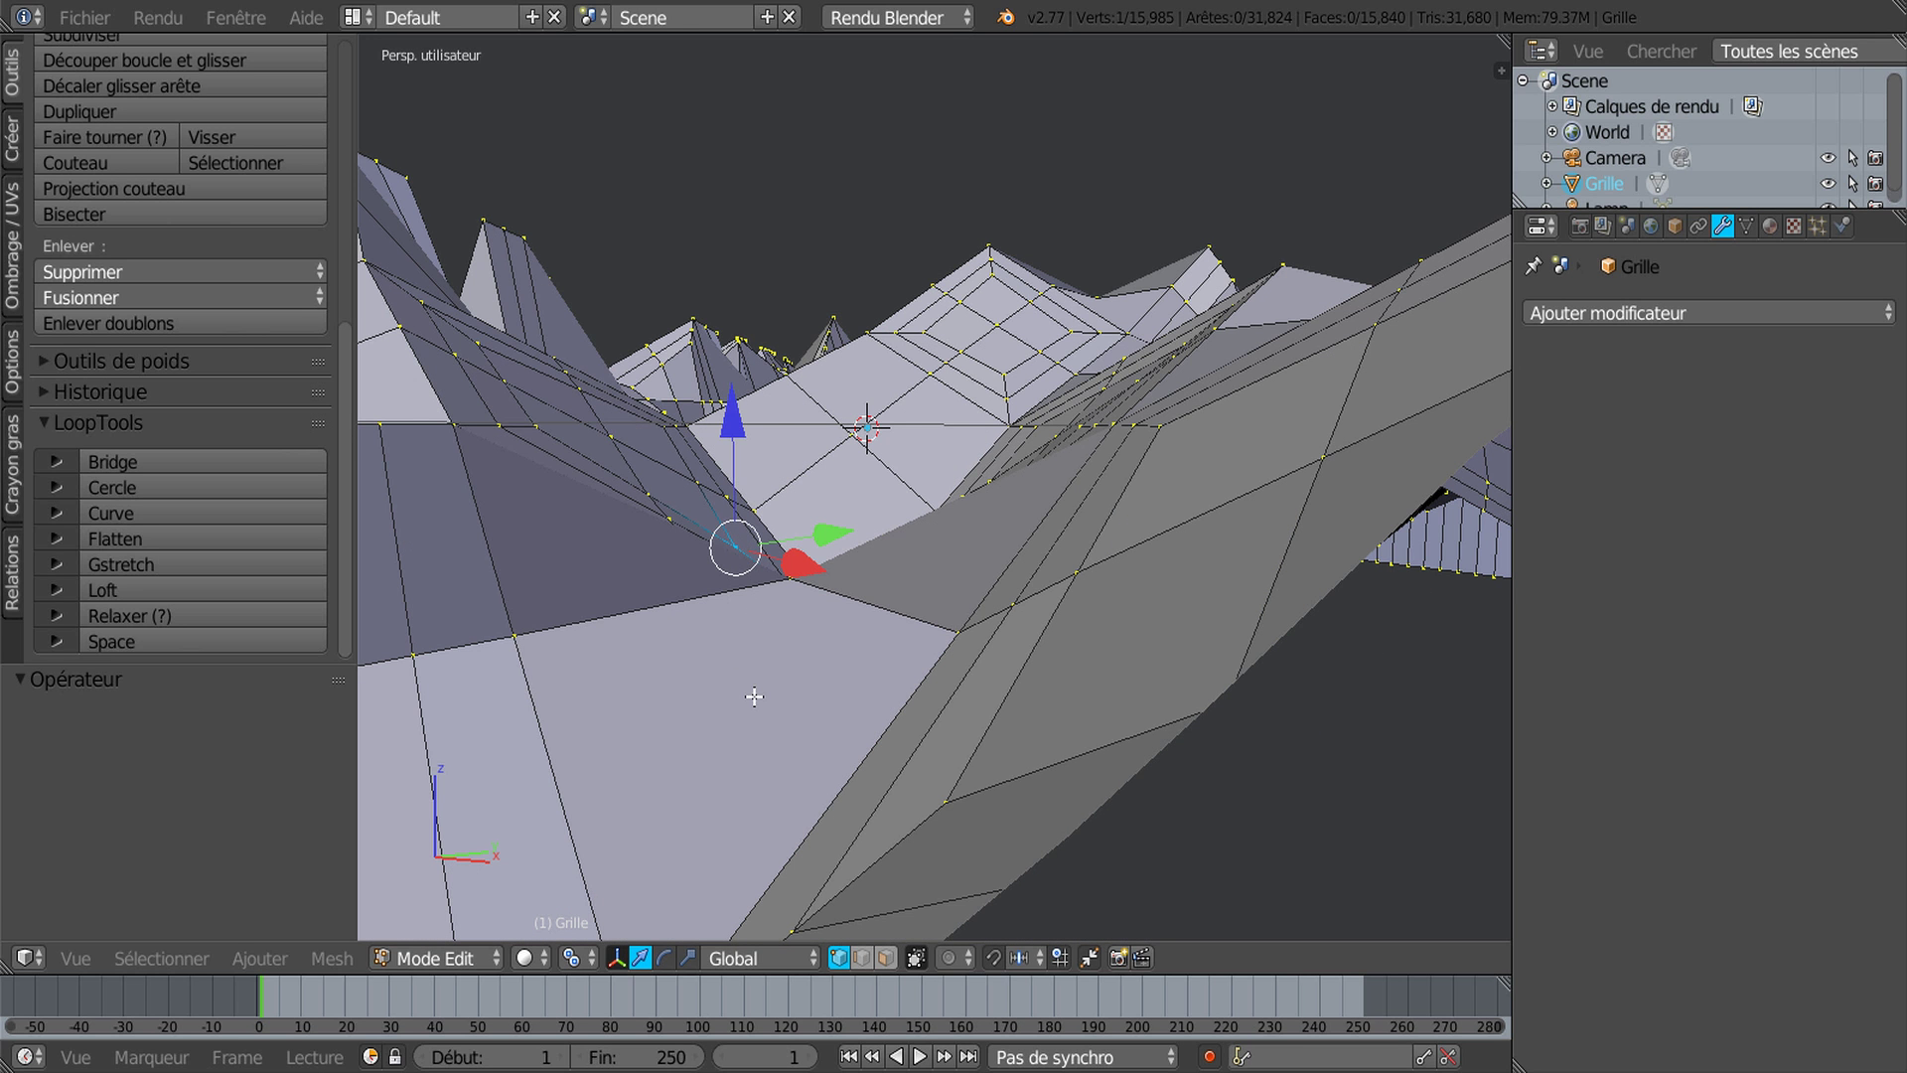
key(shift+d)
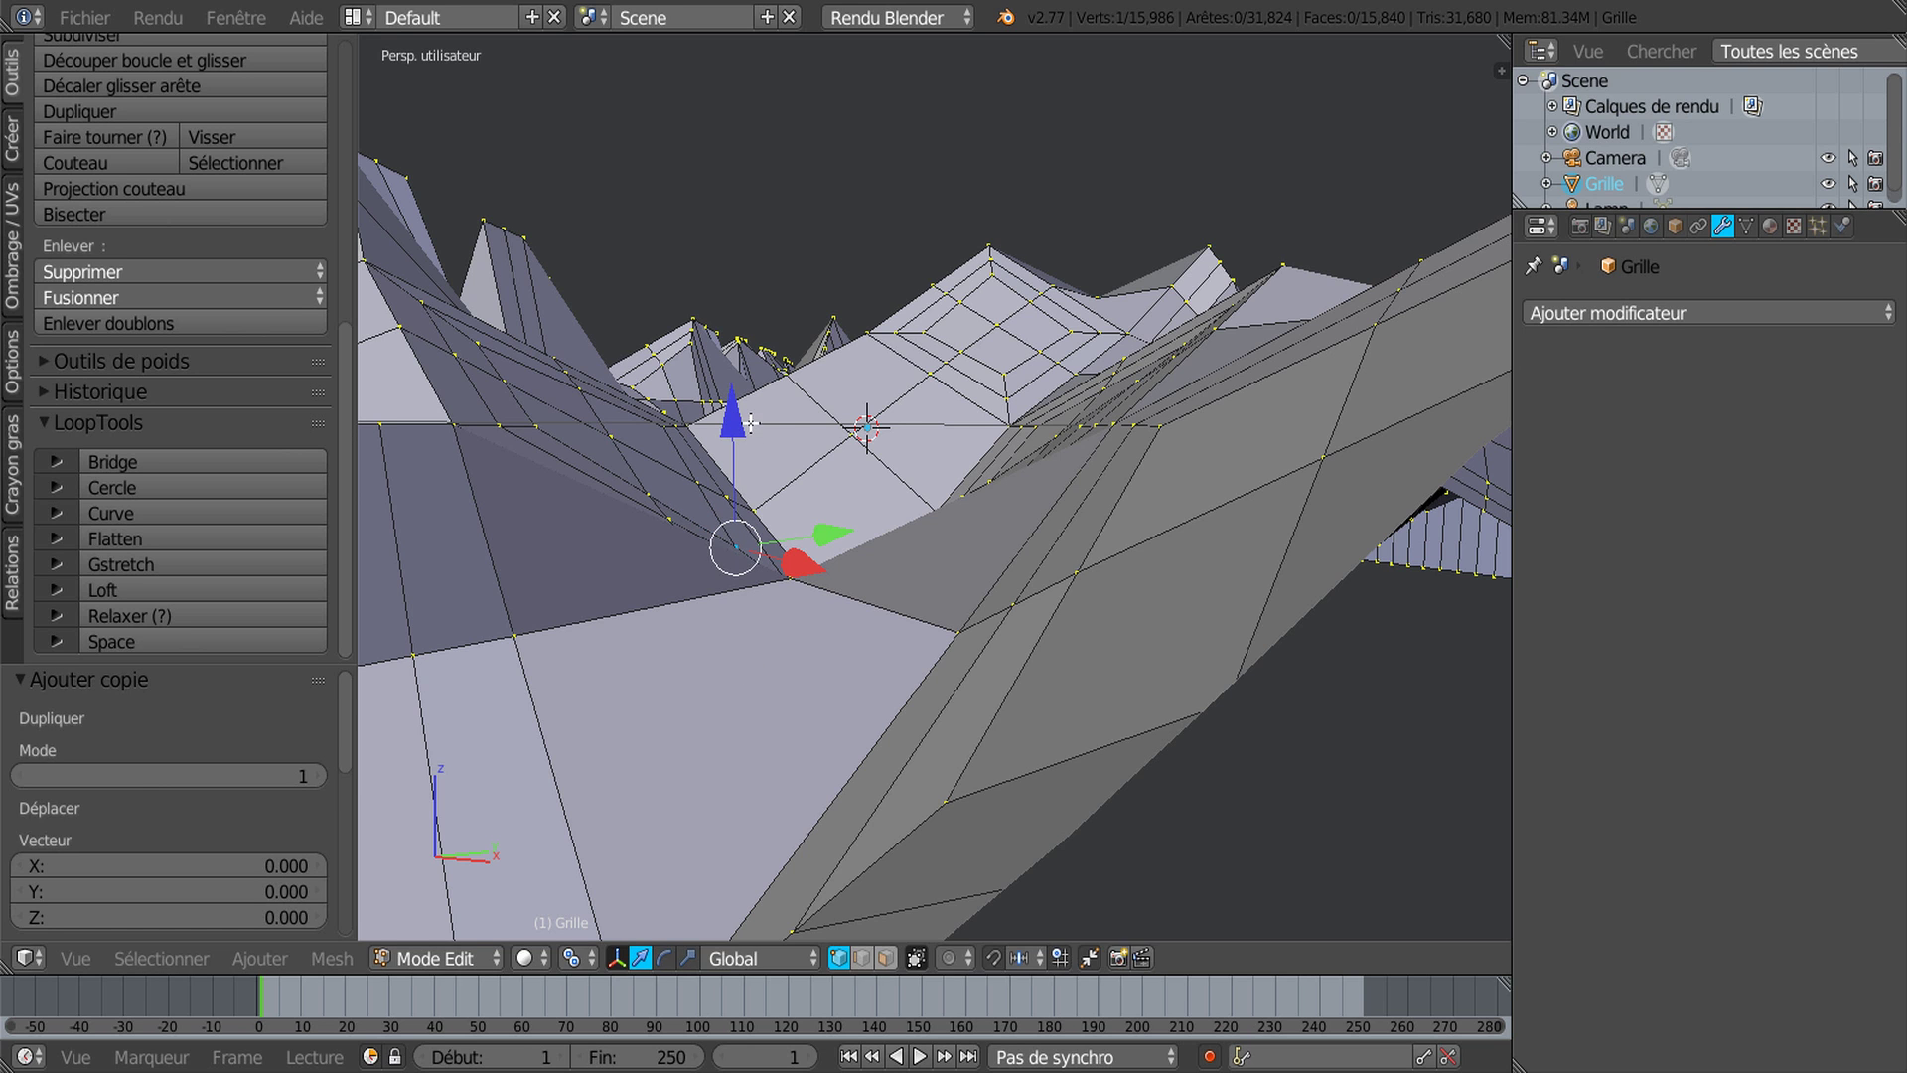
key(z)
click(746, 184)
key(Home)
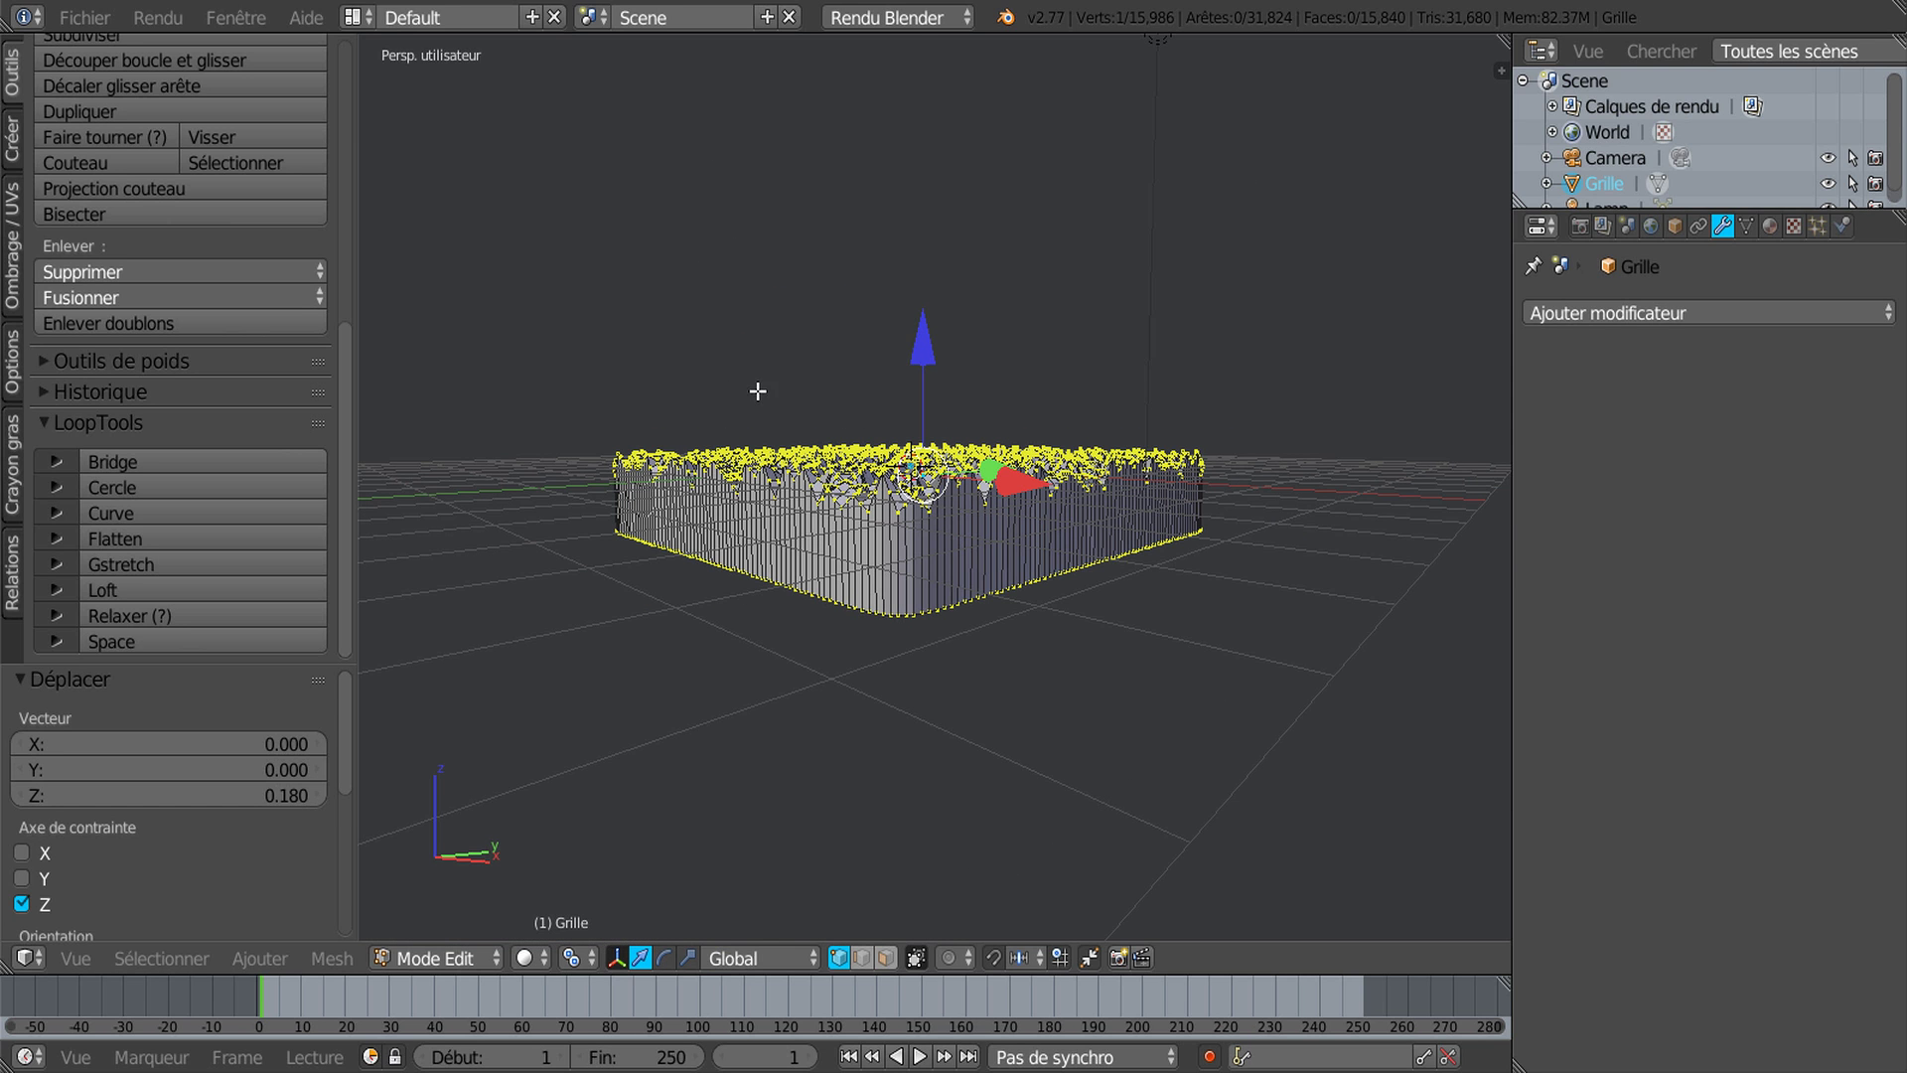
Step: Raise the duplicated vertex by another 1.605 along Z and separate the selection into its own object
drag(924, 347, 945, 206)
middle_drag(1091, 437, 991, 451)
key(p)
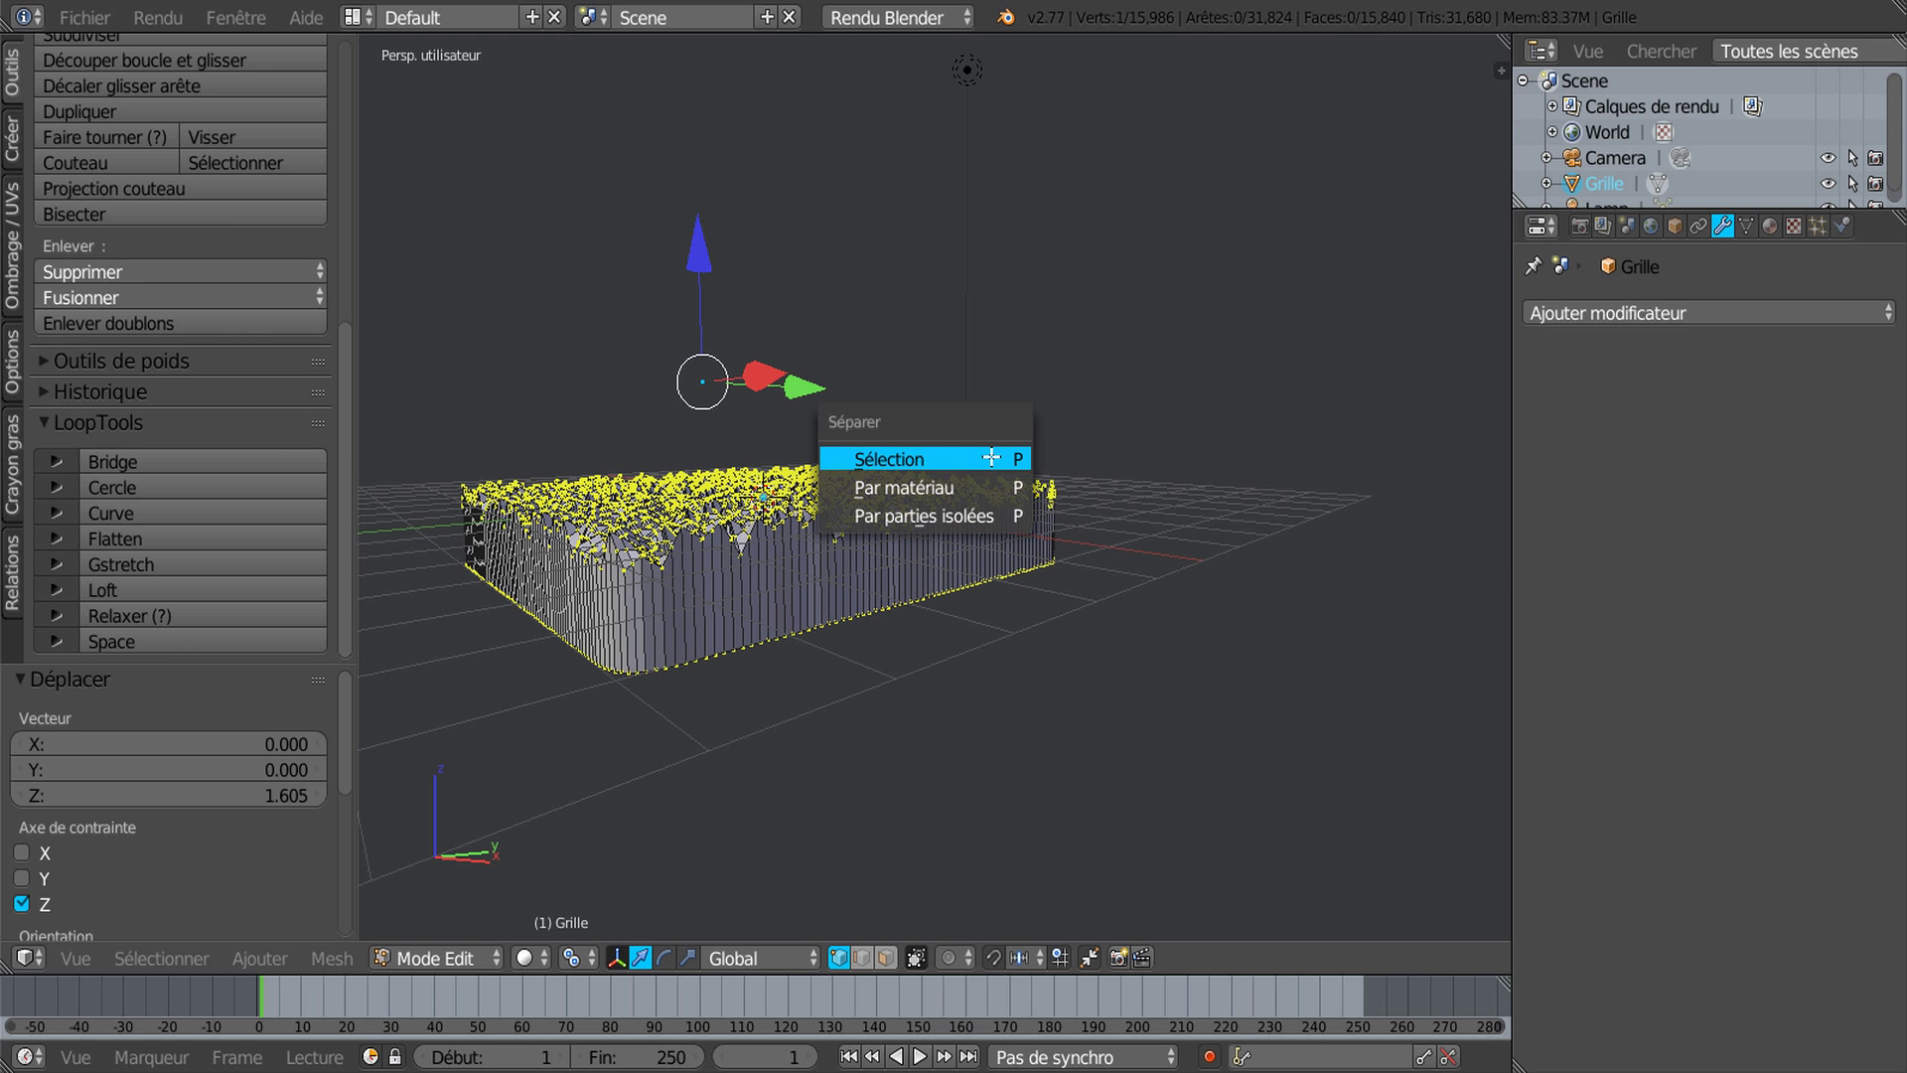
click(945, 456)
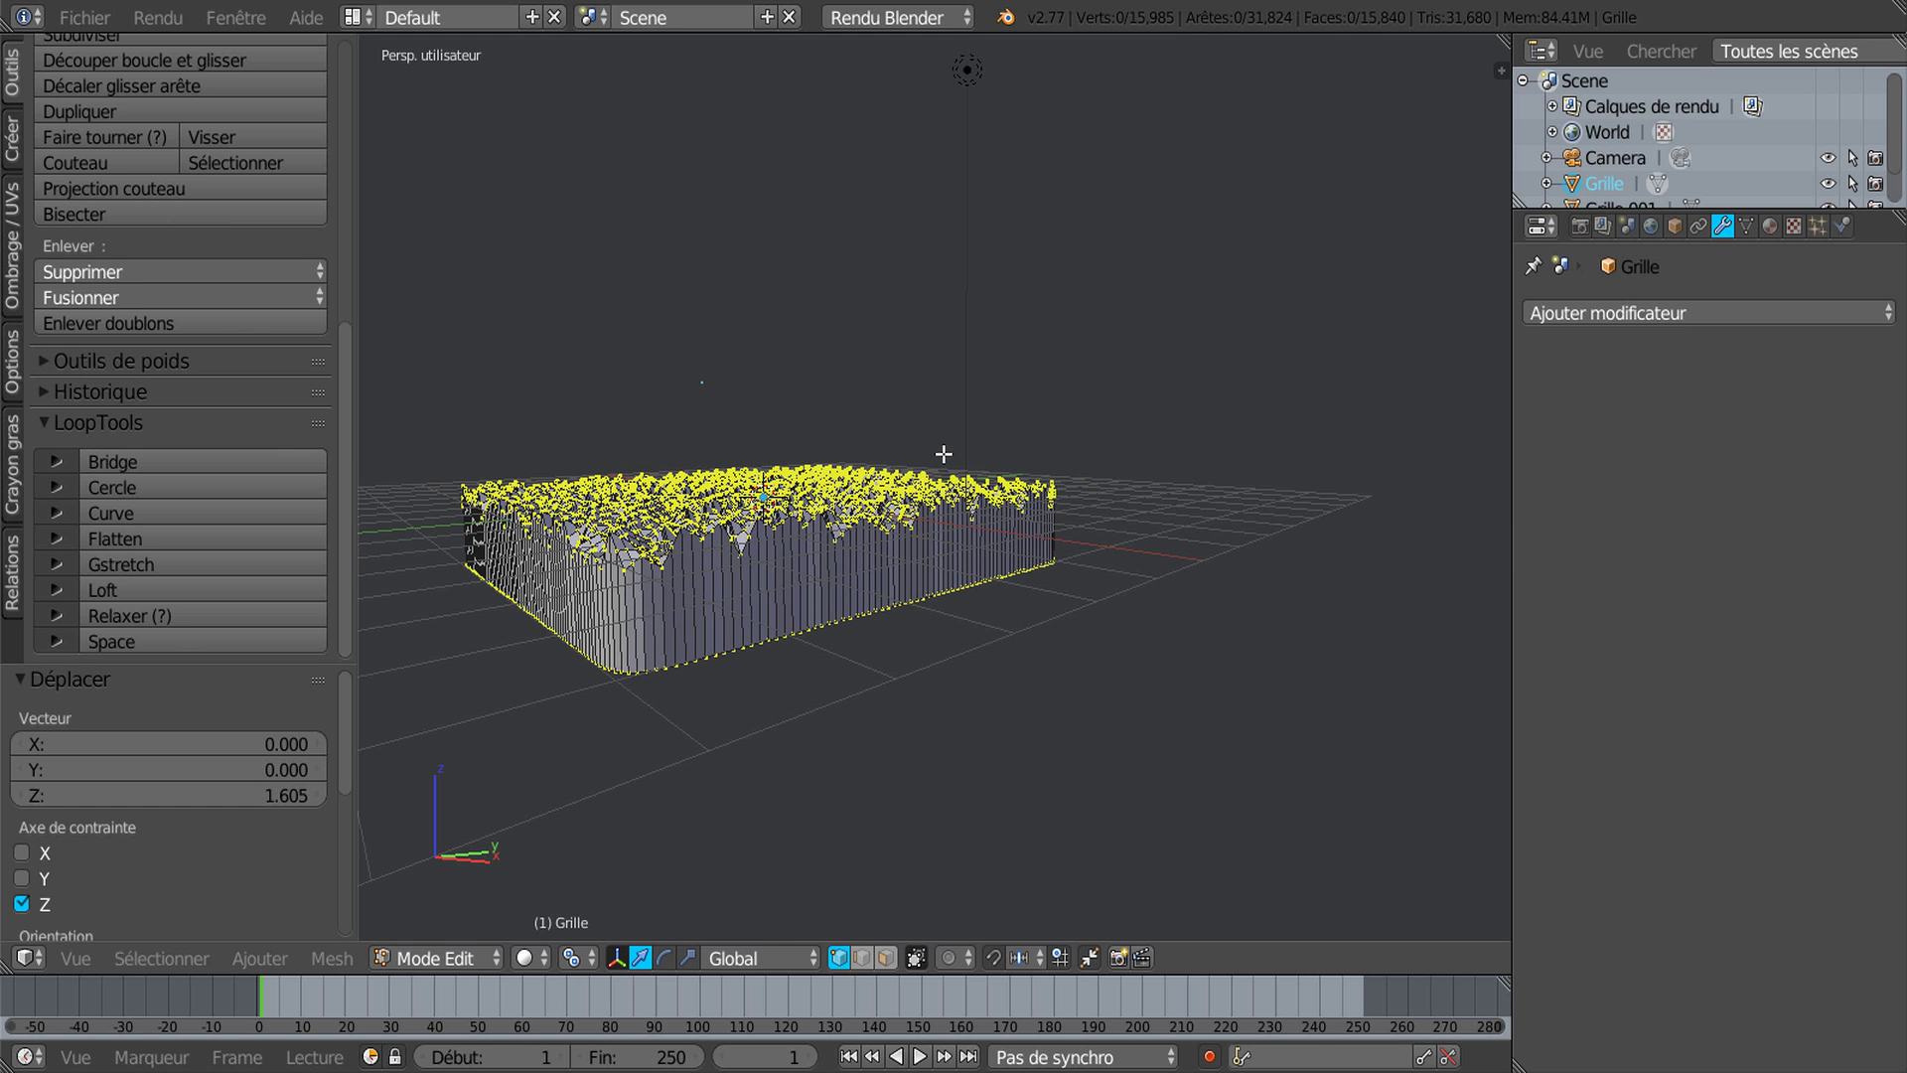
Step: Select the separated single-vertex object, raise it along Z and enter edit mode on it
key(Tab)
right_click(703, 386)
drag(760, 369, 773, 282)
key(Tab)
middle_drag(857, 342, 979, 494)
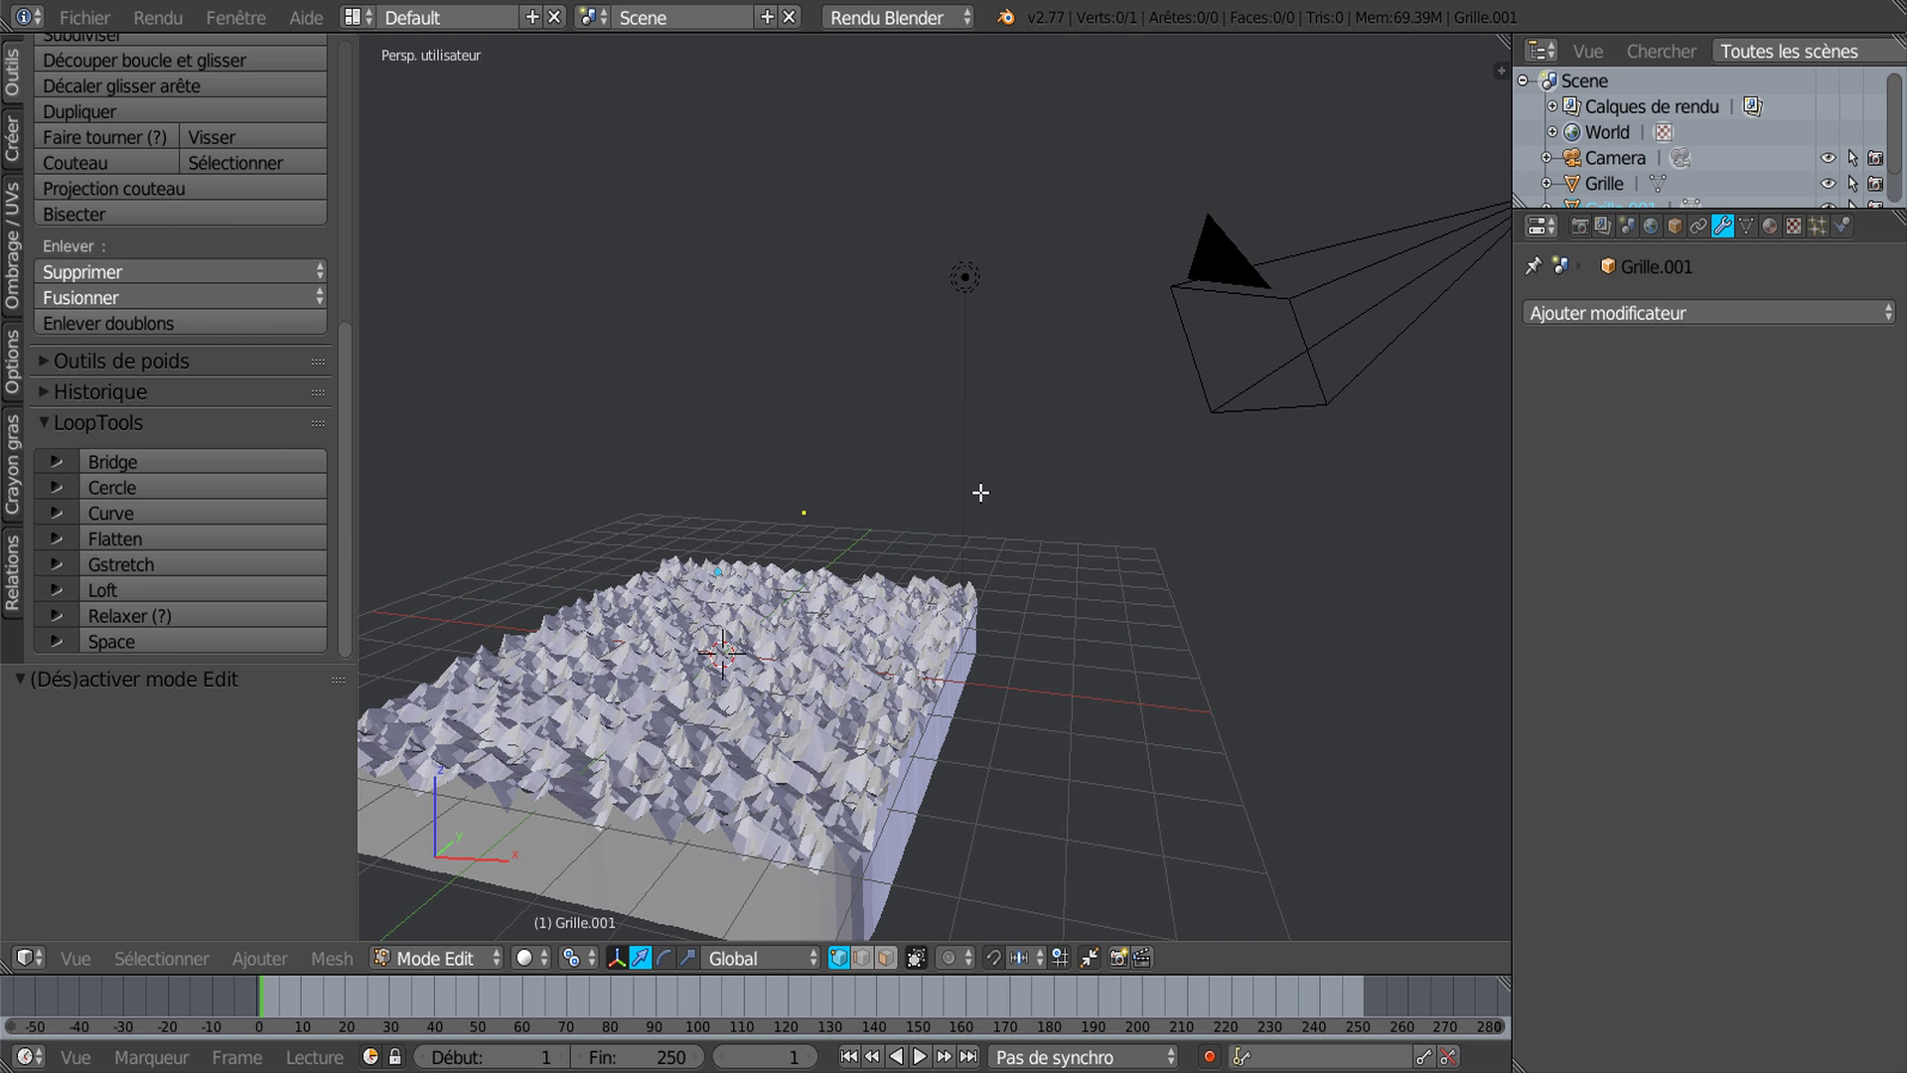
Step: Hide the original grid object and return to editing the single-vertex object
key(Tab)
right_click(831, 641)
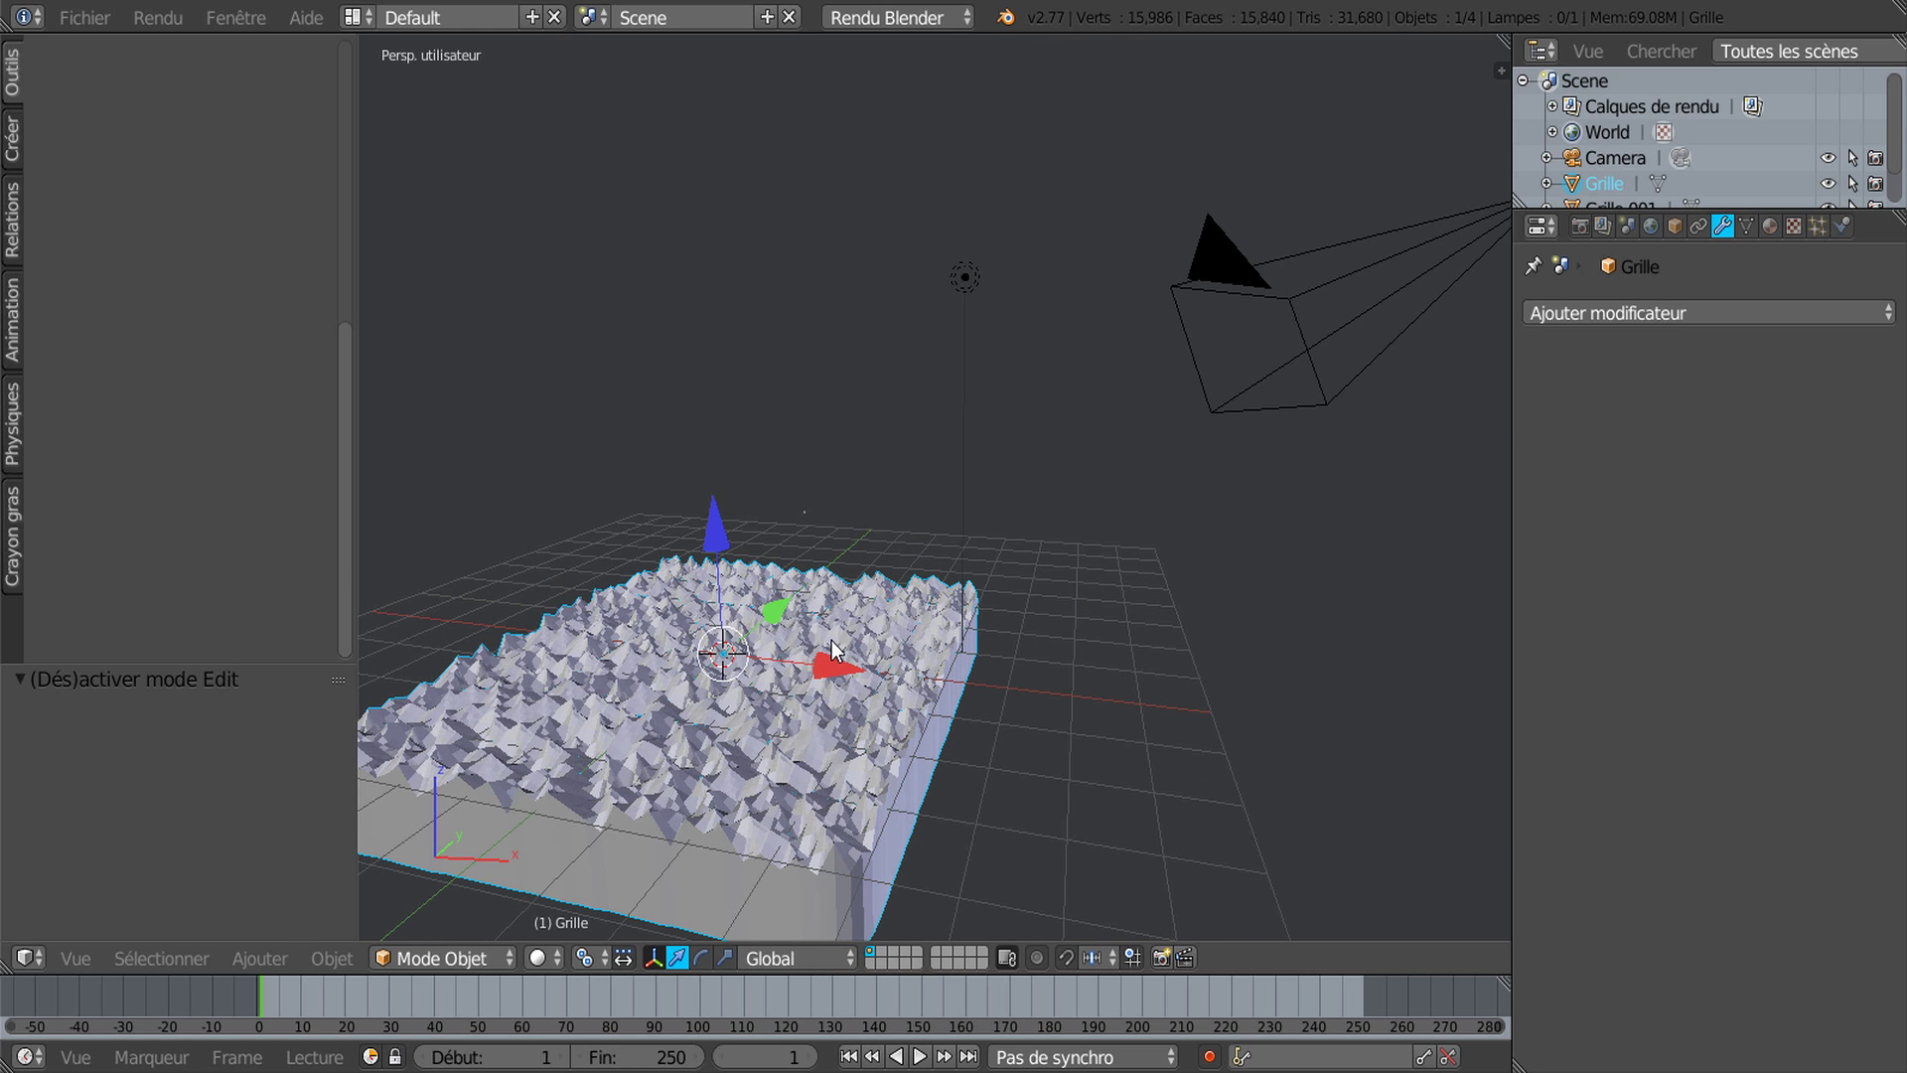
key(h)
right_click(792, 504)
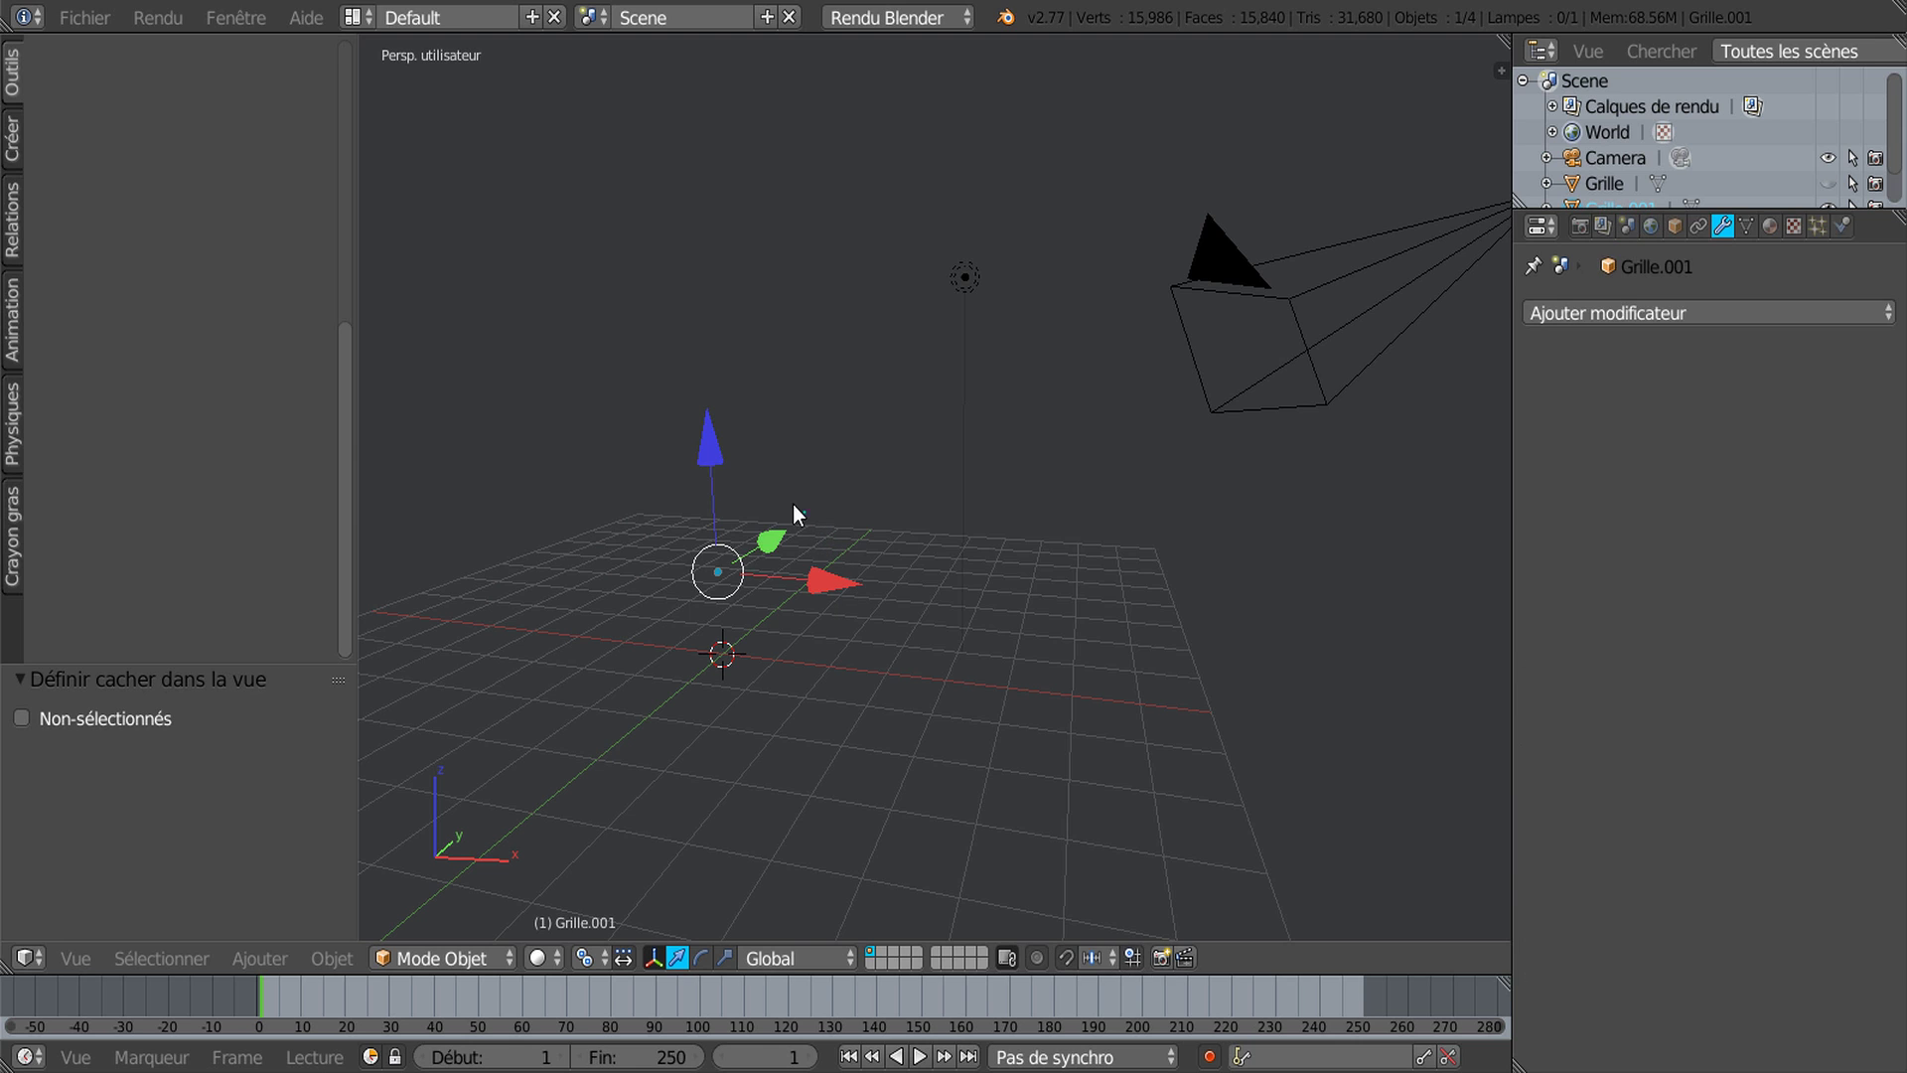
key(Tab)
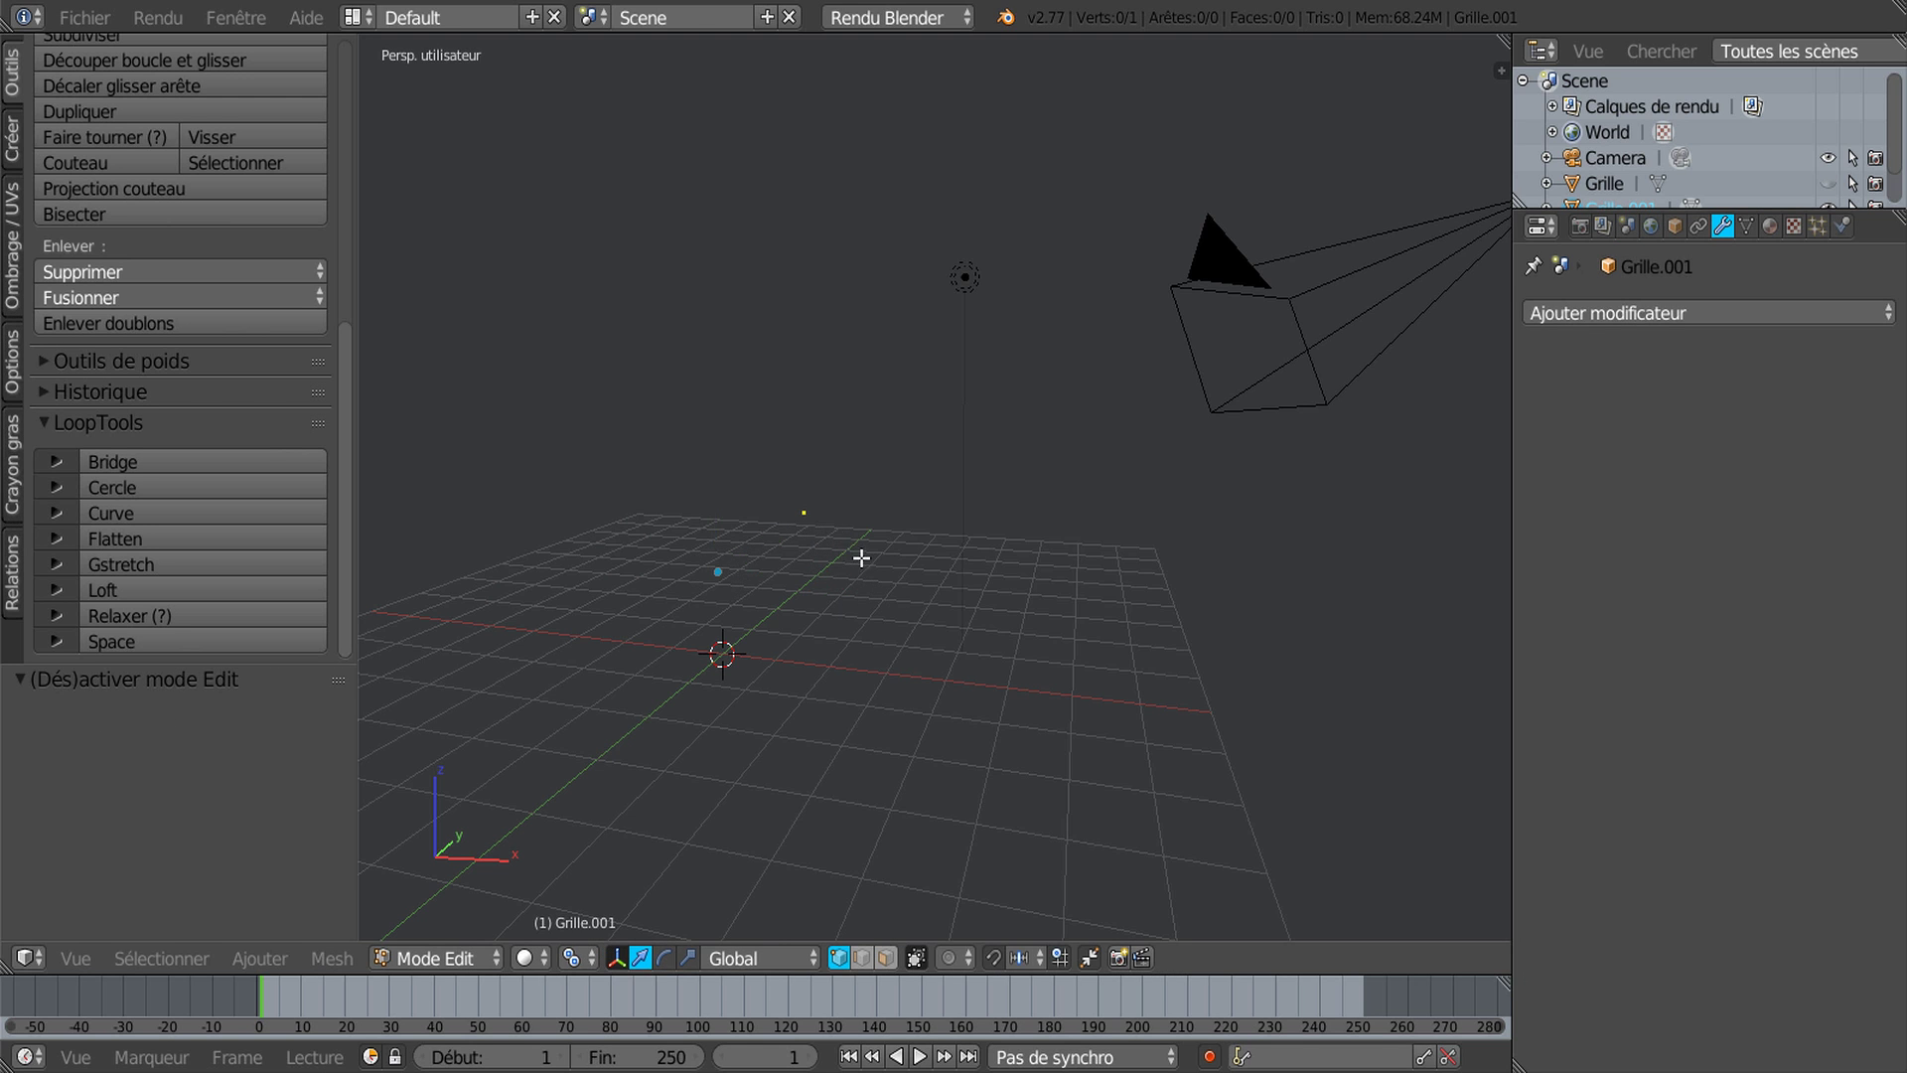
Step: Move the lone vertex by -1.355 along X and -0.490 along Z
middle_drag(864, 554, 894, 554)
key(KP_1)
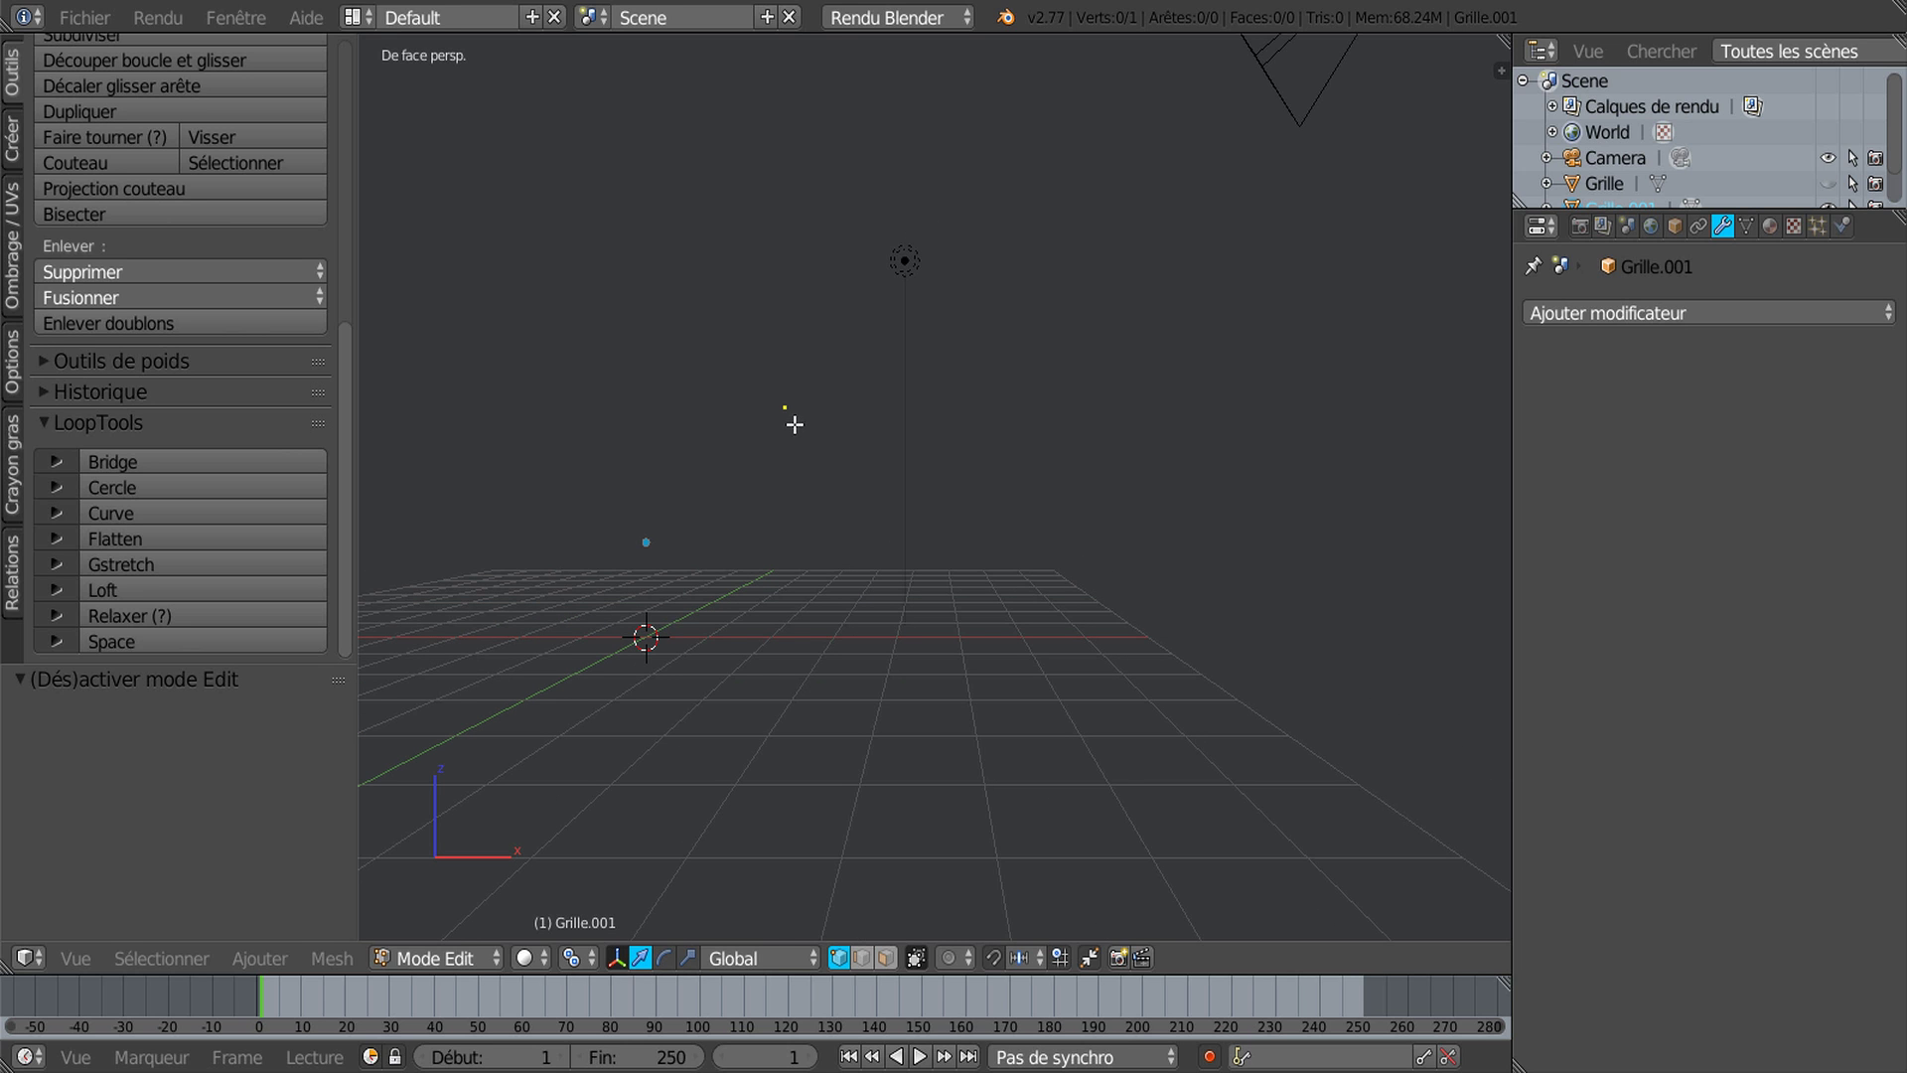
right_click(794, 408)
drag(886, 398, 784, 417)
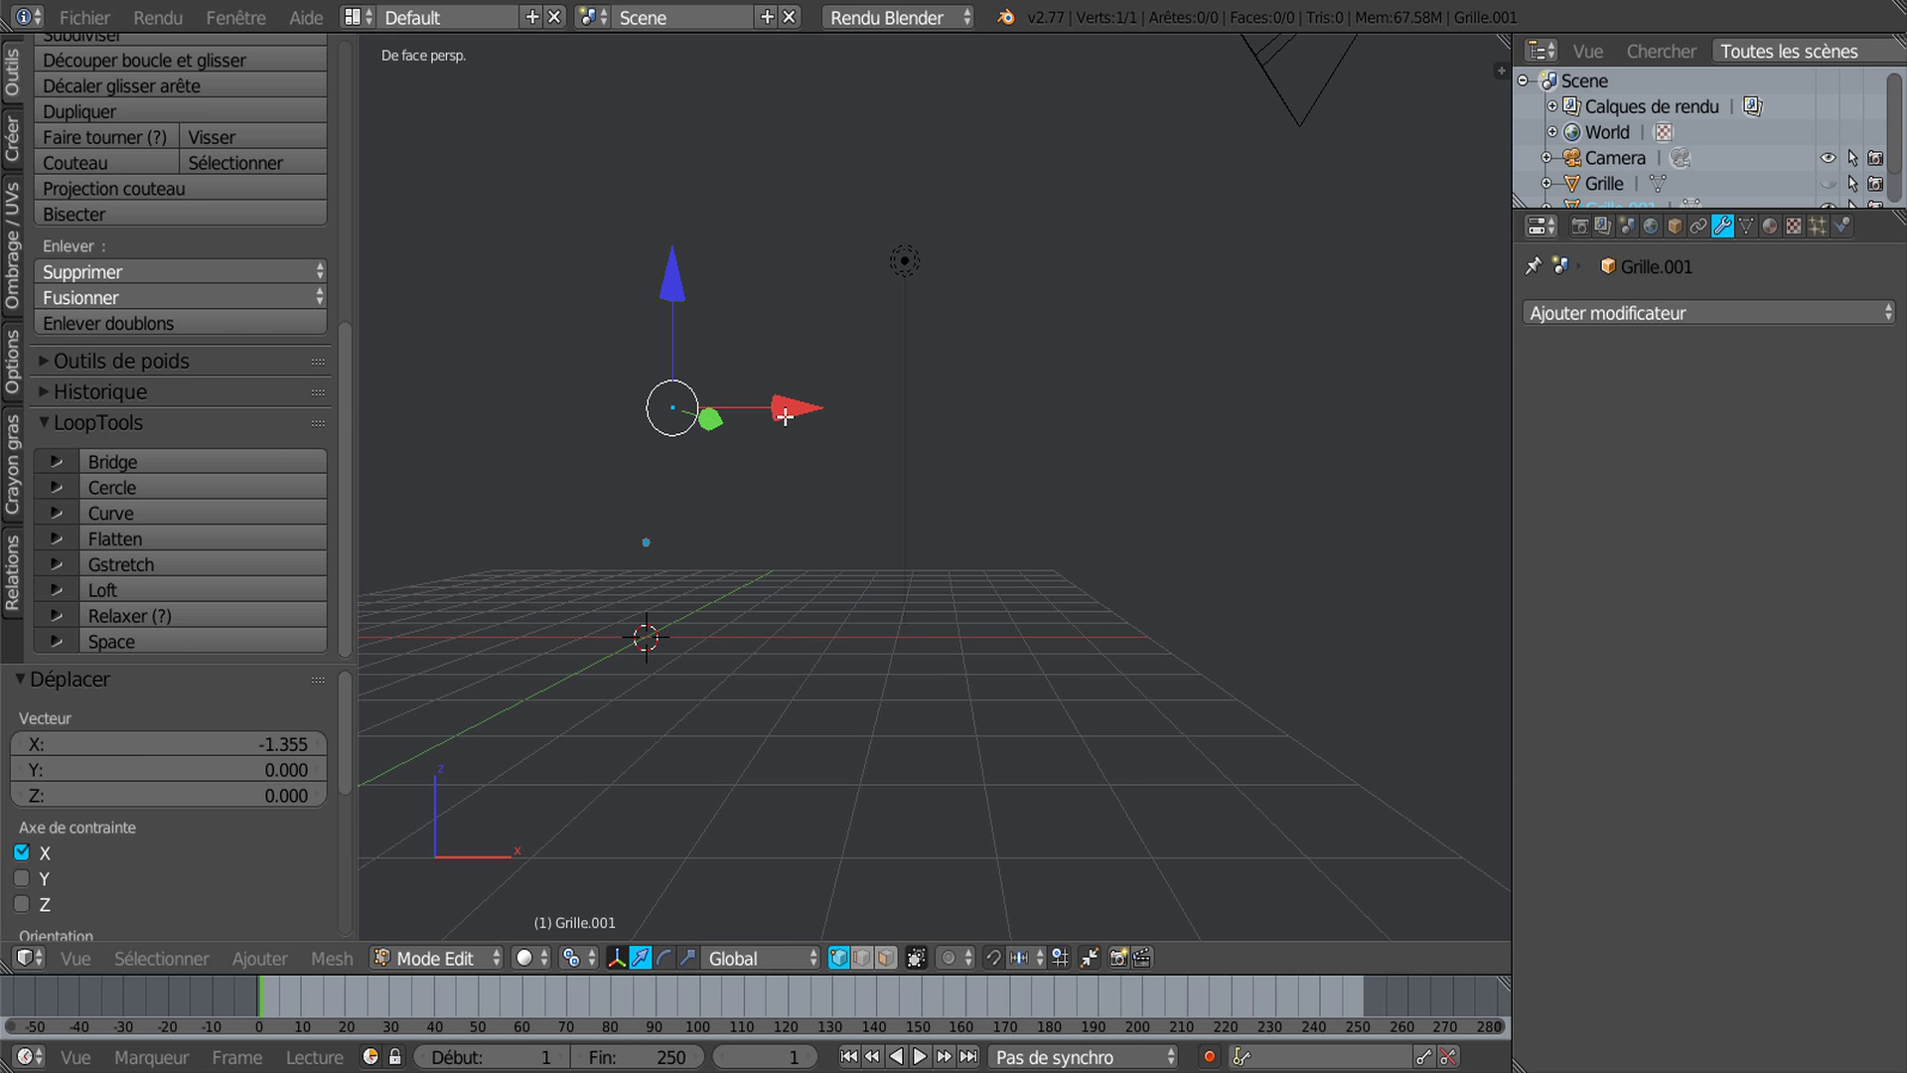
drag(691, 296, 683, 341)
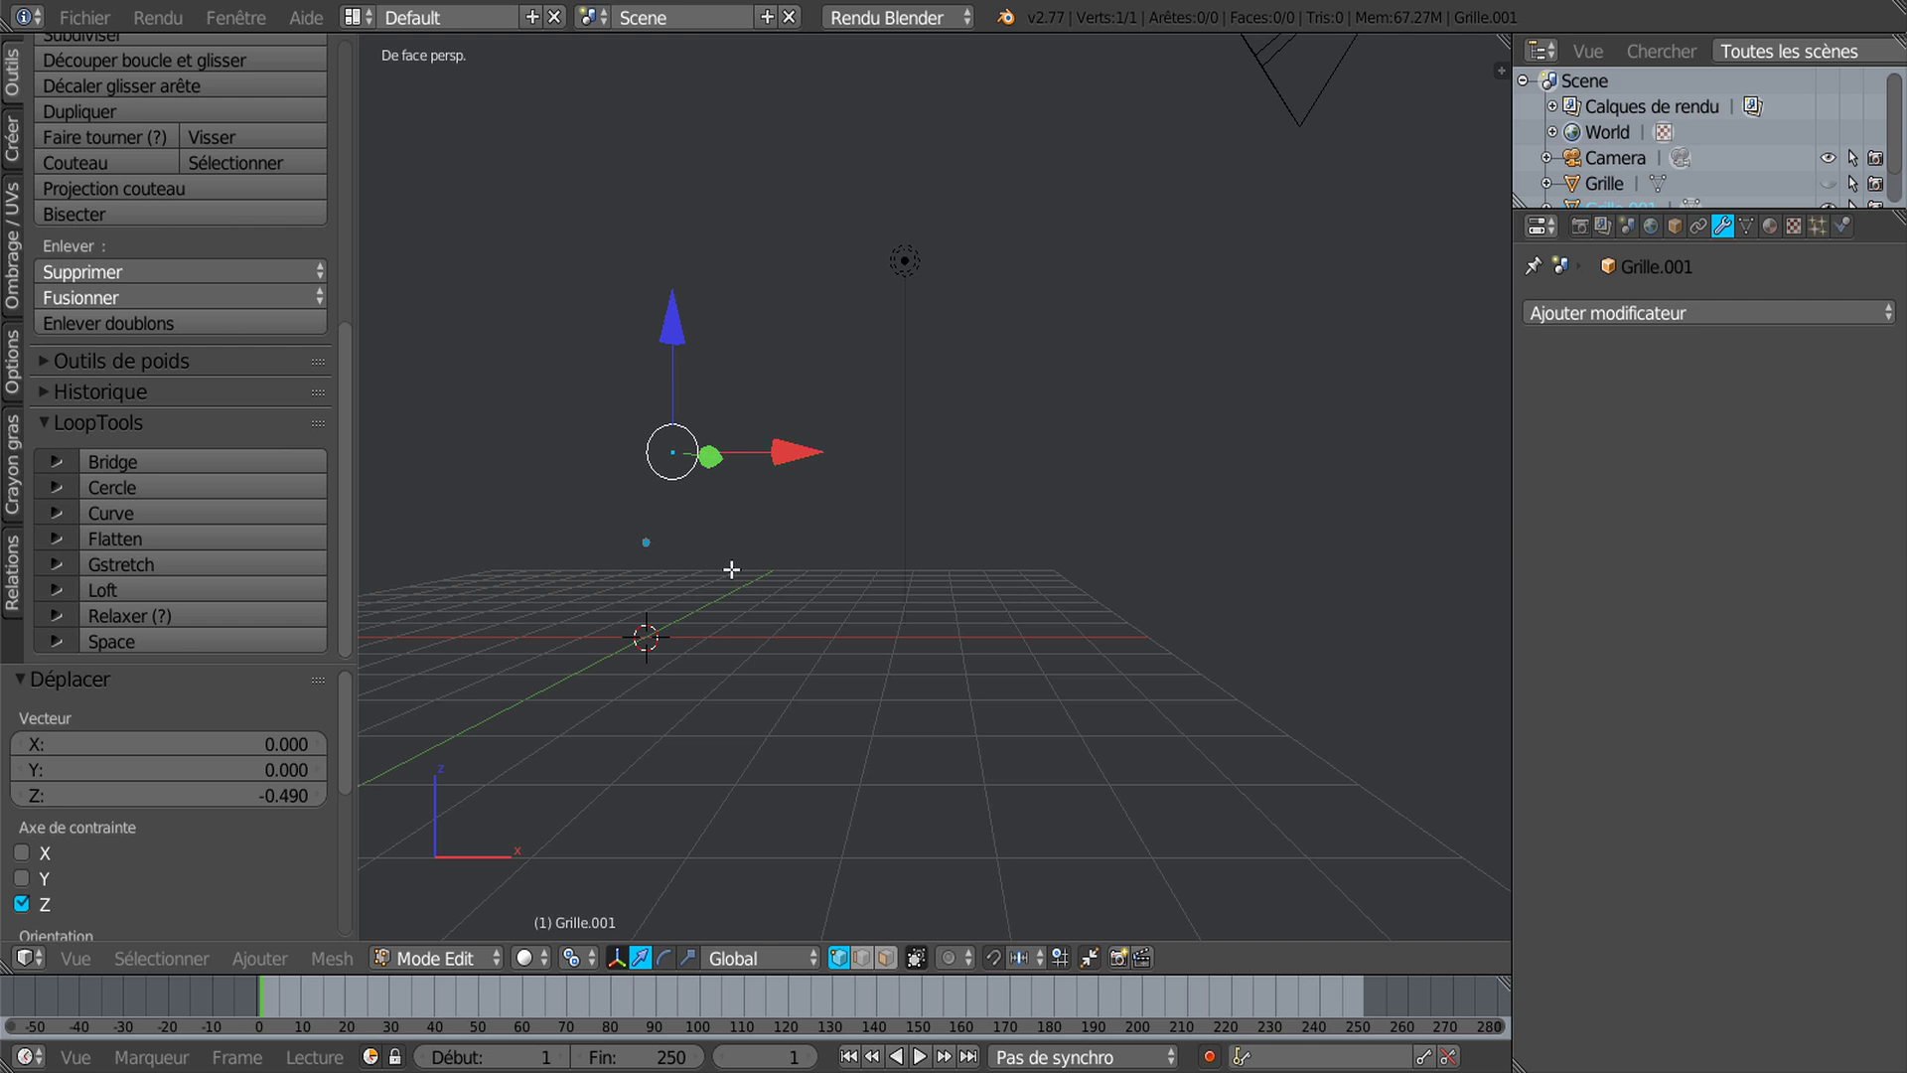
Step: Extrude the vertex five times along X to build an open zigzag line of six points
key(e)
click(759, 554)
key(e)
click(843, 567)
key(e)
click(987, 476)
key(e)
click(1155, 536)
key(e)
click(1264, 482)
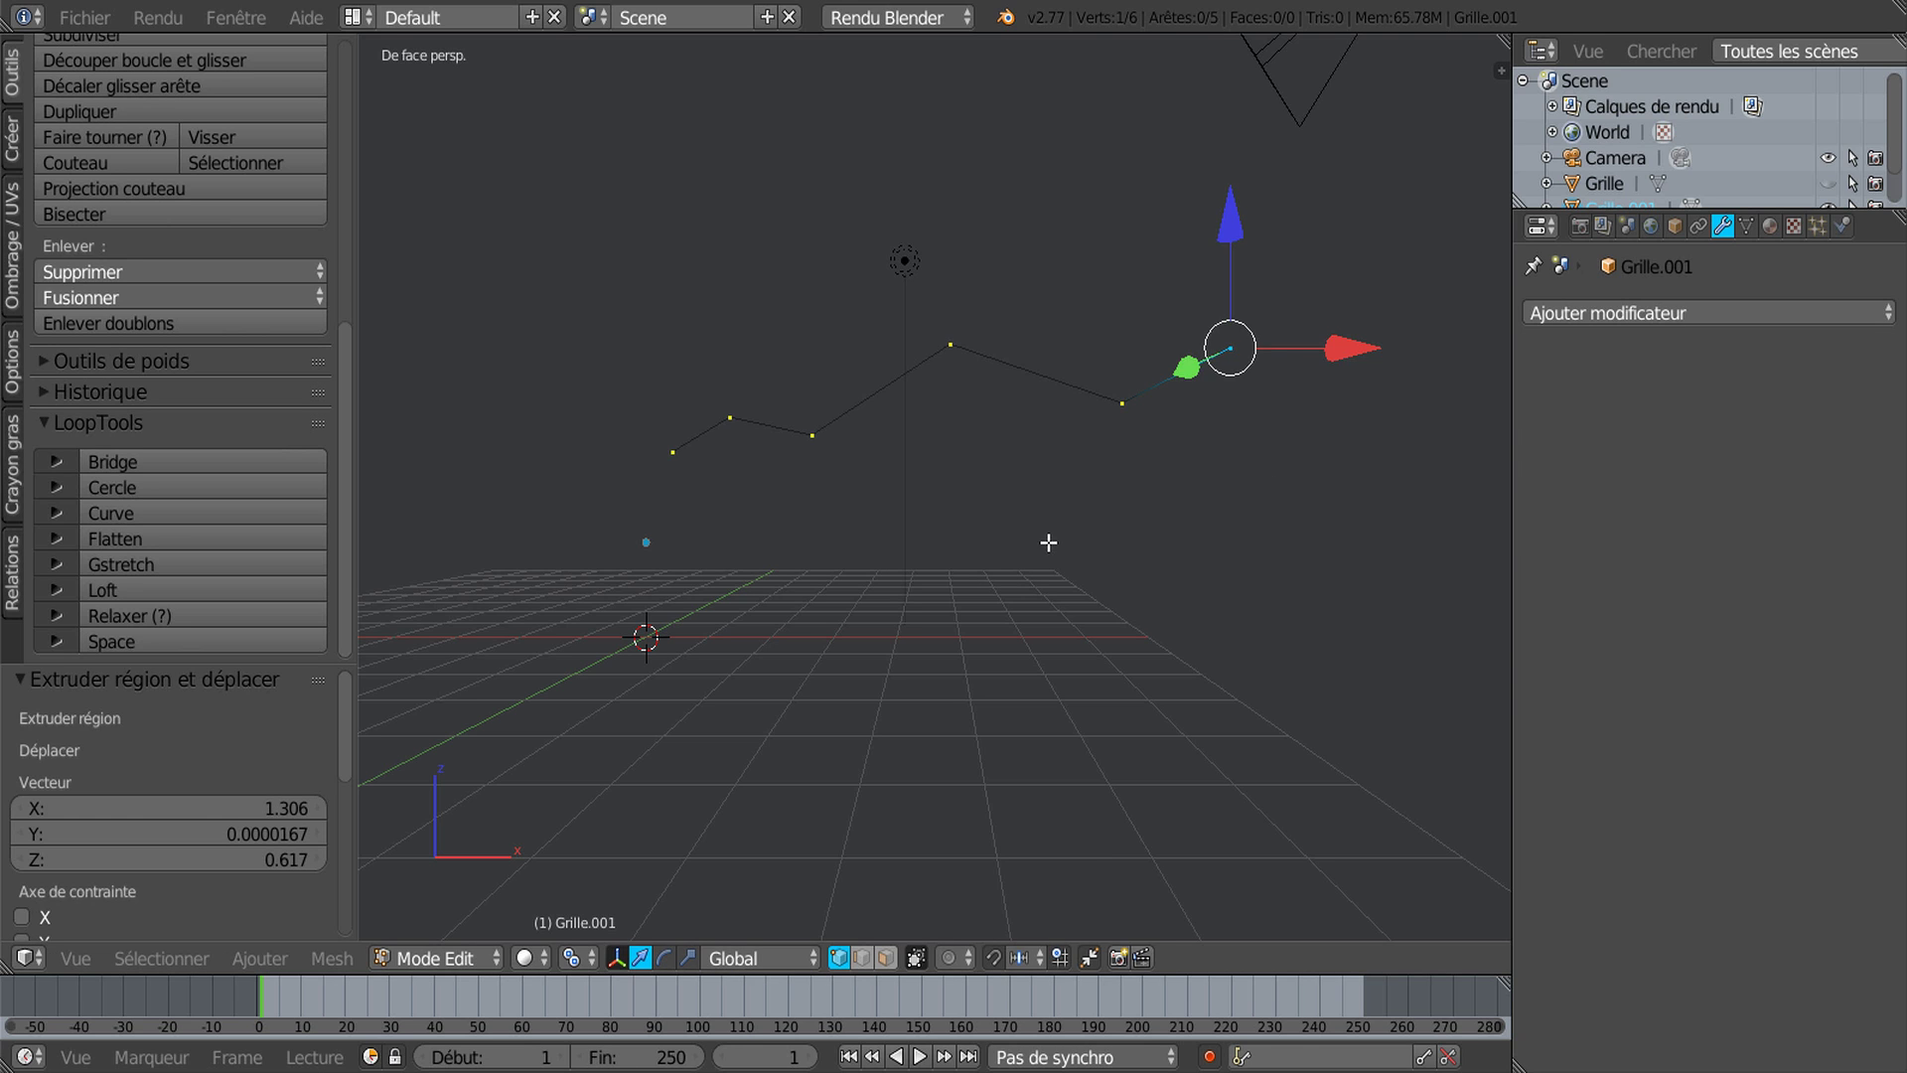
Step: Duplicate the first vertex of the zigzag line and move the copy by -1.211 along Z
key(a)
key(a)
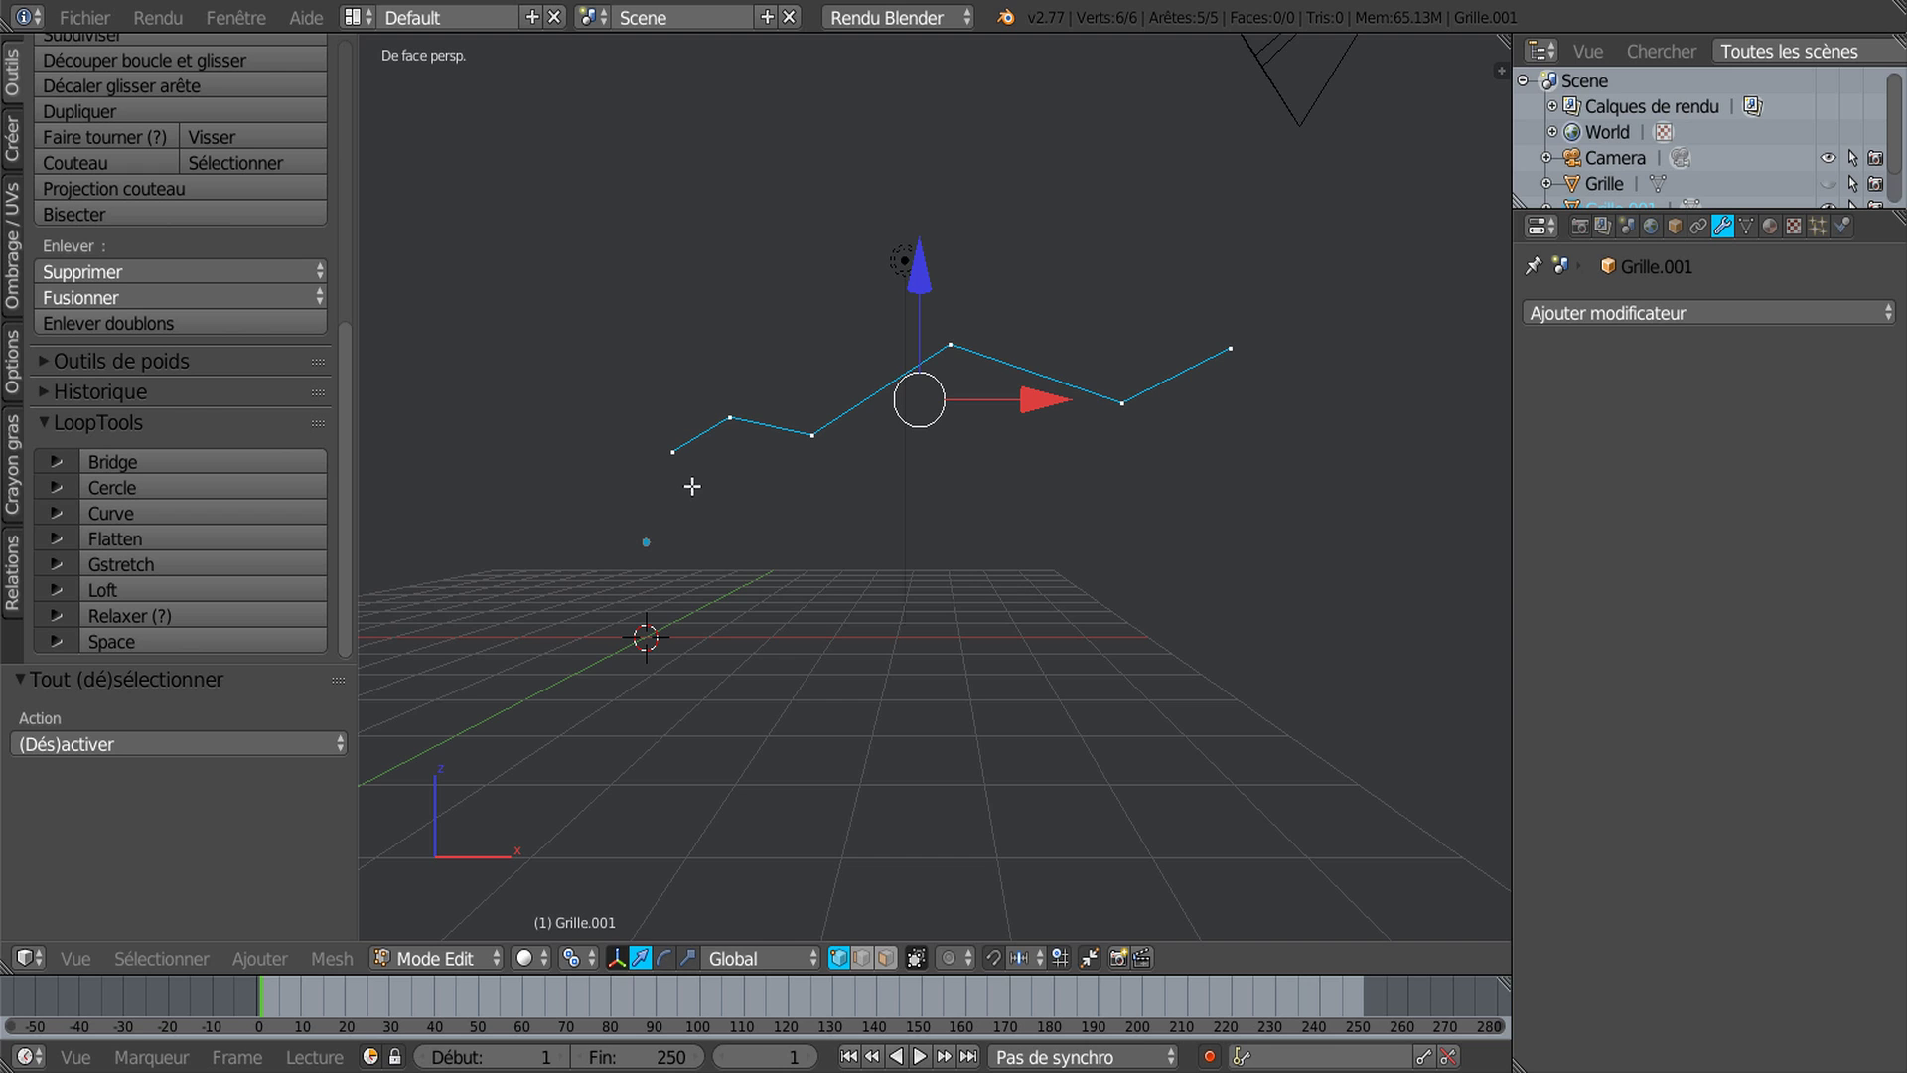
right_click(677, 460)
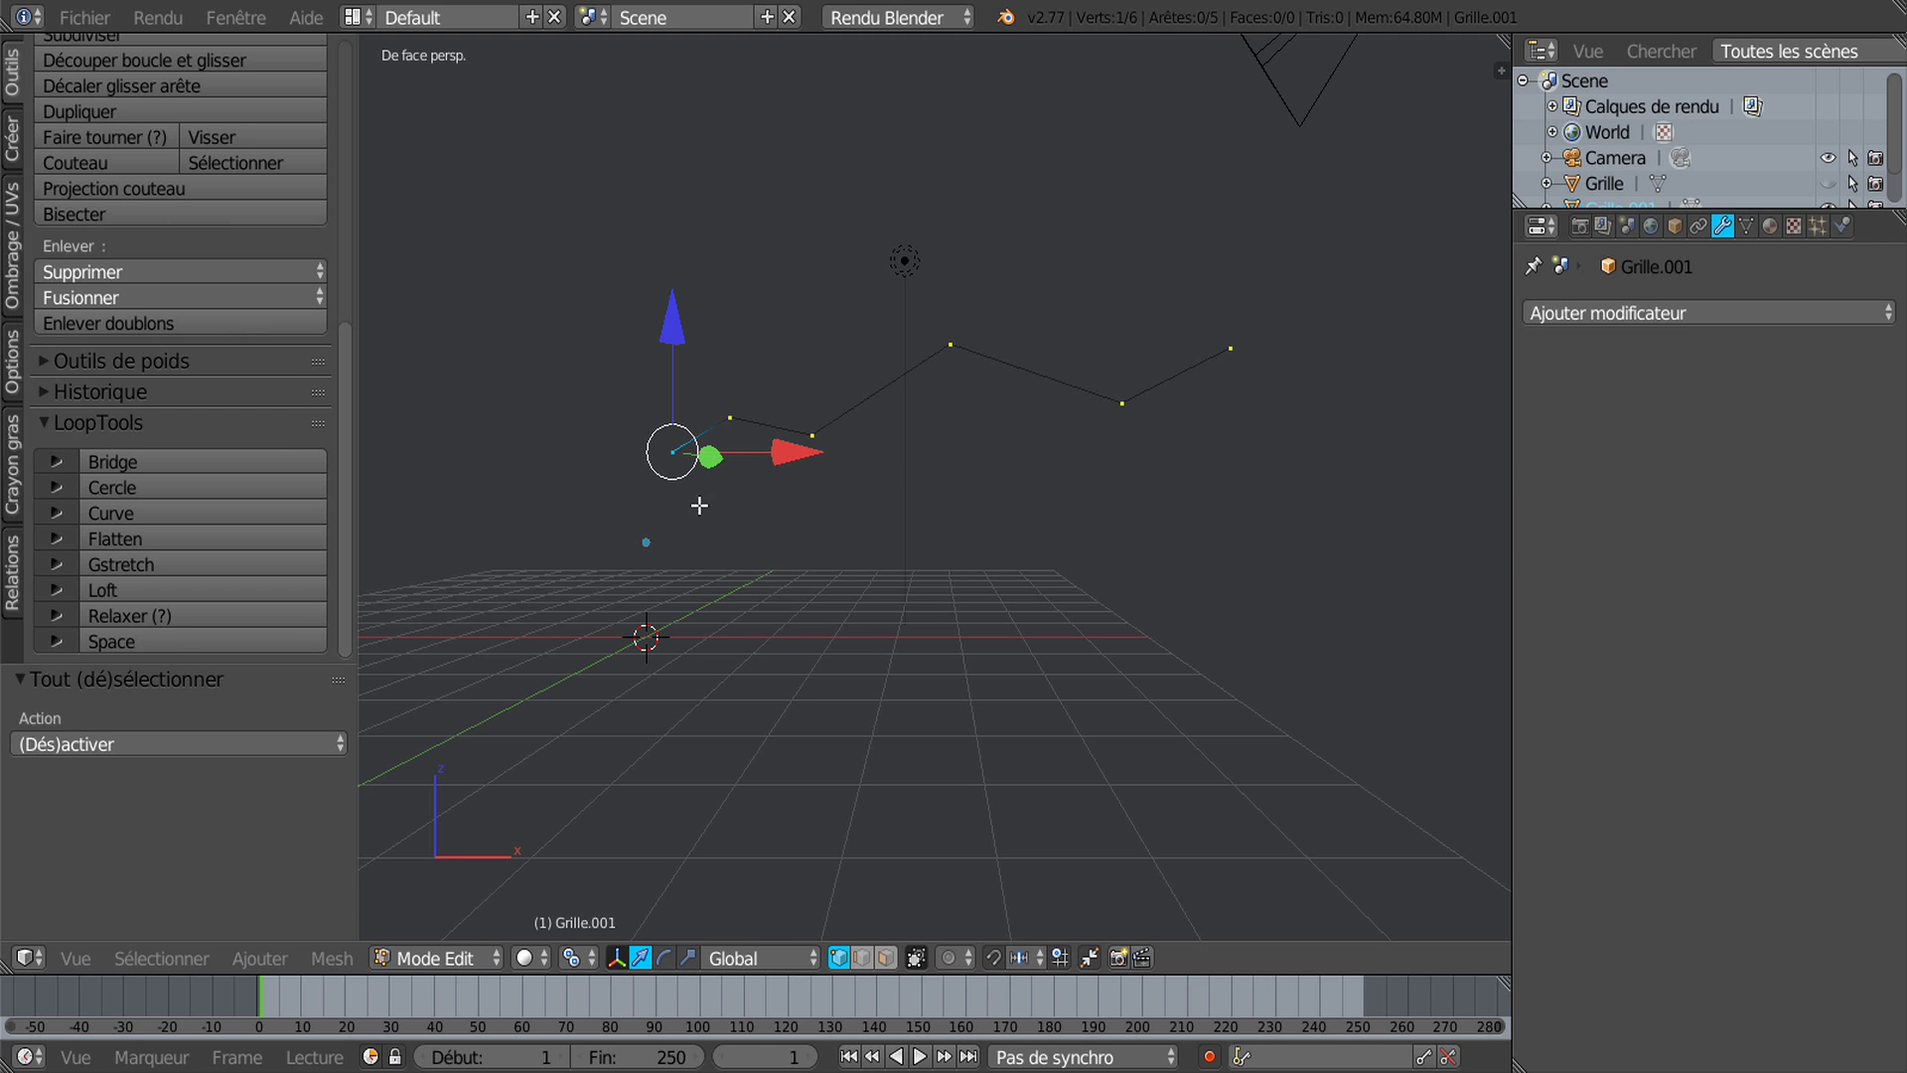
click(753, 564)
mouse_move(679, 366)
mouse_down()
mouse_move(682, 392)
mouse_move(696, 359)
mouse_up()
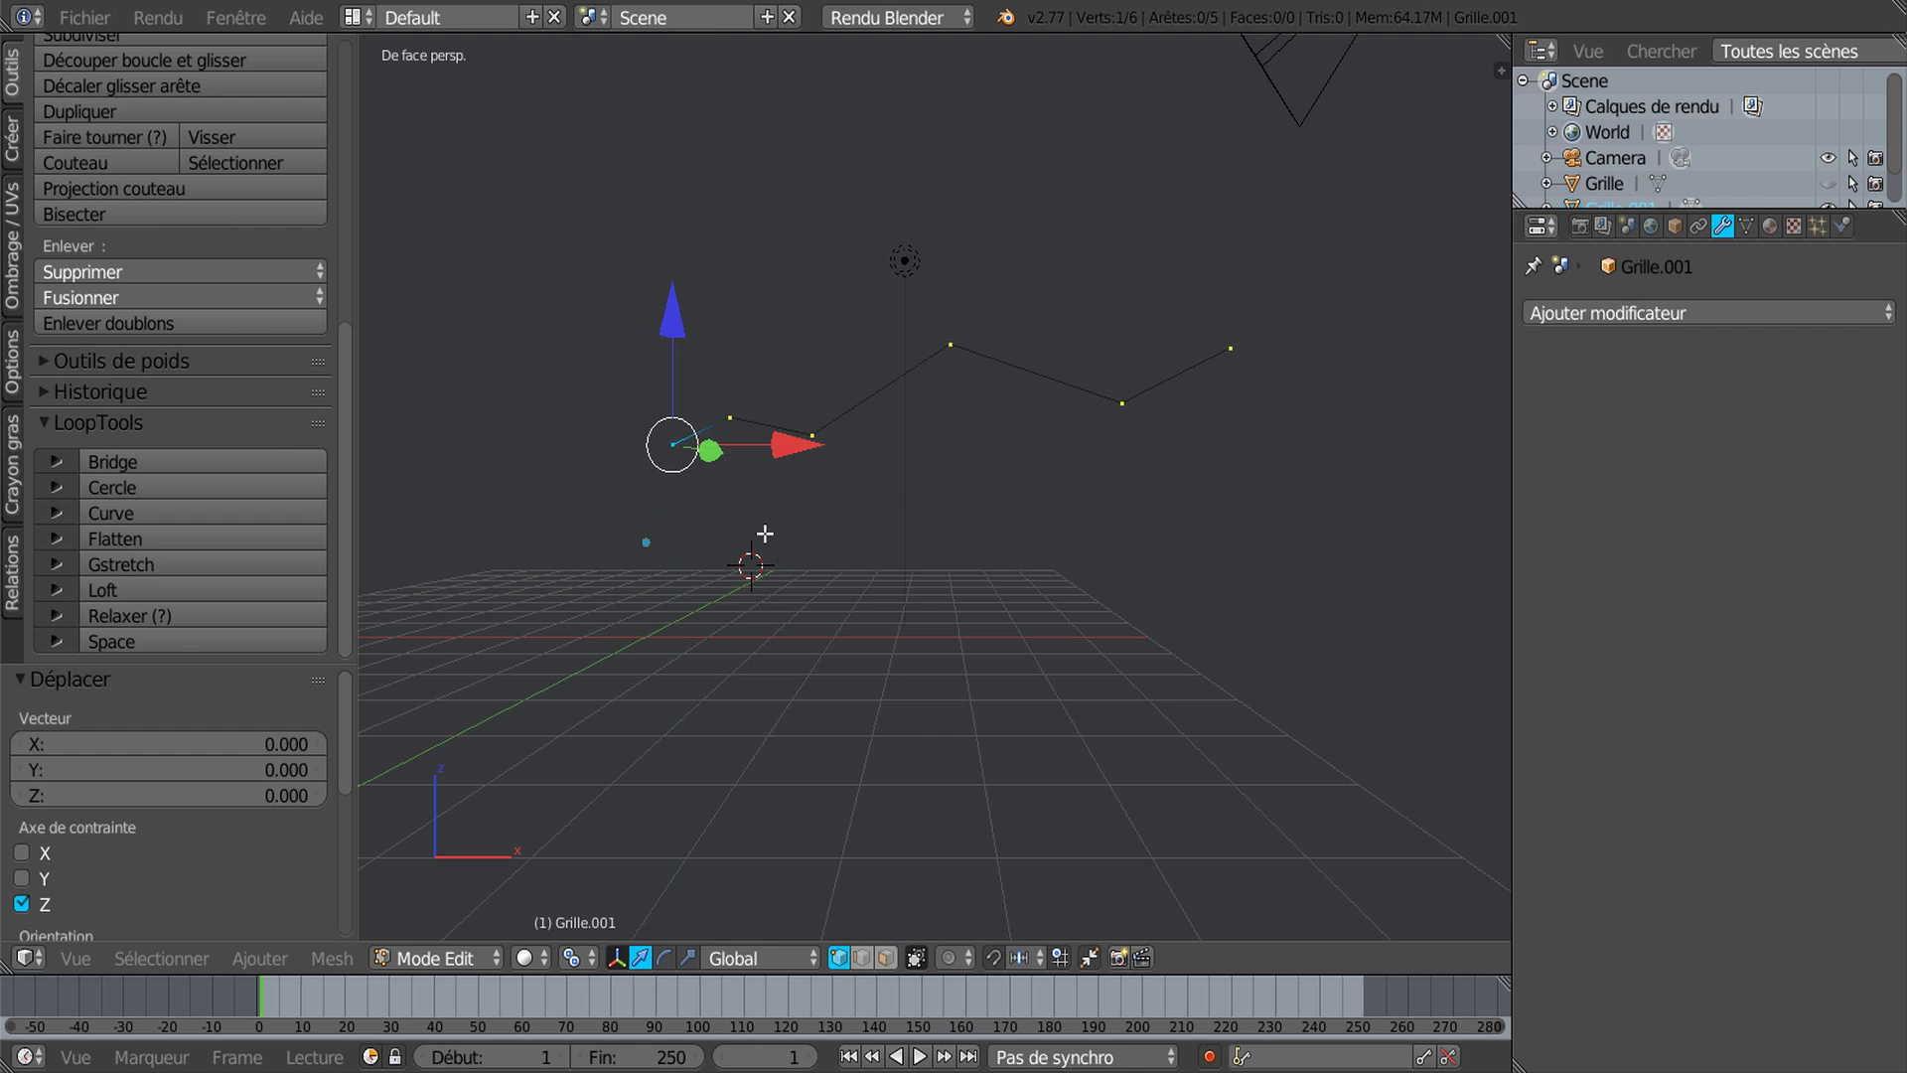
key(shift+d)
right_click(783, 581)
drag(674, 335, 687, 444)
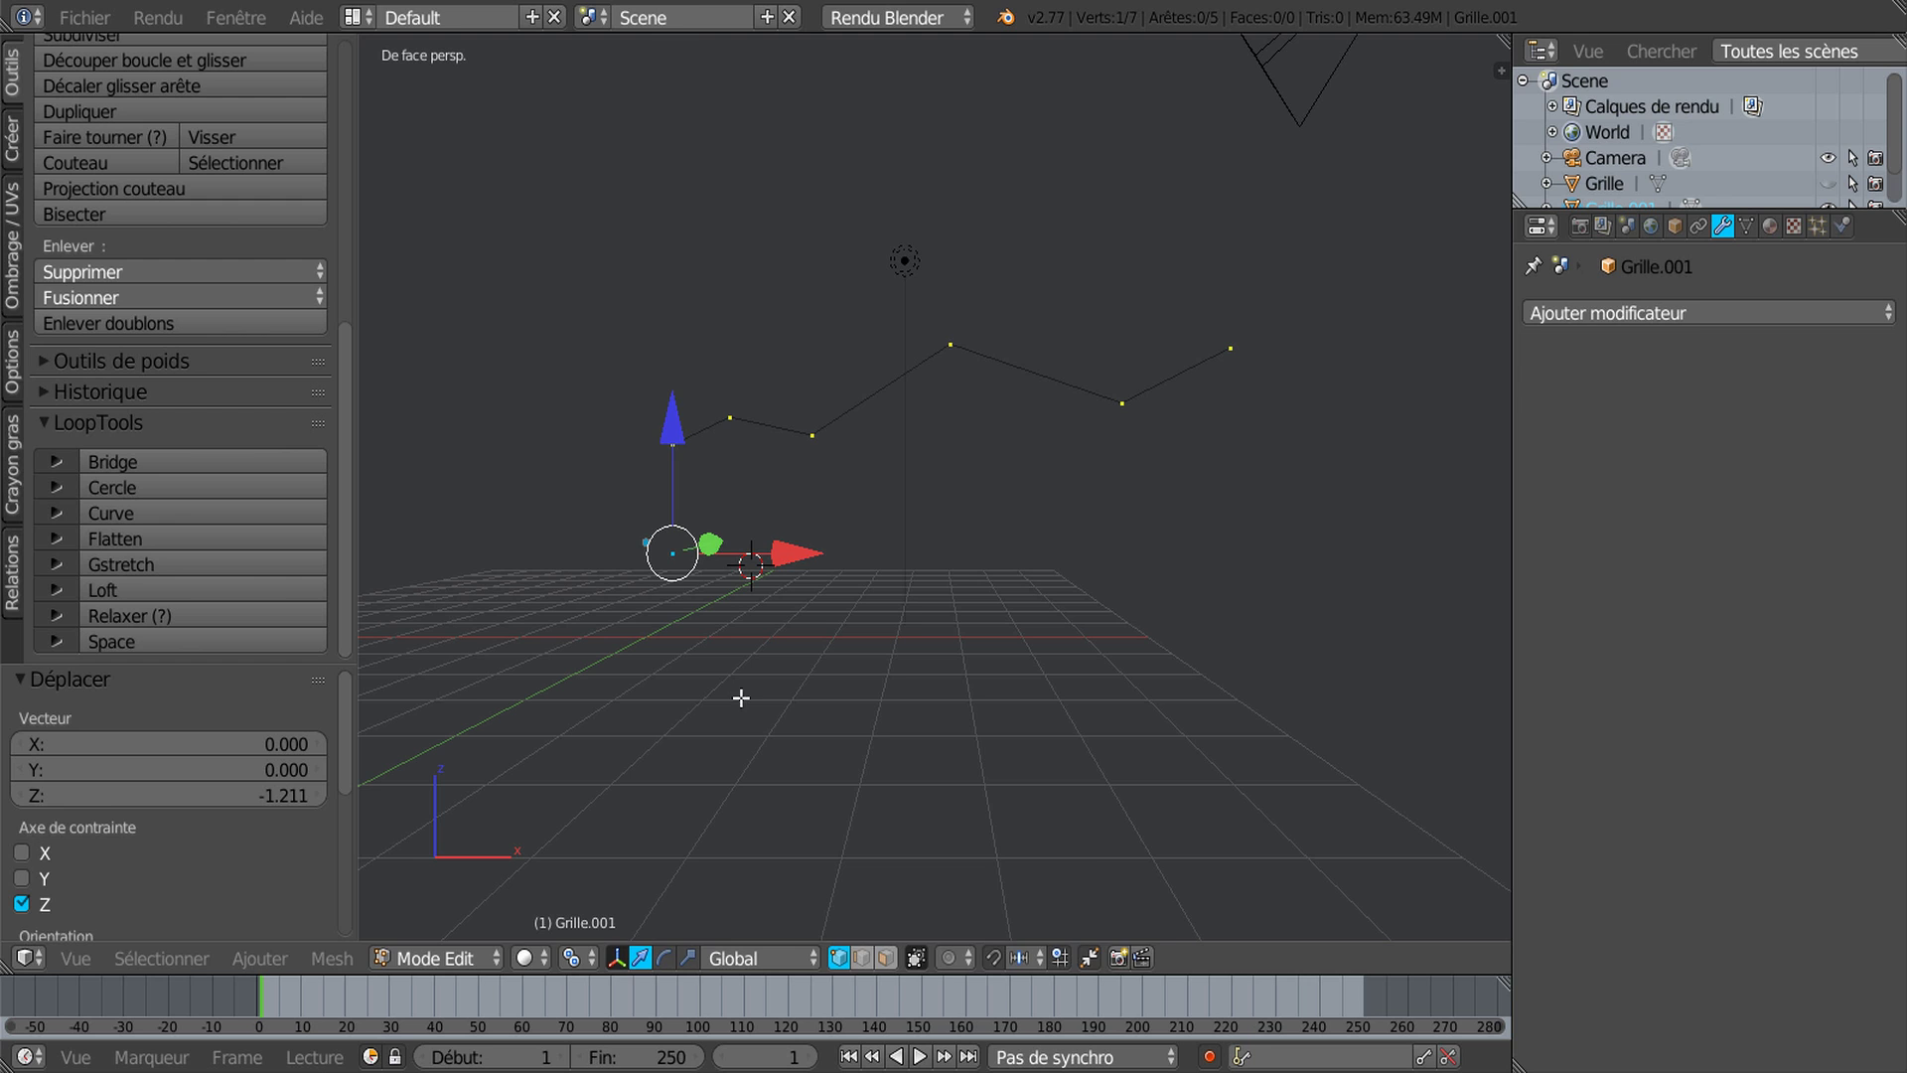
Step: Extrude the copied vertex five times to build a second irregular six-point line below the first
key(e)
click(803, 679)
key(e)
click(864, 716)
key(e)
click(995, 665)
key(e)
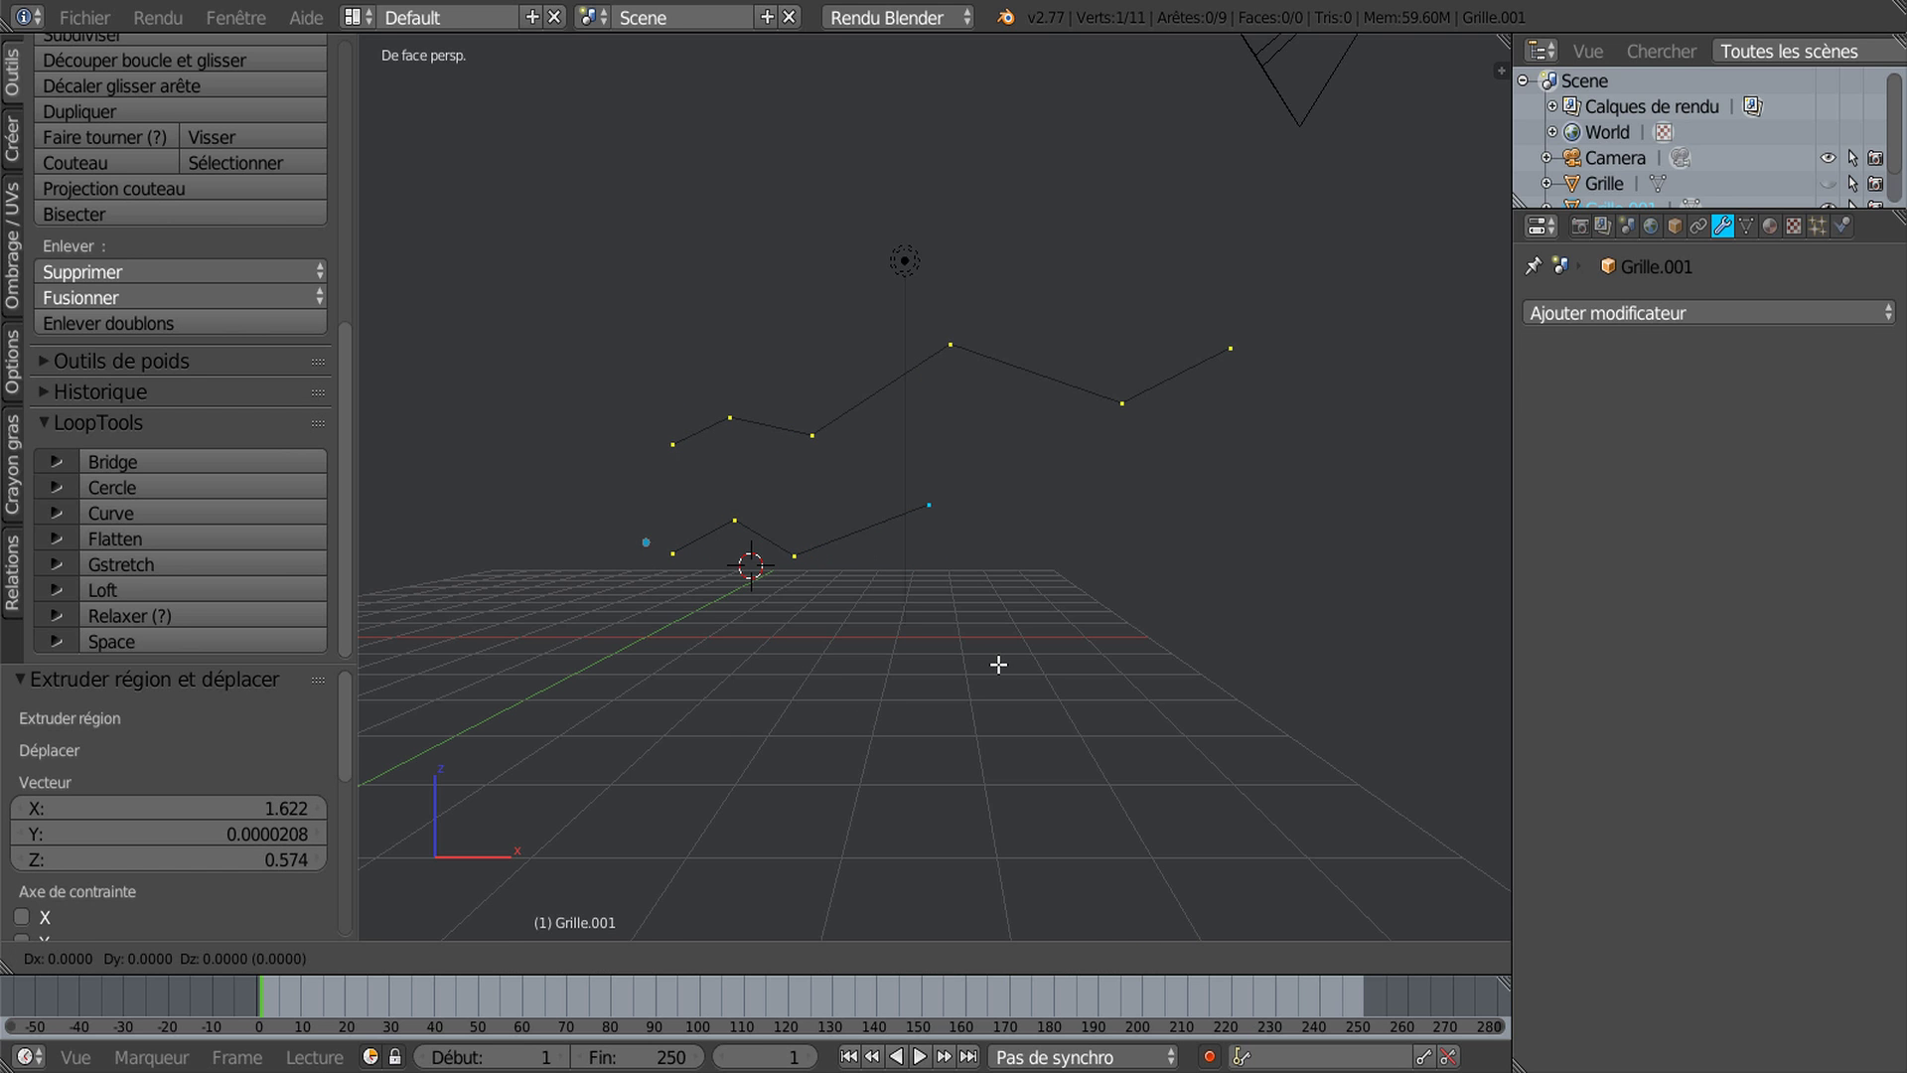
click(1133, 660)
key(e)
click(1288, 700)
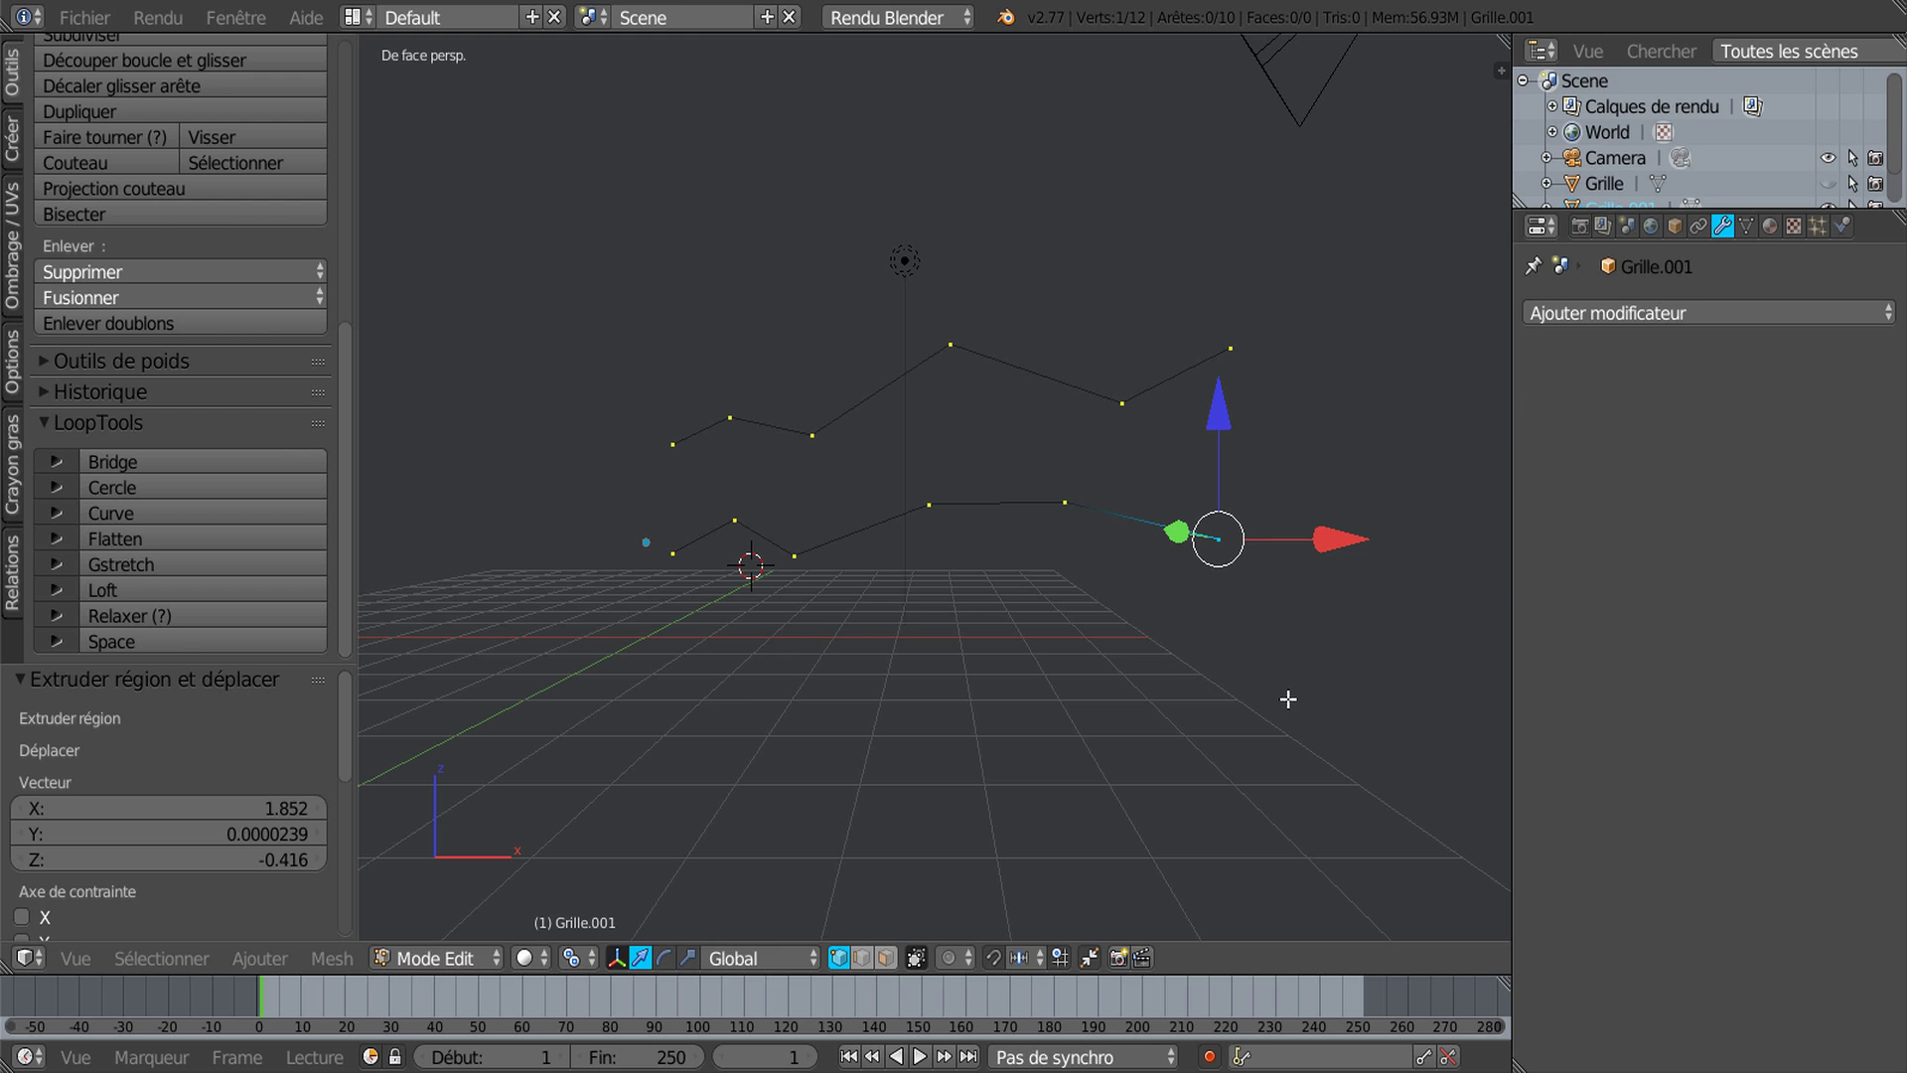
Step: Try bridging both lines with LoopTools Bridge using the Inverser option and undo the bridge
key(a)
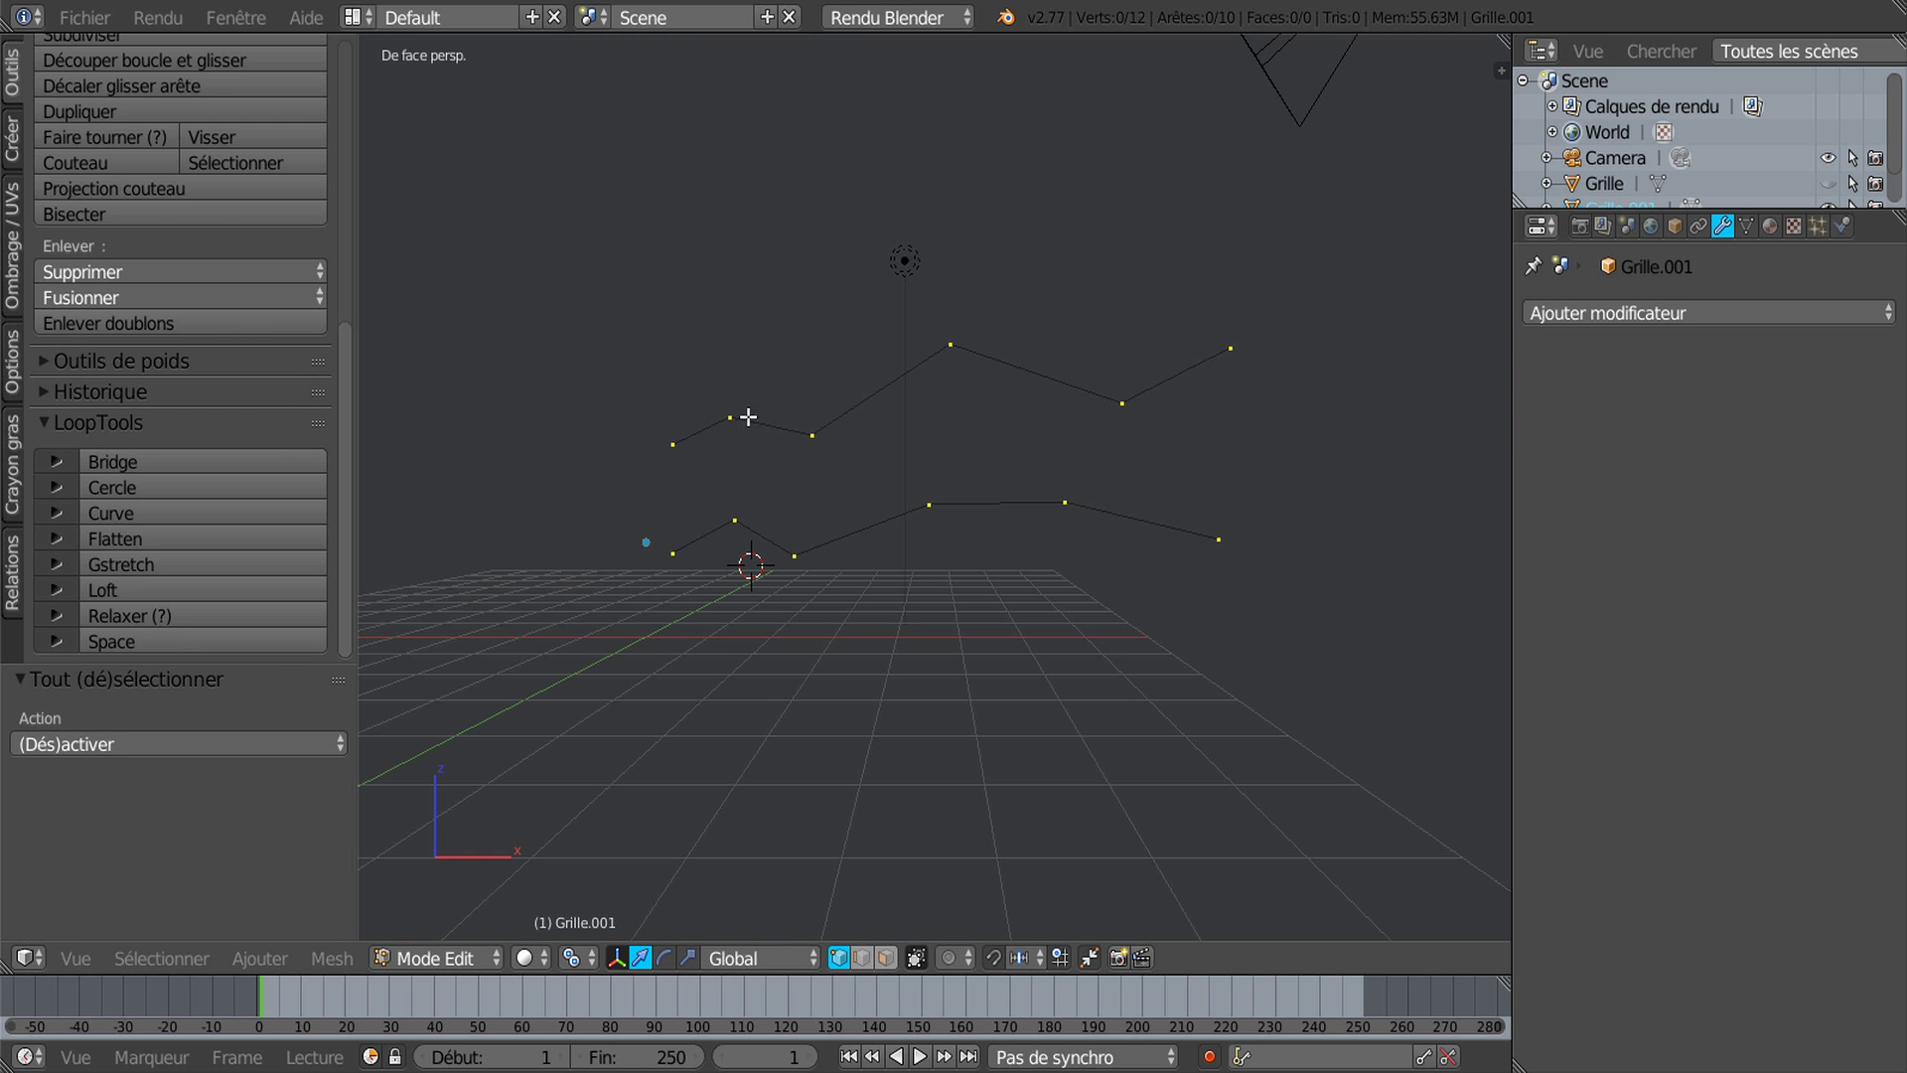
key(a)
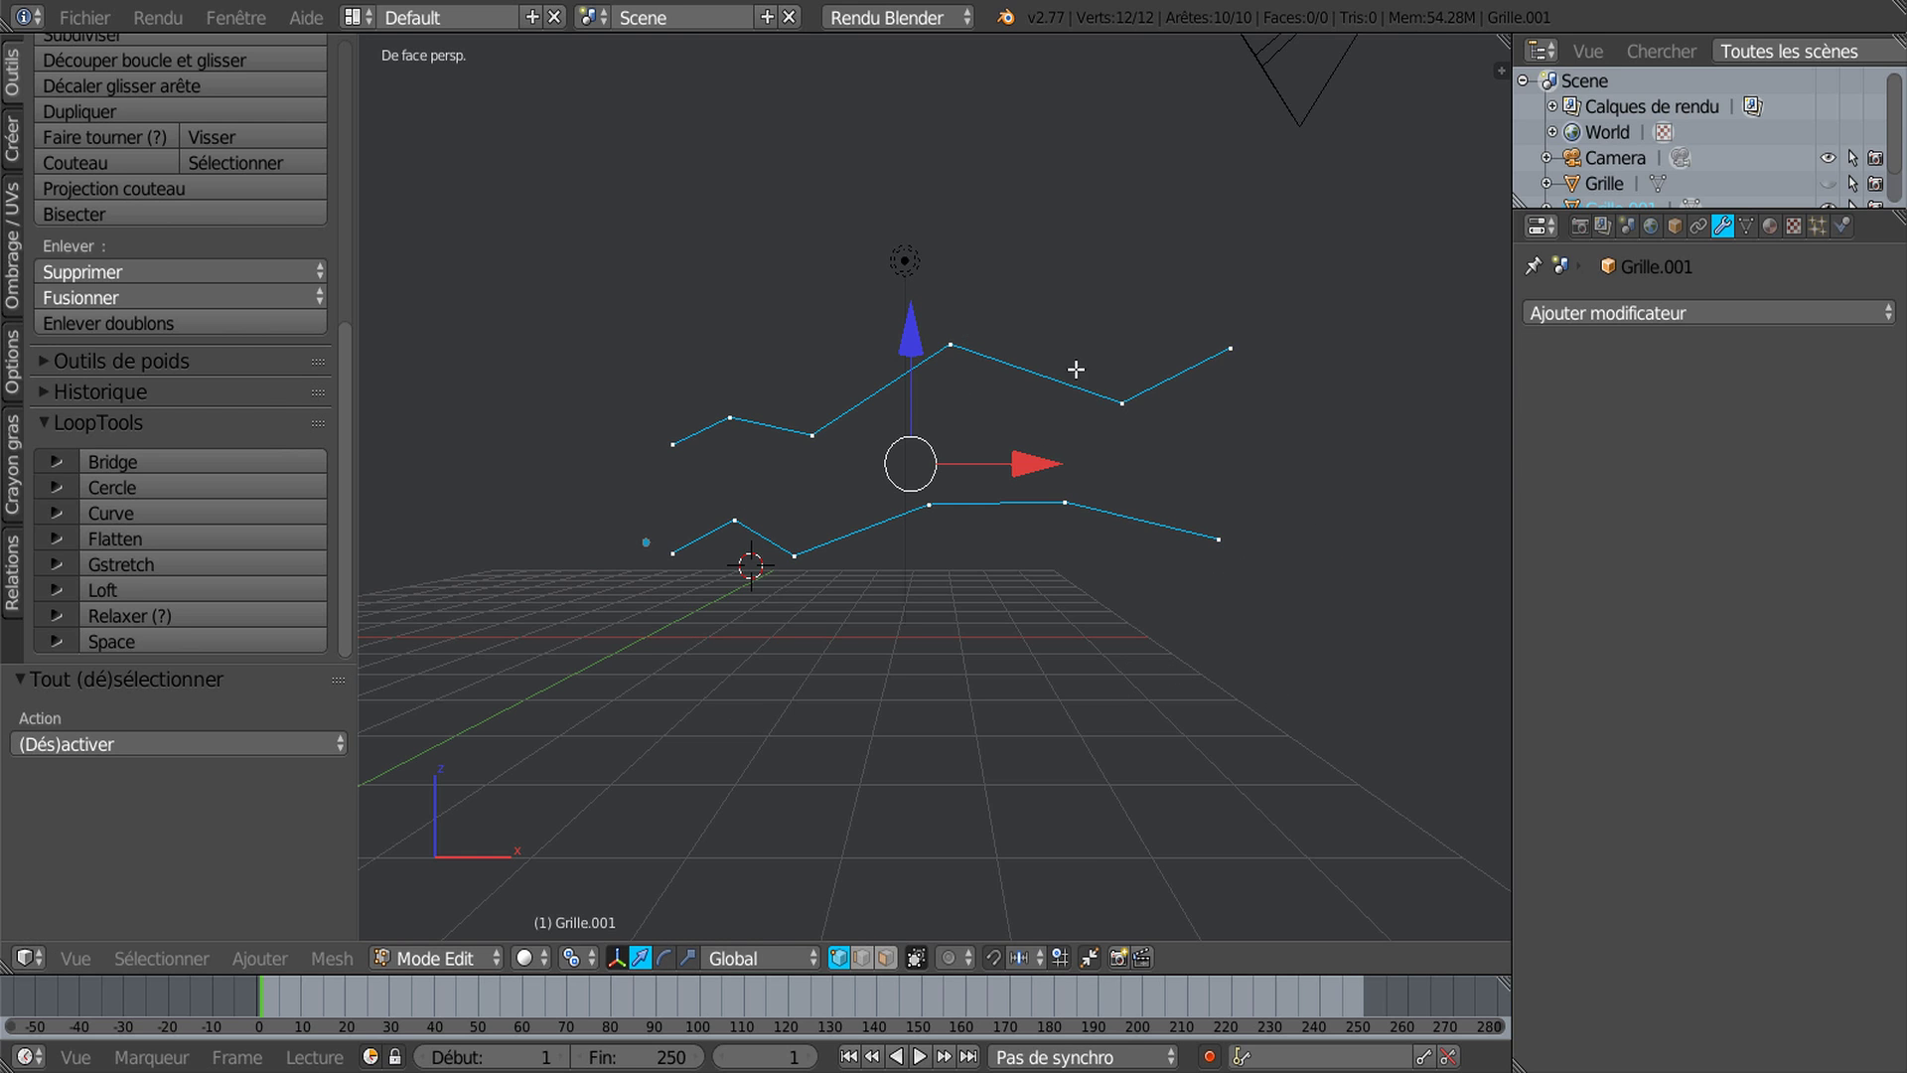
click(128, 462)
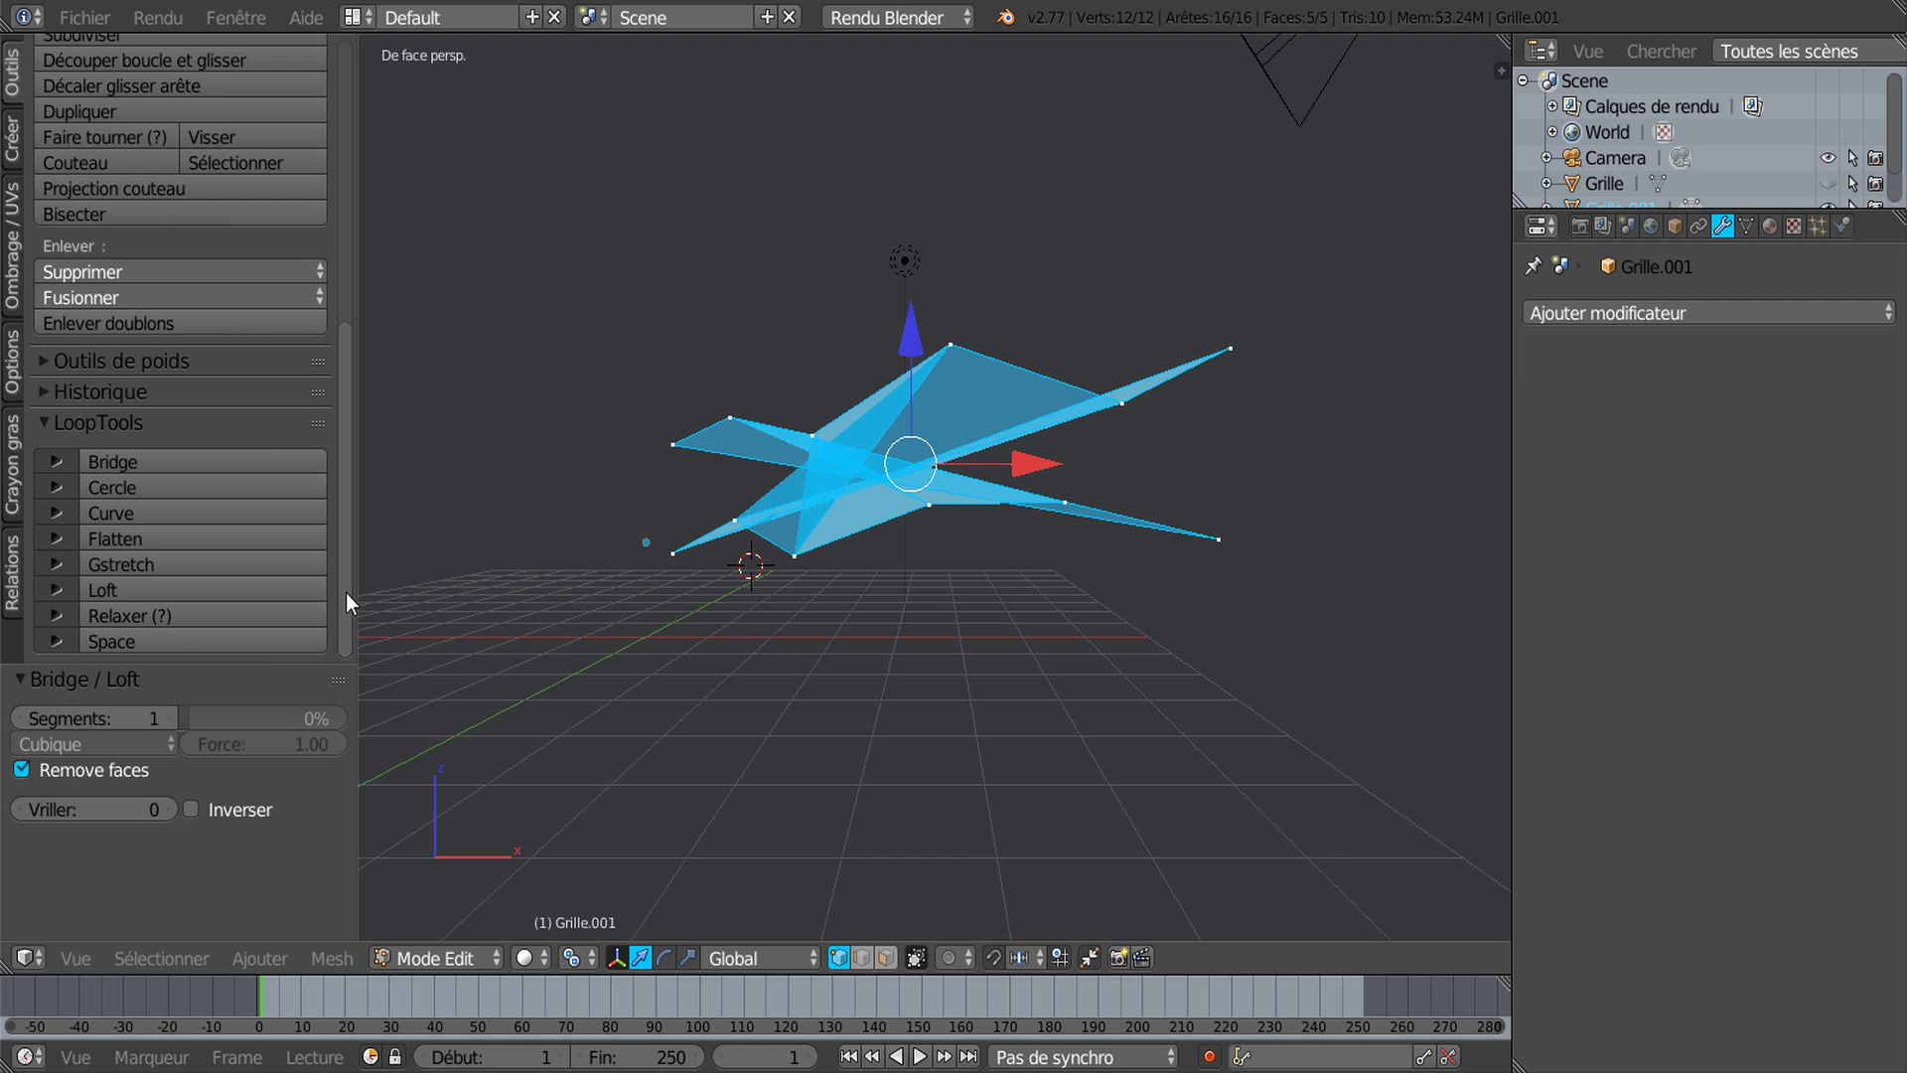
click(191, 811)
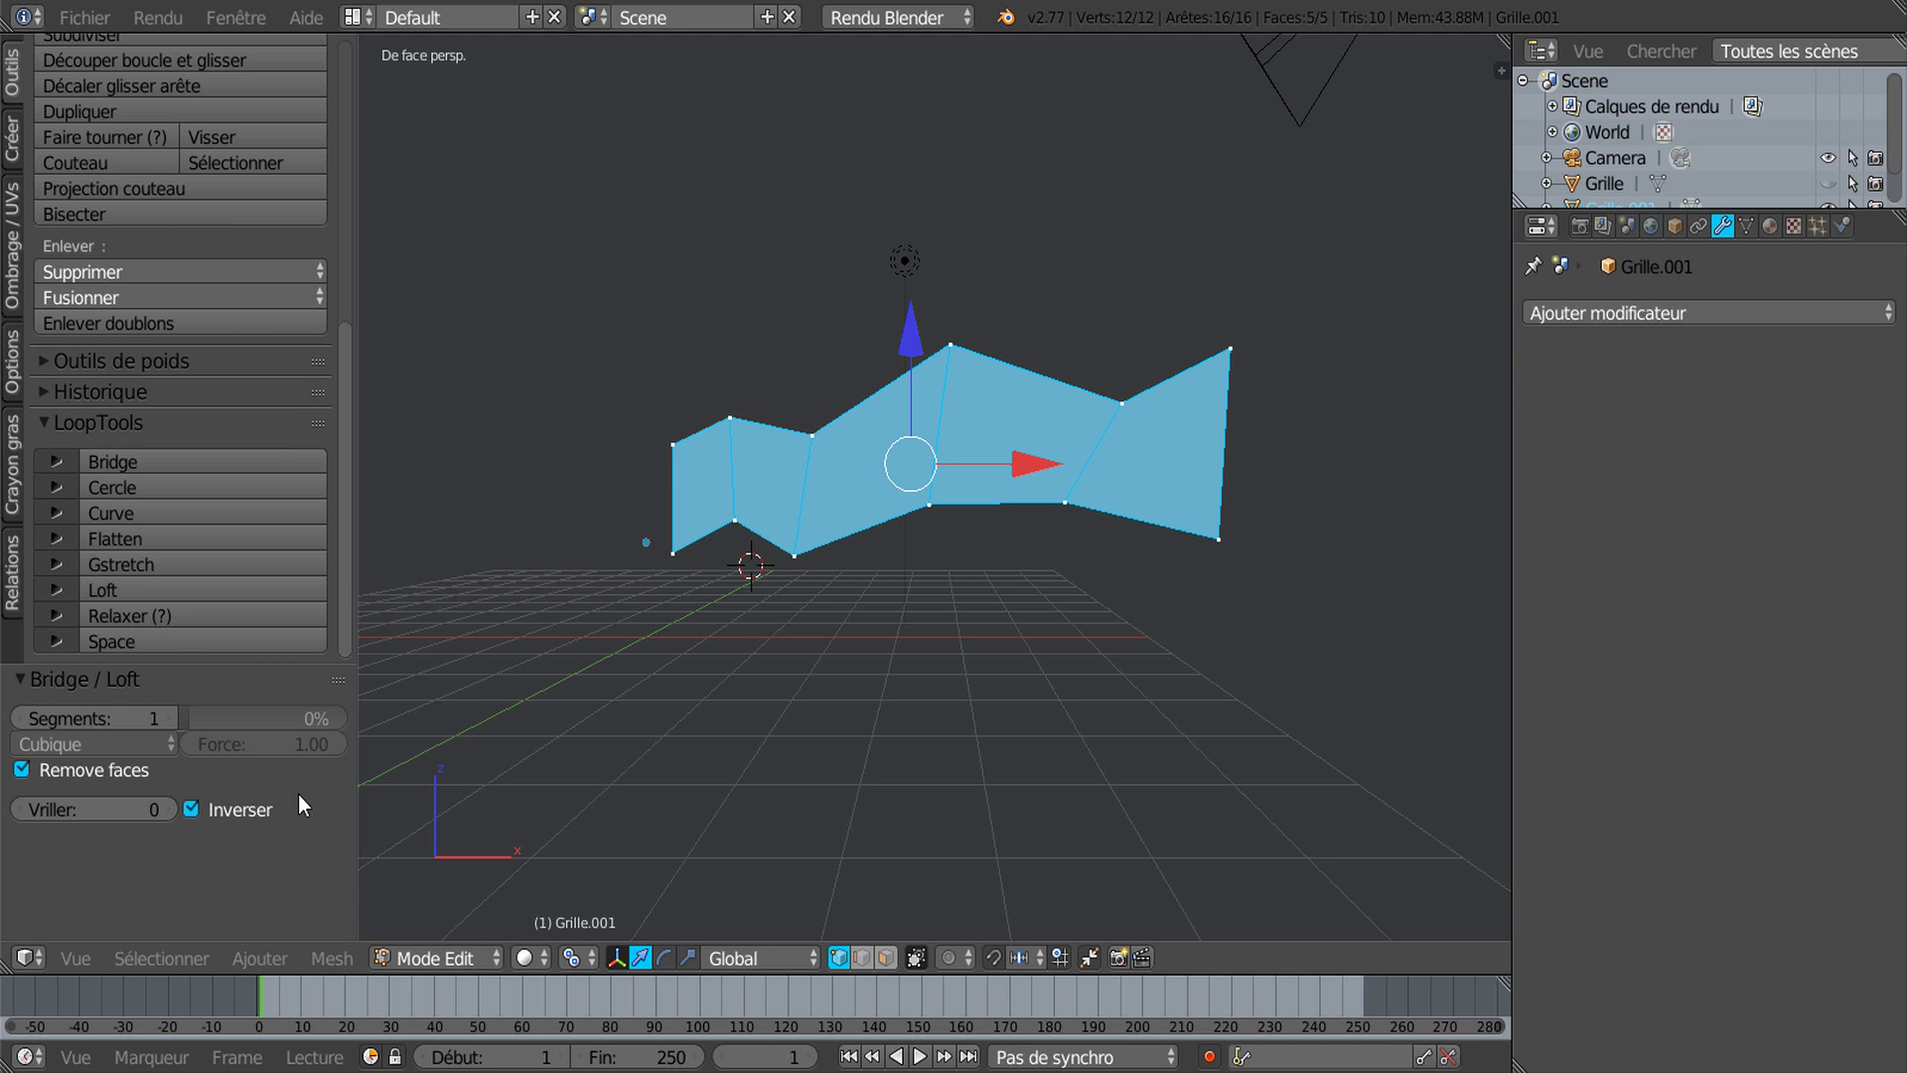
mouse_move(842, 666)
middle_down()
mouse_move(842, 689)
mouse_move(843, 648)
middle_up()
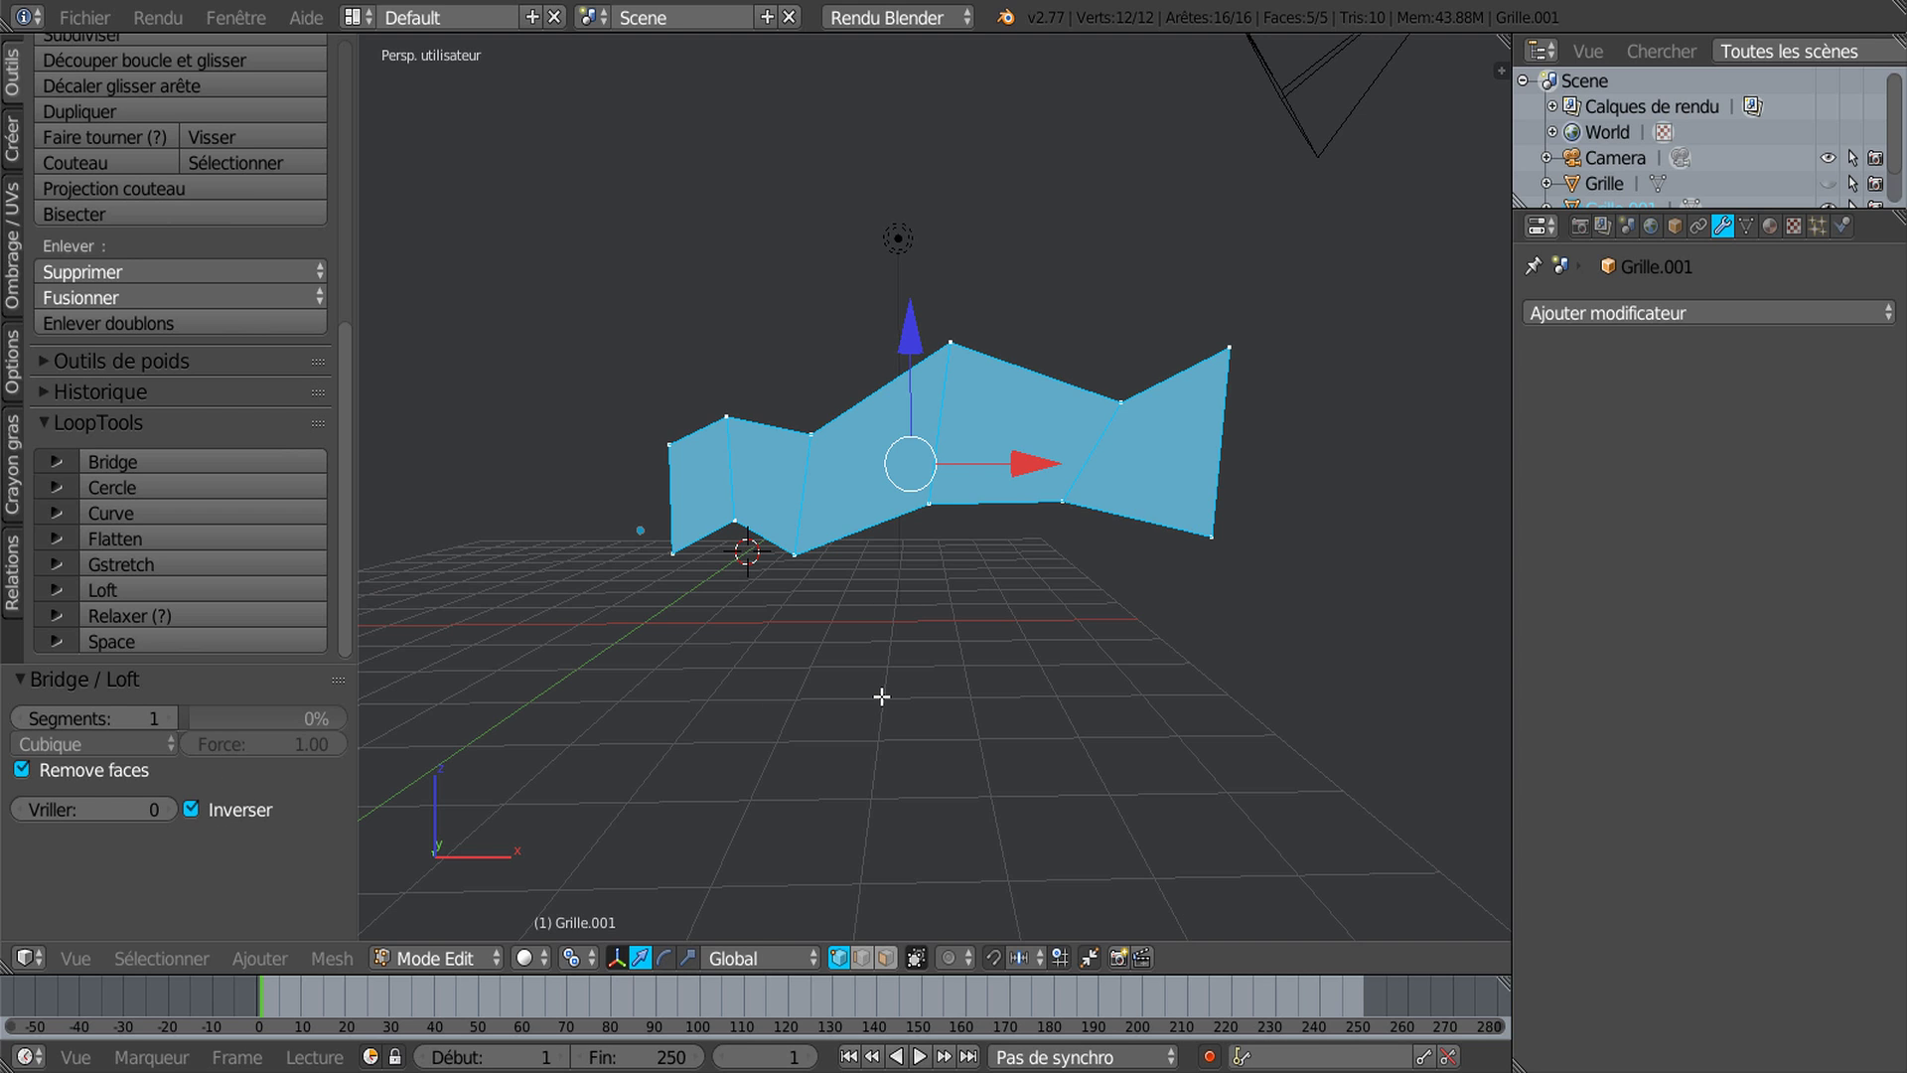
key(ctrl+z)
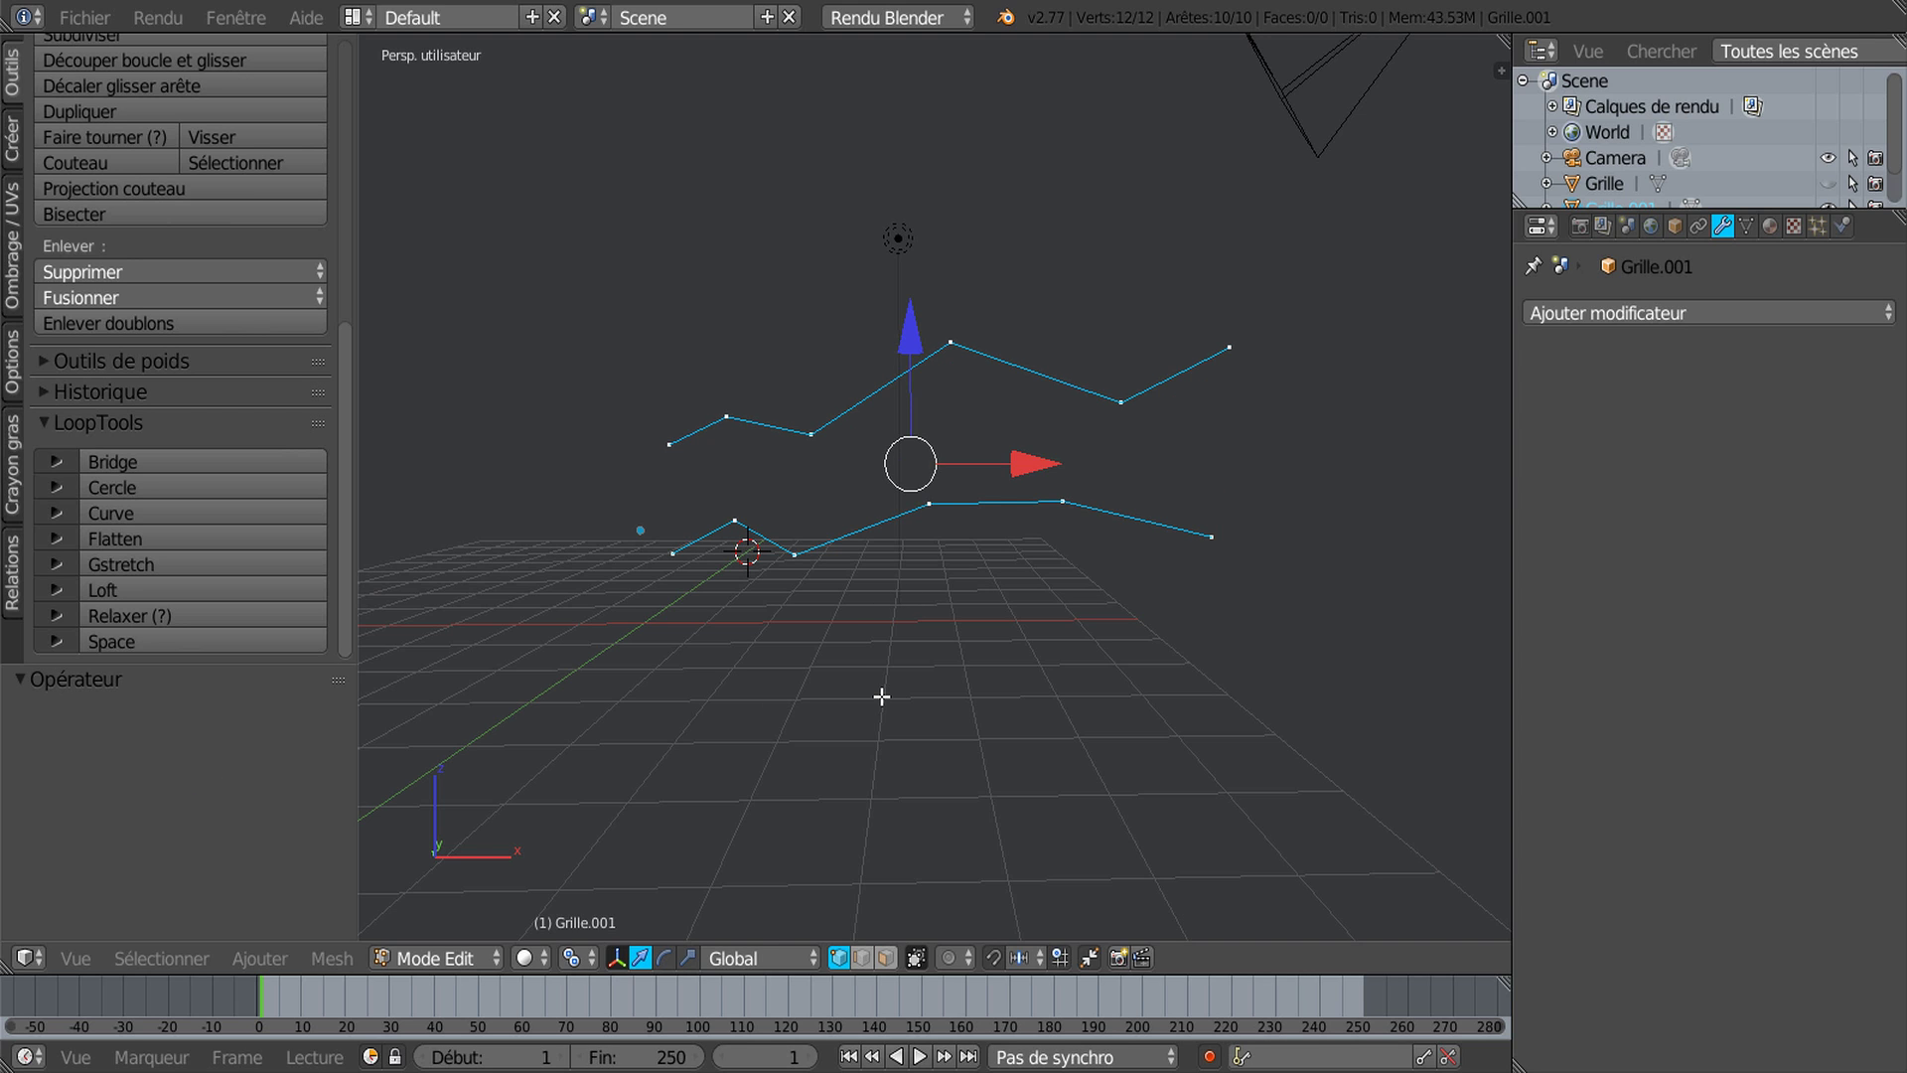
Step: Try lofting the upper and lower lines together with LoopTools Loft and undo the loft
key(a)
key(c)
mouse_move(635, 467)
mouse_down()
mouse_move(832, 386)
mouse_move(1251, 341)
mouse_up()
right_click(1251, 341)
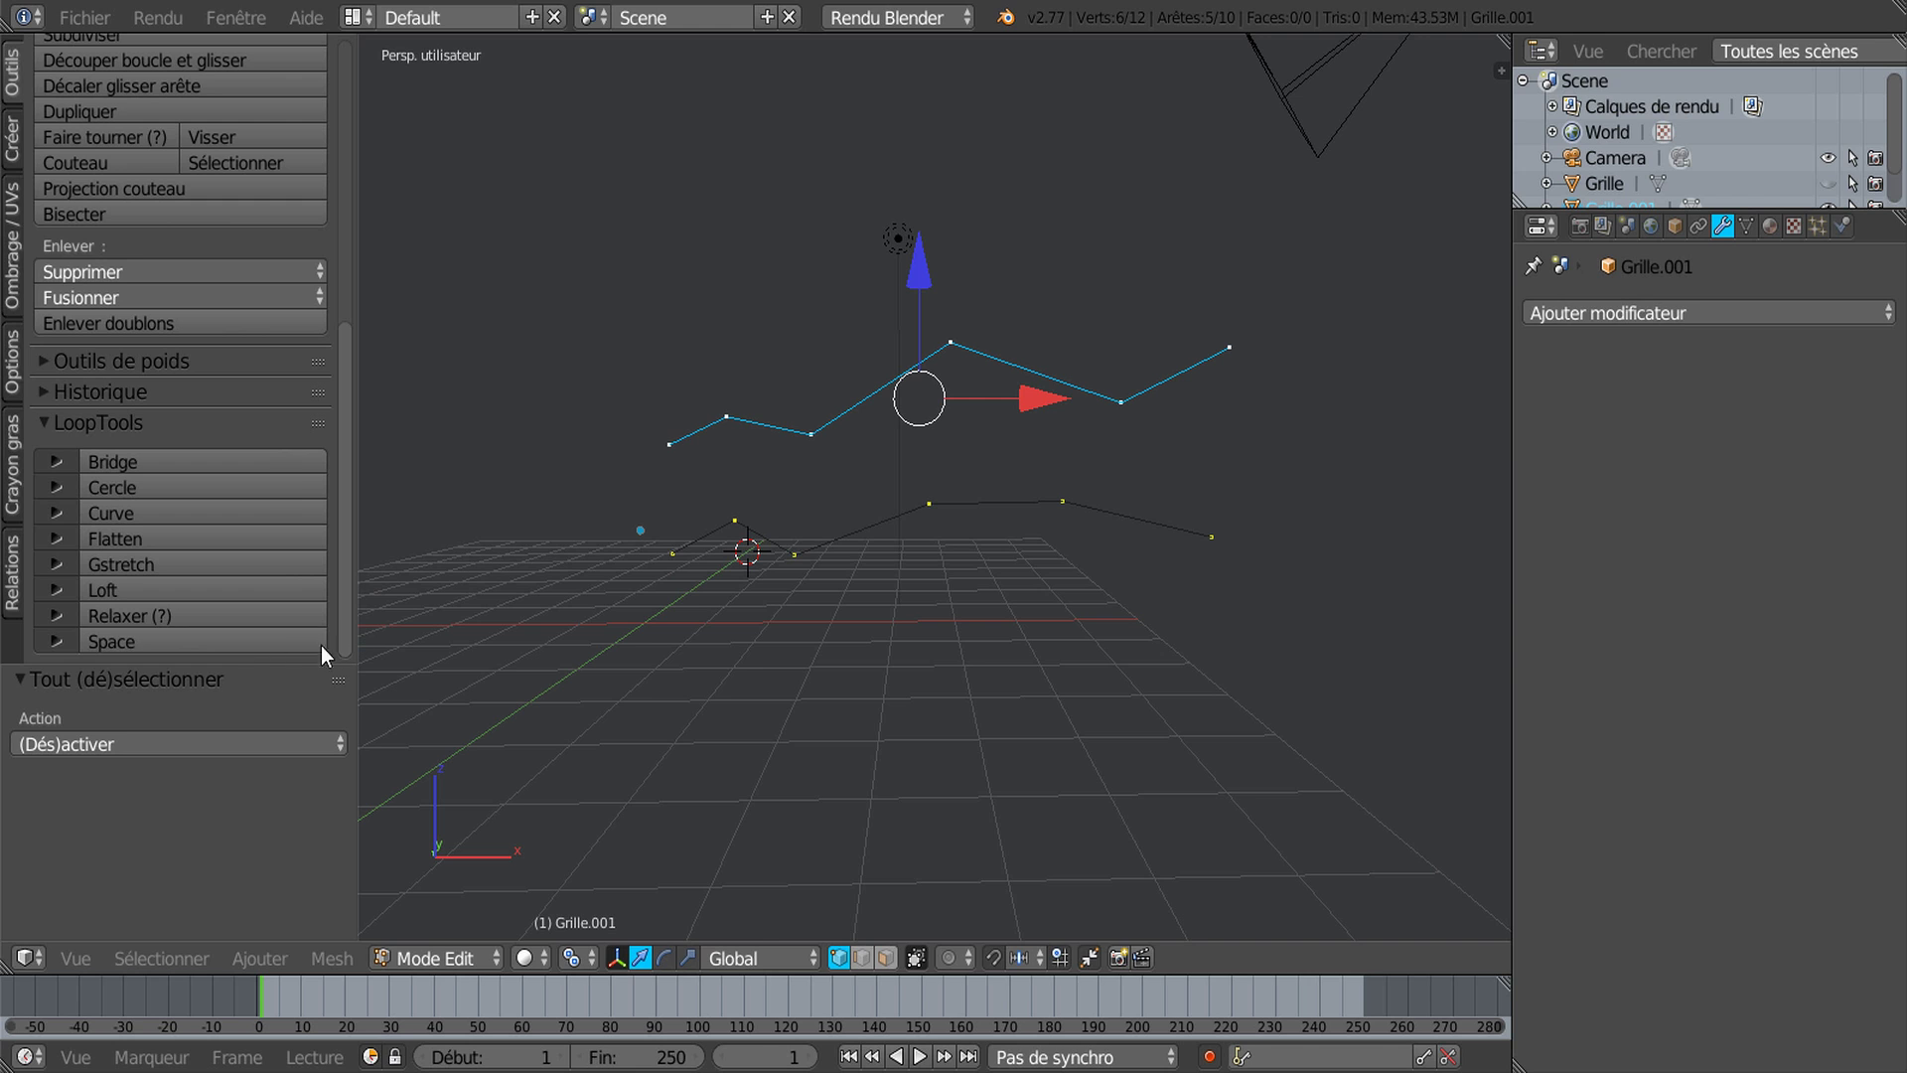
key(a)
key(a)
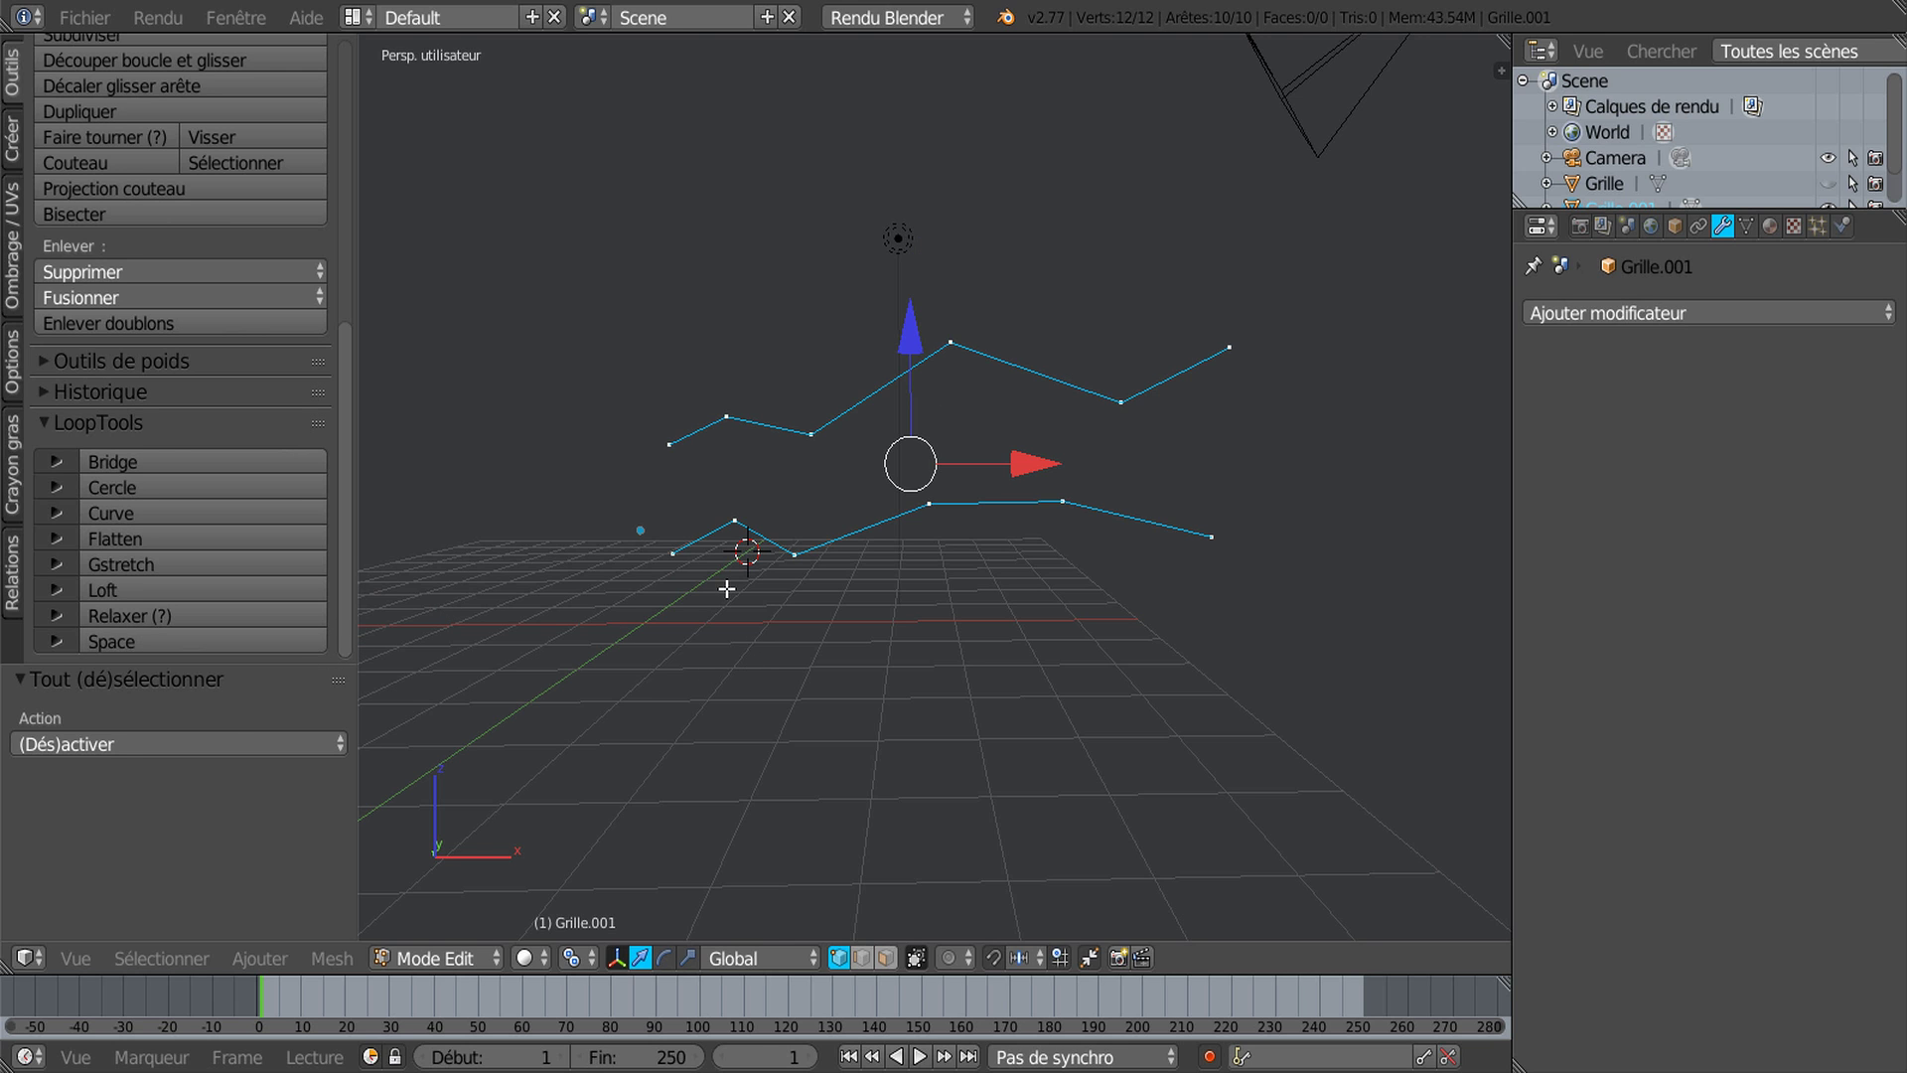
click(143, 590)
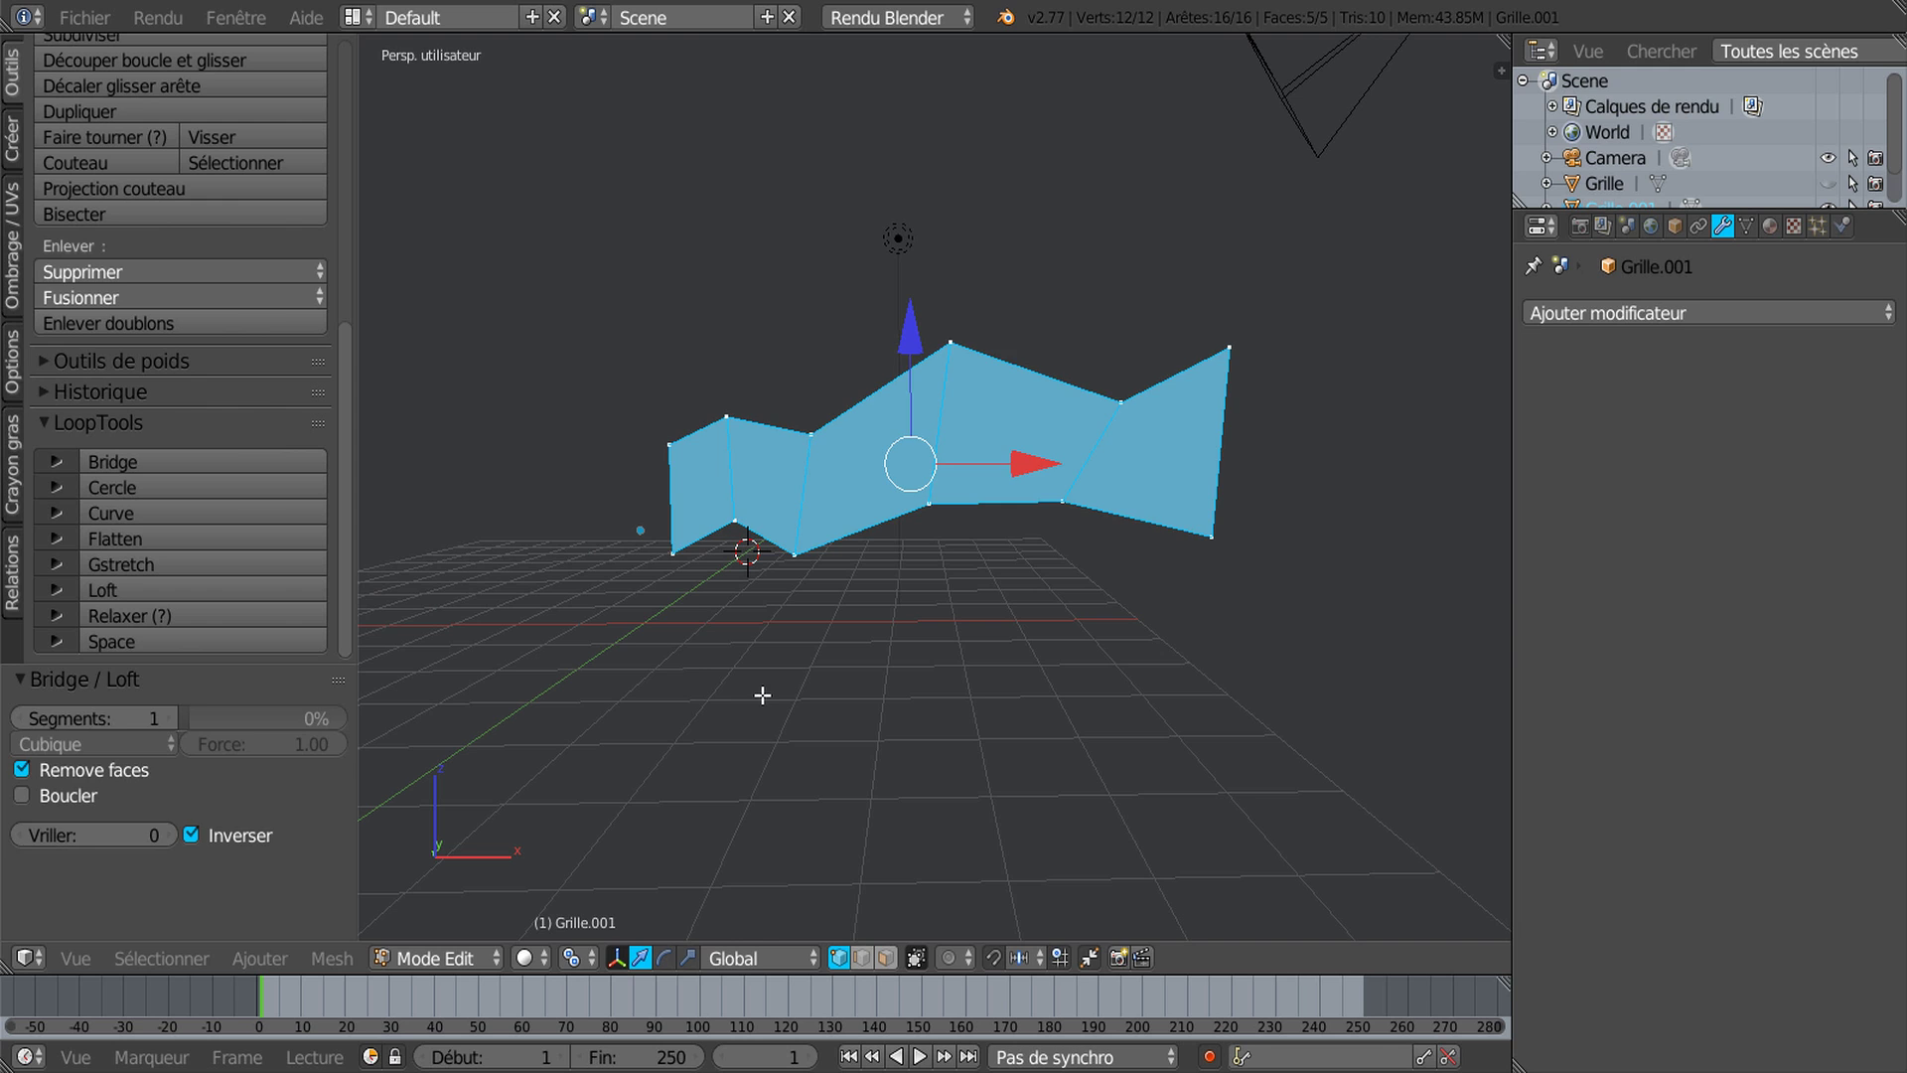
key(ctrl+z)
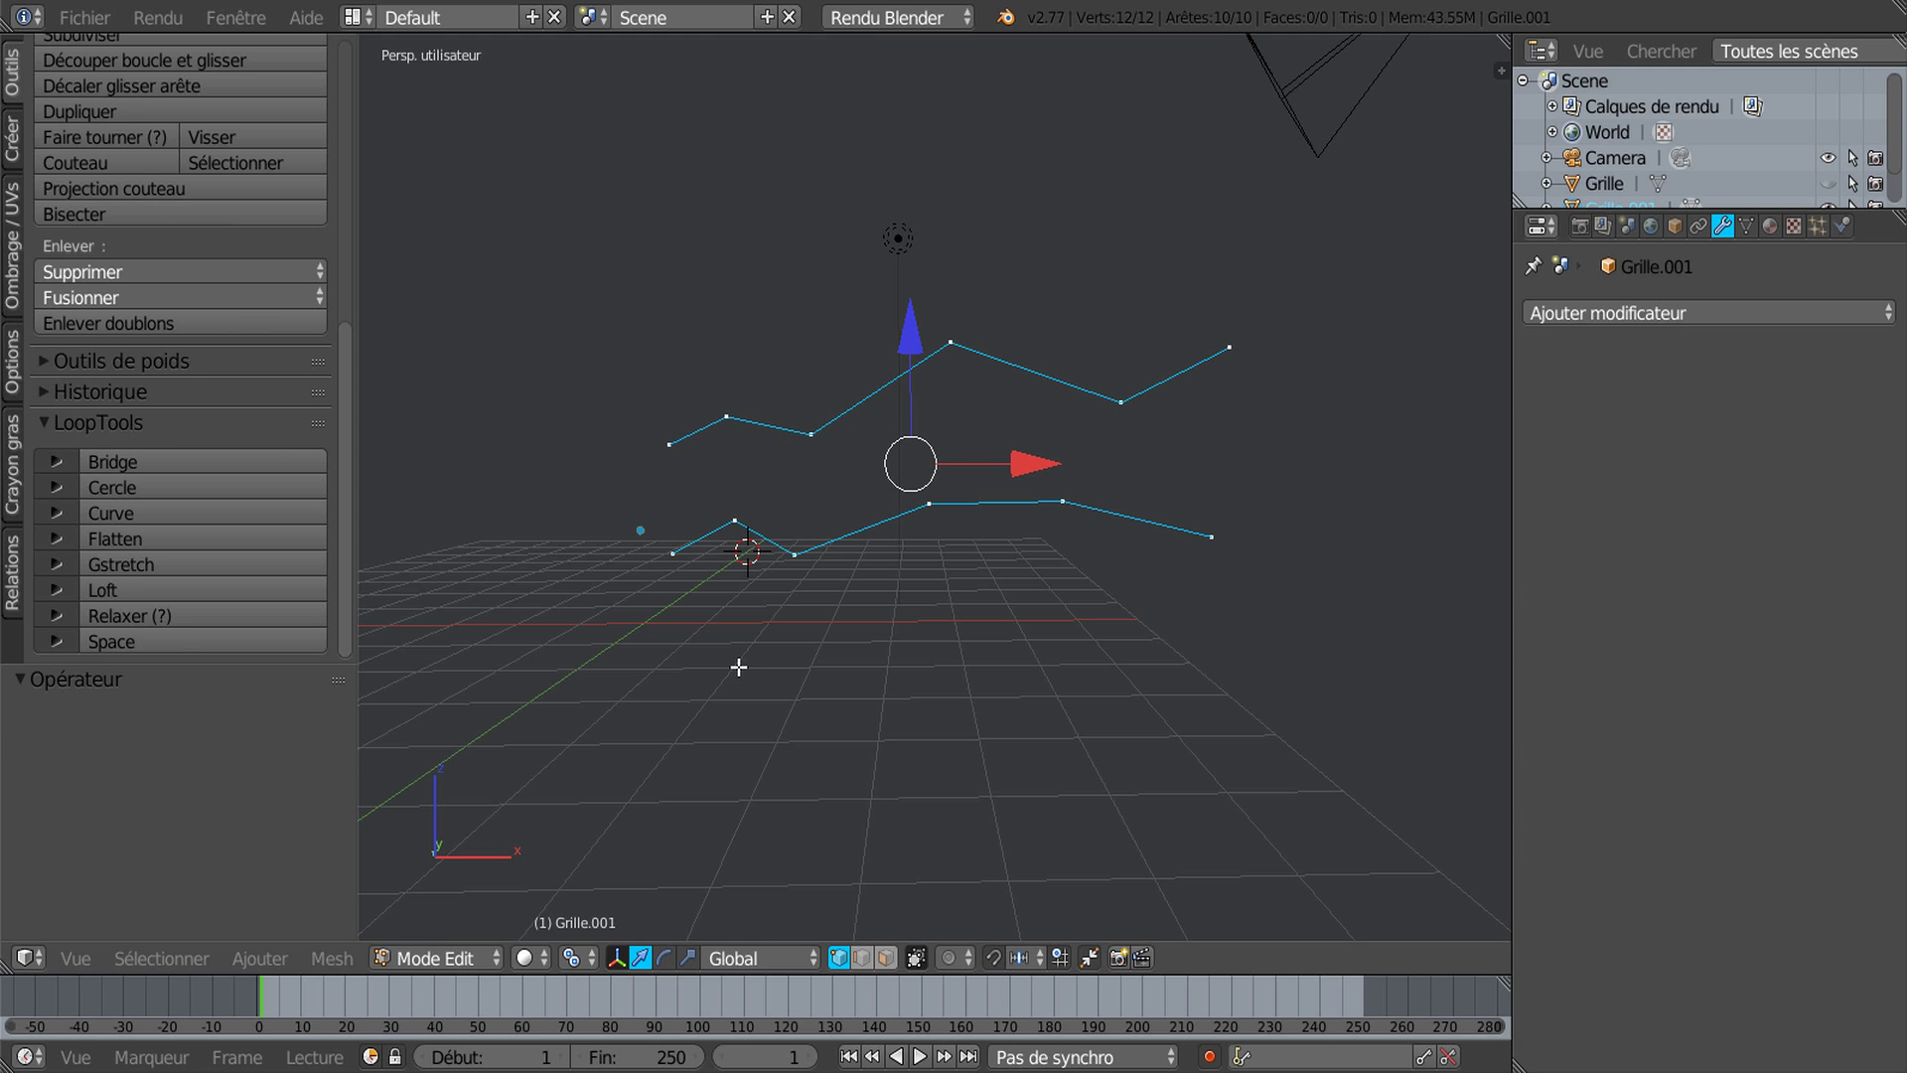
Step: Select only the upper line and flatten it with LoopTools Flatten using the Best fit plane
key(a)
key(c)
mouse_move(679, 445)
mouse_down()
mouse_move(928, 370)
mouse_move(1056, 383)
mouse_move(1264, 348)
mouse_up()
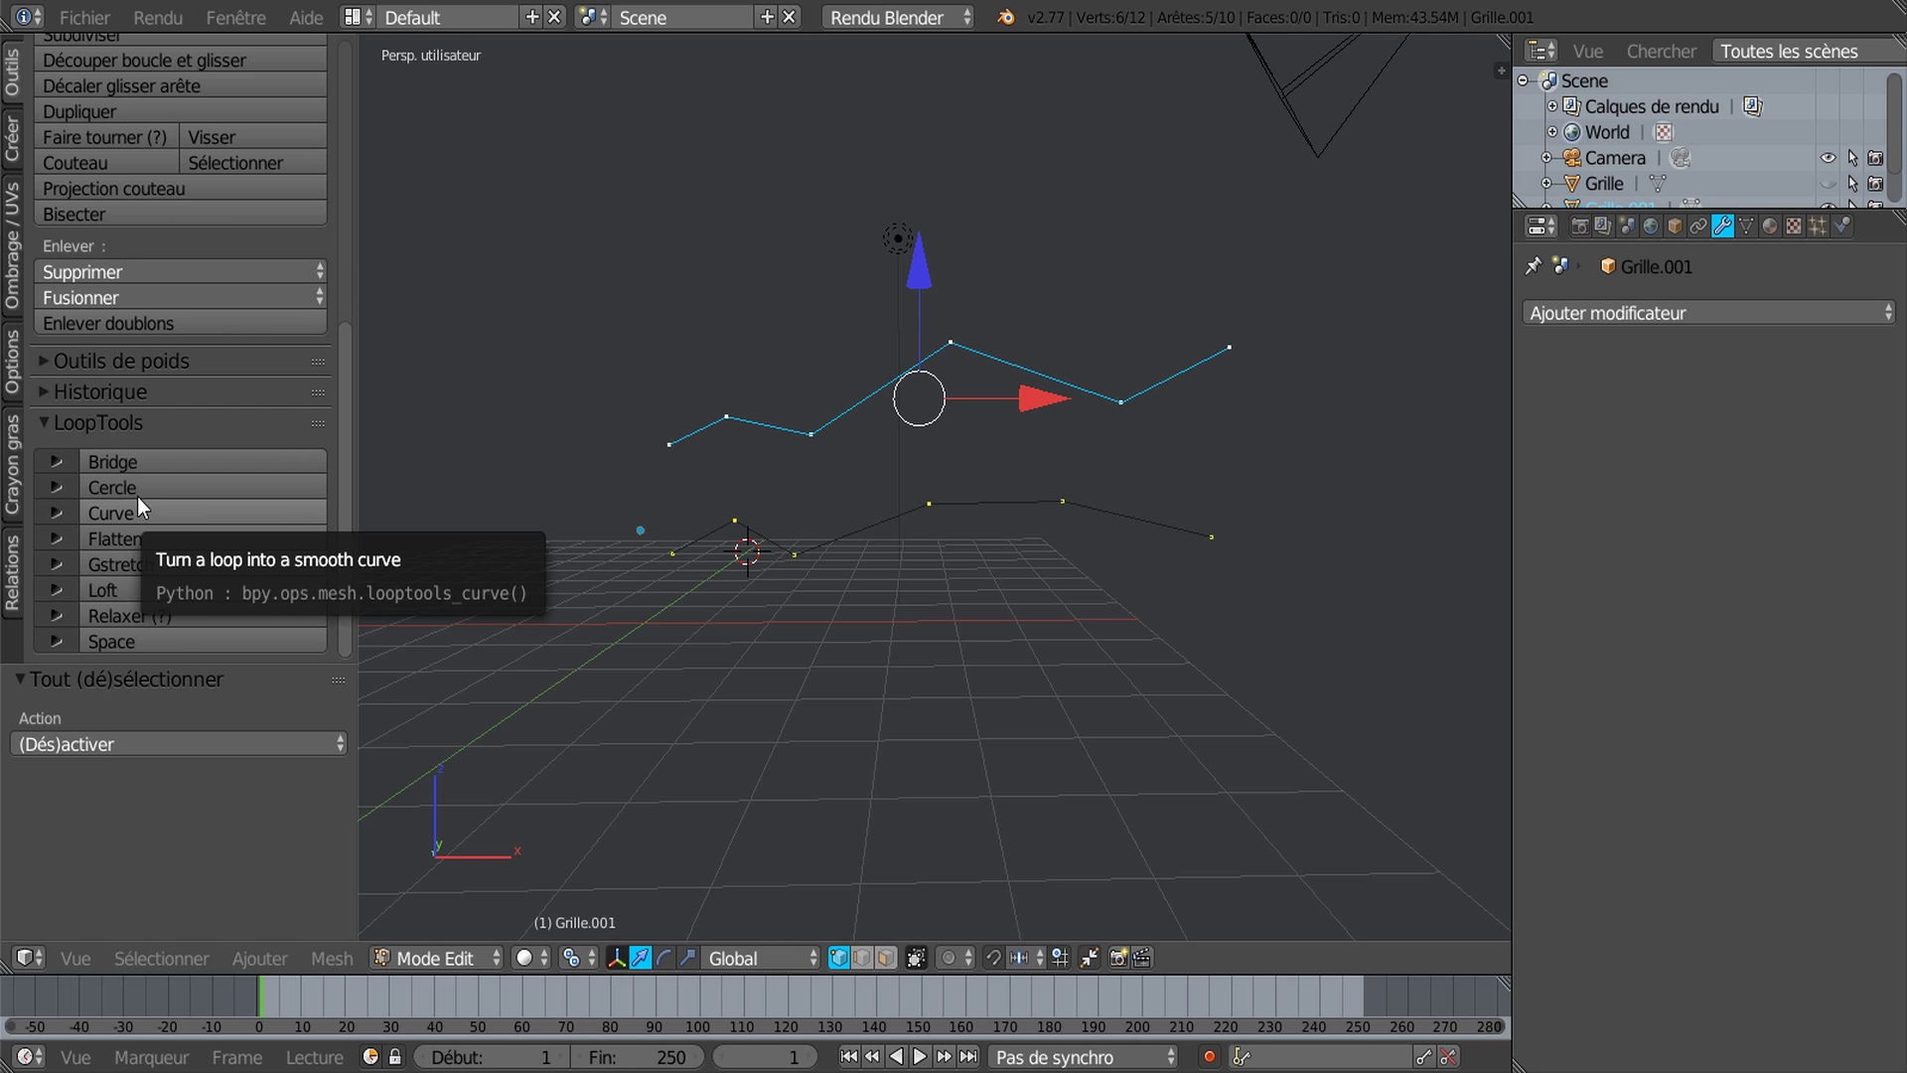
click(139, 541)
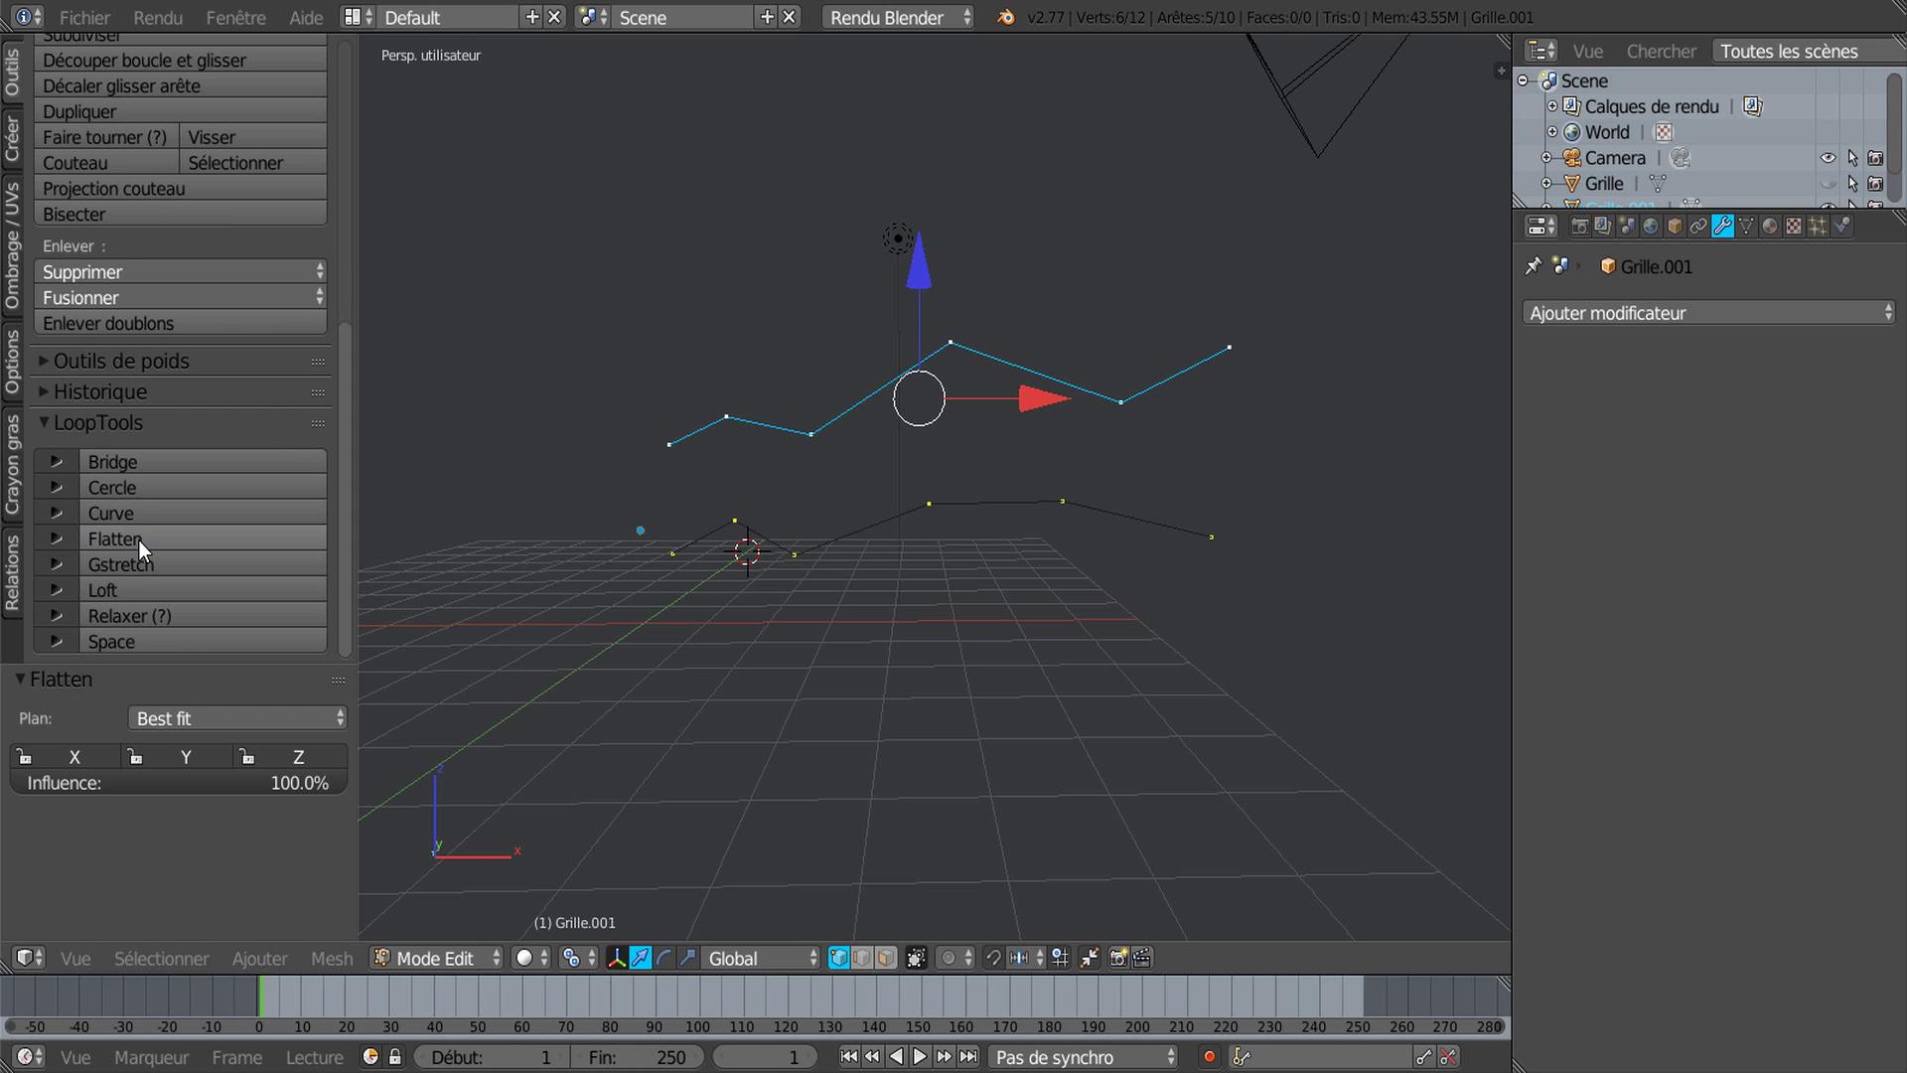
Step: Move the upper line's peak vertex 0.906 along Y and its end vertex on the +X side -0.757 along Y
middle_drag(793, 516, 874, 528)
right_click(954, 387)
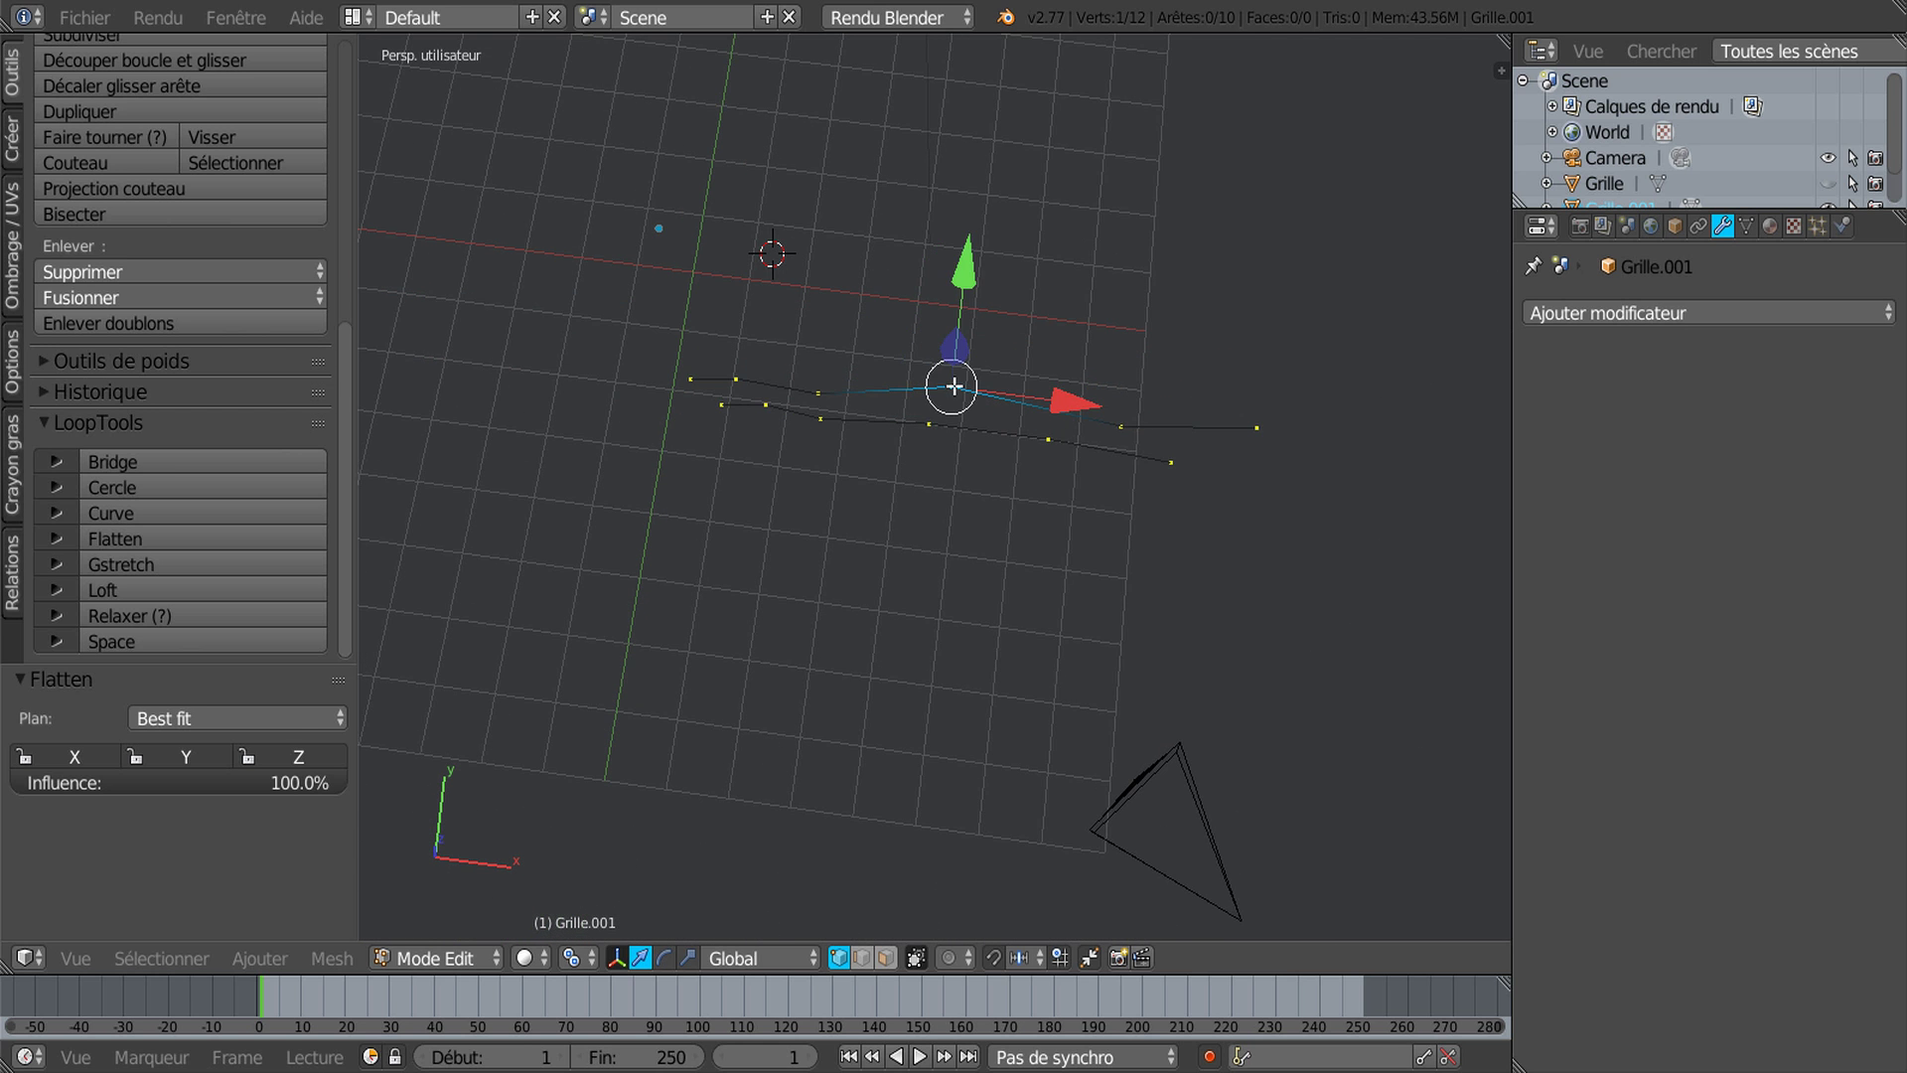
drag(963, 282, 974, 207)
middle_drag(897, 489, 1147, 375)
right_click(1073, 300)
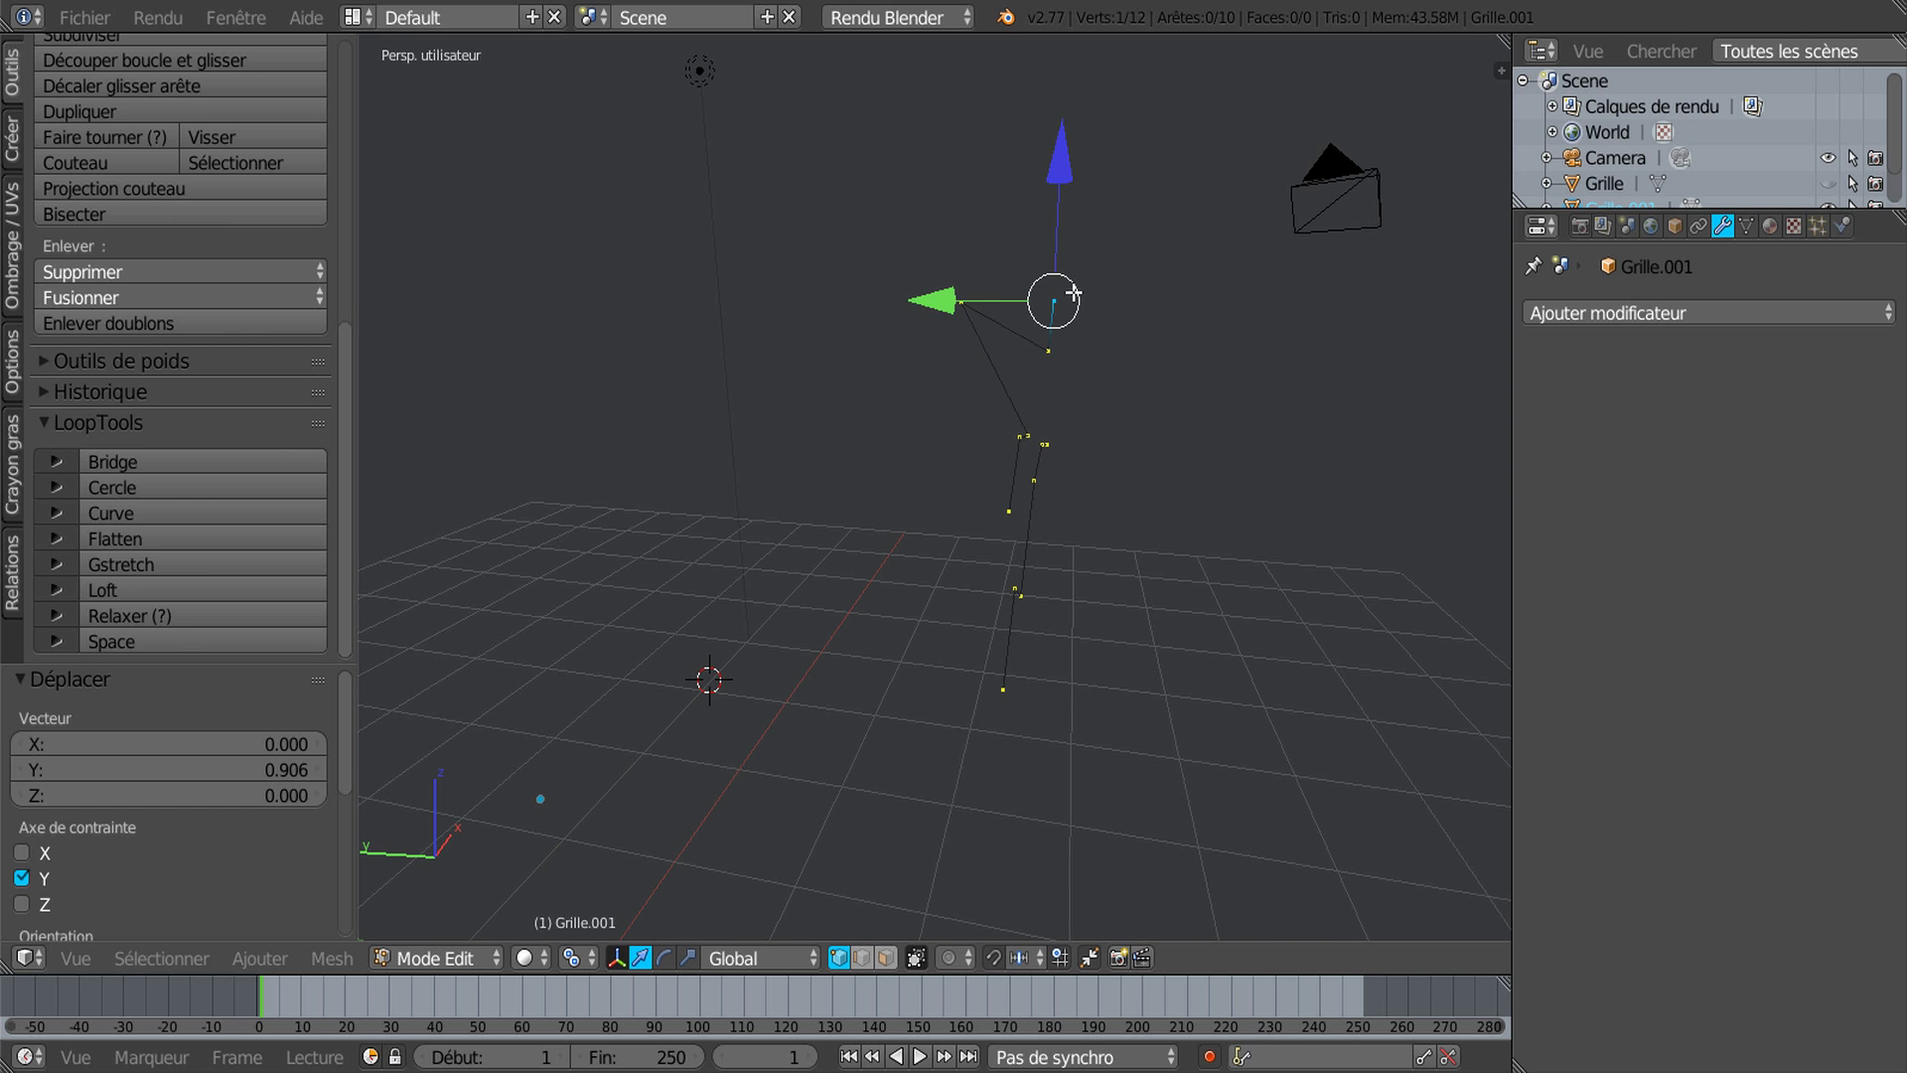
drag(970, 293, 958, 389)
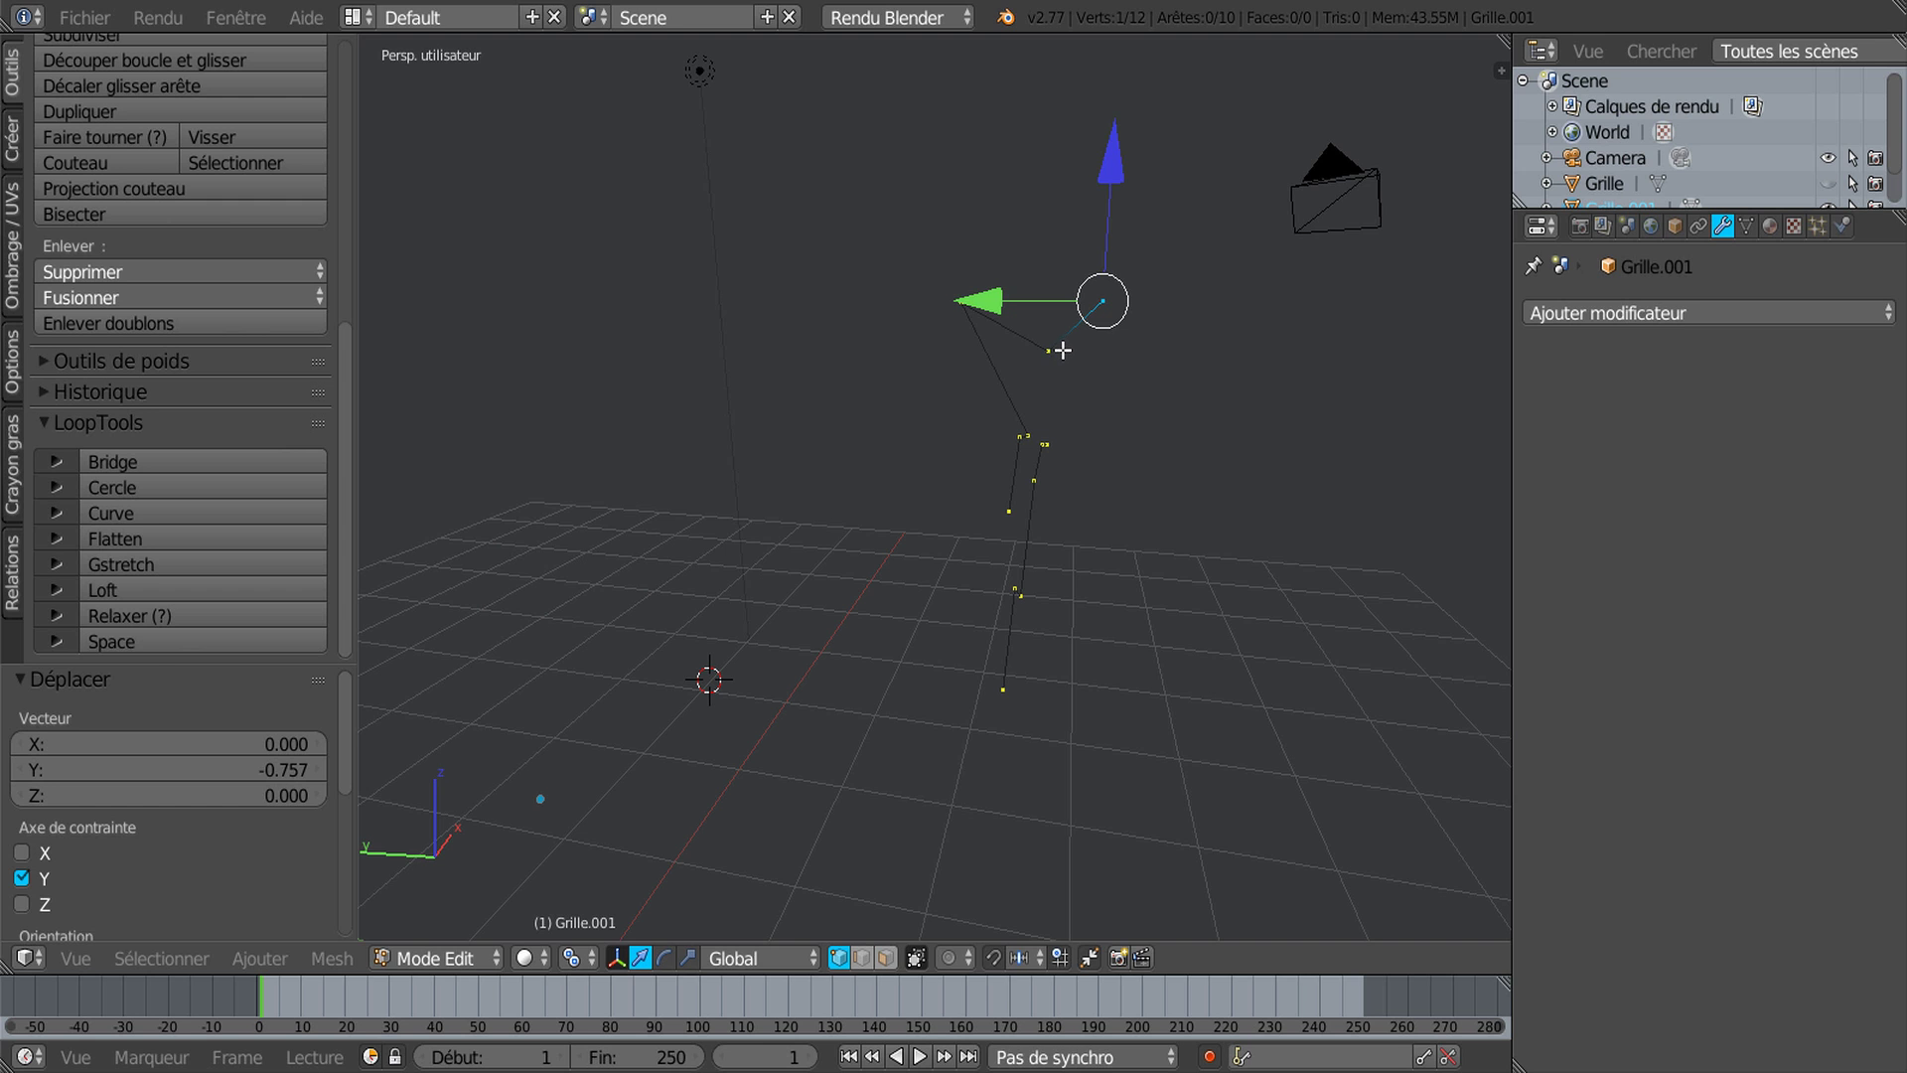
Step: Try flattening the whole upper line with LoopTools Flatten on the Best fit plane and undo it
key(l)
click(153, 537)
middle_drag(921, 504, 1022, 451)
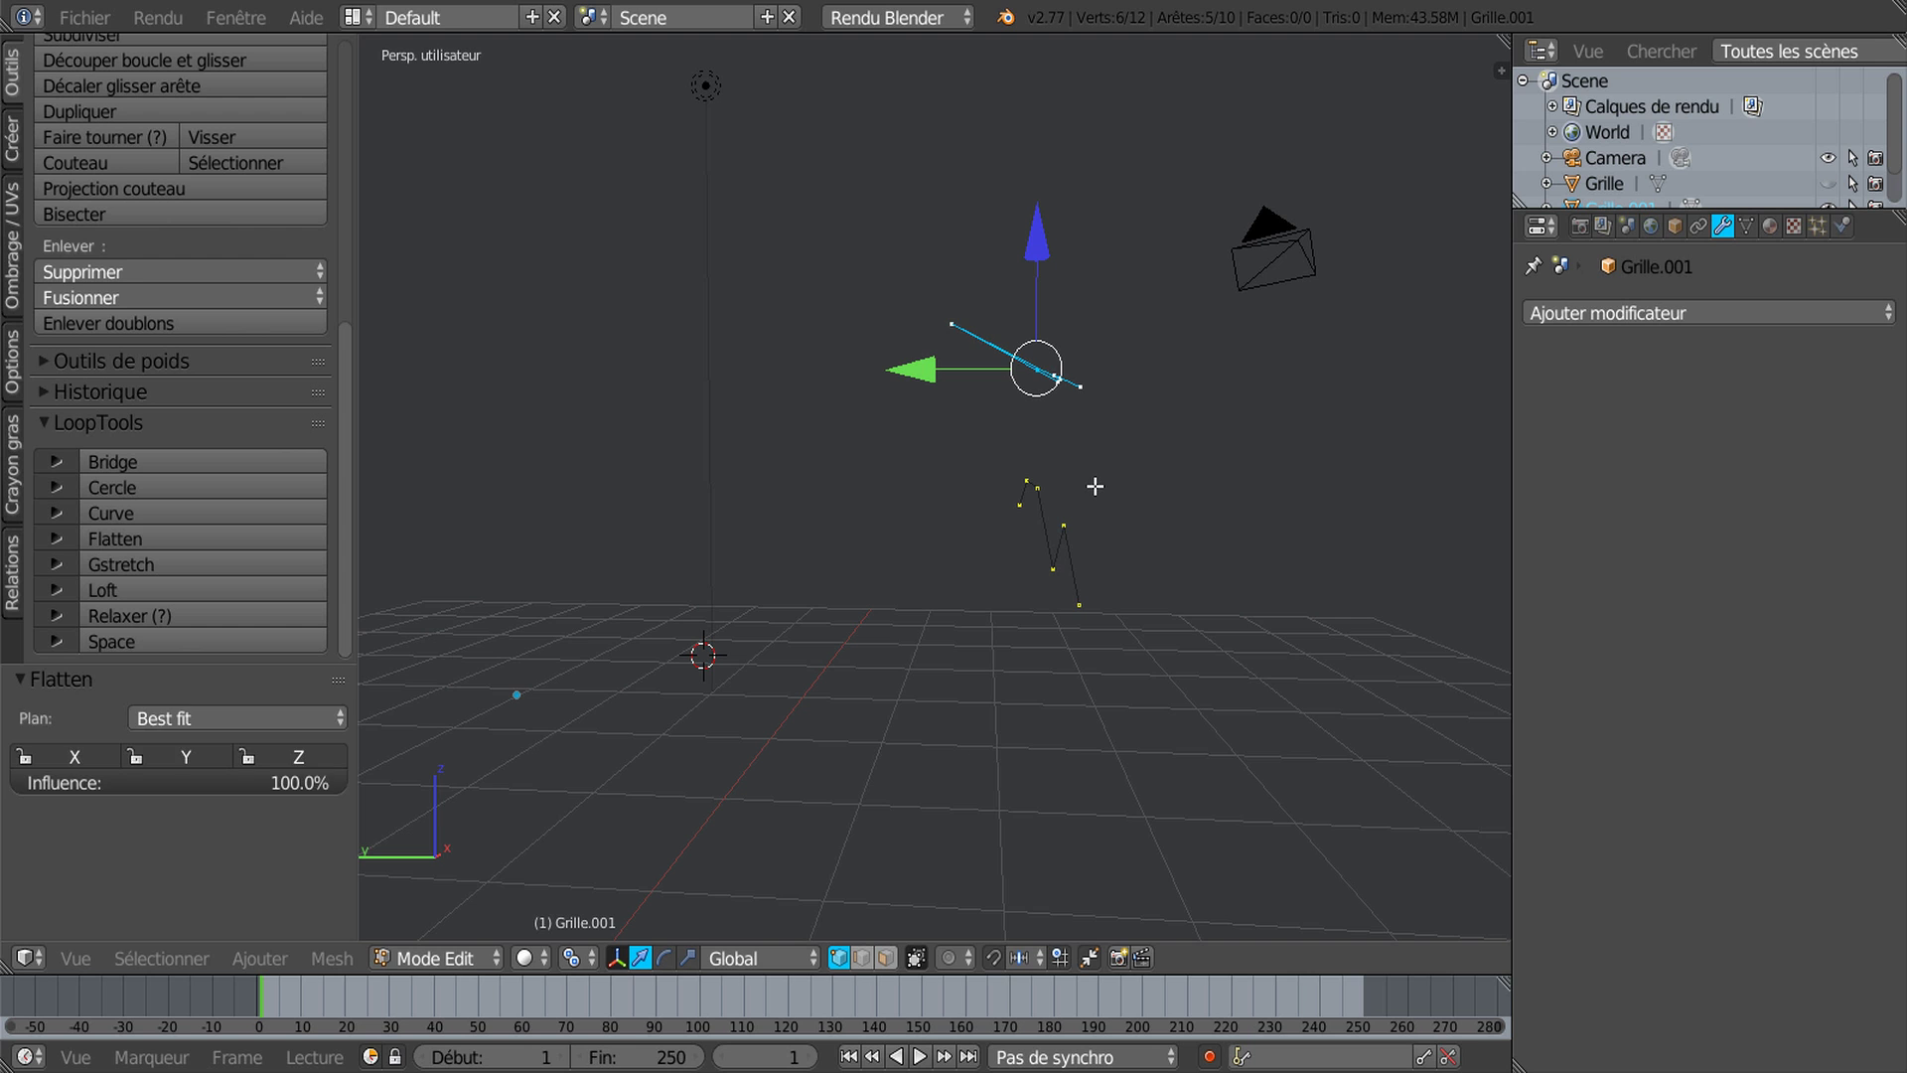
key(ctrl+z)
middle_drag(1113, 489, 1127, 533)
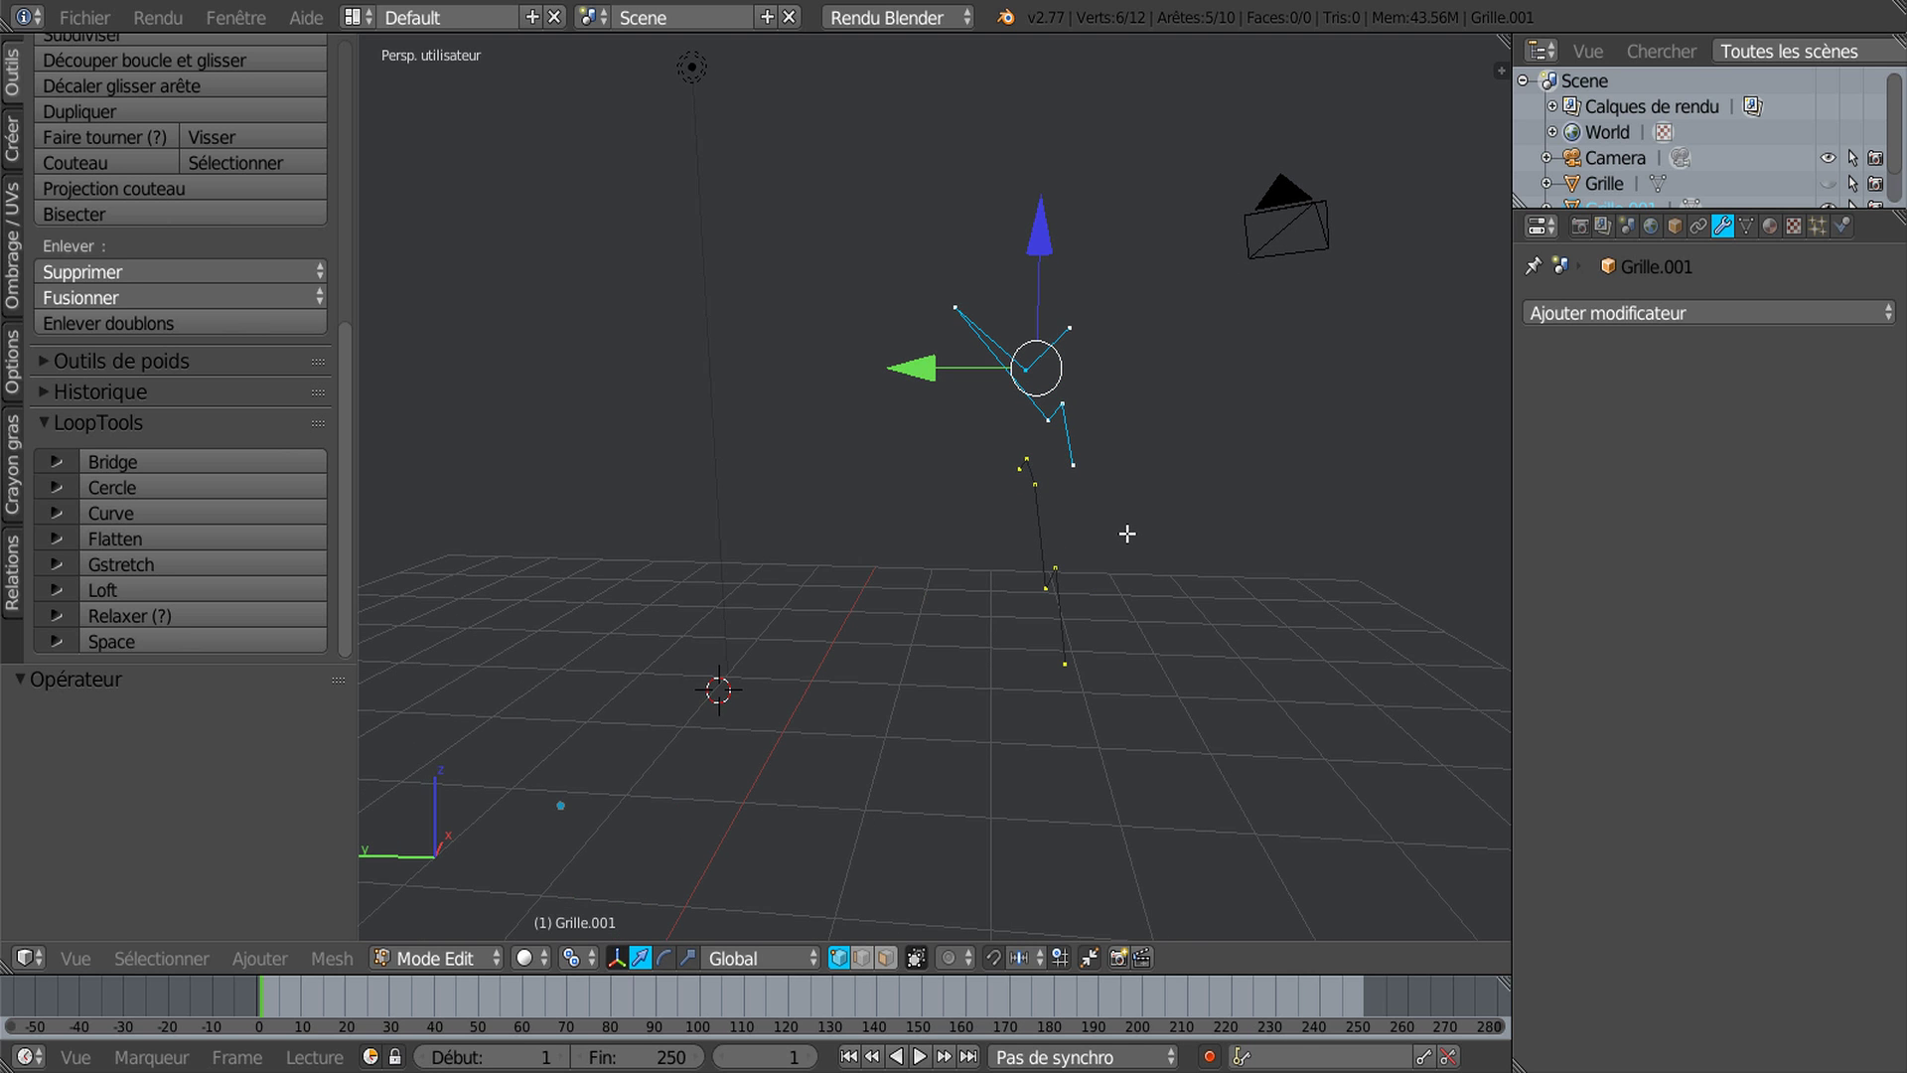
Step: Try flattening the upper line again from the top view with the Best fit plane and undo it
key(KP_7)
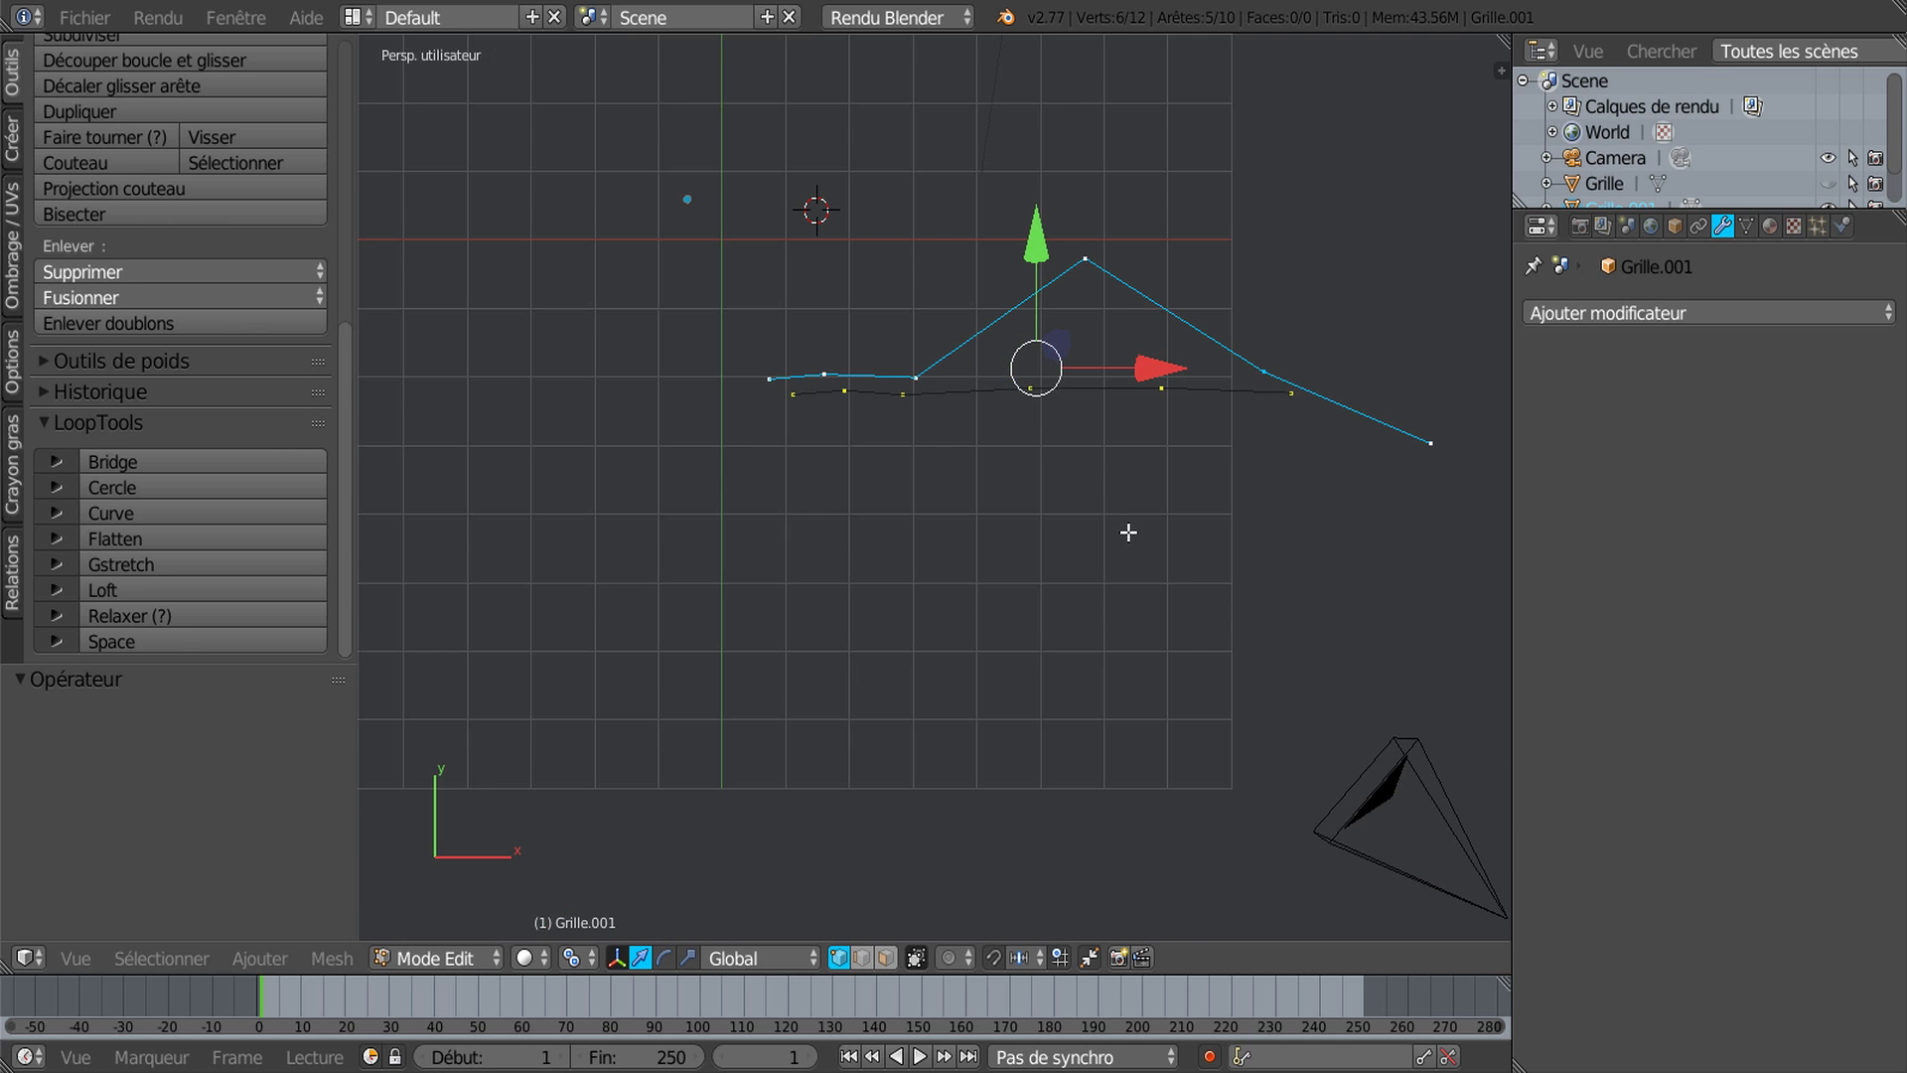
click(164, 542)
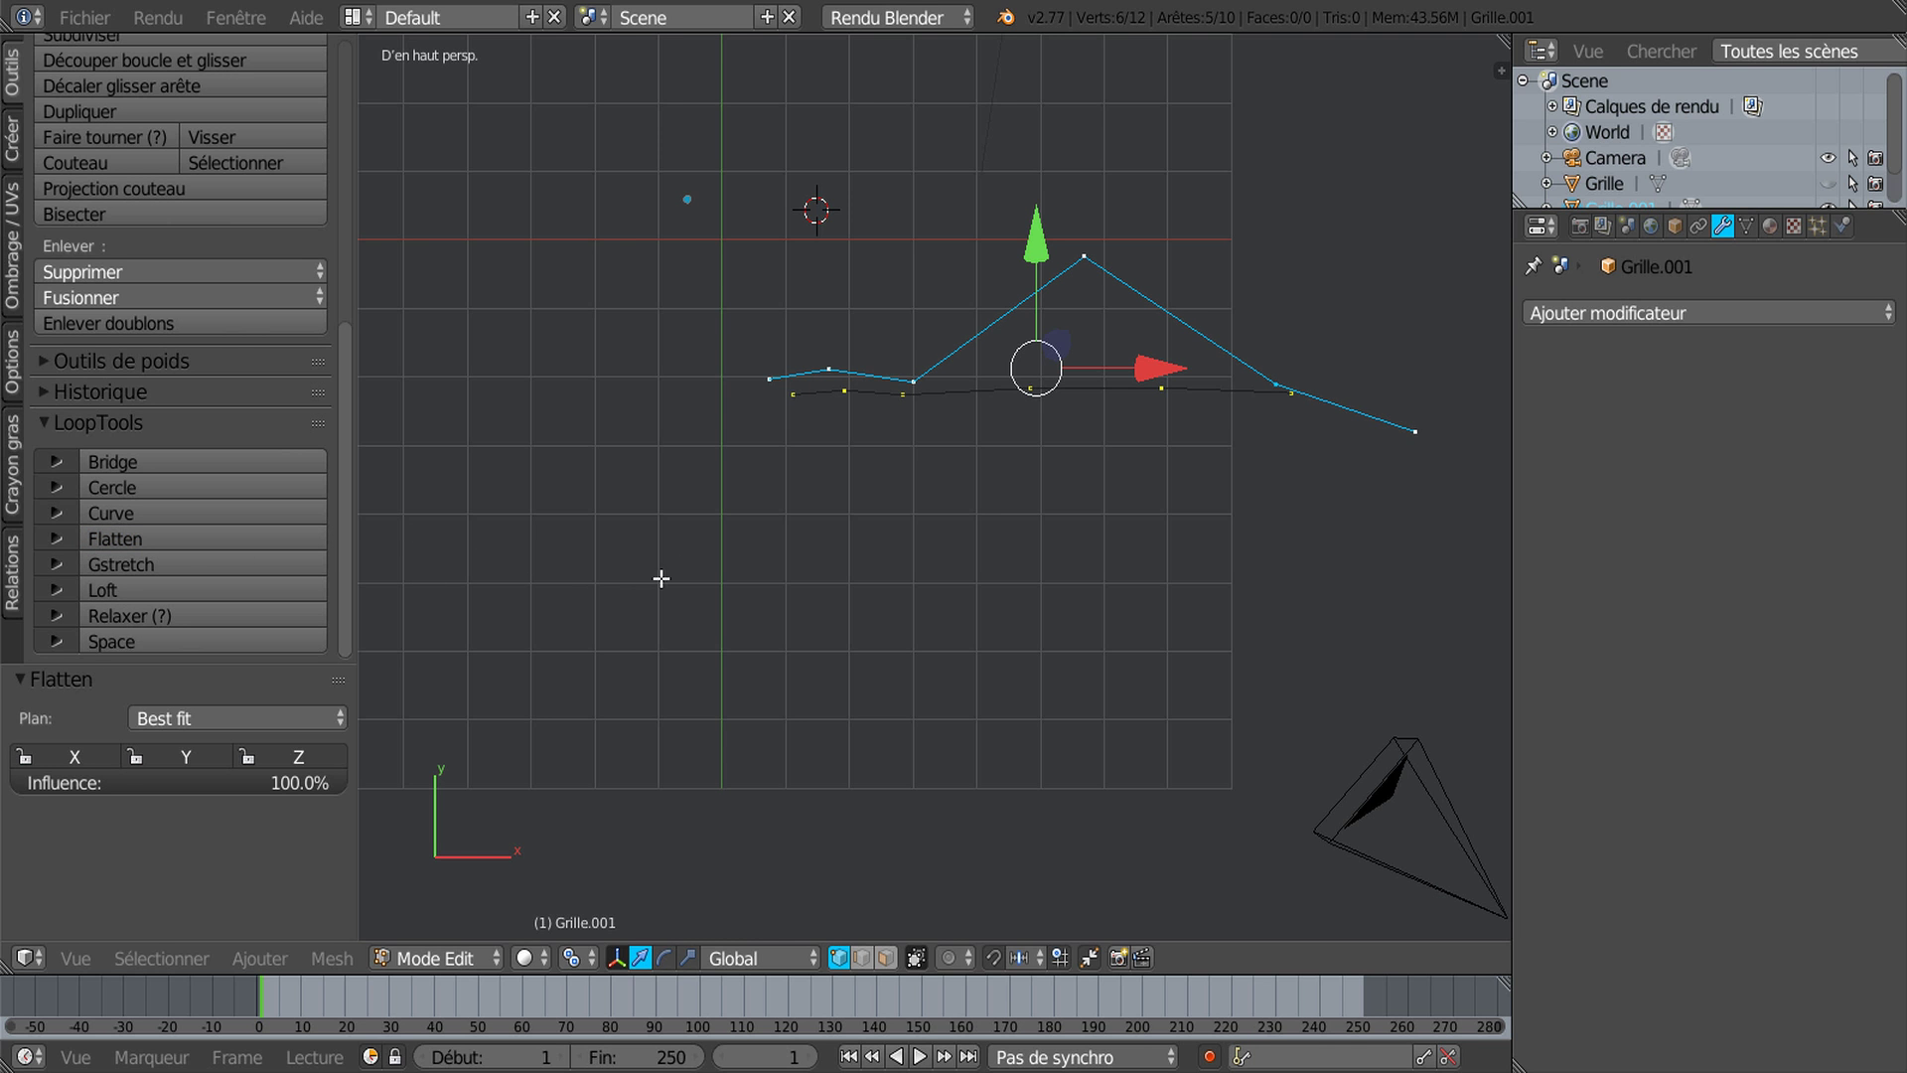
middle_drag(708, 578, 946, 388)
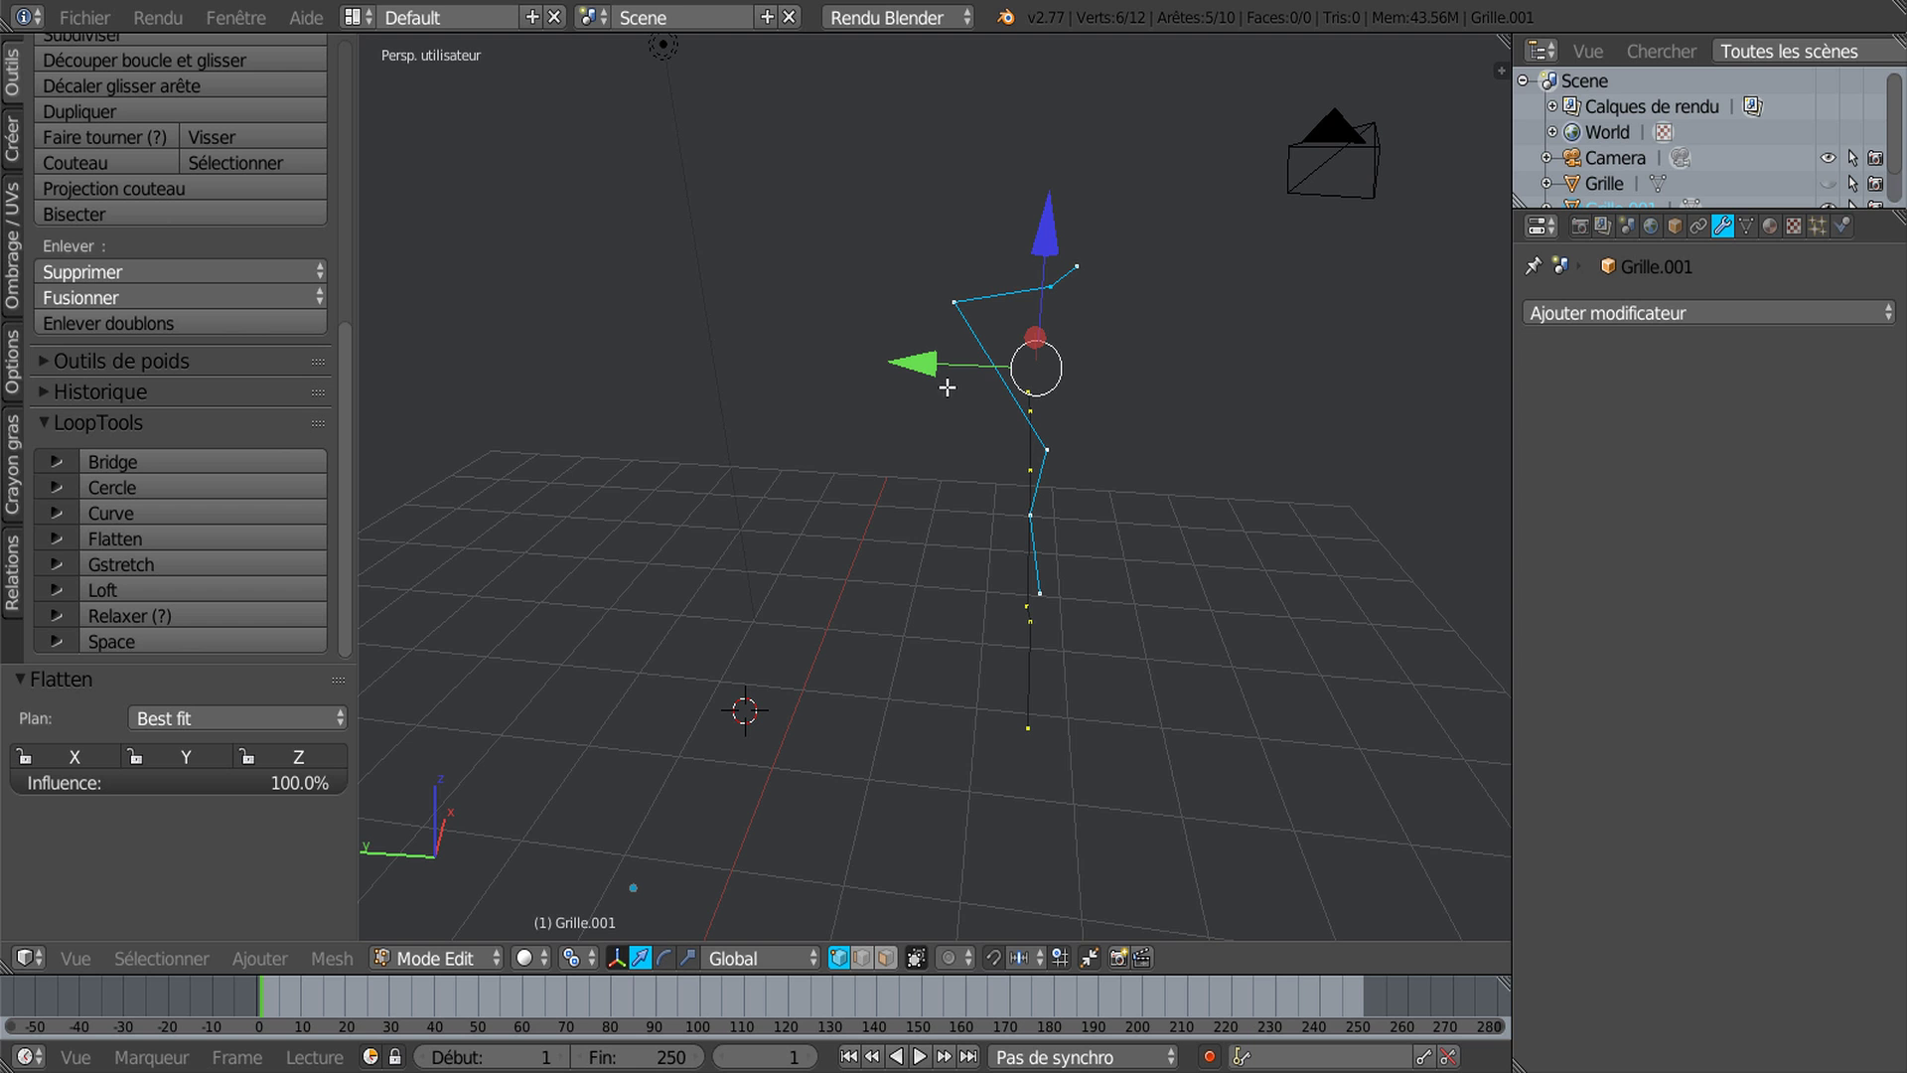
key(ctrl+z)
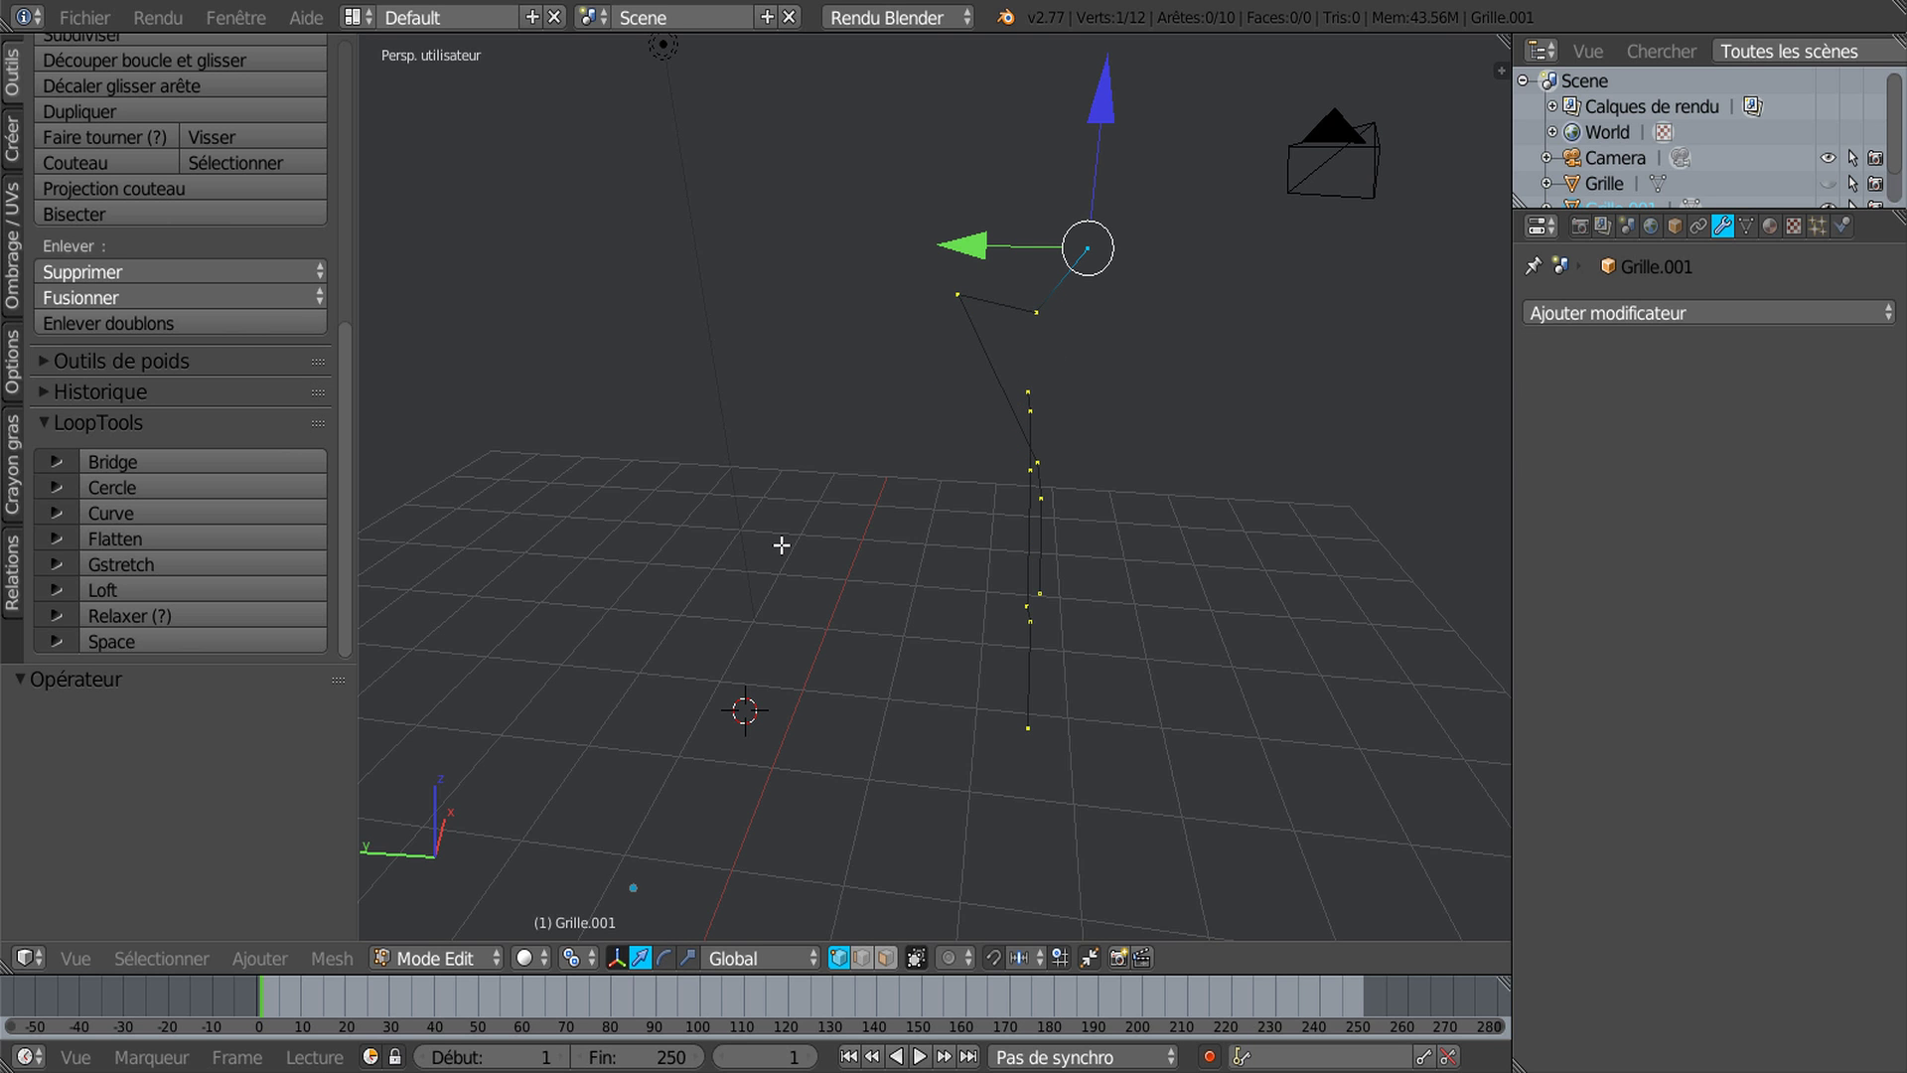
Step: Select all six vertices of the upper line and set the pivot point to Barycentre
mouse_move(813, 546)
middle_down()
mouse_move(672, 617)
mouse_move(771, 494)
mouse_move(796, 503)
mouse_move(789, 524)
middle_up()
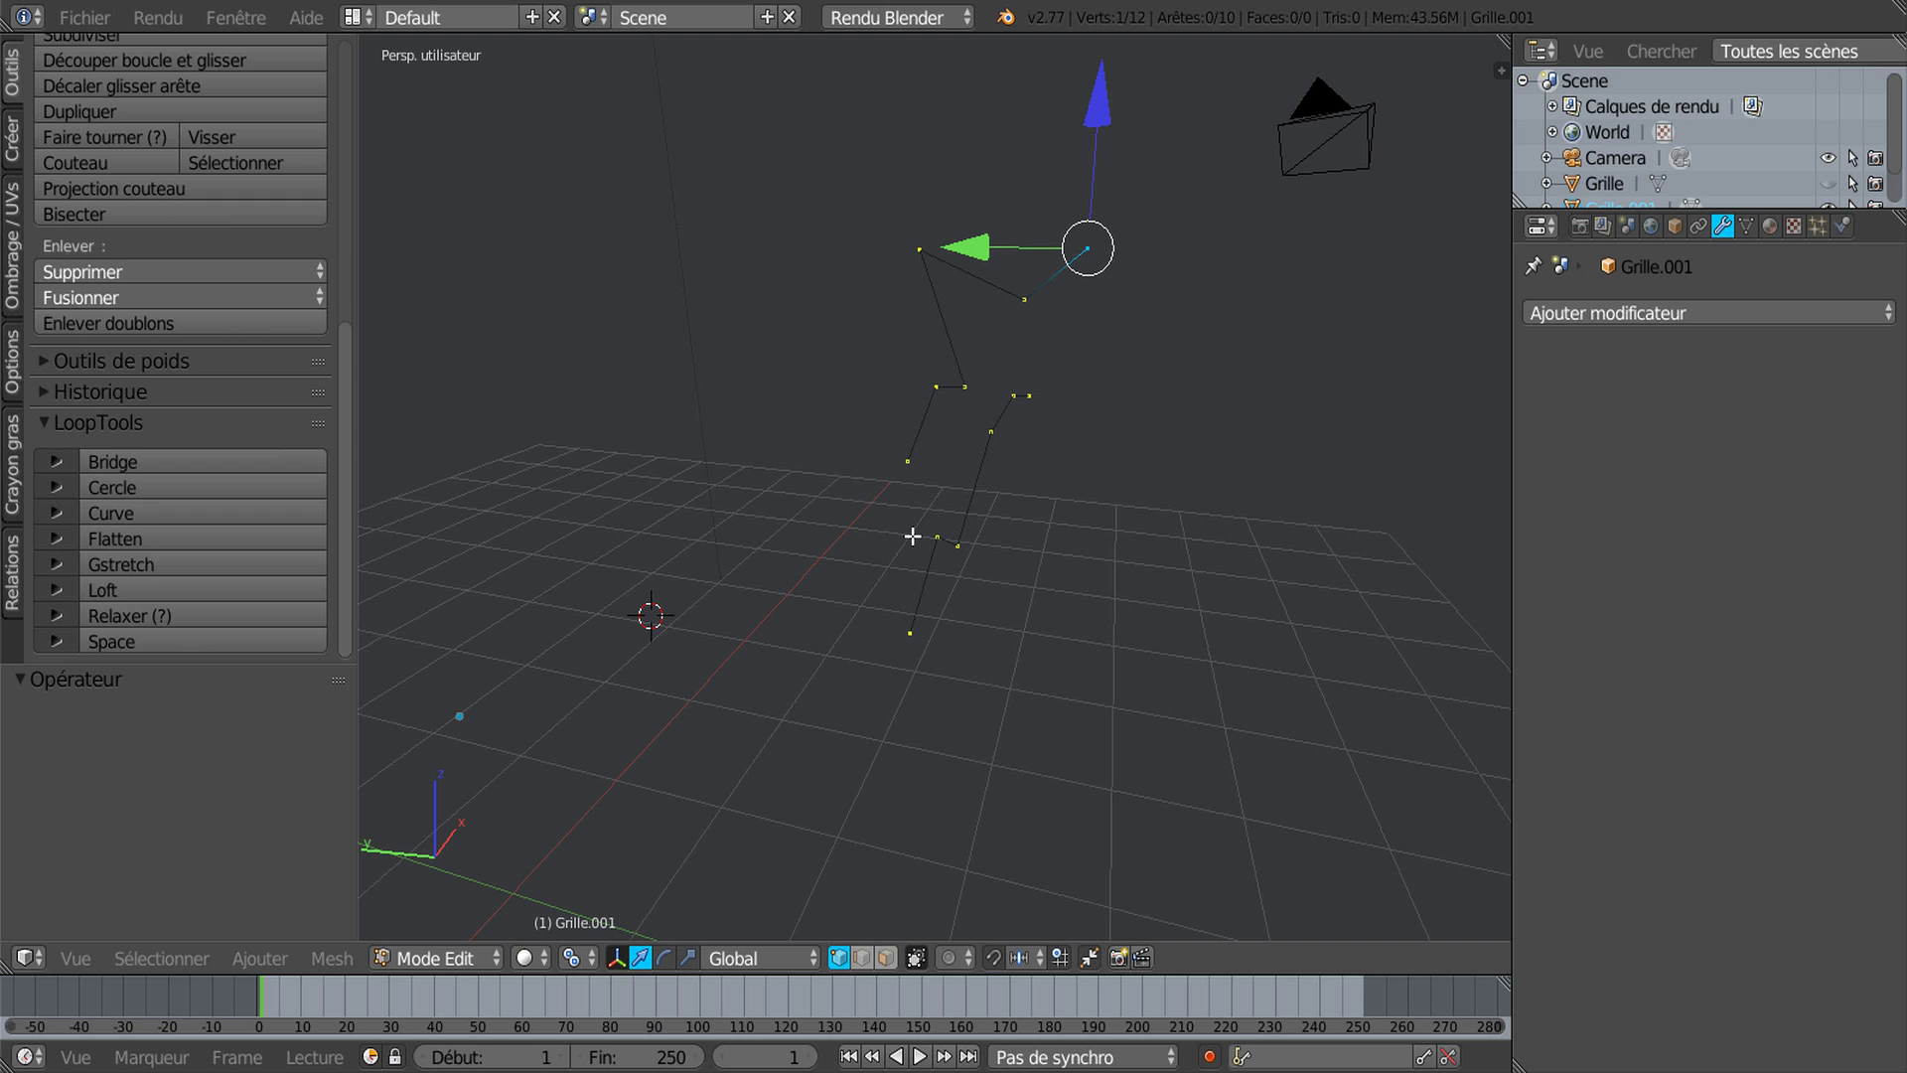
key(c)
mouse_move(903, 468)
mouse_down()
mouse_move(938, 397)
mouse_move(927, 271)
mouse_move(1079, 312)
mouse_up()
right_click(1079, 311)
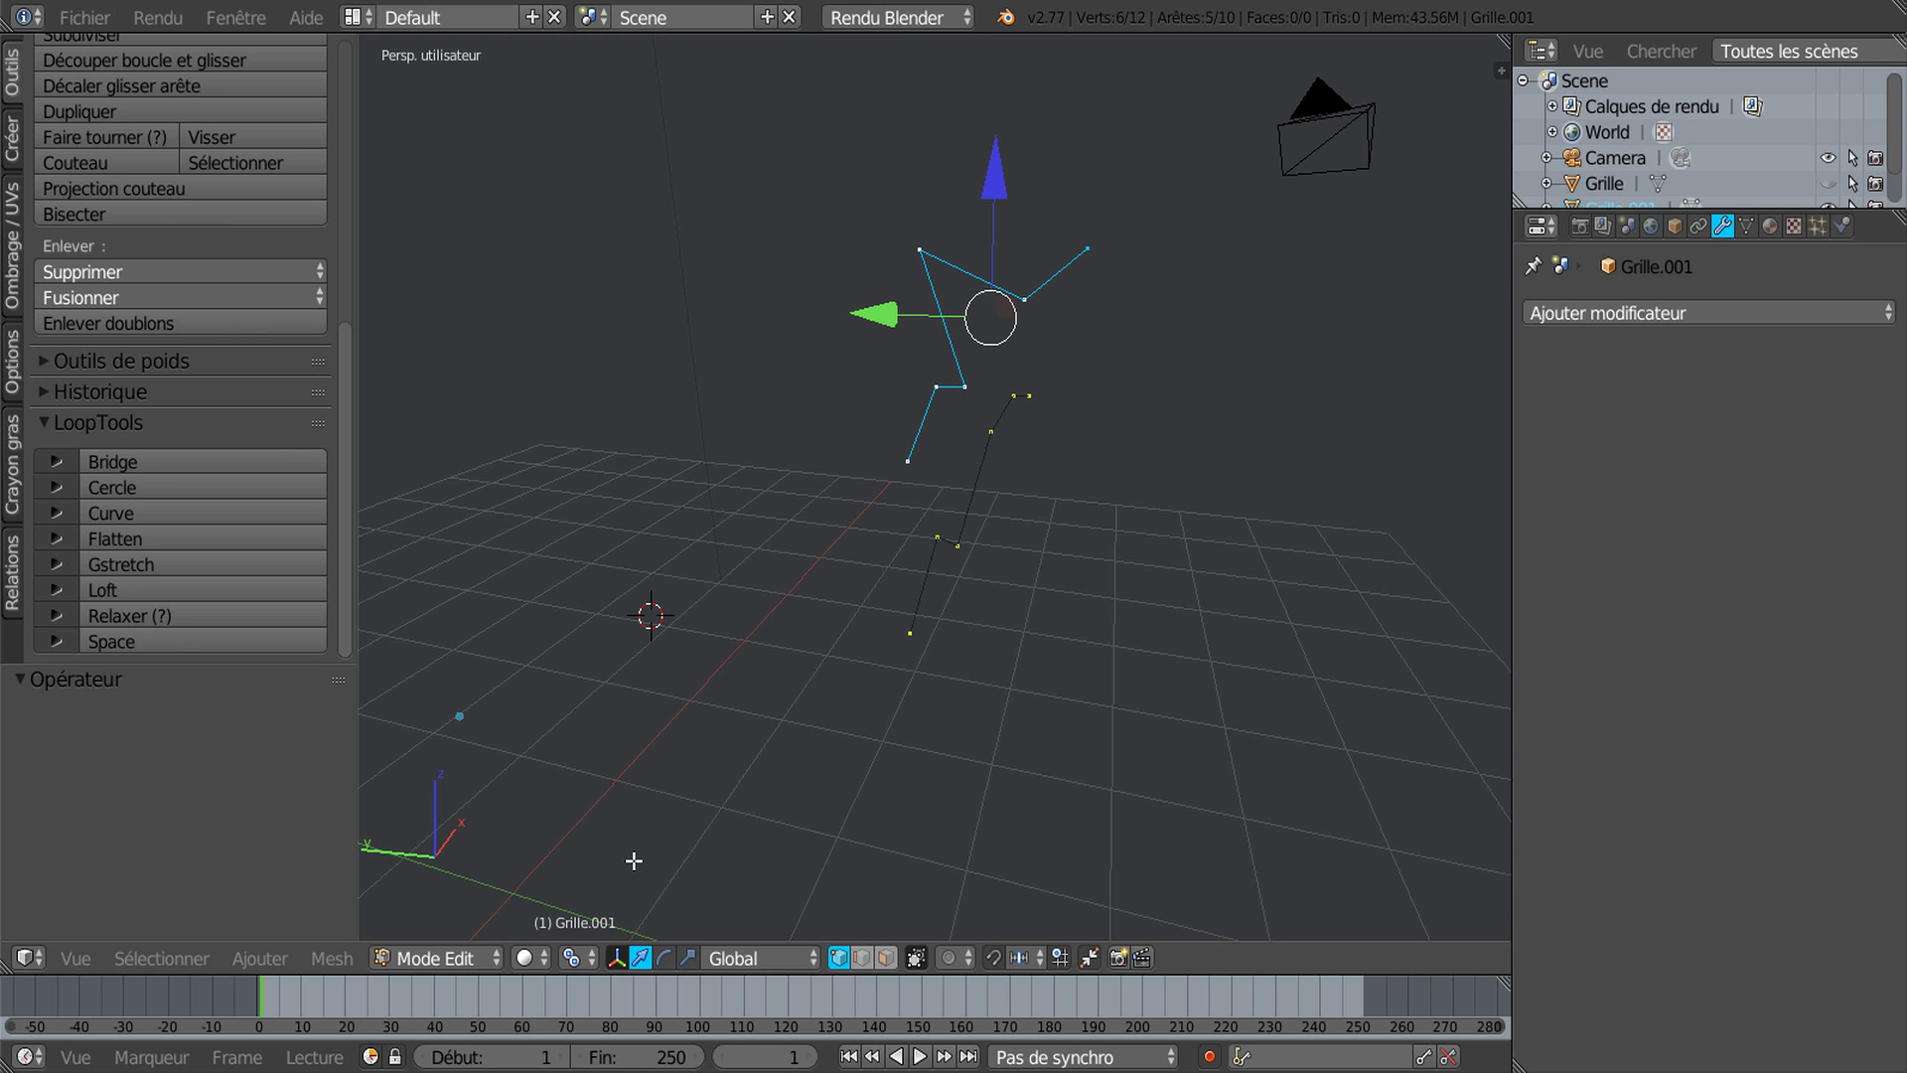
click(571, 959)
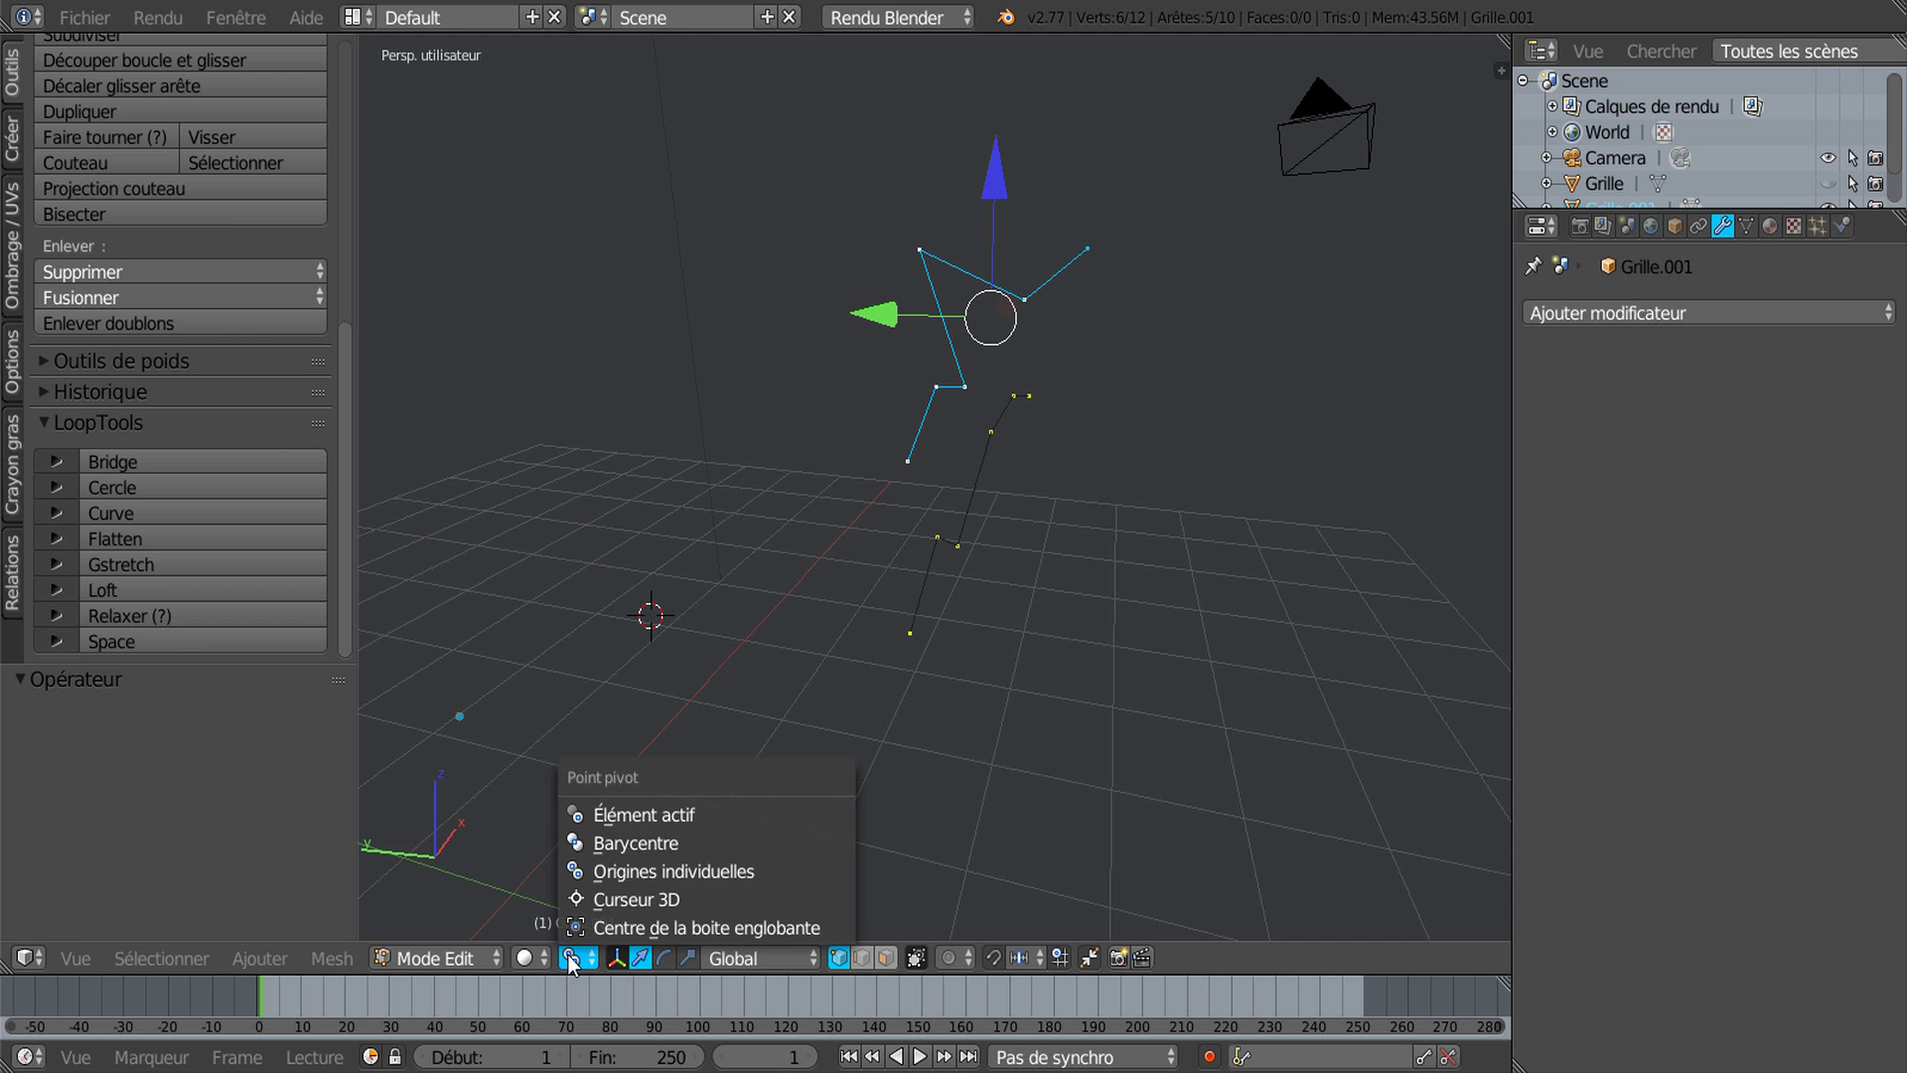
click(620, 847)
Step: Flatten the selected upper line on the Best fit plane from the top view and examine its shape from the side
key(KP_7)
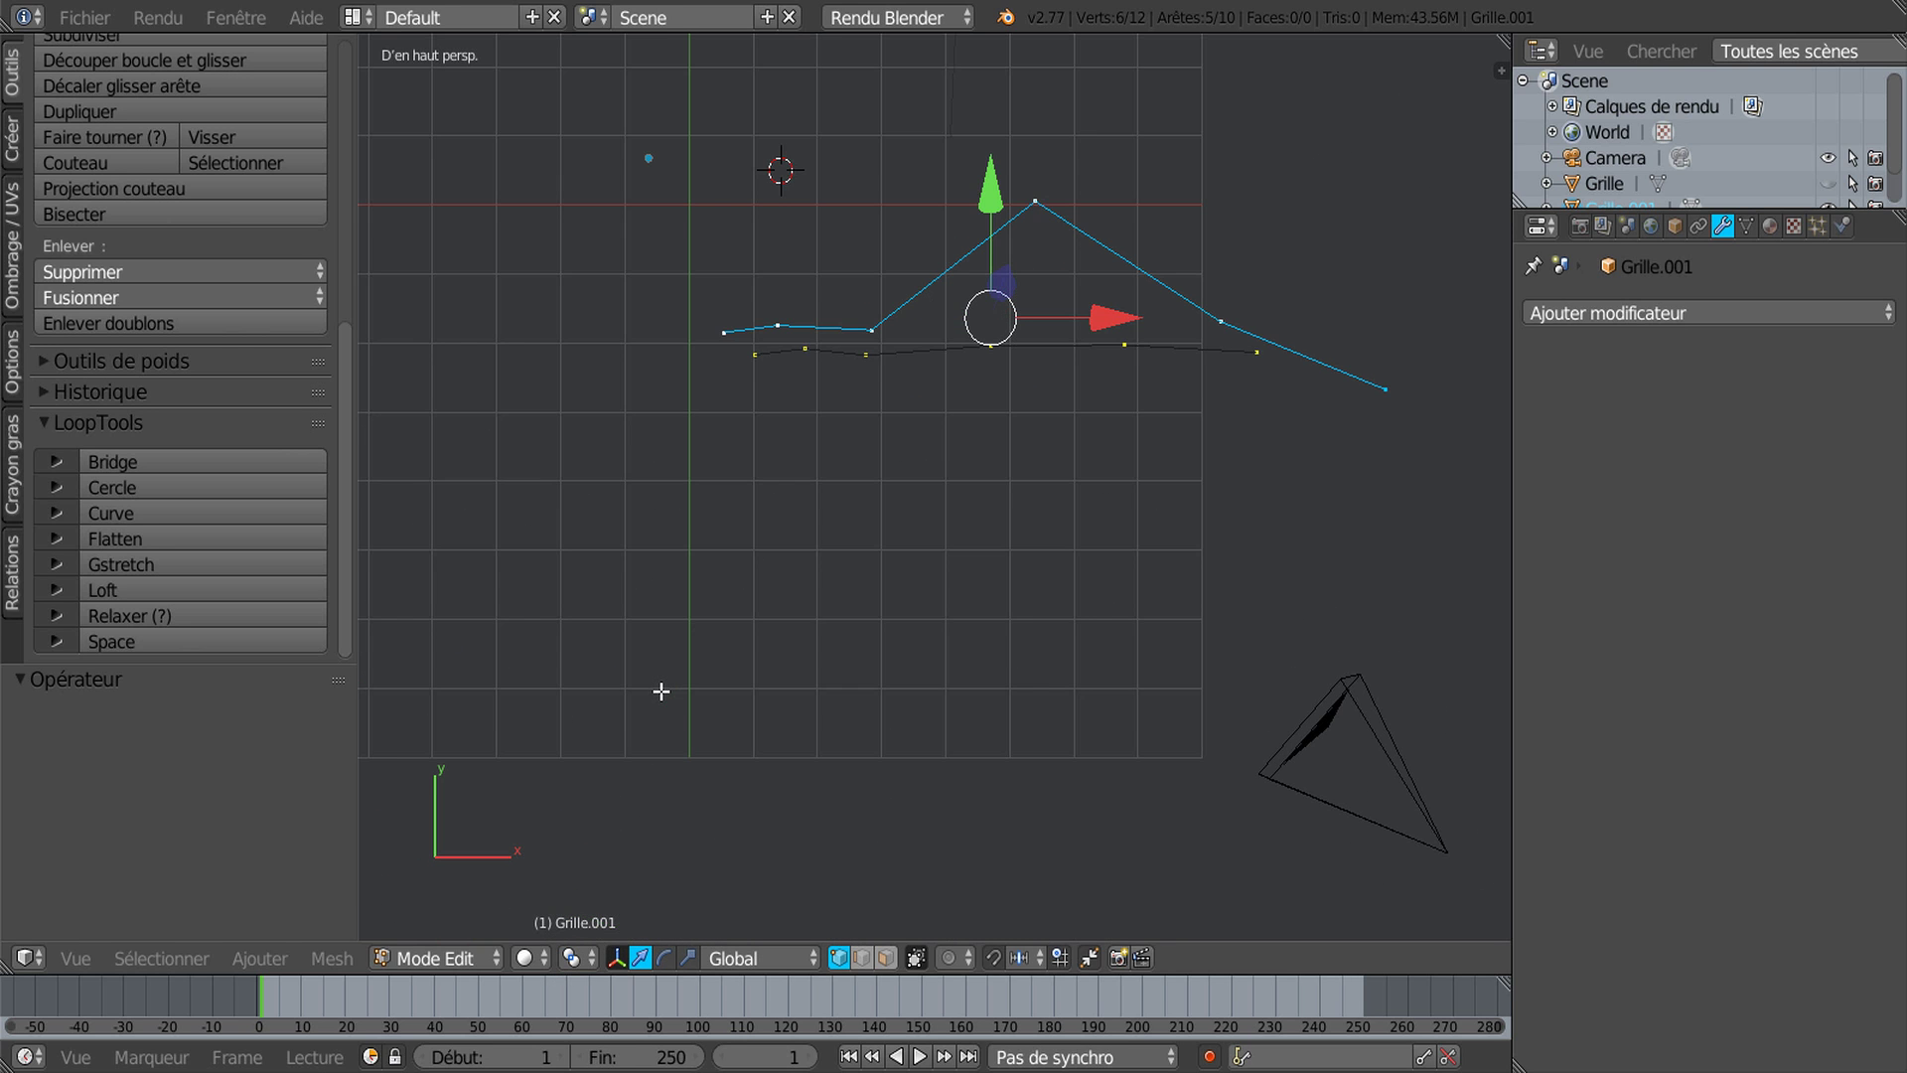
click(159, 539)
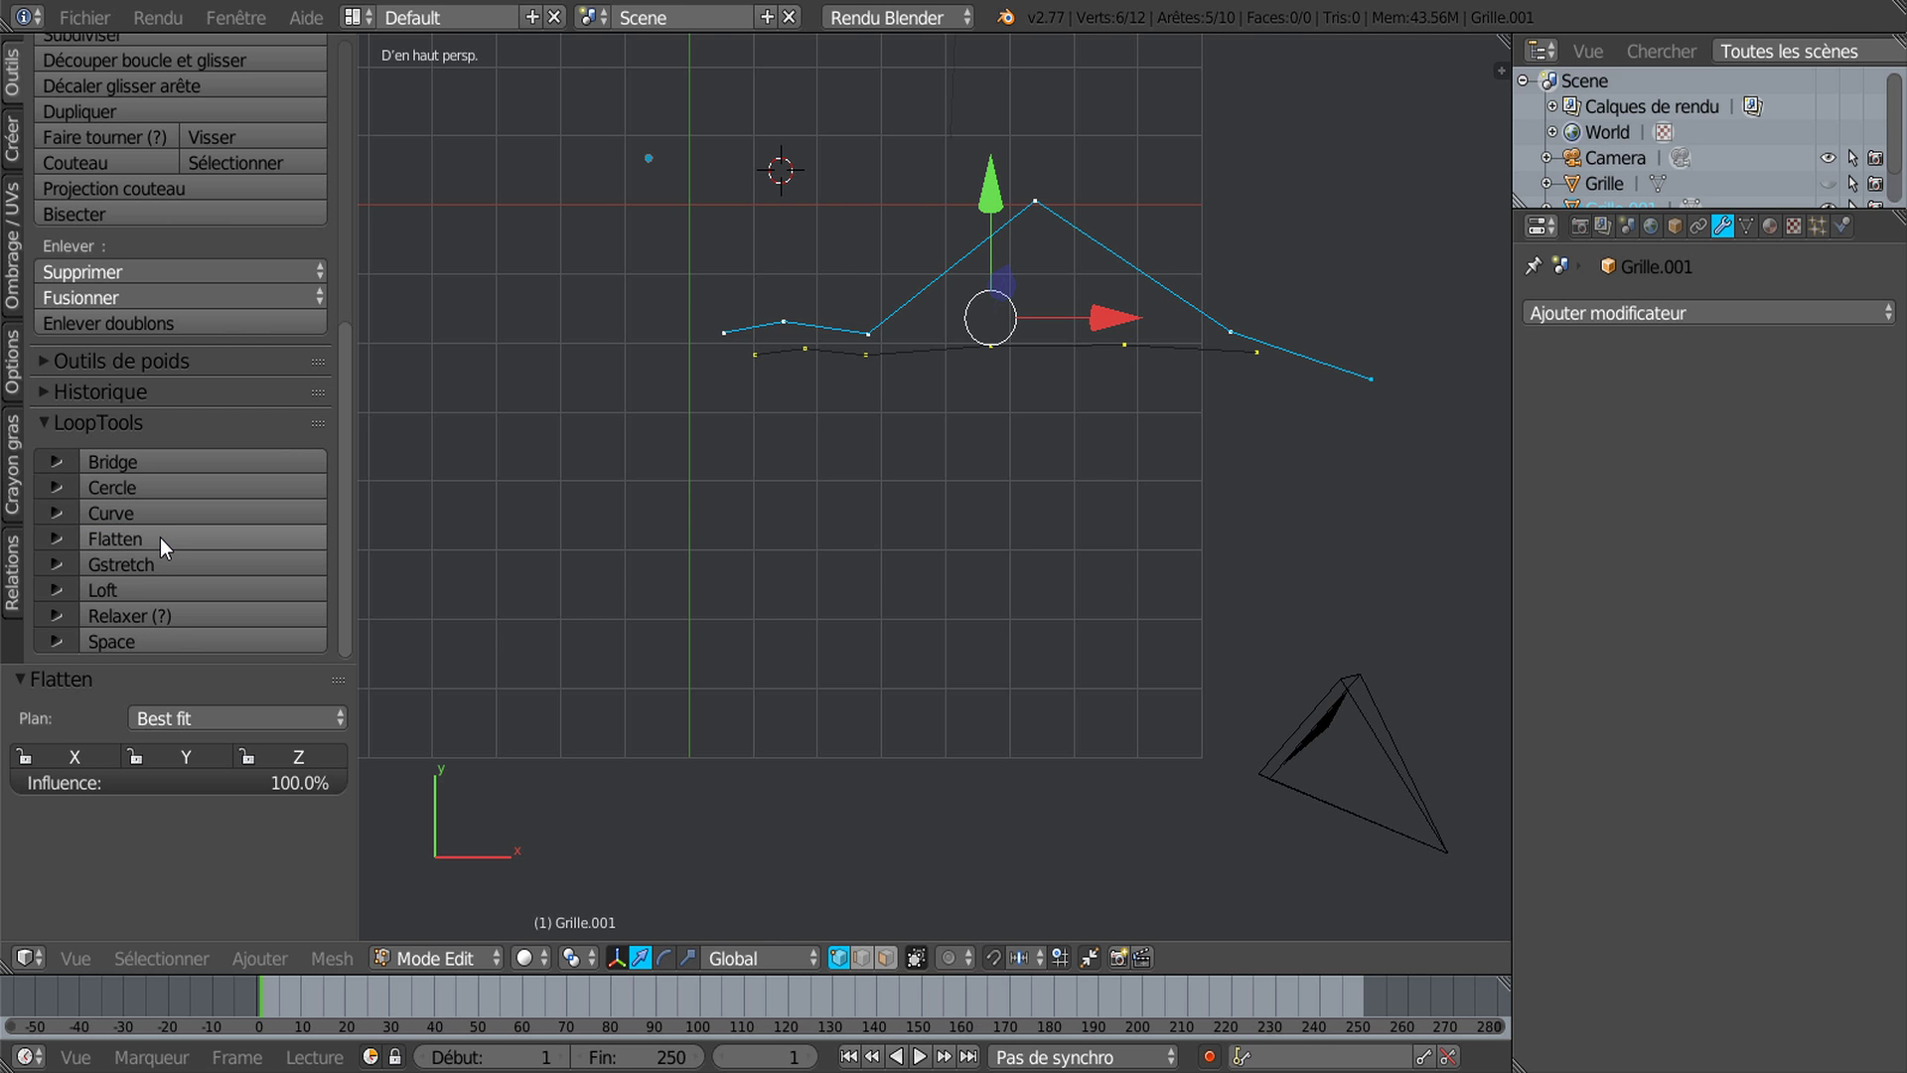
middle_drag(860, 600, 1073, 430)
middle_drag(1023, 532, 1043, 471)
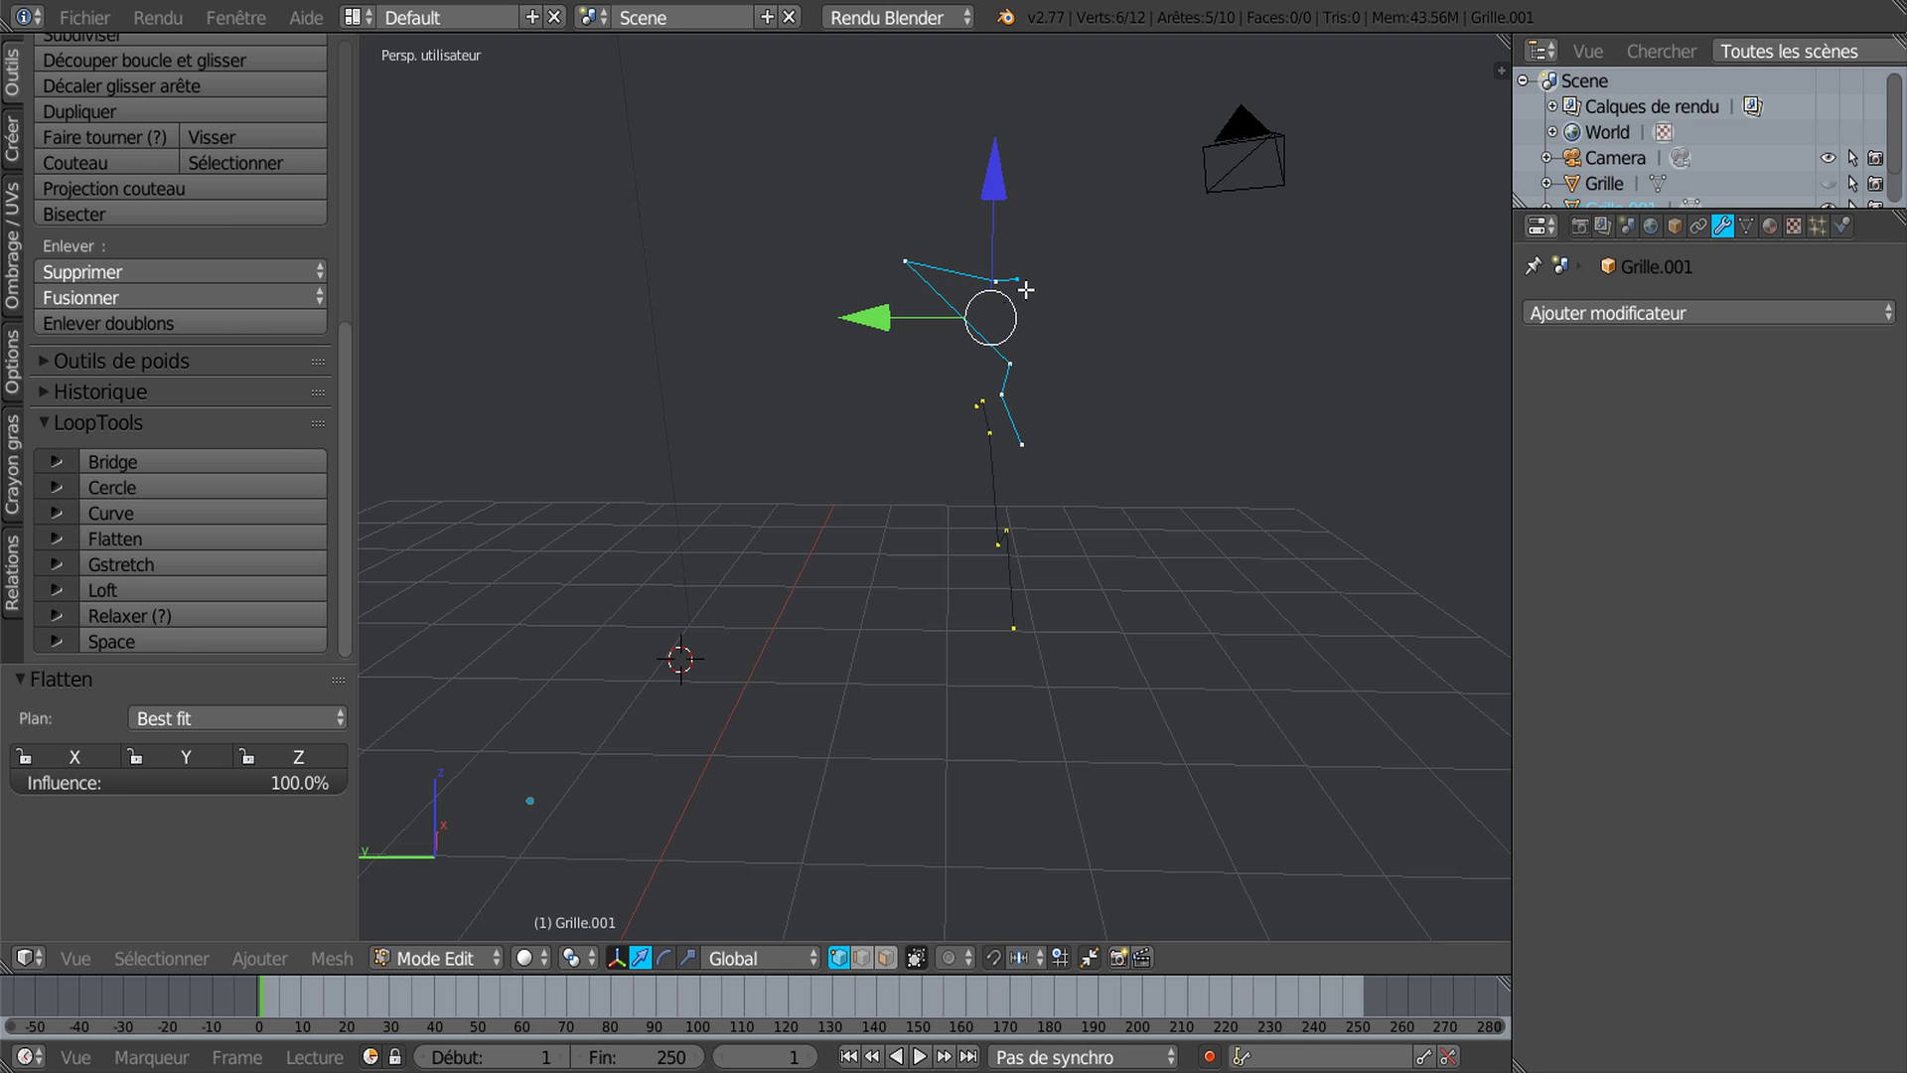
middle_drag(1042, 378, 1035, 351)
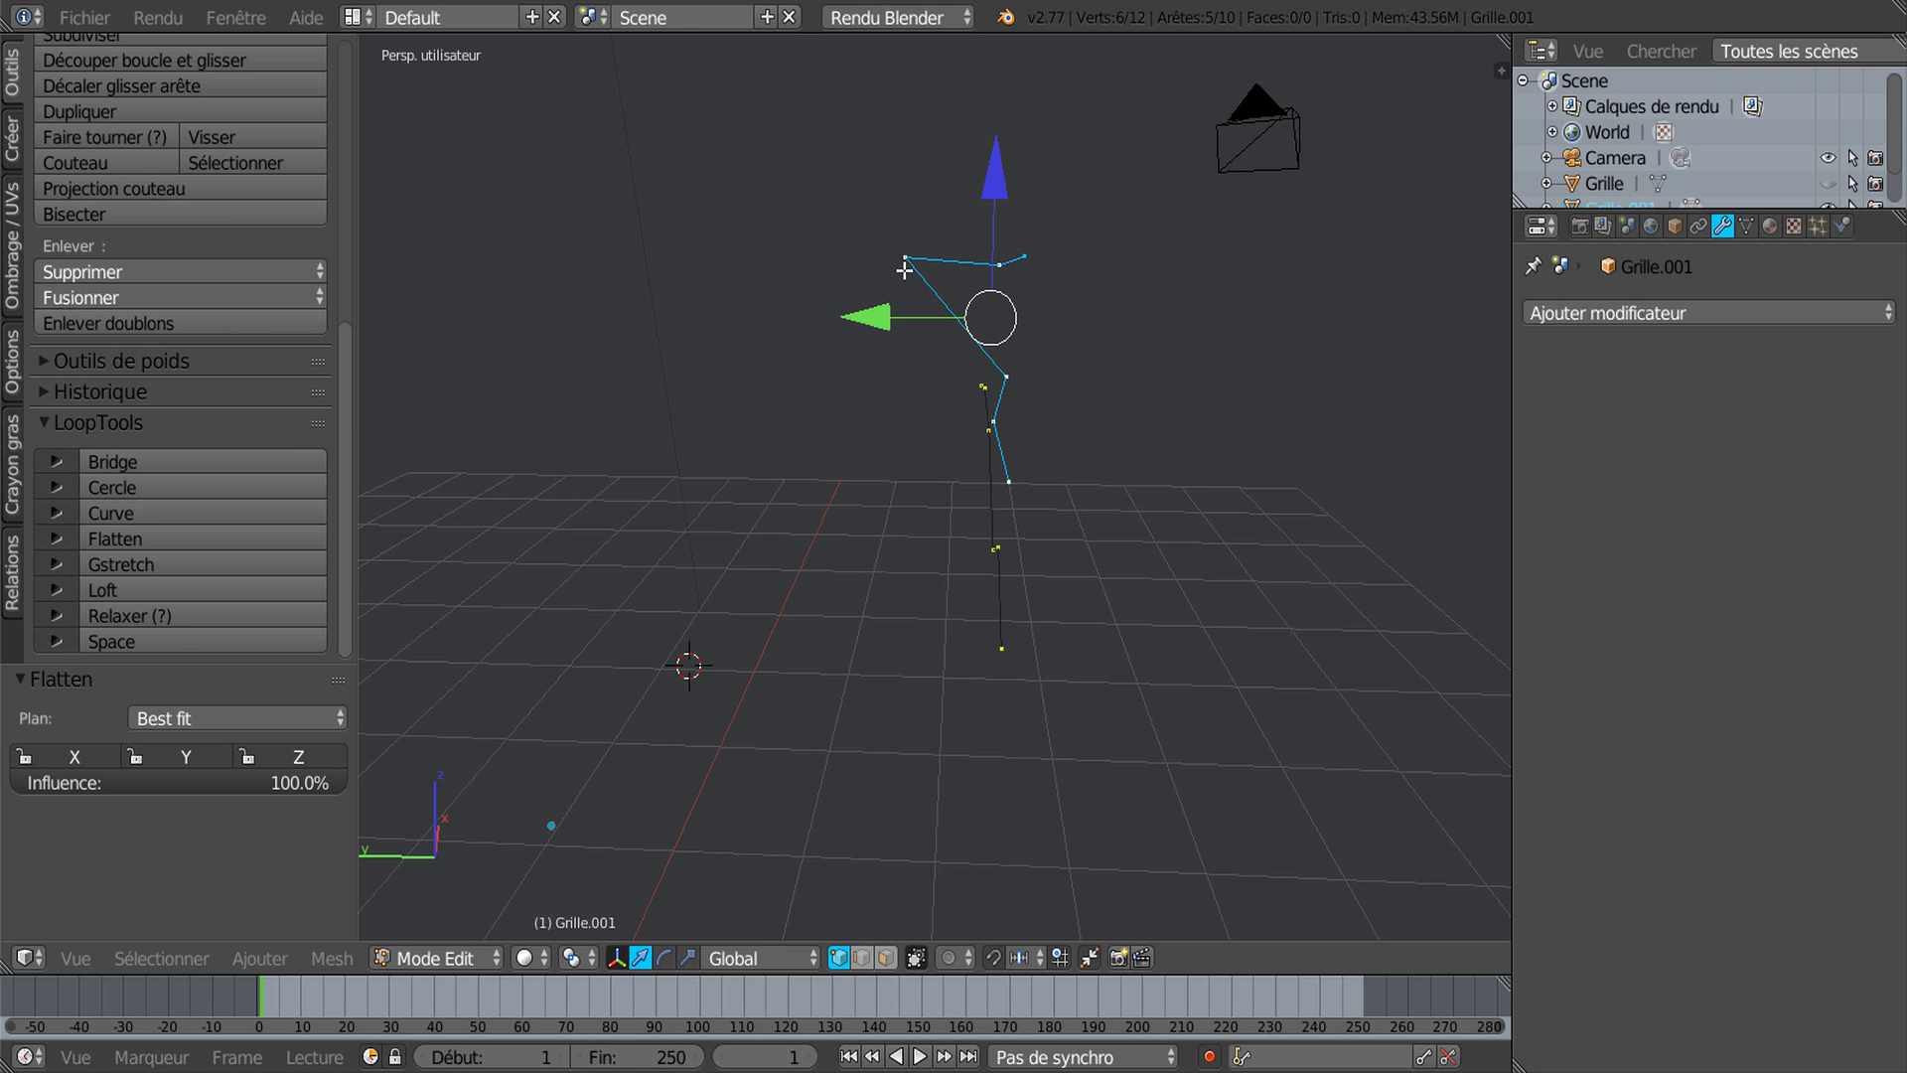
middle_drag(782, 639, 726, 638)
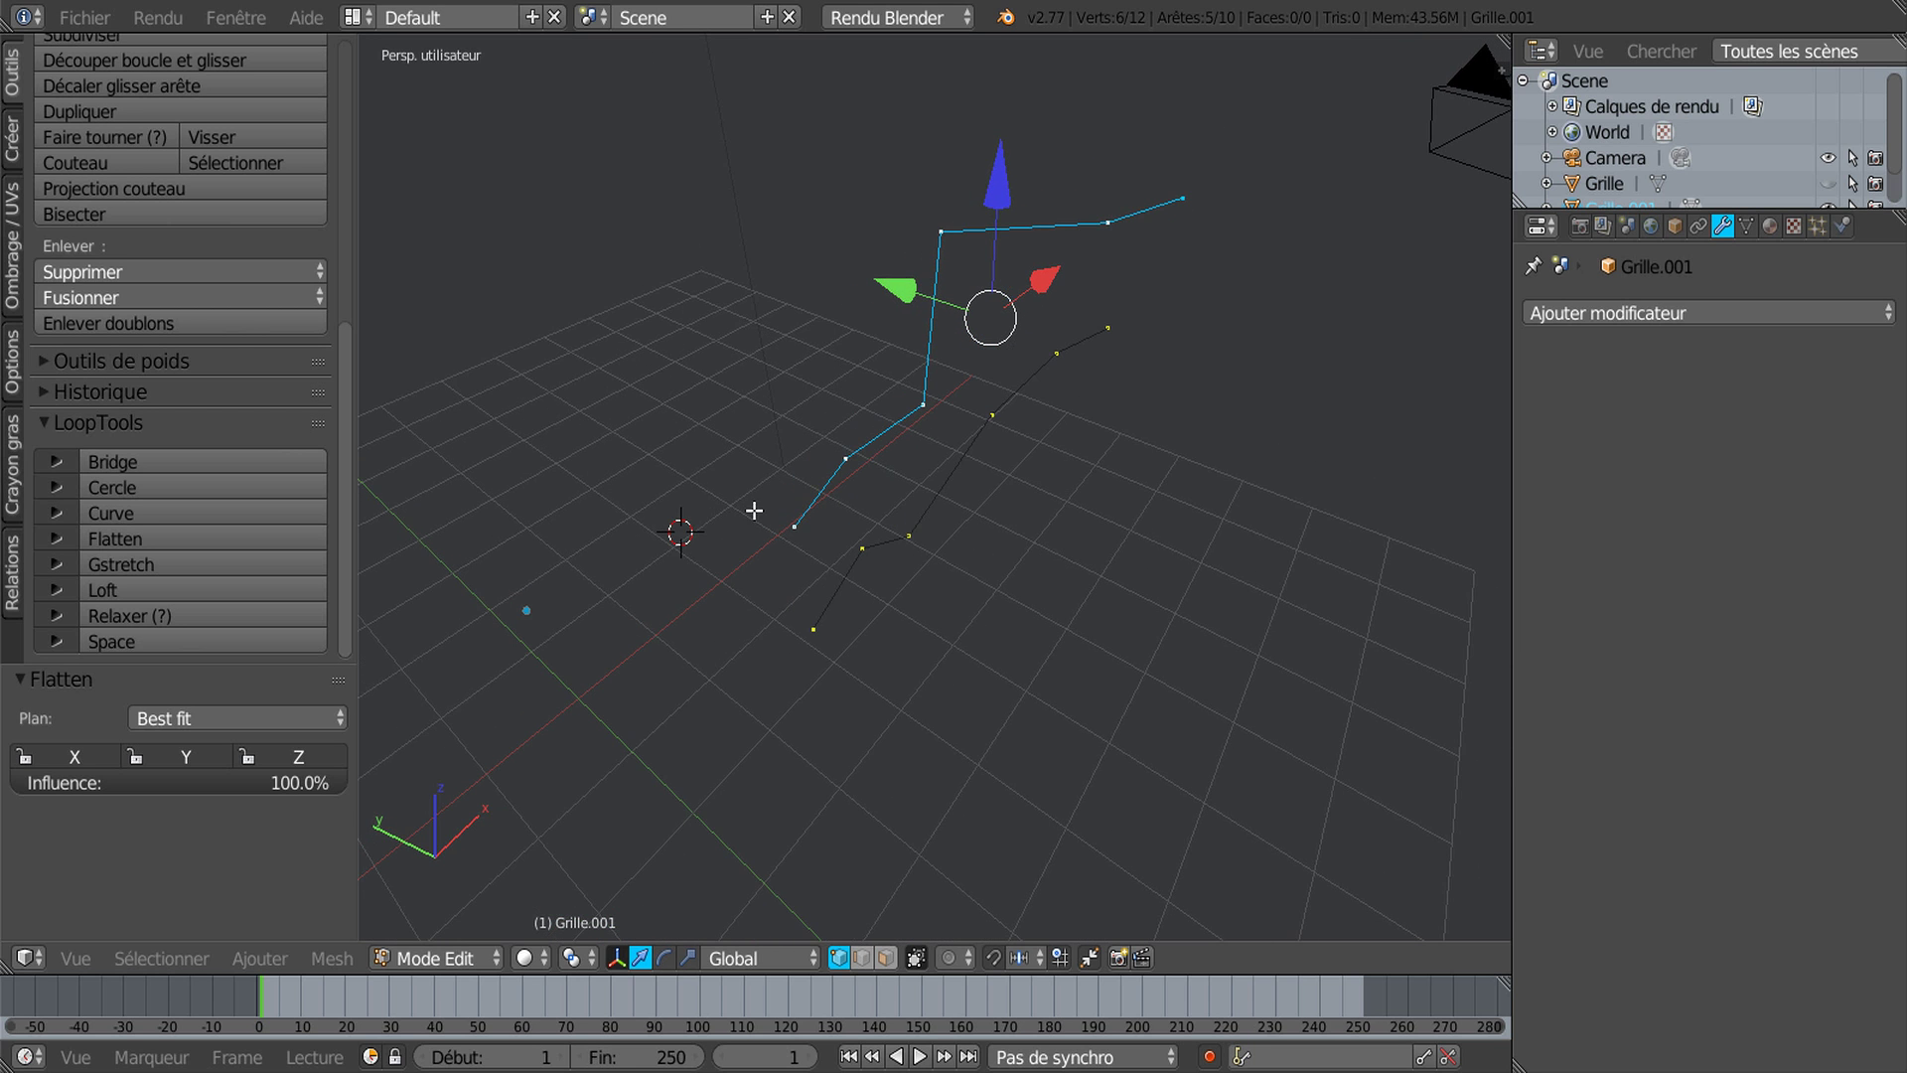
middle_drag(778, 511, 931, 508)
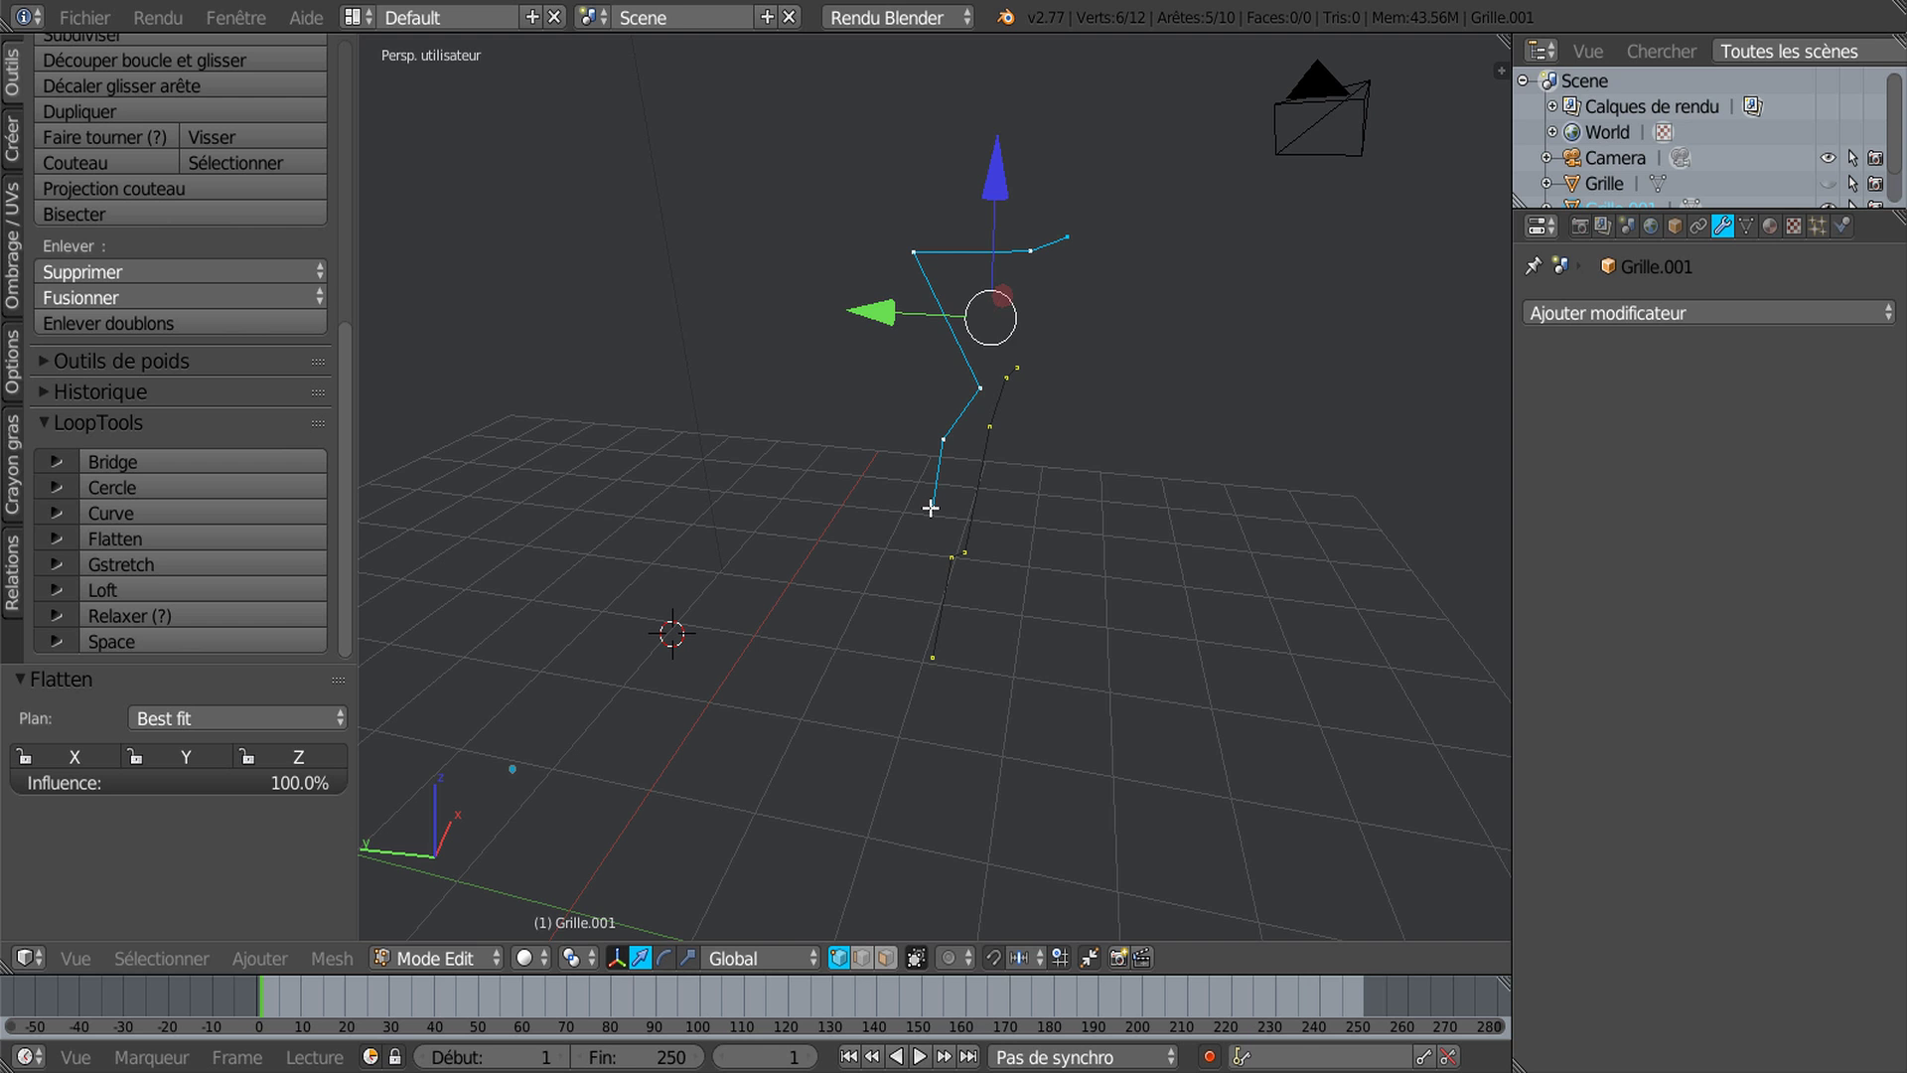
right_click(930, 507)
right_click(913, 251)
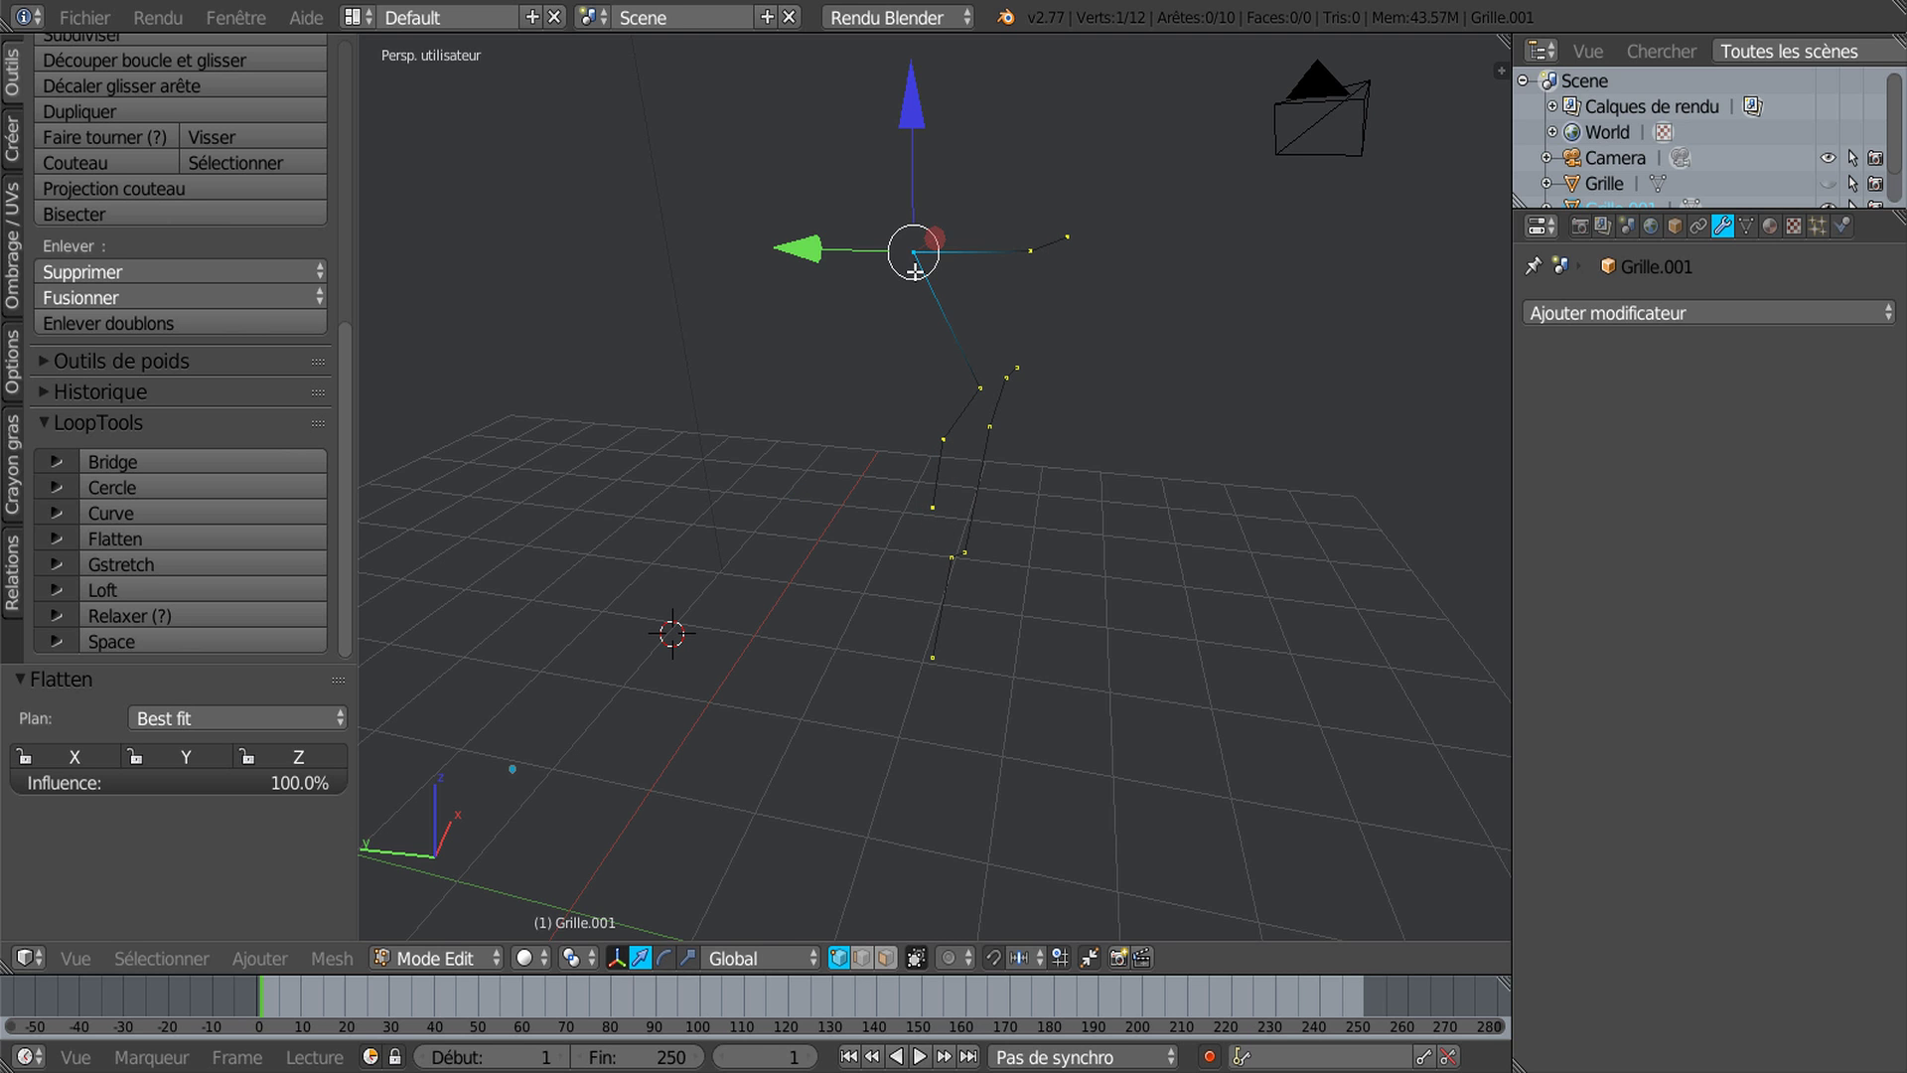
right_click(1067, 237)
right_click(920, 504)
key(g)
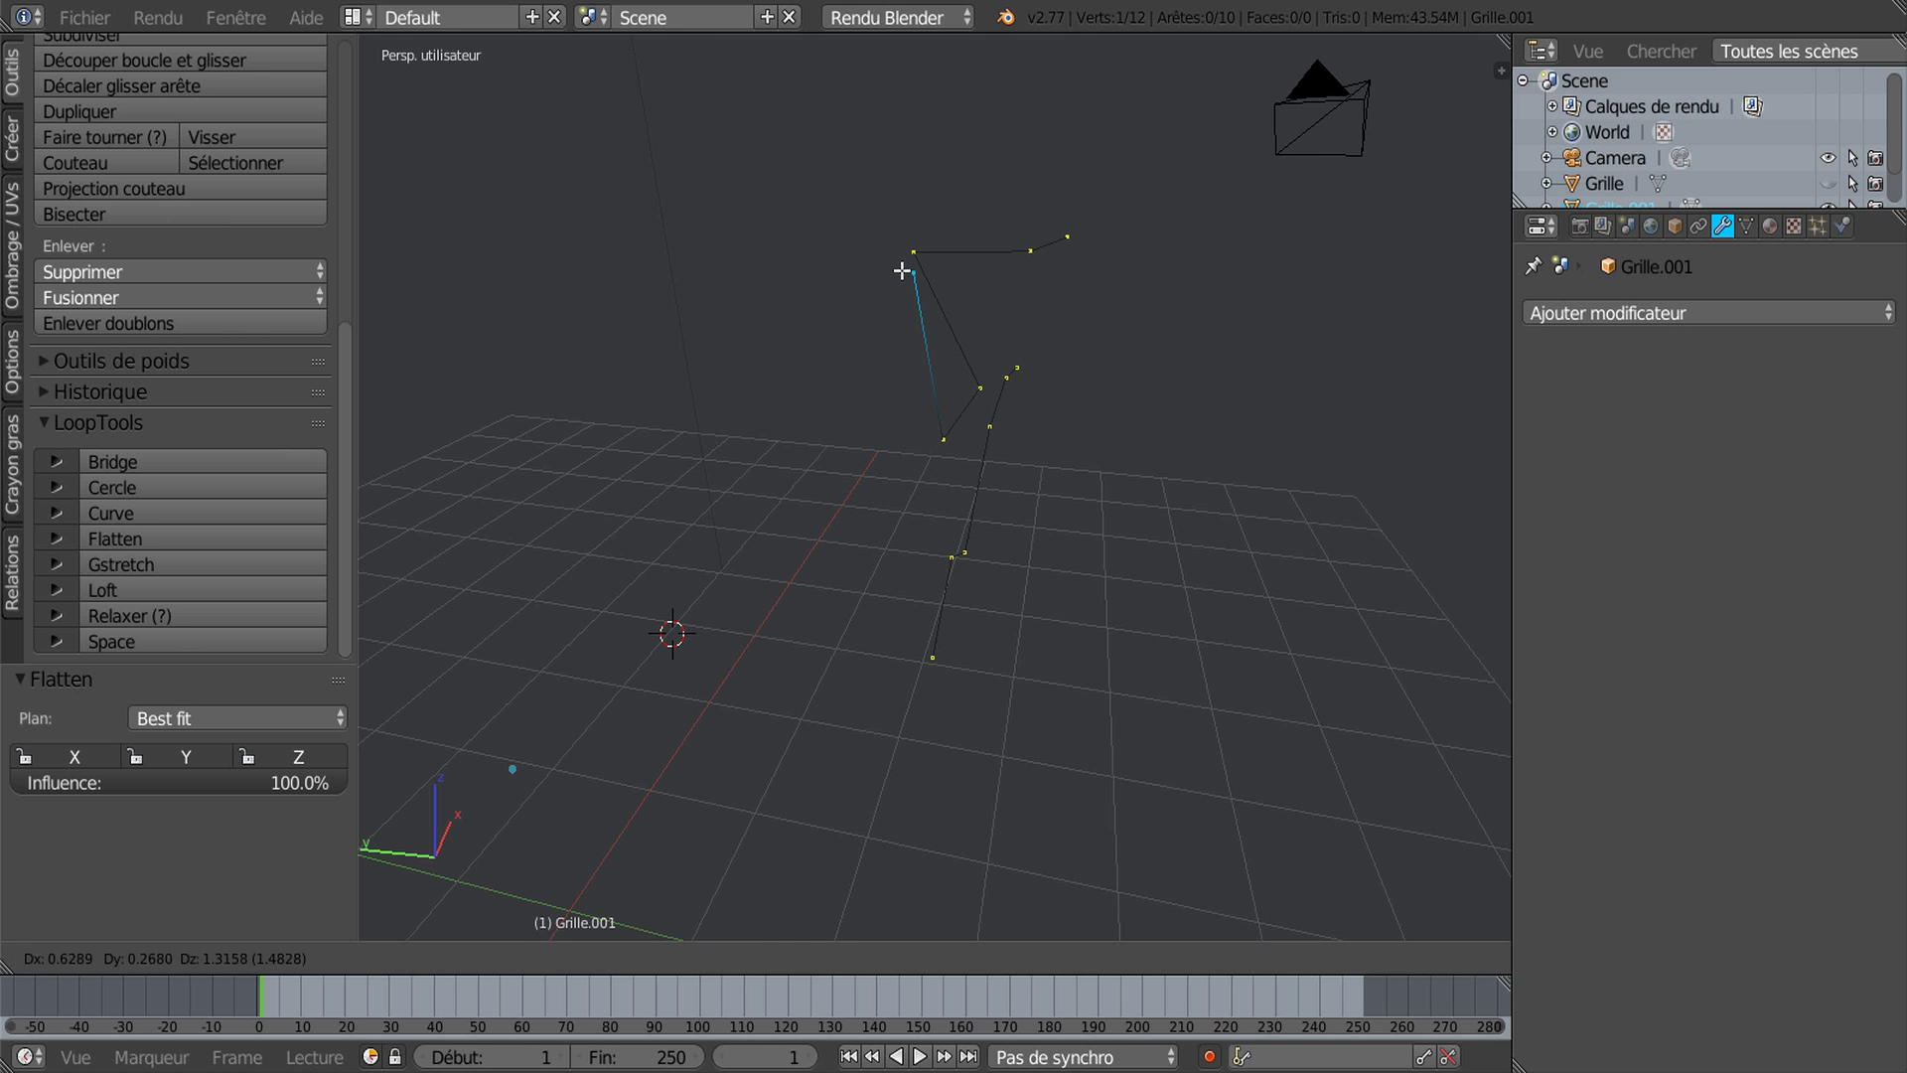
key(Escape)
Step: Select the full upper line again, covering all six of its vertices
middle_drag(979, 545, 998, 461)
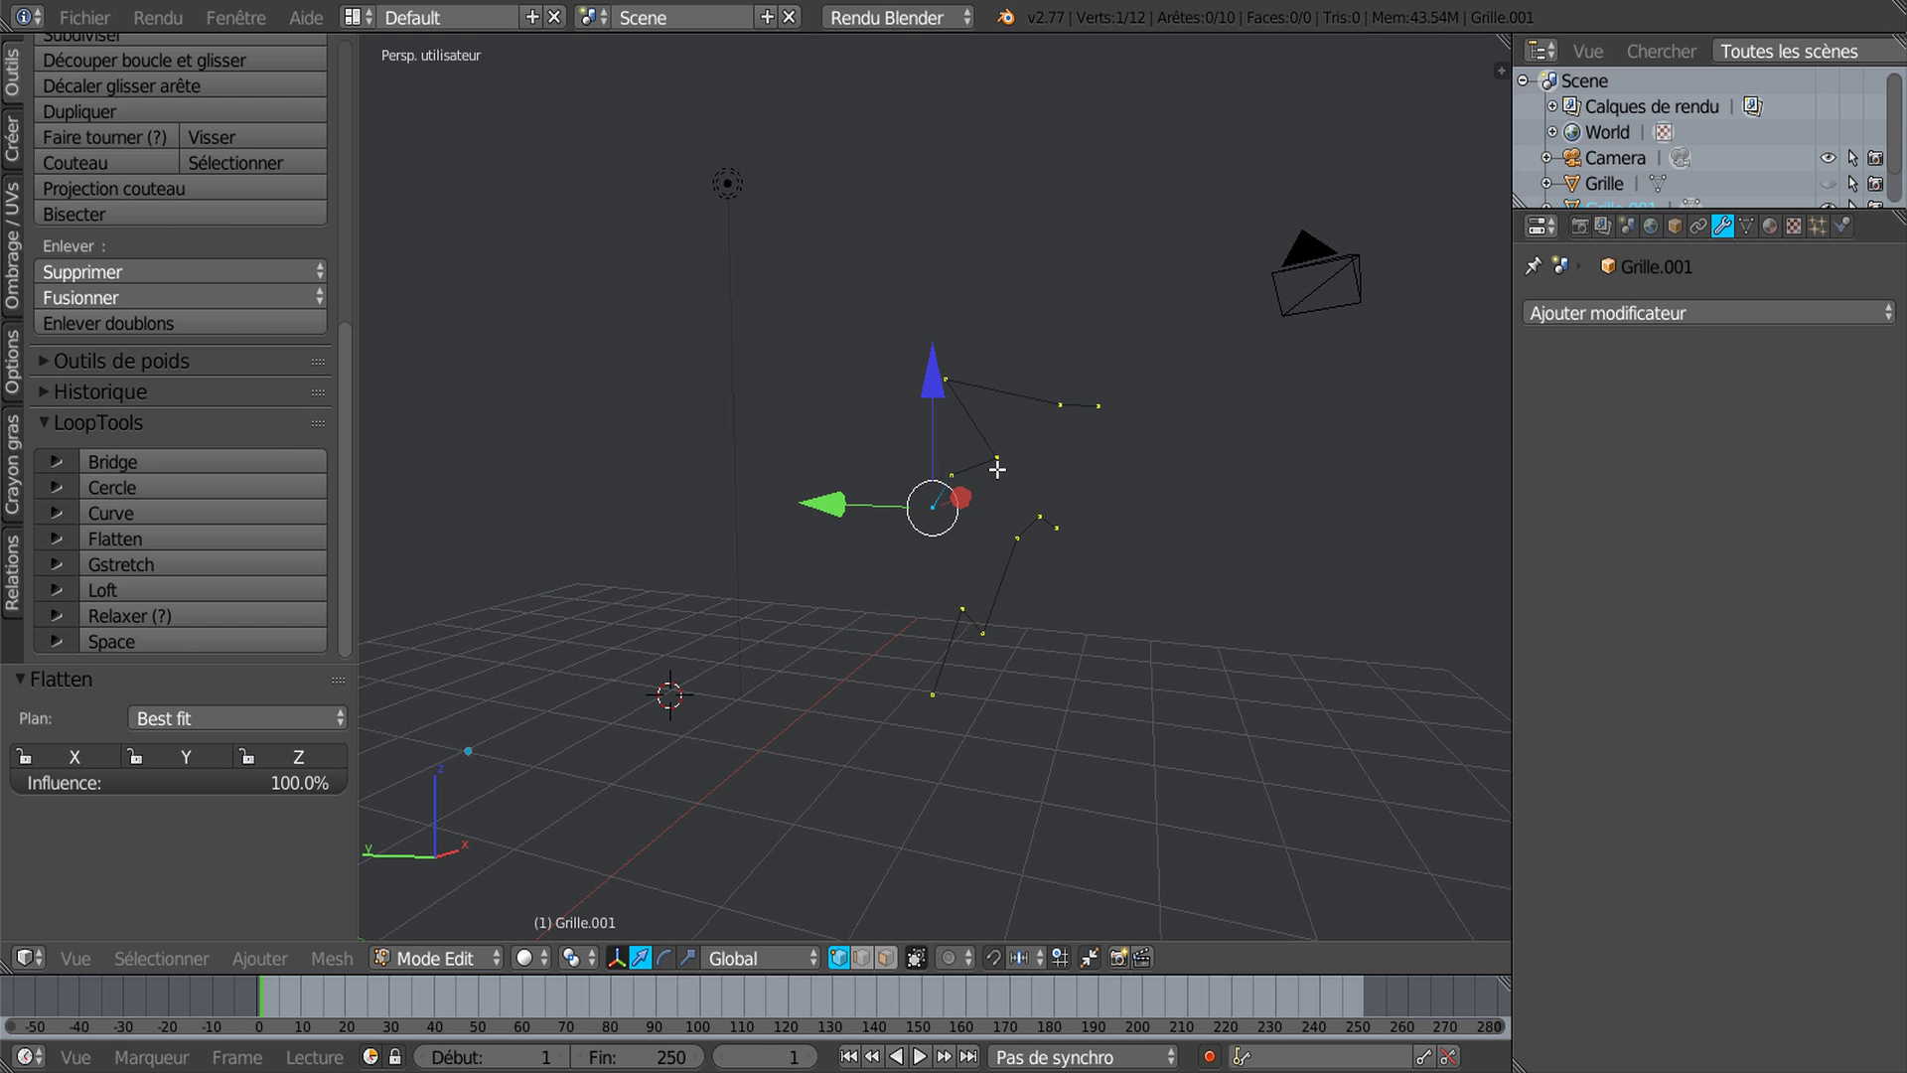
key(c)
mouse_move(997, 474)
mouse_down()
mouse_move(962, 476)
mouse_move(967, 443)
mouse_move(1110, 398)
mouse_up()
right_click(1111, 399)
Step: Try straightening the upper line with LoopTools Gstretch using the Spread evenly method and undo it
click(127, 564)
middle_drag(864, 500, 668, 543)
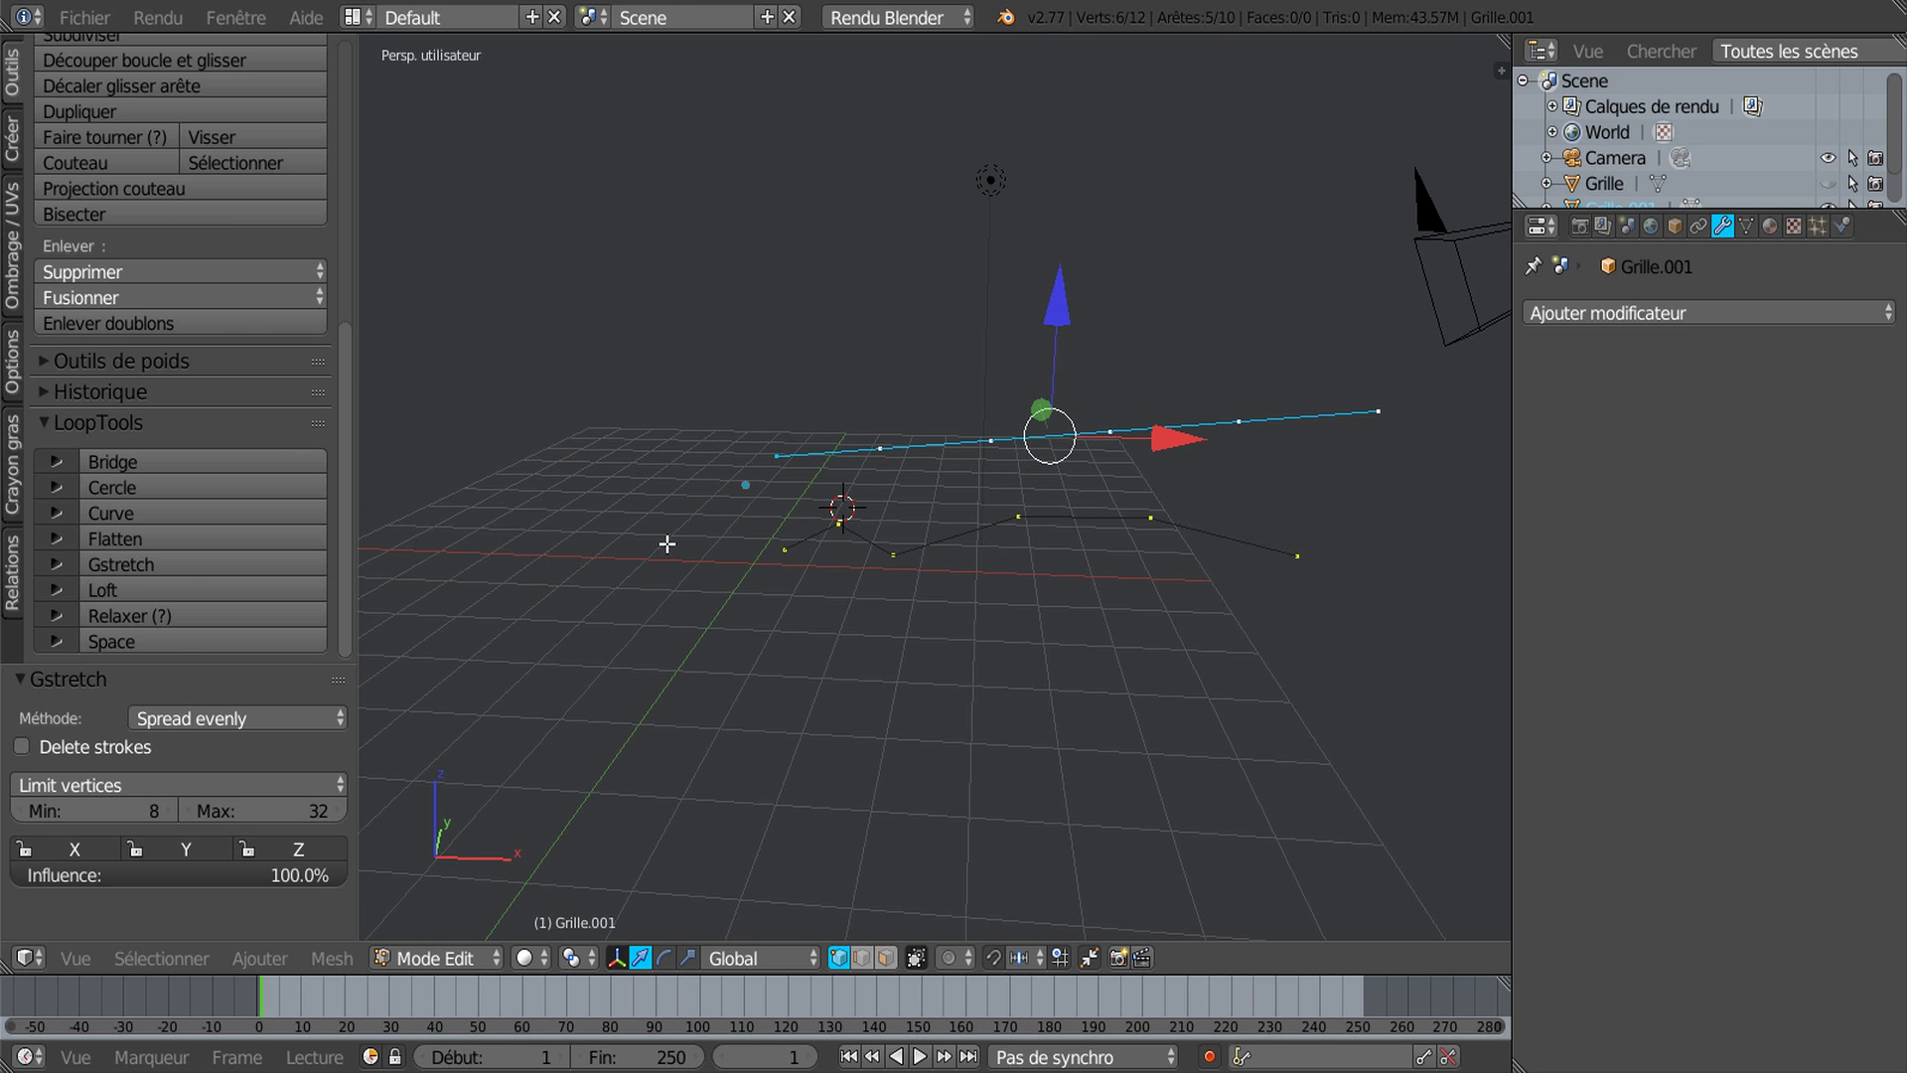
middle_drag(1101, 617, 1026, 561)
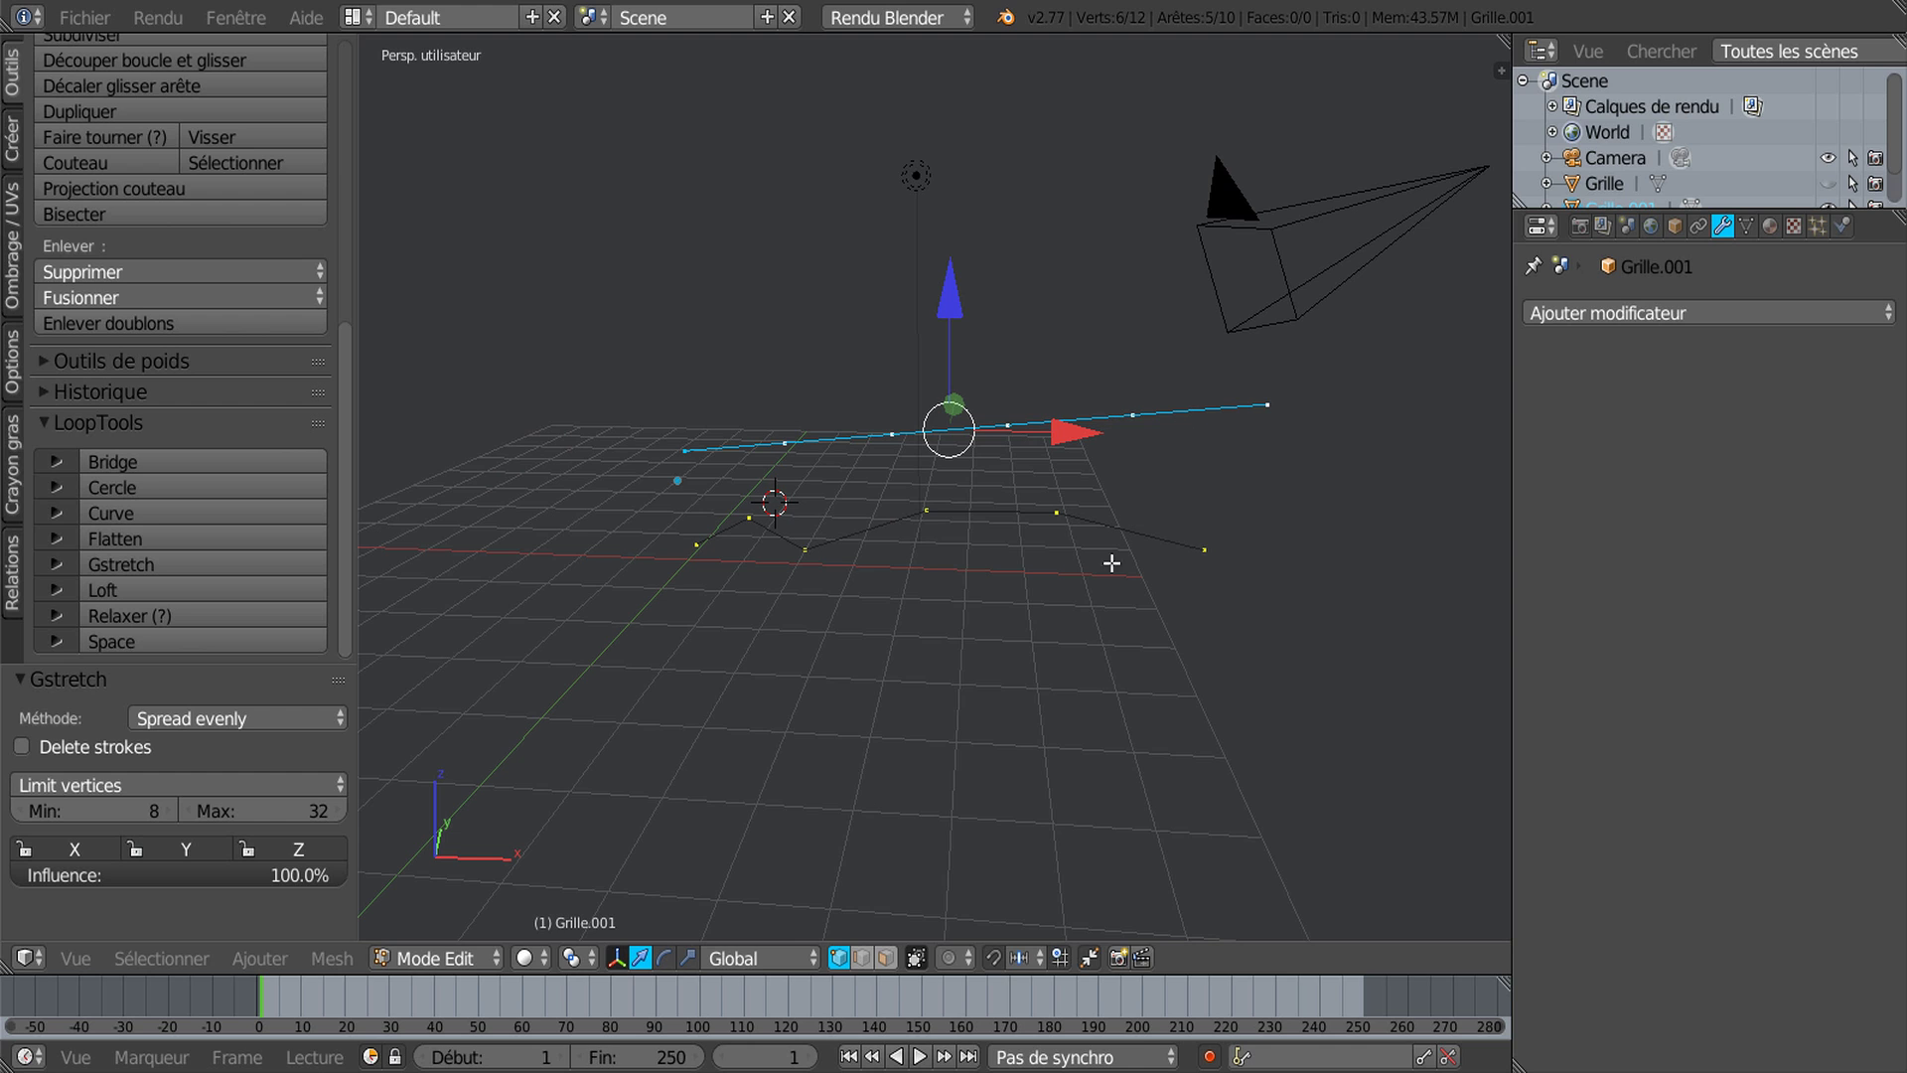
key(ctrl+z)
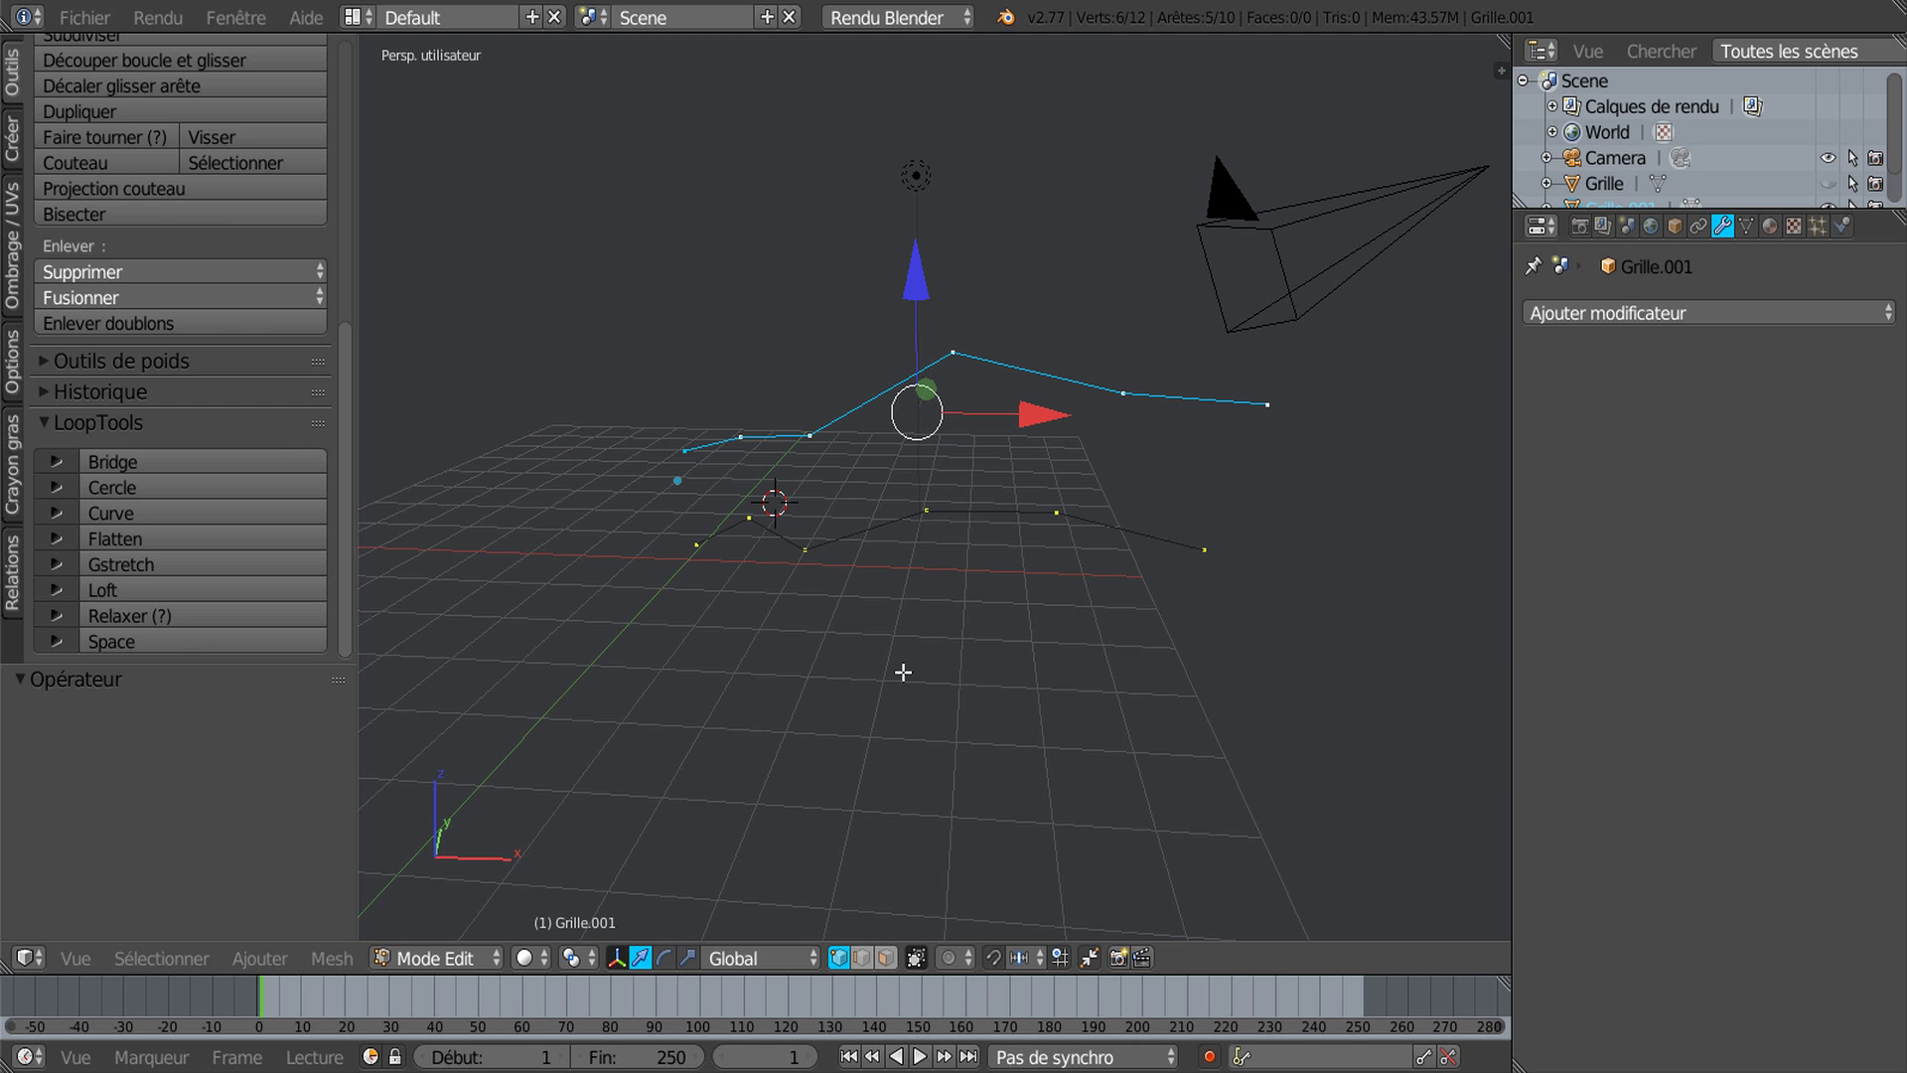
Step: Try Loft on the upper line alone and smooth the line with LoopTools Relaxer, Cubique interpolation, 1 iteration
click(145, 588)
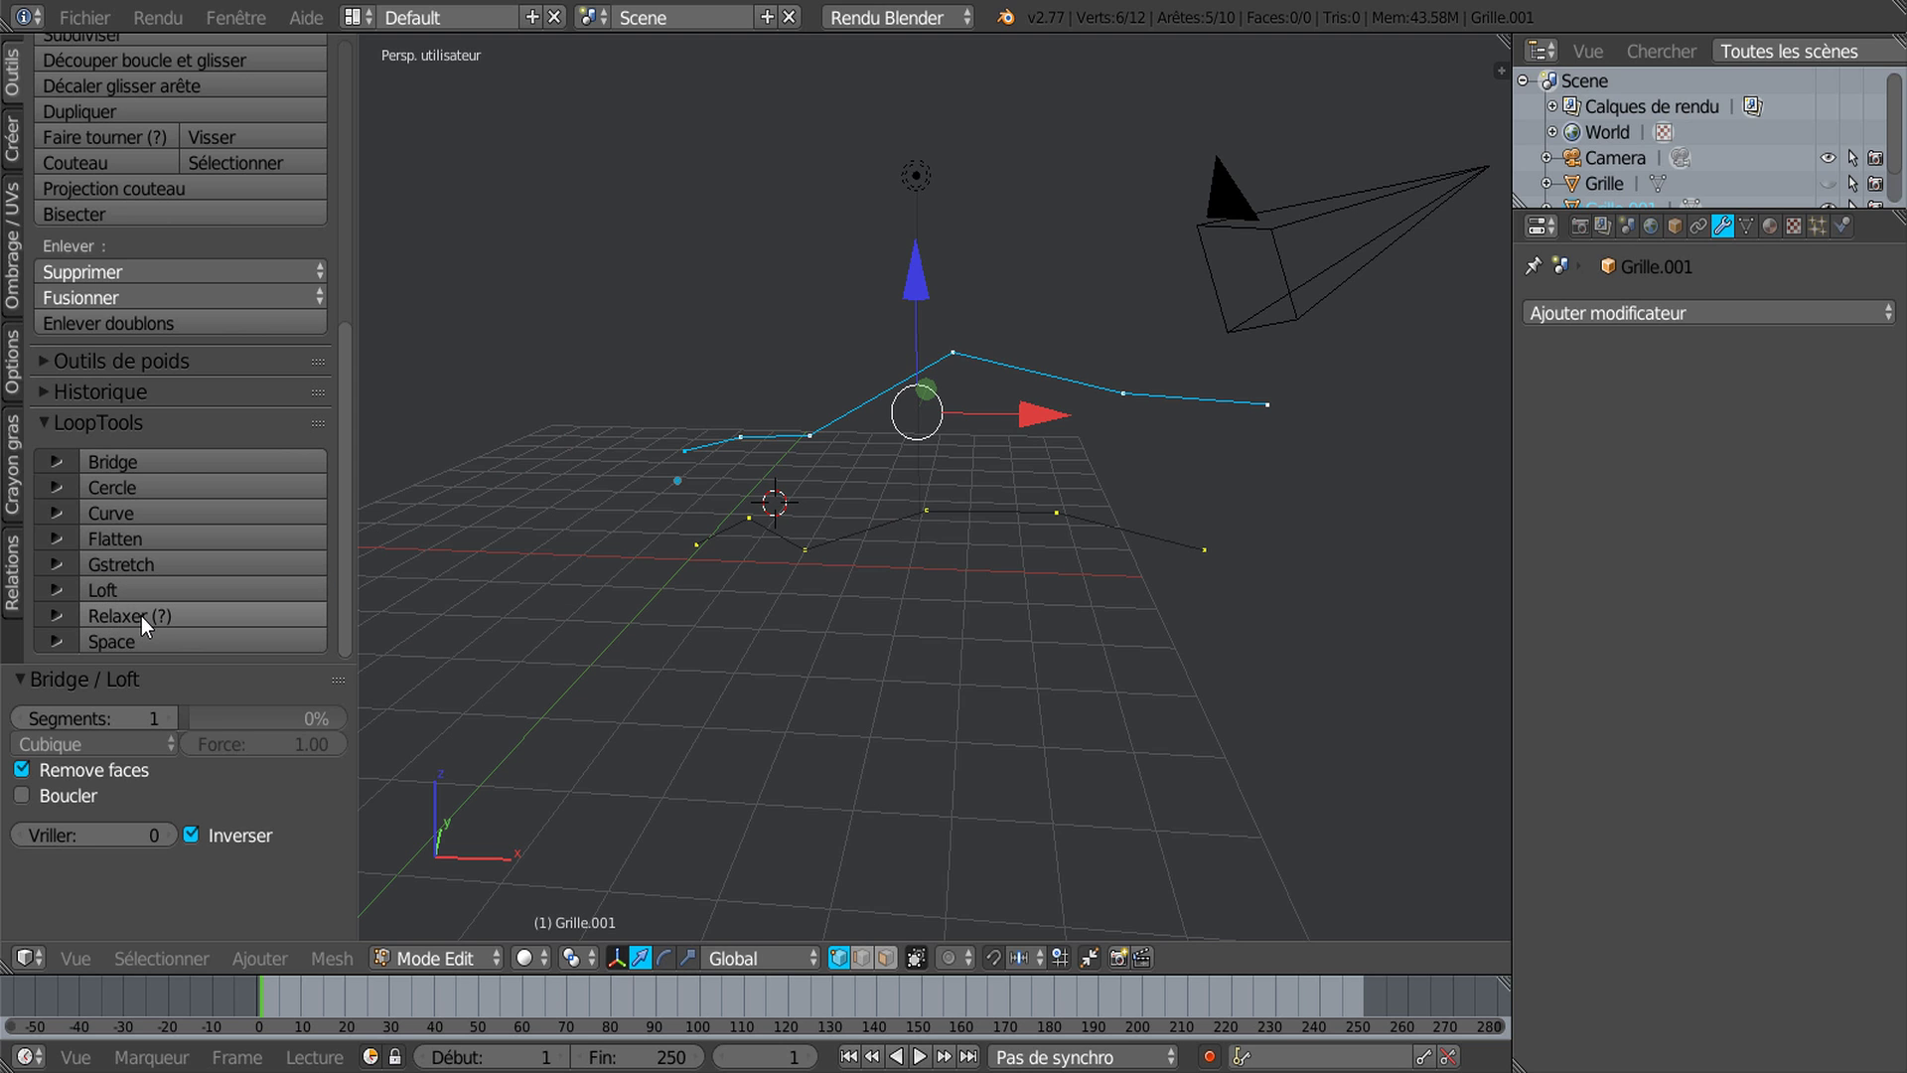
click(141, 615)
click(141, 614)
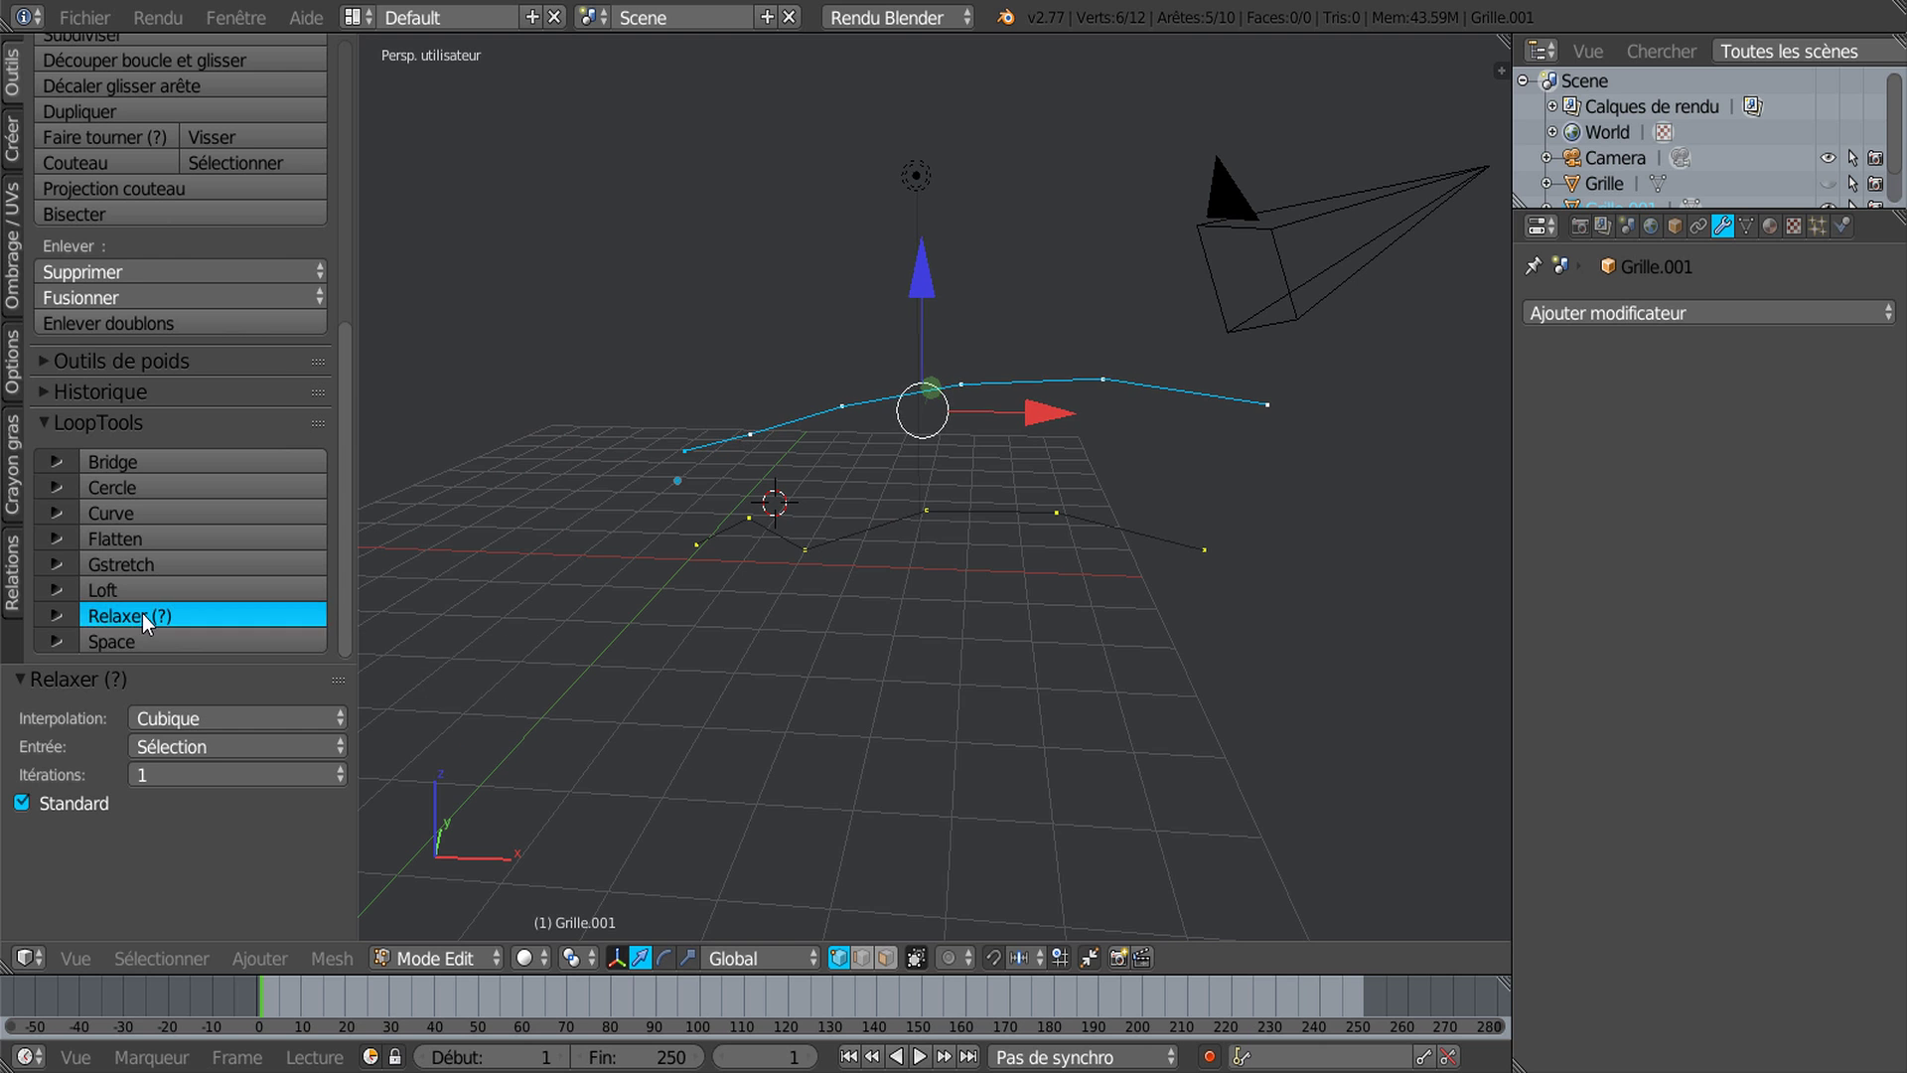
middle_drag(596, 574, 587, 630)
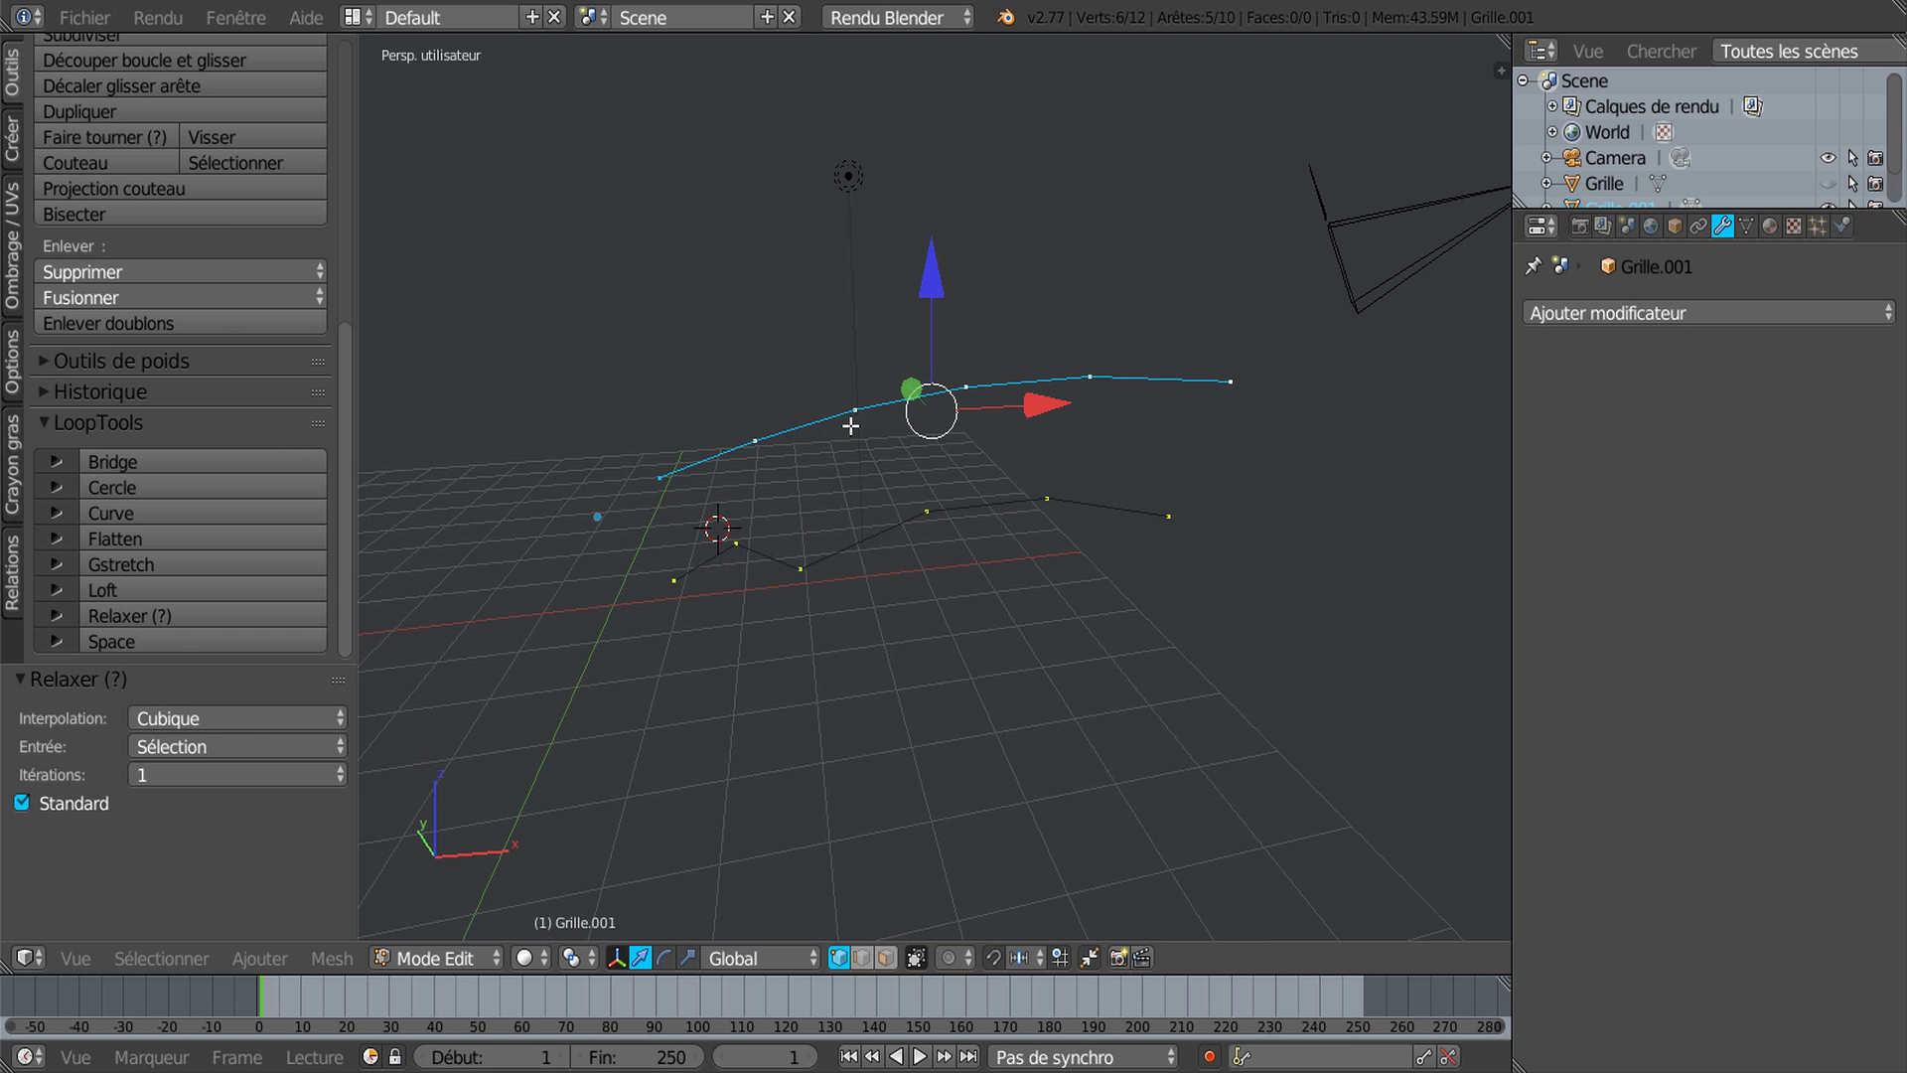
mouse_move(1174, 443)
middle_down()
mouse_move(1094, 434)
mouse_move(1164, 458)
middle_up()
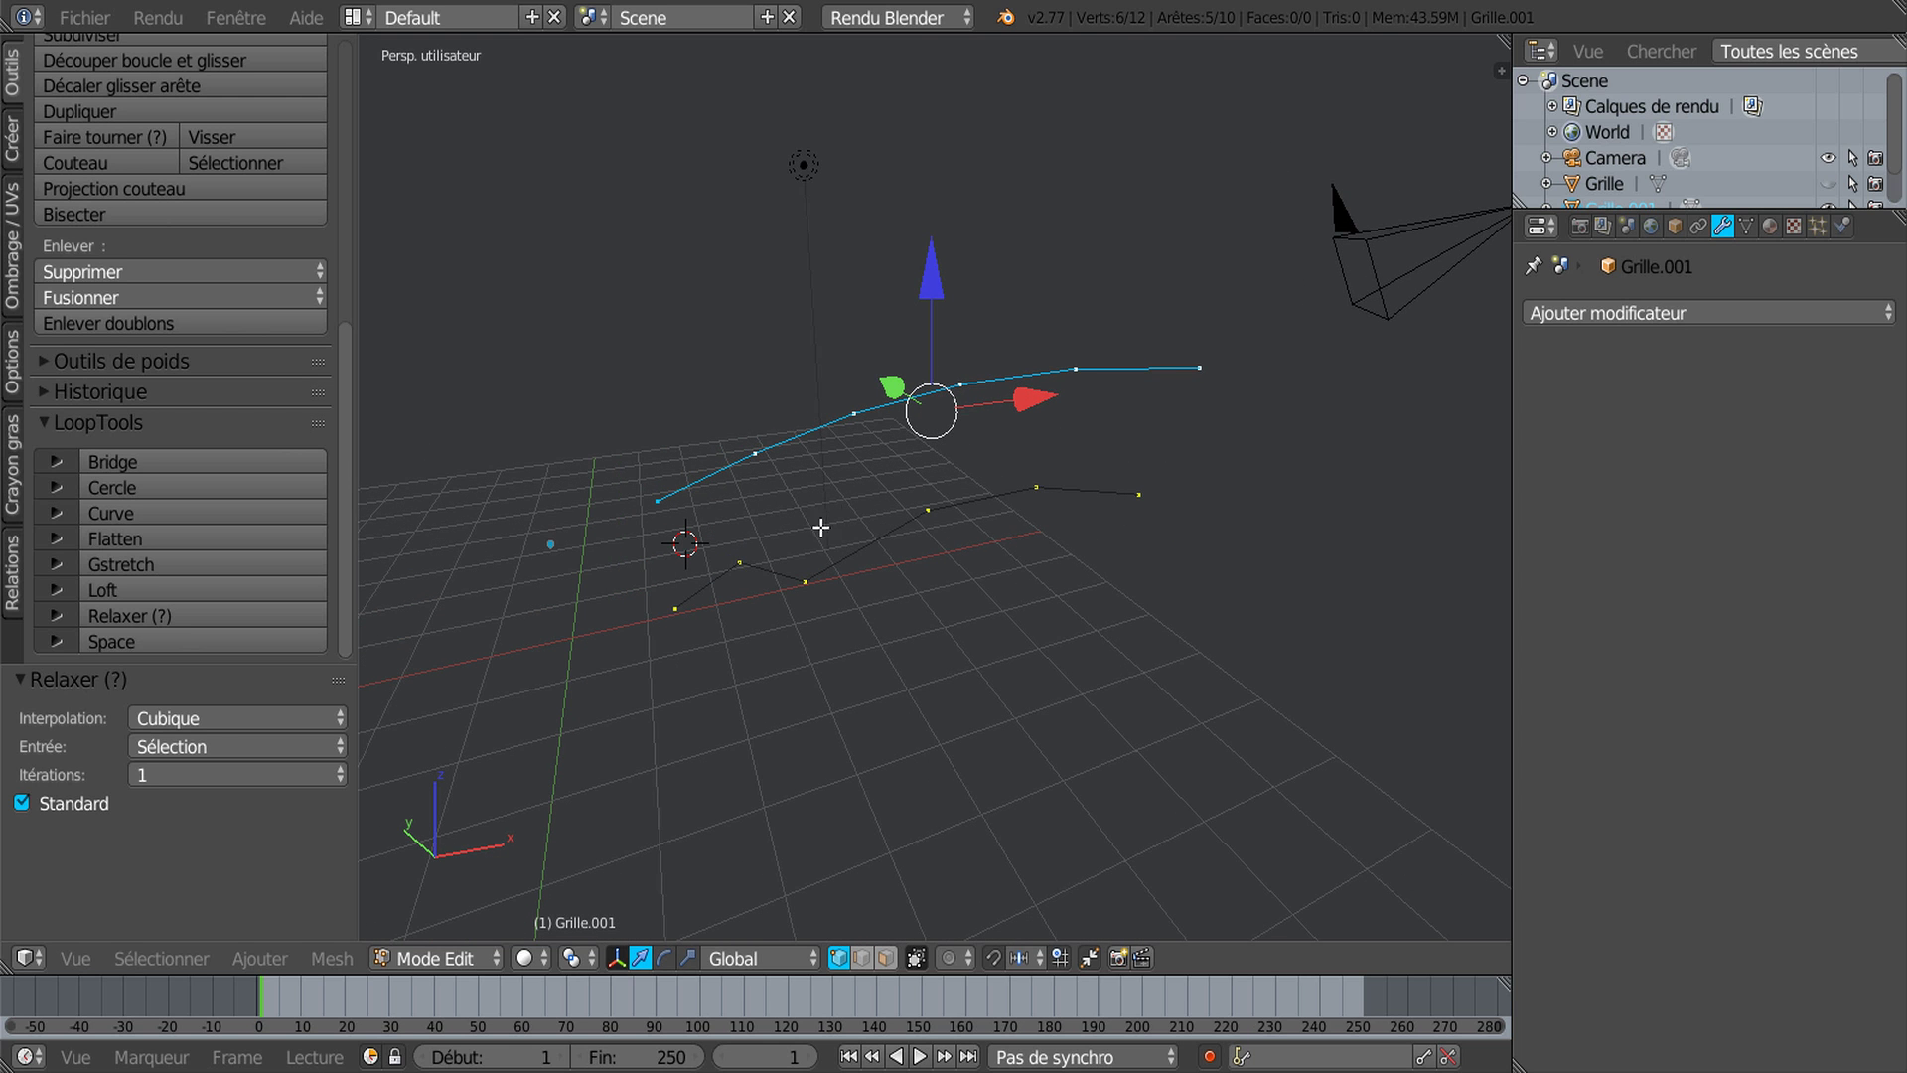
middle_drag(793, 591, 789, 577)
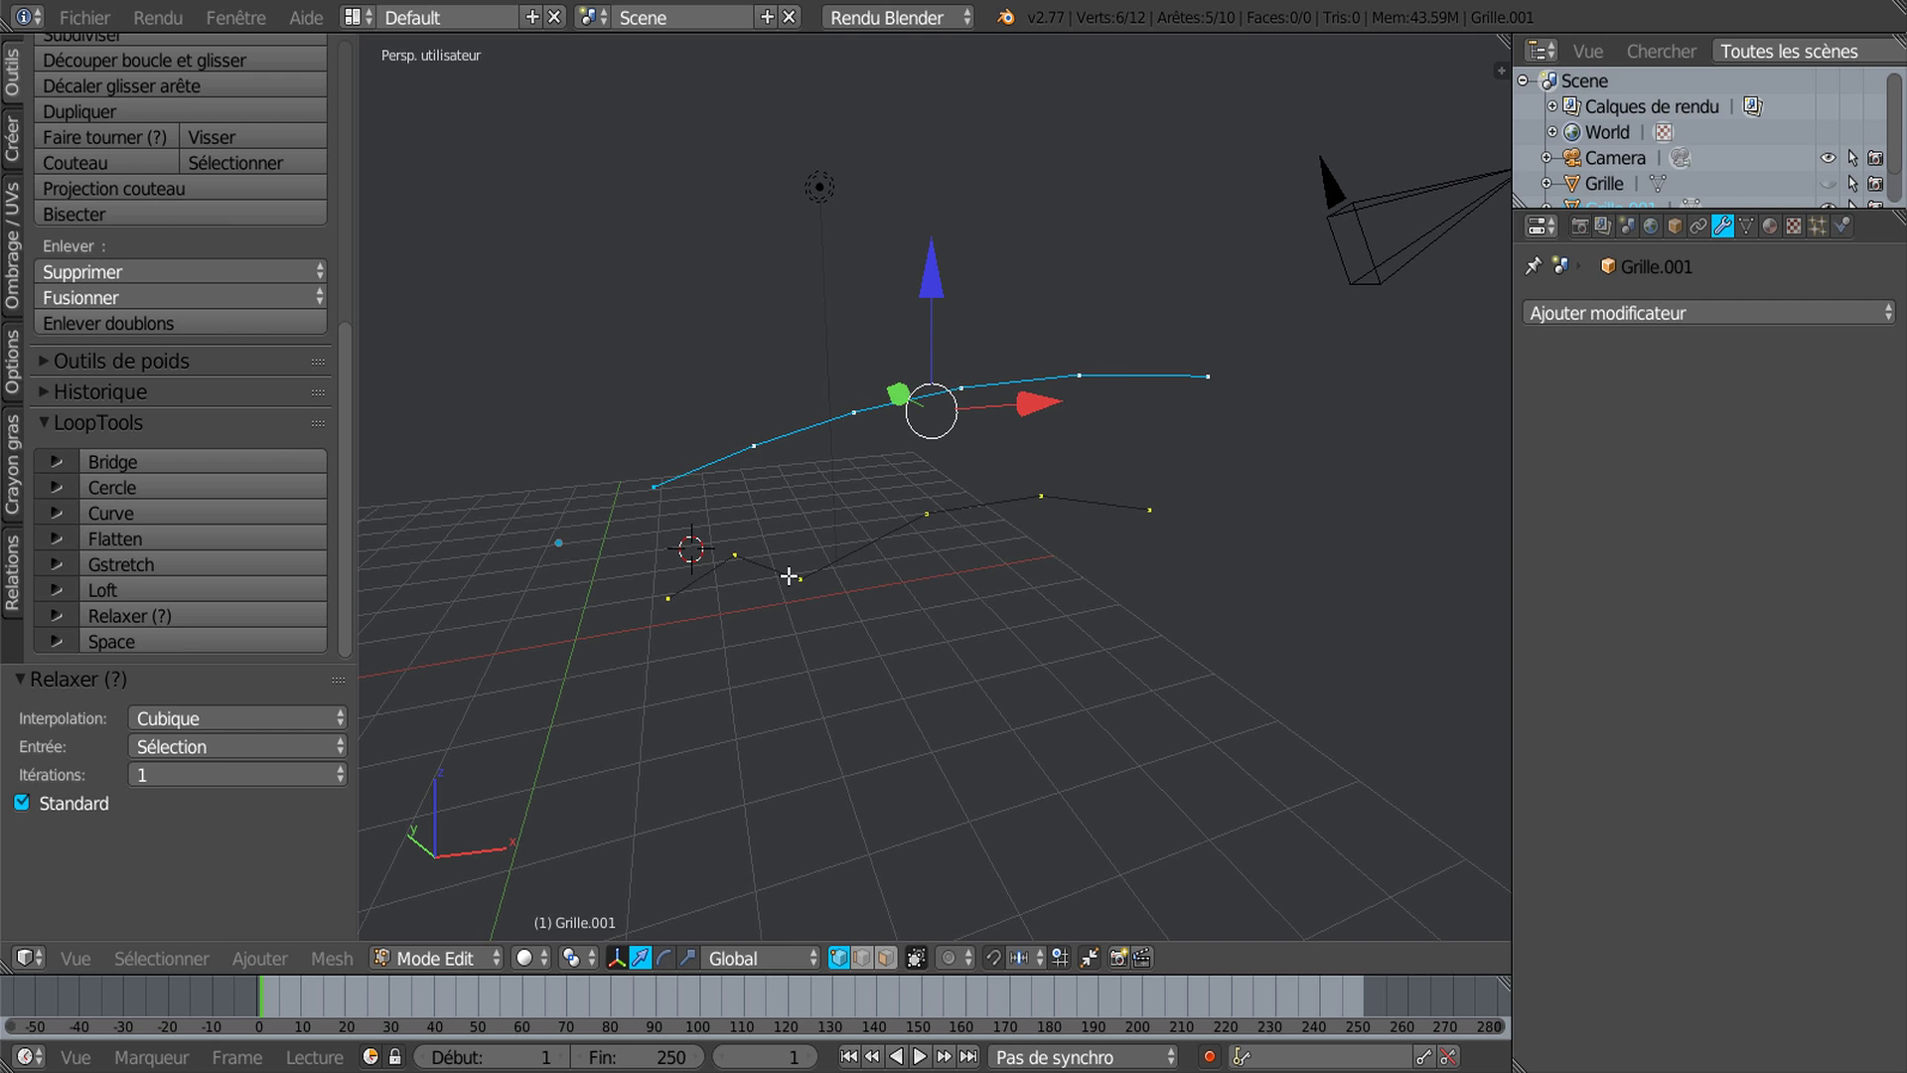
Step: Lower one inner vertex of the lower line about 2.24 units along Z and smooth the whole line with repeated LoopTools Relaxer passes
key(ctrl+i)
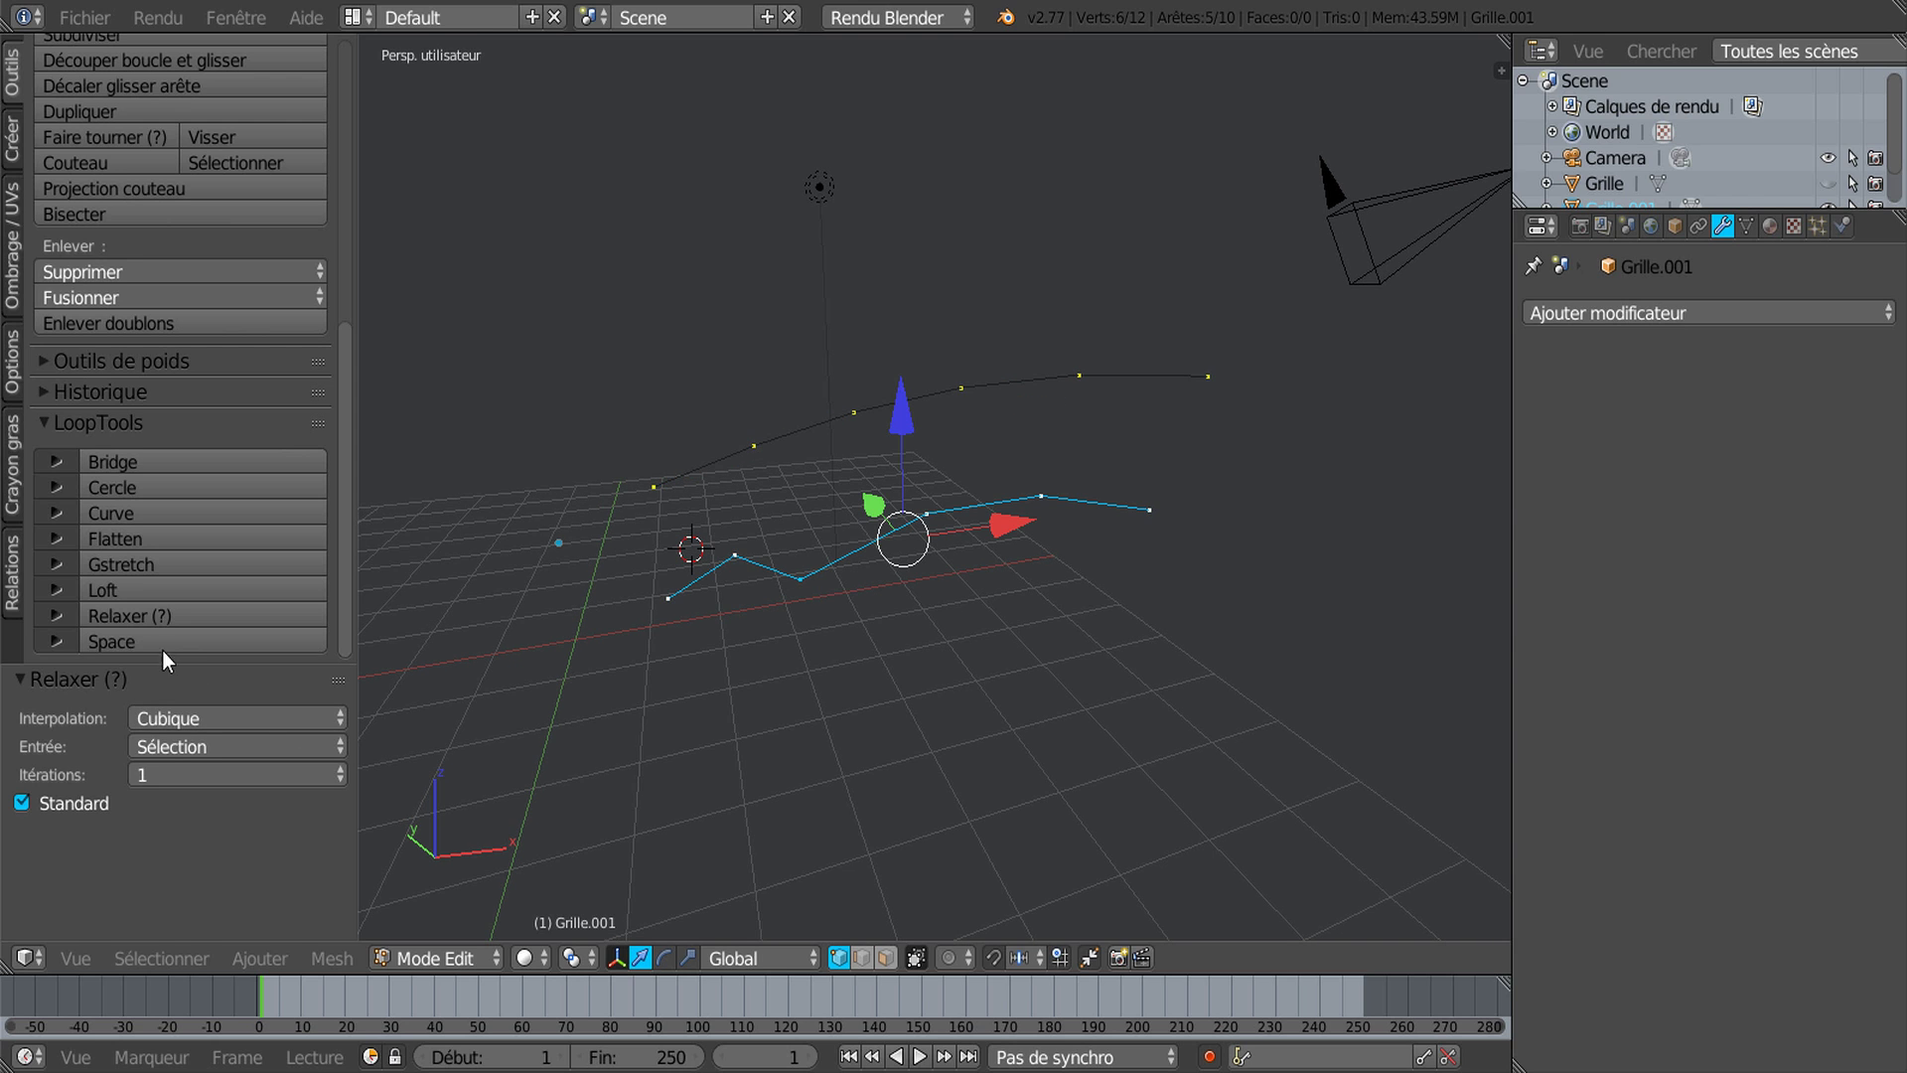
right_click(929, 516)
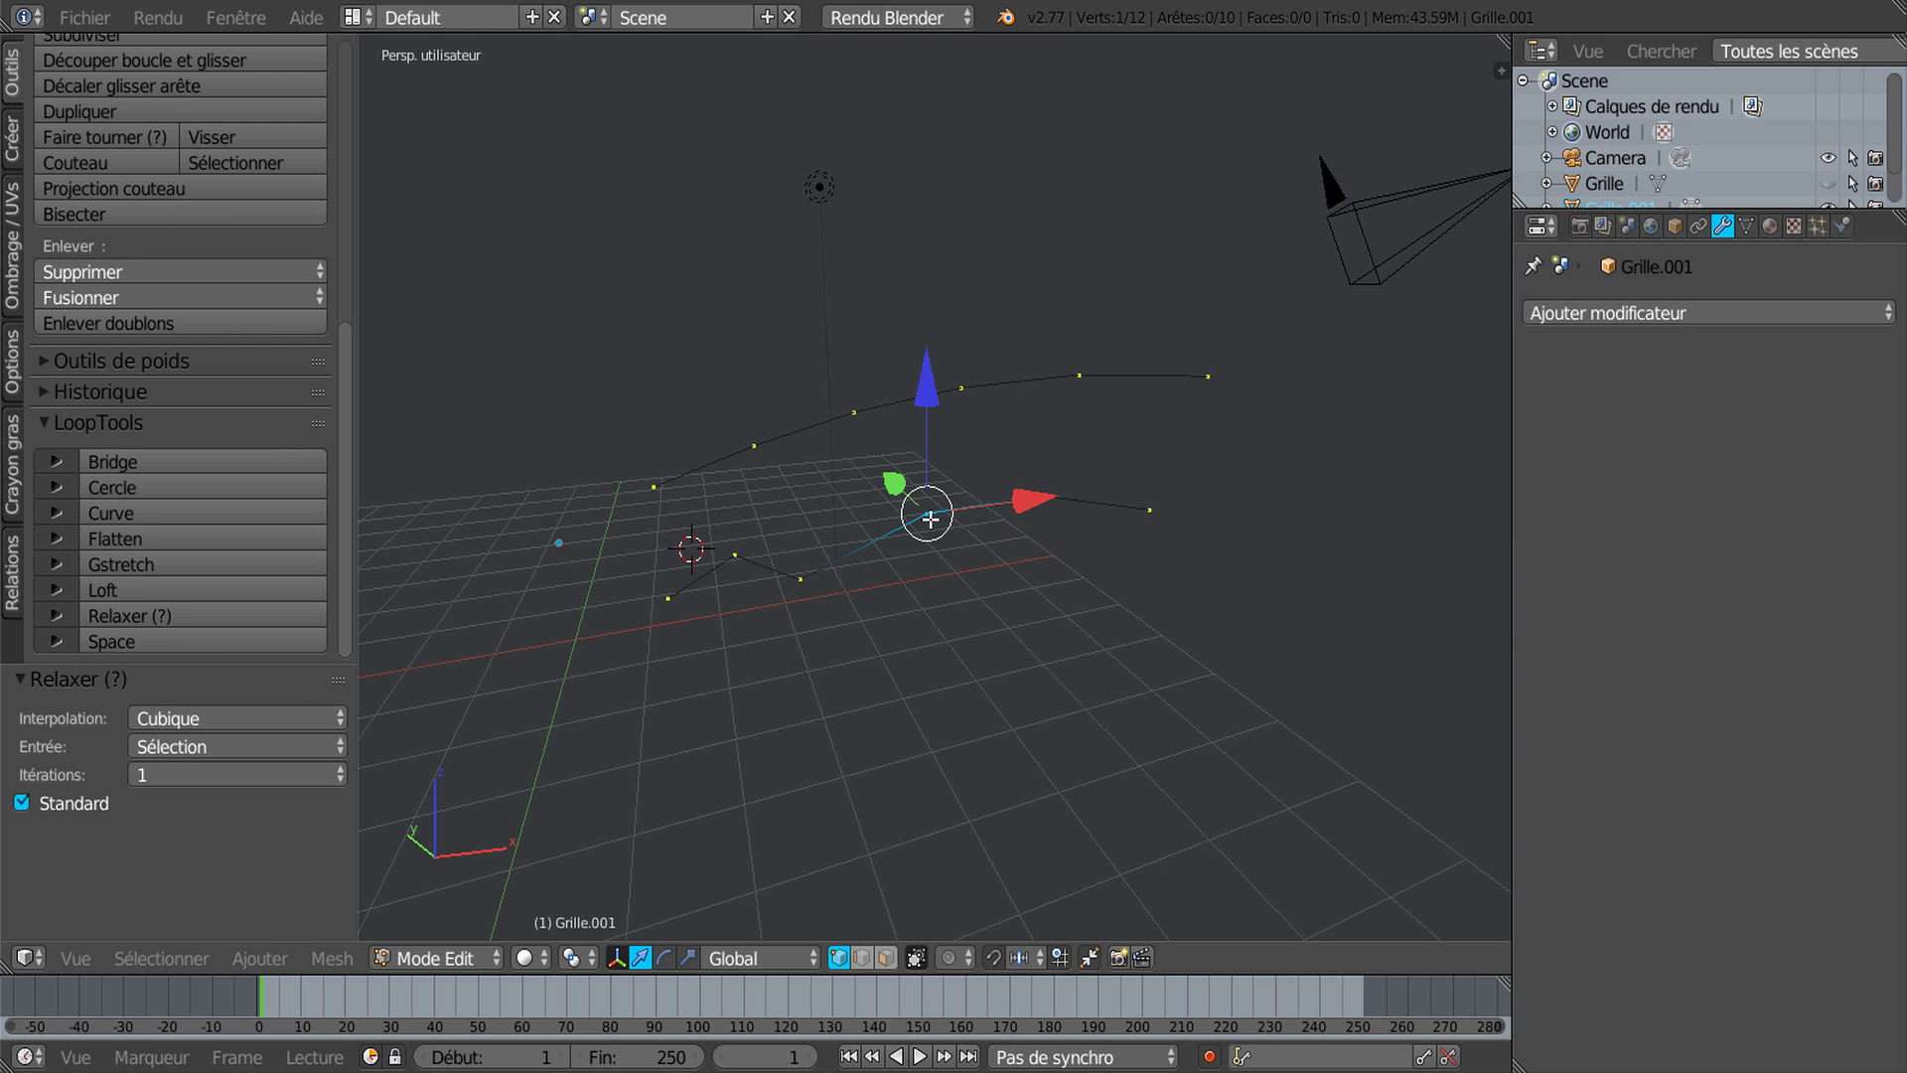
drag(925, 397, 838, 649)
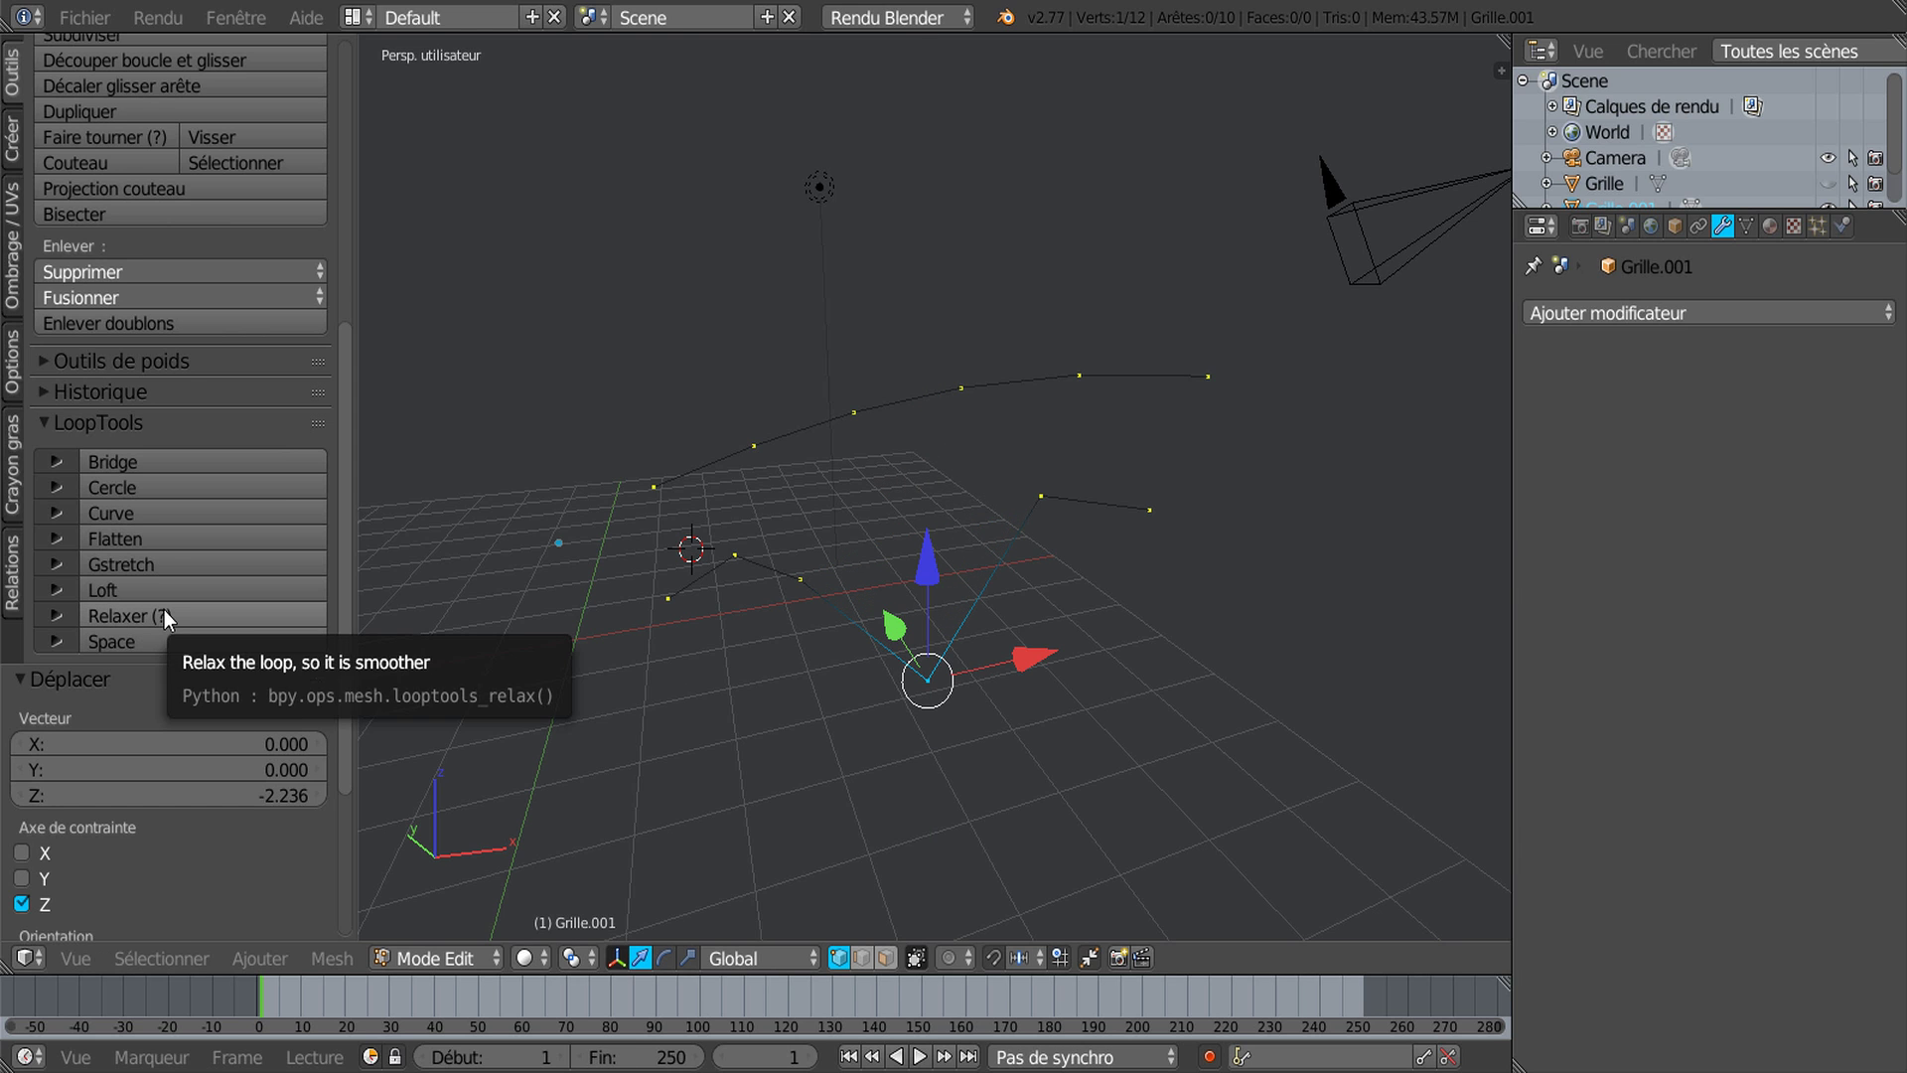
key(ctrl+l)
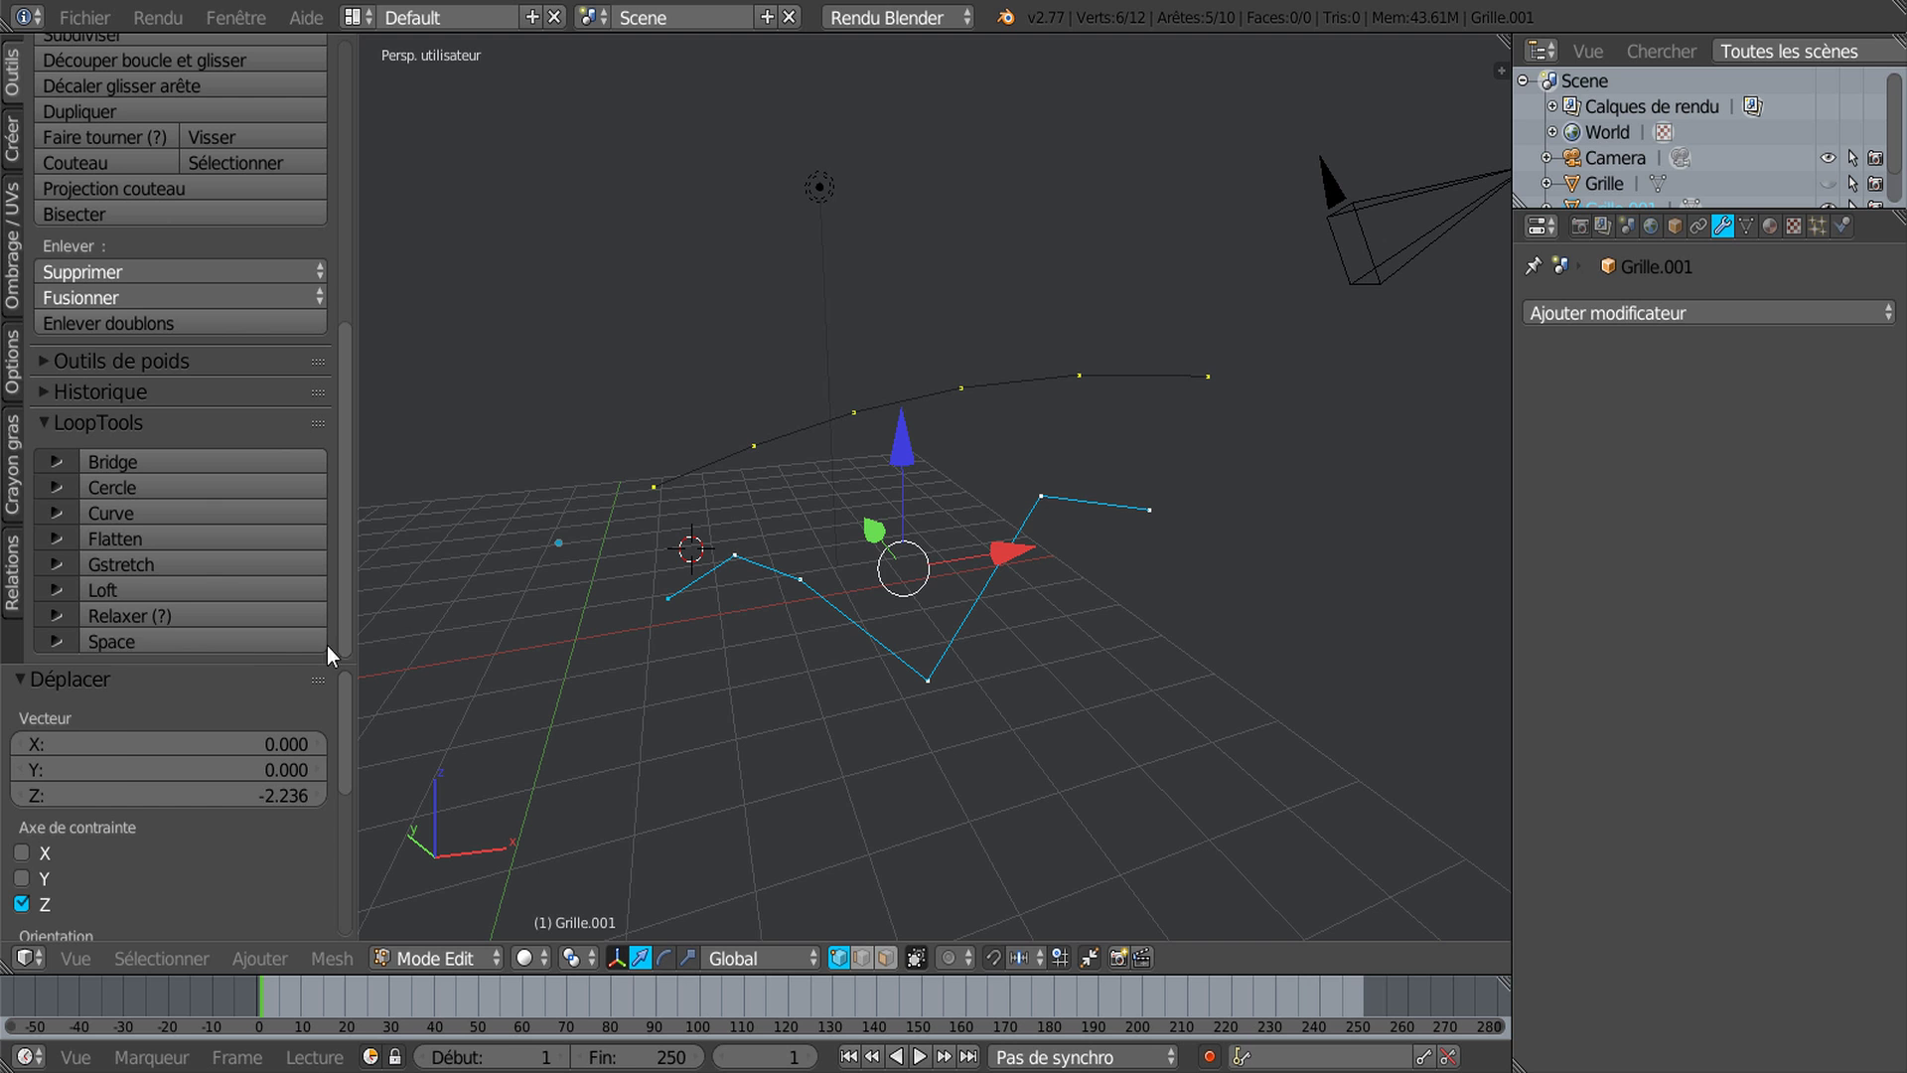
click(202, 619)
click(201, 617)
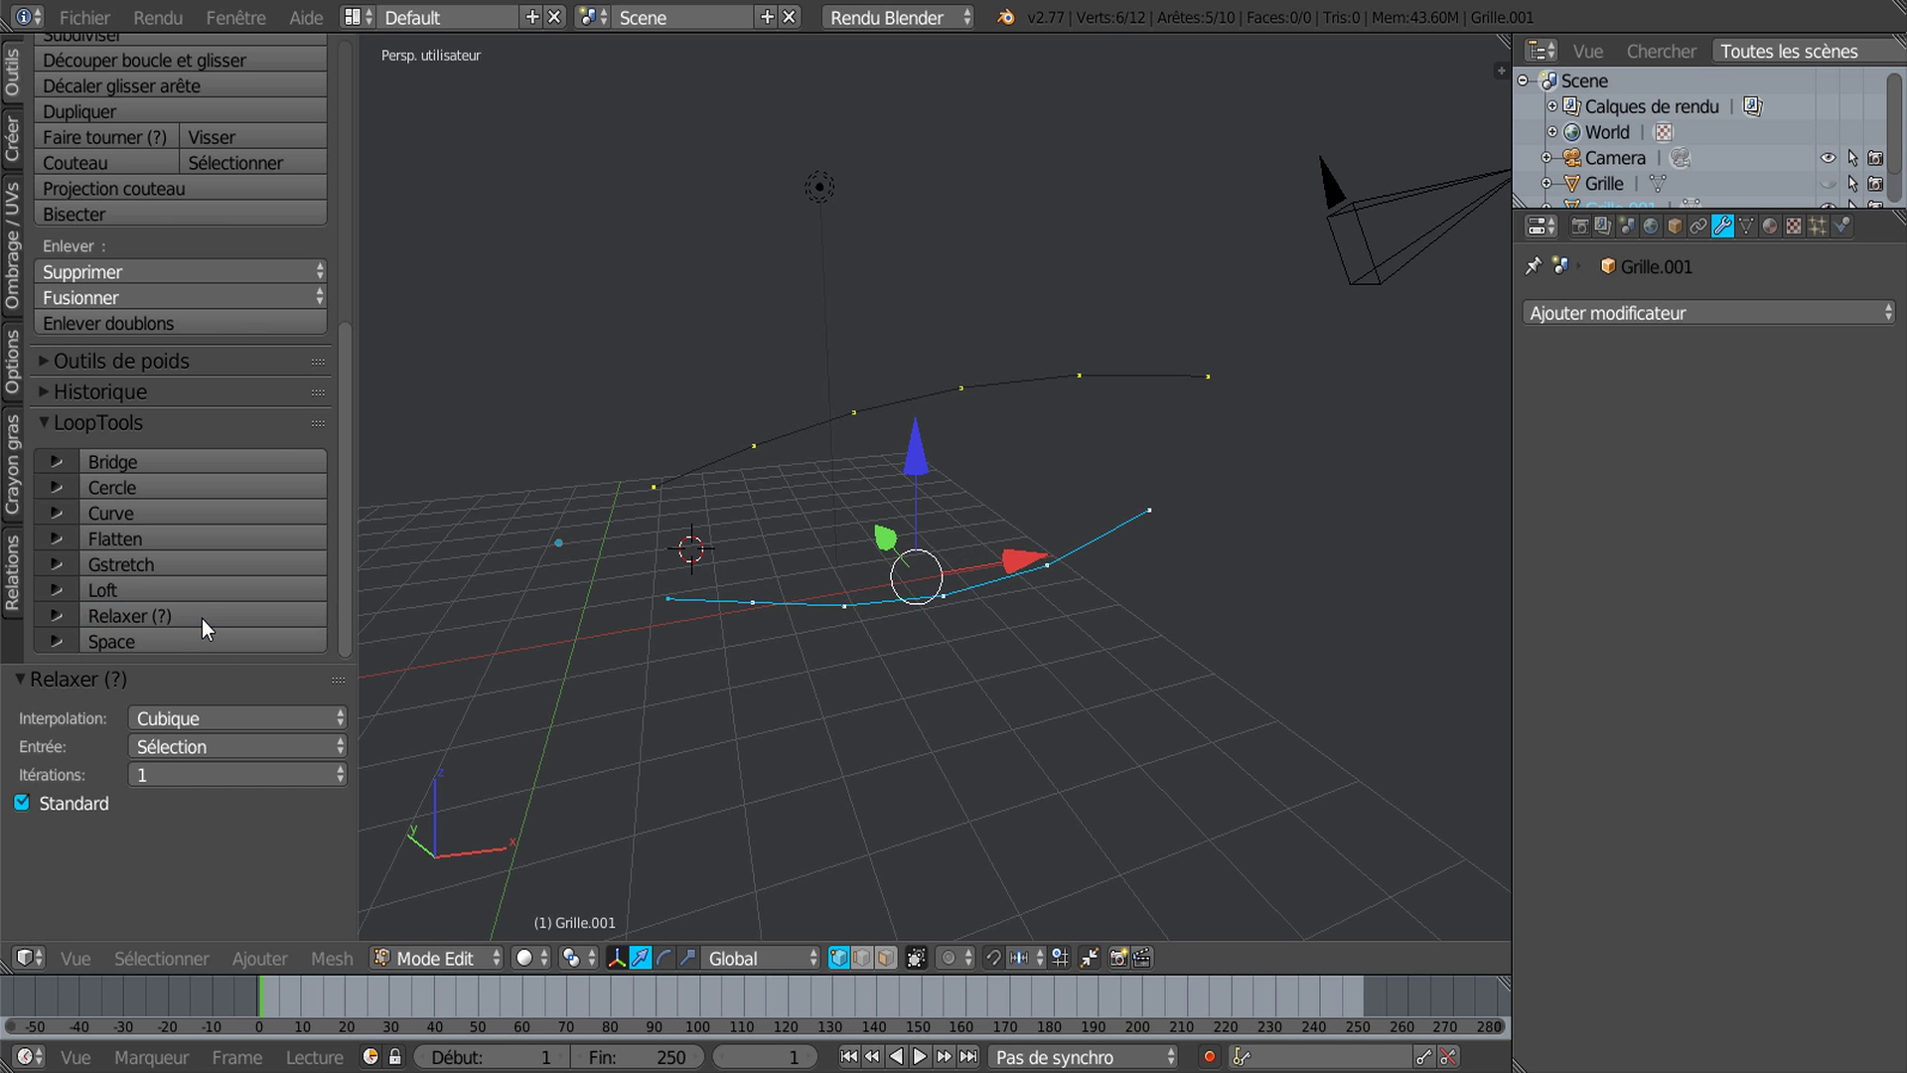
click(201, 618)
middle_drag(824, 735, 924, 635)
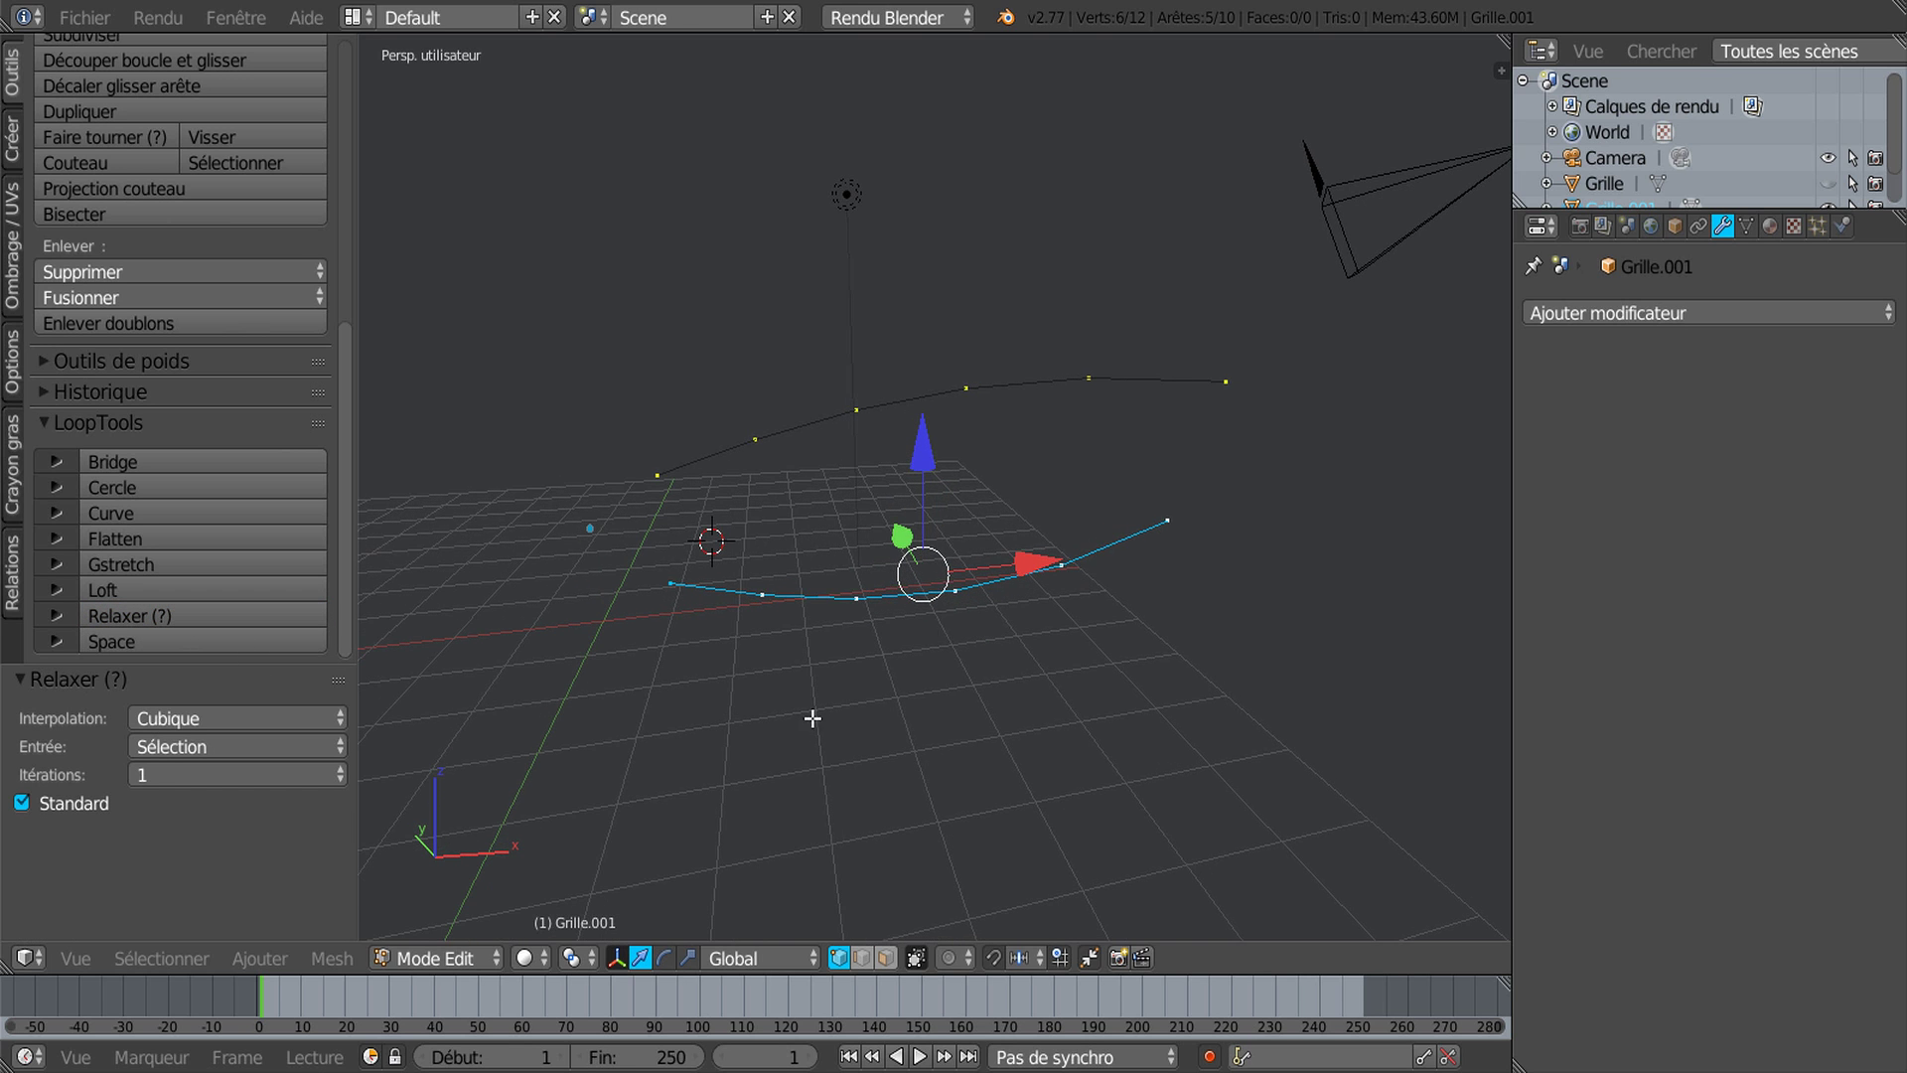
Step: Pull another lower-line vertex down about 1.69 units along Z, select the linked line and relax it several times with LoopTools
right_click(956, 586)
key(g)
key(z)
click(983, 594)
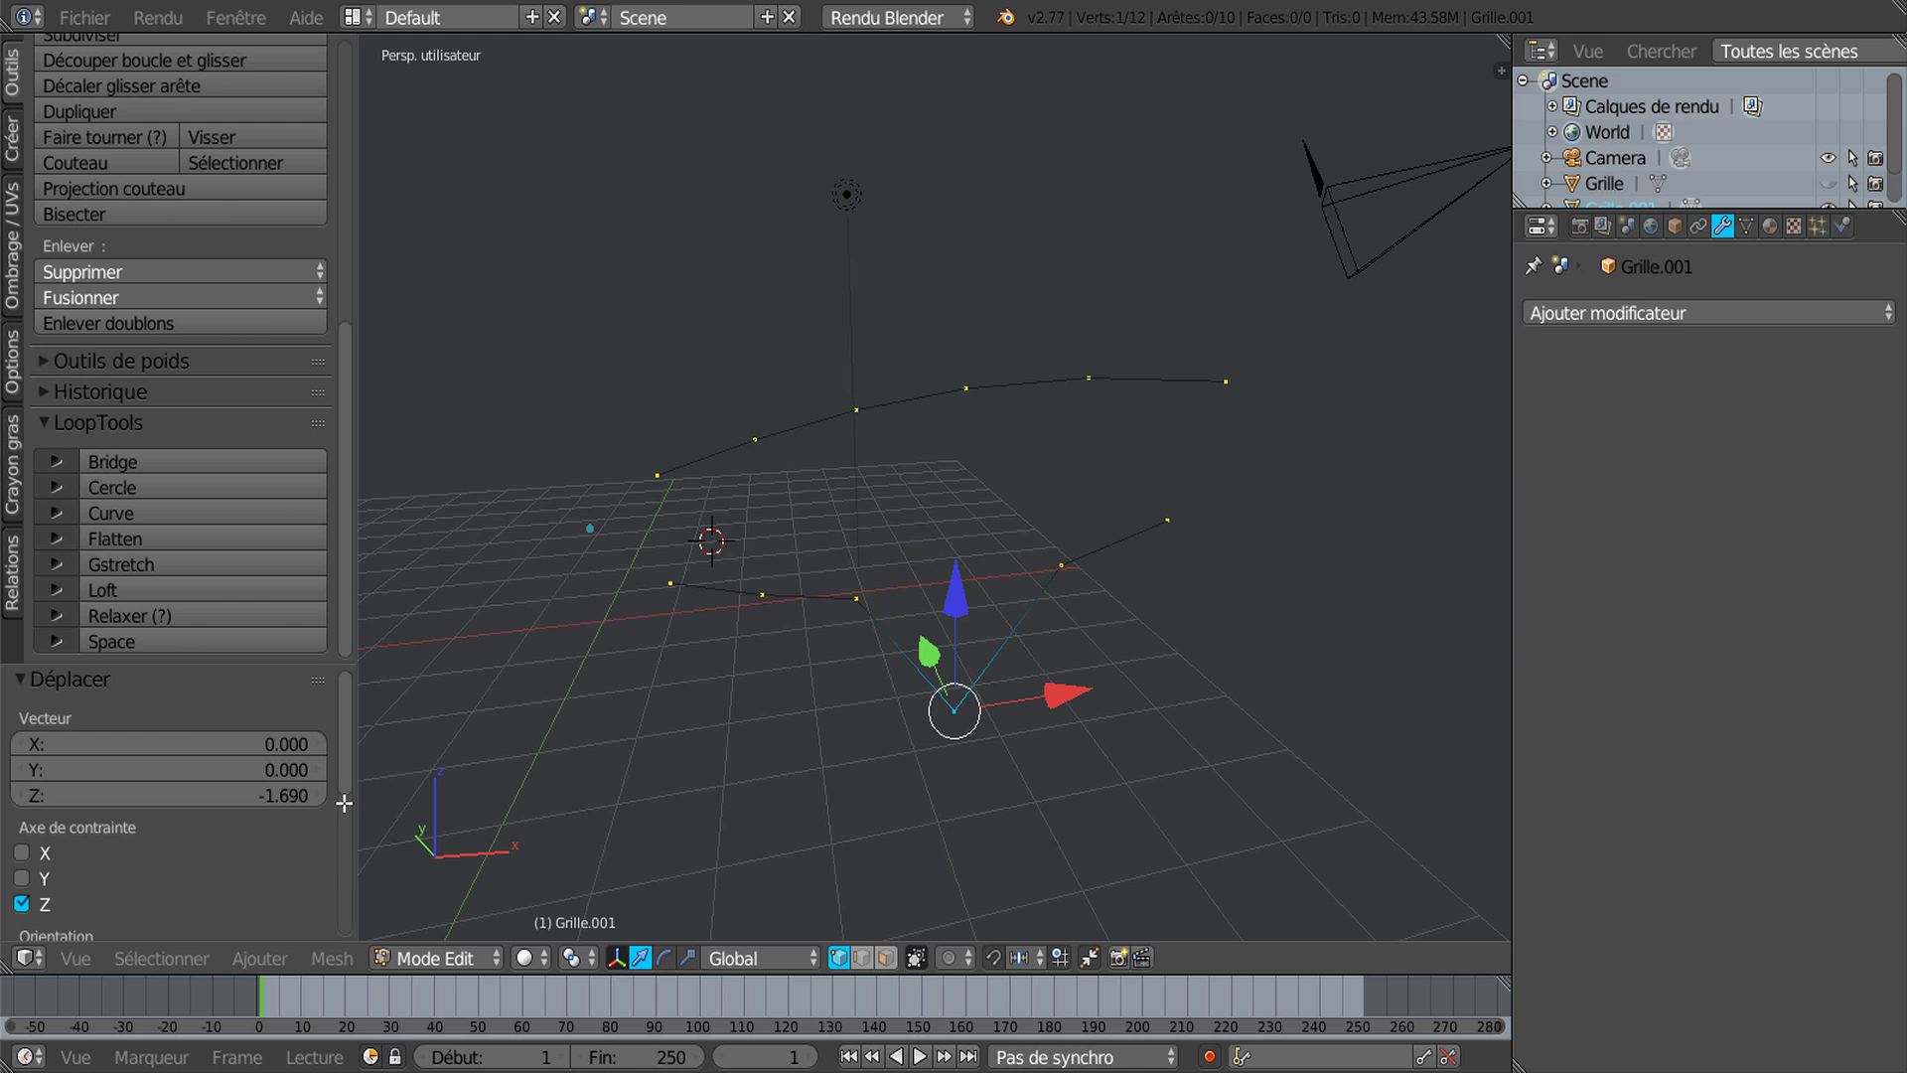
key(ctrl+l)
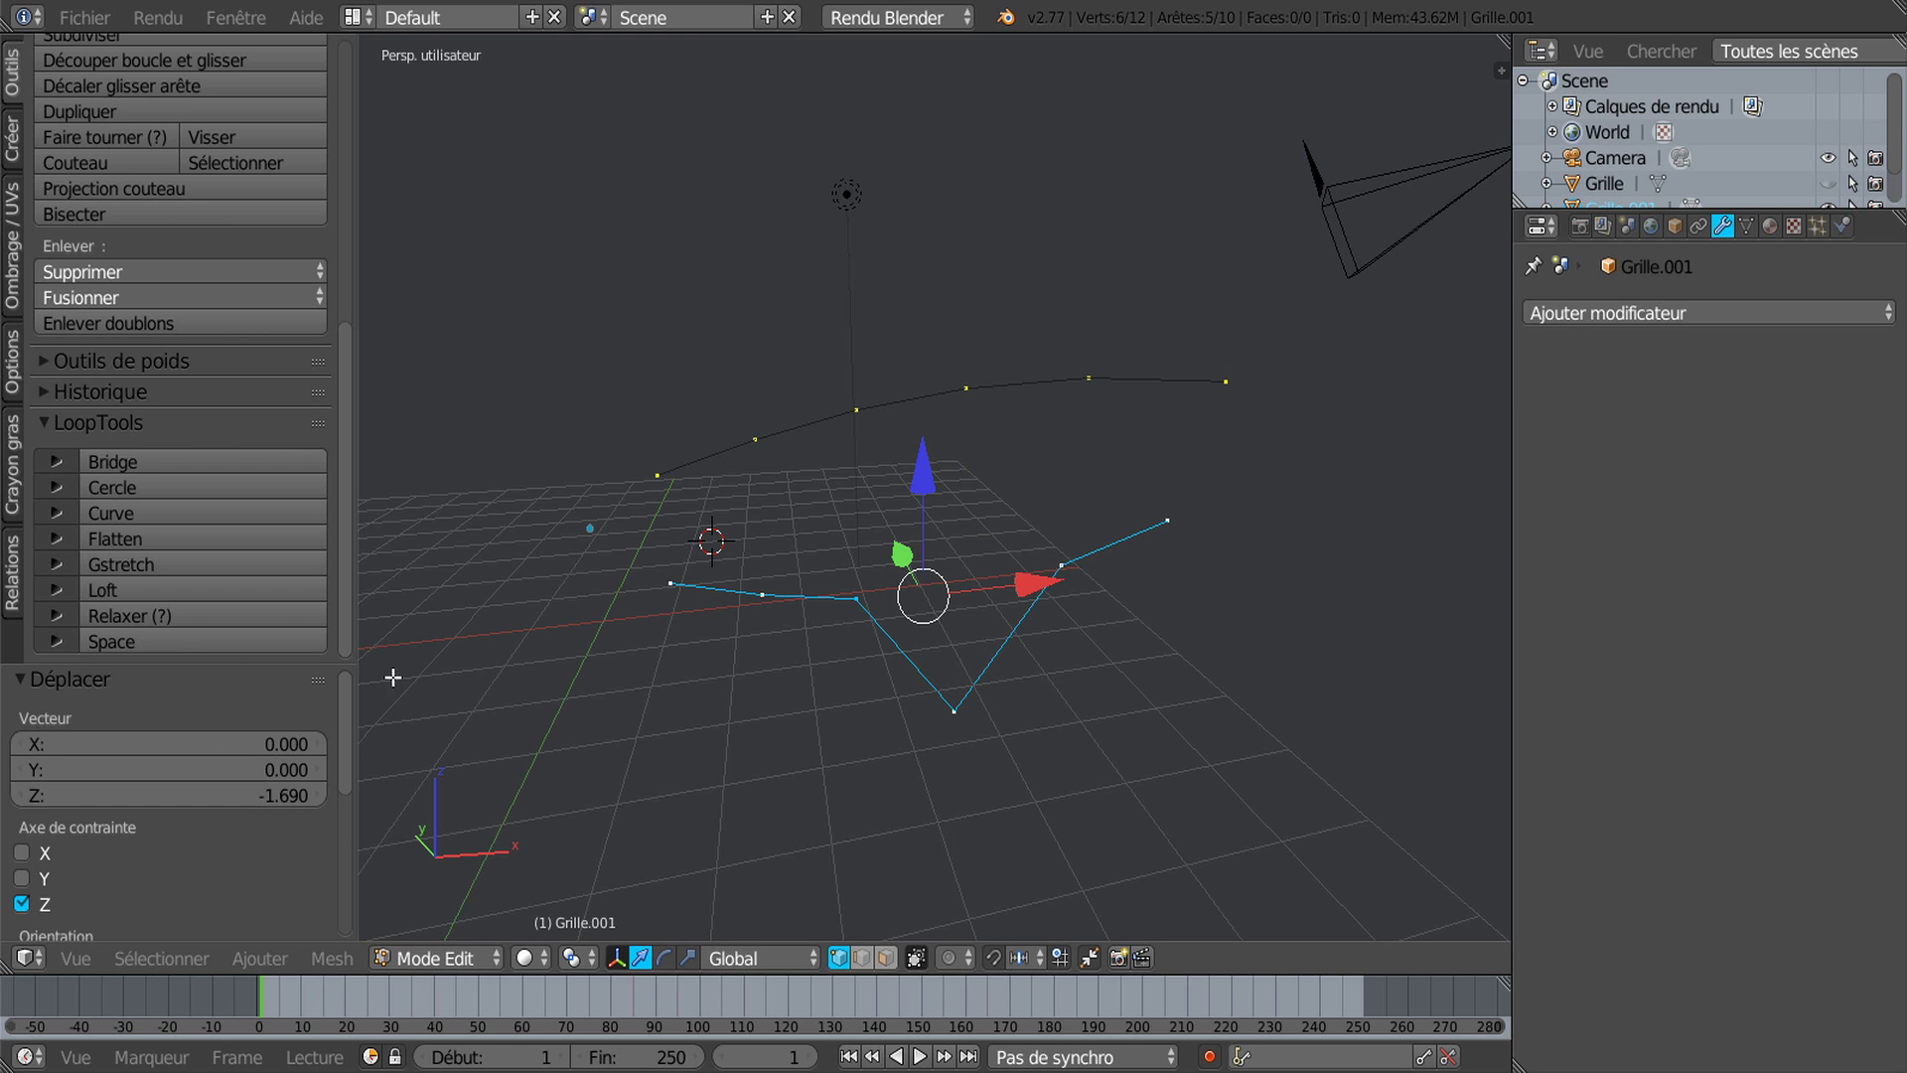
click(199, 617)
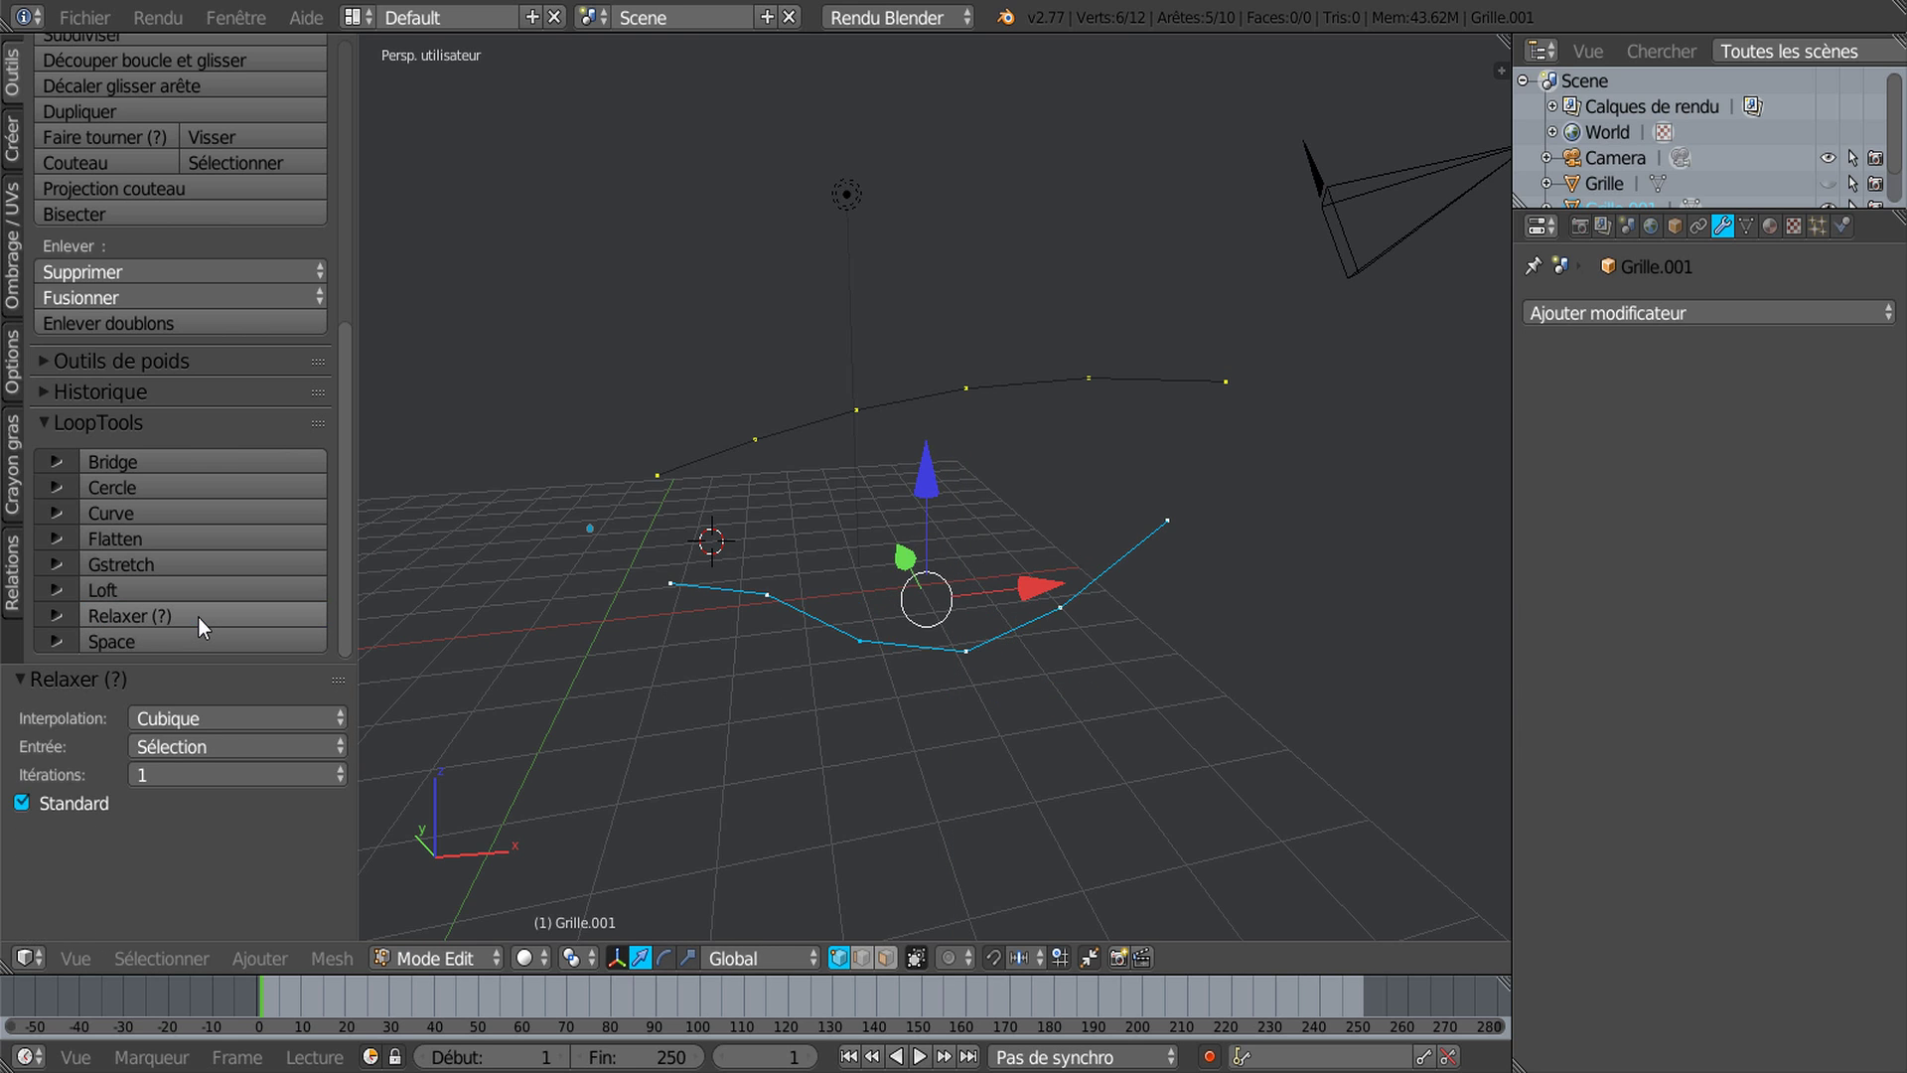
click(200, 617)
click(200, 617)
click(200, 617)
Step: Move a middle vertex of the lower line down about 1.68 units along Z and relax the full line again
right_click(887, 645)
key(g)
key(z)
click(887, 644)
click(193, 614)
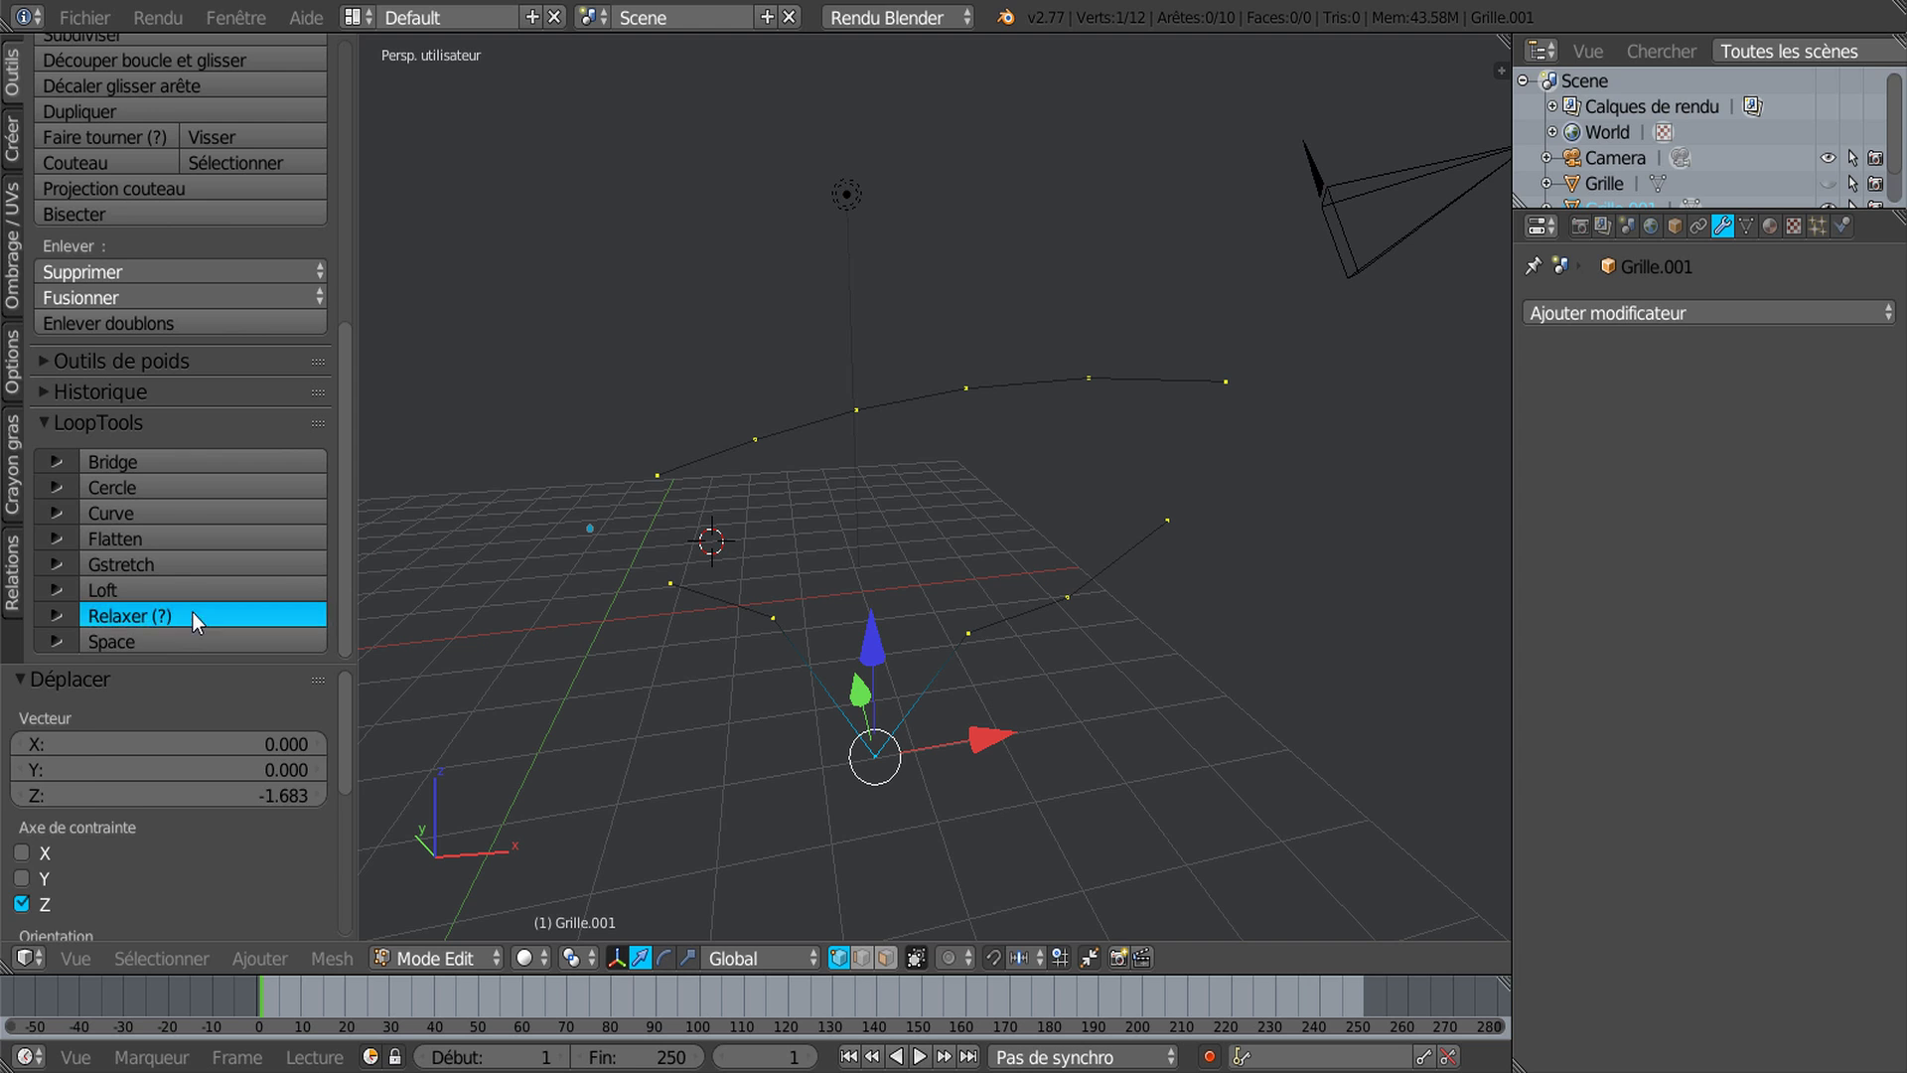
key(l)
click(222, 617)
click(231, 610)
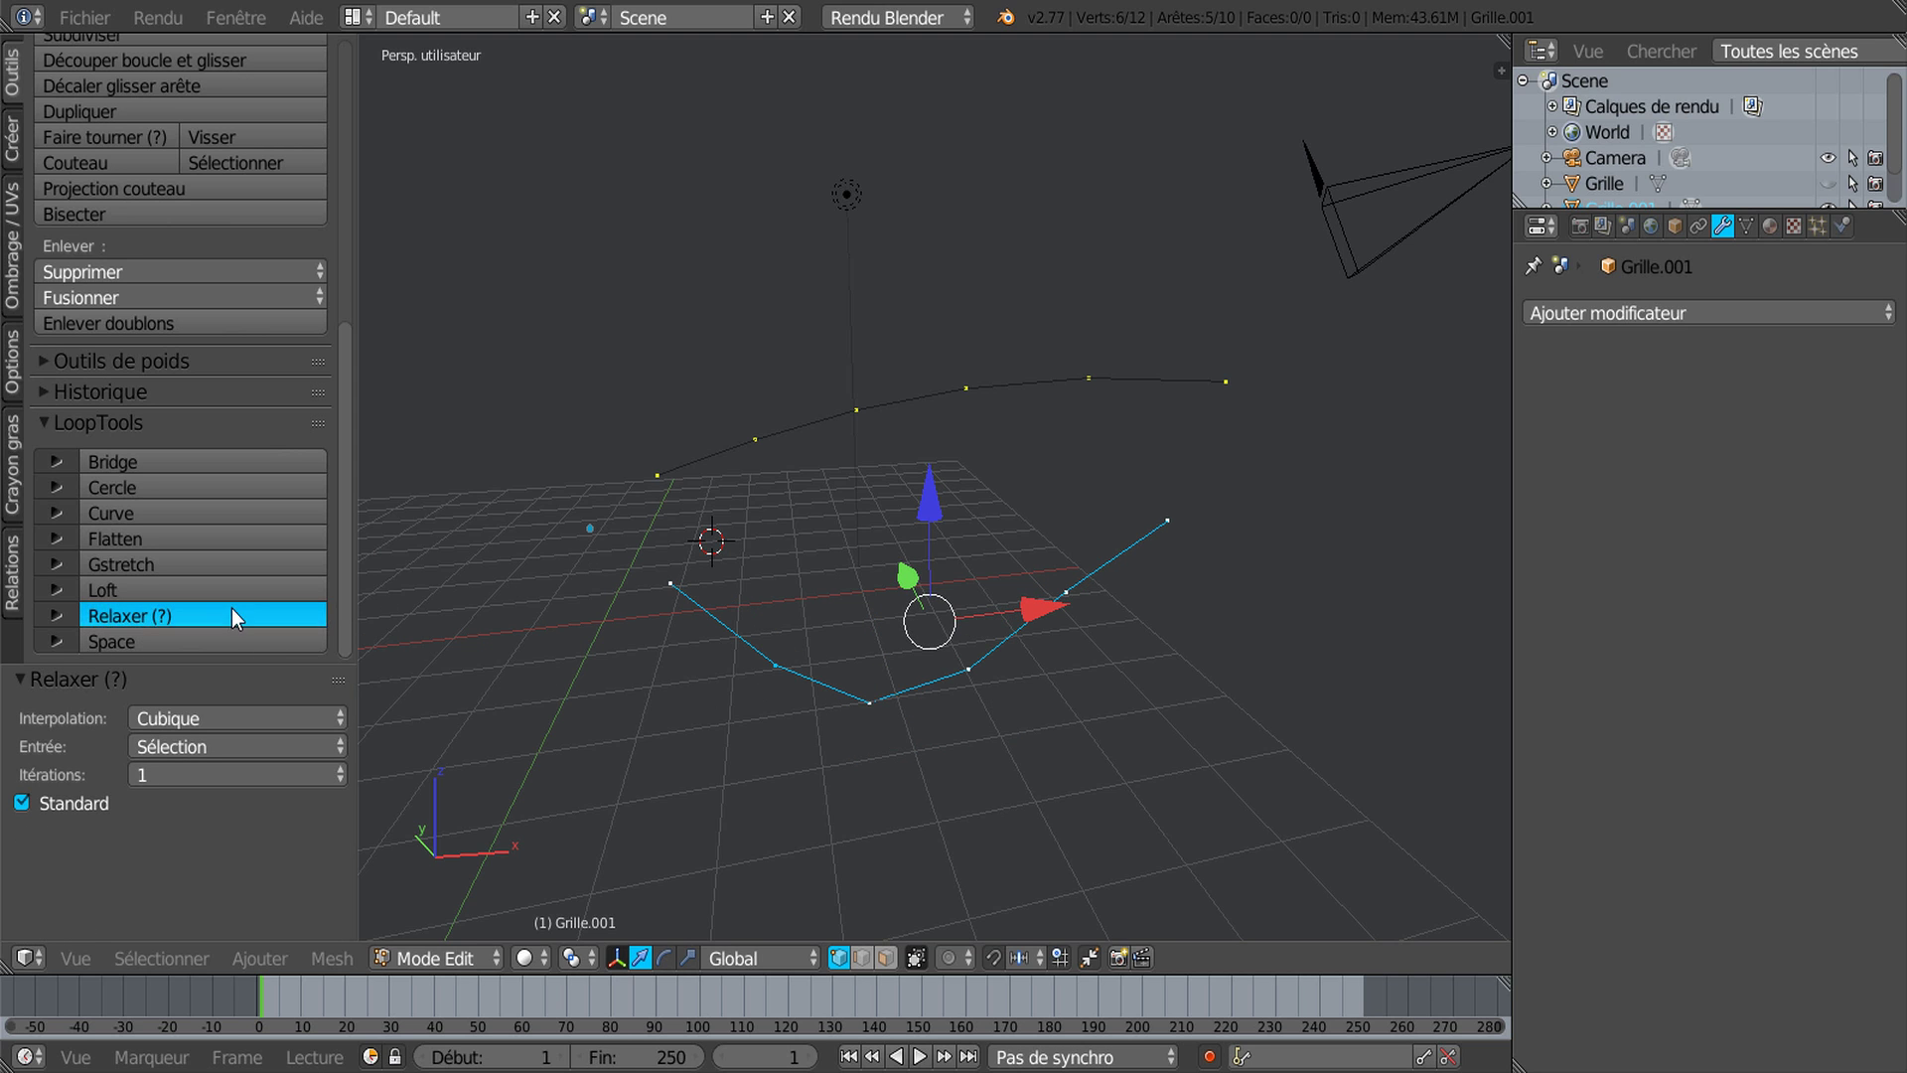
click(254, 616)
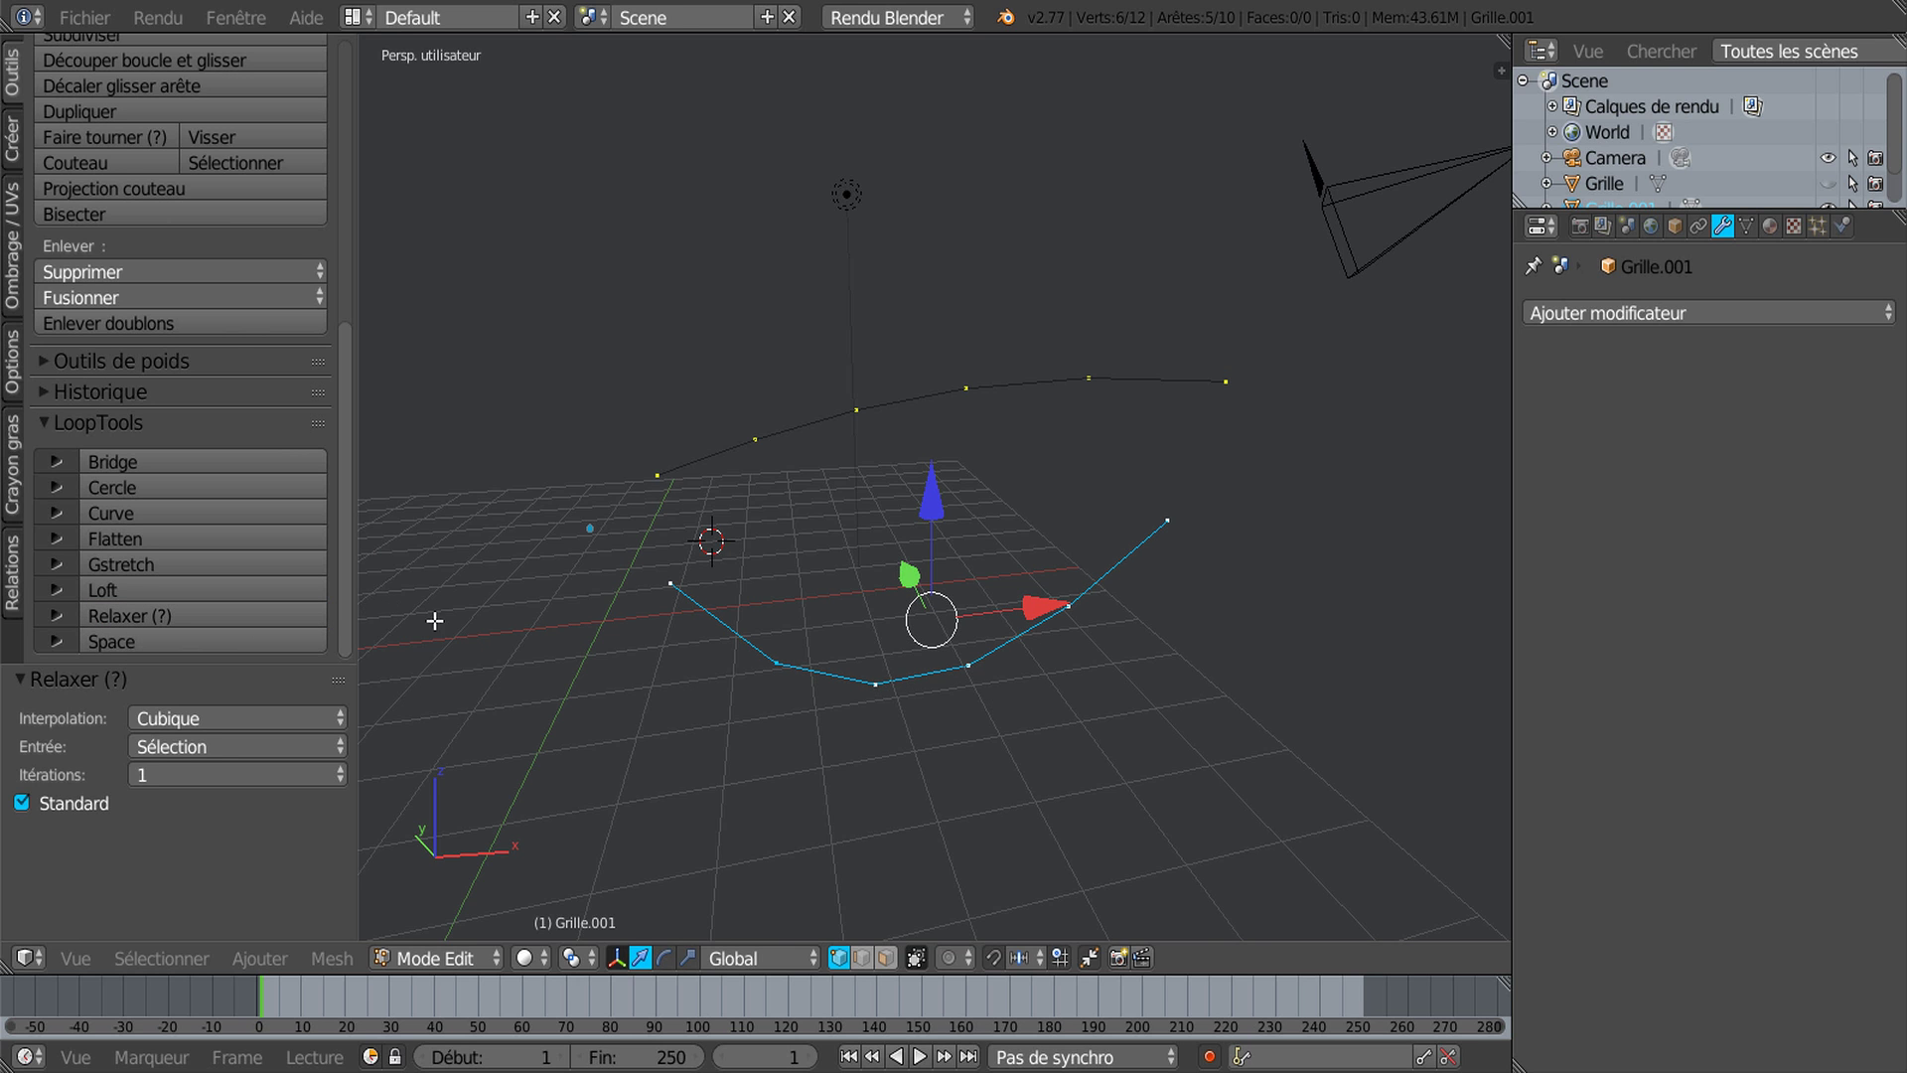
Step: Even out the lower line's vertex spacing with LoopTools Space, Cubique interpolation at 100% influence
middle_drag(1055, 769, 1013, 771)
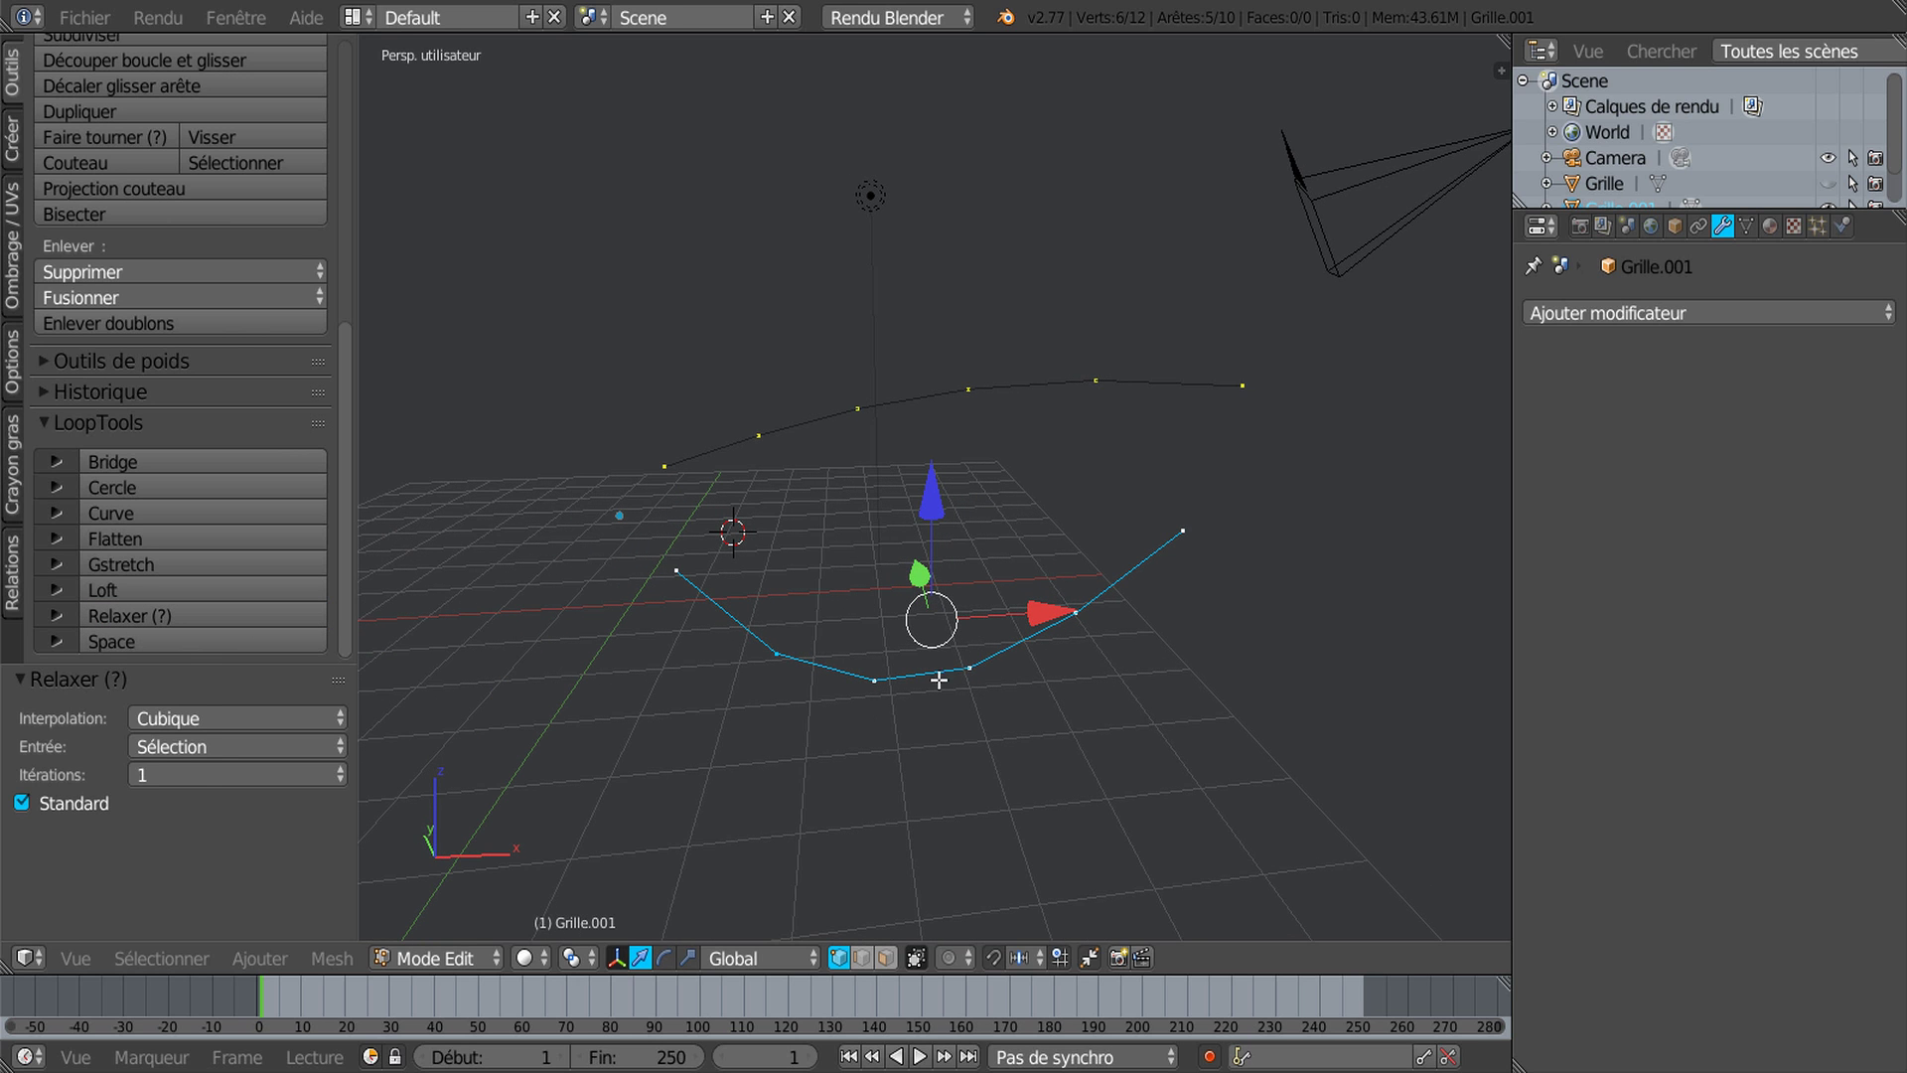
click(183, 643)
middle_drag(691, 651, 903, 569)
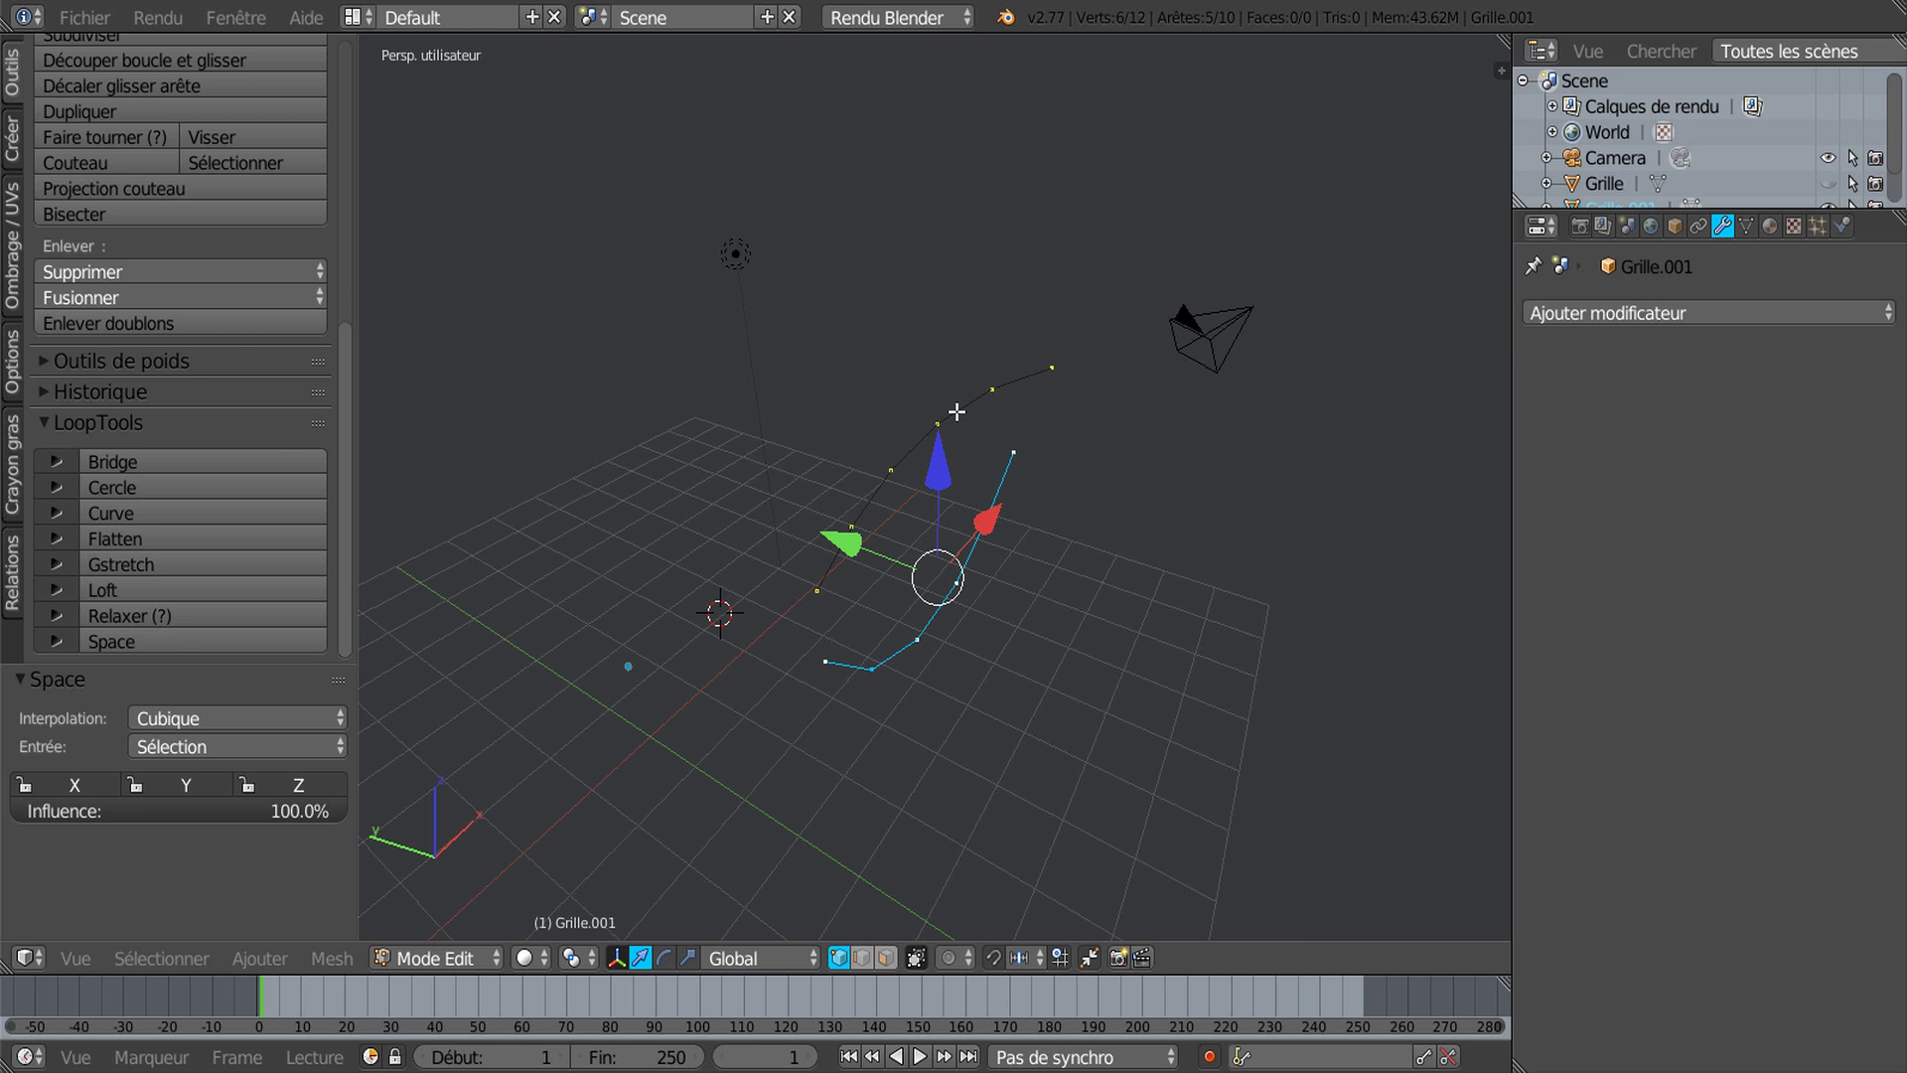
Step: Add the upper line to the selection and delete all vertices of both lines
key(l)
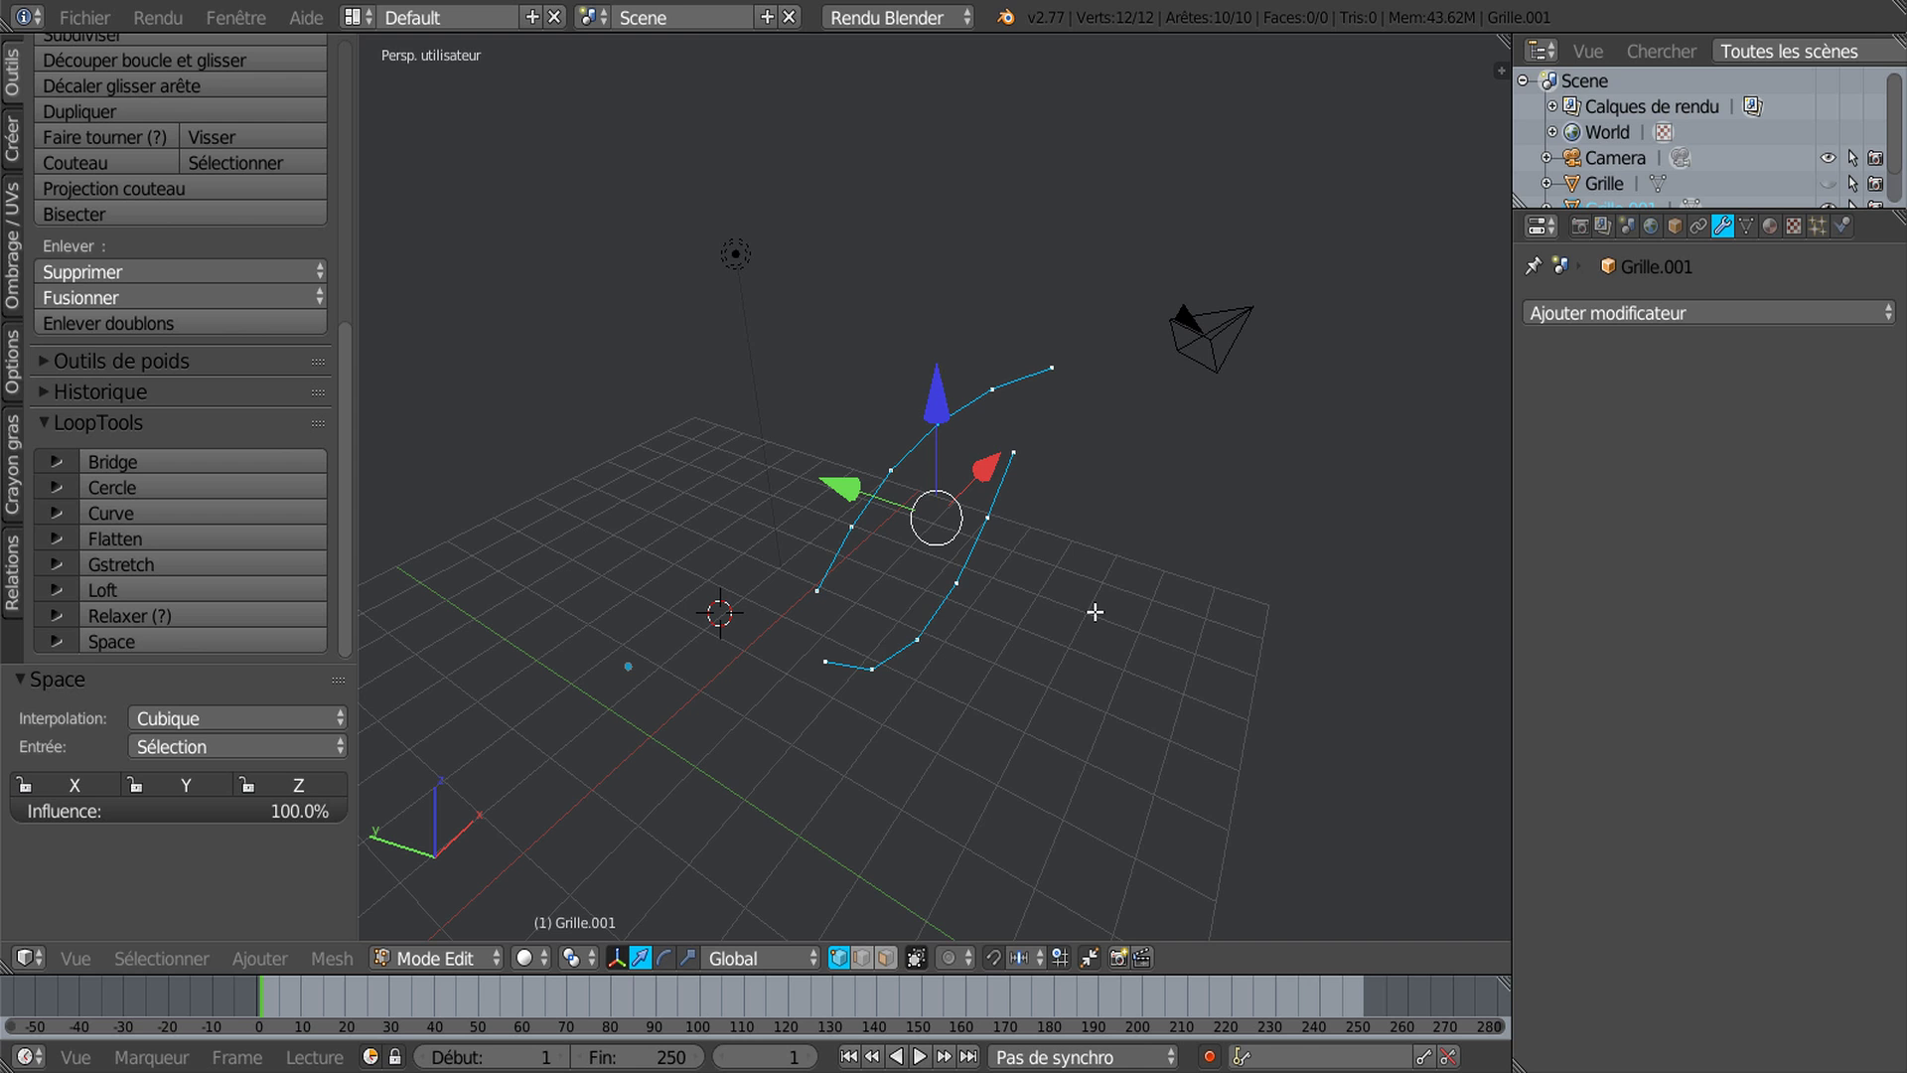
key(x)
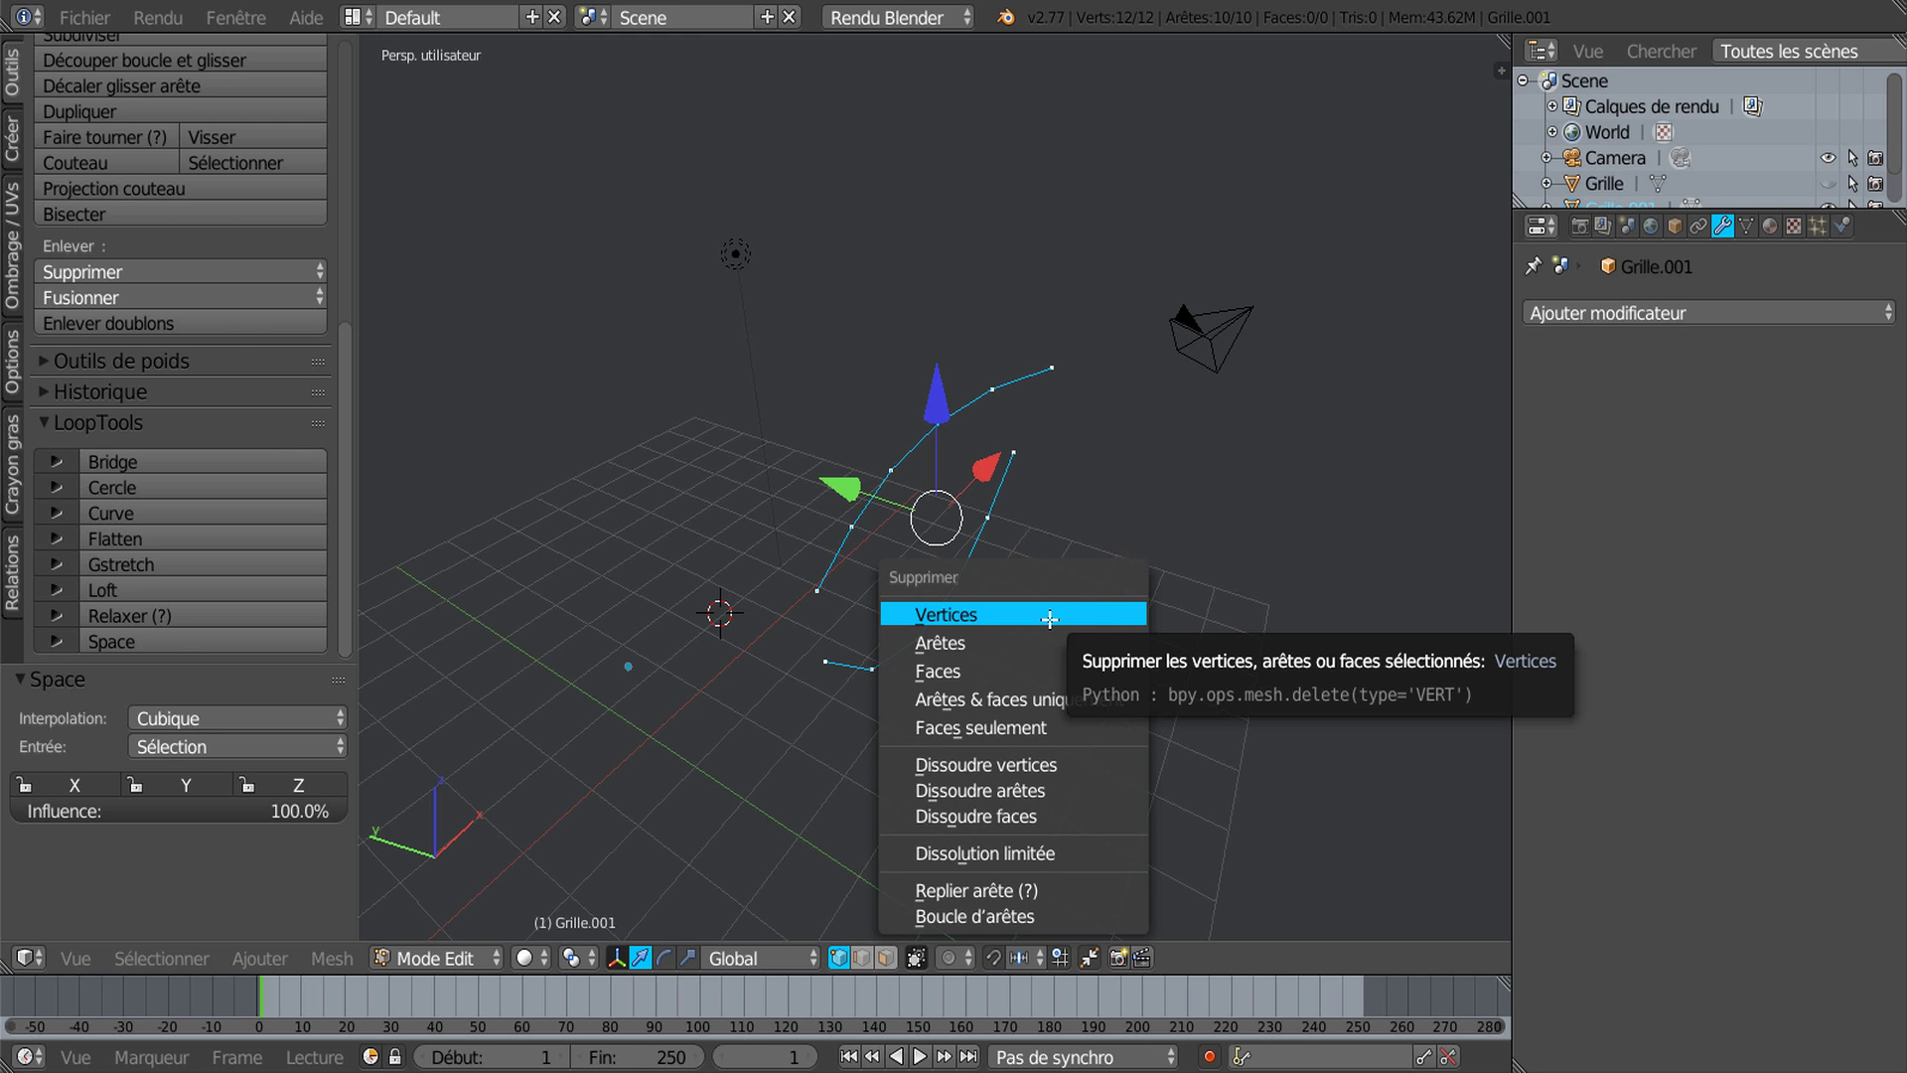
click(1047, 614)
scroll(1043, 636, down, 2)
middle_drag(890, 749, 921, 691)
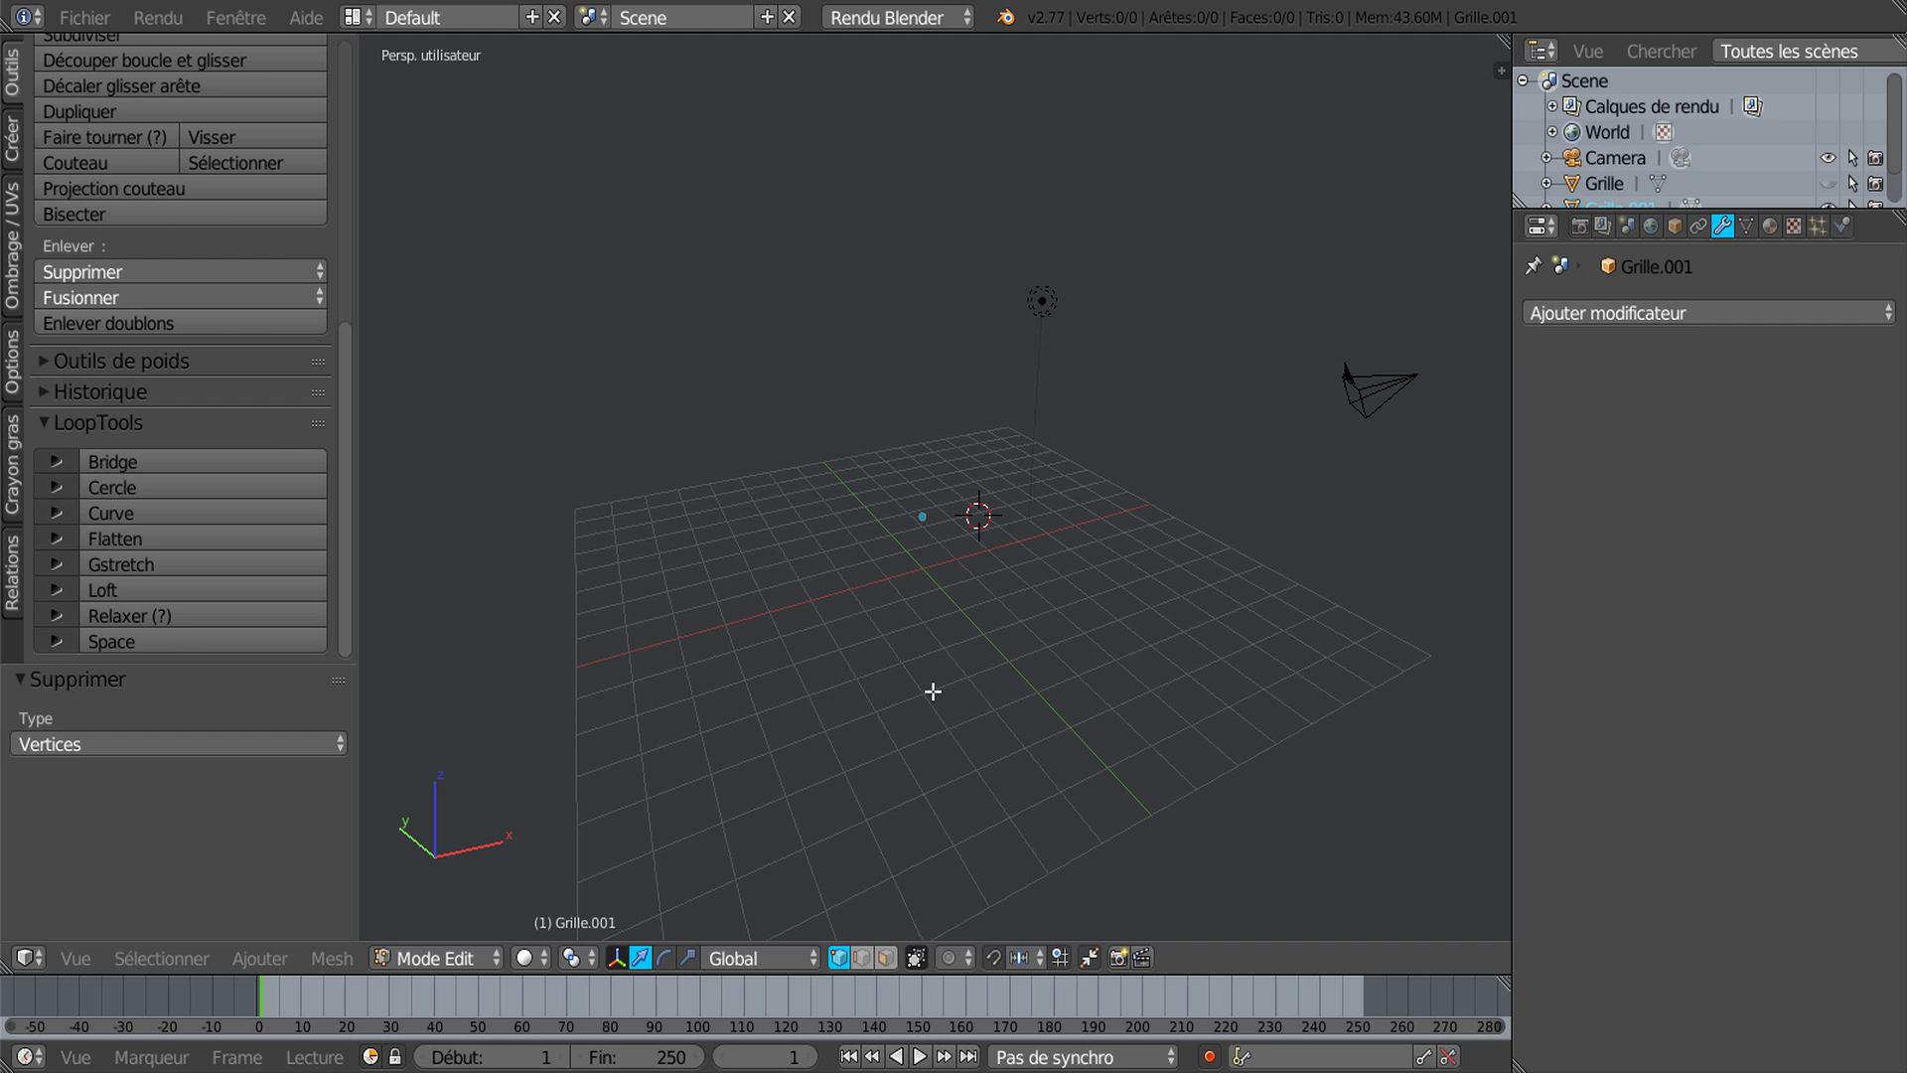
Step: Leave Edit Mode and delete the emptied Grille.001 object
key(alt+h)
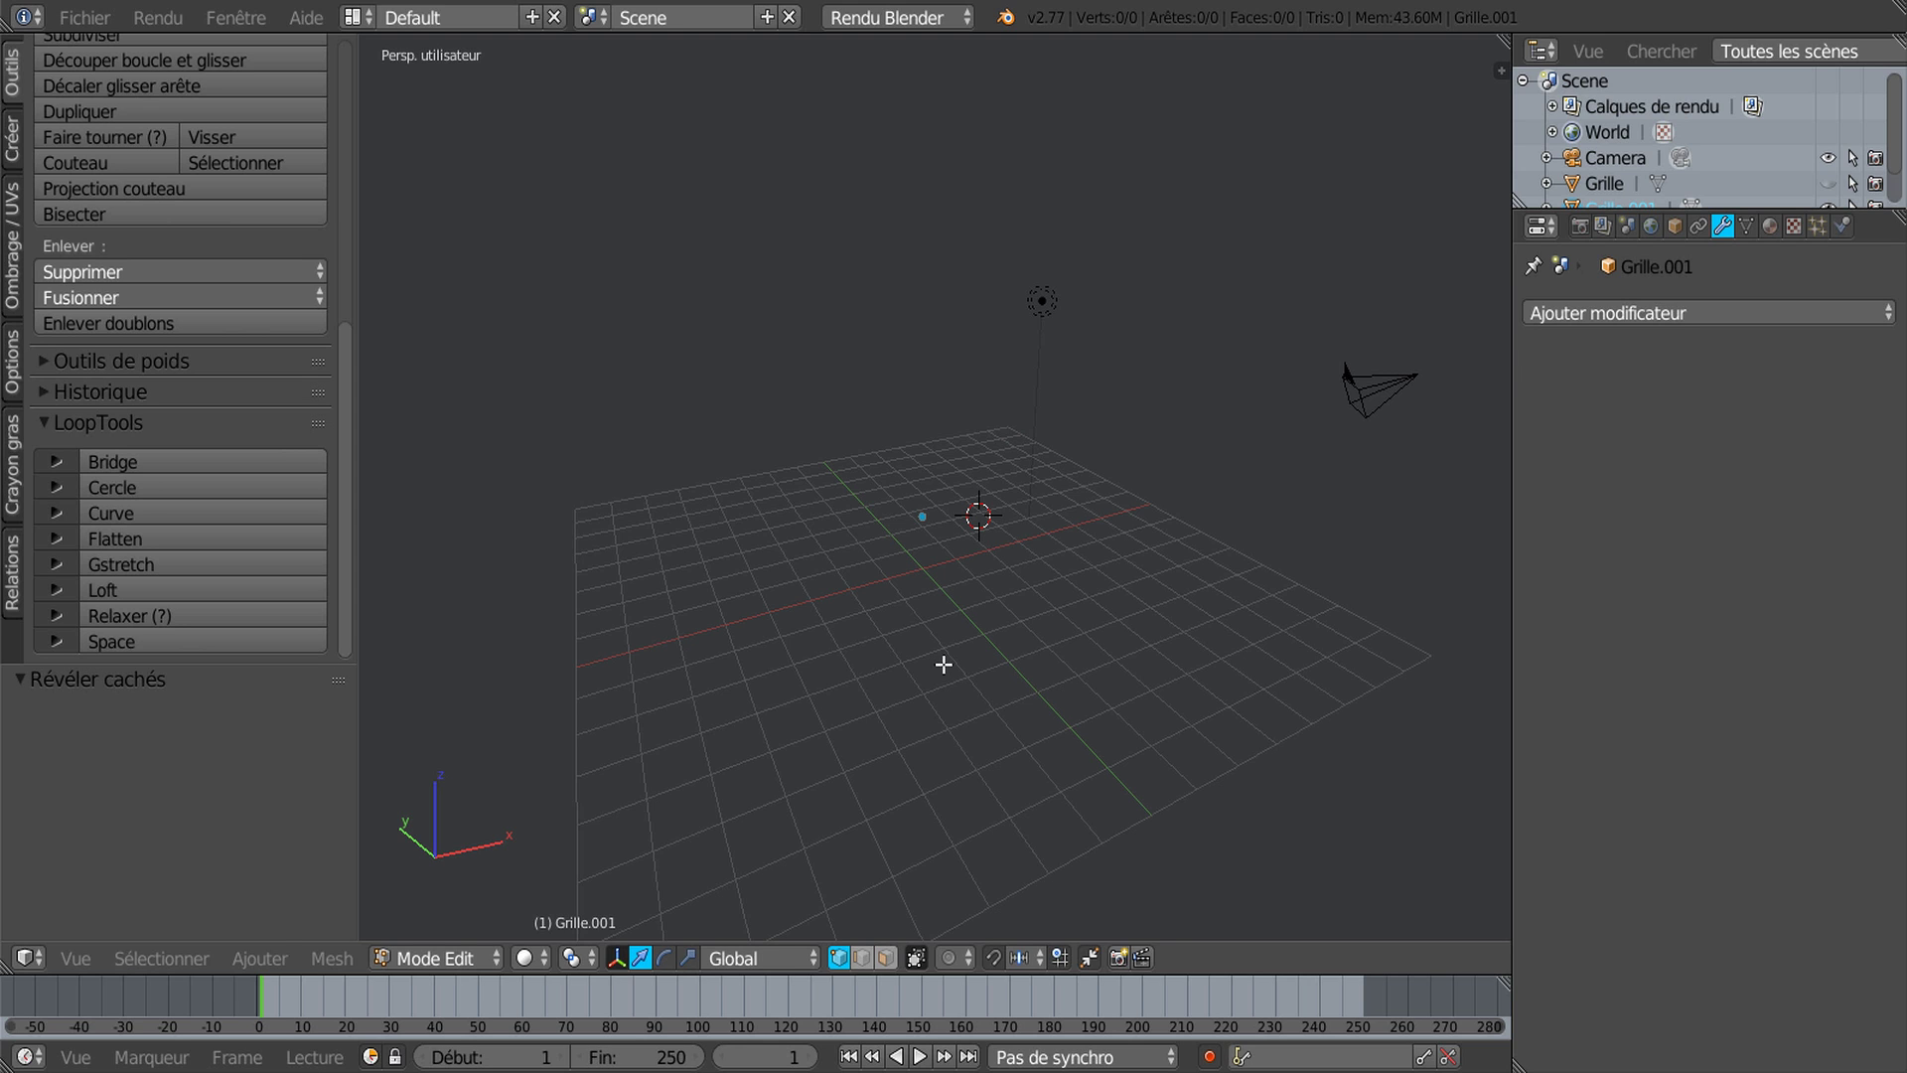
key(Tab)
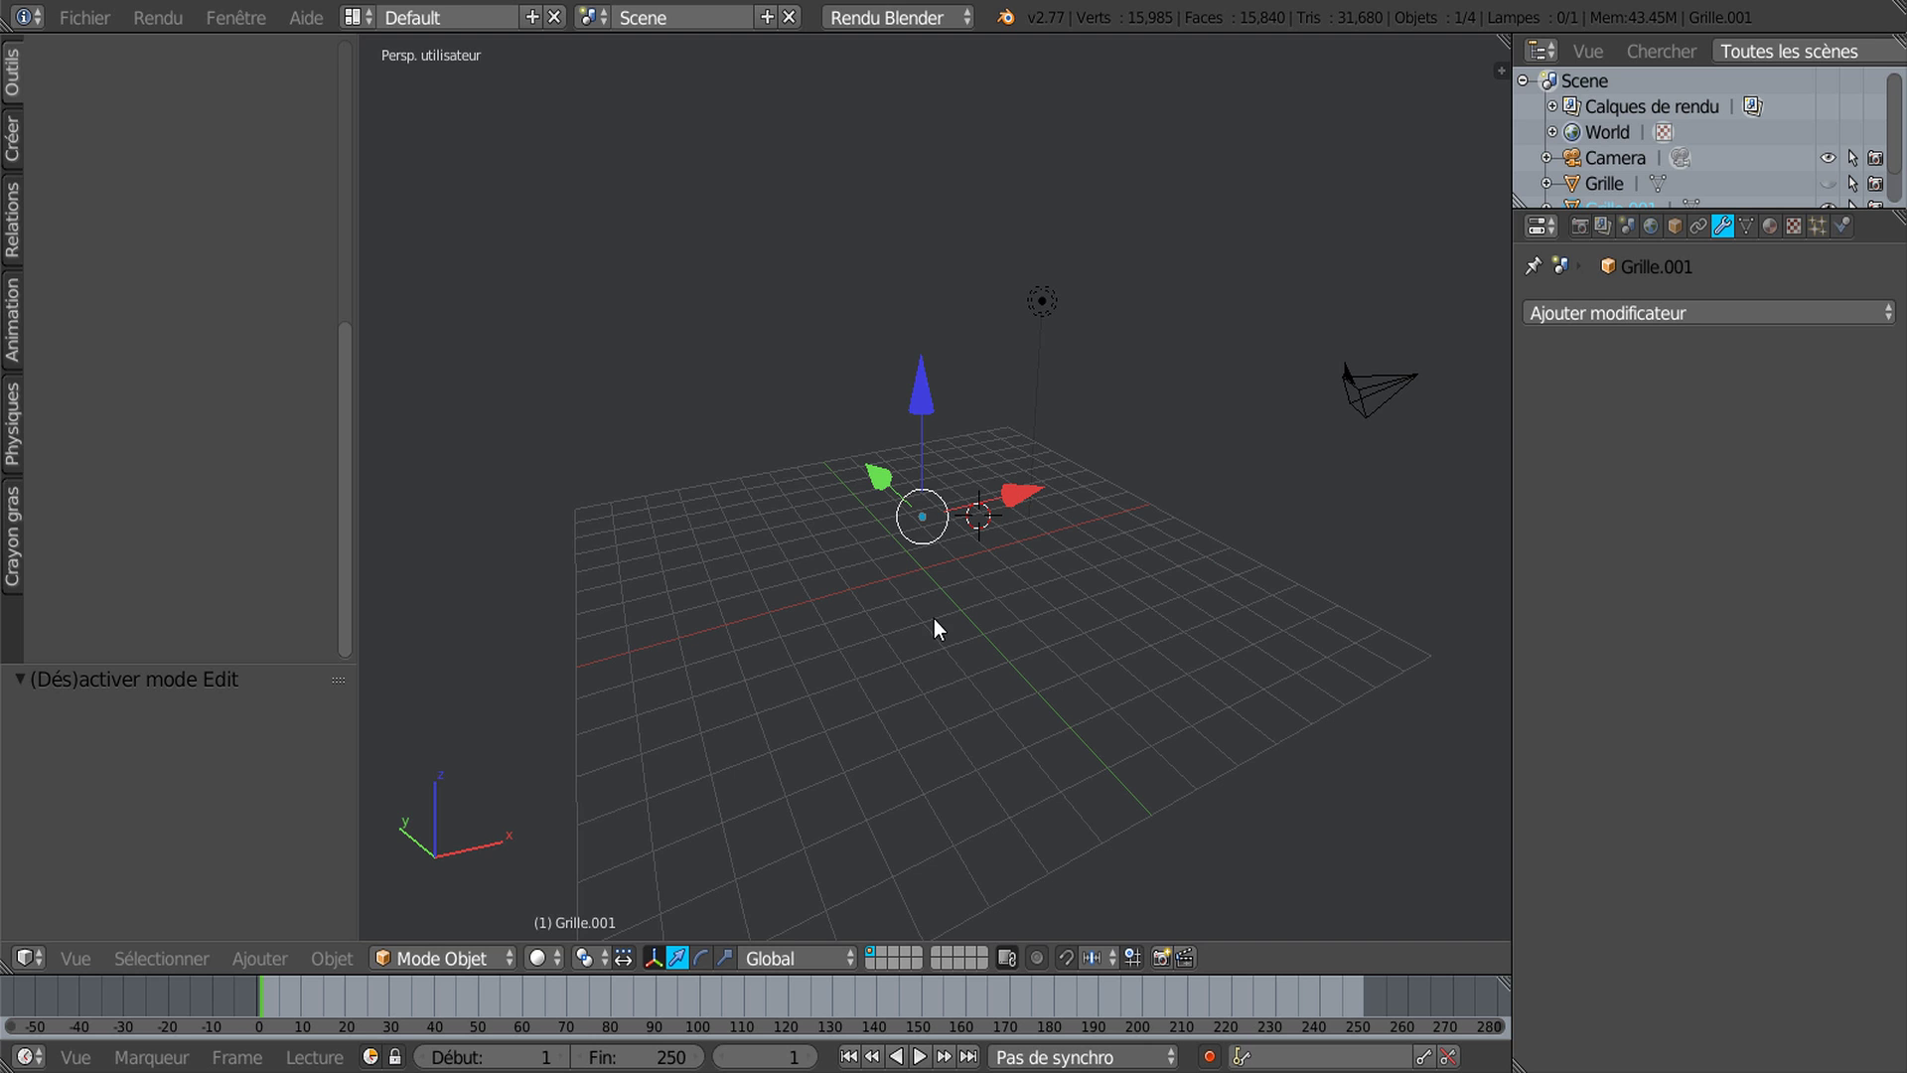
key(x)
click(934, 618)
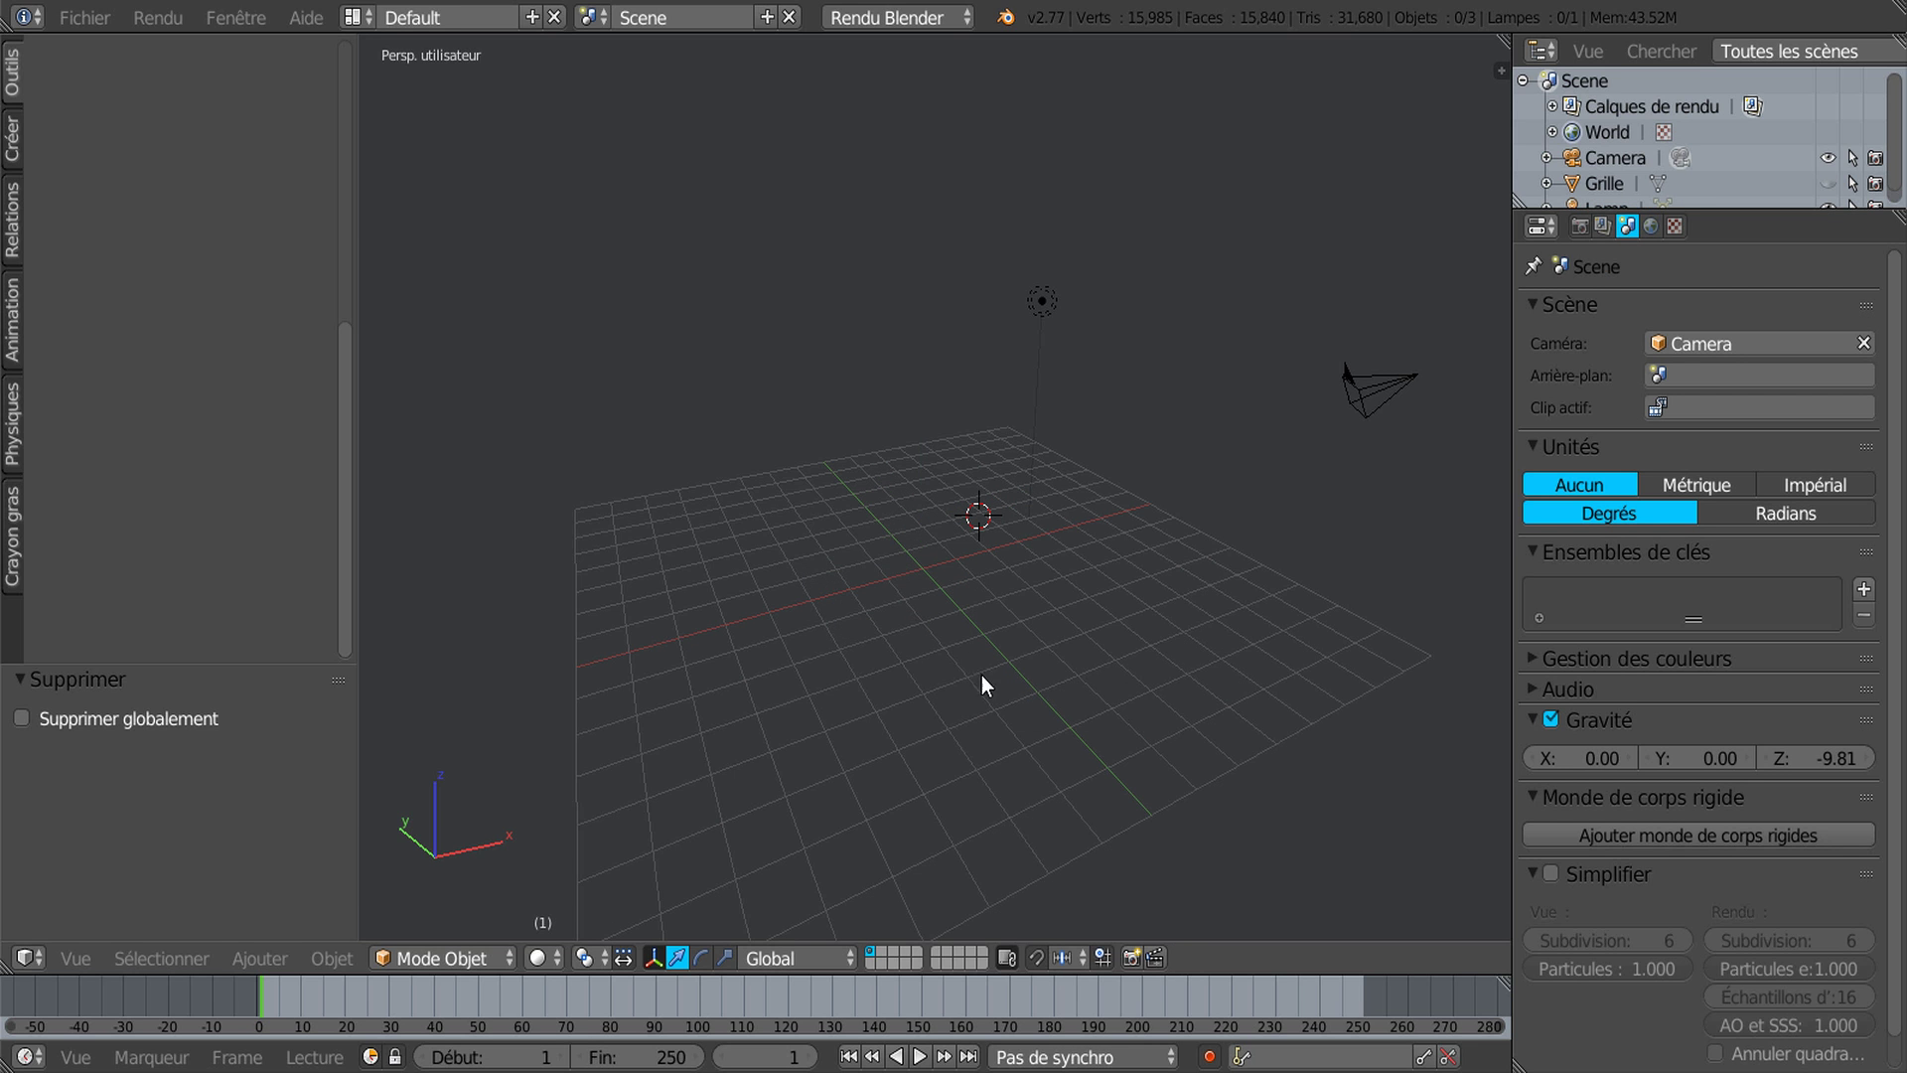
Step: Reveal the hidden studded grid in Object Mode and display it with Material viewport shading
key(alt+h)
scroll(938, 735, up, 4)
scroll(940, 695, down, 1)
middle_drag(922, 745, 928, 737)
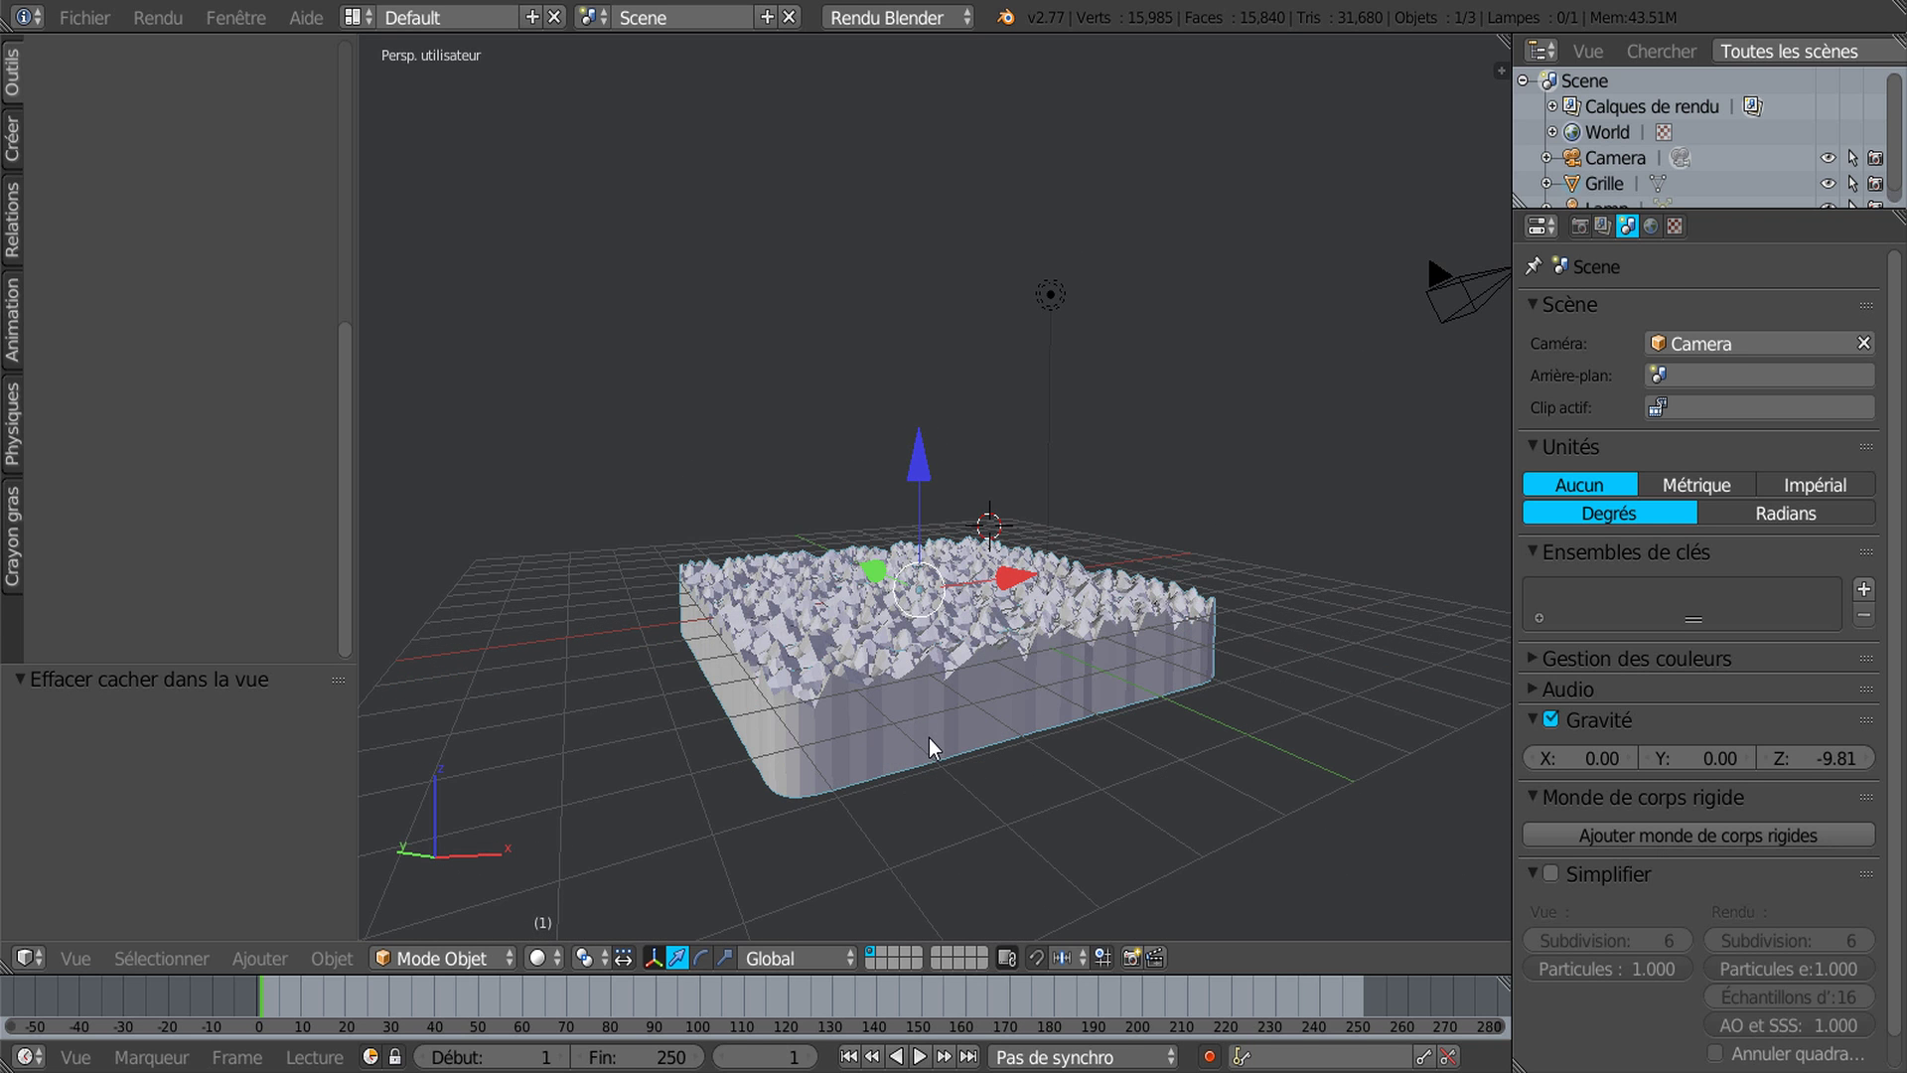
click(543, 958)
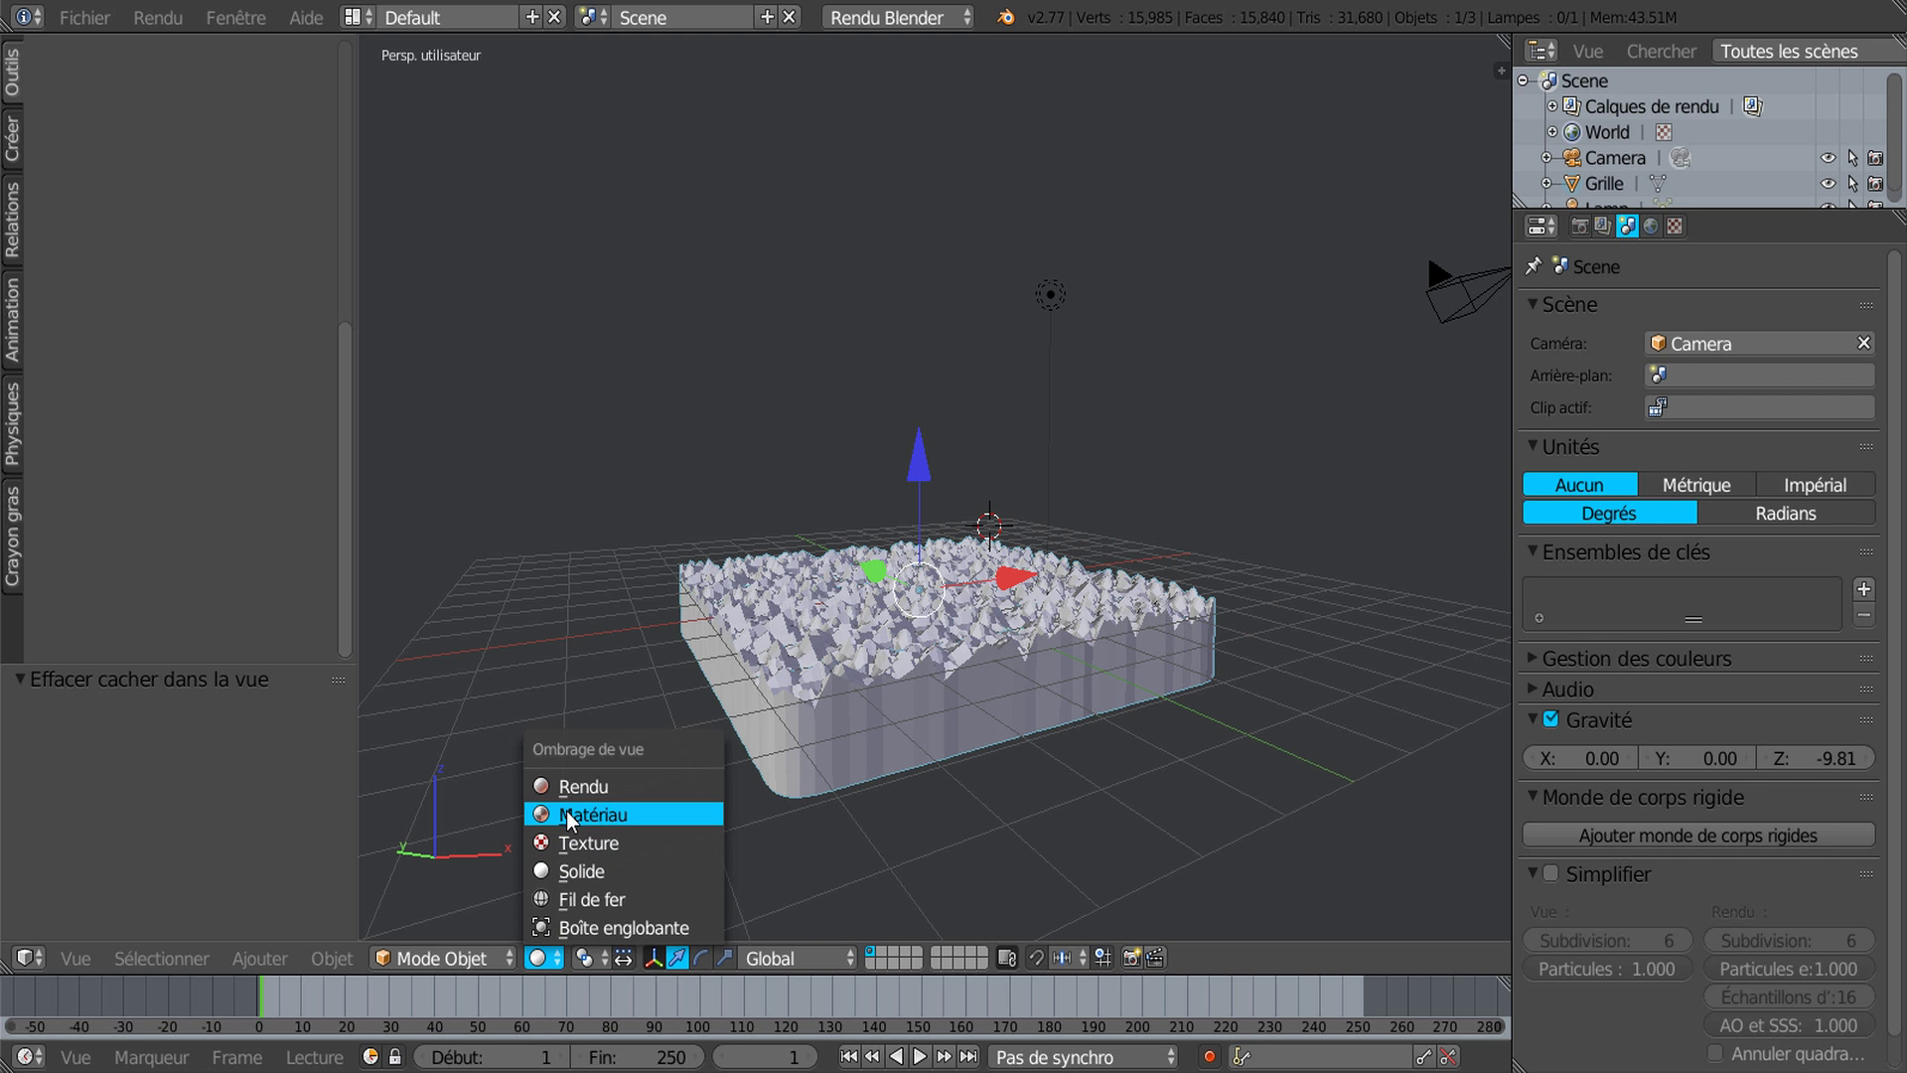
click(571, 816)
middle_drag(892, 809, 948, 773)
middle_drag(975, 617, 1007, 677)
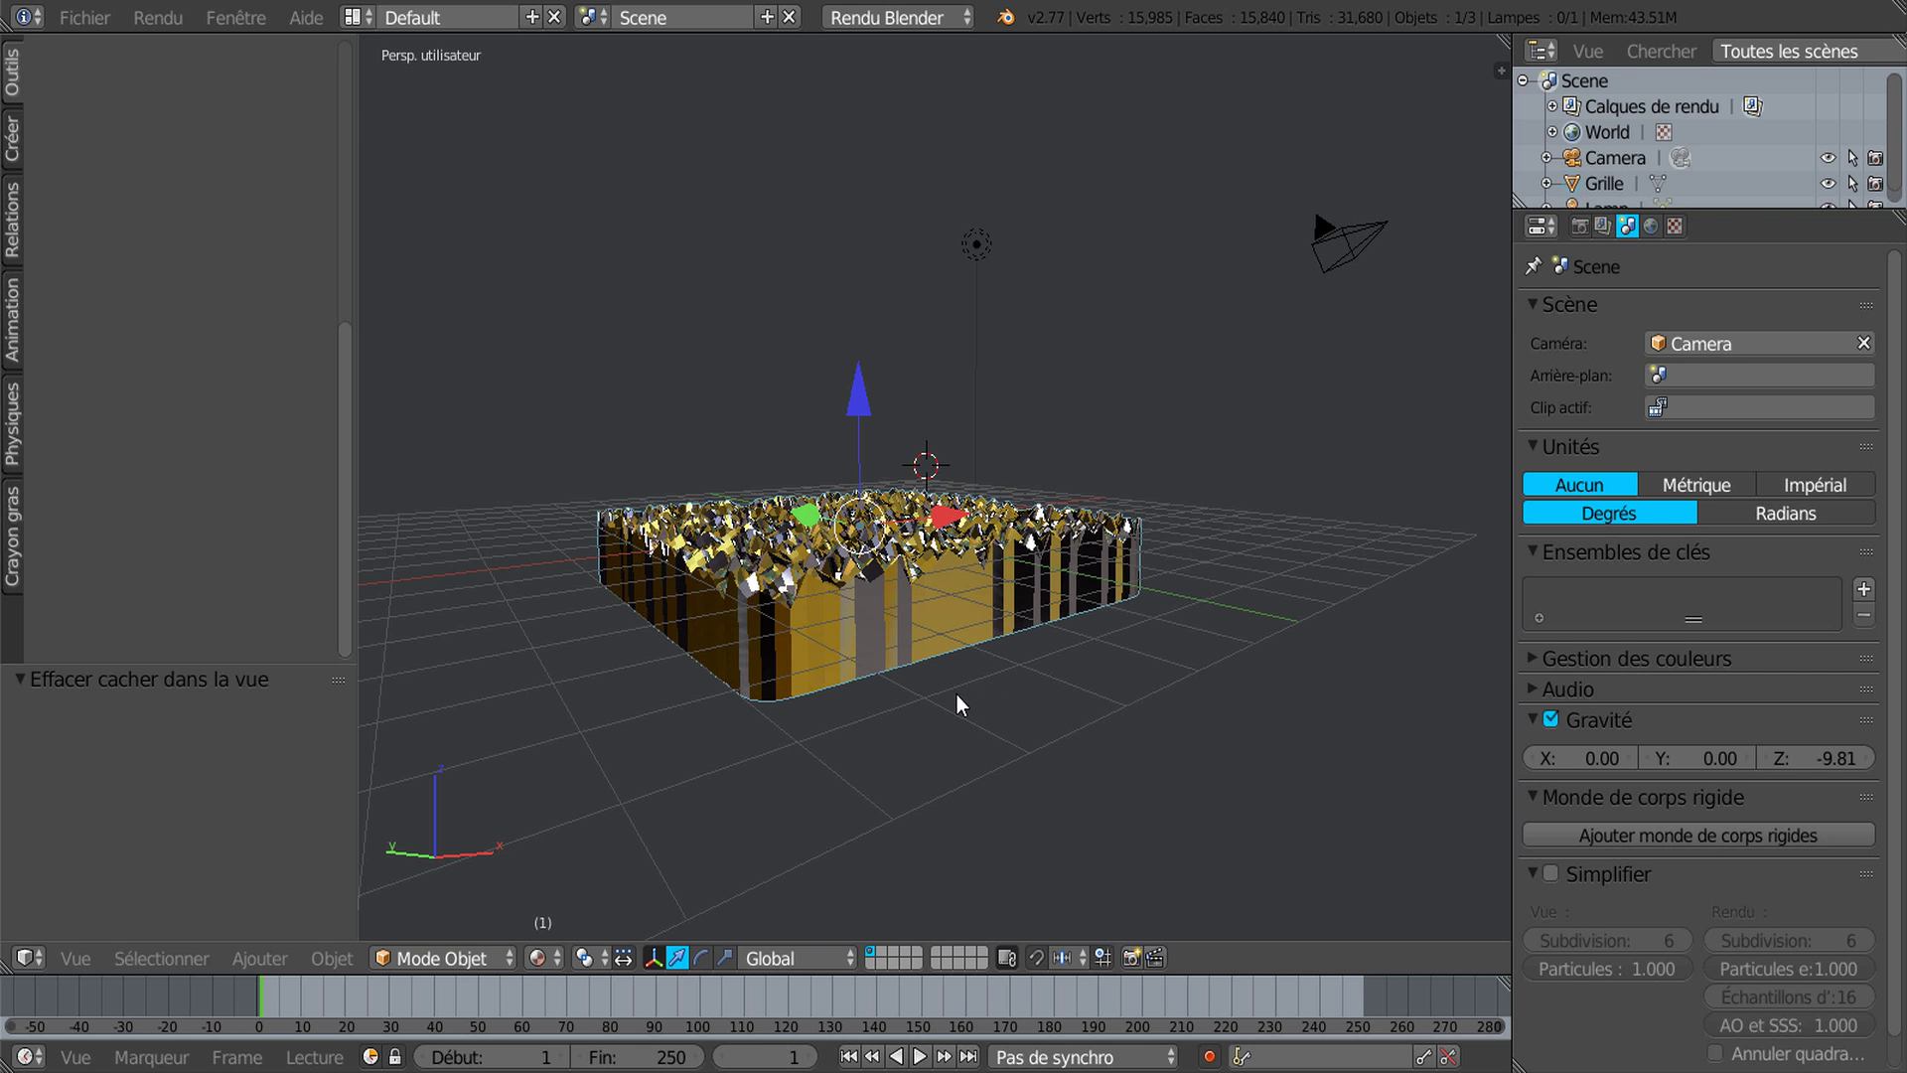
Step: Enter Edit Mode on the Grille object and select the whole side-wall face loop in face selection mode
right_click(922, 606)
key(Tab)
scroll(924, 701, up, 2)
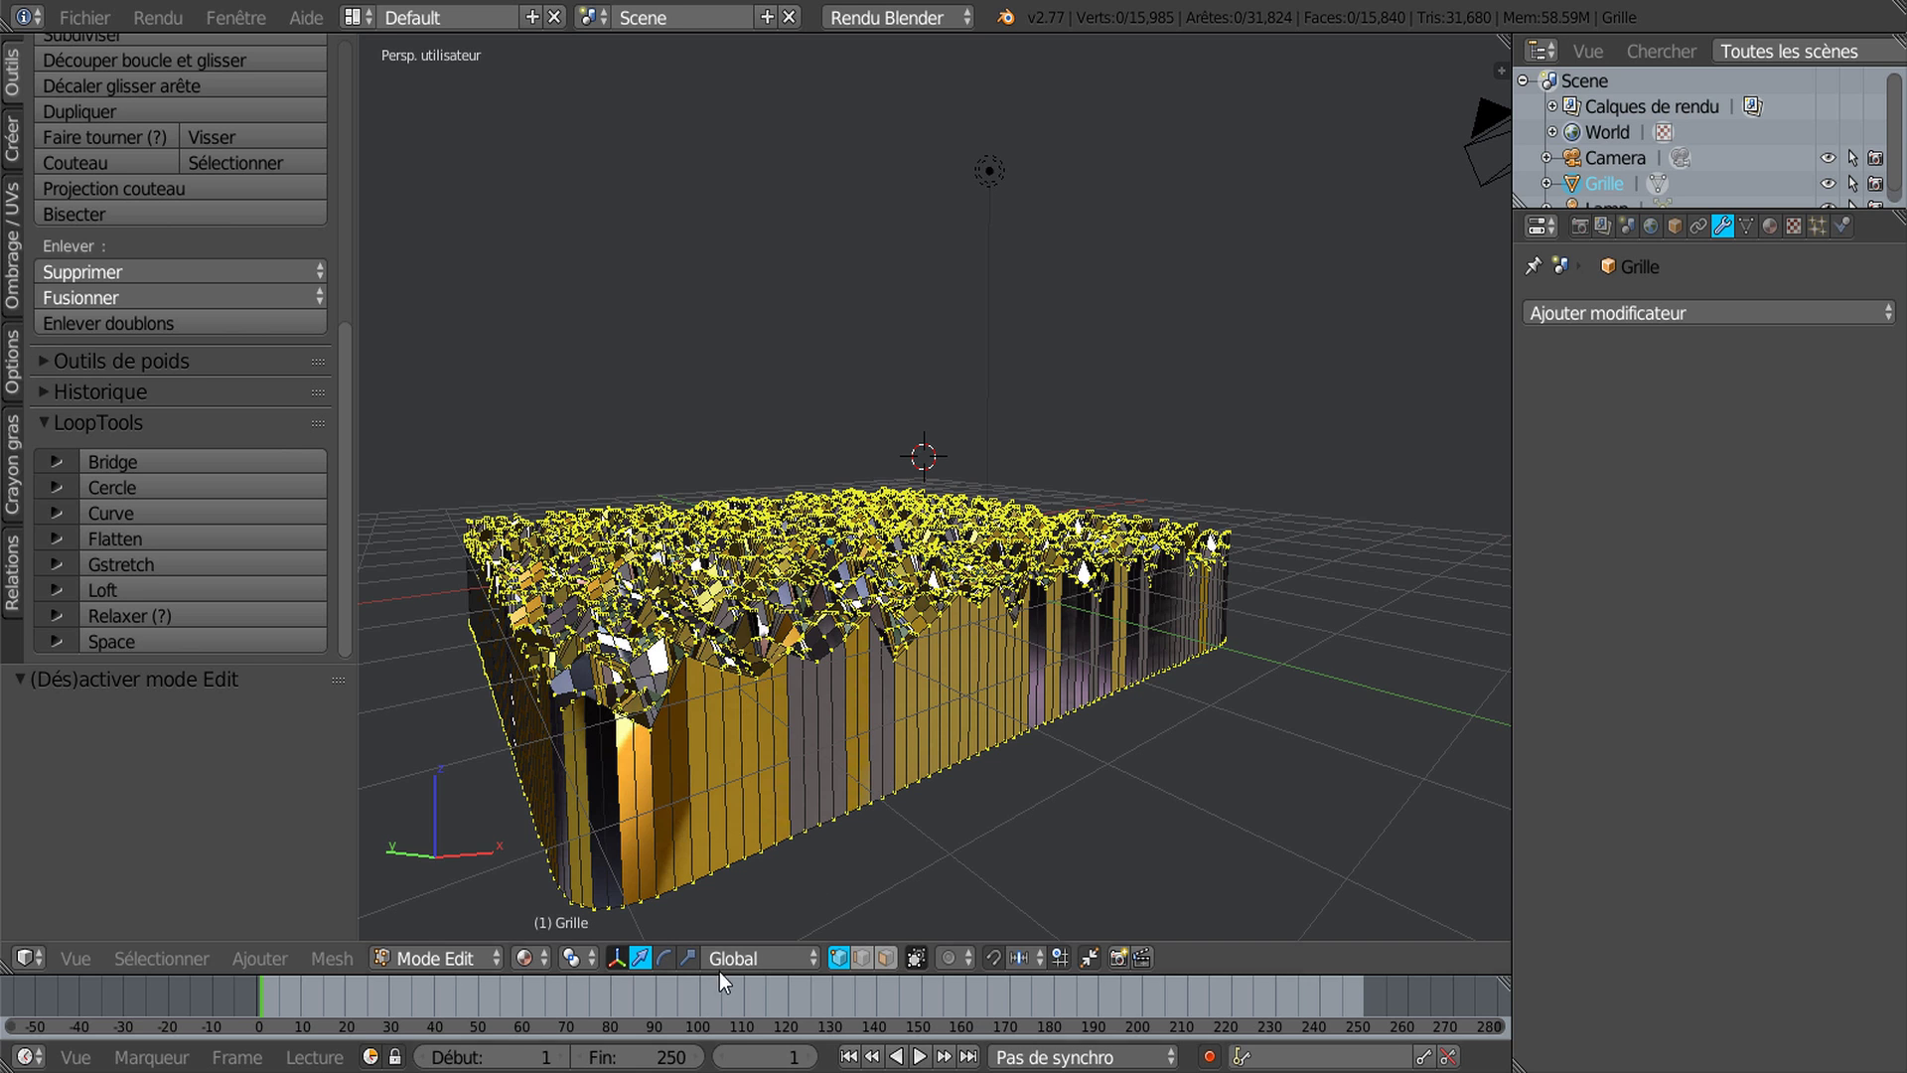
click(886, 956)
alt+right_click(937, 743)
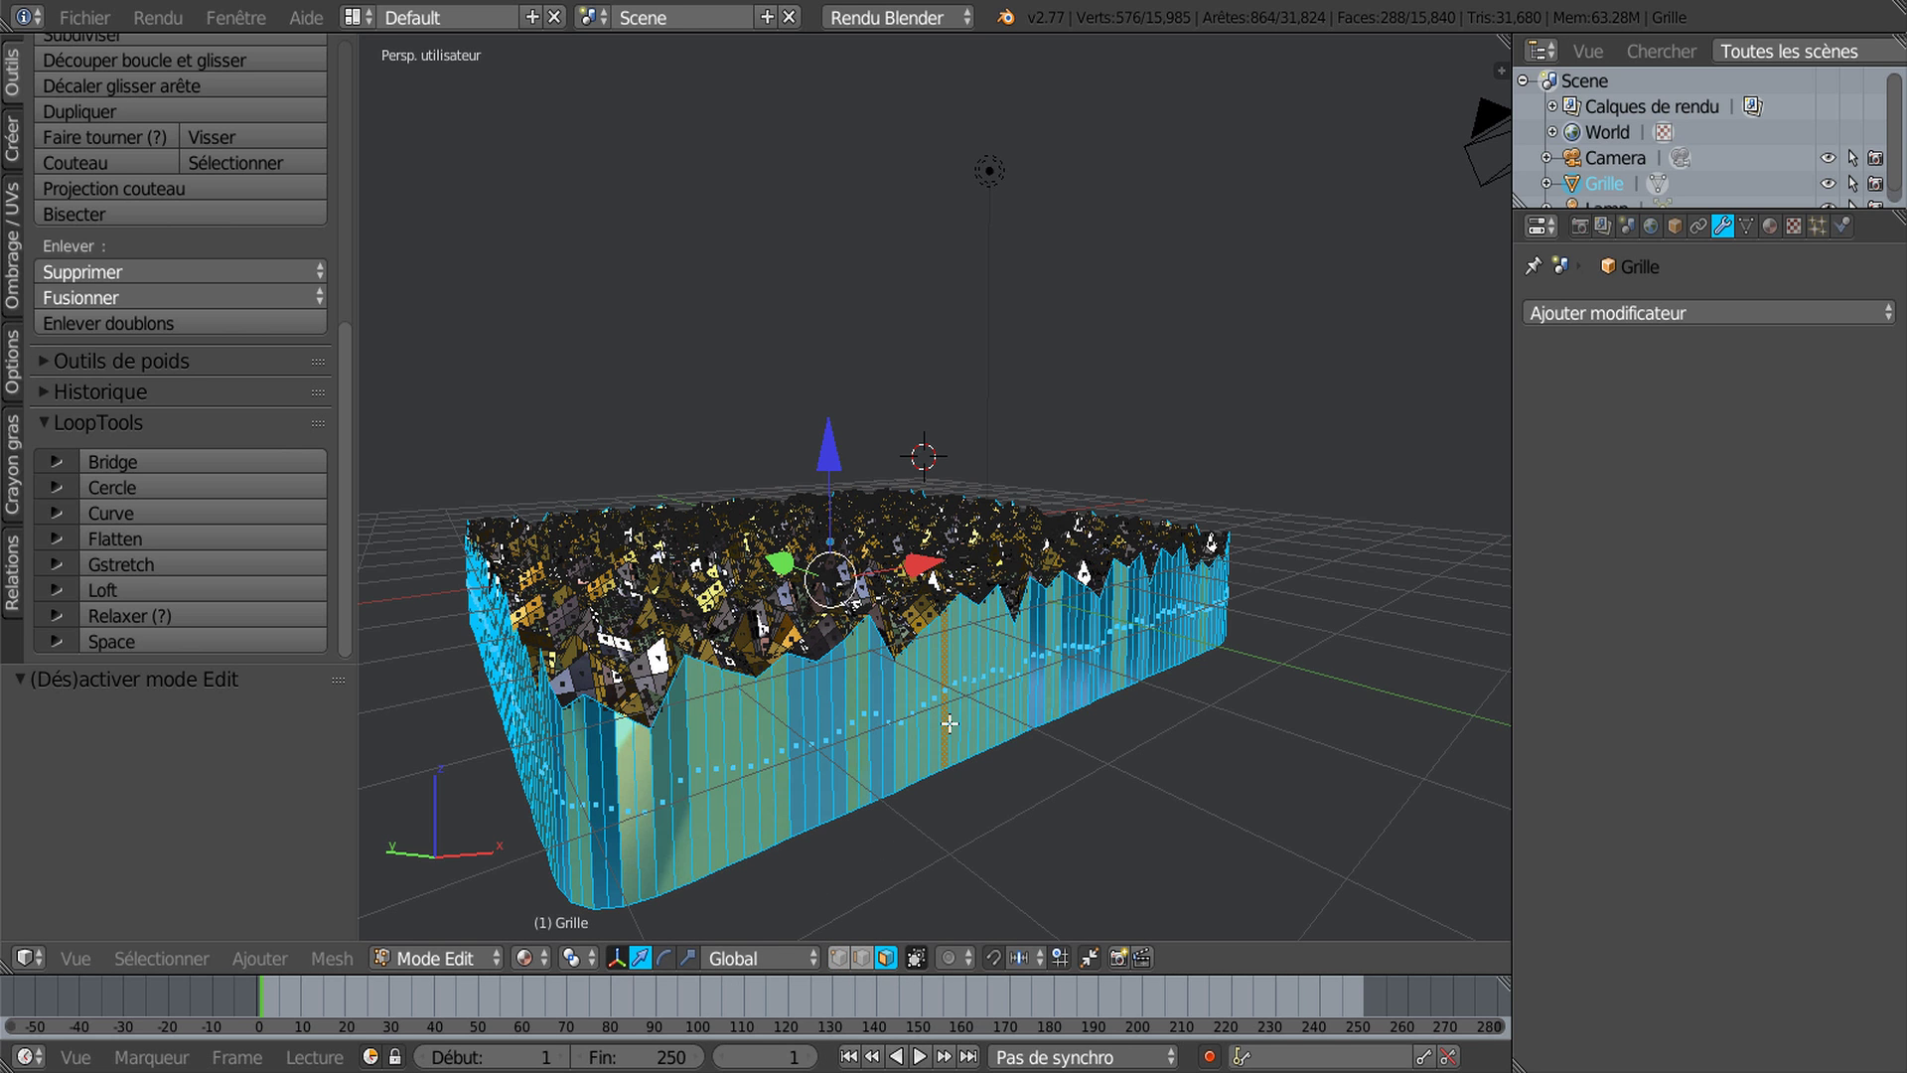
Step: Assign the gold Matériau.007 to the selected side-wall faces and check the result in Object Mode
click(1768, 229)
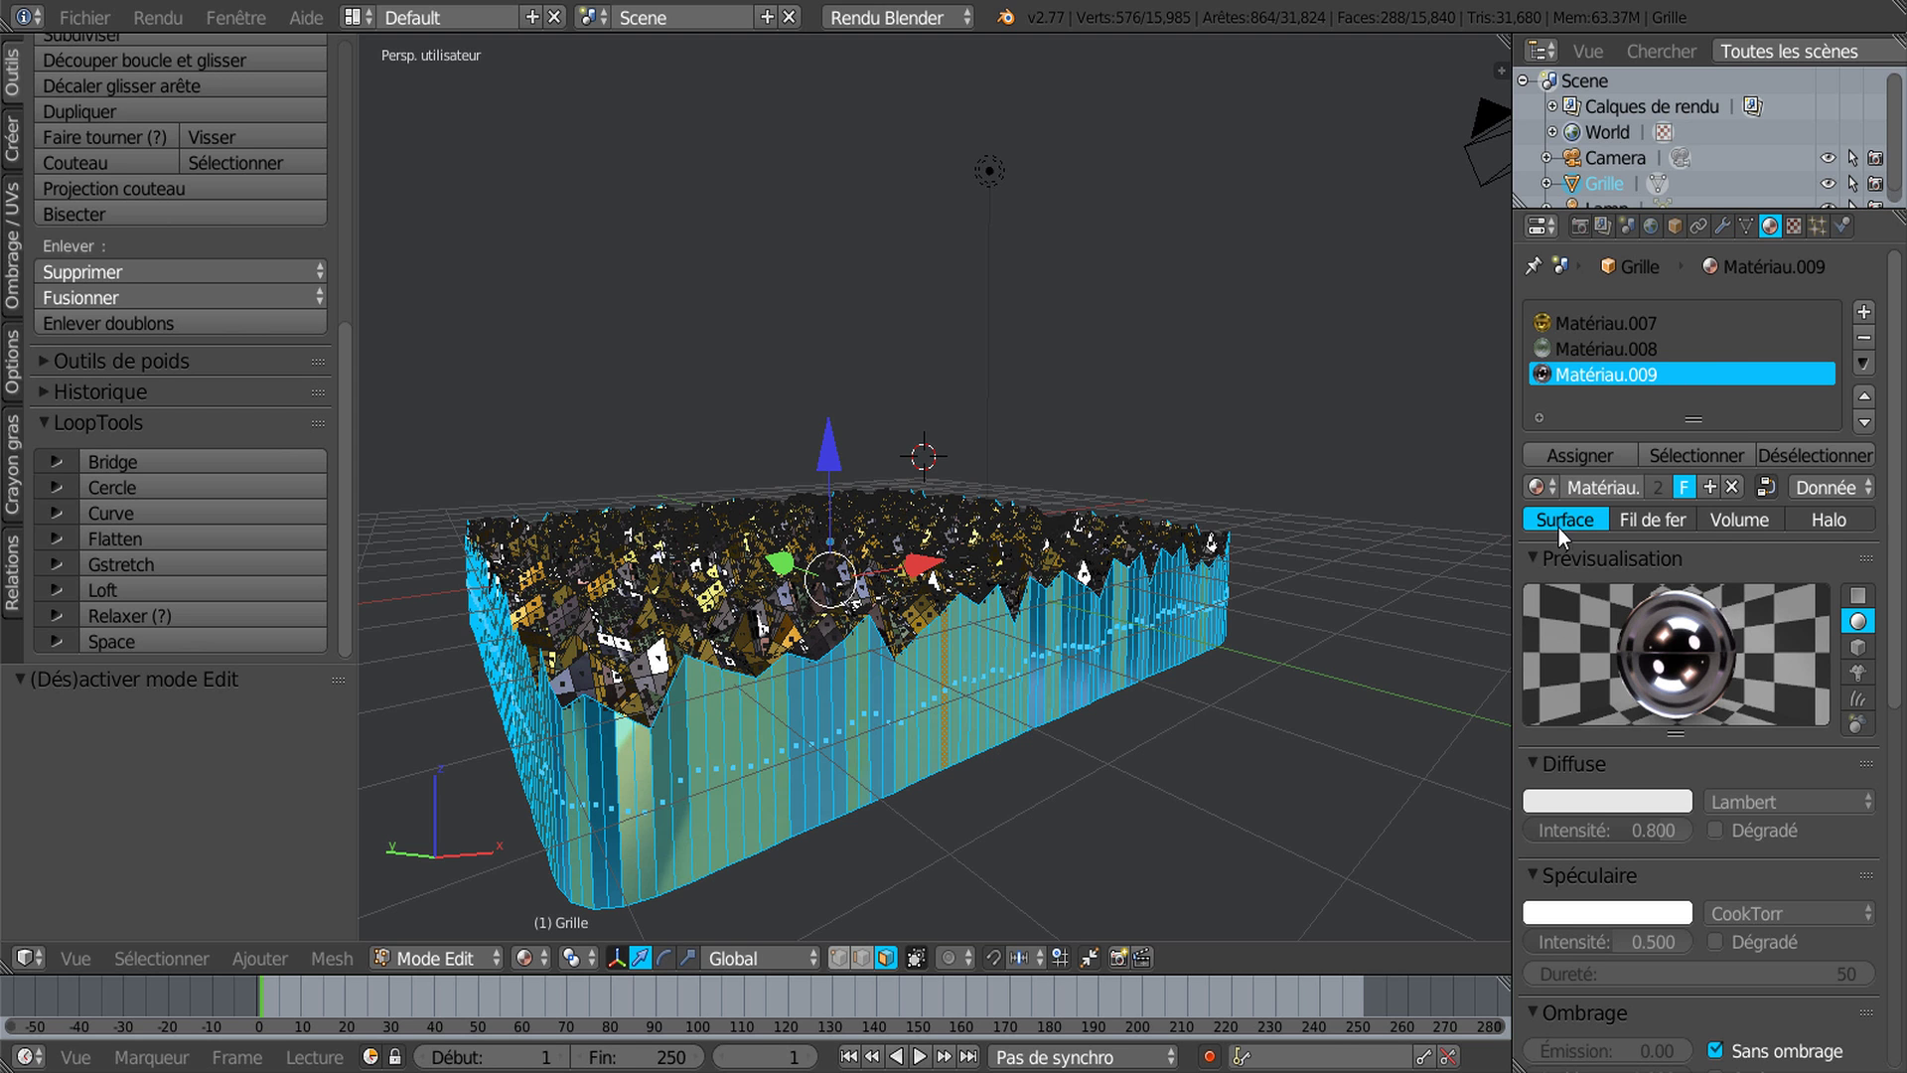
click(1604, 325)
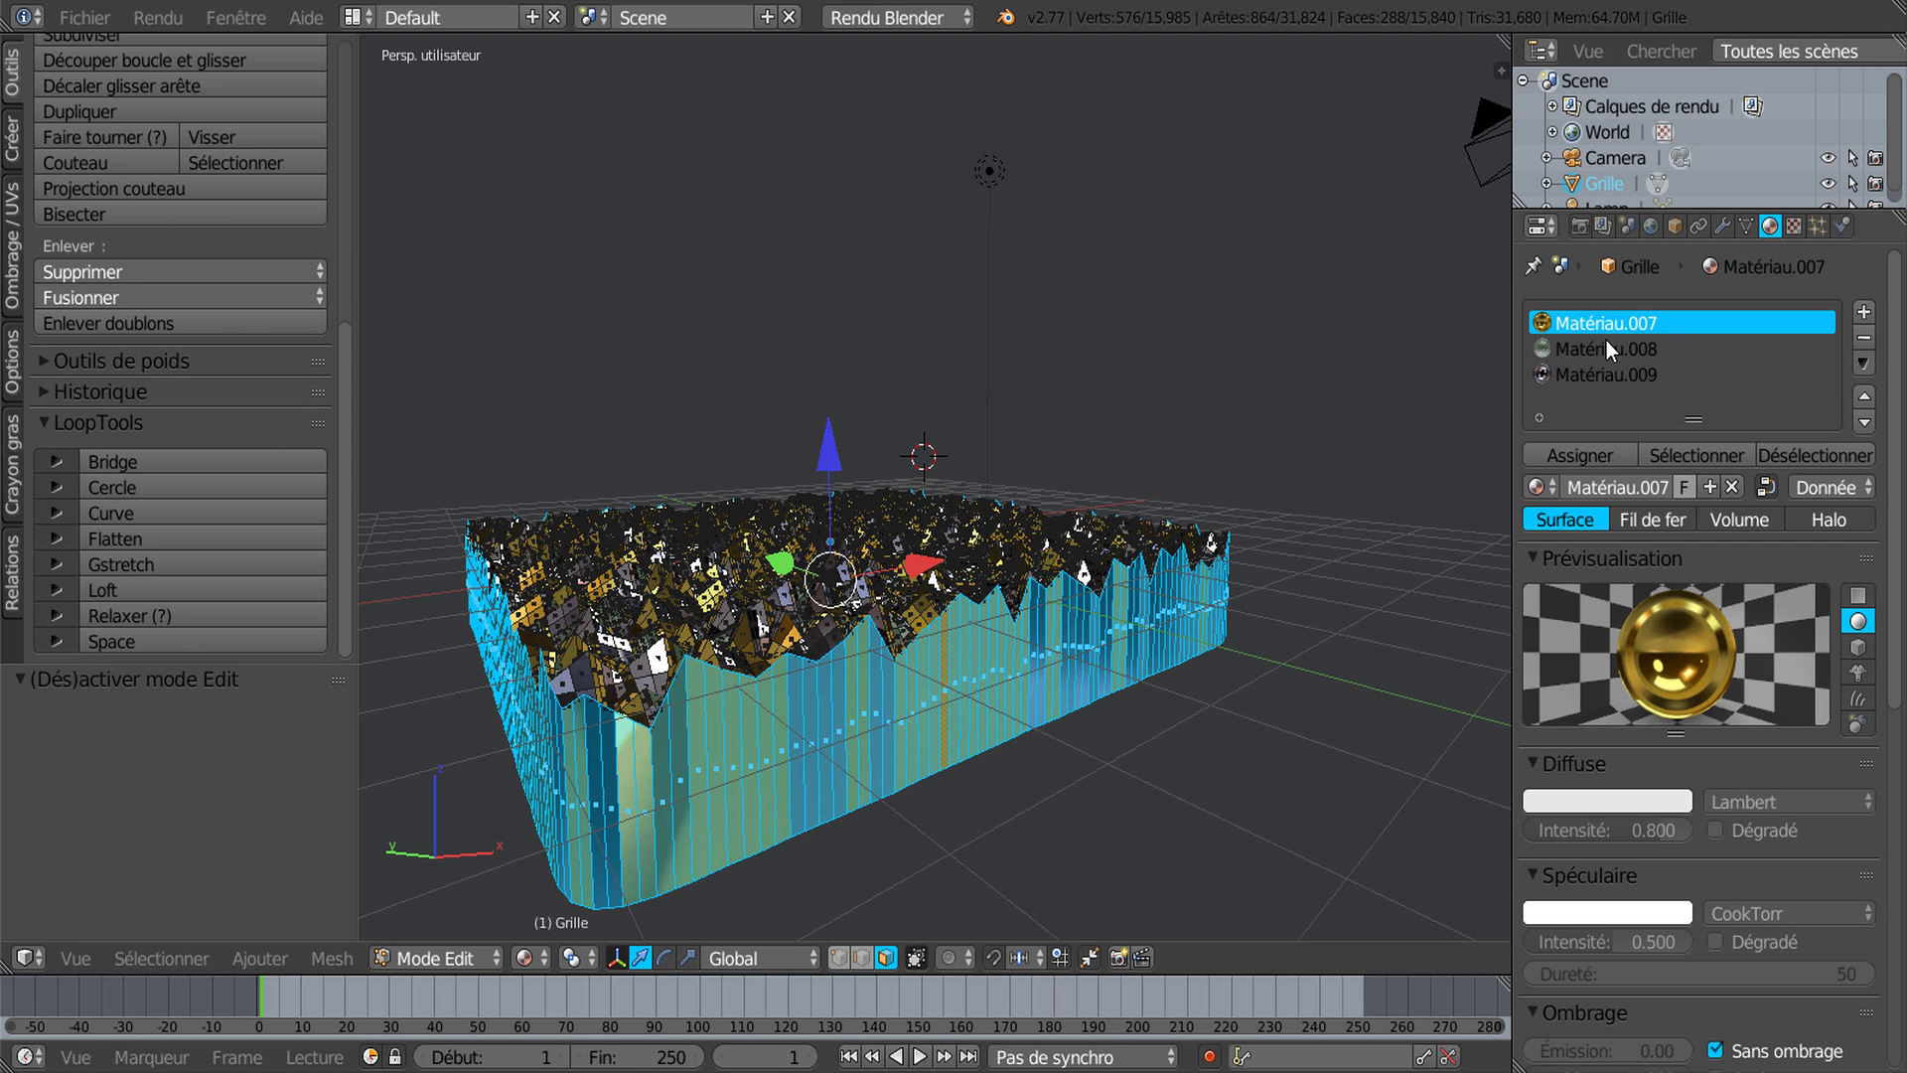
click(1565, 452)
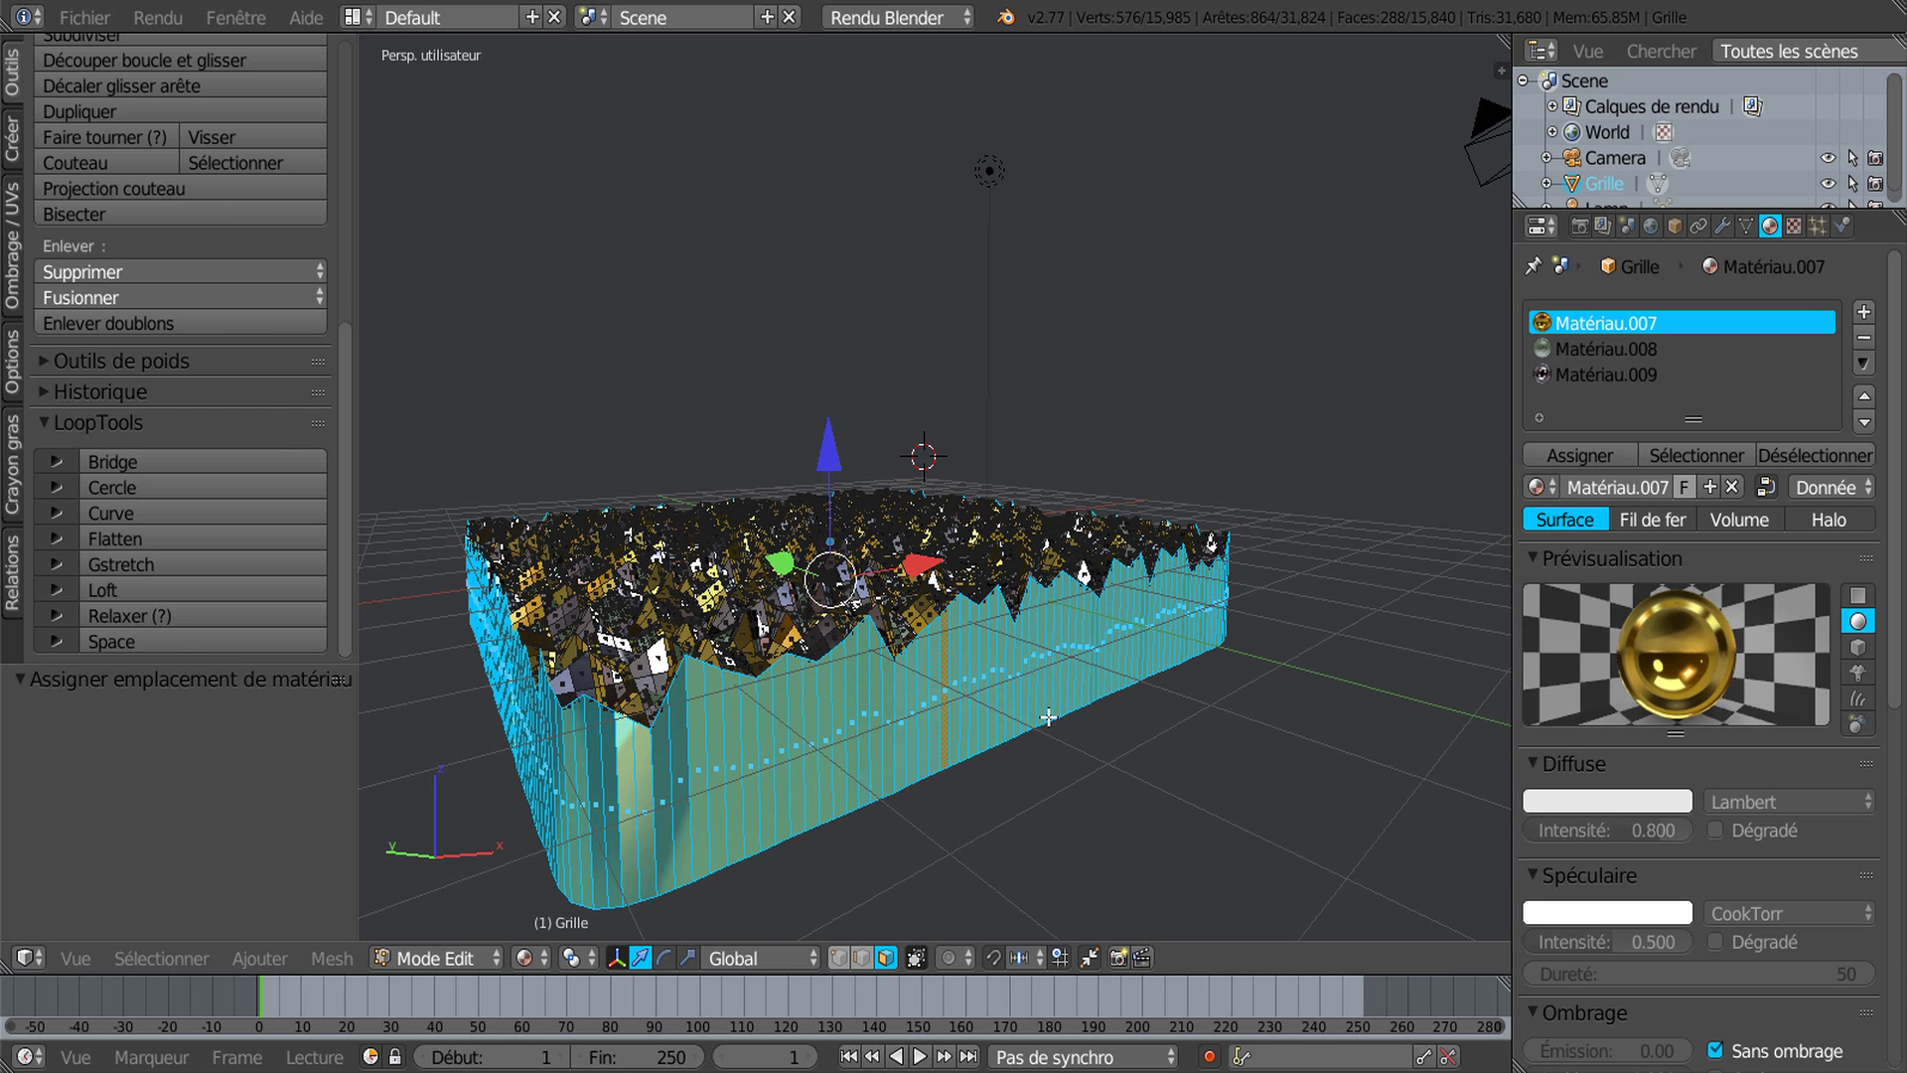
key(Tab)
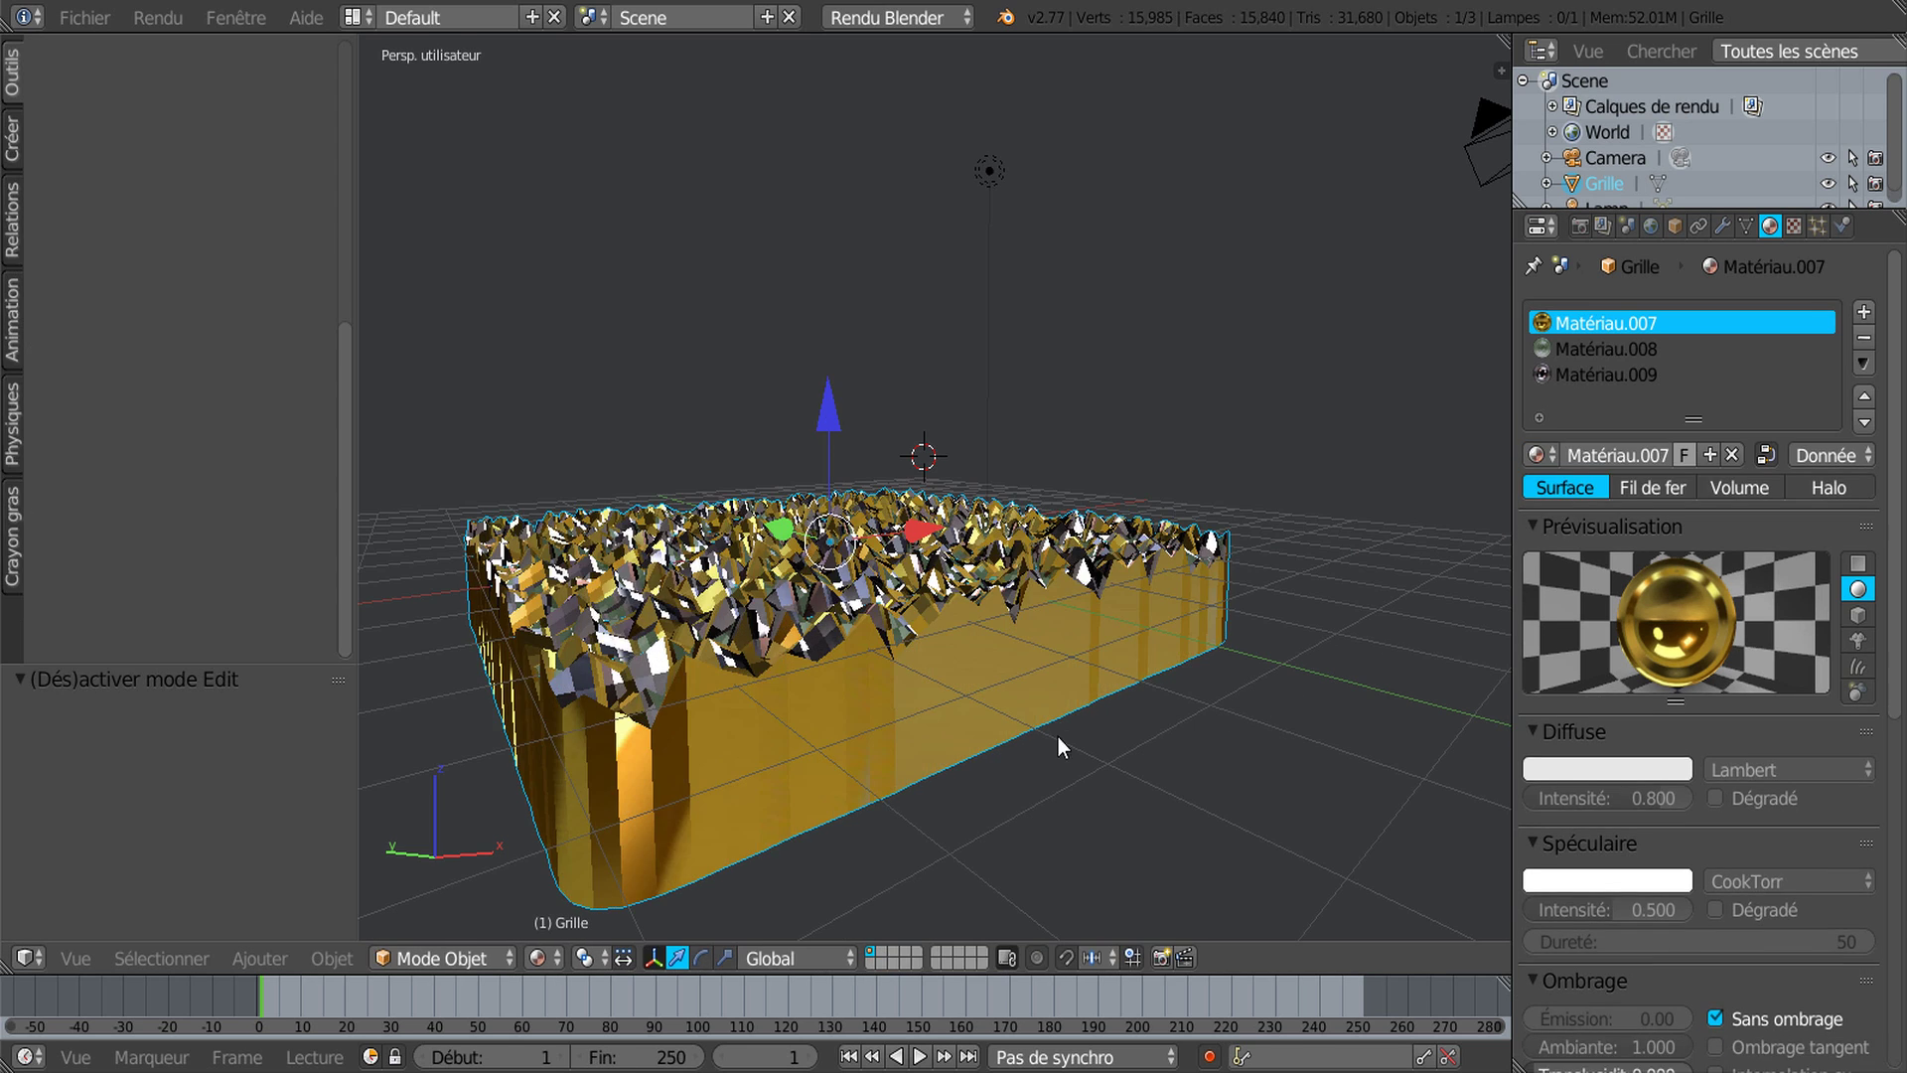
middle_drag(988, 771, 1023, 753)
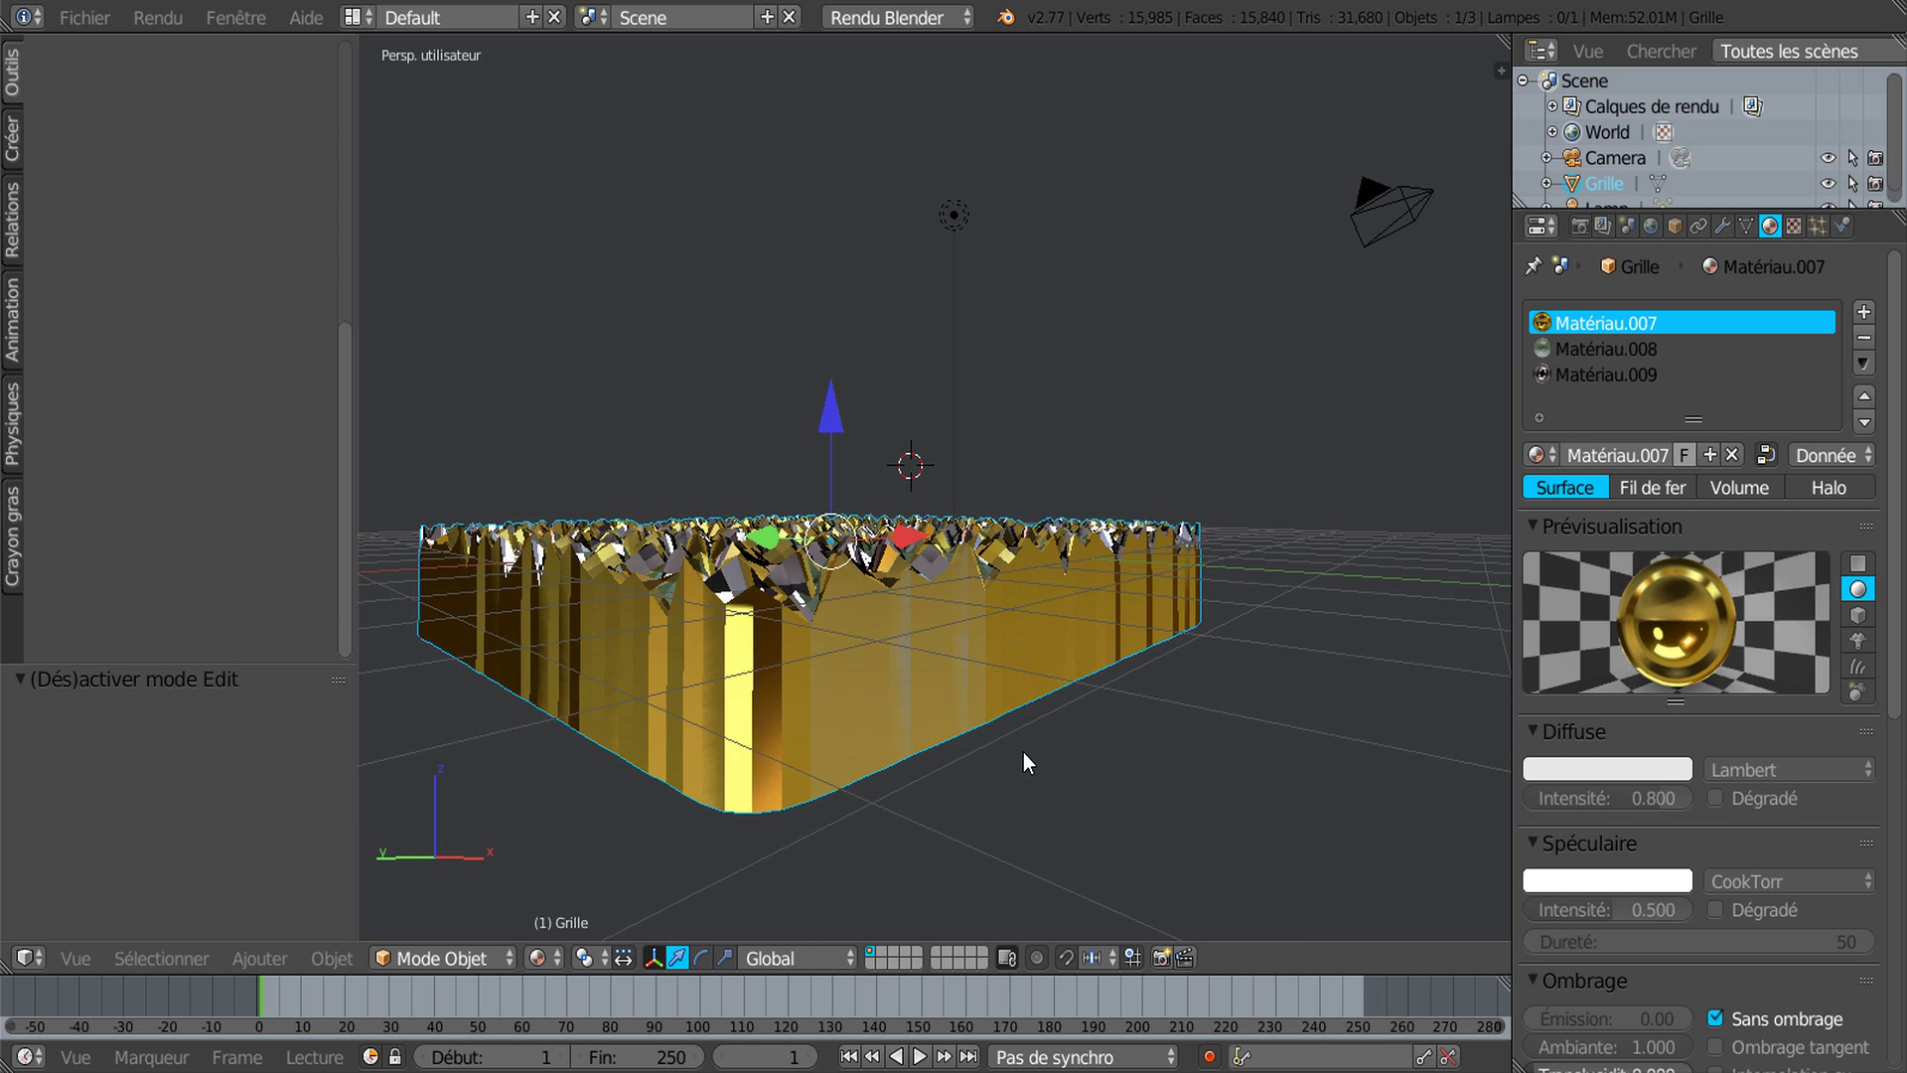
Step: Apply smooth shading to the selected side-wall faces and compare their look in Object Mode before returning to Edit Mode
key(Tab)
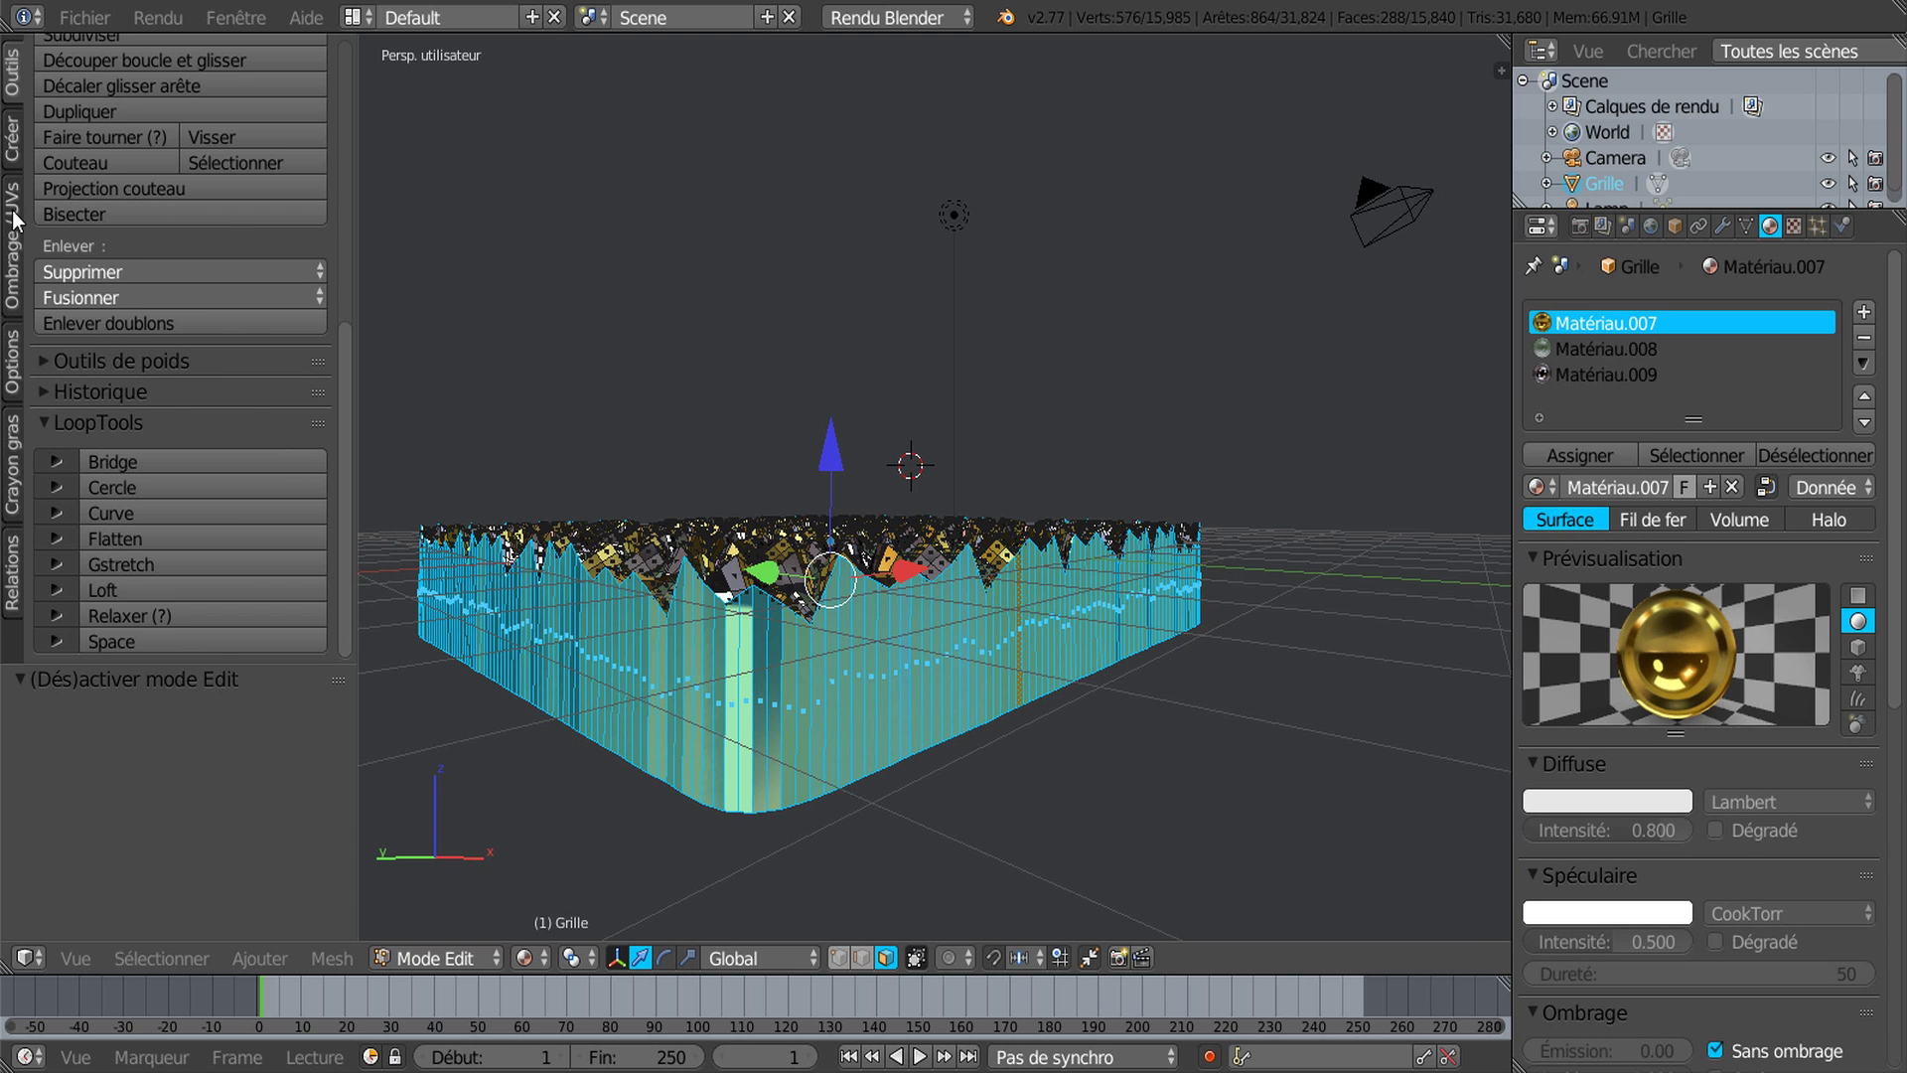
click(14, 263)
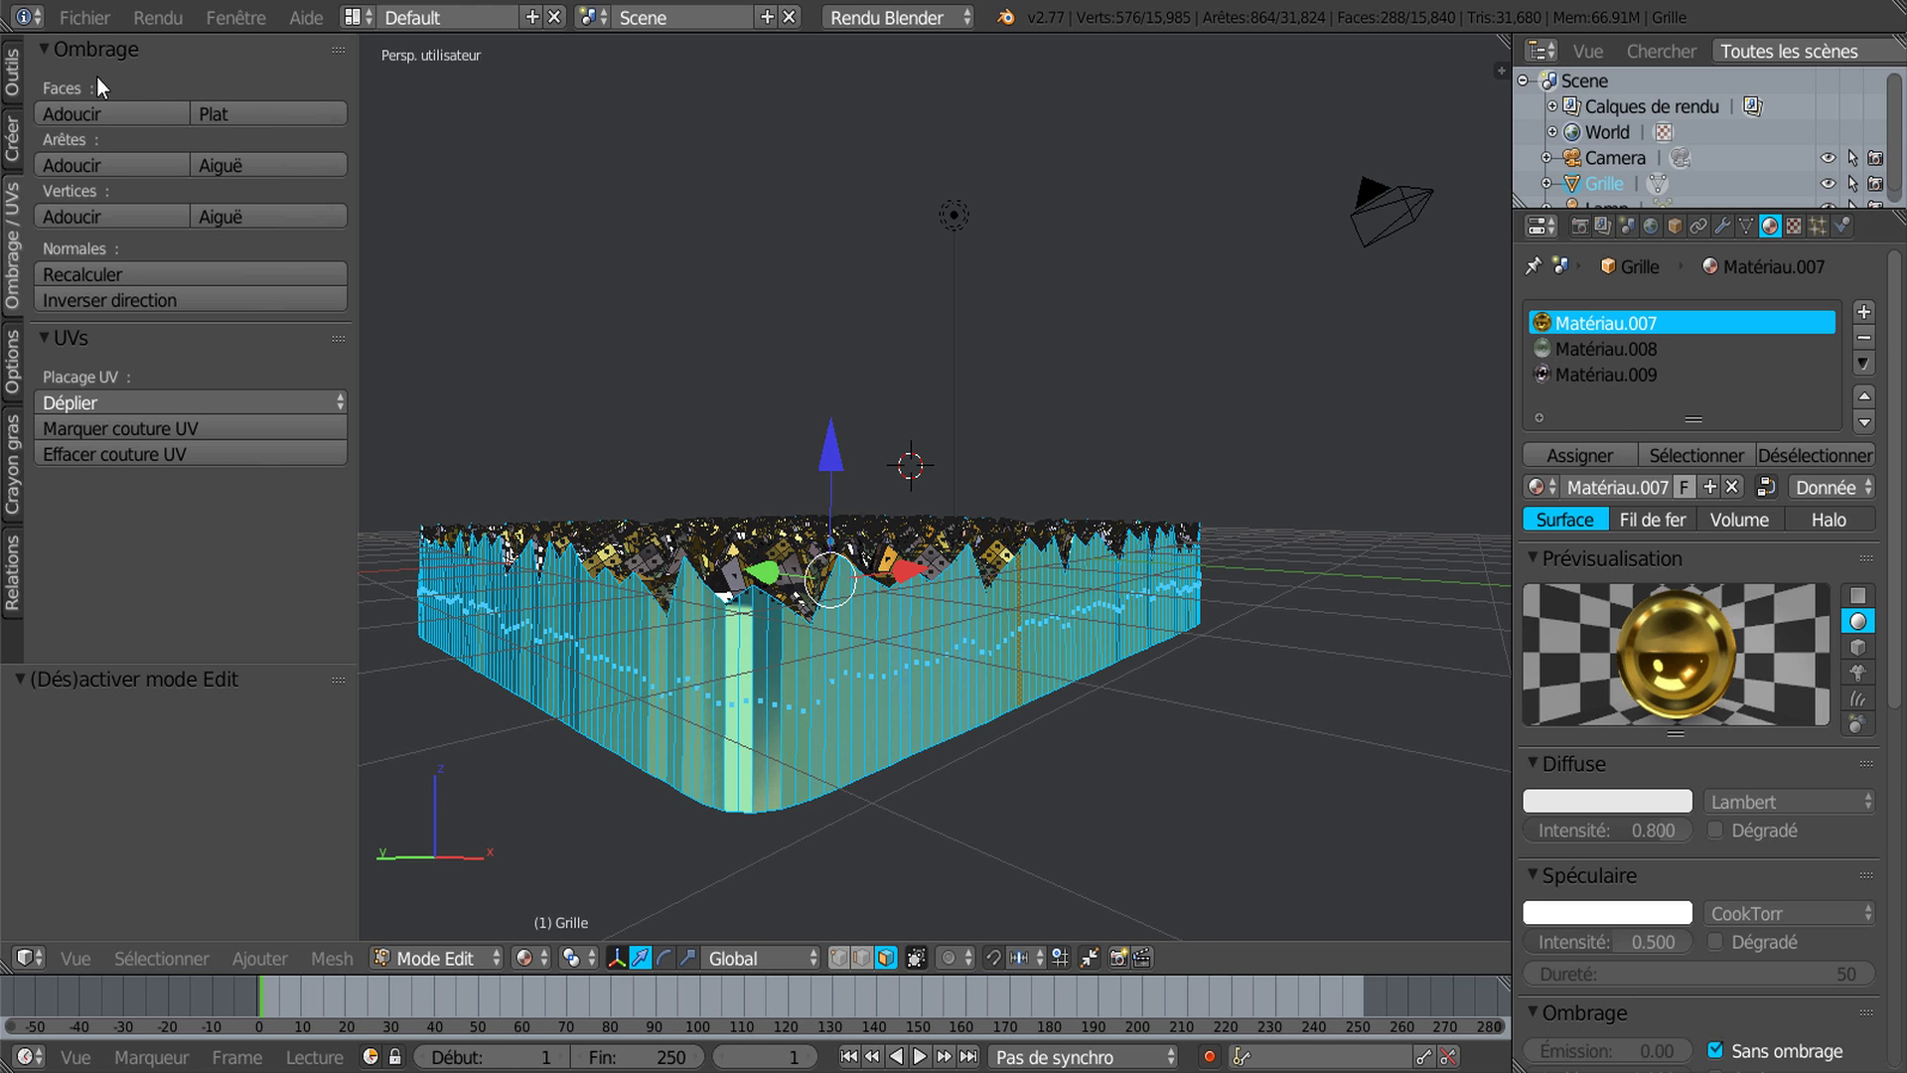
click(75, 111)
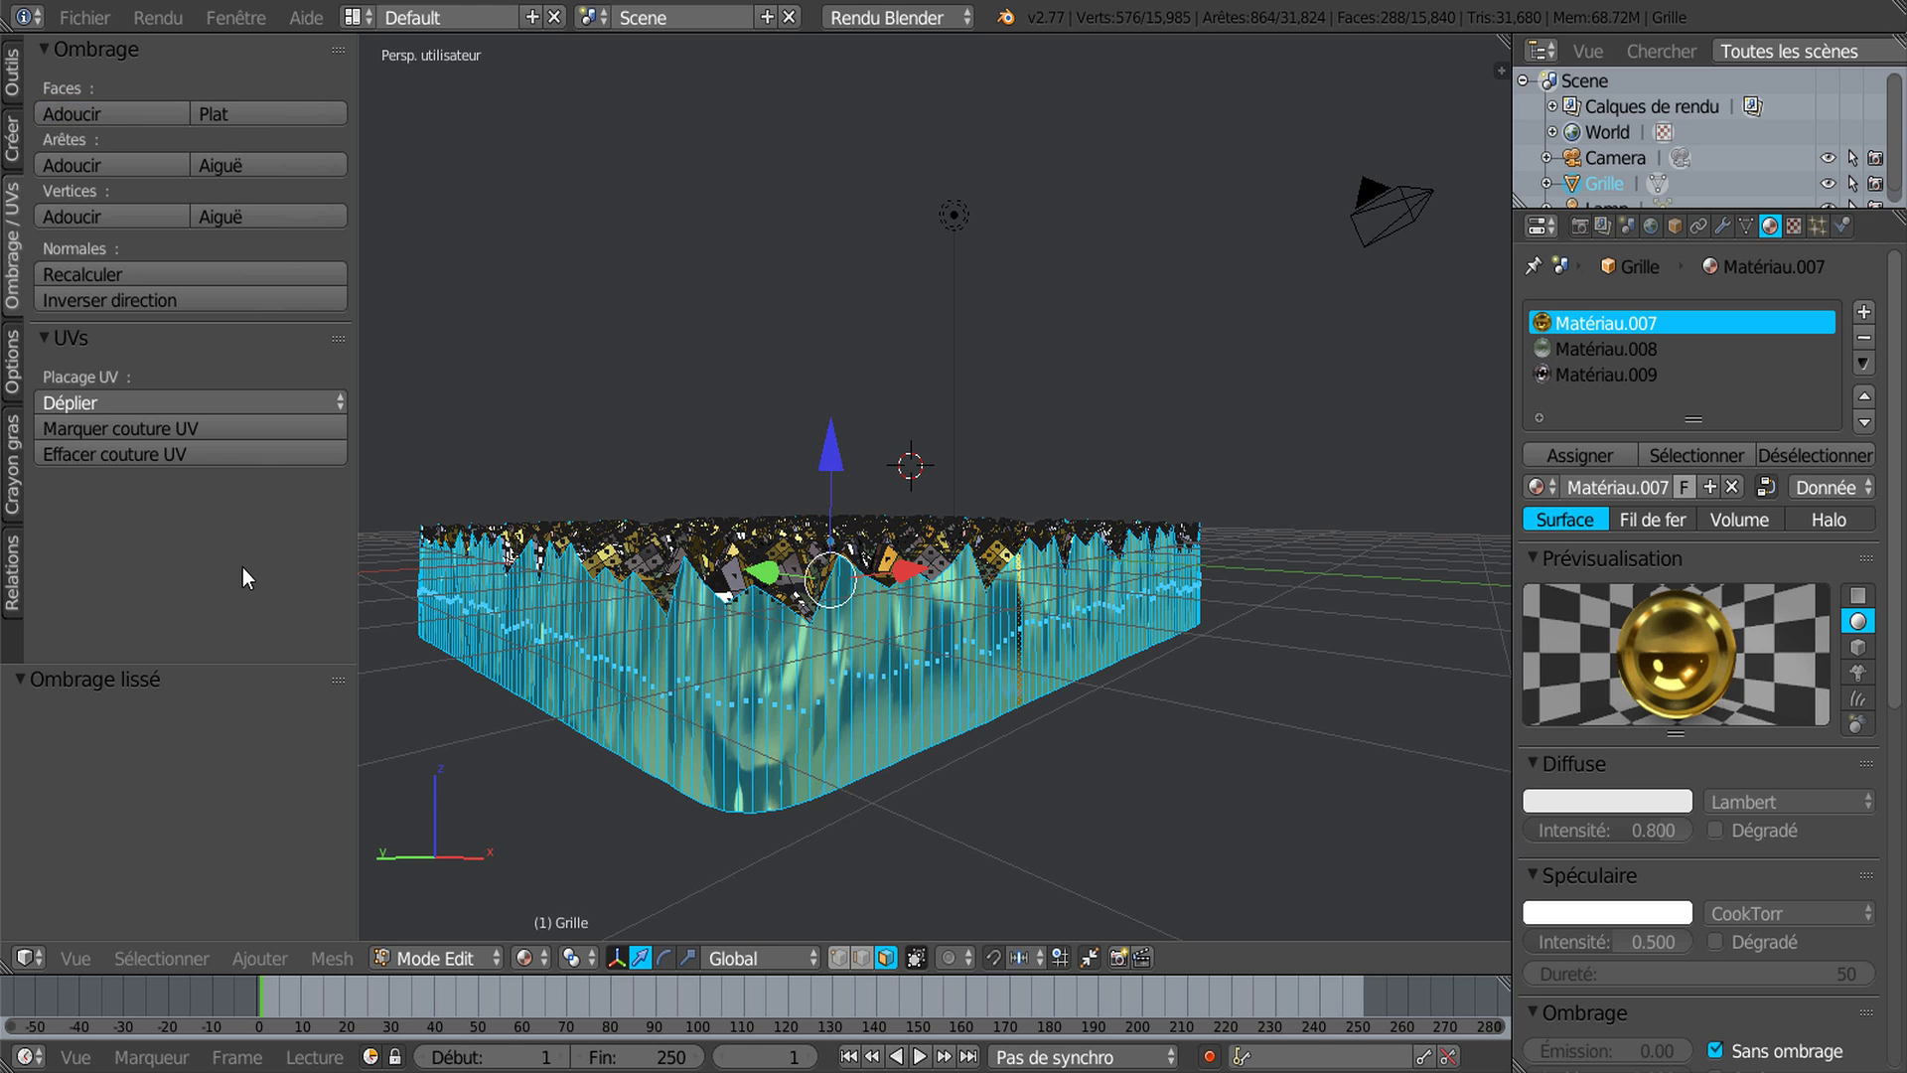
key(Tab)
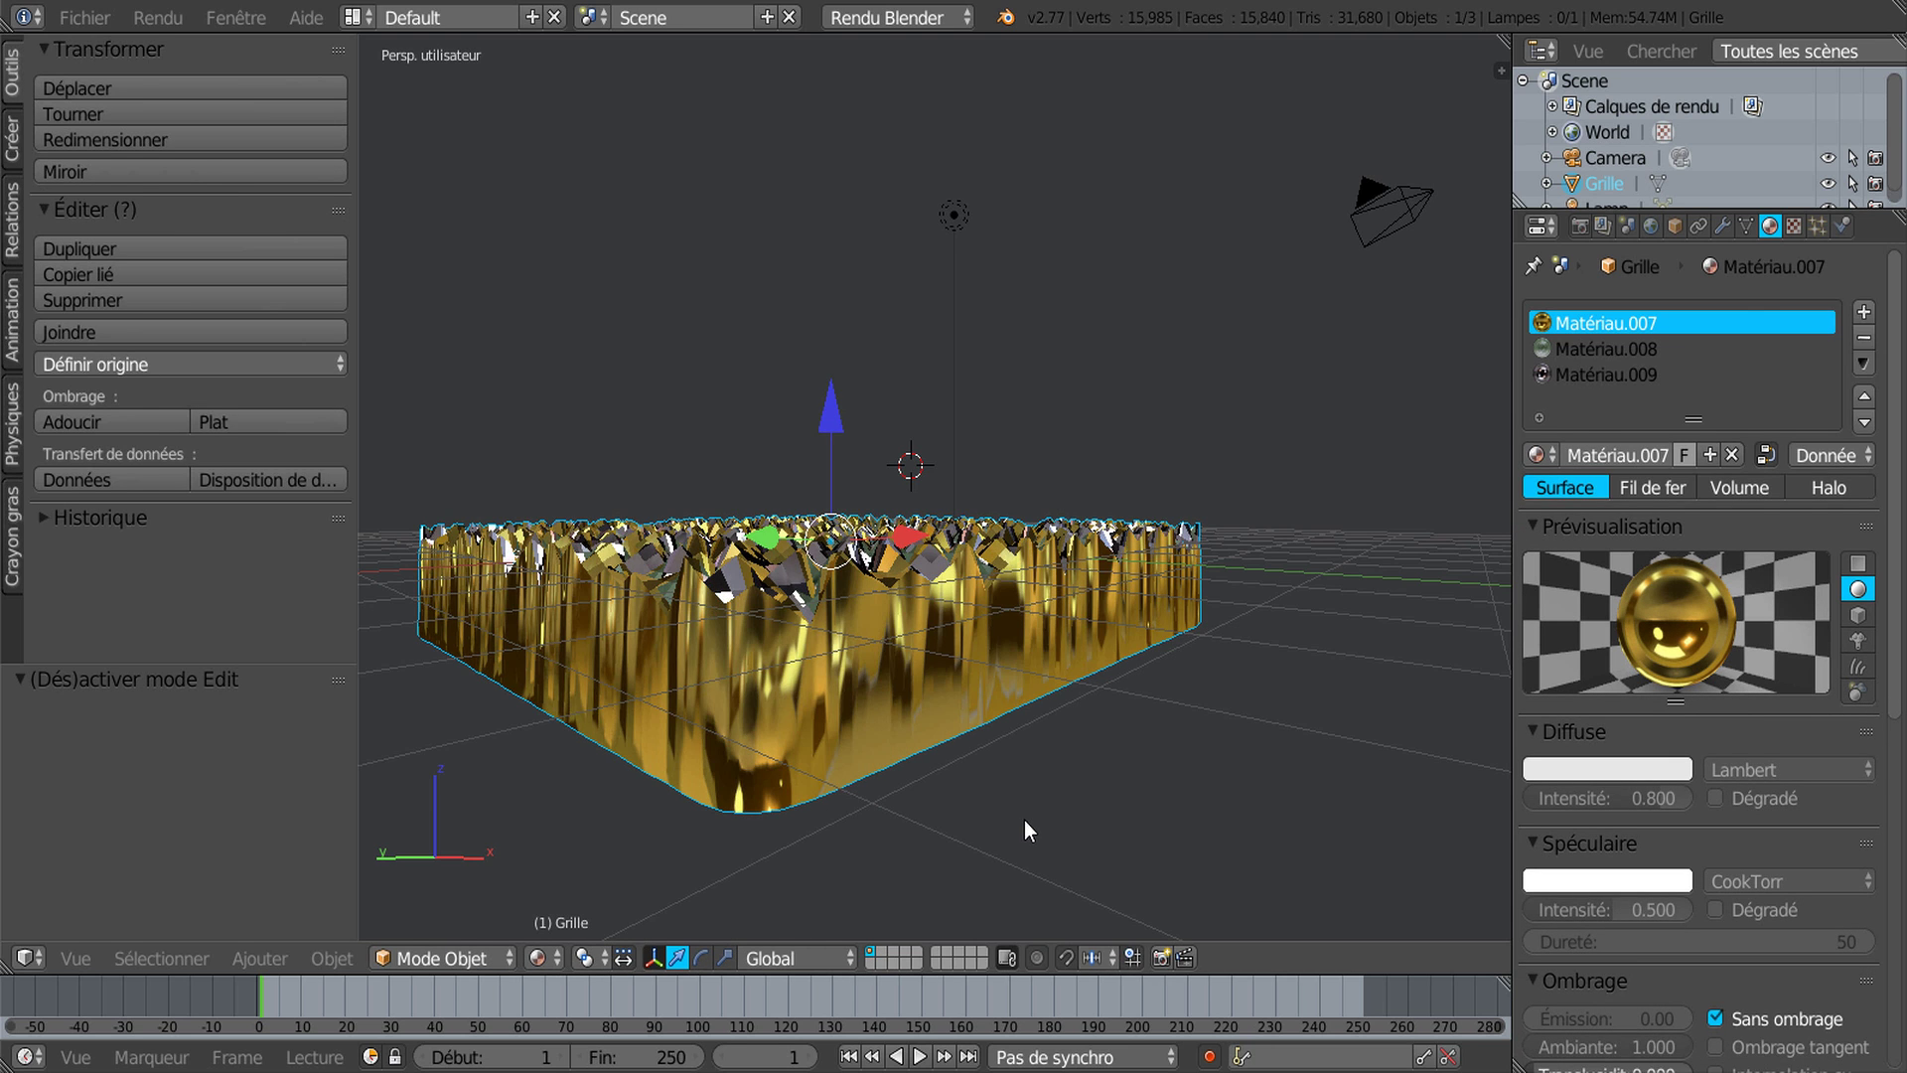
key(Tab)
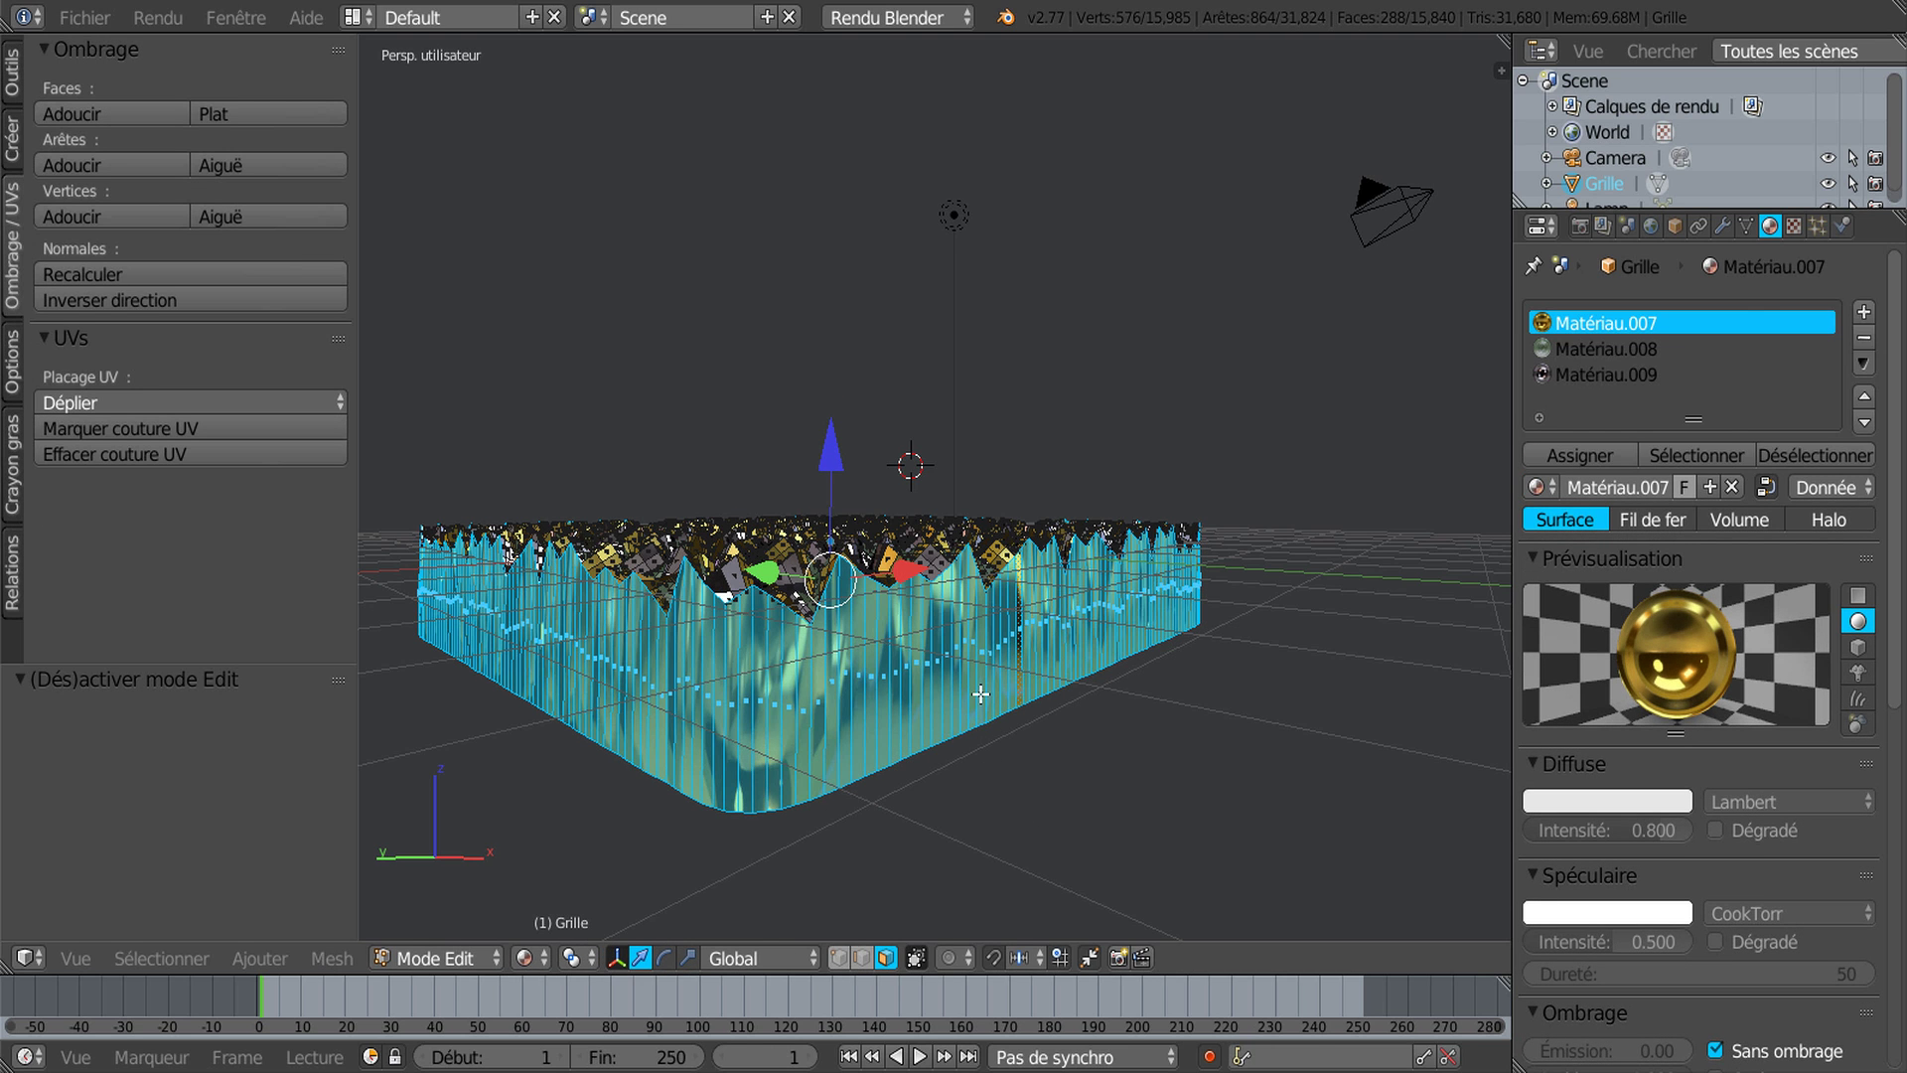
Step: Add an edge loop around the gold side walls and slide it close to their jagged upper rim
key(ctrl+r)
click(980, 687)
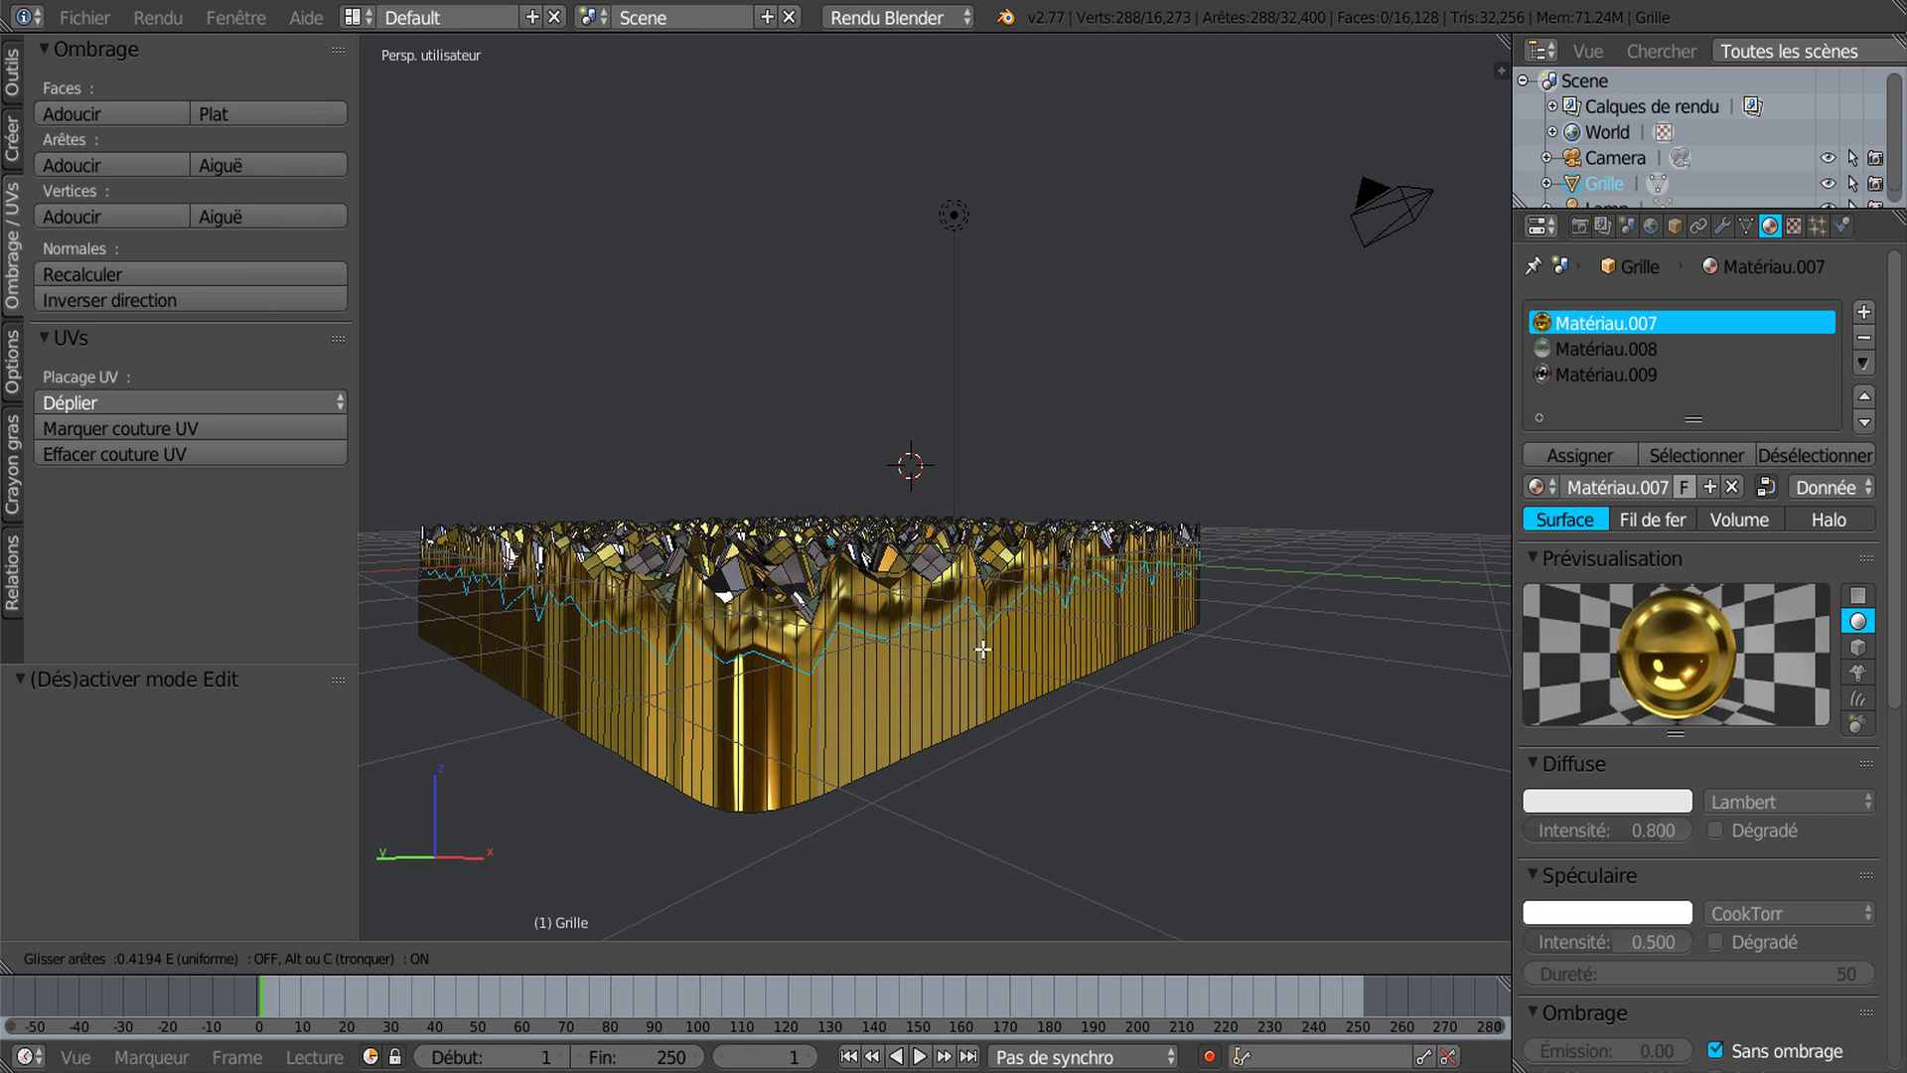
click(915, 614)
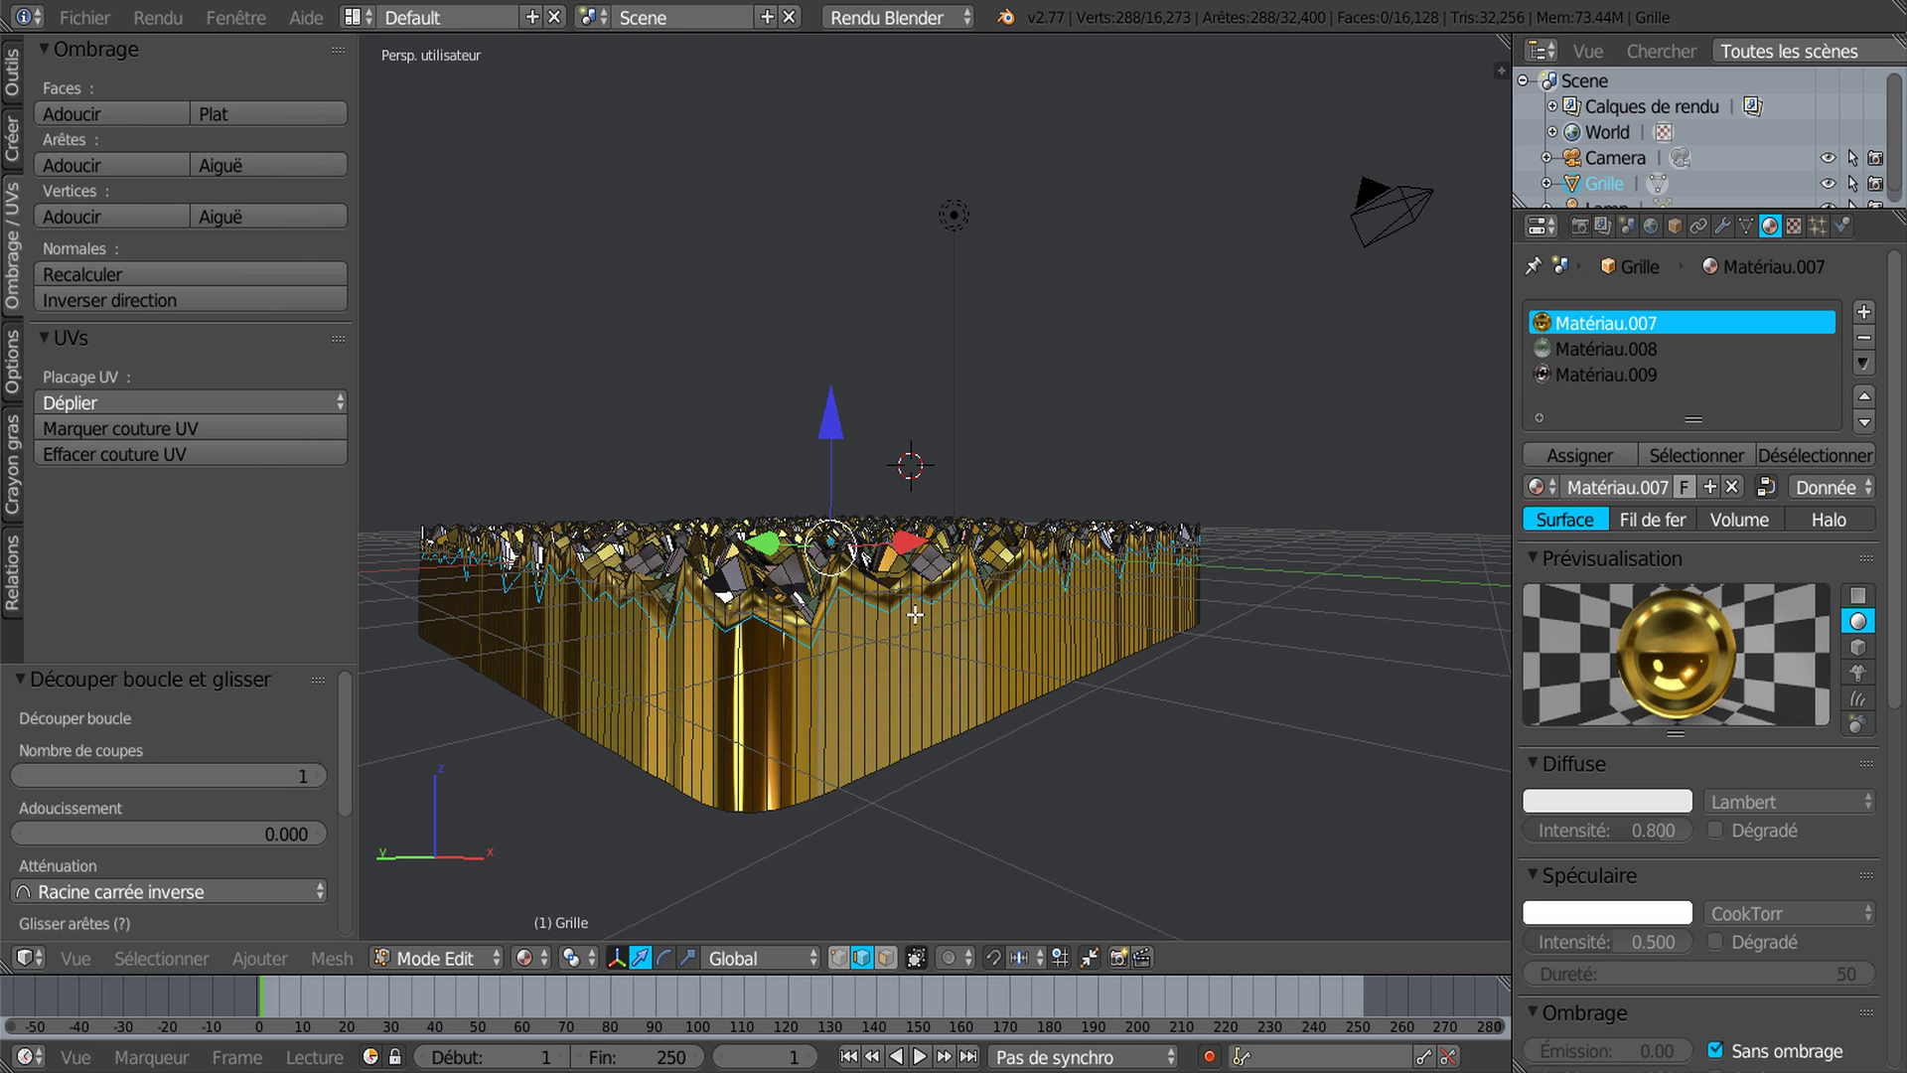
click(928, 665)
Step: Select the side walls' bottom edge loop and raise it 0.454 along Z
middle_drag(963, 771, 877, 800)
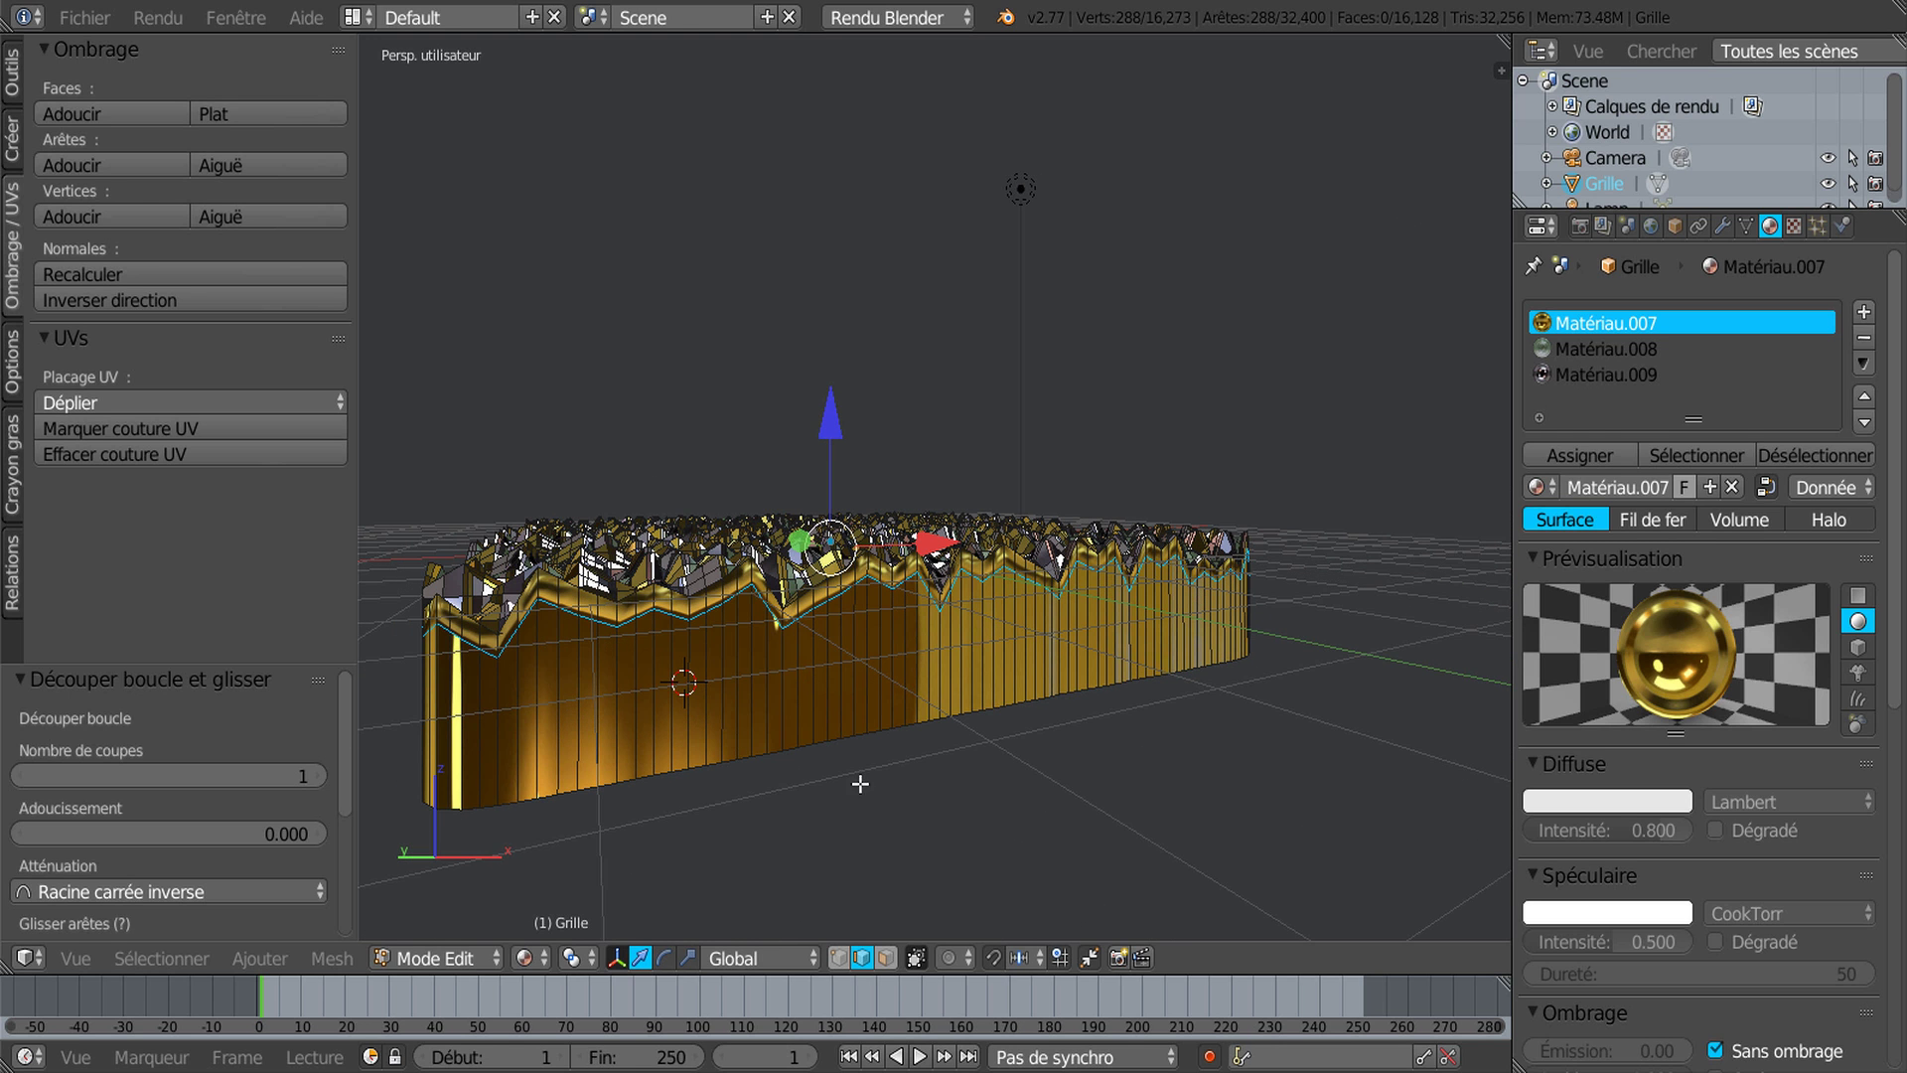
alt+right_click(856, 741)
key(g)
key(z)
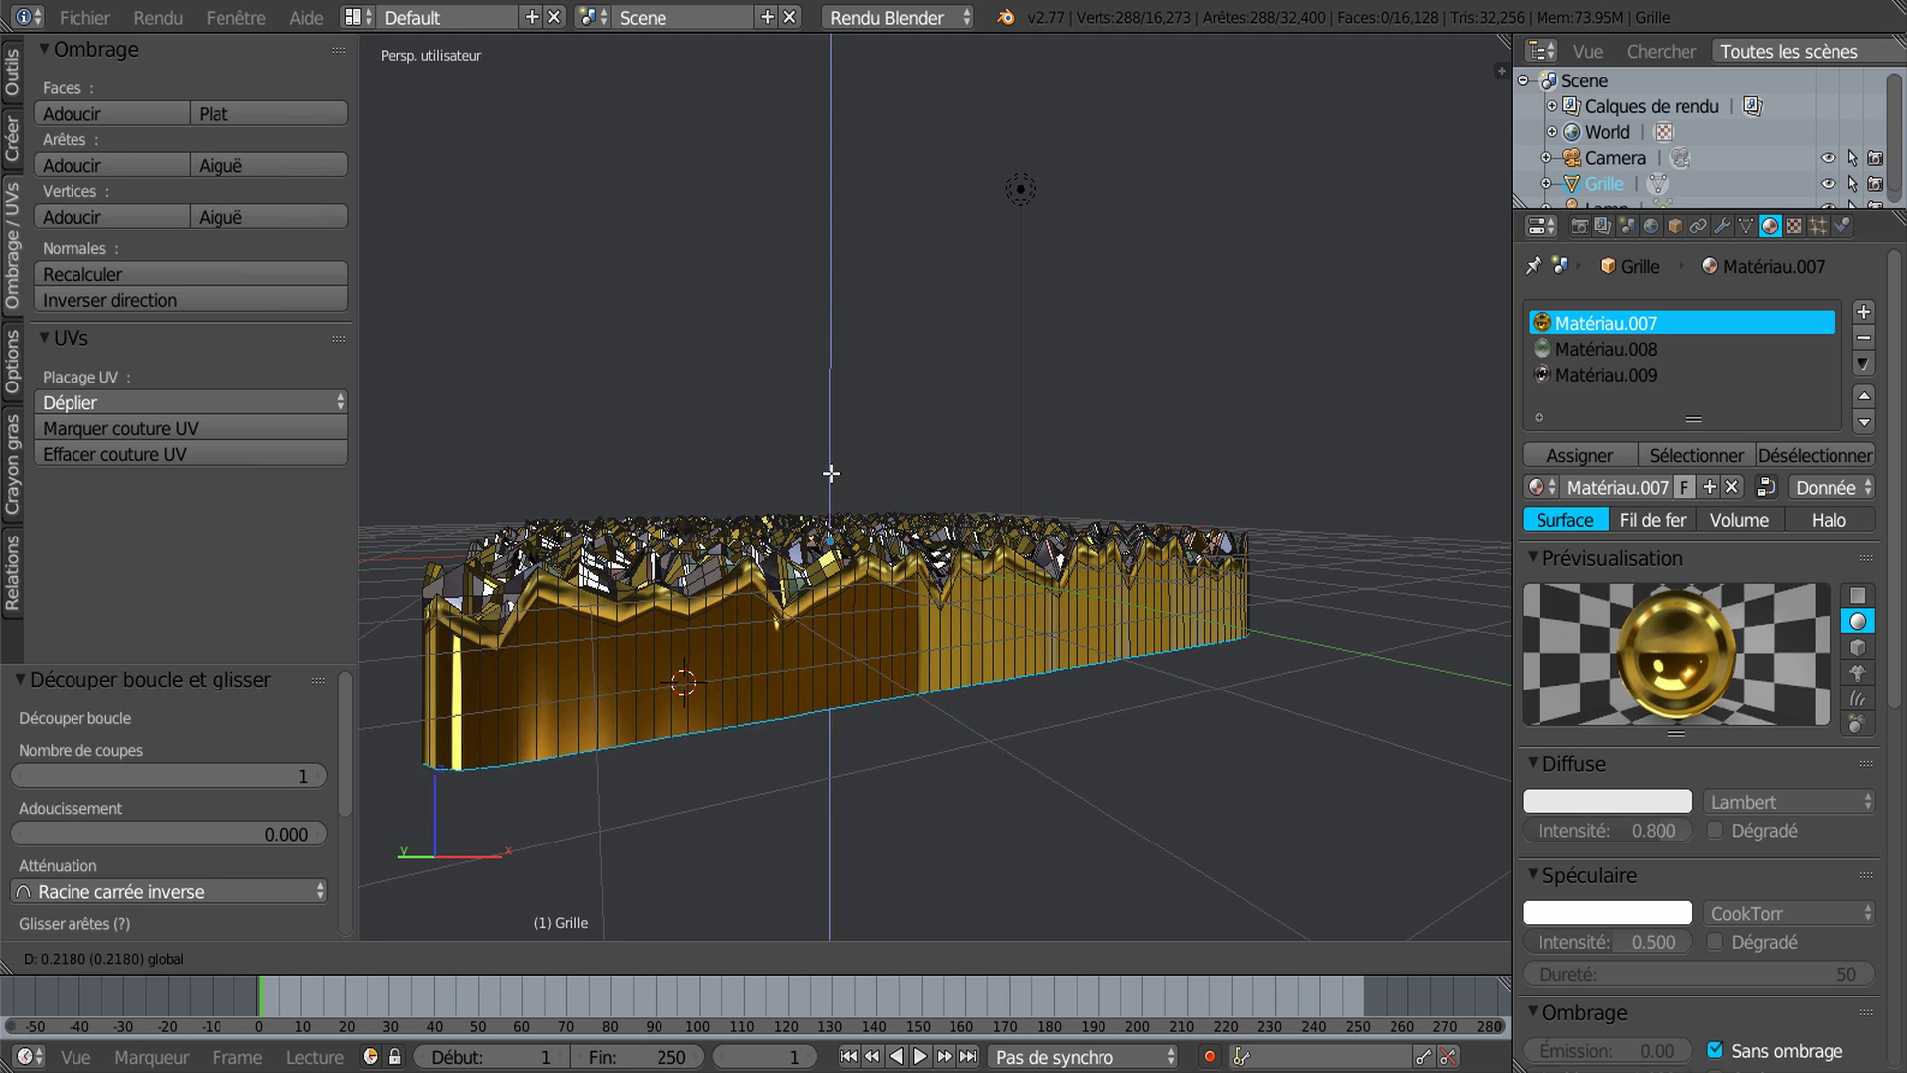
click(831, 460)
middle_drag(830, 460, 979, 723)
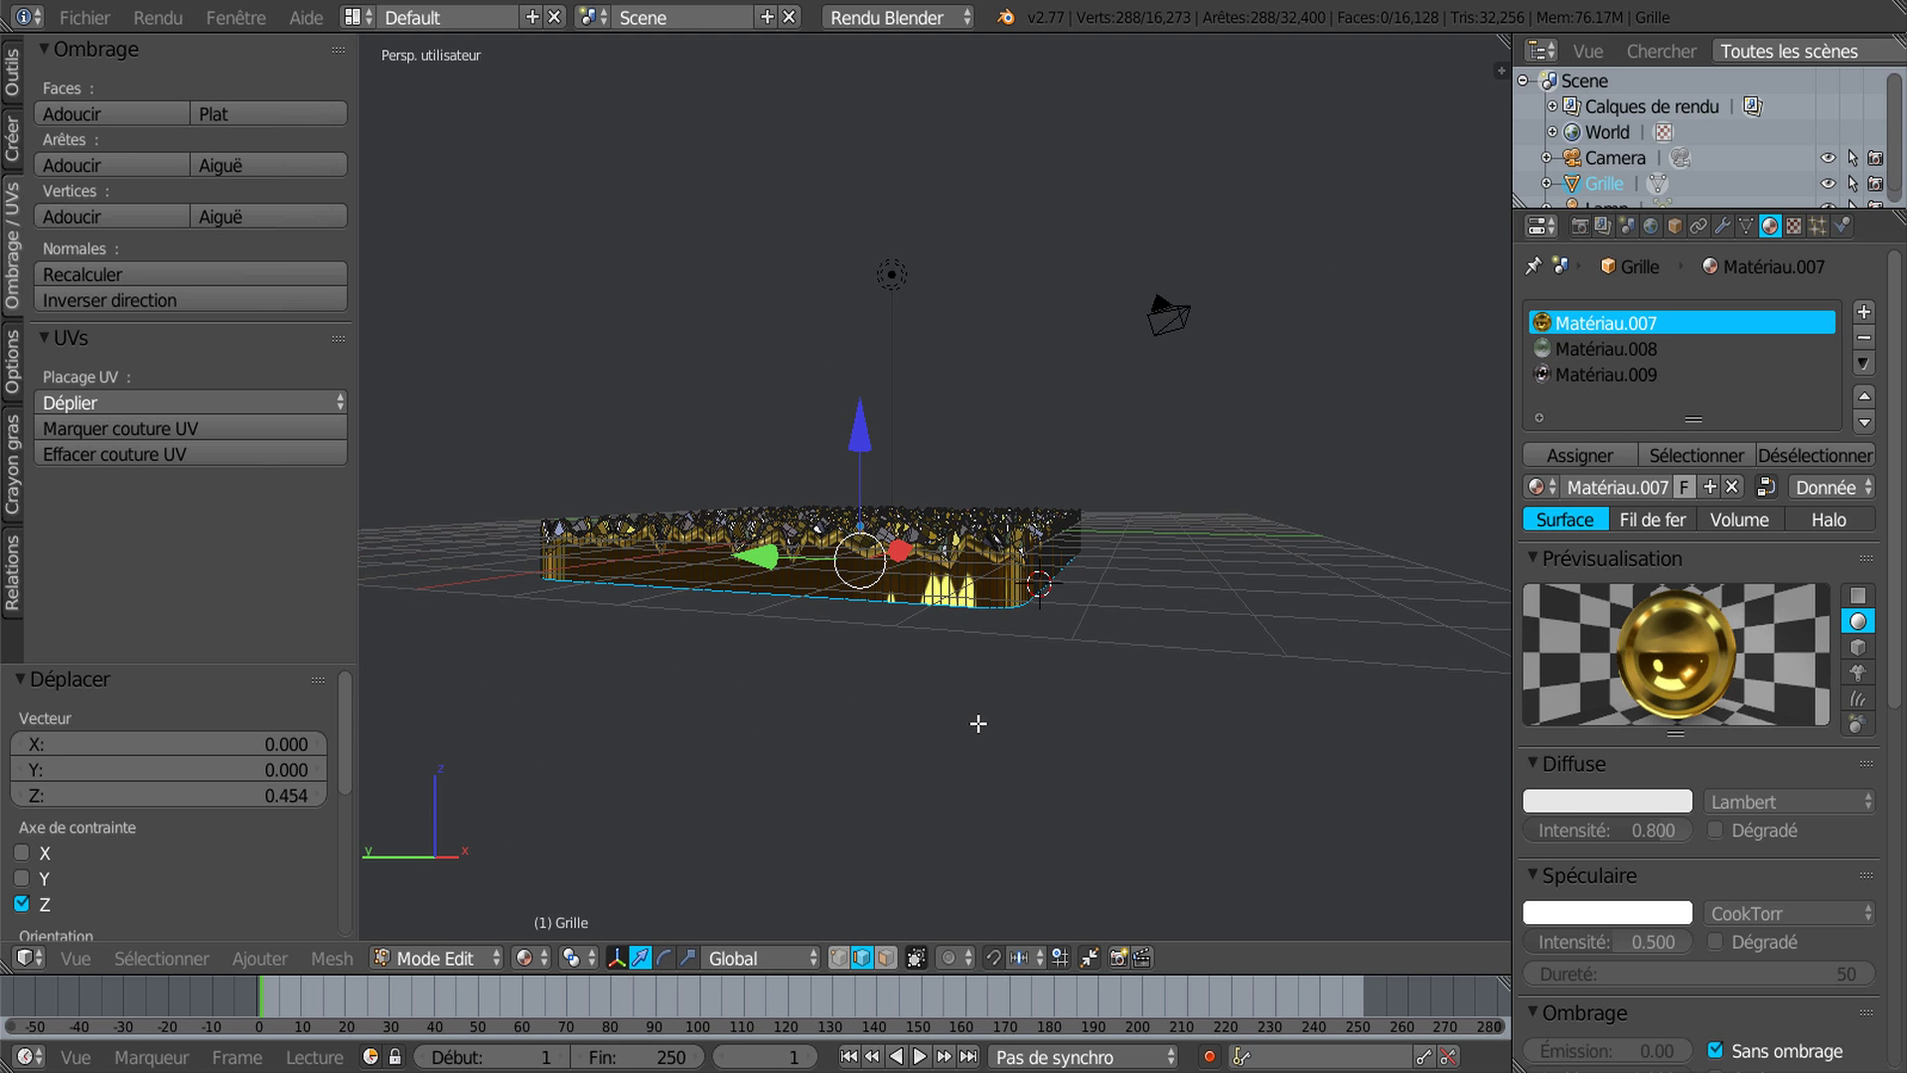
Step: Extrude the bottom edge loop and move the new edges -1.182 along Z
key(KP_4)
scroll(937, 726, up, 2)
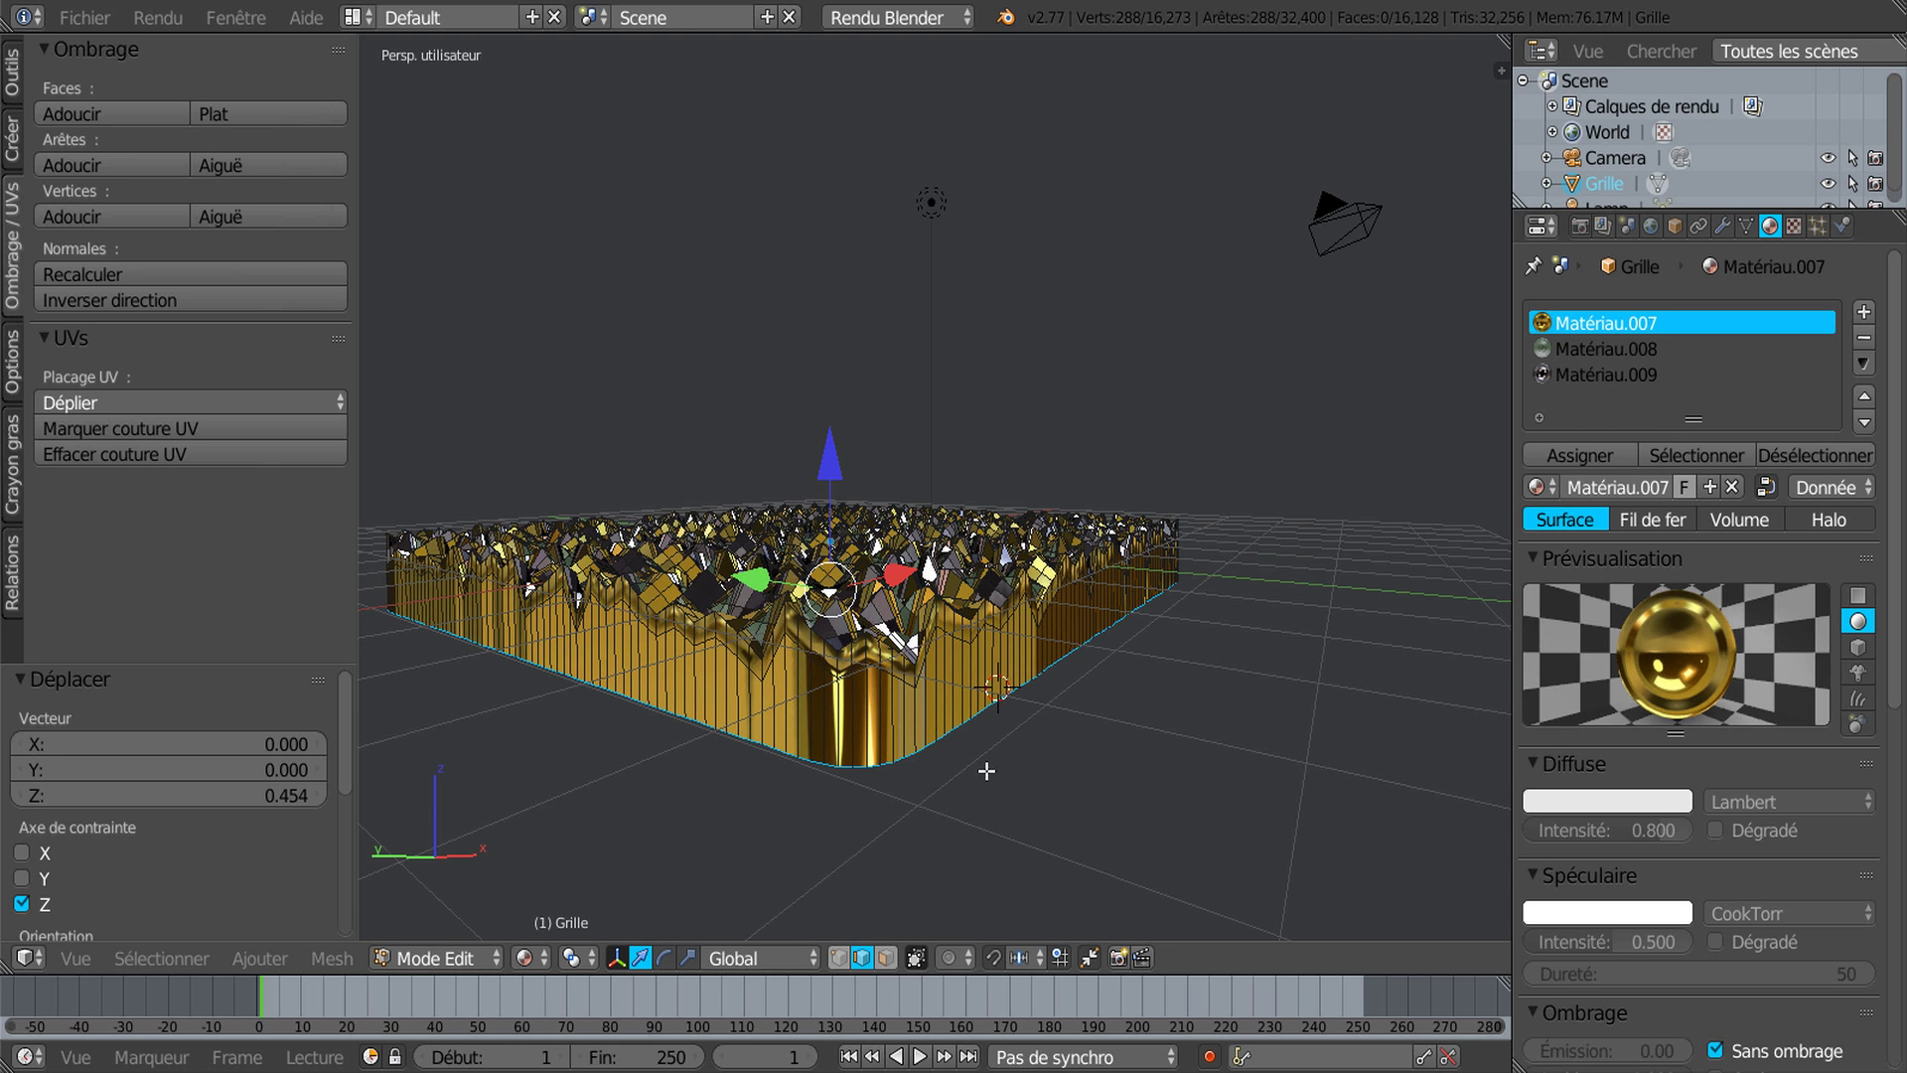
key(e)
key(Escape)
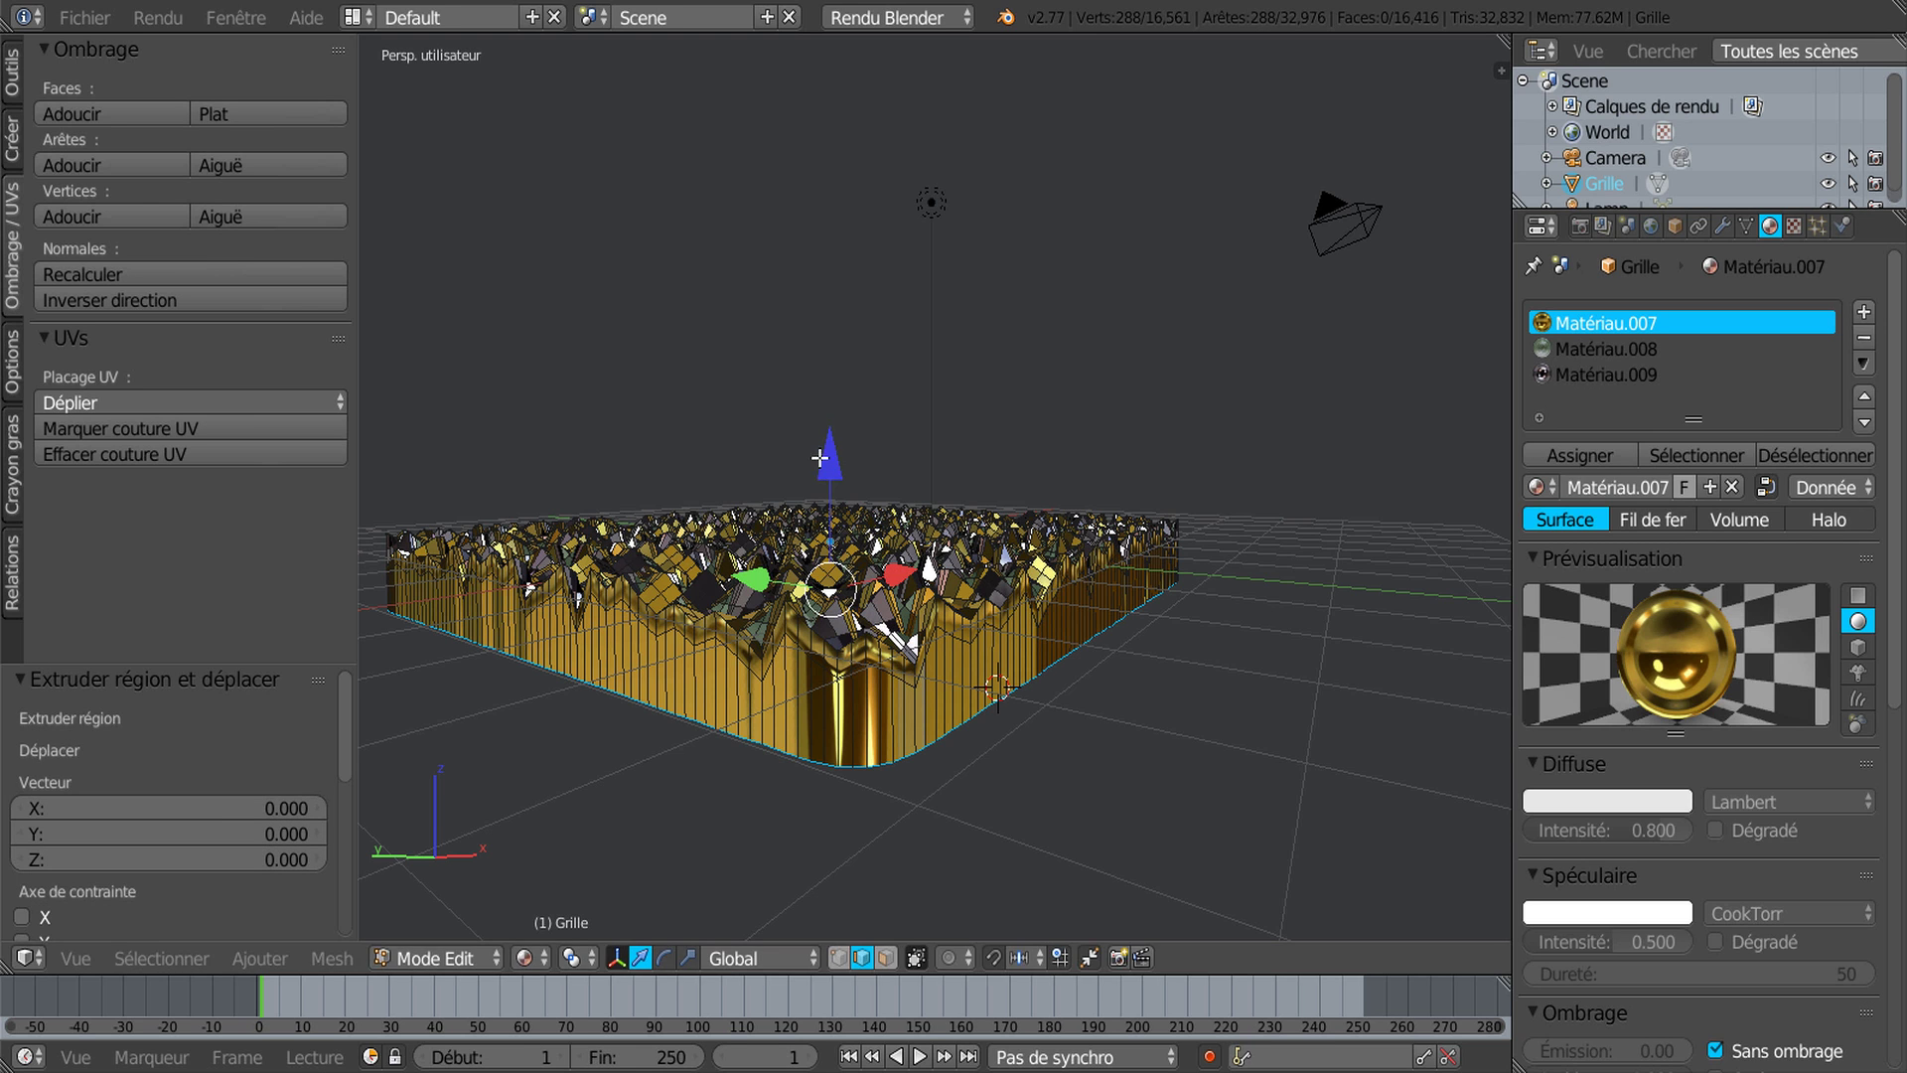
key(g)
key(z)
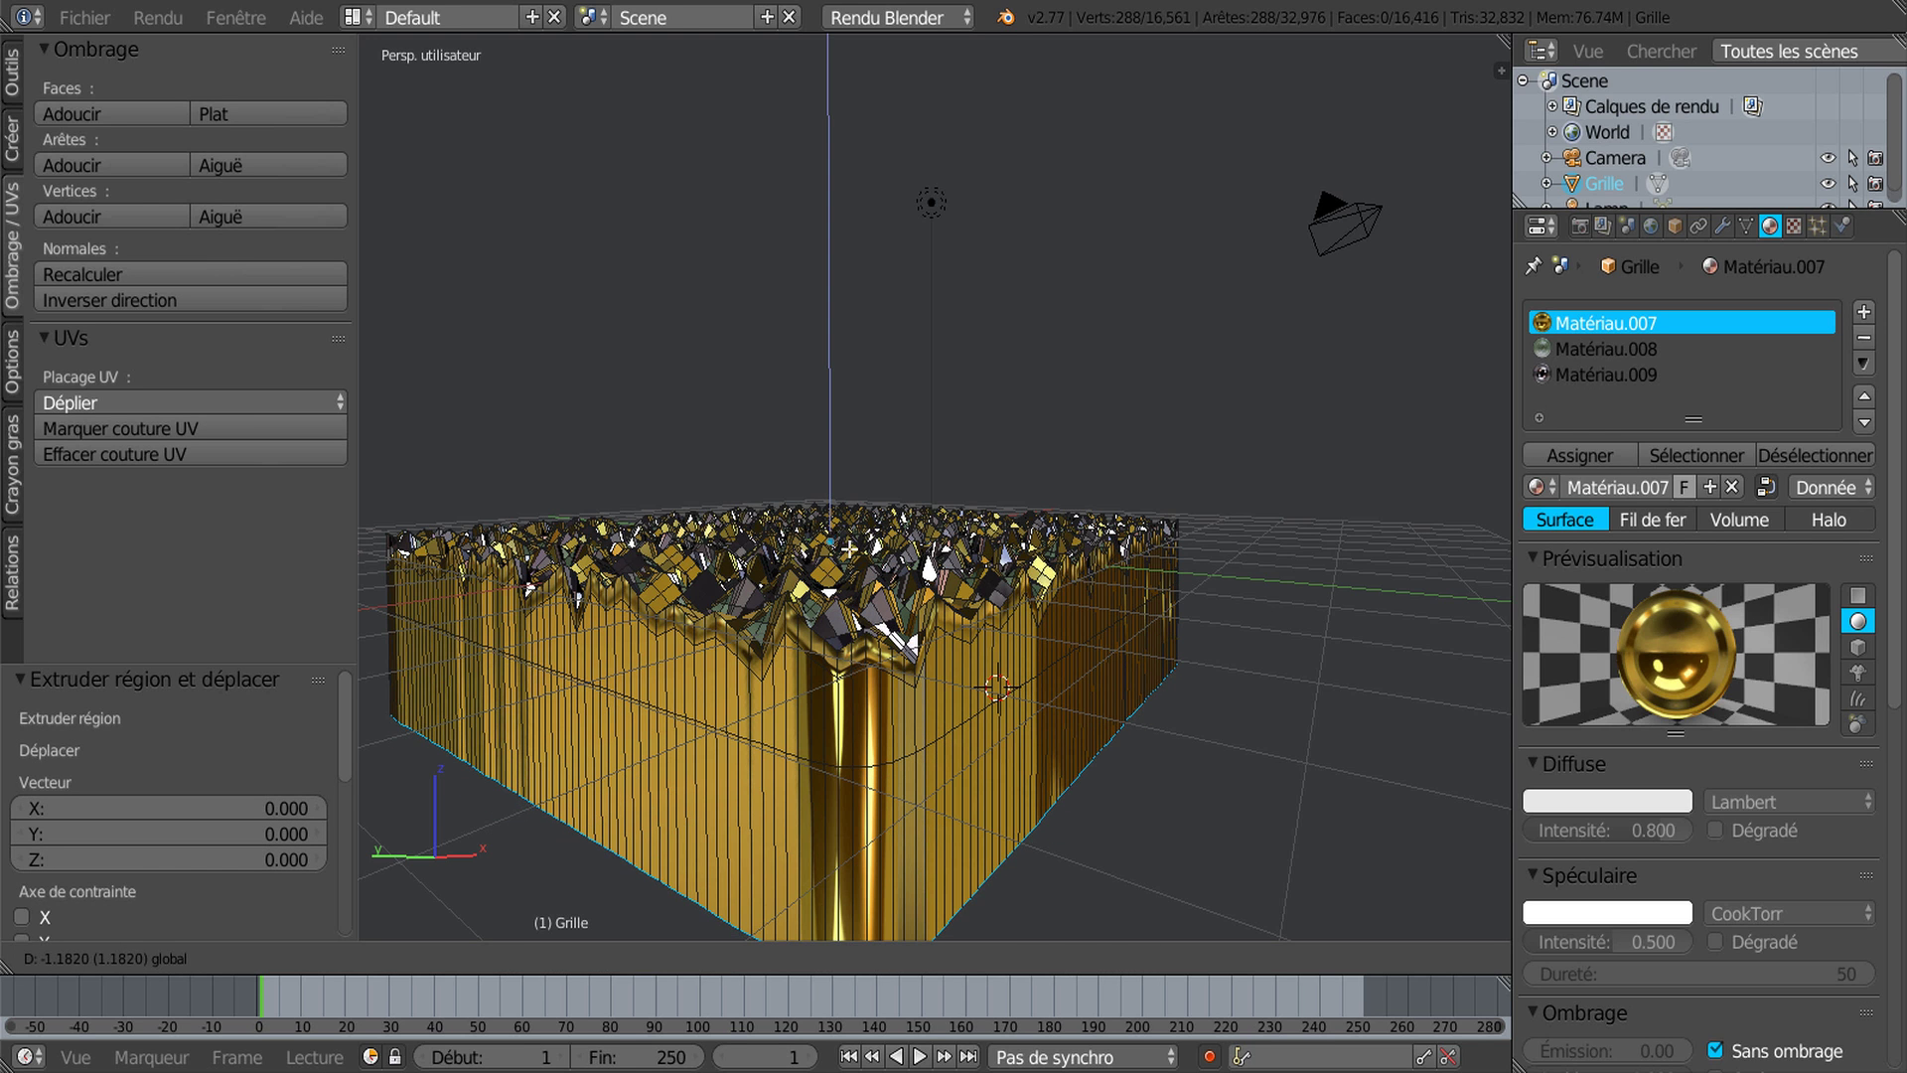
click(1062, 733)
Step: Scale the extruded bottom edge loop to 0.589 on all axes so the base tapers inward
scroll(1062, 733, down, 2)
key(s)
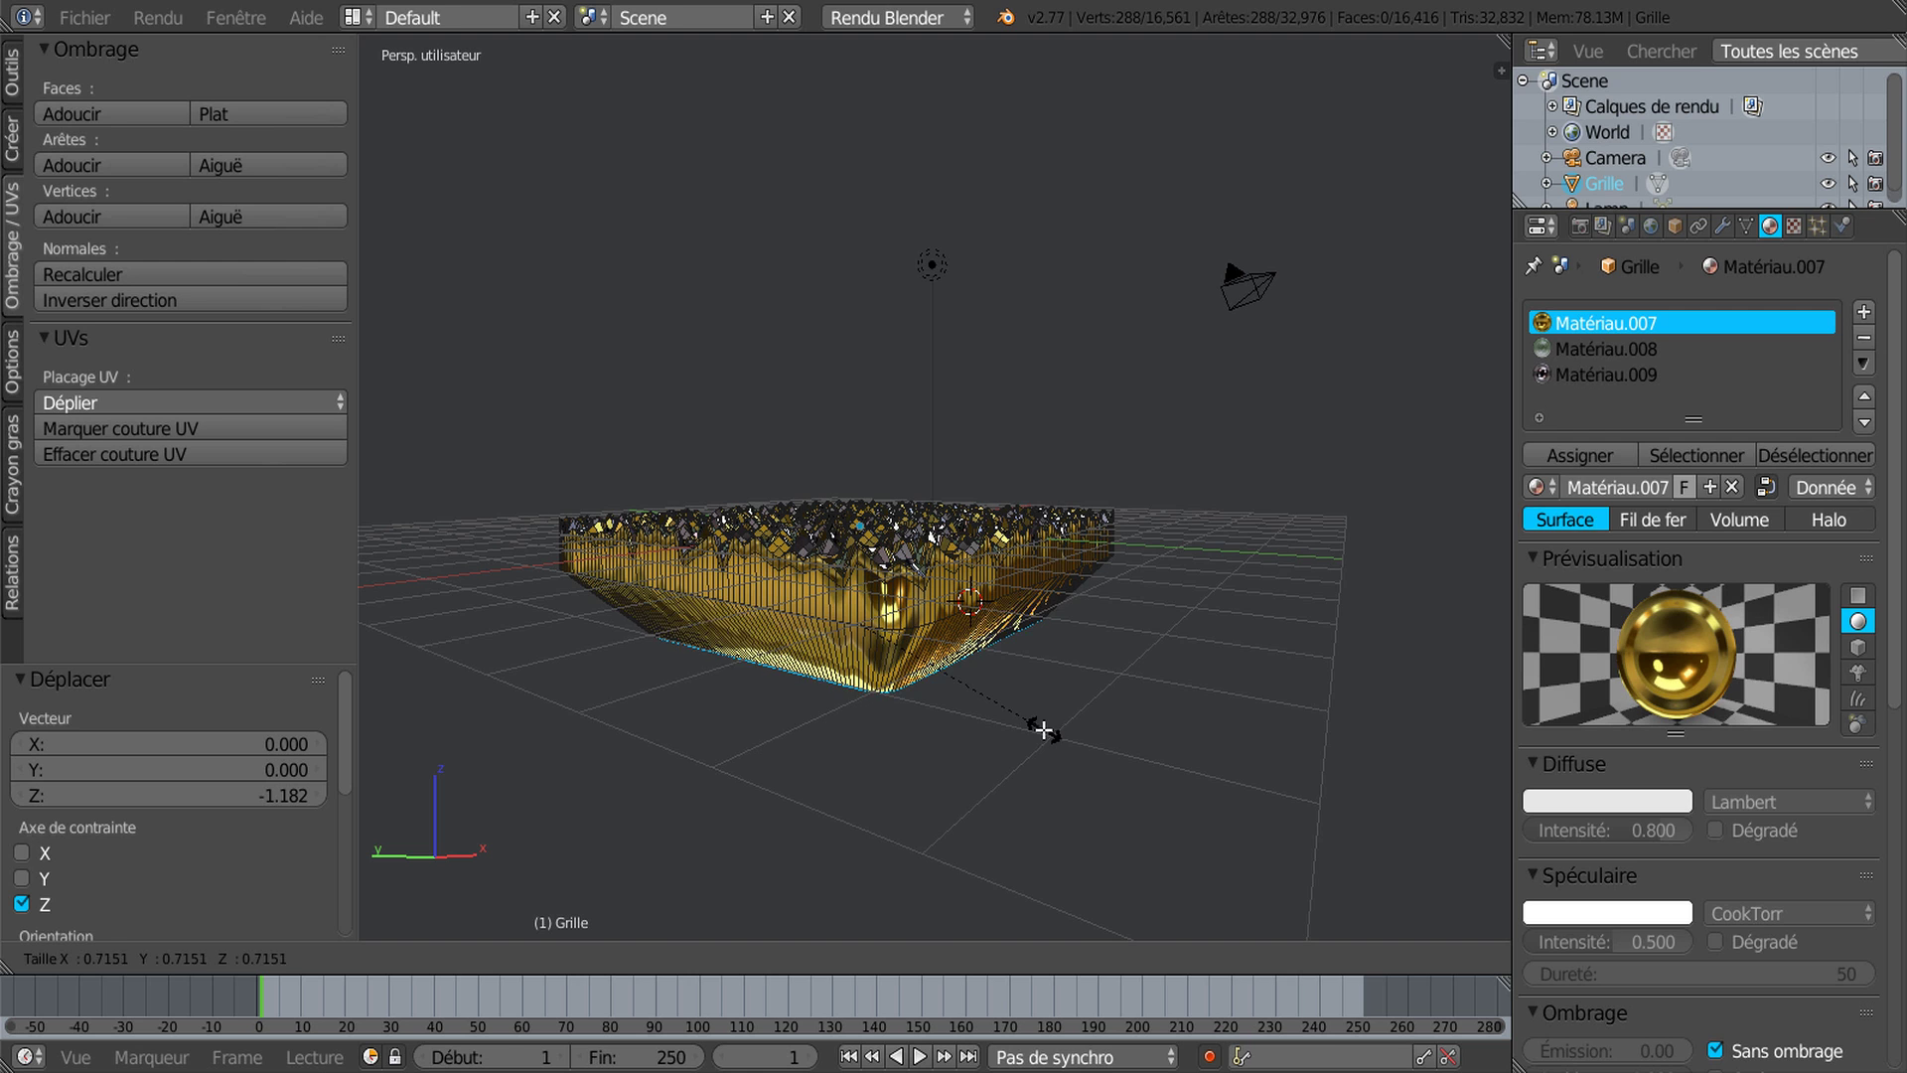
click(1022, 683)
scroll(1029, 702, up, 2)
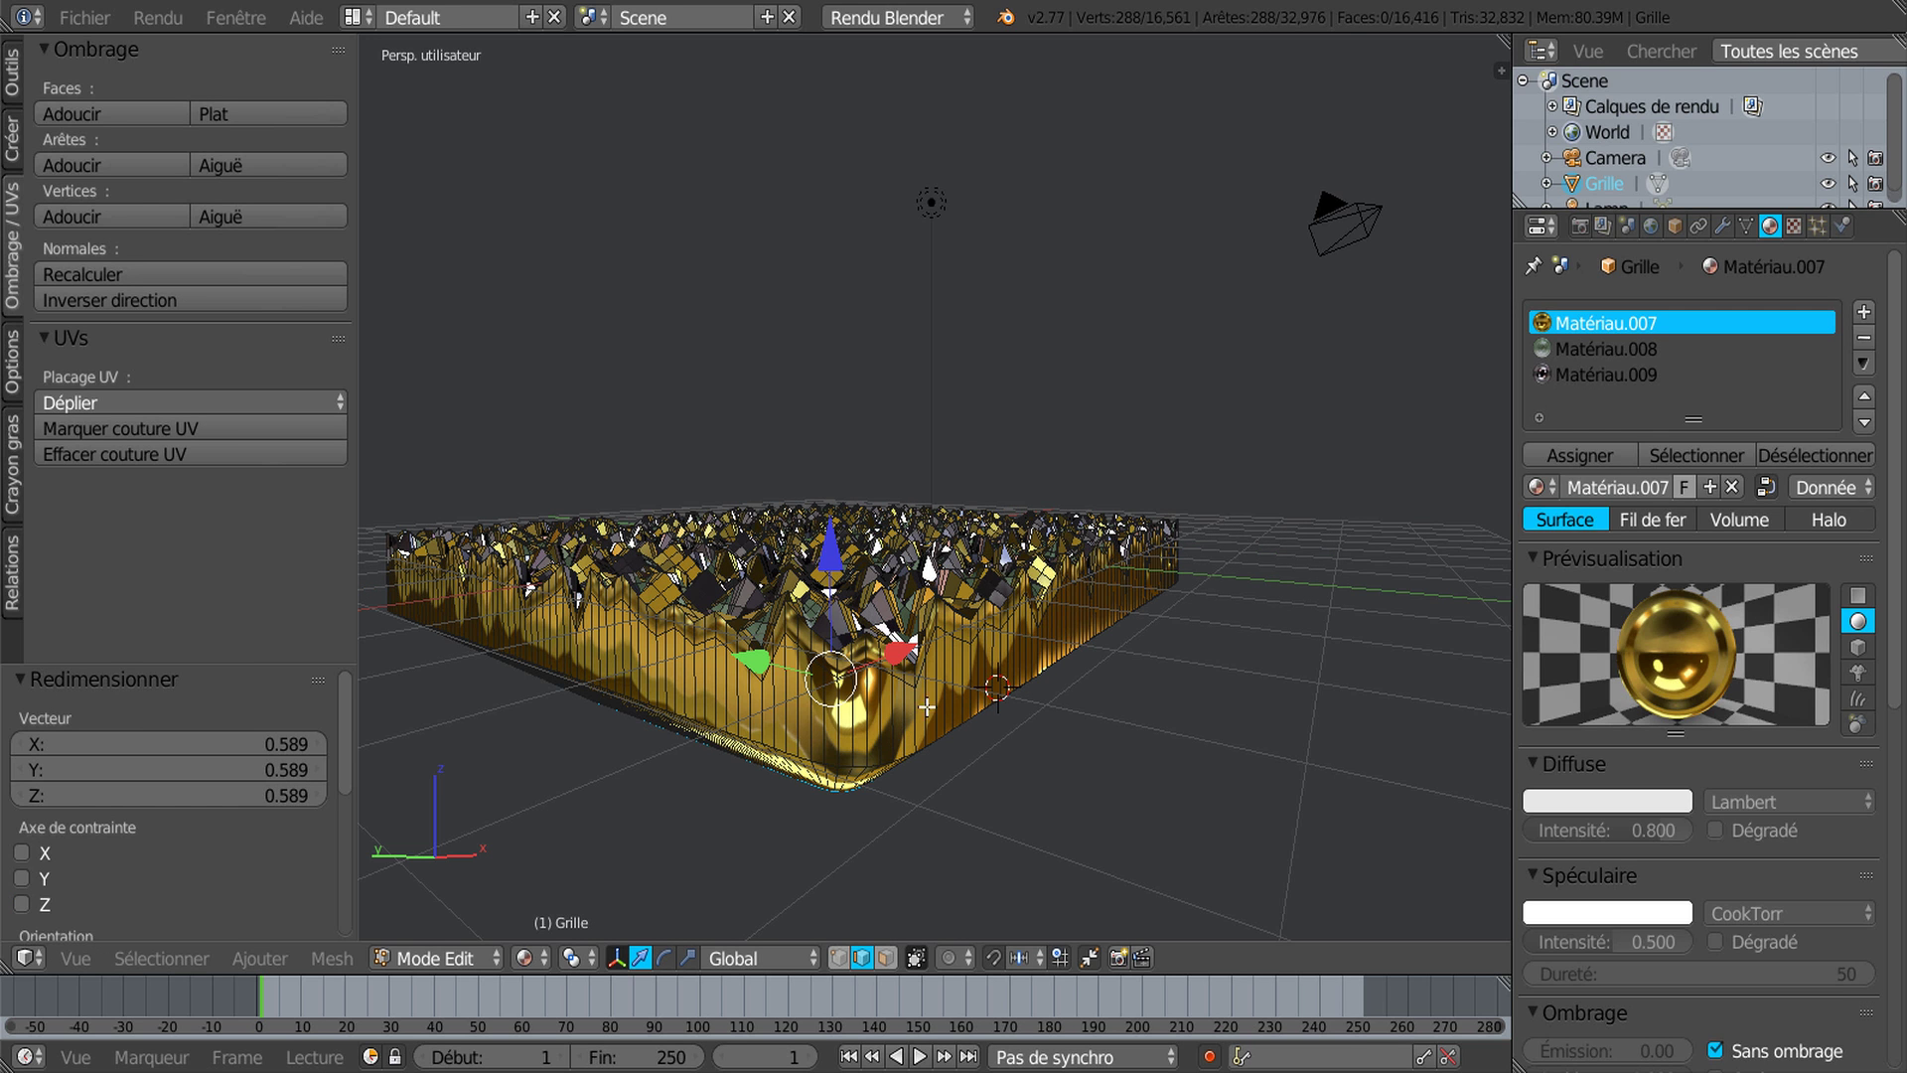
Step: Add an edge loop to the tapered base and slide it close to where it meets the vertical walls
key(ctrl+r)
click(954, 686)
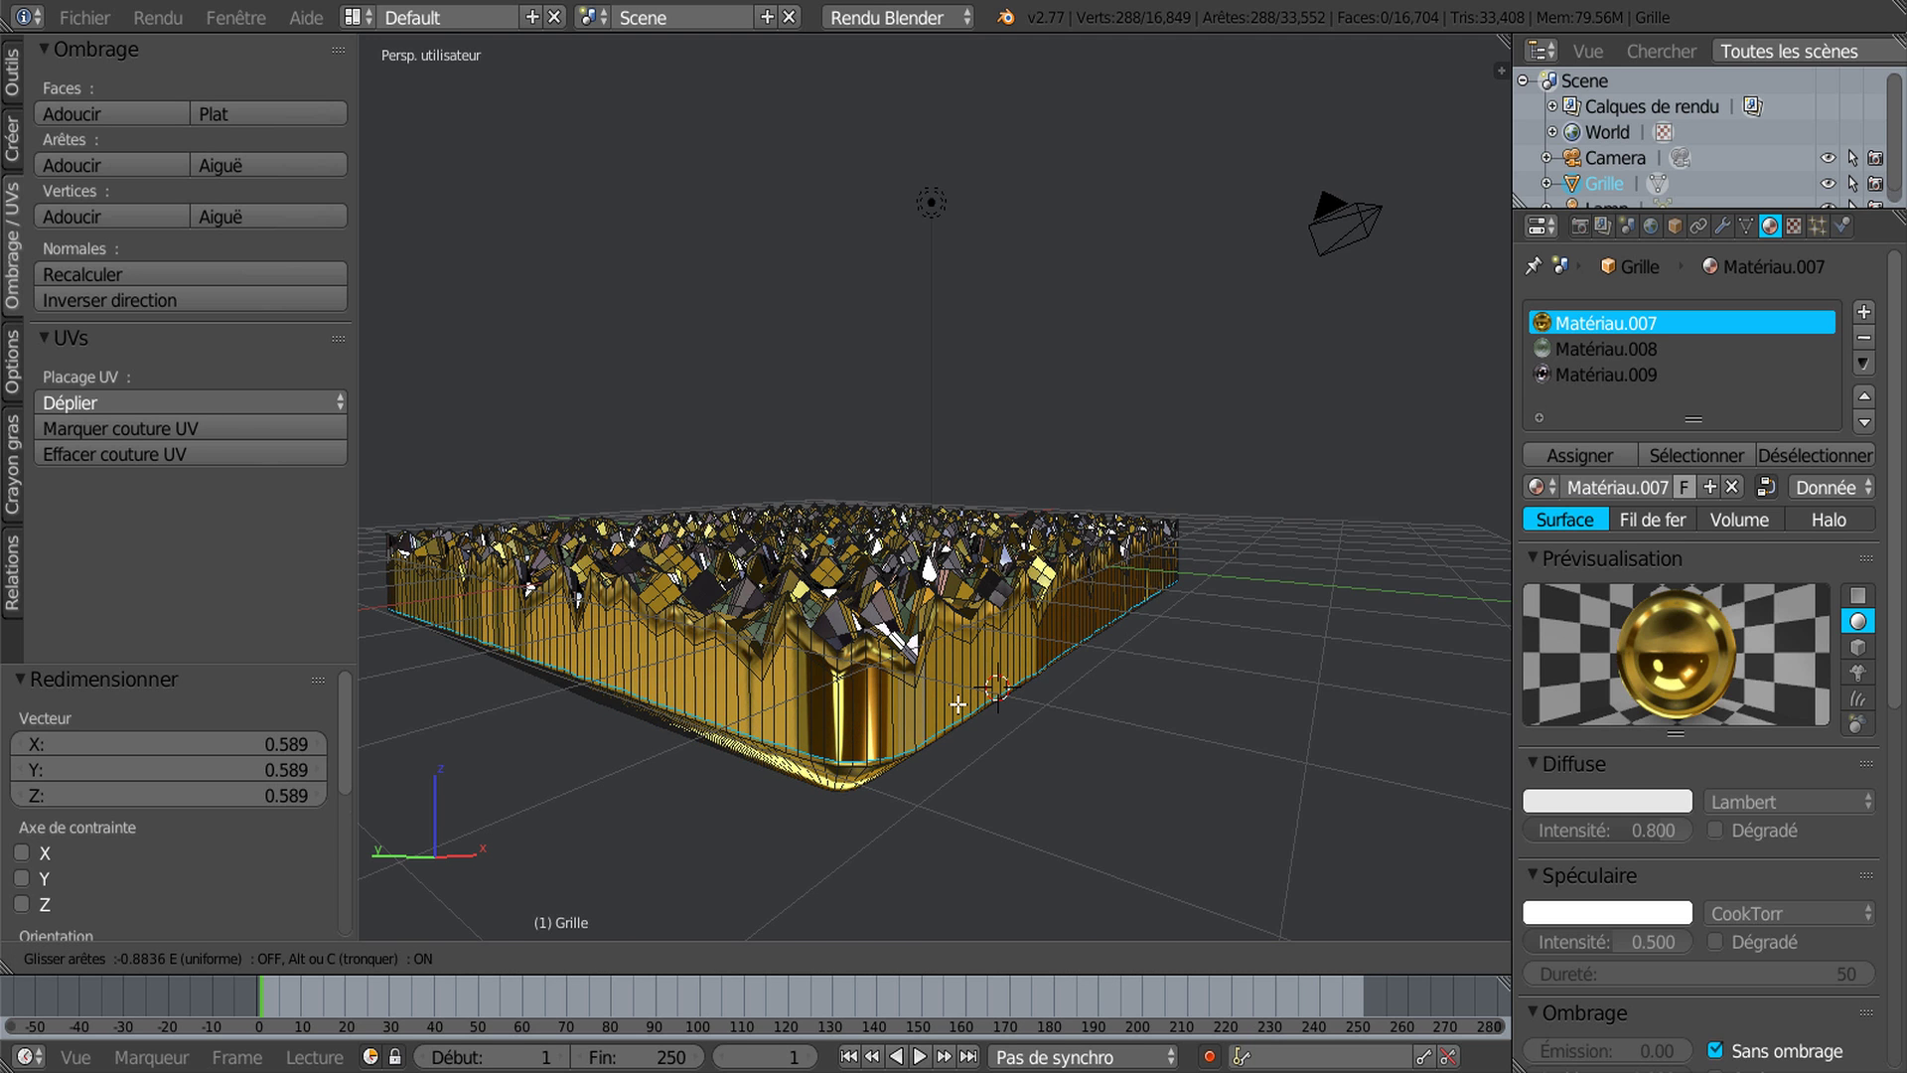
click(965, 735)
Step: Select the tapered base's face loop in face selection mode, assign it Matériau.002 in a new material slot, and check it in Object Mode
middle_drag(953, 773, 989, 717)
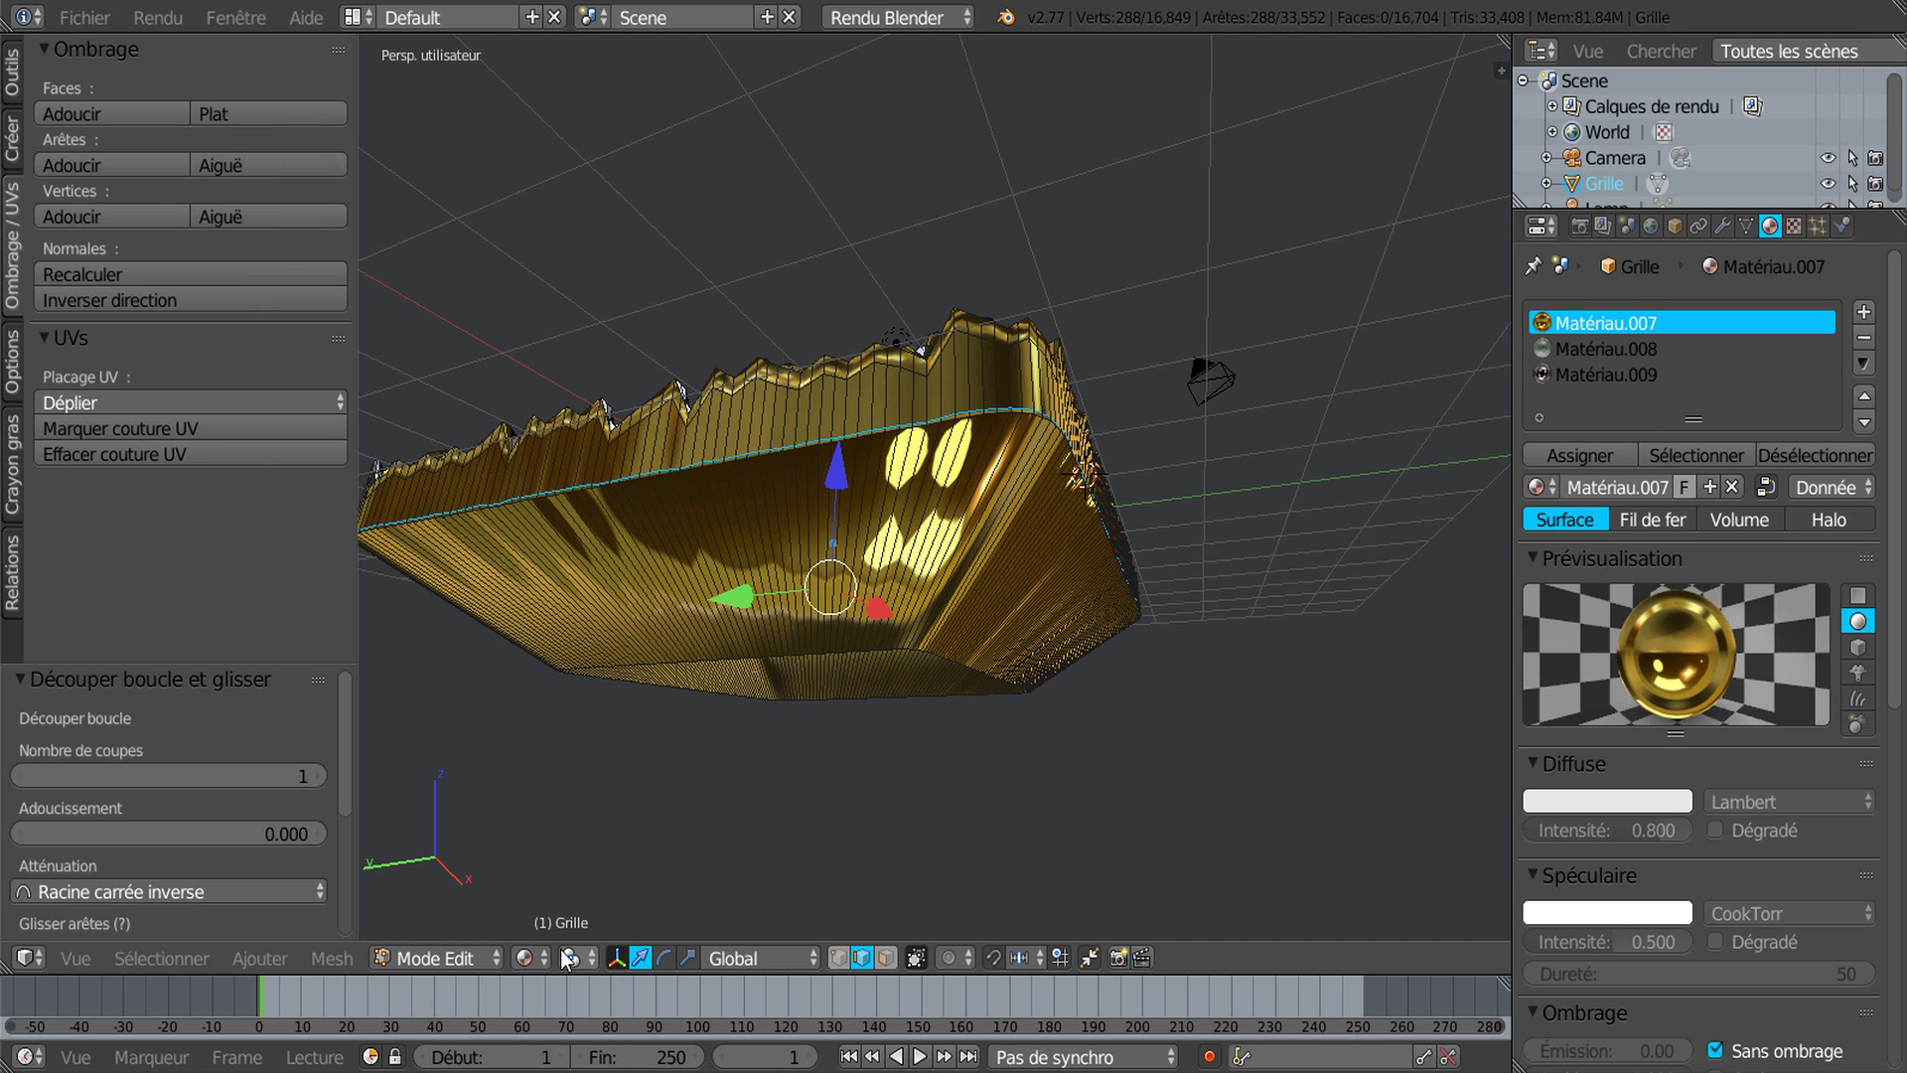
click(884, 959)
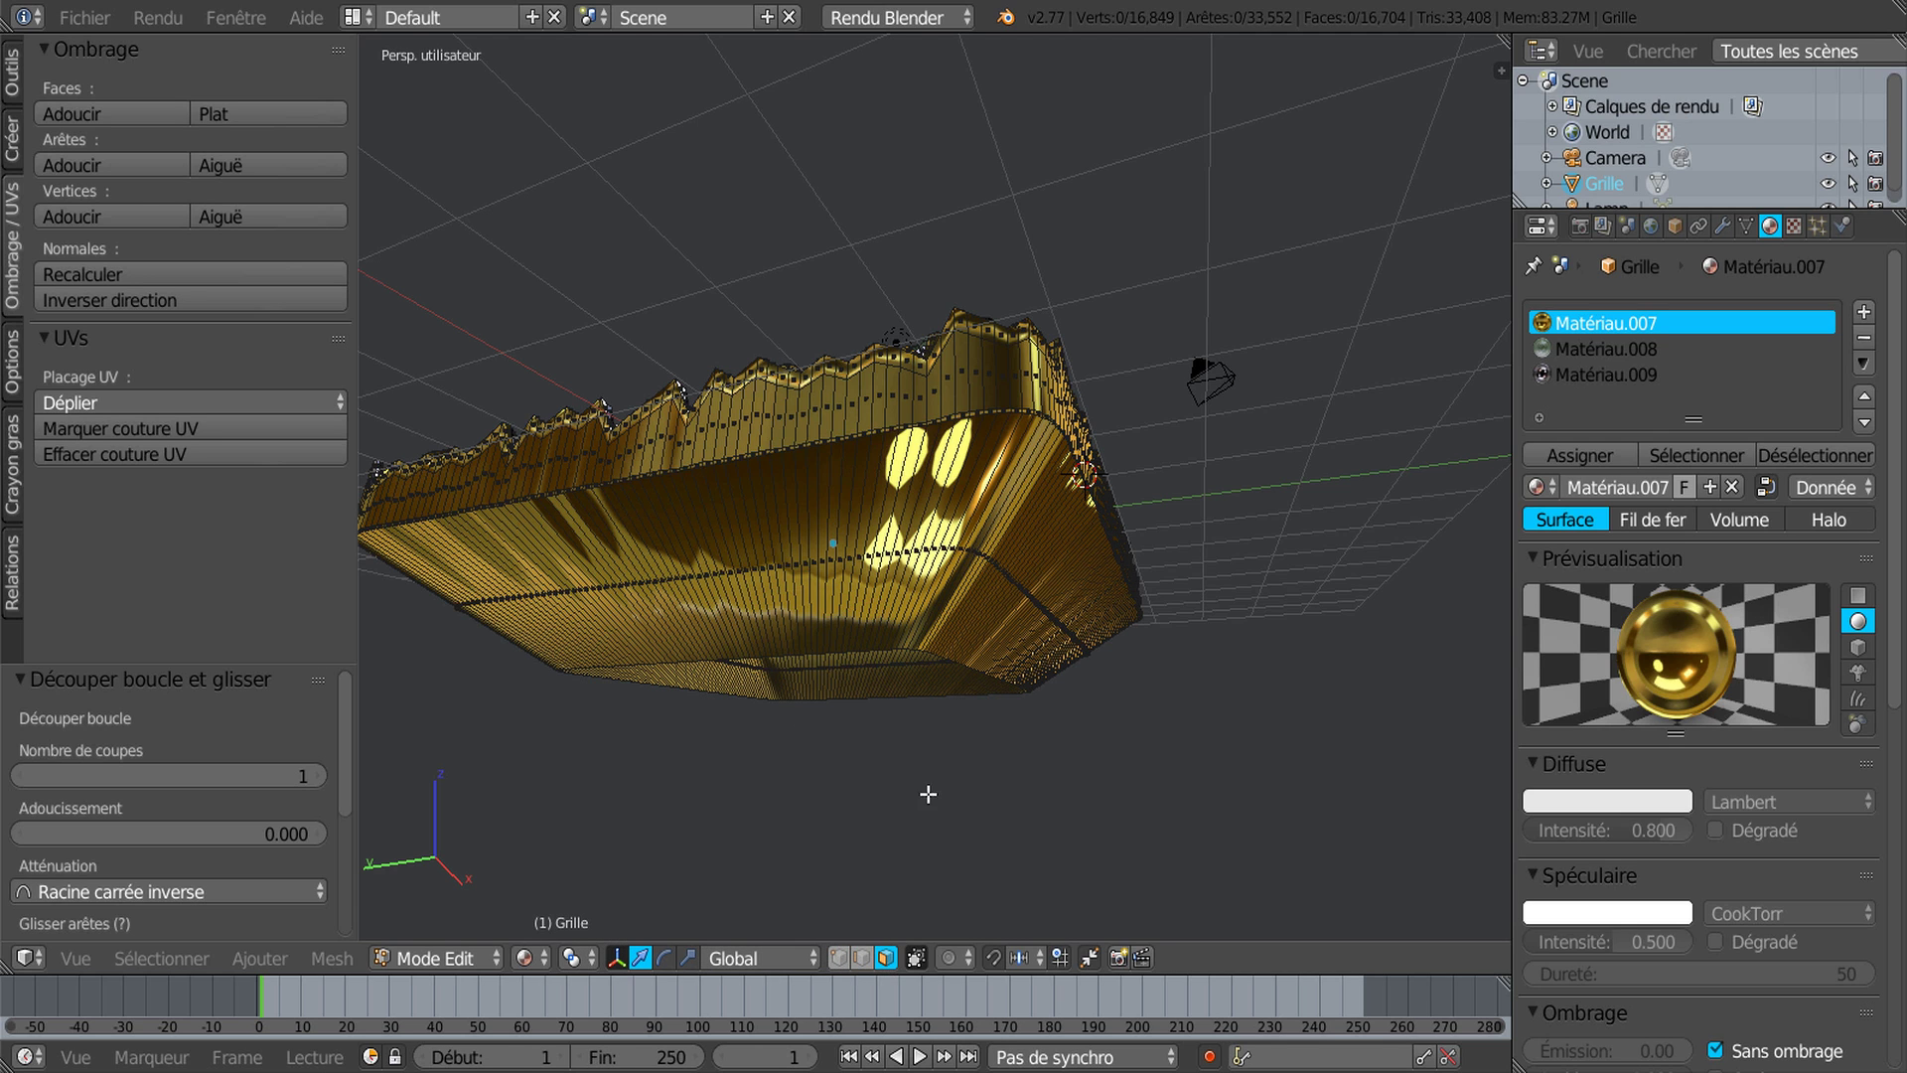
alt+right_click(969, 567)
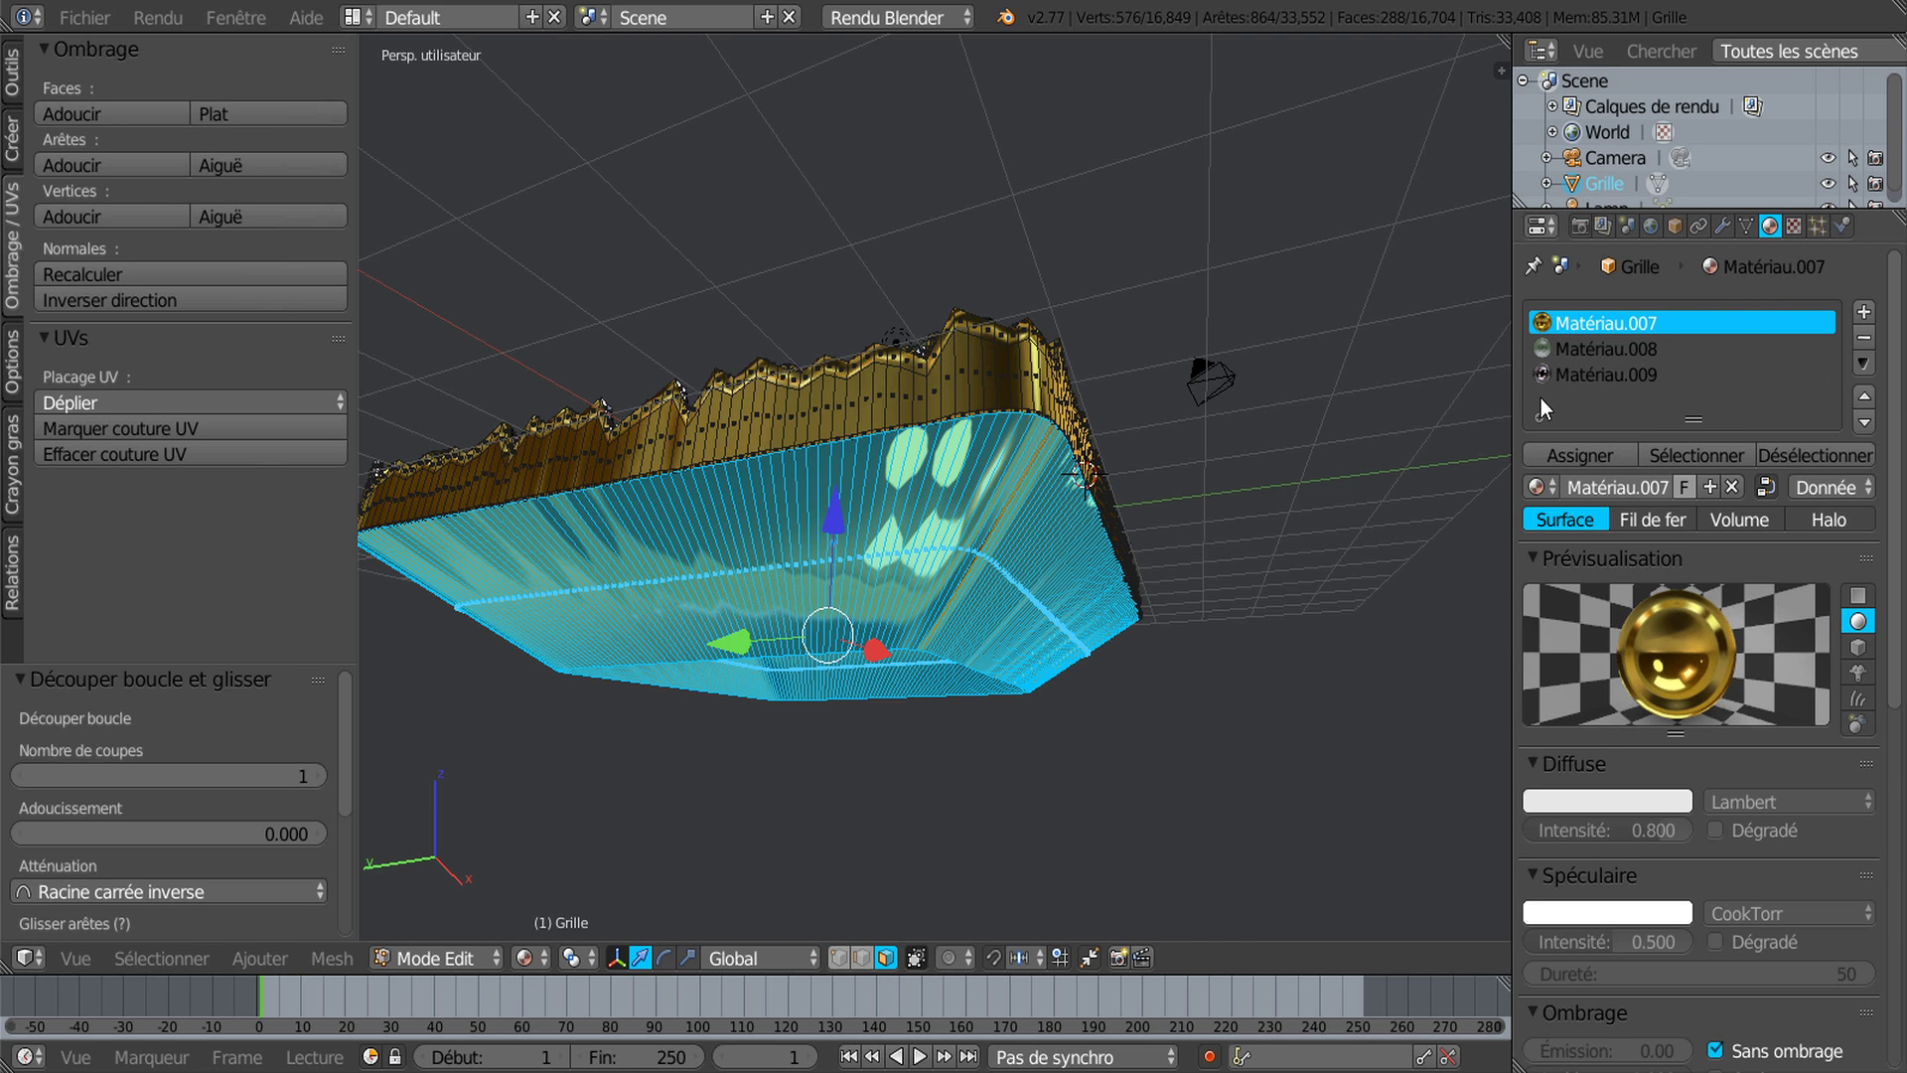
click(1864, 312)
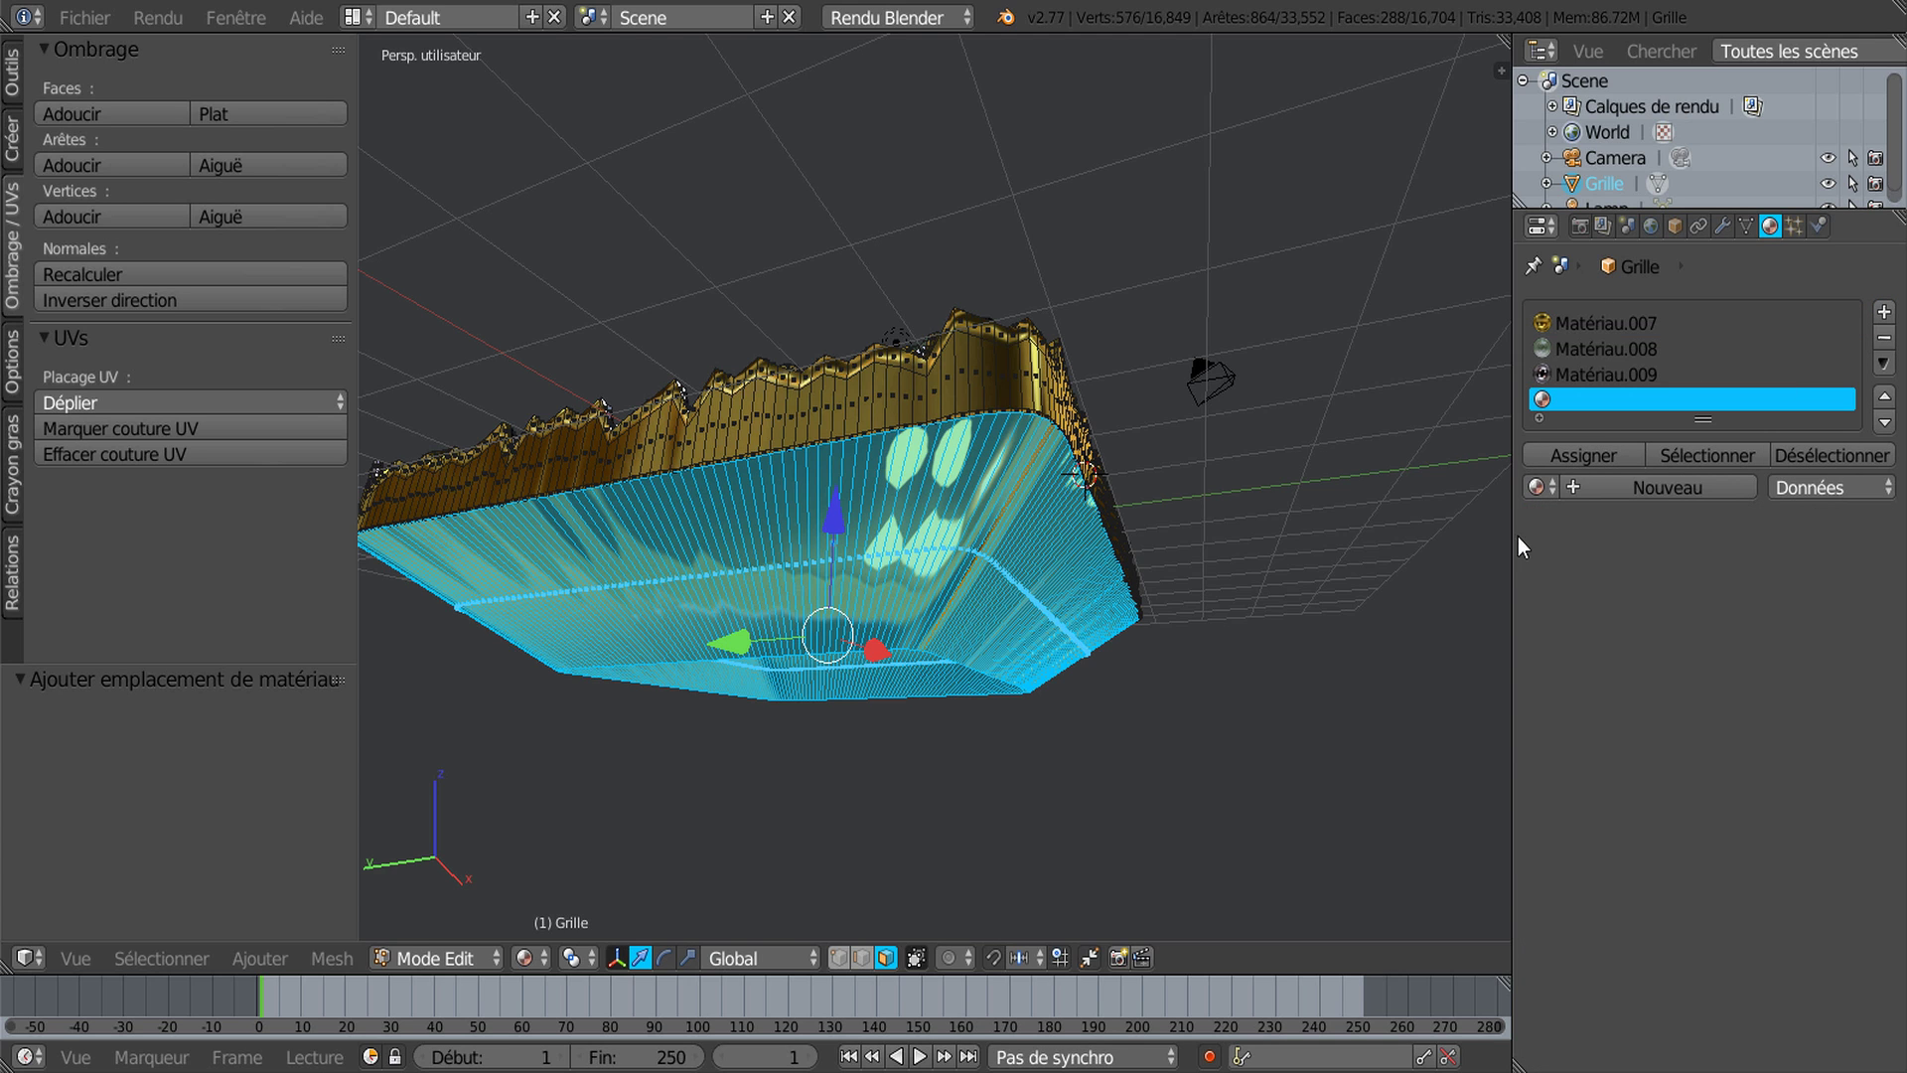
click(1536, 487)
click(1541, 488)
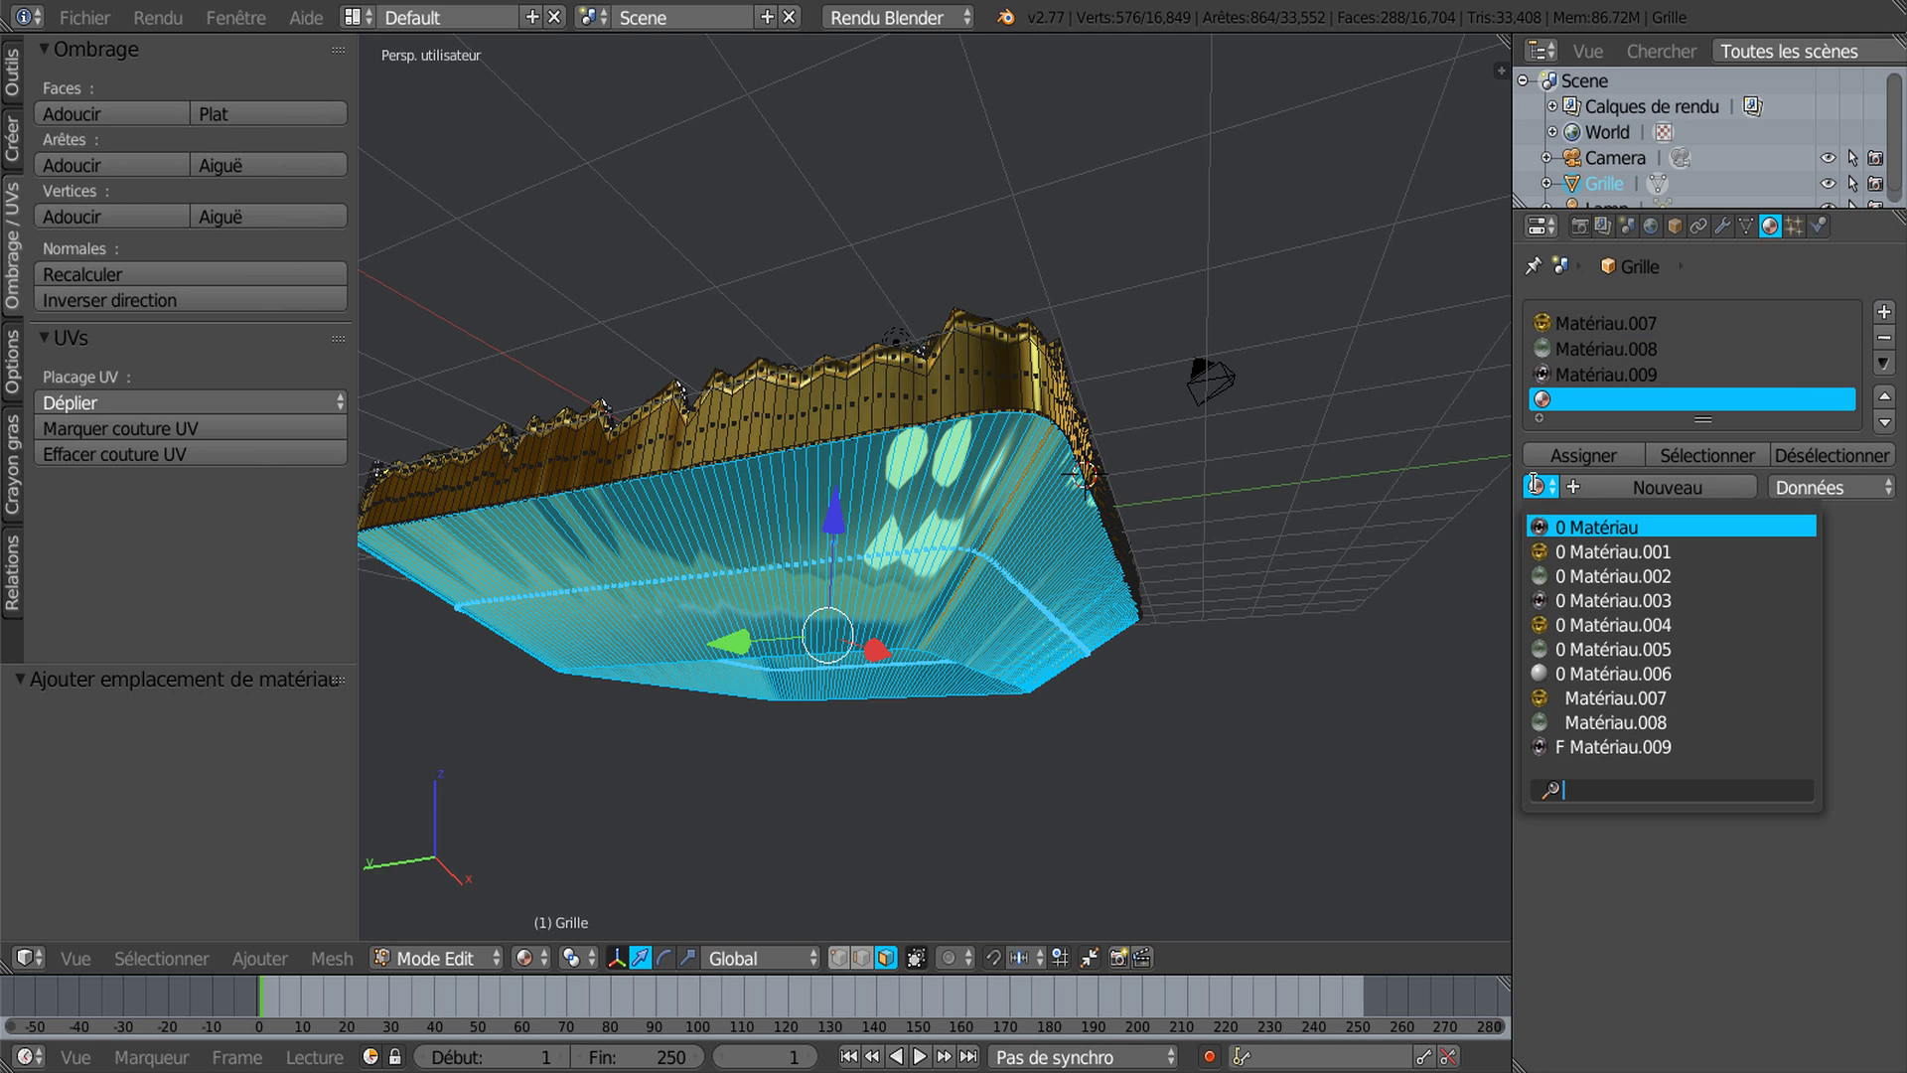
click(1689, 486)
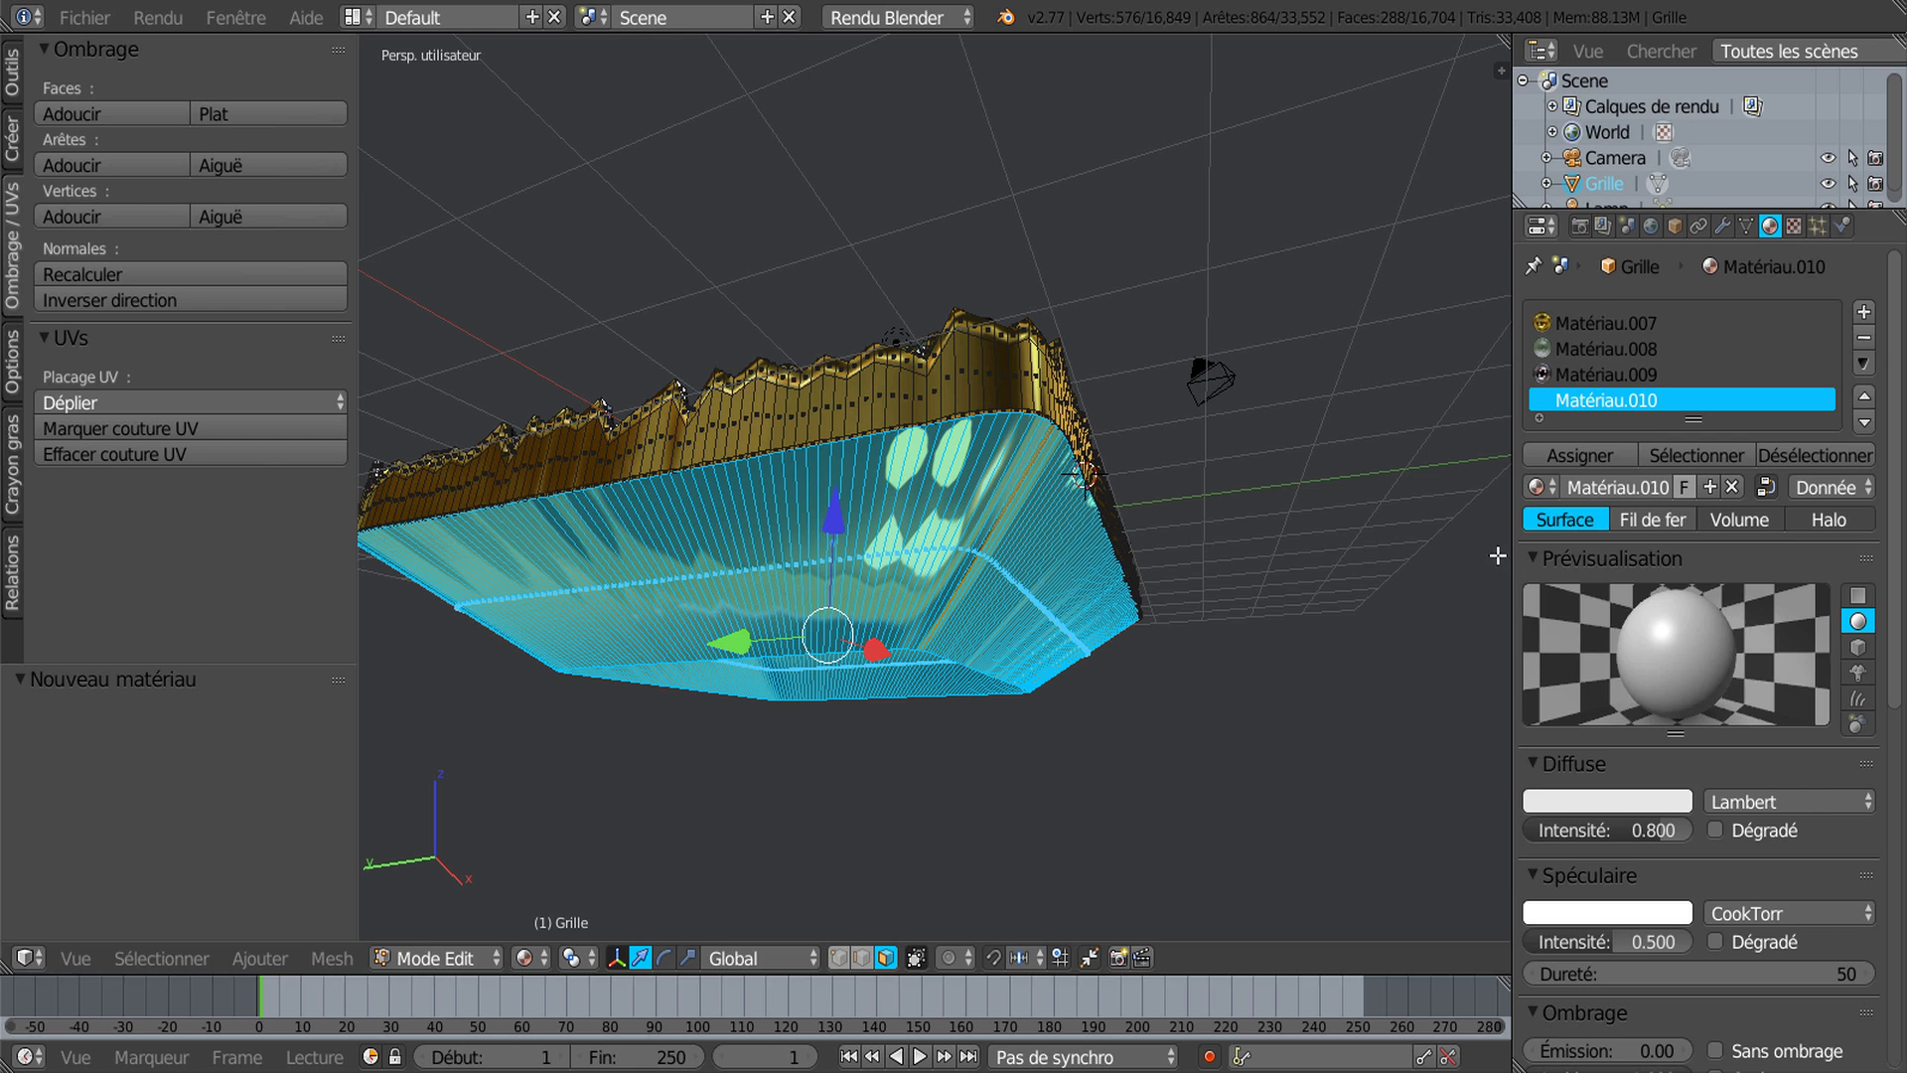
click(1541, 489)
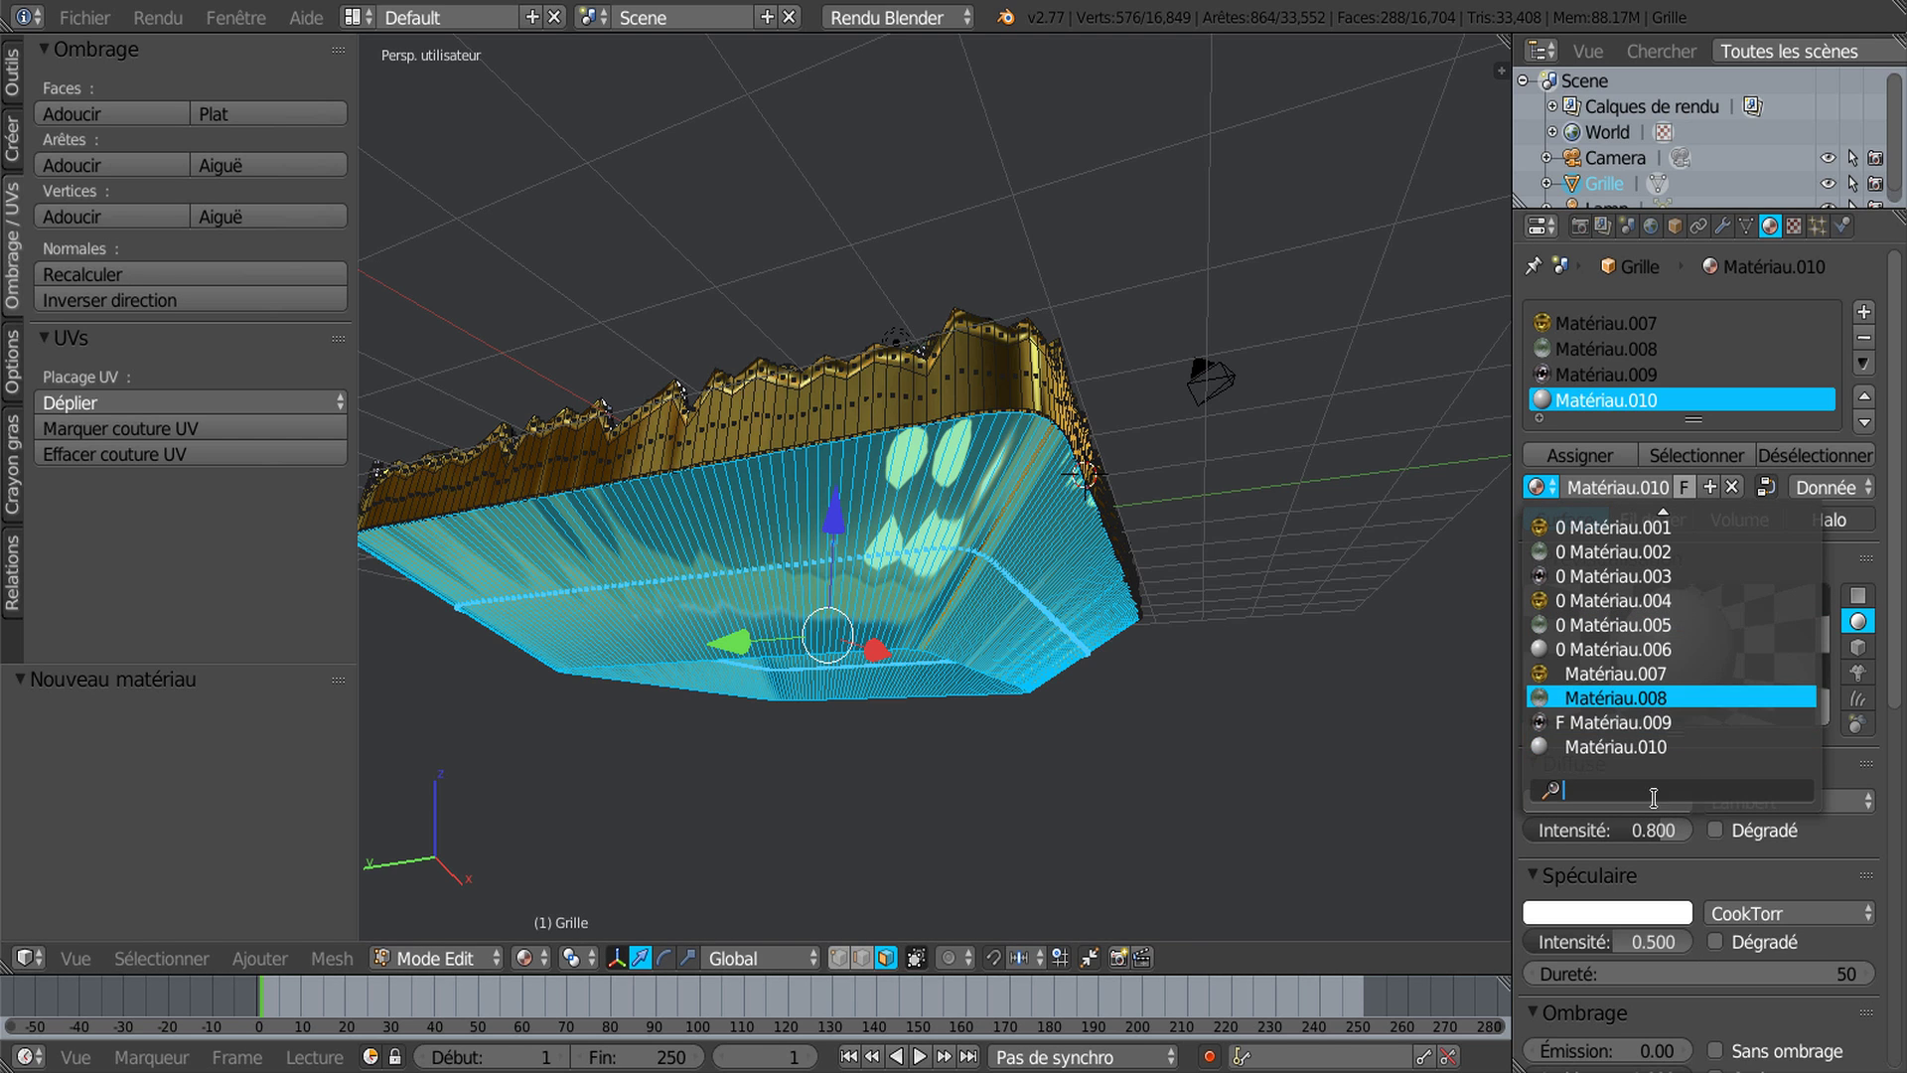
click(1537, 551)
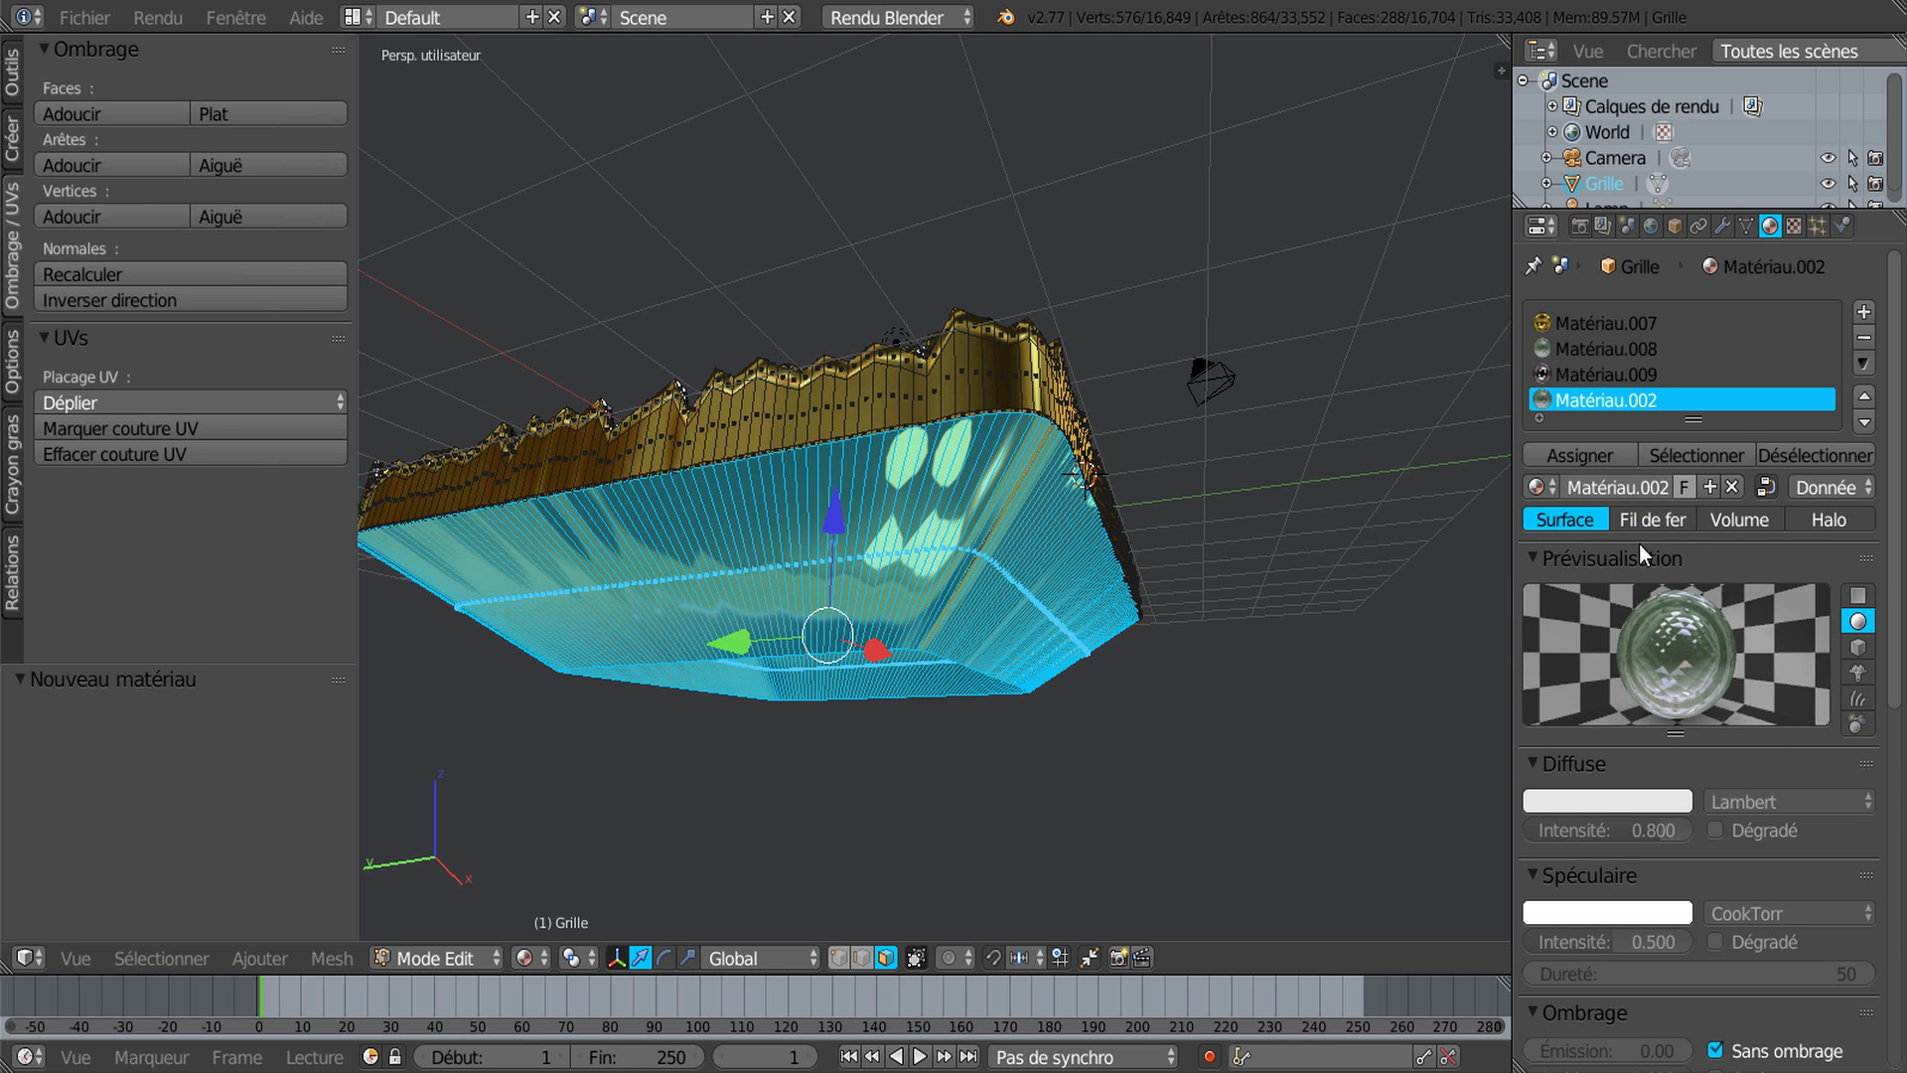
click(1599, 455)
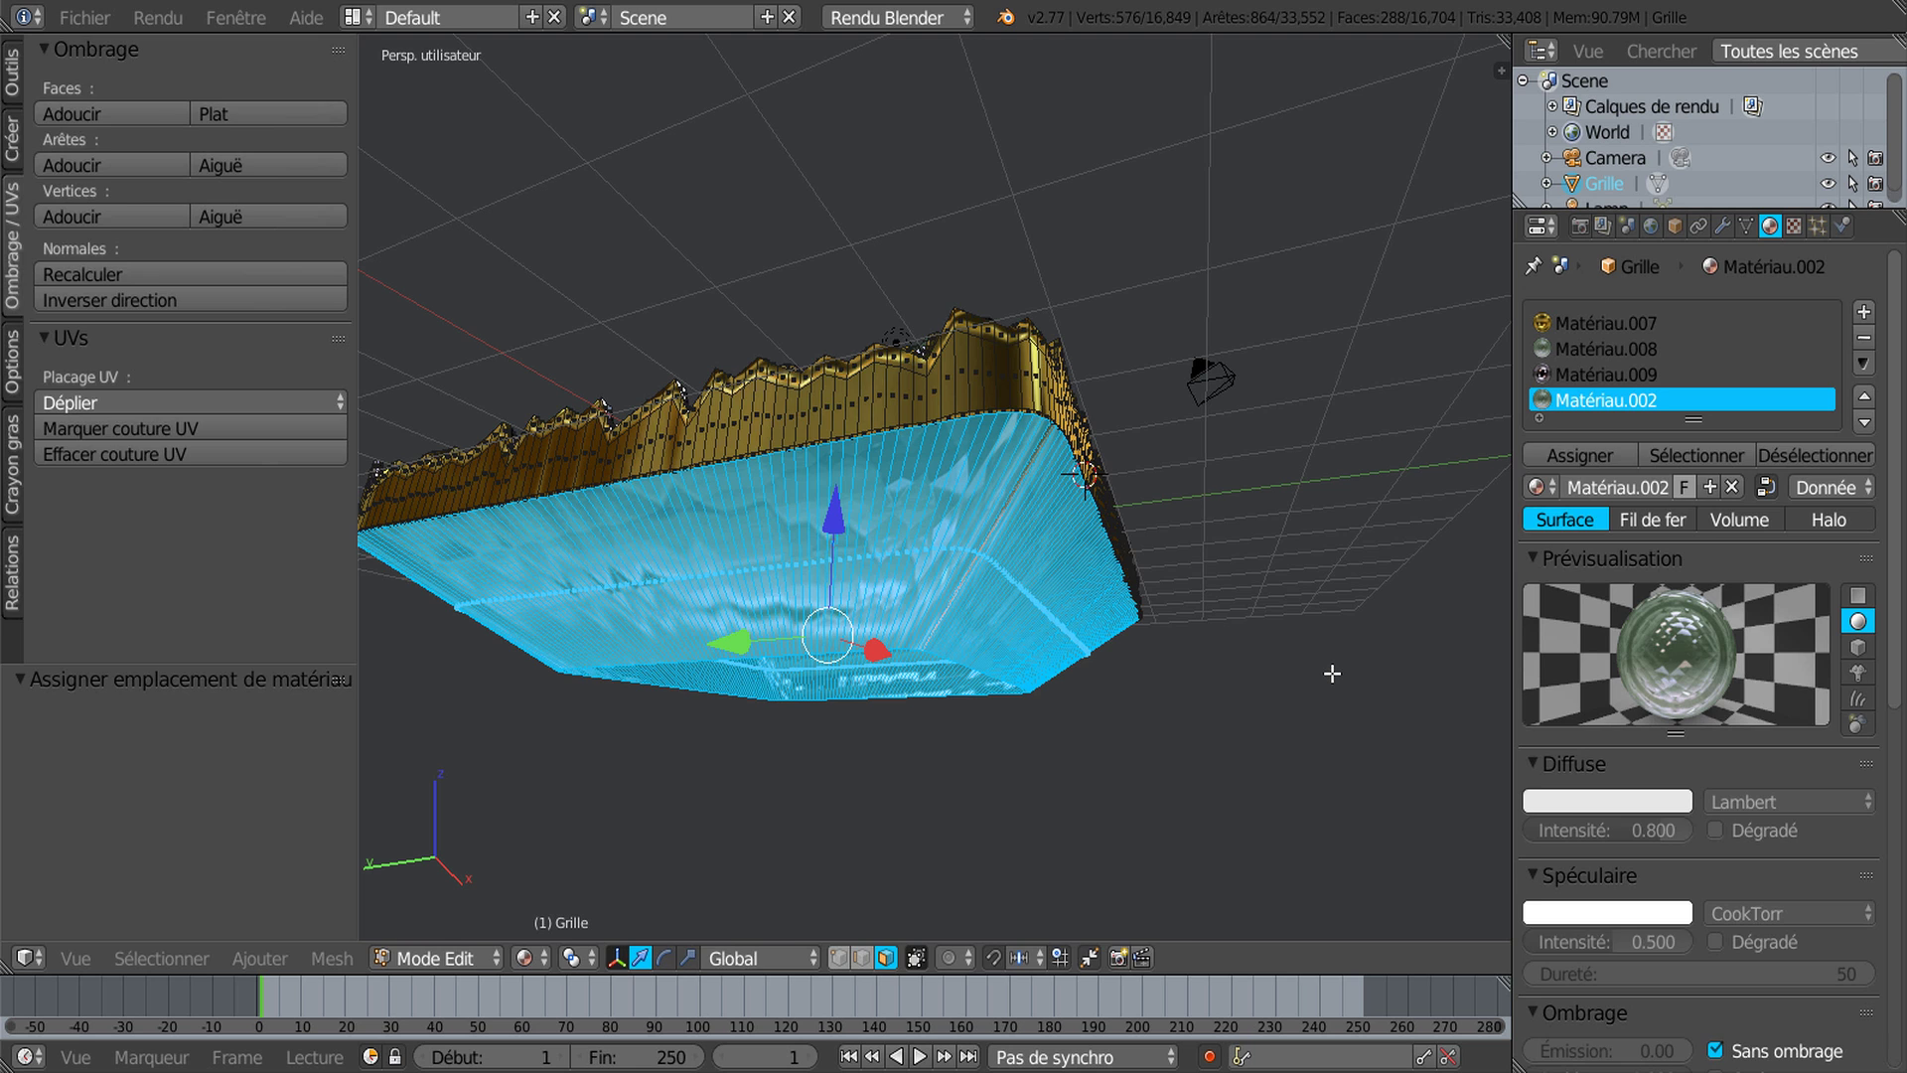
key(Tab)
key(Tab)
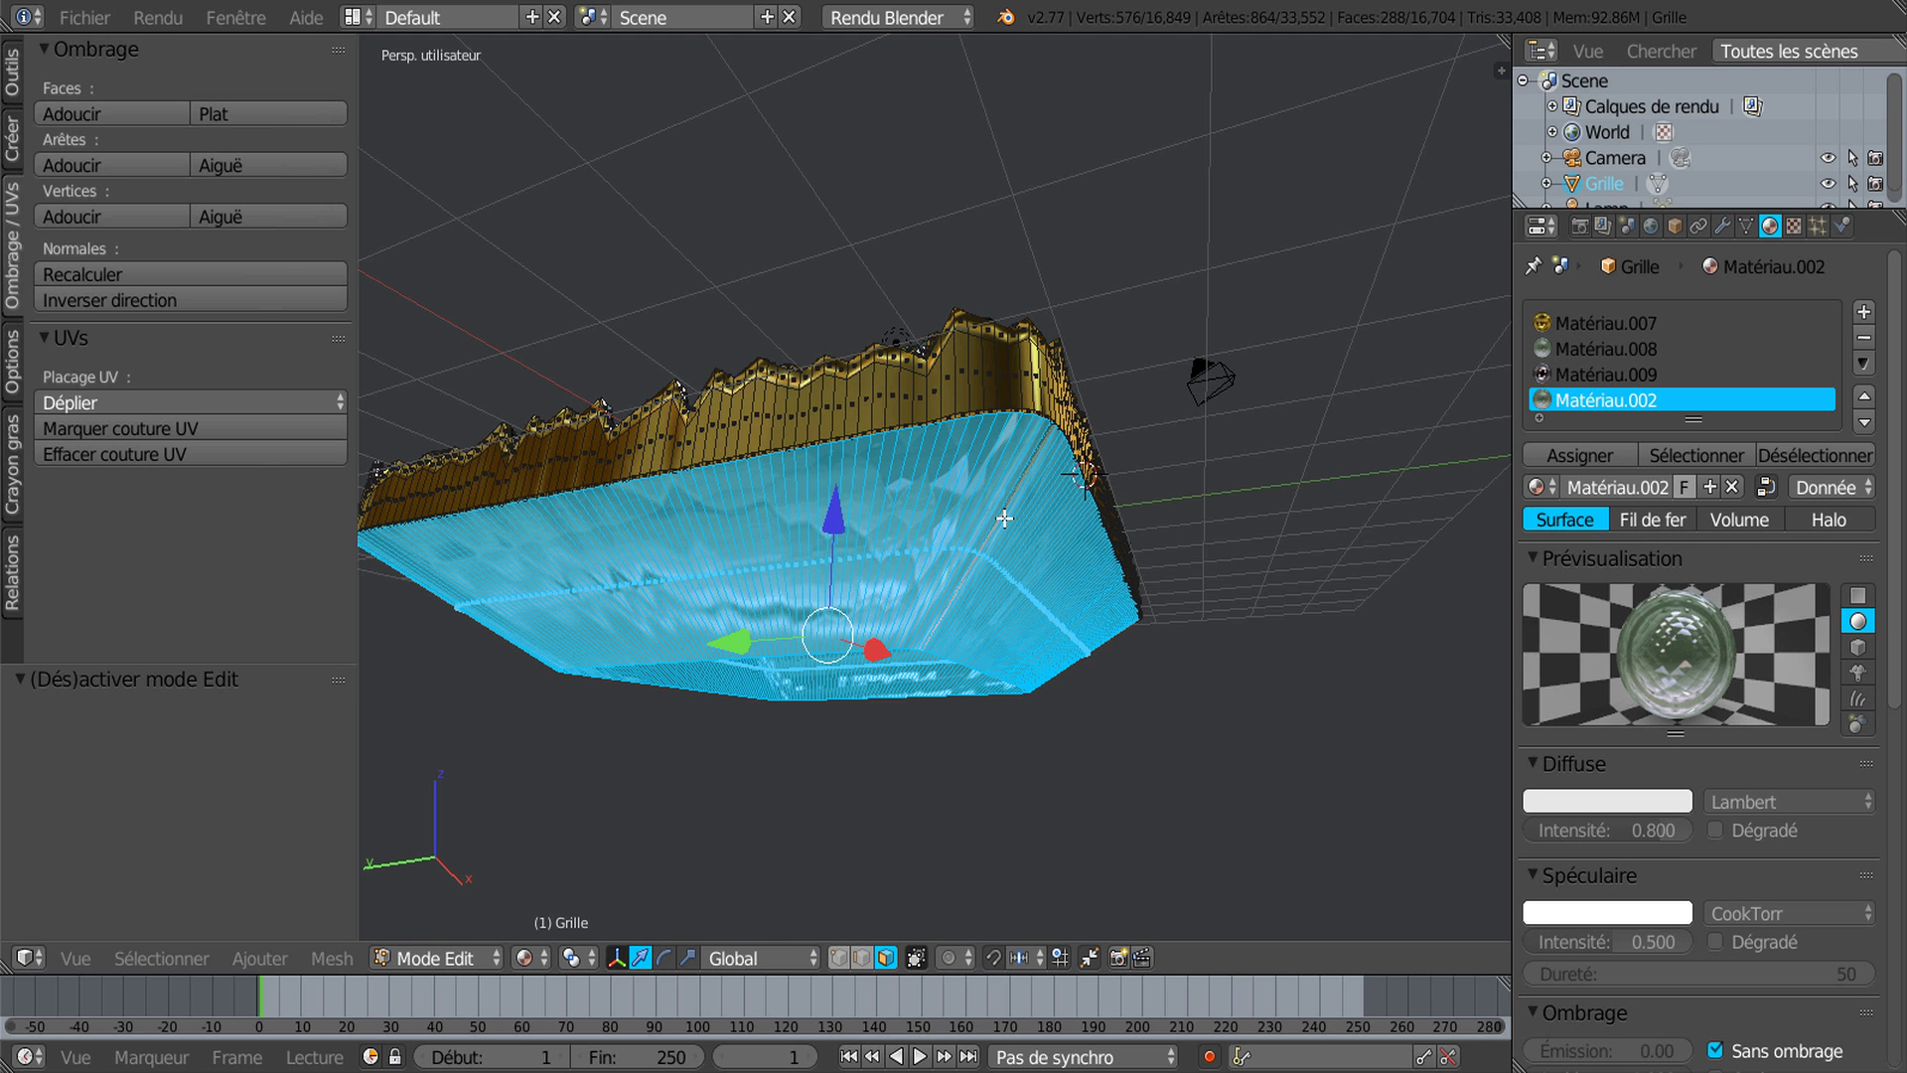
Step: Add two edge loops to the glass base, one near its lower rim and one near its upper rim, and inspect them in Object Mode
key(ctrl+r)
click(1001, 532)
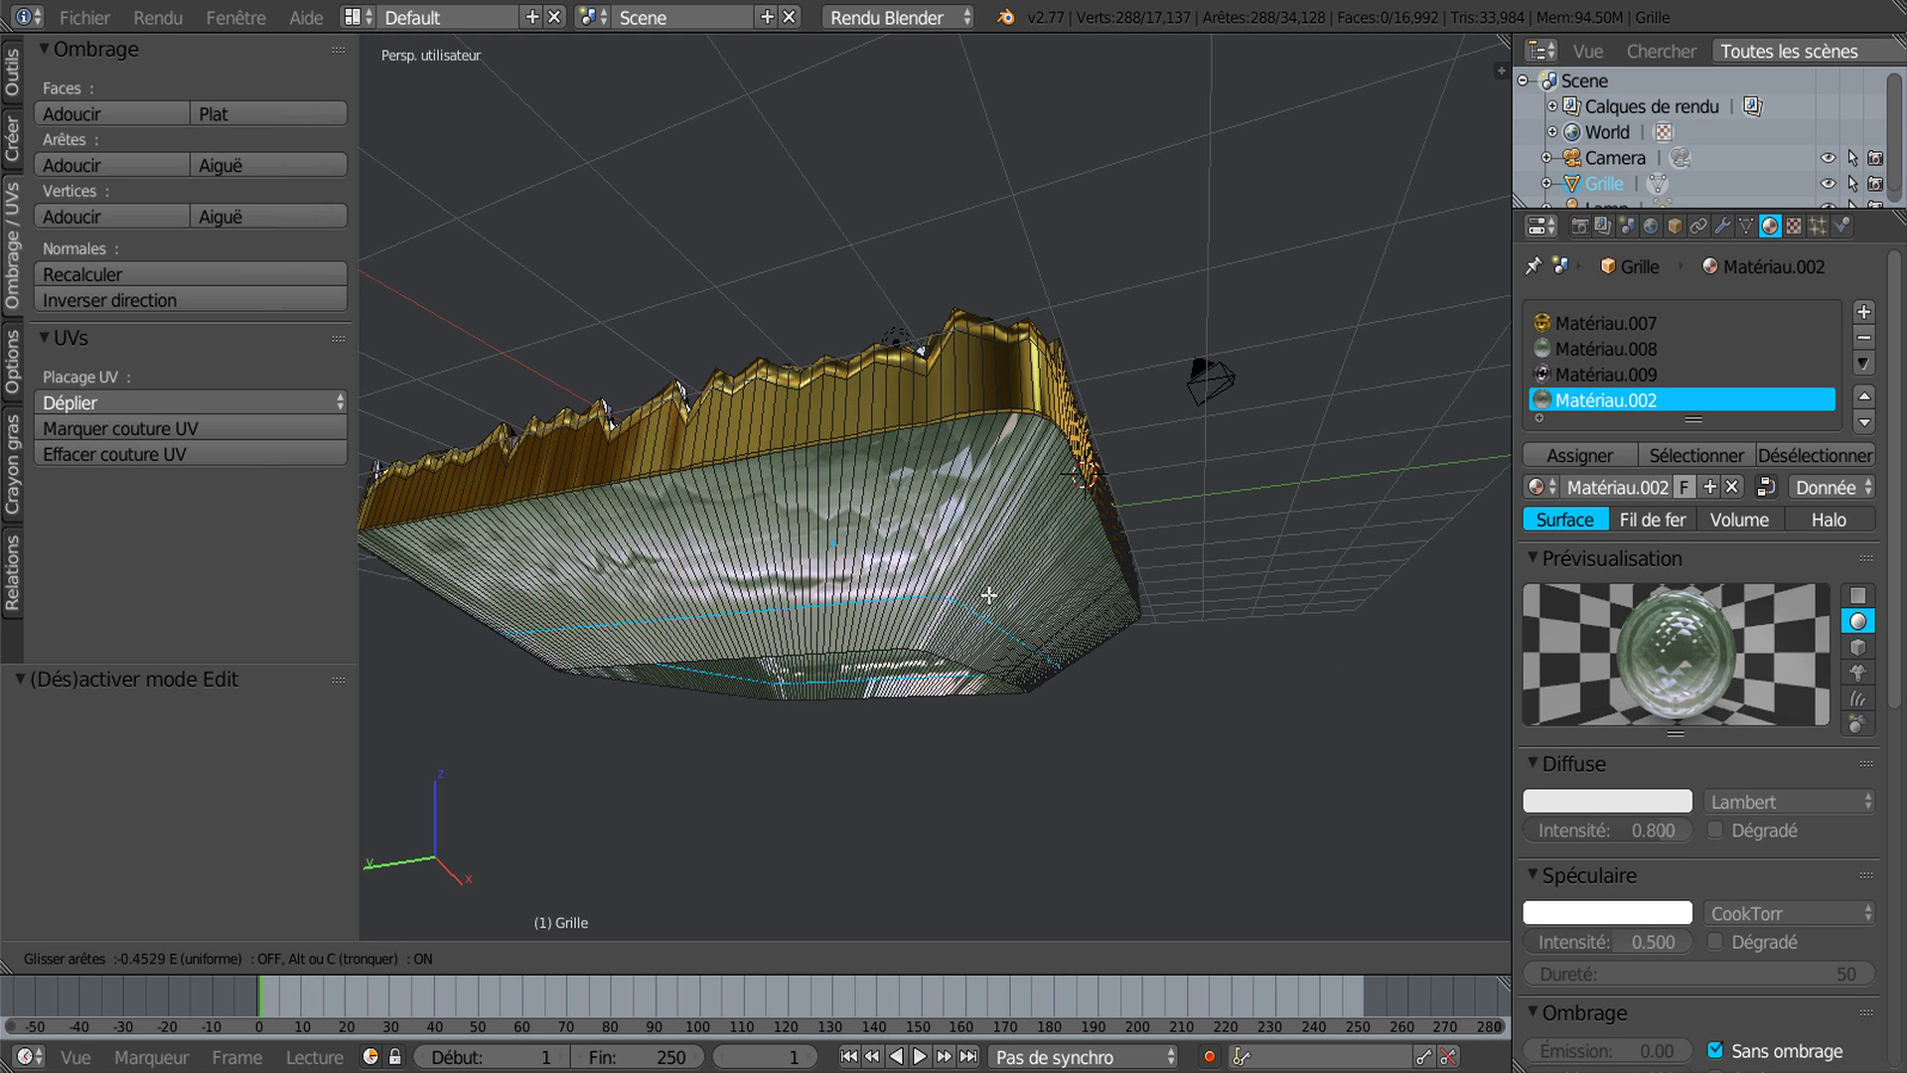
click(982, 634)
key(g)
key(g)
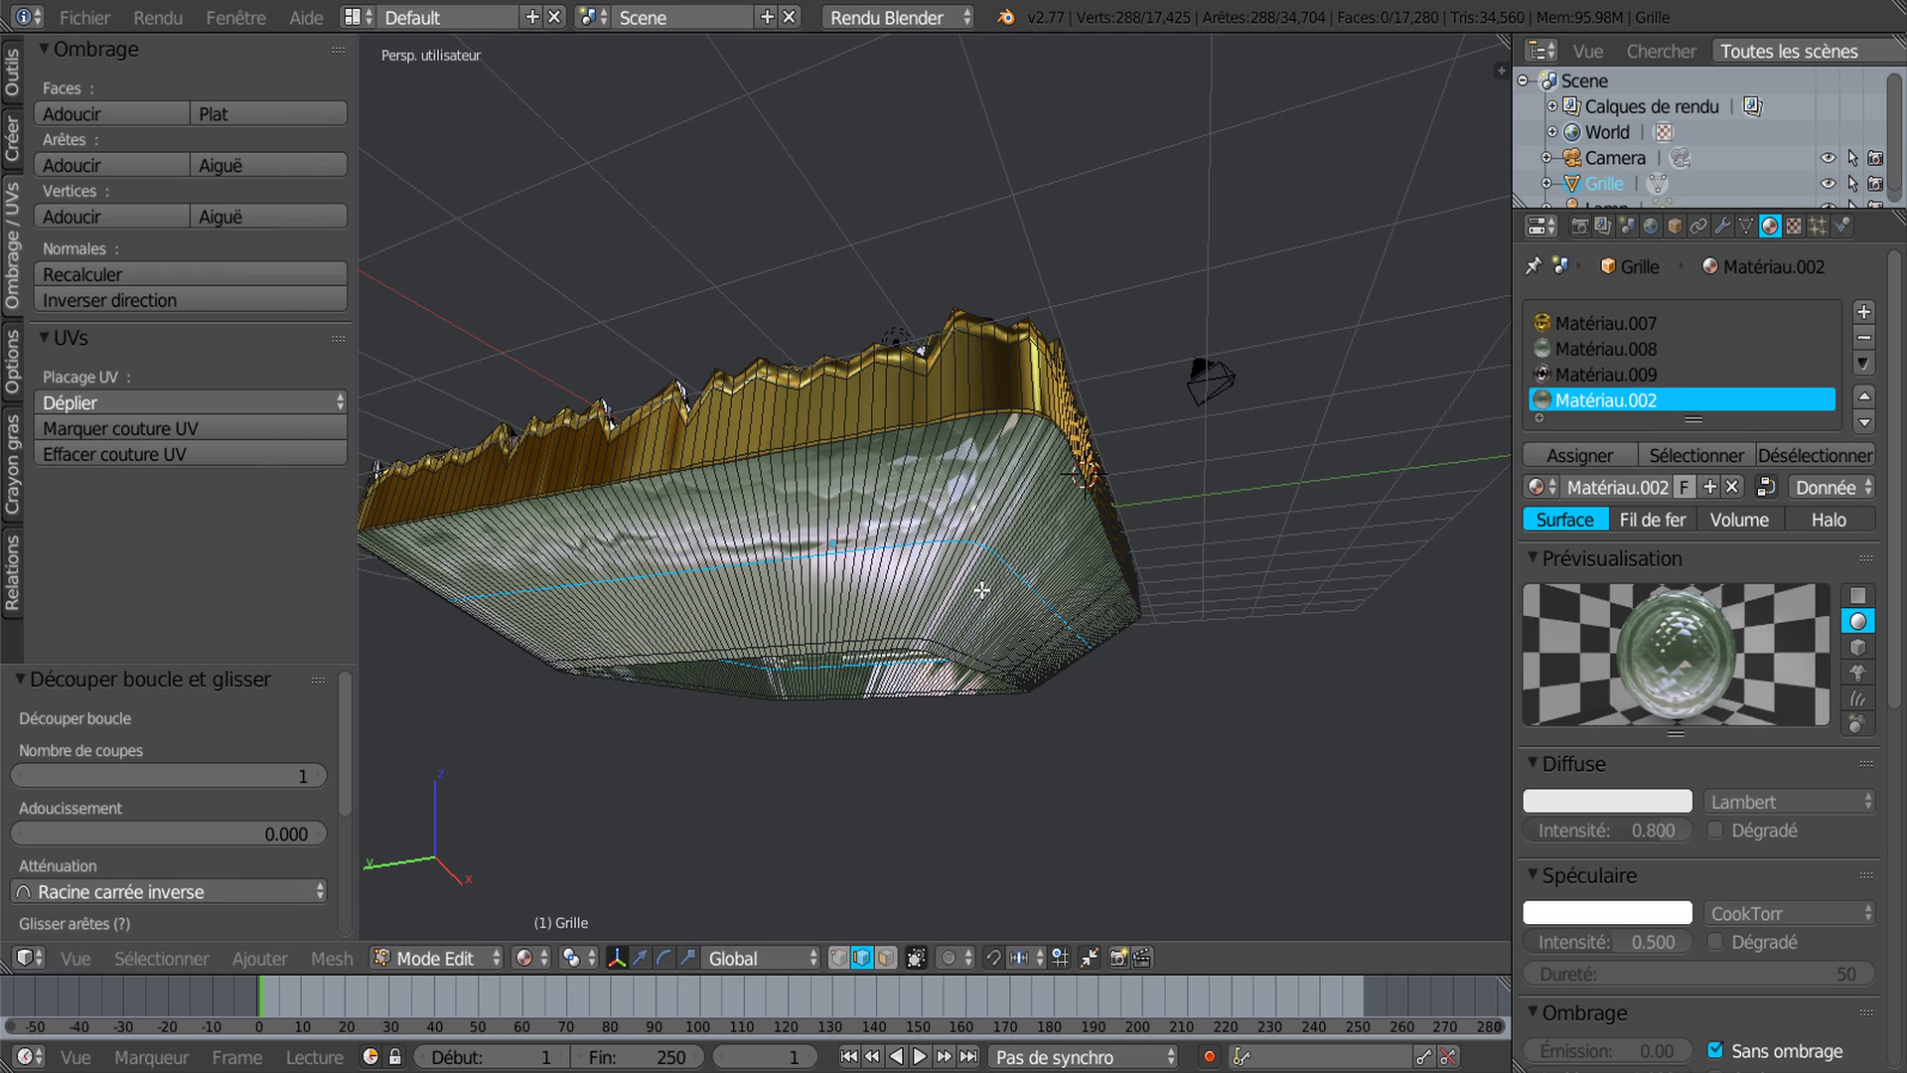
click(1015, 511)
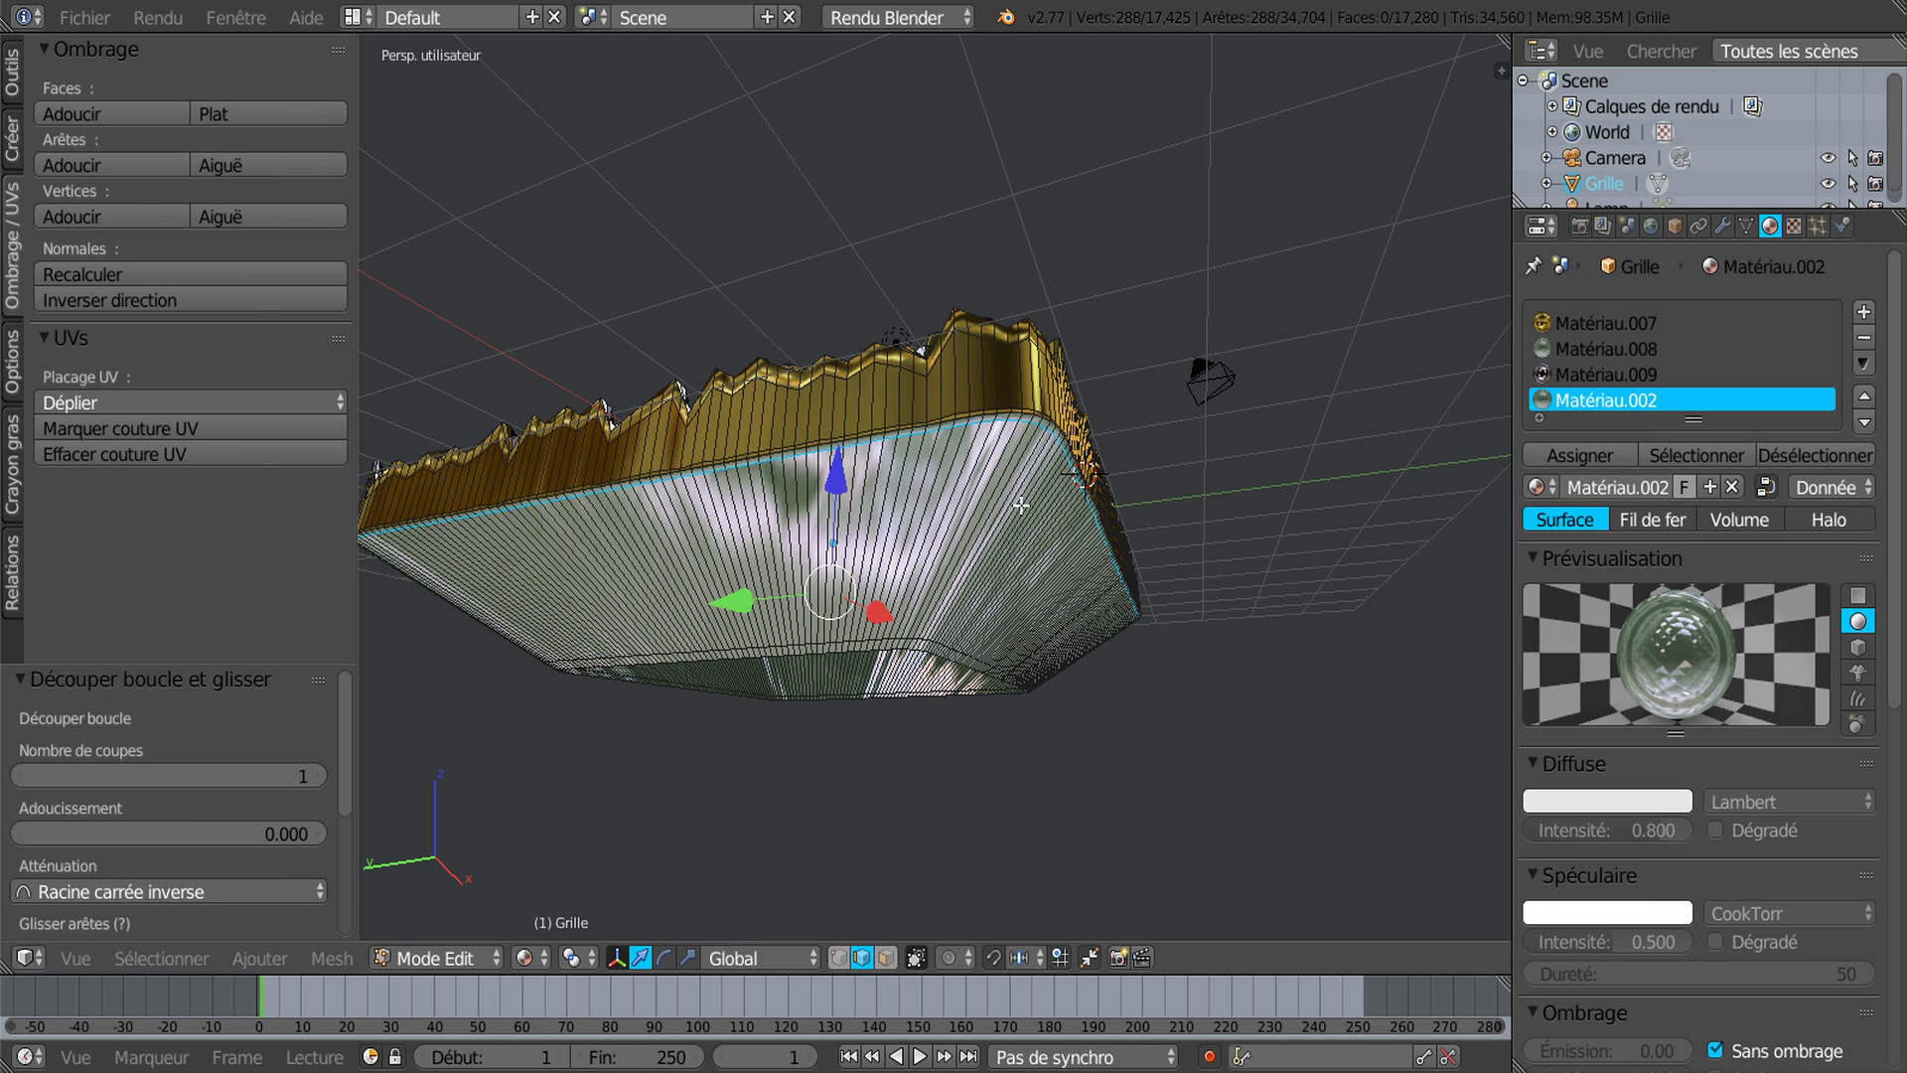
key(Tab)
middle_drag(1021, 554, 735, 854)
middle_drag(1056, 730, 898, 606)
key(Tab)
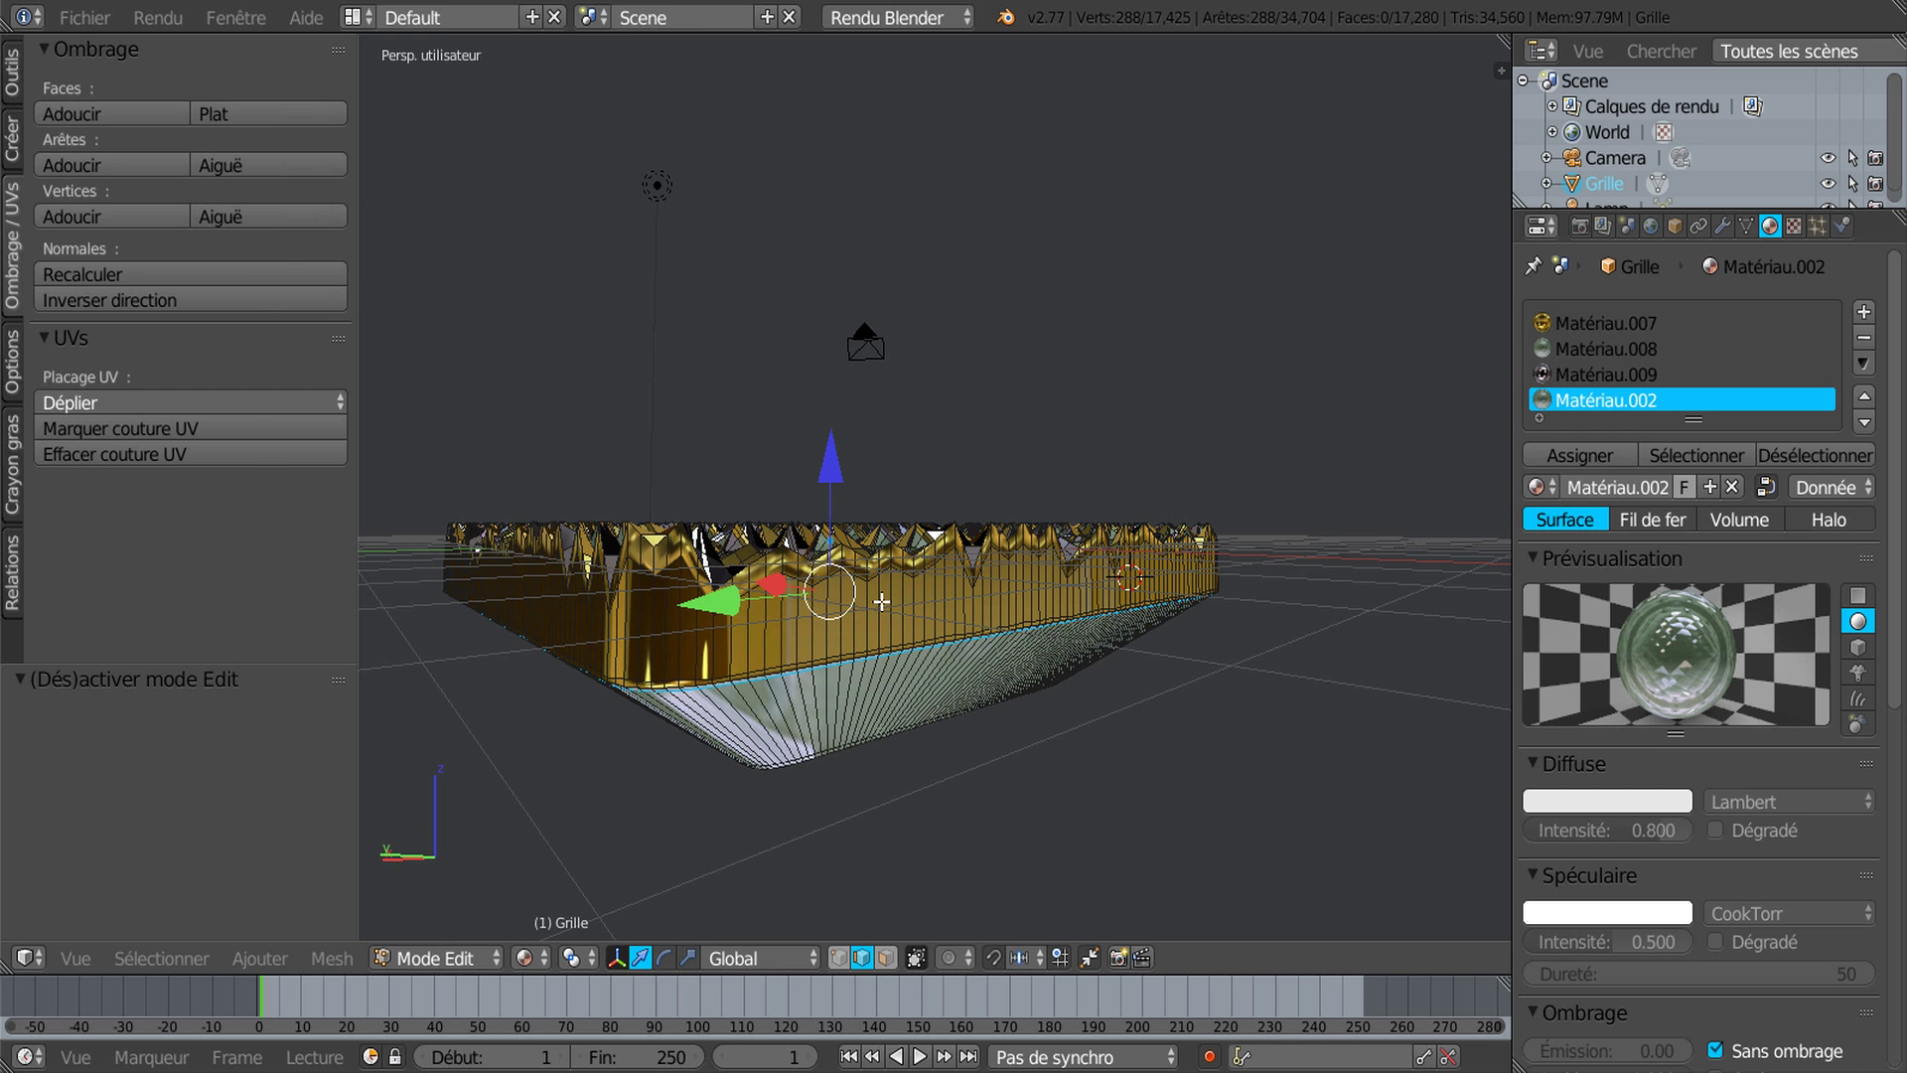
Step: Add a single-cut edge loop around the gold side walls, between the jagged rim and the glass base
key(r)
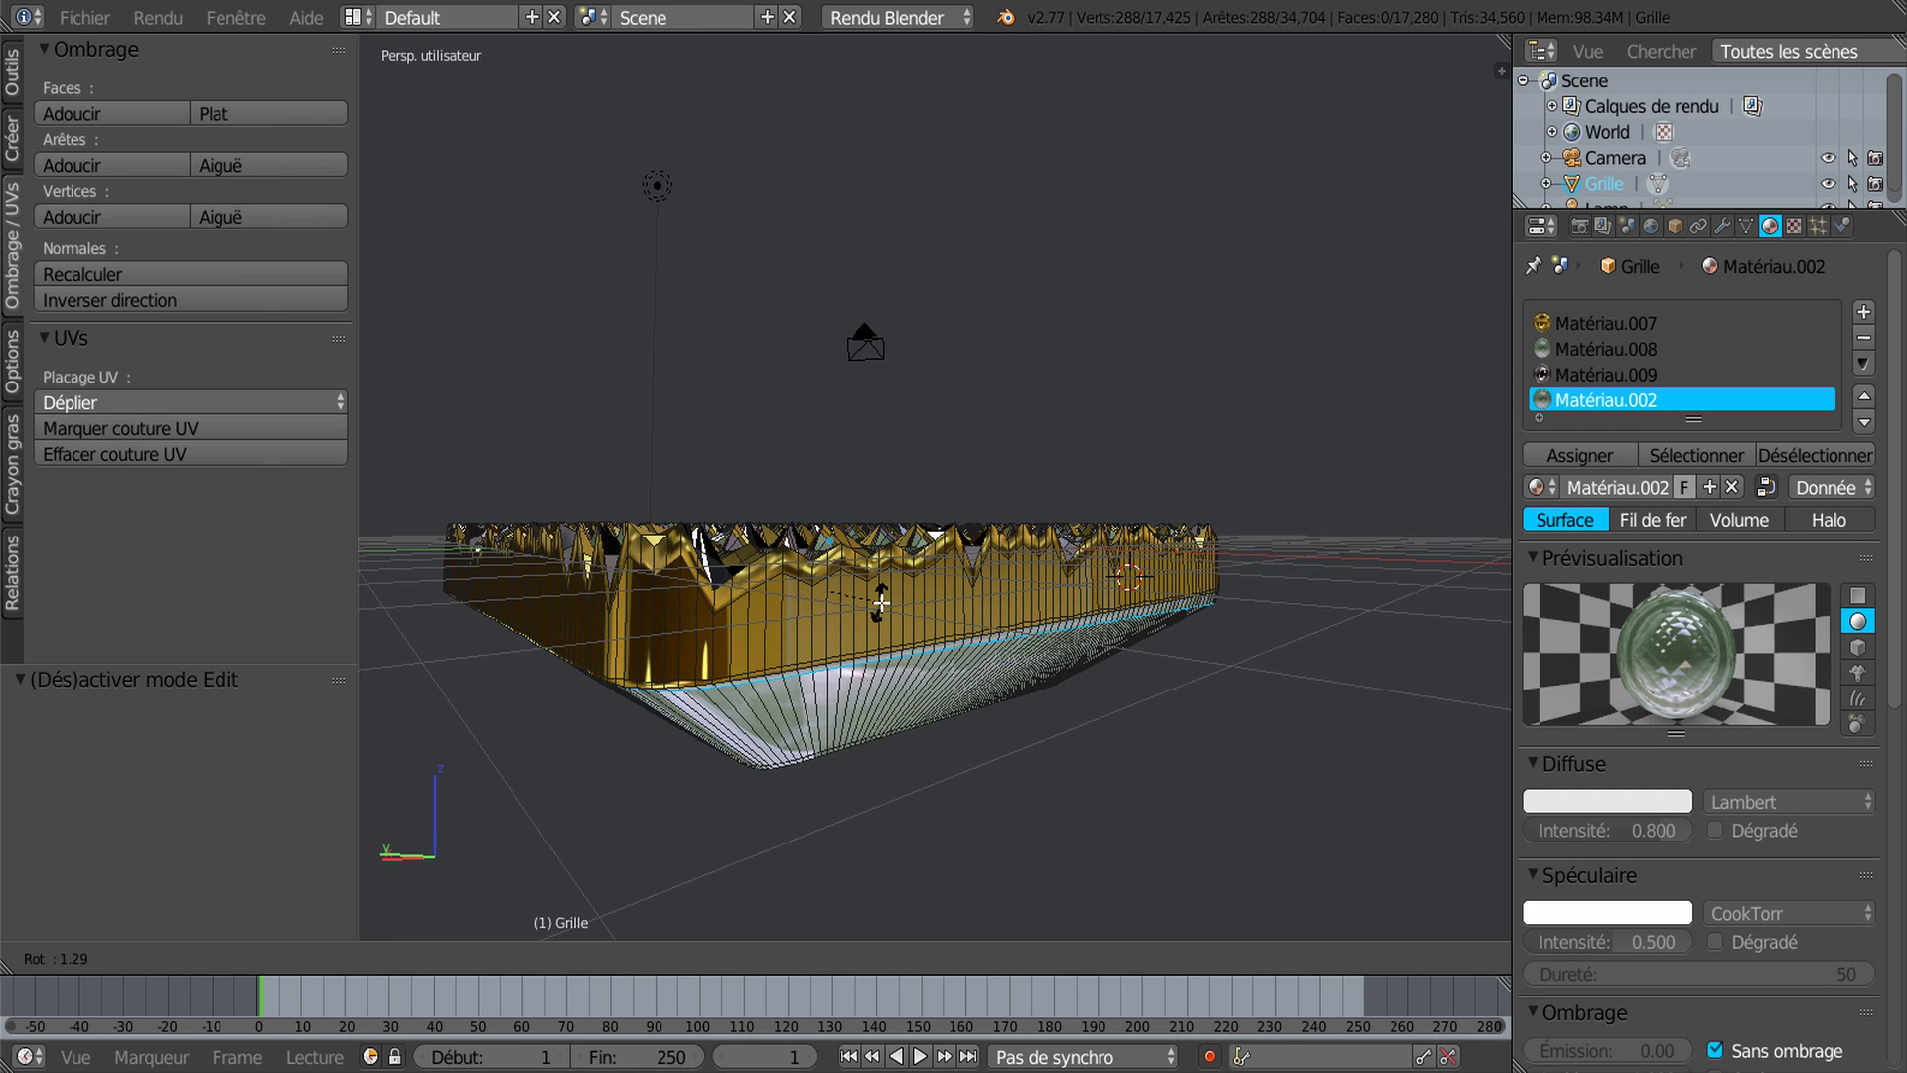
right_click(881, 602)
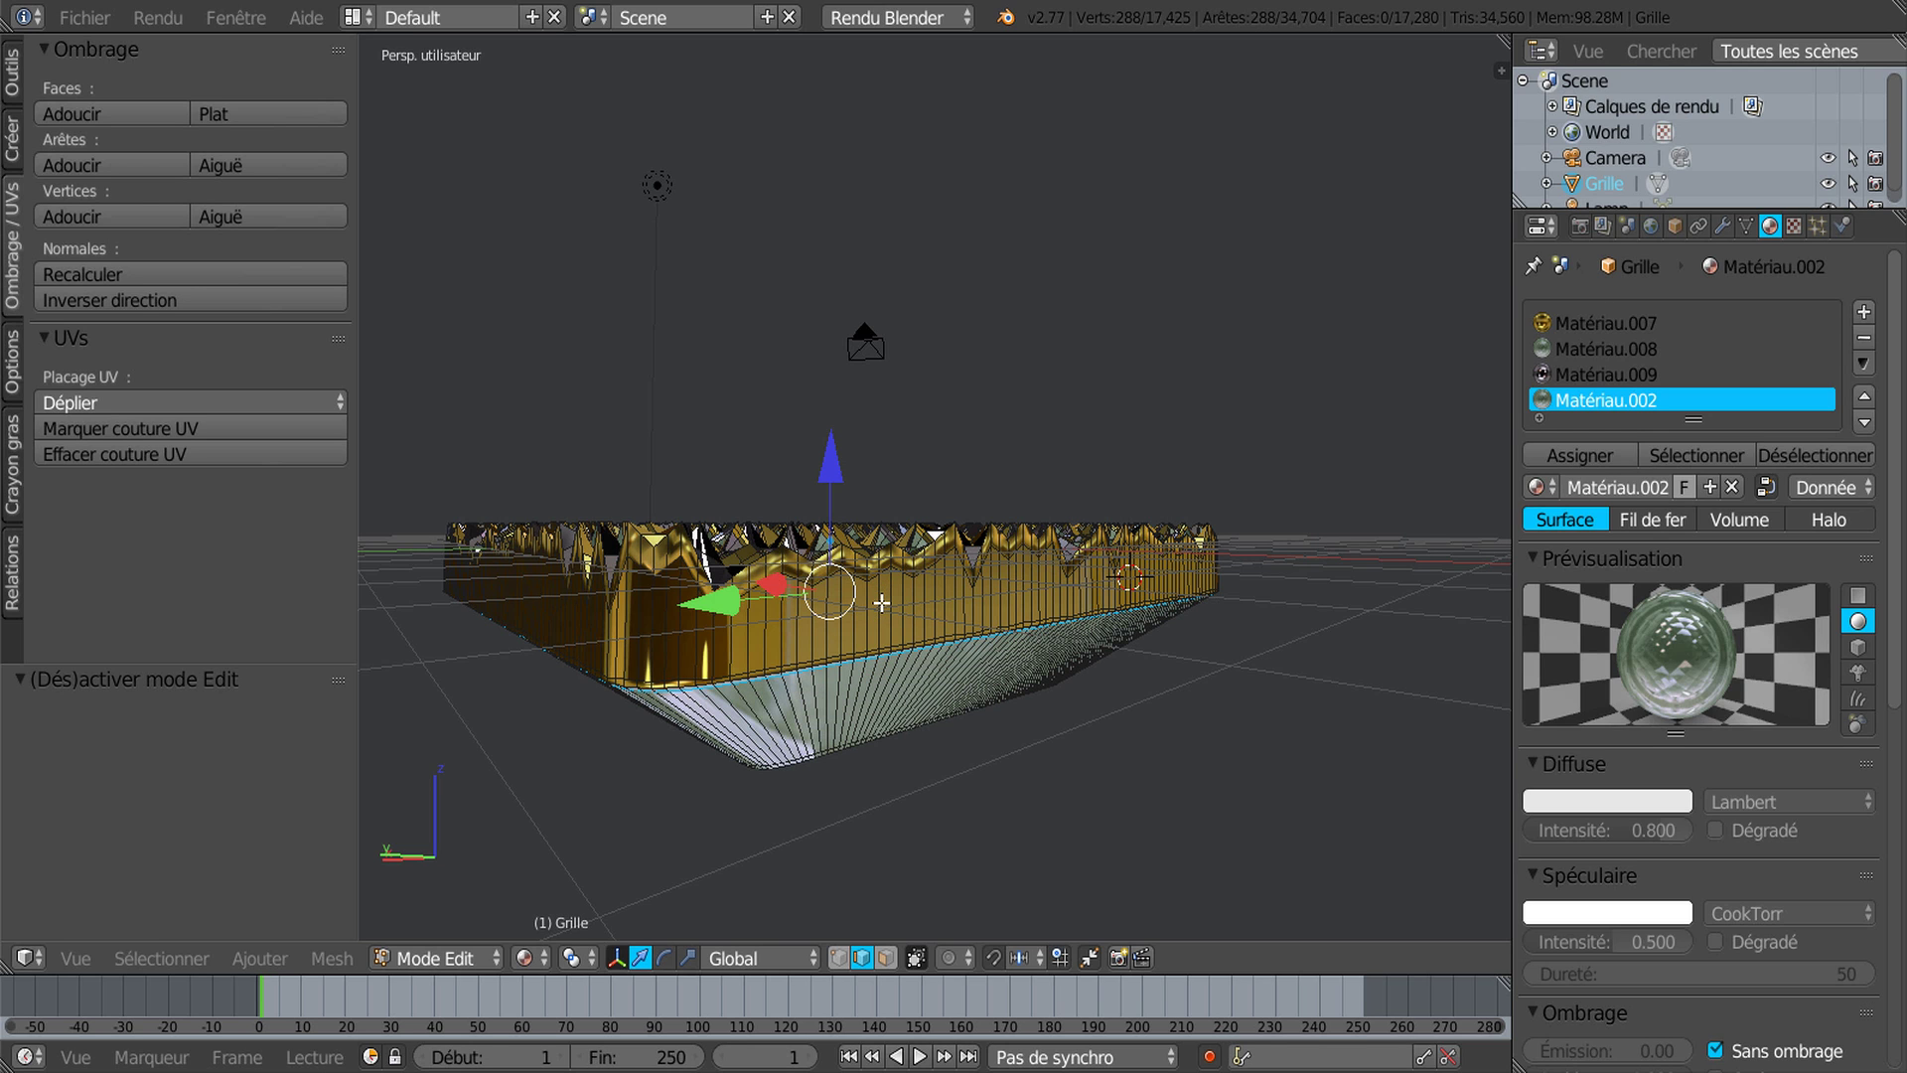
key(ctrl+r)
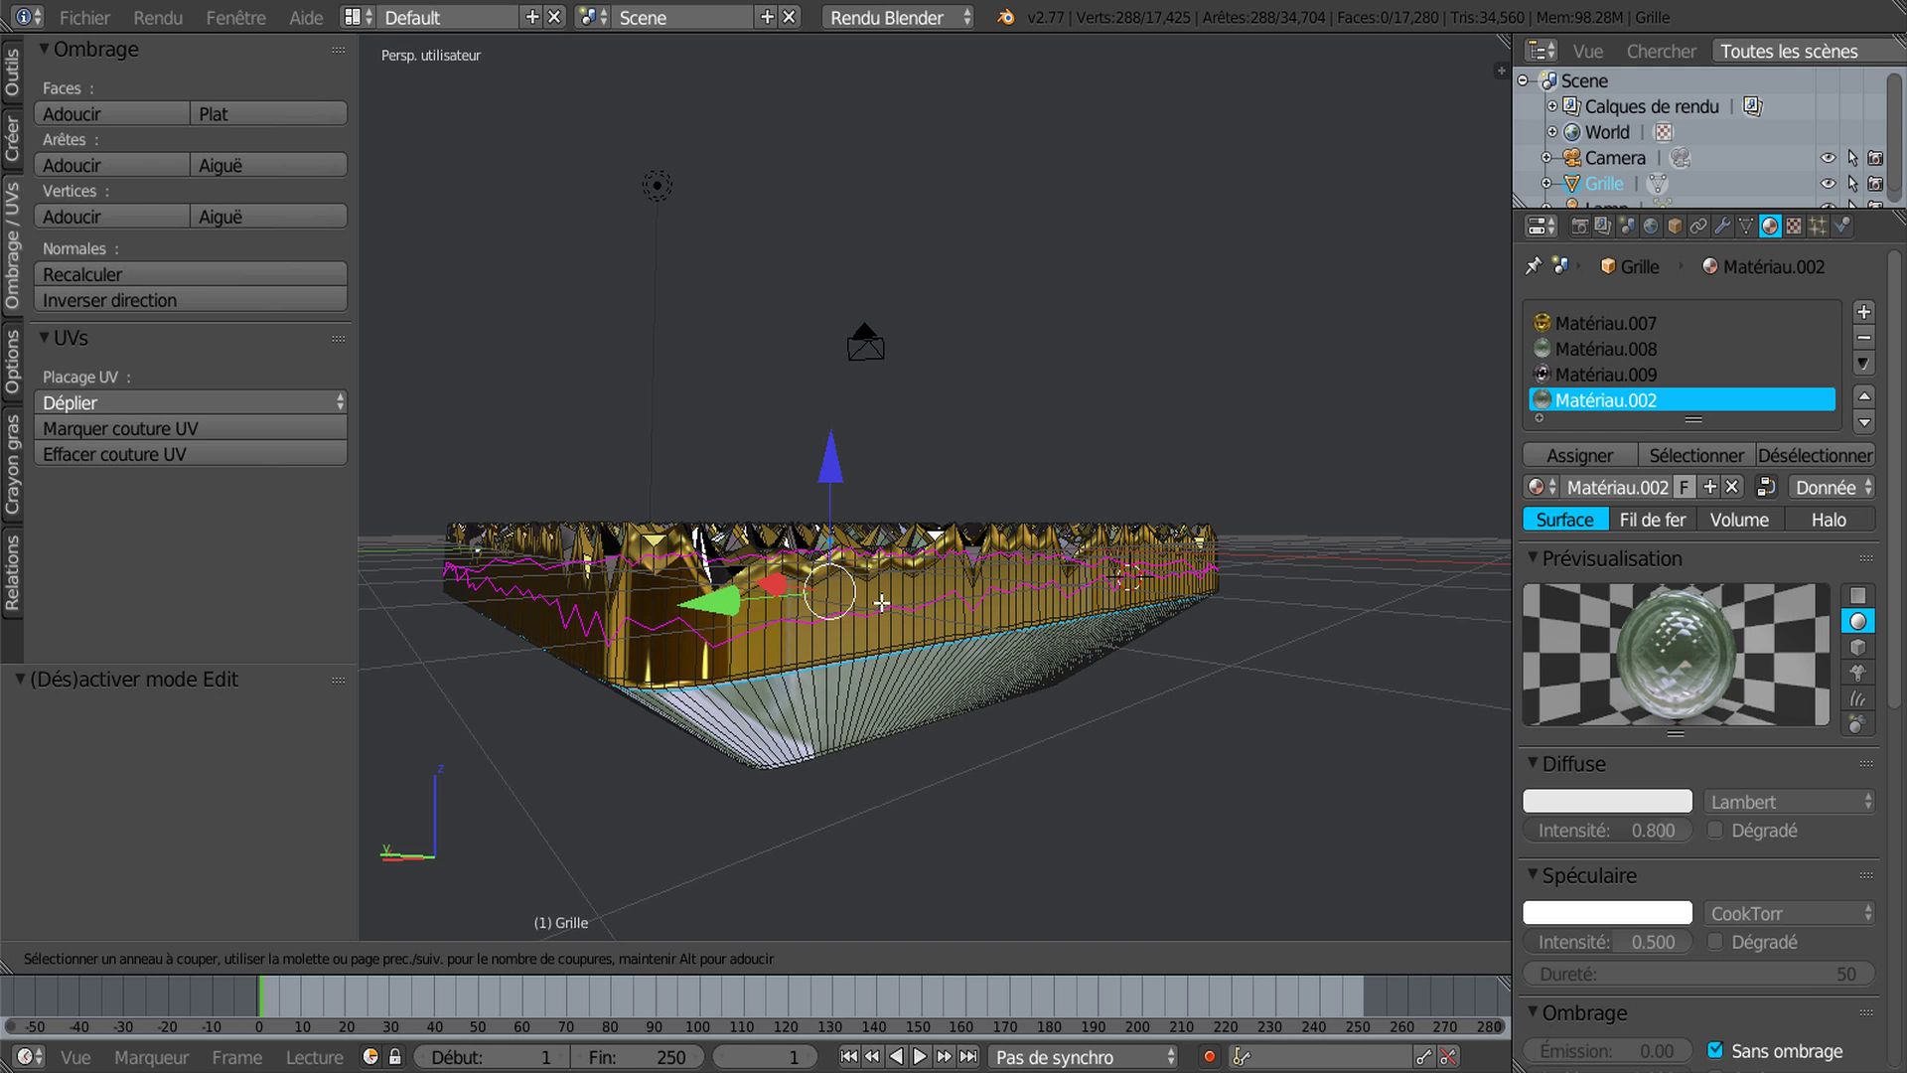
scroll(881, 602, up, 1)
scroll(881, 601, down, 1)
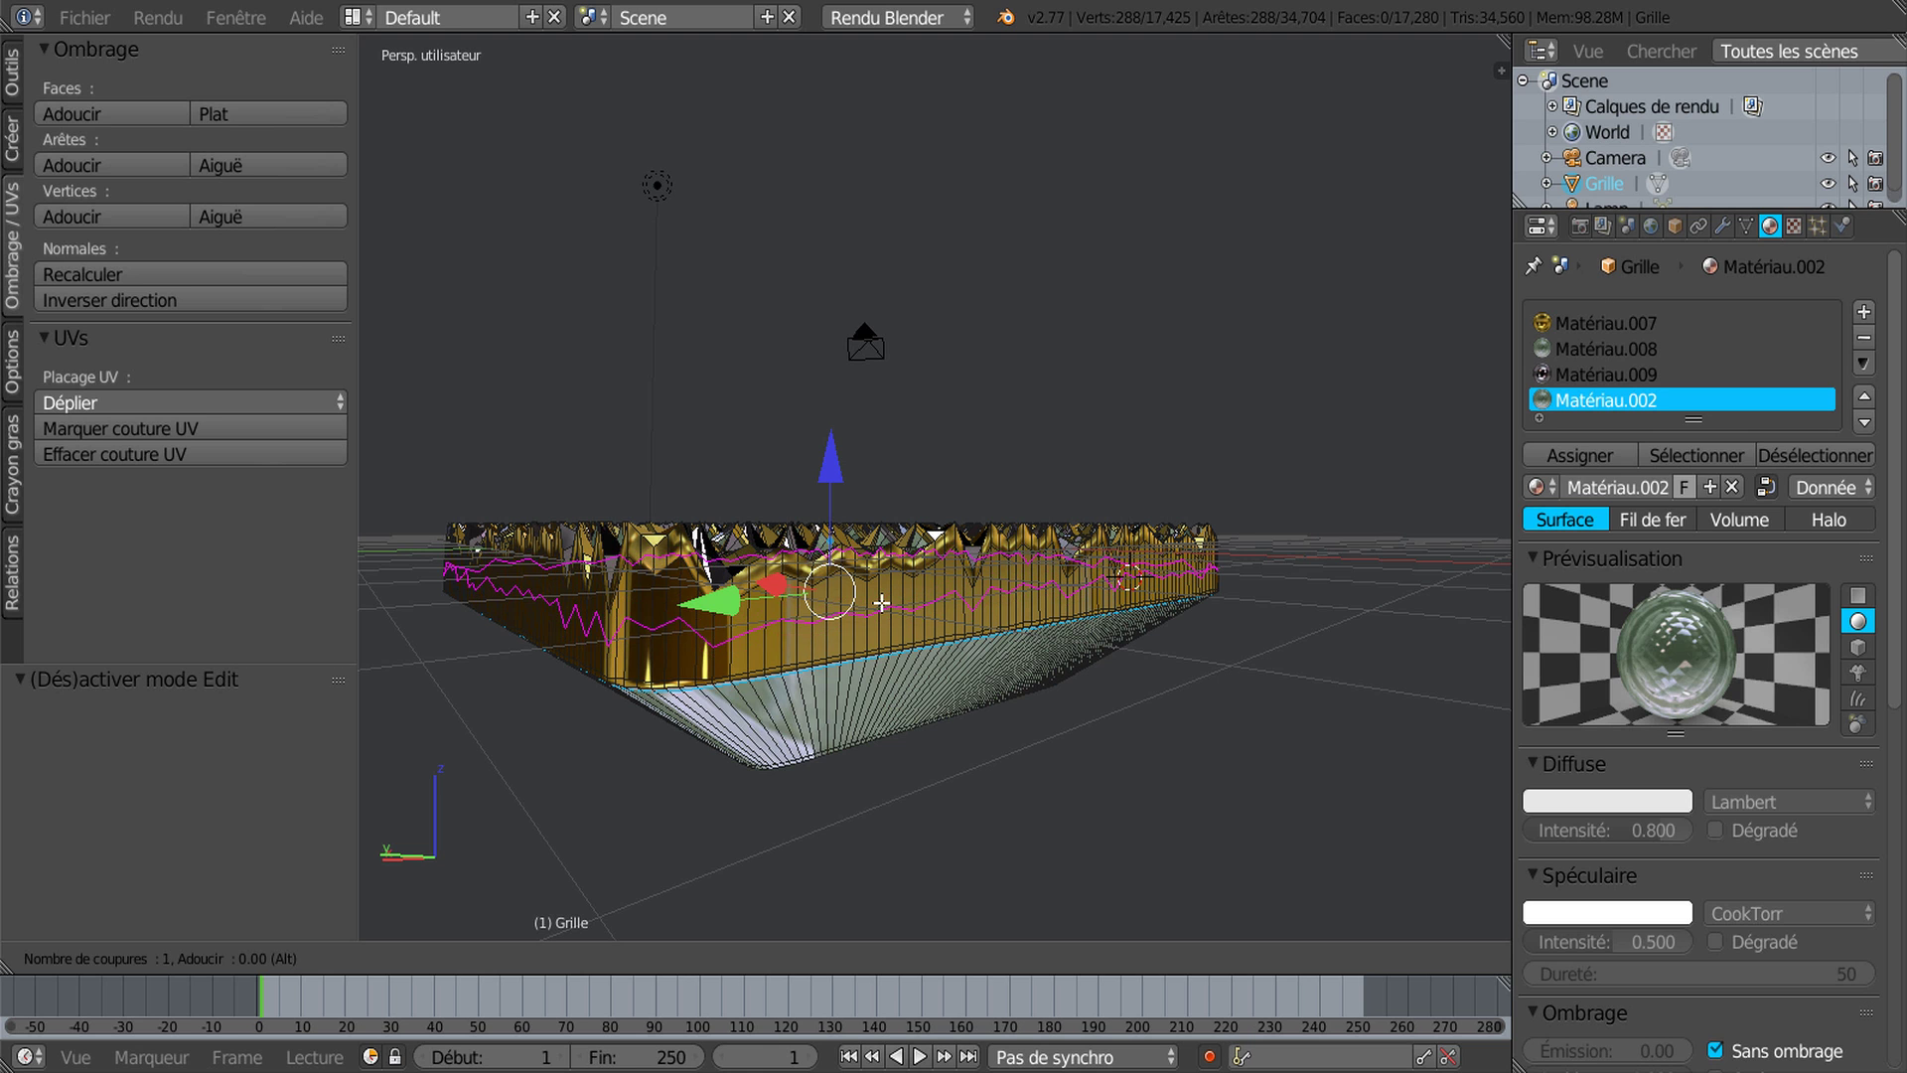
click(881, 602)
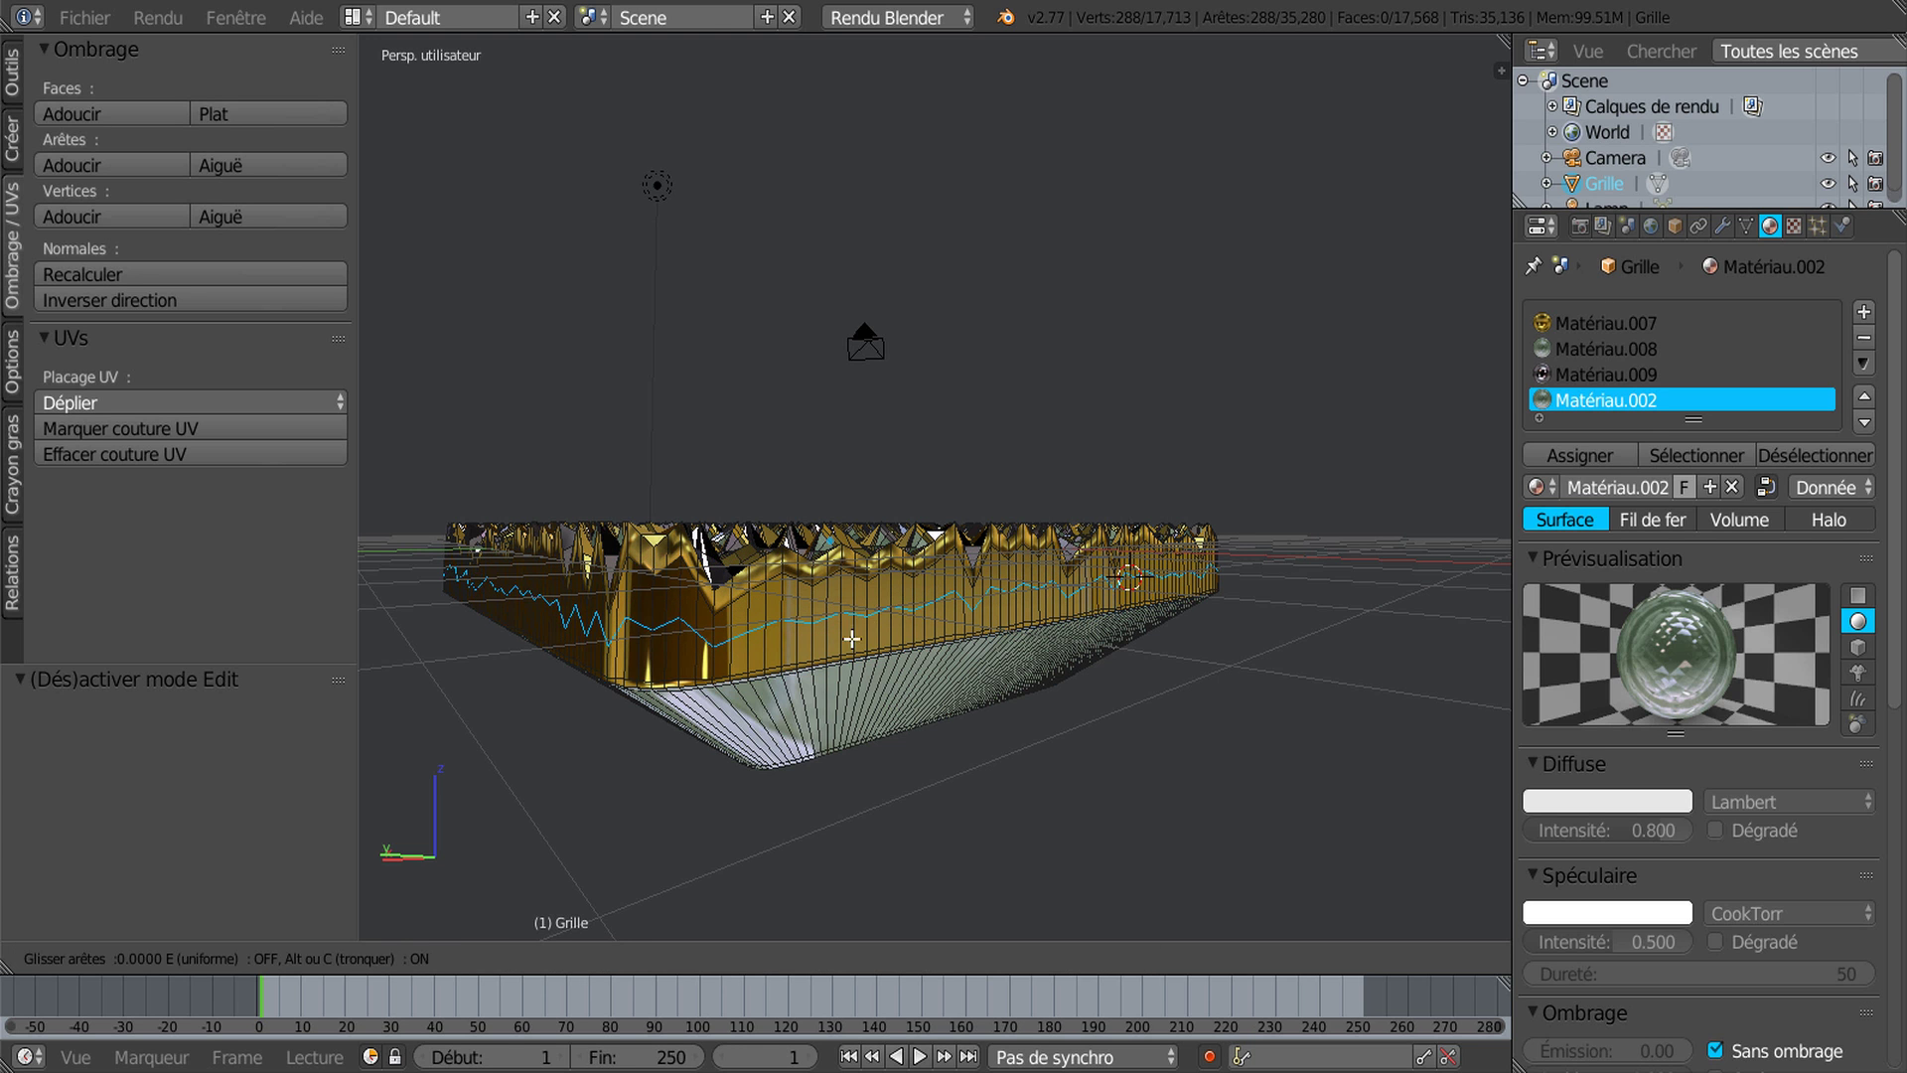
click(1010, 611)
Step: Flatten the new jagged edge loop on the gold walls with LoopTools, using the Best fit plane at 100% influence
middle_drag(955, 726, 820, 708)
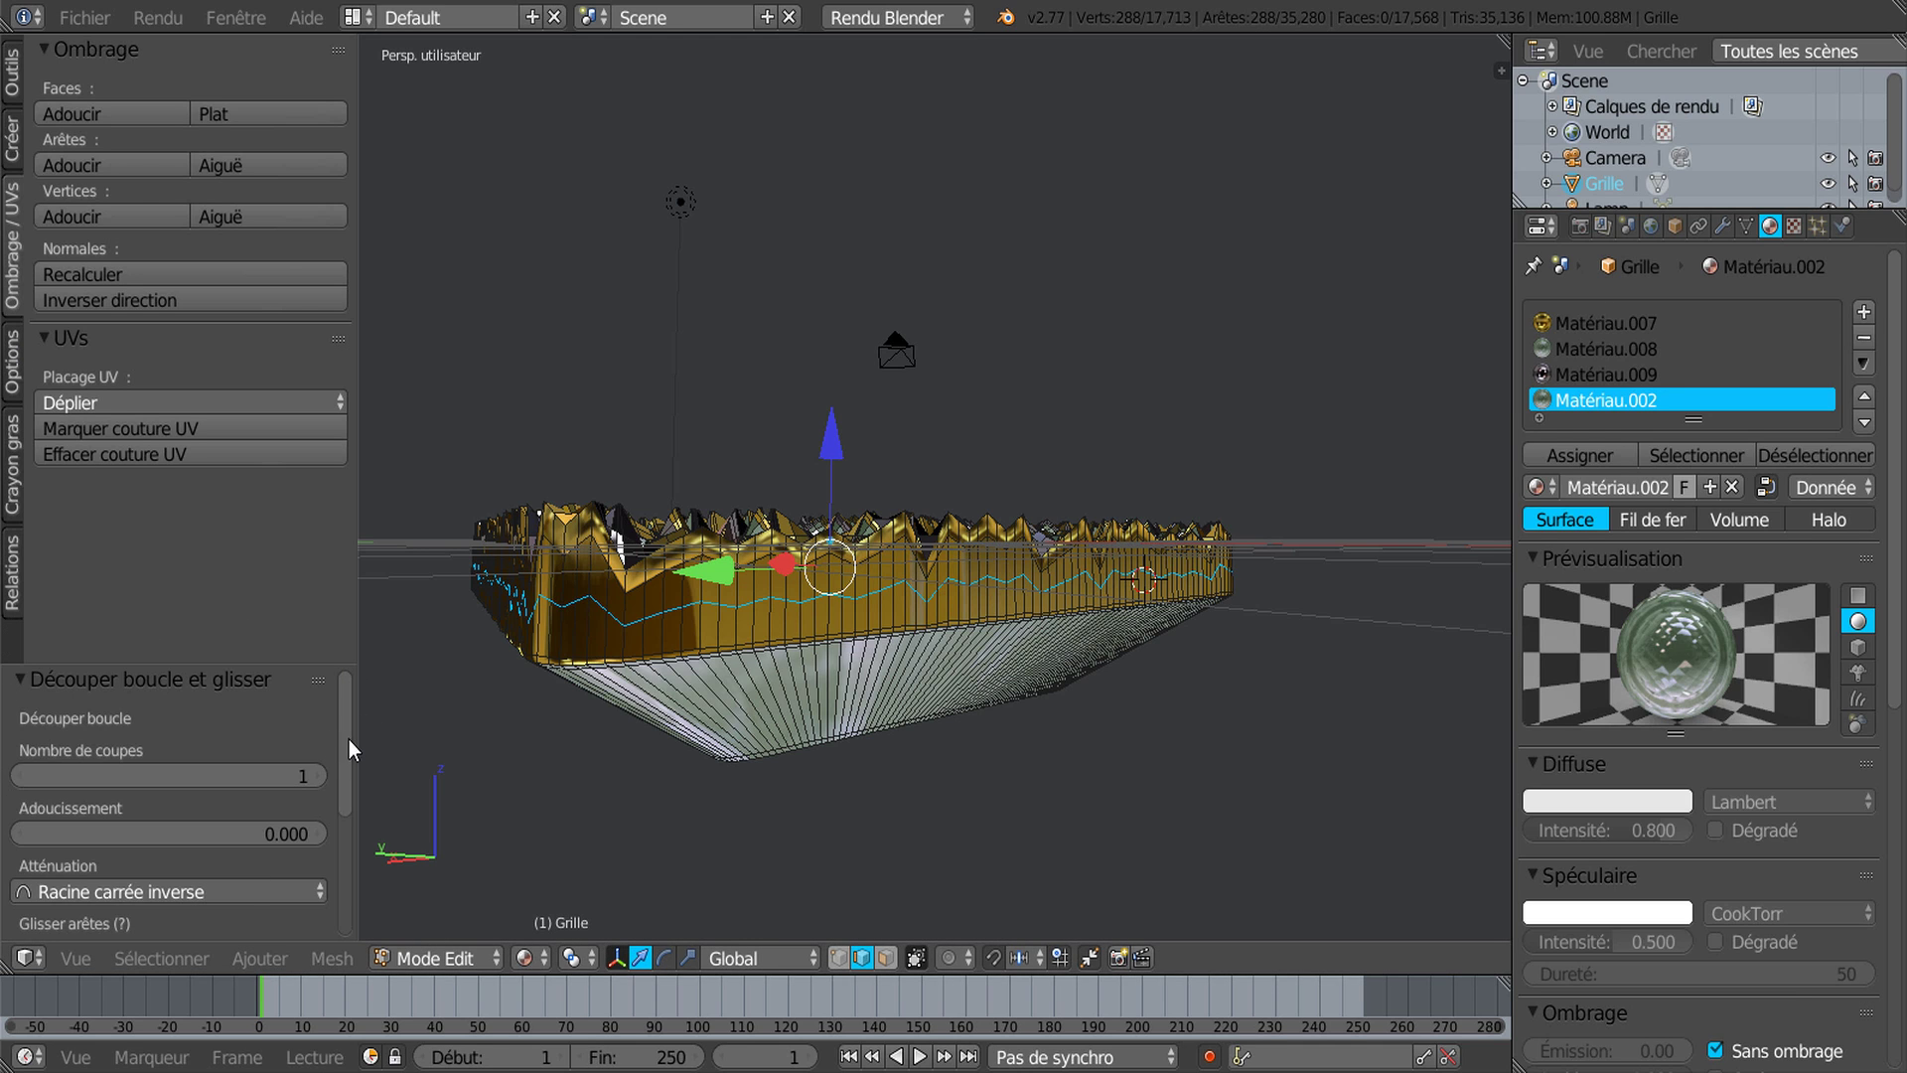
click(14, 77)
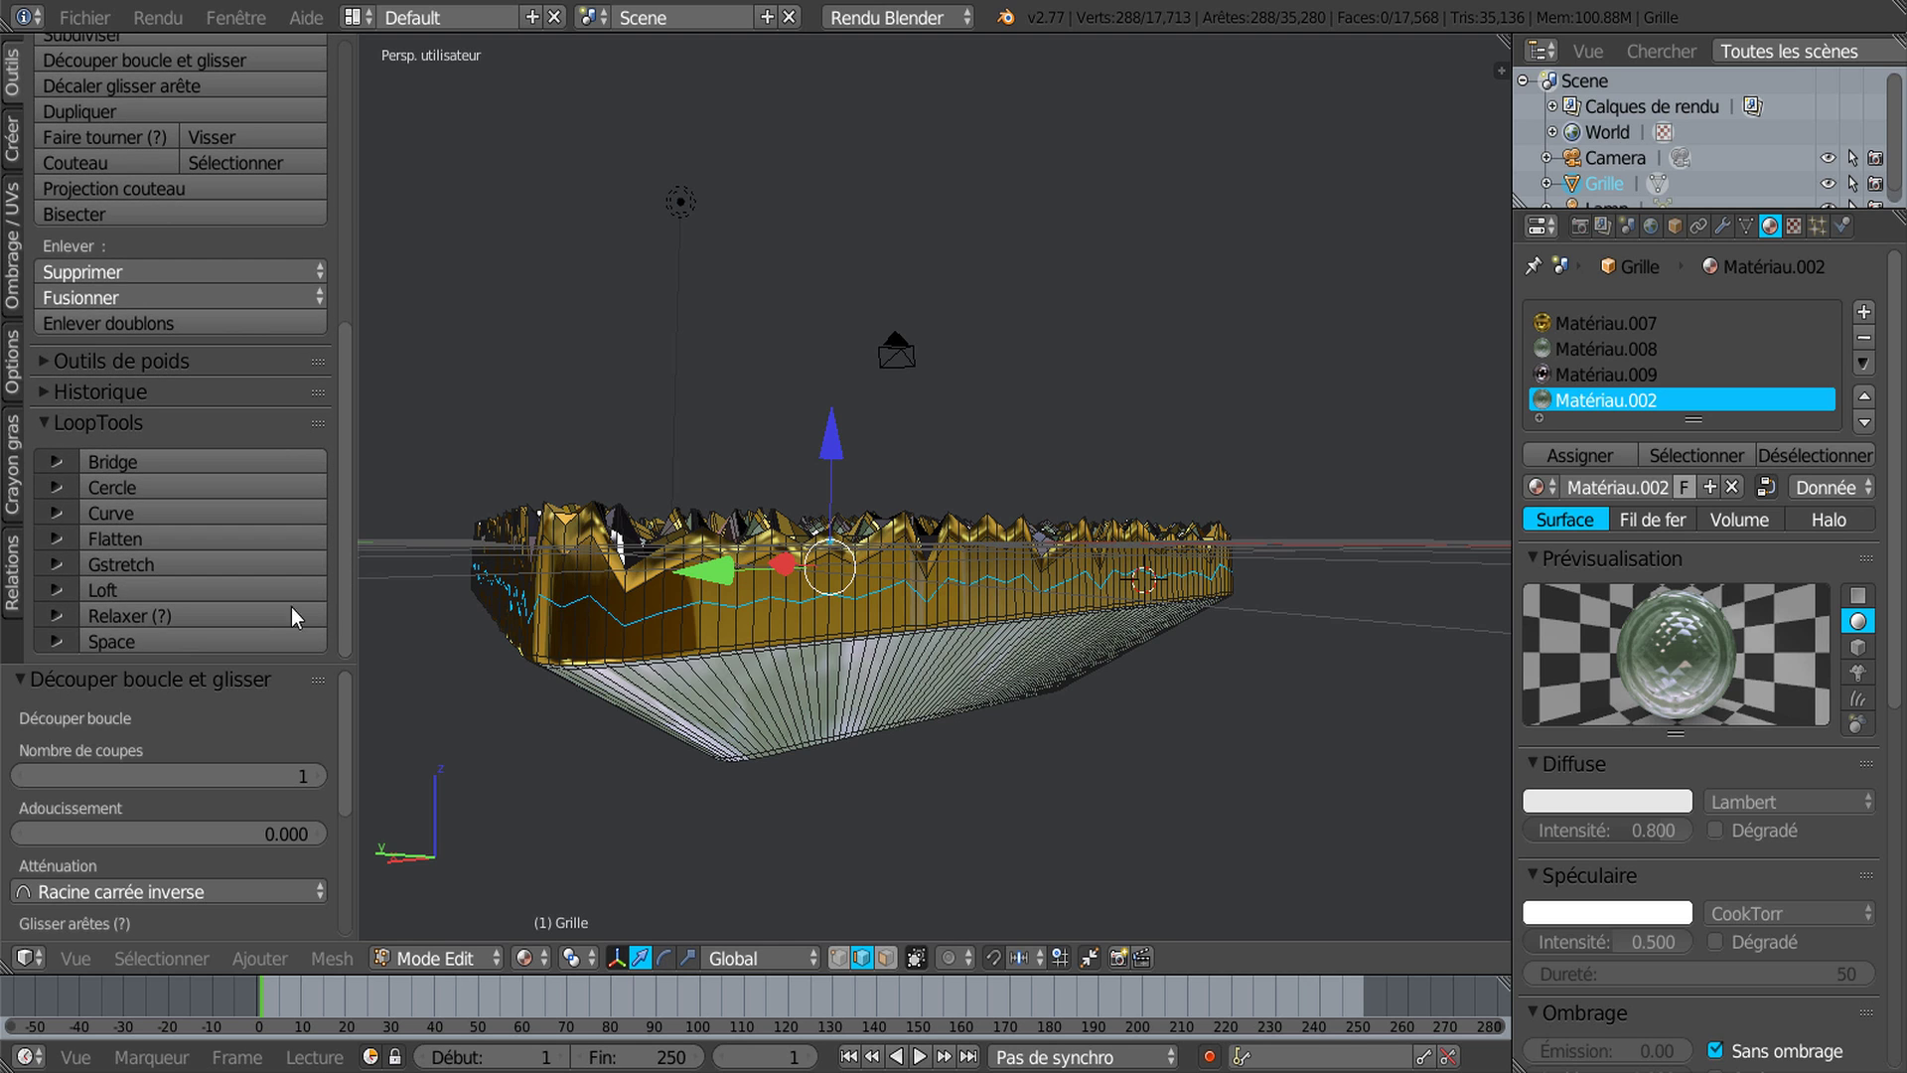
click(136, 539)
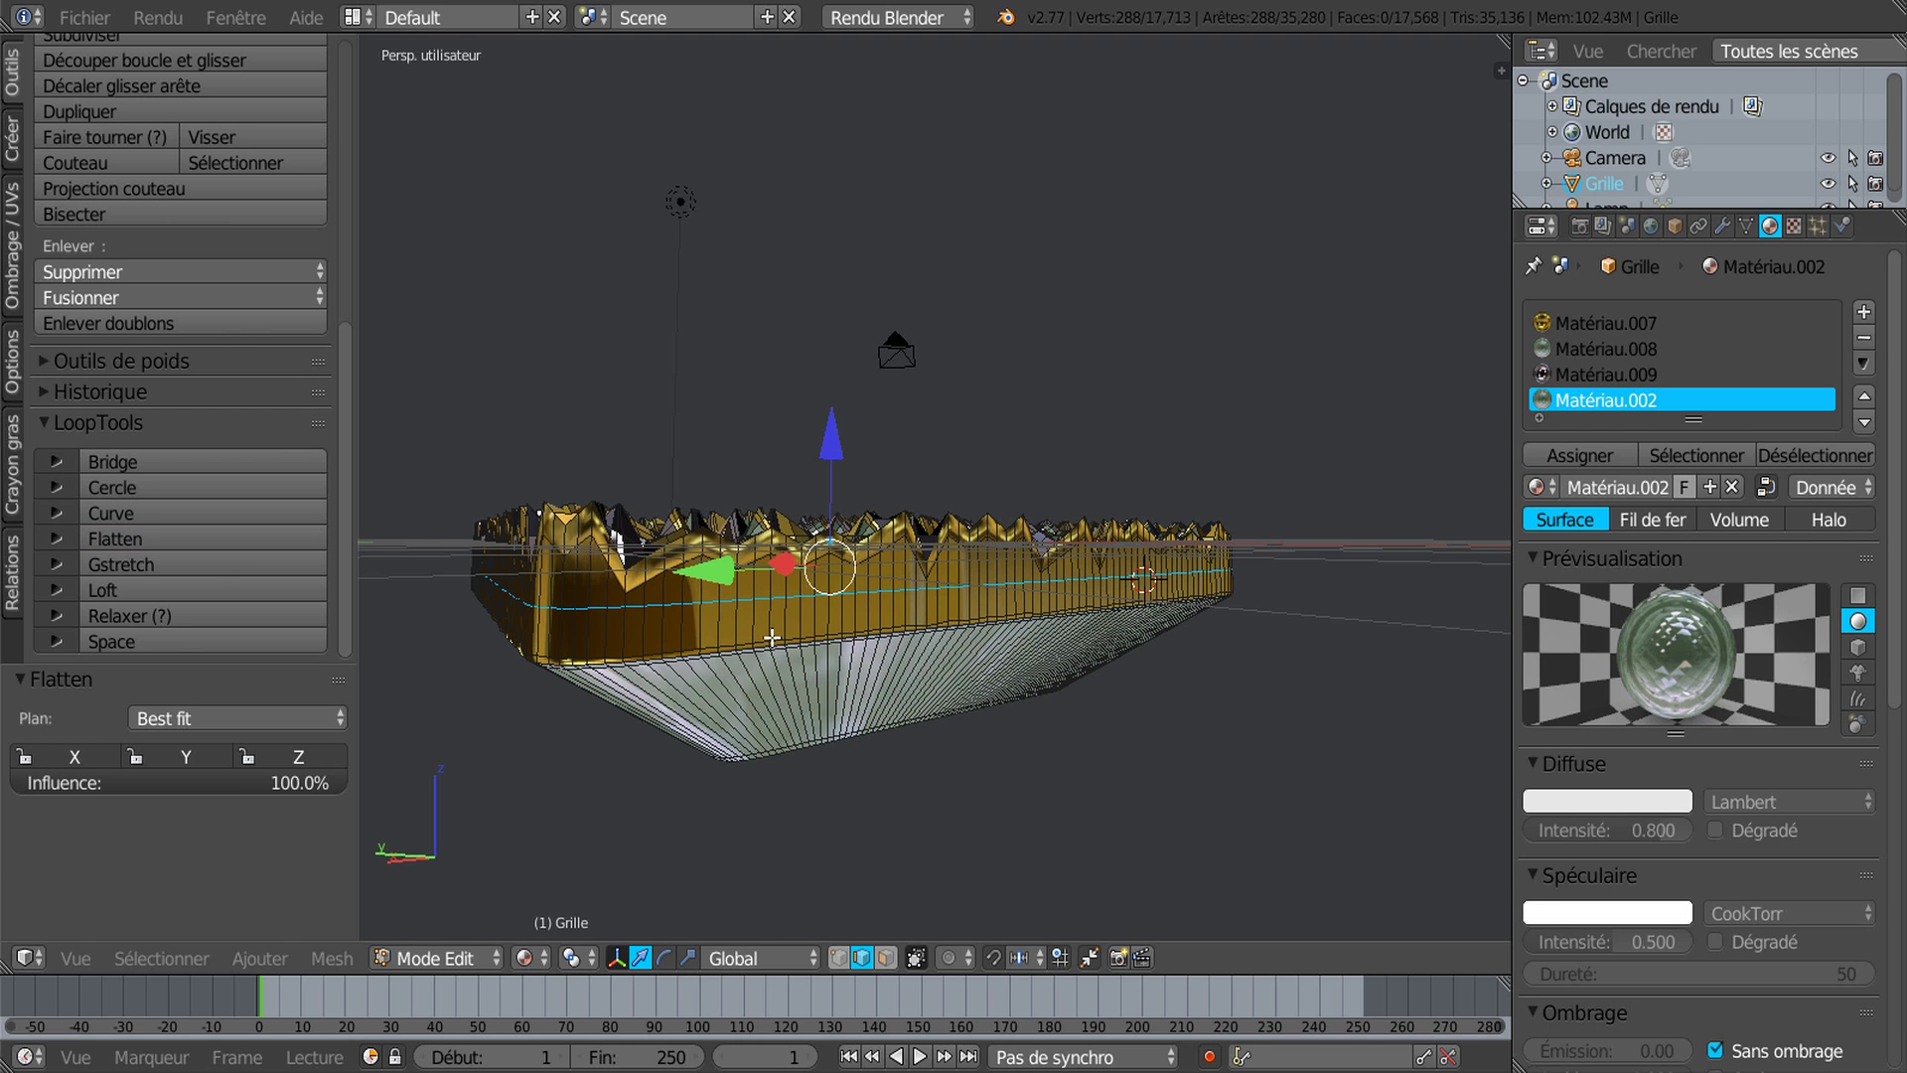
Step: Add another edge loop on the gold walls between the flattened loop and the glass base
key(ctrl+r)
click(794, 618)
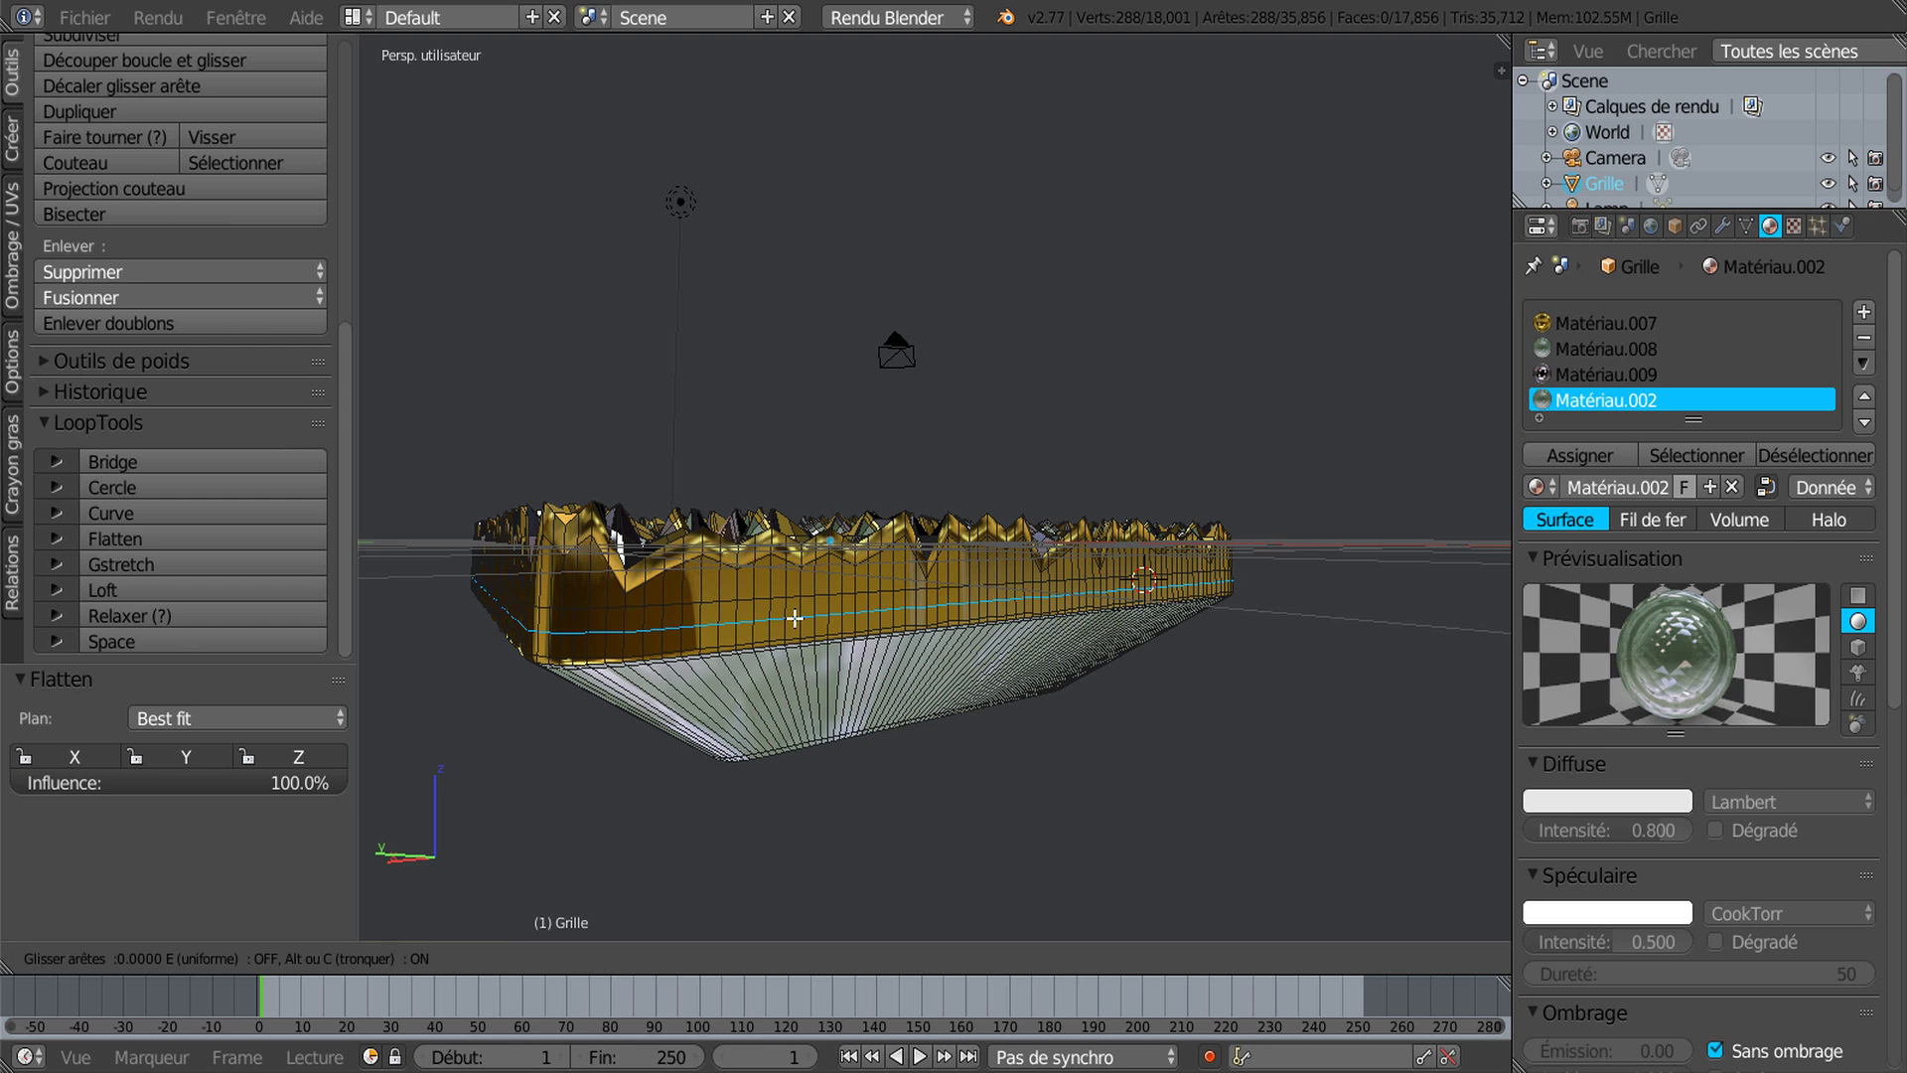
click(802, 644)
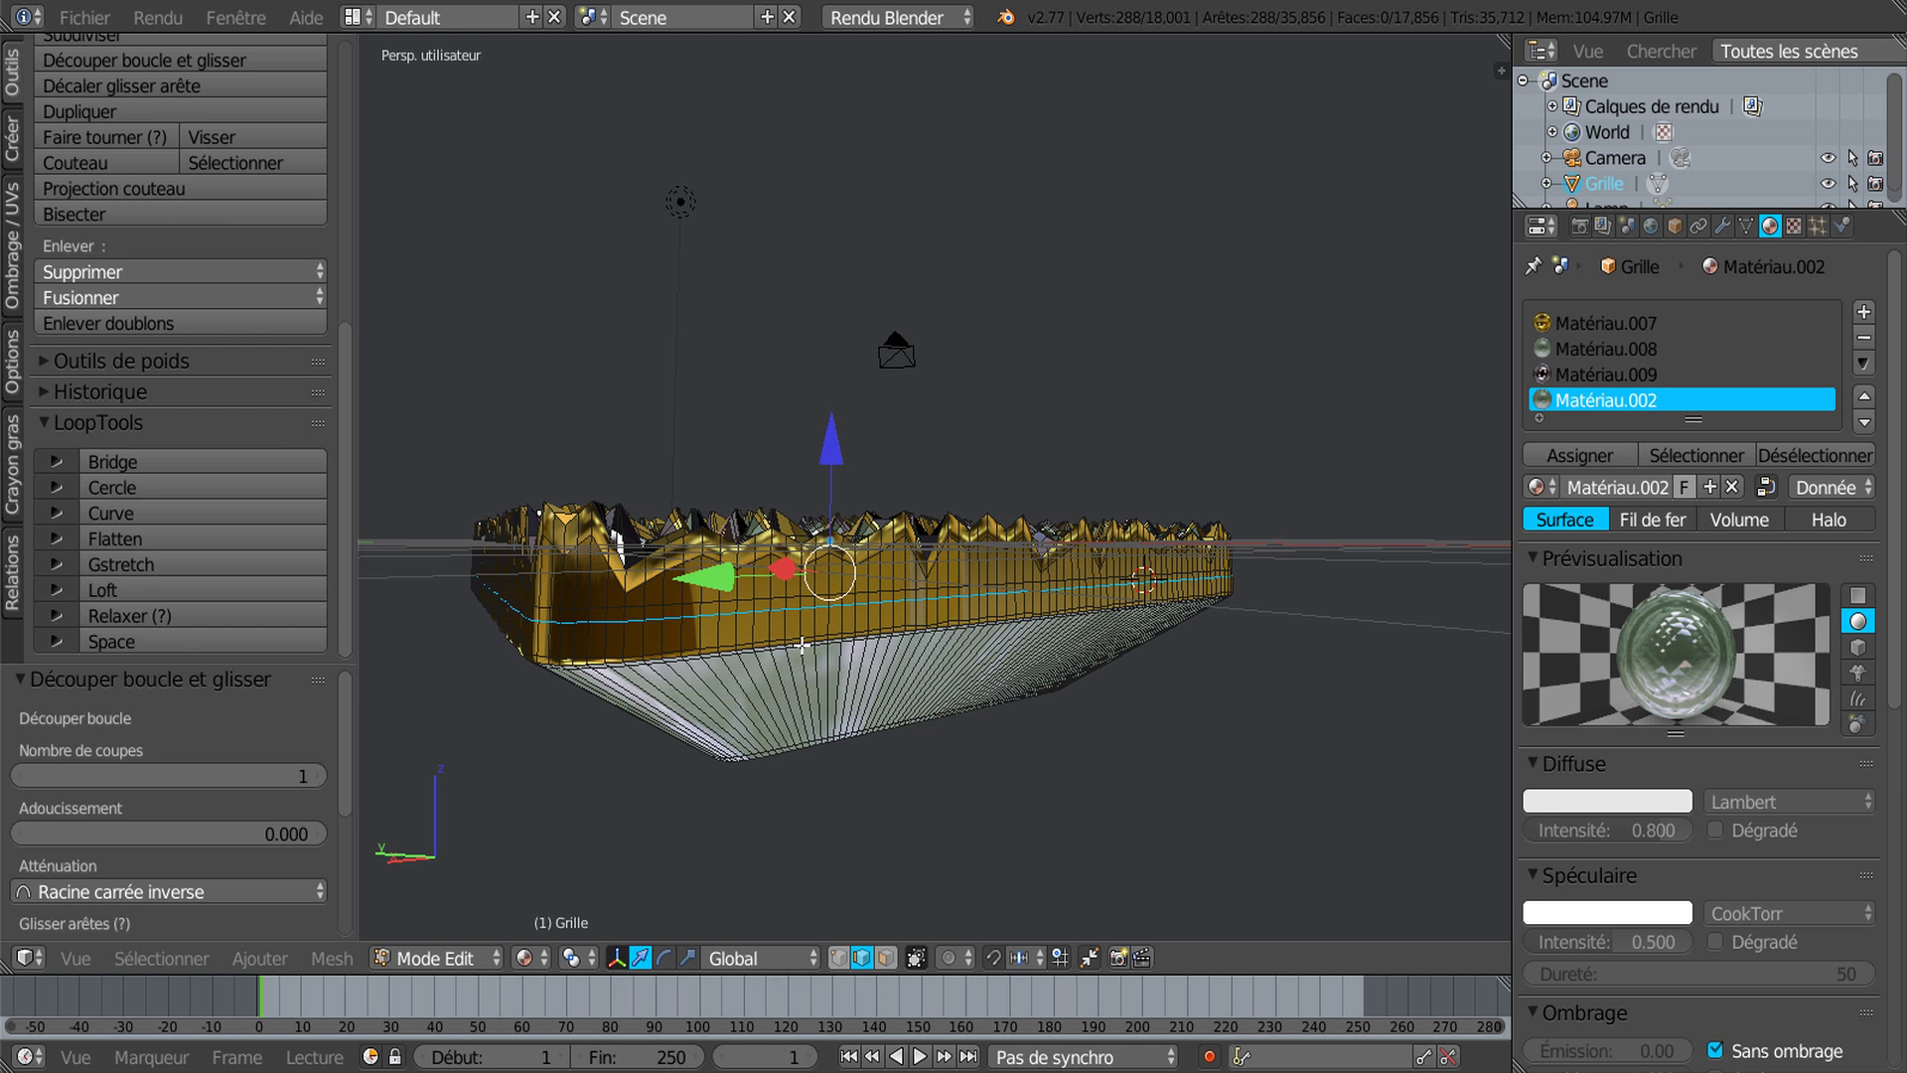
Step: Extrude the narrow face ring around the gold walls, scale it slightly outward into a raised band, and inspect it in Object Mode
click(883, 957)
scroll(916, 790, up, 3)
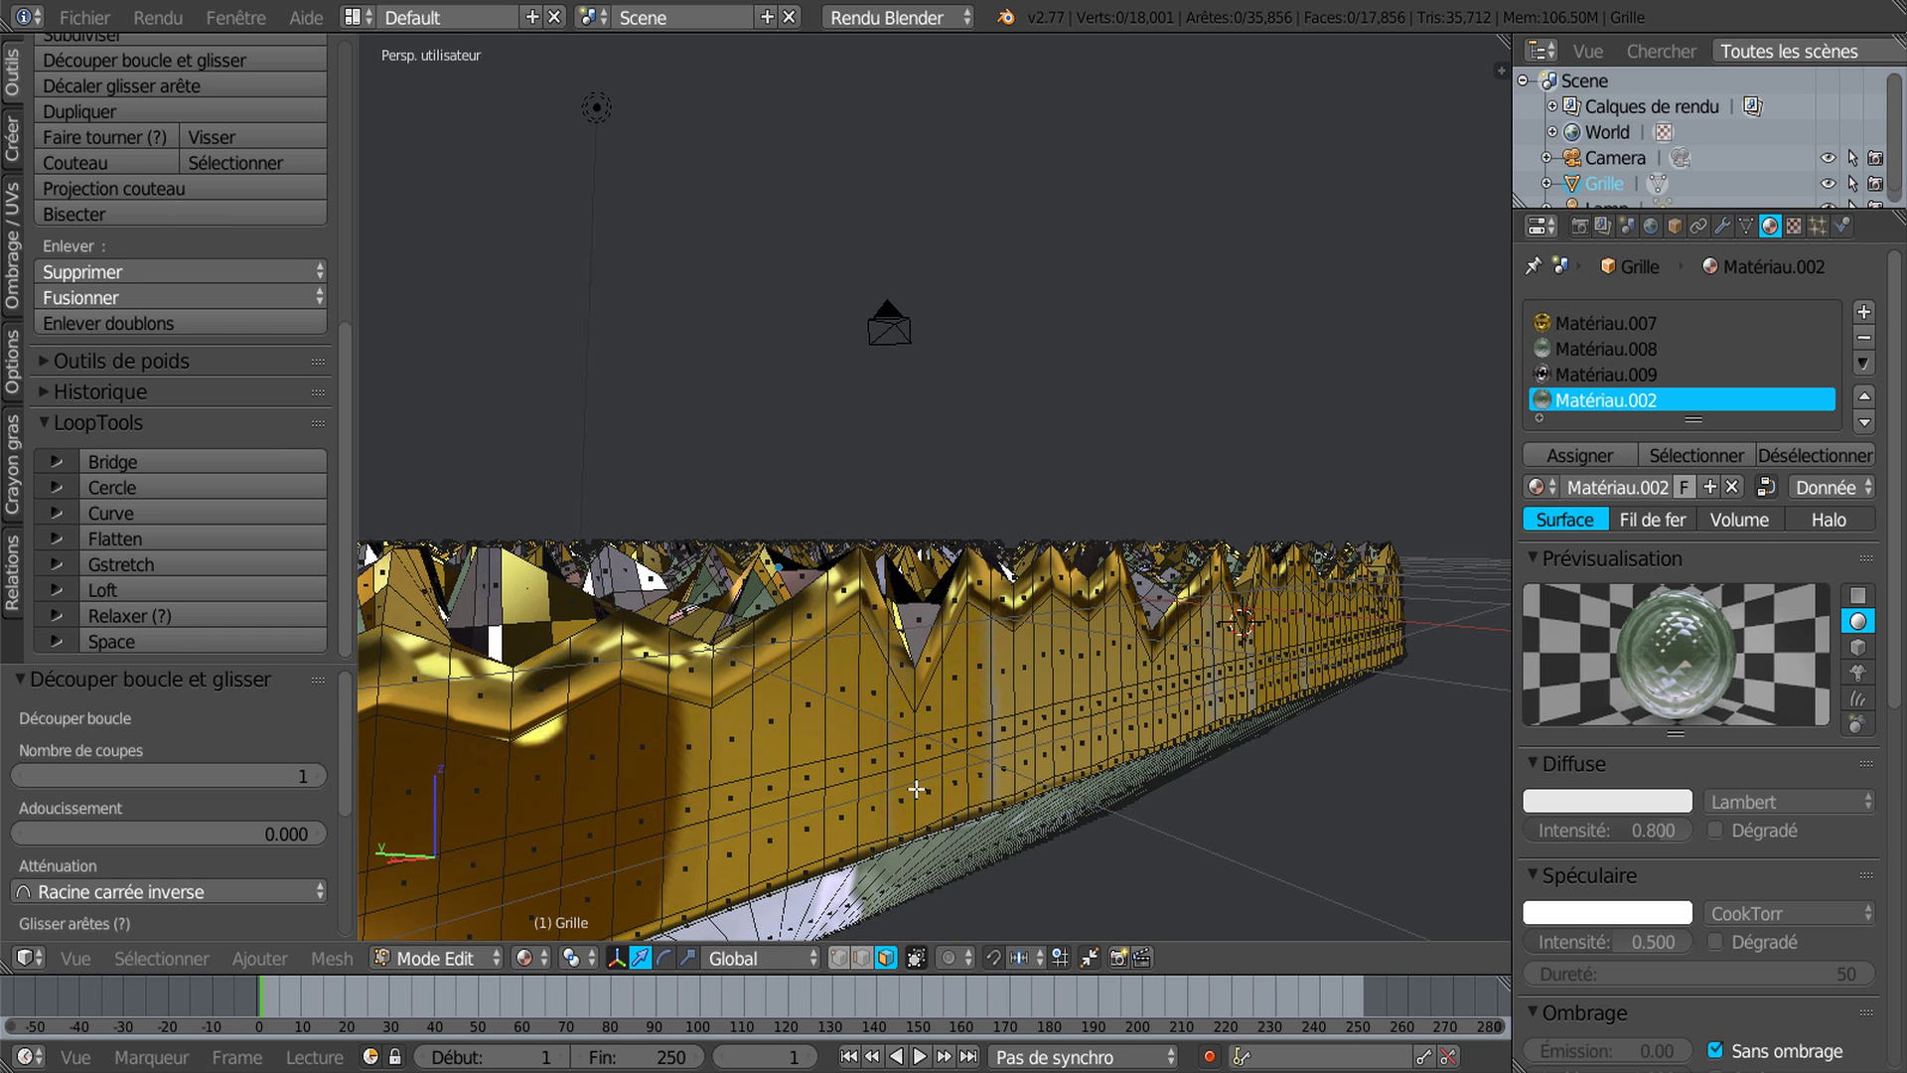
alt+right_click(916, 759)
scroll(916, 759, down, 4)
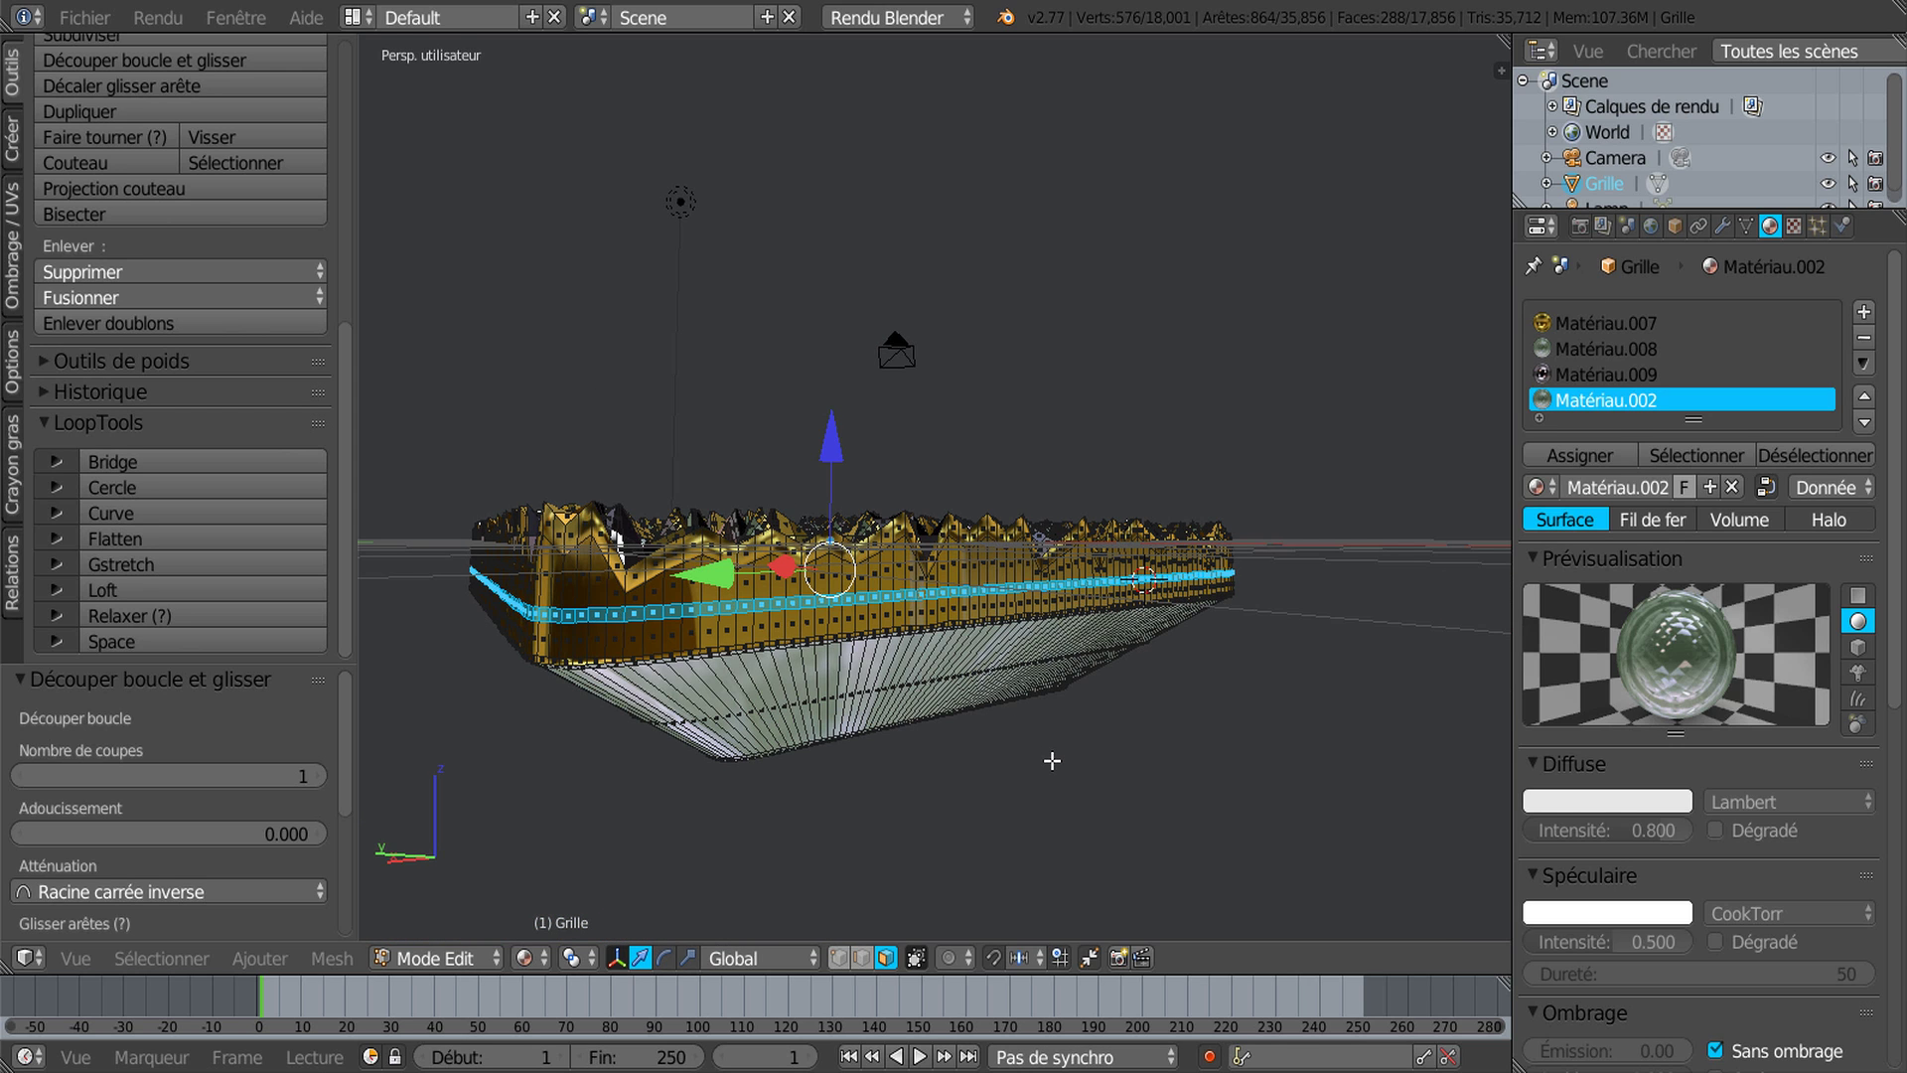
key(e)
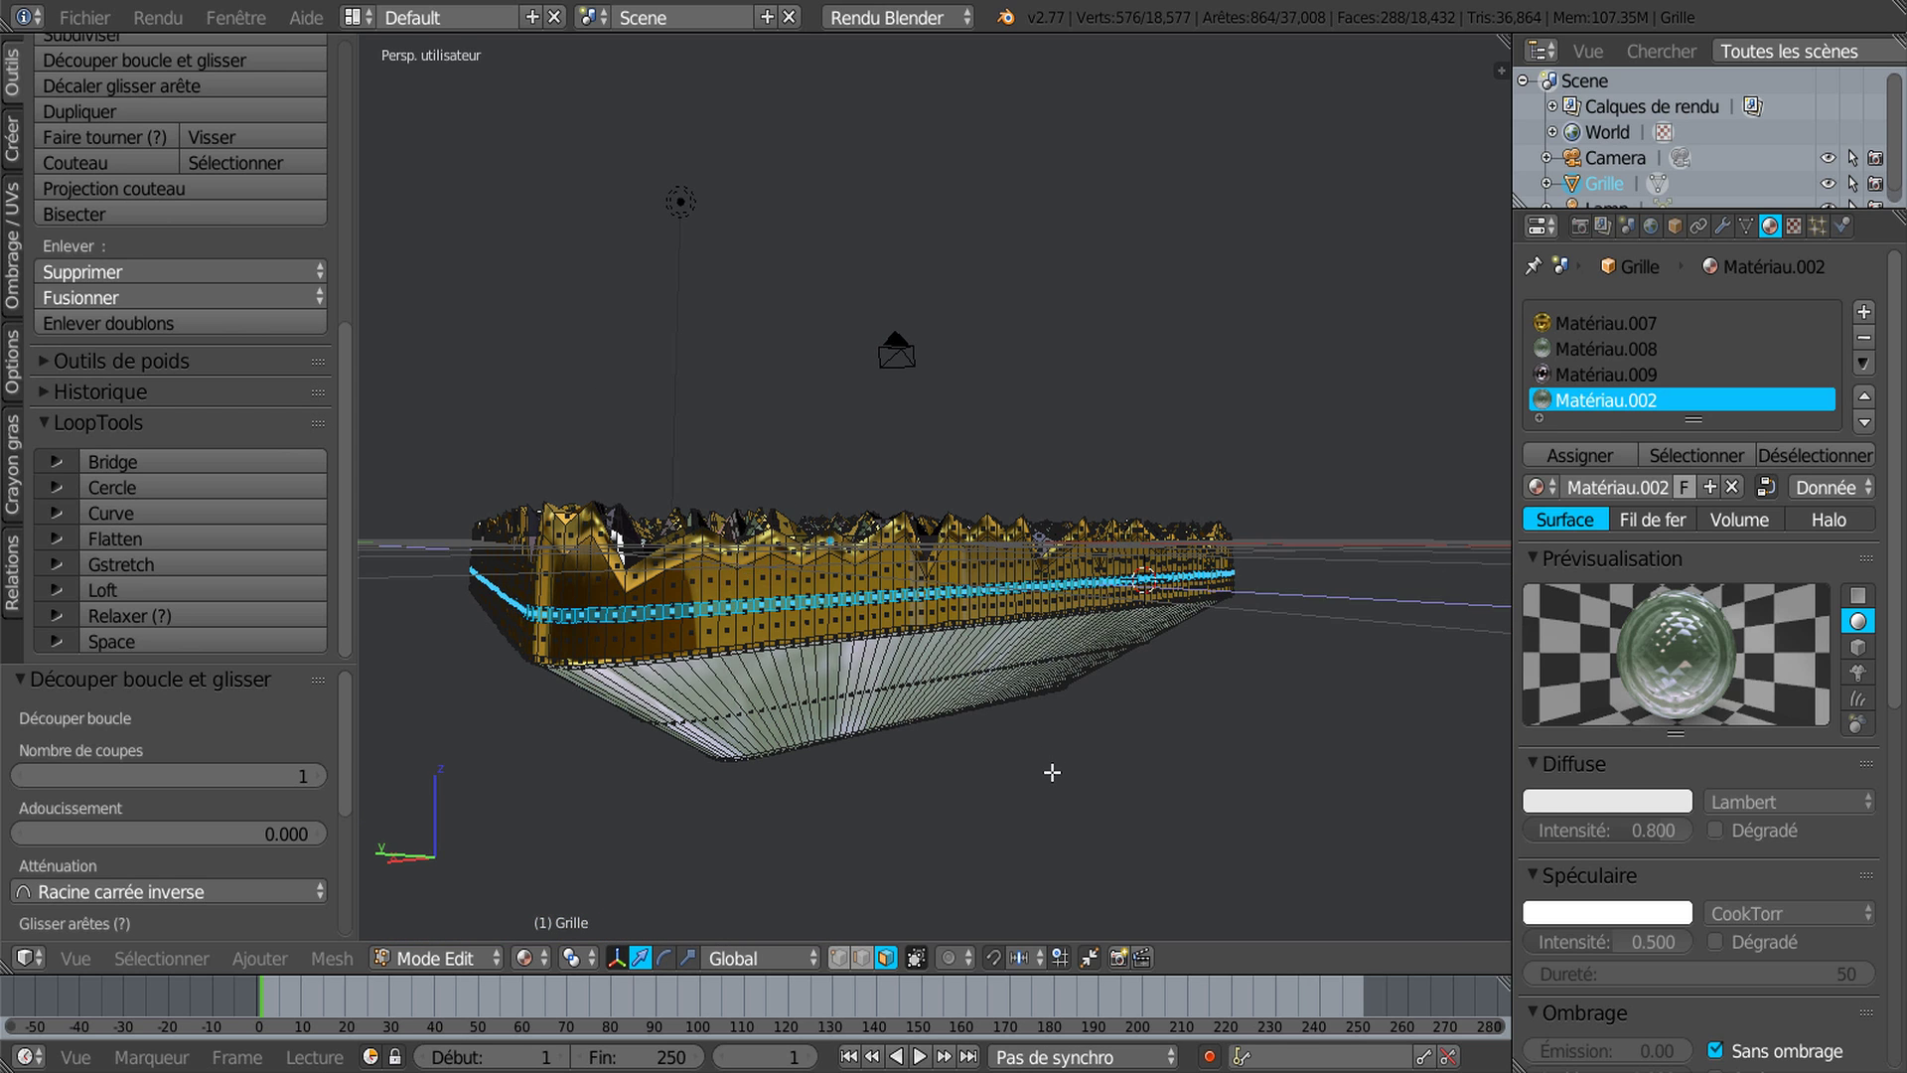
key(s)
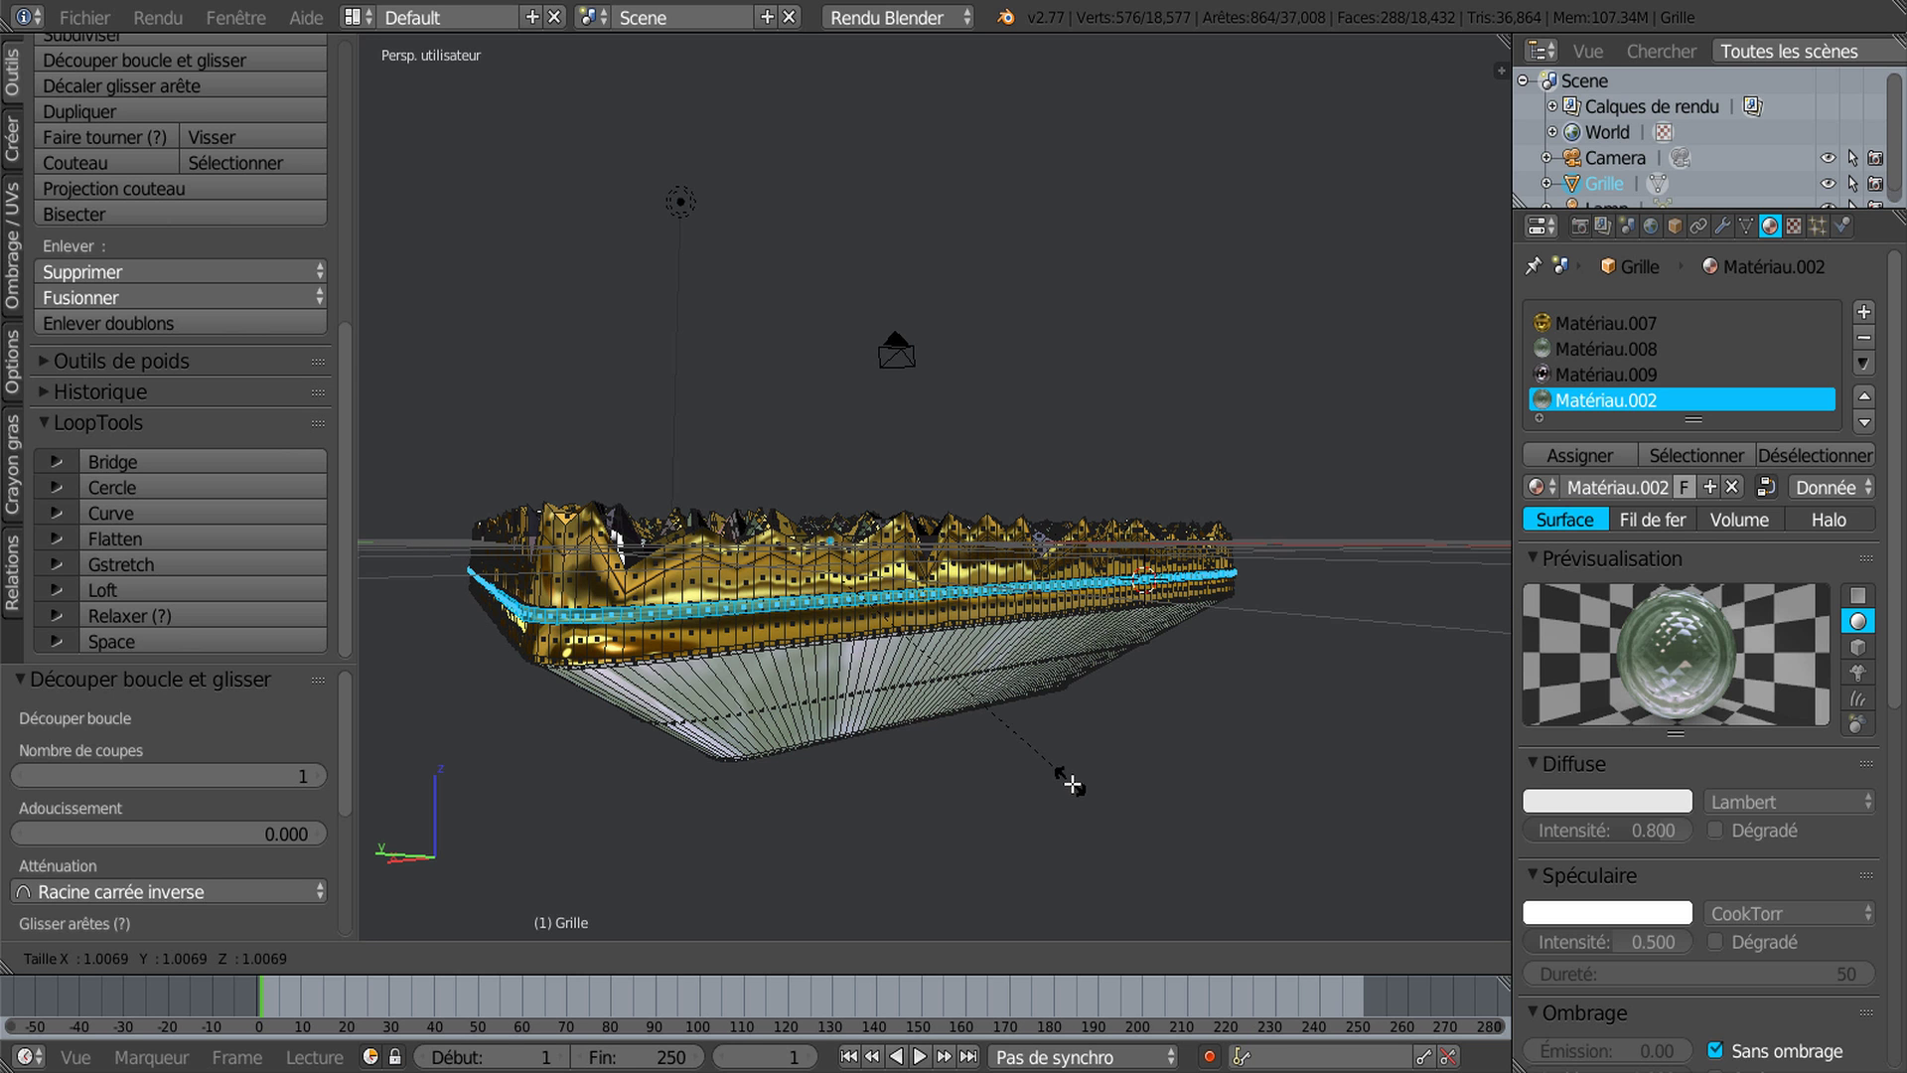
click(1090, 791)
key(Tab)
middle_drag(1082, 724, 886, 730)
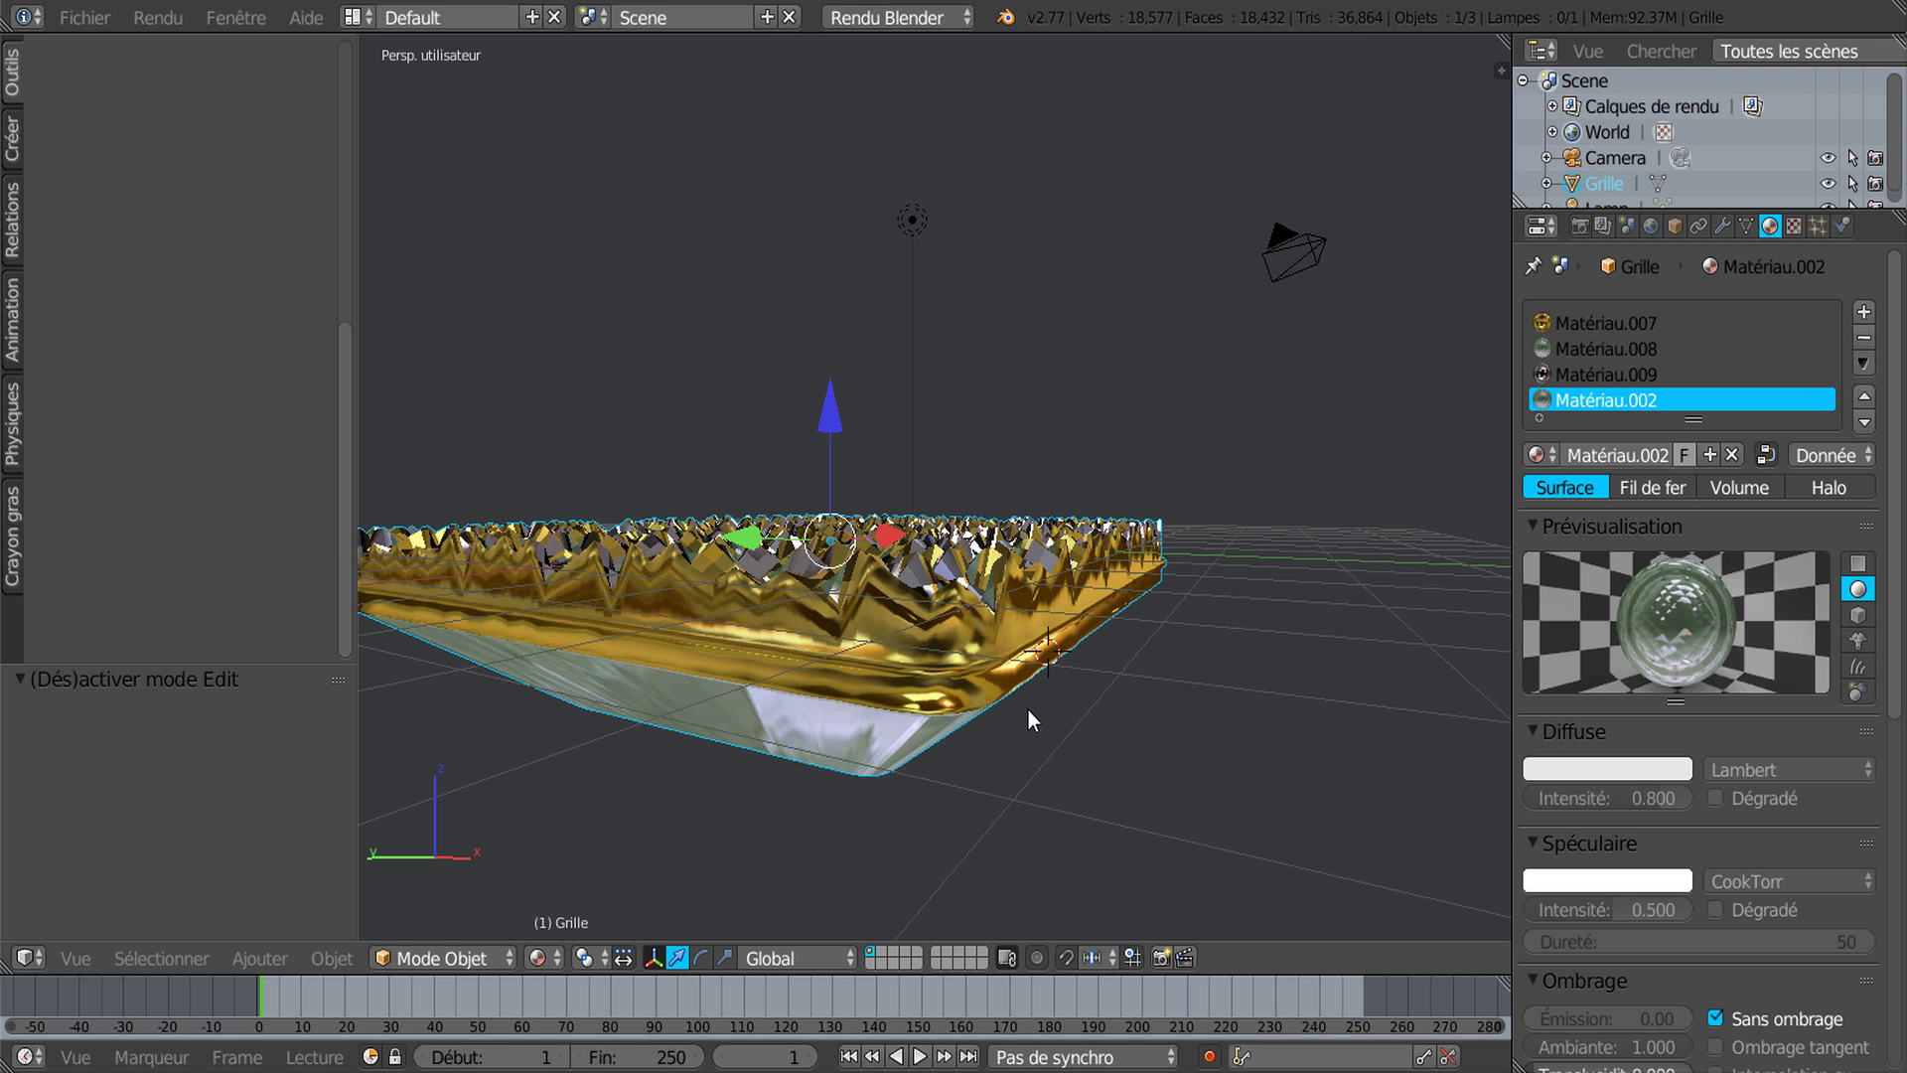
middle_drag(1028, 709, 1041, 711)
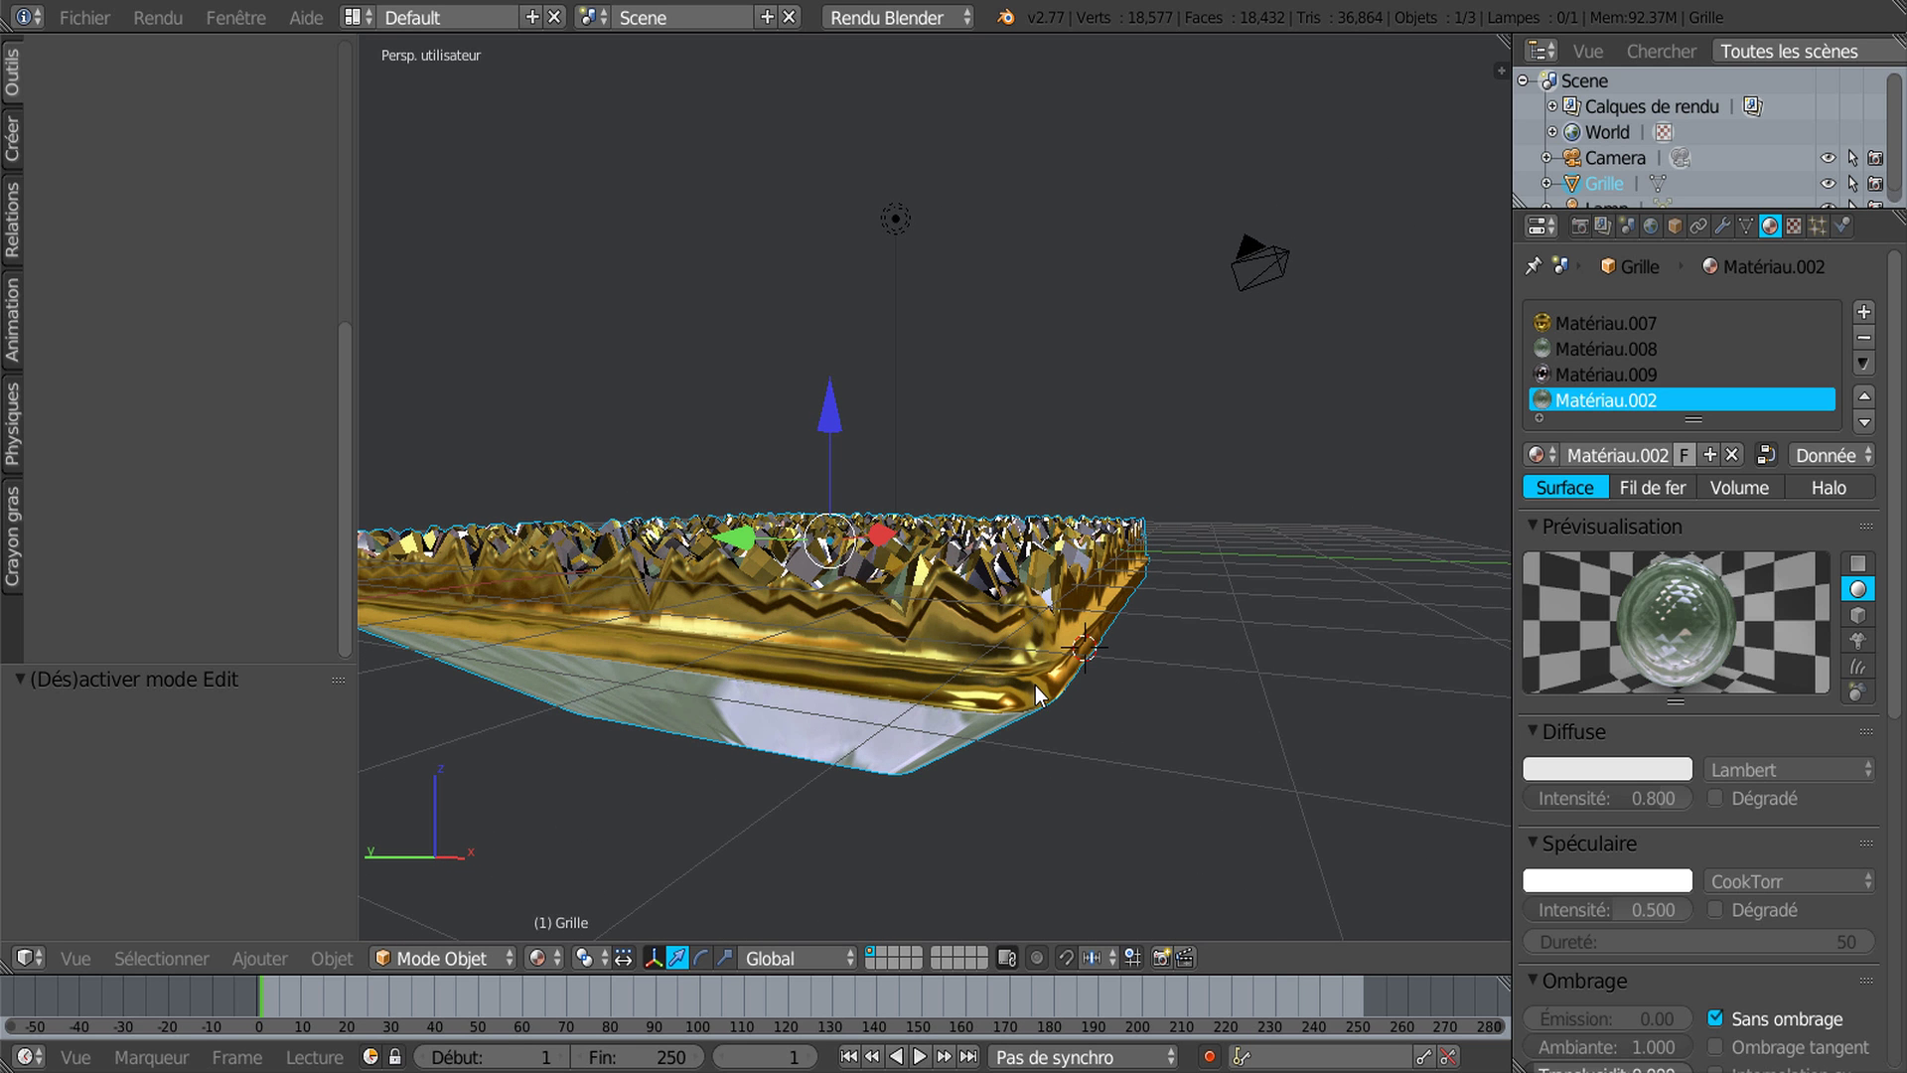
Step: Add two single-cut edge loops around the raised gold band, near its upper and lower edges
key(Tab)
scroll(1040, 690, up, 3)
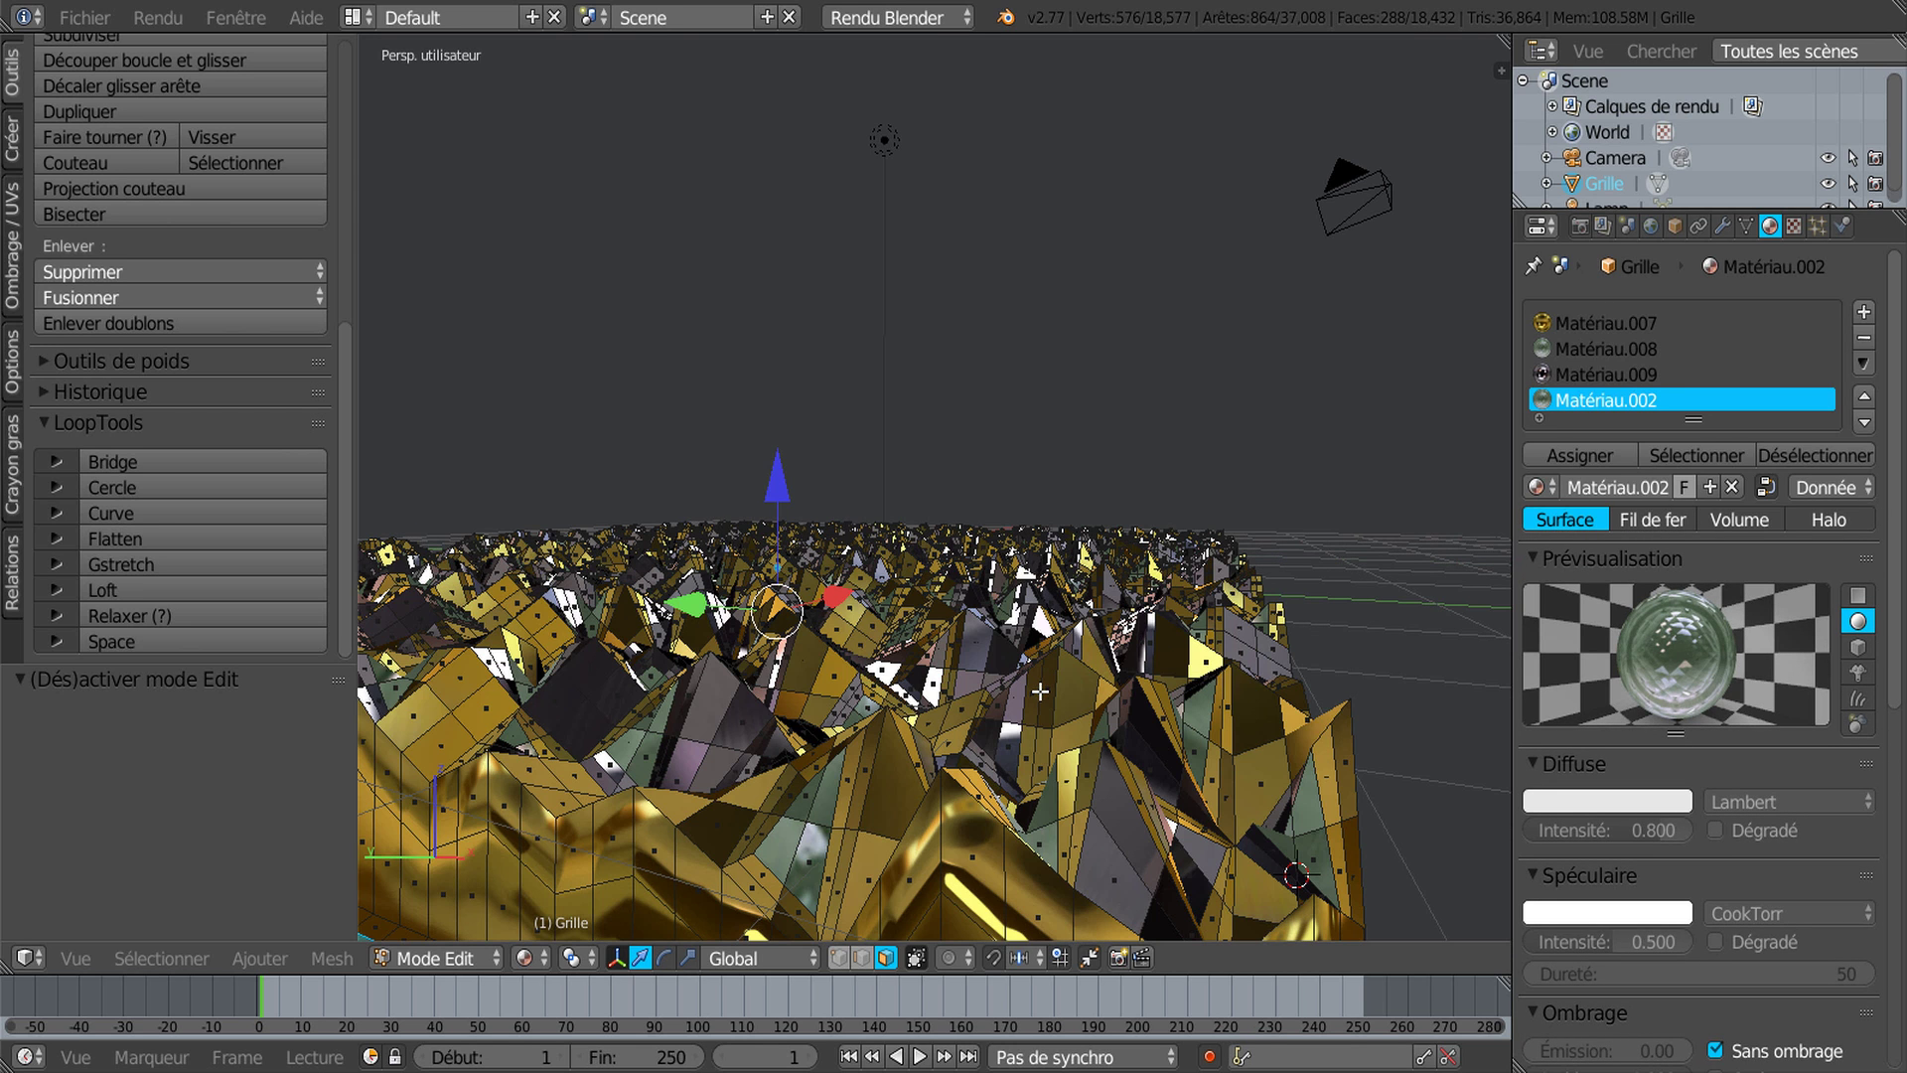
middle_drag(1029, 699, 1008, 660)
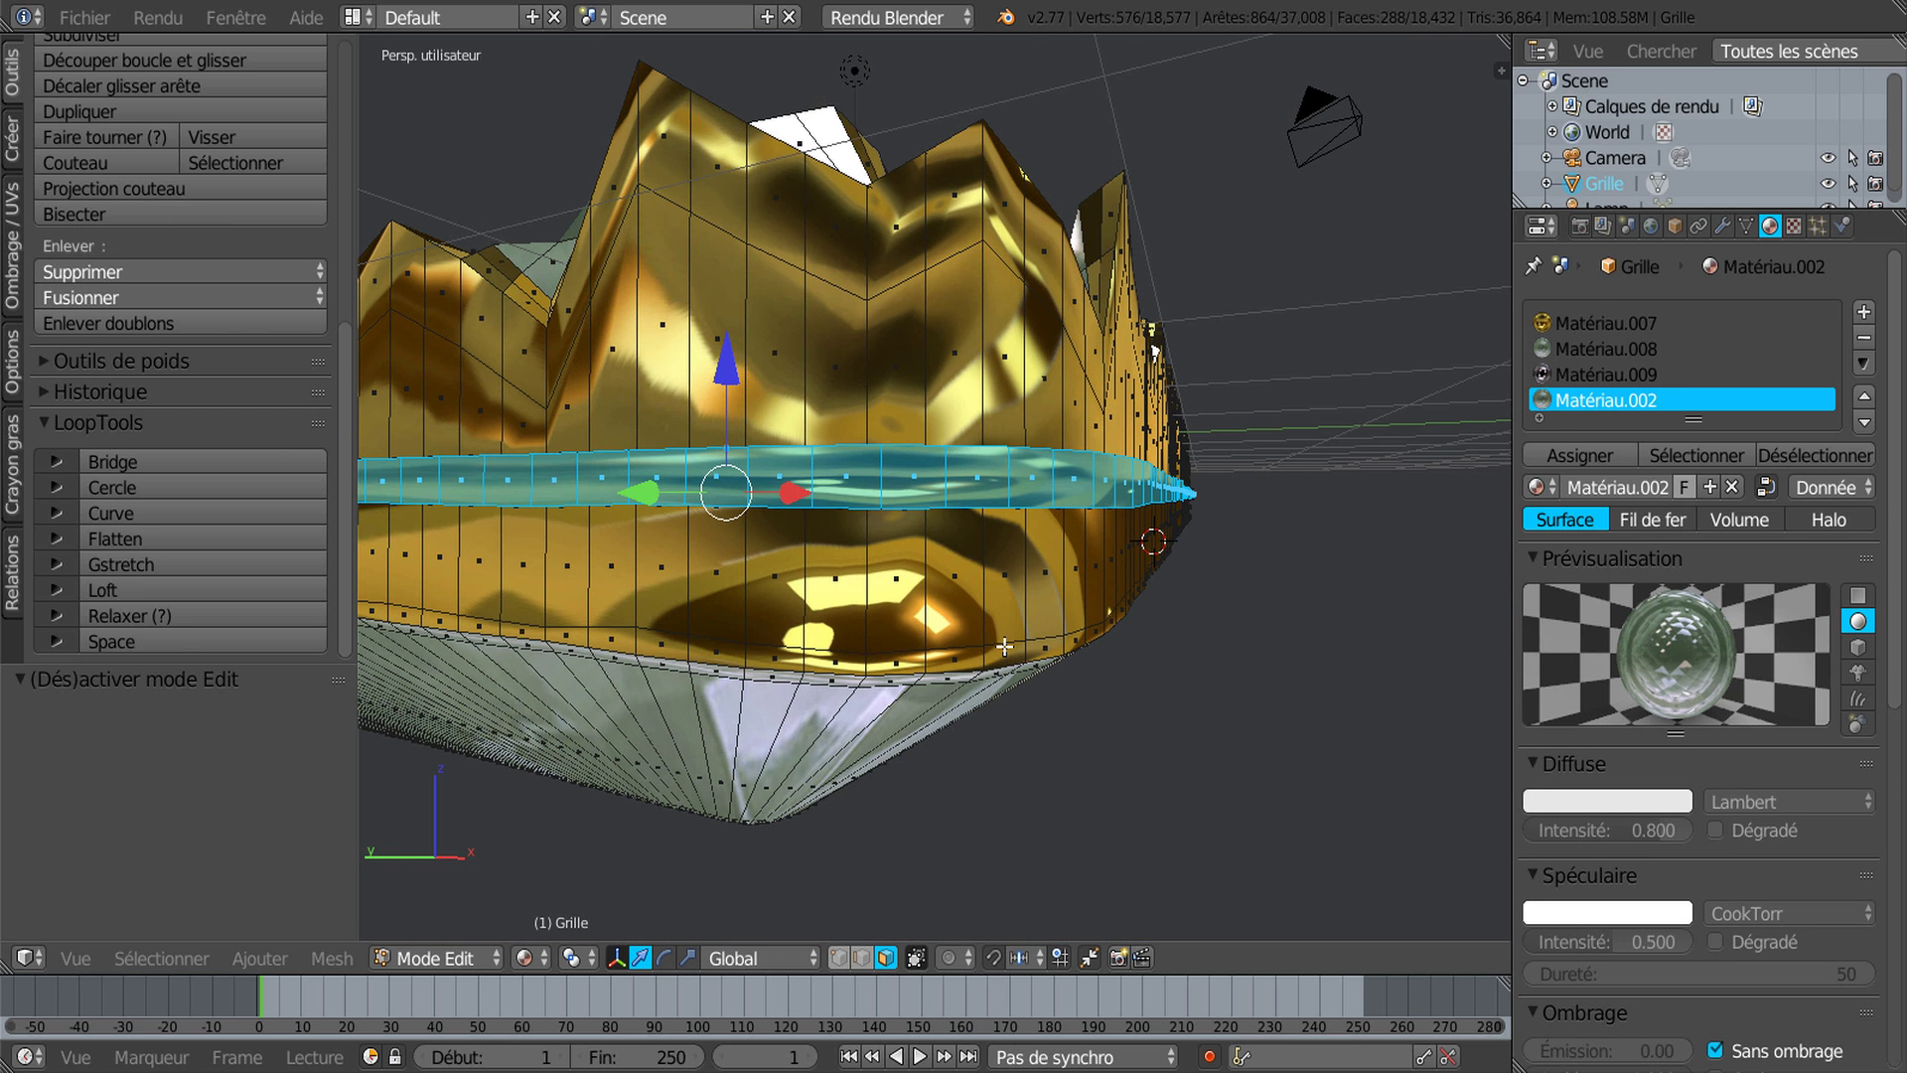
key(ctrl+r)
click(997, 483)
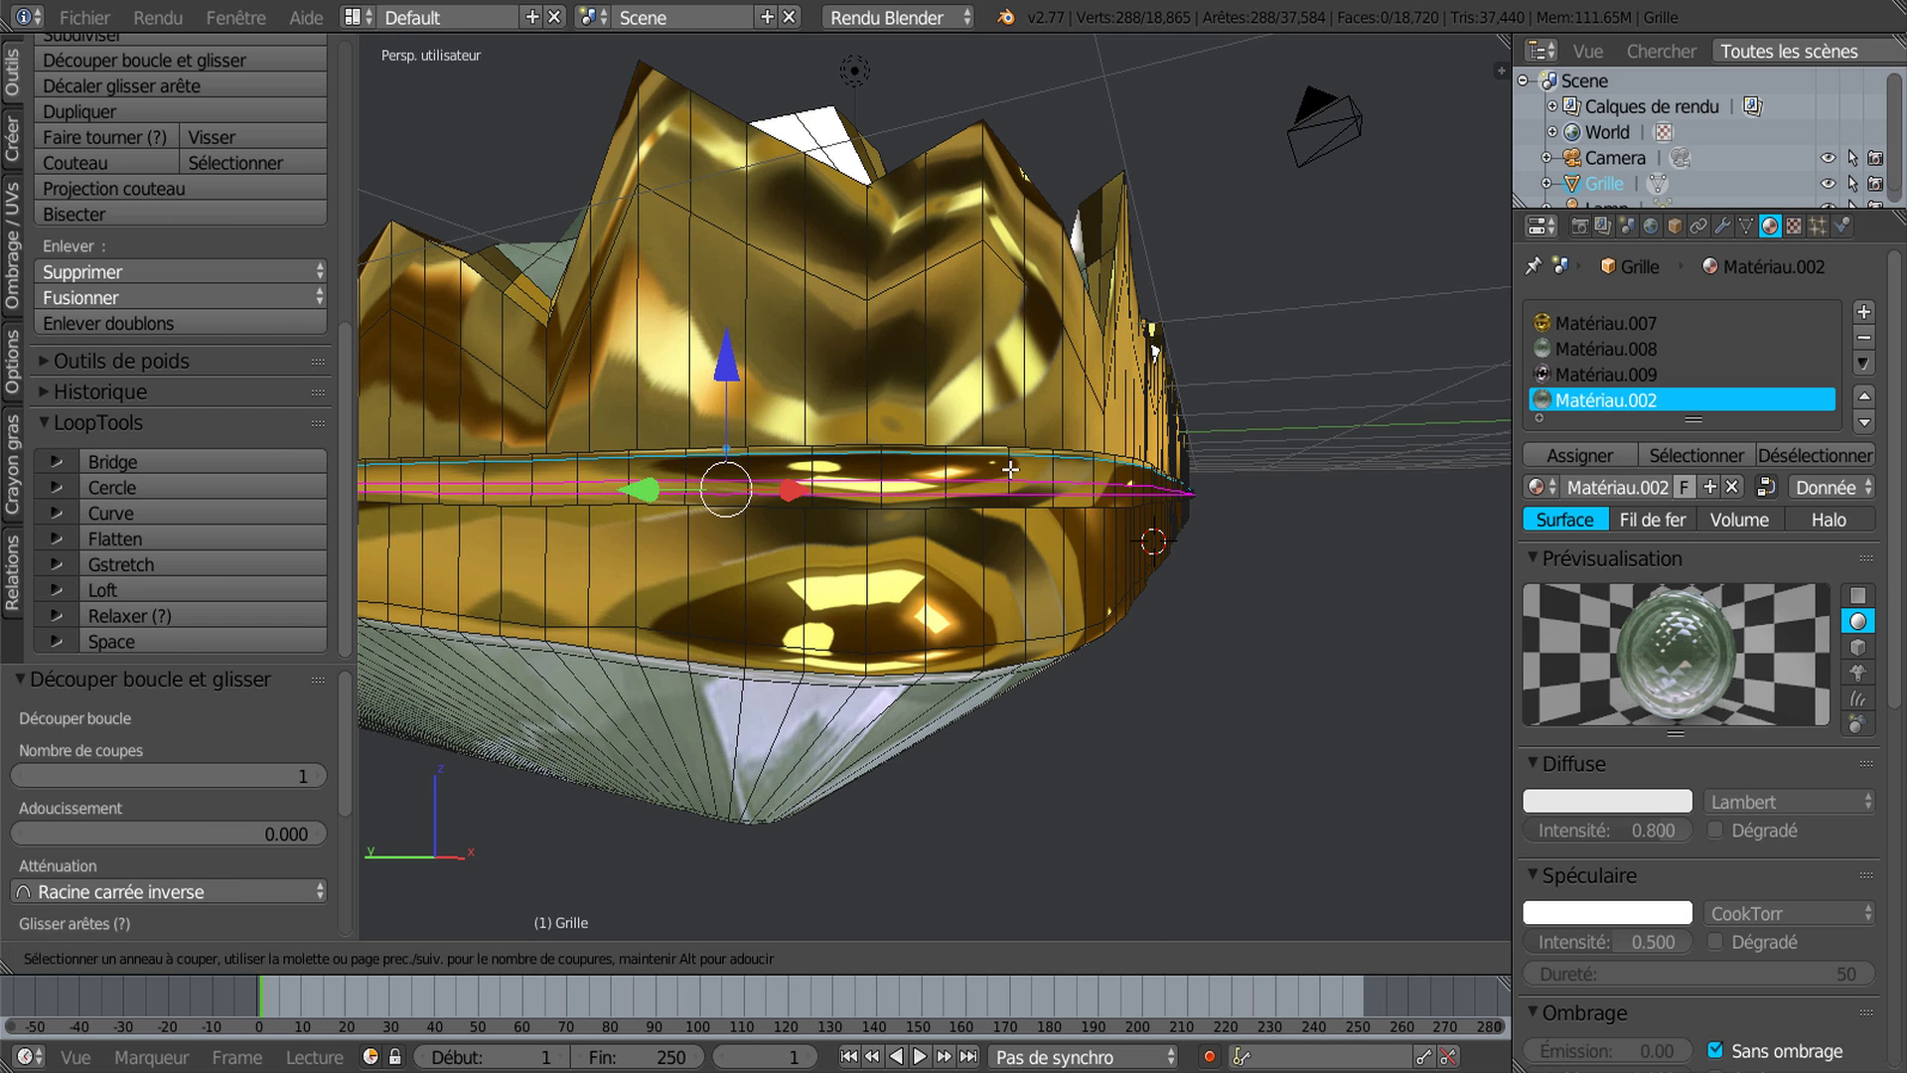
click(1013, 490)
scroll(1030, 547, down, 3)
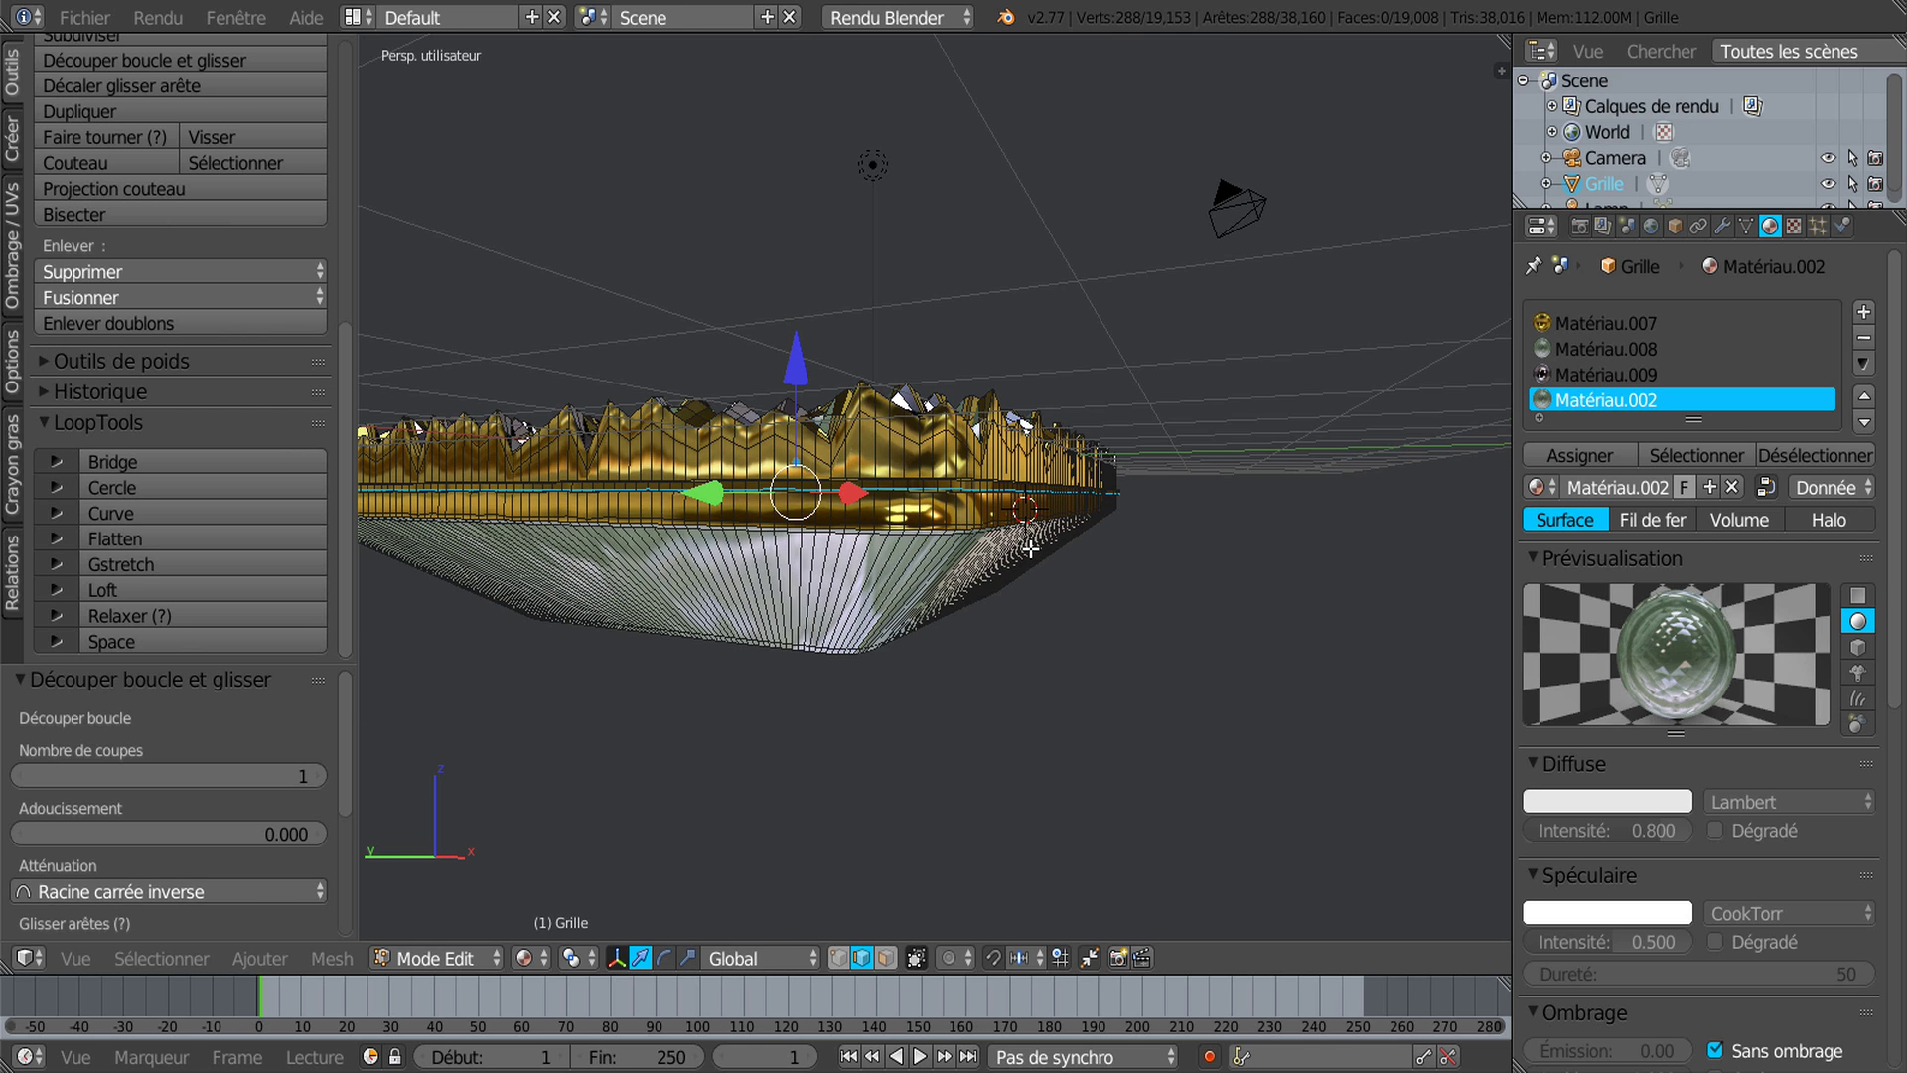
scroll(1030, 548, up, 5)
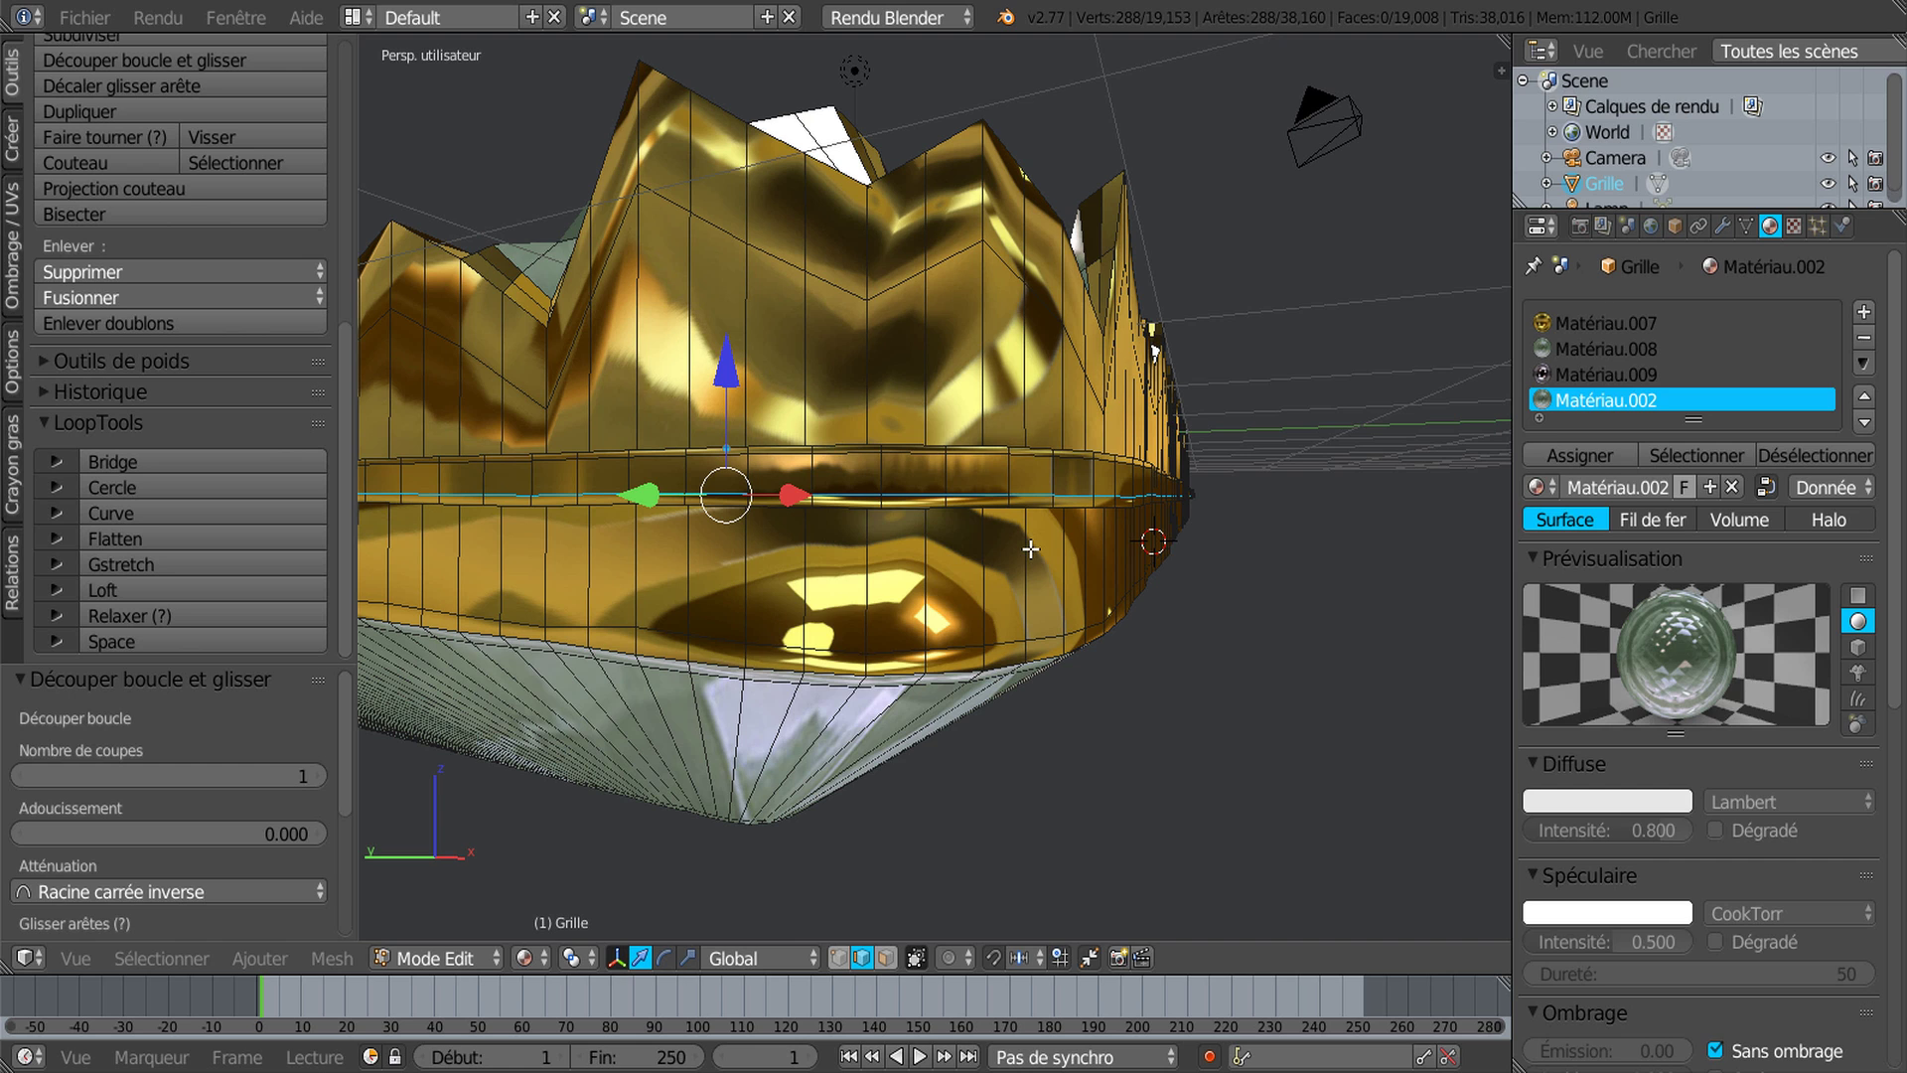
Step: Select the central face ring of the raised band and assign it to a new slot containing a new material
click(885, 959)
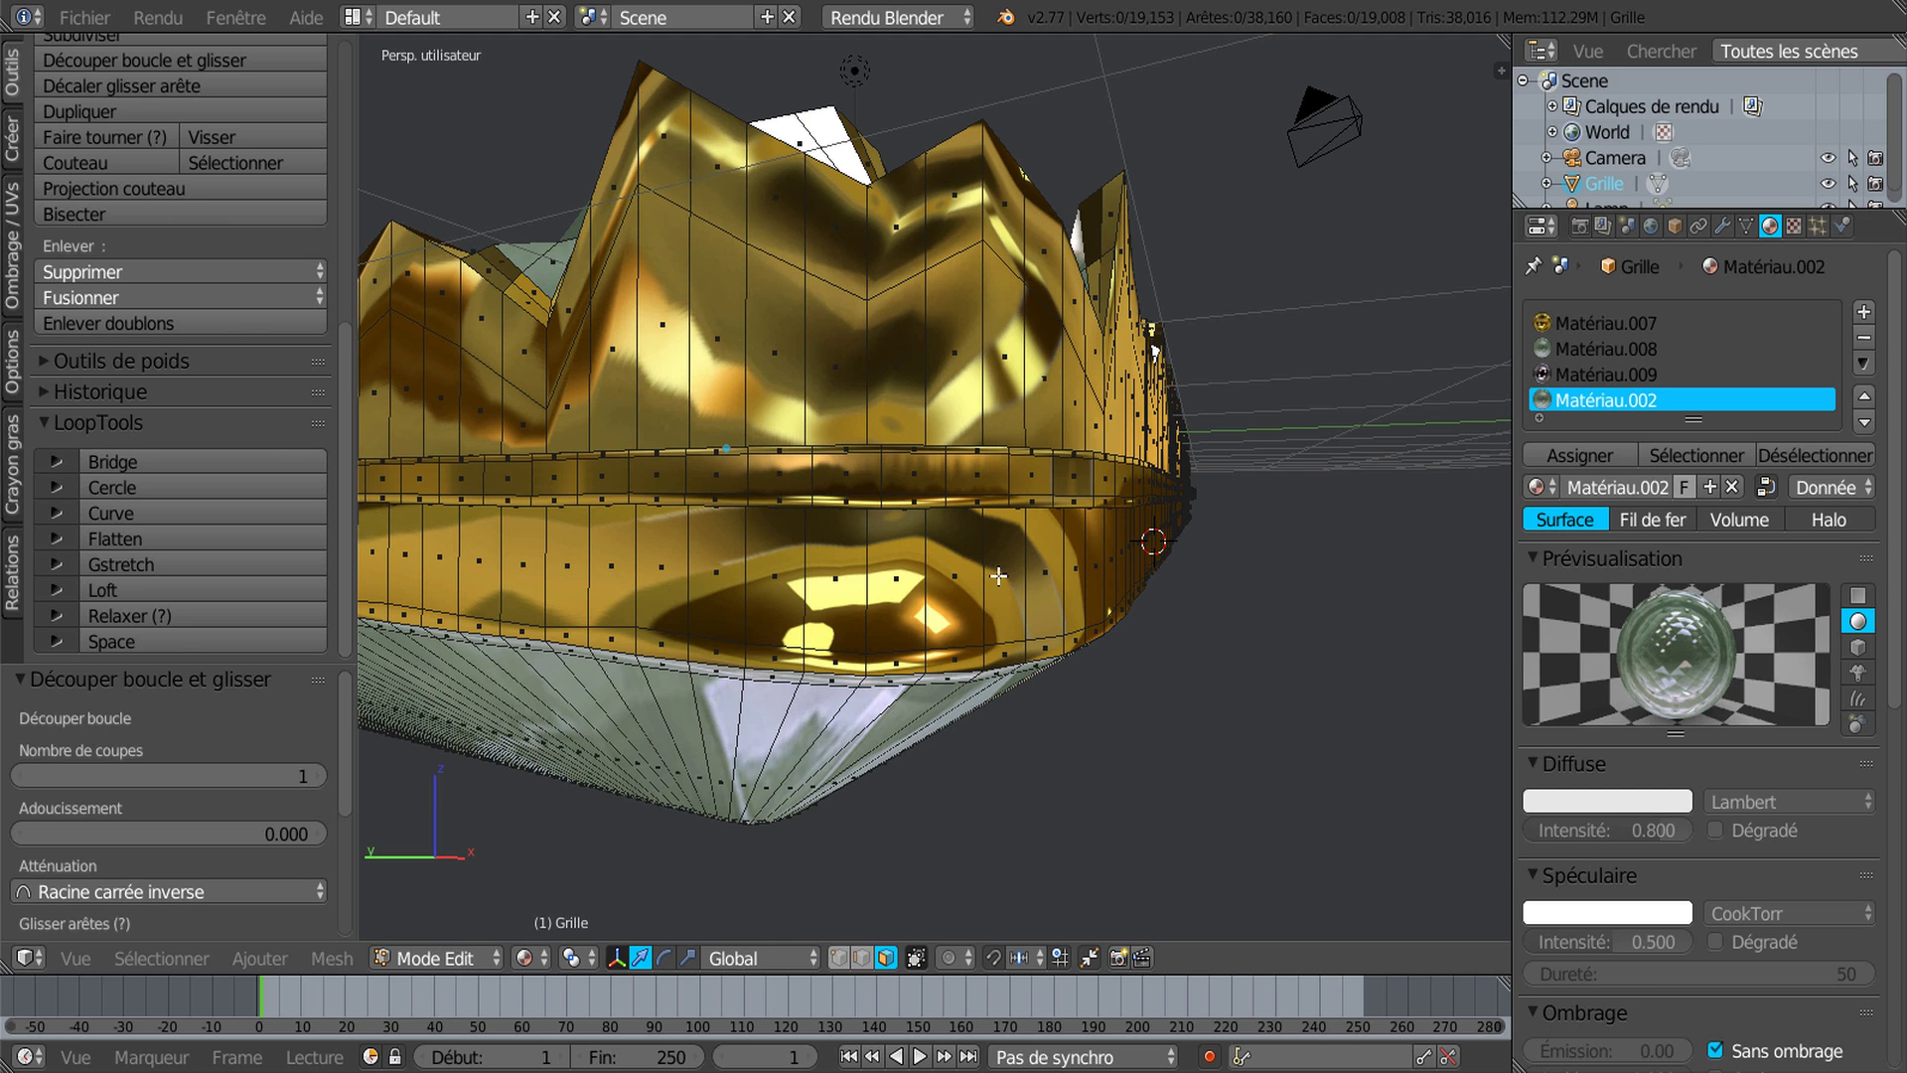
alt+right_click(1017, 478)
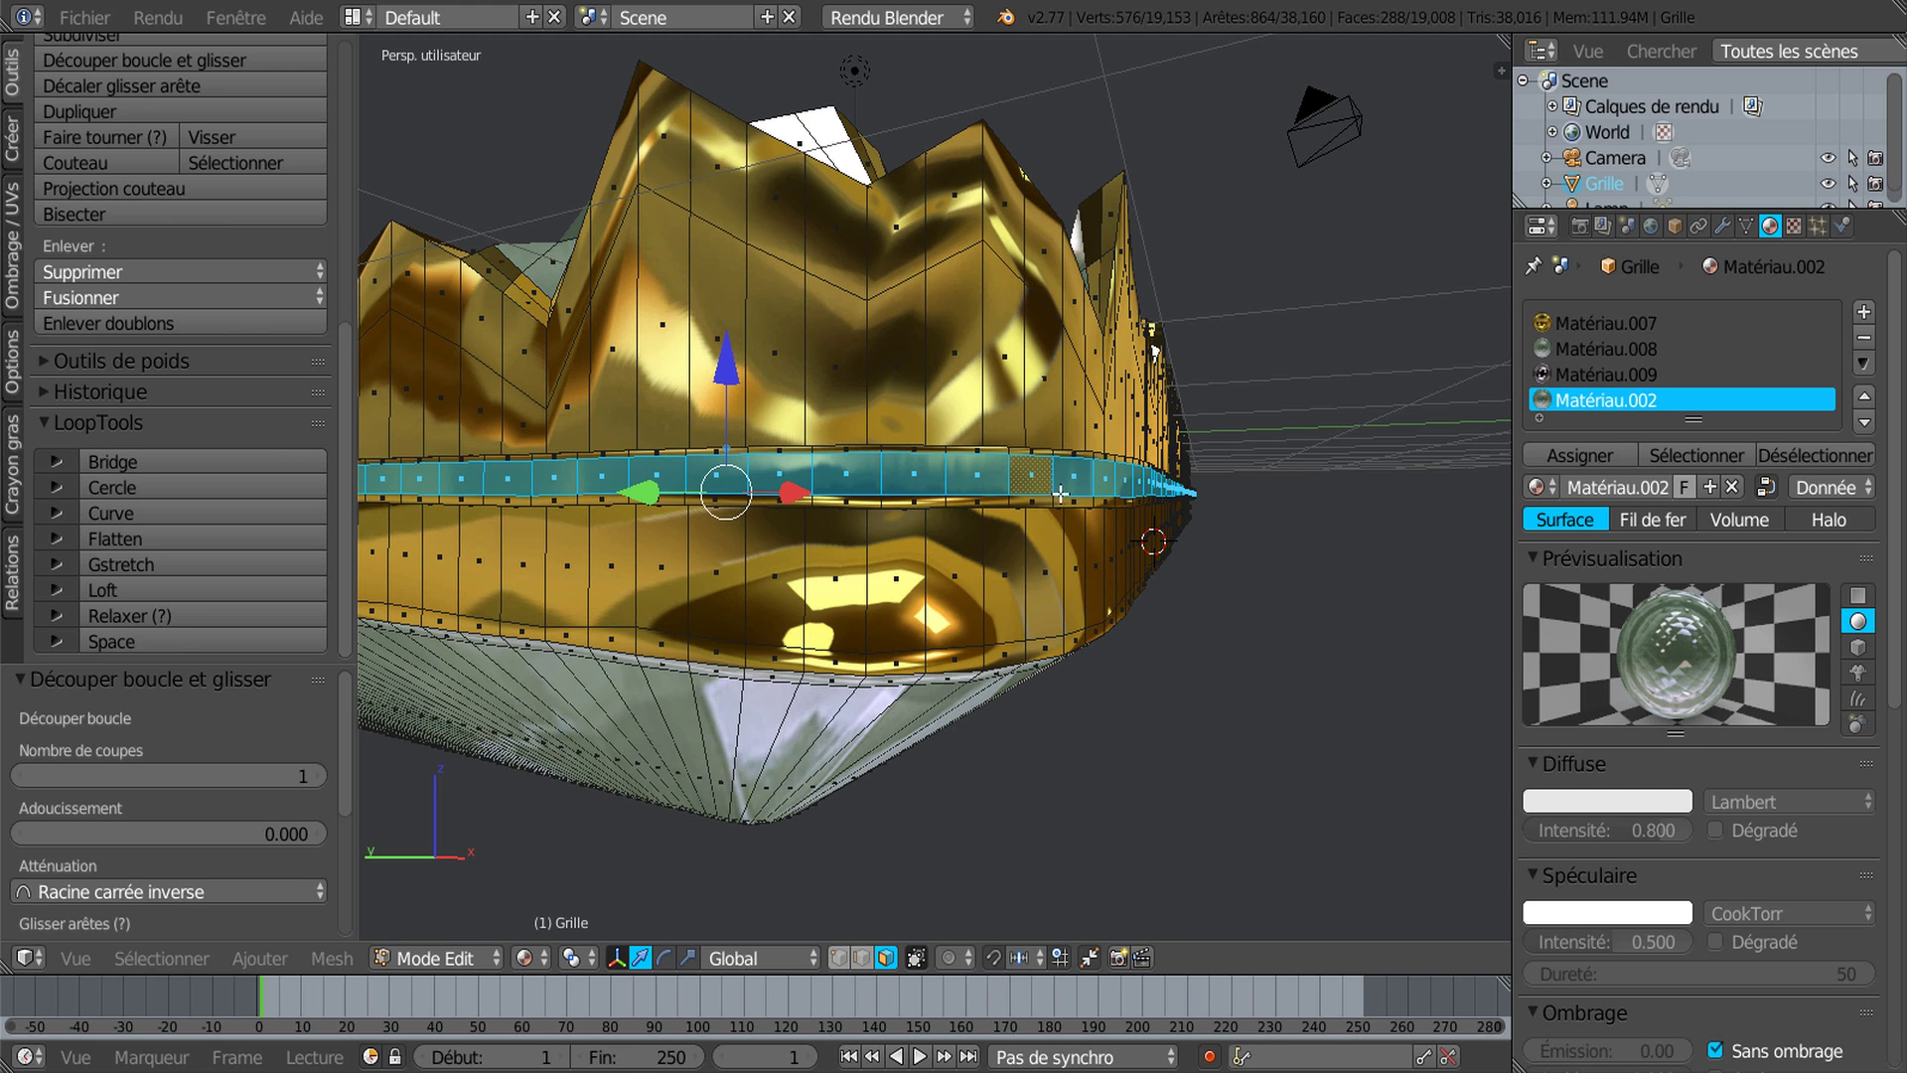
click(1552, 489)
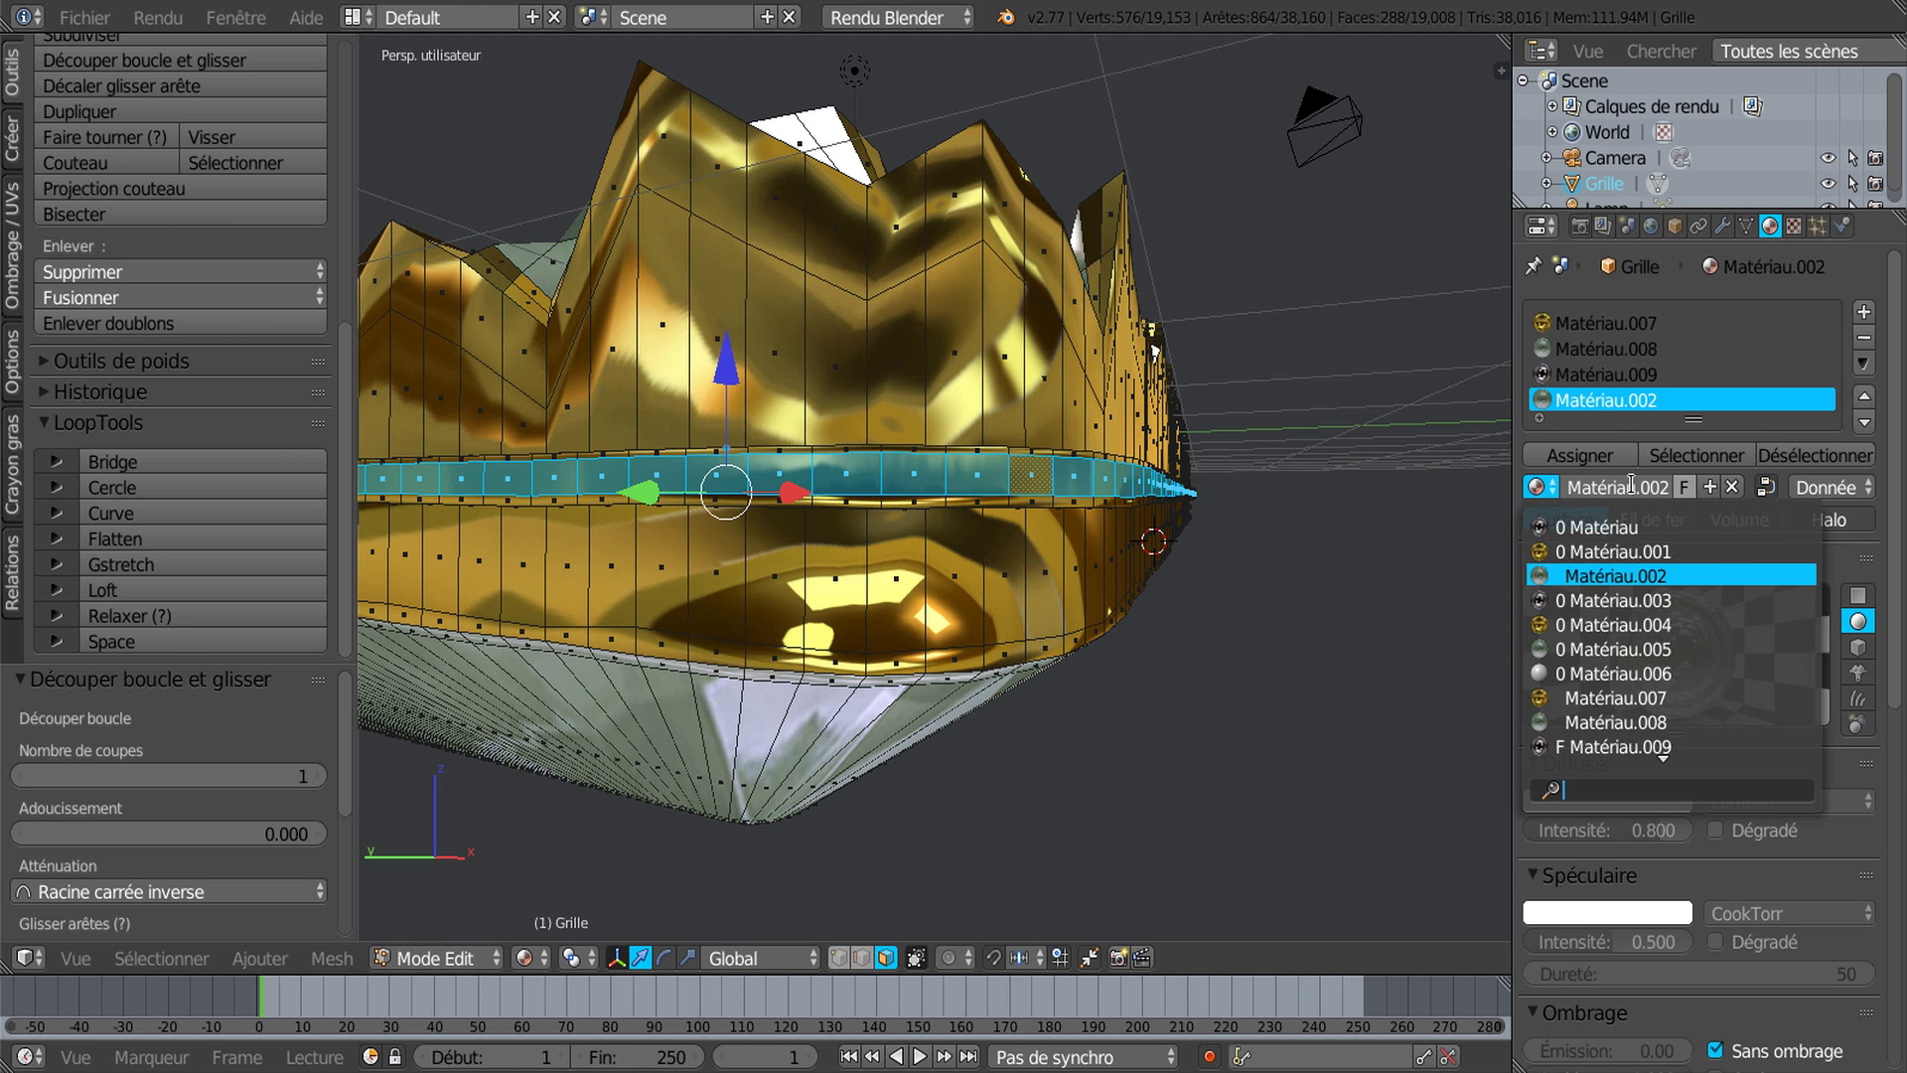
click(1861, 316)
click(1861, 316)
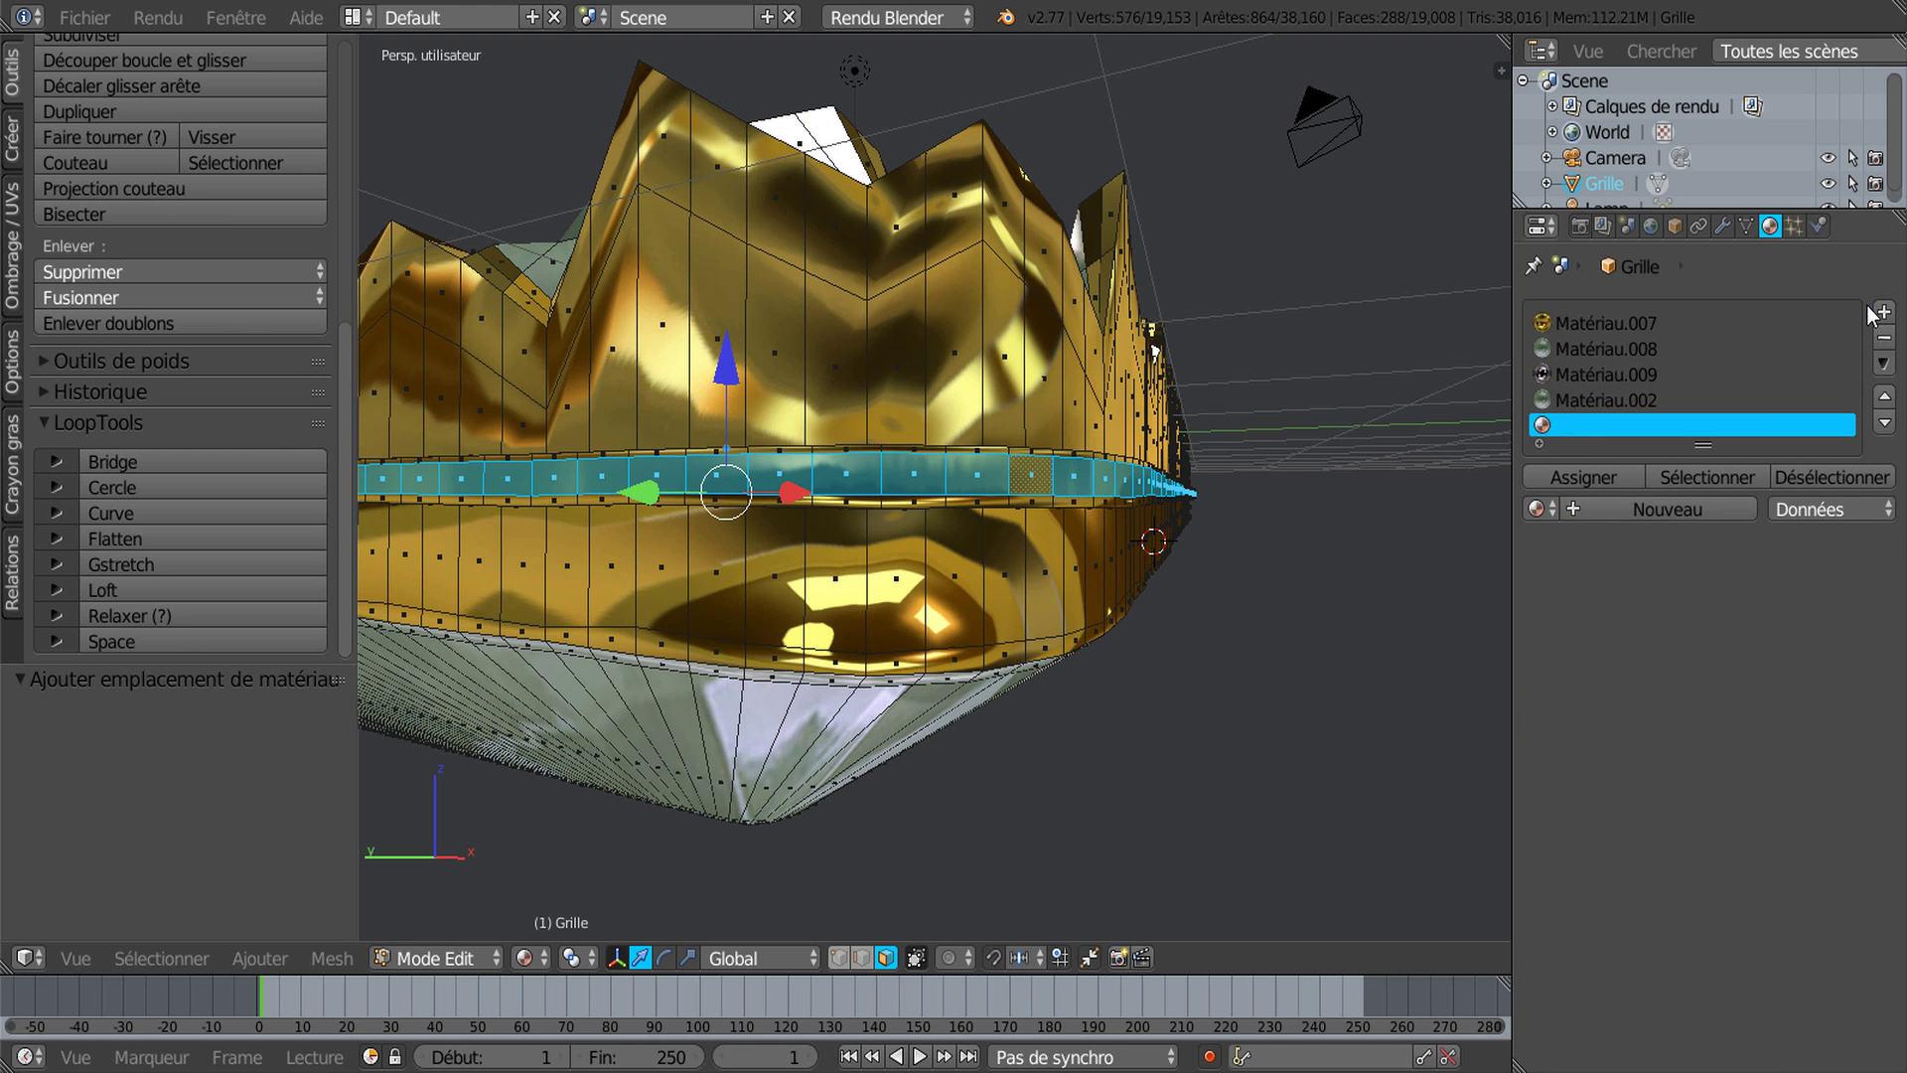
click(1571, 481)
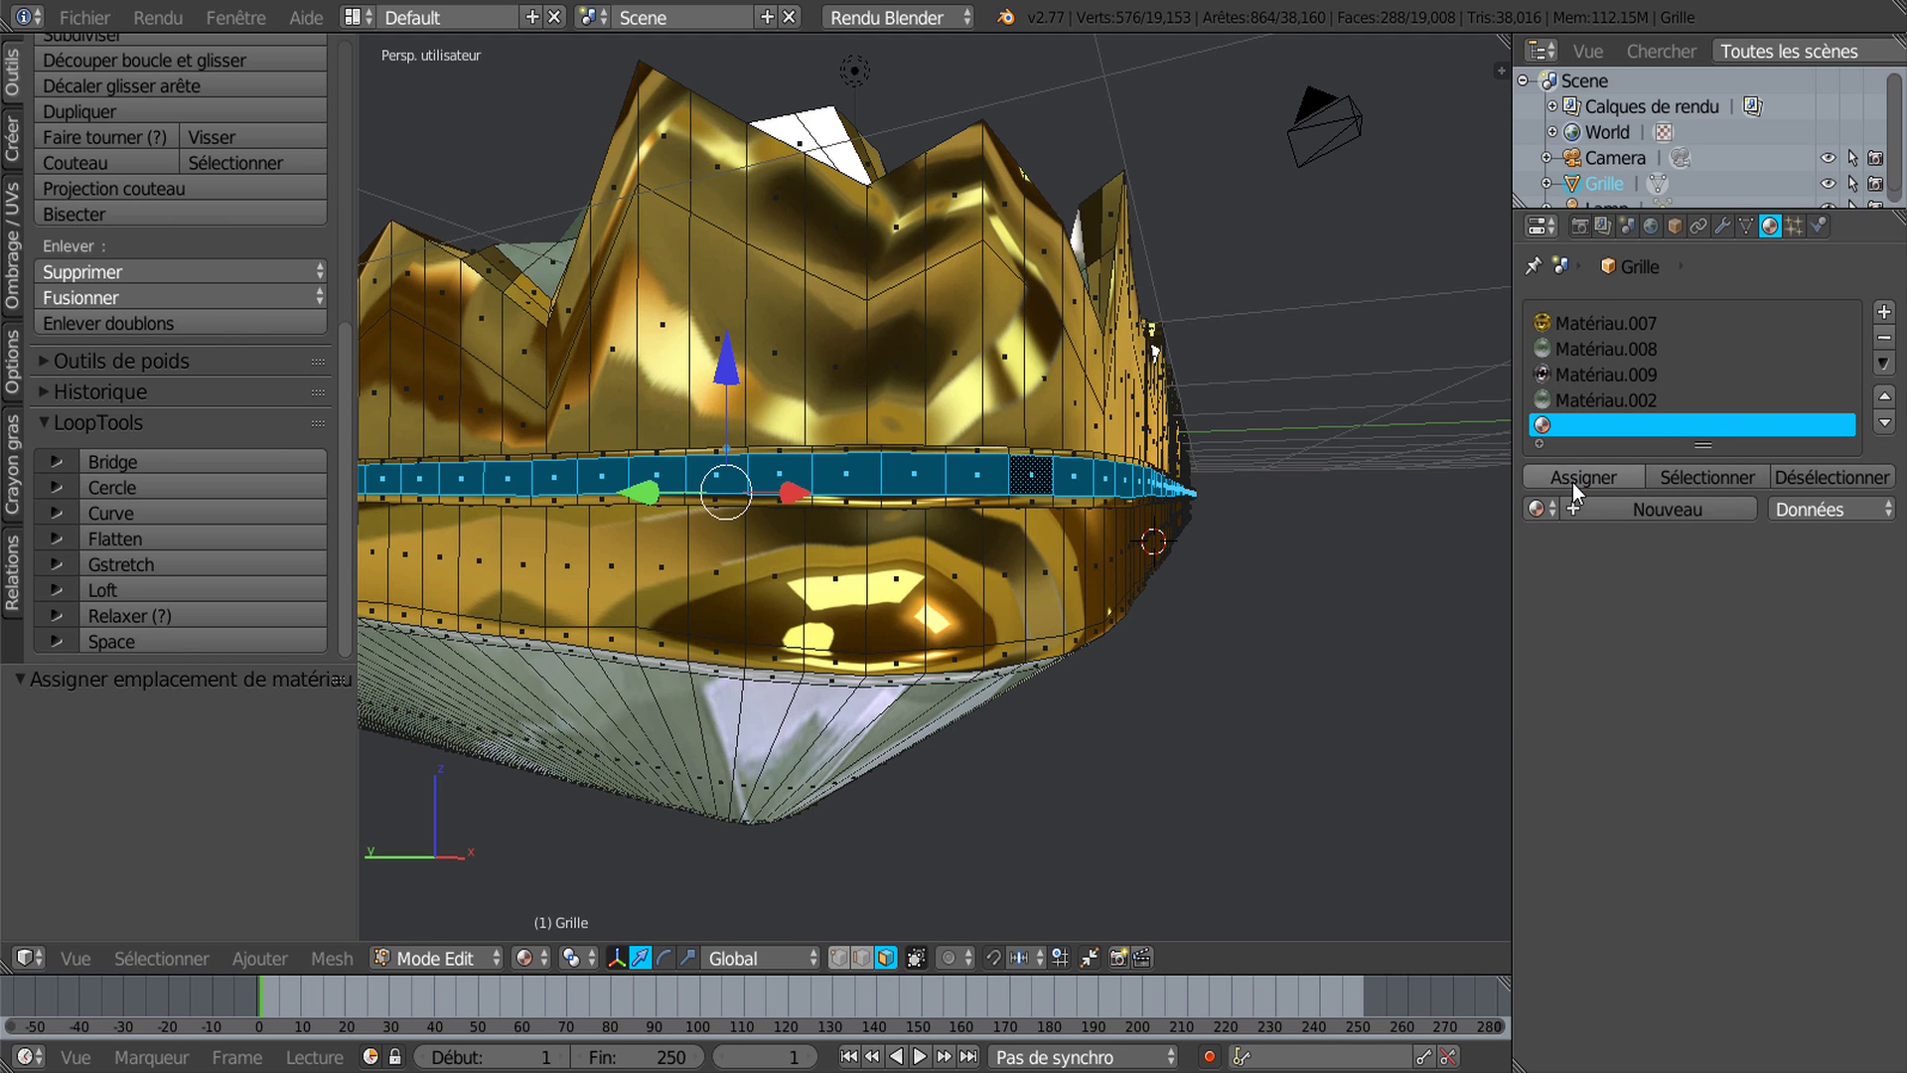
click(1589, 510)
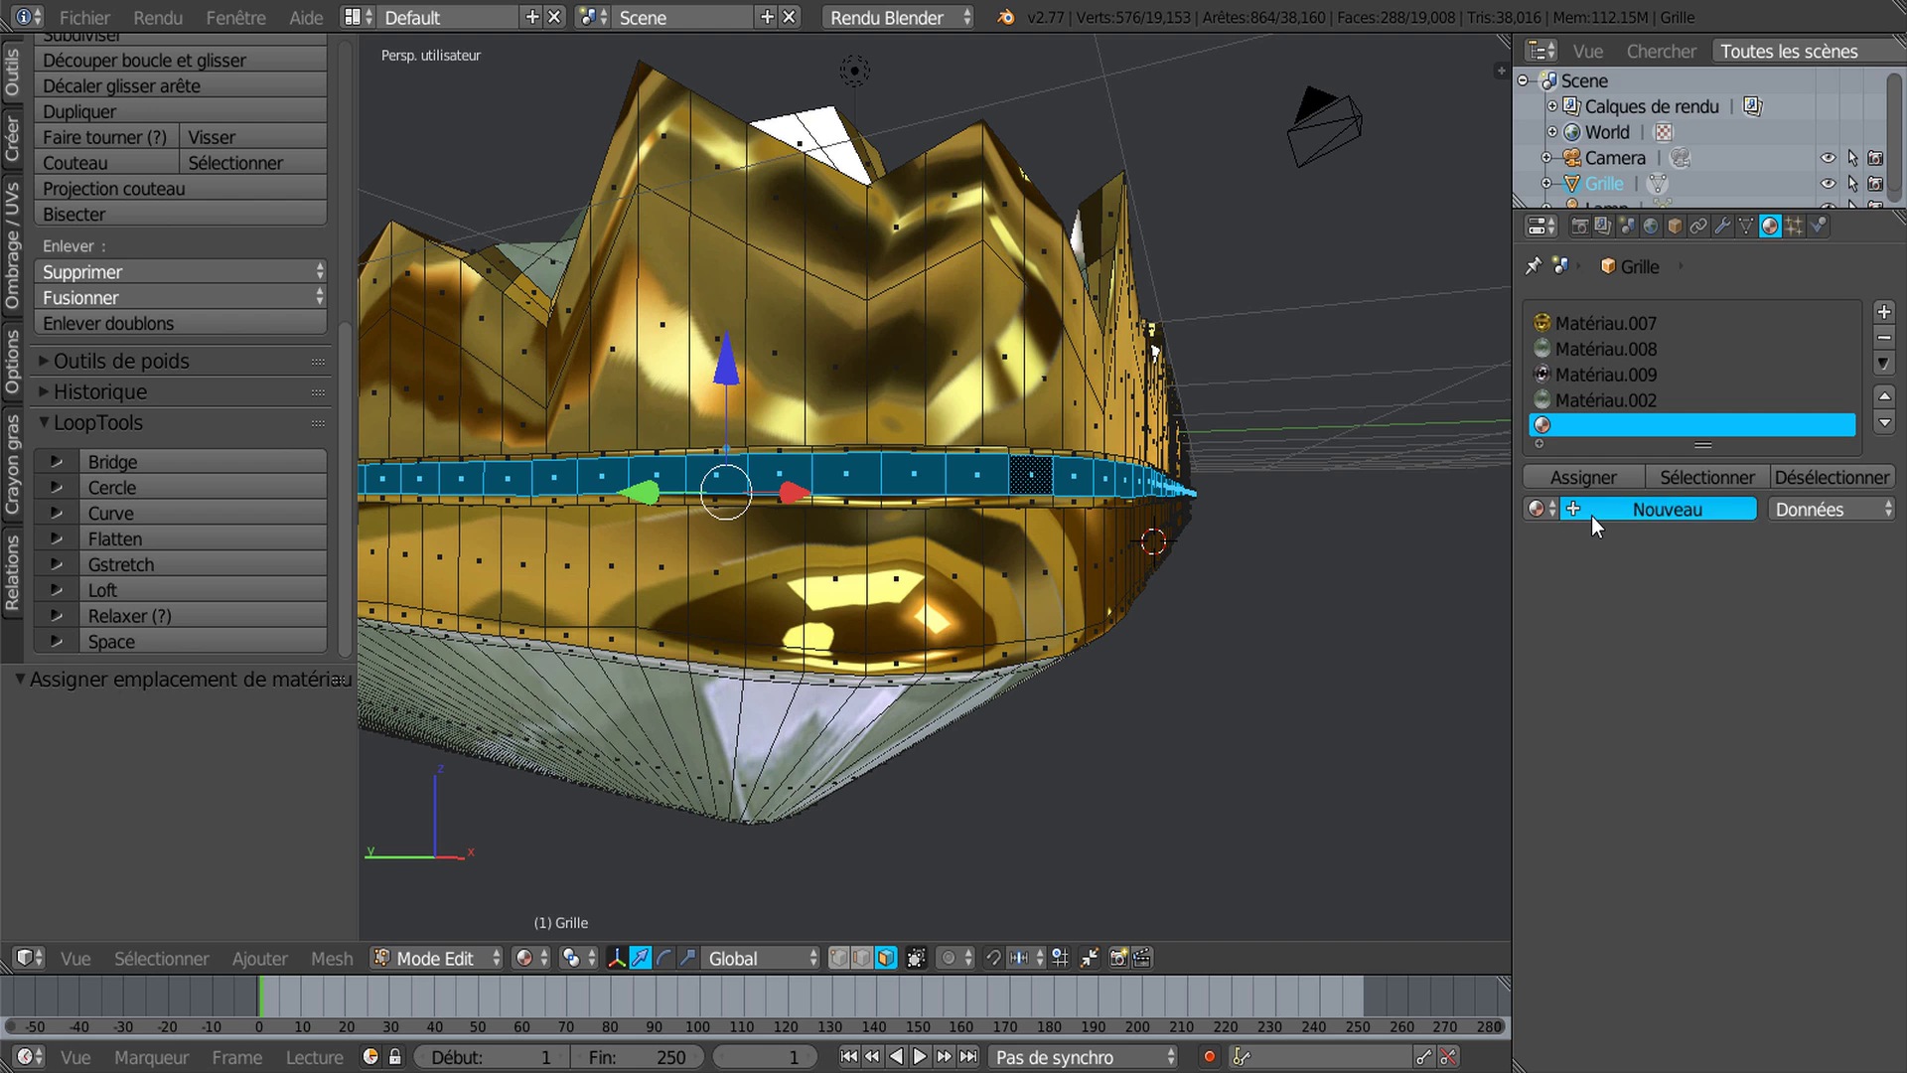
Step: Assign the chrome Matériau.009 to the selected band faces and inspect the band in Object Mode
click(1544, 374)
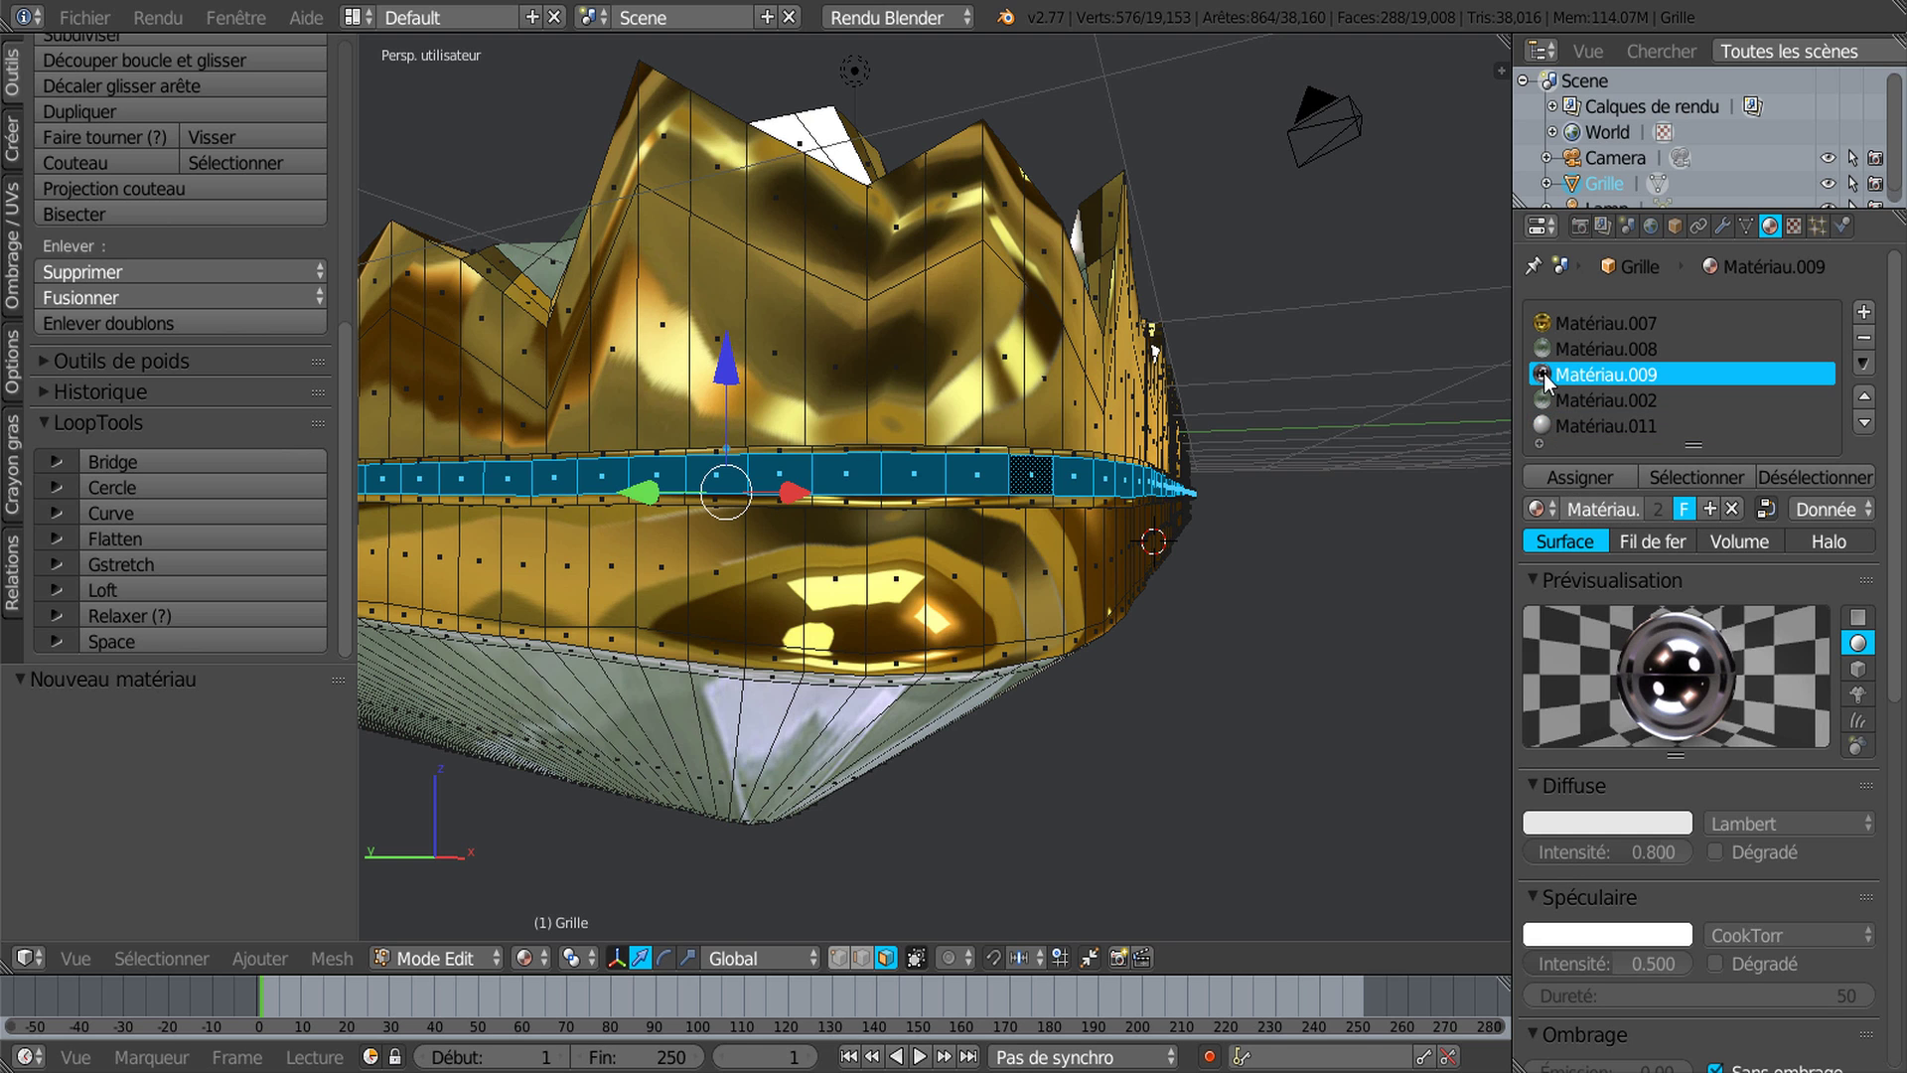
click(1564, 480)
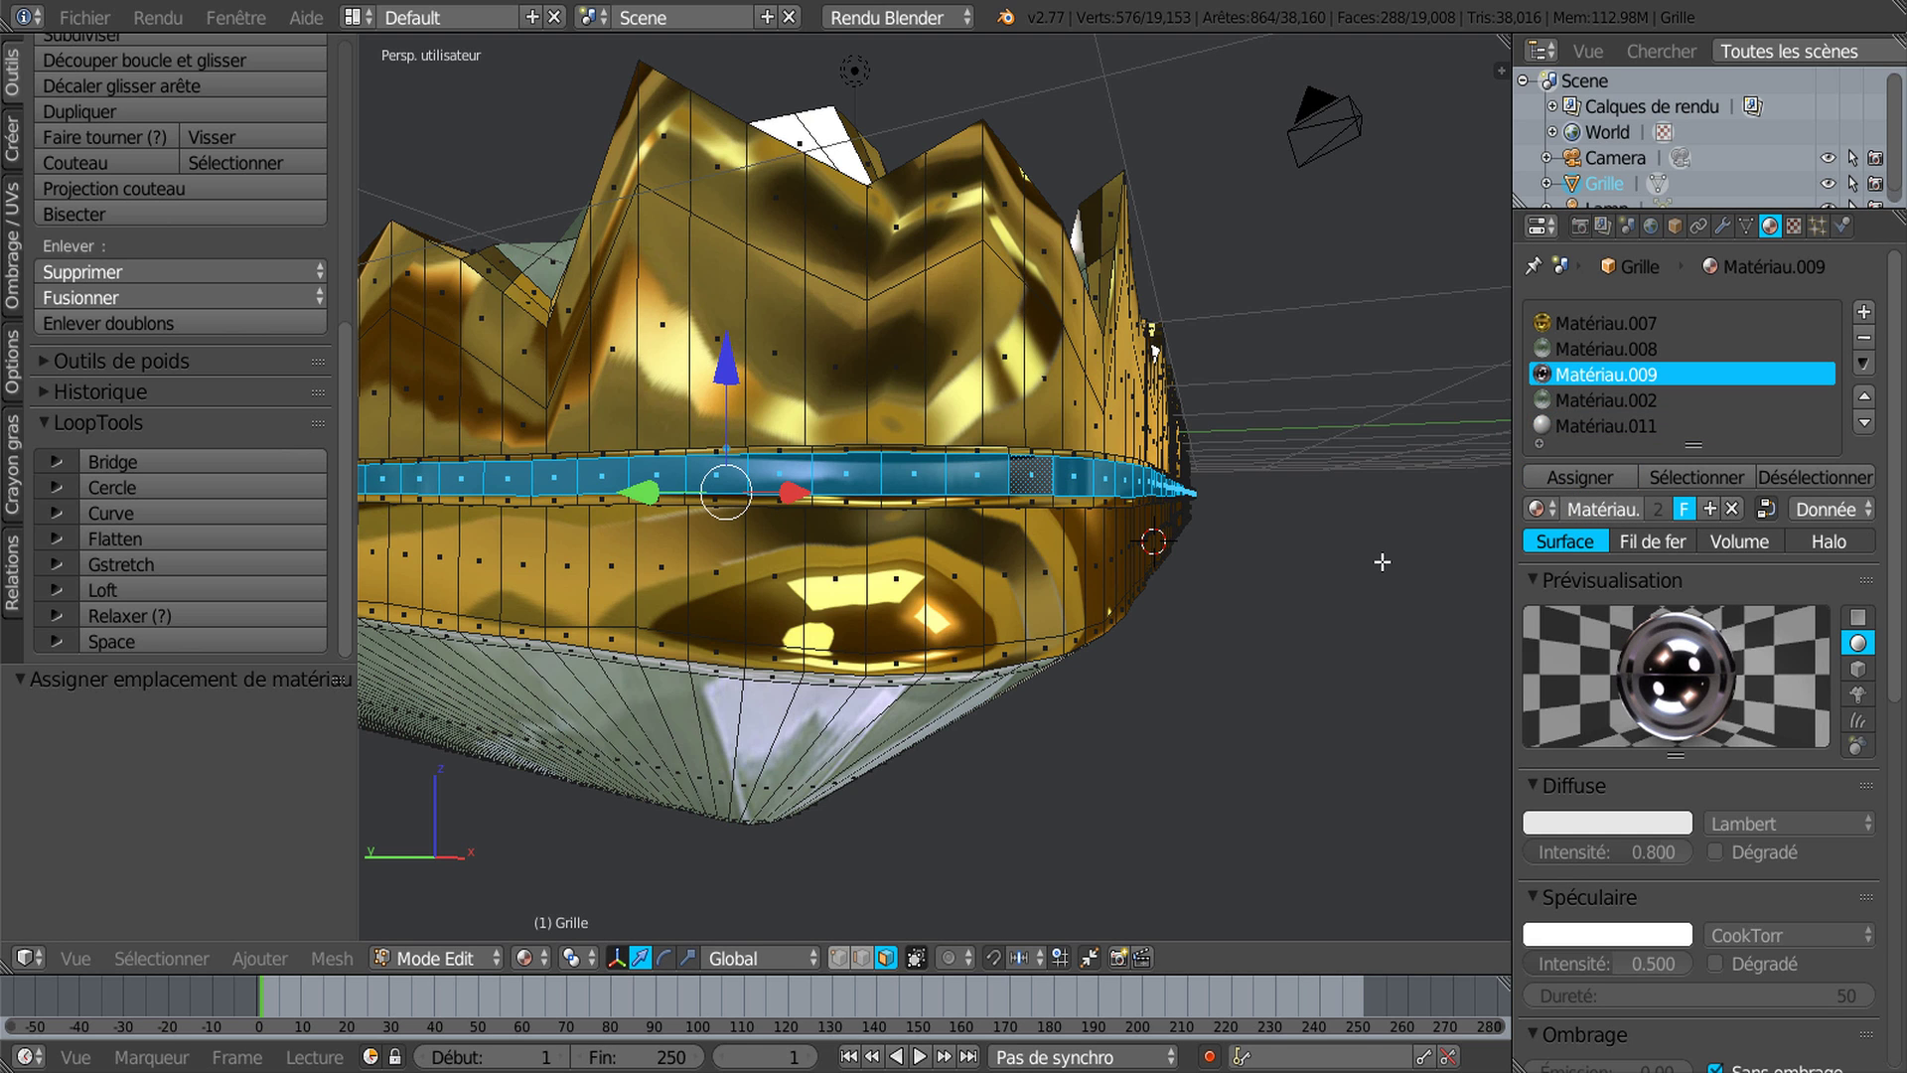
key(Tab)
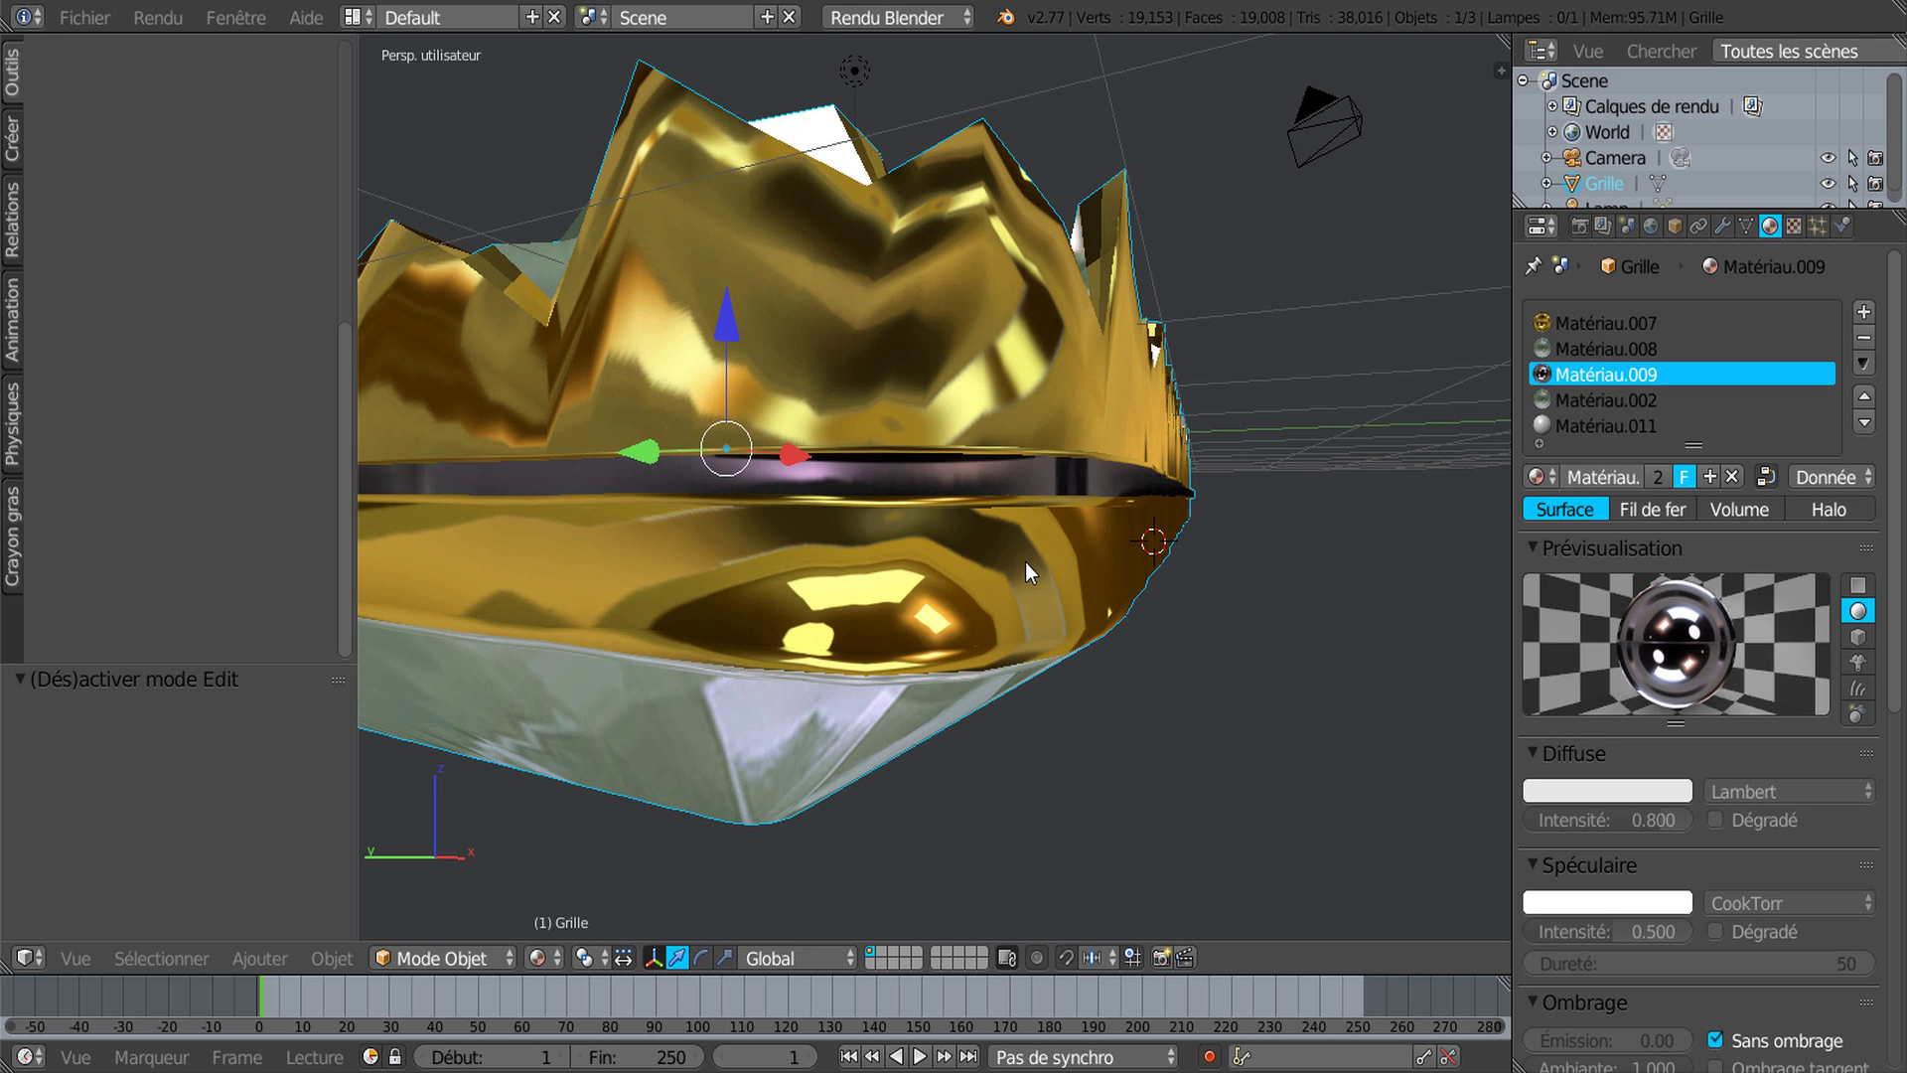
middle_drag(1029, 586, 985, 635)
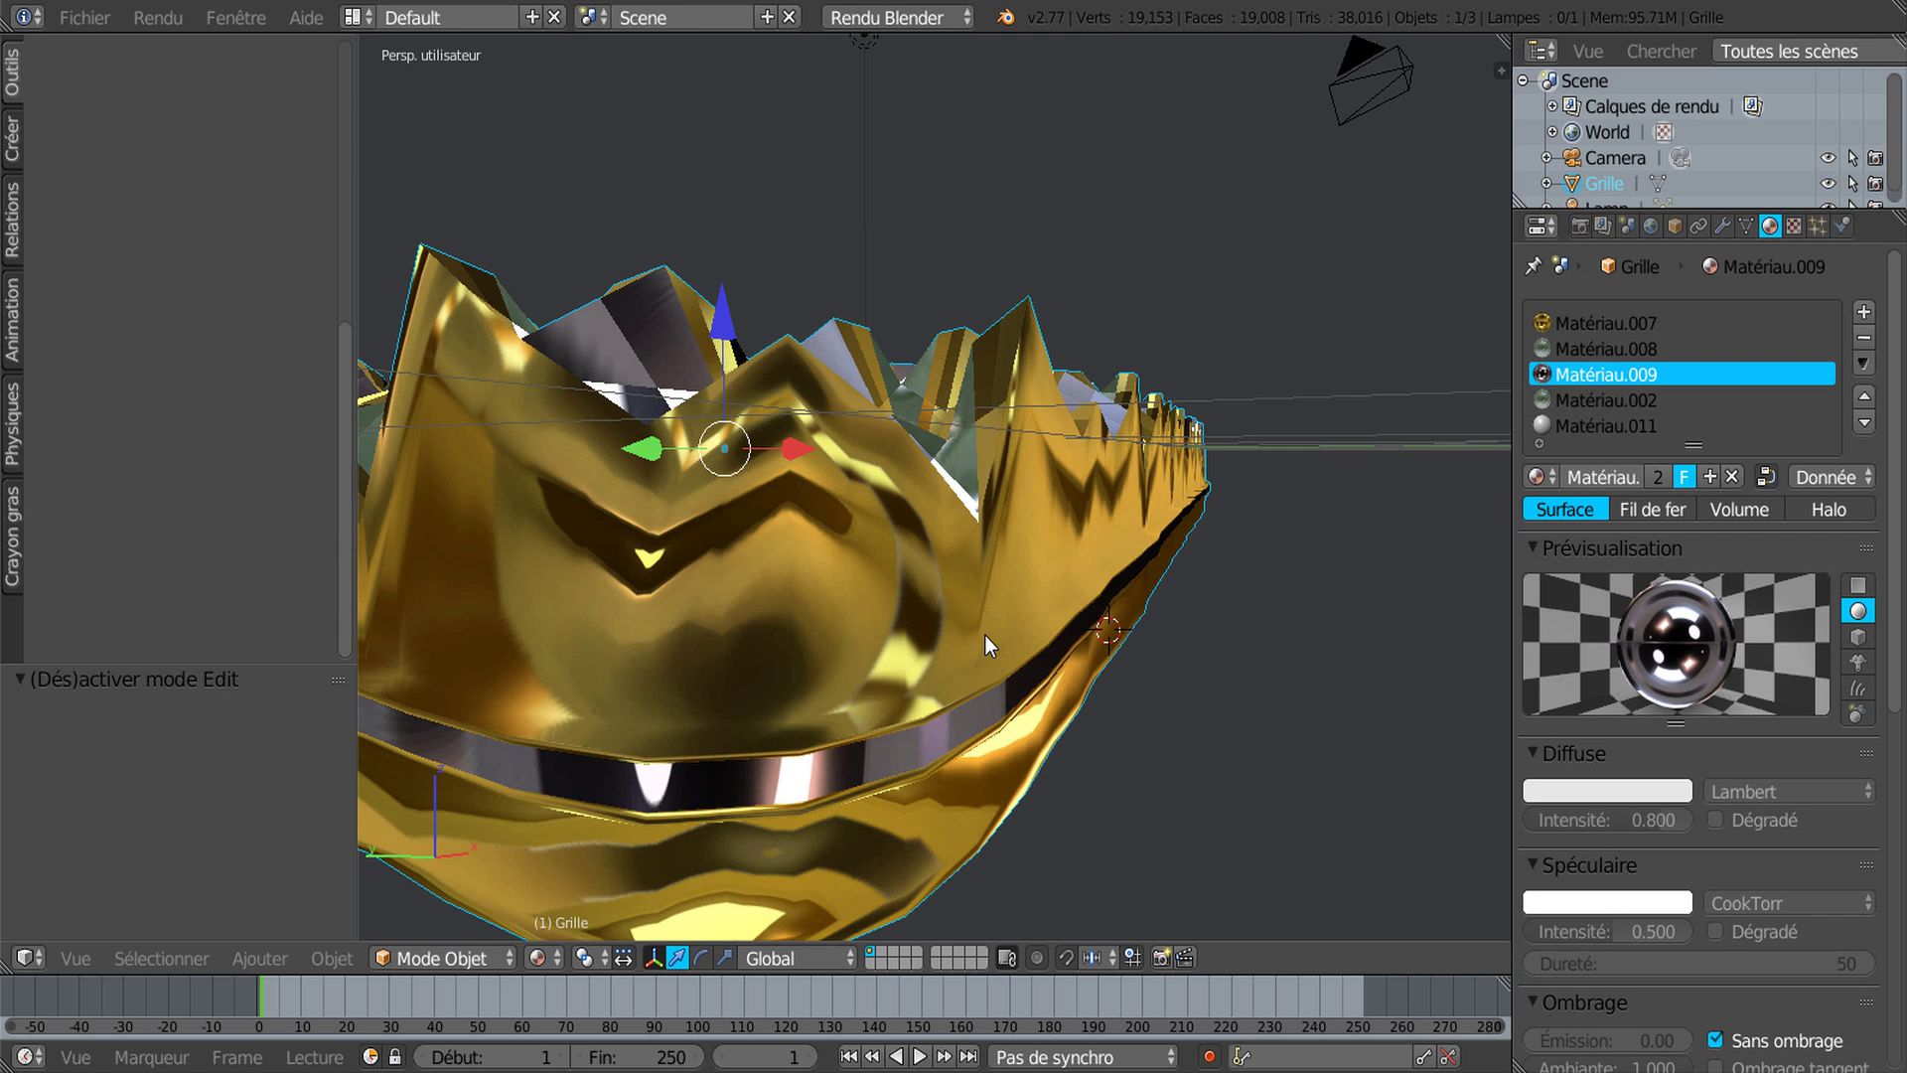
scroll(820, 761, down, 6)
middle_drag(820, 761, 814, 681)
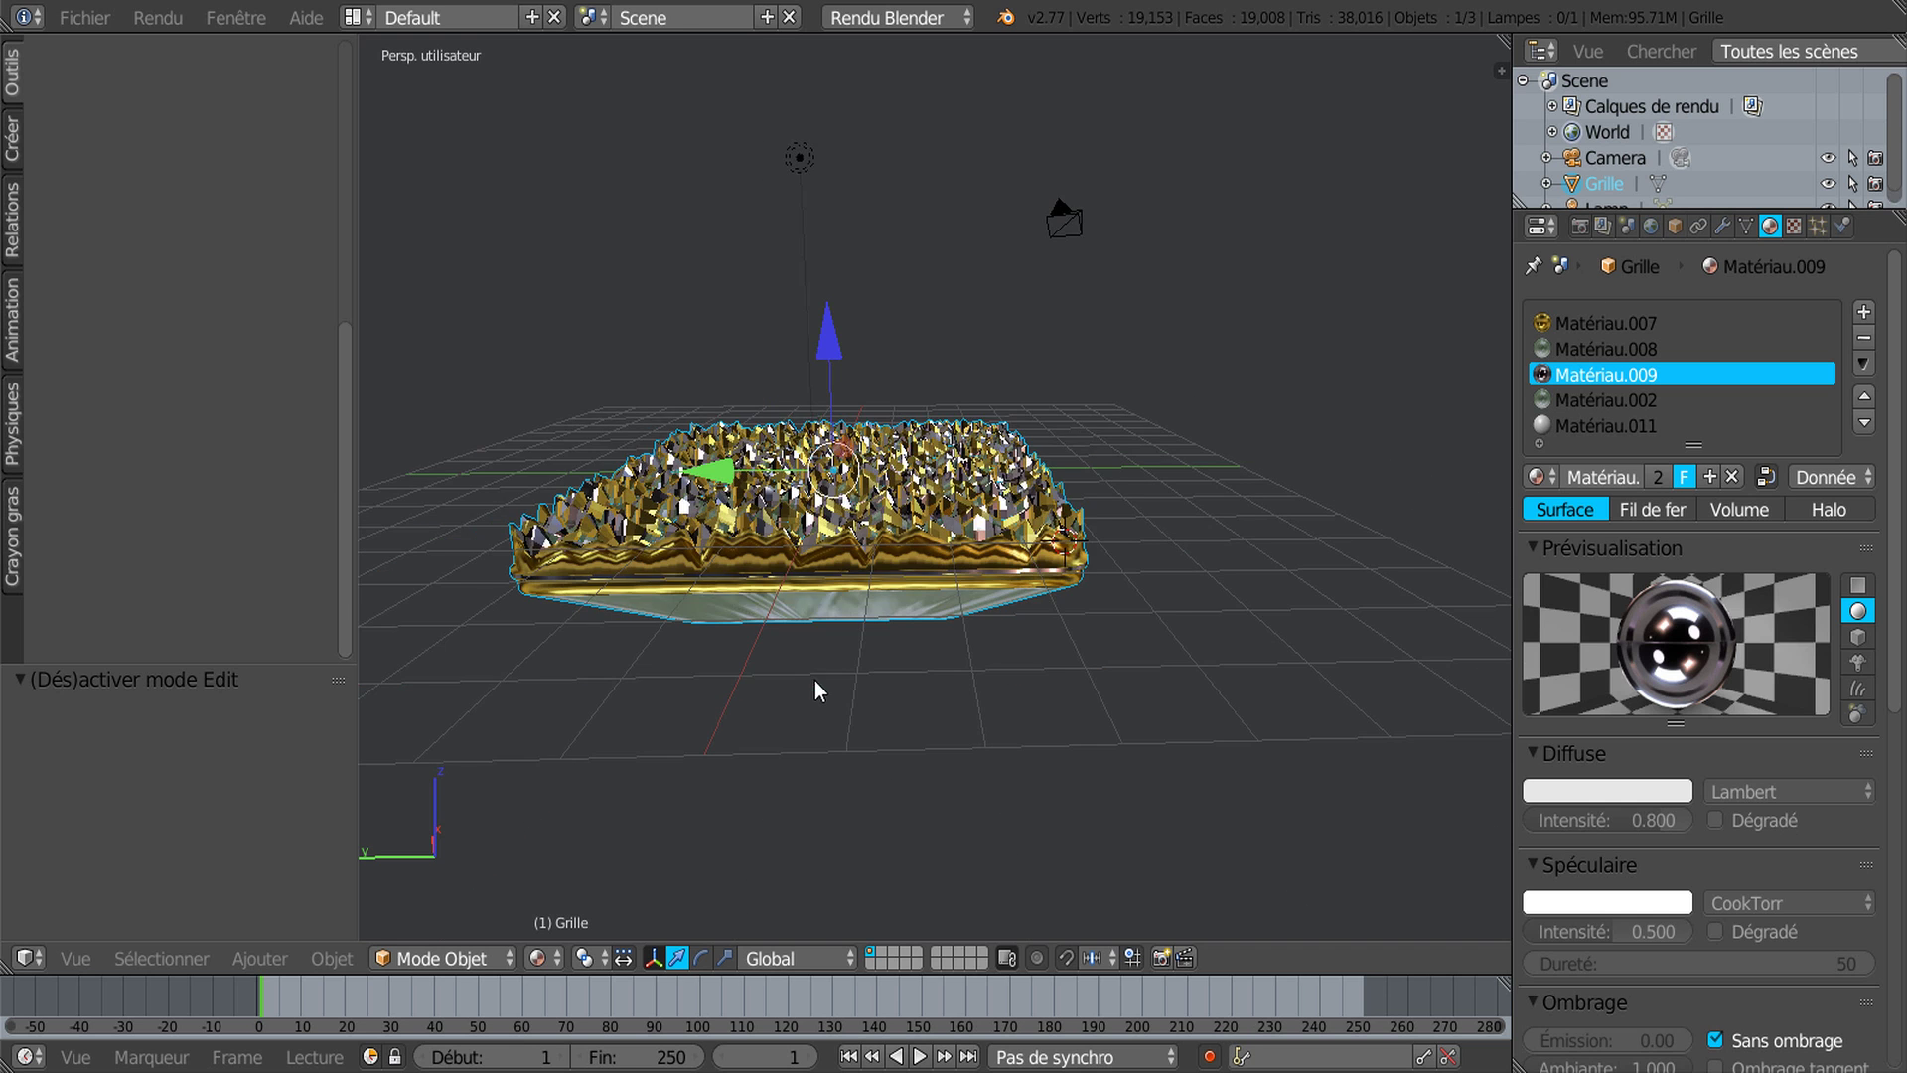
scroll(862, 684, up, 3)
Step: Add an edge loop low on the gold walls, just above the glass base, and flatten it with LoopTools using Best fit at 100% influence
key(Tab)
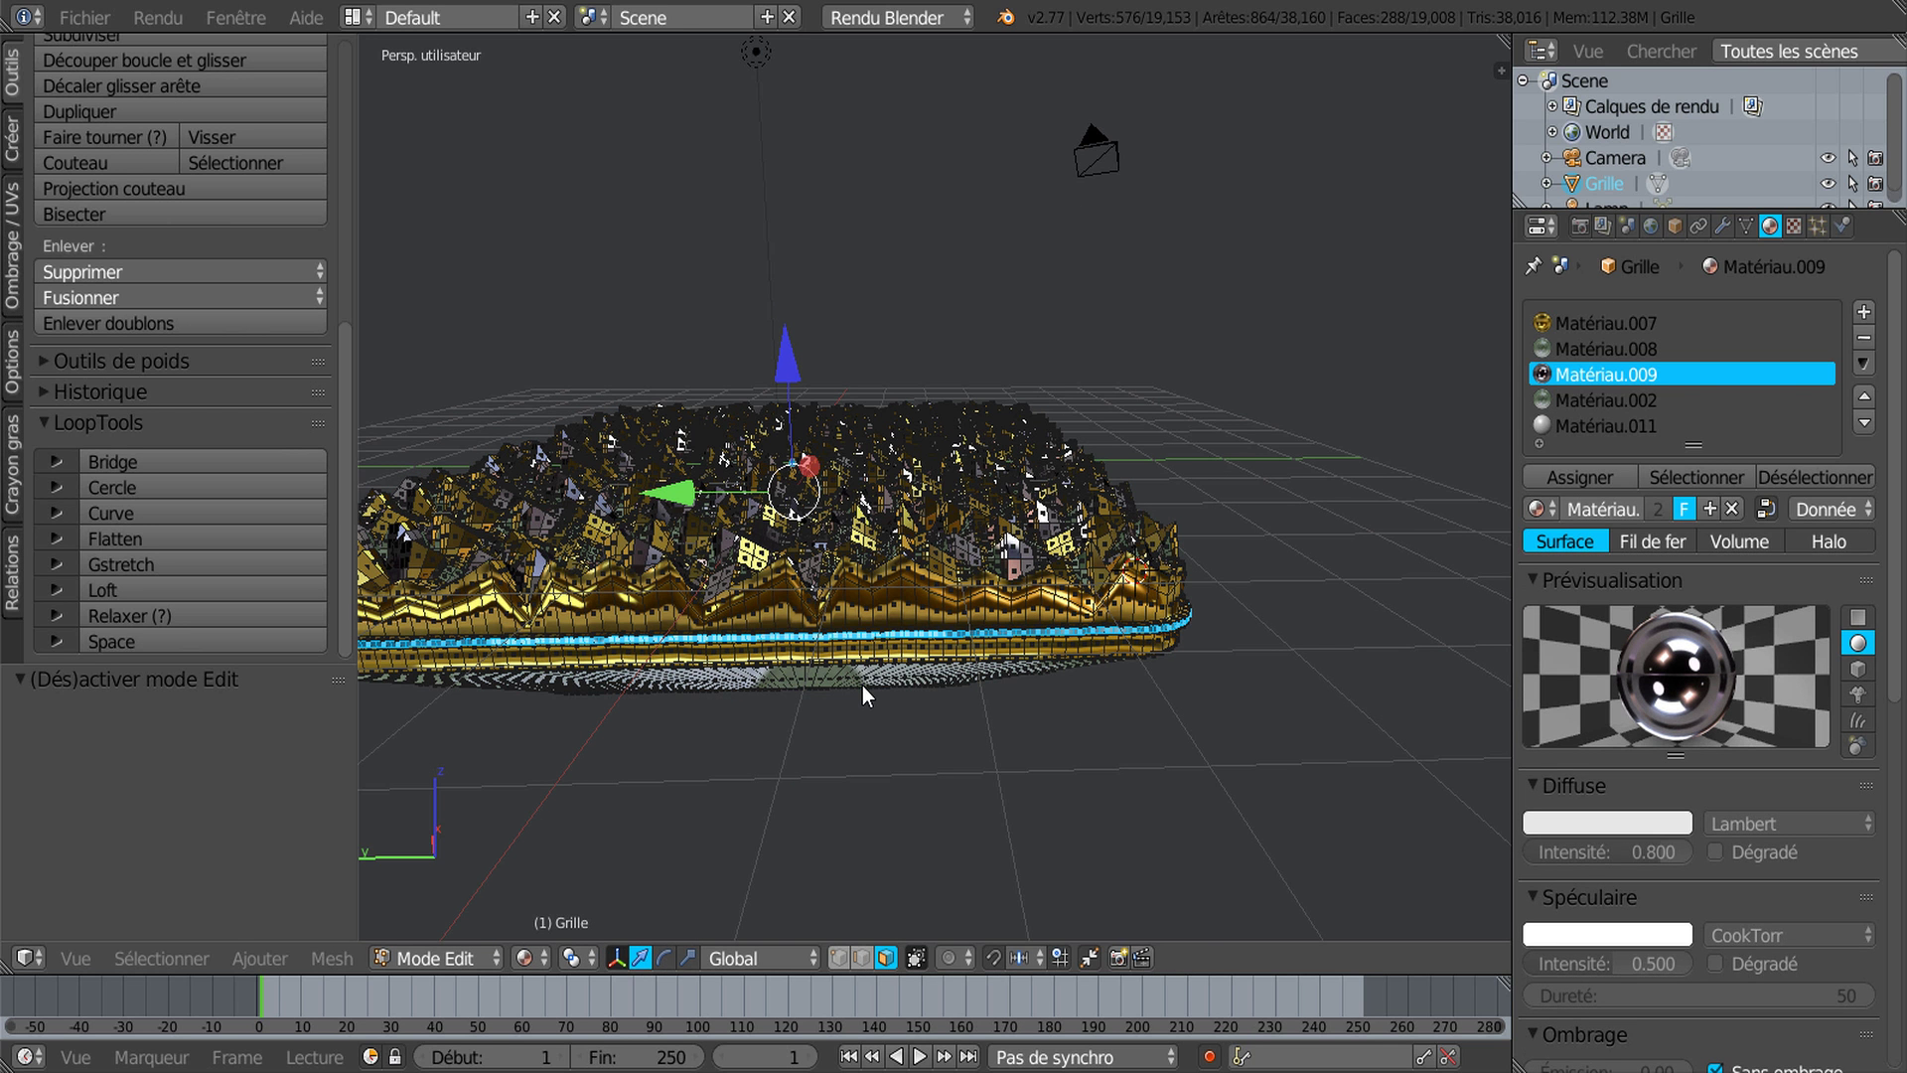
middle_drag(906, 685, 950, 630)
scroll(950, 630, up, 2)
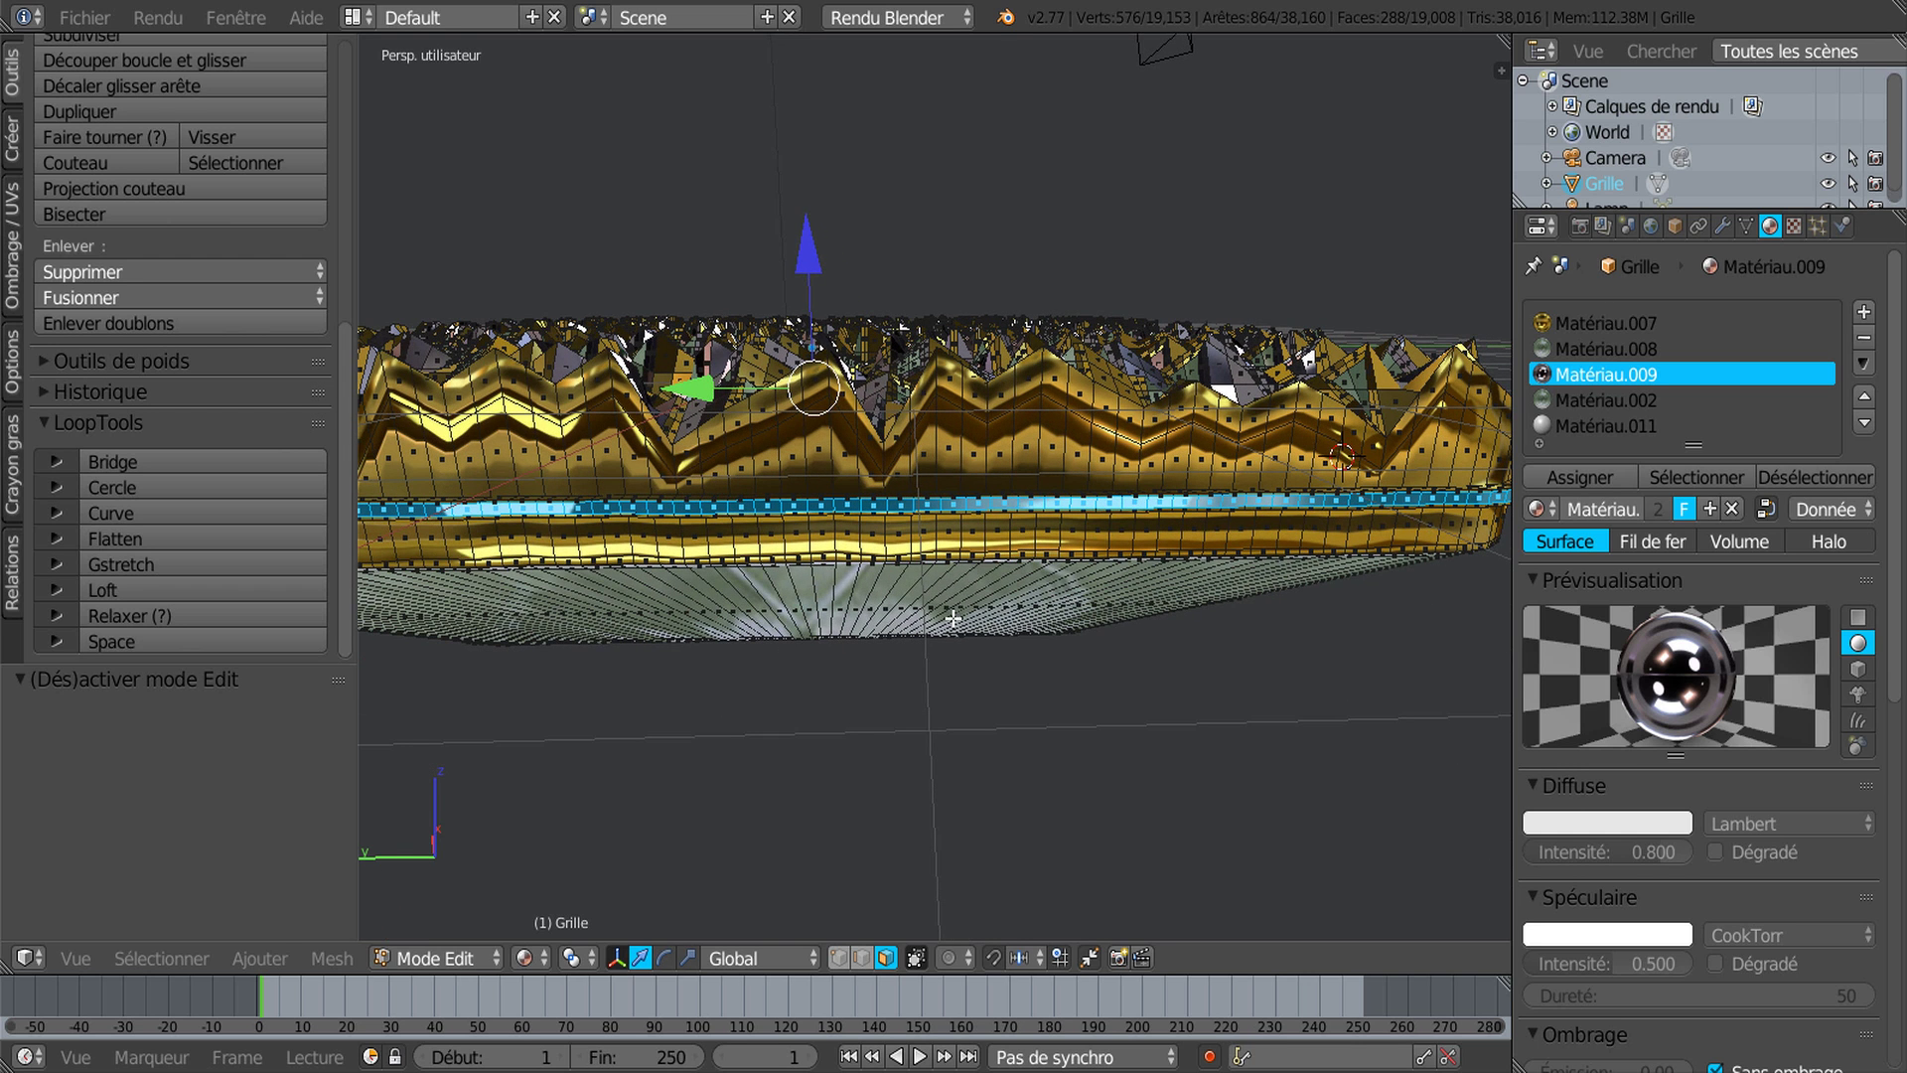
key(ctrl+r)
click(981, 543)
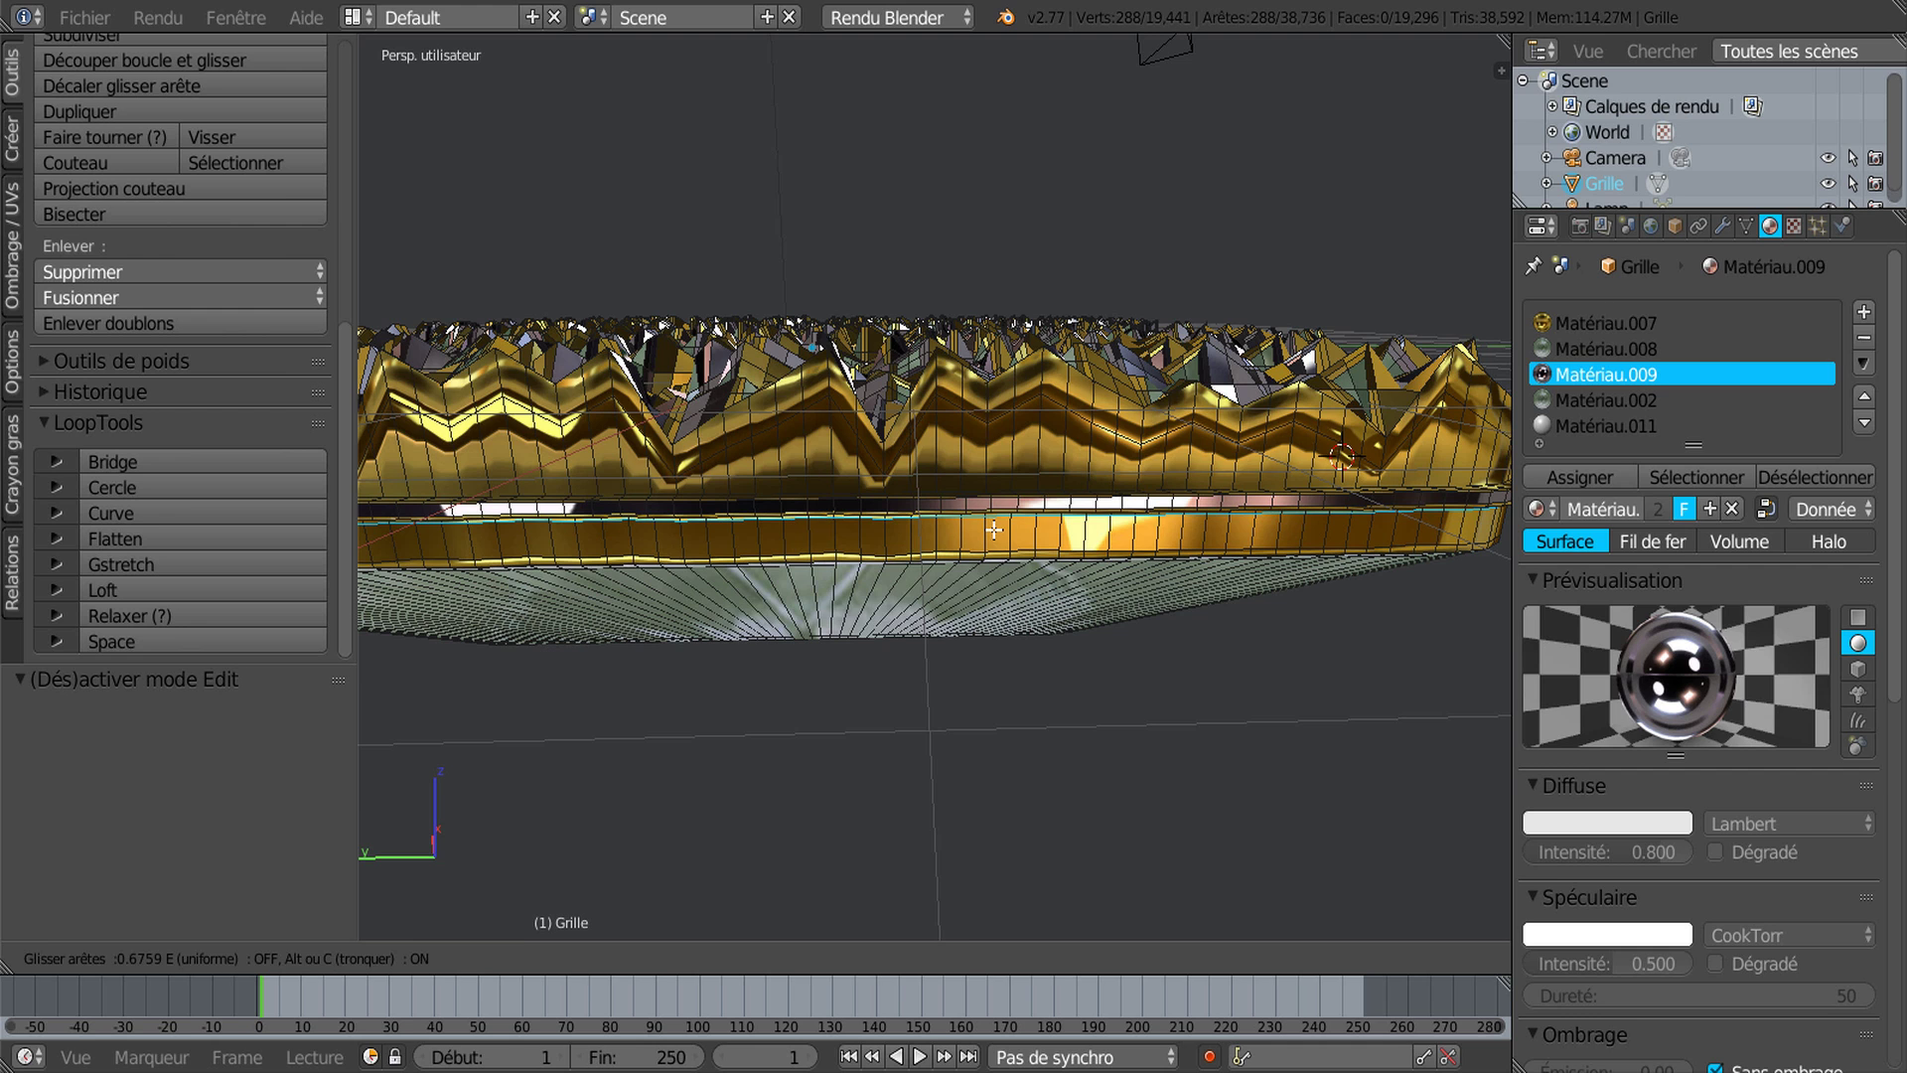
click(994, 530)
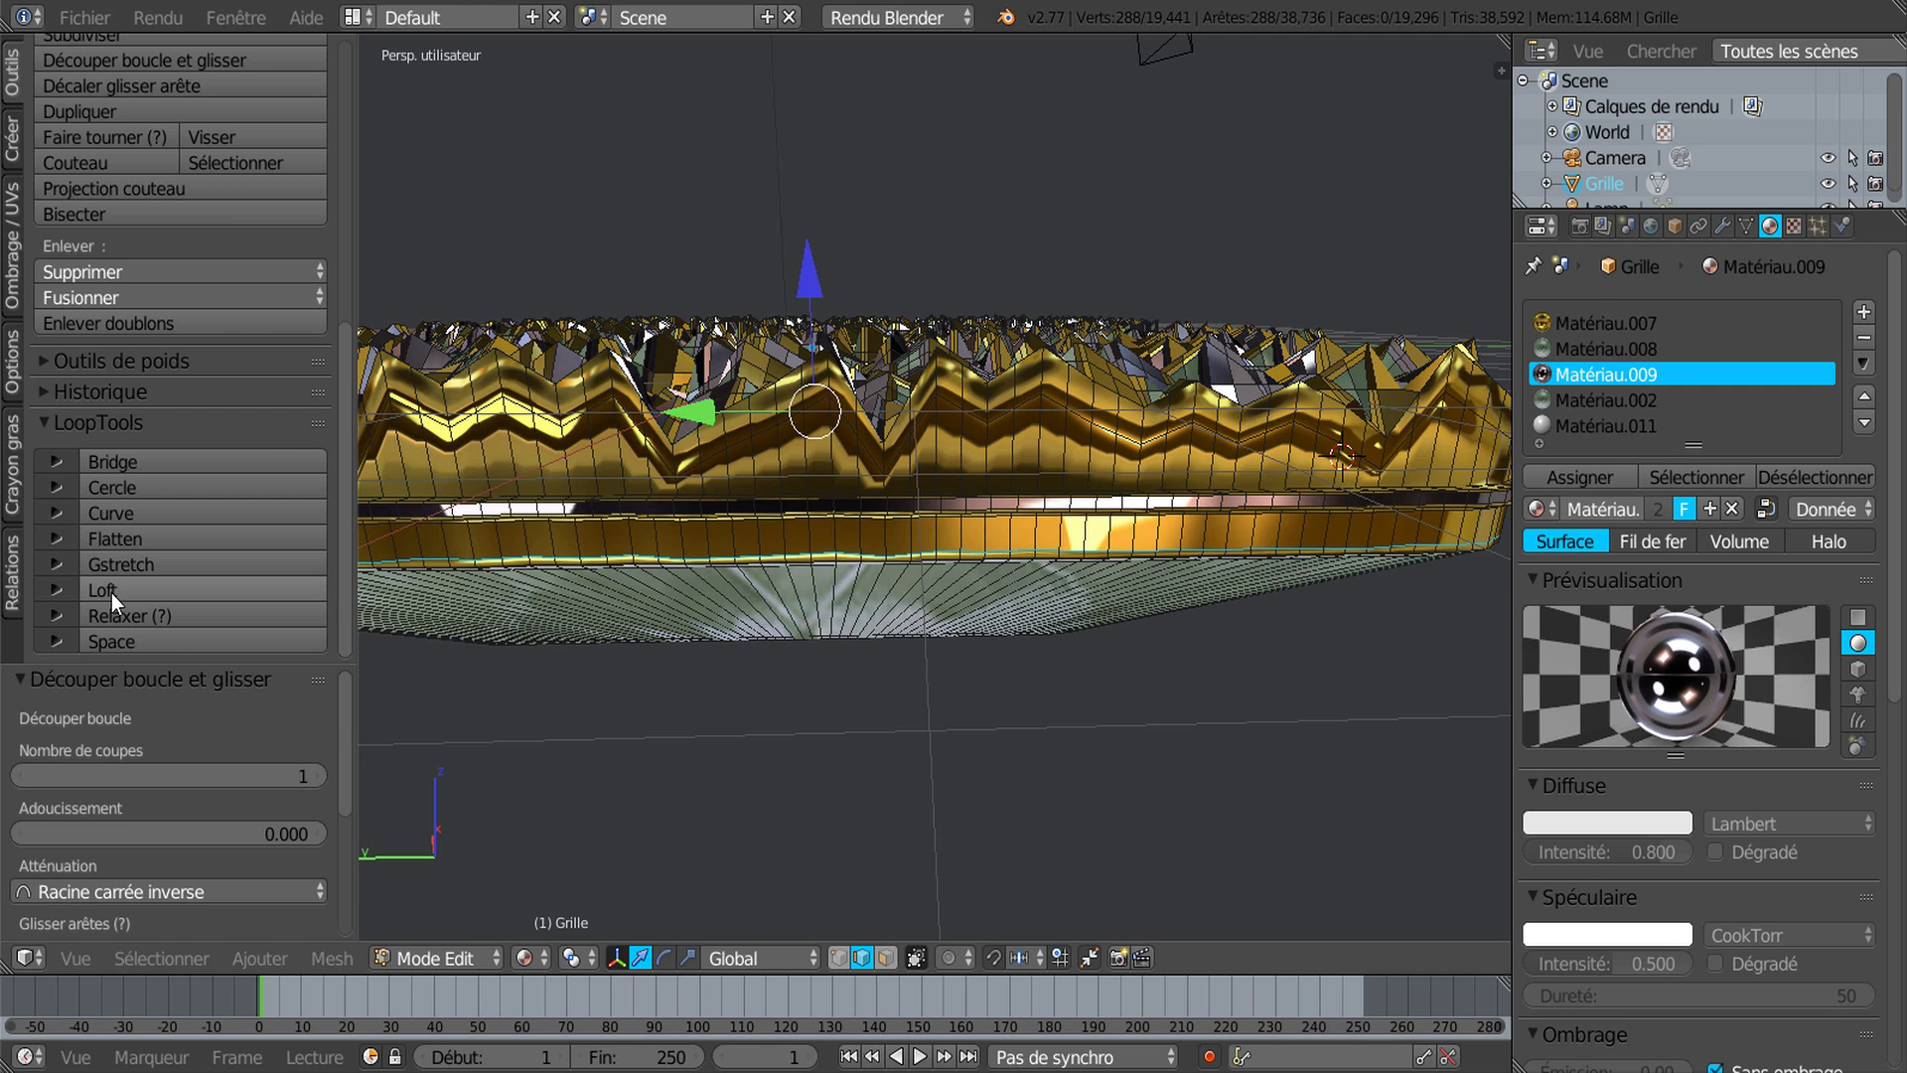
click(110, 536)
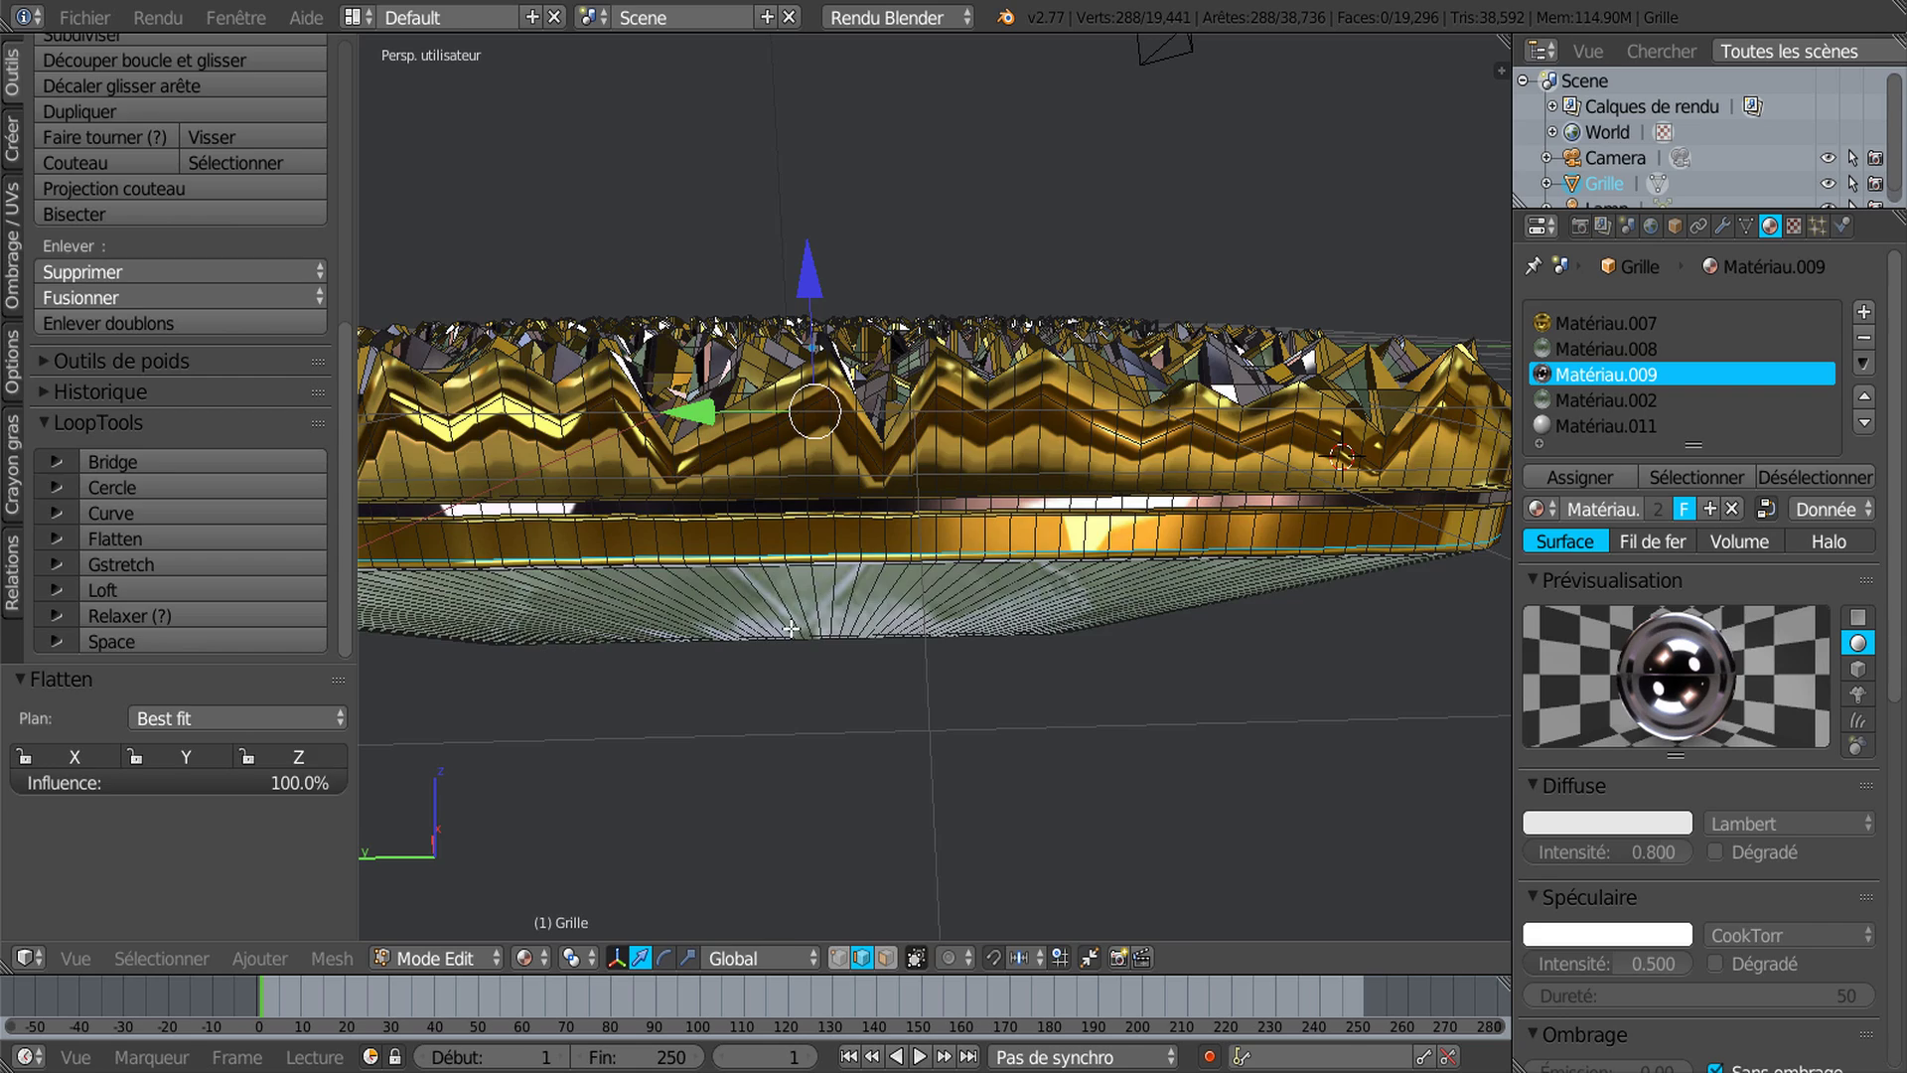
Step: Inspect the whole diamond-studded block from several angles in Object Mode, with the 3D viewport widened
key(Tab)
scroll(791, 629, down, 6)
middle_drag(791, 629, 1182, 576)
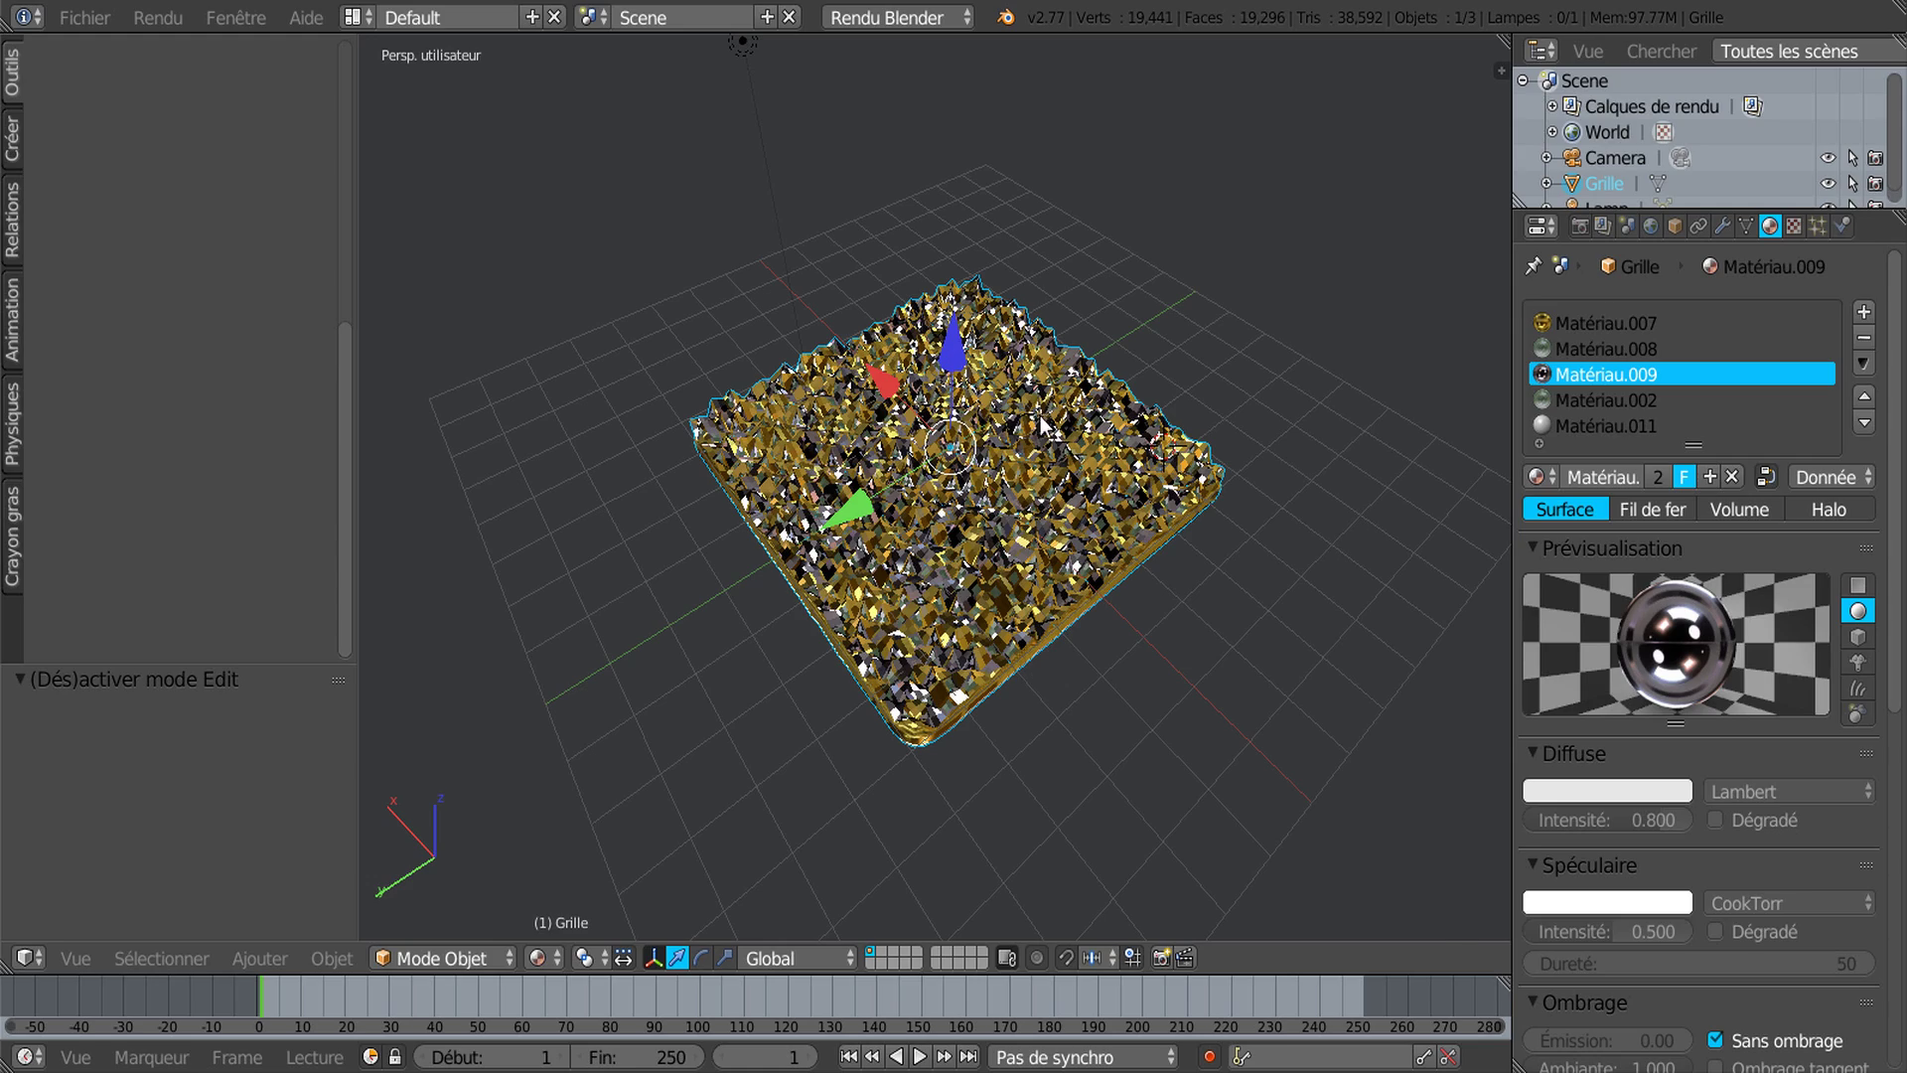
scroll(1045, 432, up, 2)
middle_drag(1051, 479, 912, 580)
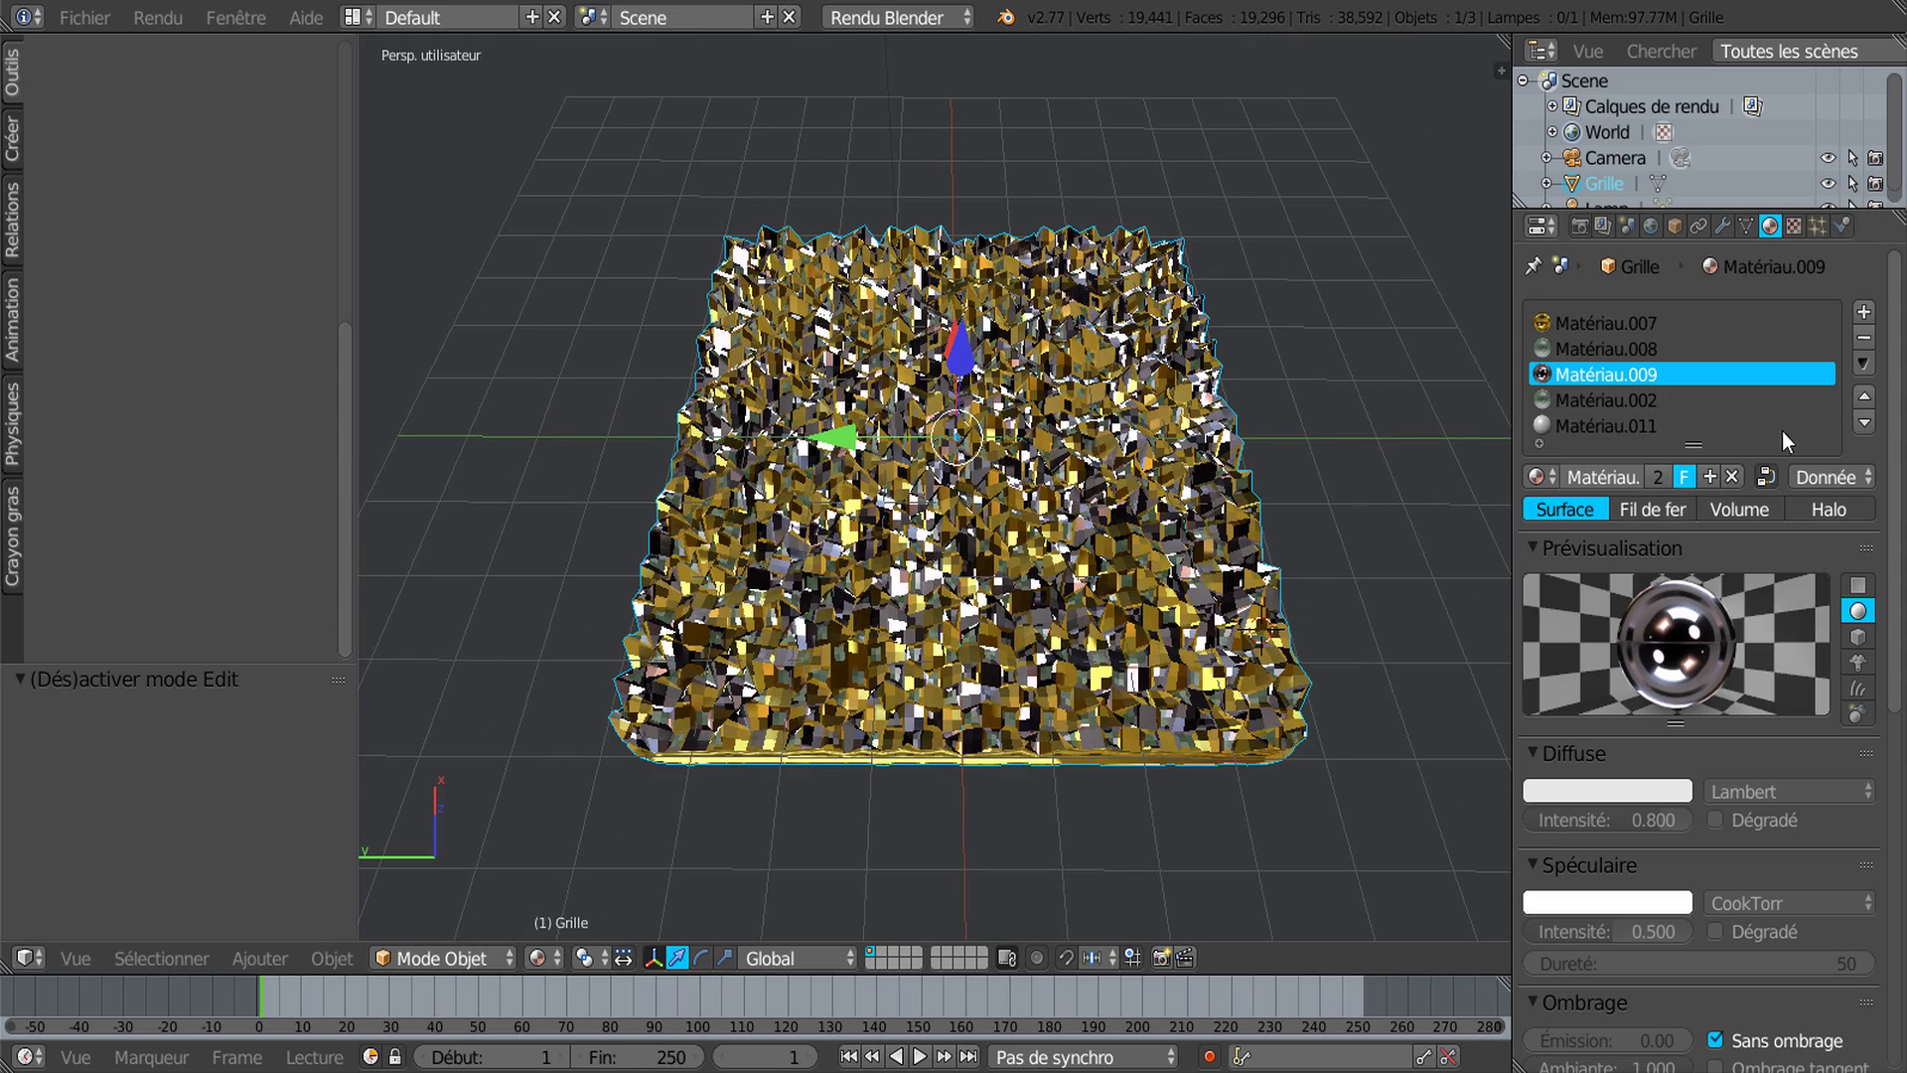
drag(1499, 435, 1736, 436)
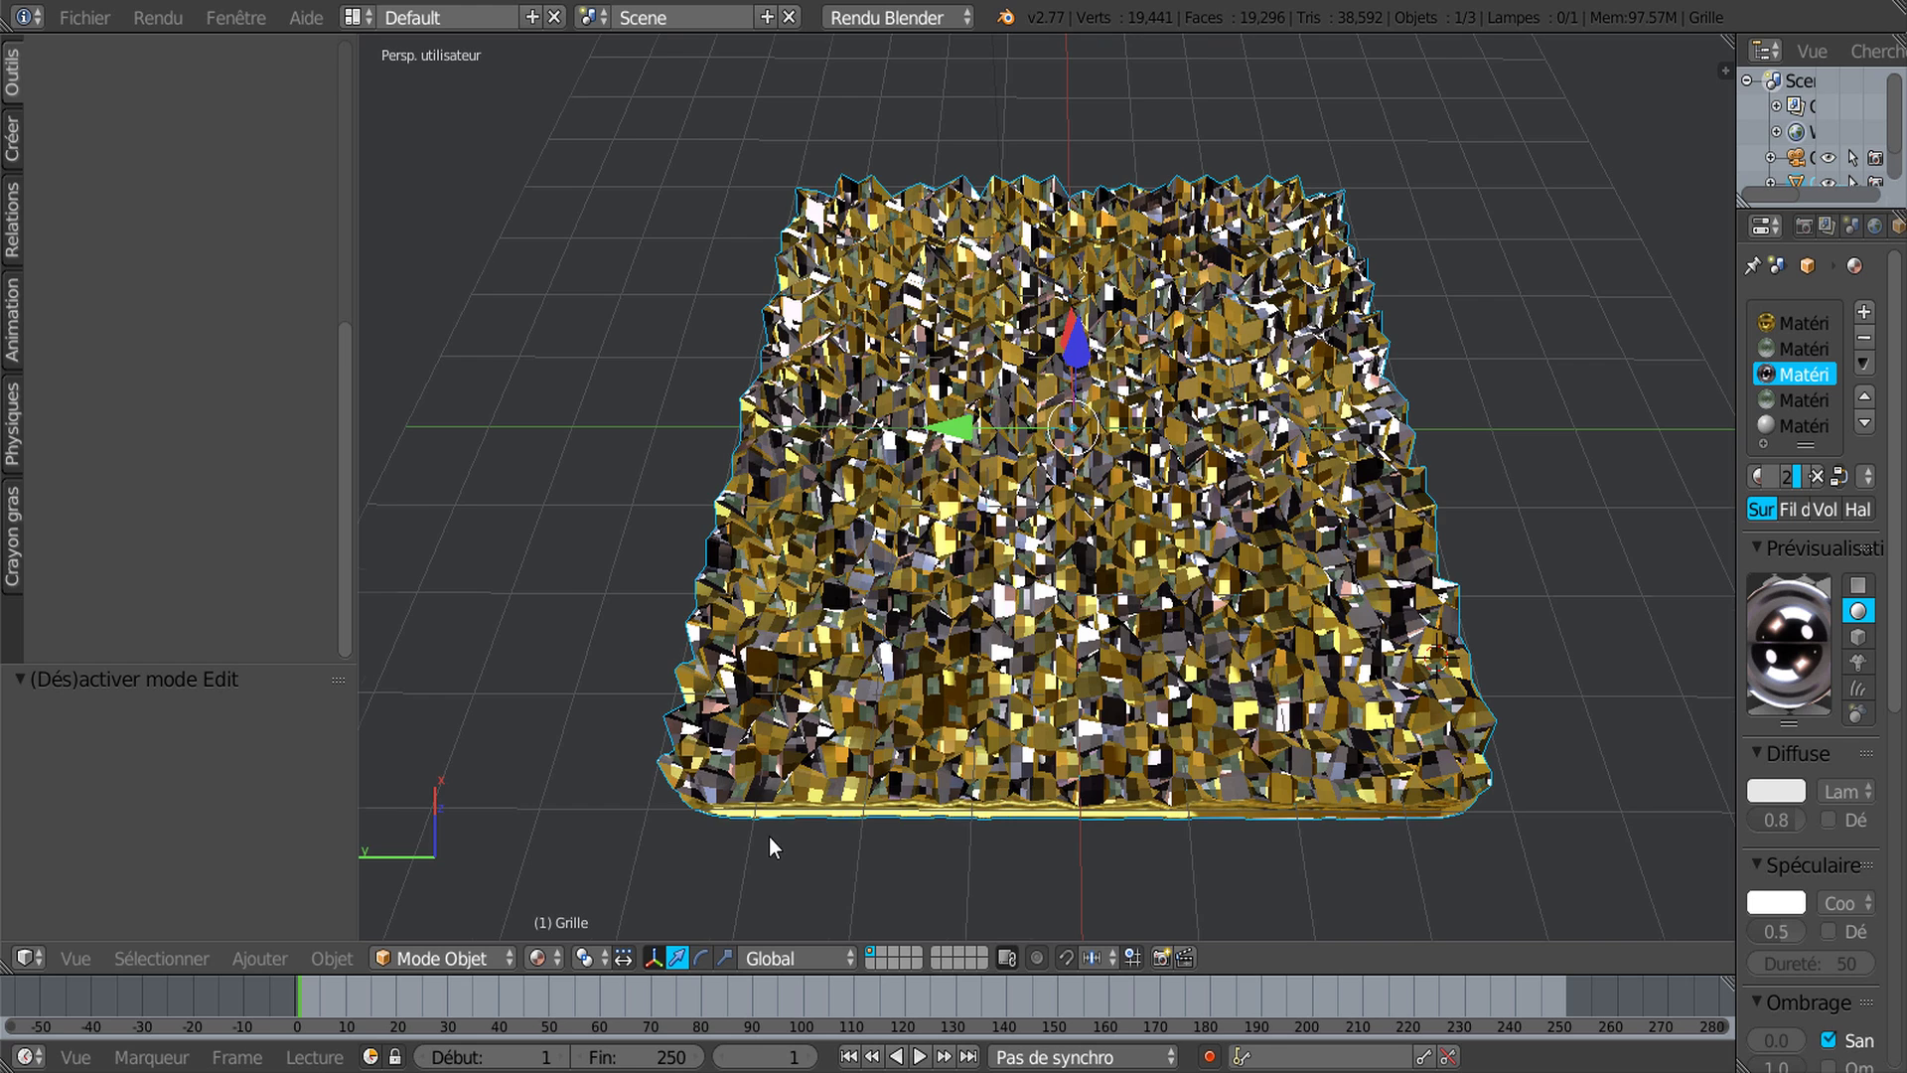
middle_drag(769, 836, 759, 796)
click(583, 957)
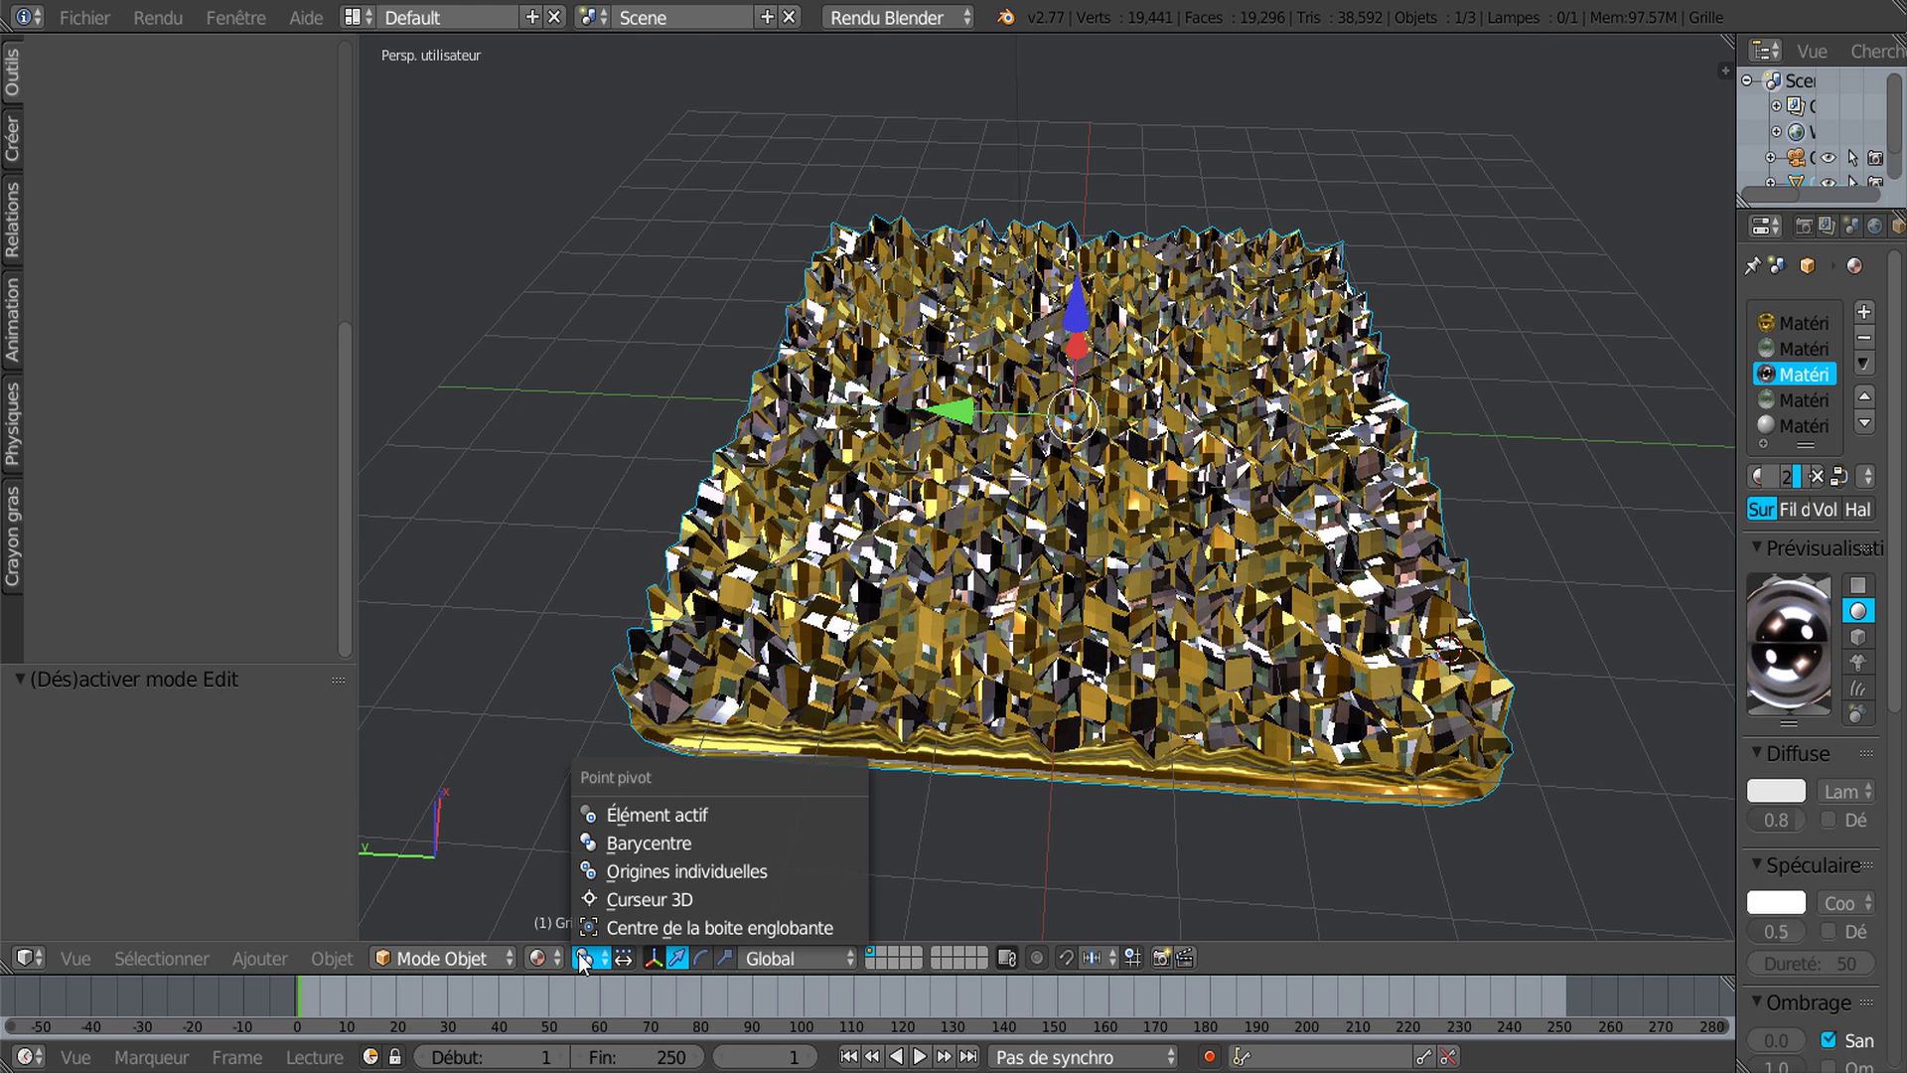
click(641, 870)
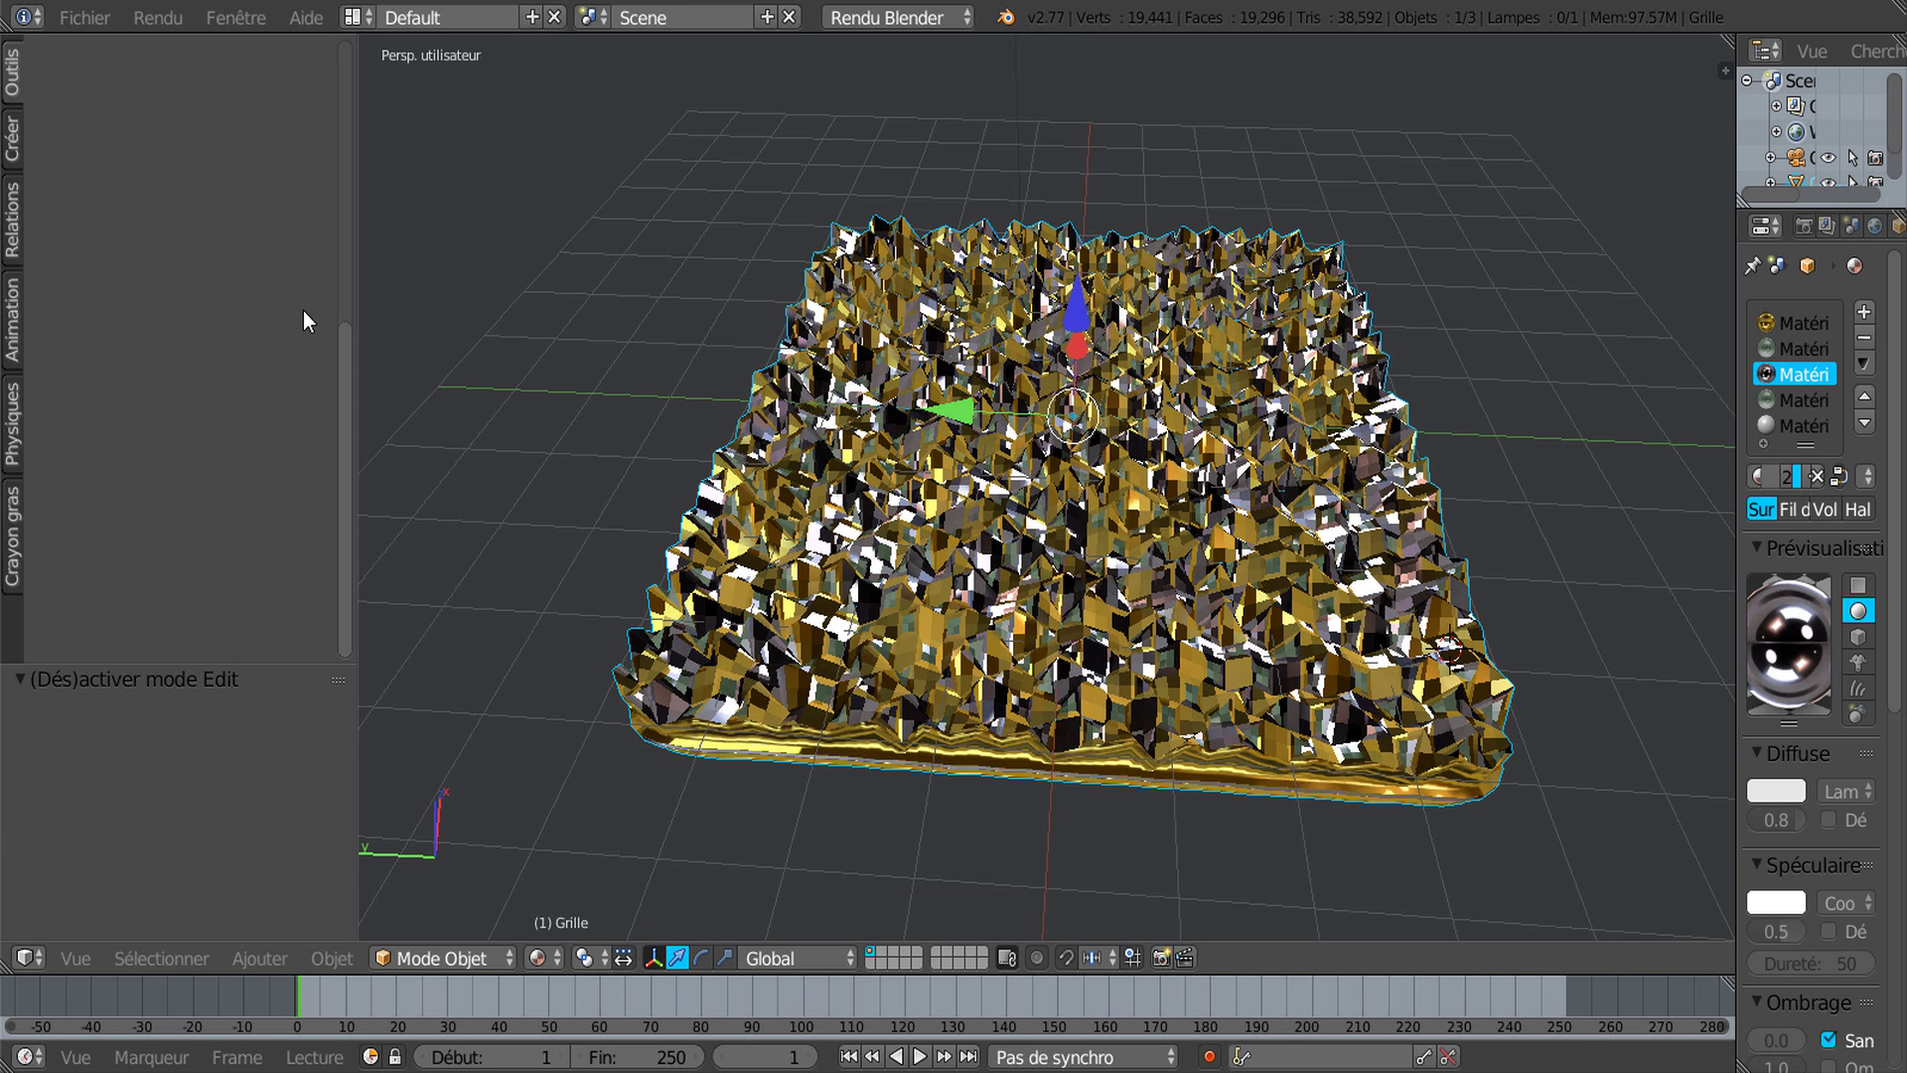
Step: Enlarge the tool shelf and look through the mesh editing tools in Edit Mode
drag(354, 309, 418, 298)
click(13, 85)
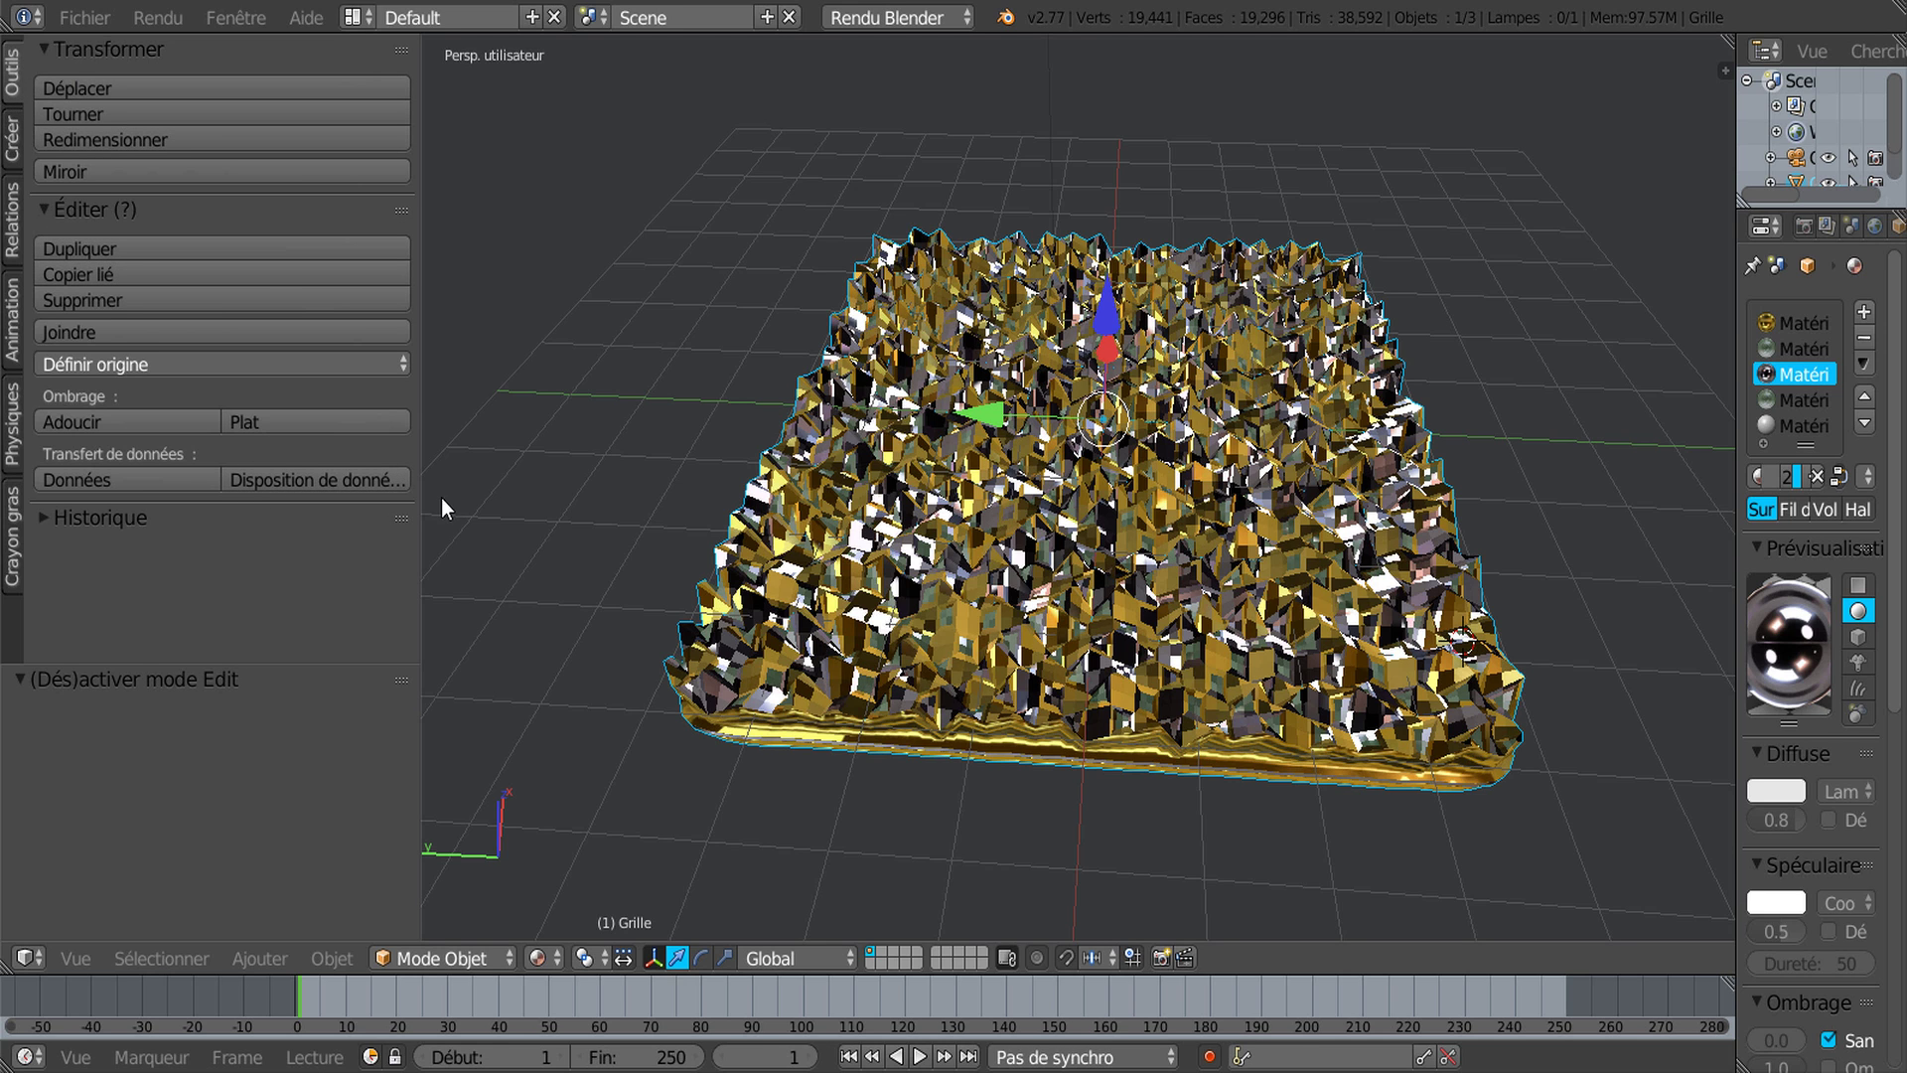
key(Tab)
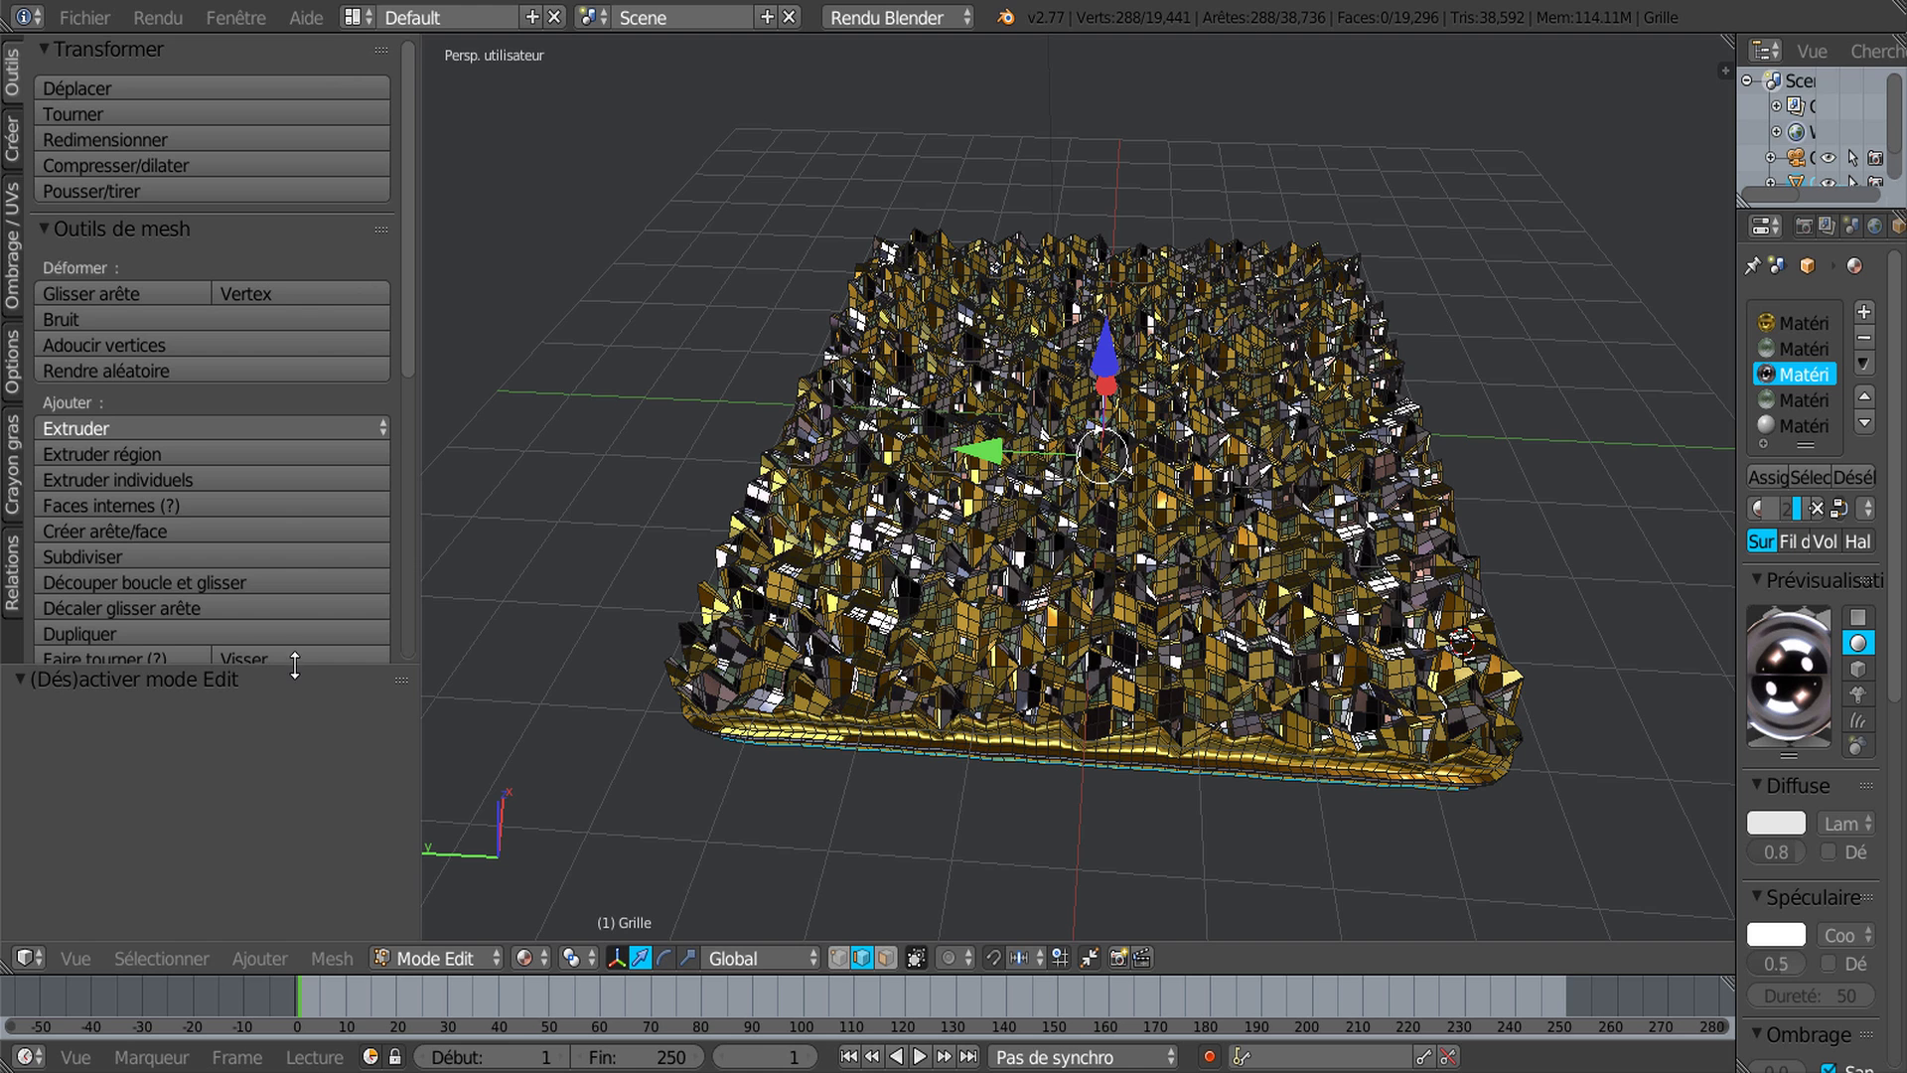
drag(296, 655, 295, 790)
scroll(413, 636, down, 3)
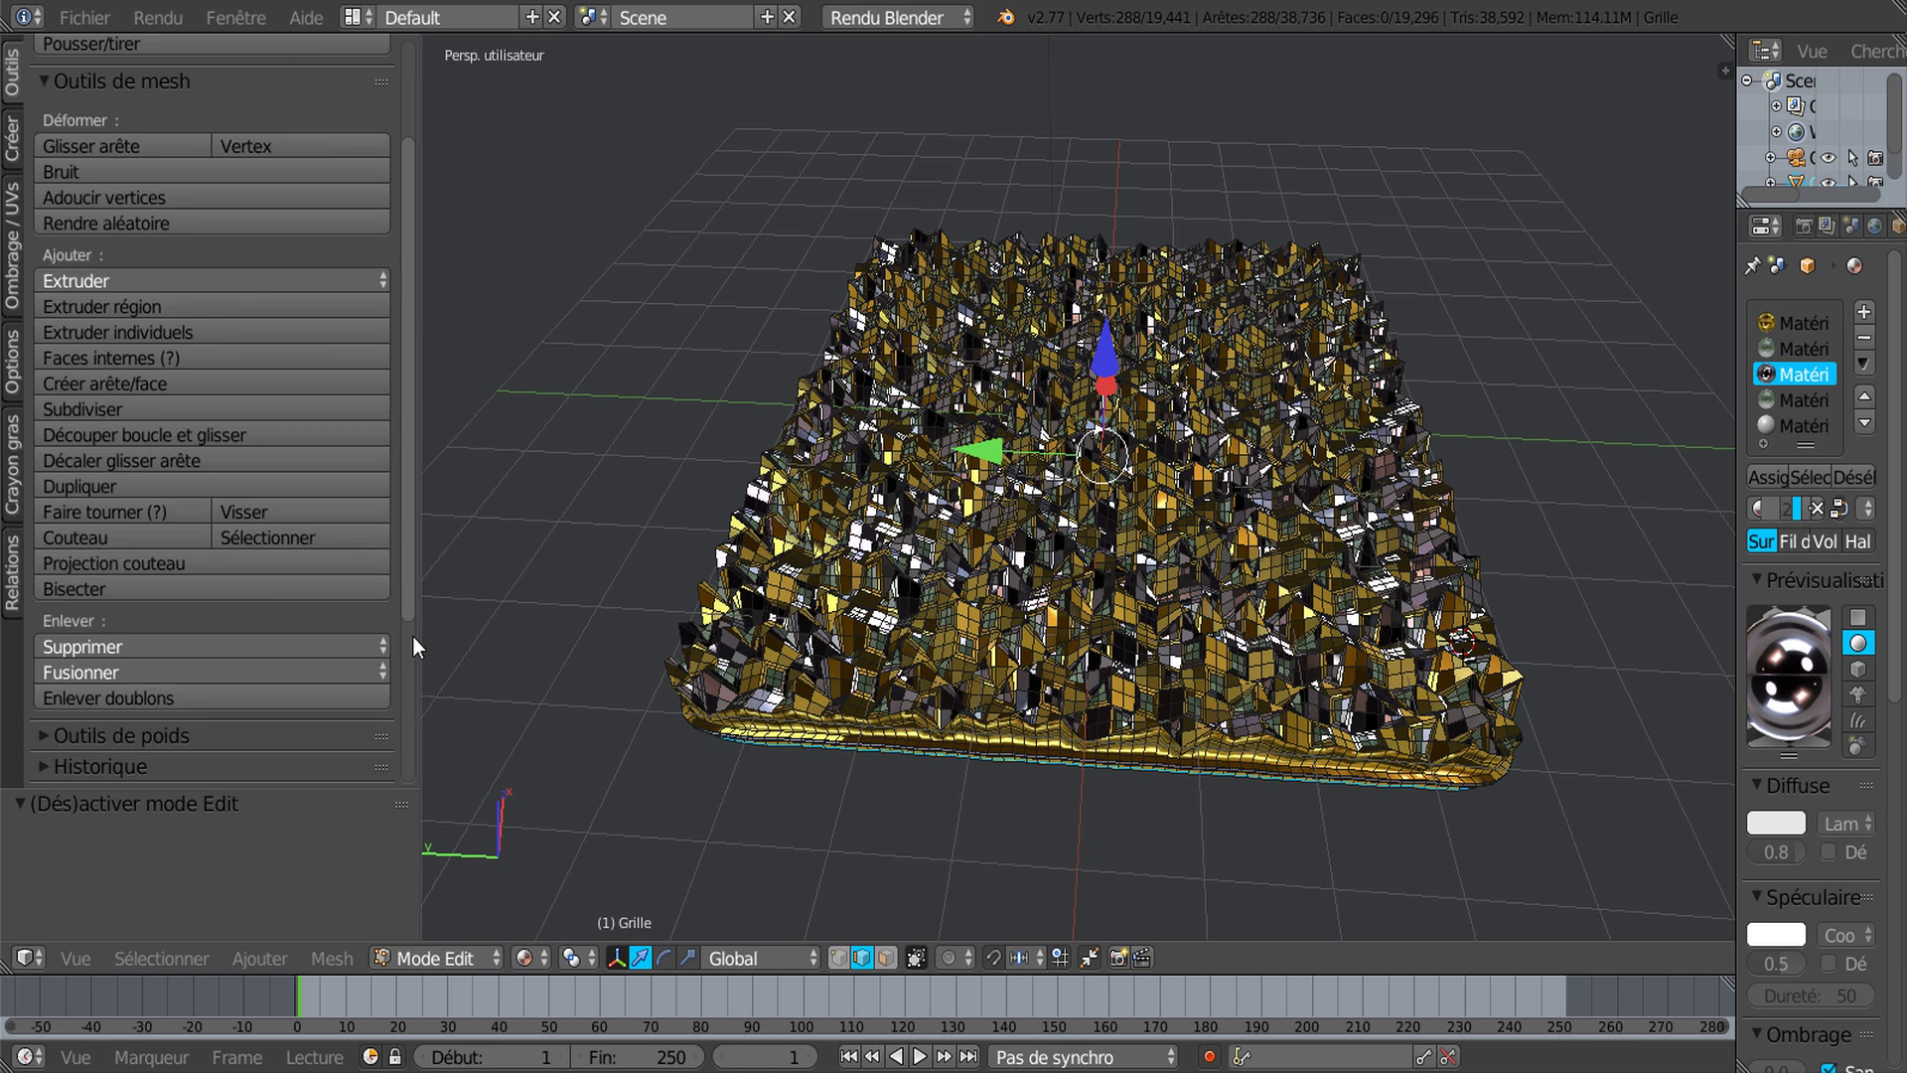
Step: Look through the mesh editing, LoopTools and shading/UV tools available in Edit Mode
scroll(413, 636, down, 5)
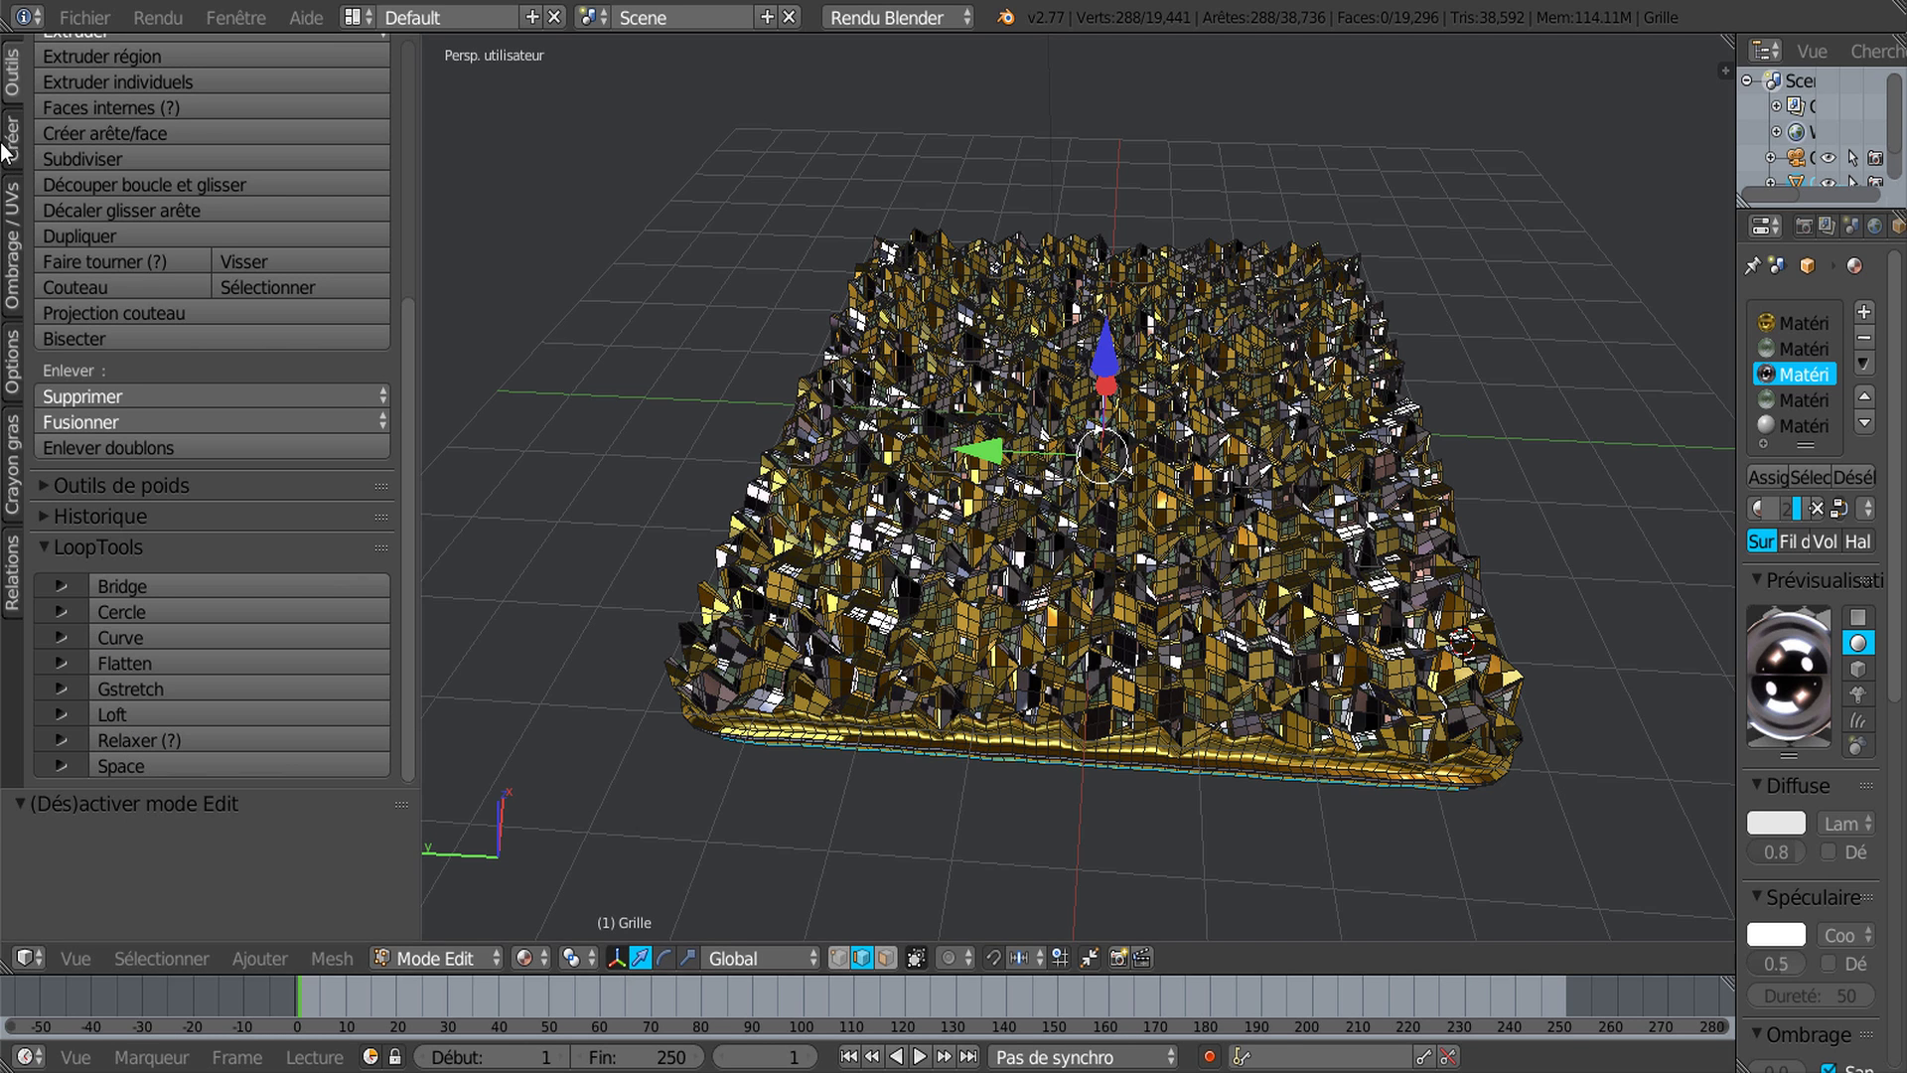
scroll(409, 373, up, 4)
scroll(349, 536, down, 4)
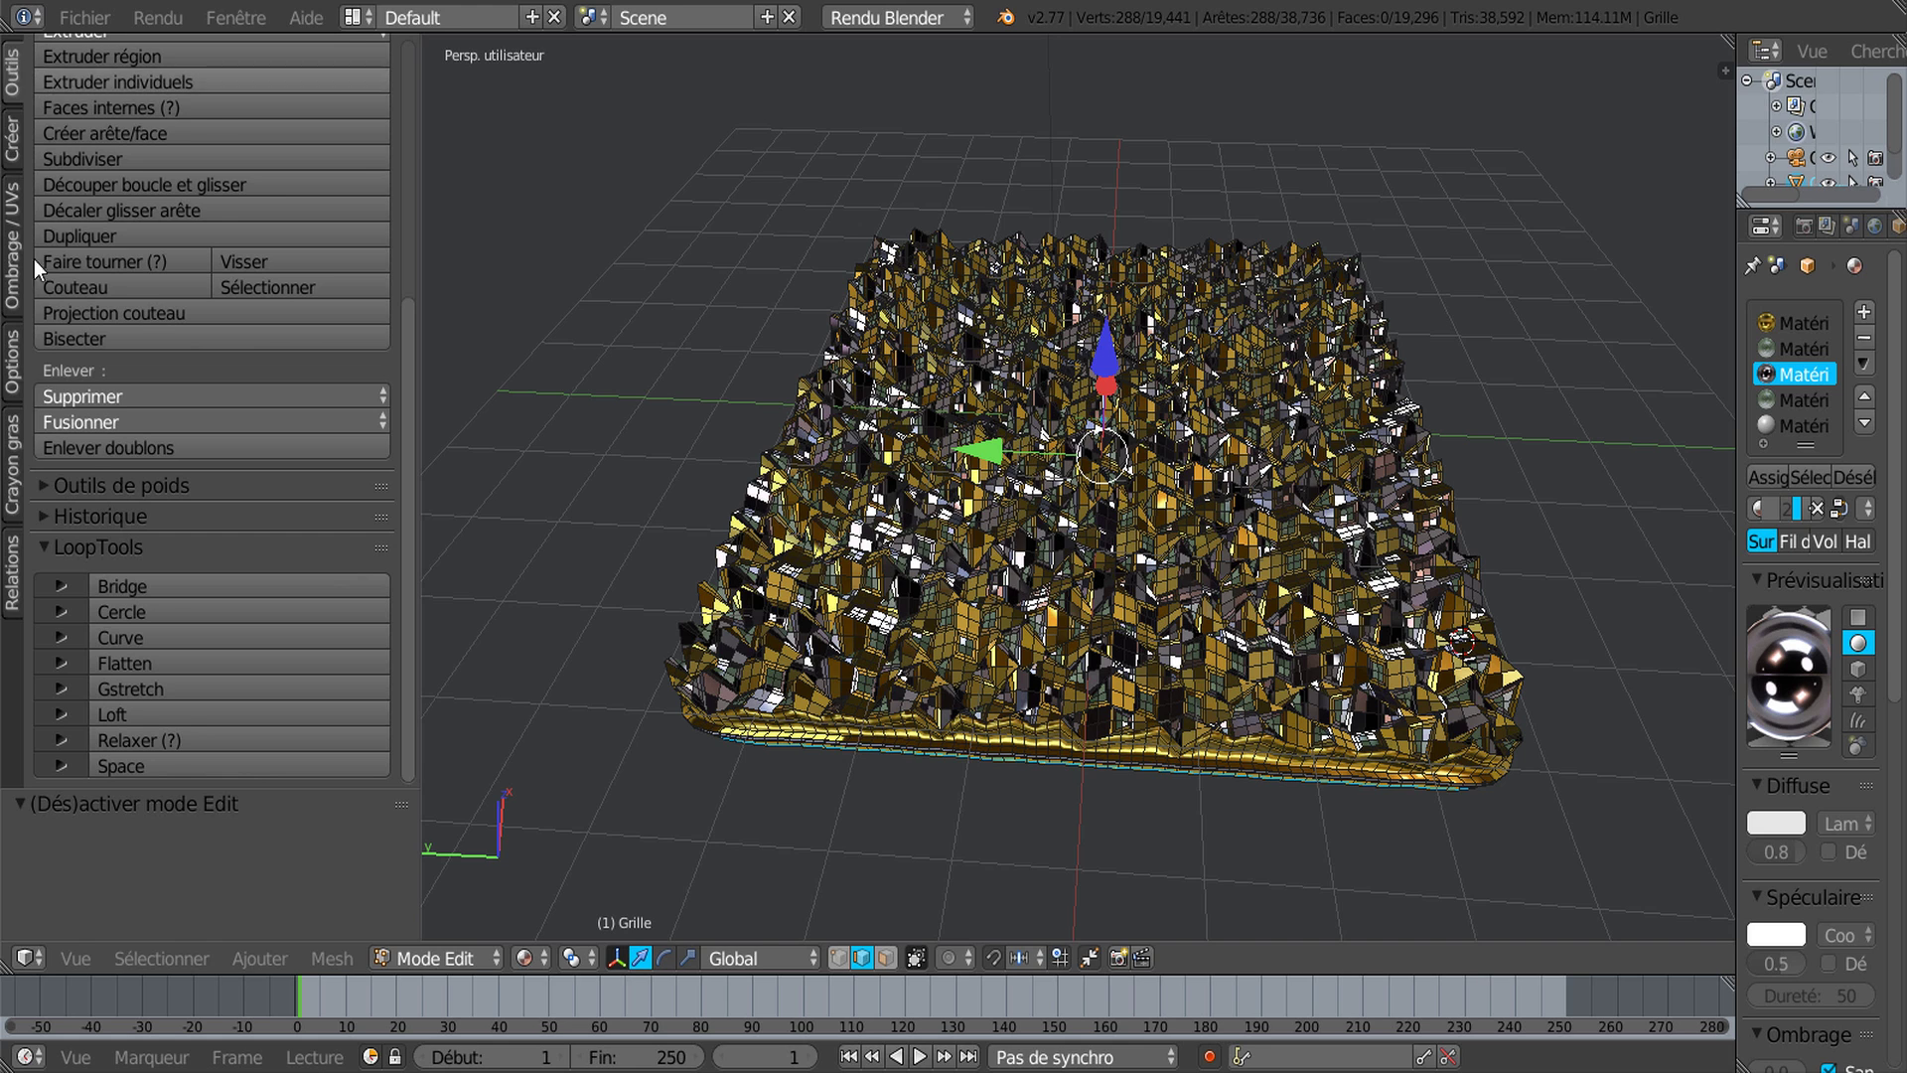
click(13, 288)
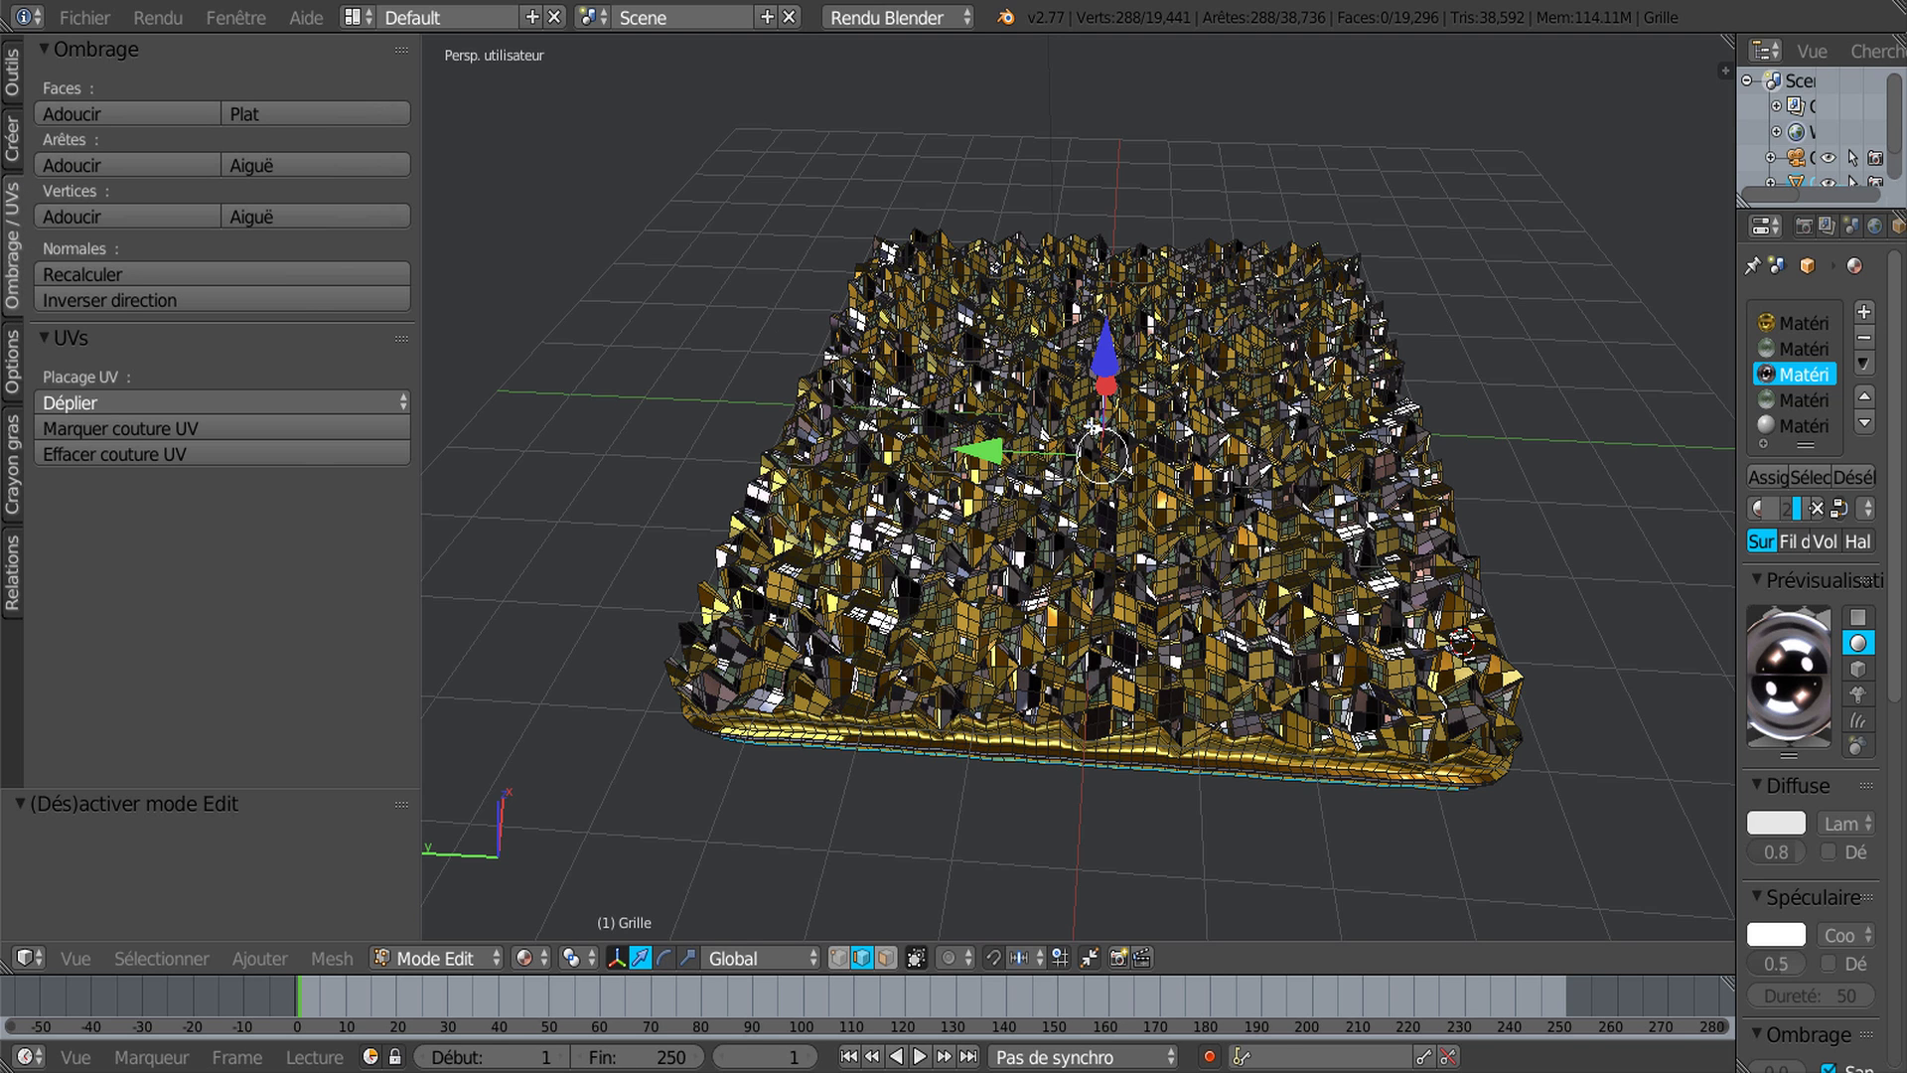
key(Tab)
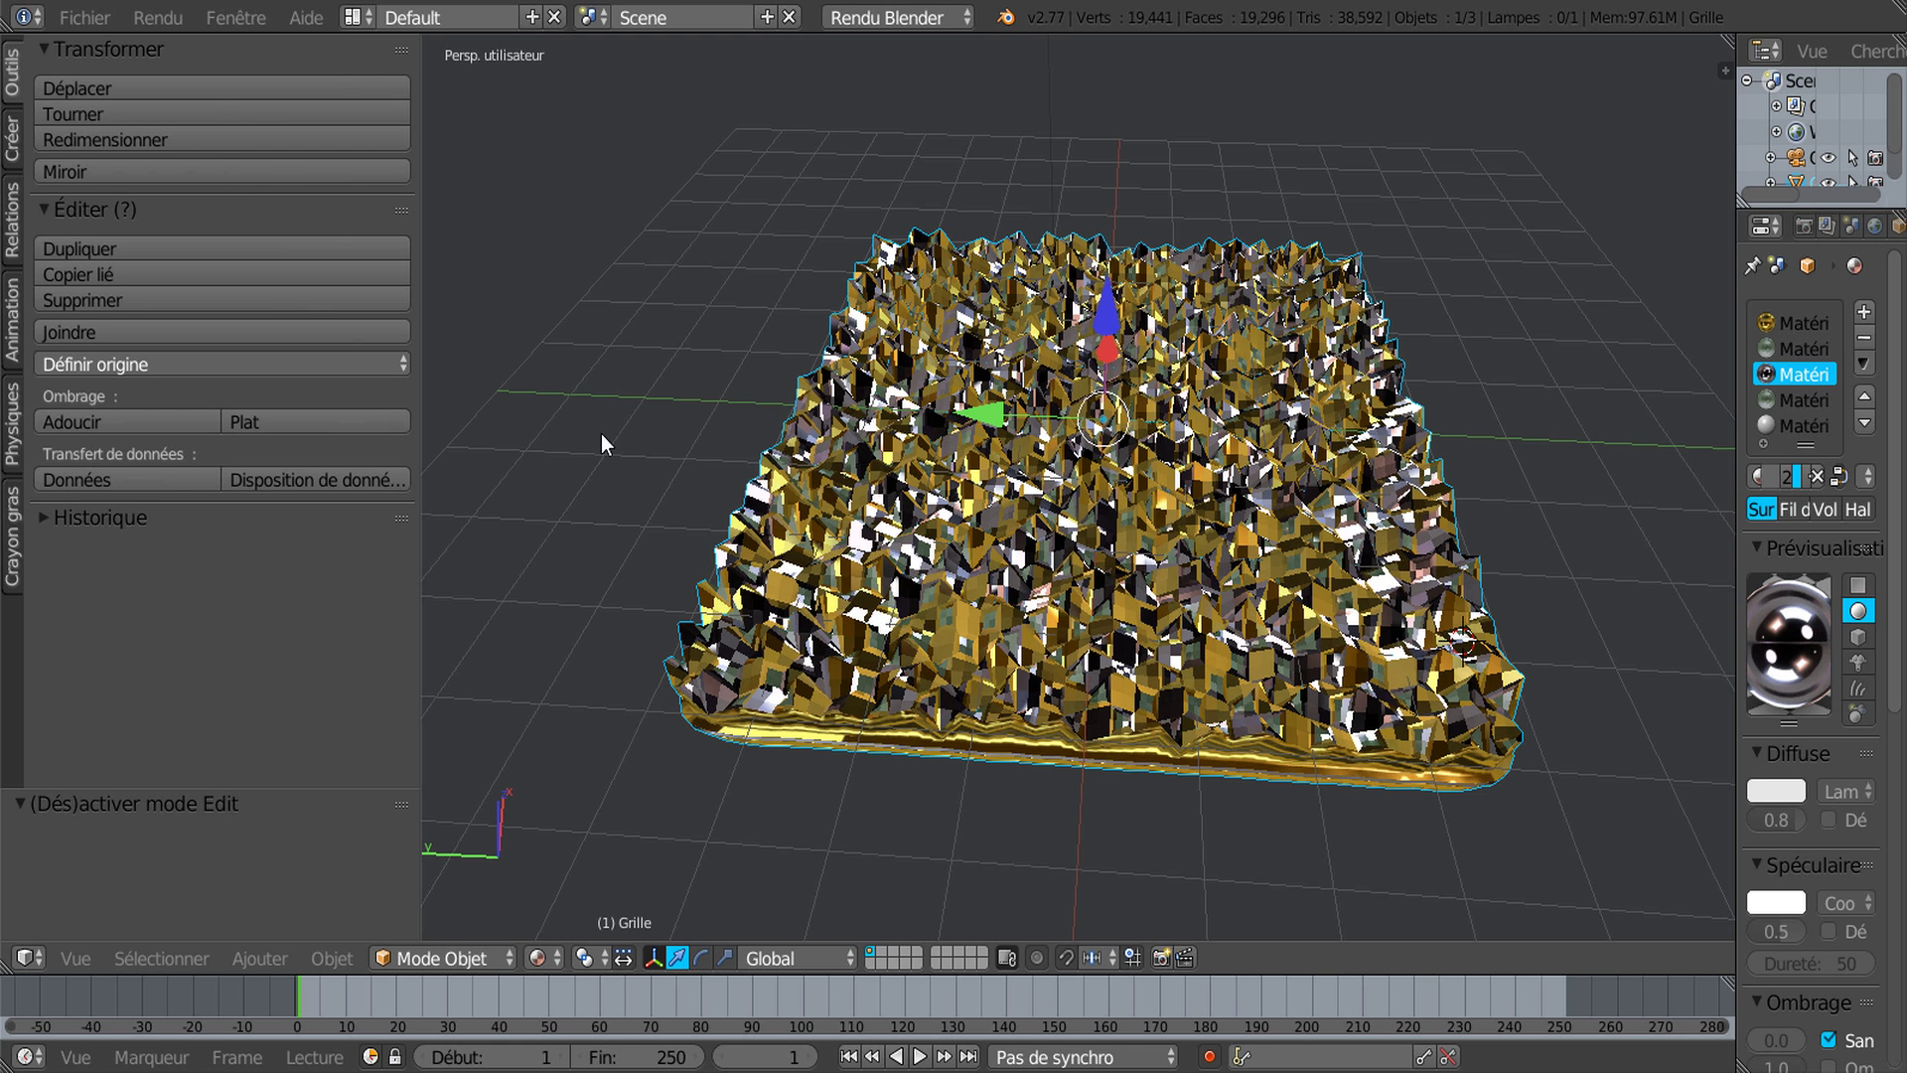
key(Tab)
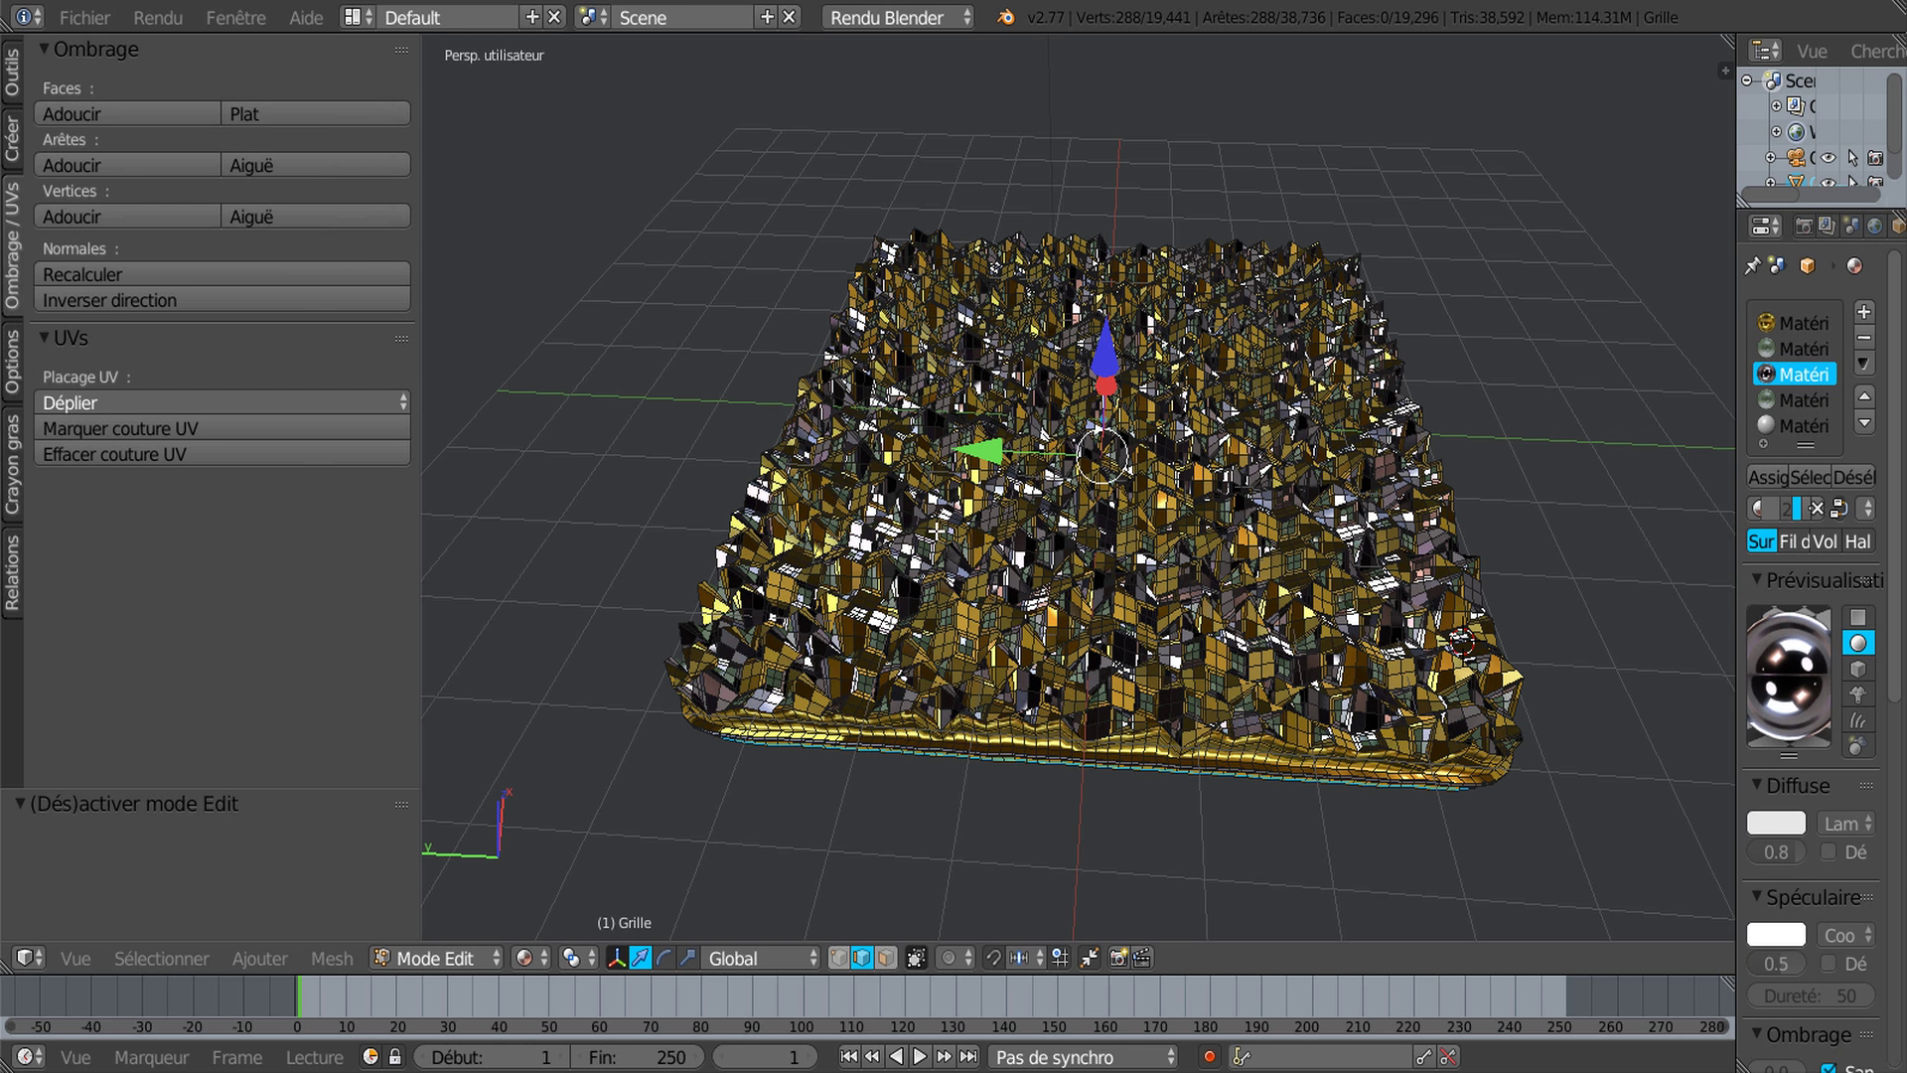
Step: Select the block's entire mesh and shade its faces smooth, with the viewport in Material shading
key(z)
key(z)
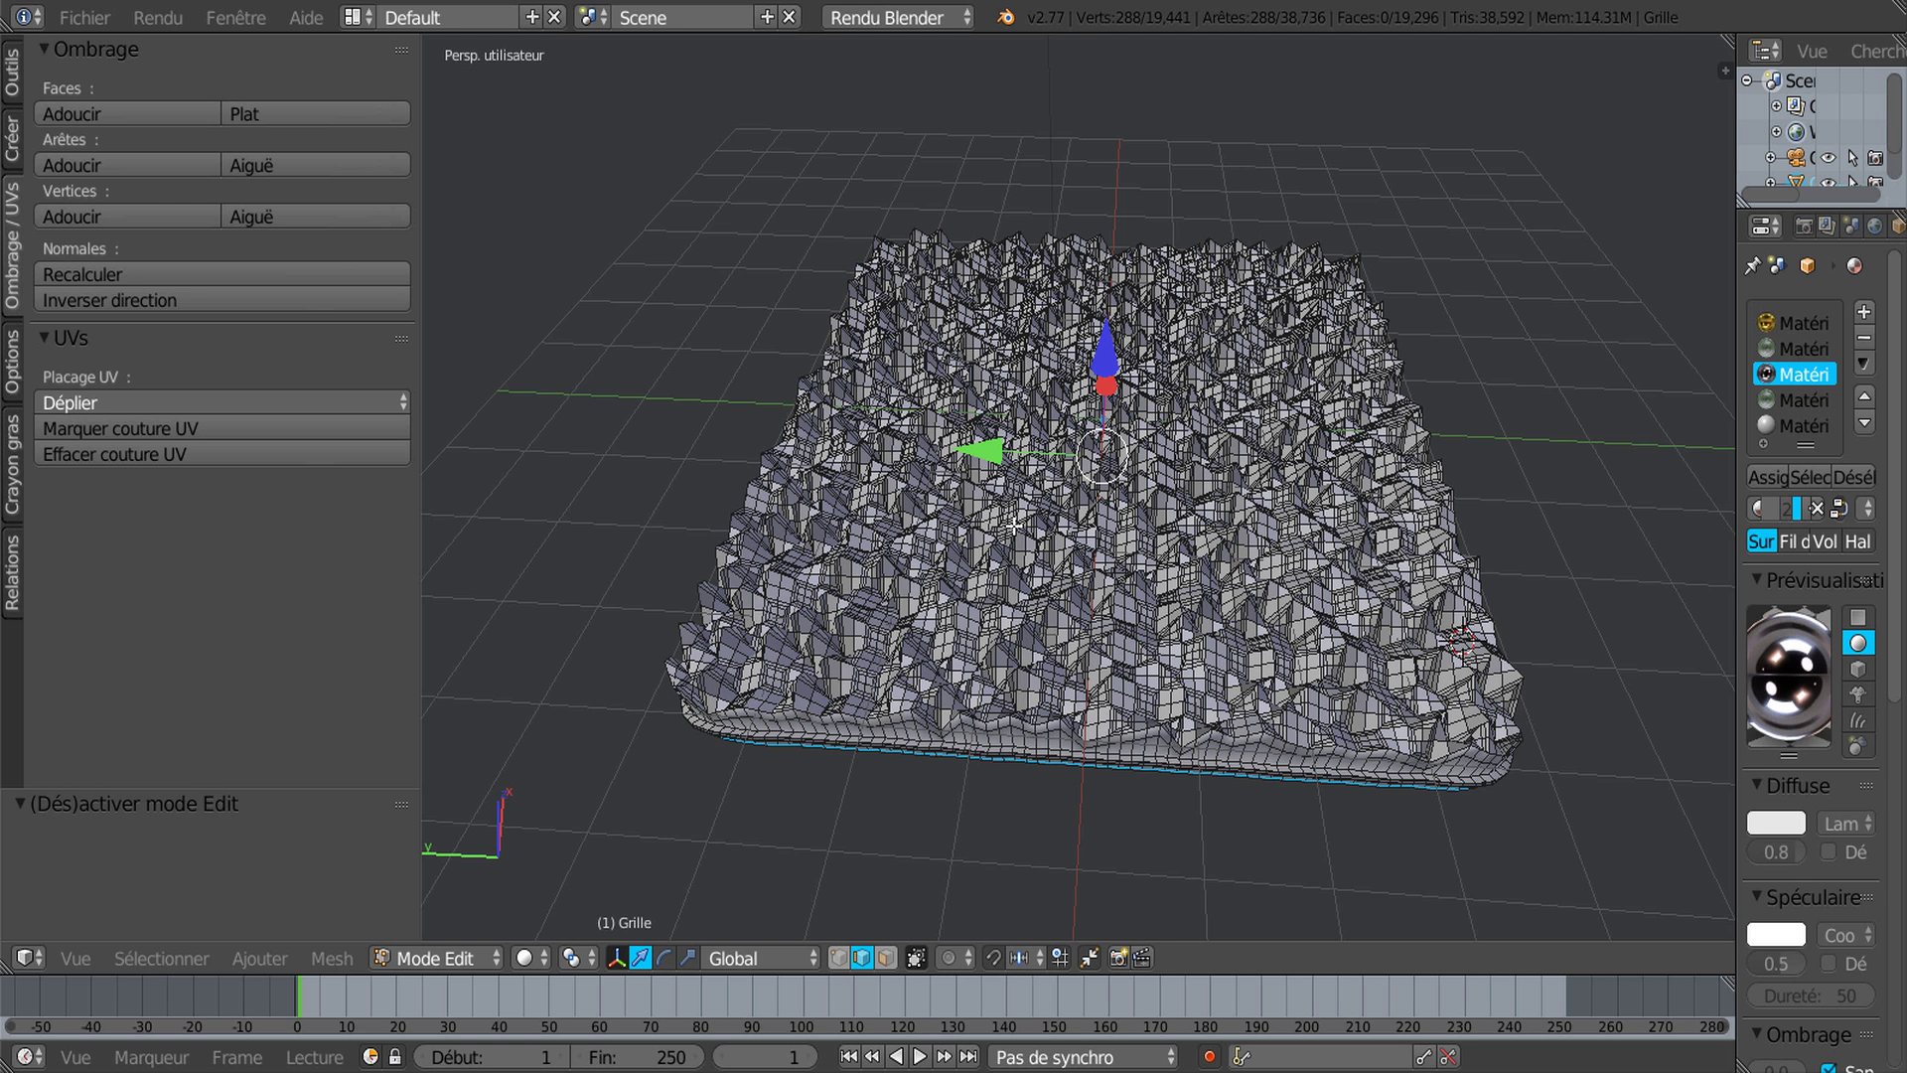
click(526, 956)
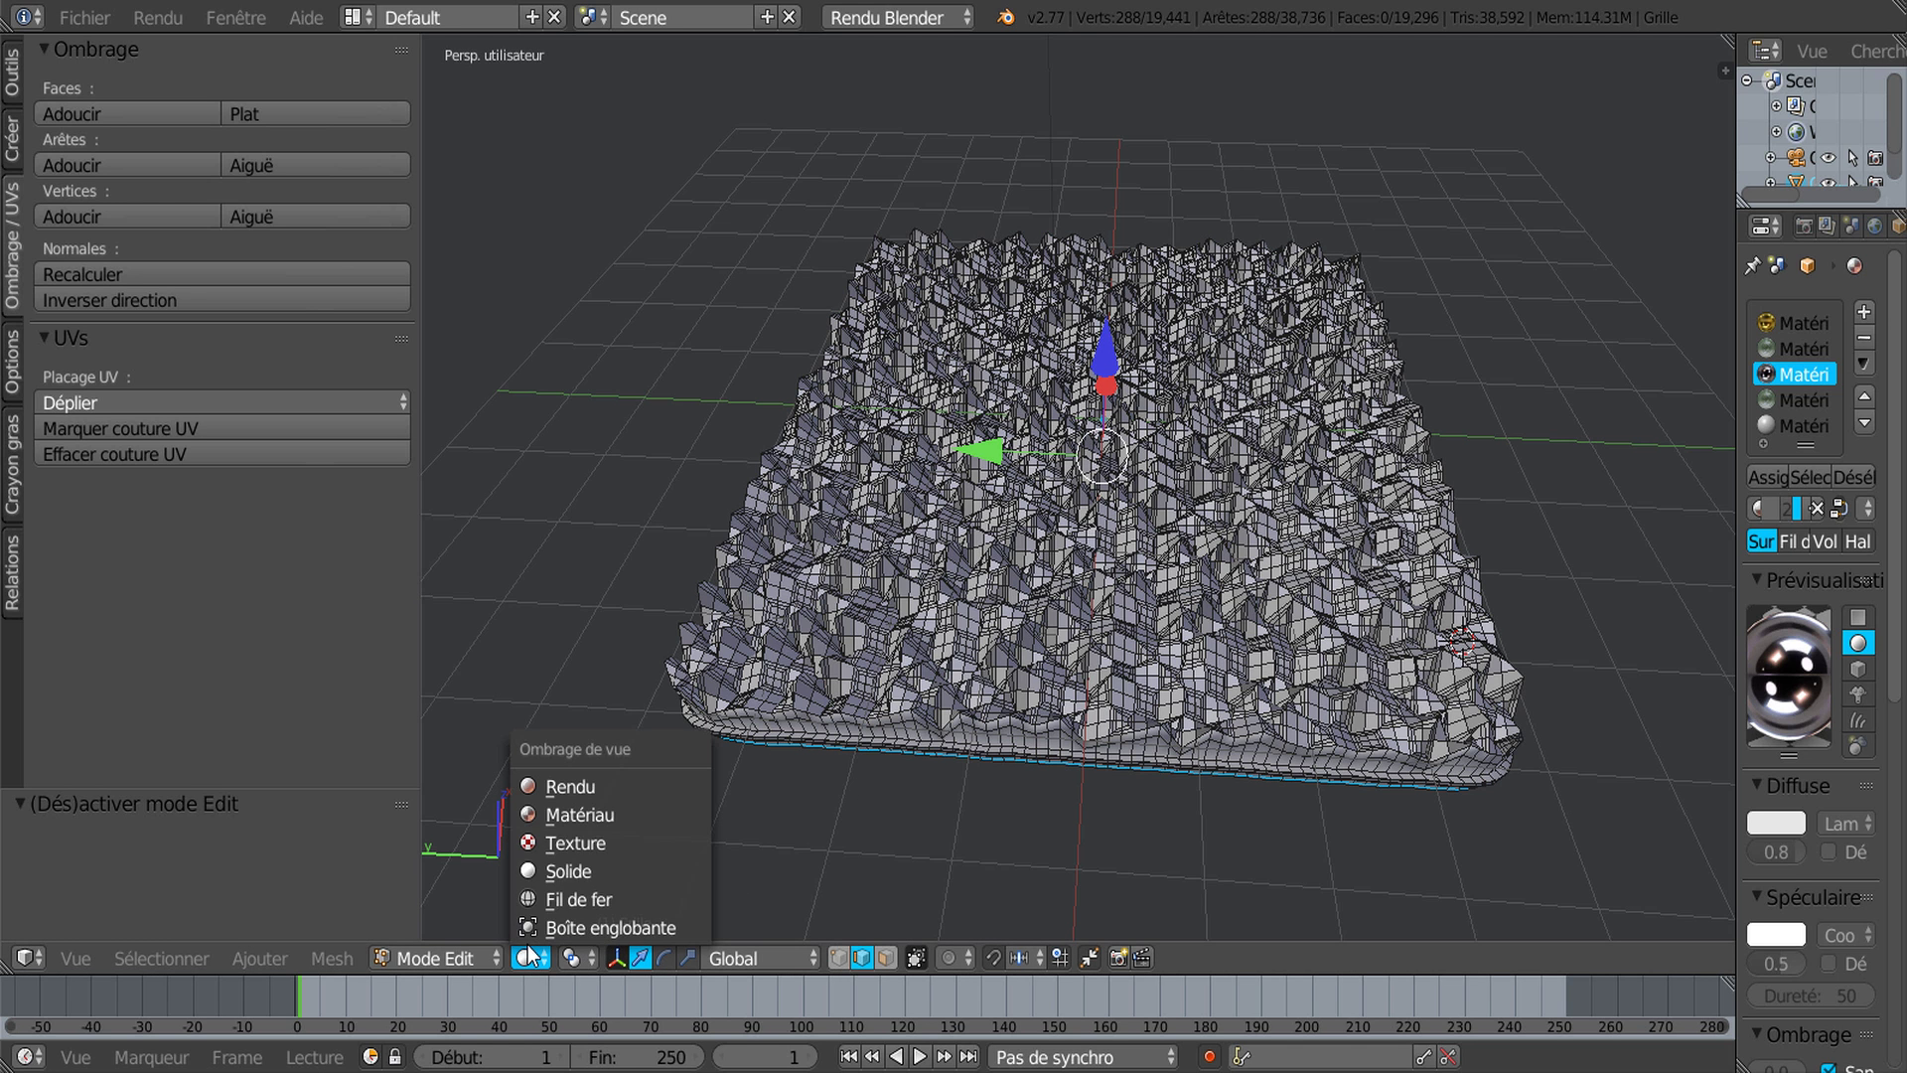
click(557, 817)
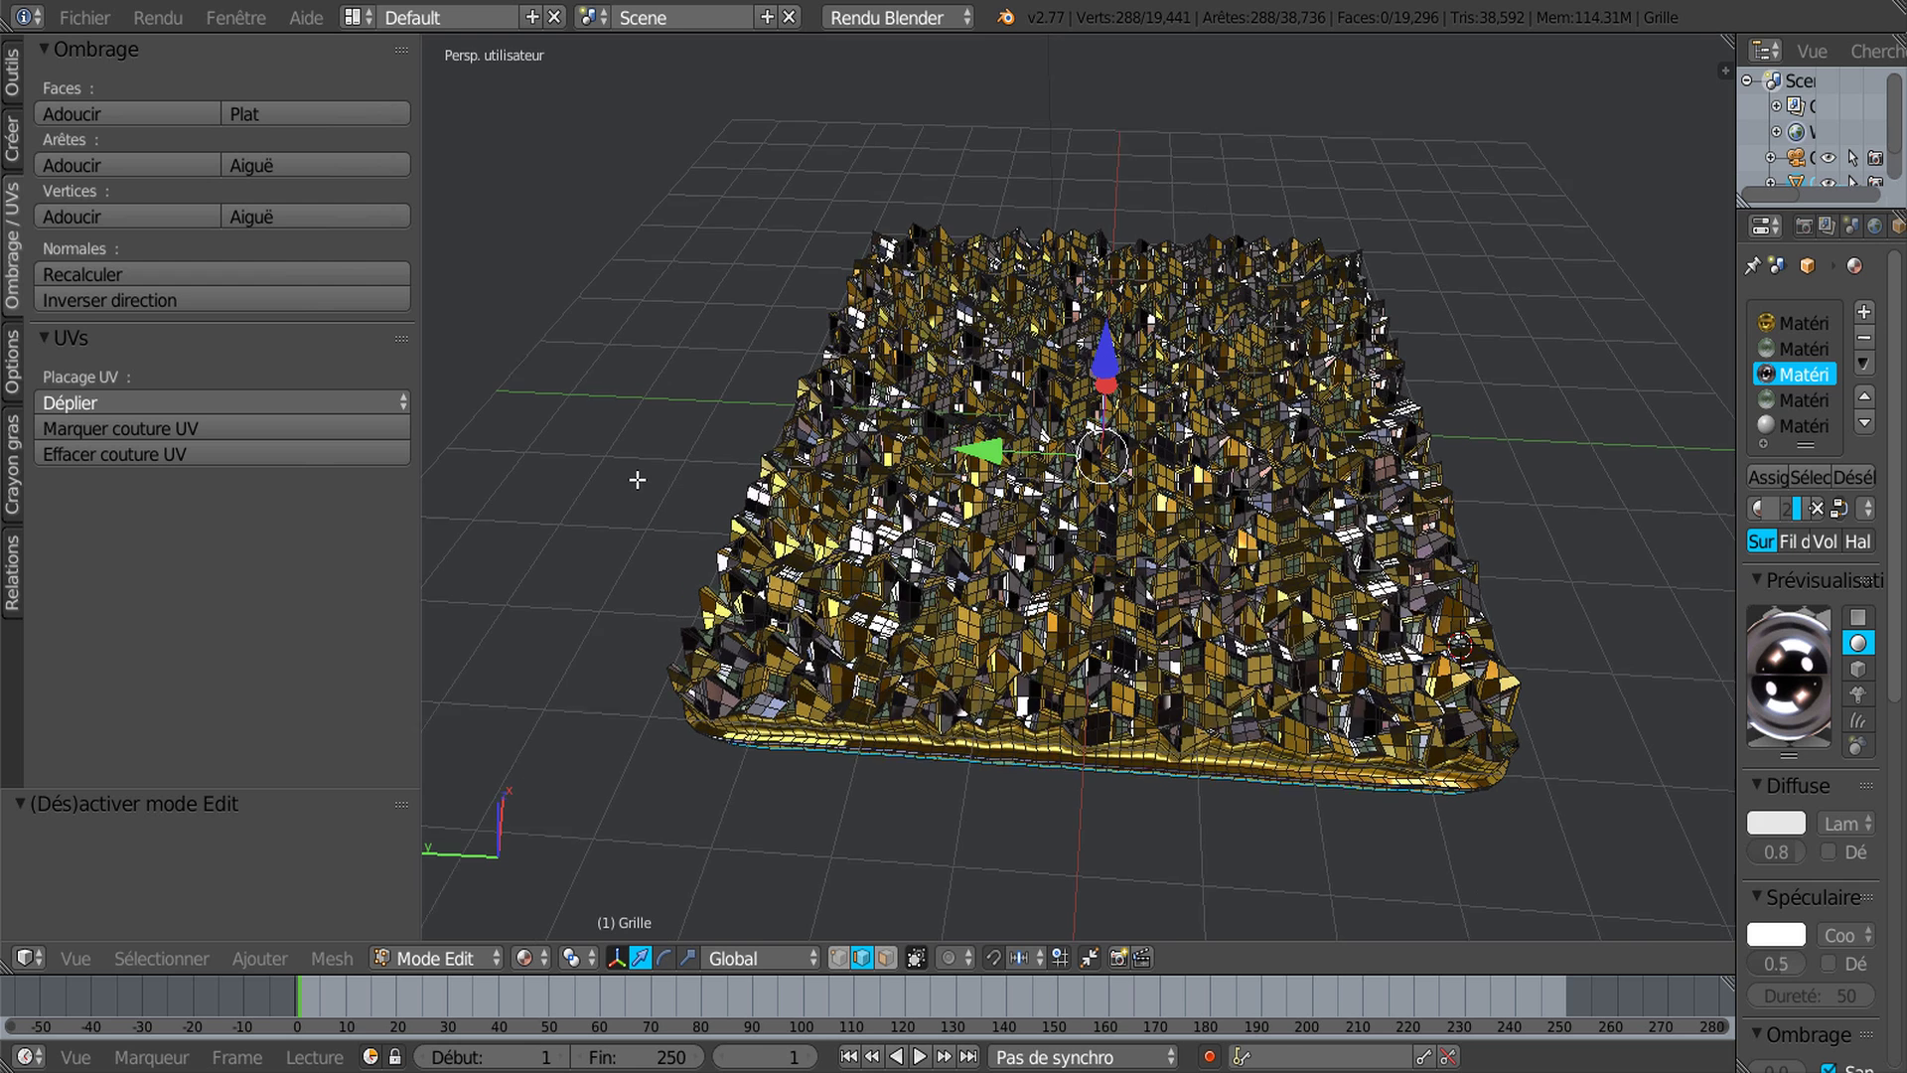
key(z)
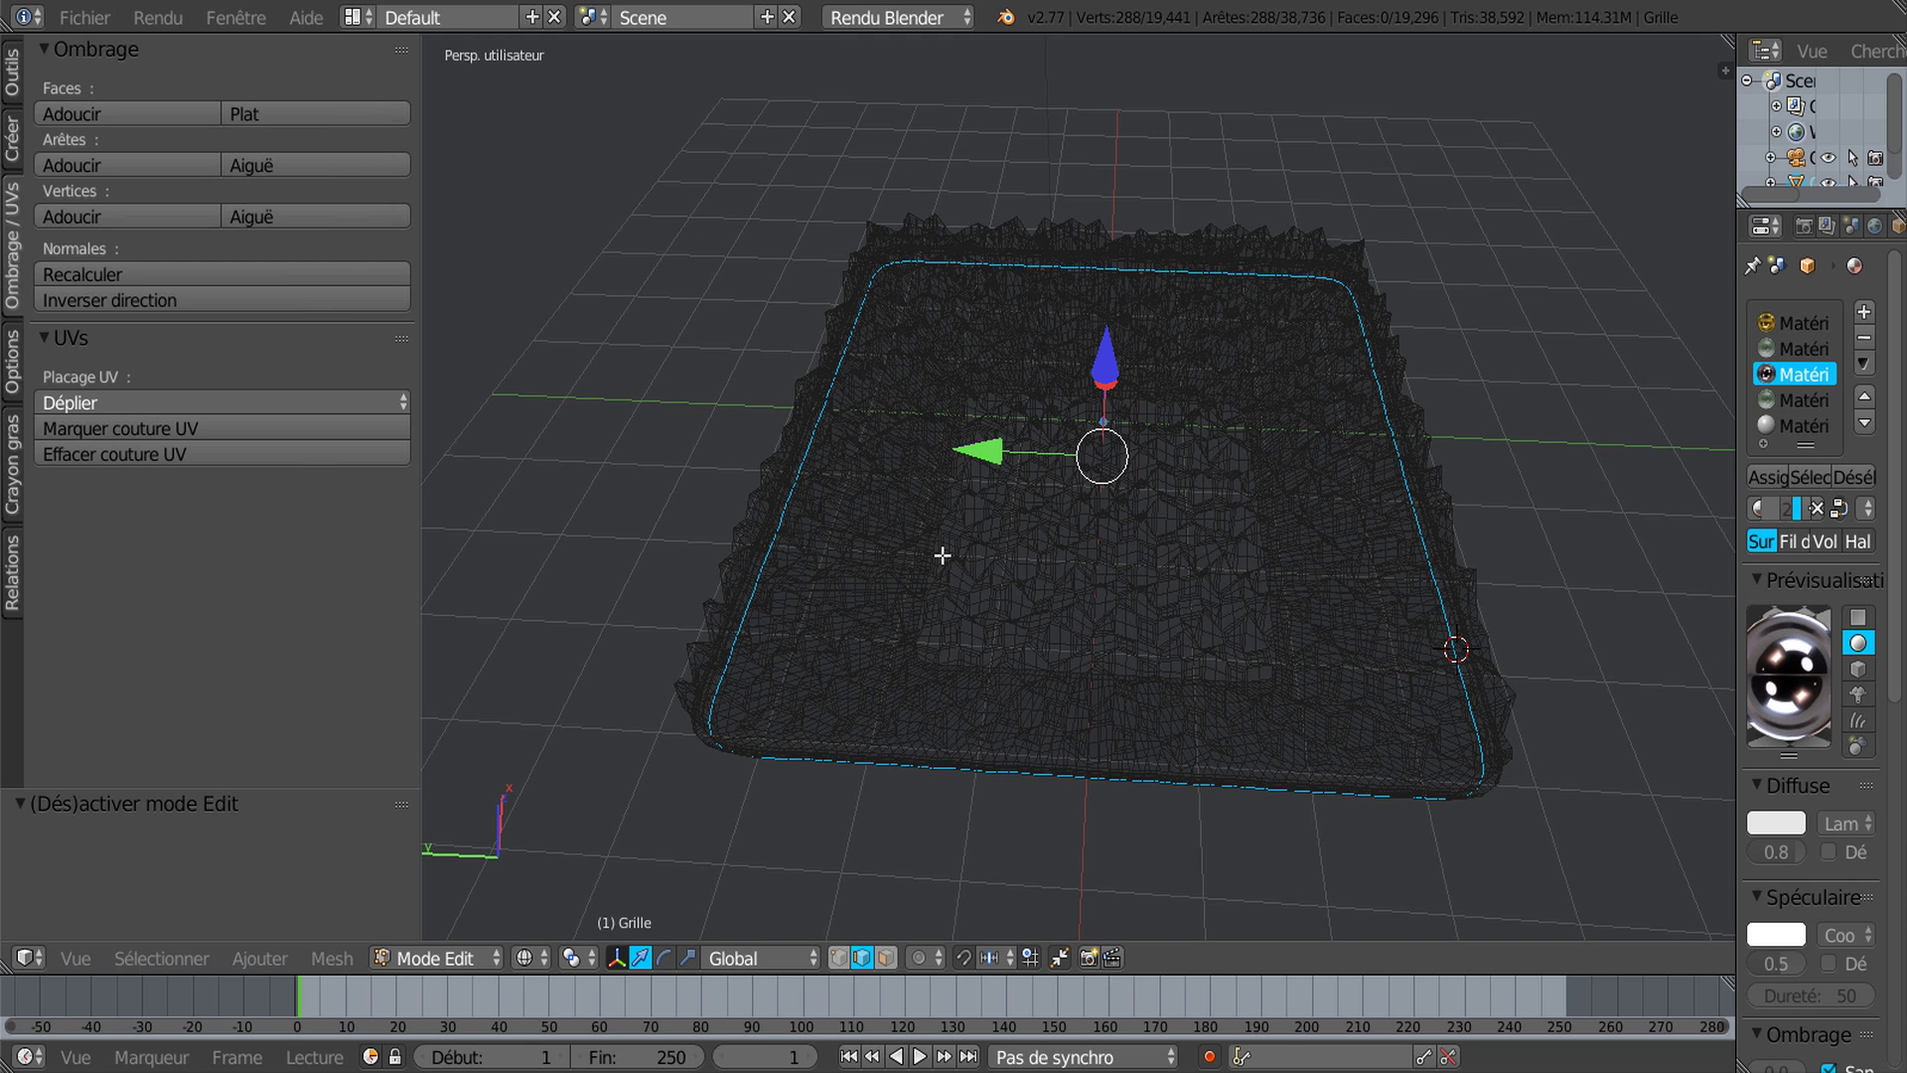
click(433, 959)
key(a)
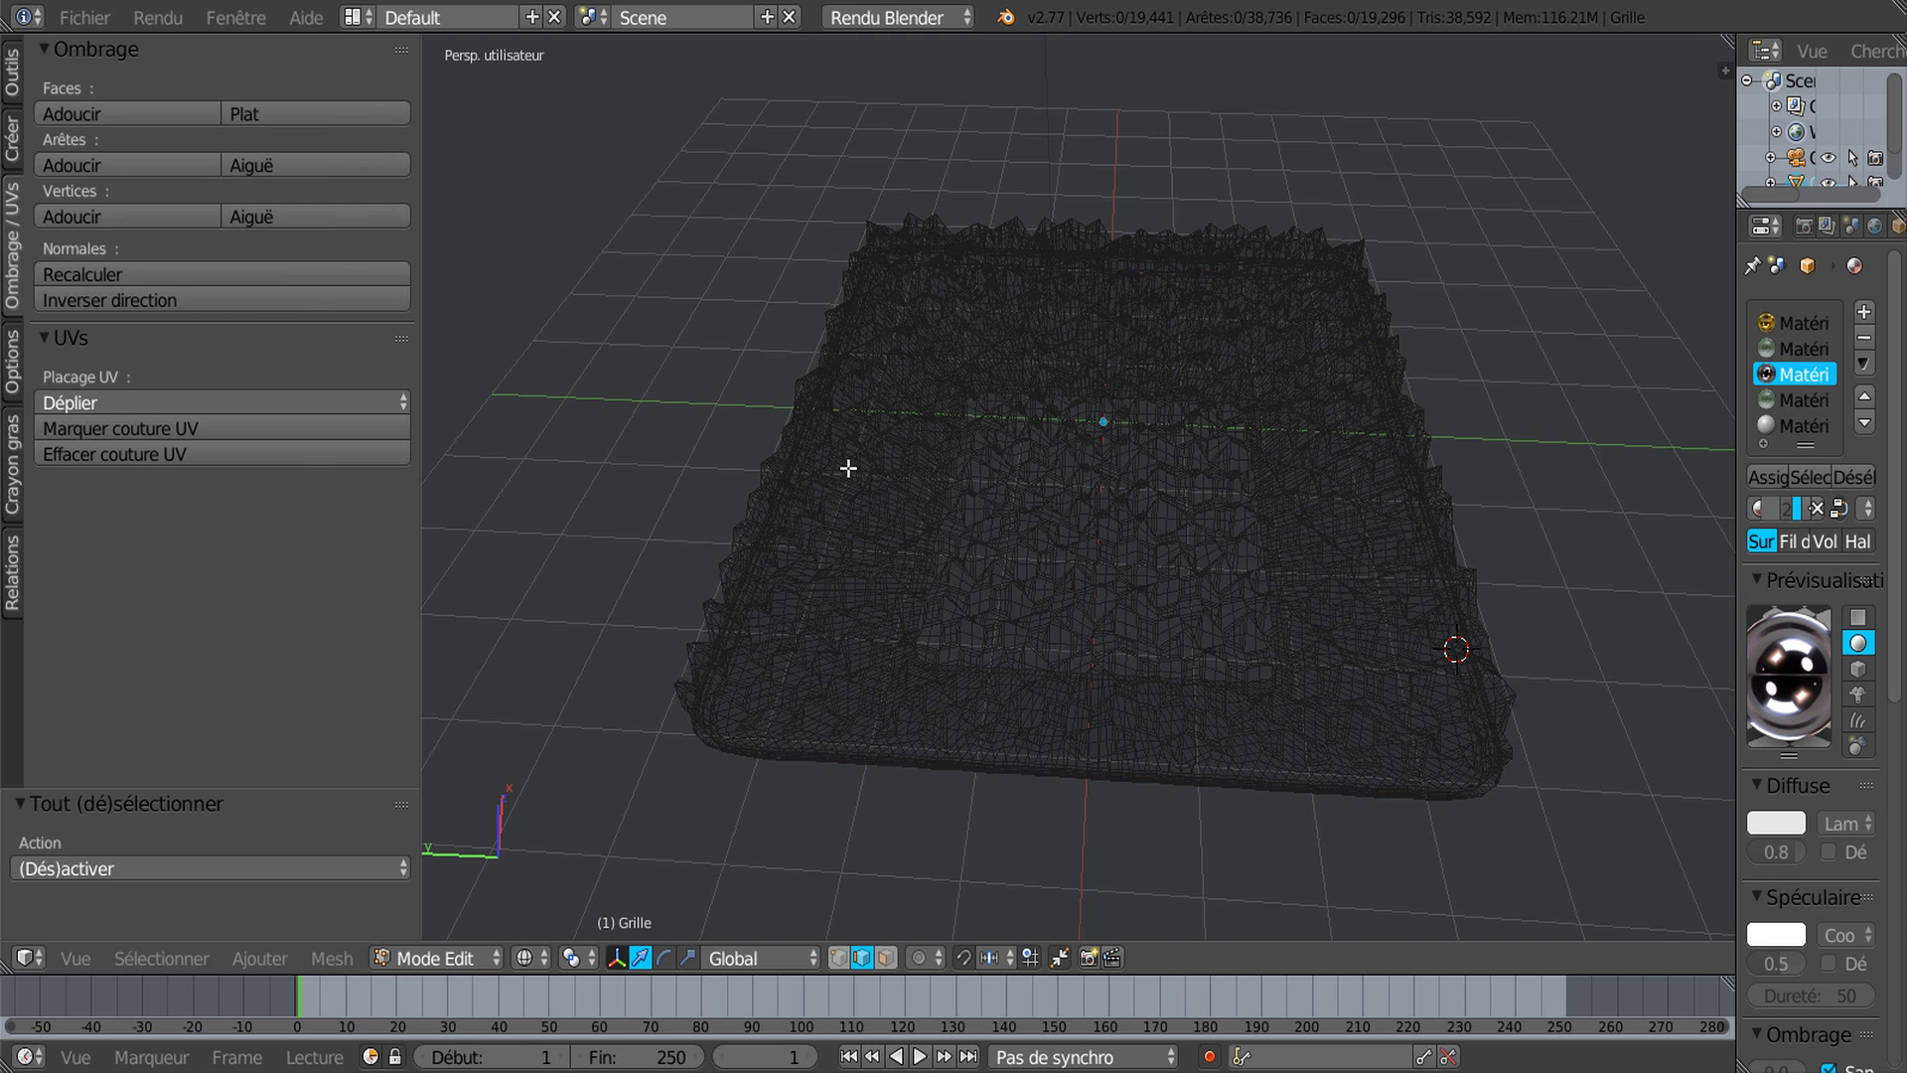
key(a)
click(526, 958)
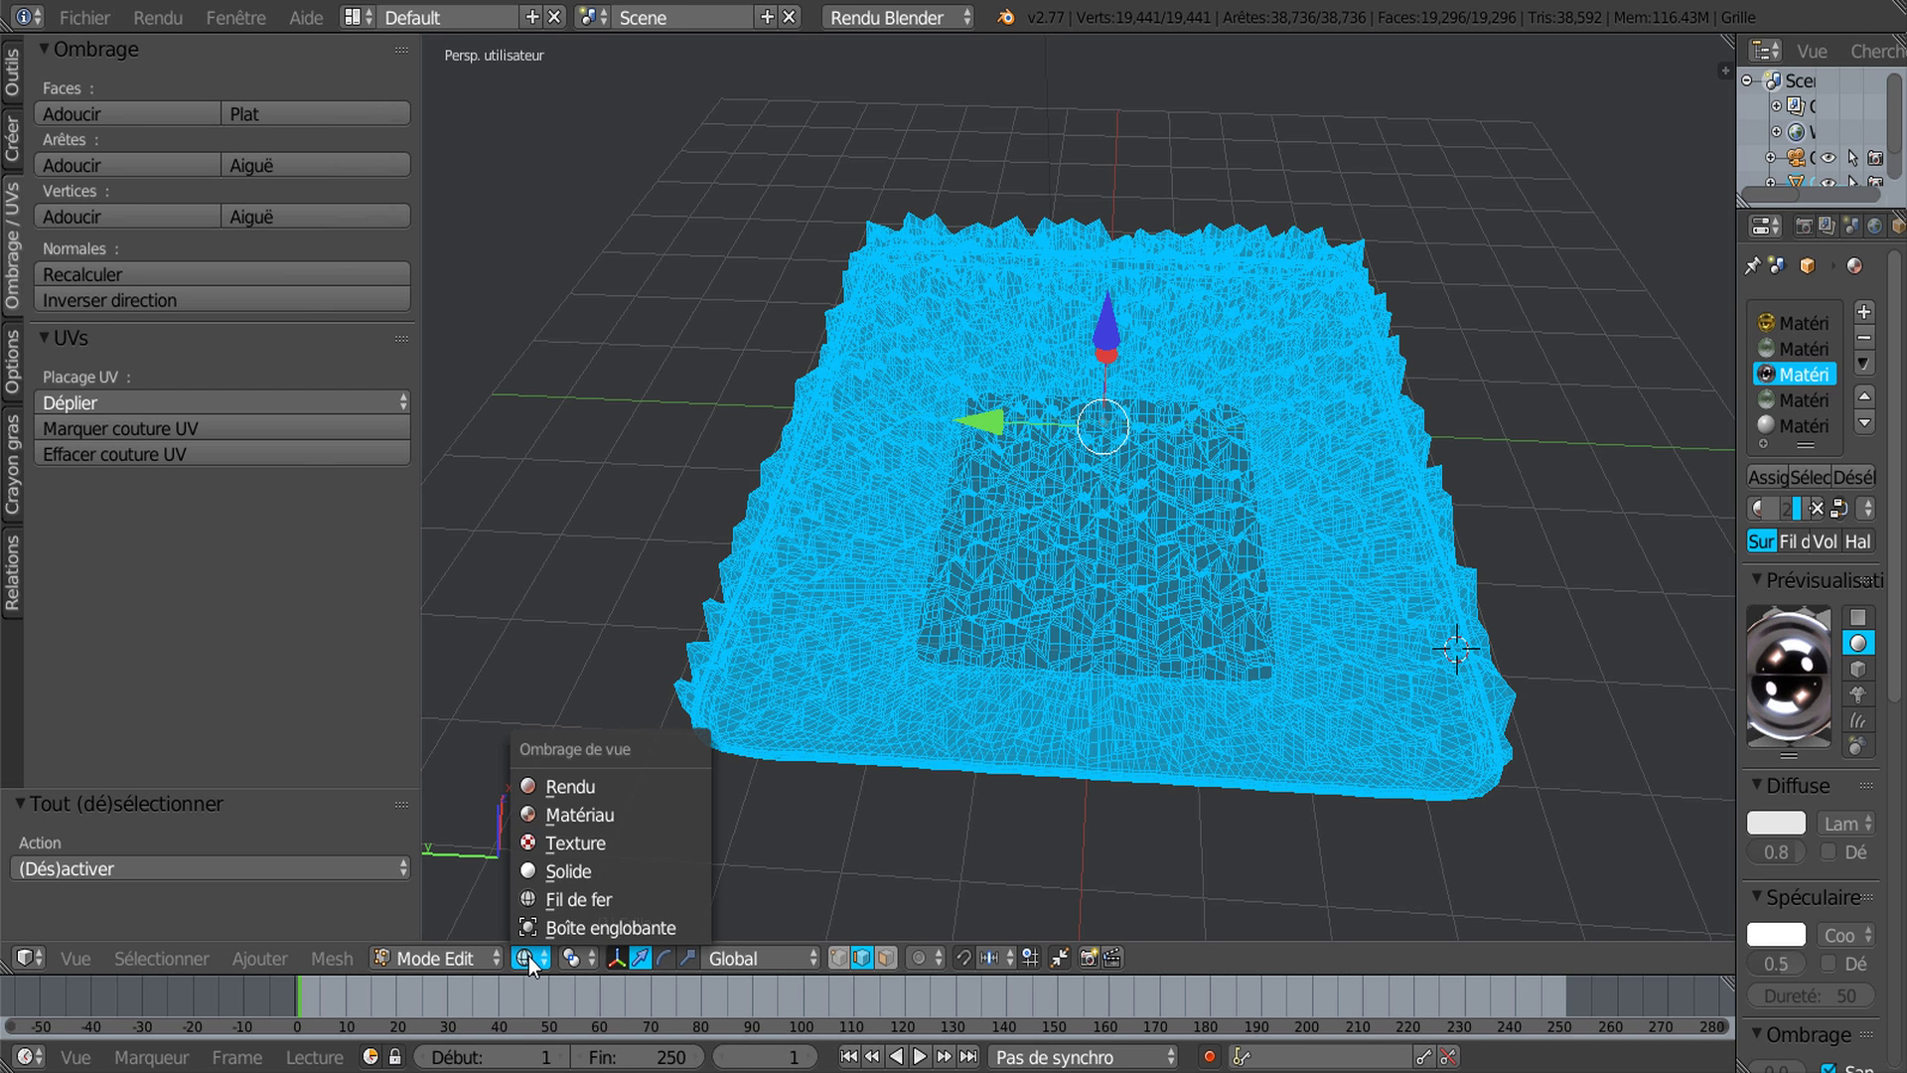
click(575, 814)
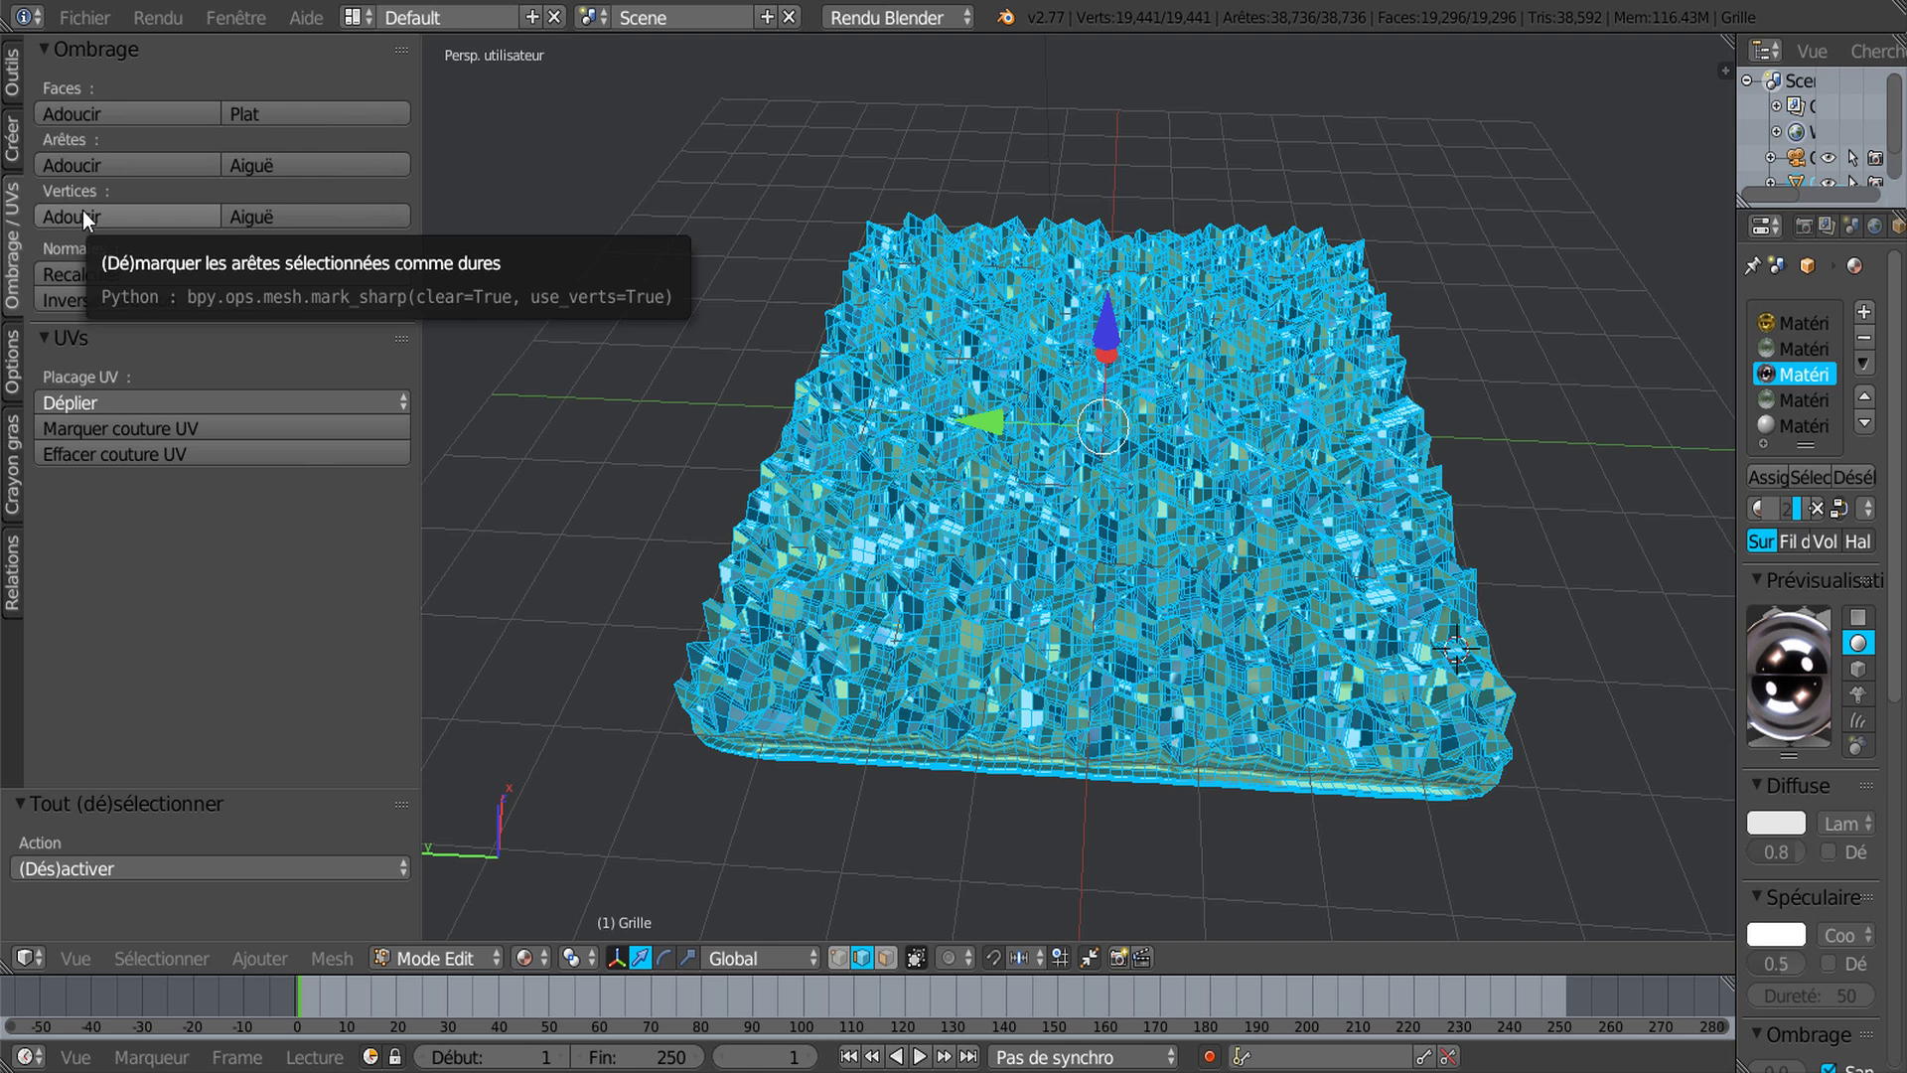
click(103, 115)
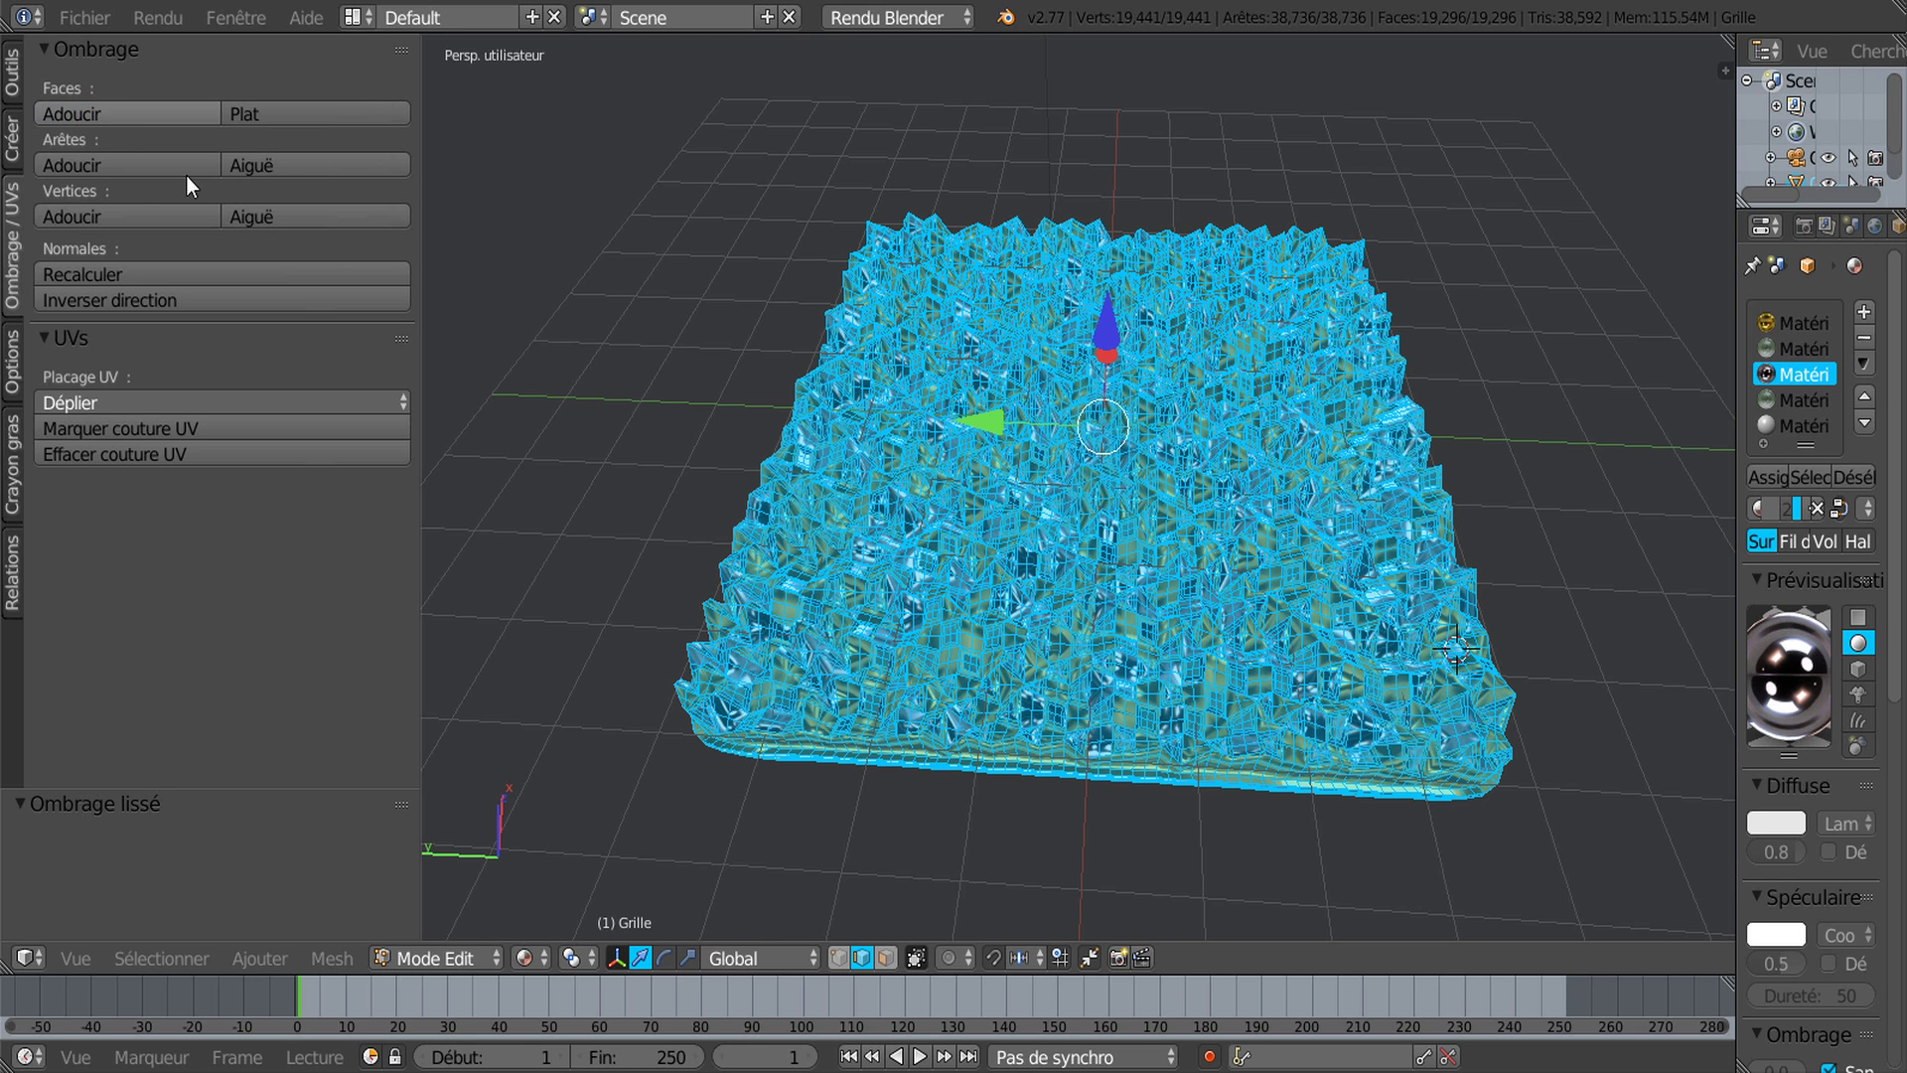
Step: Inspect the smooth-shaded block in Object Mode and undo the smoothing
key(Tab)
mouse_move(626, 438)
middle_down()
mouse_move(658, 615)
mouse_move(616, 465)
mouse_move(554, 379)
mouse_move(1106, 646)
mouse_move(1112, 715)
mouse_move(1137, 473)
mouse_move(1187, 584)
mouse_move(1147, 547)
mouse_move(1204, 636)
mouse_move(1202, 507)
mouse_move(1204, 675)
mouse_move(1202, 507)
mouse_move(1203, 635)
mouse_move(1212, 591)
mouse_move(1182, 542)
middle_up()
key(ctrl+z)
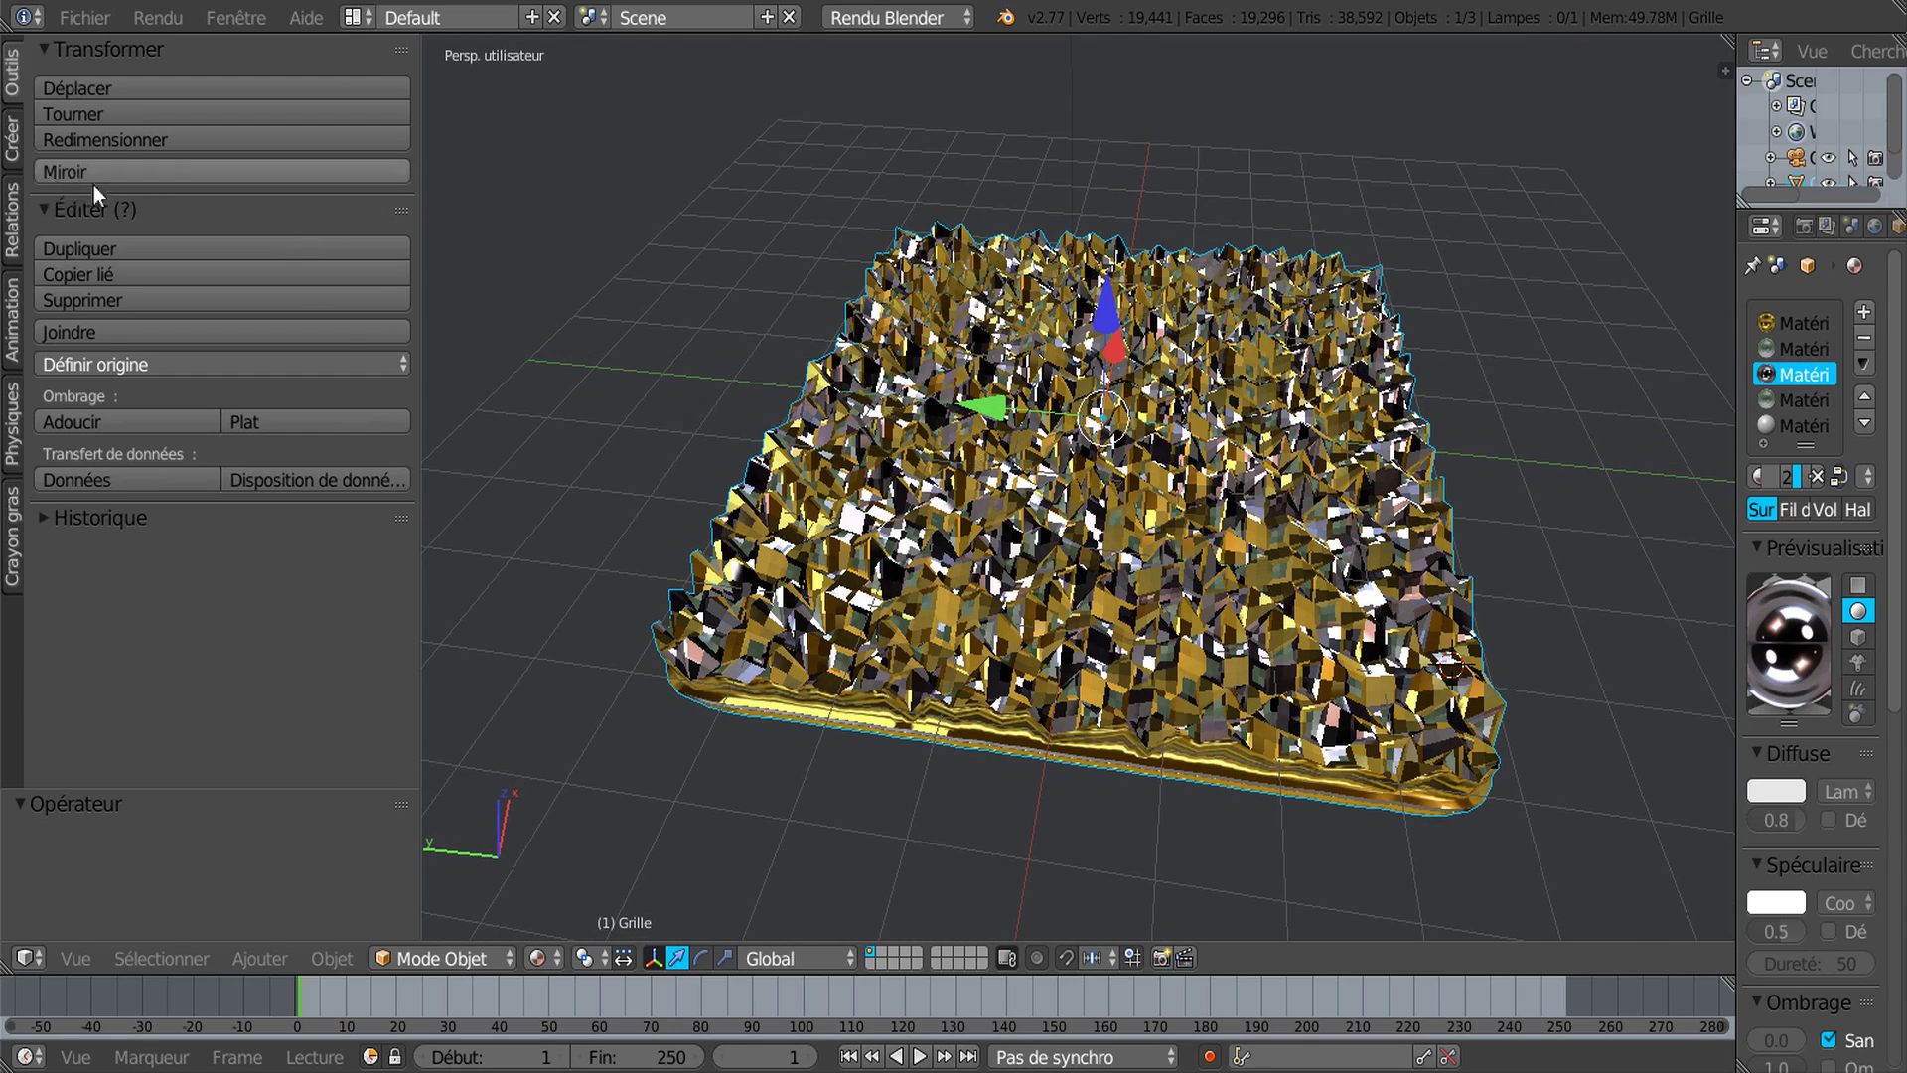
middle_drag(554, 450, 731, 503)
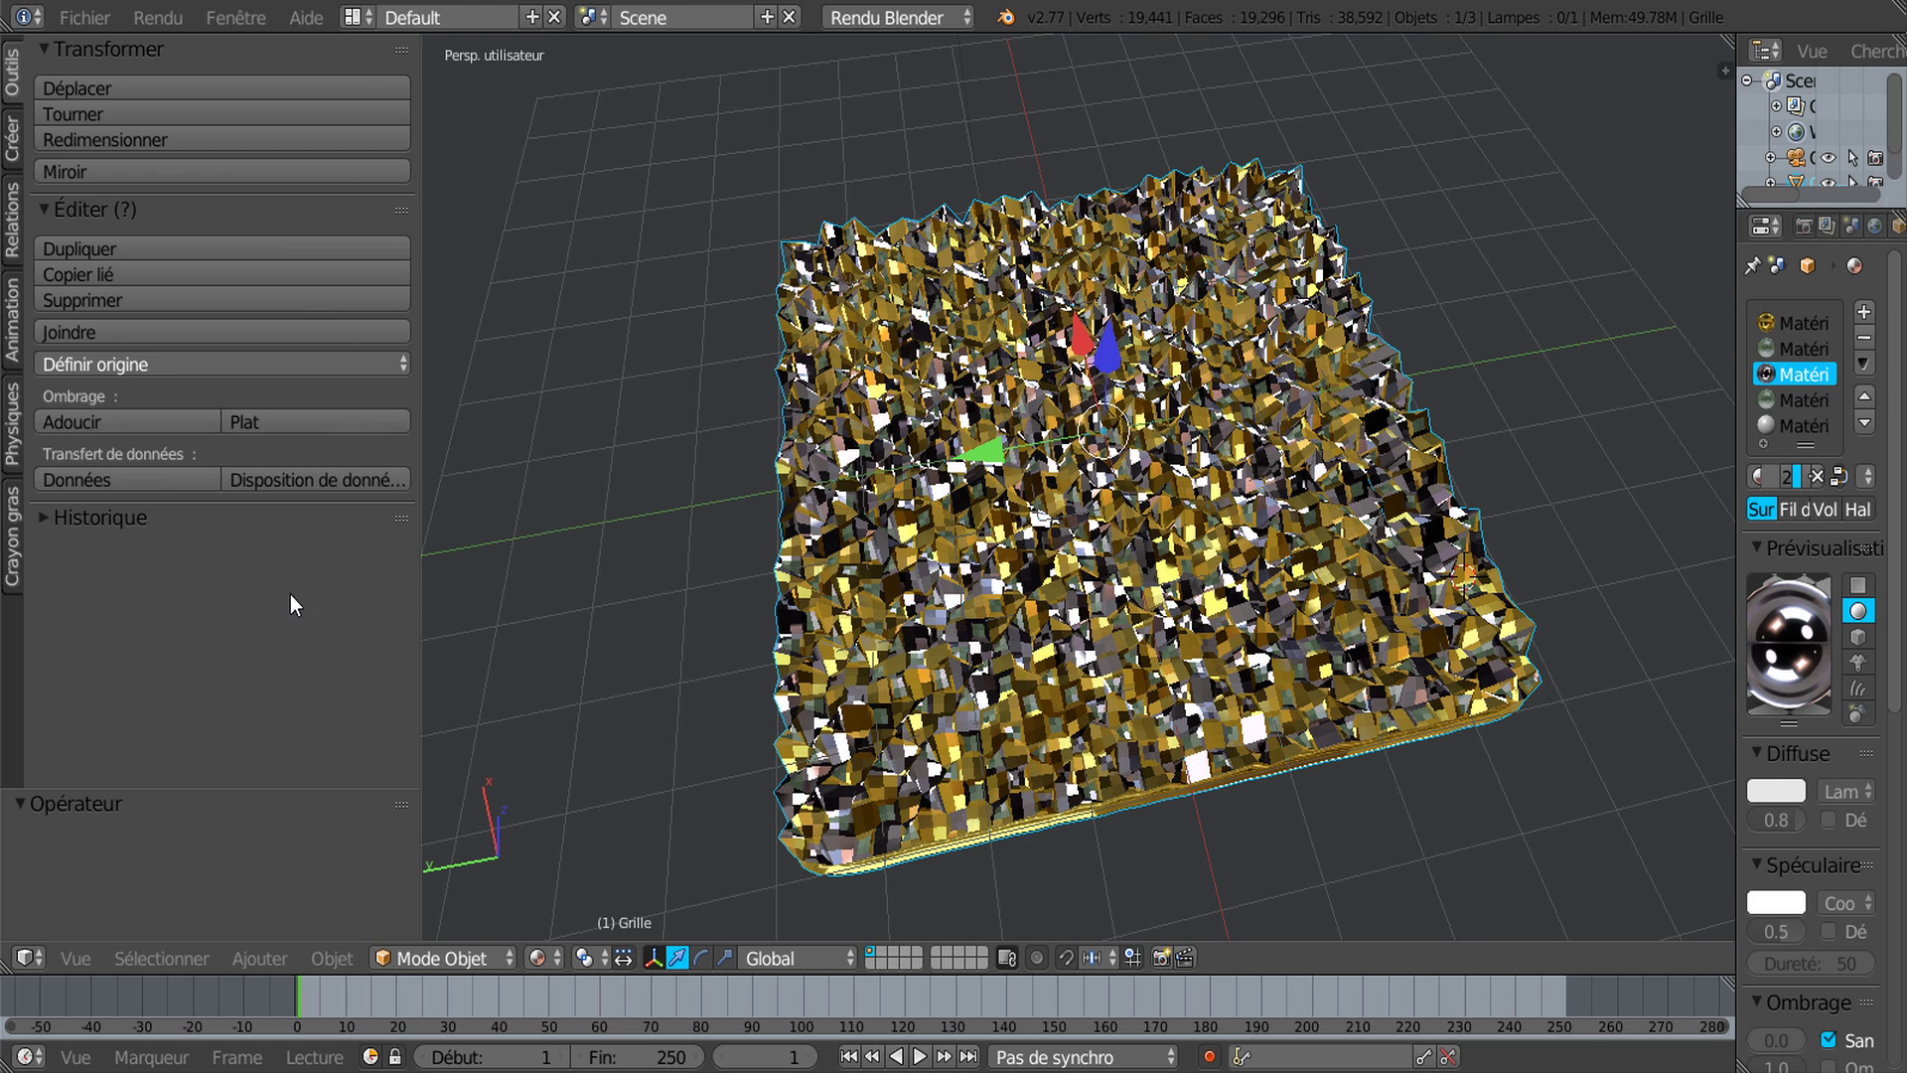
click(161, 959)
Step: Add a UV sphere with 32 segments and 16 rings to the block's mesh and scale it up by about 4.468
key(Tab)
click(139, 958)
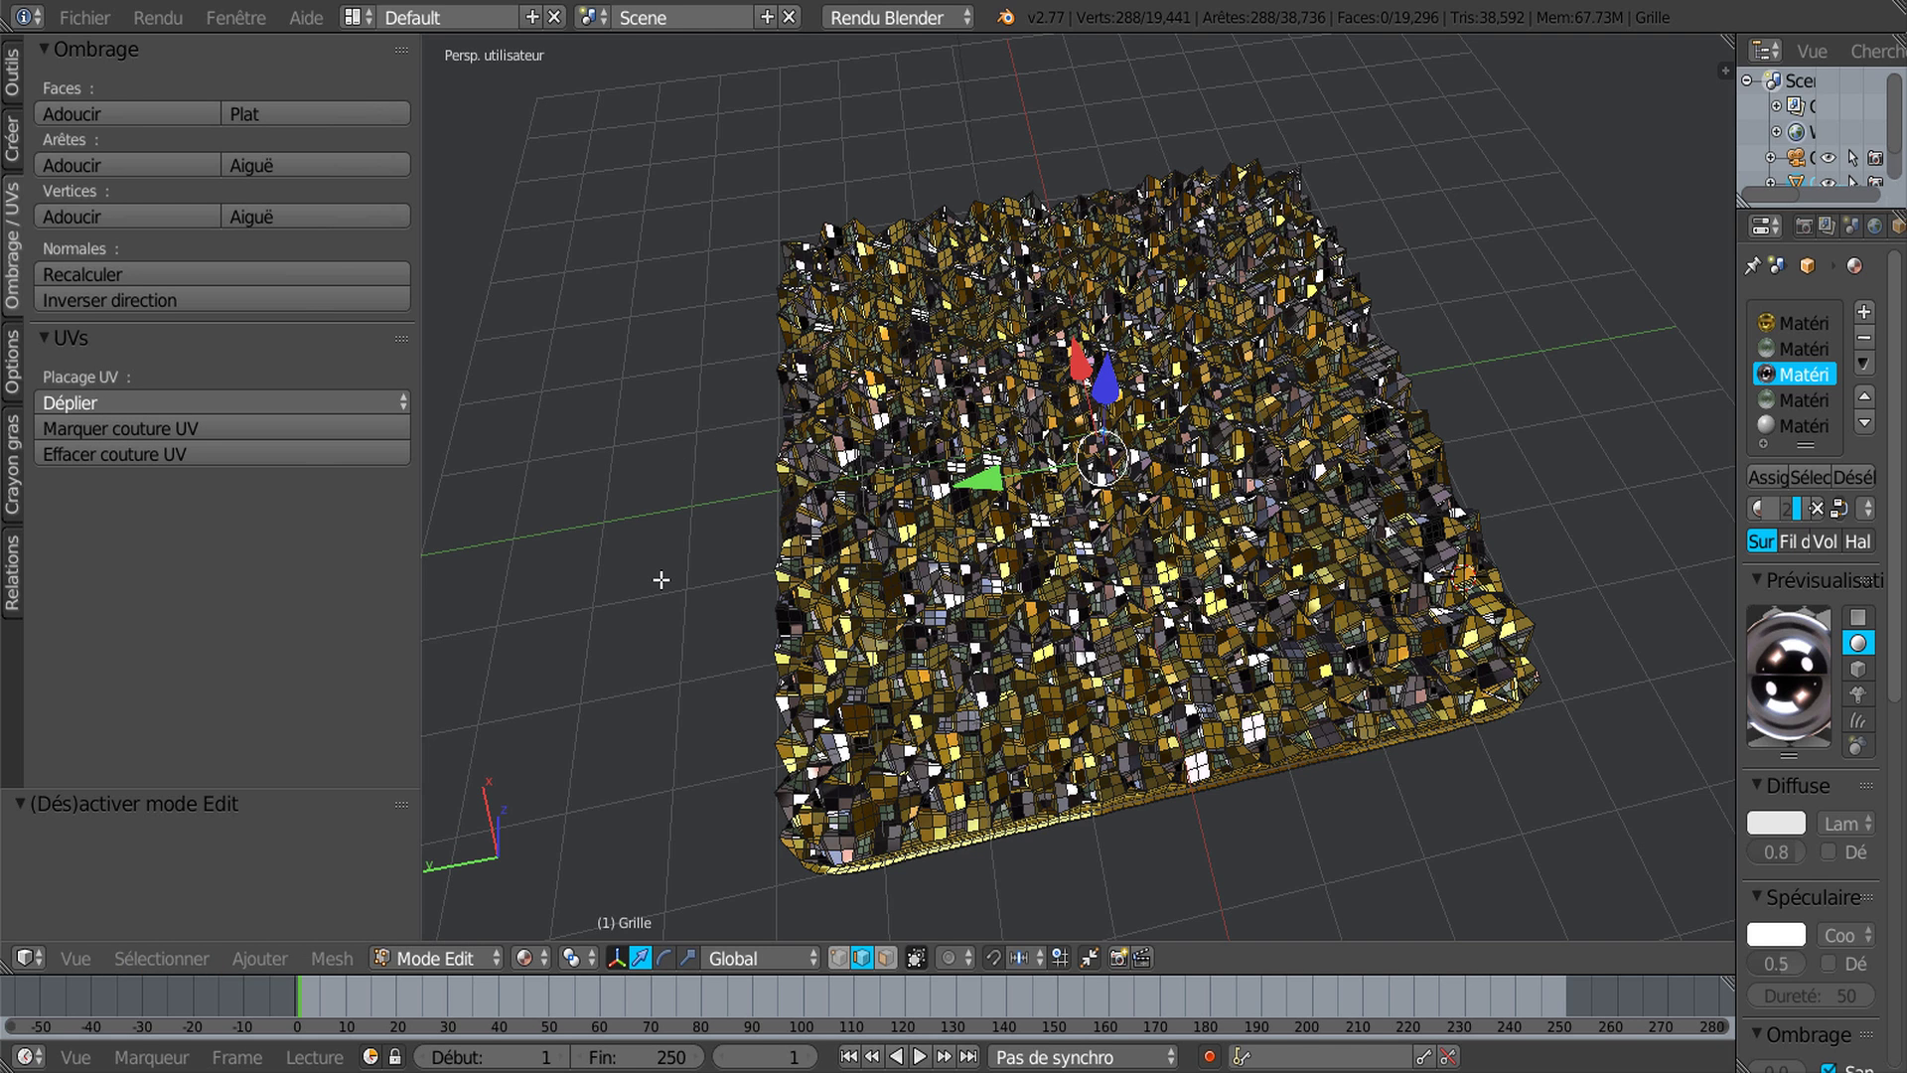
shift+middle_drag(682, 608, 923, 601)
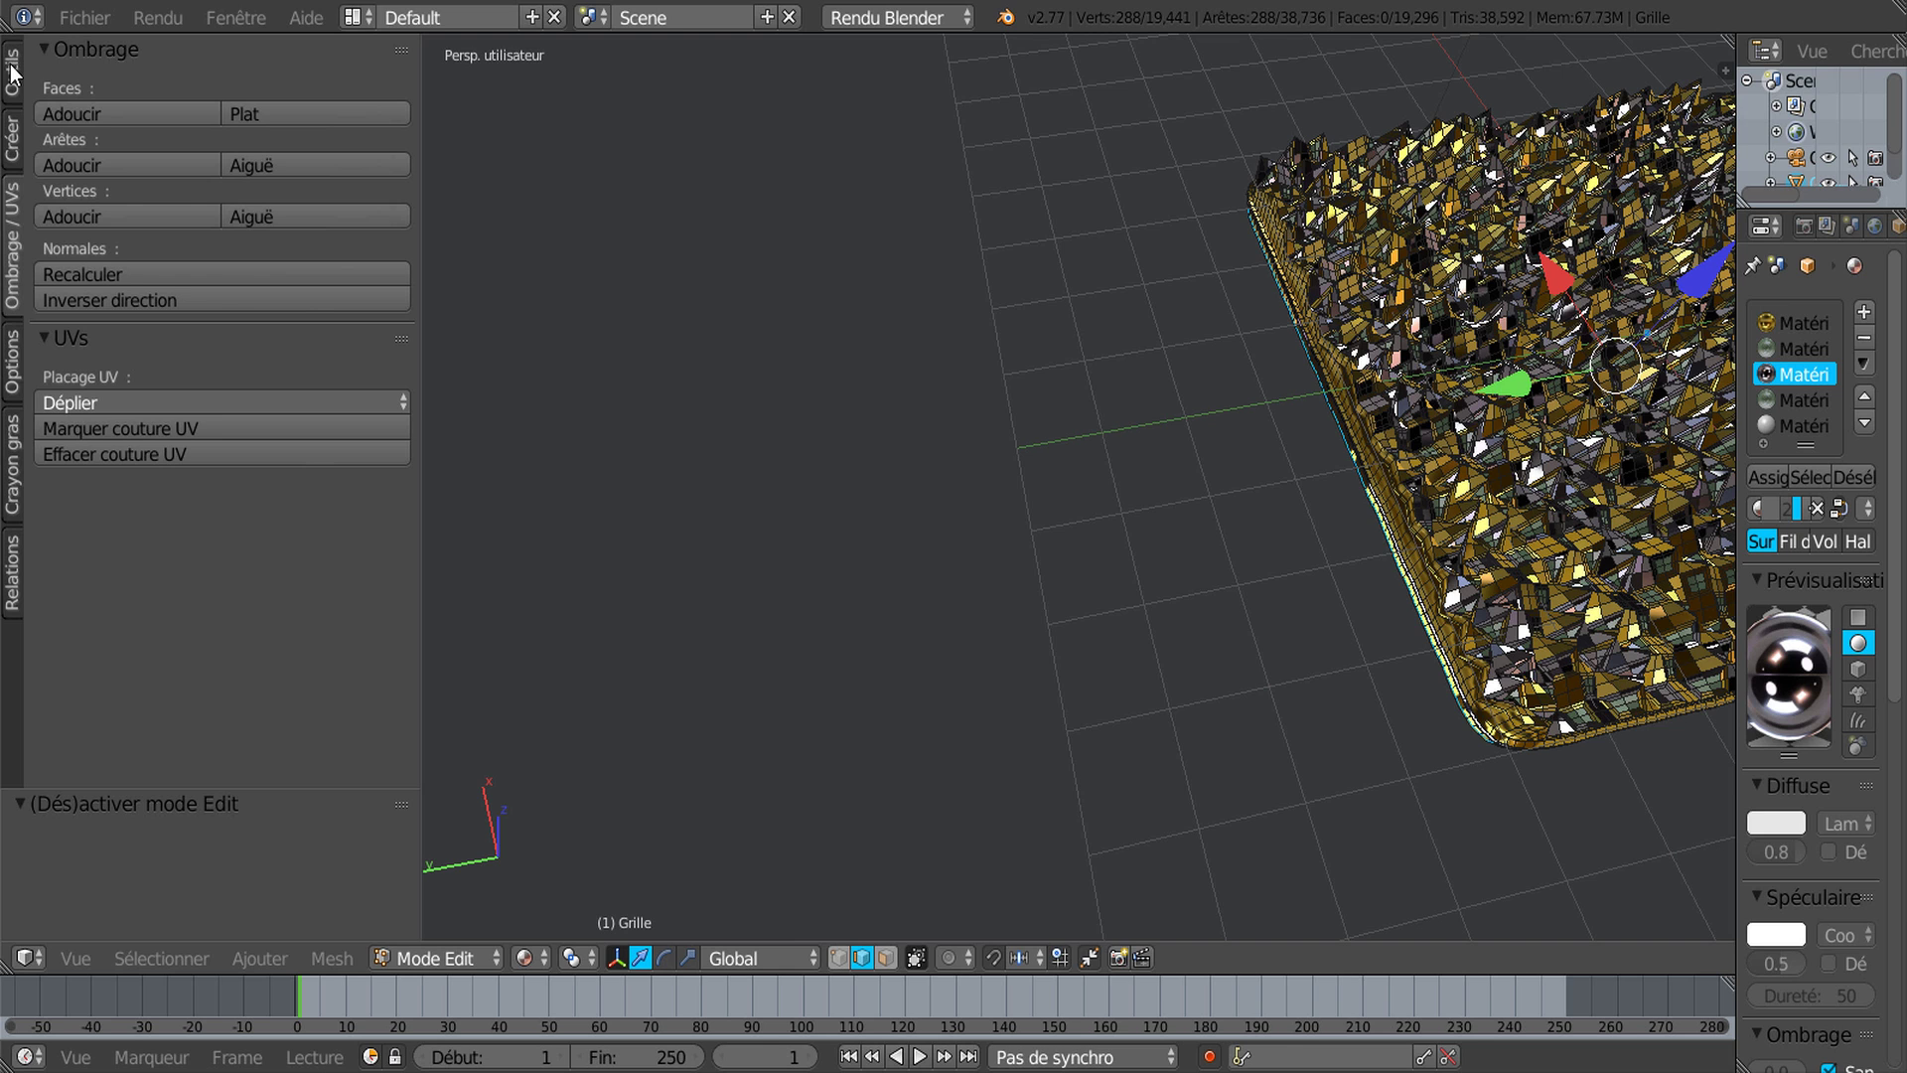
click(11, 134)
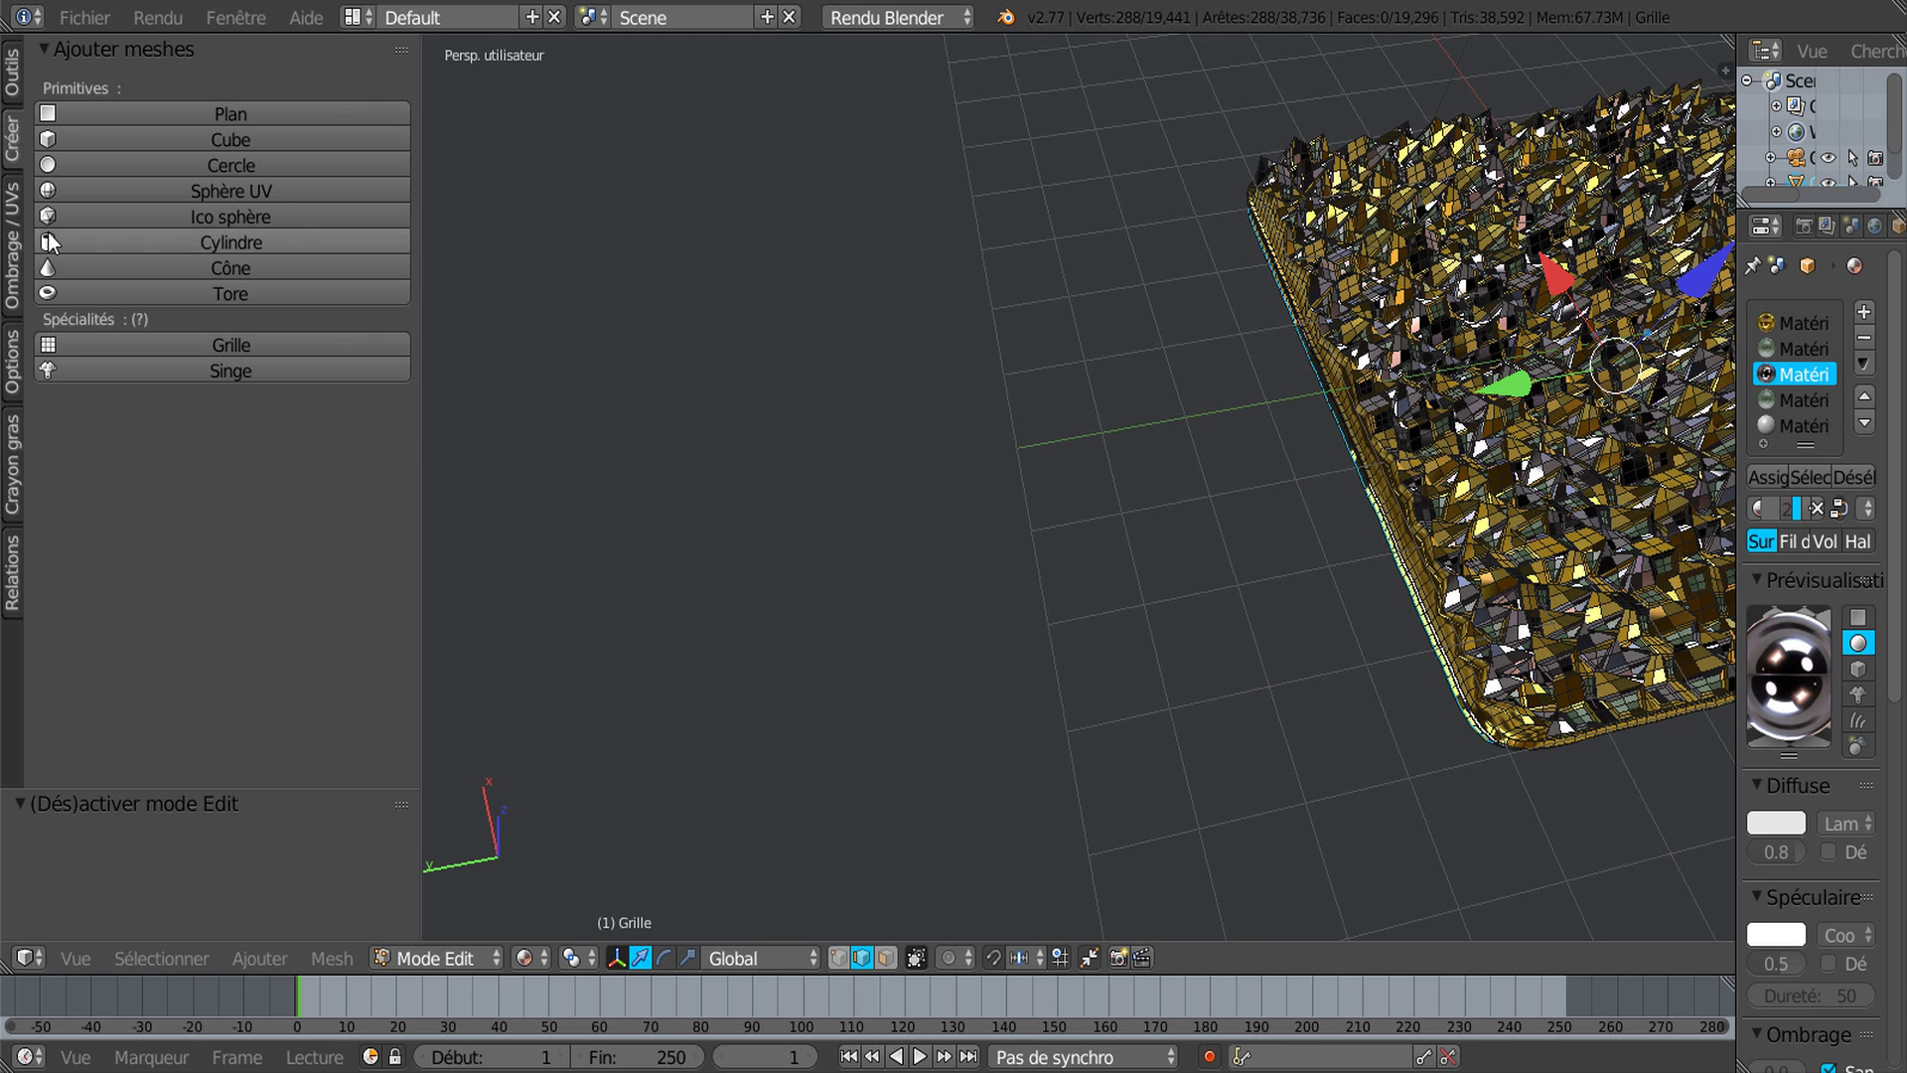
click(88, 189)
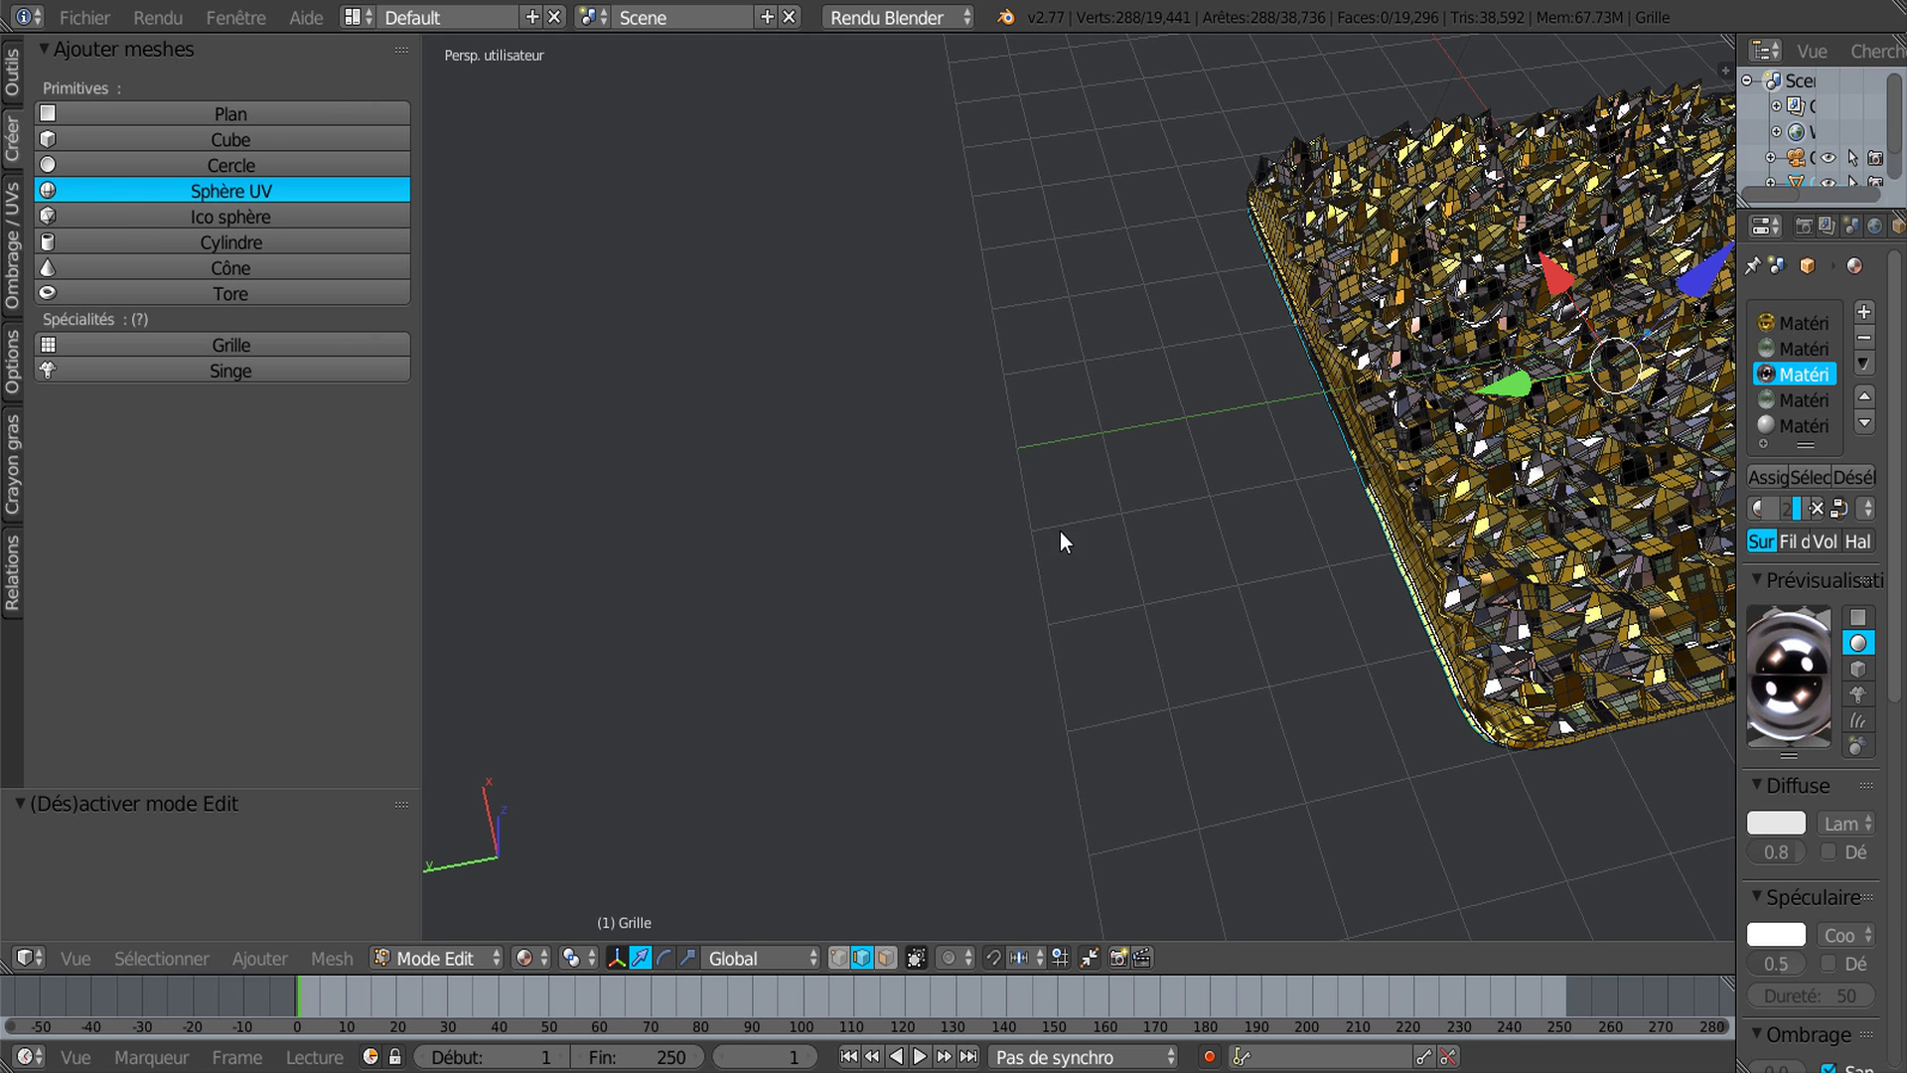
scroll(1059, 532, down, 5)
middle_drag(1176, 646, 896, 640)
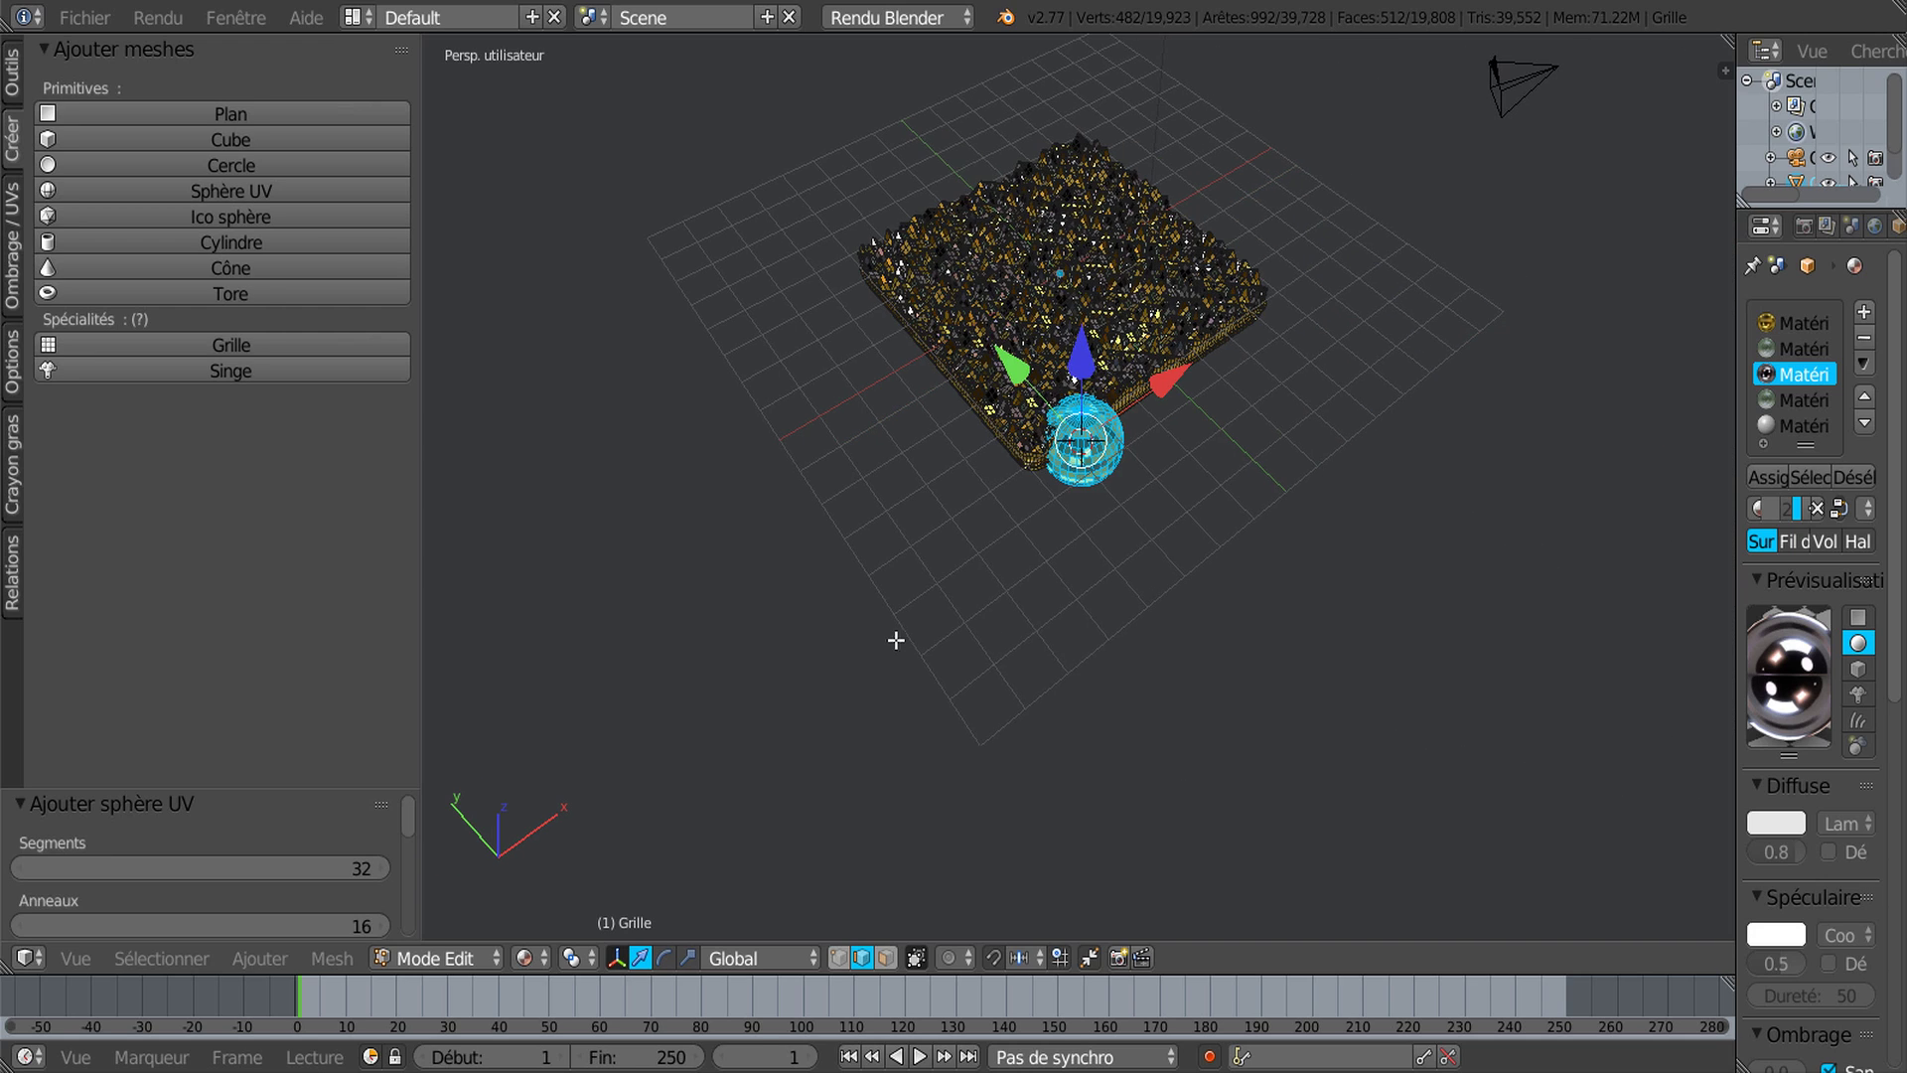
key(s)
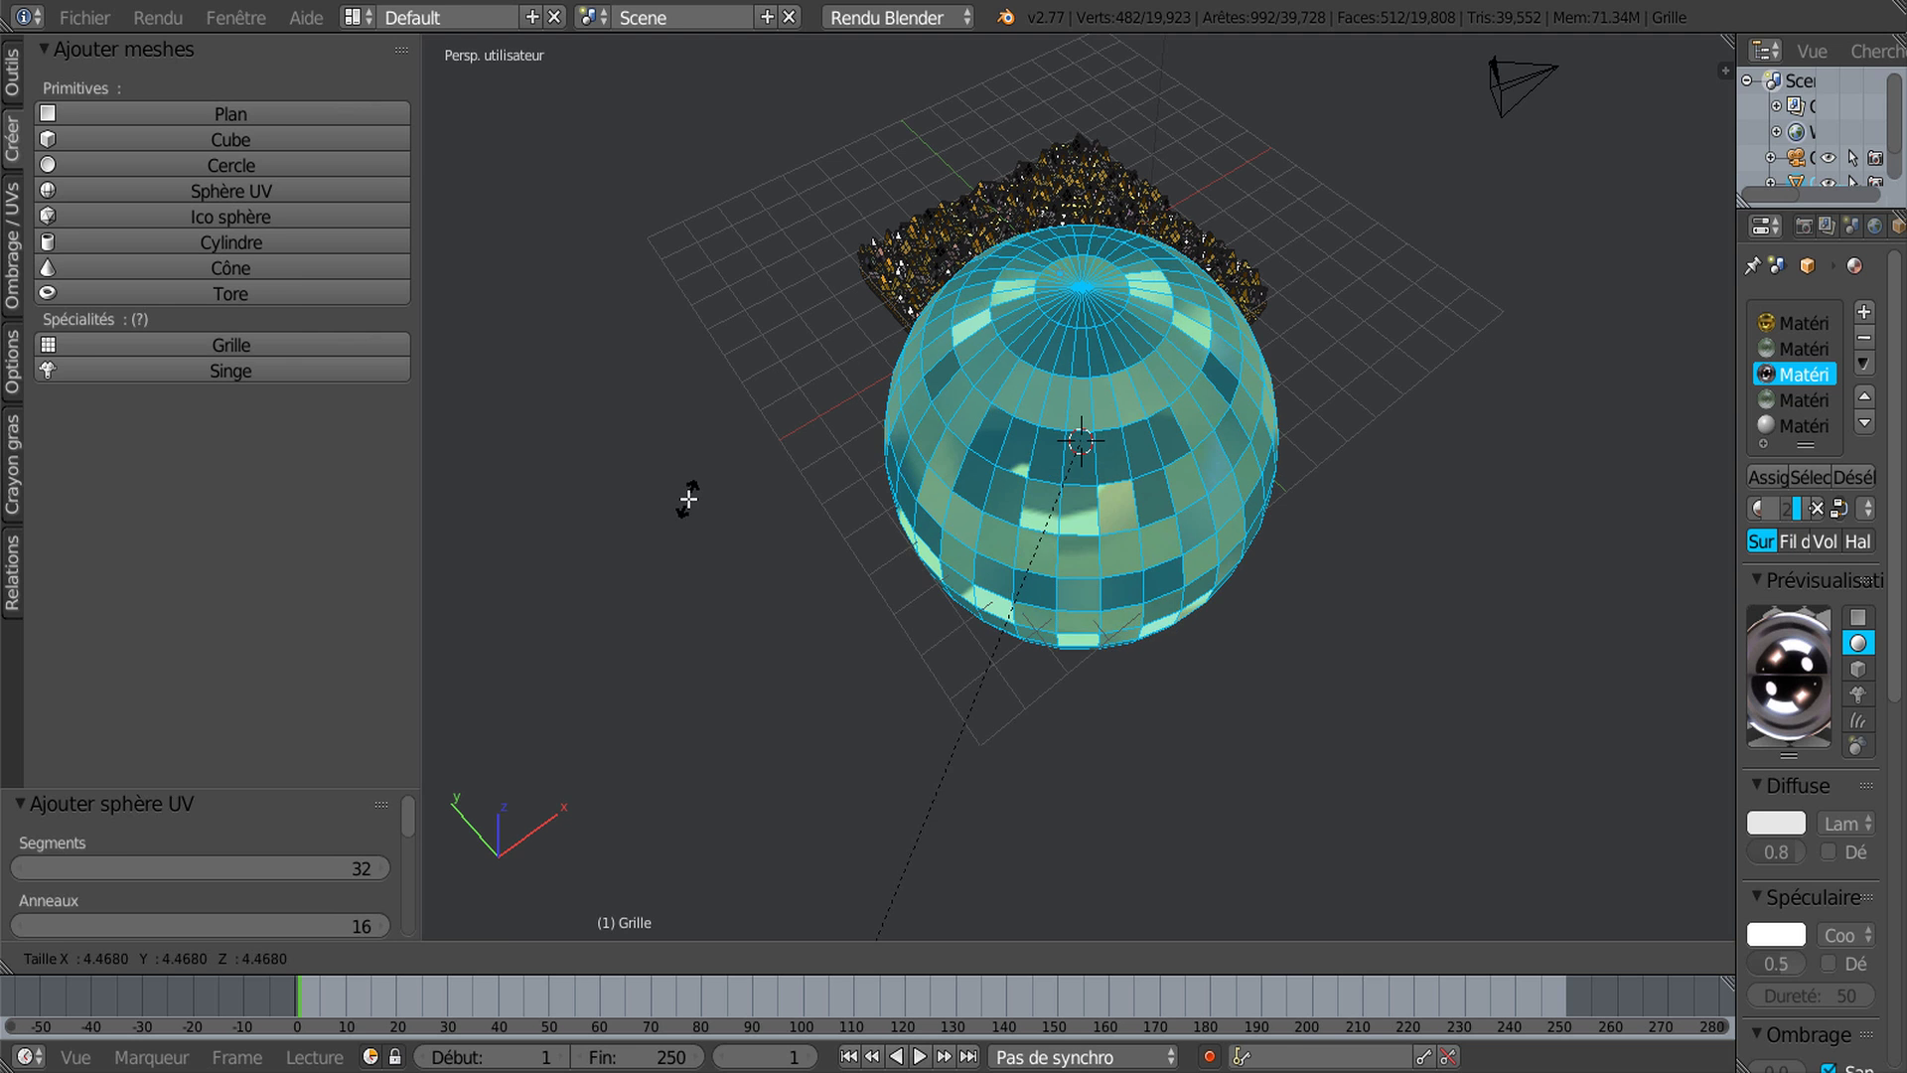
click(688, 499)
Step: Rip the sphere along an edge loop near its top and delete the vertices of the detached cap
middle_drag(1109, 402, 1282, 248)
scroll(1158, 401, up, 3)
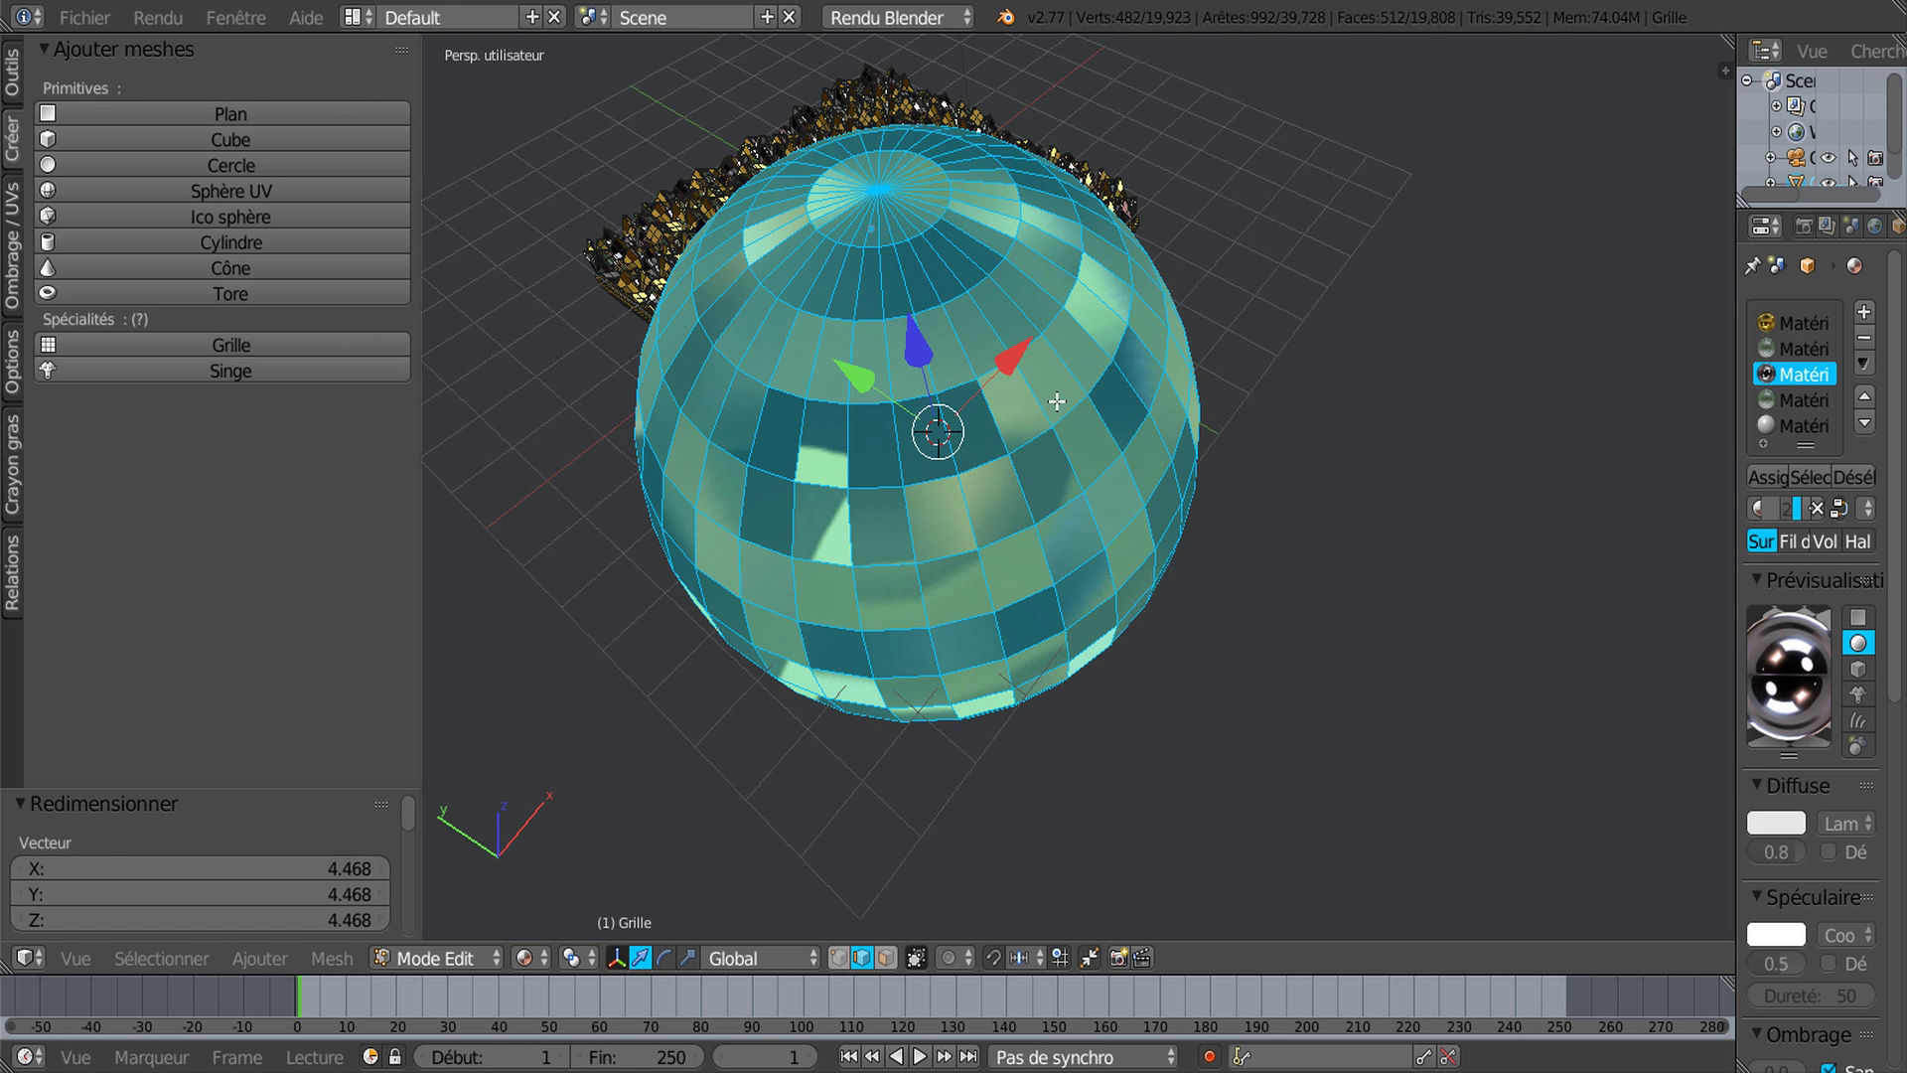
alt+right_click(958, 302)
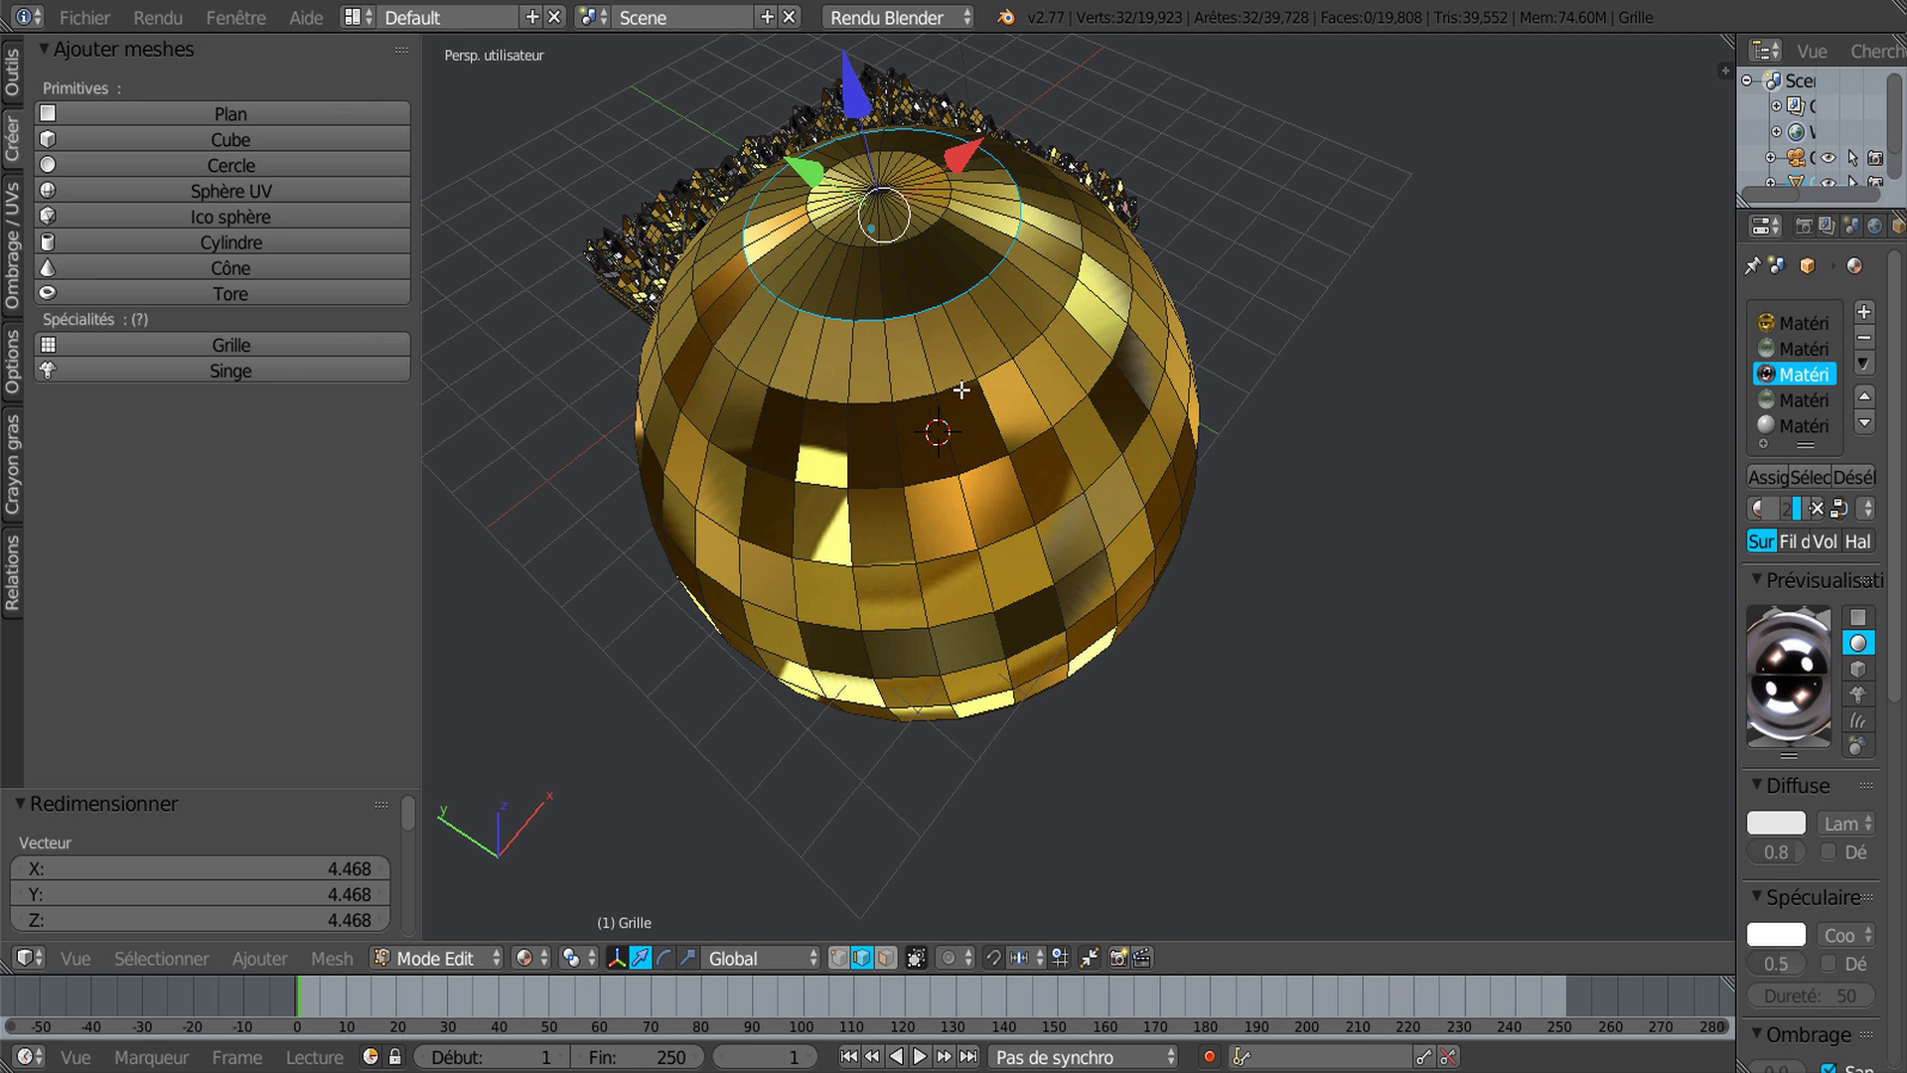
key(v)
click(962, 389)
right_click(902, 191)
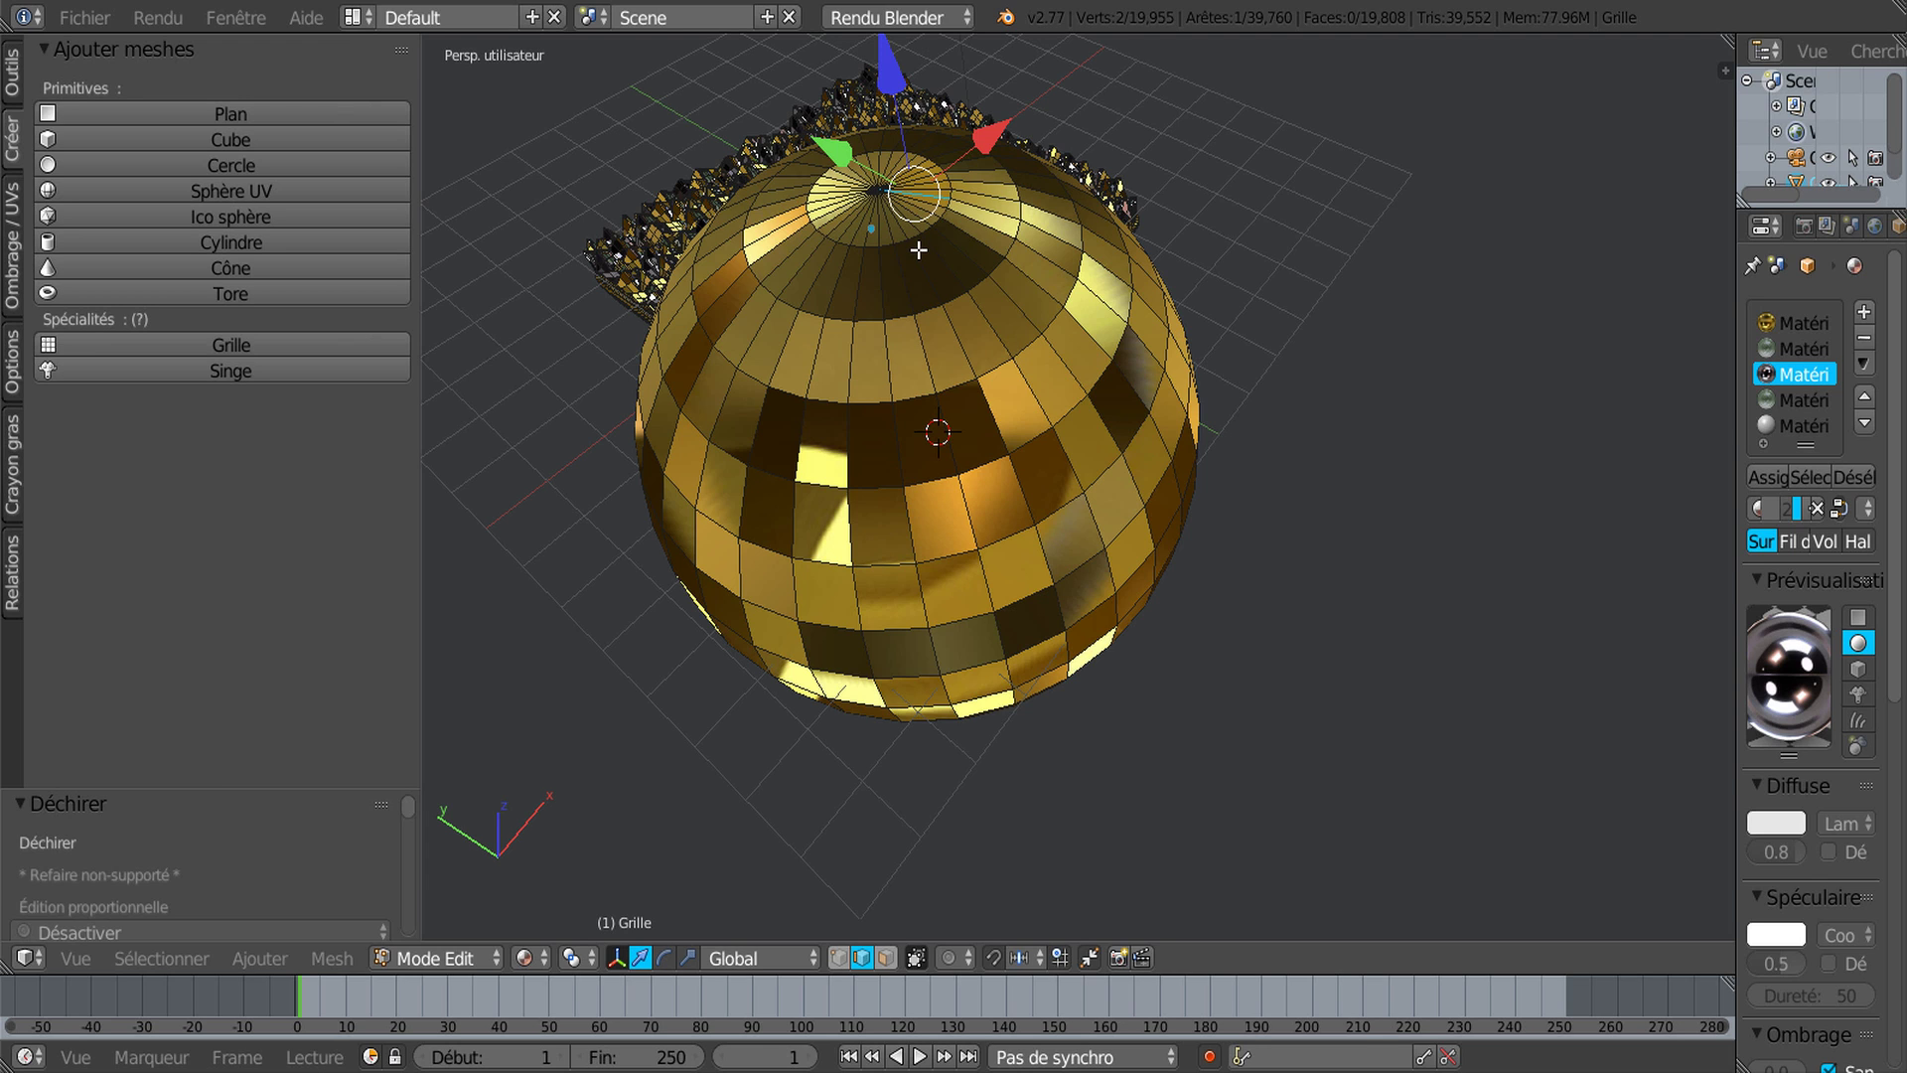
key(ctrl+l)
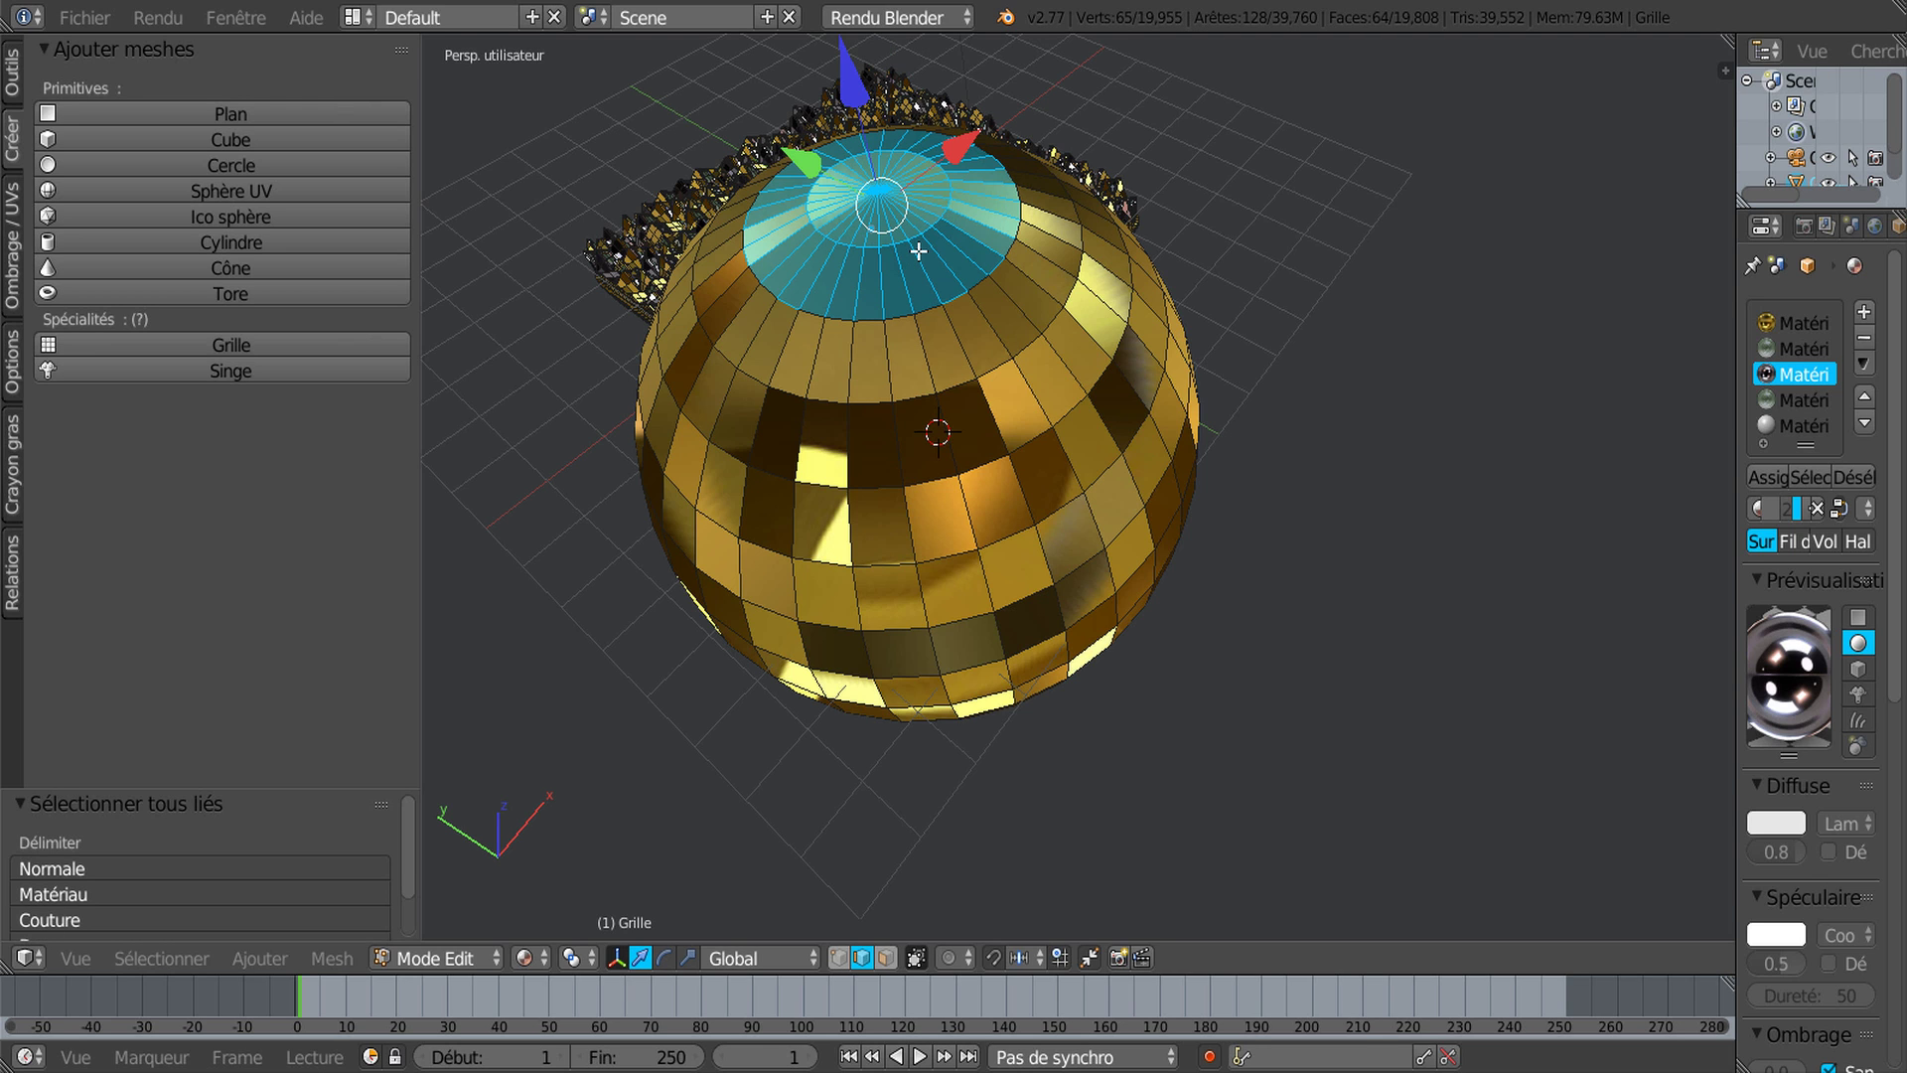
key(x)
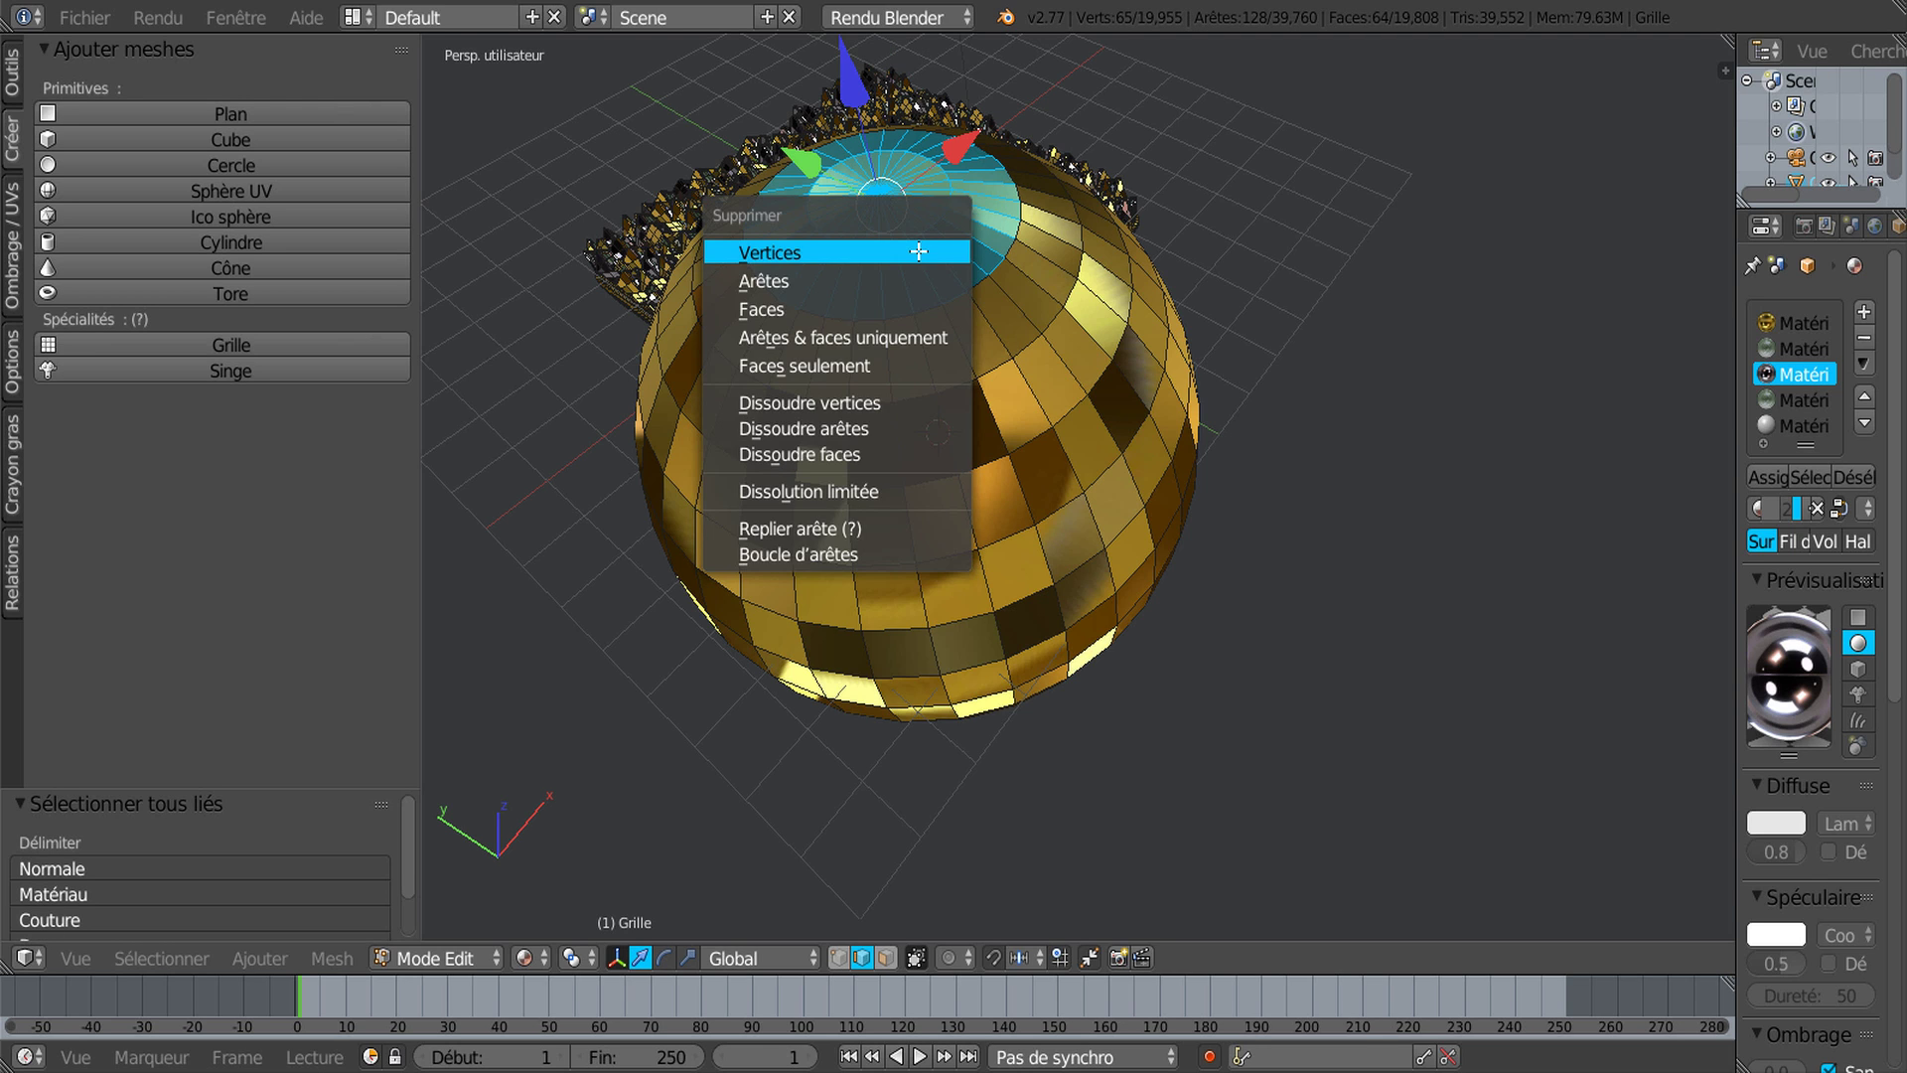
click(846, 255)
Step: Select all linked geometry of the open sphere and separate the selection into its own object
middle_drag(978, 316, 1161, 276)
scroll(1063, 268, up, 3)
scroll(1028, 264, down, 3)
middle_drag(1028, 264, 1033, 297)
scroll(1033, 297, up, 3)
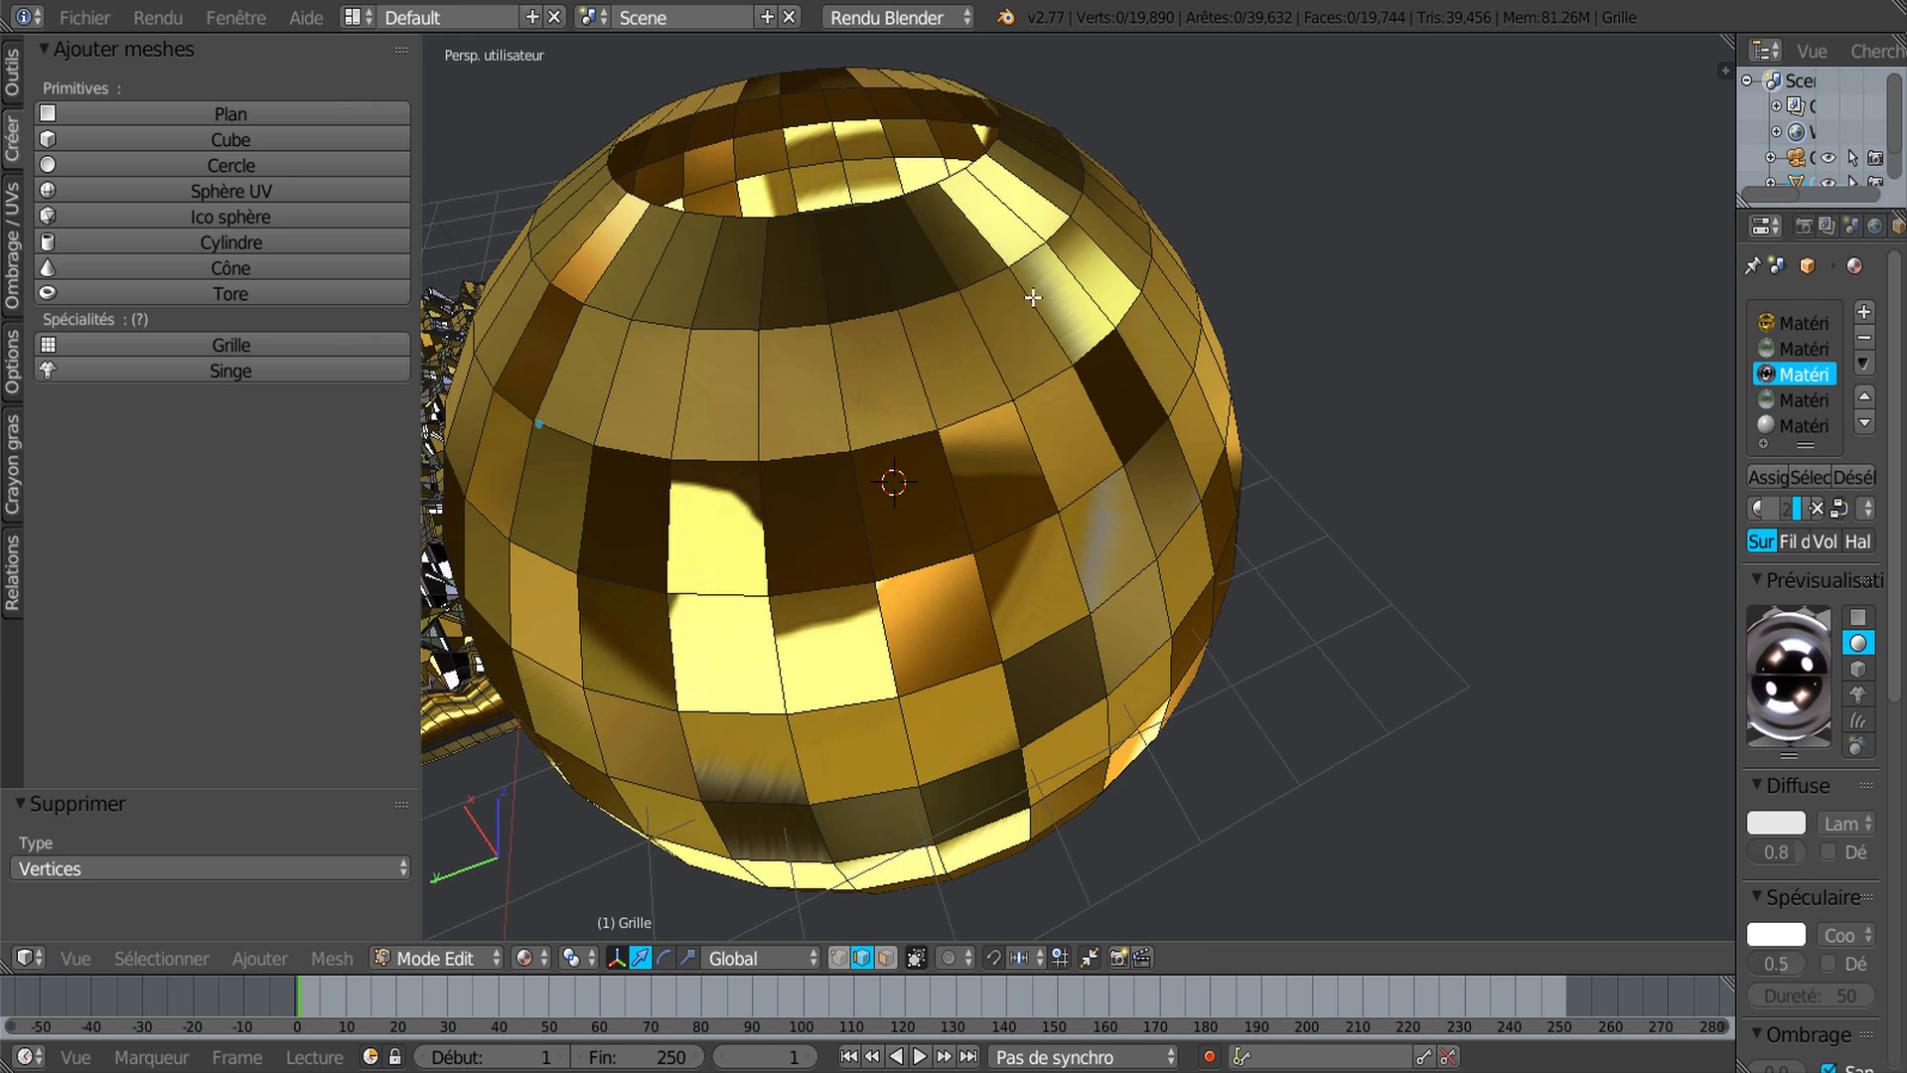
right_click(1033, 297)
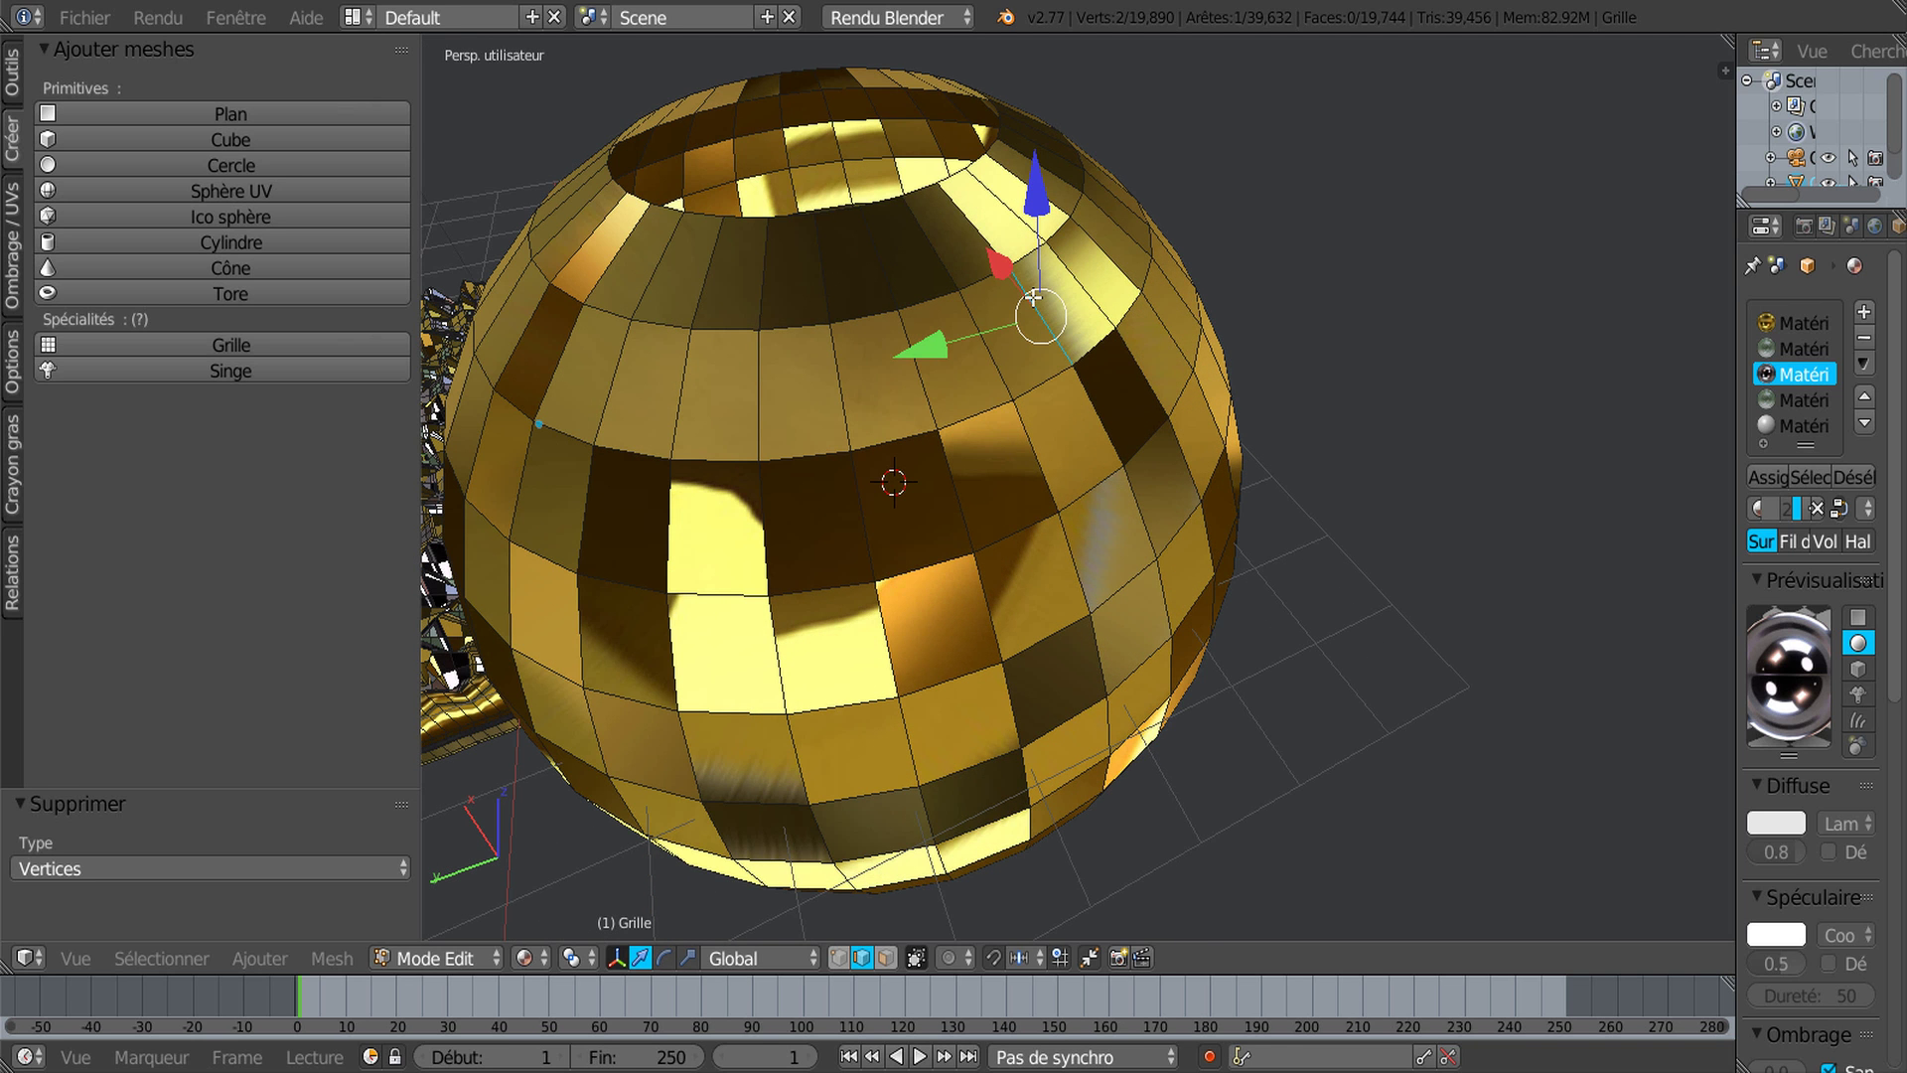
key(ctrl+l)
scroll(1034, 297, down, 5)
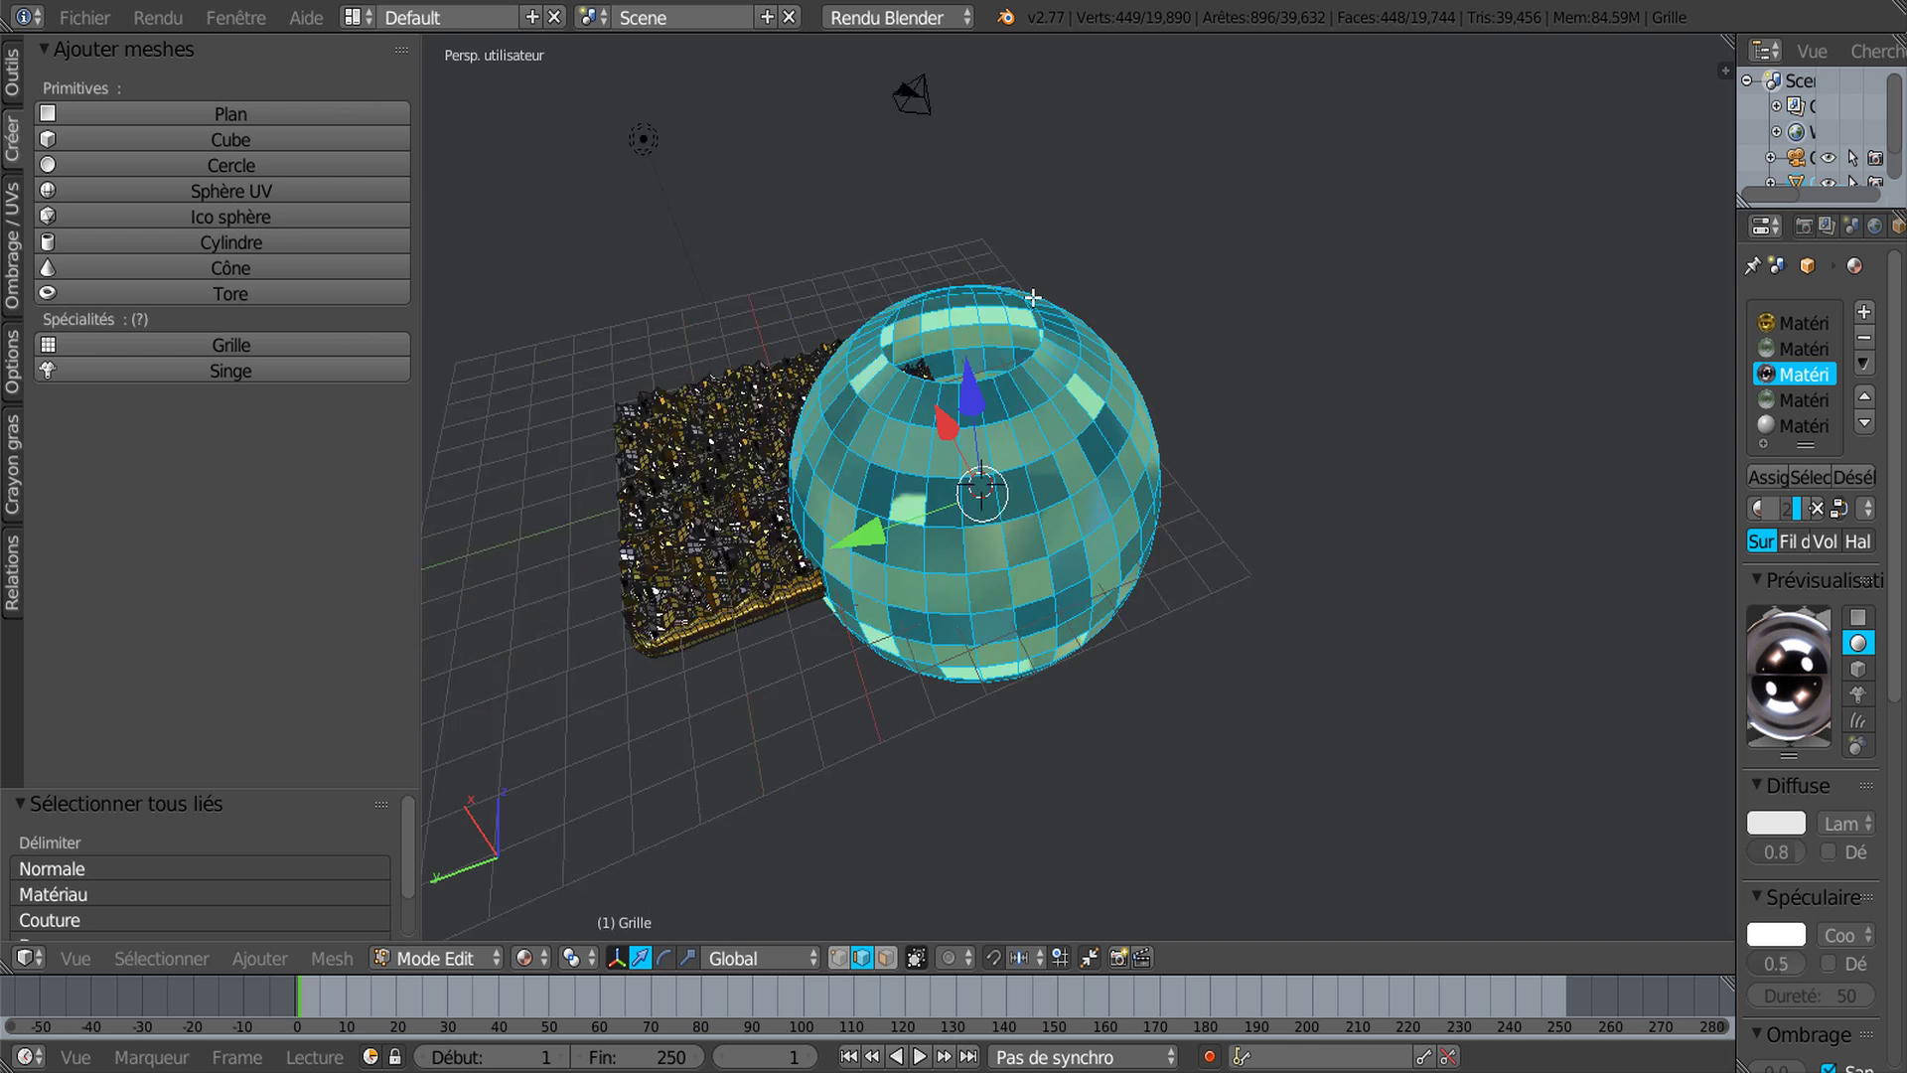
scroll(1033, 297, up, 1)
key(p)
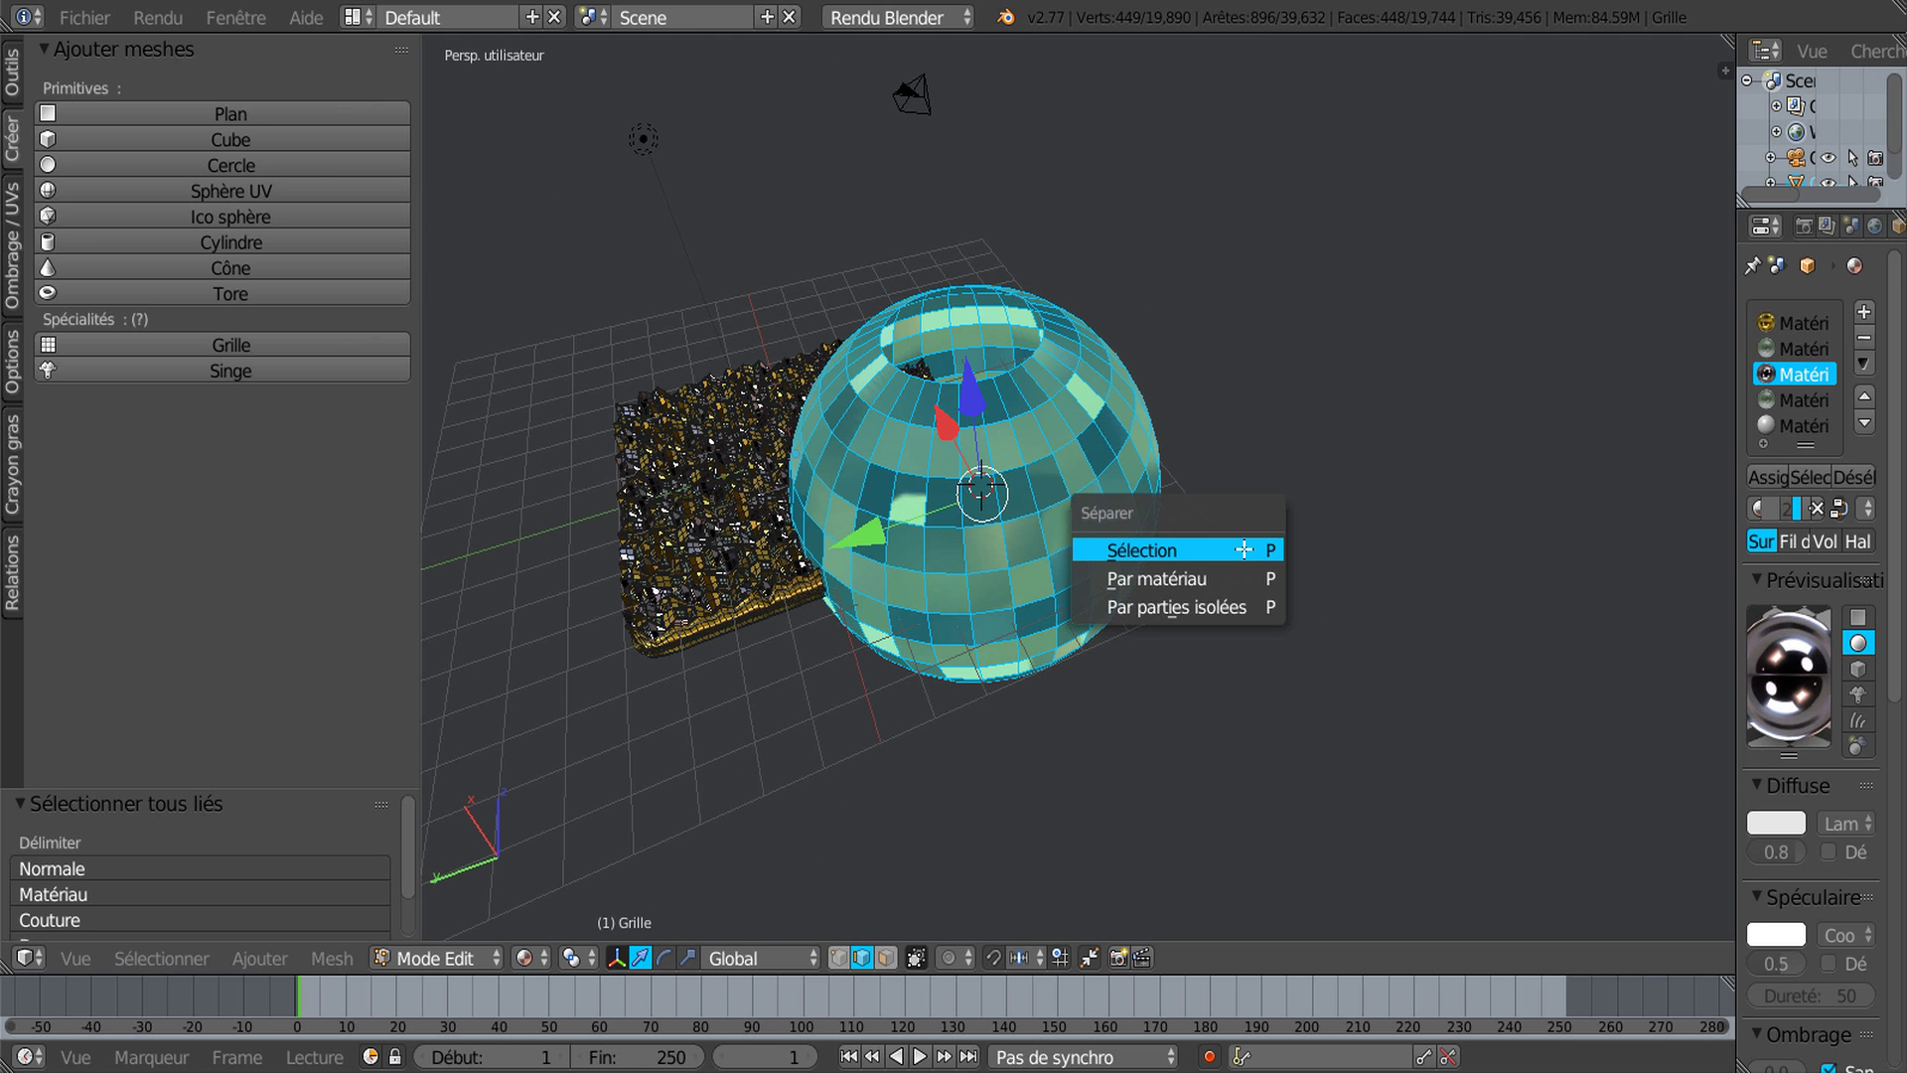
click(1215, 546)
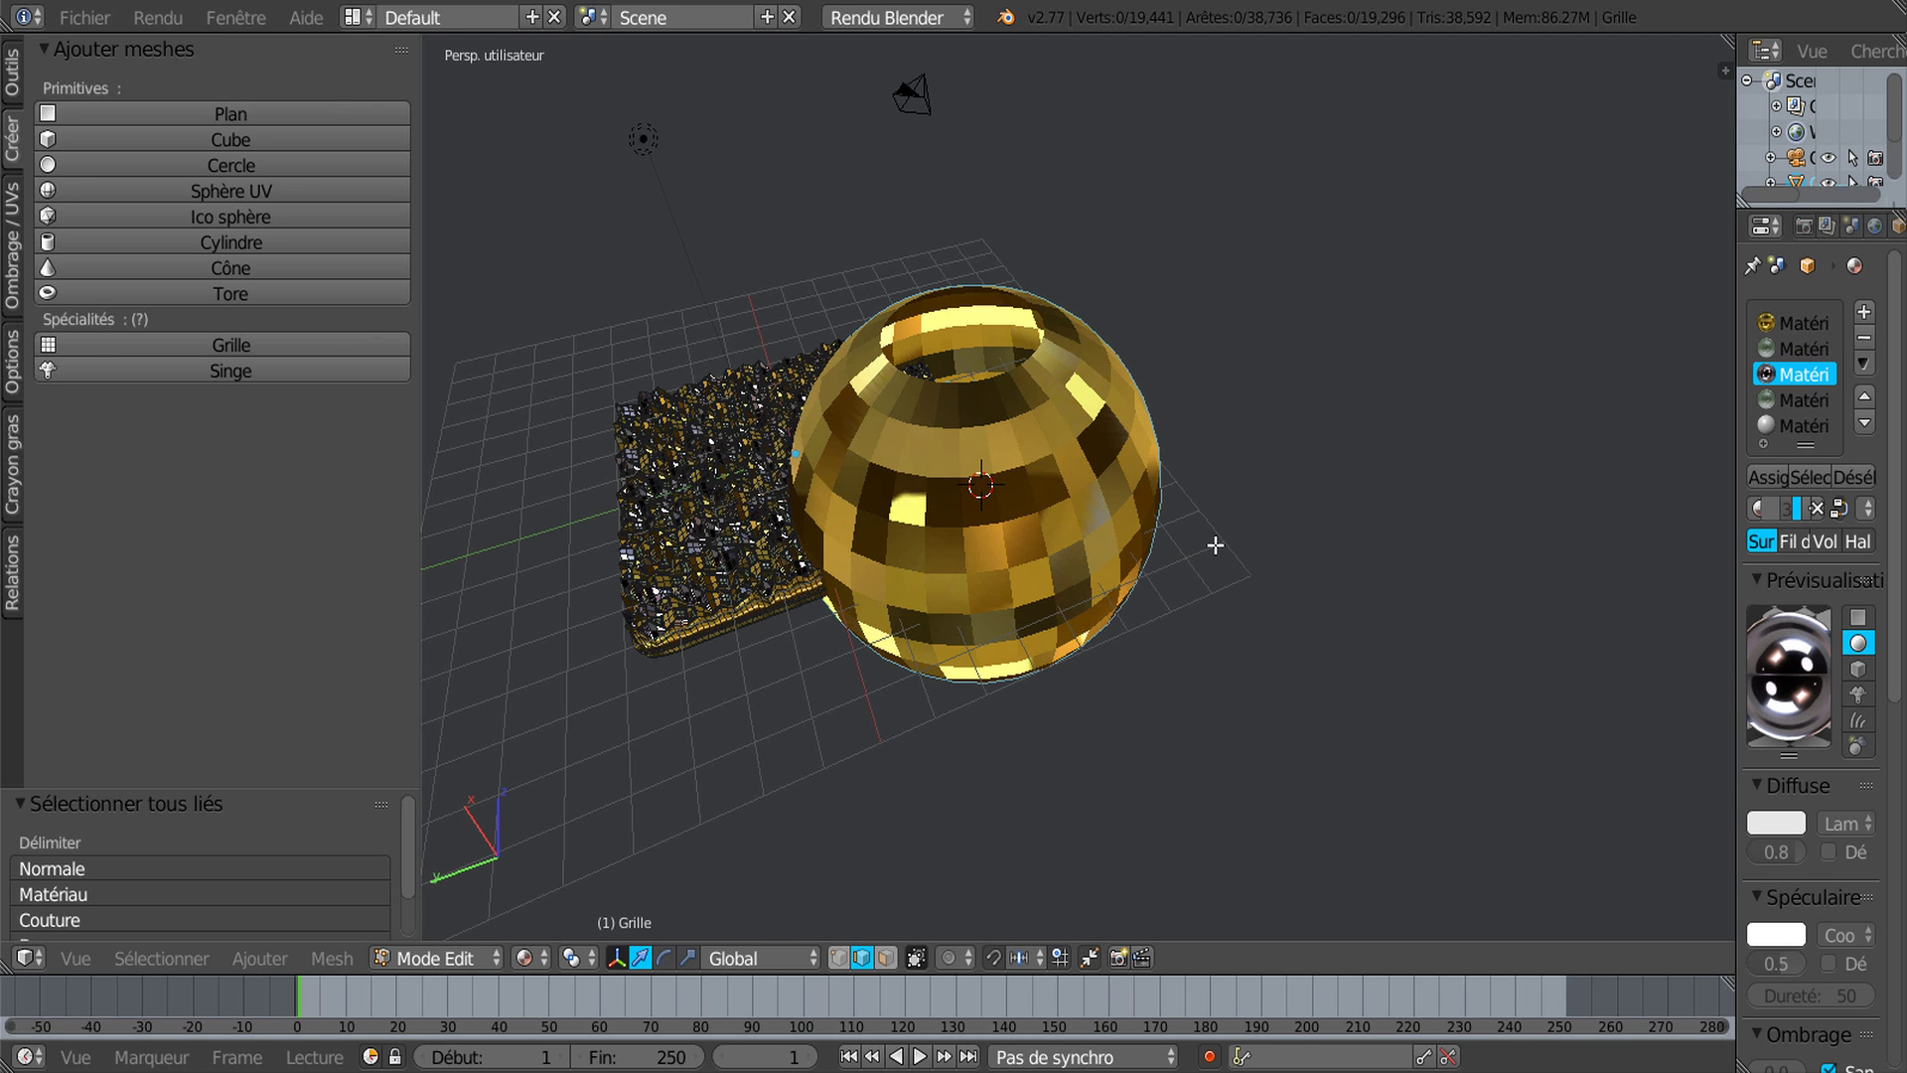
Step: Hide the diamond-studded block and open the separated sphere in Edit Mode with face selection
key(Tab)
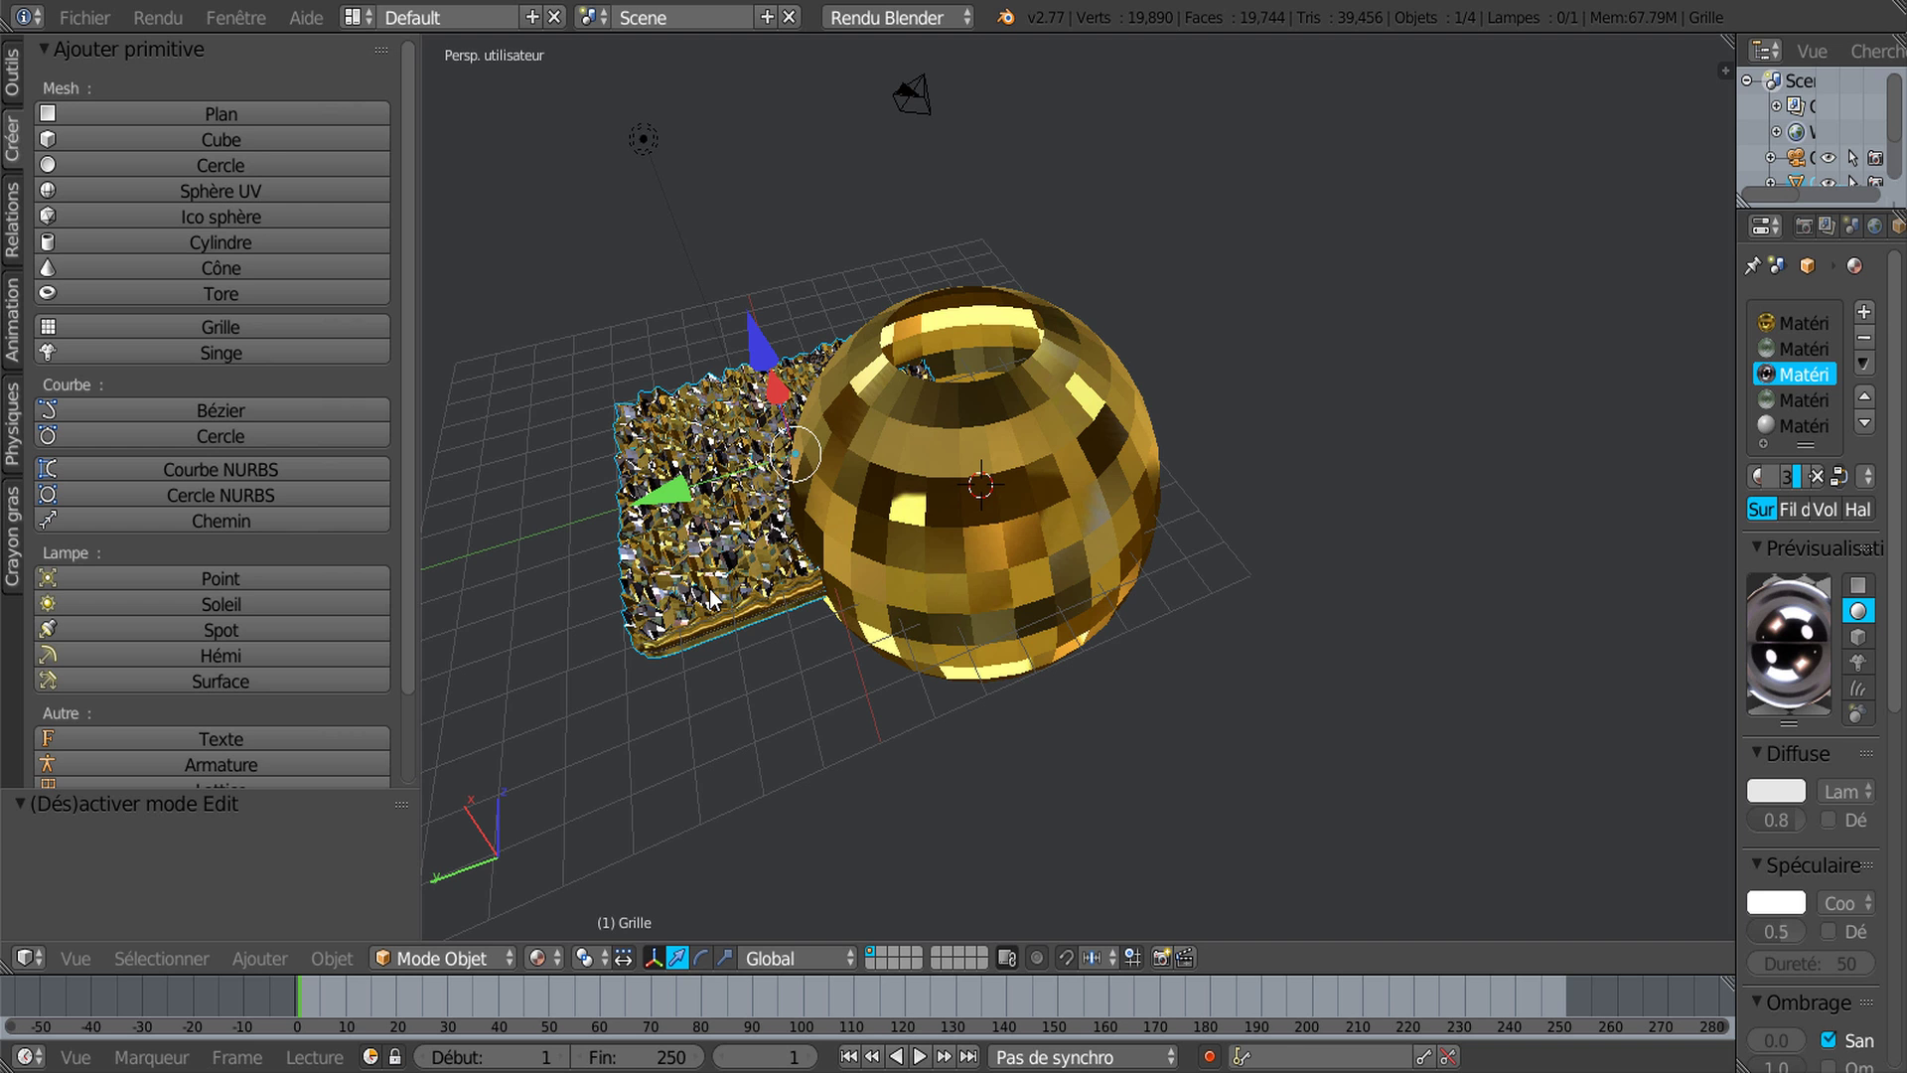
key(h)
right_click(948, 522)
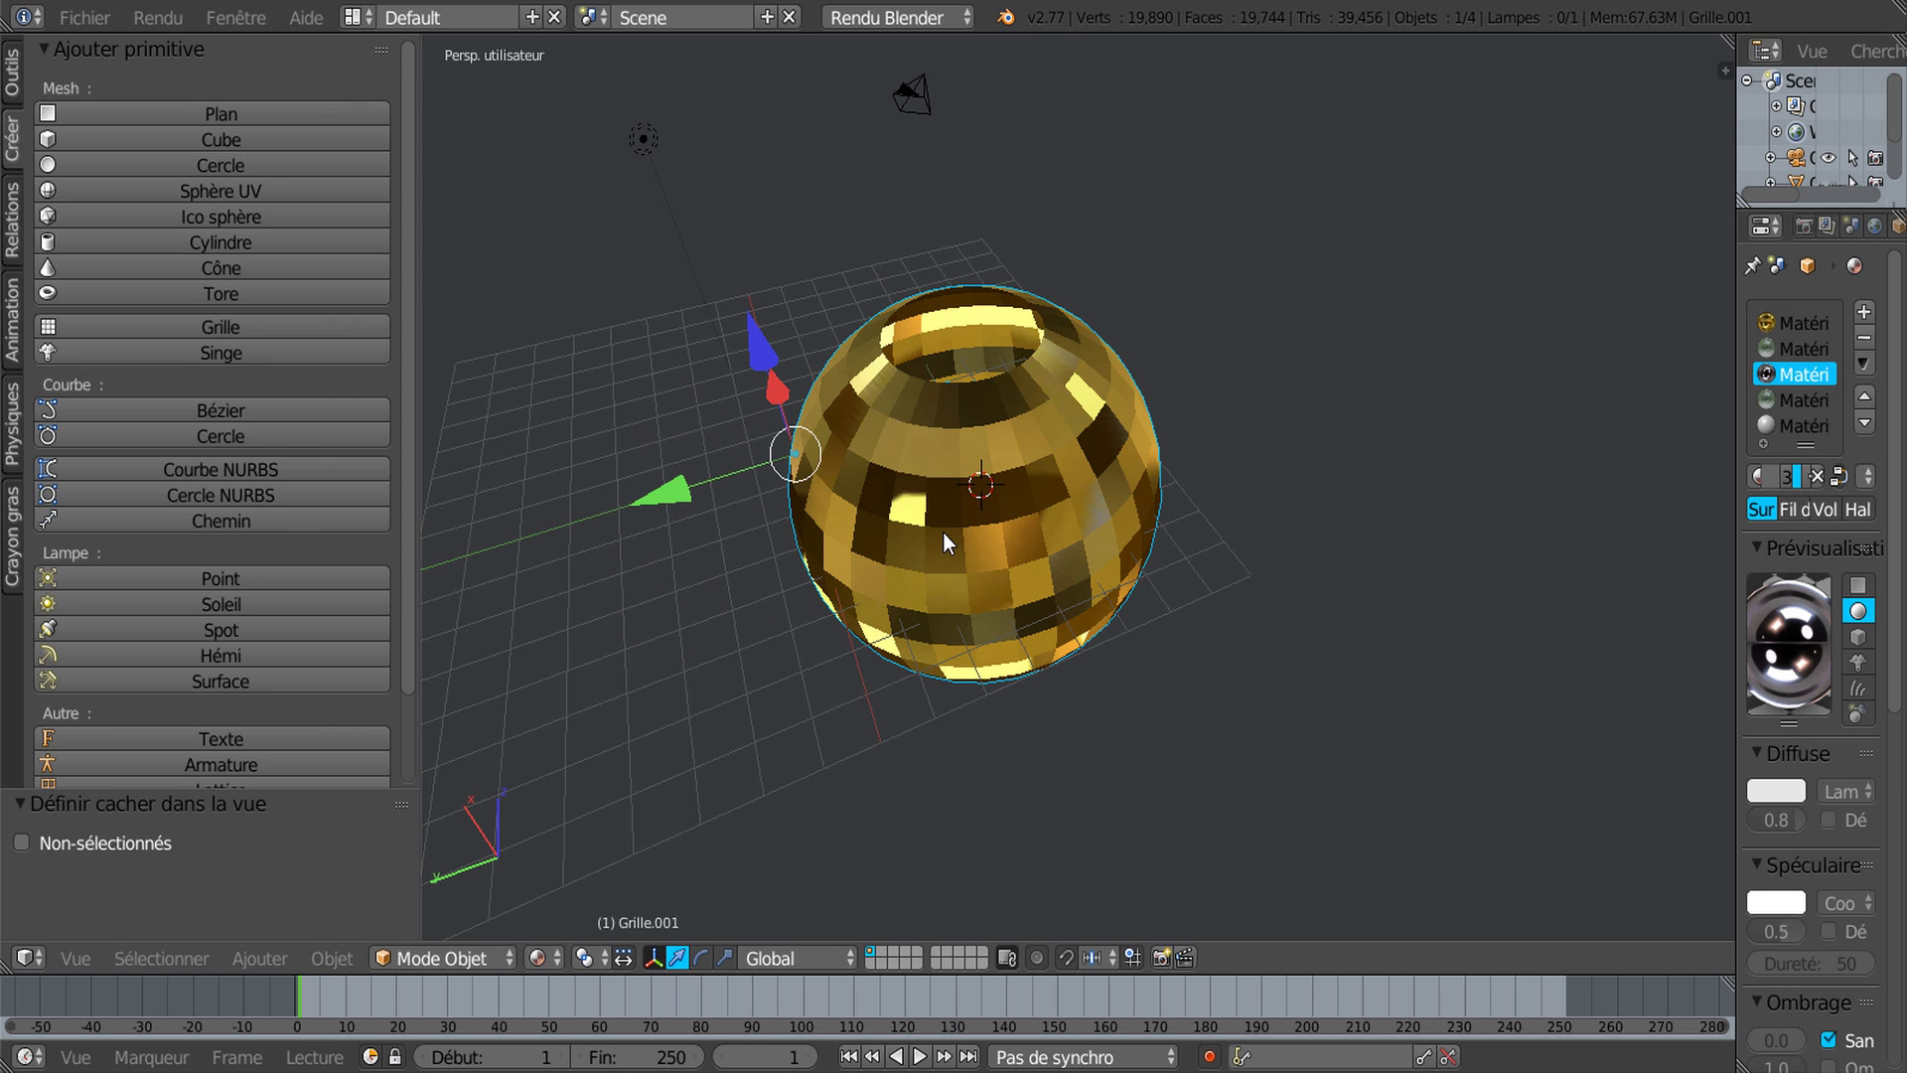
key(Tab)
mouse_move(944, 532)
middle_down()
mouse_move(934, 633)
mouse_move(934, 614)
mouse_move(993, 631)
mouse_move(970, 583)
middle_up()
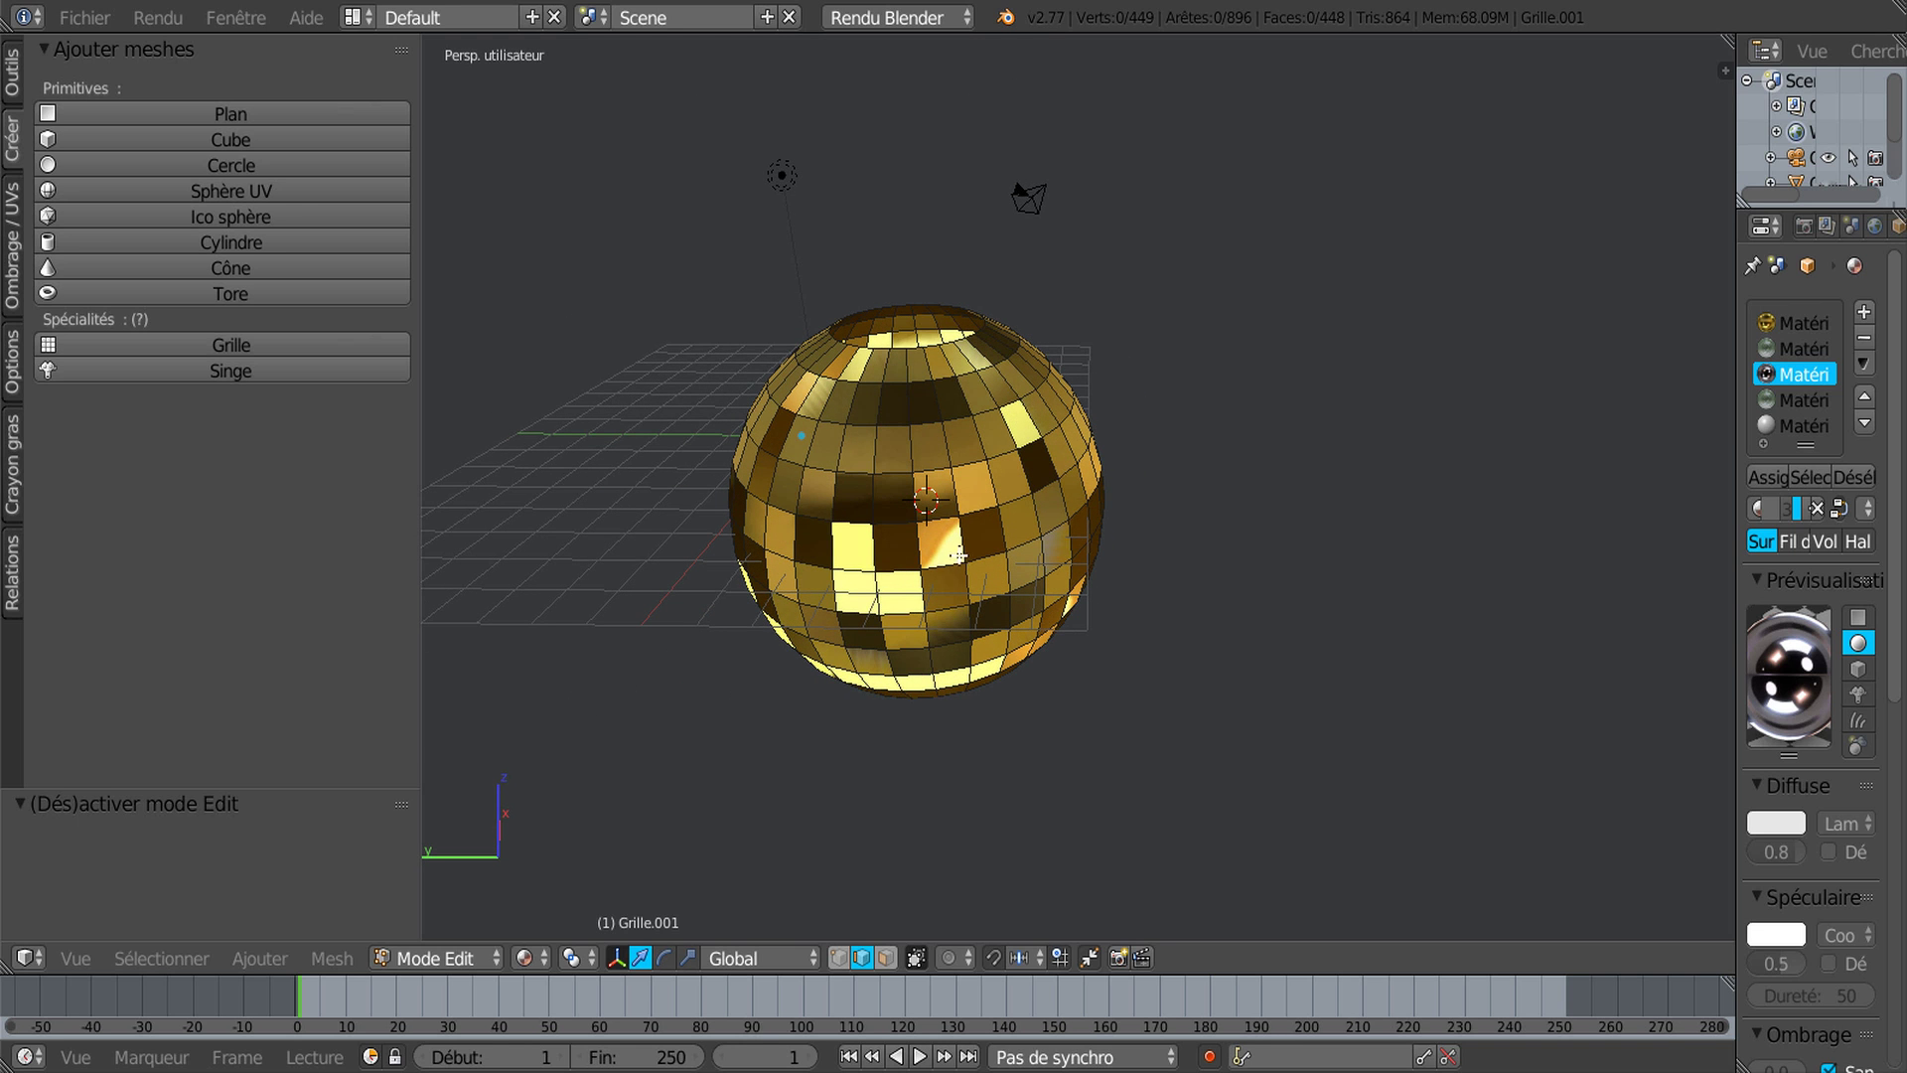
click(892, 956)
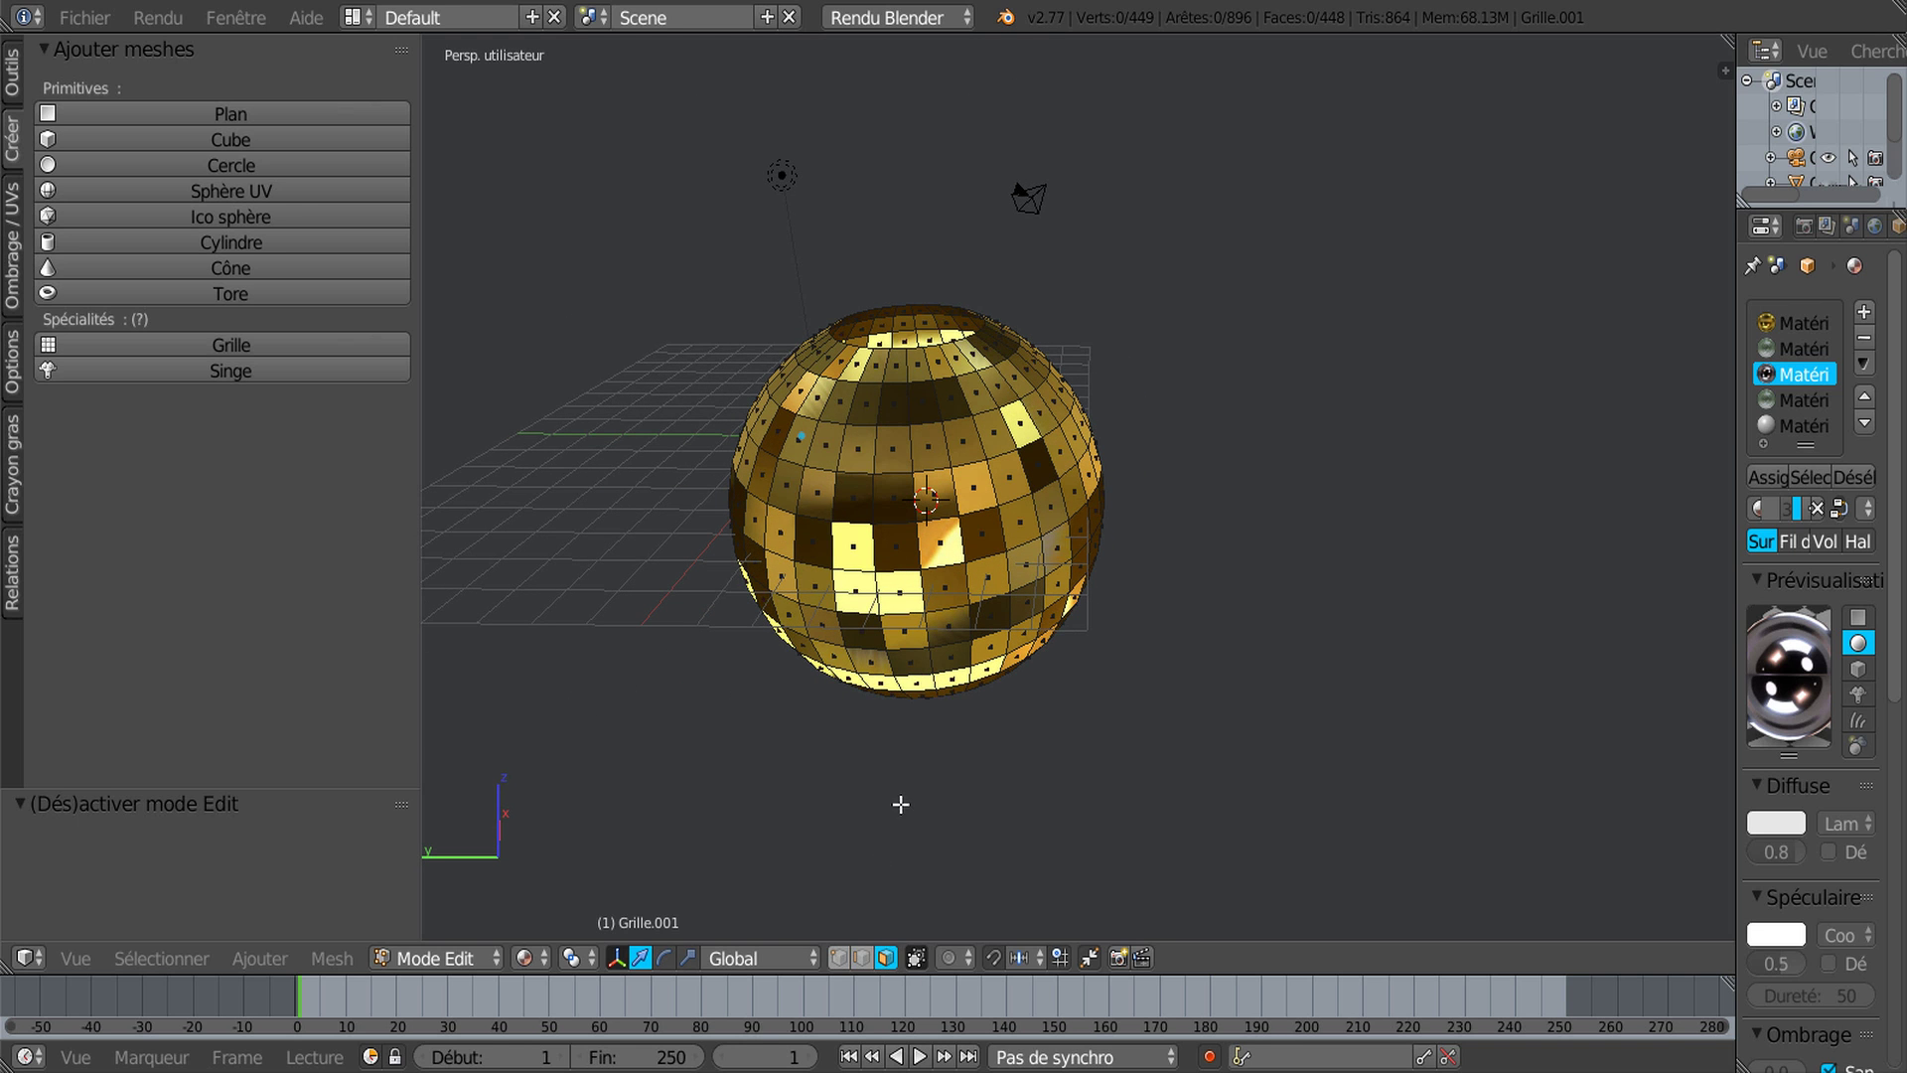
Step: Select a two-by-two block of four adjacent faces on the sphere's side and delete the faces
right_click(944, 559)
shift+right_click(986, 550)
shift+right_click(990, 576)
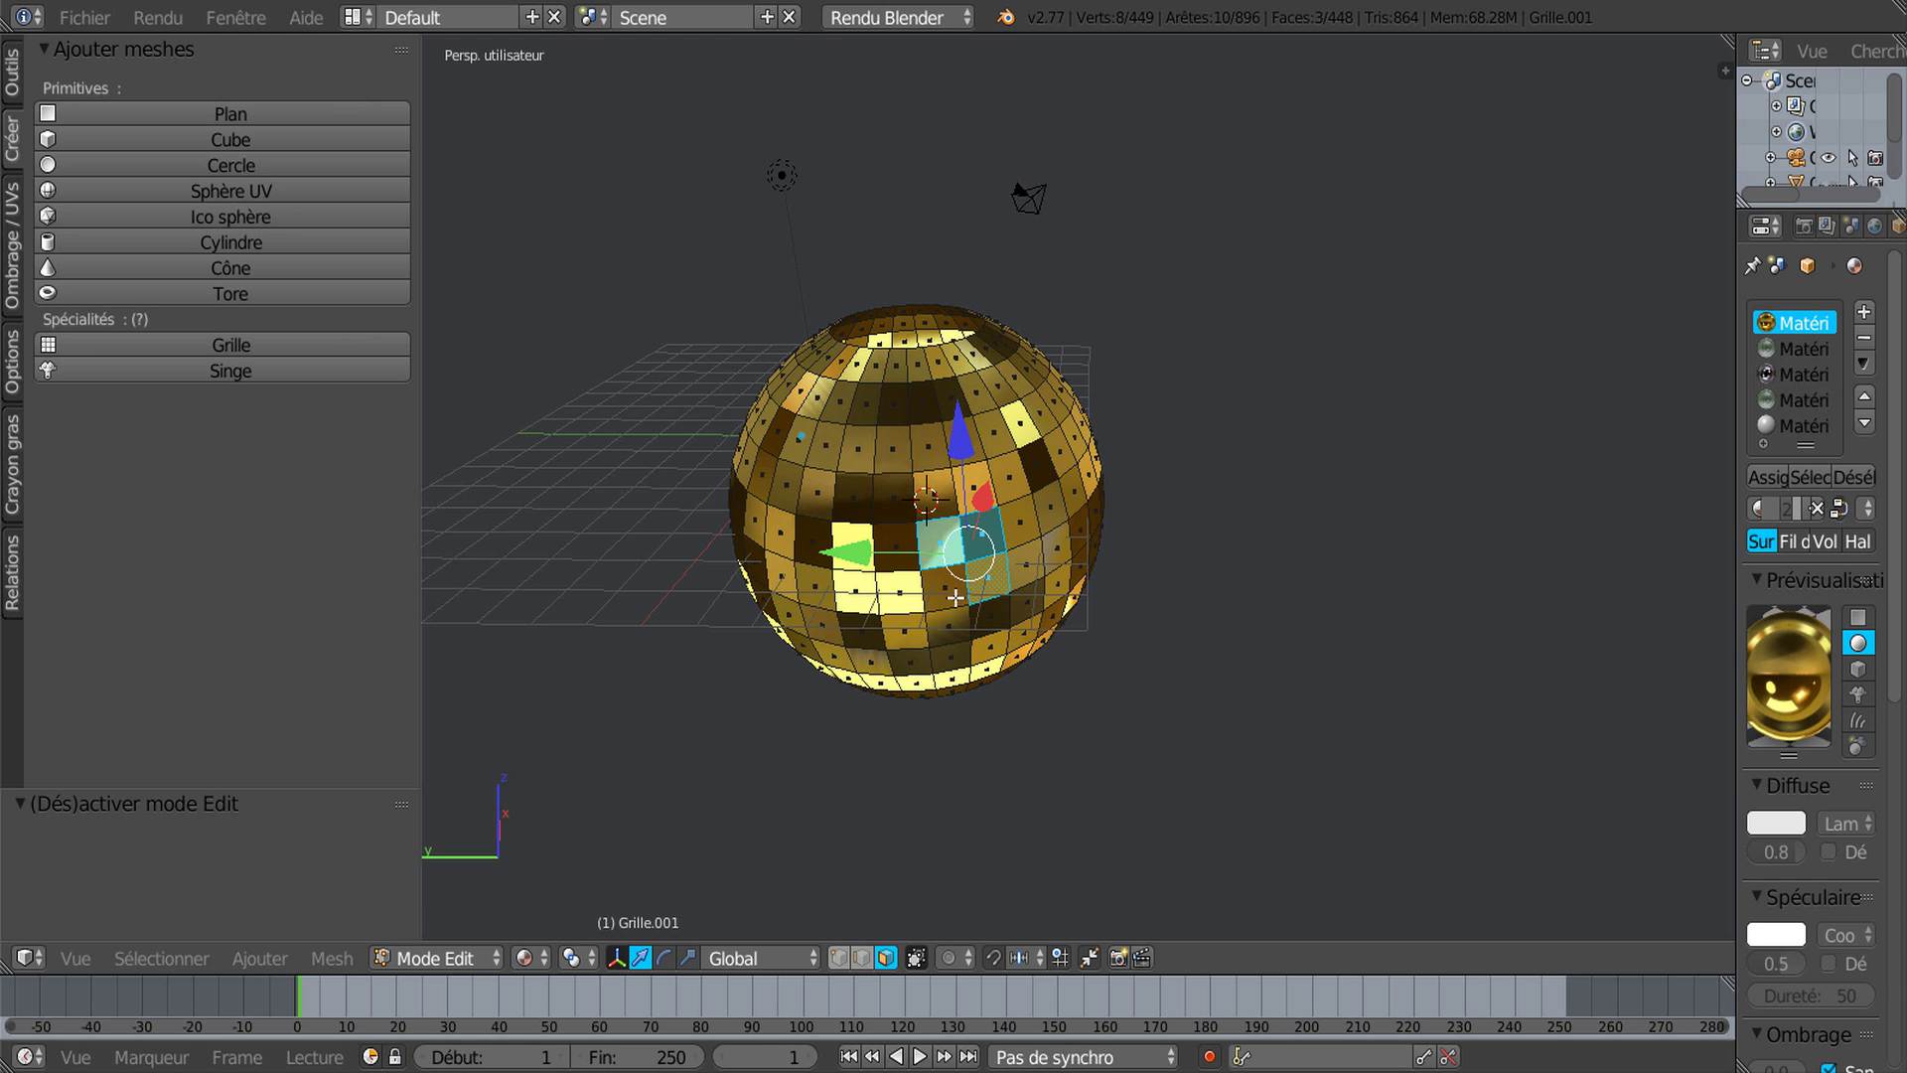
shift+right_click(961, 594)
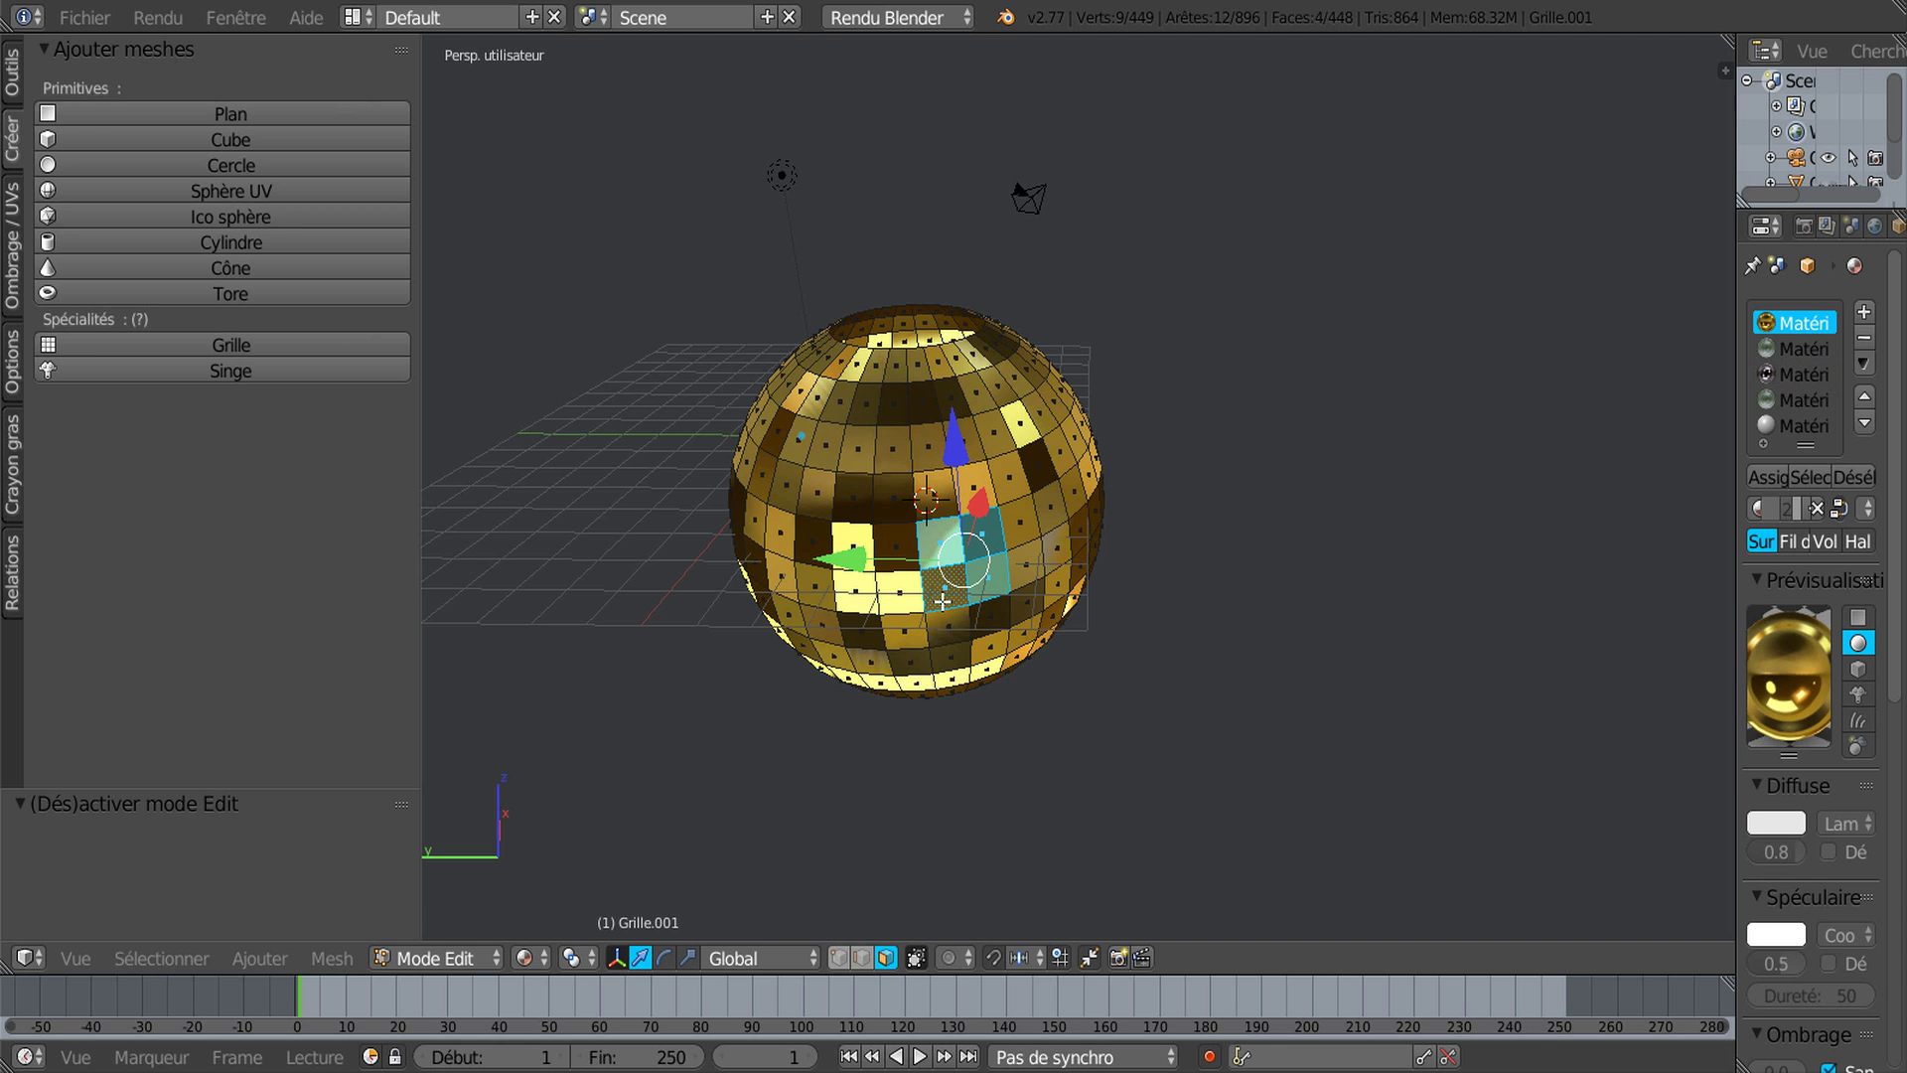
key(x)
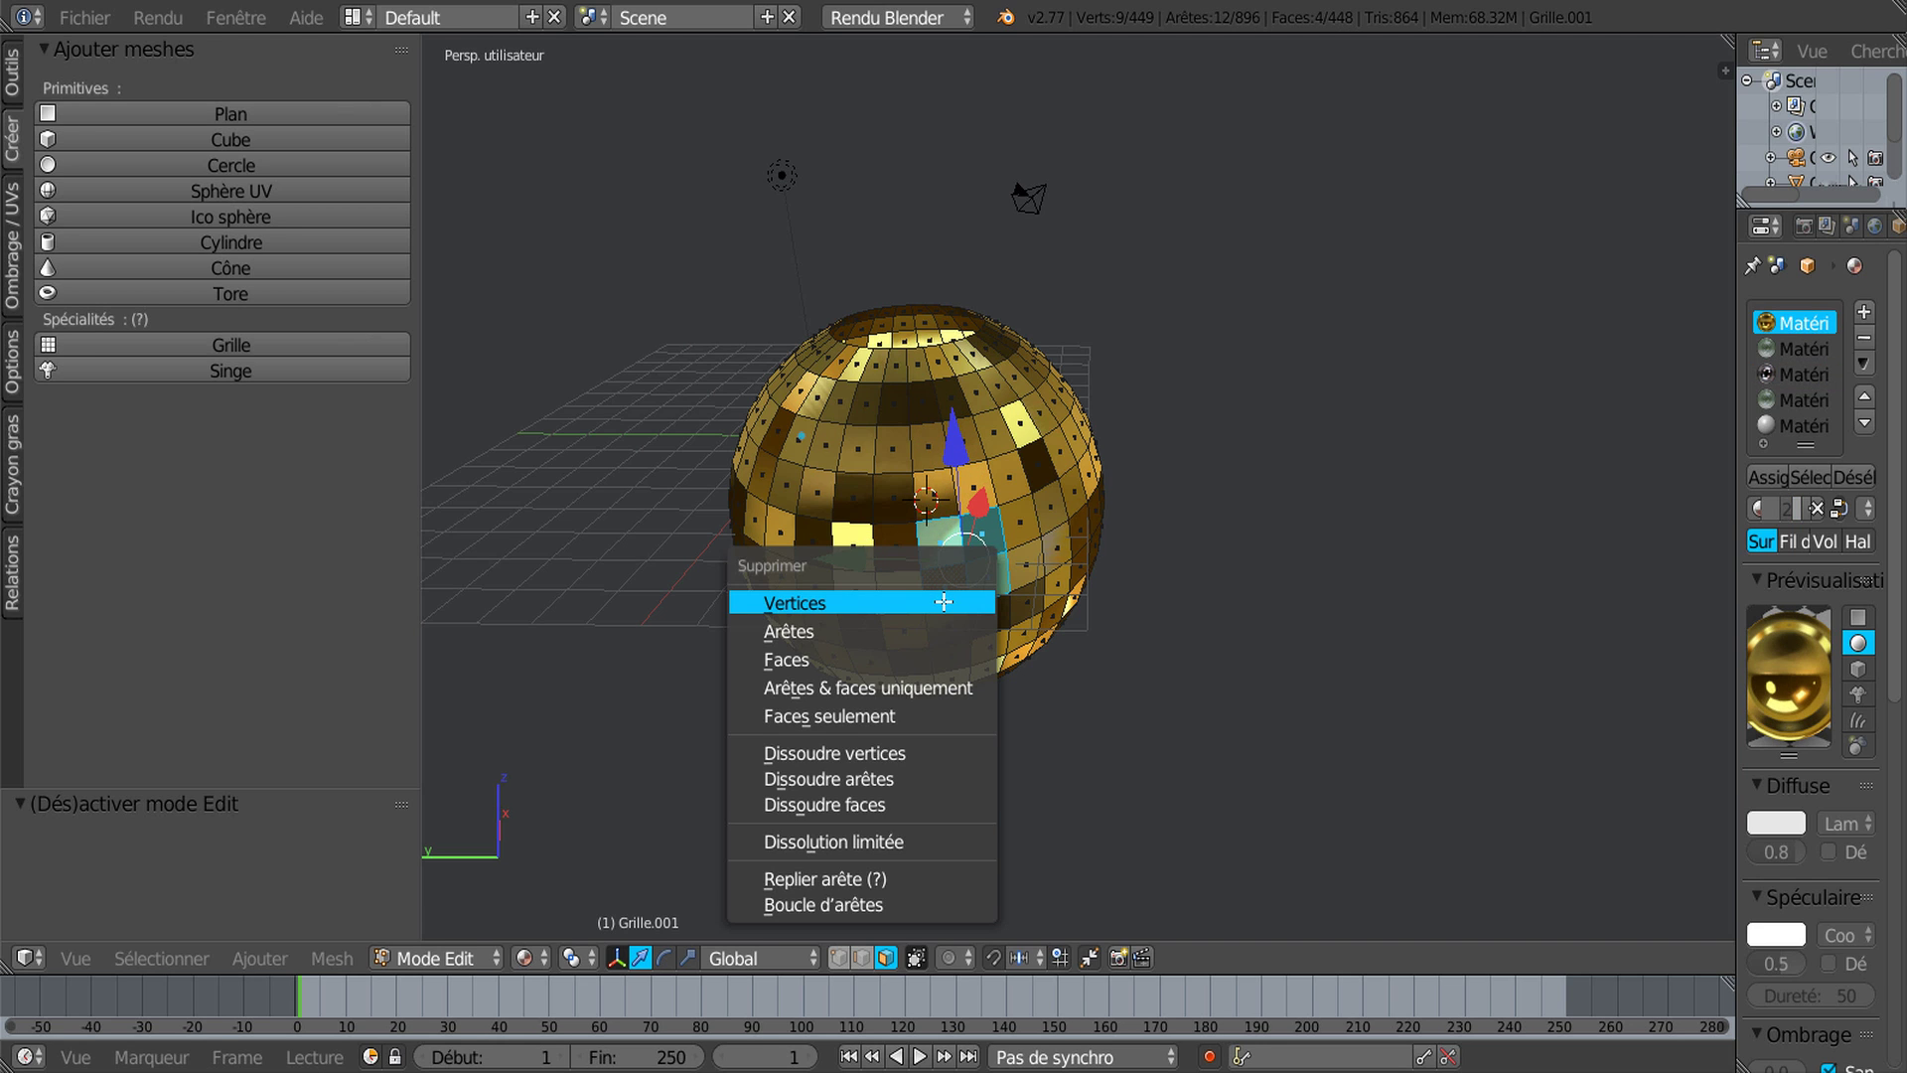
click(914, 659)
Step: Select three adjoining faces elsewhere on the sphere's side and delete them to cut a second side hole
middle_drag(1163, 572, 1055, 586)
middle_drag(1168, 470, 1033, 459)
right_click(1022, 455)
shift+right_click(1041, 499)
shift+right_click(1004, 521)
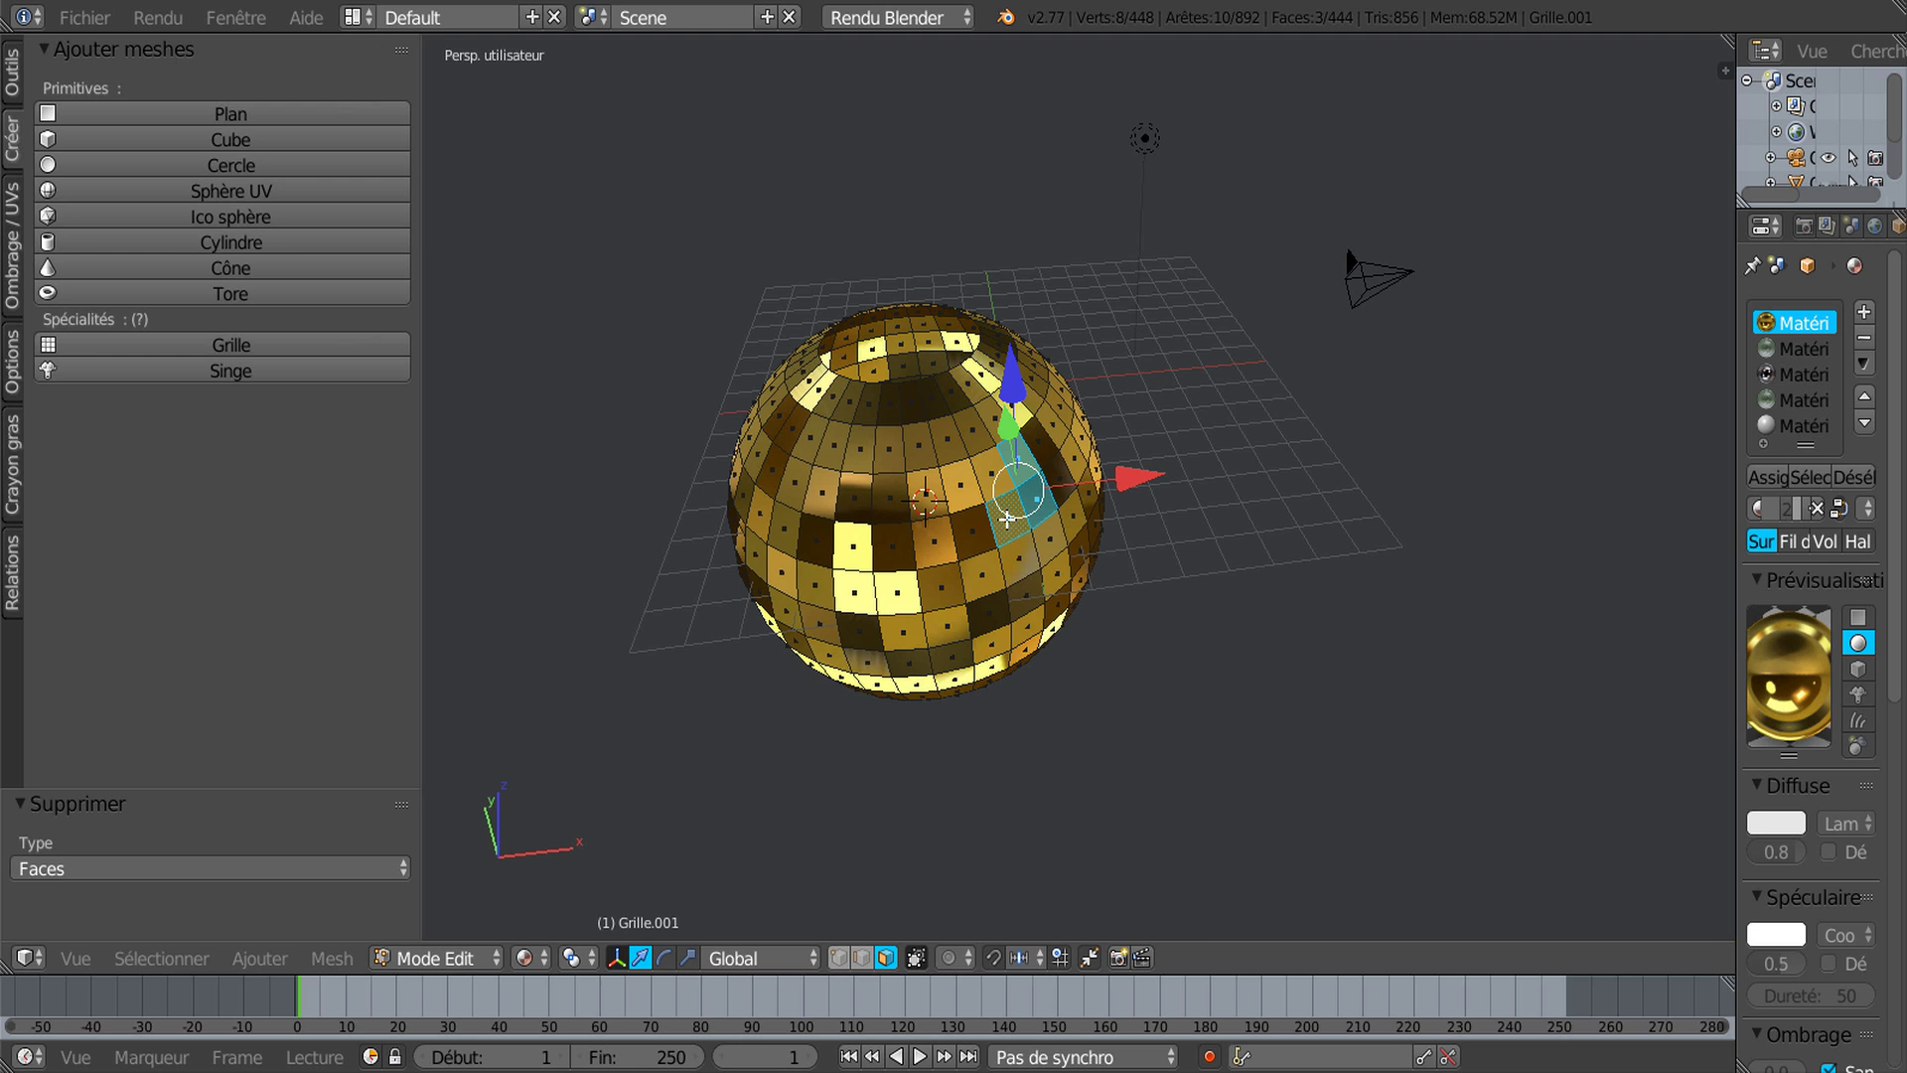
key(x)
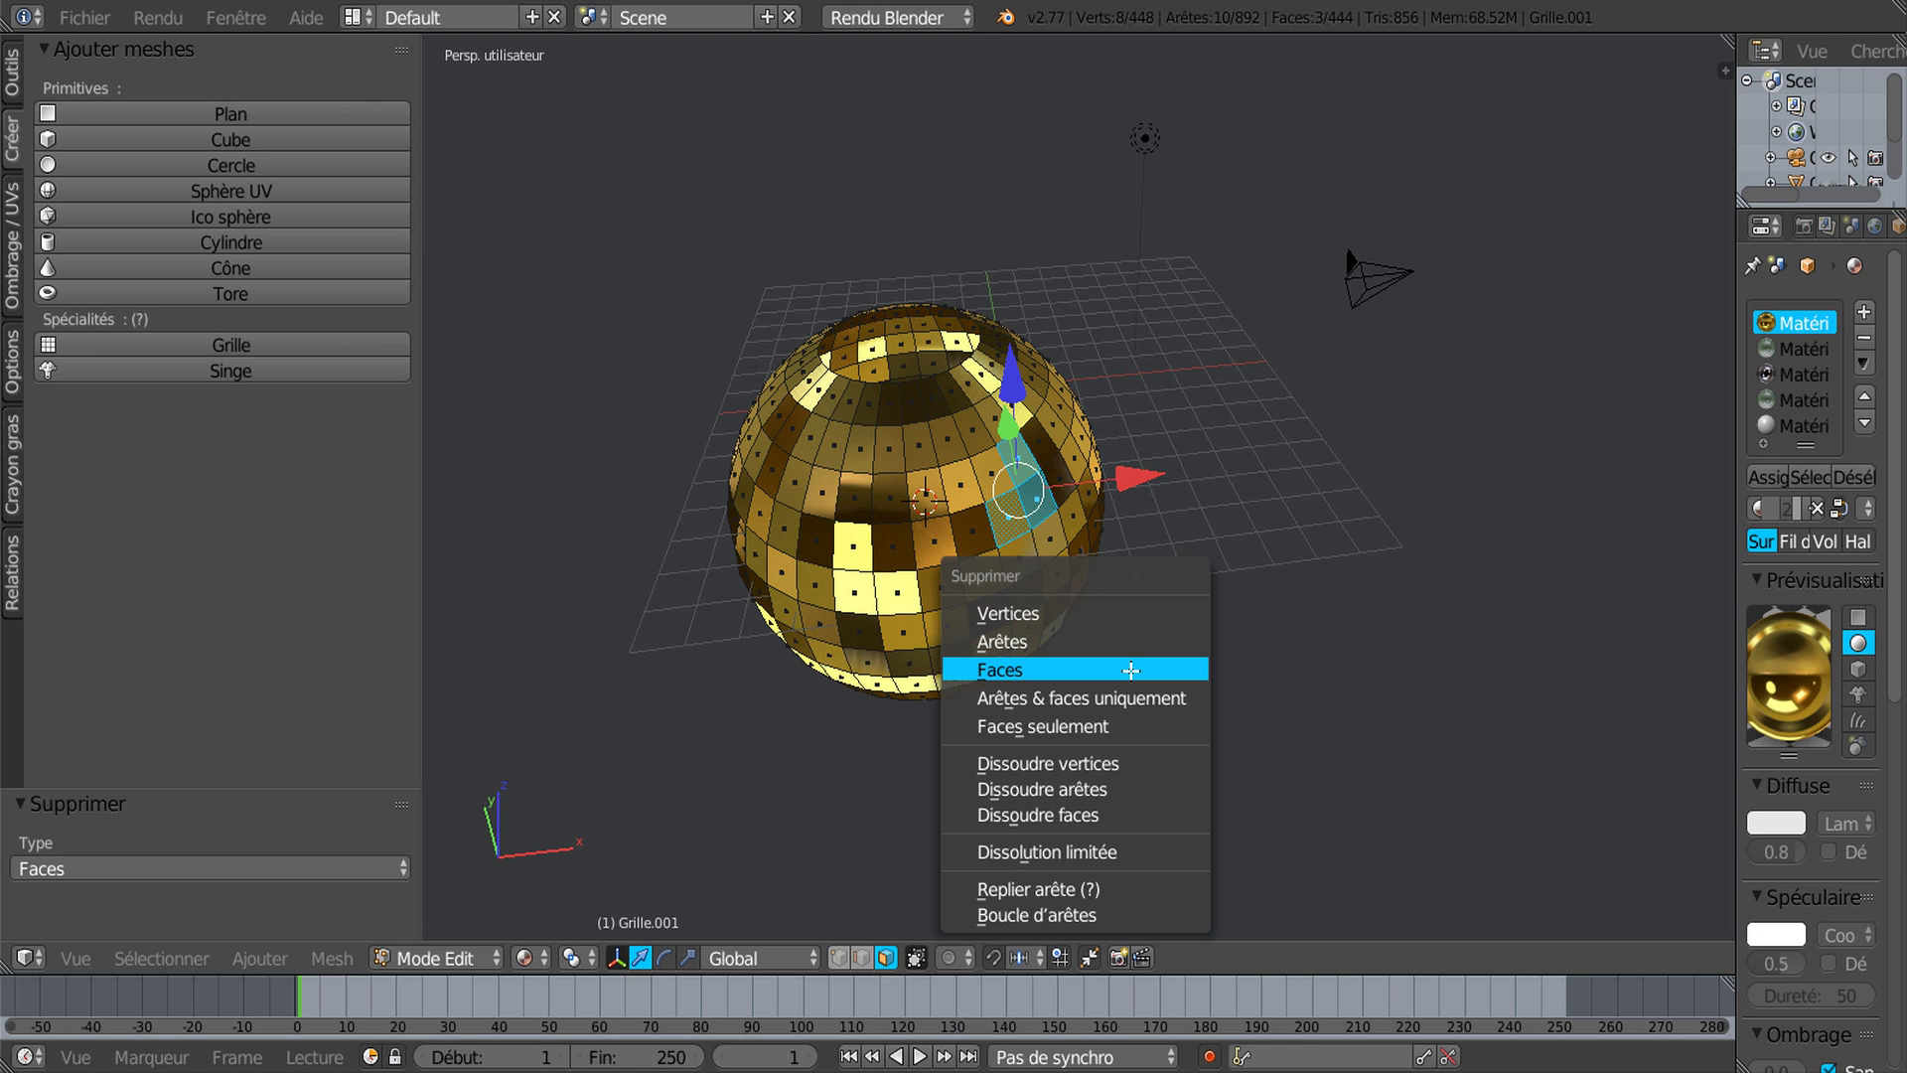
click(1130, 671)
Step: Select the whole sphere mesh and reduce the selection to the boundary loops around its open edges
middle_drag(1134, 531, 1092, 527)
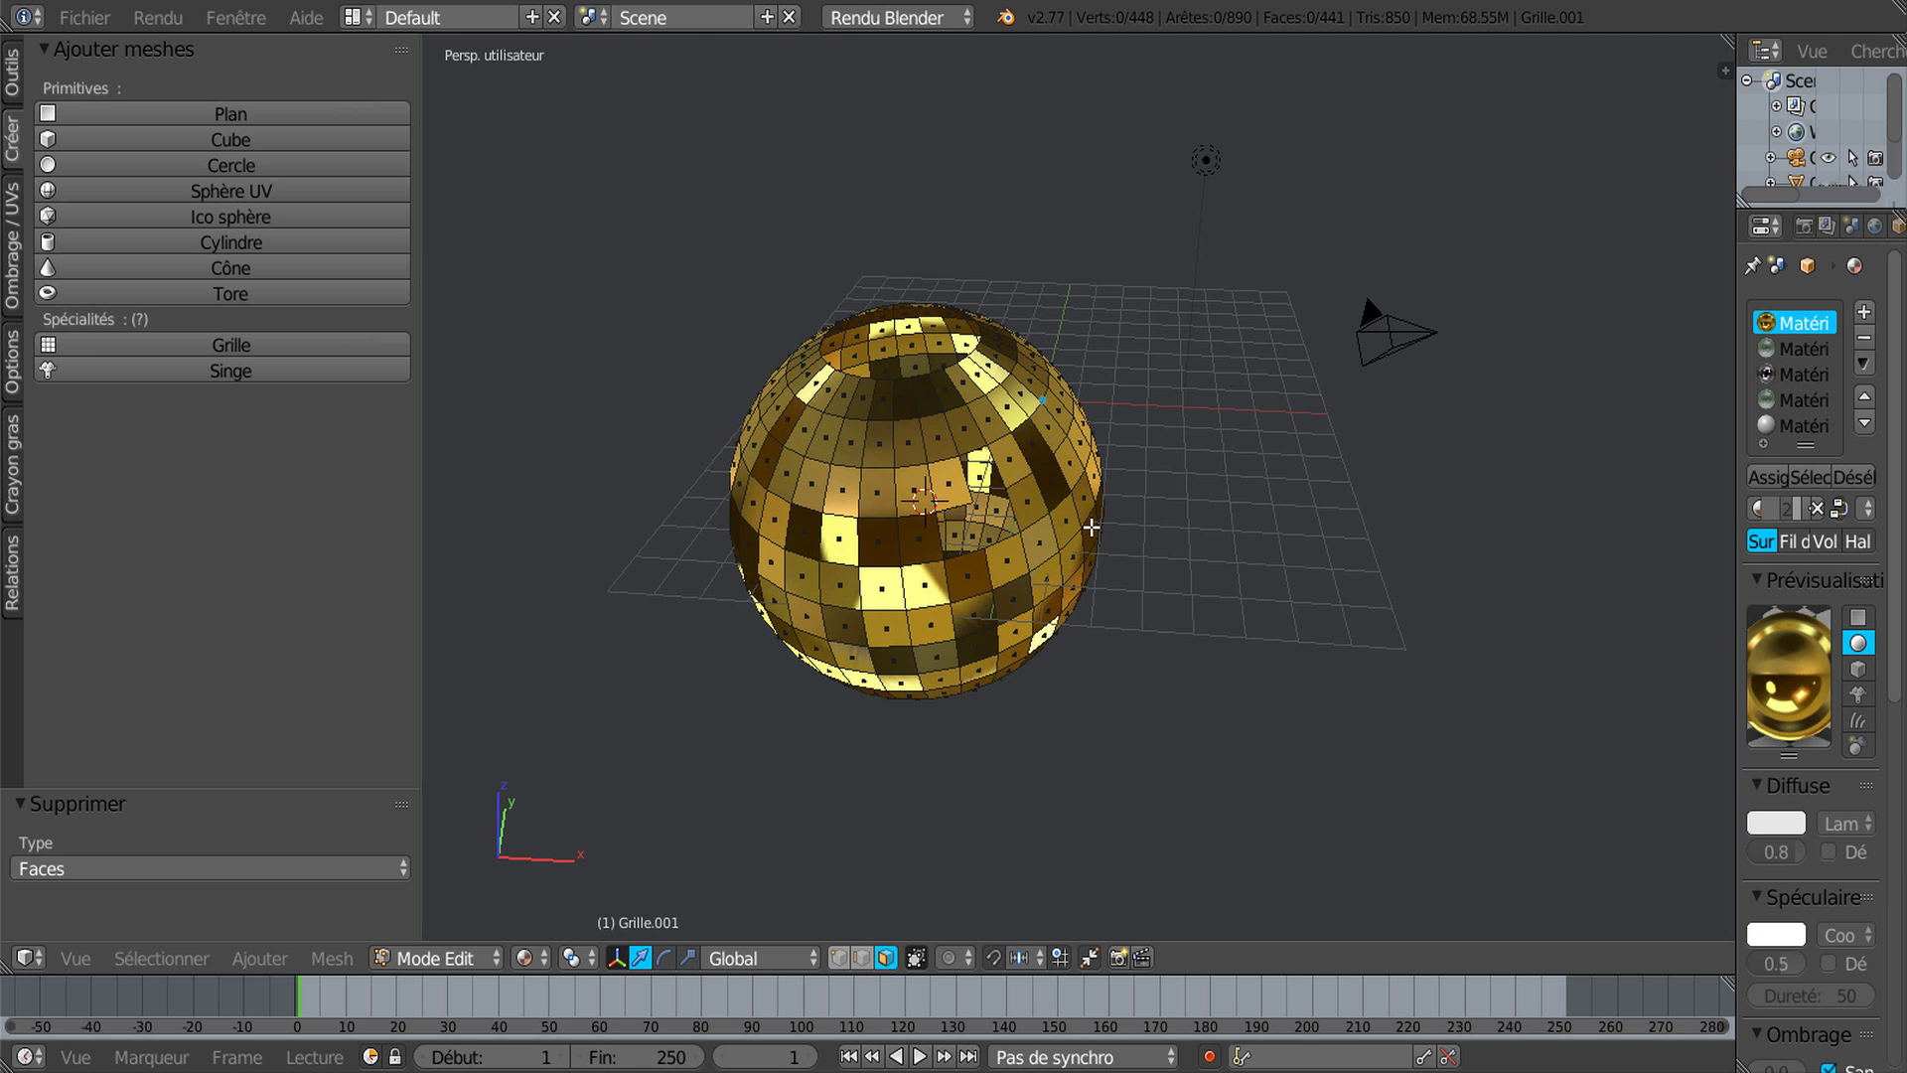
key(a)
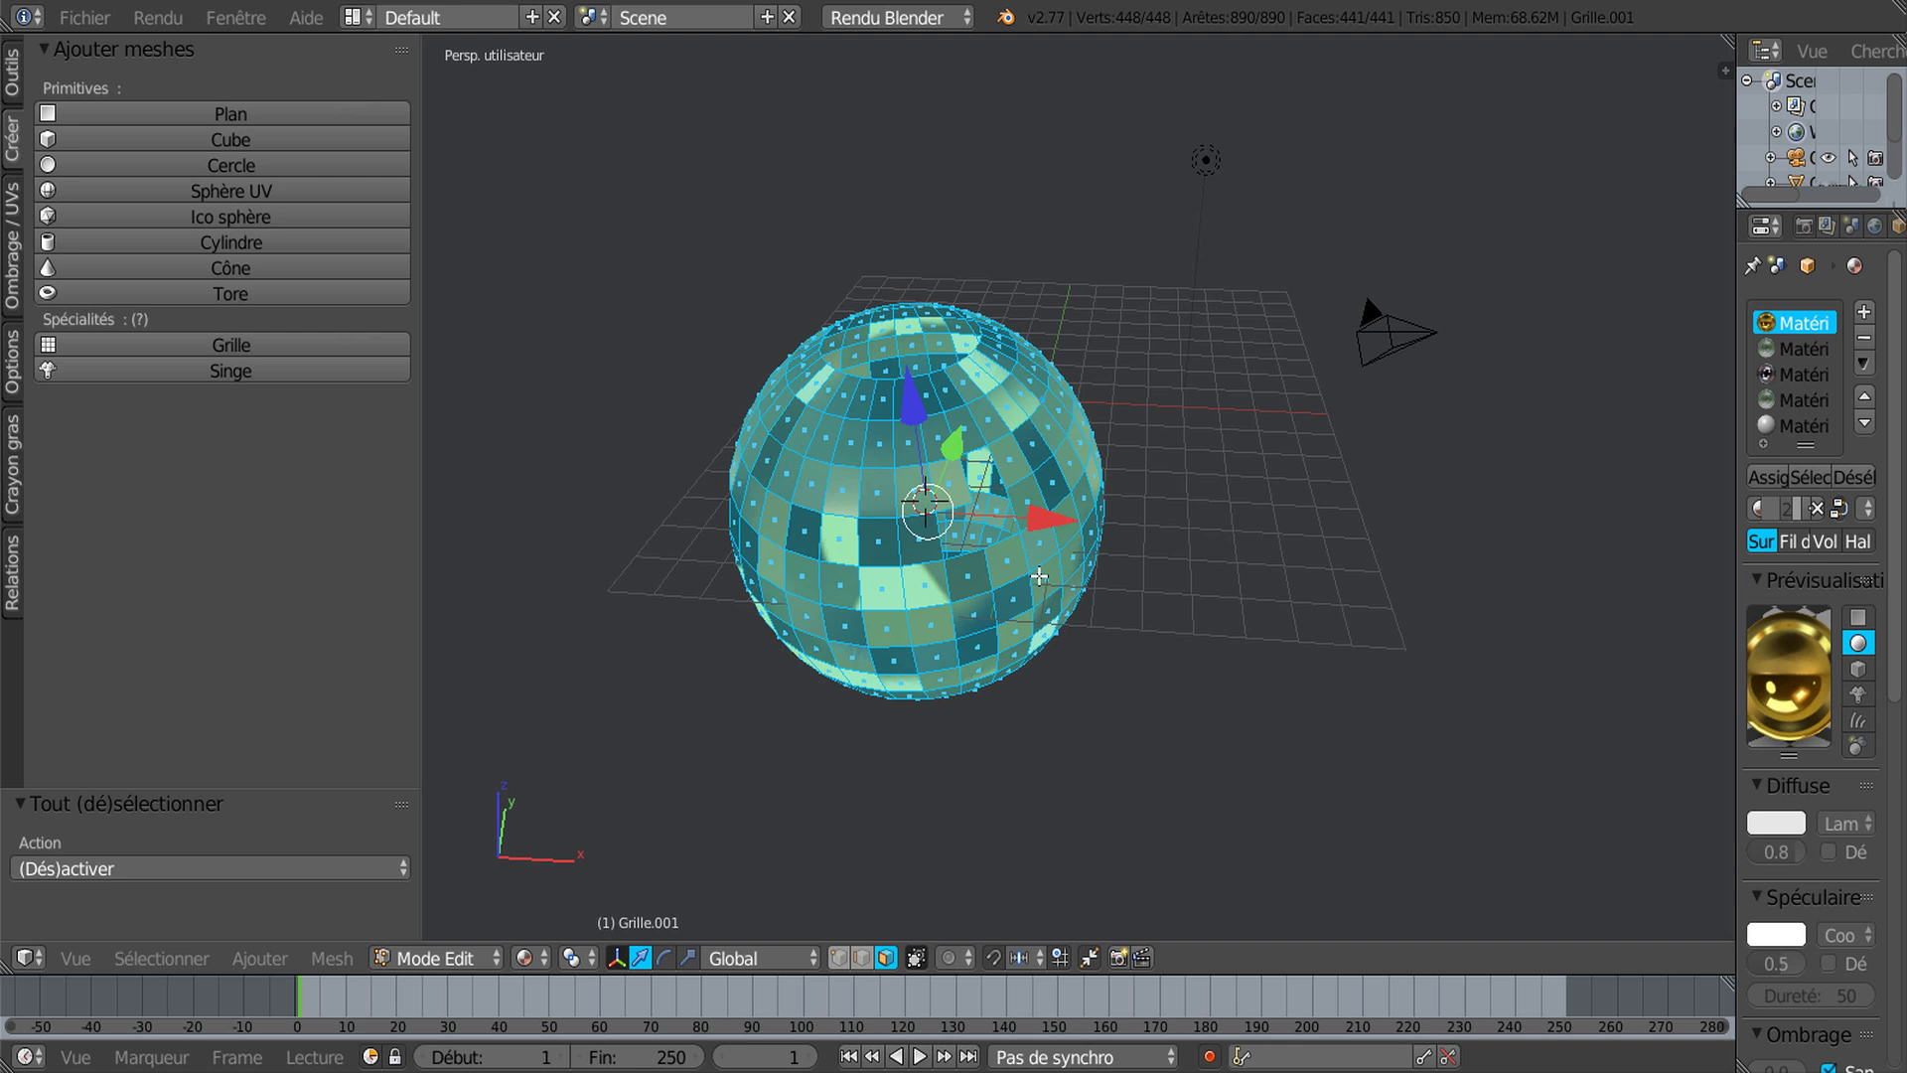
mouse_move(996, 630)
middle_down()
mouse_move(938, 624)
mouse_move(919, 650)
mouse_move(999, 631)
middle_up()
scroll(998, 631, up, 4)
scroll(988, 628, down, 2)
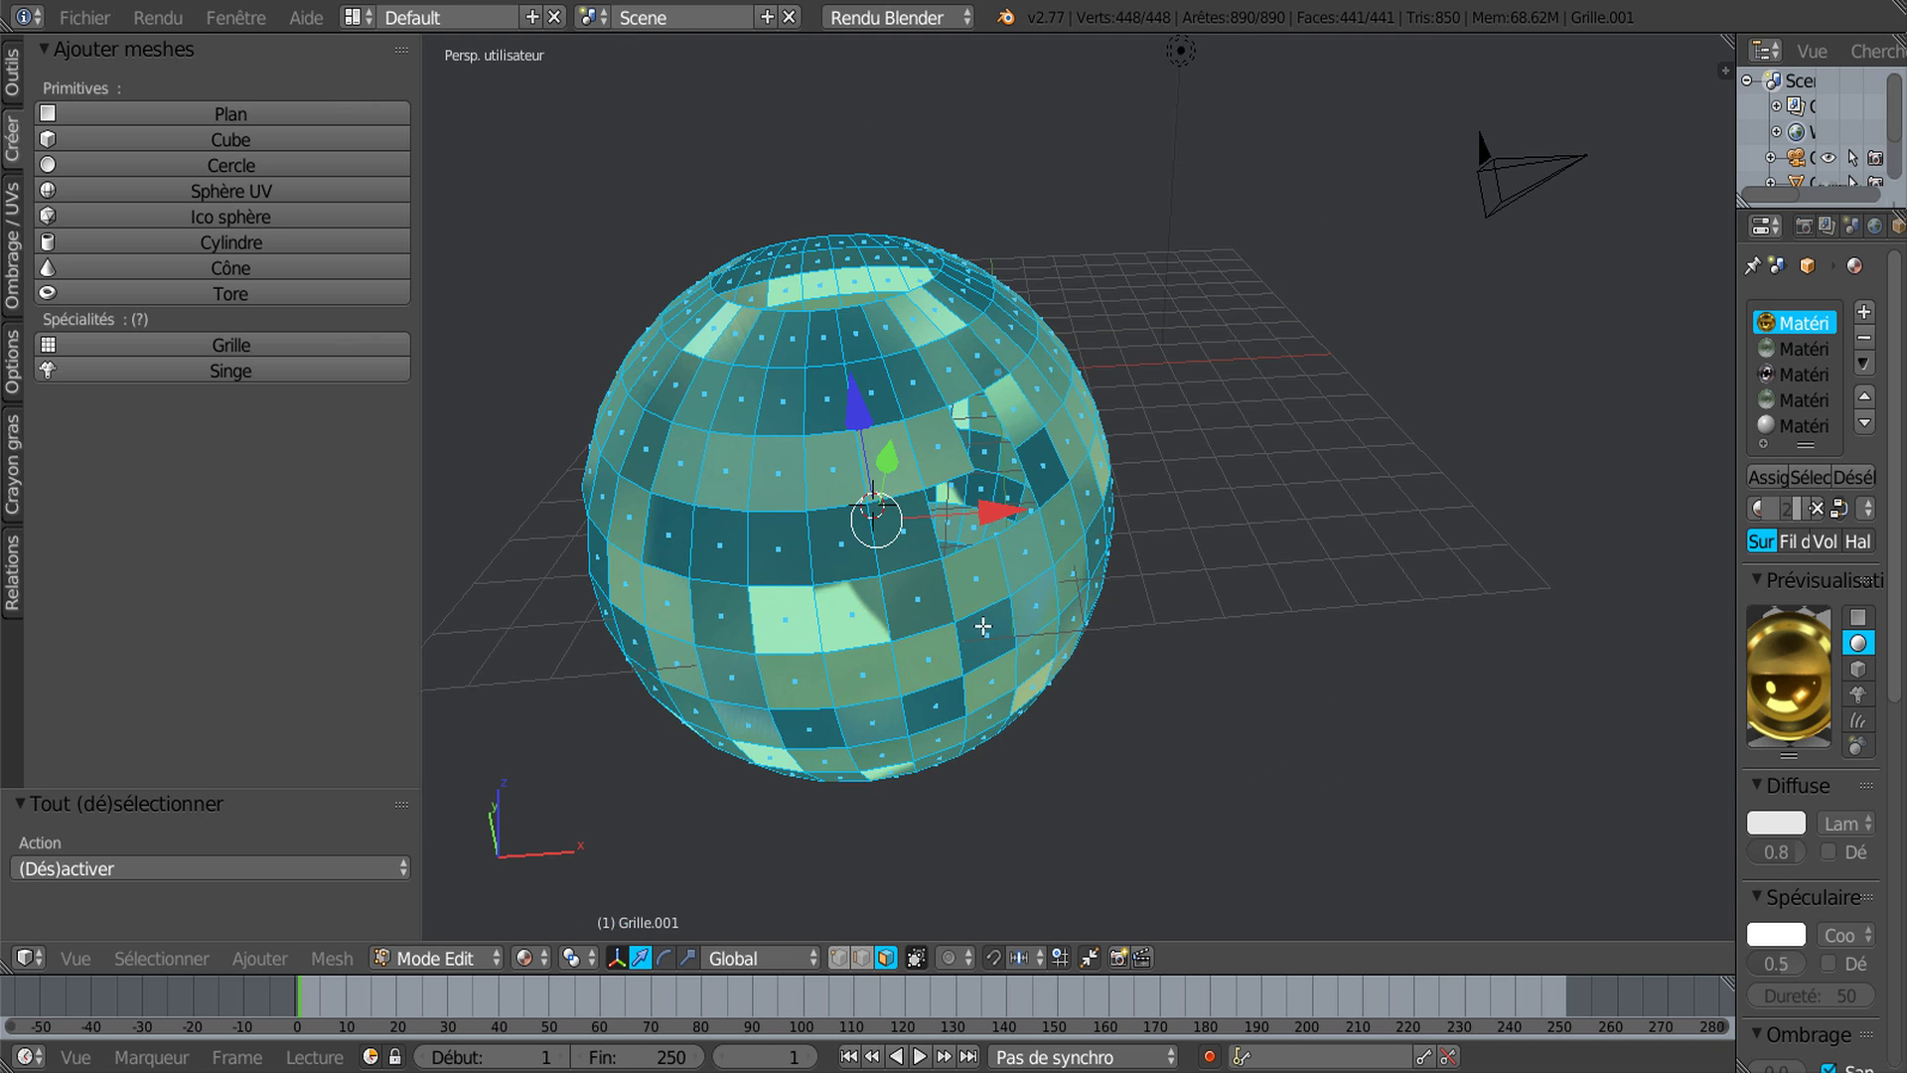
middle_drag(1031, 536, 978, 621)
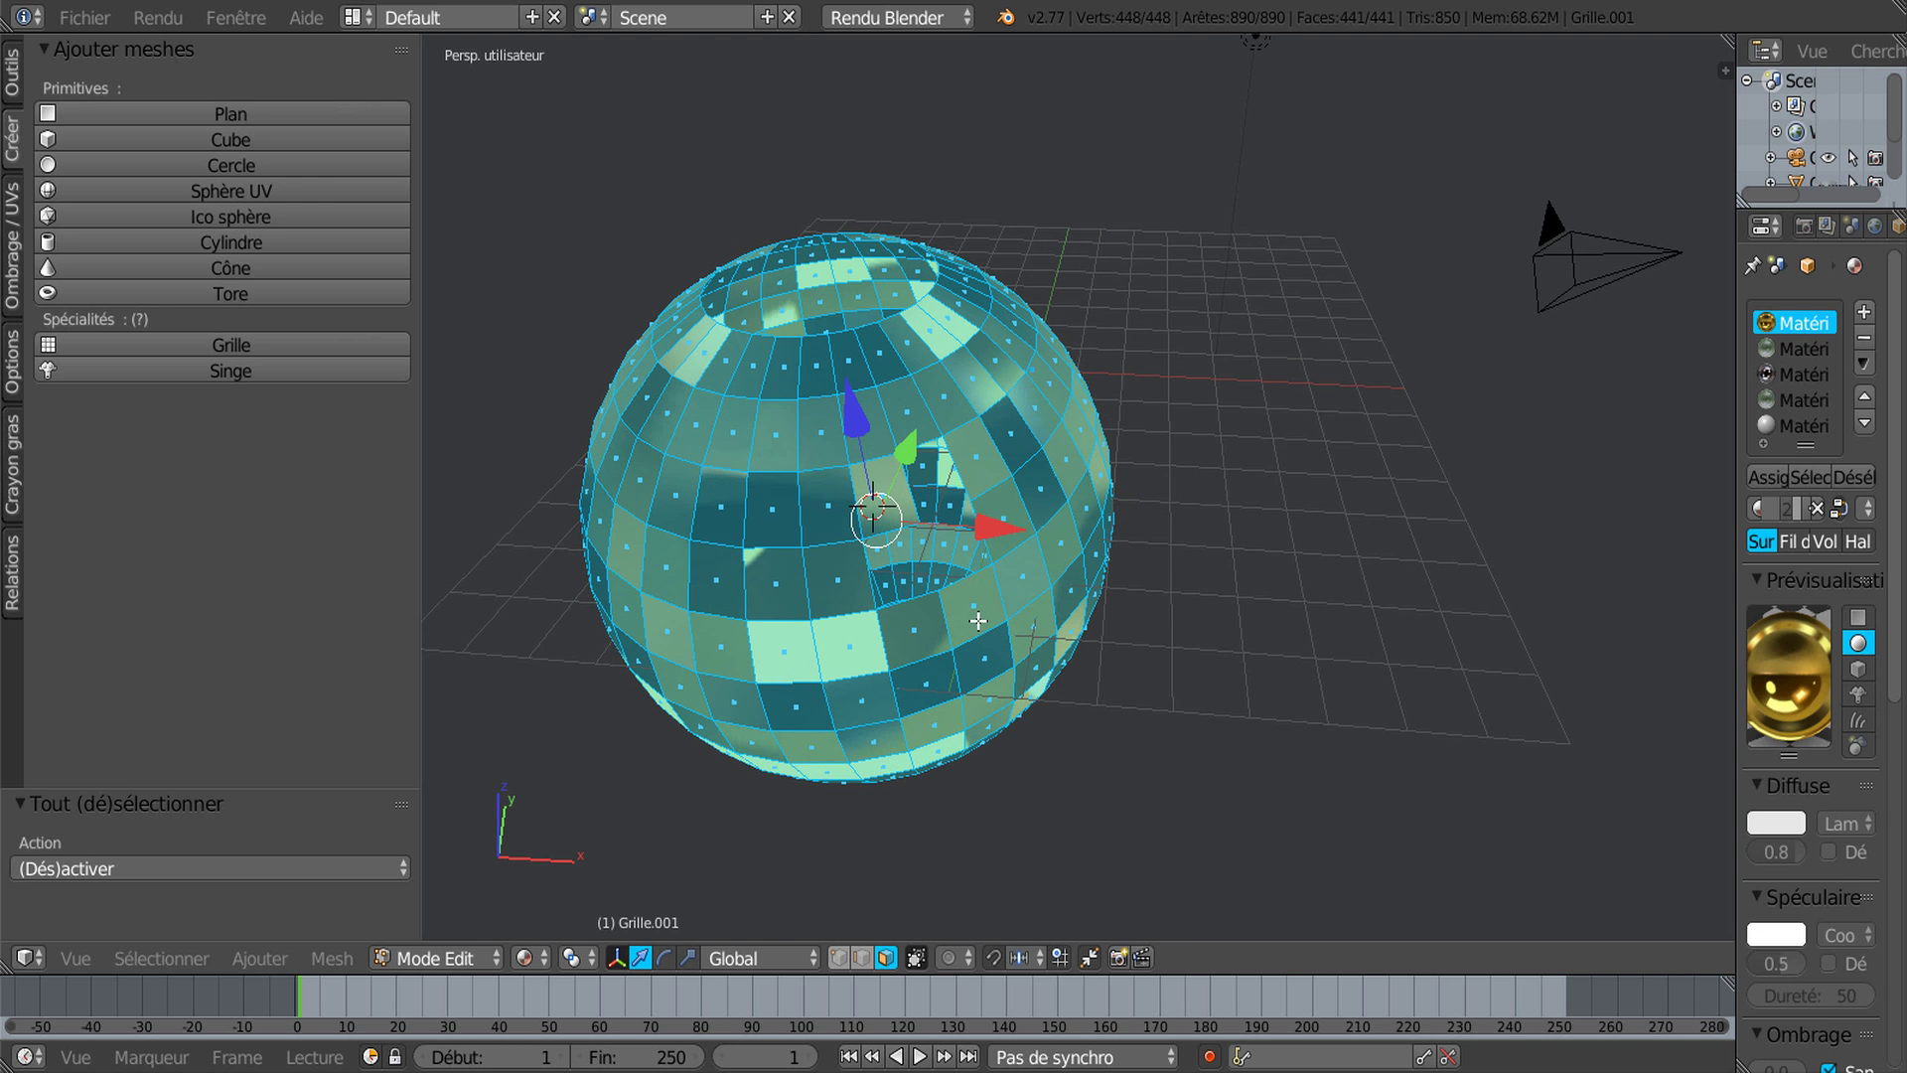
middle_drag(1052, 539, 1094, 548)
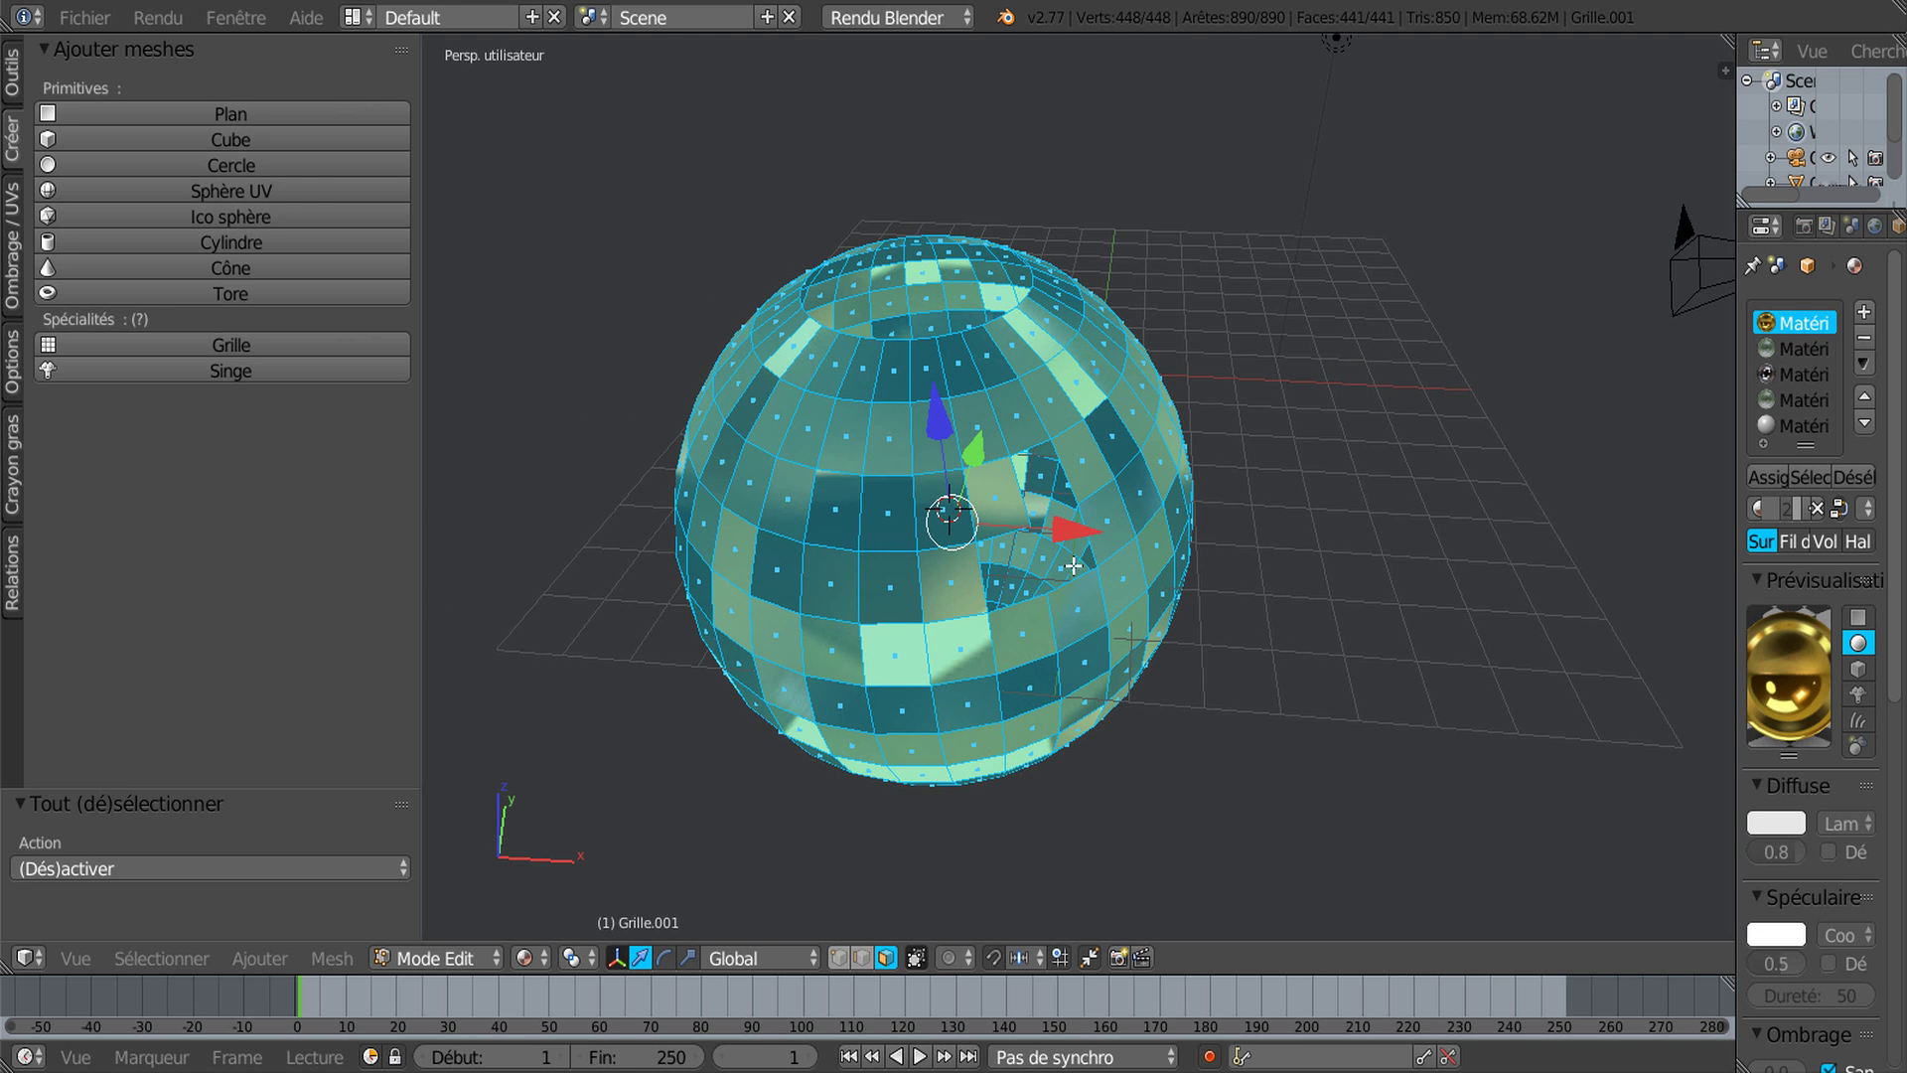
scroll(1076, 566, up, 3)
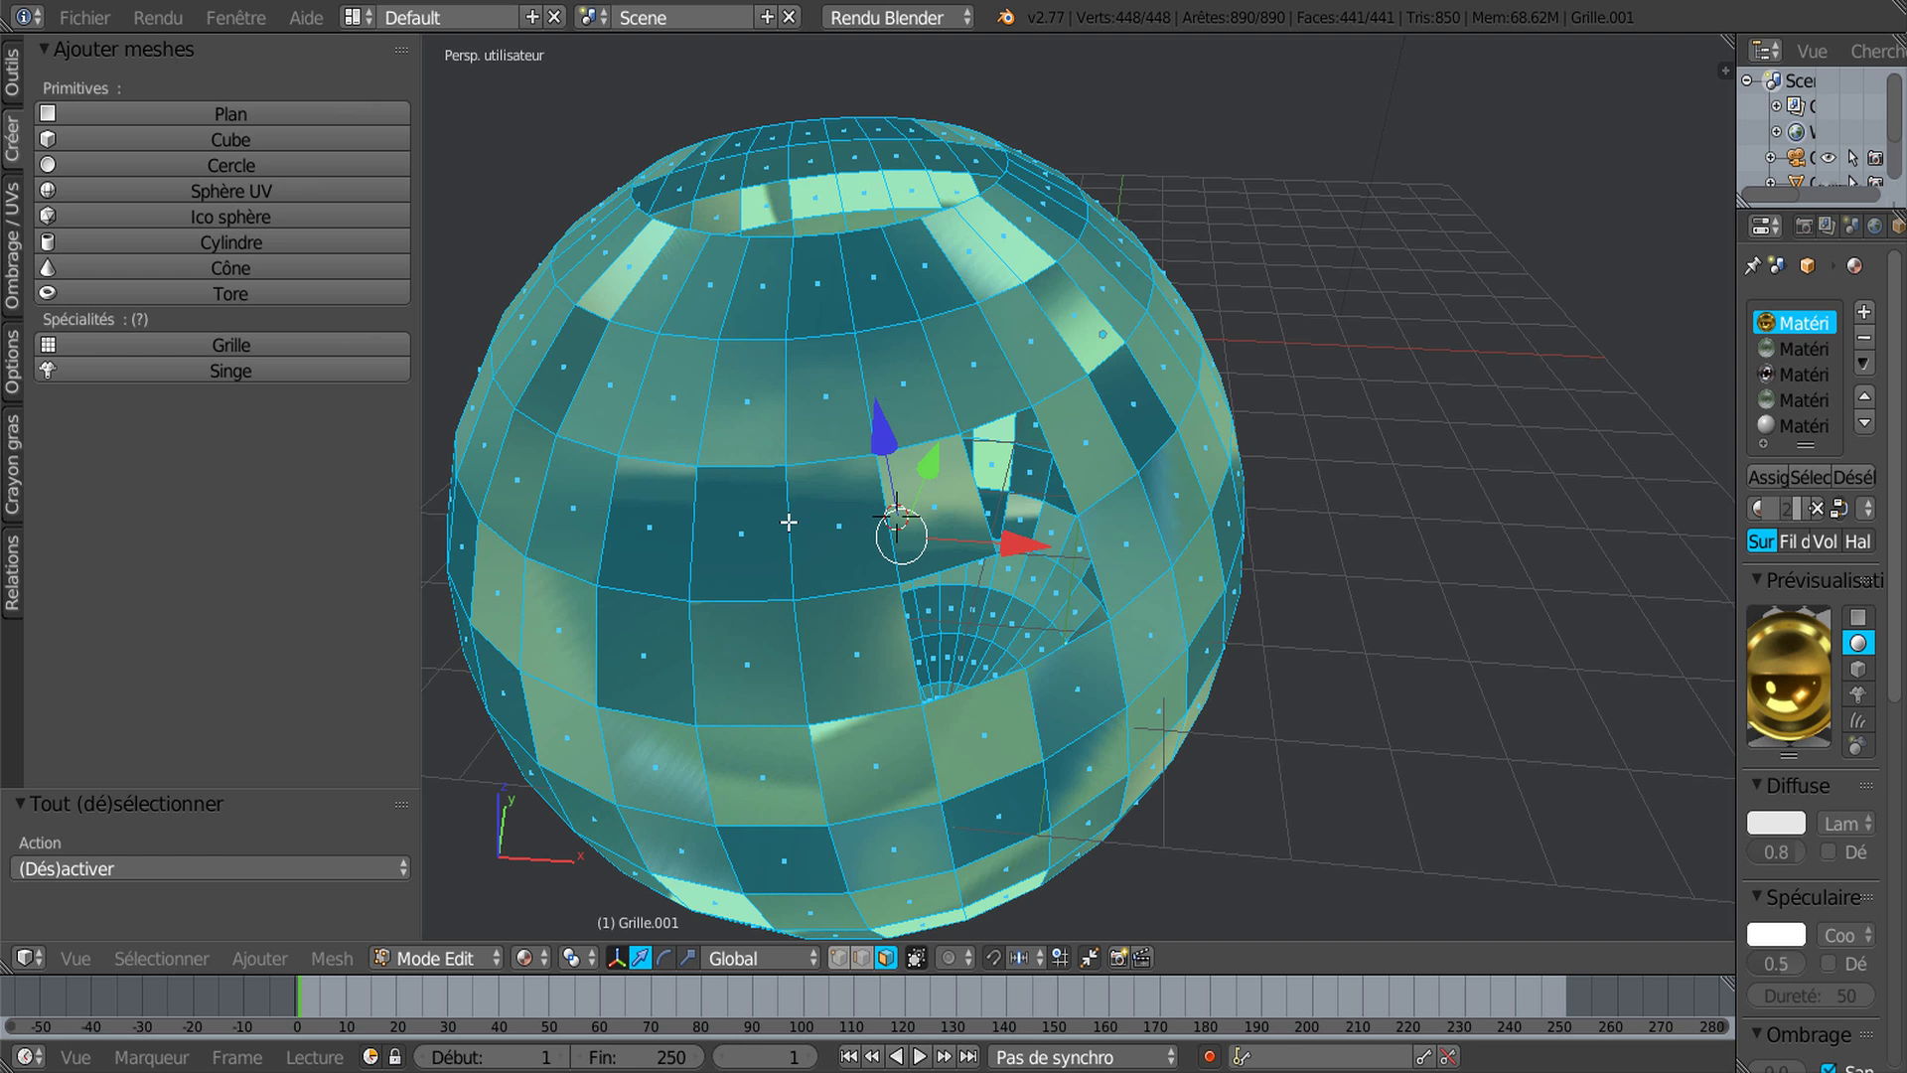
middle_drag(805, 532, 820, 536)
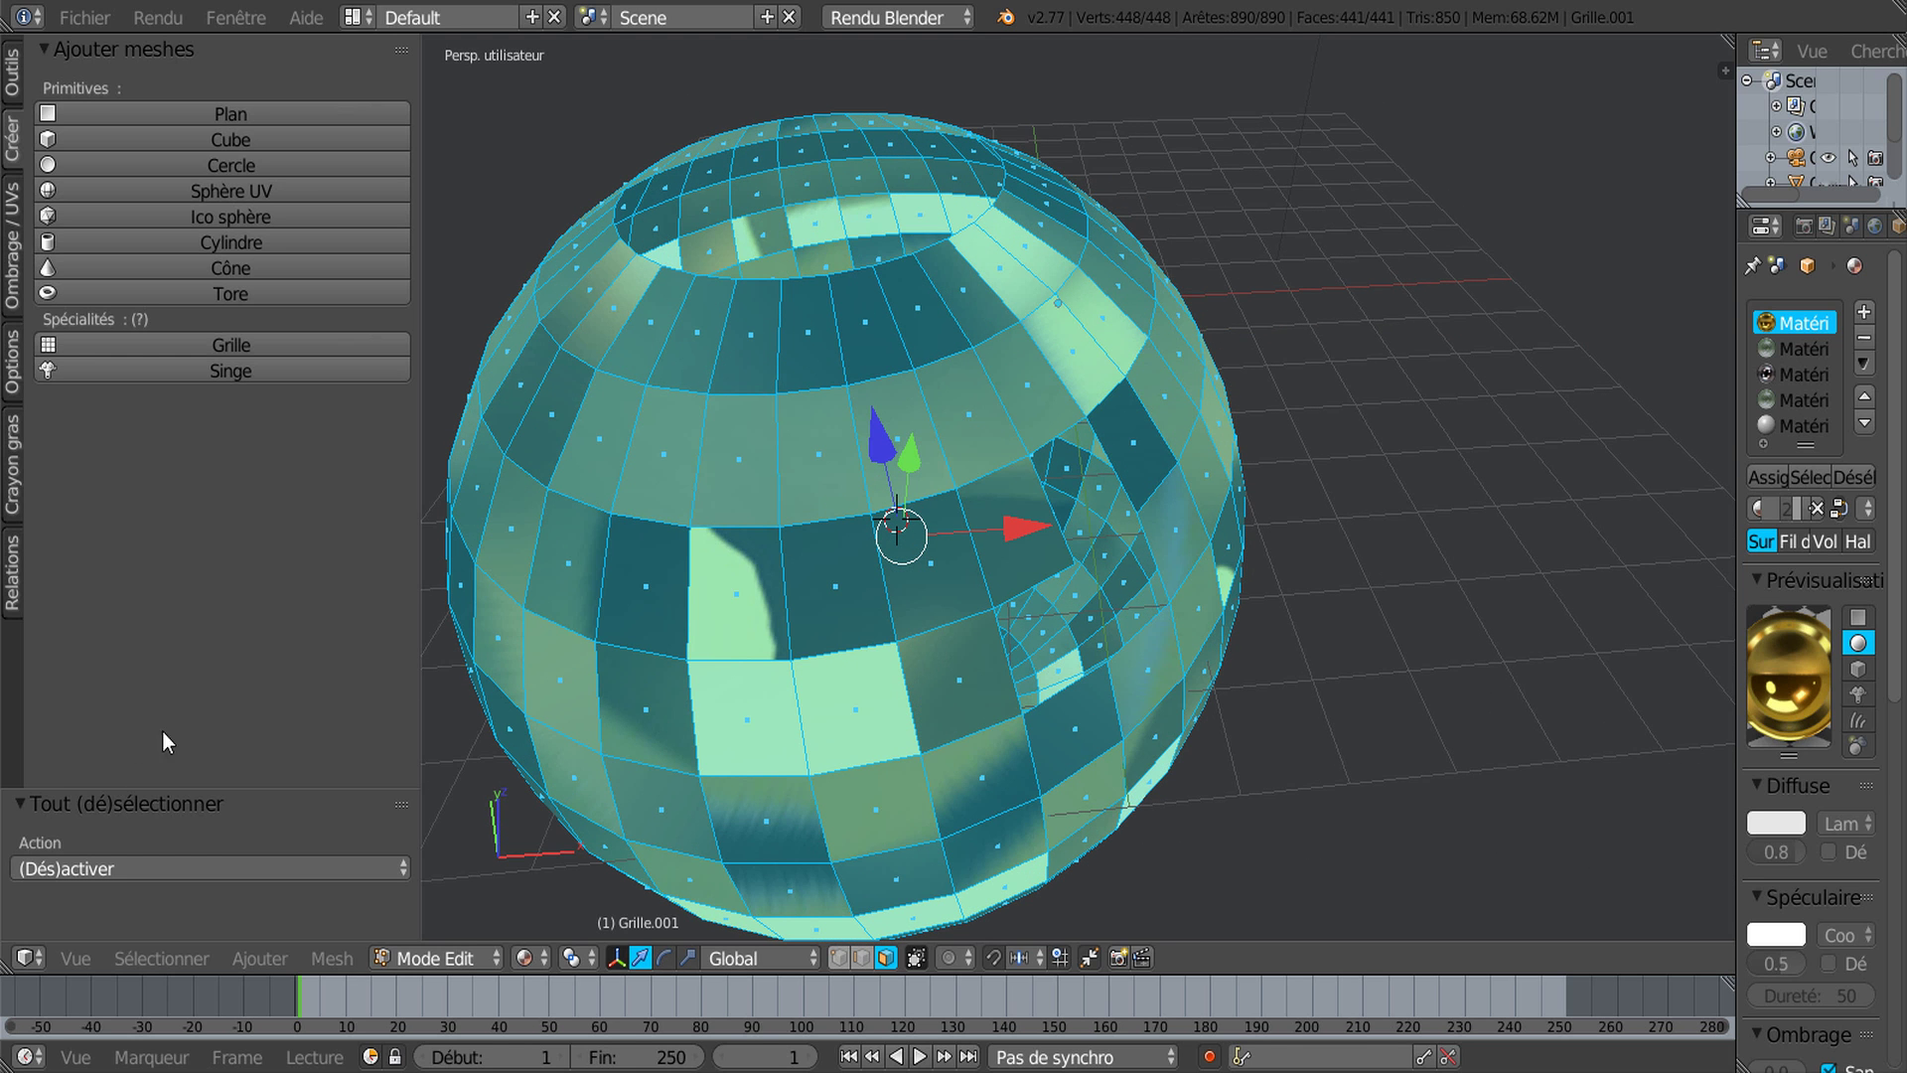
click(154, 960)
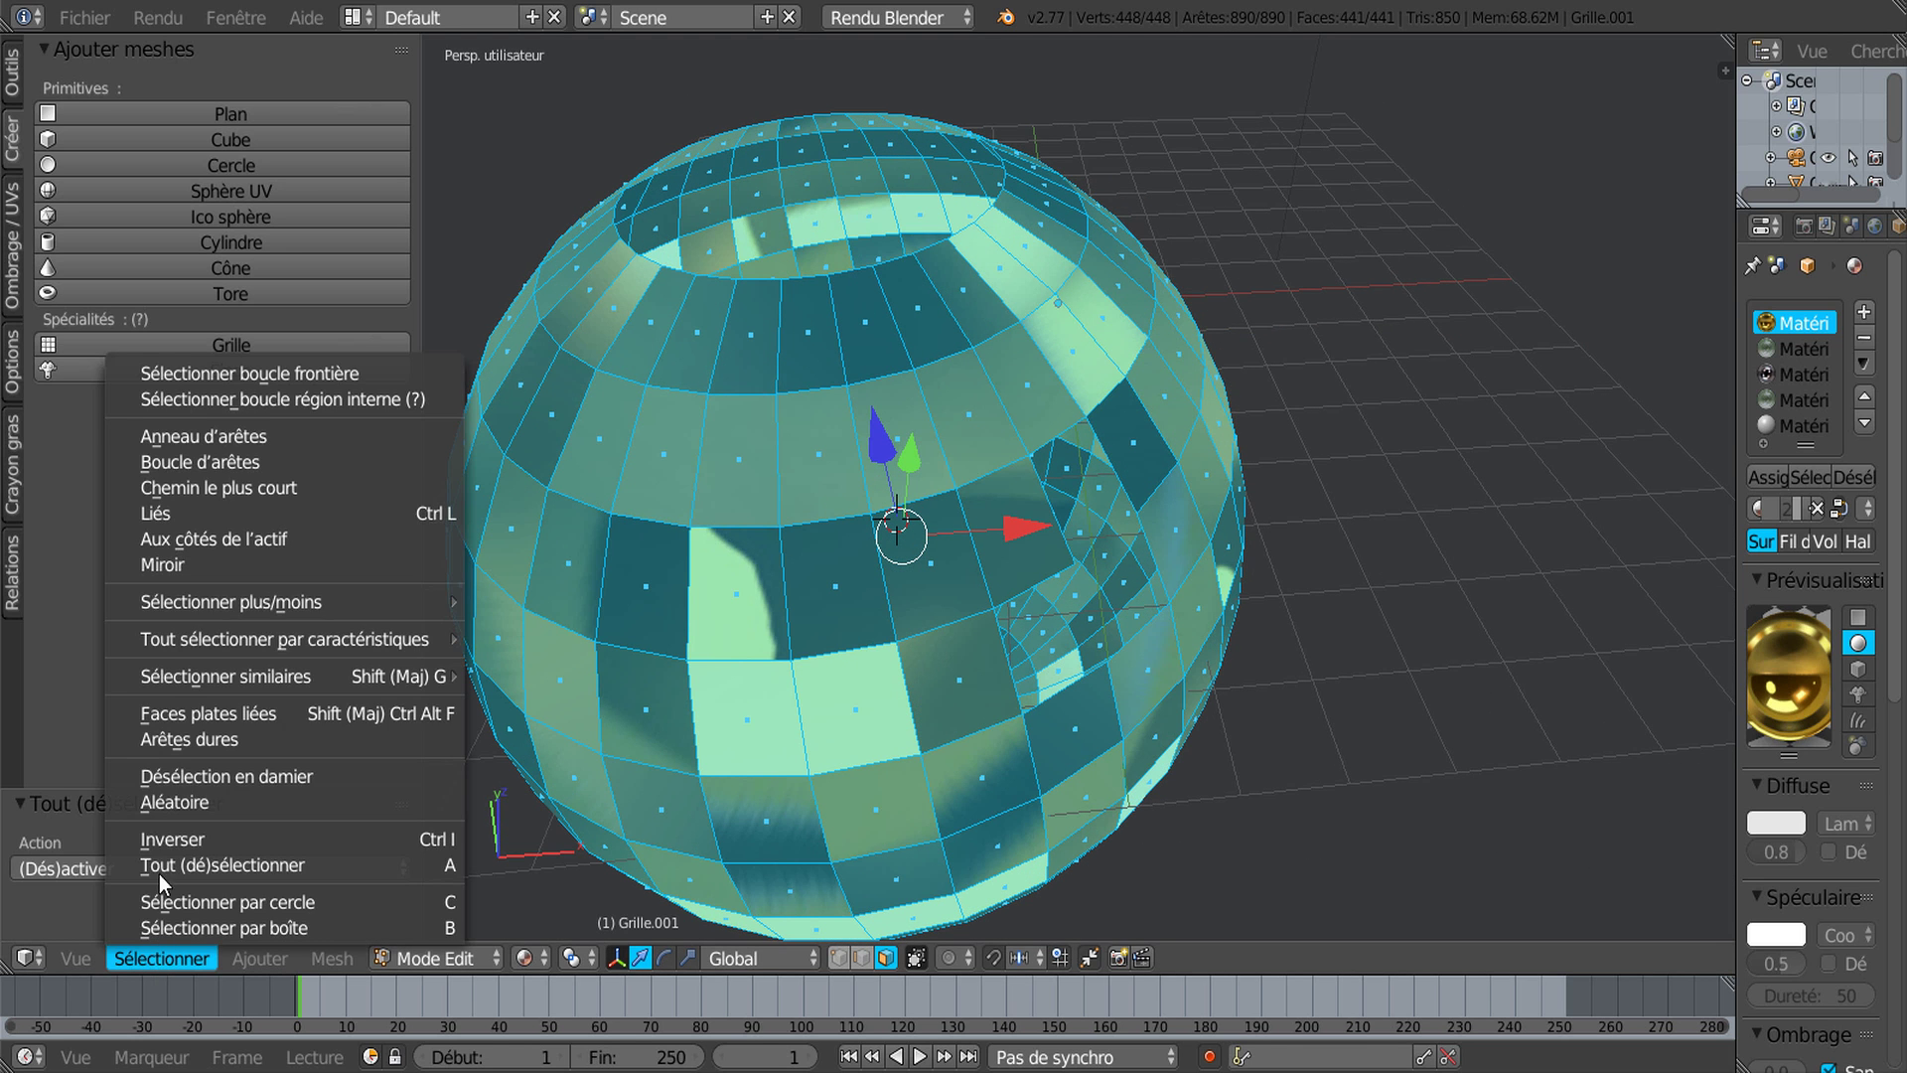
click(201, 374)
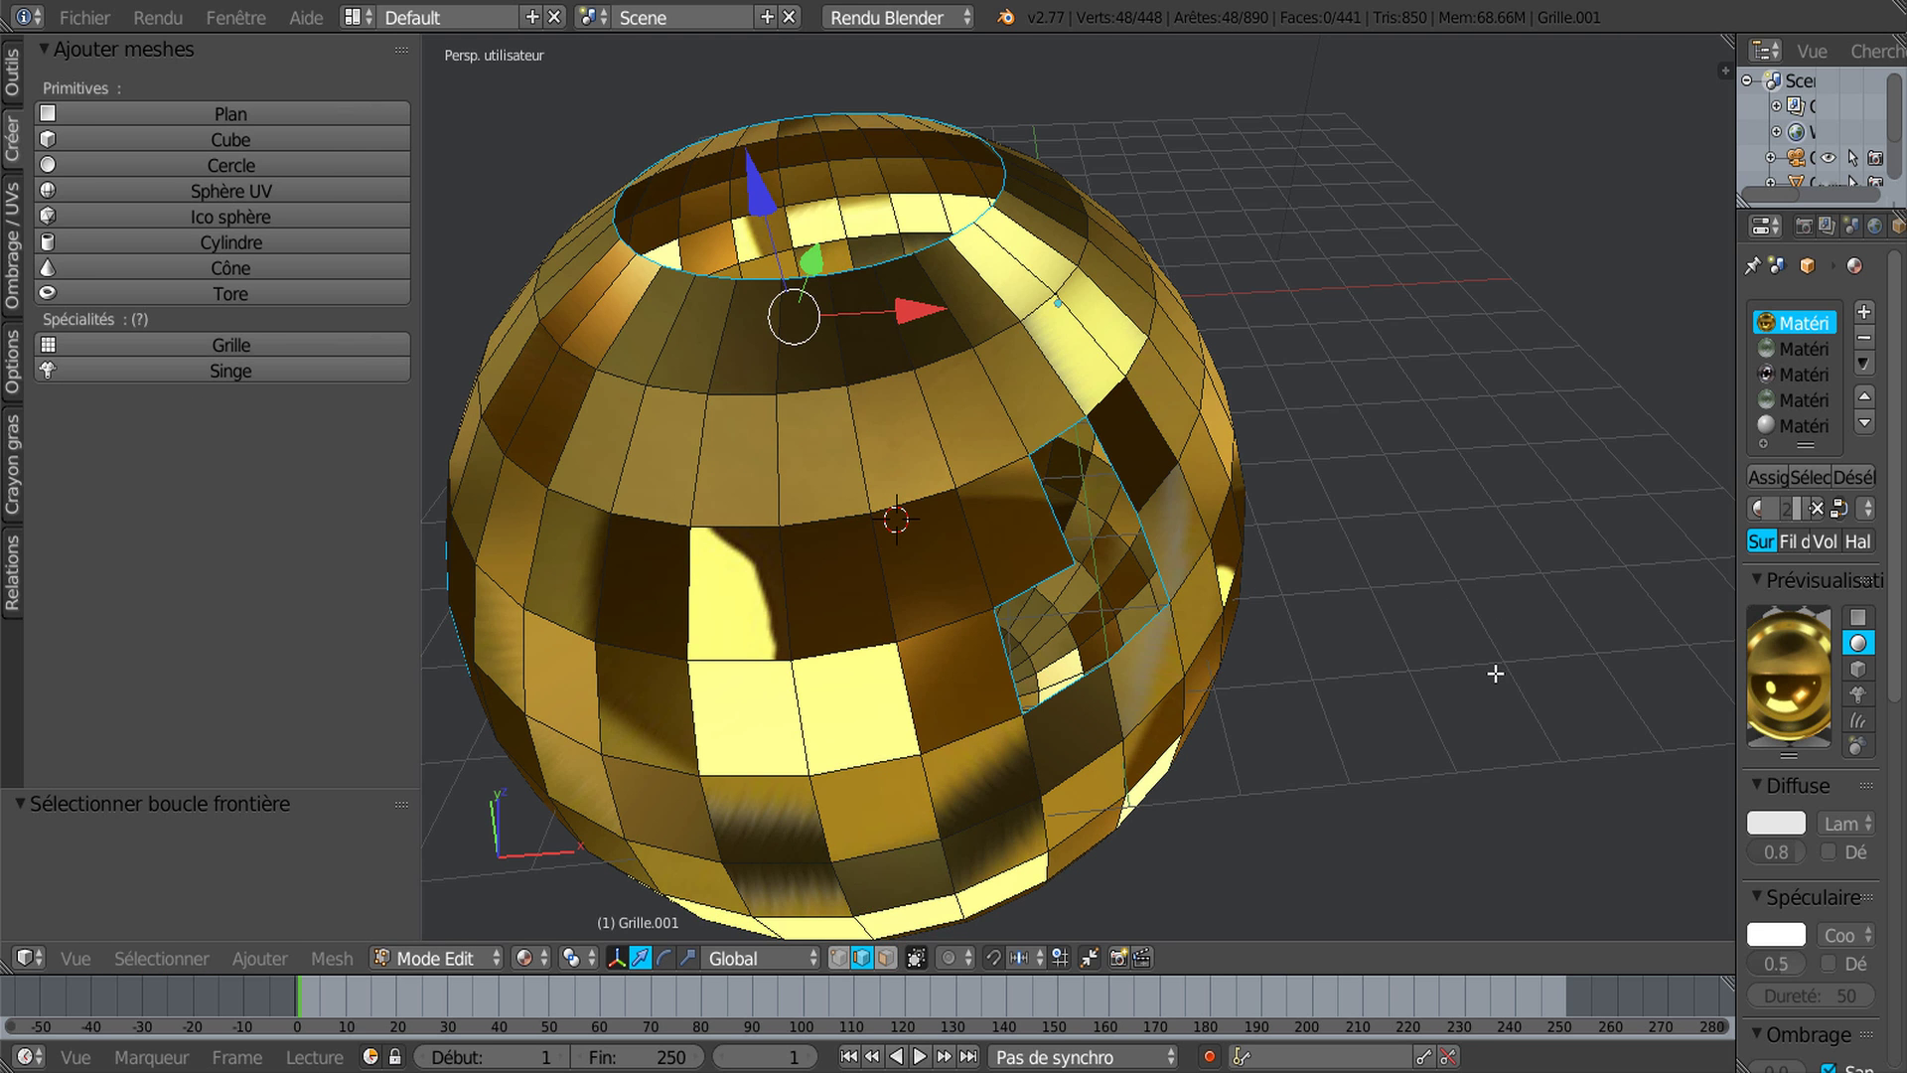
Step: Display the sphere in wireframe and examine the selected boundary loops around the top opening and the side holes
key(z)
middle_drag(1472, 682, 1550, 579)
middle_drag(1299, 638, 1126, 529)
scroll(1079, 635, up, 4)
scroll(1076, 625, down, 4)
scroll(1151, 448, up, 2)
scroll(1137, 494, down, 2)
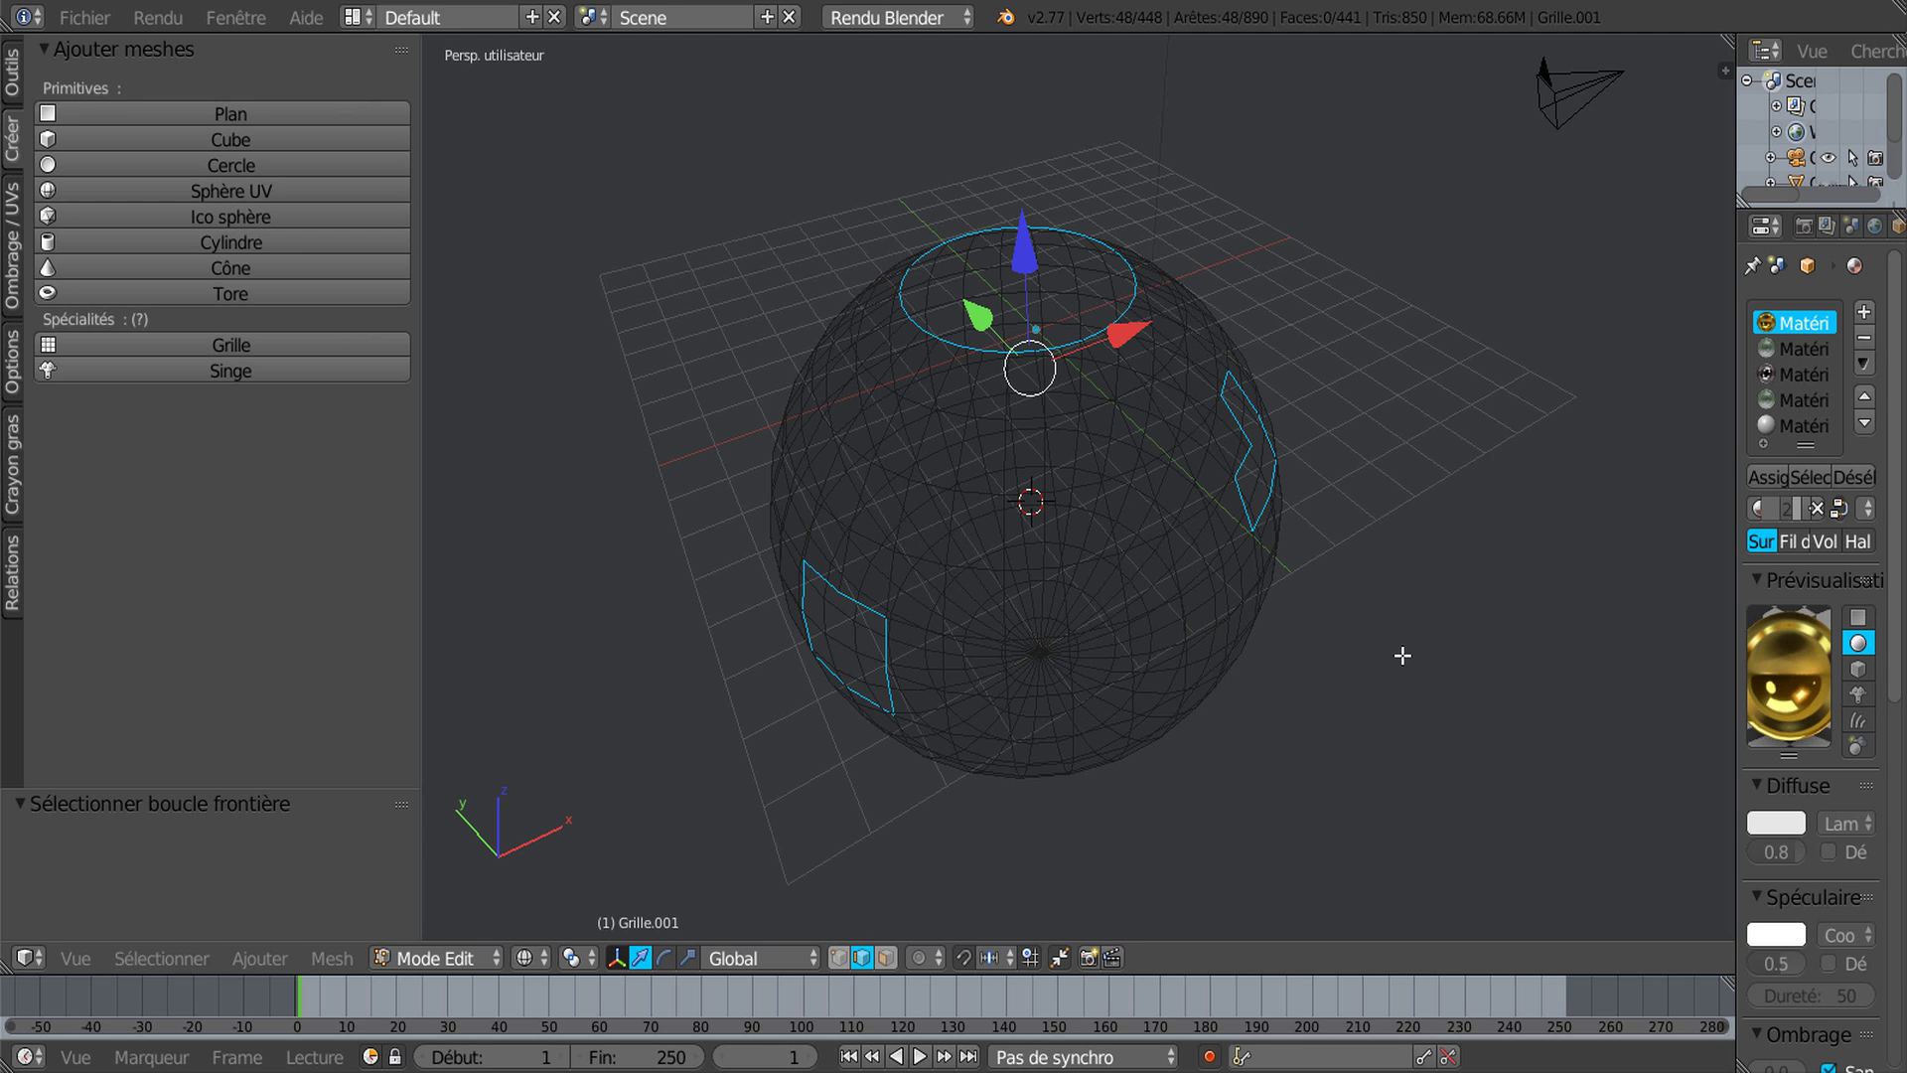
middle_drag(1392, 672, 1282, 609)
scroll(1332, 617, up, 4)
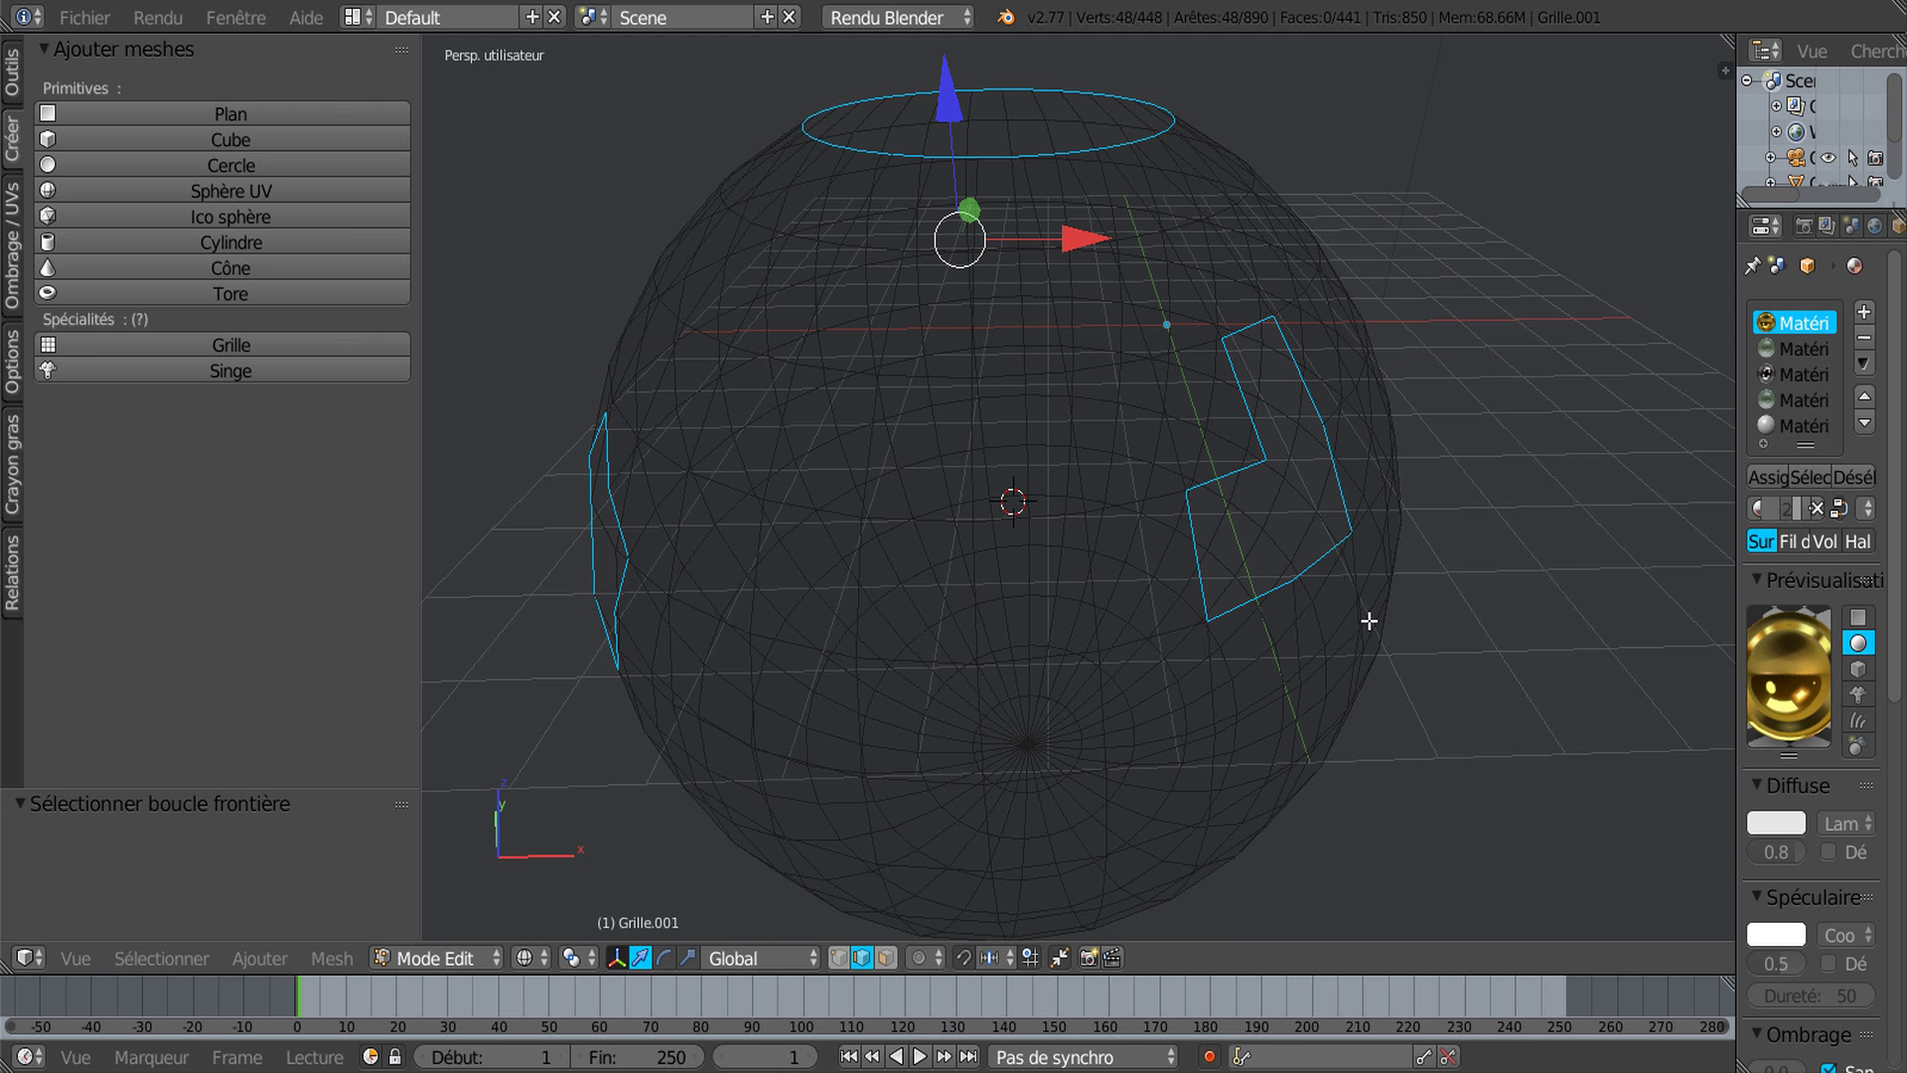